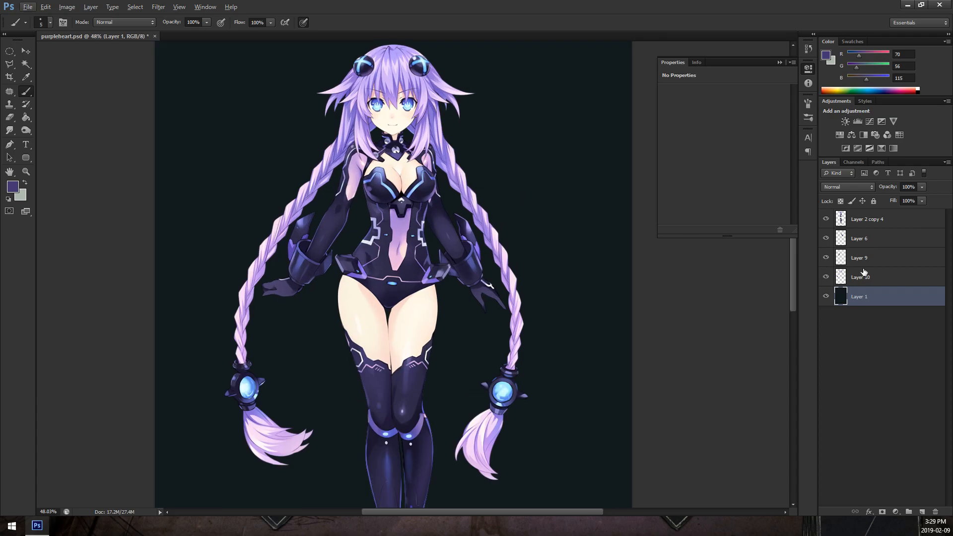
# Try Layer 6 above Layer 2 copy 4, zooming in and toggling its visibility to compare.
pyautogui.click(865, 241)
pyautogui.moveTo(877, 215); pyautogui.dragTo(877, 217)
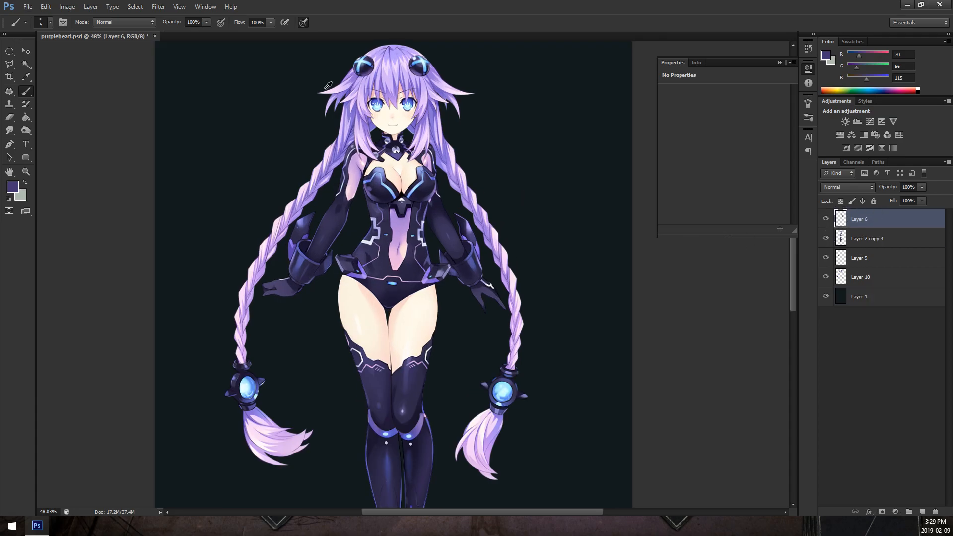
pyautogui.scroll(2, 458, 207)
pyautogui.click(871, 243)
pyautogui.click(880, 222)
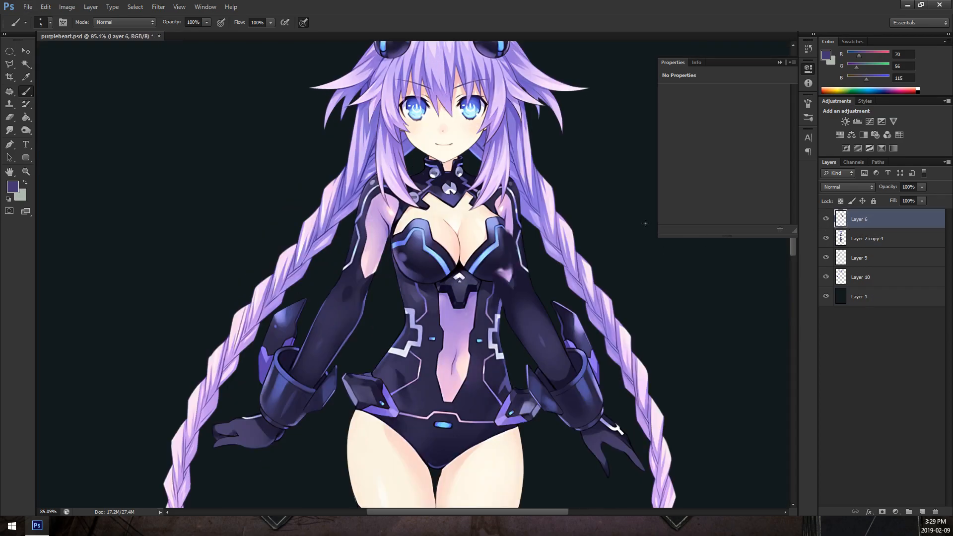
pyautogui.click(825, 220)
# Place Layer 9 at the top of the layer stack and check Layer 2 copy 4 and Layer 10 by toggling visibility.
pyautogui.moveTo(859, 228); pyautogui.dragTo(884, 213)
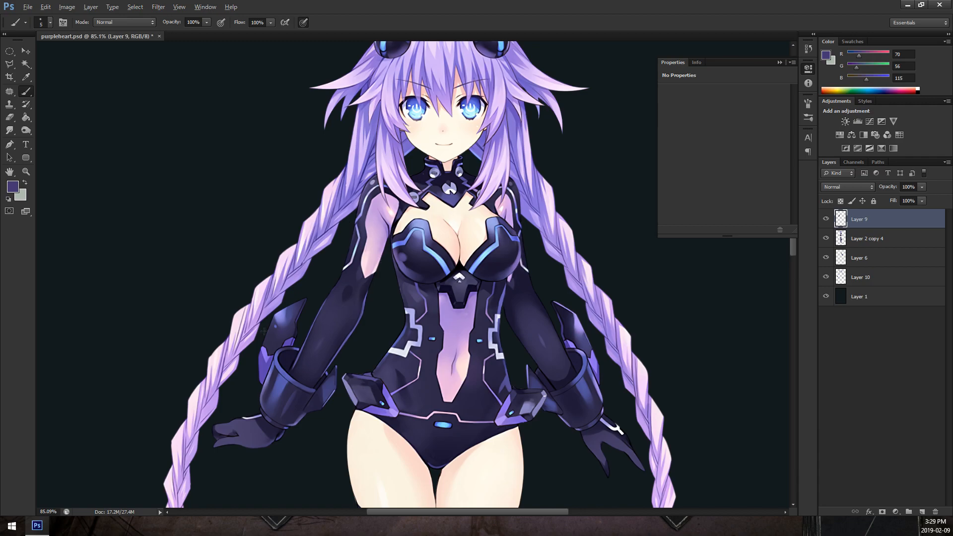
pyautogui.scroll(-3, 637, 355)
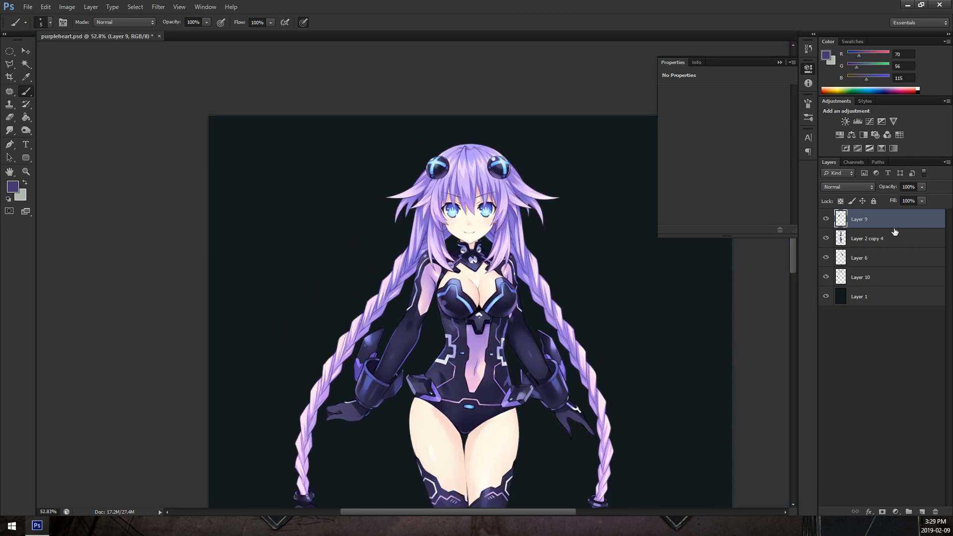
pyautogui.click(825, 238)
pyautogui.click(826, 238)
pyautogui.click(826, 278)
pyautogui.click(826, 278)
# Save a separate copy of the document in Photoshop format as purpleheartbg.psd in the purple heart folder.
pyautogui.click(24, 50)
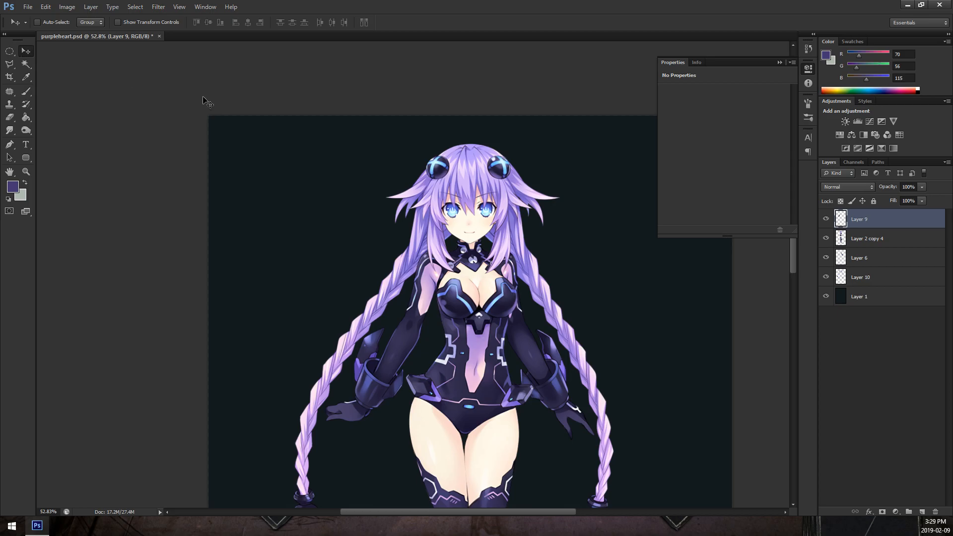
pyautogui.scroll(-5, 346, 136)
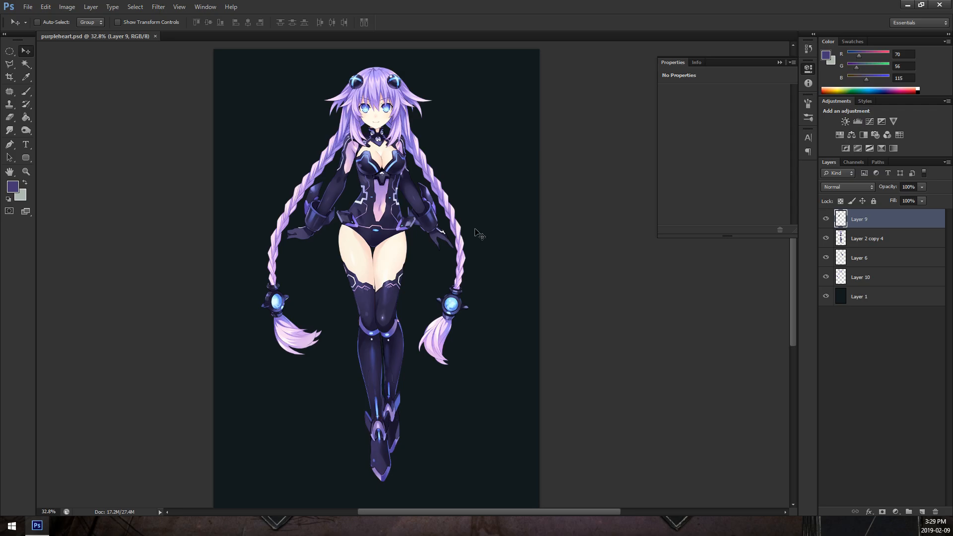
pyautogui.press('alt')
pyautogui.scroll(-3, 496, 209)
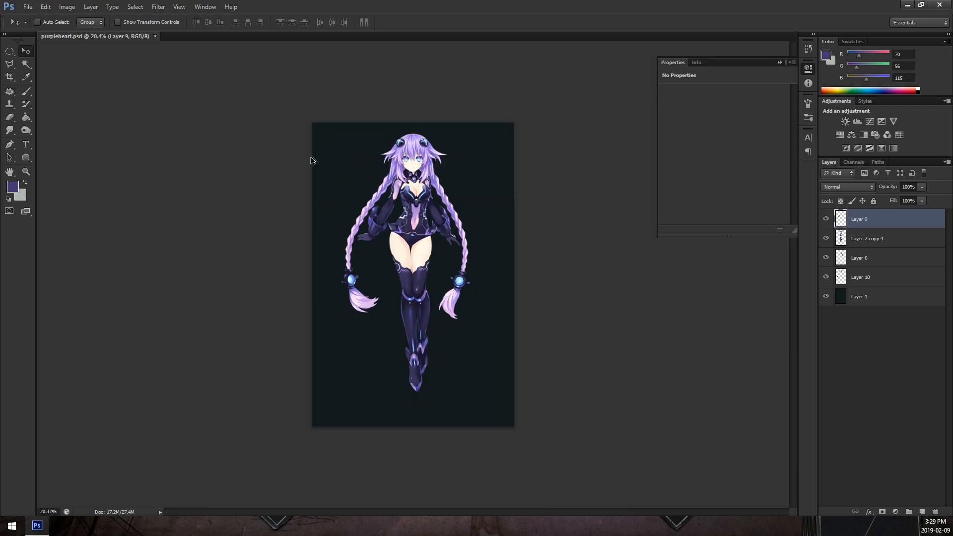
pyautogui.click(27, 7)
pyautogui.click(32, 7)
pyautogui.click(32, 7)
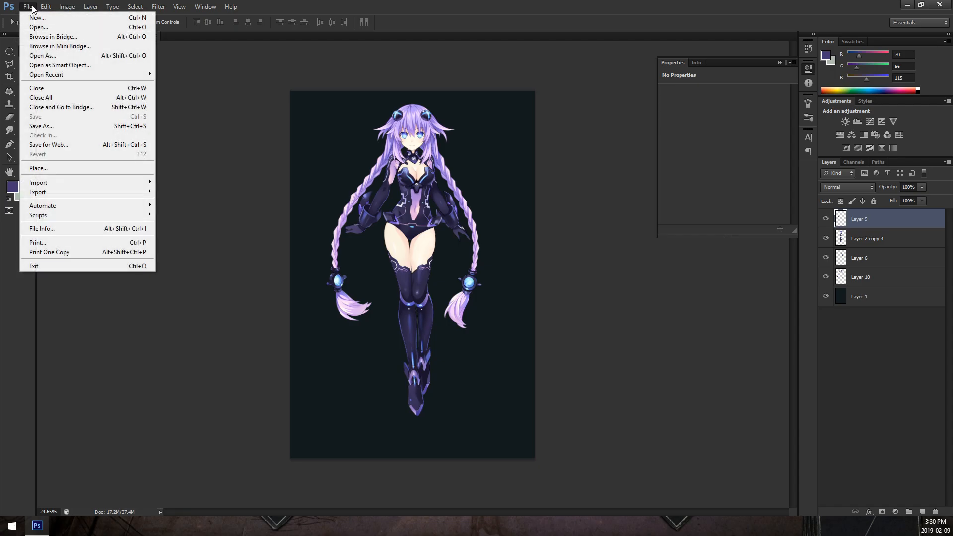
pyautogui.click(33, 7)
pyautogui.click(32, 7)
pyautogui.click(60, 126)
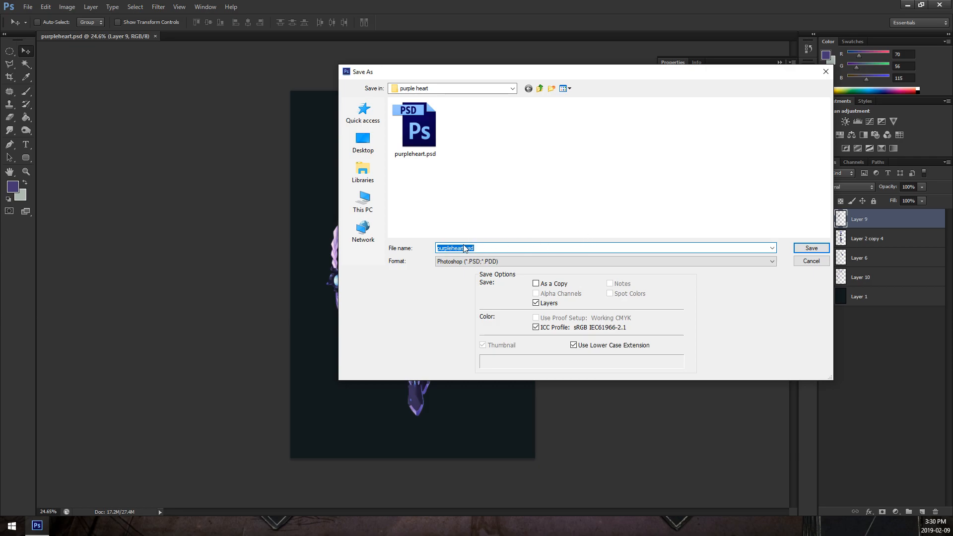
pyautogui.click(465, 248)
pyautogui.click(811, 247)
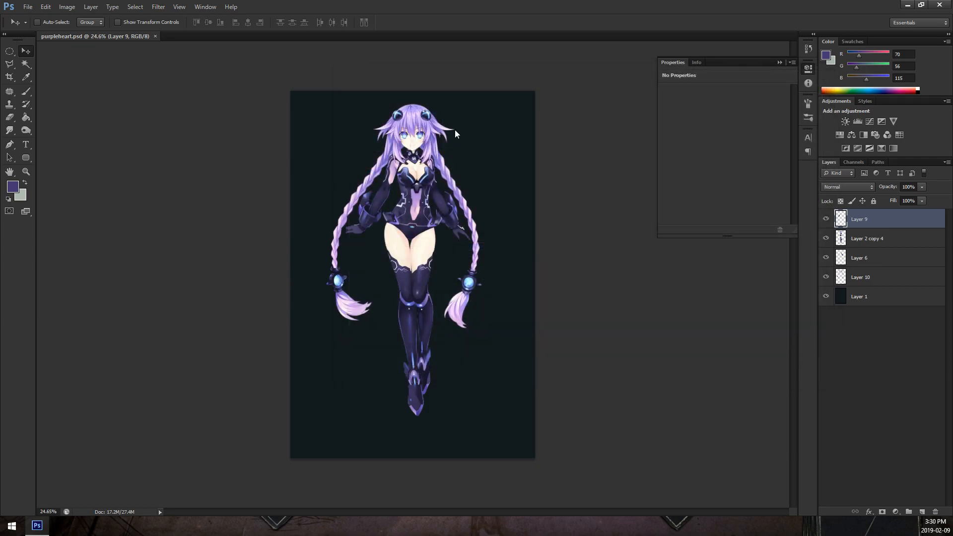
# Combine all character layers from Layer 9 through Layer 10 into a single smart object above Layer 1.
pyautogui.keyDown('shift'); pyautogui.click(877, 282); pyautogui.keyUp('shift')
pyautogui.rightClick(878, 282)
pyautogui.click(828, 231)
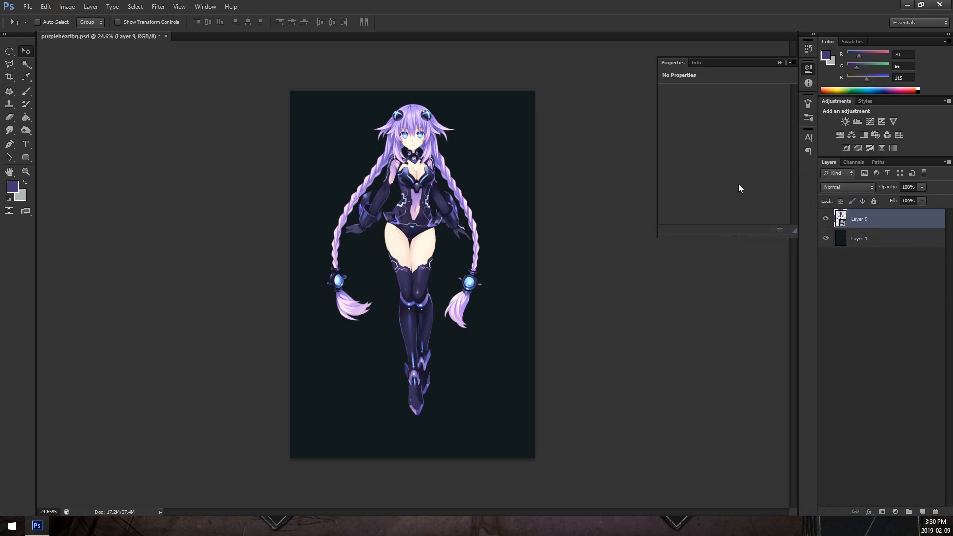
# Change the canvas size to 1920 by 1080 pixels and accept the clipping.
pyautogui.click(67, 7)
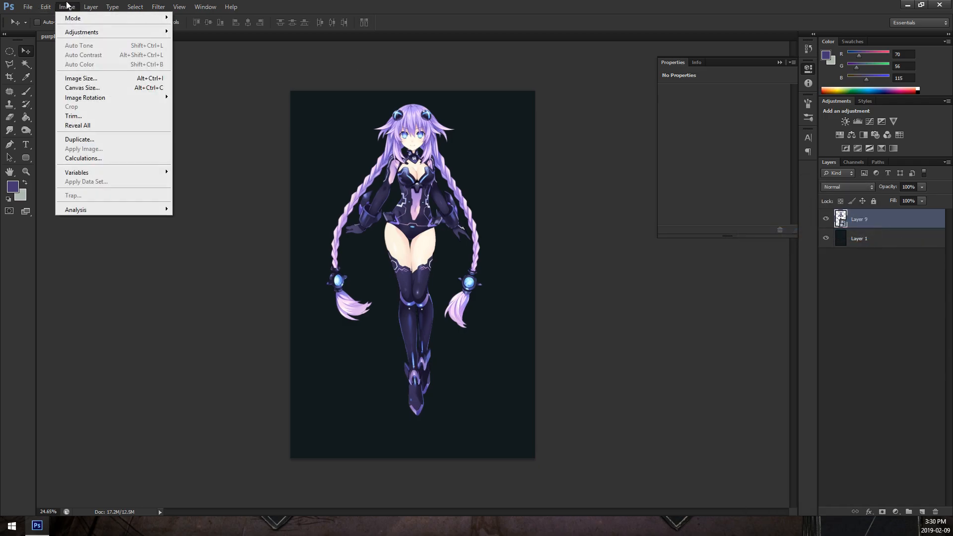
pyautogui.click(109, 93)
pyautogui.click(328, 194)
pyautogui.click(317, 211)
pyautogui.hotkey('shift', 'Tab')
pyautogui.write('1920')
pyautogui.press('Tab')
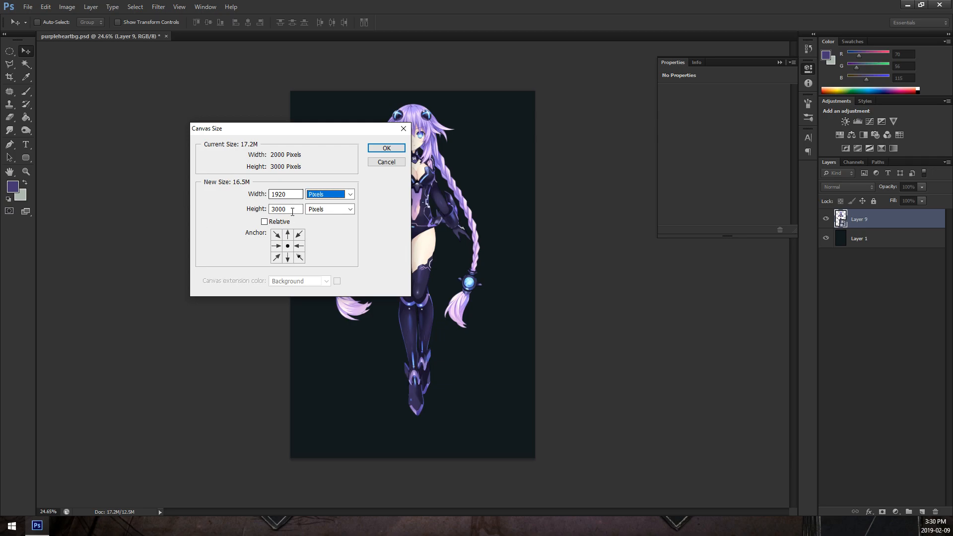
pyautogui.press('Tab')
pyautogui.write('18')
pyautogui.write('80')
pyautogui.click(387, 148)
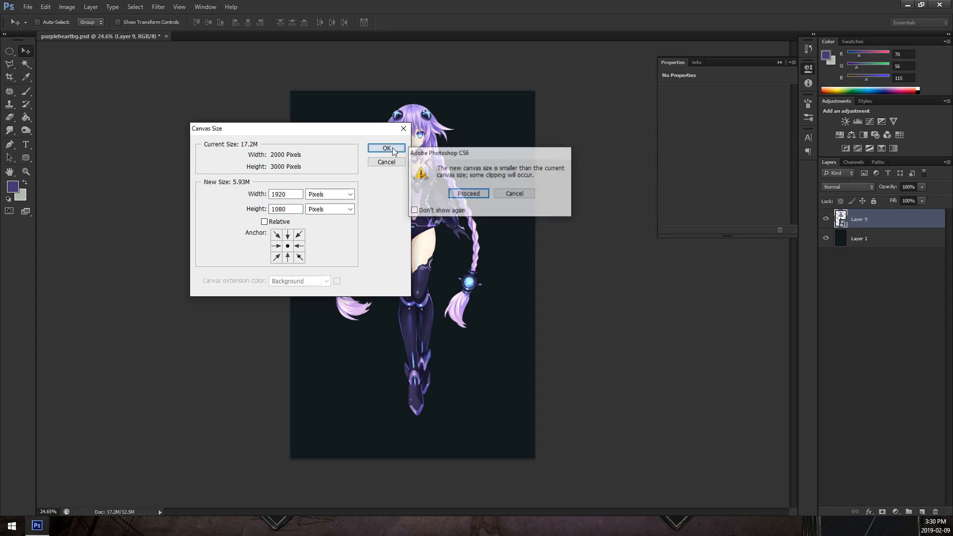
pyautogui.click(468, 194)
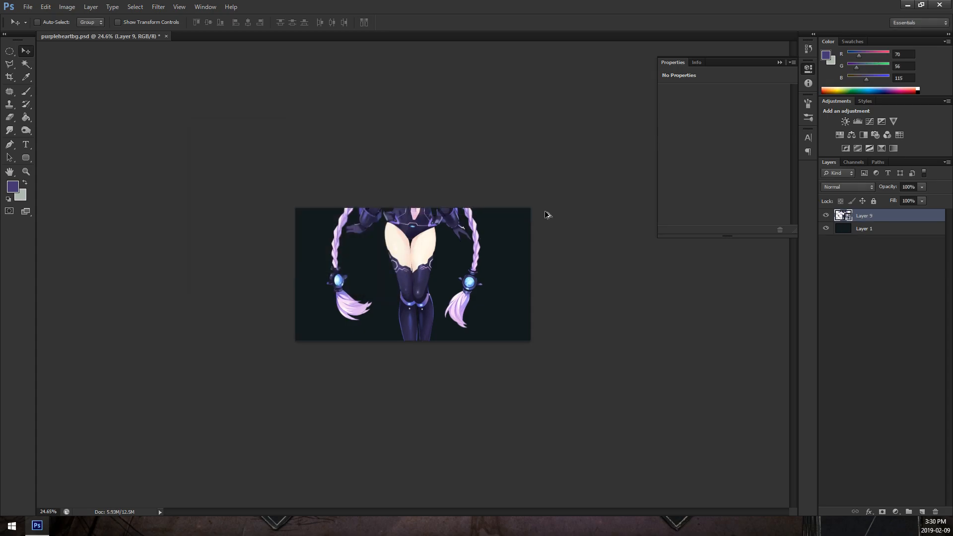
# Scale the character proportionally to about 38.5% and place her right of centre, fully inside the canvas.
pyautogui.hotkey('ctrl', 't')
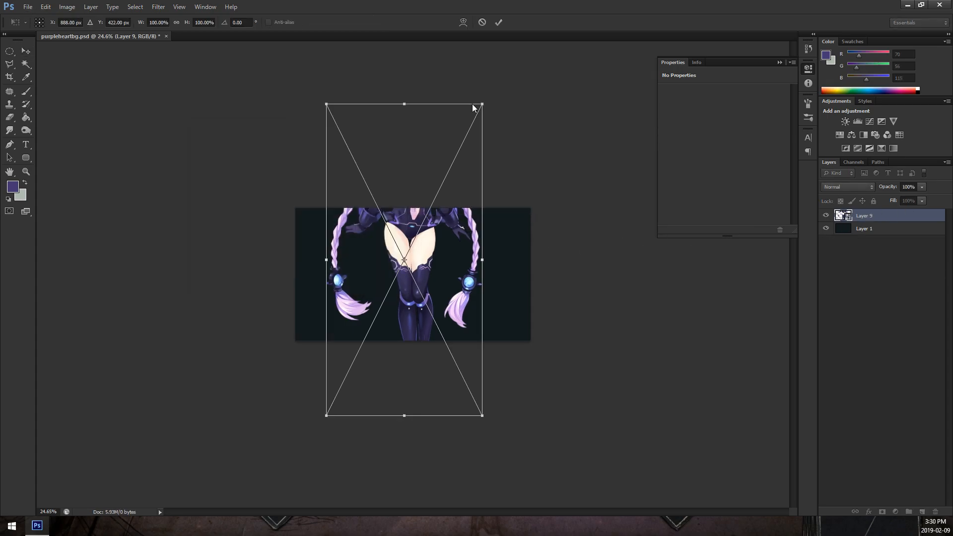
pyautogui.moveTo(474, 109); pyautogui.dragTo(390, 253)
pyautogui.scroll(4, 412, 258)
pyautogui.moveTo(438, 137); pyautogui.dragTo(433, 145)
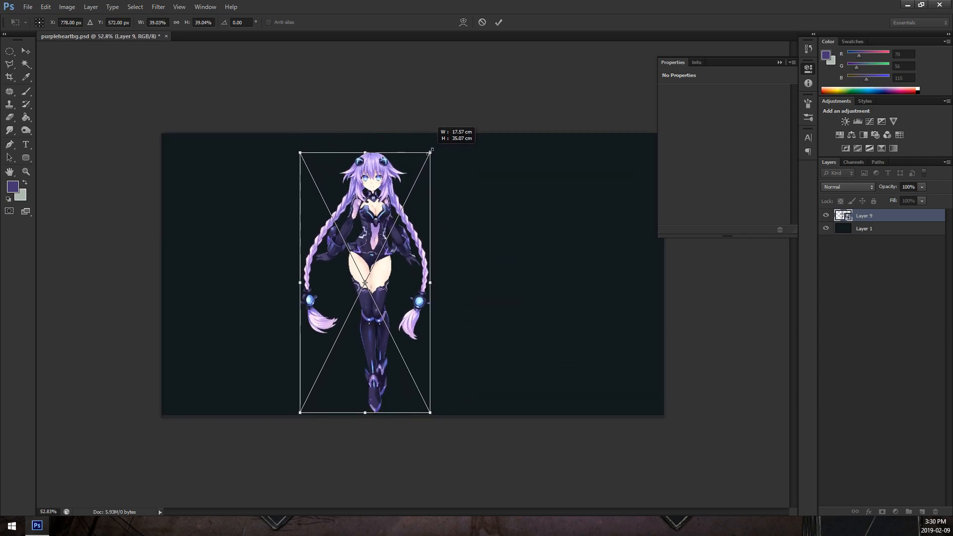
pyautogui.moveTo(406, 201); pyautogui.dragTo(526, 195)
pyautogui.press('Return')
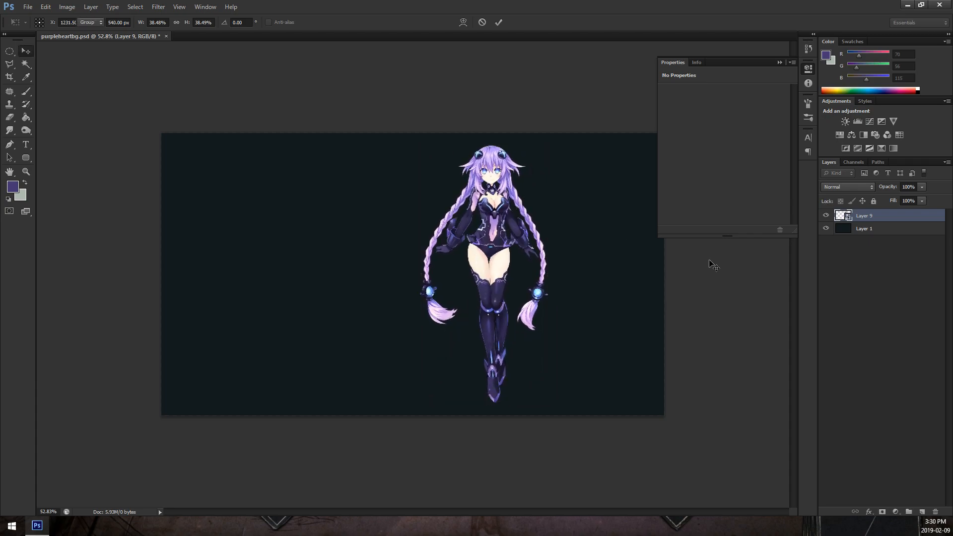
# Fill the background on Layer 1 with black.
pyautogui.click(873, 228)
pyautogui.click(8, 199)
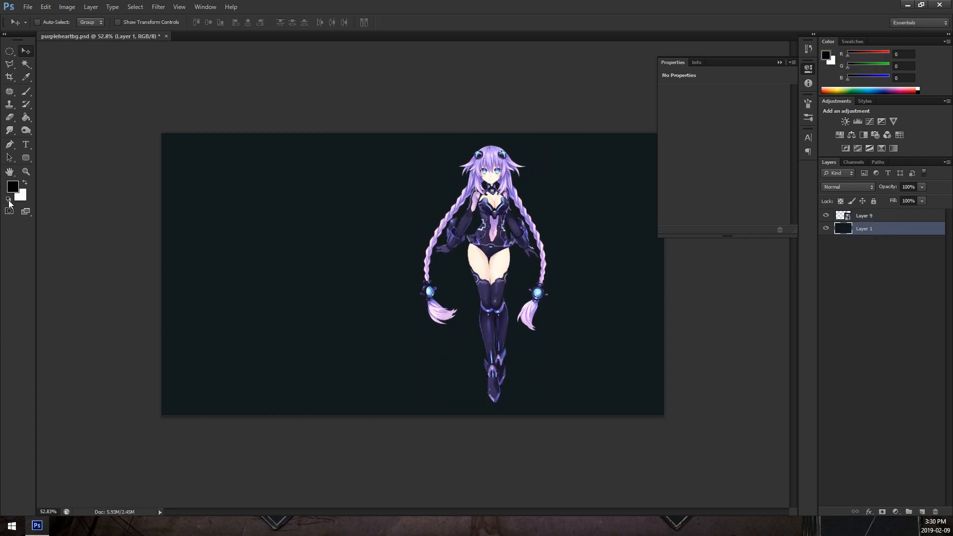
pyautogui.press('g')
pyautogui.click(280, 220)
# Sample the character's hair for a lavender foreground (172, 147, 241) and a pale pink background colour.
pyautogui.press('b')
pyautogui.scroll(2, 567, 288)
pyautogui.scroll(1, 567, 288)
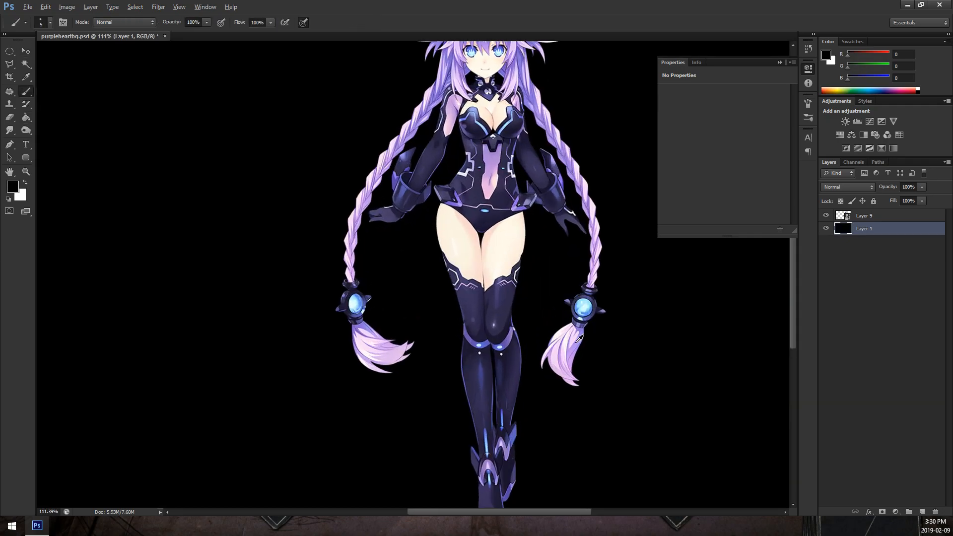
pyautogui.keyDown('alt'); pyautogui.click(575, 339); pyautogui.keyUp('alt')
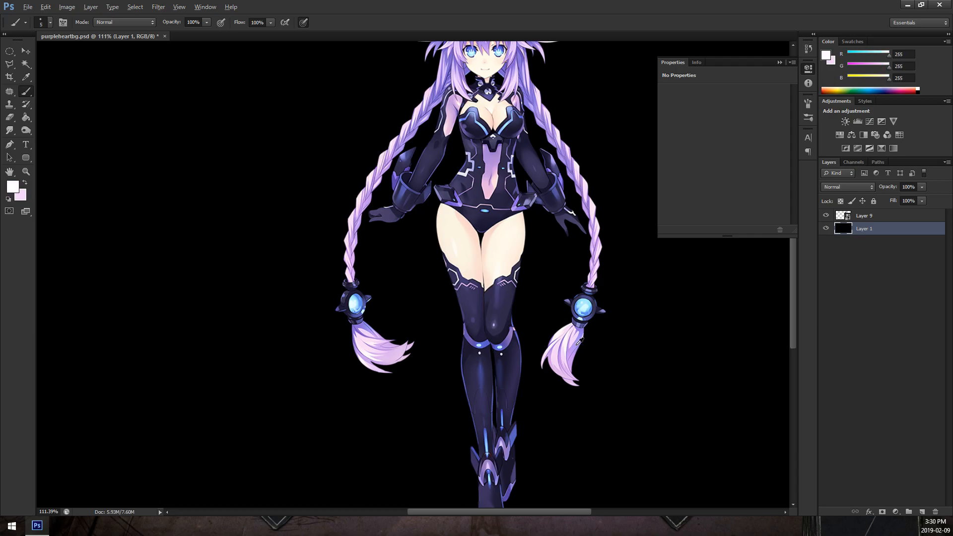
pyautogui.scroll(-2, 380, 272)
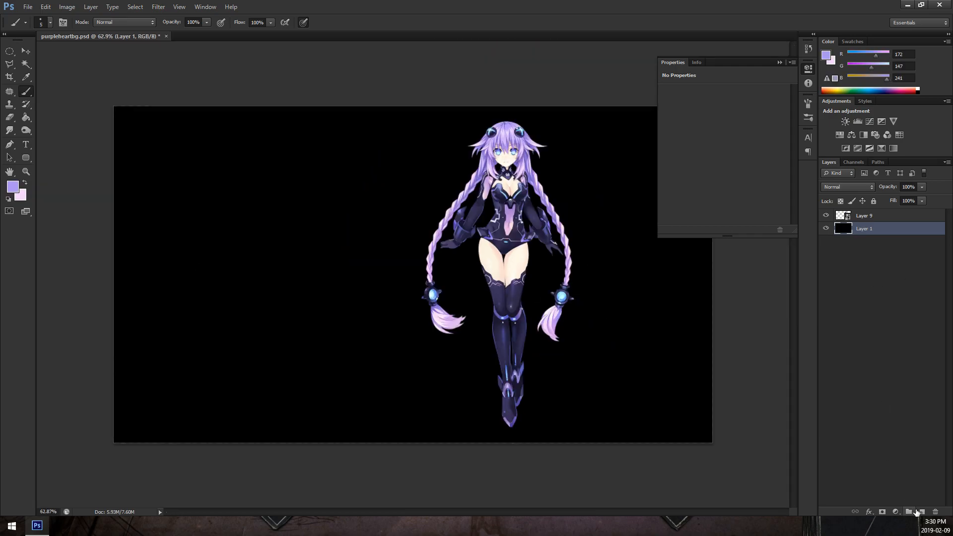
# Switch to the Gradient tool and add a new empty layer between the character and Layer 1.
pyautogui.click(26, 118)
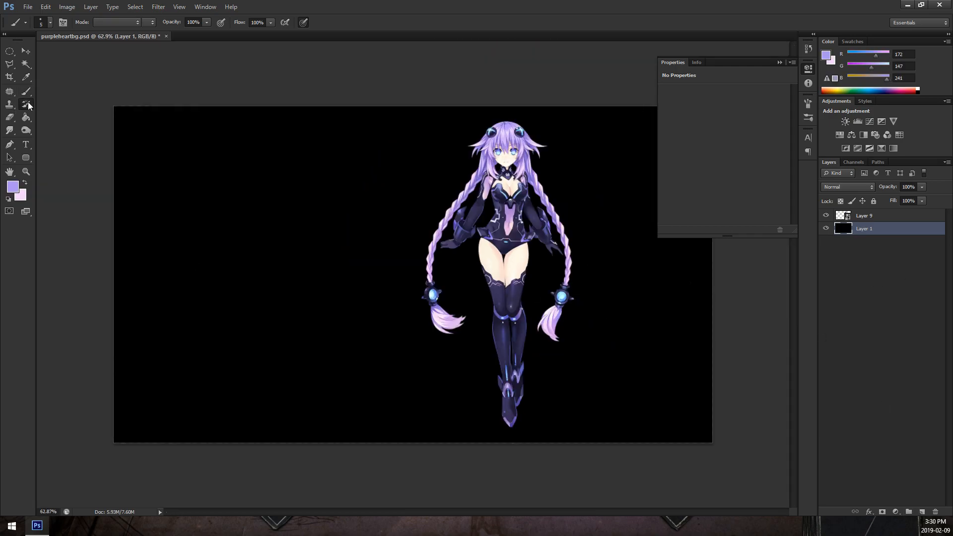
pyautogui.moveTo(28, 122); pyautogui.dragTo(58, 120)
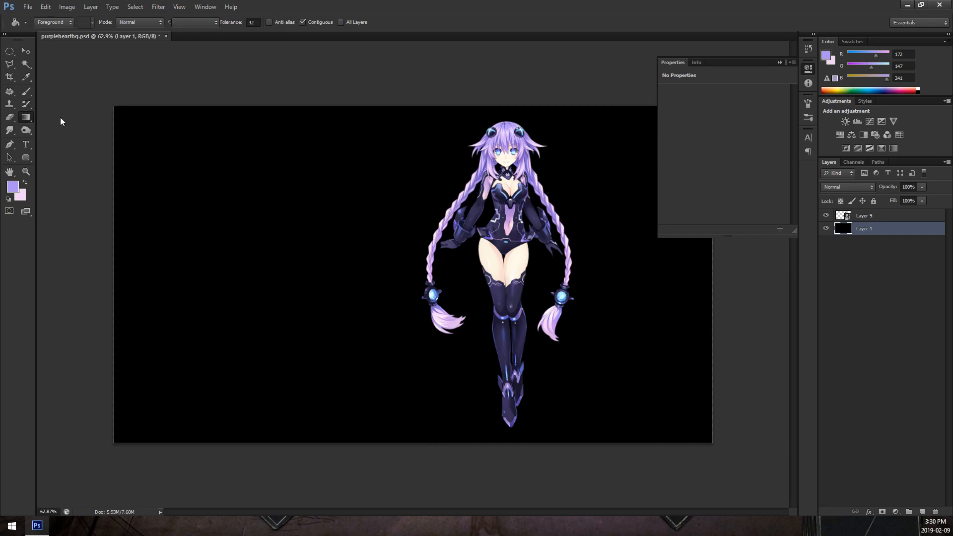
pyautogui.scroll(-2, 495, 296)
pyautogui.click(922, 512)
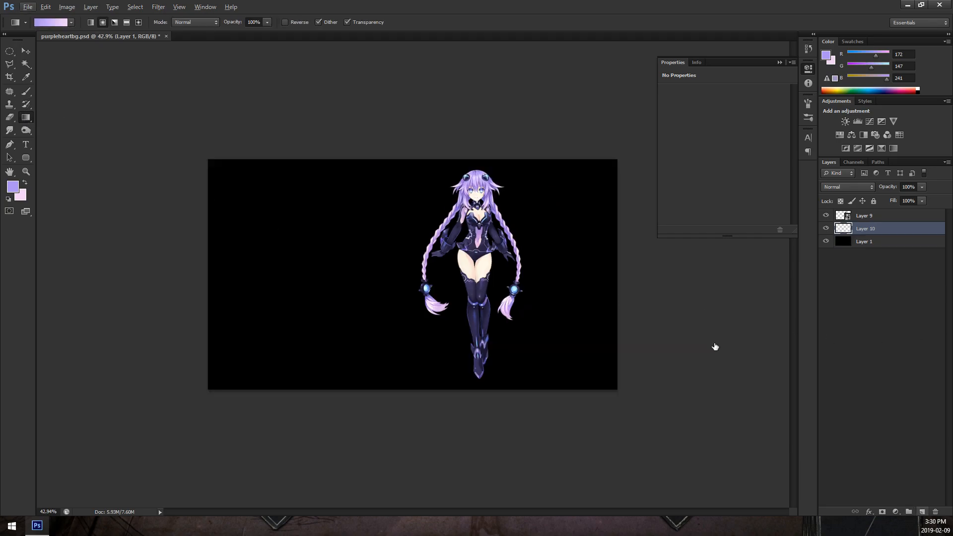
# Try a lavender-to-pink radial gradient on the new layer, undo it and switch to the foreground-to-transparent gradient.
pyautogui.moveTo(440, 325); pyautogui.dragTo(540, 399)
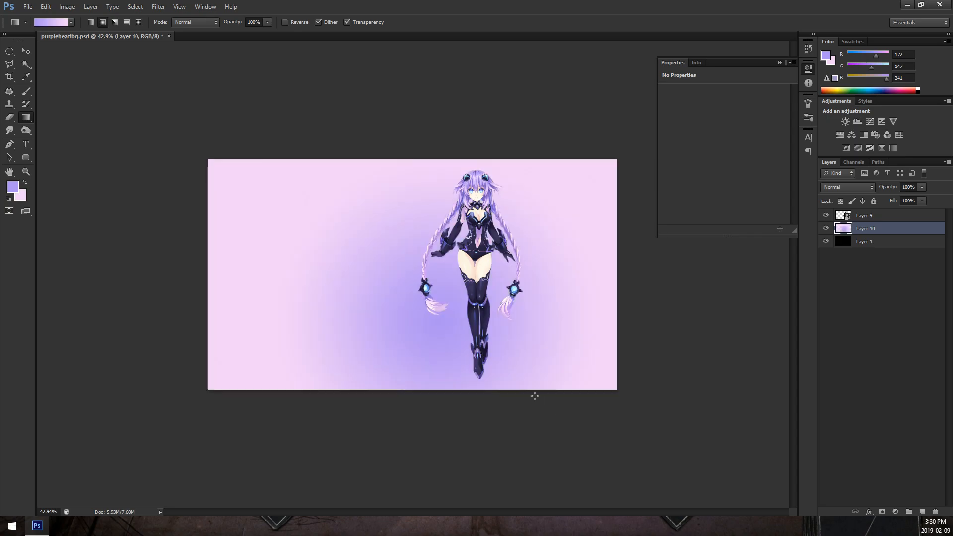
pyautogui.hotkey('ctrl', 'z')
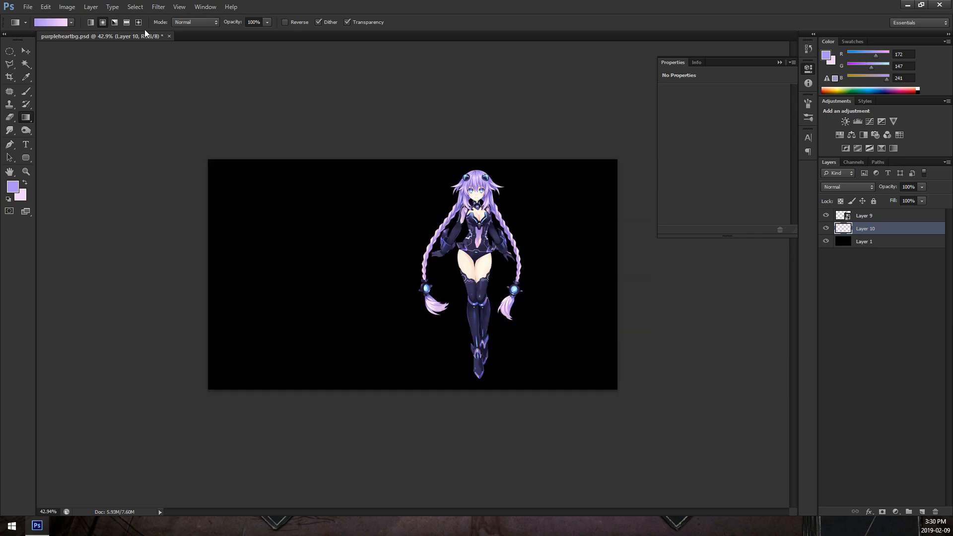
pyautogui.click(73, 23)
pyautogui.click(37, 44)
# Try lavender radial glows behind the character's feet and in the middle of the canvas, undoing each.
pyautogui.click(454, 330)
pyautogui.moveTo(482, 362); pyautogui.dragTo(622, 361)
pyautogui.hotkey('ctrl', 't')
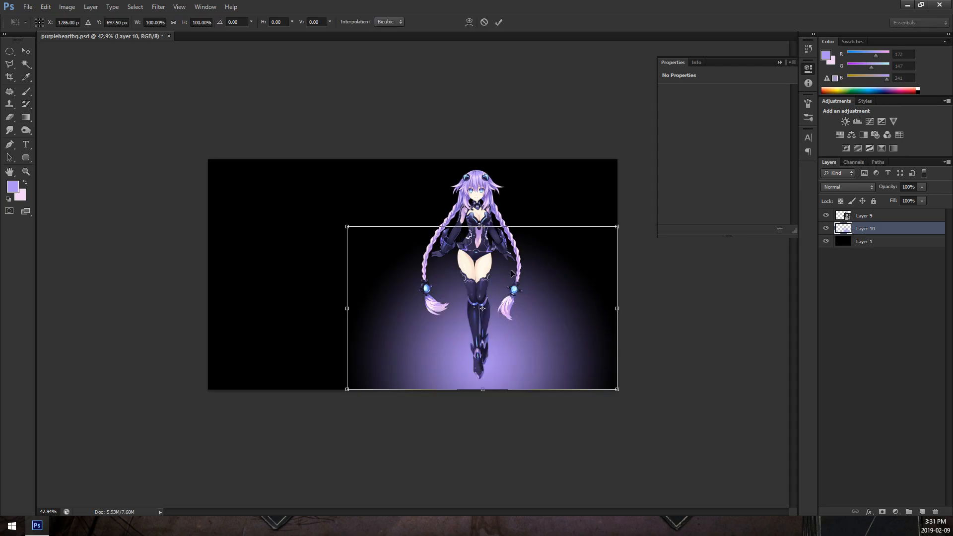
pyautogui.press('Escape')
pyautogui.hotkey('ctrl', 'z')
pyautogui.moveTo(400, 275); pyautogui.dragTo(515, 277)
pyautogui.hotkey('ctrl', 'z')
# Draw a lavender radial glow, flatten it to about 36% height and place it under the character's feet.
pyautogui.moveTo(398, 274); pyautogui.dragTo(487, 273)
pyautogui.hotkey('ctrl', 't')
pyautogui.moveTo(403, 189); pyautogui.dragTo(402, 287)
pyautogui.moveTo(401, 364); pyautogui.dragTo(505, 360)
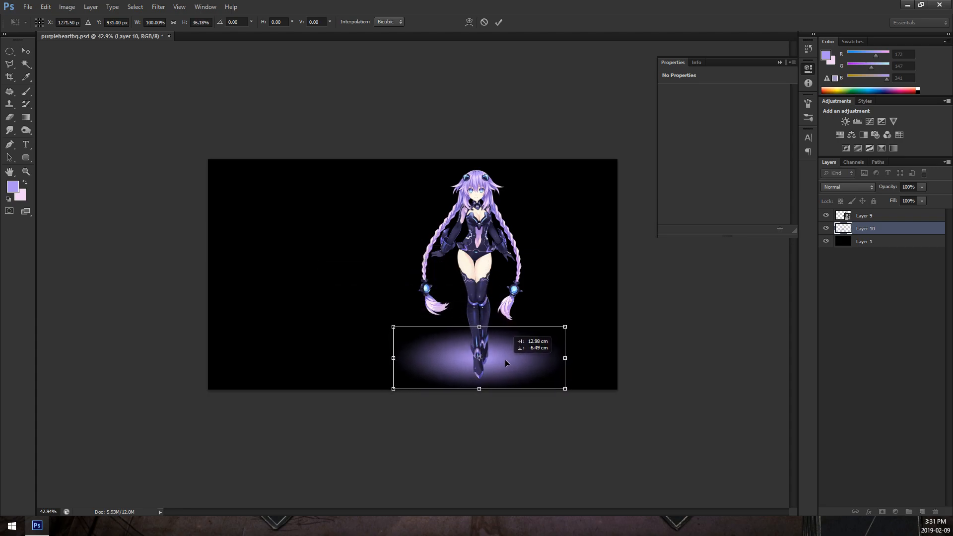
pyautogui.press('Return')
# Apply a Gaussian Blur with an increased radius to the glow on Layer 10.
pyautogui.press('g')
pyautogui.scroll(2, 584, 338)
pyautogui.scroll(1, 584, 340)
pyautogui.click(166, 6)
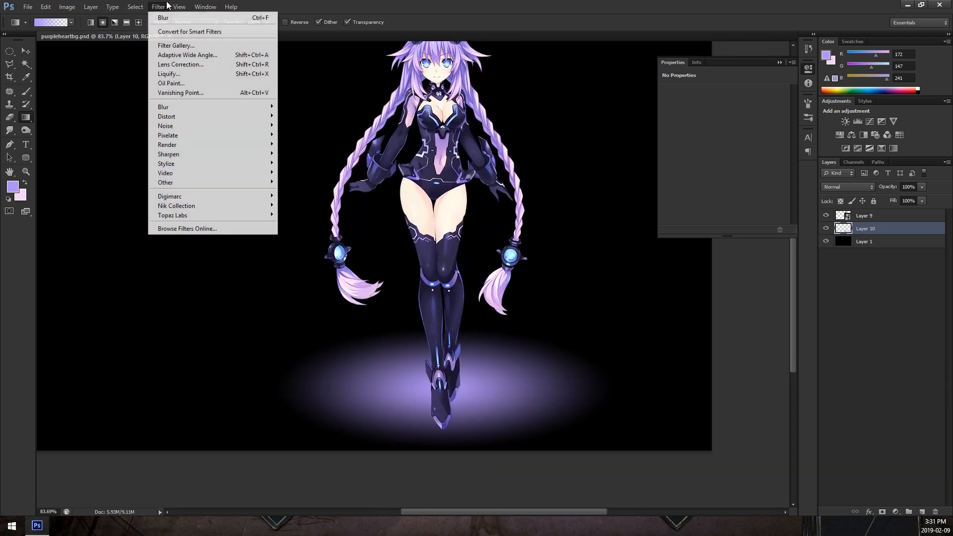
pyautogui.click(167, 5)
pyautogui.click(167, 7)
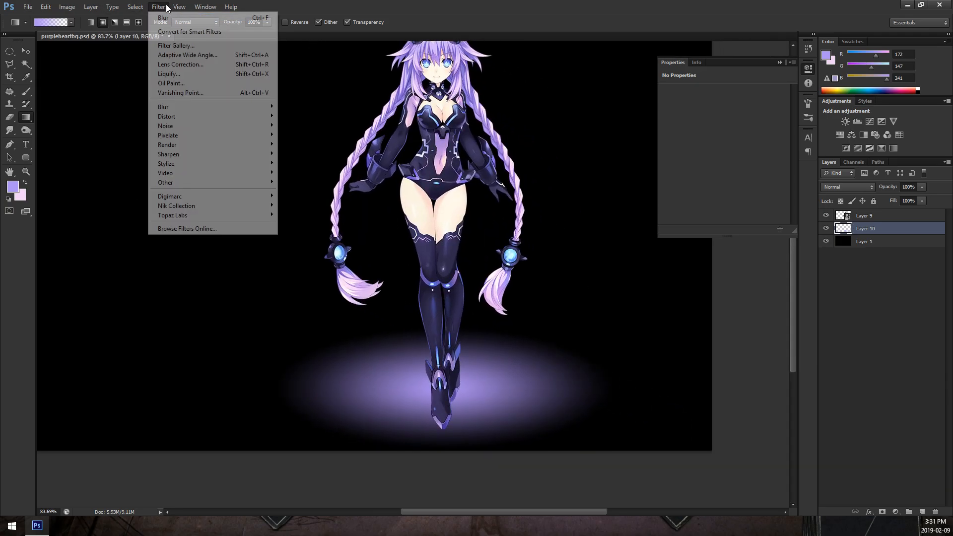
pyautogui.moveTo(214, 108)
pyautogui.click(312, 176)
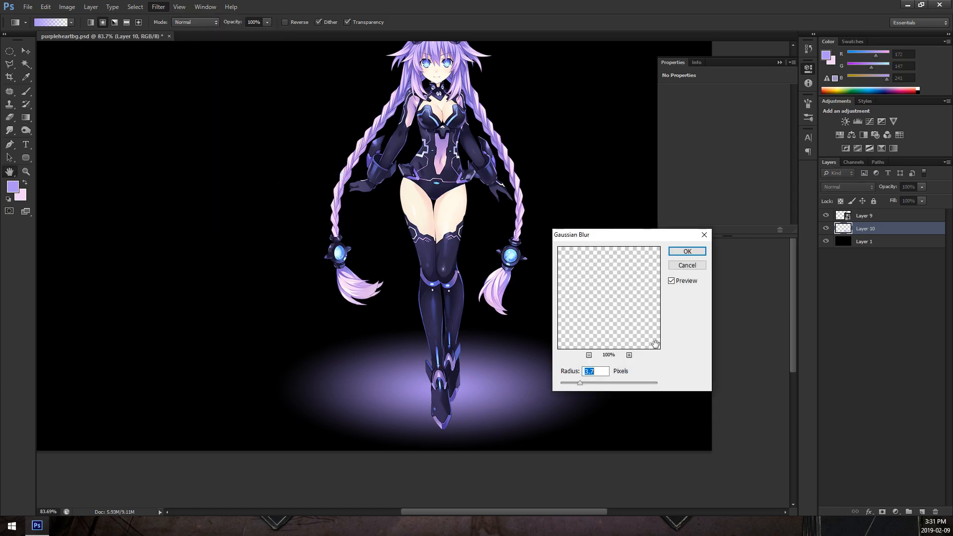
pyautogui.moveTo(579, 384); pyautogui.dragTo(599, 382)
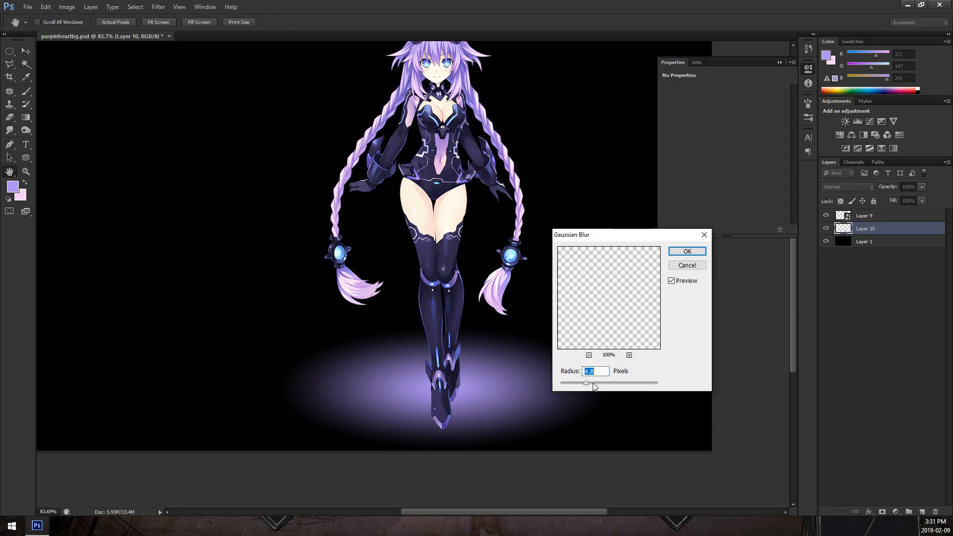
pyautogui.click(686, 252)
# Move the floor glow slightly lower and enlarge it around the character's feet.
pyautogui.scroll(-3, 325, 170)
pyautogui.click(25, 52)
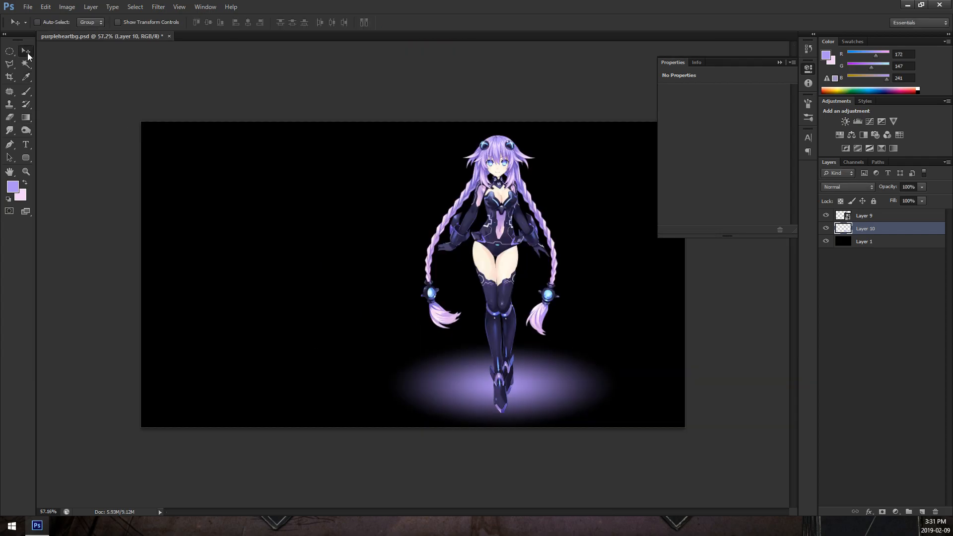
pyautogui.moveTo(554, 323); pyautogui.dragTo(561, 342)
pyautogui.hotkey('ctrl', 't')
pyautogui.moveTo(622, 343); pyautogui.dragTo(649, 332)
pyautogui.press('Return')
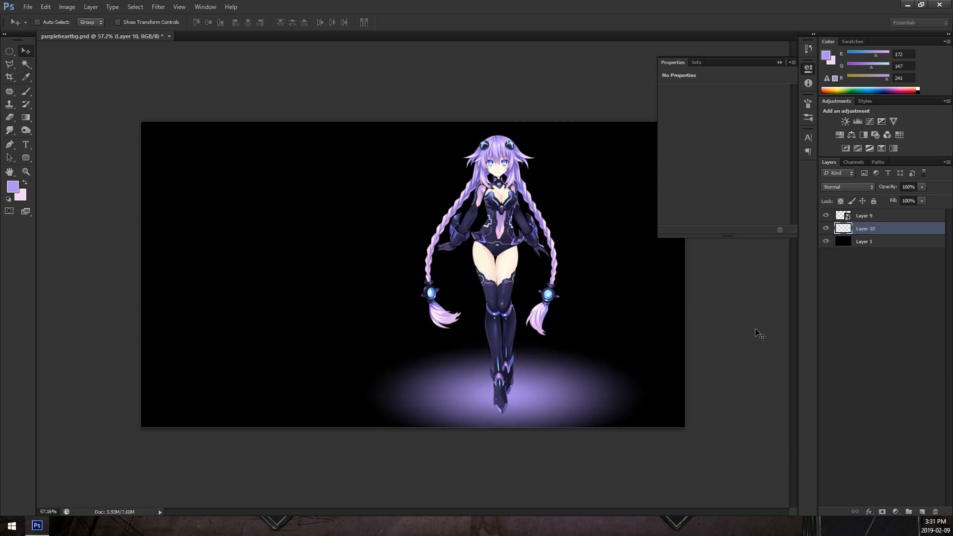
# Duplicate the Layer 10 glow and give the copy a blue Color Overlay sampled from the character's boot.
pyautogui.hotkey('ctrl', 'j')
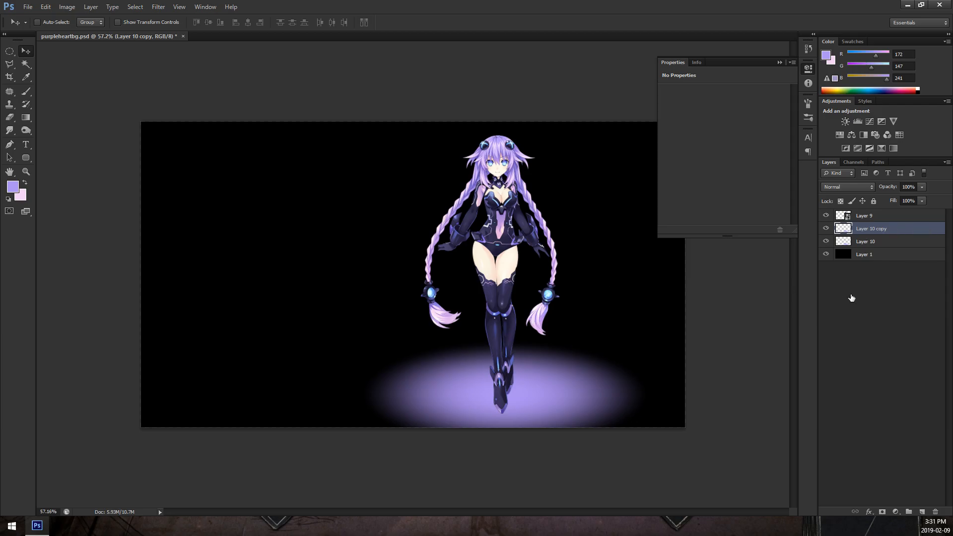
pyautogui.doubleClick(904, 229)
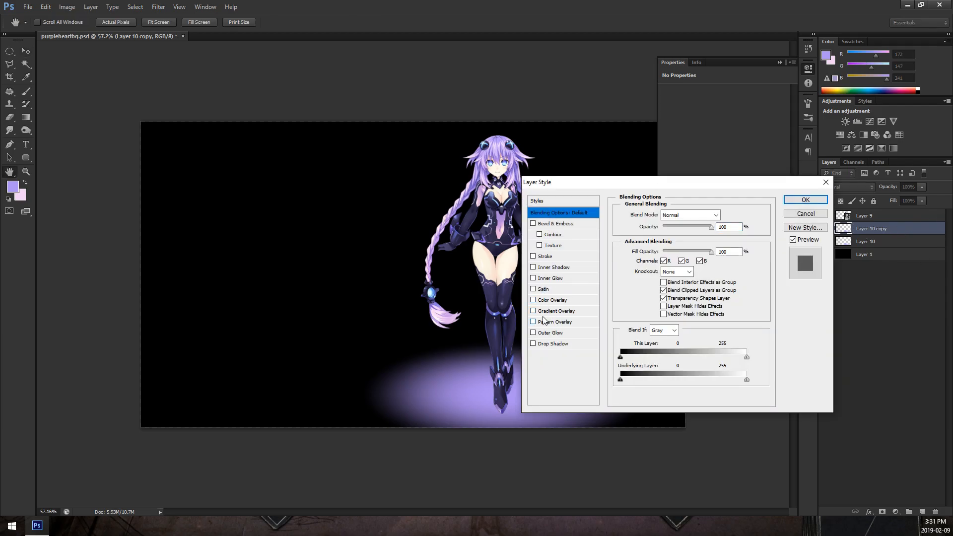
pyautogui.click(533, 300)
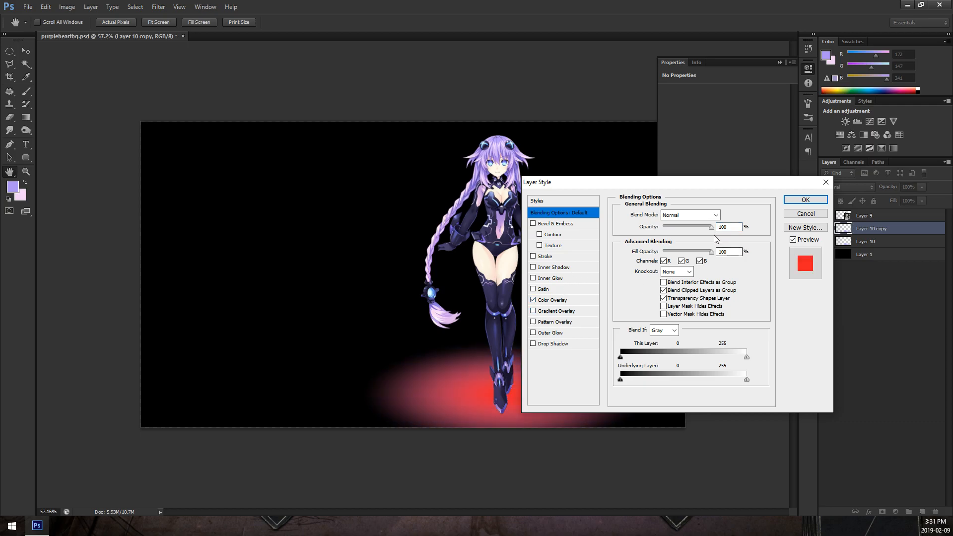
pyautogui.click(571, 301)
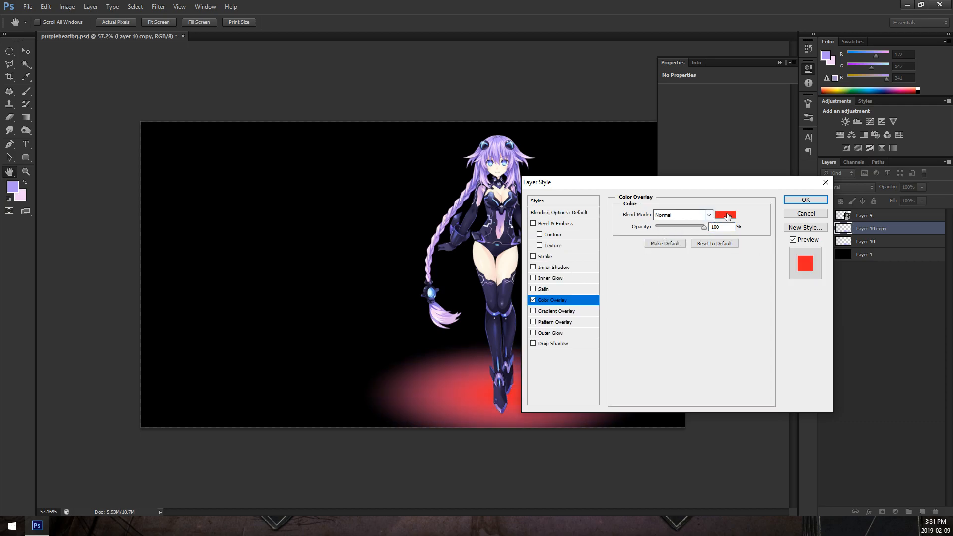
pyautogui.click(725, 215)
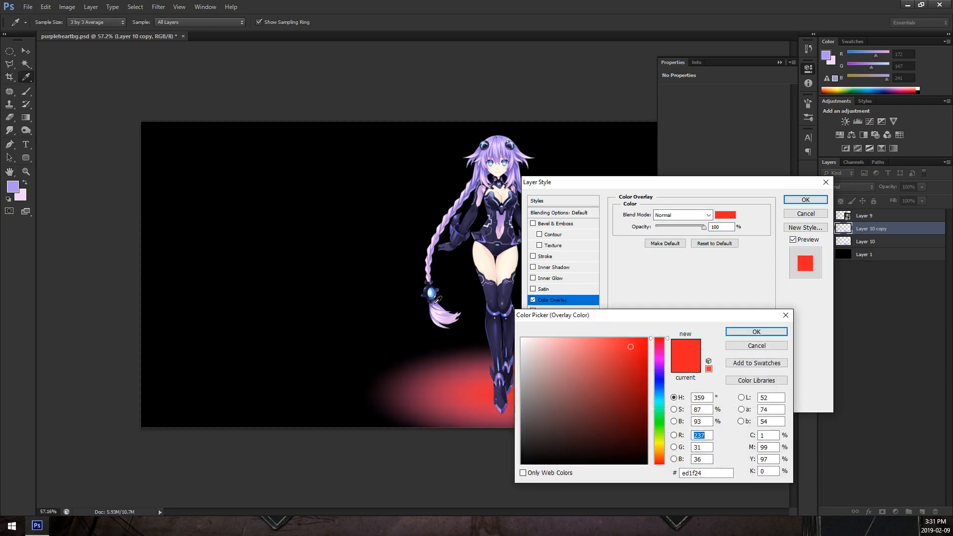
pyautogui.click(439, 311)
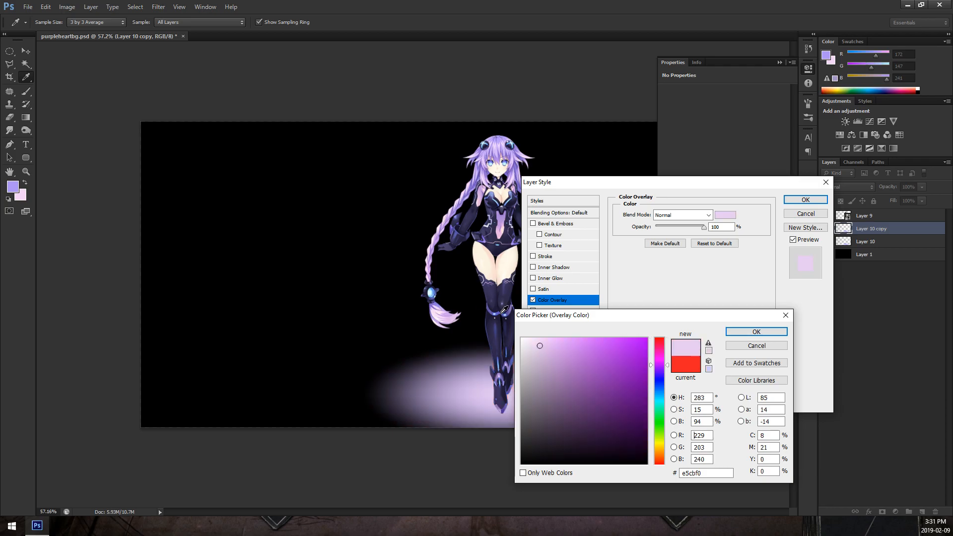
pyautogui.click(502, 311)
pyautogui.click(756, 331)
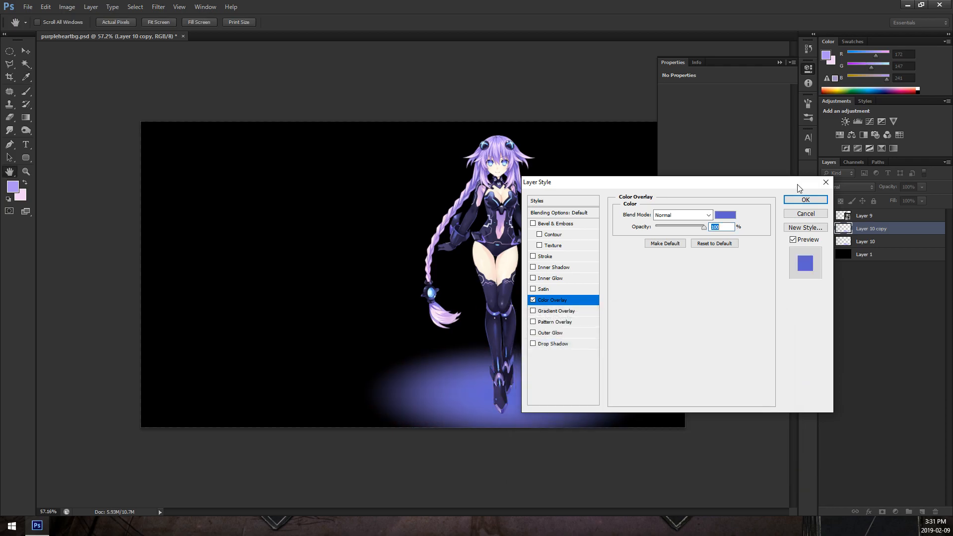
pyautogui.click(797, 199)
# Scale the blue glow copy down so it sits inside the lavender glow around the character's feet.
pyautogui.hotkey('ctrl', 't')
pyautogui.moveTo(648, 340); pyautogui.dragTo(601, 375)
pyautogui.press('Return')
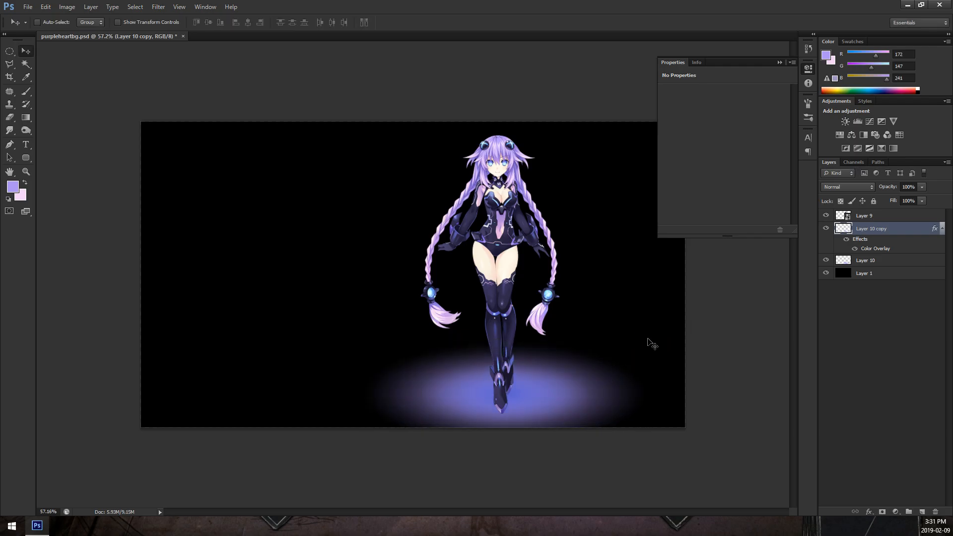
pyautogui.scroll(2, 644, 348)
pyautogui.moveTo(538, 306); pyautogui.dragTo(524, 281)
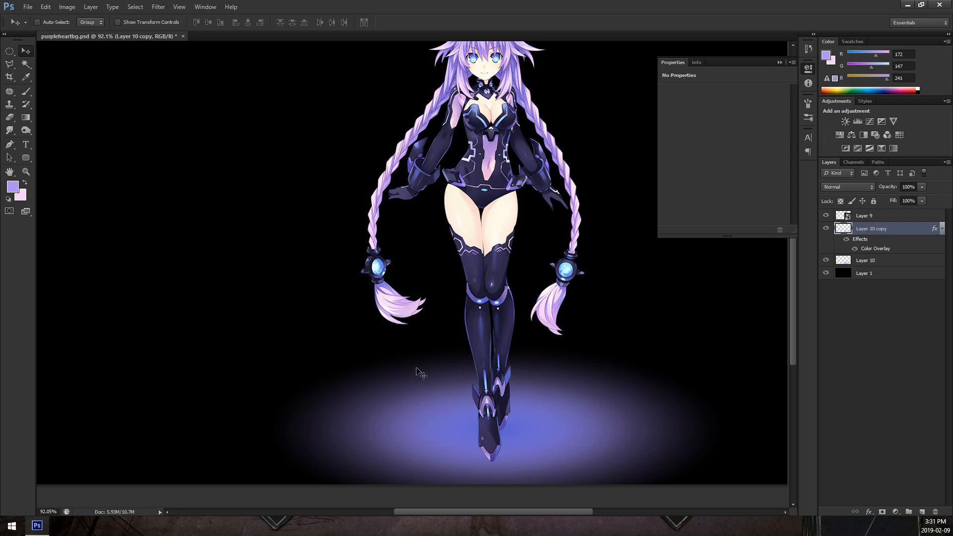
pyautogui.scroll(-2, 546, 310)
pyautogui.press('alt')
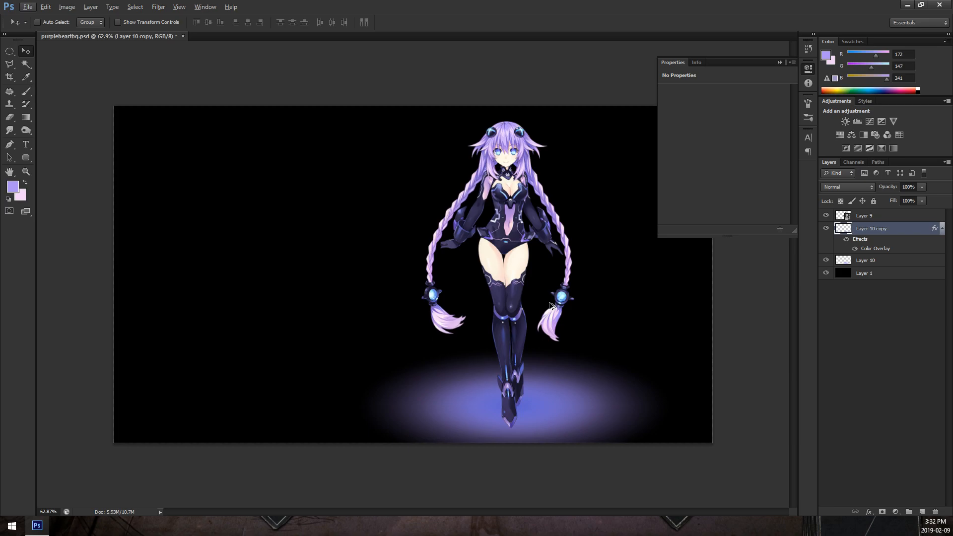
pyautogui.hotkey('alt', 'Tab')
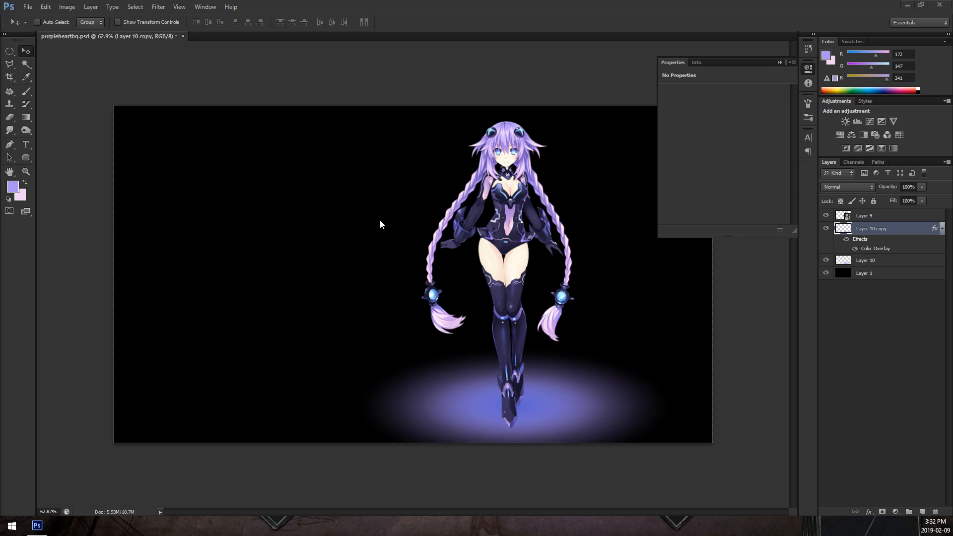
pyautogui.click(923, 512)
pyautogui.click(782, 190)
pyautogui.scroll(3, 422, 233)
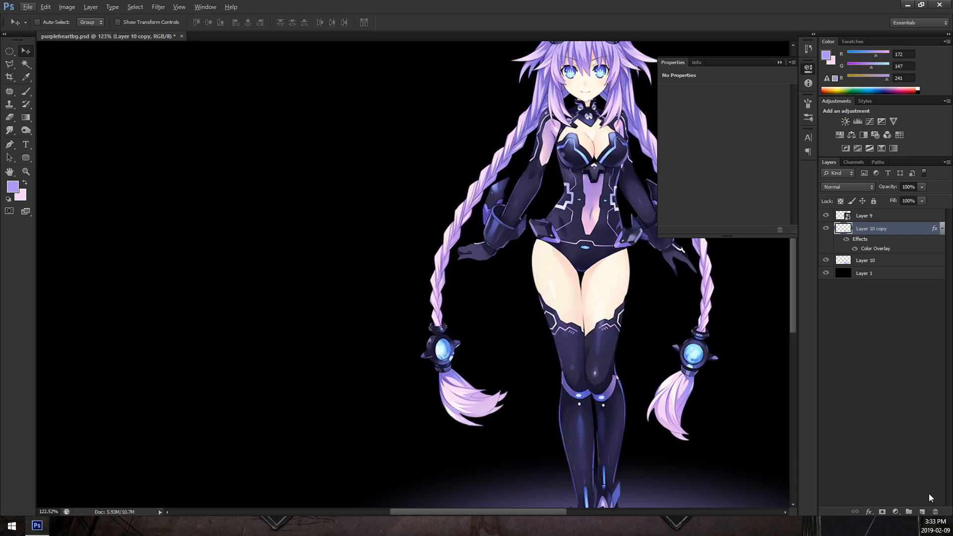
# Add a new layer above the blue glow and sample the light pink of the braid's tip as the Brush colour.
pyautogui.click(922, 512)
pyautogui.moveTo(243, 215); pyautogui.dragTo(418, 211)
pyautogui.scroll(5, 293, 226)
pyautogui.scroll(-8, 337, 238)
pyautogui.press('b')
pyautogui.scroll(6, 594, 347)
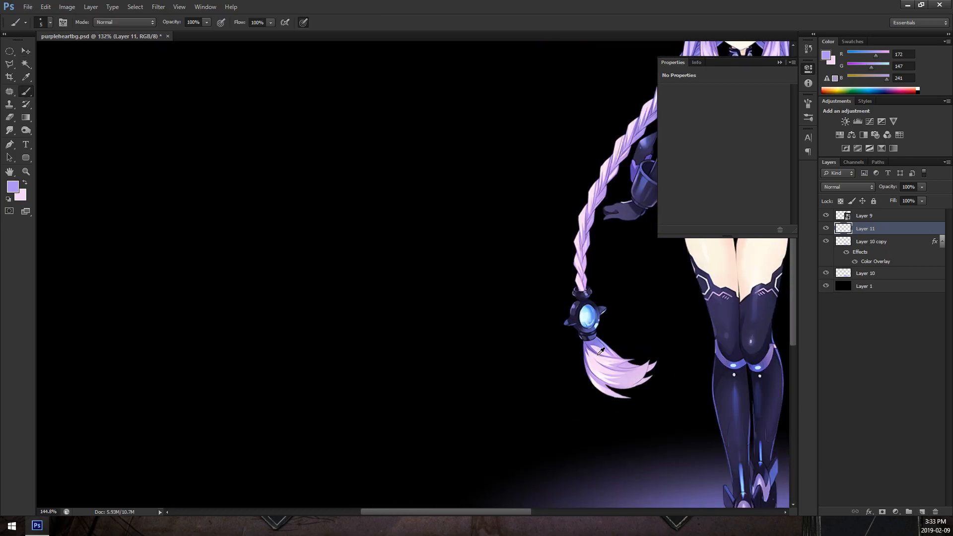
pyautogui.keyDown('alt'); pyautogui.click(585, 377); pyautogui.keyUp('alt')
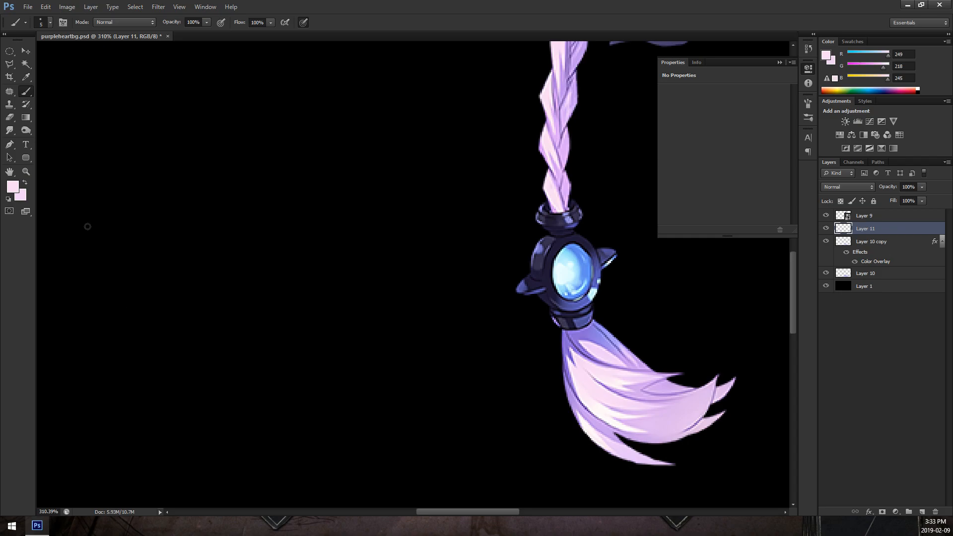
pyautogui.hscroll(-2, 161, 222)
pyautogui.scroll(1, 461, 231)
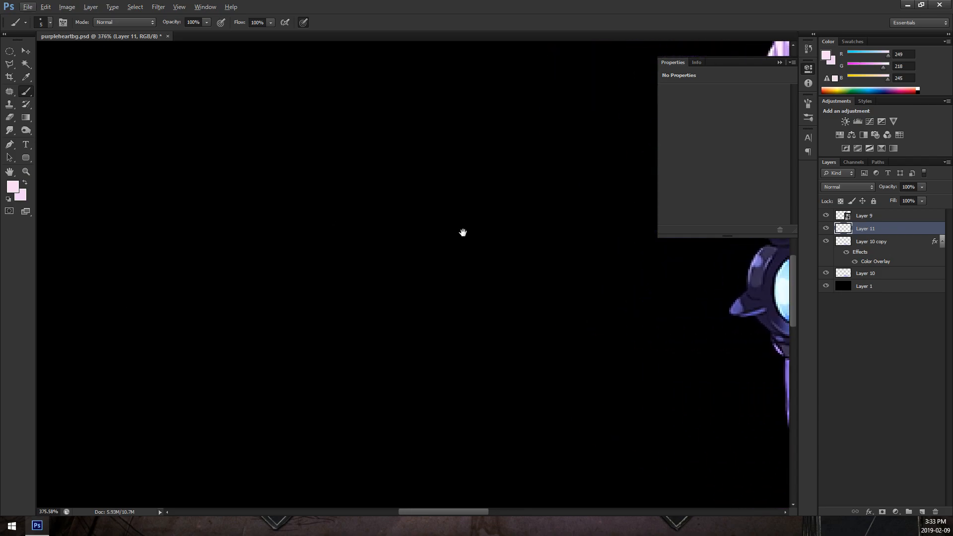
pyautogui.rightClick(218, 161)
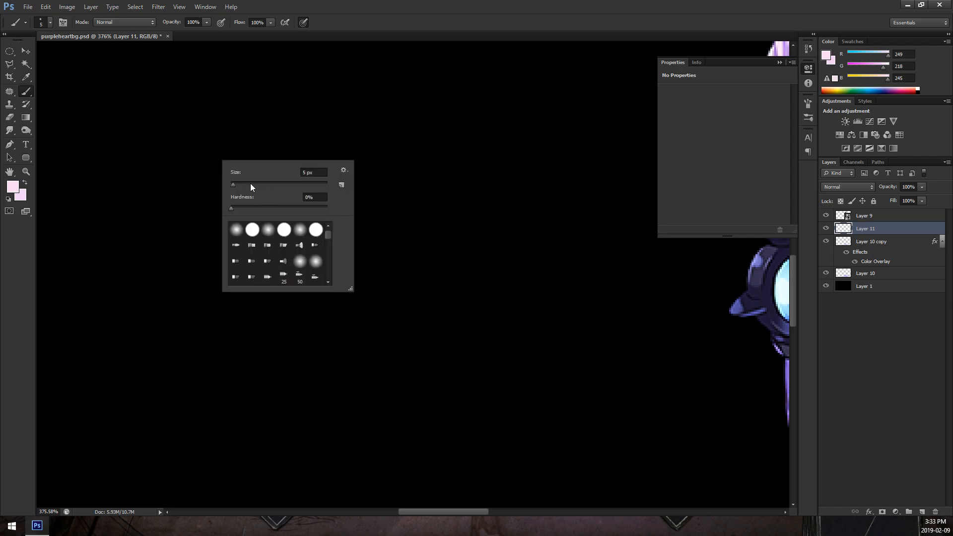
pyautogui.click(237, 230)
pyautogui.click(177, 184)
pyautogui.click(176, 184)
pyautogui.hotkey('ctrl', 'z')
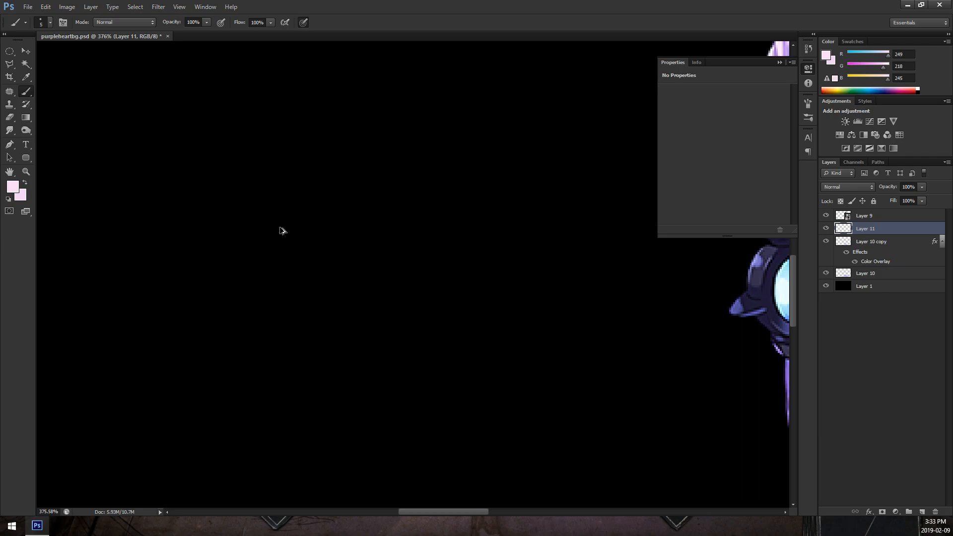
# Paint a single light-pink dot with a soft 15 px brush in the black area beside the character.
pyautogui.rightClick(287, 220)
pyautogui.click(308, 241)
pyautogui.click(268, 186)
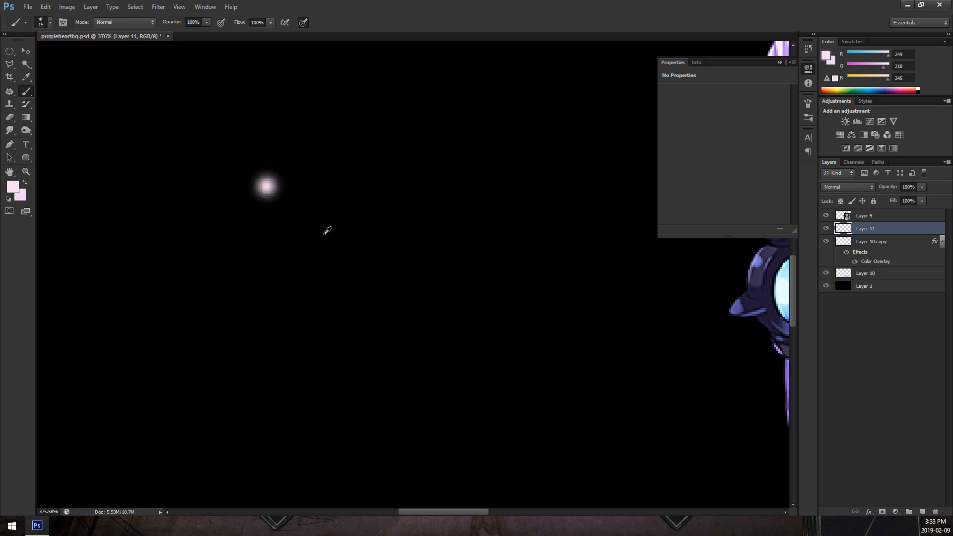
pyautogui.scroll(-3, 334, 258)
pyautogui.scroll(4, 303, 213)
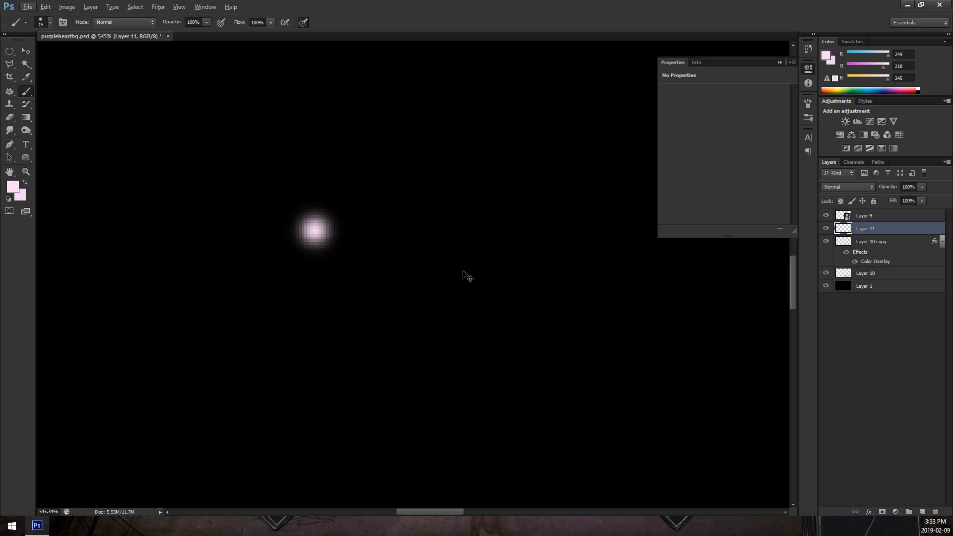
# Duplicate the pink dot and transform the copy into a tall, narrow vertical streak through the dot's centre.
pyautogui.hotkey('ctrl', 'j')
pyautogui.hotkey('ctrl', 't')
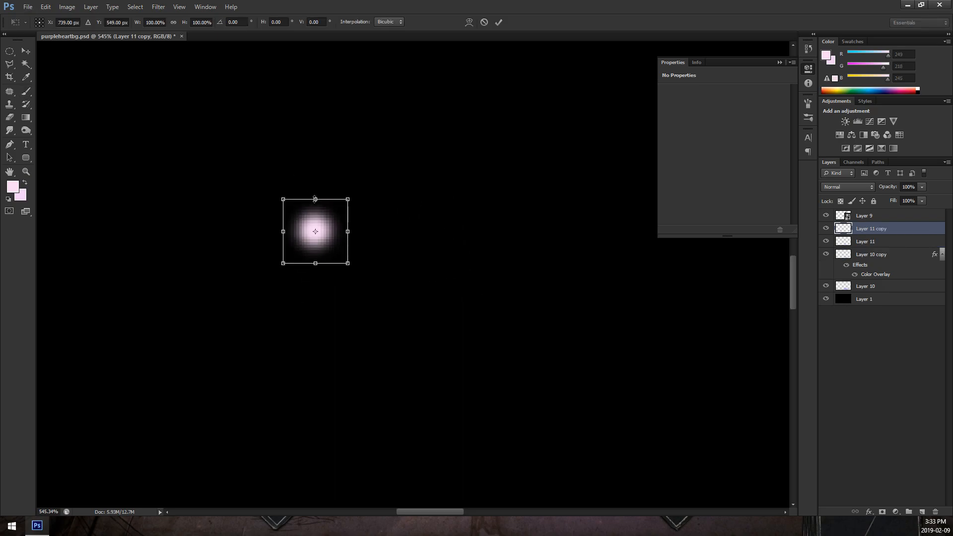
pyautogui.moveTo(314, 199); pyautogui.dragTo(315, 75)
pyautogui.moveTo(283, 230); pyautogui.dragTo(302, 230)
pyautogui.moveTo(315, 86); pyautogui.dragTo(315, 110)
pyautogui.press('Return')
pyautogui.press('b')
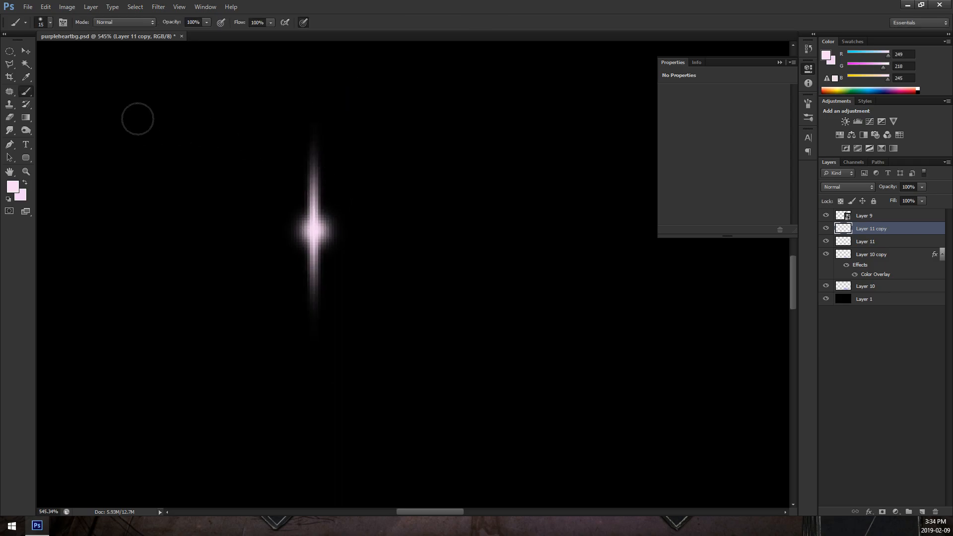
# Duplicate the vertical streak and rotate the copy 90° to form a four-pointed sparkle.
pyautogui.hotkey('ctrl', 'j')
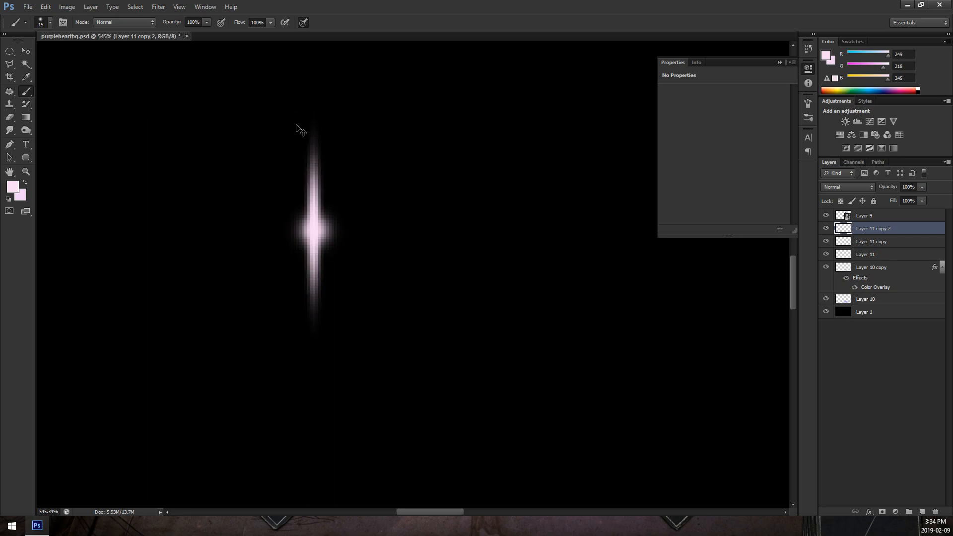
pyautogui.hotkey('ctrl', 't')
pyautogui.moveTo(357, 117); pyautogui.dragTo(448, 269)
pyautogui.press('Return')
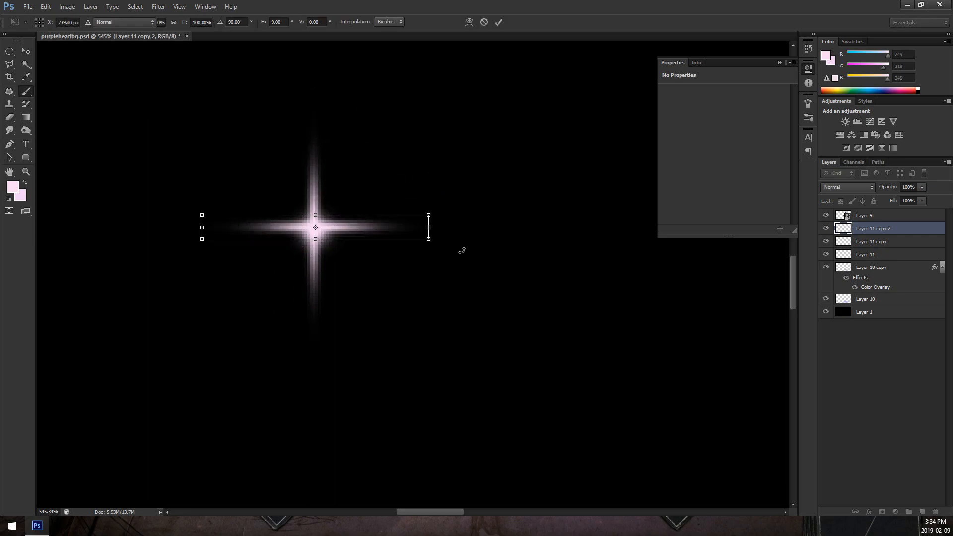
# Scale the sparkle's horizontal streak down to about 78% height, shortening it as well.
pyautogui.scroll(-3, 515, 229)
pyautogui.hotkey('ctrl', 't')
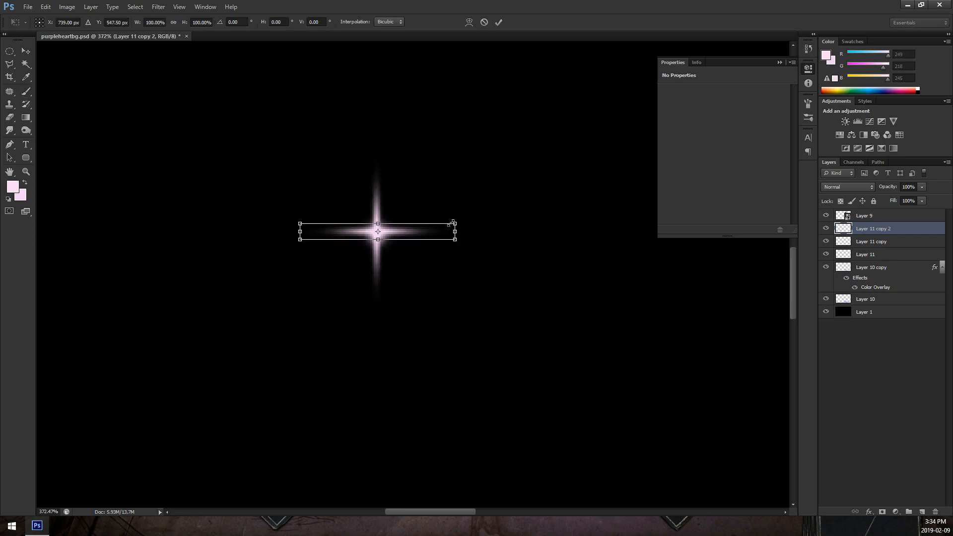
pyautogui.moveTo(455, 223); pyautogui.dragTo(443, 222)
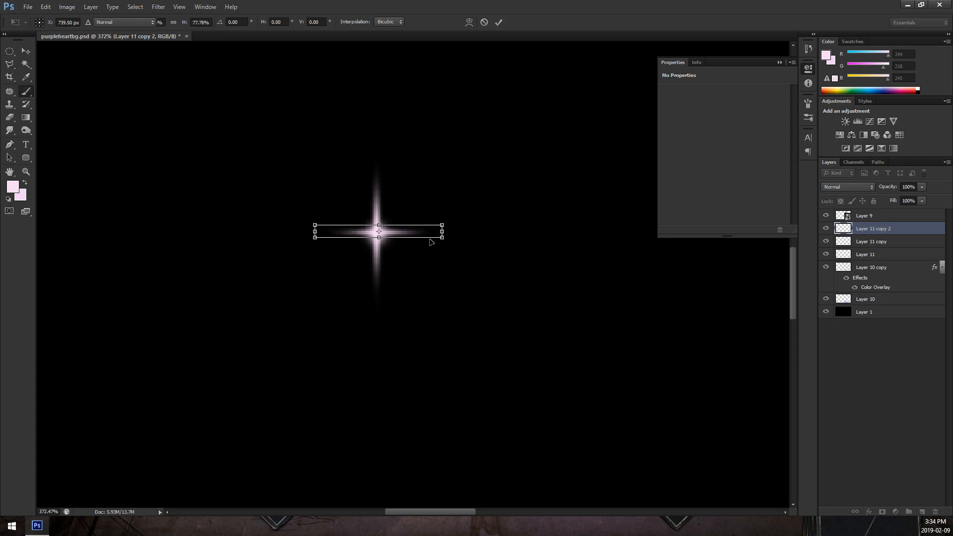
pyautogui.press('Return')
pyautogui.scroll(3, 419, 199)
# Shrink the sparkle's vertical streak on Layer 11 copy slightly.
pyautogui.click(907, 243)
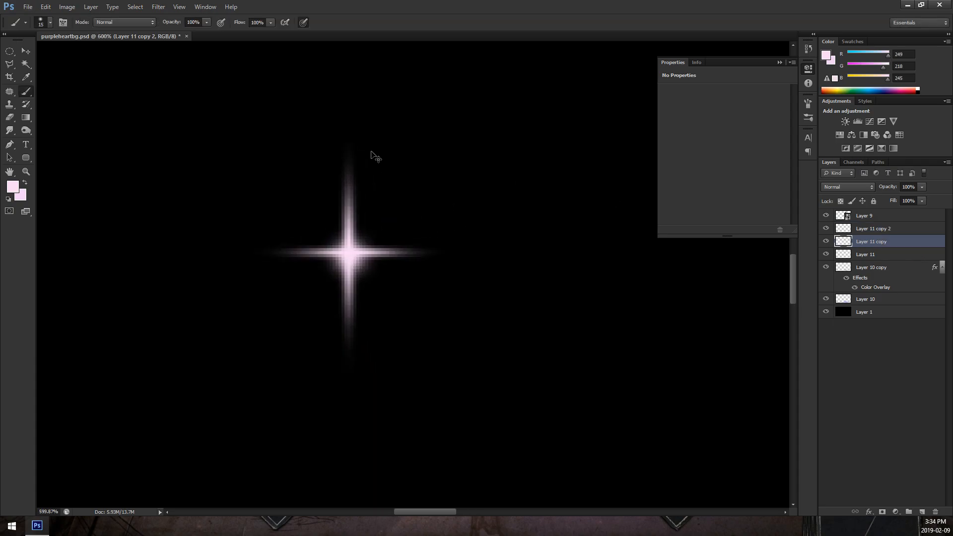
pyautogui.hotkey('ctrl', 't')
pyautogui.moveTo(366, 123); pyautogui.dragTo(362, 144)
pyautogui.press('Return')
pyautogui.scroll(-6, 384, 134)
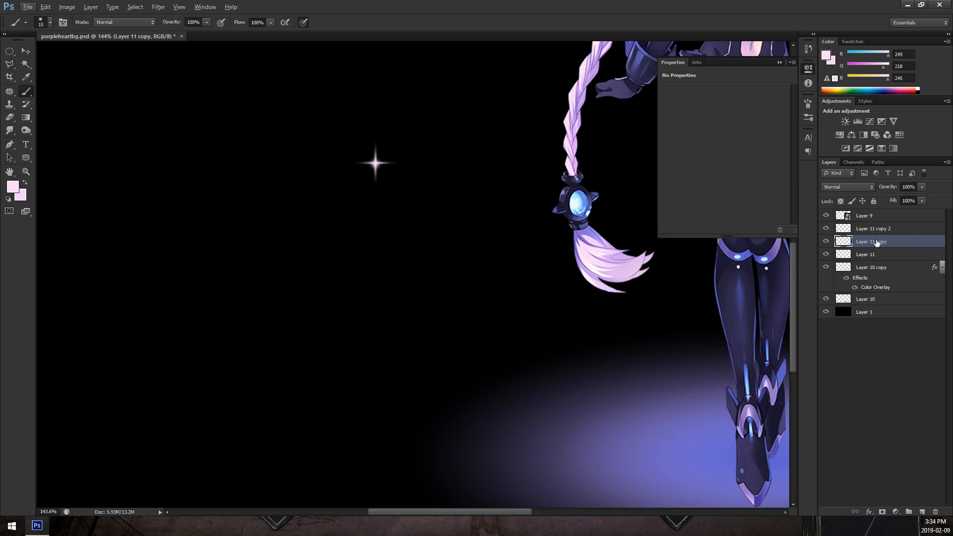
# Select the dot layer and both streak layers and align them on their vertical and horizontal centres.
pyautogui.scroll(3, 329, 104)
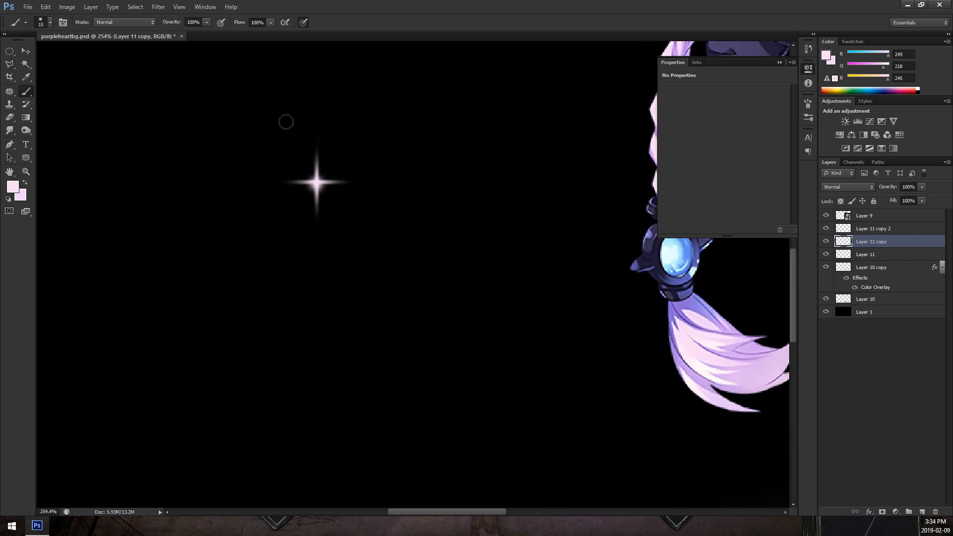
pyautogui.scroll(2, 263, 124)
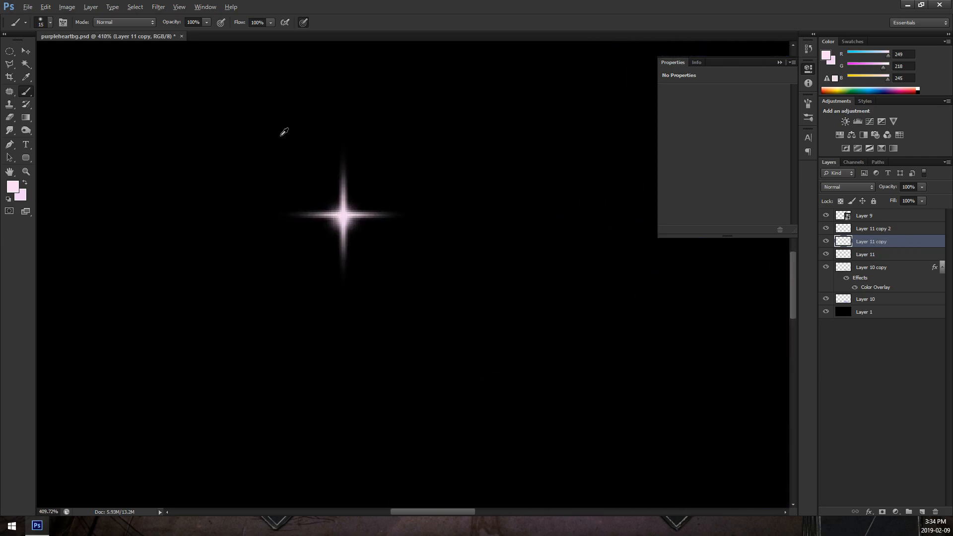
pyautogui.click(25, 50)
pyautogui.moveTo(364, 214); pyautogui.dragTo(366, 223)
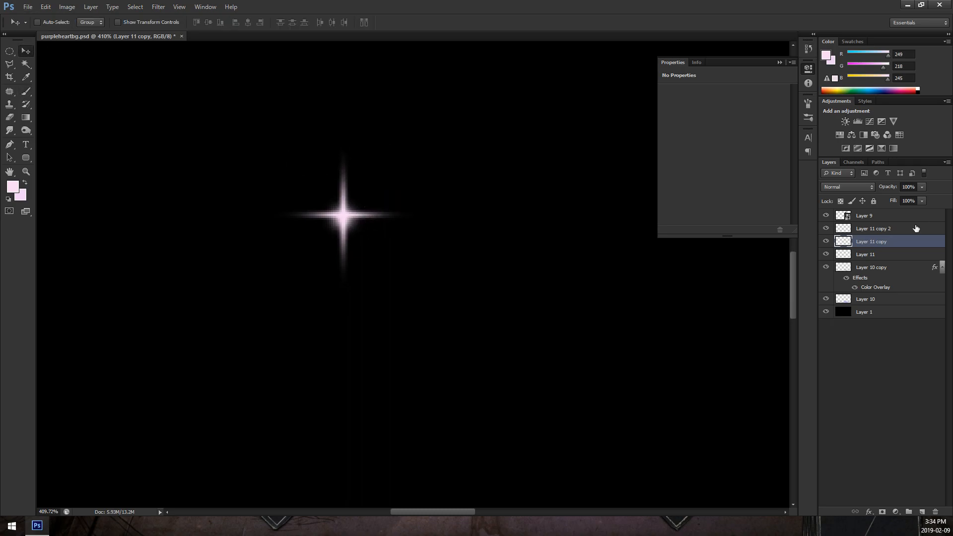
pyautogui.keyDown('shift'); pyautogui.click(875, 254); pyautogui.keyUp('shift')
pyautogui.keyDown('ctrl'); pyautogui.click(874, 228); pyautogui.keyUp('ctrl')
pyautogui.click(208, 23)
pyautogui.click(248, 22)
pyautogui.scroll(-3, 424, 230)
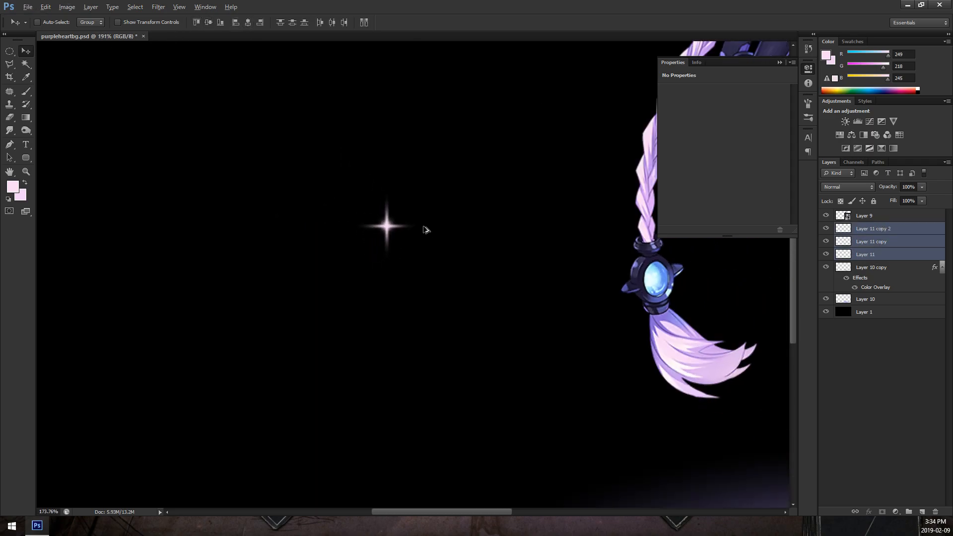
# Merge the three selected sparkle layers into one layer.
pyautogui.scroll(2, 424, 230)
pyautogui.rightClick(891, 253)
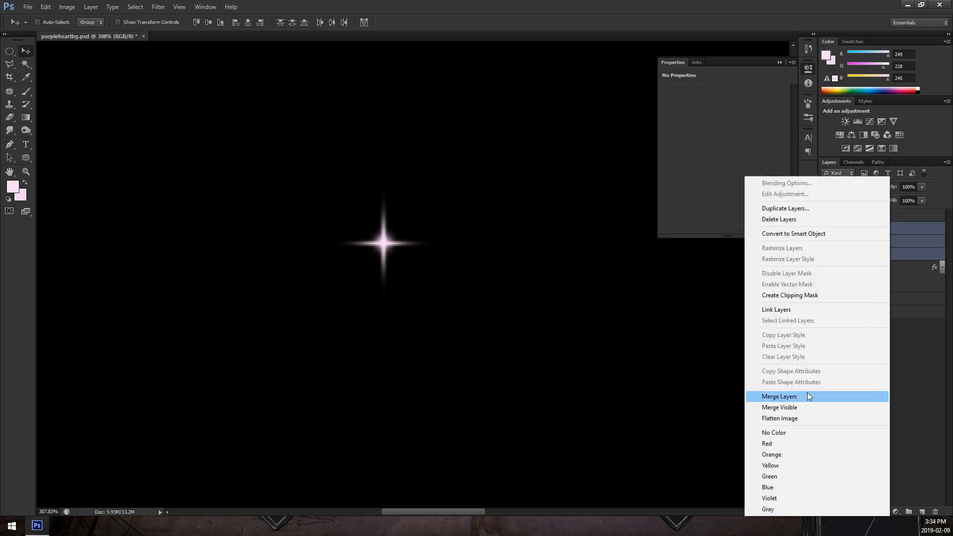
pyautogui.click(807, 395)
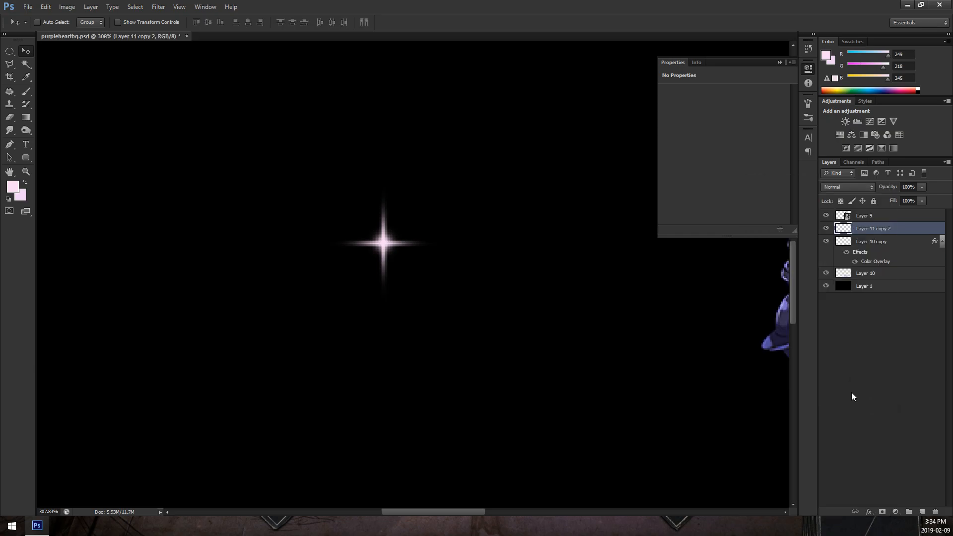
# Stack two duplicates of the merged sparkle layer to intensify its brightness.
pyautogui.hotkey('ctrl', 'j')
pyautogui.hotkey('ctrl', 'u')
pyautogui.press('Escape')
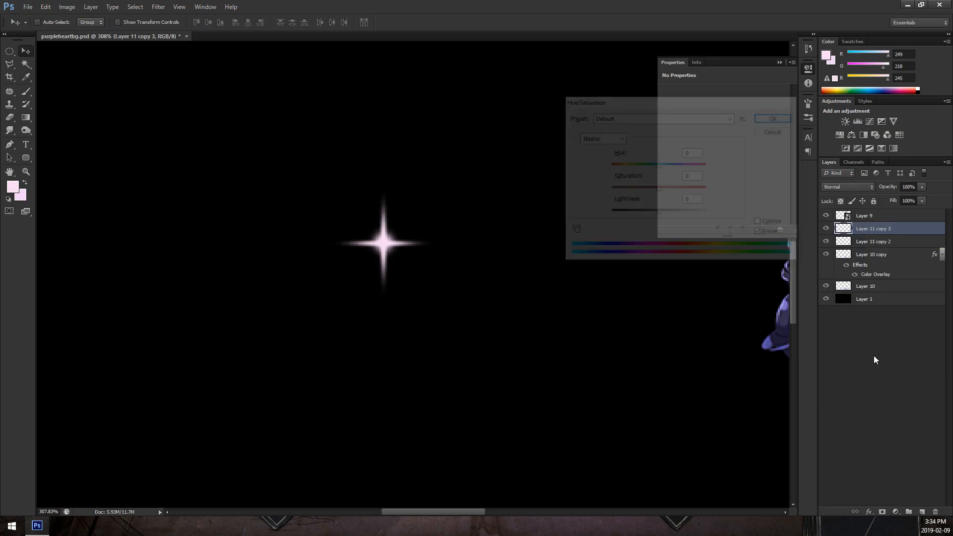
pyautogui.hotkey('ctrl', 'j')
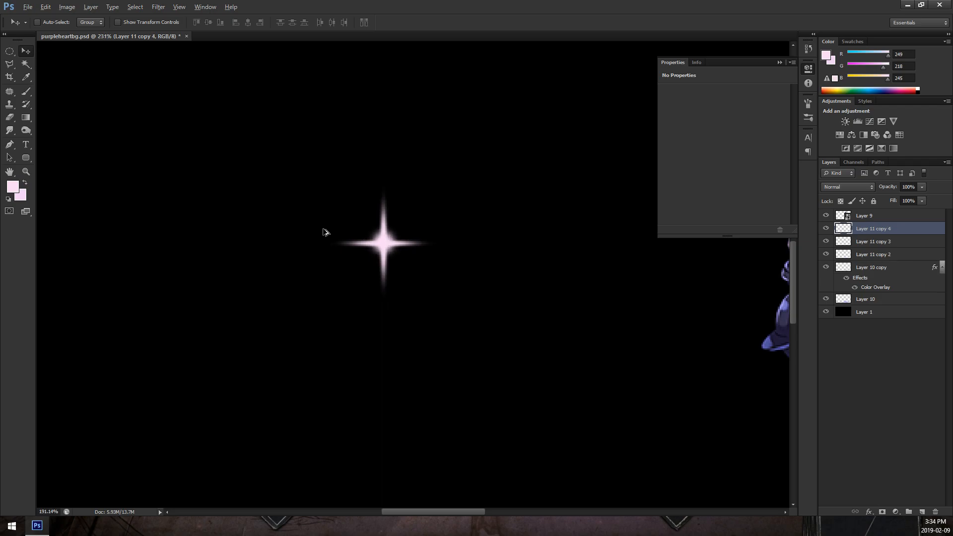
# Add a Color Overlay to the sparkle on Layer 11 copy 4, using a blue-violet sampled from the character's outfit.
pyautogui.scroll(-2, 272, 228)
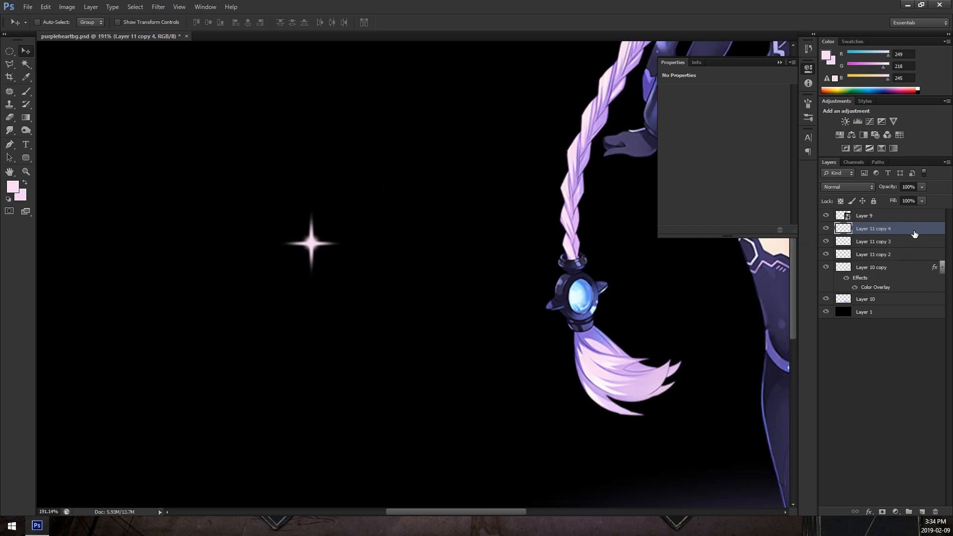
pyautogui.hotkey('ctrl', 'alt', 'b')
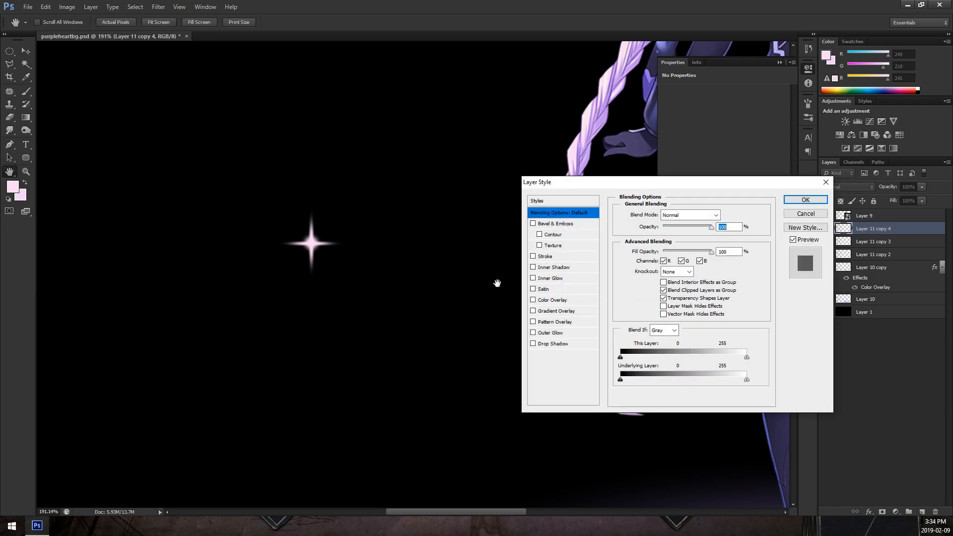
pyautogui.click(560, 299)
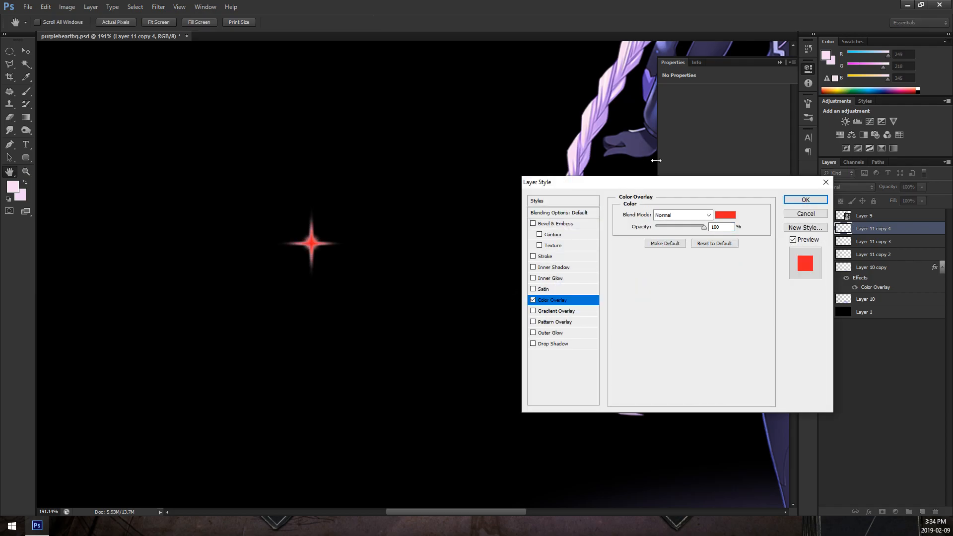
pyautogui.click(598, 122)
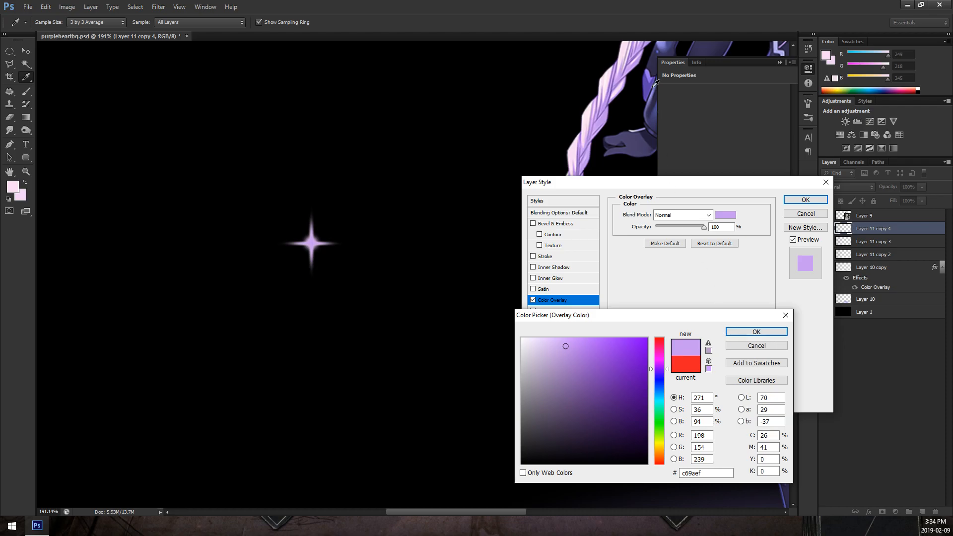
pyautogui.click(649, 89)
pyautogui.click(752, 331)
pyautogui.click(803, 200)
# Add a Color Overlay to the sparkle on Layer 11 copy 3, using light pinkish purple #e0abf8 sampled from the character's braid.
pyautogui.click(923, 262)
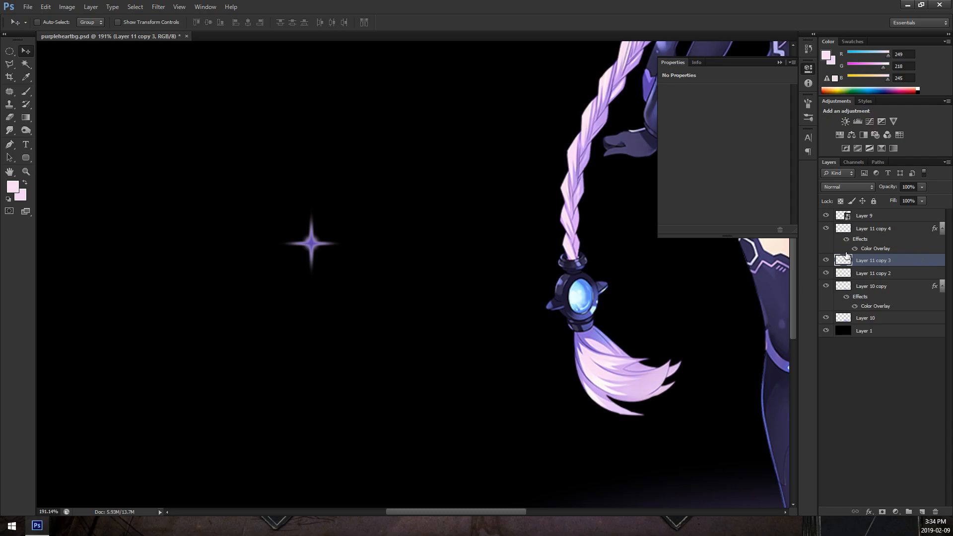
pyautogui.doubleClick(887, 259)
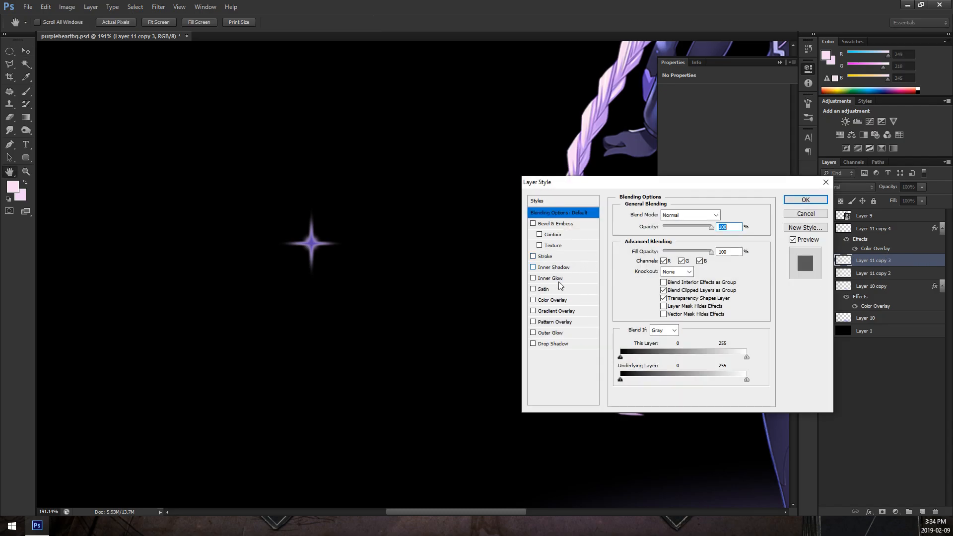
pyautogui.moveTo(606, 186); pyautogui.dragTo(710, 210)
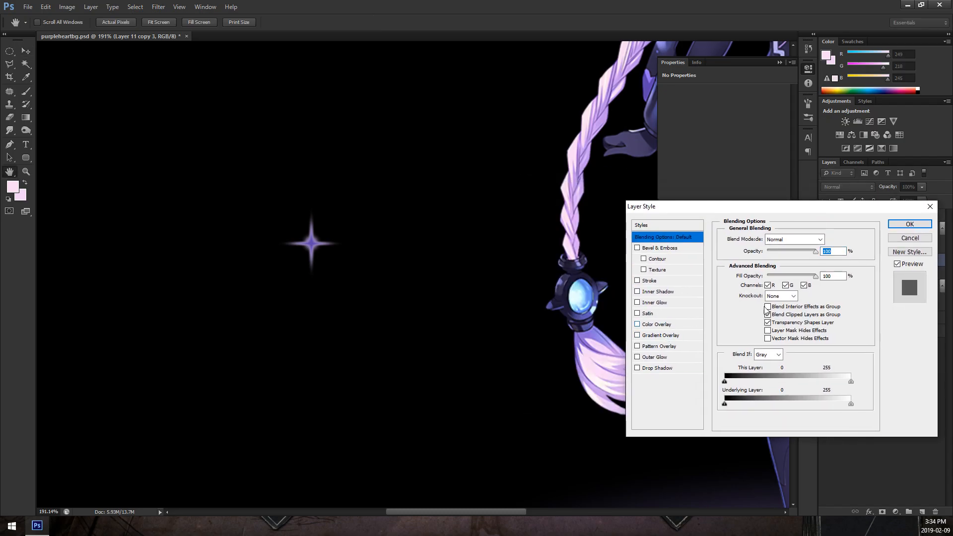
pyautogui.click(667, 325)
pyautogui.click(830, 239)
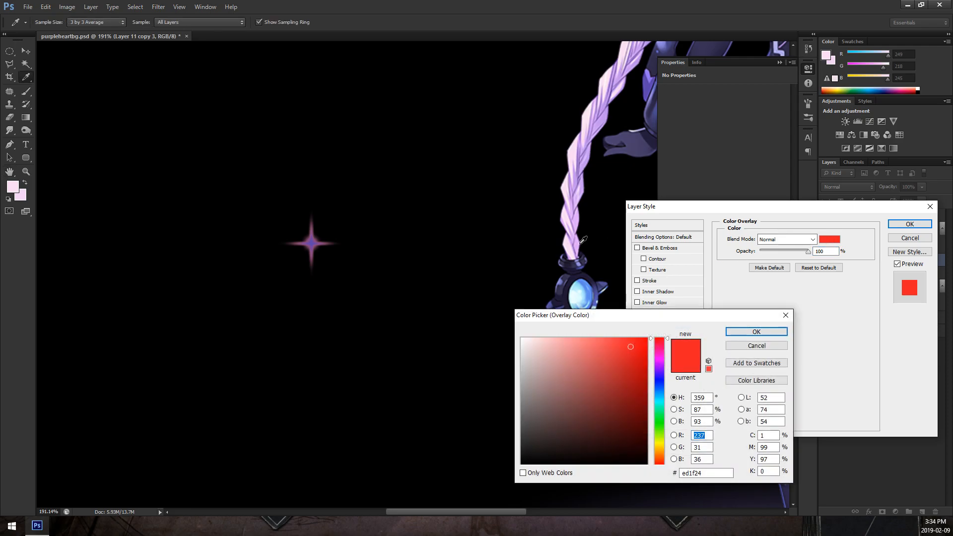
pyautogui.click(579, 240)
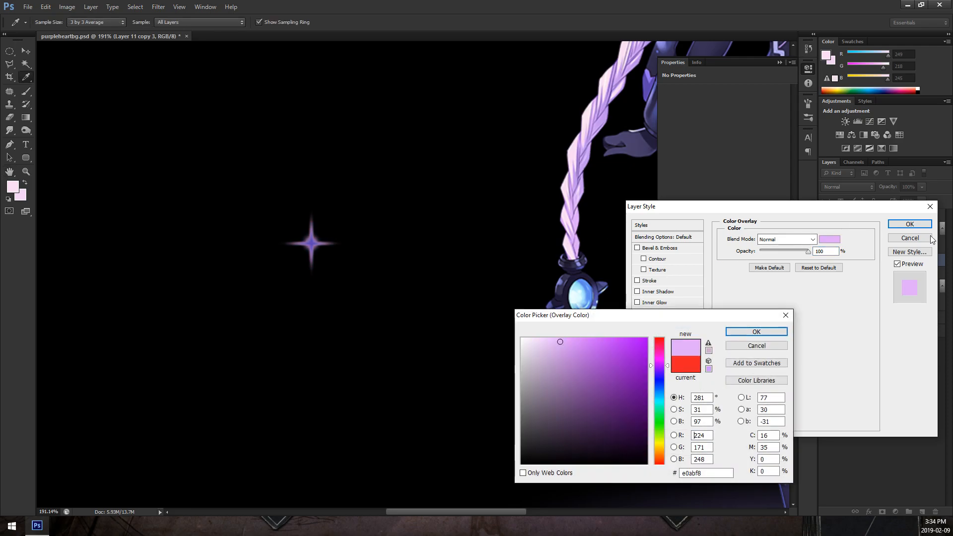
pyautogui.click(756, 332)
pyautogui.click(901, 226)
# Spread the stacked sparkles apart, placing the blue-violet one below left and the pinkish purple one above right of the white one.
pyautogui.moveTo(297, 251); pyautogui.dragTo(271, 291)
pyautogui.click(882, 261)
pyautogui.moveTo(343, 275); pyautogui.dragTo(394, 254)
pyautogui.scroll(5, 314, 233)
pyautogui.scroll(-4, 194, 236)
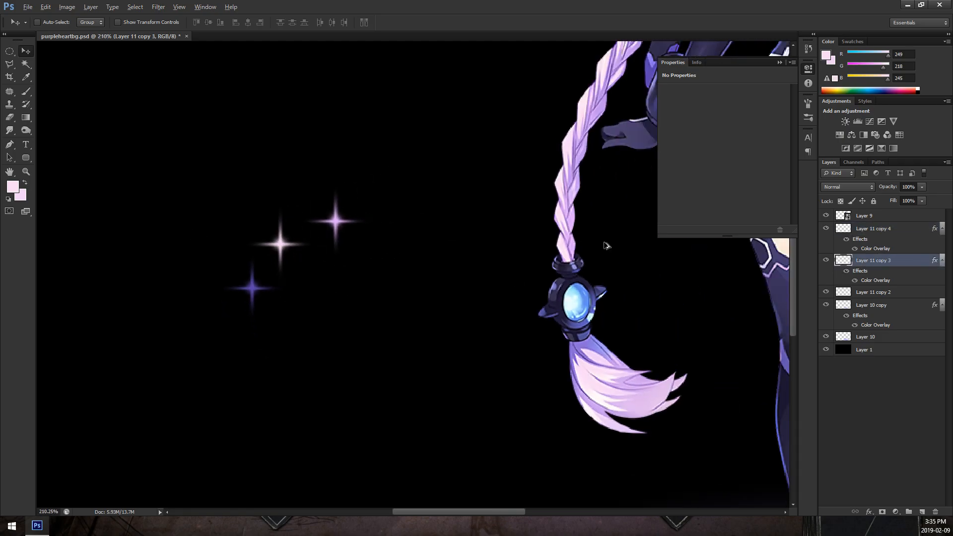
# Add a Color Overlay to the white sparkle on Layer 11 copy 2, using light blue #7aacfe sampled from the character's boot.
pyautogui.click(891, 292)
pyautogui.moveTo(529, 340); pyautogui.dragTo(324, 292)
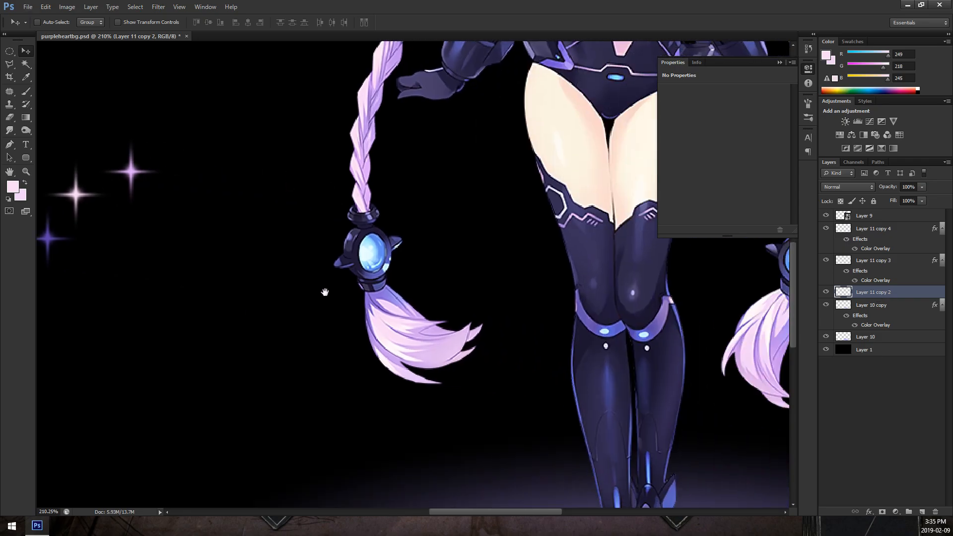
pyautogui.moveTo(581, 411); pyautogui.dragTo(719, 315)
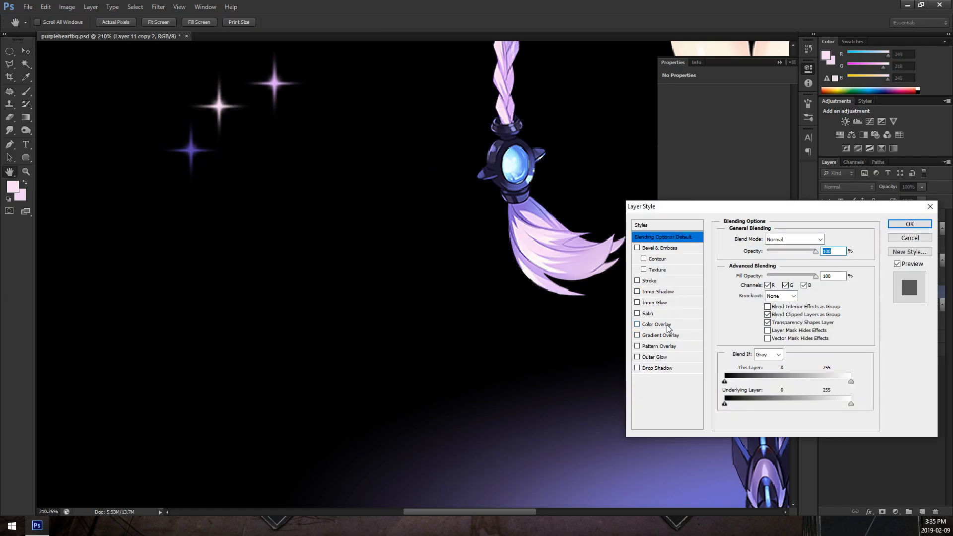
pyautogui.click(656, 324)
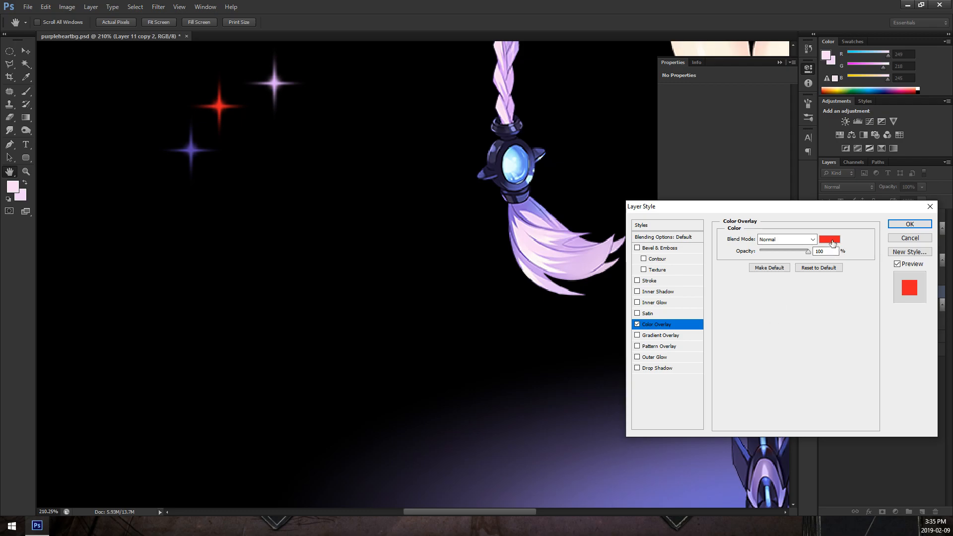
pyautogui.click(834, 240)
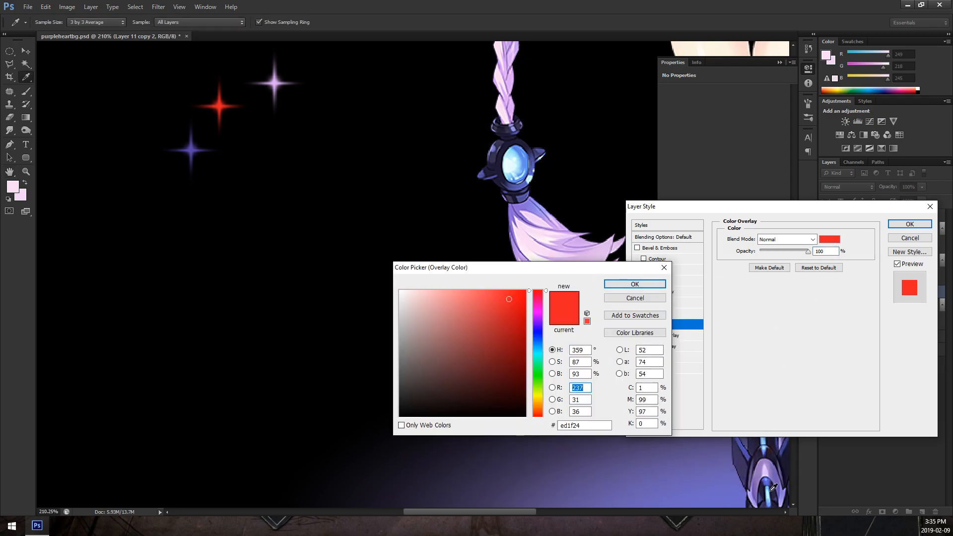
pyautogui.click(768, 500)
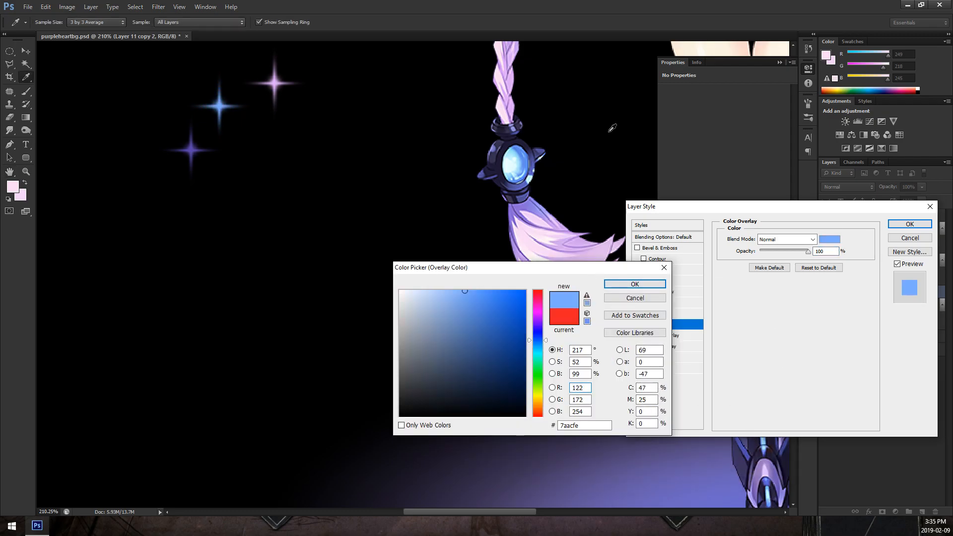
pyautogui.click(635, 284)
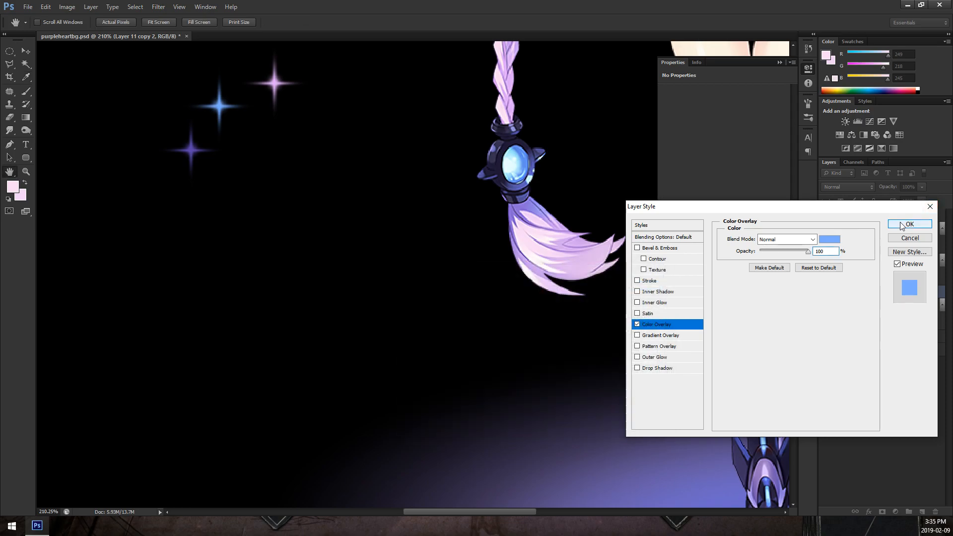
pyautogui.click(910, 224)
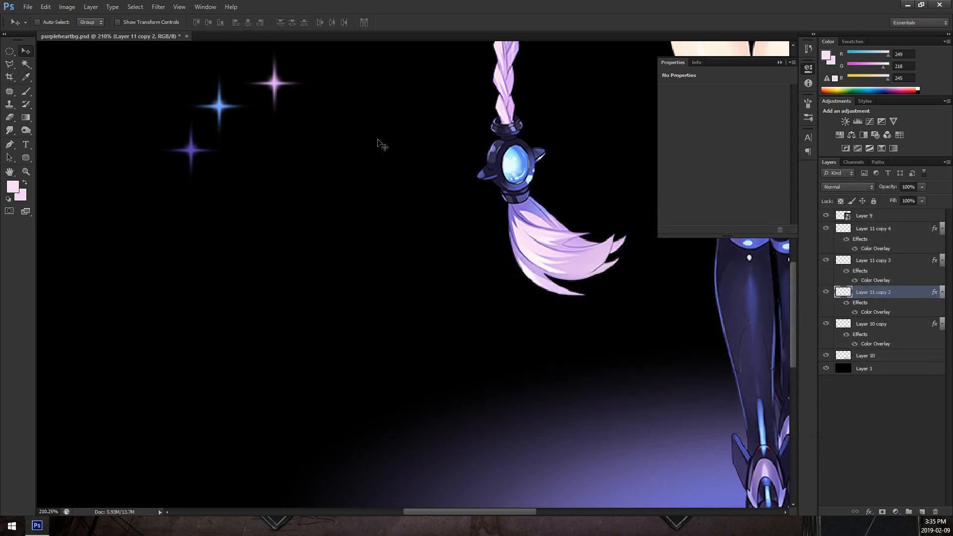
# Duplicate the light blue sparkle, place the copy below right of the original, and scale it to about 75%.
pyautogui.hotkey('ctrl', 'j')
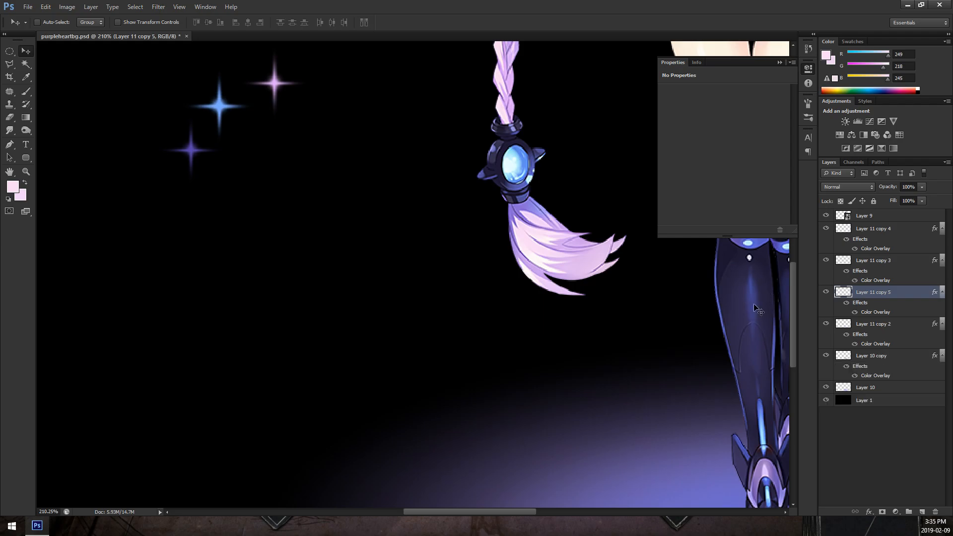
pyautogui.moveTo(205, 124); pyautogui.dragTo(241, 166)
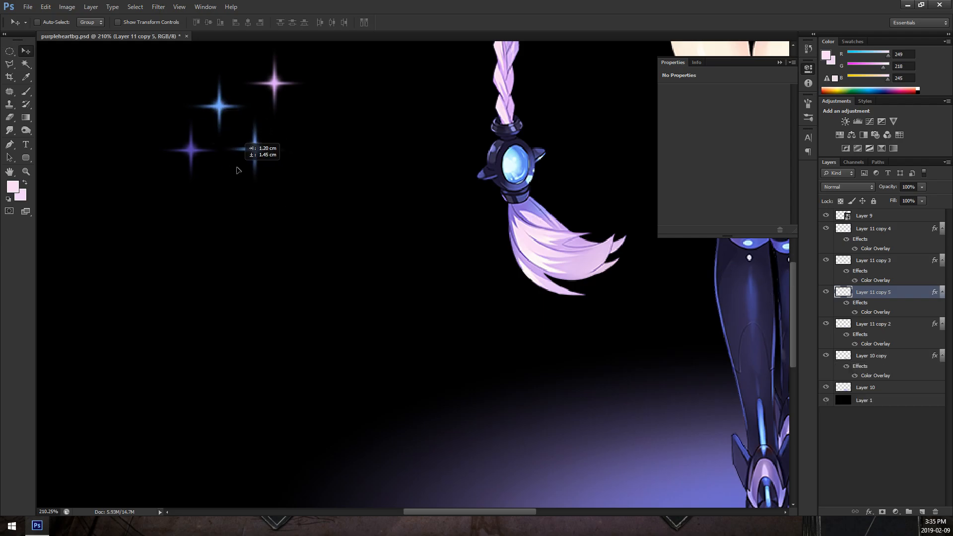
pyautogui.scroll(5, 274, 121)
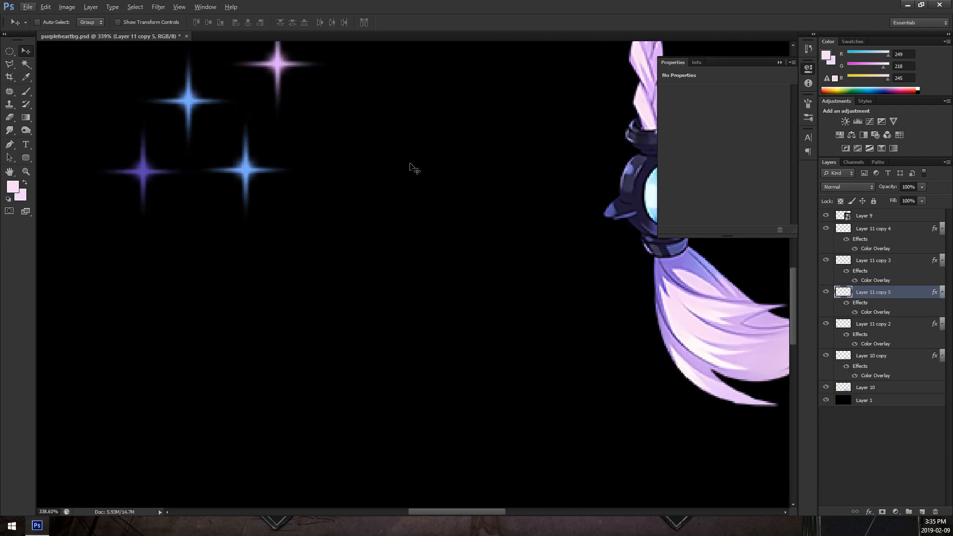
pyautogui.hotkey('ctrl', 't')
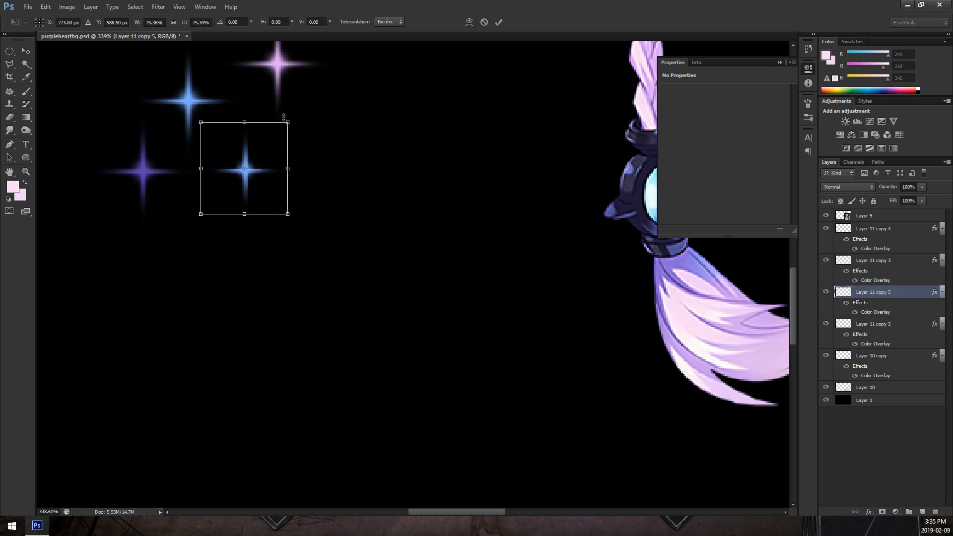
pyautogui.press('Return')
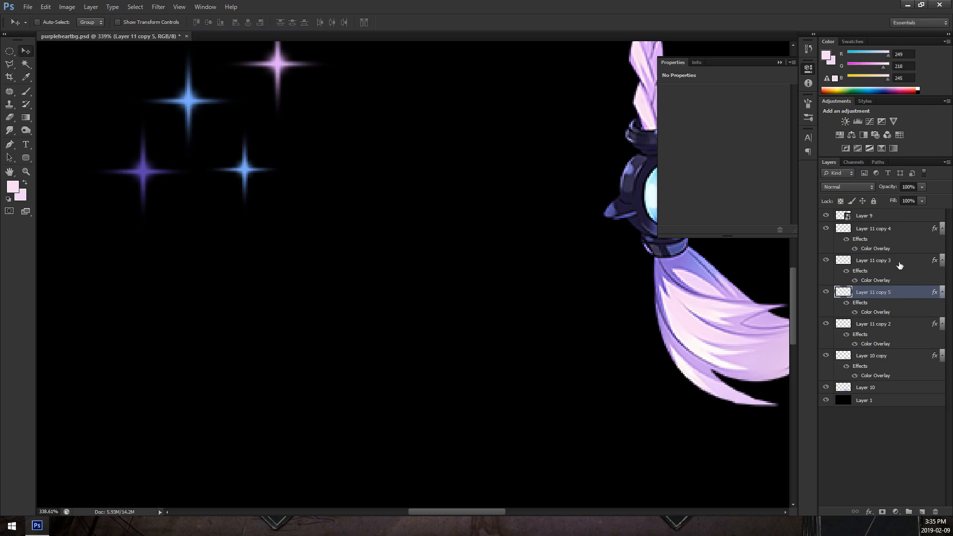
# Scale down the blue-violet sparkle on Layer 11 copy 4 slightly.
pyautogui.click(896, 229)
pyautogui.hotkey('ctrl', 't')
pyautogui.moveTo(200, 109); pyautogui.dragTo(191, 115)
pyautogui.press('Return')
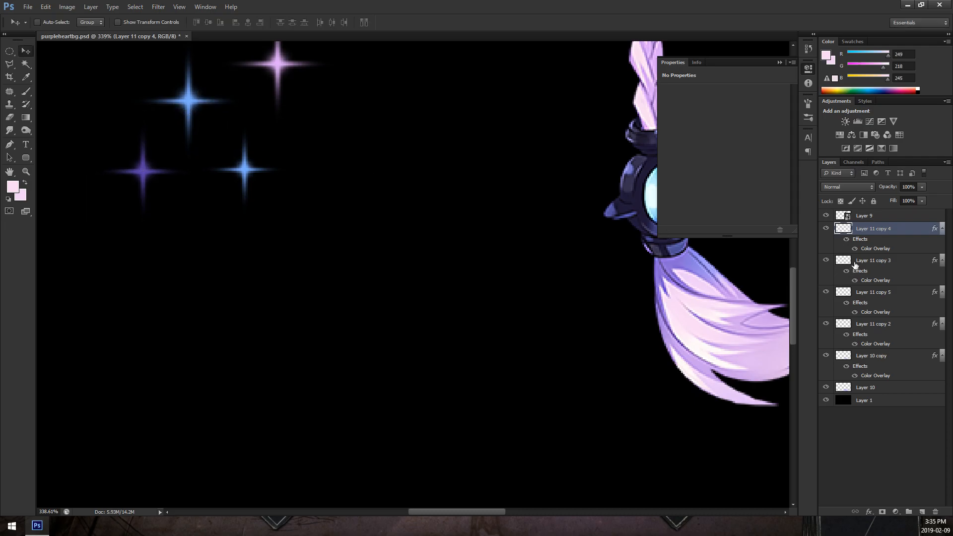
# Identify the small blue sparkle's layer and look over the character artwork for another sparkle colour.
pyautogui.click(825, 295)
pyautogui.click(825, 295)
pyautogui.click(889, 295)
pyautogui.scroll(-1, 377, 283)
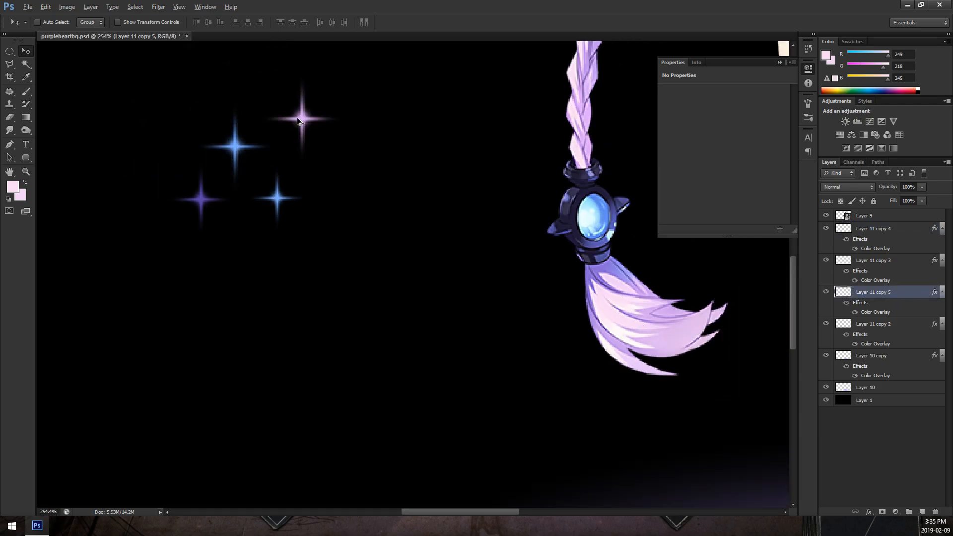
pyautogui.scroll(1, 328, 130)
pyautogui.moveTo(708, 316); pyautogui.dragTo(46, 164)
pyautogui.moveTo(467, 285); pyautogui.dragTo(517, 462)
pyautogui.moveTo(435, 191); pyautogui.dragTo(489, 390)
pyautogui.moveTo(454, 106); pyautogui.dragTo(476, 288)
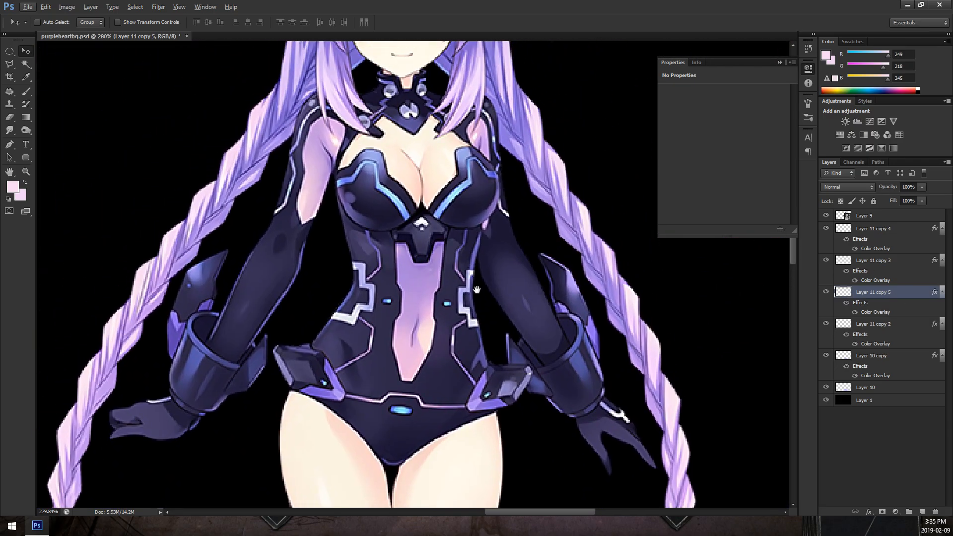
pyautogui.moveTo(428, 334); pyautogui.dragTo(534, 497)
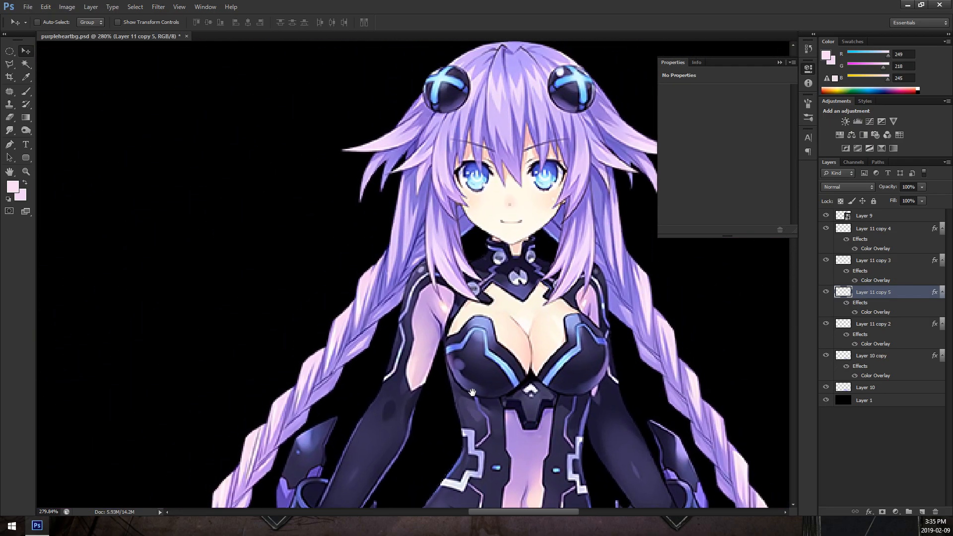
pyautogui.moveTo(472, 389); pyautogui.dragTo(547, 318)
pyautogui.moveTo(411, 382); pyautogui.dragTo(565, 280)
pyautogui.scroll(-4, 469, 321)
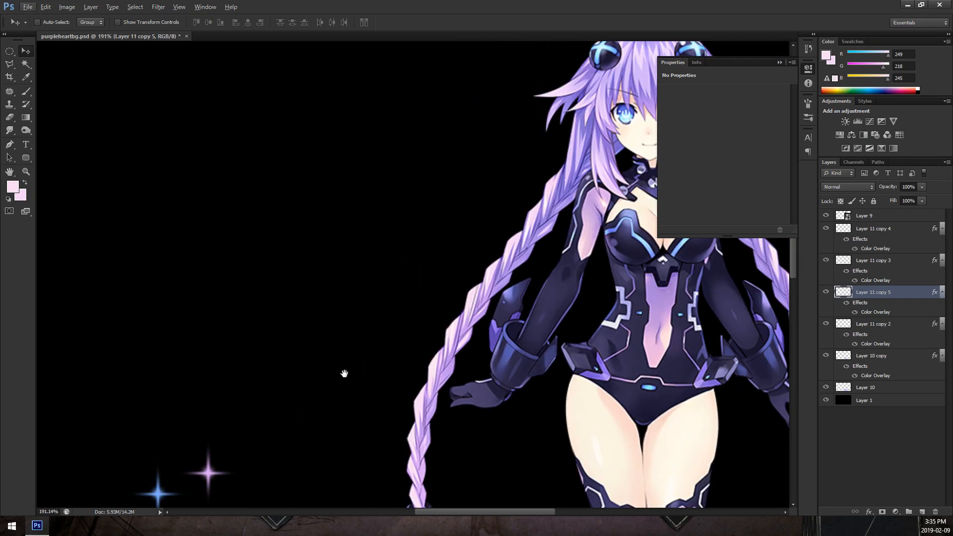
pyautogui.moveTo(353, 362); pyautogui.dragTo(428, 199)
pyautogui.scroll(1, 322, 354)
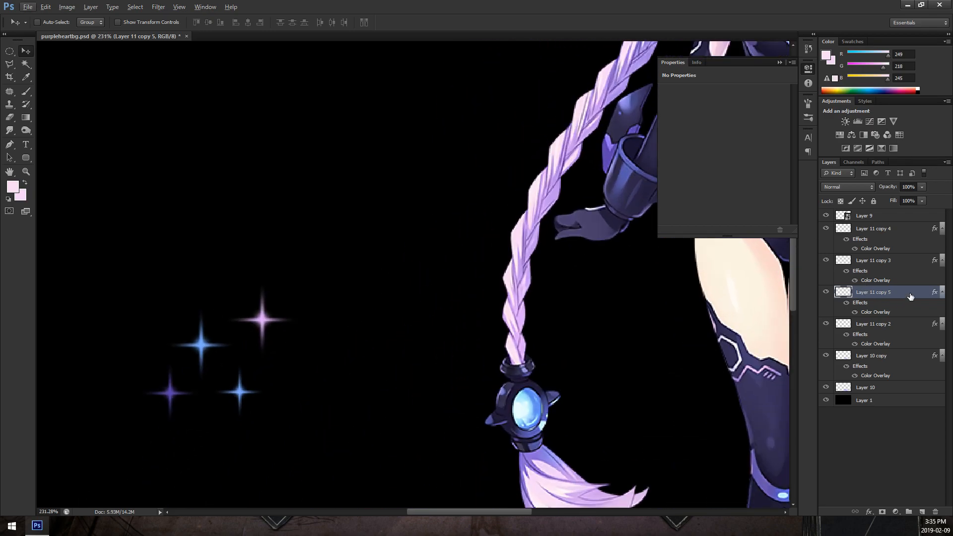
# Change the Color Overlay of the small sparkle on Layer 11 copy 5 to purple #9b5bde.
pyautogui.doubleClick(921, 304)
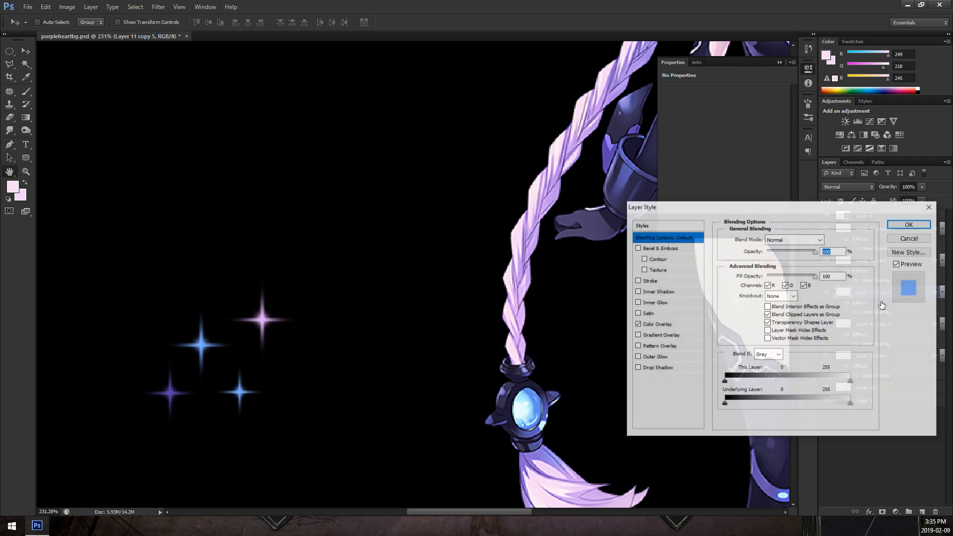
pyautogui.click(660, 324)
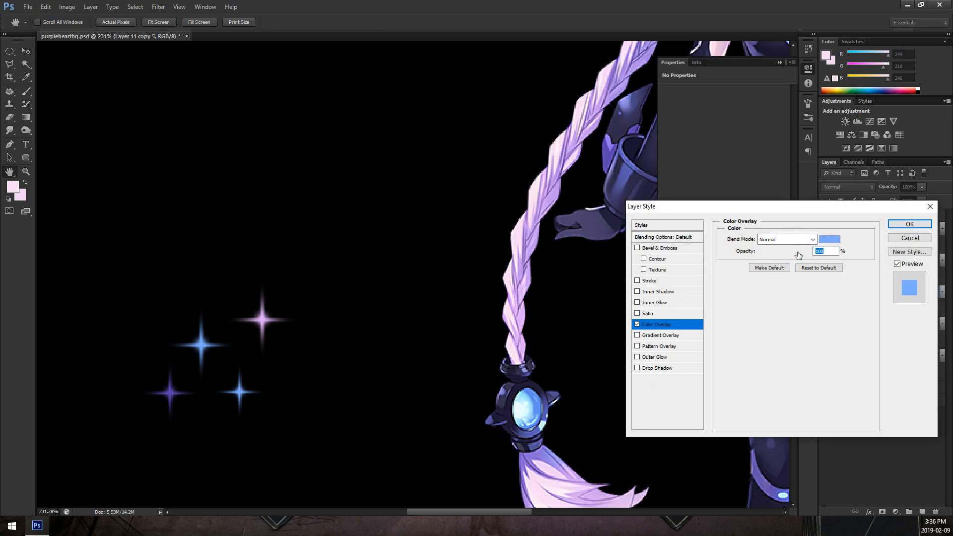
pyautogui.click(829, 239)
pyautogui.click(531, 252)
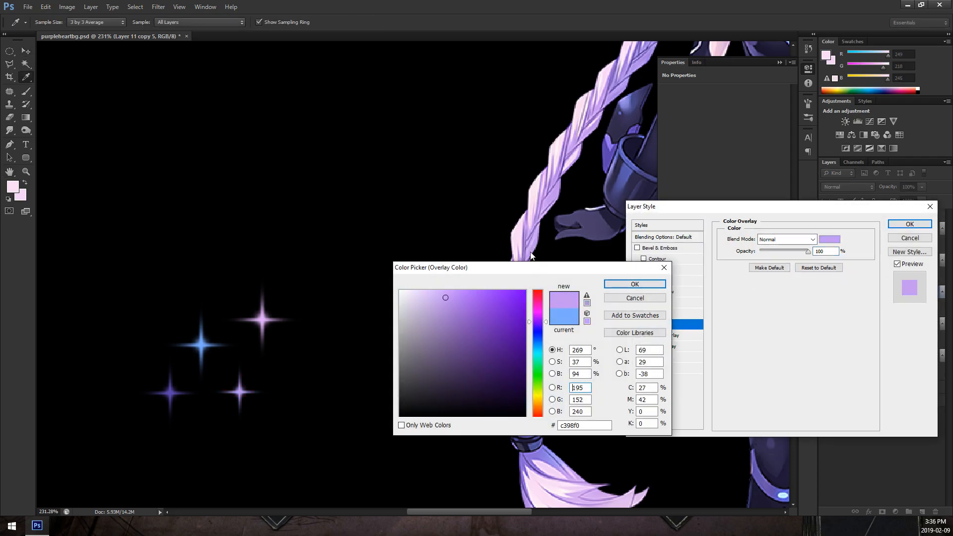
pyautogui.click(473, 307)
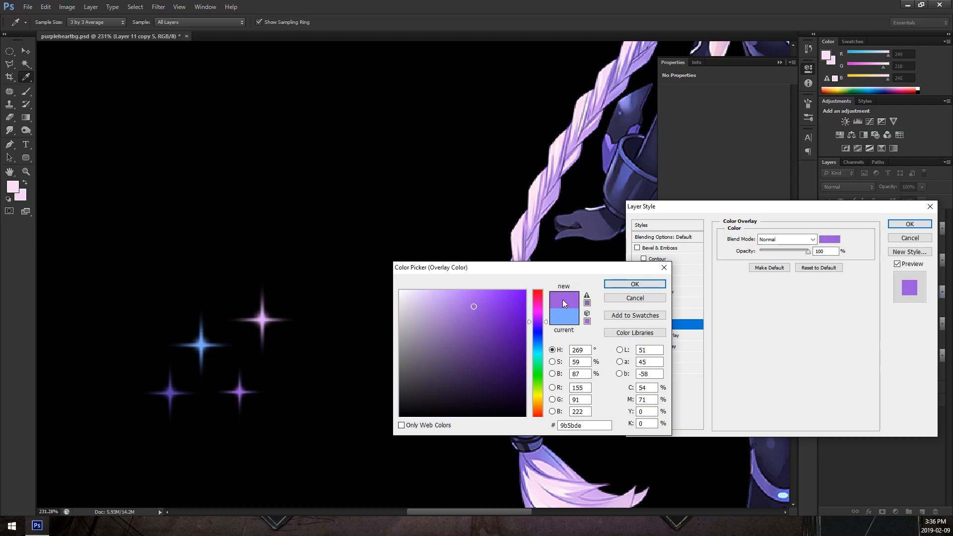
pyautogui.click(635, 283)
pyautogui.click(909, 224)
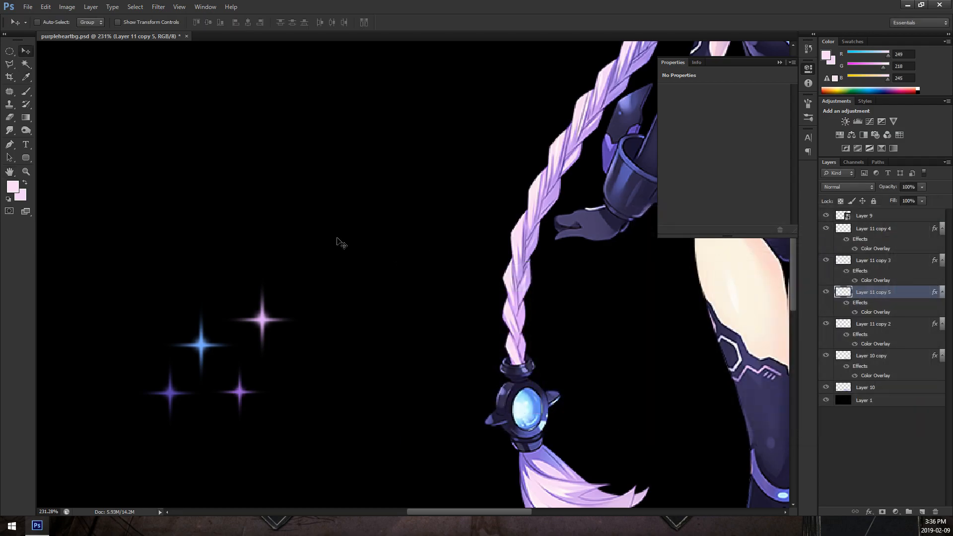
# Duplicate the pink sparkle on Layer 11 copy 3 and place the copy below right of the original.
pyautogui.moveTo(272, 289); pyautogui.dragTo(366, 213)
pyautogui.scroll(4, 225, 301)
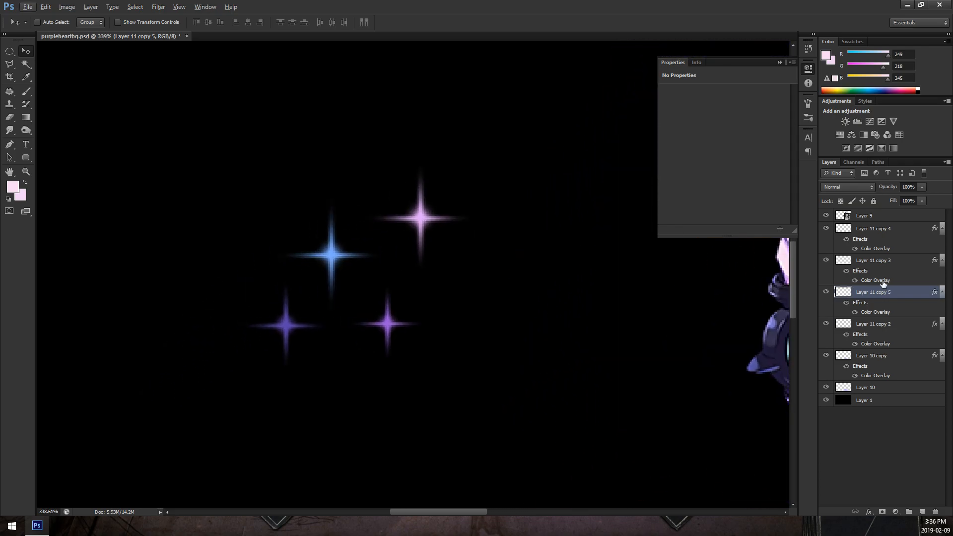
pyautogui.click(825, 260)
pyautogui.click(826, 260)
pyautogui.click(878, 261)
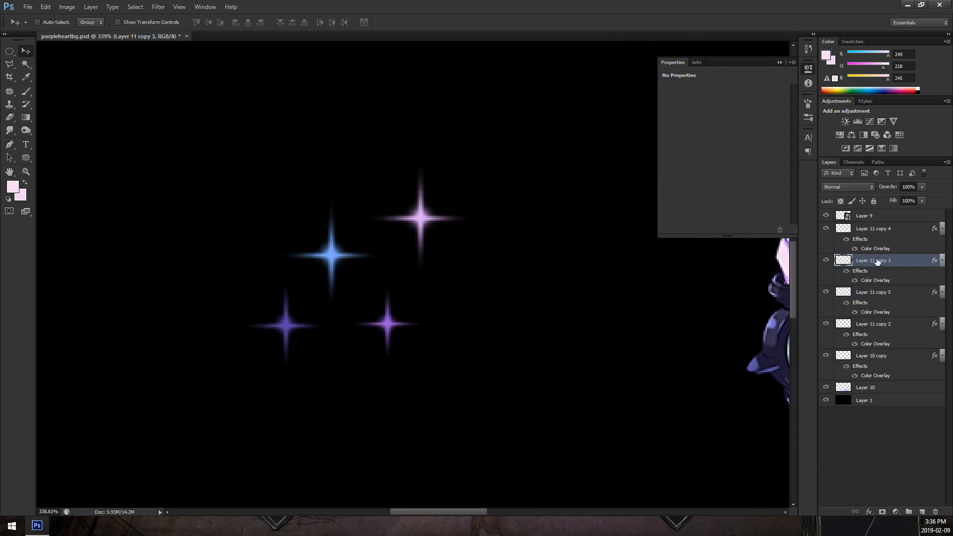
pyautogui.hotkey('ctrl', 'j')
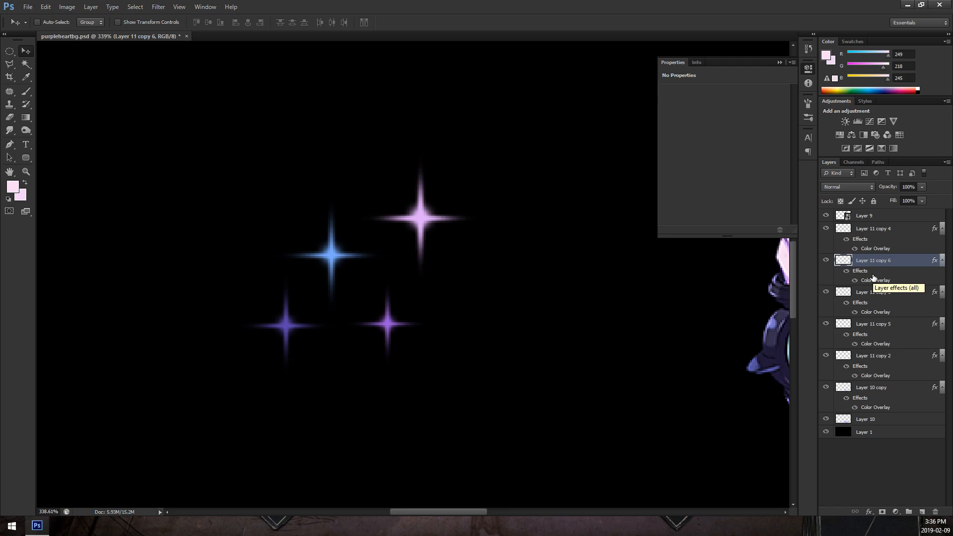
pyautogui.moveTo(433, 220); pyautogui.dragTo(506, 270)
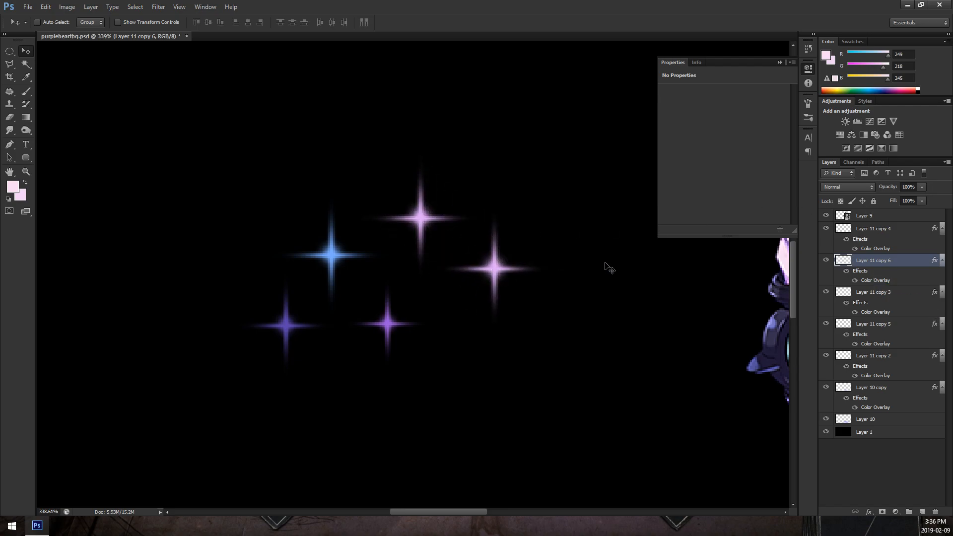
# Change the Color Overlay of the duplicated sparkle on Layer 11 copy 6 to white.
pyautogui.moveTo(642, 272); pyautogui.dragTo(508, 268)
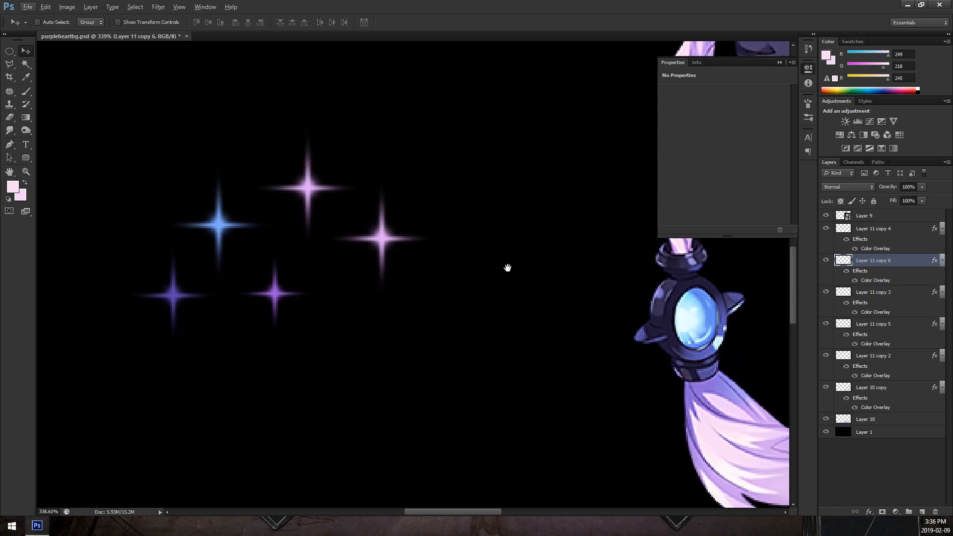
pyautogui.scroll(1, 411, 251)
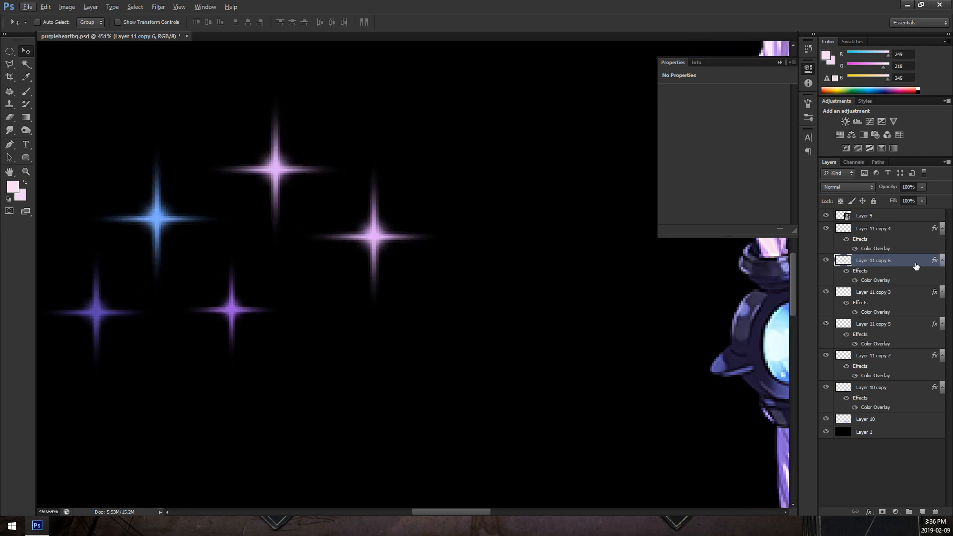
pyautogui.doubleClick(875, 280)
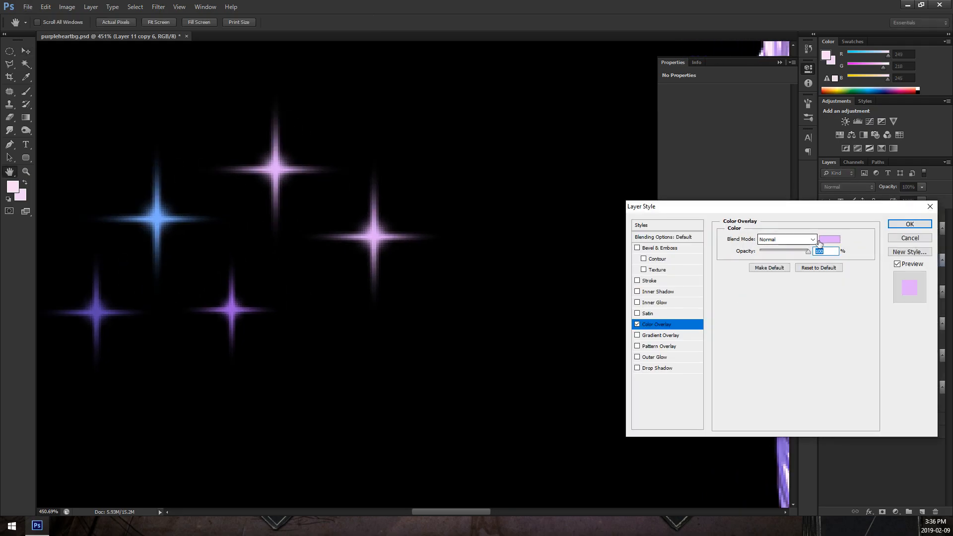
pyautogui.click(829, 239)
pyautogui.click(400, 291)
pyautogui.click(625, 284)
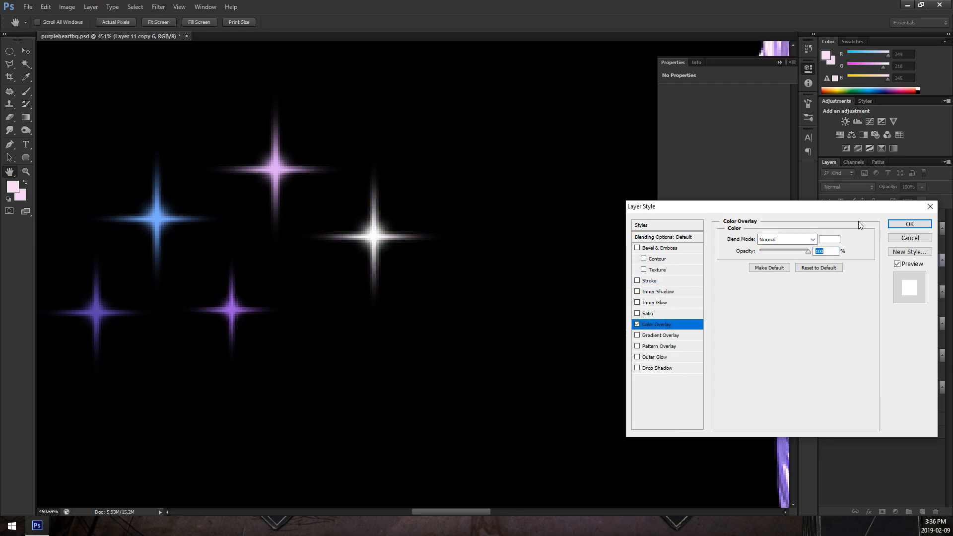
pyautogui.click(909, 223)
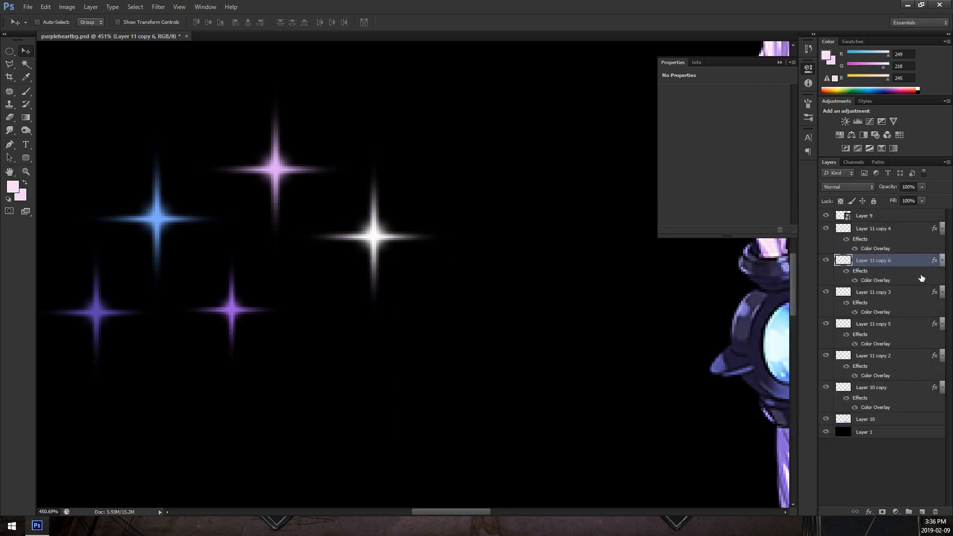
# Align the white and pink sparkles on Layer 11 copy 6 and copy 3 by their vertical and horizontal centres.
pyautogui.keyDown('shift'); pyautogui.click(891, 294); pyautogui.keyUp('shift')
pyautogui.click(209, 23)
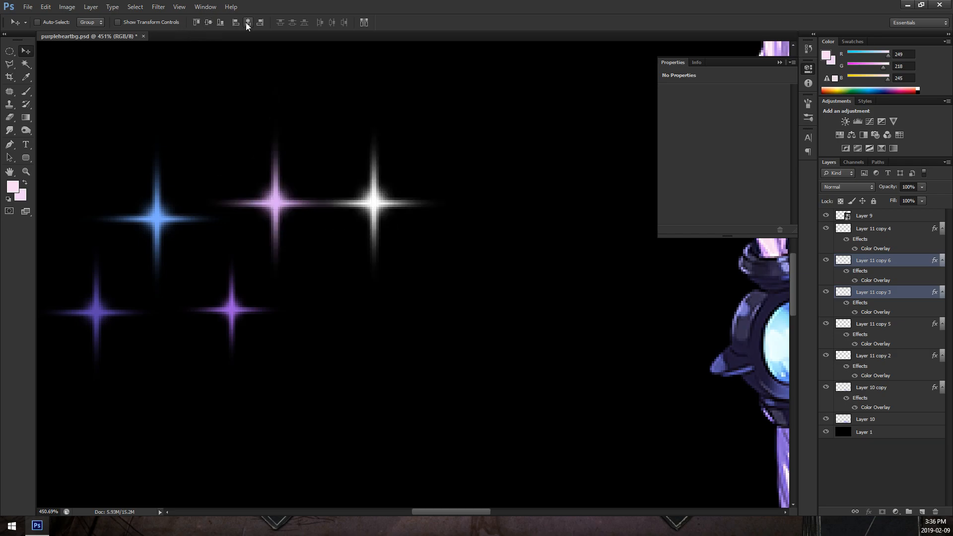
pyautogui.click(247, 22)
# Set the blend mode of the white sparkle on Layer 11 copy 6 to Color Dodge.
pyautogui.click(912, 265)
pyautogui.click(825, 261)
pyautogui.click(826, 261)
pyautogui.click(847, 187)
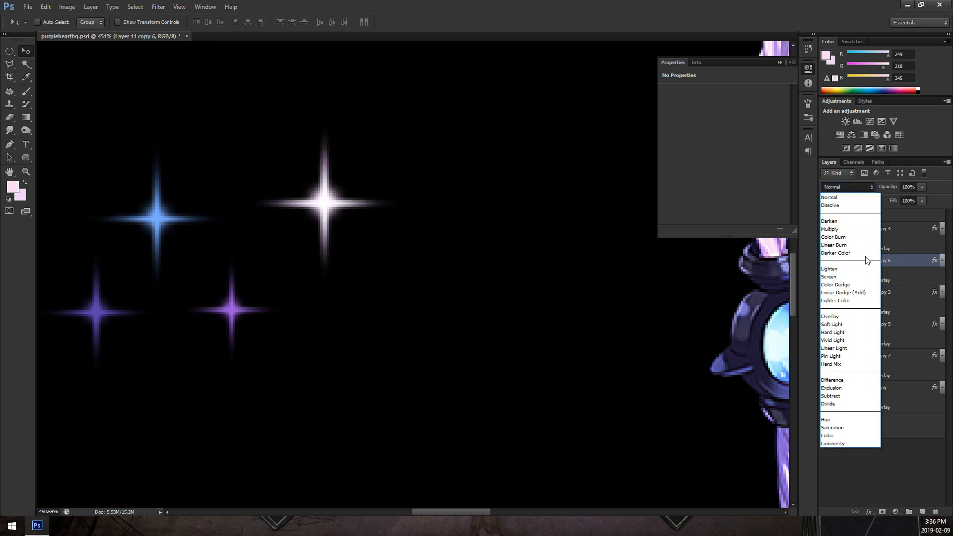
pyautogui.click(844, 285)
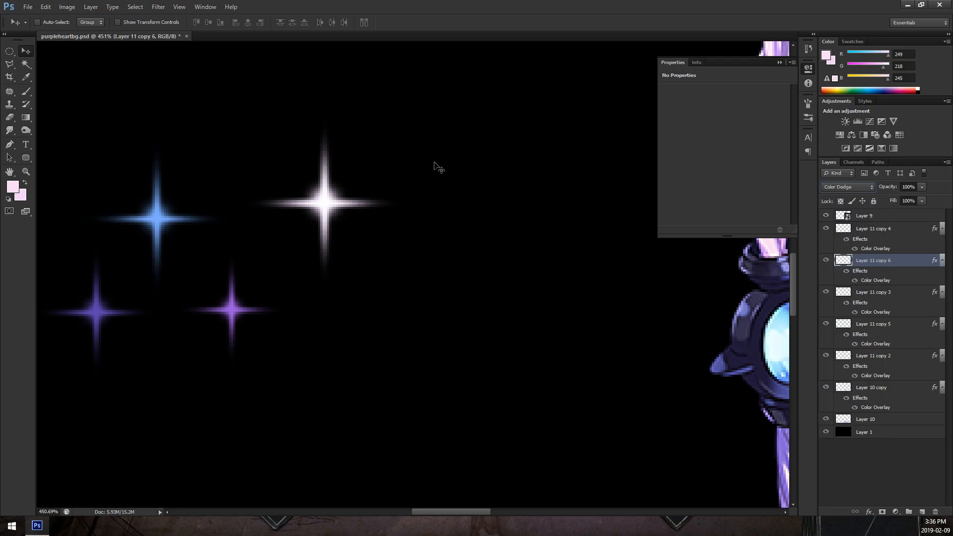
# Scale the white sparkle to about 90% and nudge it over the centre of the pink sparkle.
pyautogui.hotkey('ctrl', 't')
pyautogui.moveTo(402, 119); pyautogui.dragTo(399, 122)
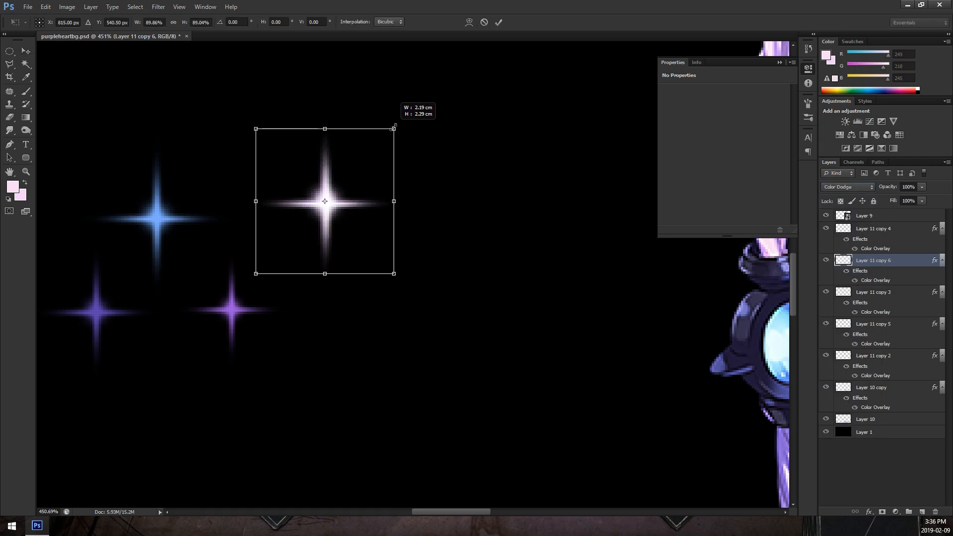
pyautogui.press('Return')
pyautogui.moveTo(348, 200)
pyautogui.mouseDown()
pyautogui.moveTo(338, 206)
pyautogui.moveTo(348, 201)
pyautogui.mouseUp()
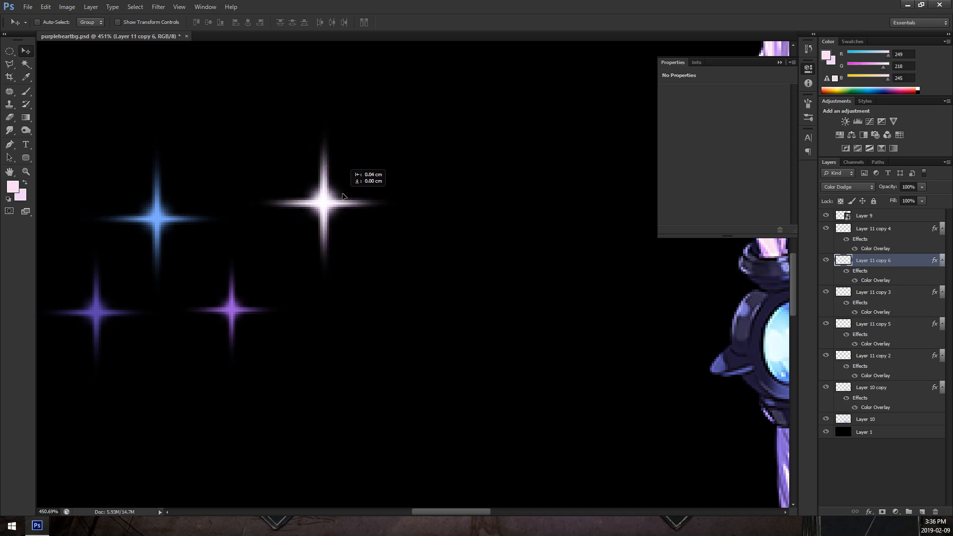
# Merge Layer 11 copy 6 with a new empty layer above it and set the merged layer to Color Dodge.
pyautogui.keyDown('ctrl'); pyautogui.click(909, 370); pyautogui.keyUp('ctrl')
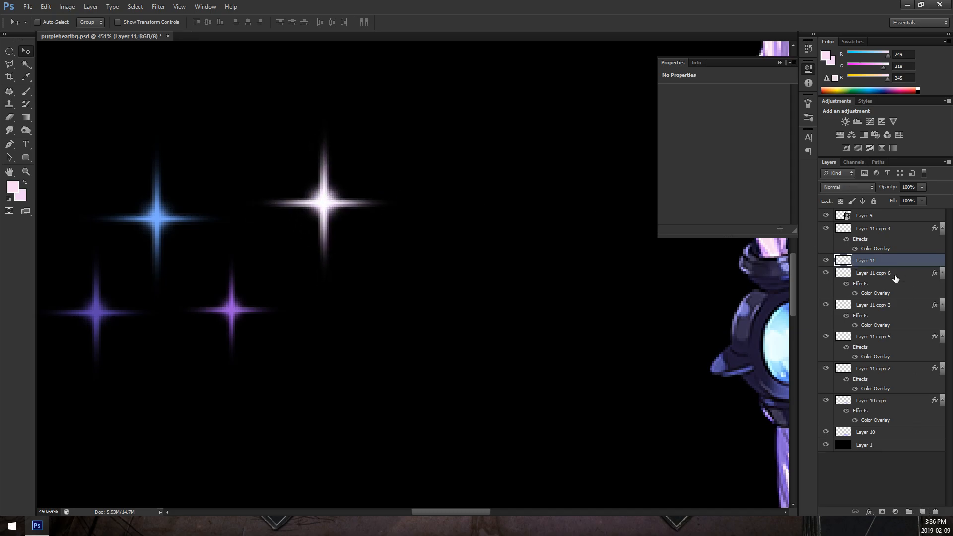
pyautogui.rightClick(896, 274)
pyautogui.click(795, 396)
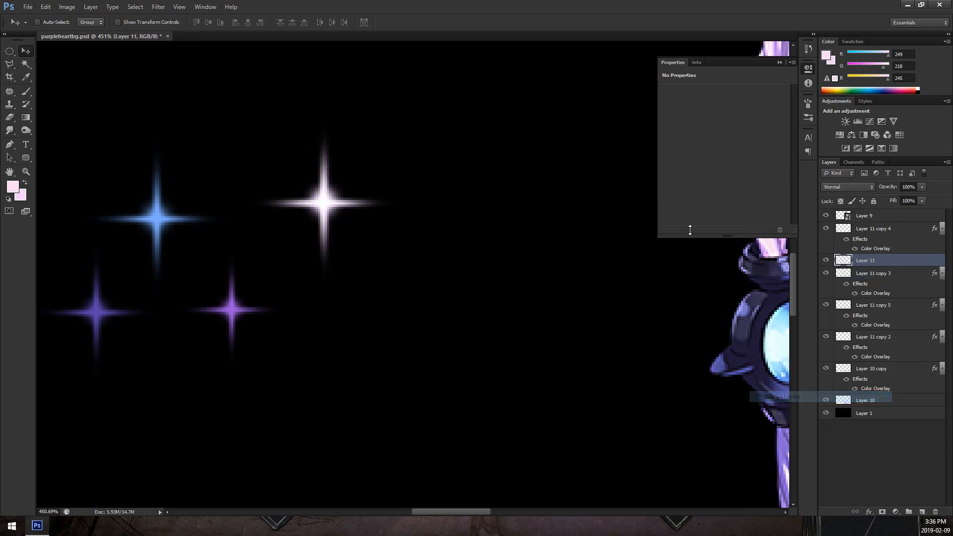
pyautogui.click(847, 186)
pyautogui.click(844, 283)
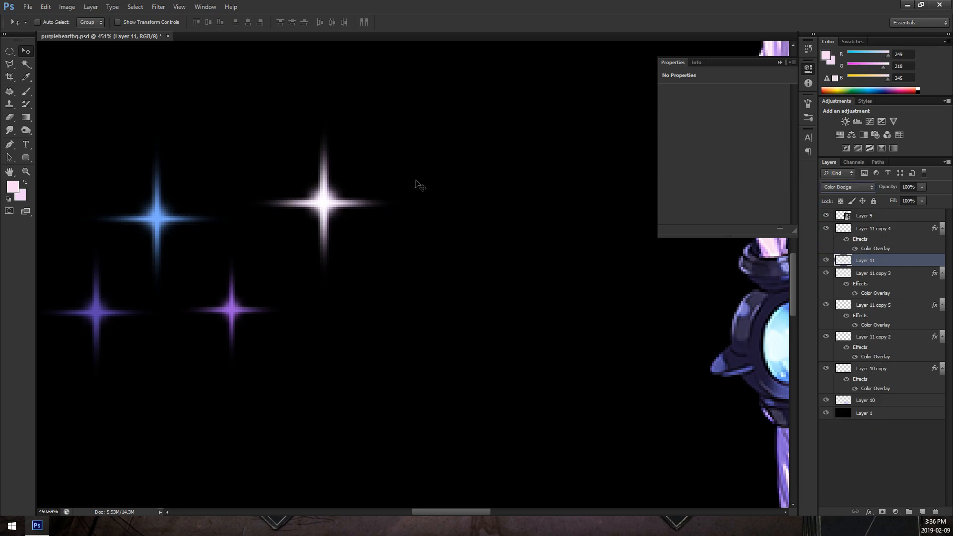
# Try other blend modes on the white sparkle's layer, ending on Pin Light, and compare it hidden and shown.
pyautogui.scroll(8, 844, 188)
pyautogui.scroll(-3, 845, 187)
pyautogui.scroll(-1, 845, 188)
pyautogui.scroll(-3, 845, 188)
pyautogui.scroll(-1, 845, 188)
pyautogui.doubleClick(827, 260)
pyautogui.click(826, 260)
pyautogui.doubleClick(826, 260)
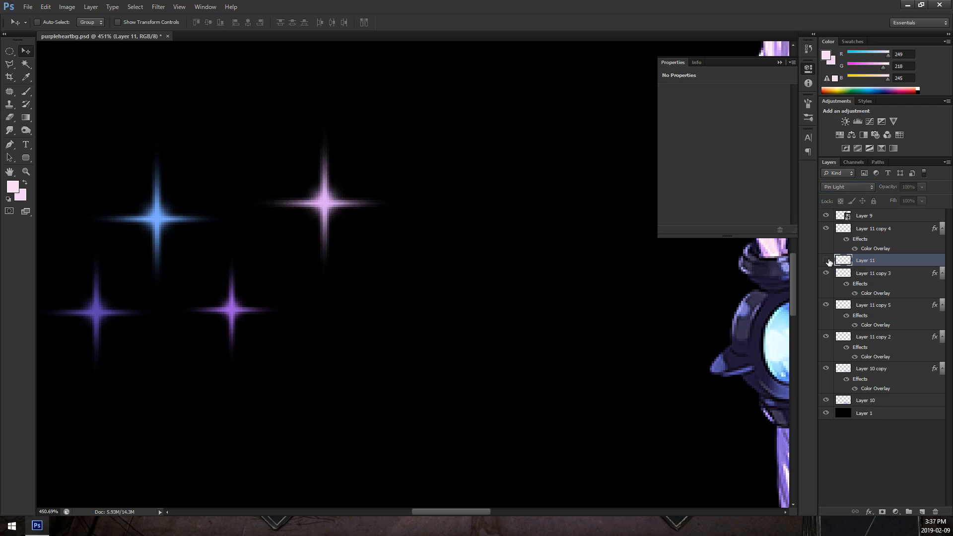
pyautogui.click(826, 260)
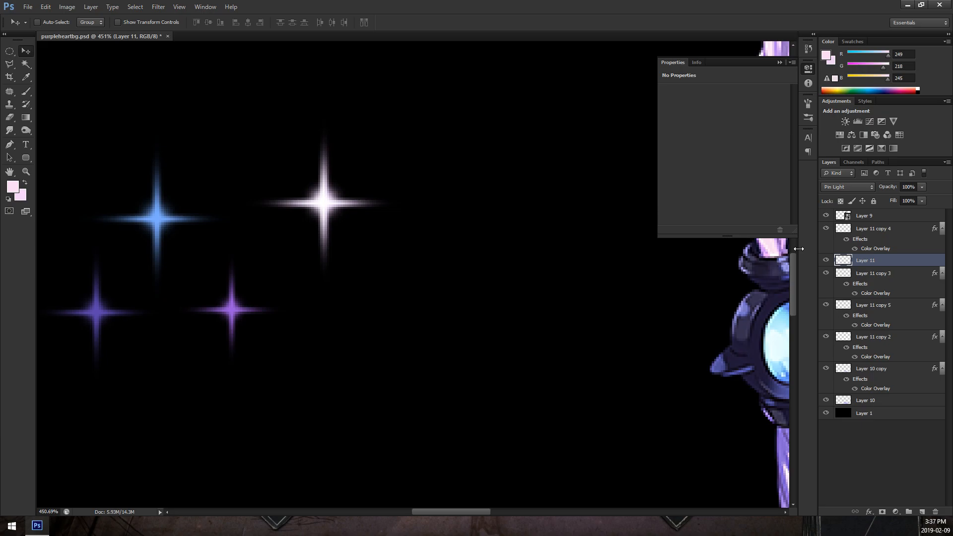
# Delete the white sparkle's merged layer, keeping only the pink sparkle underneath.
pyautogui.scroll(1, 180, 228)
pyautogui.moveTo(421, 177); pyautogui.dragTo(365, 192)
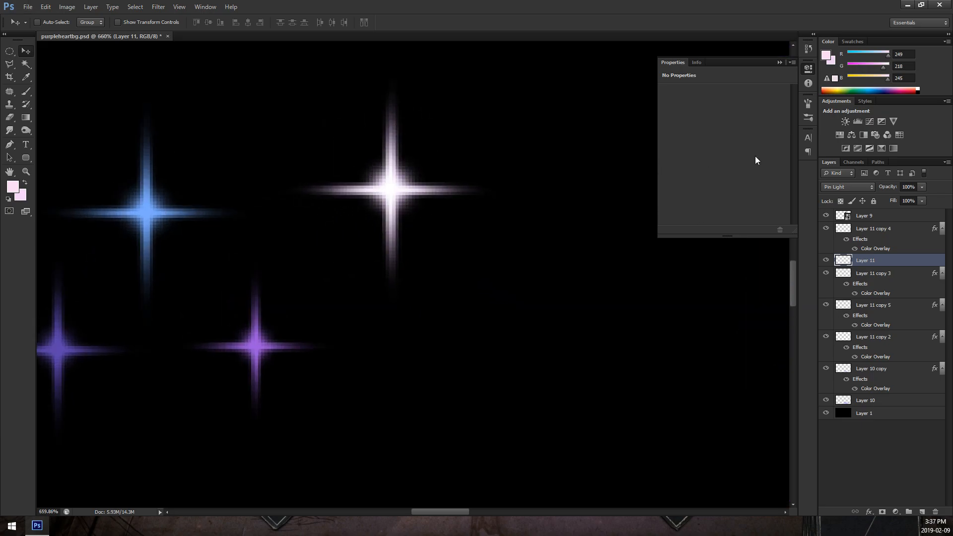
pyautogui.scroll(-1, 515, 175)
pyautogui.press('Delete')
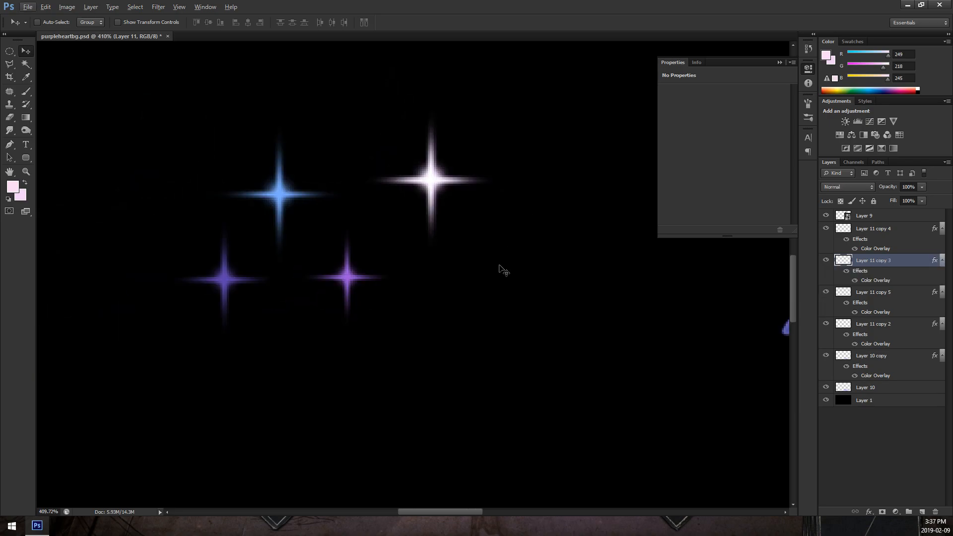
# Merge the pink sparkle on Layer 11 copy 3 with a new empty layer to flatten its Color Overlay.
pyautogui.click(921, 512)
pyautogui.keyDown('shift'); pyautogui.click(884, 278); pyautogui.keyUp('shift')
pyautogui.rightClick(877, 274)
pyautogui.click(921, 278)
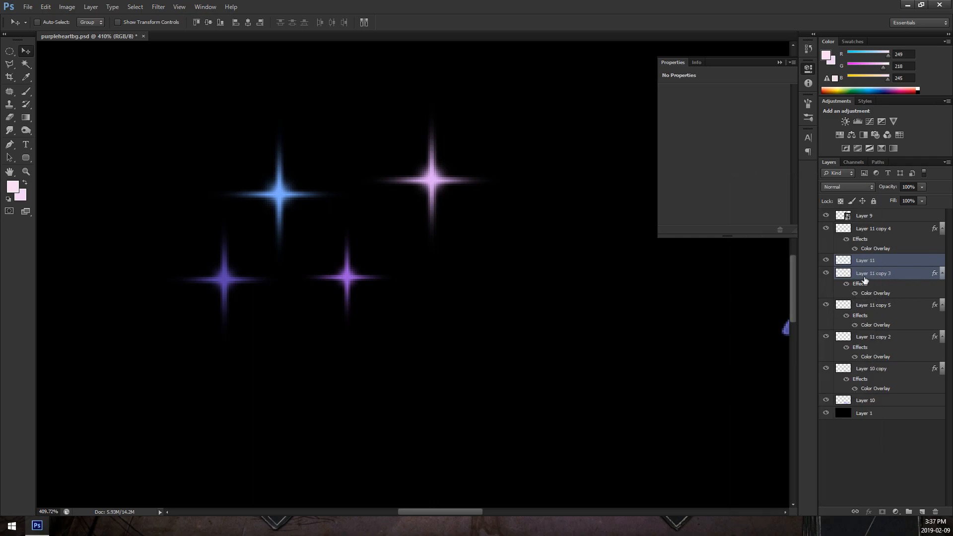
pyautogui.rightClick(871, 272)
pyautogui.click(774, 396)
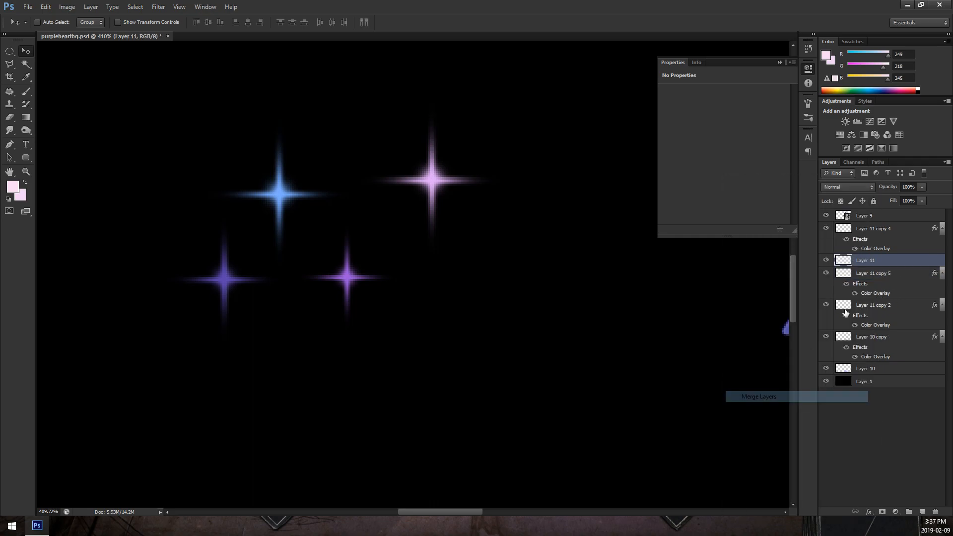
# Merge the small purple sparkle on Layer 11 copy 5 with a new empty layer to flatten its Color Overlay.
pyautogui.click(871, 273)
pyautogui.click(921, 510)
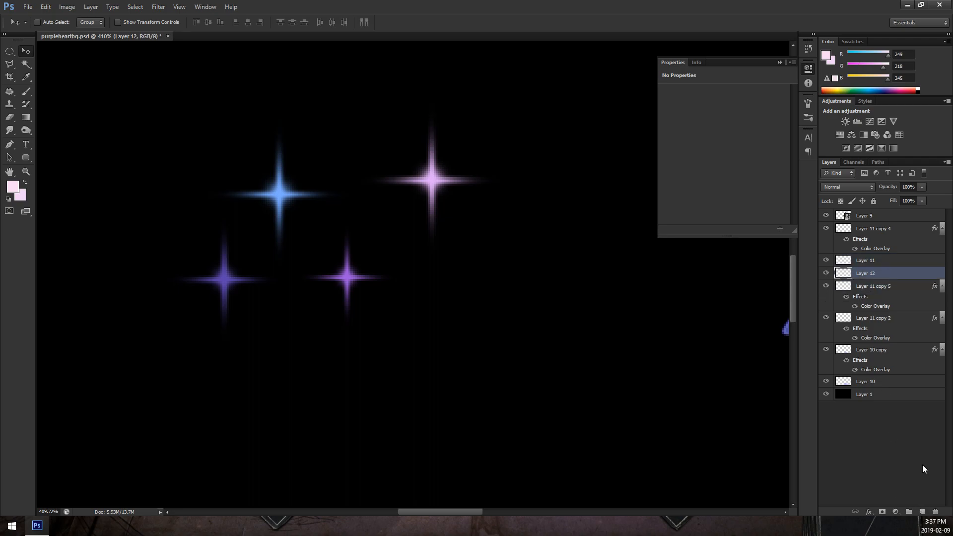
pyautogui.keyDown('ctrl'); pyautogui.click(866, 286); pyautogui.keyUp('ctrl')
pyautogui.rightClick(866, 286)
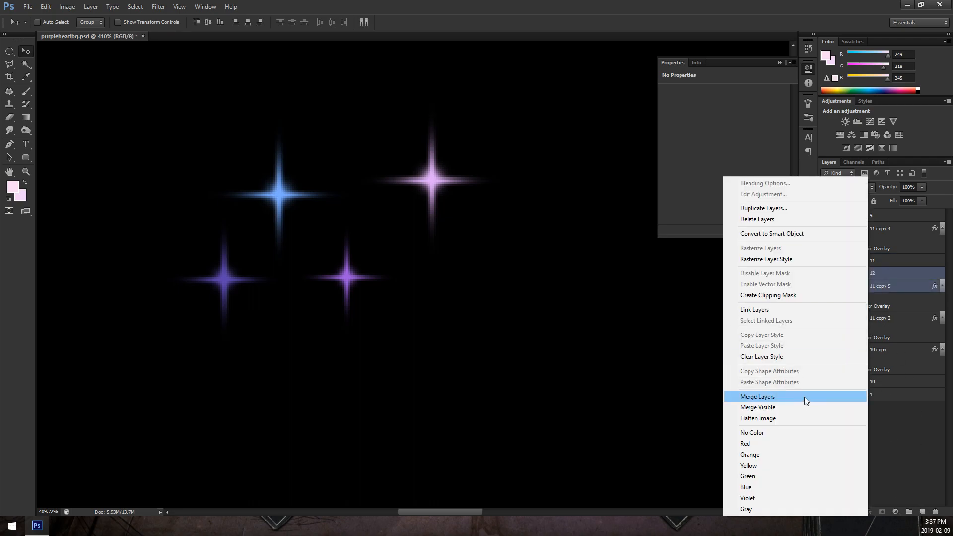
pyautogui.click(803, 397)
# Merge Layer 11 copy 2 with a new empty layer to flatten its Color Overlay.
pyautogui.click(893, 287)
pyautogui.click(921, 512)
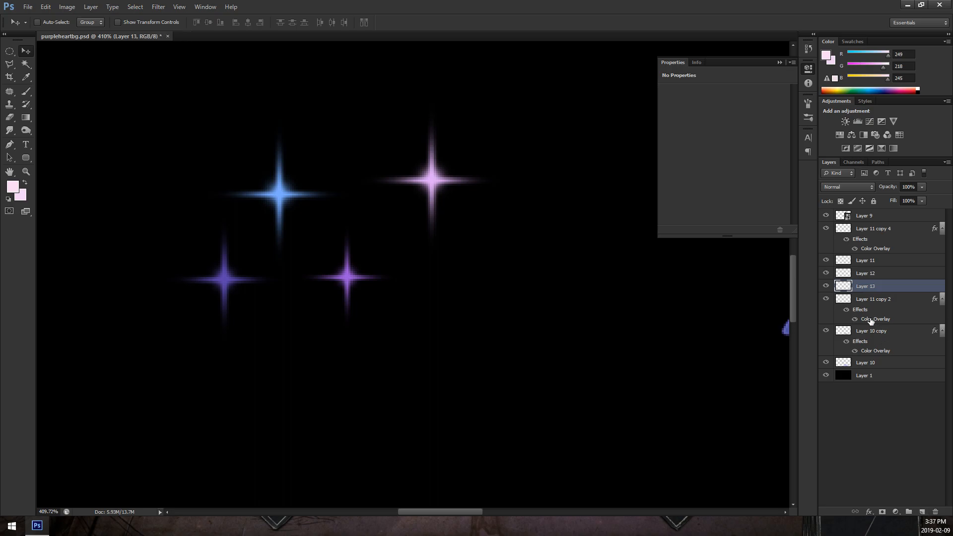
pyautogui.keyDown('ctrl'); pyautogui.click(886, 302); pyautogui.keyUp('ctrl')
pyautogui.rightClick(886, 303)
pyautogui.click(759, 396)
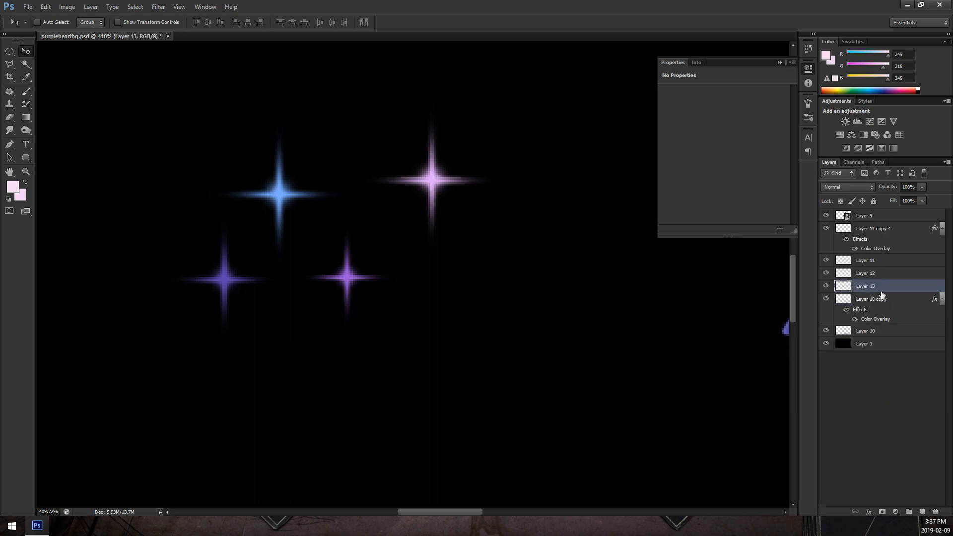
# Merge Layer 10 copy with a new empty layer to flatten its Color Overlay.
pyautogui.click(884, 299)
pyautogui.click(921, 511)
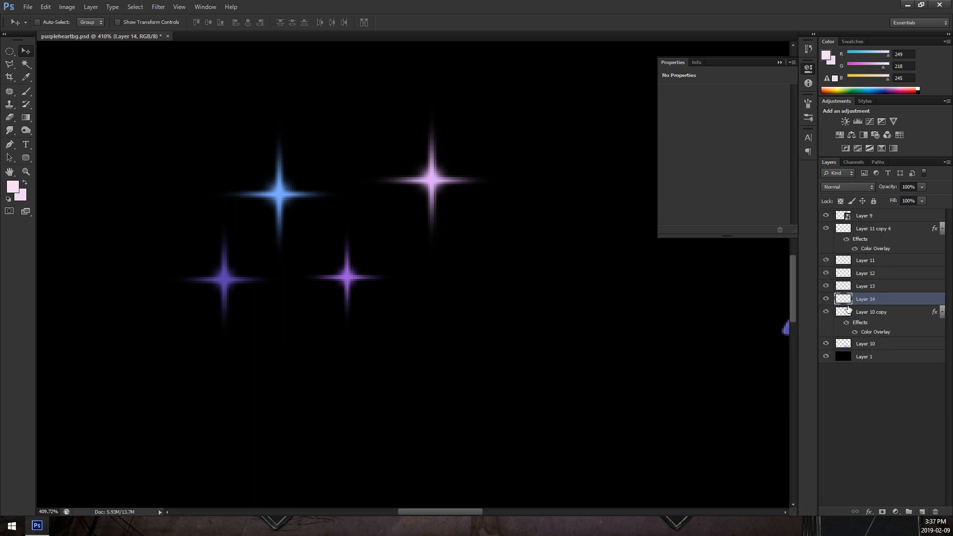
pyautogui.keyDown('ctrl'); pyautogui.click(863, 312); pyautogui.keyUp('ctrl')
pyautogui.rightClick(863, 313)
pyautogui.click(759, 396)
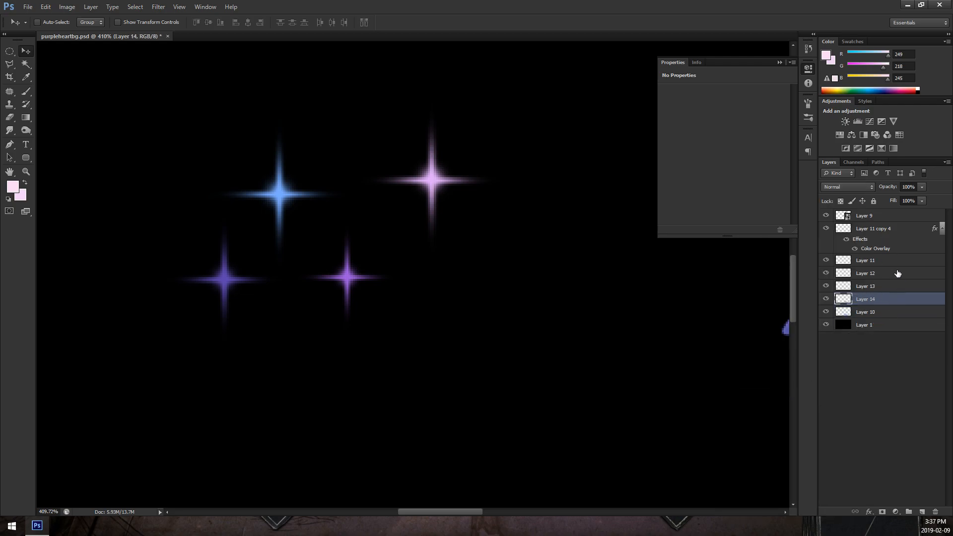
# Select Layers 11 to 14 and create a new 256 × 256 pixel document with a white background.
pyautogui.keyDown('shift'); pyautogui.click(883, 262); pyautogui.keyUp('shift')
pyautogui.click(28, 7)
pyautogui.click(23, 17)
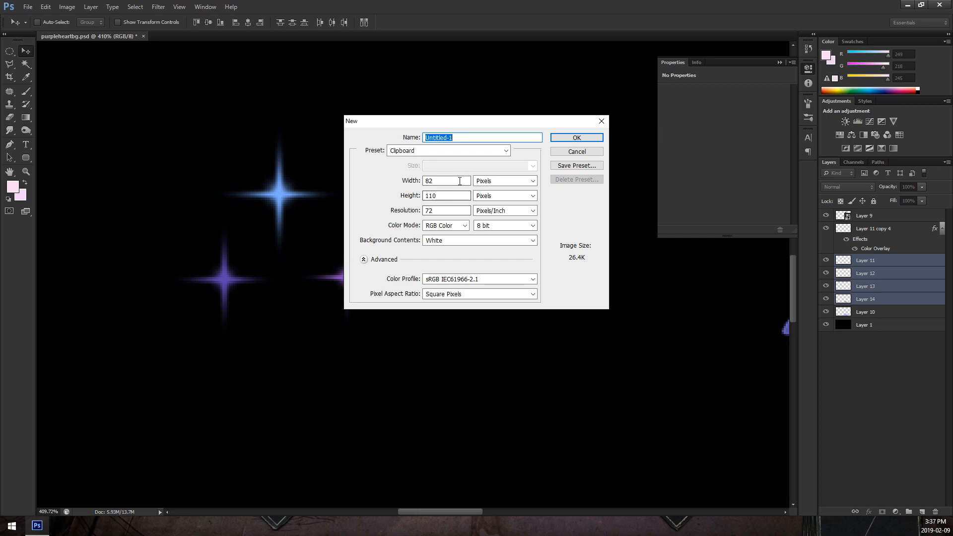
pyautogui.write('256')
pyautogui.press('Tab')
pyautogui.write('256')
pyautogui.press('Return')
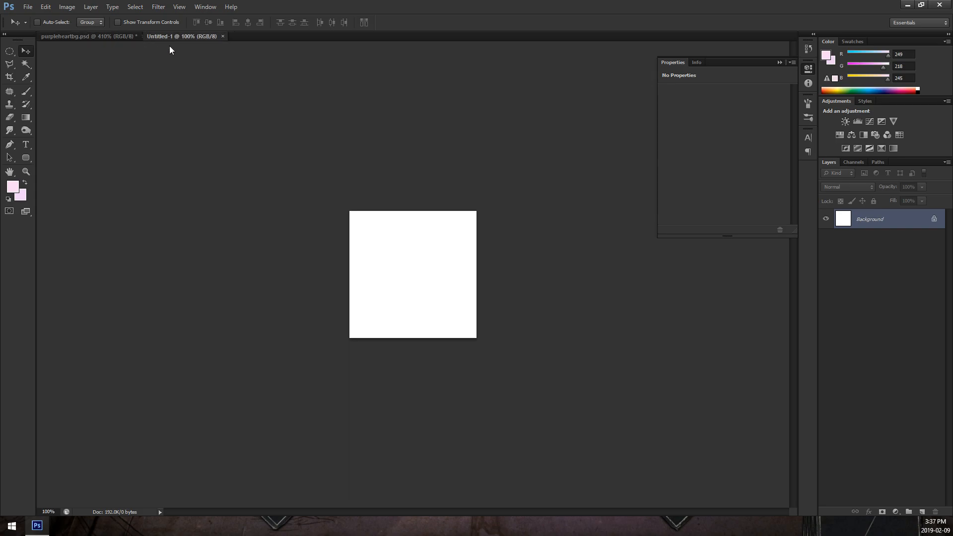
# Copy the selected Layers 11 to 14 from purpleheartbg.psd into the new 256 × 256 document.
pyautogui.moveTo(176, 44); pyautogui.dragTo(96, 52)
pyautogui.click(562, 266)
pyautogui.moveTo(871, 268); pyautogui.dragTo(228, 37)
pyautogui.press('alt')
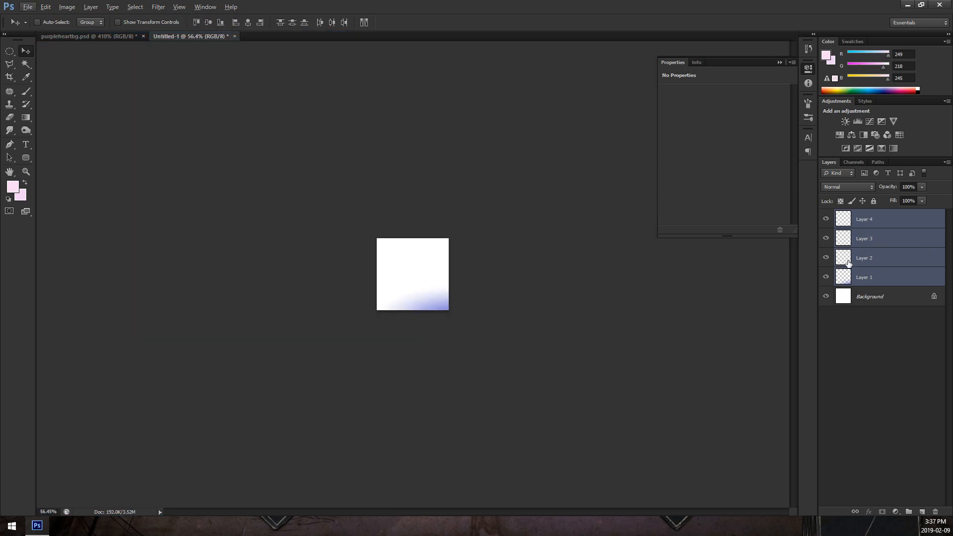
# Scale the four copied layers together to about 42% with Free Transform.
pyautogui.scroll(-2, 411, 208)
pyautogui.hotkey('ctrl', 't')
pyautogui.moveTo(504, 324); pyautogui.dragTo(455, 293)
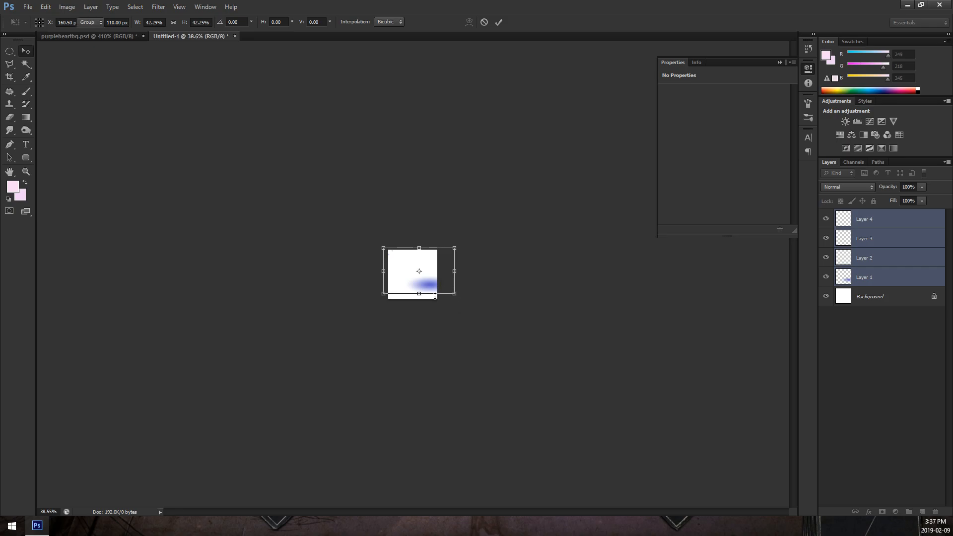
pyautogui.press('Return')
# Move the four copied layers up and align their horizontal and vertical centres with each other.
pyautogui.scroll(2, 419, 273)
pyautogui.moveTo(417, 266); pyautogui.dragTo(417, 227)
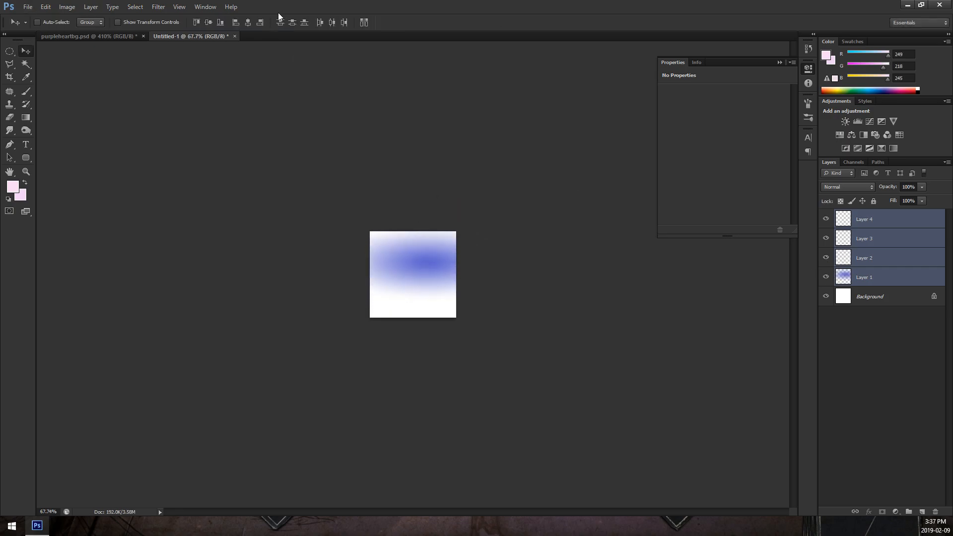
pyautogui.click(248, 22)
pyautogui.click(208, 22)
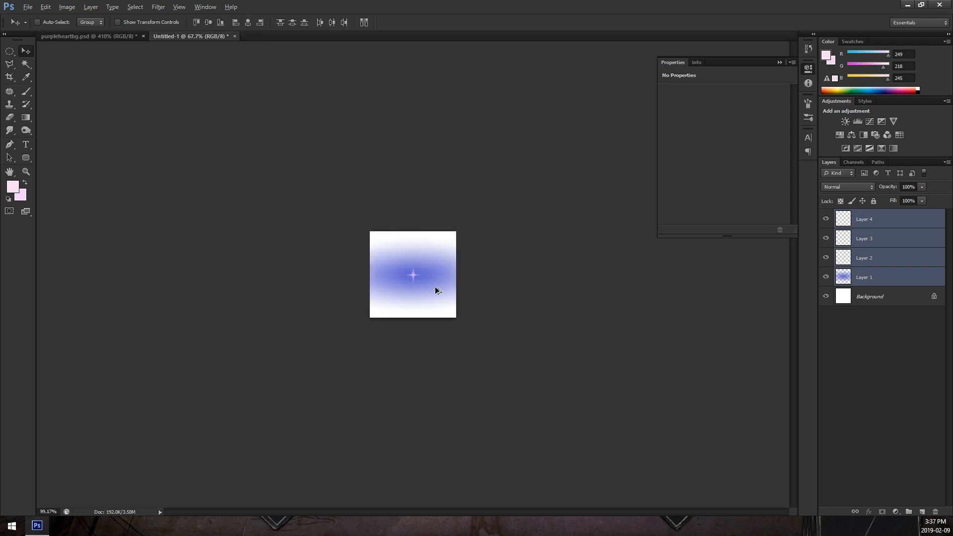
# Delete Layer 1 with the blurred blue glow from the 256 × 256 document.
pyautogui.scroll(5, 435, 293)
pyautogui.click(879, 277)
pyautogui.press('Delete')
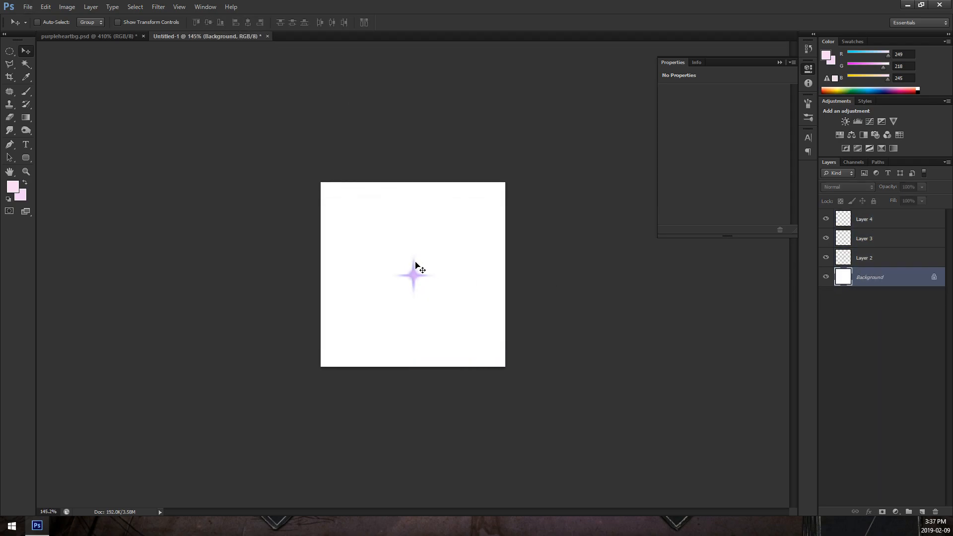
pyautogui.scroll(5, 416, 268)
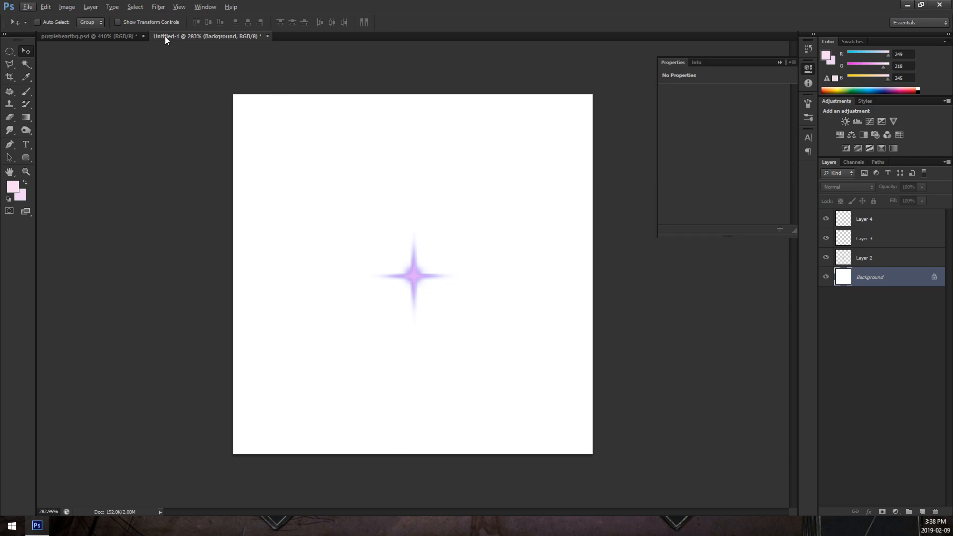
# In purpleheartbg.psd, flatten the Color Overlay of Layer 11 copy 4 by merging it with a new blank layer.
pyautogui.click(90, 36)
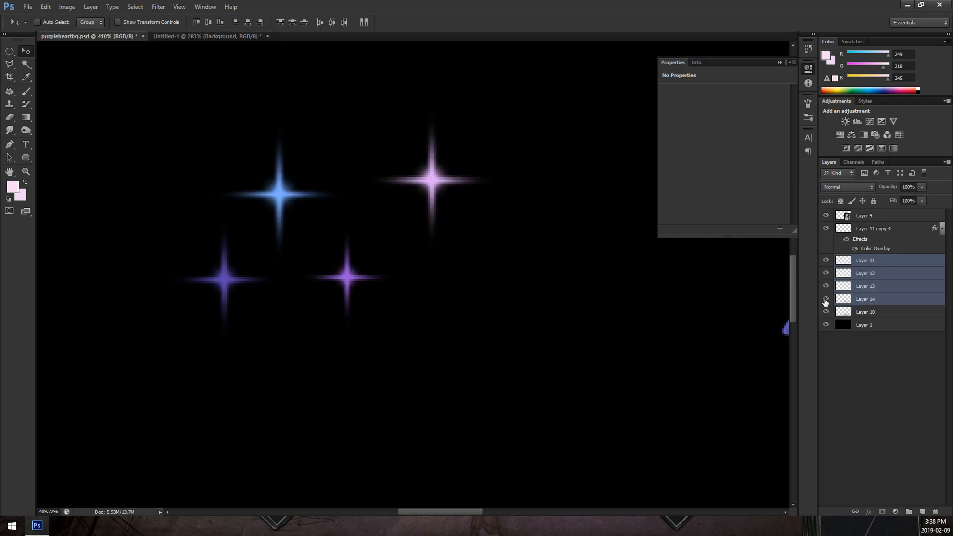
pyautogui.click(886, 230)
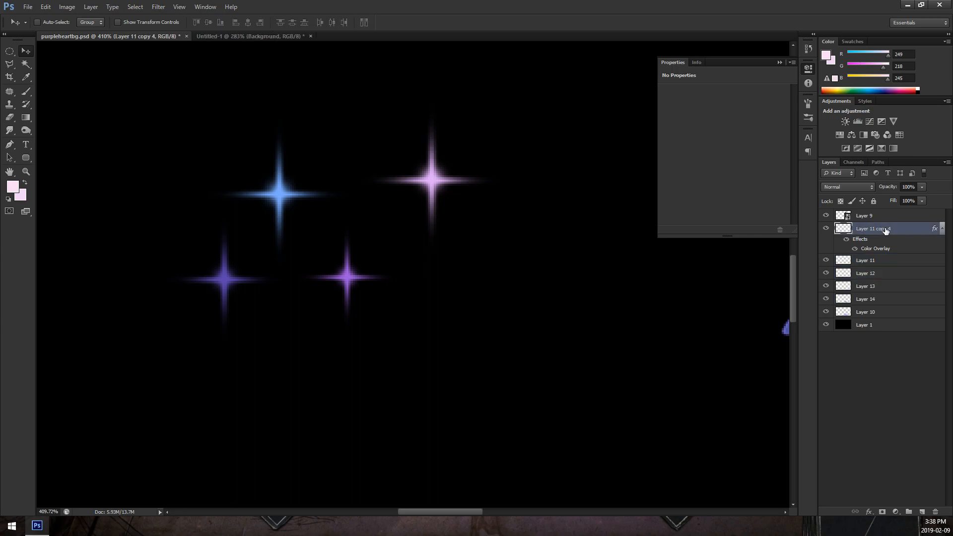
pyautogui.click(826, 228)
pyautogui.click(826, 228)
pyautogui.click(922, 511)
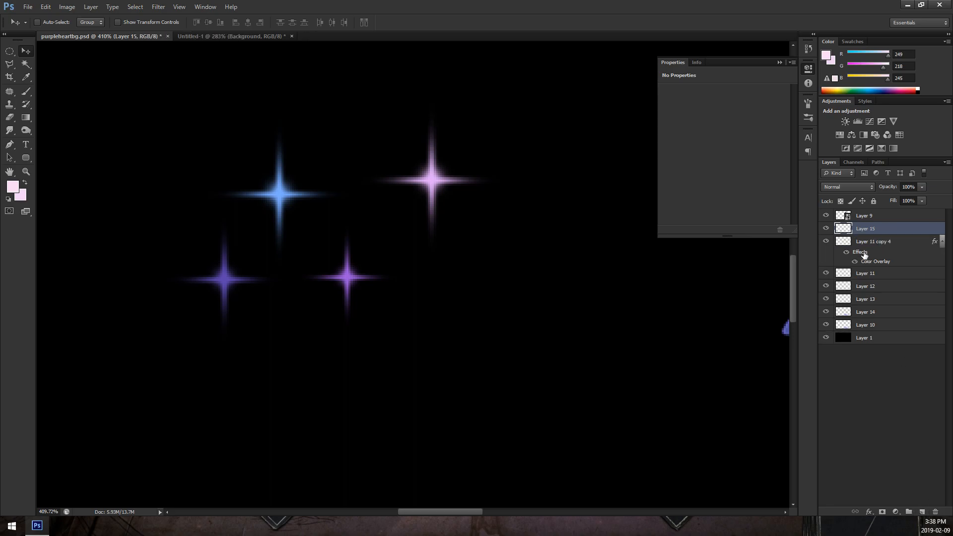
pyautogui.keyDown('ctrl'); pyautogui.click(888, 241); pyautogui.keyUp('ctrl')
pyautogui.rightClick(874, 241)
pyautogui.click(780, 397)
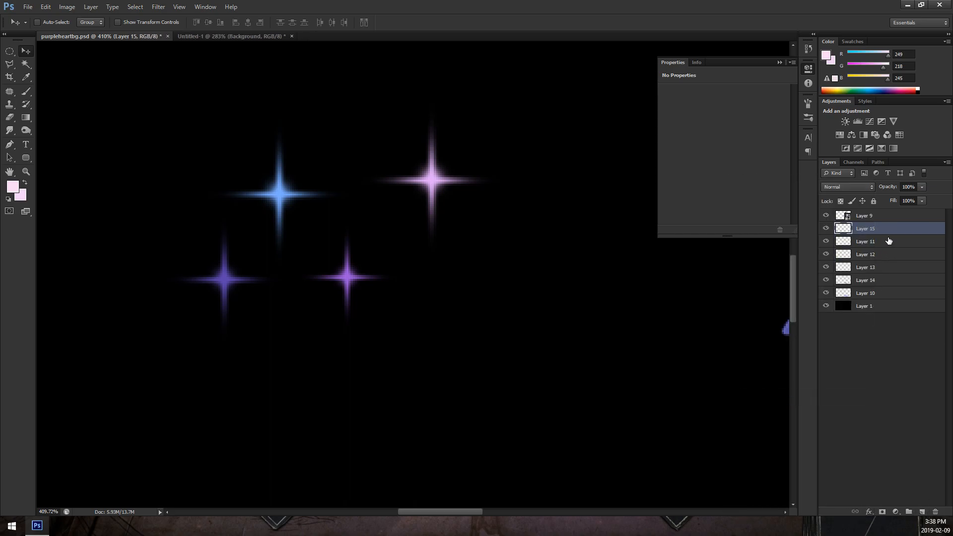
# Select Layers 15, 11, 12 and 13 and float the Untitled-1 document in its own window.
pyautogui.keyDown('shift'); pyautogui.click(881, 270); pyautogui.keyUp('shift')
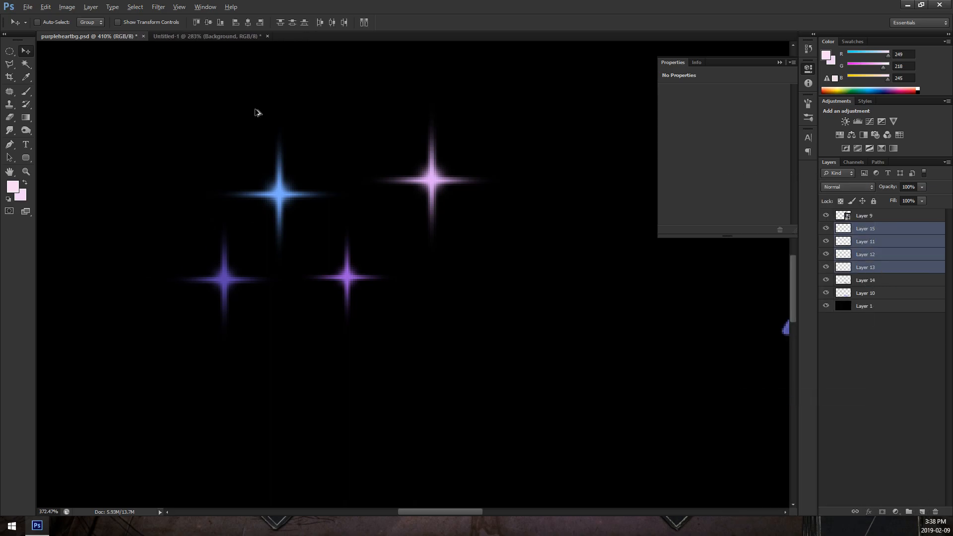
pyautogui.scroll(-3, 258, 117)
pyautogui.moveTo(177, 35); pyautogui.dragTo(48, 98)
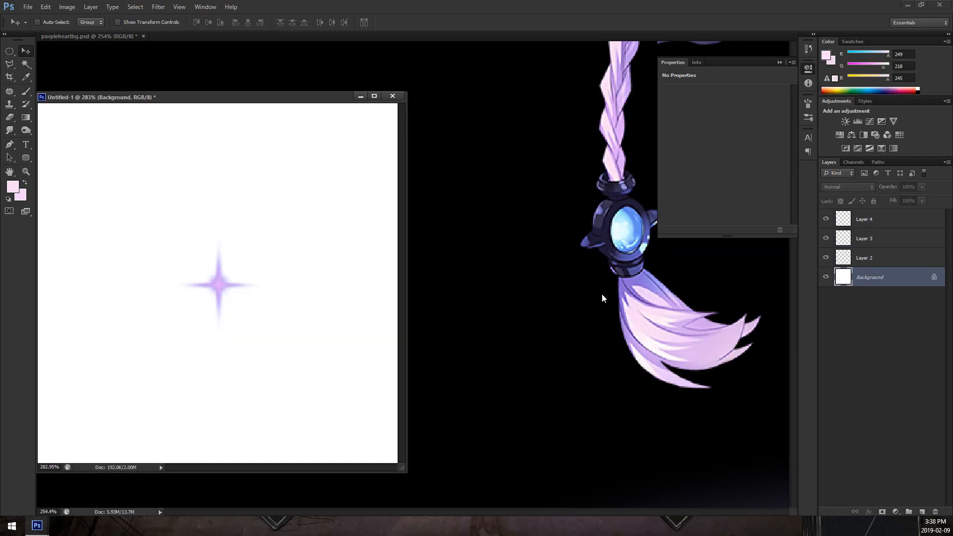
# Delete Layers 2, 3 and 4 from Untitled-1 and convert its Background into a regular layer.
pyautogui.click(873, 263)
pyautogui.press('Delete')
pyautogui.click(875, 240)
pyautogui.press('Delete')
pyautogui.click(874, 222)
pyautogui.press('Delete')
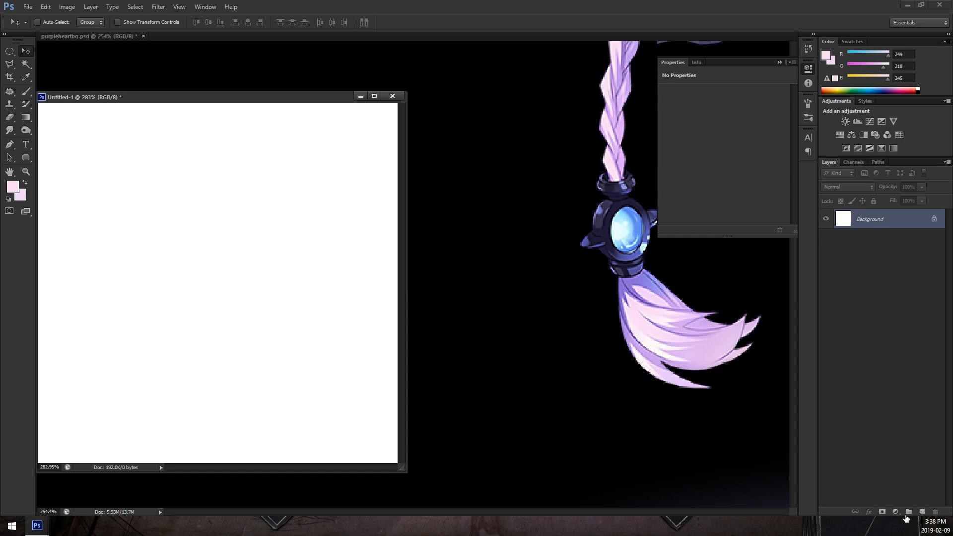
pyautogui.doubleClick(903, 224)
pyautogui.press('Return')
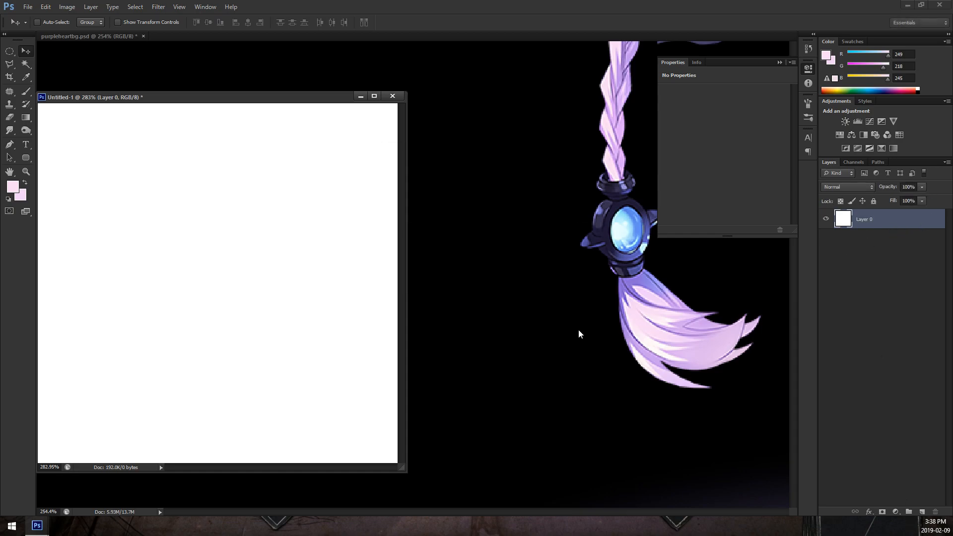
# Copy the four selected sparkle layers from purpleheartbg.psd into Untitled-1 and dock its window again.
pyautogui.click(578, 332)
pyautogui.moveTo(882, 265); pyautogui.dragTo(200, 178)
pyautogui.moveTo(190, 102); pyautogui.dragTo(378, 93)
pyautogui.scroll(-3, 301, 151)
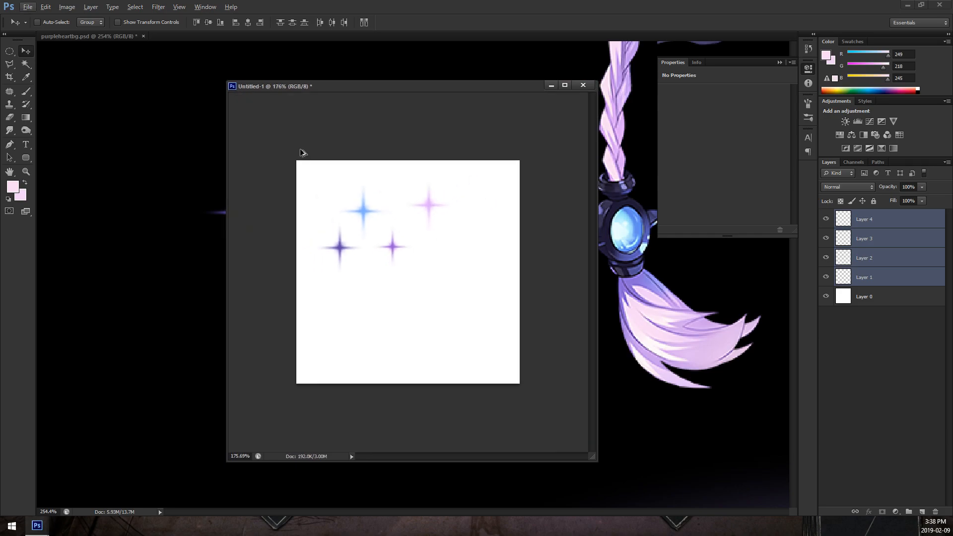
pyautogui.moveTo(358, 88); pyautogui.dragTo(329, 40)
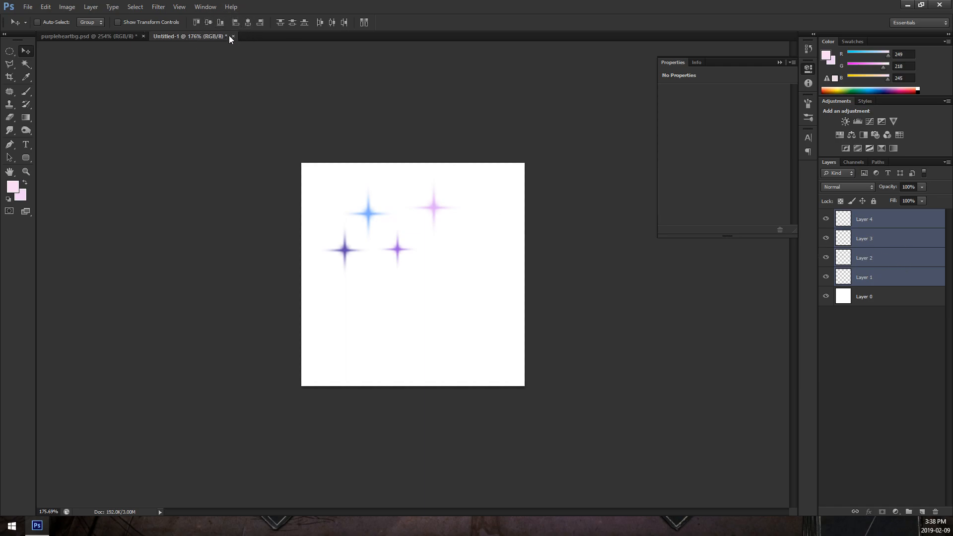
# Select the whole canvas and centre the four sparkle layers in it horizontally and vertically.
pyautogui.hotkey('ctrl', 't')
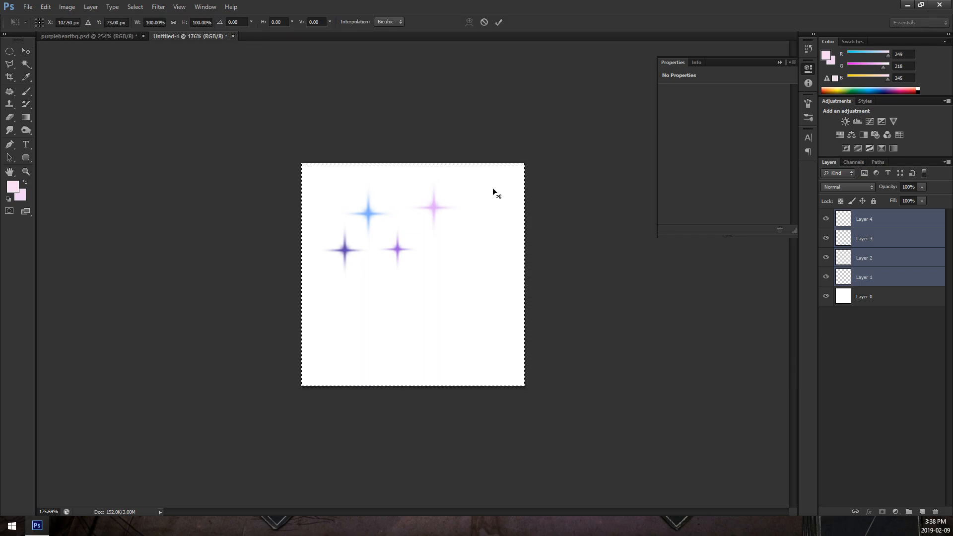
pyautogui.press('Escape')
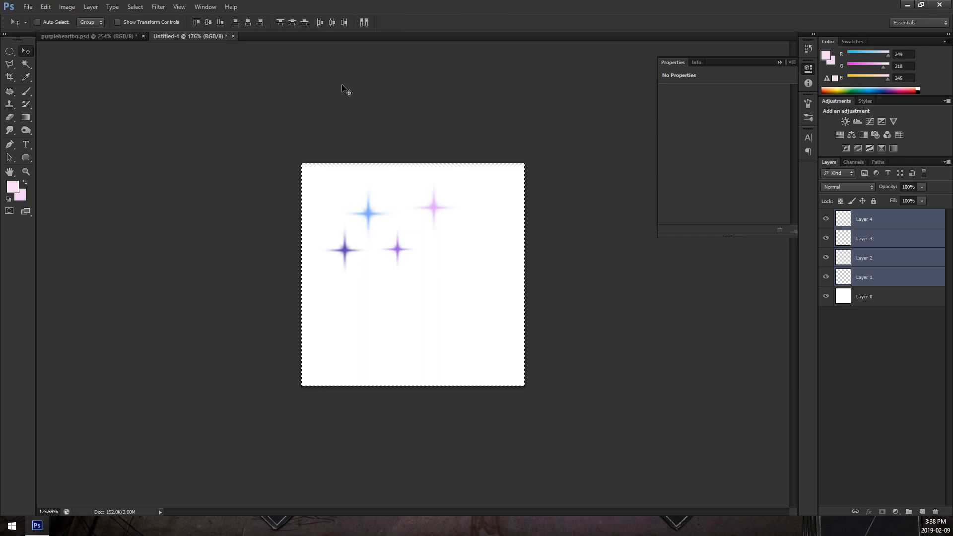
pyautogui.click(248, 22)
pyautogui.click(209, 23)
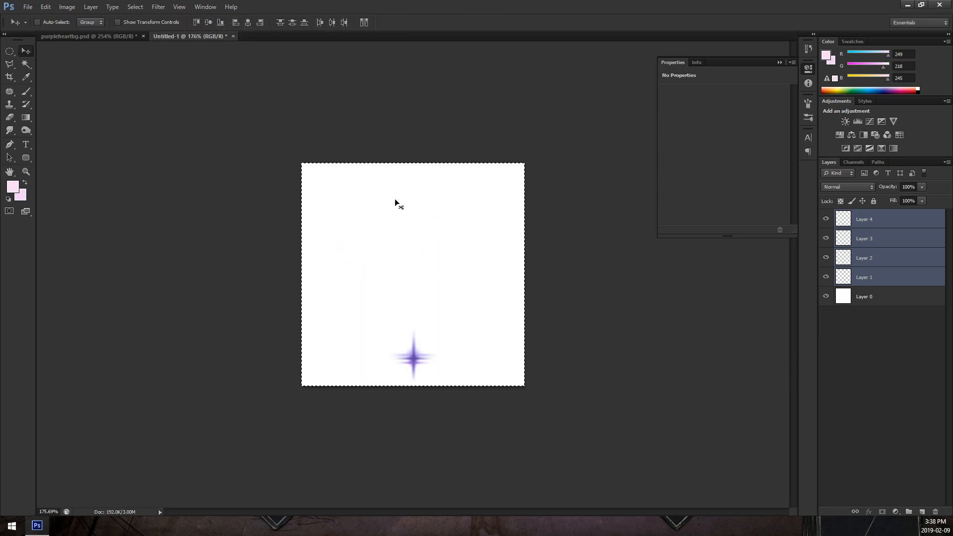
pyautogui.click(209, 22)
# Scale the four sparkle layers together to about 207% wide and 208% high.
pyautogui.hotkey('ctrl', 't')
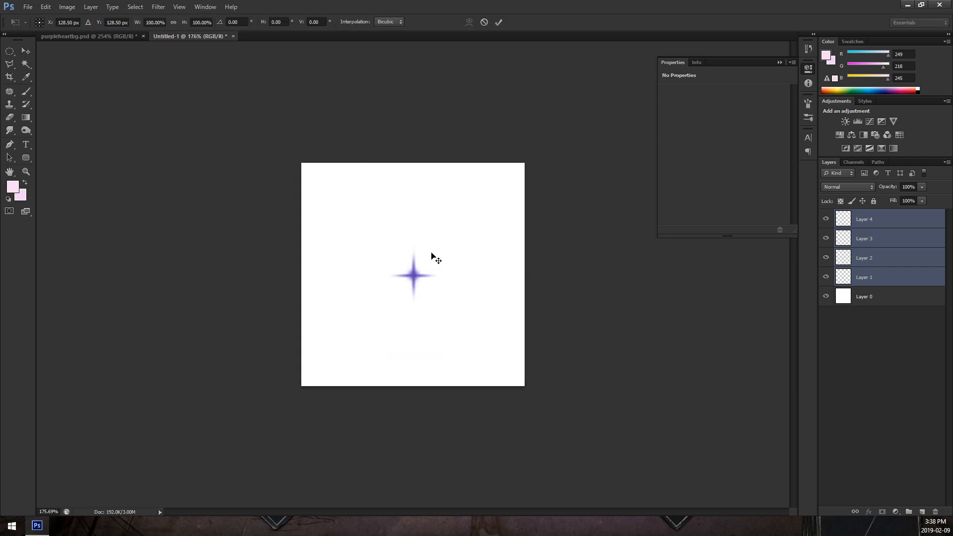
pyautogui.moveTo(442, 240); pyautogui.dragTo(472, 213)
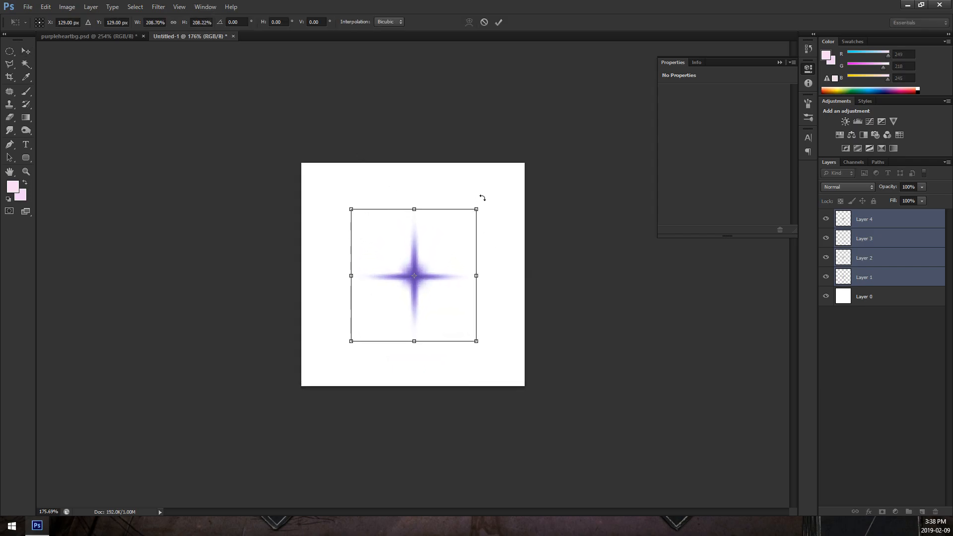
pyautogui.press('Return')
# Crop the canvas evenly around the enlarged sparkles to about 166 × 166 pixels.
pyautogui.click(9, 77)
pyautogui.moveTo(301, 161); pyautogui.dragTo(341, 202)
pyautogui.press('Return')
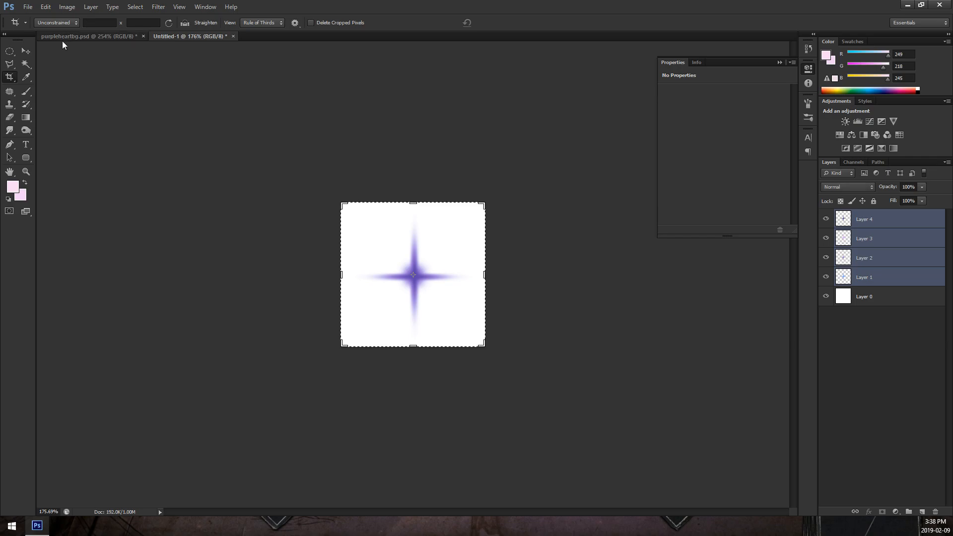
pyautogui.click(25, 51)
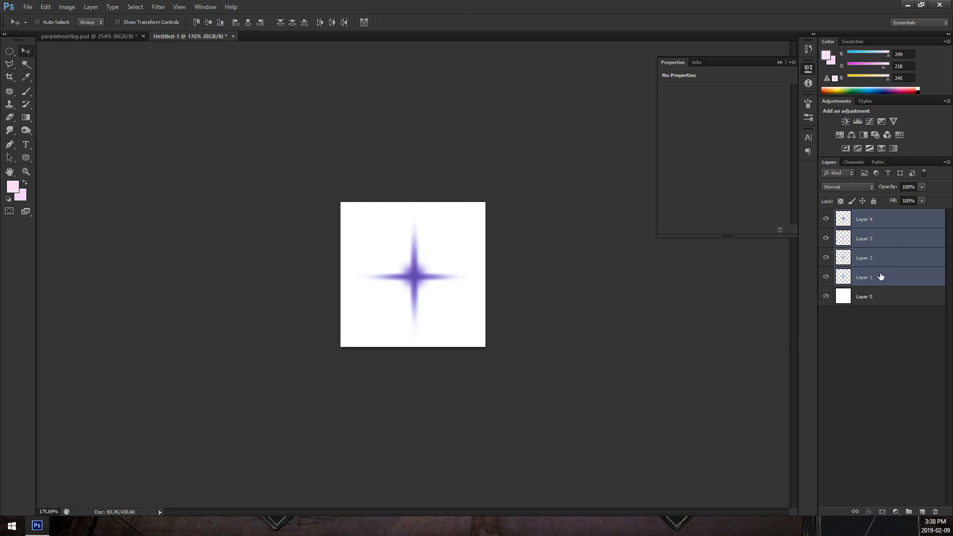
# Rotate the sparkle on Layer 2 by 15° and the one on Layer 3 counter-clockwise.
pyautogui.click(892, 262)
pyautogui.hotkey('ctrl', 't')
pyautogui.moveTo(600, 203); pyautogui.dragTo(679, 224)
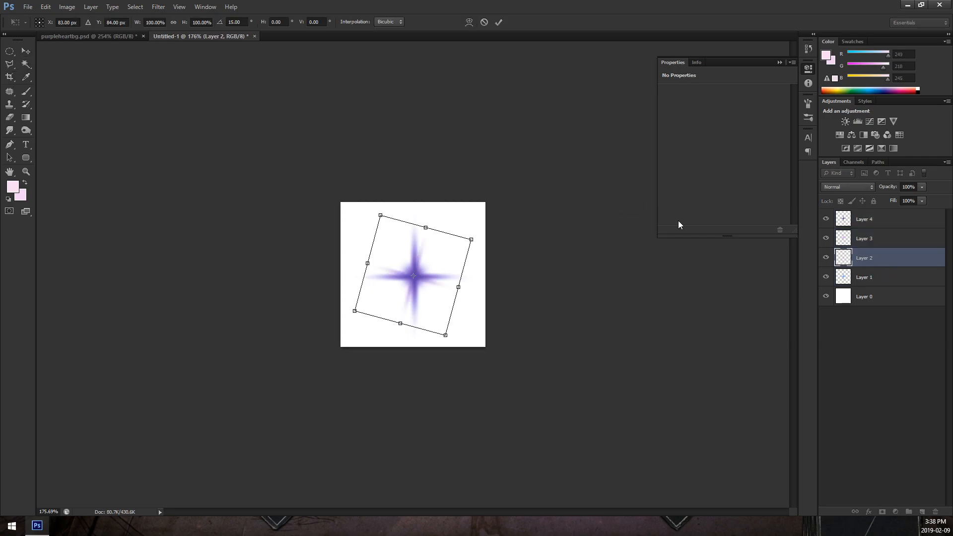
pyautogui.press('Return')
pyautogui.click(873, 239)
pyautogui.hotkey('ctrl', 't')
pyautogui.moveTo(578, 179); pyautogui.dragTo(486, 157)
pyautogui.press('Return')
# Rotate the dark purple sparkle on Layer 4 by 30°.
pyautogui.click(874, 219)
pyautogui.hotkey('ctrl', 't')
pyautogui.moveTo(562, 145); pyautogui.dragTo(644, 215)
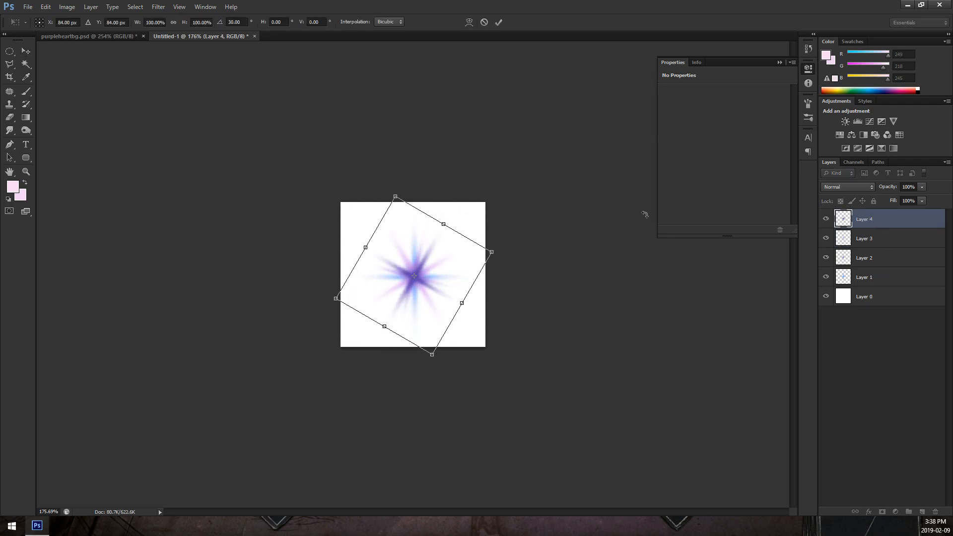
pyautogui.press('Return')
# Duplicate the white Layer 0 beneath the sparkles.
pyautogui.click(870, 300)
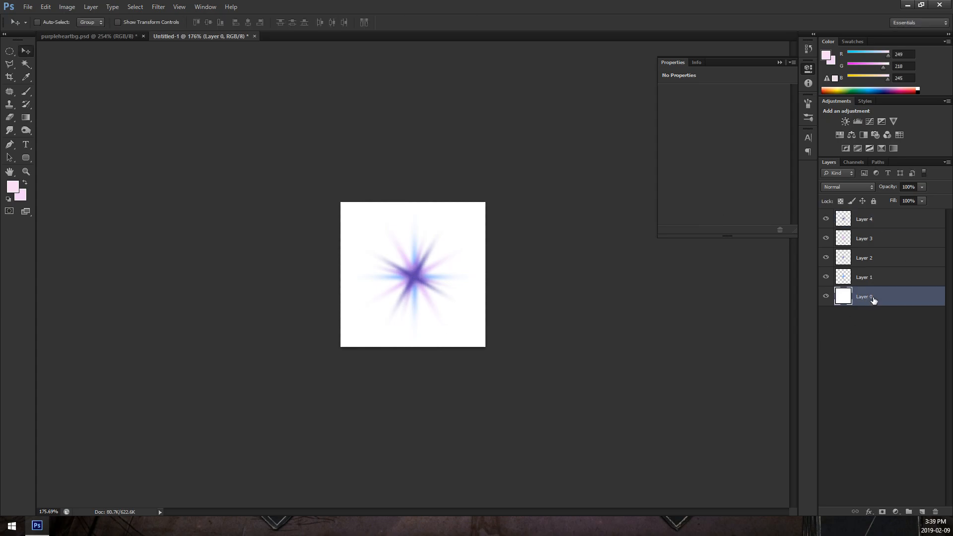
pyautogui.hotkey('ctrl', 'j')
pyautogui.scroll(-2, 251, 135)
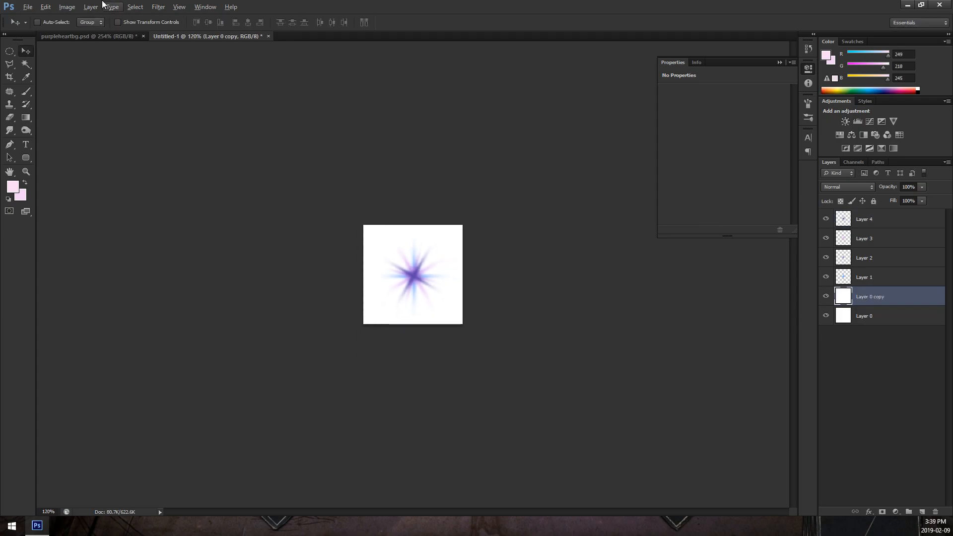
# Extend the canvas to the right to four times its width in pixels, anchored at the left edge.
pyautogui.click(45, 6)
pyautogui.moveTo(67, 7)
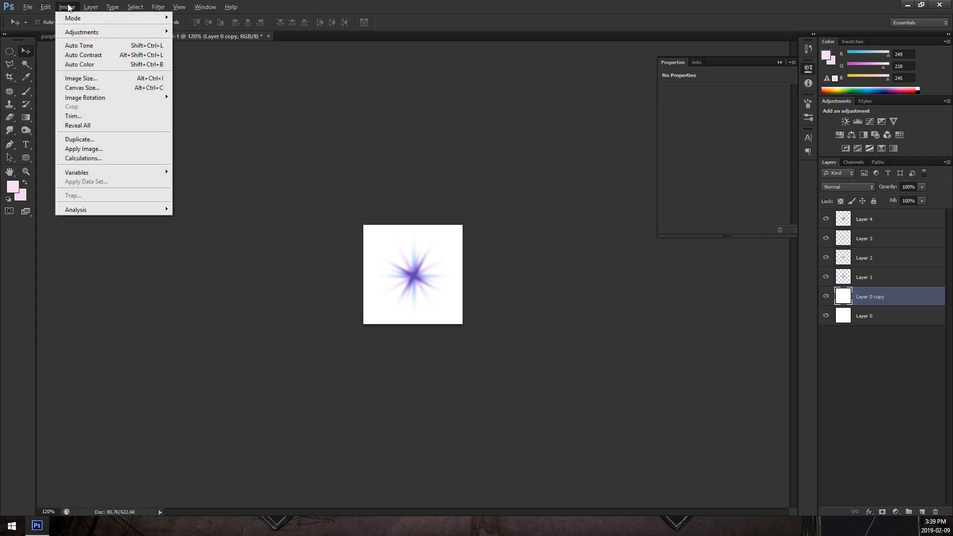
pyautogui.click(101, 87)
pyautogui.click(327, 194)
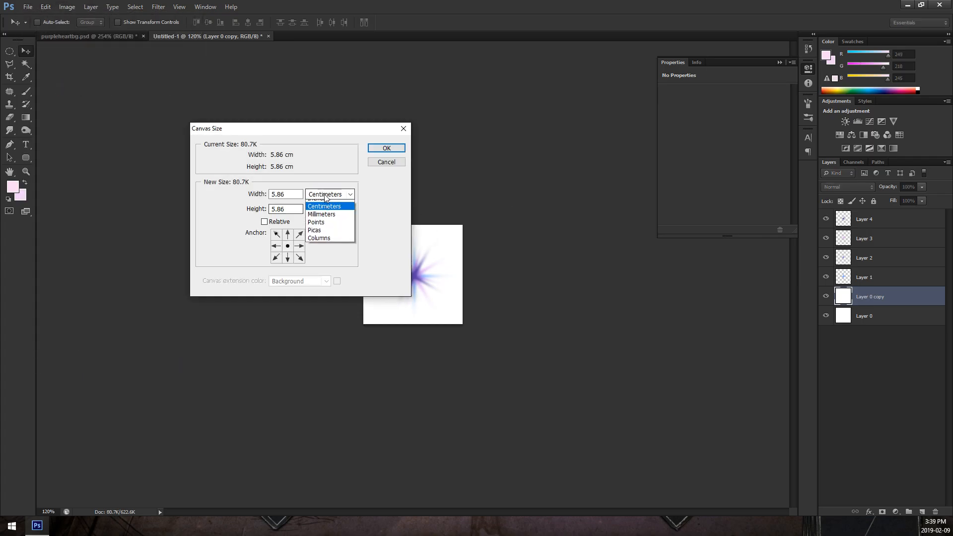
pyautogui.click(330, 213)
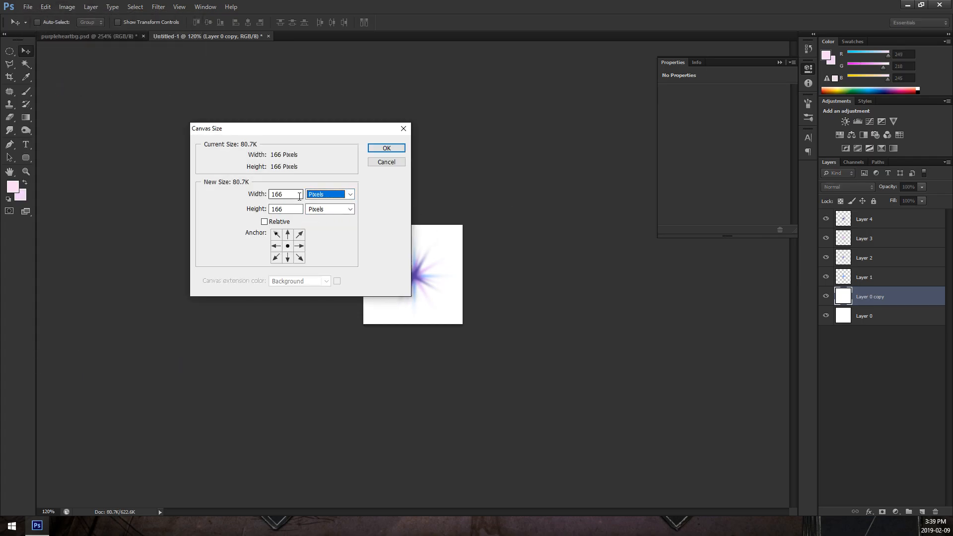
pyautogui.click(0, 275)
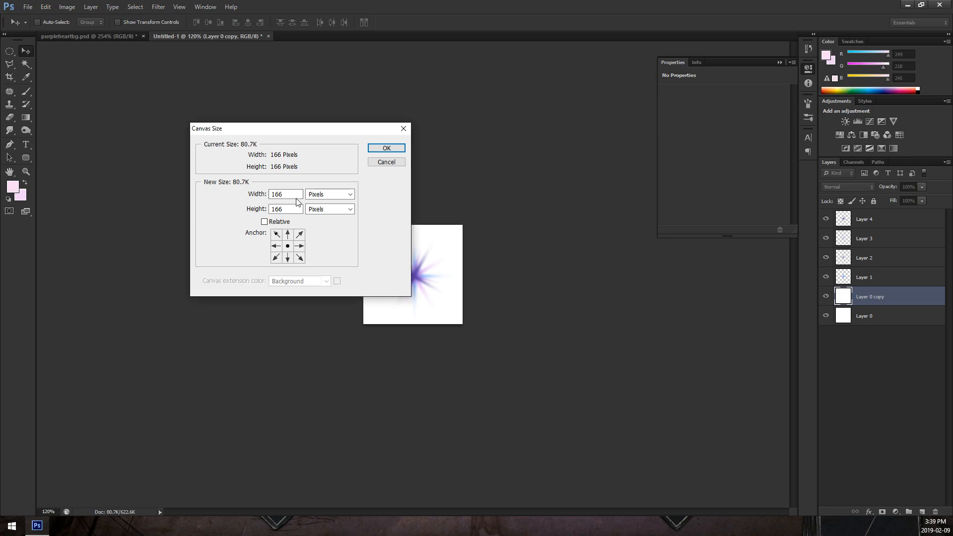
pyautogui.click(276, 246)
pyautogui.press('Tab')
pyautogui.write('666')
pyautogui.press('Return')
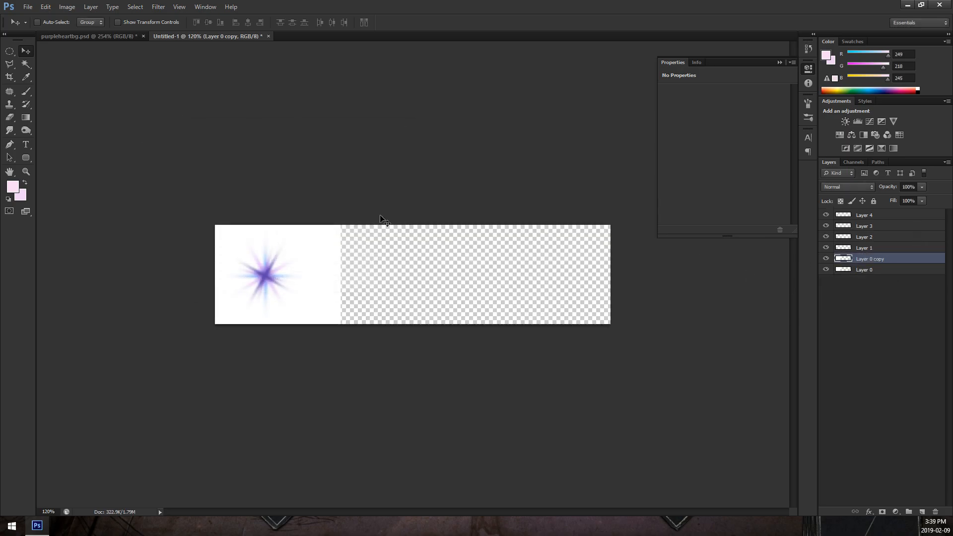
# Copy the white square behind the sparkles to a new layer with a rectangular selection, and delete Layer 0 and its copy.
pyautogui.moveTo(9, 53); pyautogui.dragTo(28, 53)
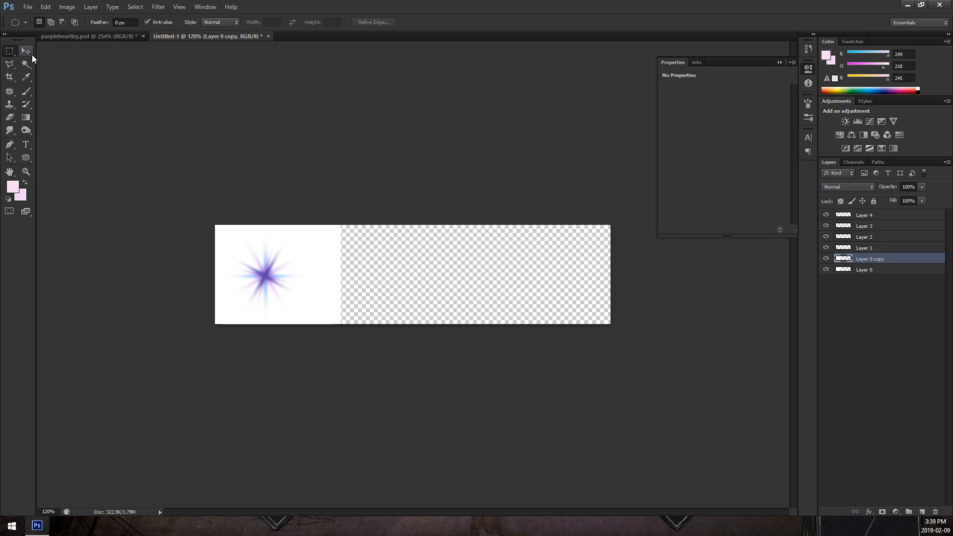
pyautogui.moveTo(215, 225); pyautogui.dragTo(346, 459)
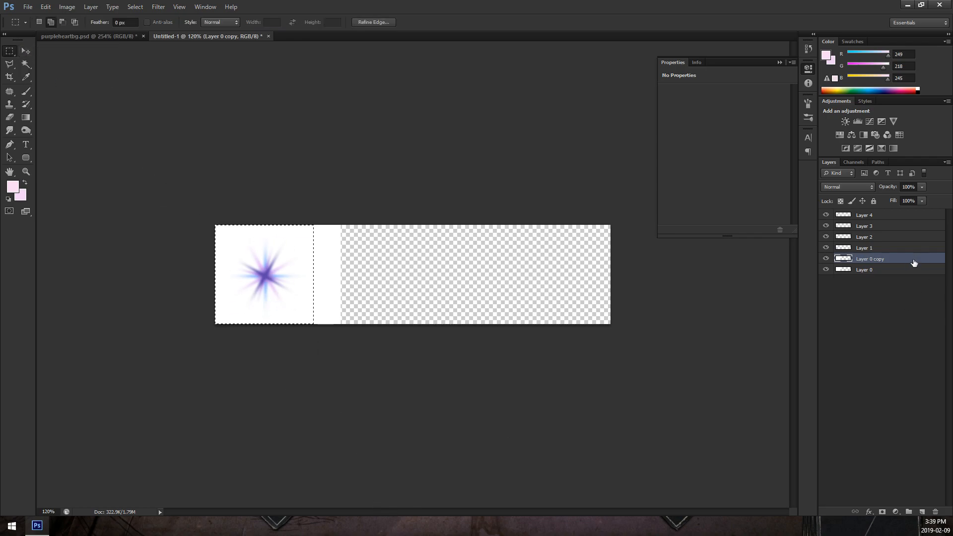
pyautogui.hotkey('ctrl', 'j')
pyautogui.click(873, 271)
pyautogui.press('Delete')
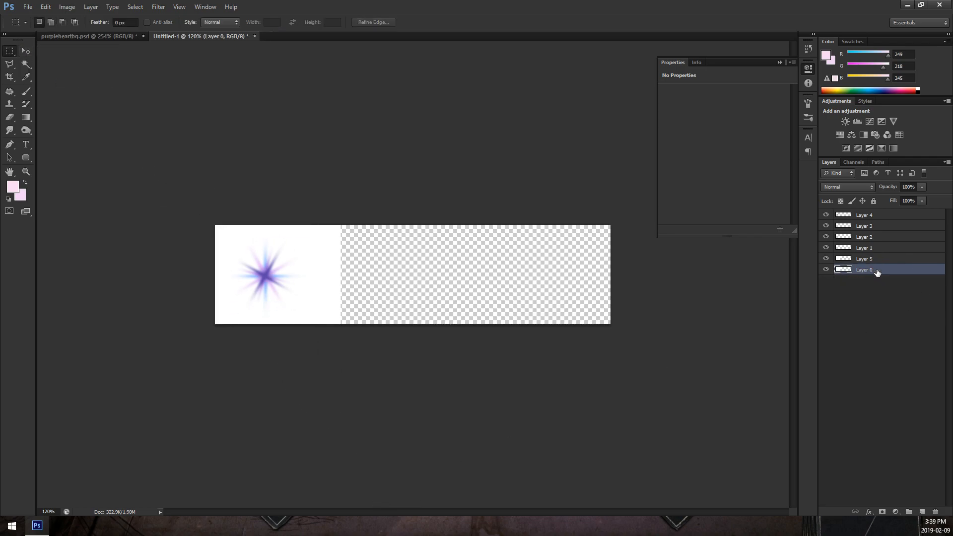
pyautogui.press('Delete')
# Duplicate the white square layer and move the duplicate together with Layer 4's sparkle to the right end of the canvas.
pyautogui.hotkey('ctrl', 'j')
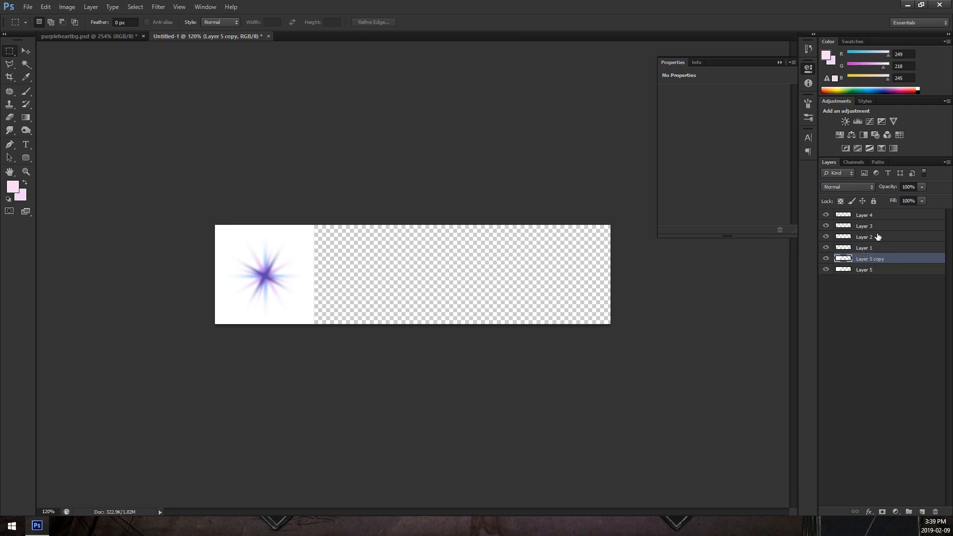
pyautogui.keyDown('ctrl'); pyautogui.click(872, 216); pyautogui.keyUp('ctrl')
pyautogui.click(28, 53)
pyautogui.moveTo(285, 289); pyautogui.dragTo(580, 298)
pyautogui.hotkey('ctrl', '0')
pyautogui.scroll(5, 449, 314)
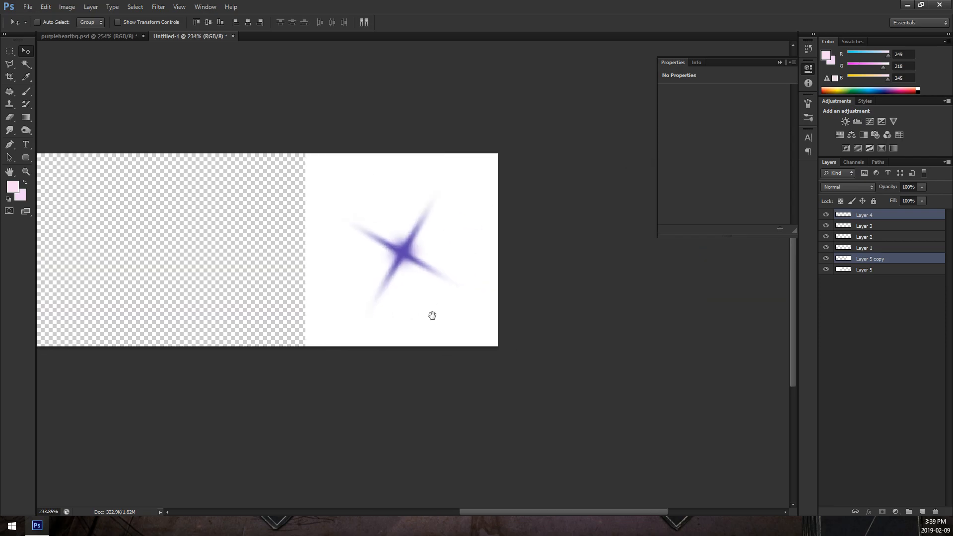
pyautogui.moveTo(397, 255)
pyautogui.mouseDown()
pyautogui.moveTo(367, 255)
pyautogui.moveTo(395, 254)
pyautogui.mouseUp()
pyautogui.scroll(-3, 709, 346)
pyautogui.scroll(-2, 602, 286)
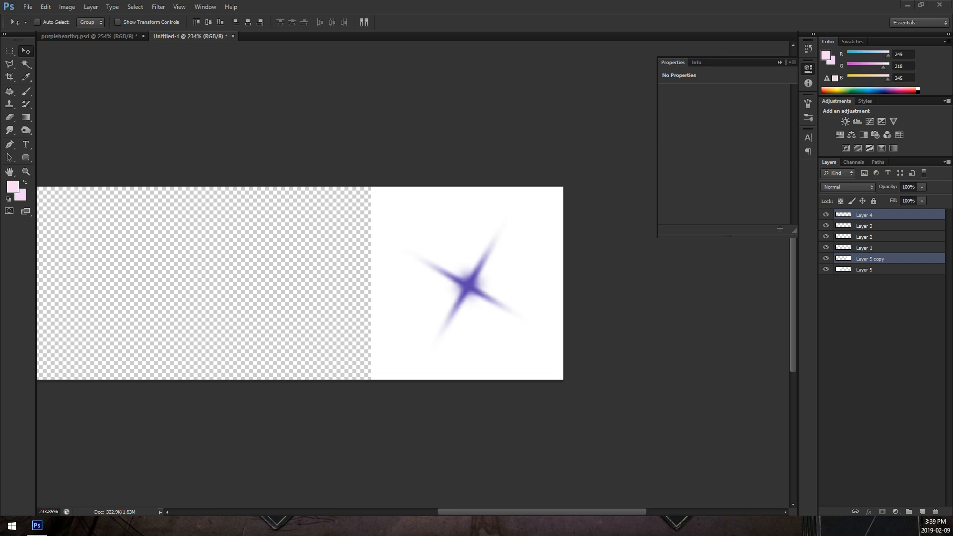
pyautogui.scroll(-2, 603, 249)
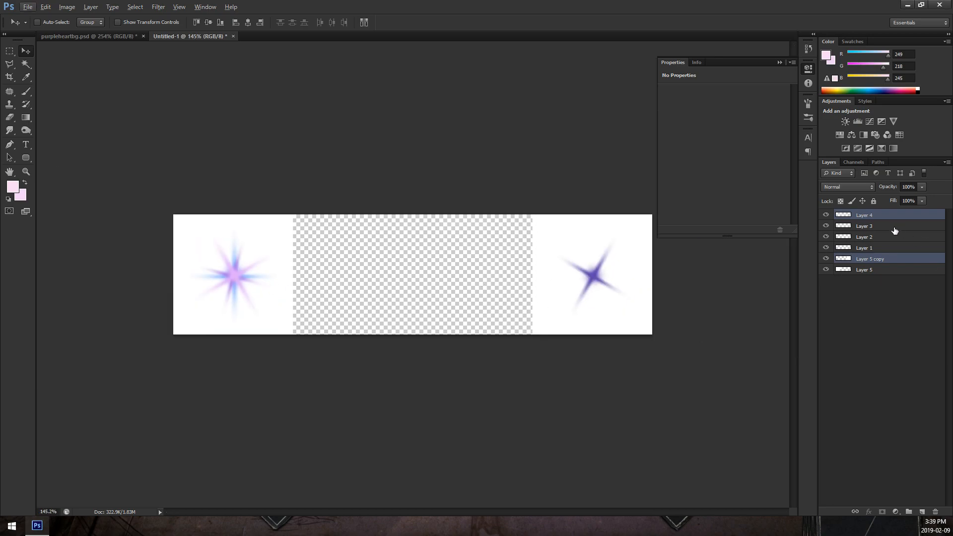
# Distribute the four sparkle layers evenly across the canvas and hide the white square layers, Layer 5 and Layer 5 copy.
pyautogui.click(872, 247)
pyautogui.keyDown('shift'); pyautogui.click(885, 215); pyautogui.keyUp('shift')
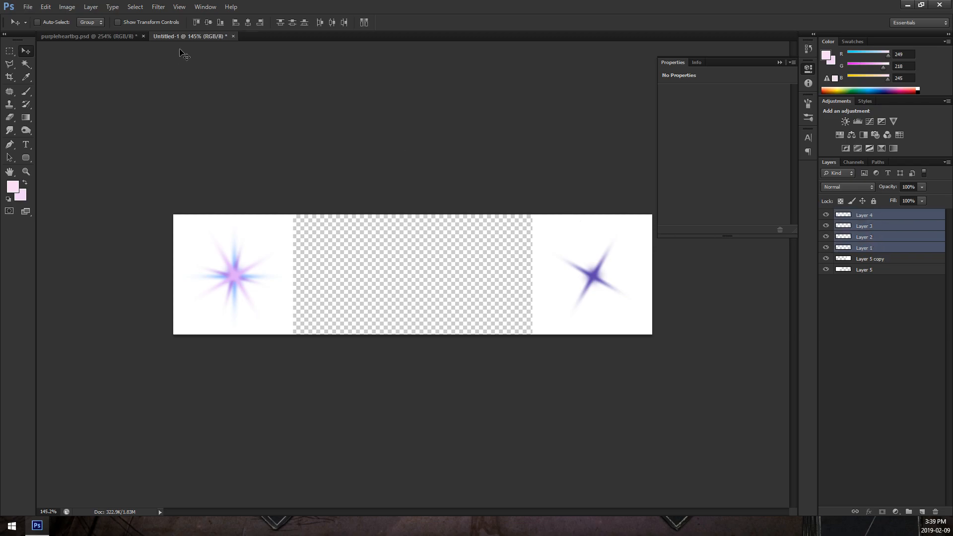
pyautogui.click(332, 23)
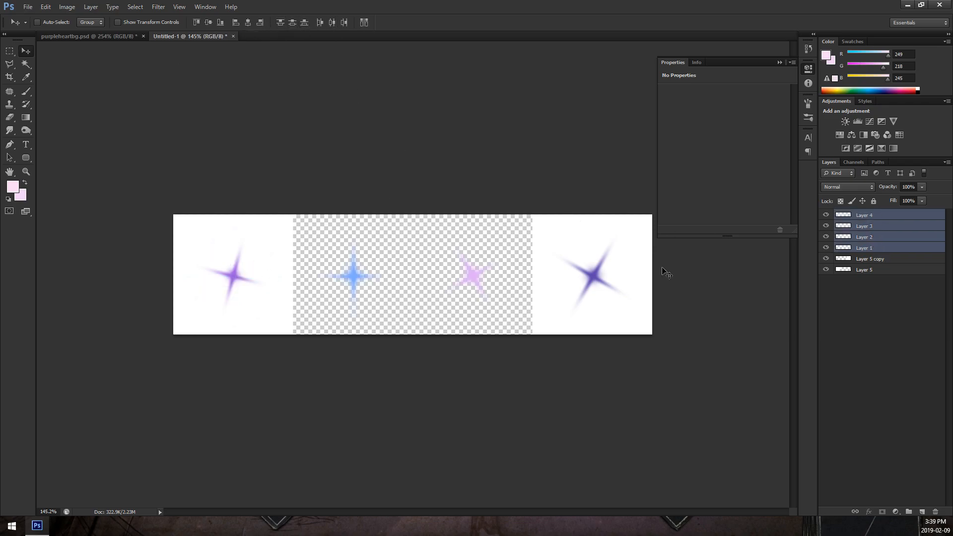
pyautogui.scroll(-1, 419, 273)
pyautogui.click(825, 270)
pyautogui.click(826, 258)
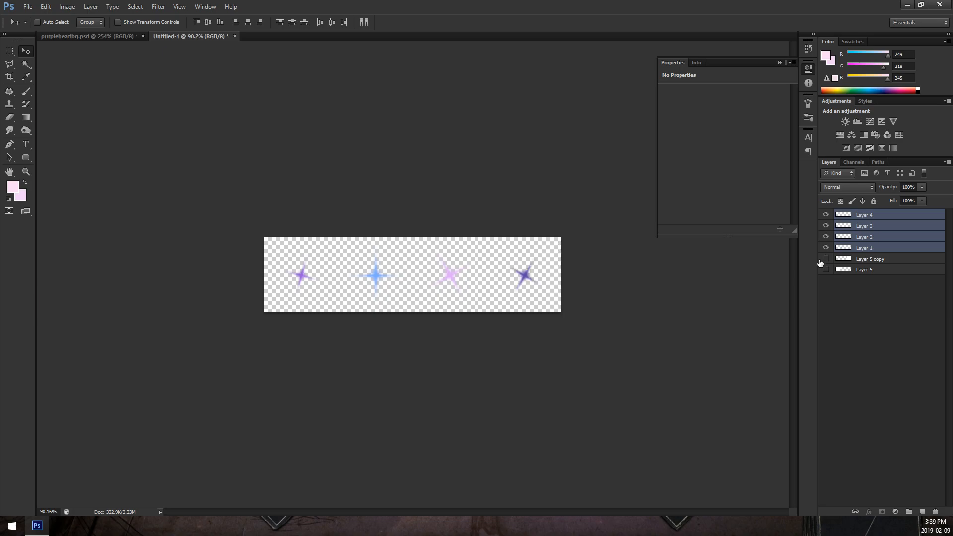
# Save the transparent sparkle strip as sparklies1664.png in the purple heart folder, in PNG format with smallest compression and no interlacing.
pyautogui.click(27, 7)
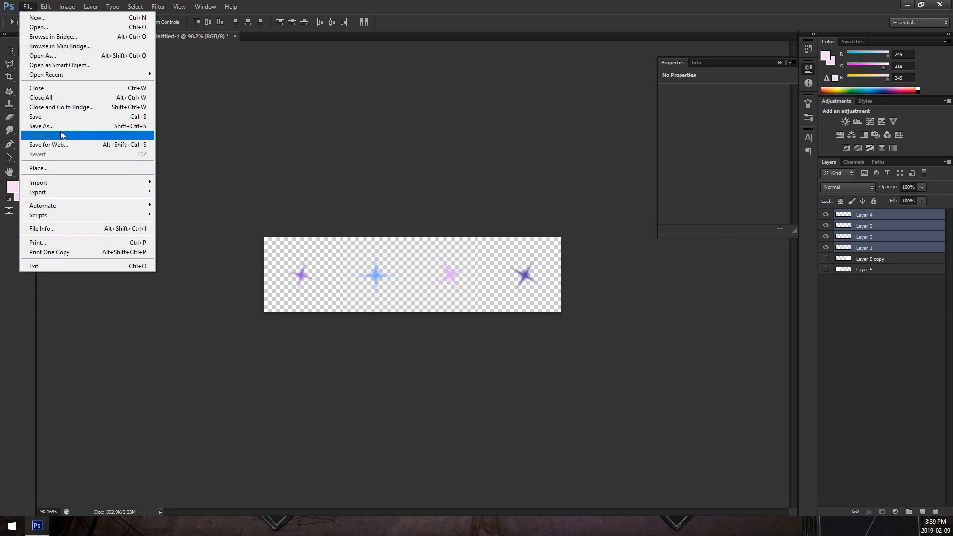
pyautogui.click(60, 127)
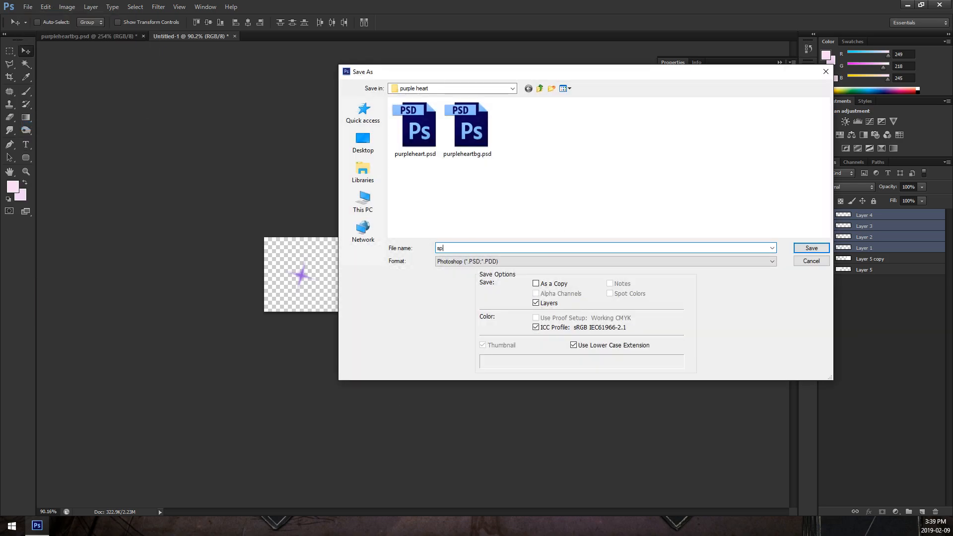
pyautogui.click(508, 262)
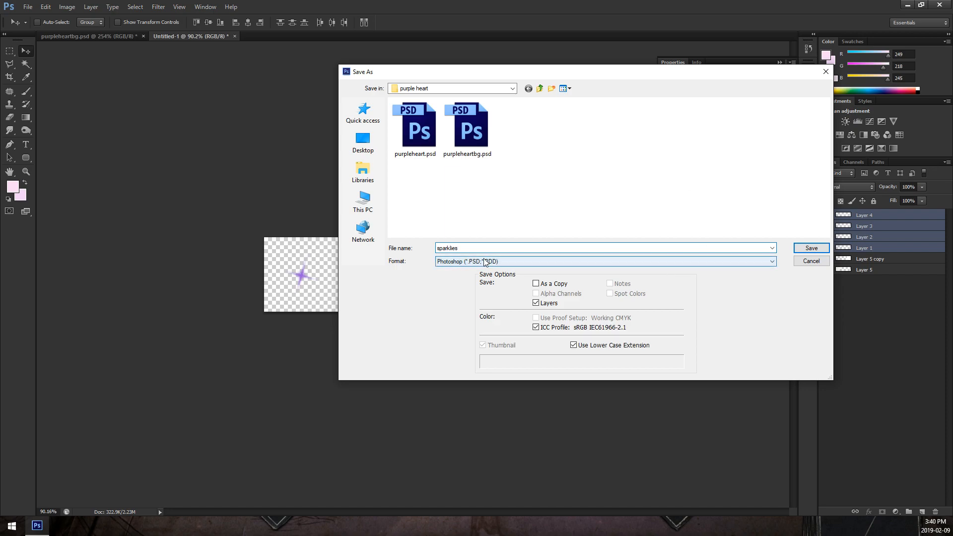
pyautogui.click(475, 380)
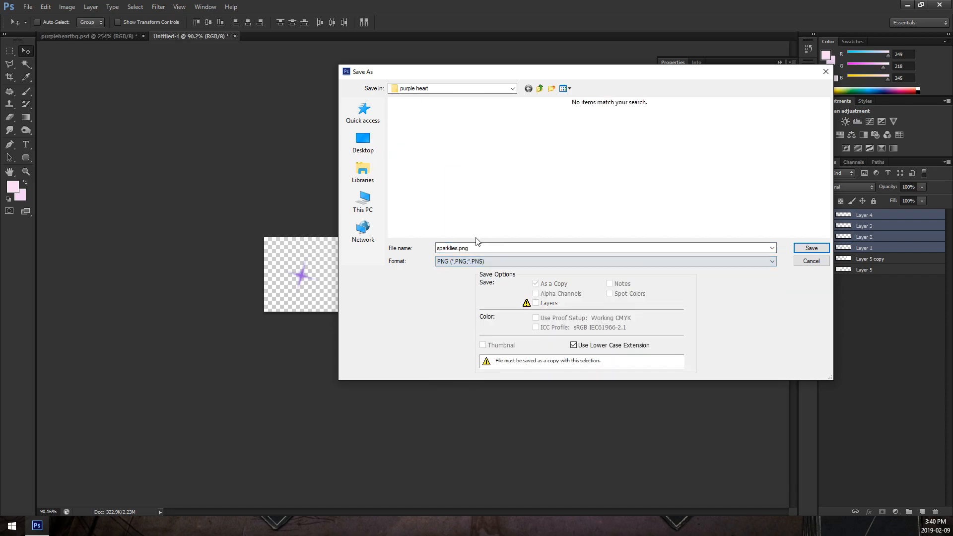
pyautogui.doubleClick(471, 248)
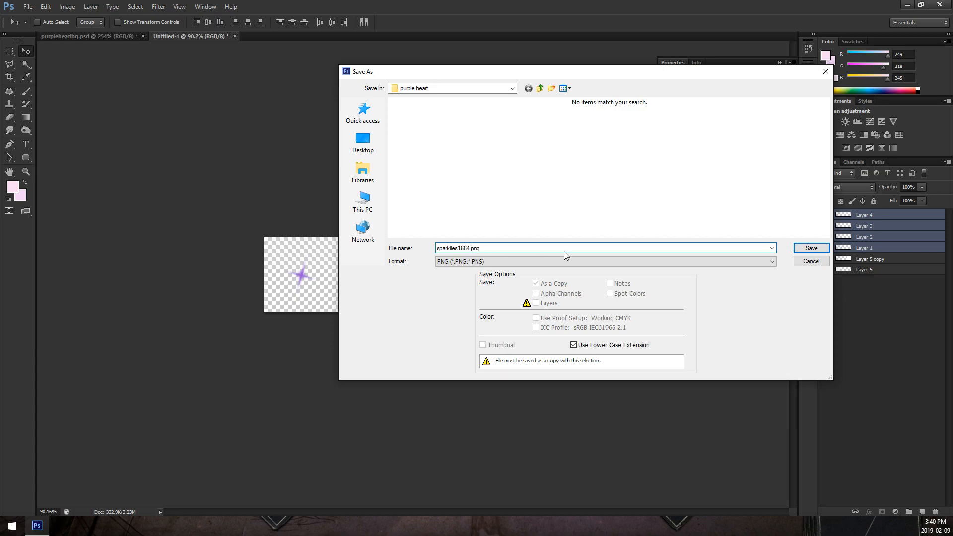
pyautogui.click(811, 248)
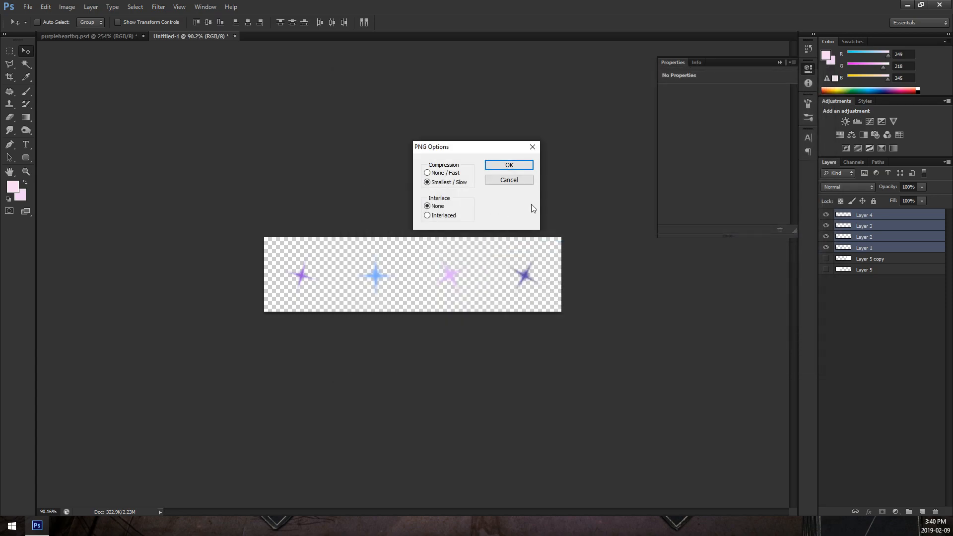
pyautogui.click(527, 168)
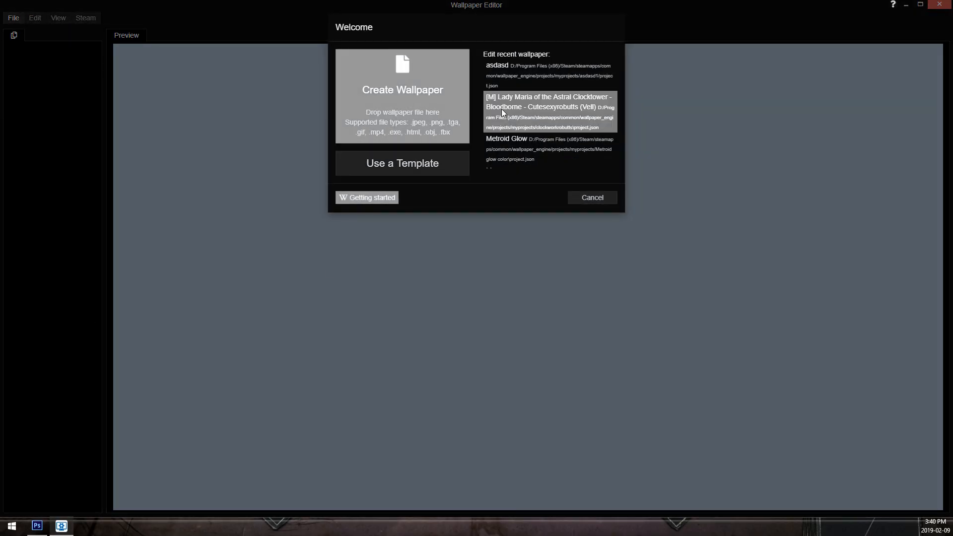
# In Wallpaper Editor, create a 2D Scene project from a template, named purpleheart, at 1920 × 1080.
pyautogui.click(385, 162)
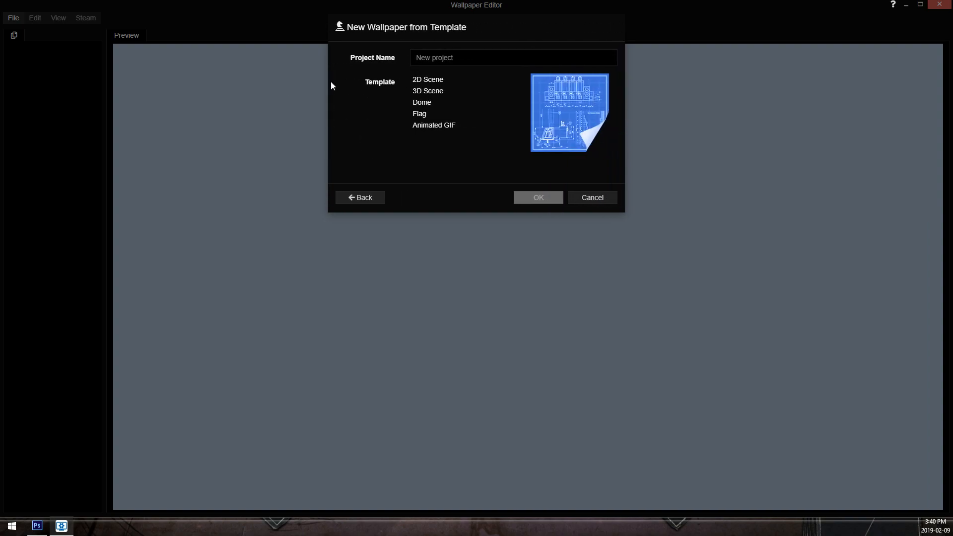
pyautogui.click(431, 79)
pyautogui.write('p')
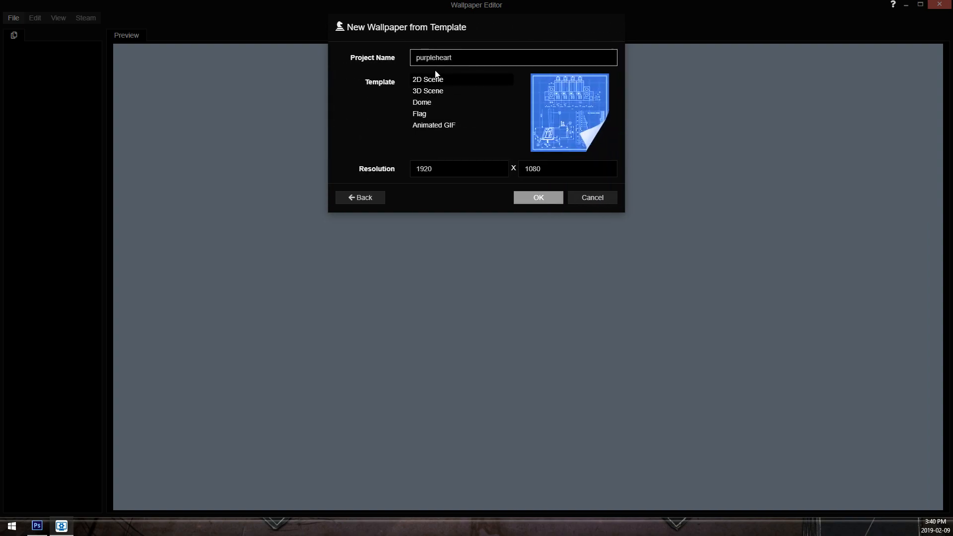
pyautogui.write('urpleheart')
pyautogui.click(527, 193)
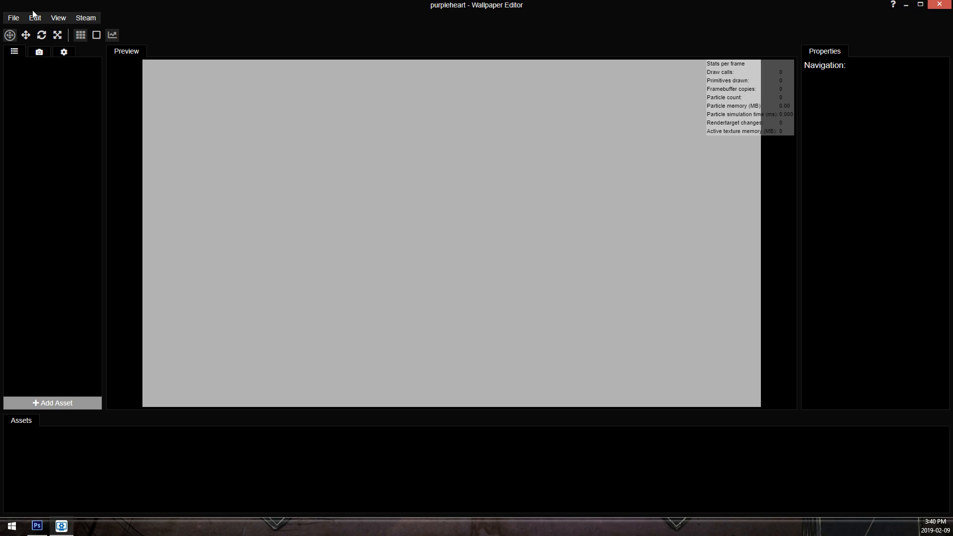
# Import the image sparklies1664.png from the purple heart folder into the scene as RGBA 8888 with clamped UVs.
pyautogui.click(35, 17)
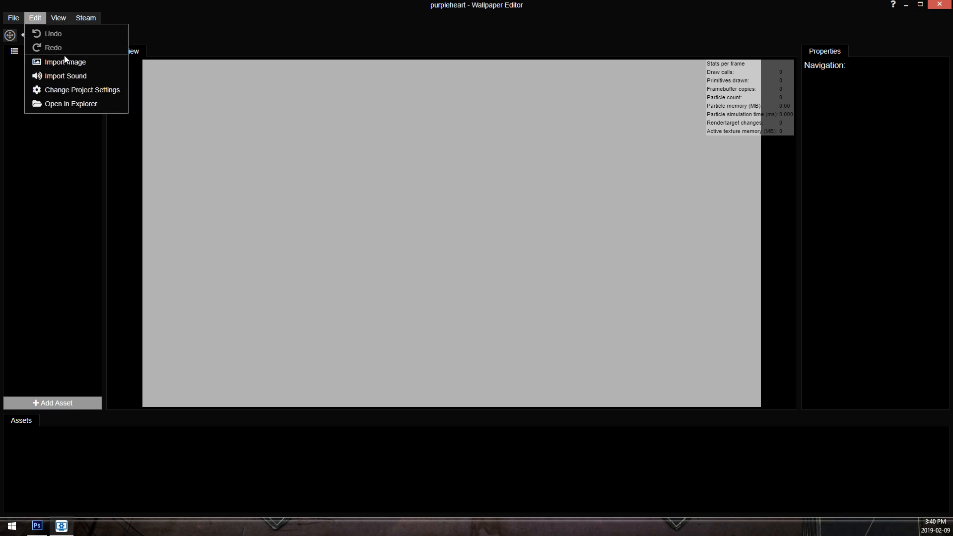
pyautogui.click(82, 61)
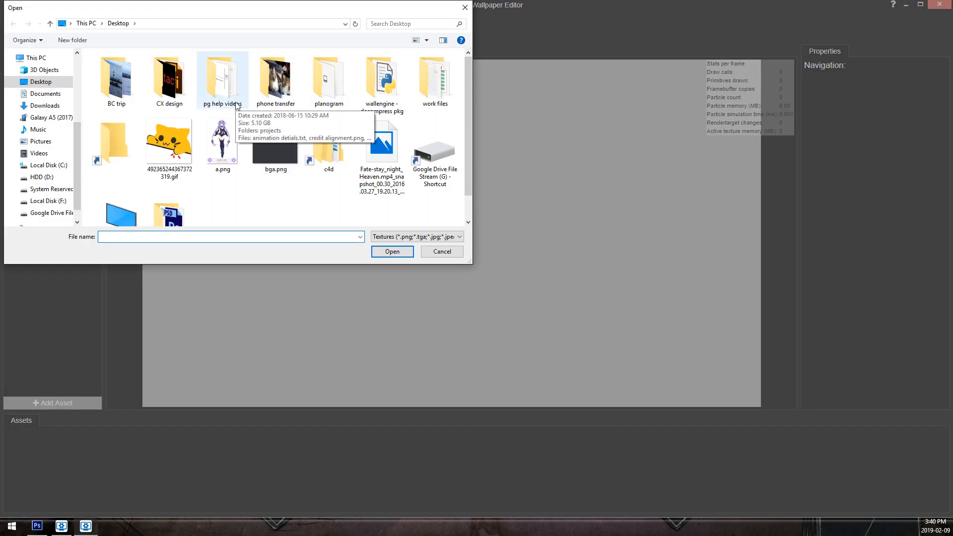
pyautogui.scroll(-1, 382, 164)
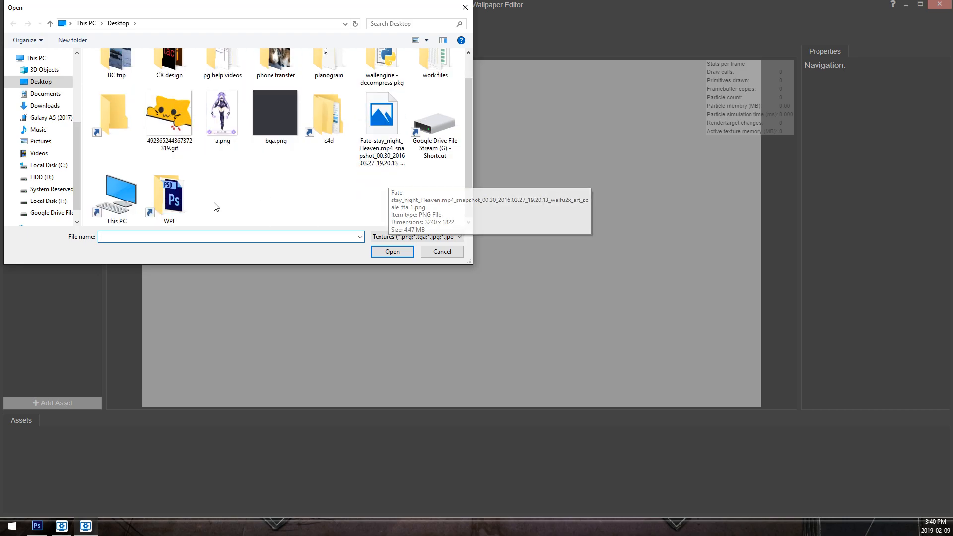
pyautogui.doubleClick(178, 209)
pyautogui.scroll(-15, 223, 160)
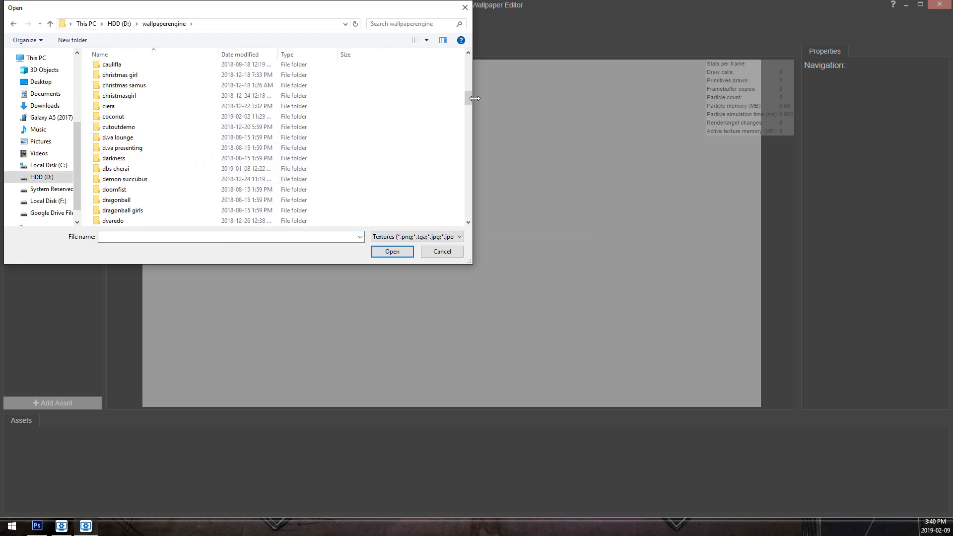
pyautogui.moveTo(456, 200); pyautogui.dragTo(471, 159)
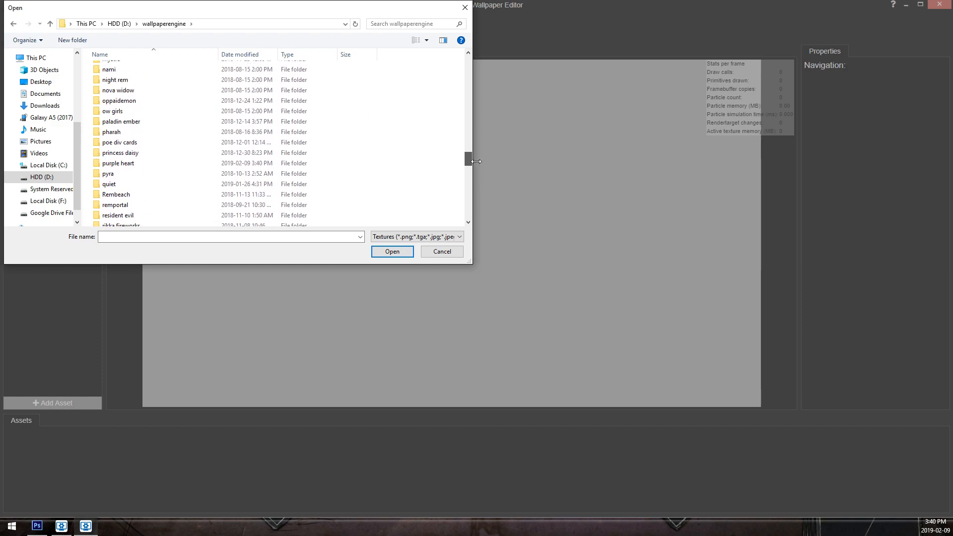
pyautogui.doubleClick(131, 164)
pyautogui.doubleClick(243, 74)
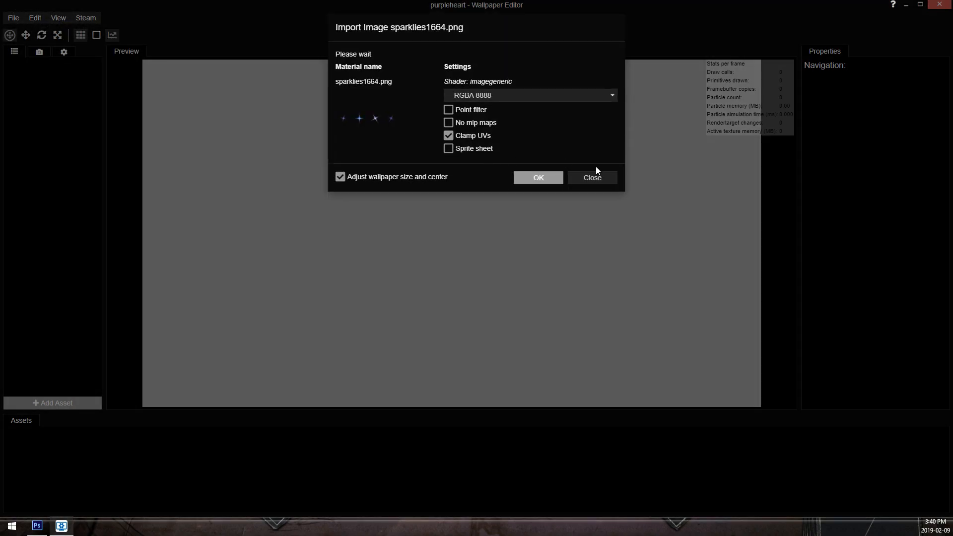
pyautogui.click(533, 178)
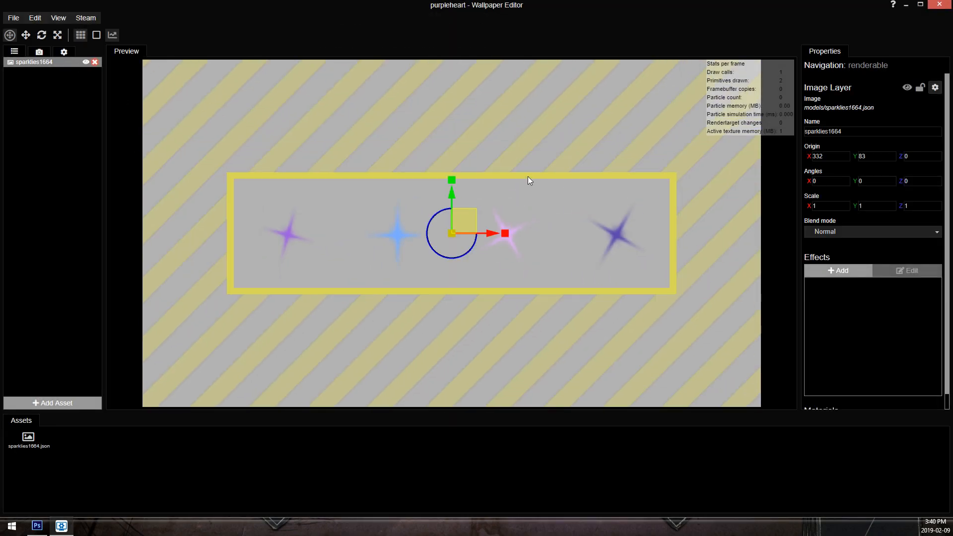
# Set the project's scene resolution to 1920 × 1080.
pyautogui.click(64, 52)
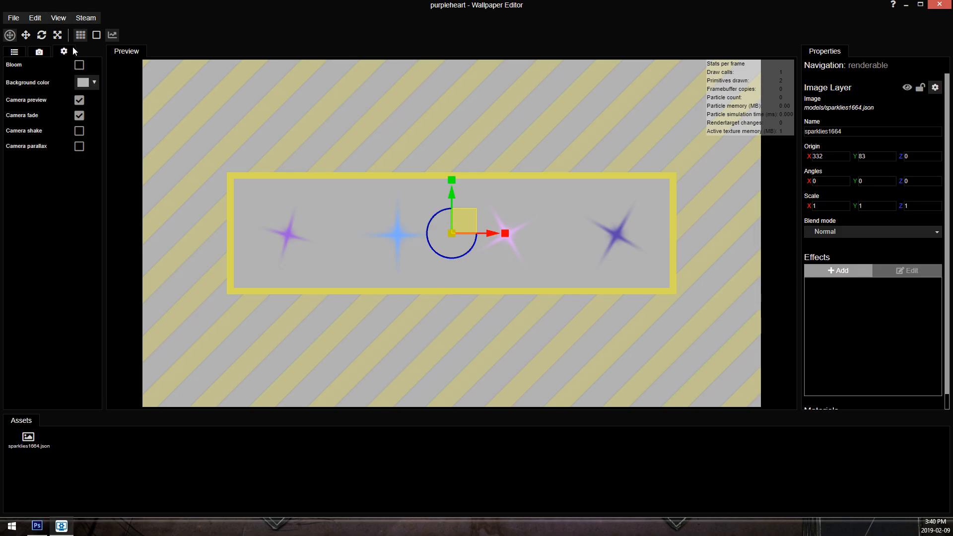
pyautogui.click(35, 18)
pyautogui.click(81, 92)
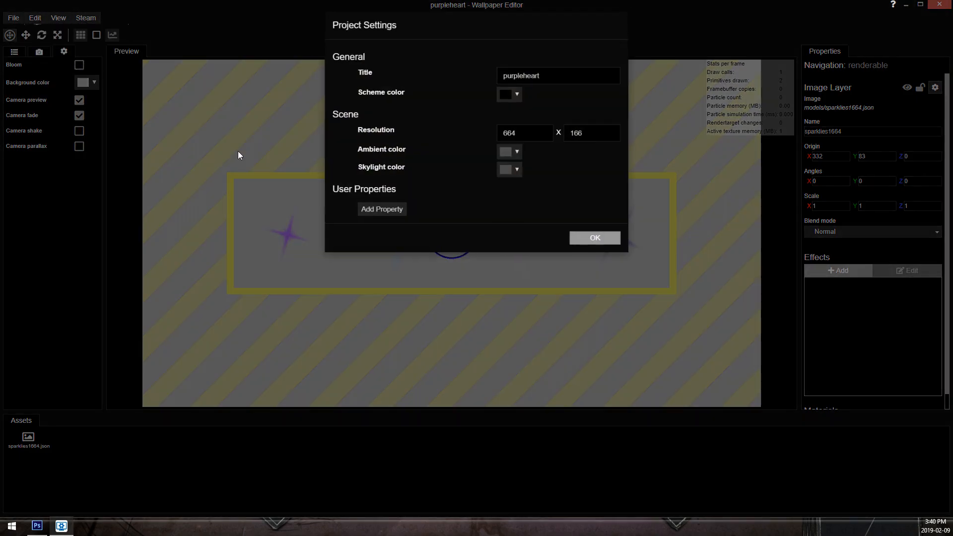
pyautogui.write('1920')
pyautogui.press('Tab')
pyautogui.write('1080')
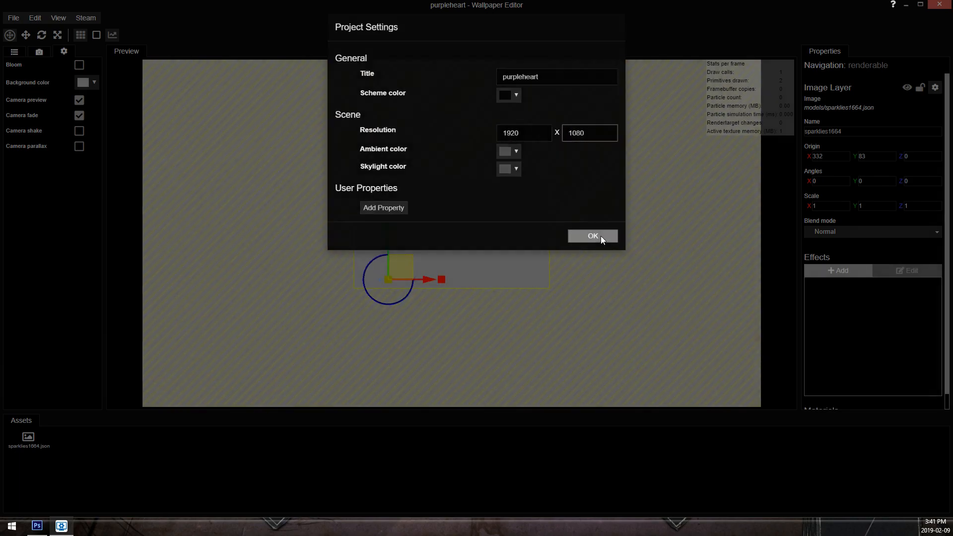
pyautogui.click(602, 236)
# Move the sparkles image to the middle of the scene and delete its layer.
pyautogui.moveTo(379, 276); pyautogui.dragTo(452, 230)
pyautogui.scroll(2, 452, 231)
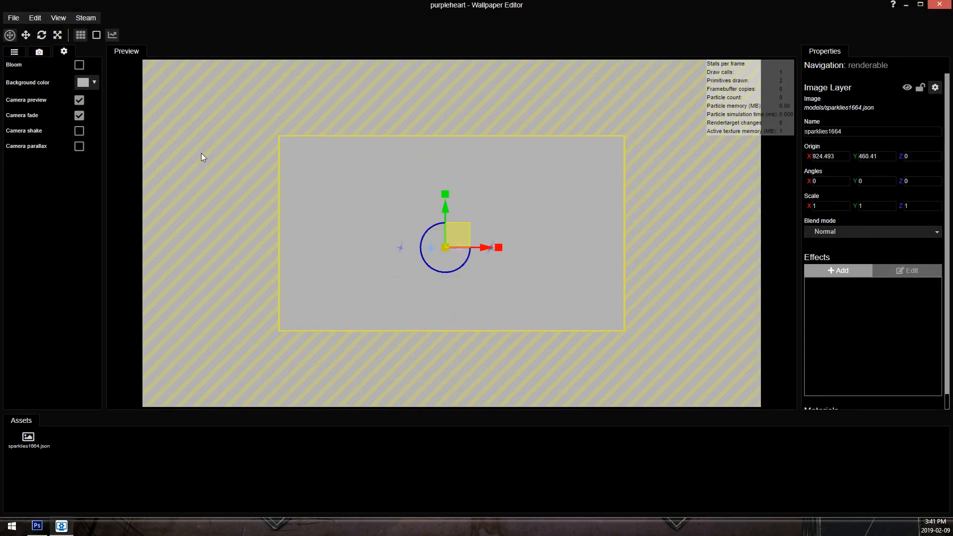
pyautogui.click(14, 52)
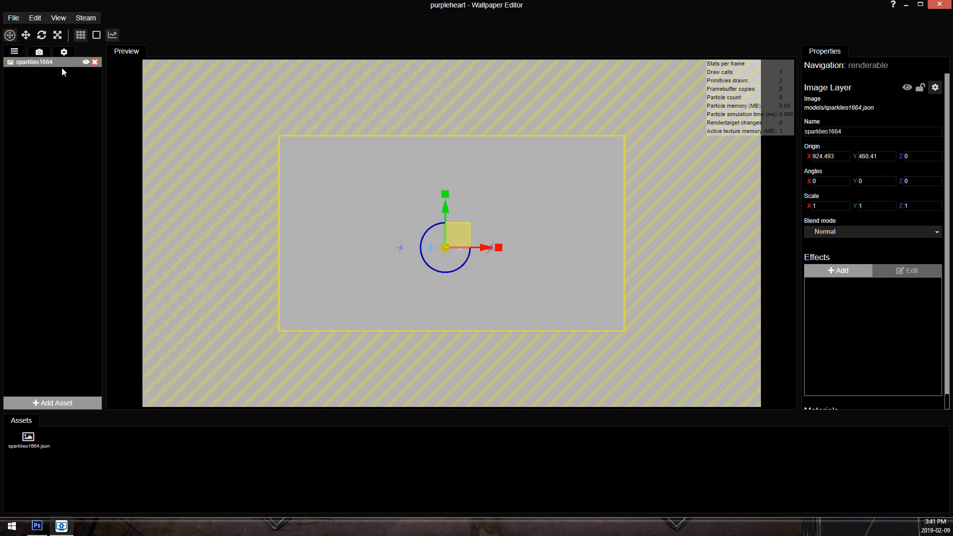
pyautogui.click(96, 63)
pyautogui.click(34, 17)
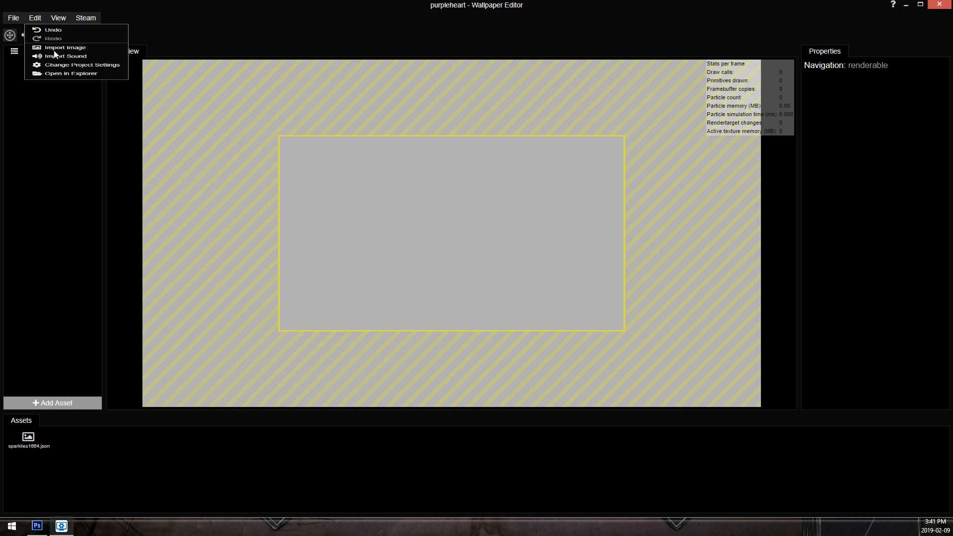
pyautogui.press('Escape')
# Set the scene's background color to black.
pyautogui.click(63, 52)
pyautogui.click(88, 80)
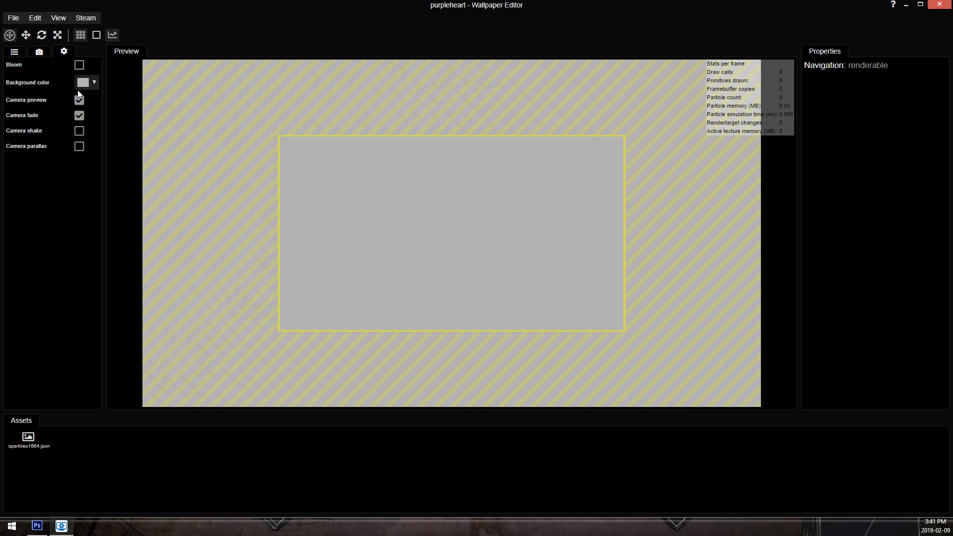
pyautogui.click(29, 101)
pyautogui.click(56, 189)
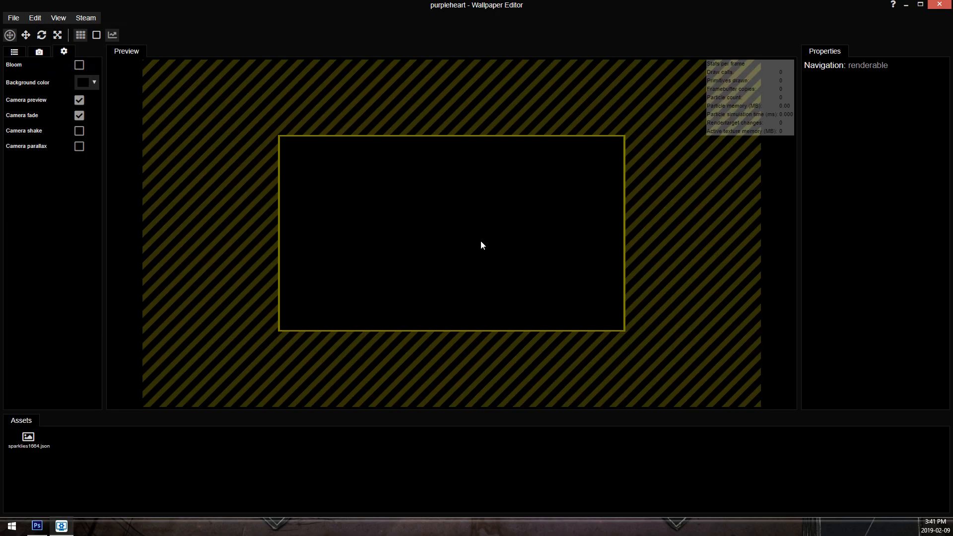
pyautogui.scroll(2, 480, 240)
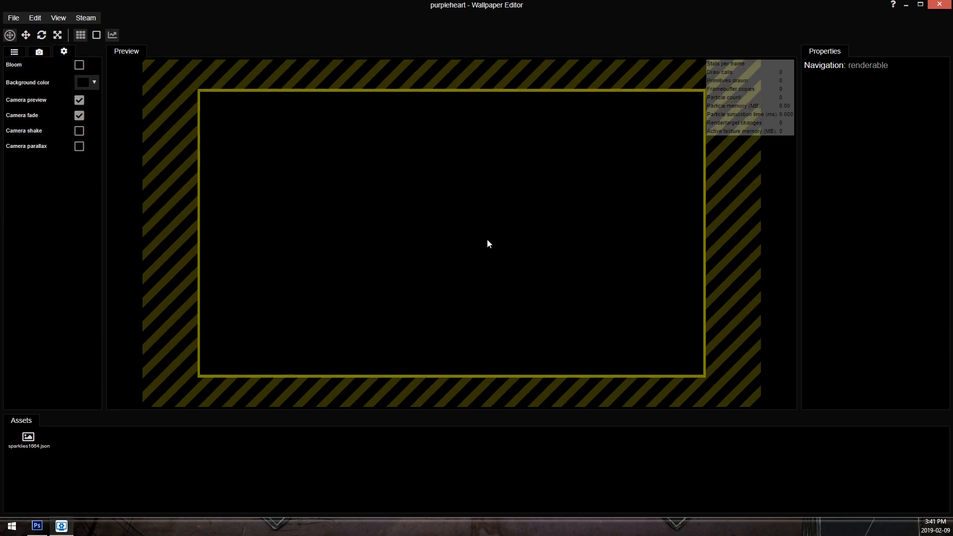
# Switch to Photoshop and close the untitled sparkle strip document without saving it.
pyautogui.click(44, 528)
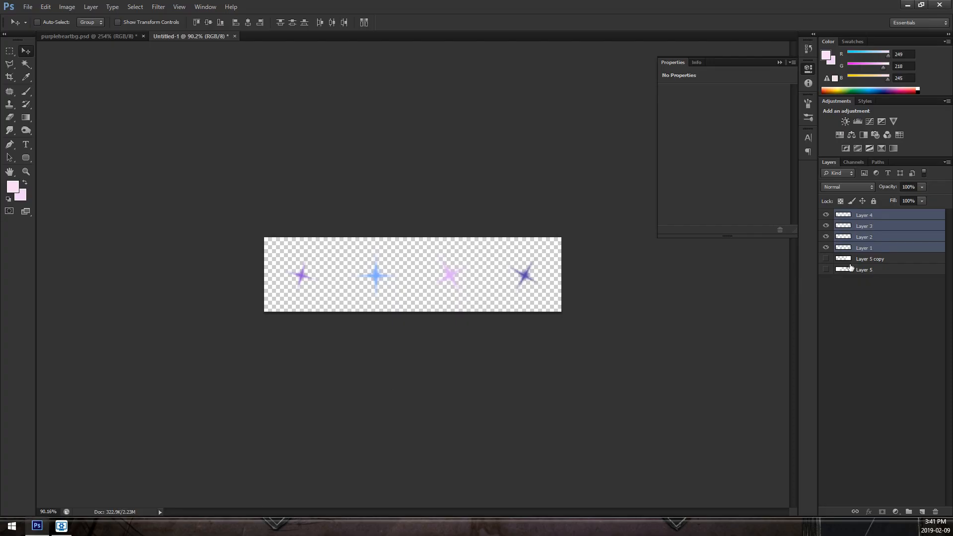
pyautogui.click(234, 37)
pyautogui.click(496, 192)
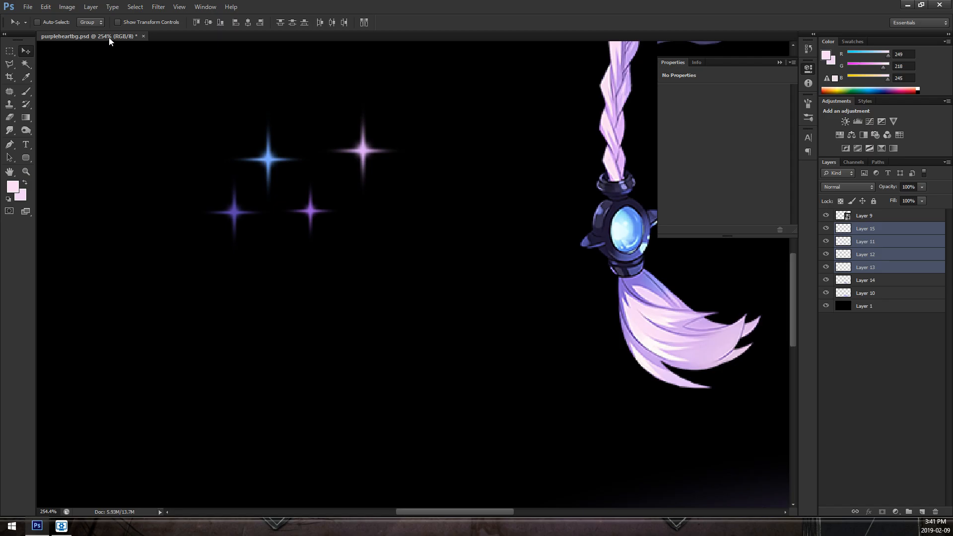
pyautogui.scroll(-2, 208, 136)
pyautogui.scroll(2, 496, 144)
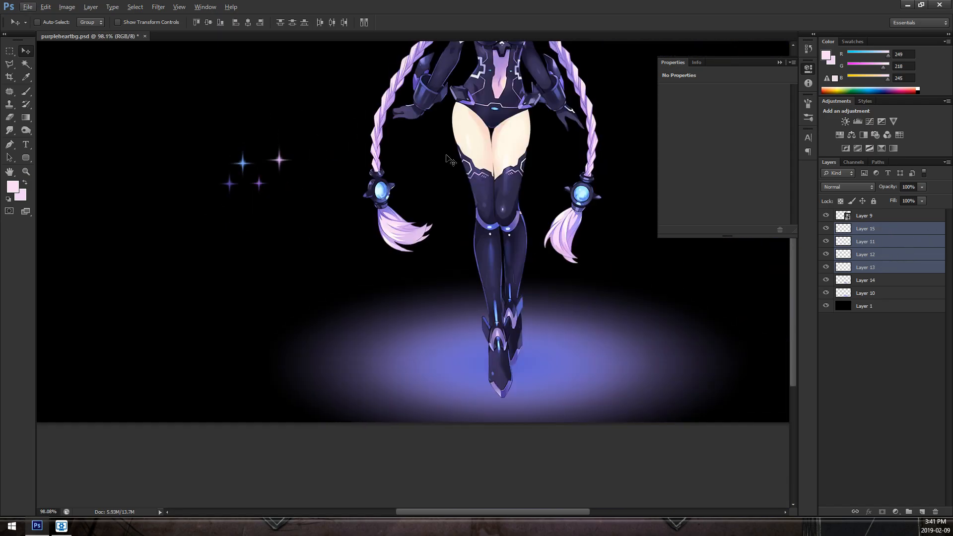
# Open the recent purpleheart.psd document and hide its dark background layer, Layer 1.
pyautogui.click(29, 9)
pyautogui.moveTo(74, 64)
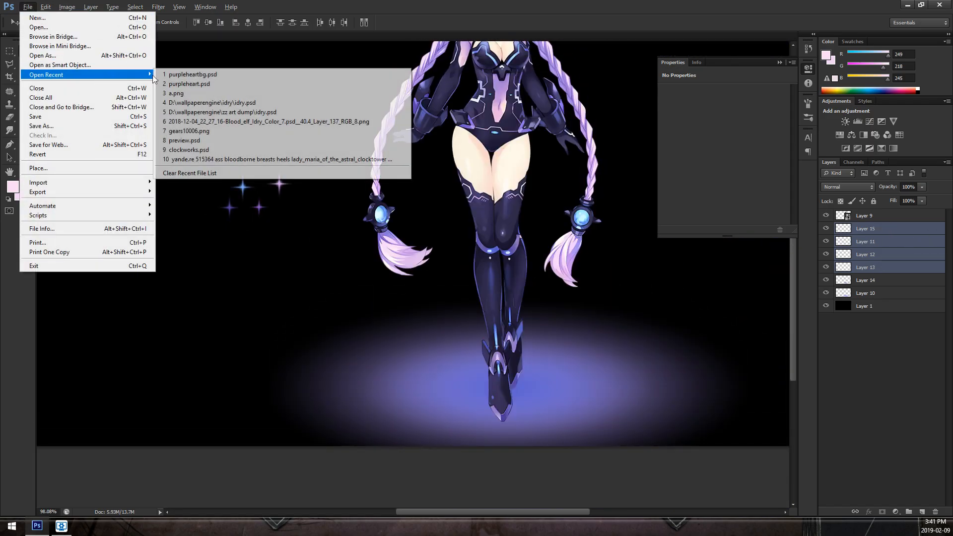
pyautogui.click(249, 84)
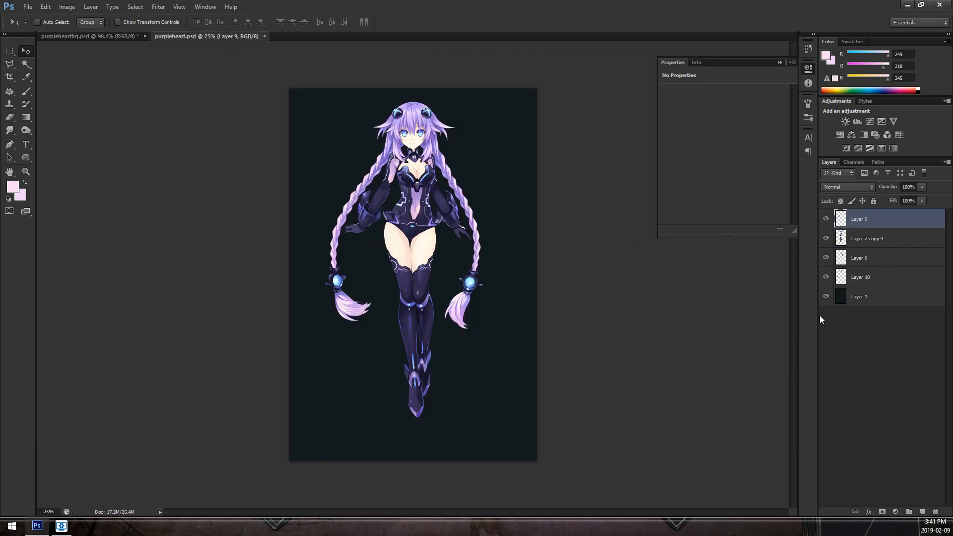
pyautogui.click(826, 297)
# Save the transparent character artwork as a PNG named purpleheartfull.png in the purple heart folder.
pyautogui.click(28, 7)
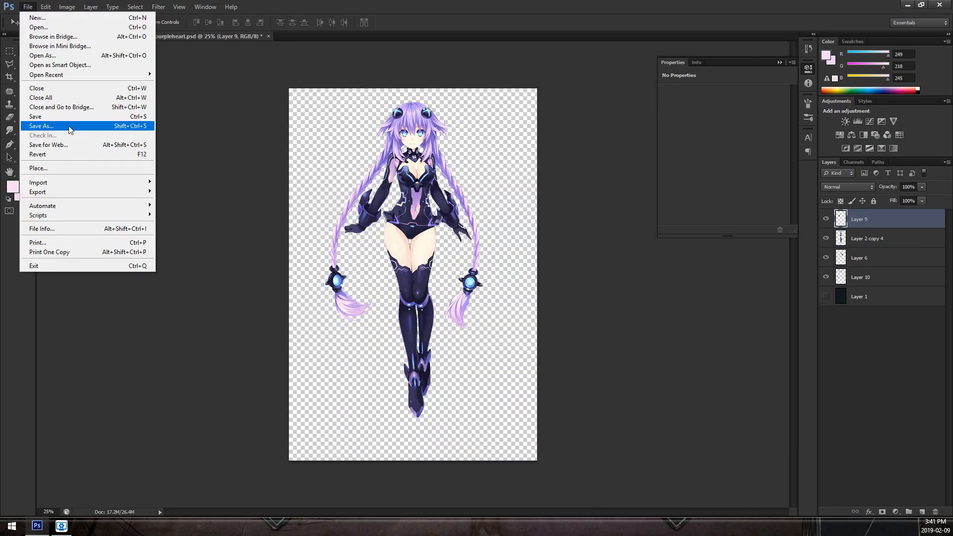
pyautogui.click(70, 126)
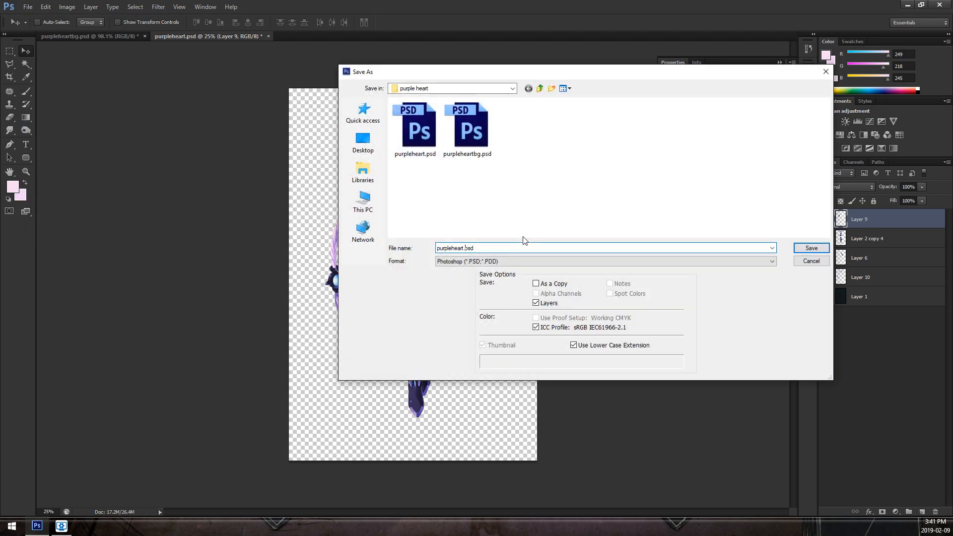
pyautogui.click(482, 262)
pyautogui.click(480, 382)
pyautogui.click(811, 248)
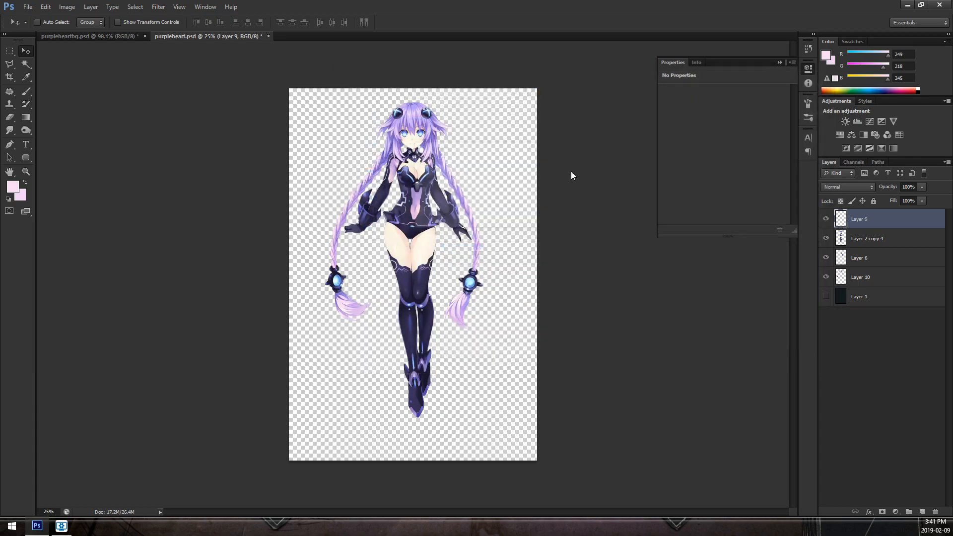
pyautogui.click(509, 163)
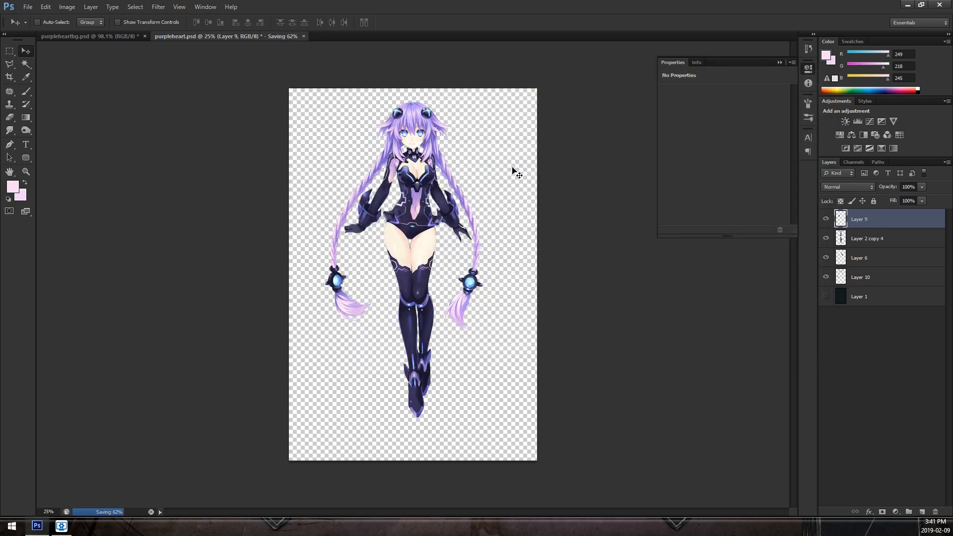
# Switch to Wallpaper Editor and import purpleheartfull.png with the wallpaper size and center adjustment turned off.
pyautogui.click(61, 525)
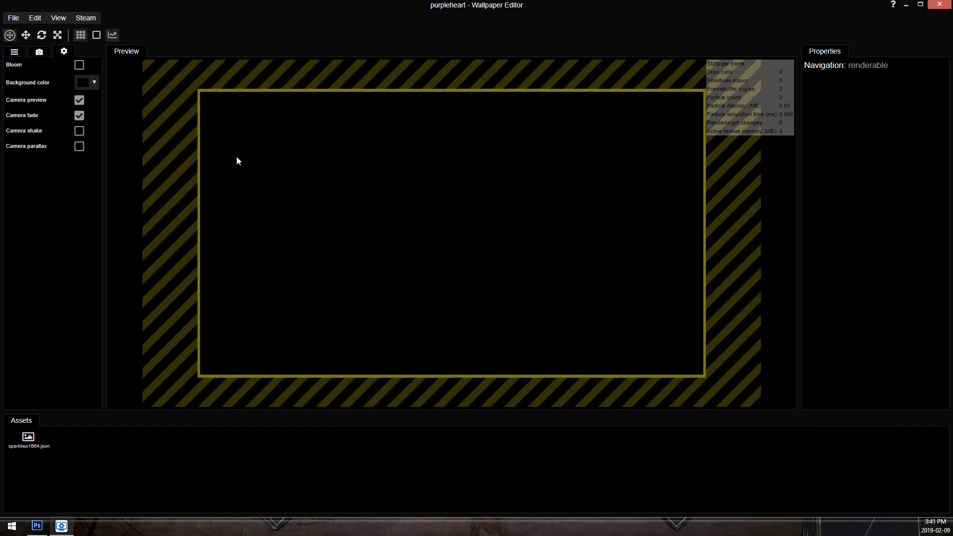
pyautogui.click(32, 18)
pyautogui.click(55, 61)
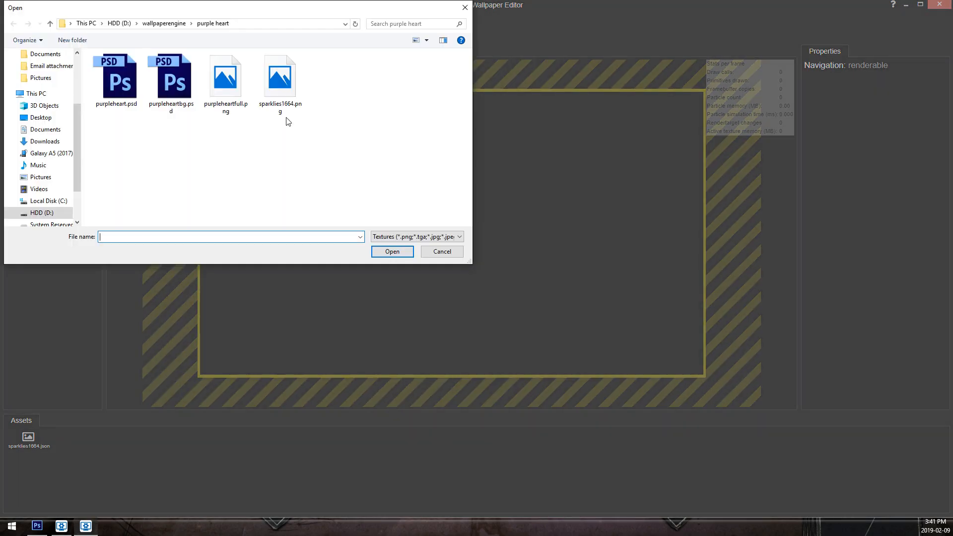
pyautogui.doubleClick(226, 76)
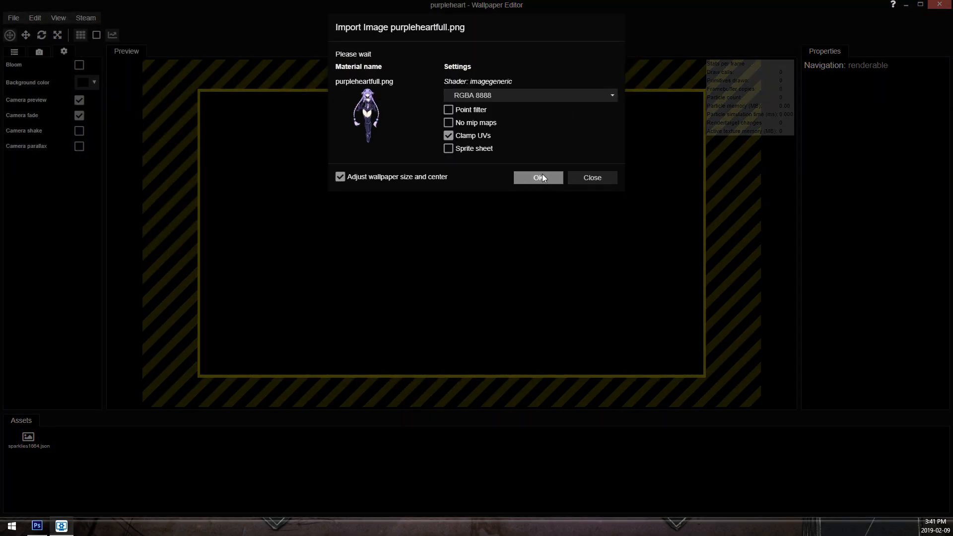
pyautogui.click(361, 178)
pyautogui.click(534, 175)
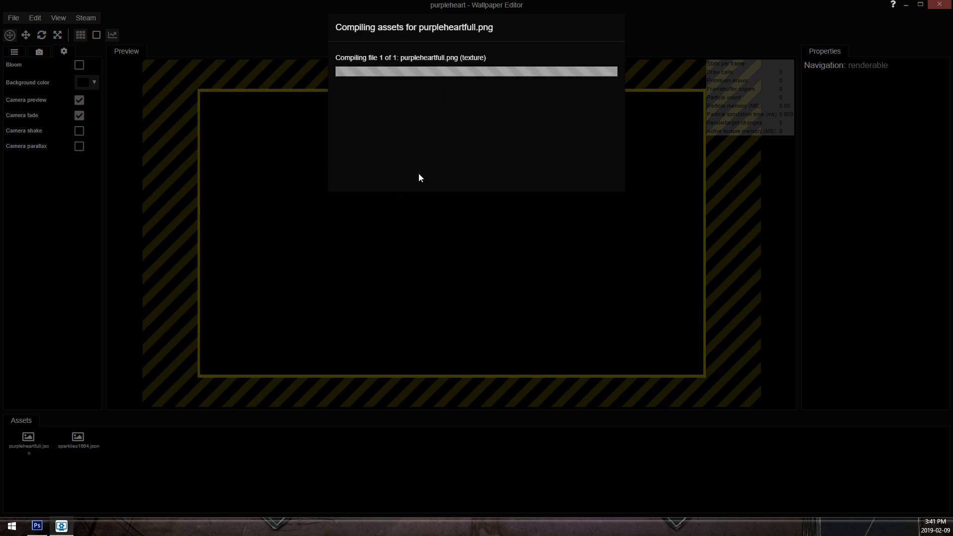
# Scale the character image to about 0.361 and move it into the right half of the scene, origin about X 1375.5, Y 525.6.
pyautogui.scroll(-3, 444, 244)
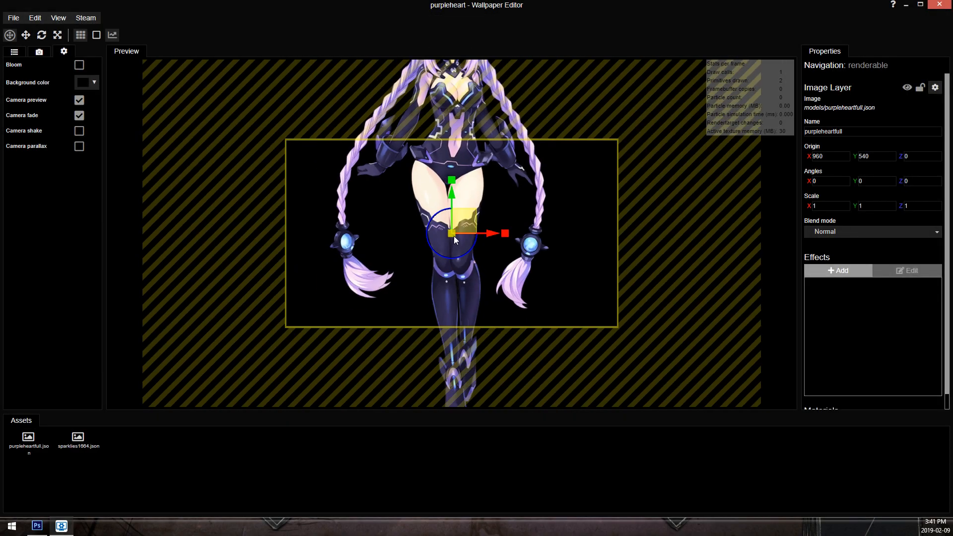
pyautogui.scroll(-3, 444, 244)
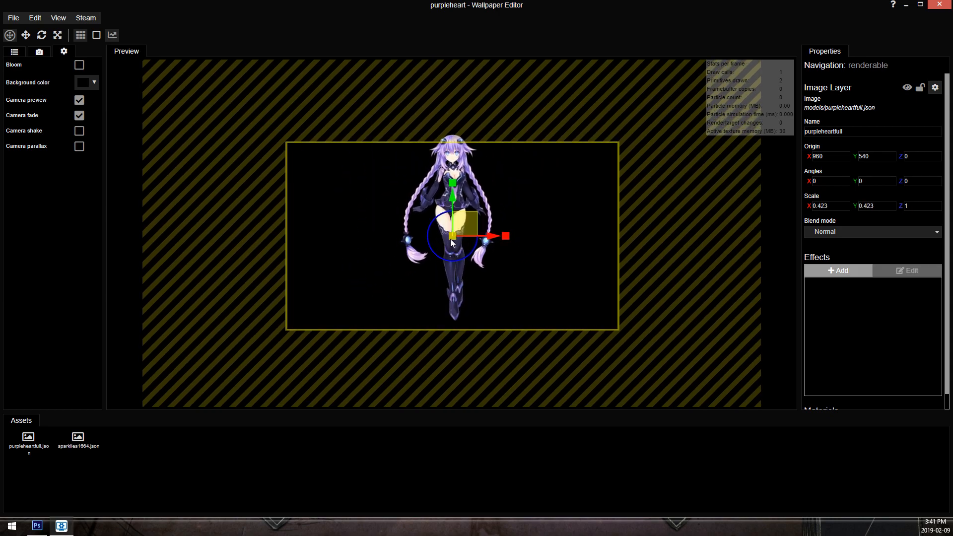
pyautogui.moveTo(448, 241); pyautogui.dragTo(520, 243)
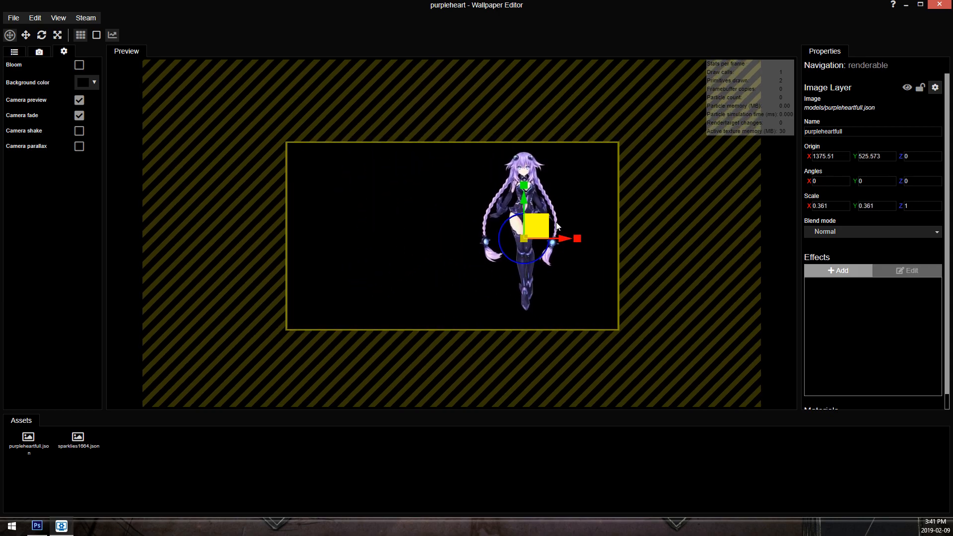
pyautogui.scroll(3, 614, 240)
pyautogui.moveTo(614, 239); pyautogui.dragTo(471, 234)
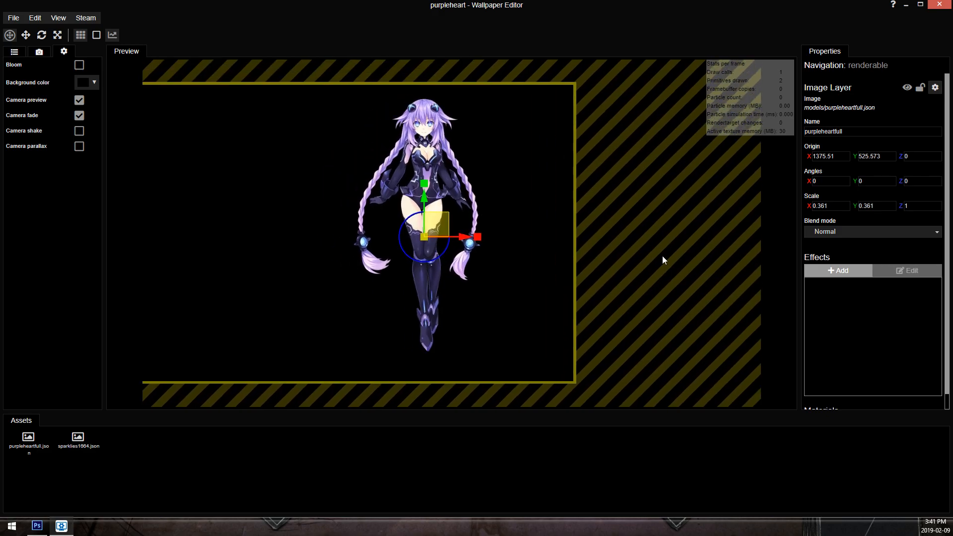
# Add the Ember particle preset to the scene and move it low, to the left of the character's legs.
pyautogui.click(17, 52)
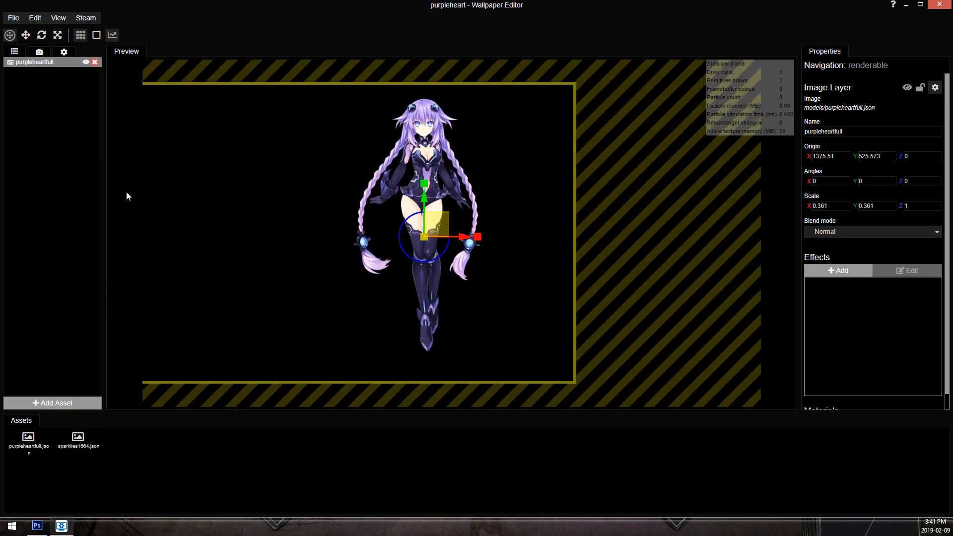
pyautogui.click(55, 404)
pyautogui.click(392, 86)
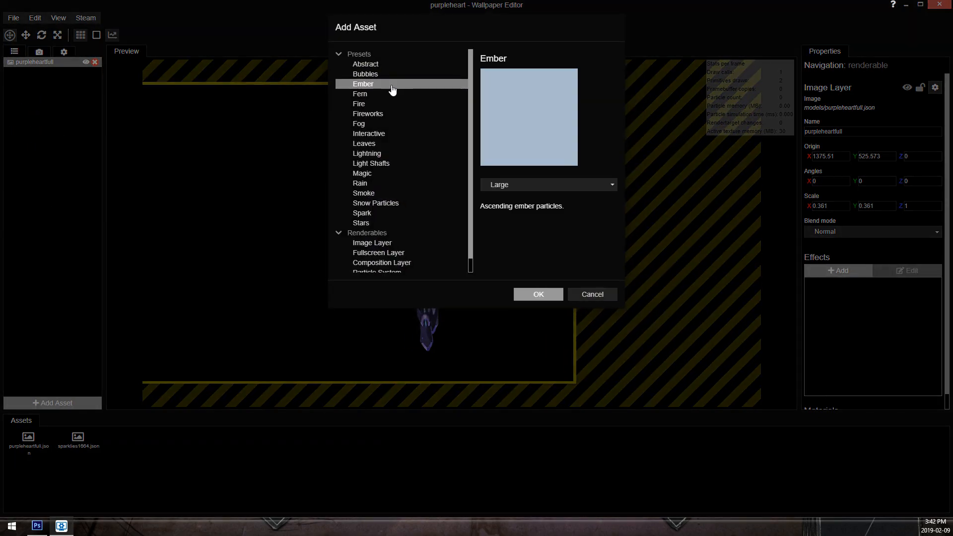
pyautogui.click(549, 294)
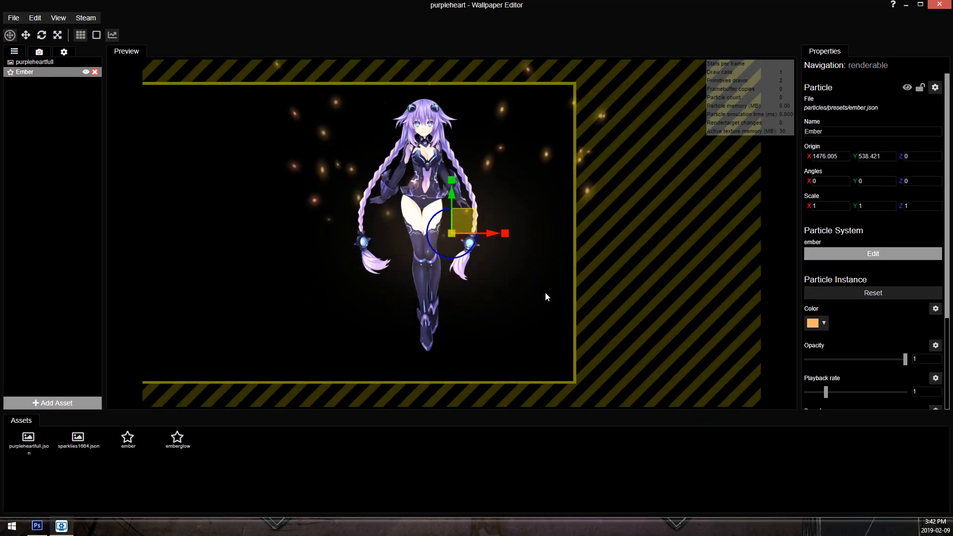
pyautogui.moveTo(436, 276); pyautogui.dragTo(446, 281)
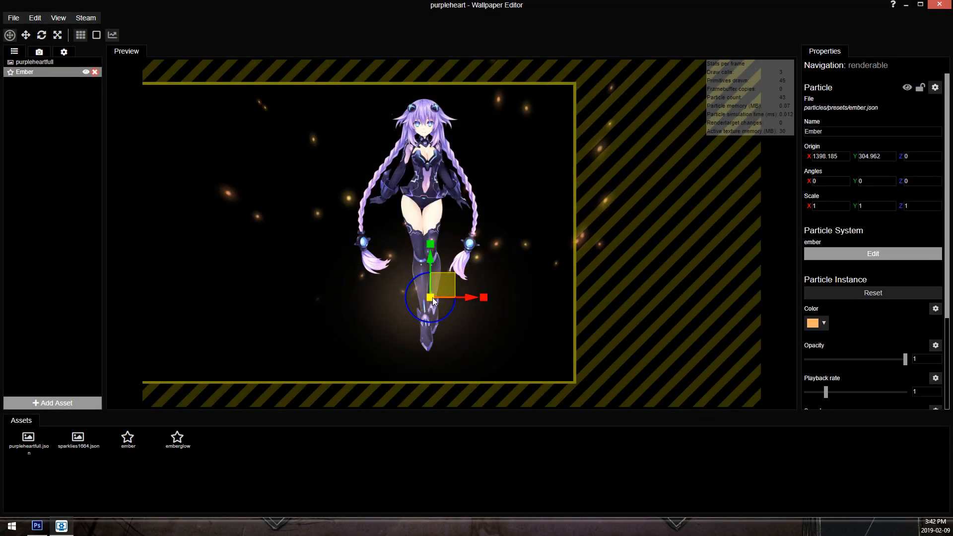
pyautogui.moveTo(435, 290); pyautogui.dragTo(295, 306)
# Open the ember particle system for editing and duplicate it under the name sparklie.
pyautogui.click(844, 254)
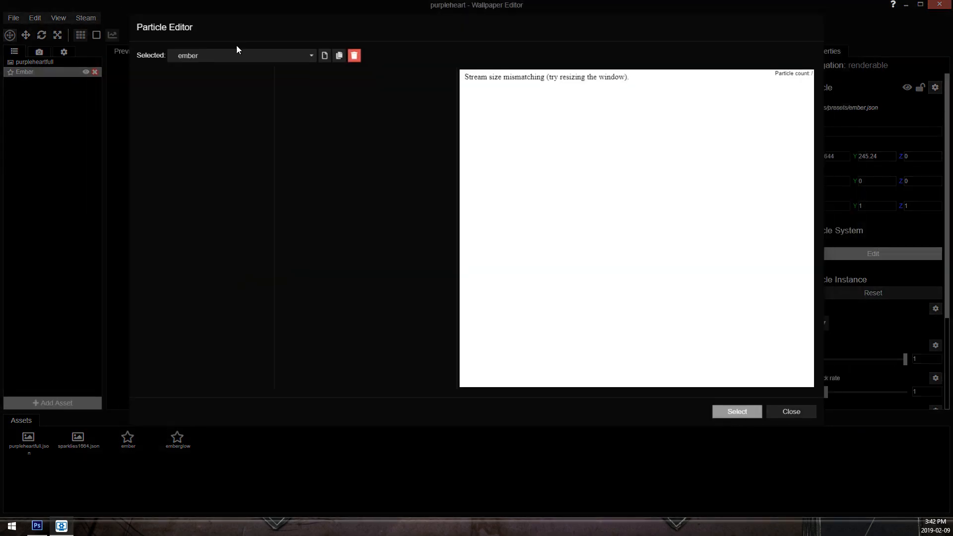
pyautogui.click(343, 56)
pyautogui.hotkey('ctrl', 'a')
pyautogui.write('sparklie')
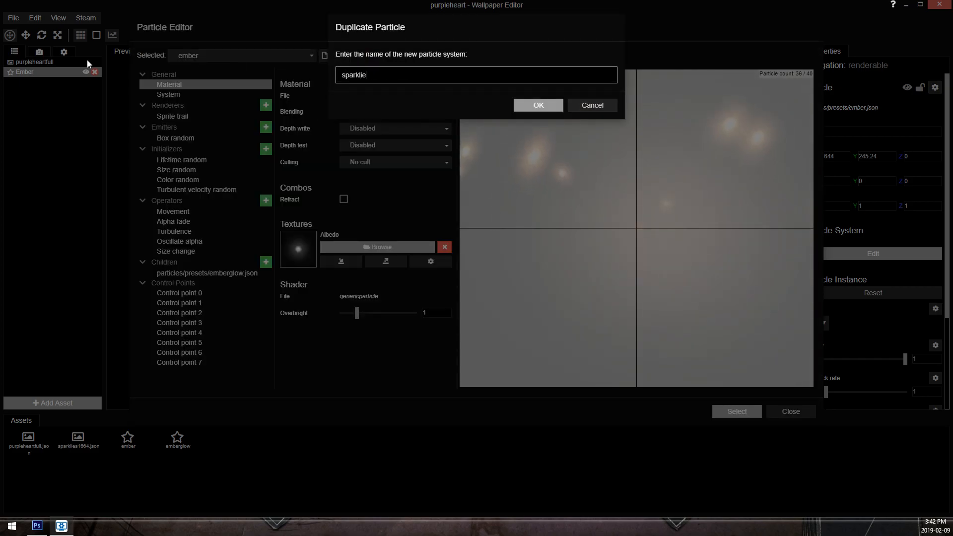
pyautogui.click(541, 106)
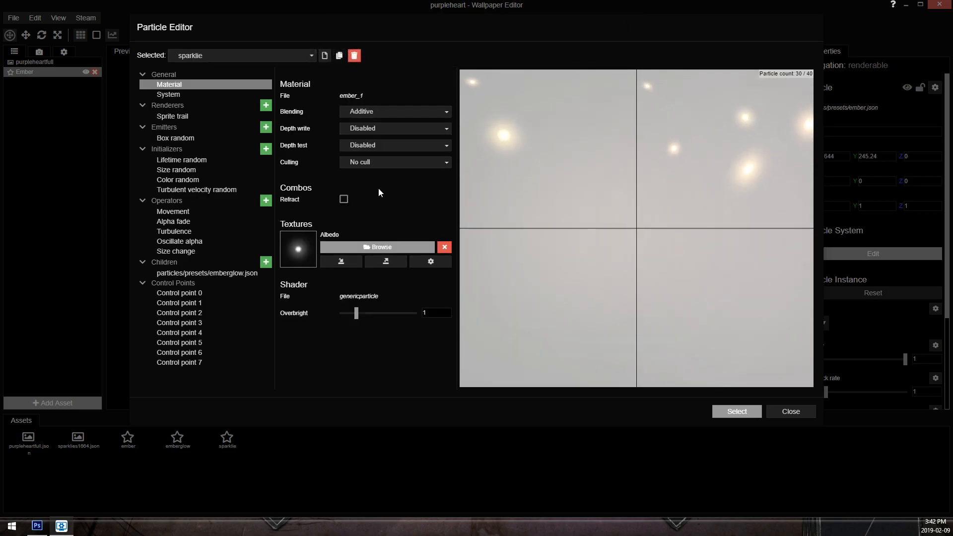
# Import sparklies1664.png as the sparklie albedo texture, set as a sprite sheet with width 166, height 166 and 3 frames.
pyautogui.click(343, 260)
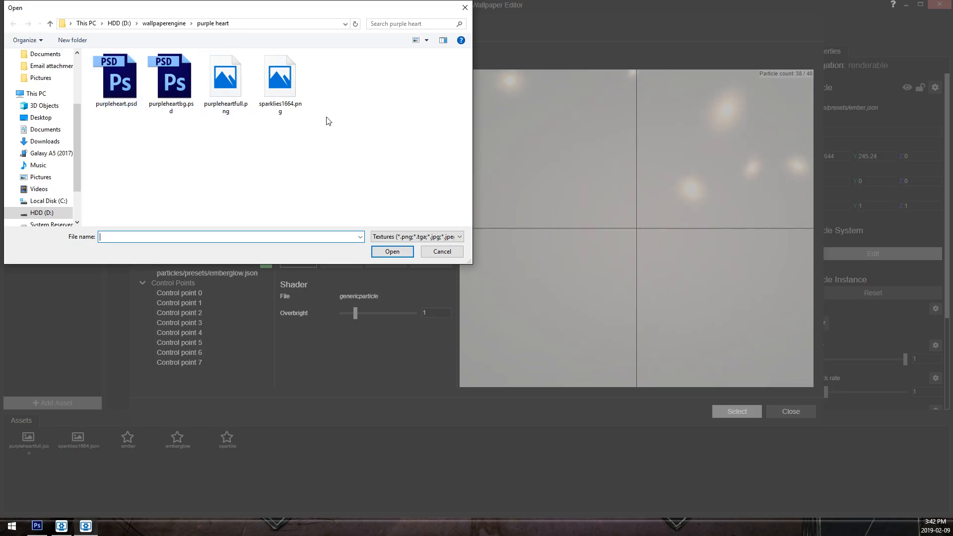
pyautogui.doubleClick(291, 94)
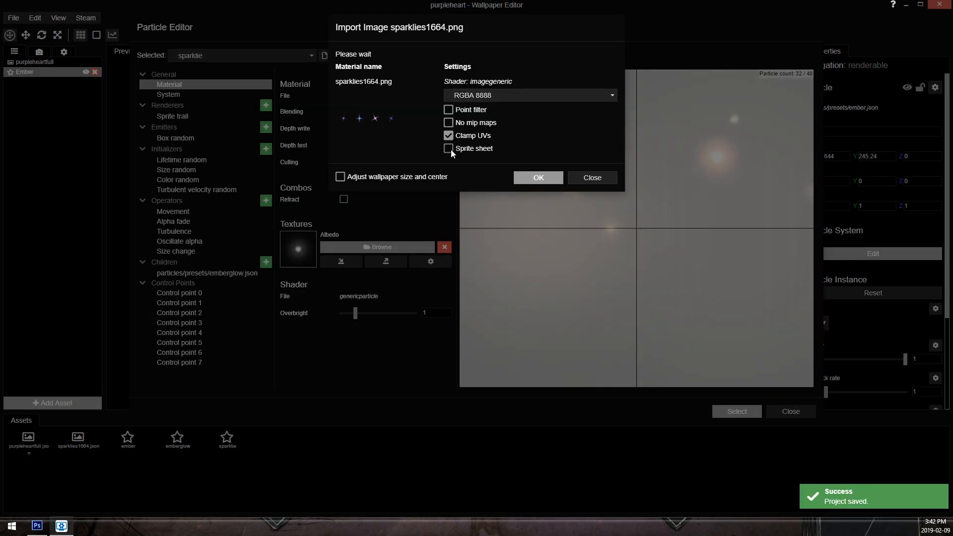
pyautogui.click(450, 150)
pyautogui.doubleClick(482, 170)
pyautogui.write('166')
pyautogui.press('Tab')
pyautogui.write('166')
pyautogui.press('Tab')
pyautogui.write('3')
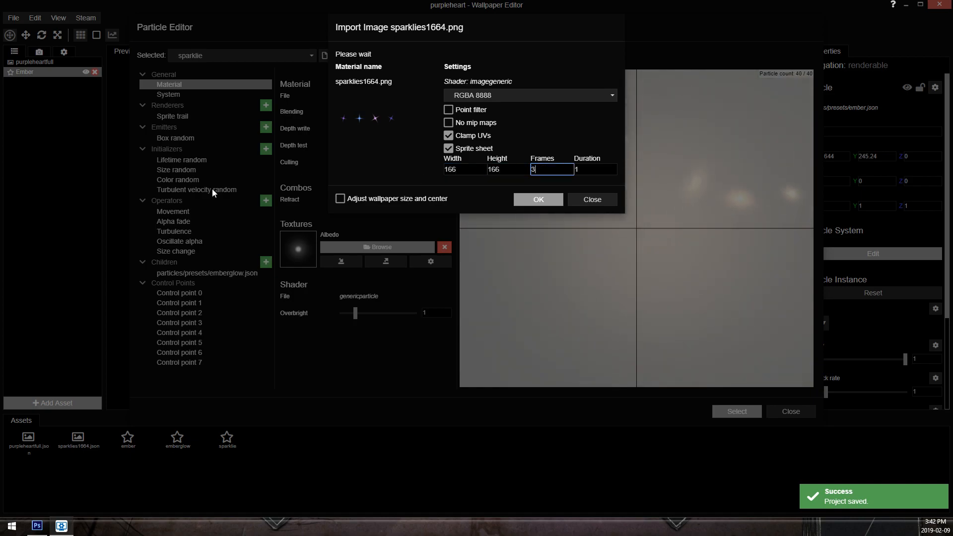
pyautogui.click(538, 199)
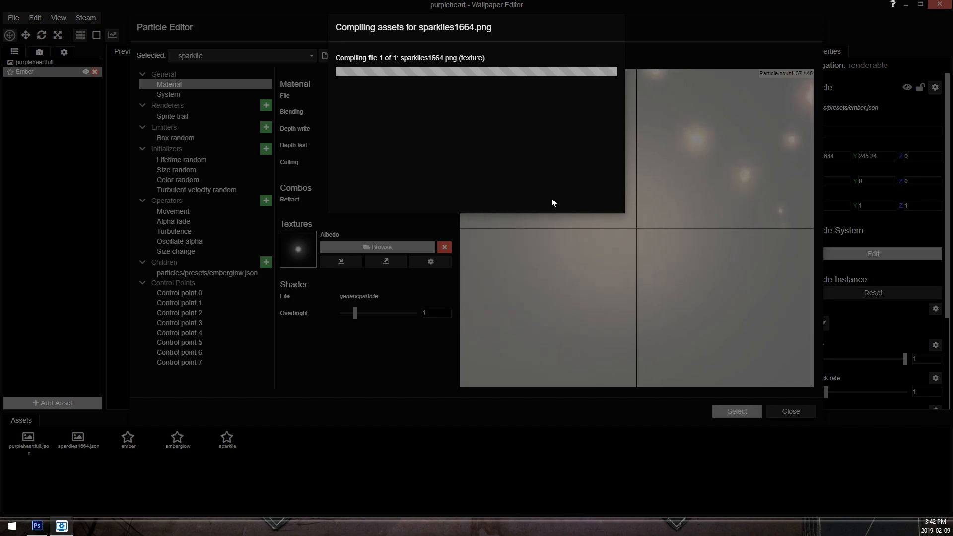
# Replace the sparklie system's Sprite trail renderer with a Sprite renderer.
pyautogui.scroll(-3, 595, 178)
pyautogui.moveTo(746, 113); pyautogui.dragTo(673, 151)
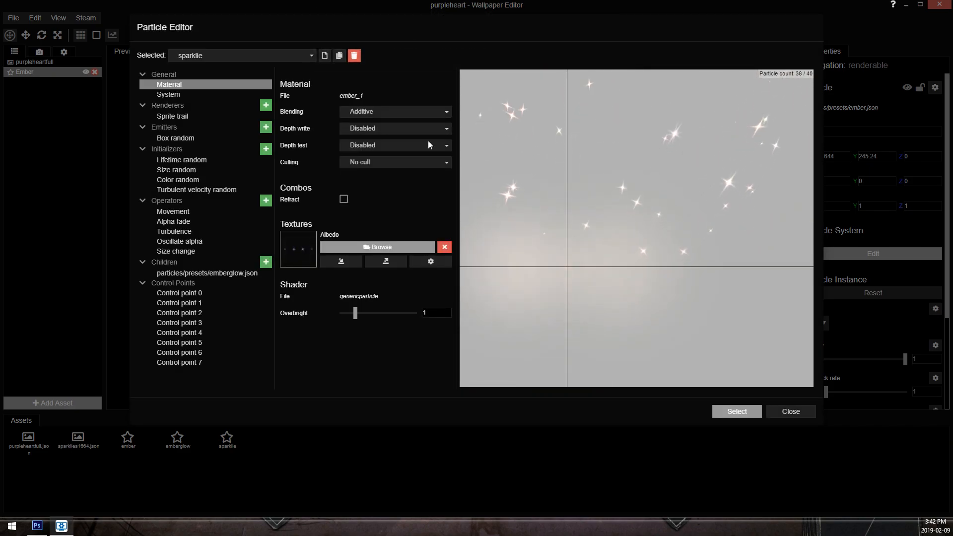
pyautogui.click(267, 116)
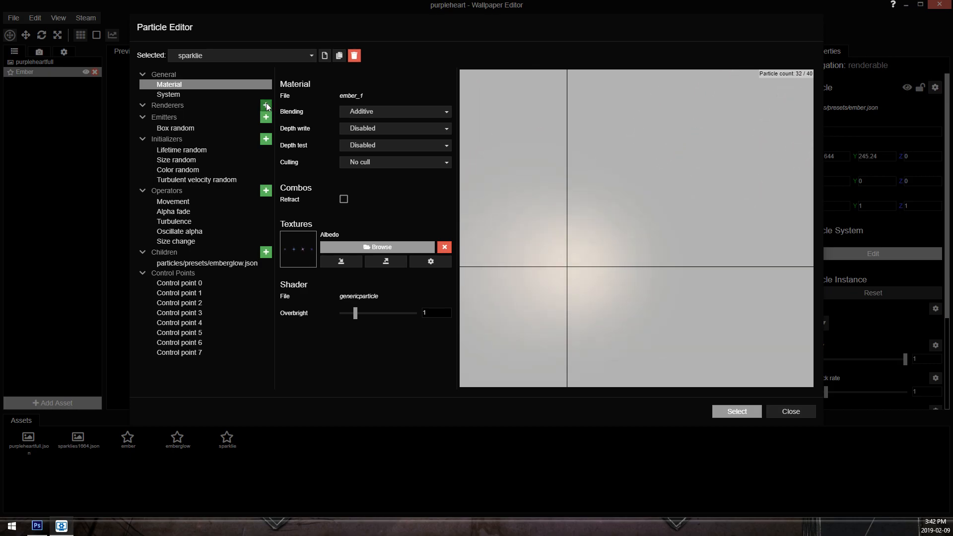
pyautogui.click(266, 105)
pyautogui.click(593, 141)
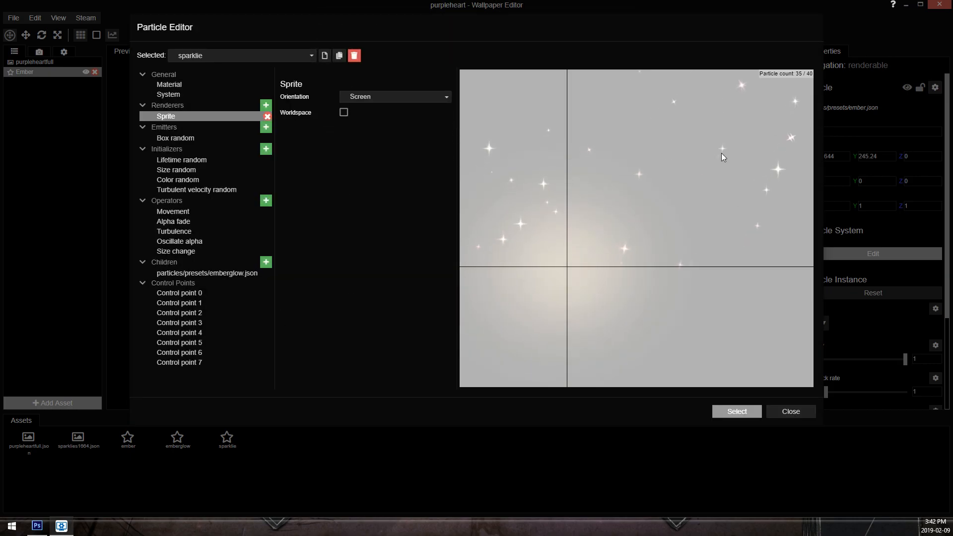
pyautogui.moveTo(722, 153); pyautogui.dragTo(705, 219)
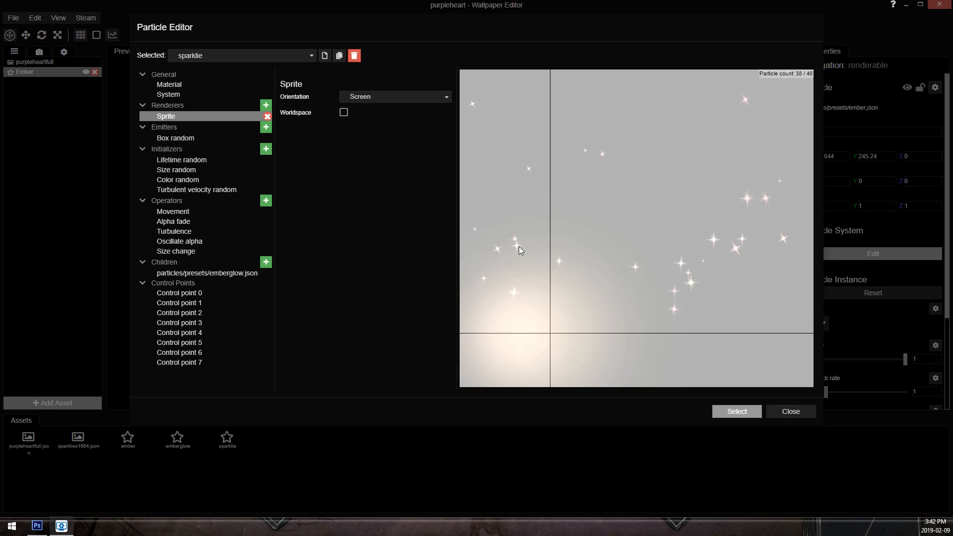
# Remove the Color random initializer and the emberglow child from the sparklie system.
pyautogui.scroll(-3, 617, 240)
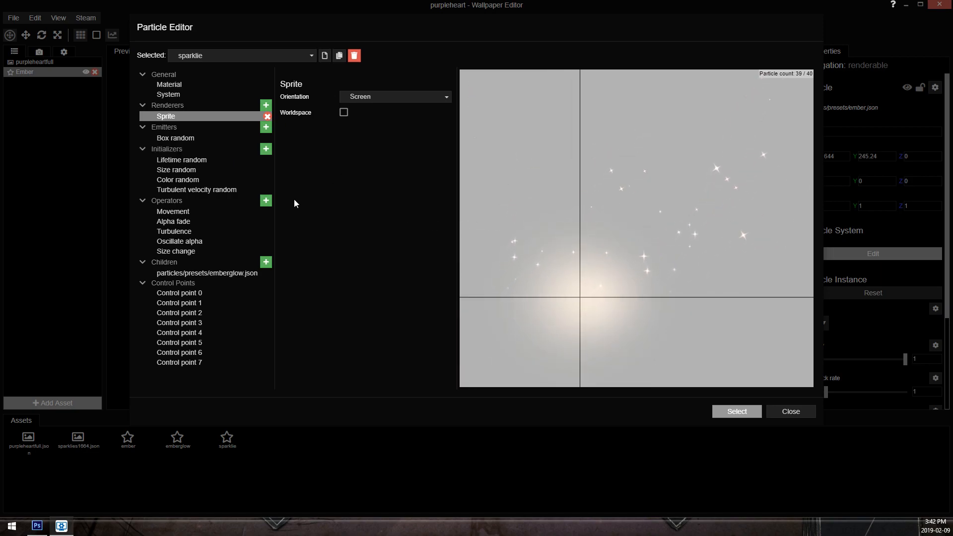
pyautogui.click(268, 179)
pyautogui.scroll(3, 590, 230)
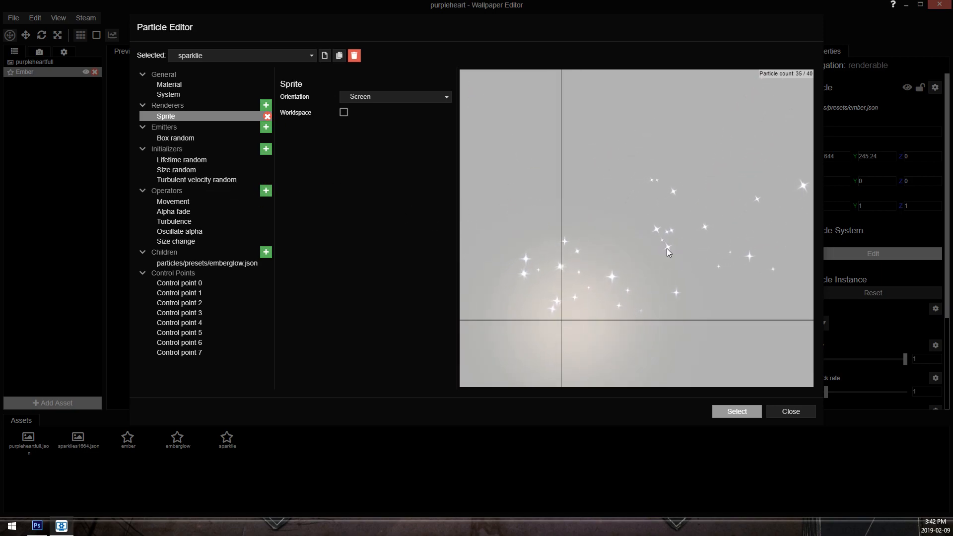
pyautogui.click(267, 263)
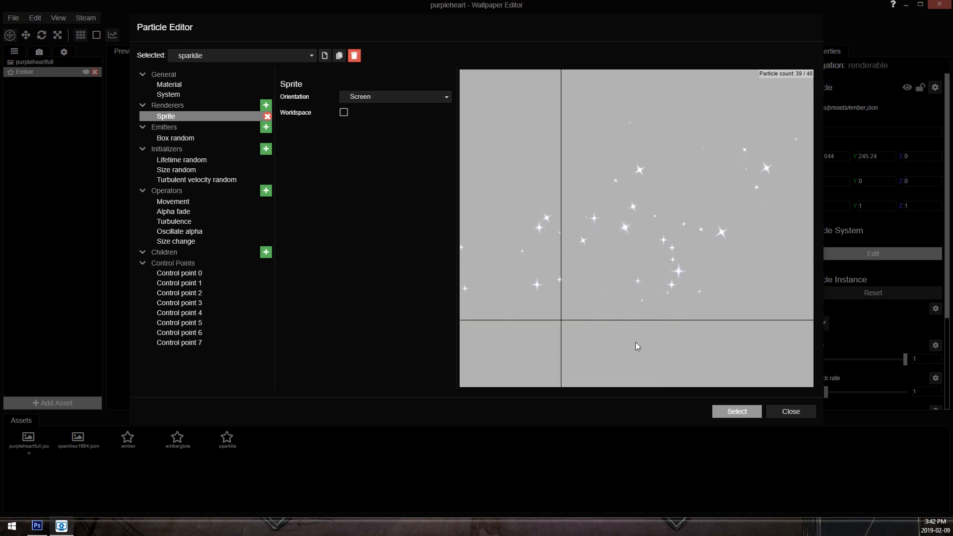
pyautogui.moveTo(603, 141); pyautogui.dragTo(605, 142)
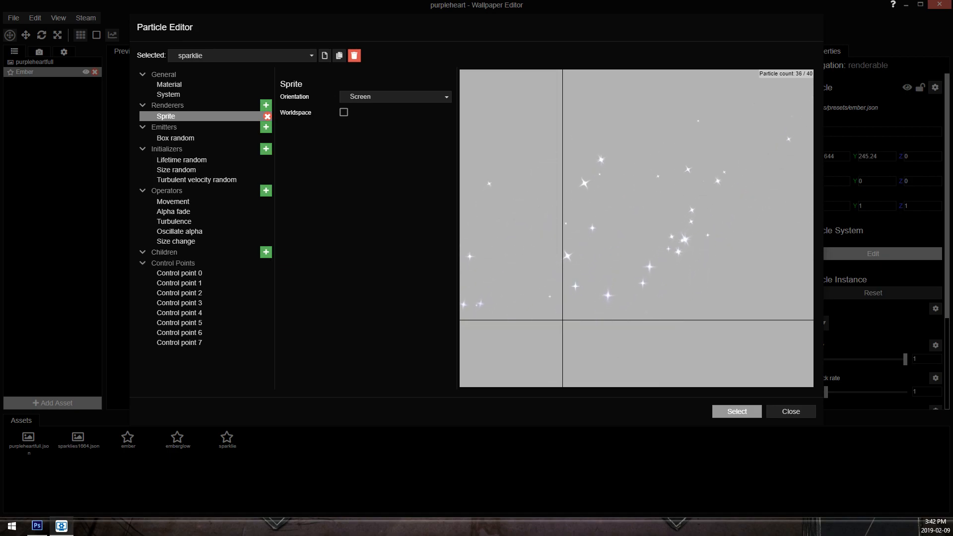
# Set the sparklie system's sprite sheet animation mode to Random frame.
pyautogui.click(190, 96)
pyautogui.click(377, 177)
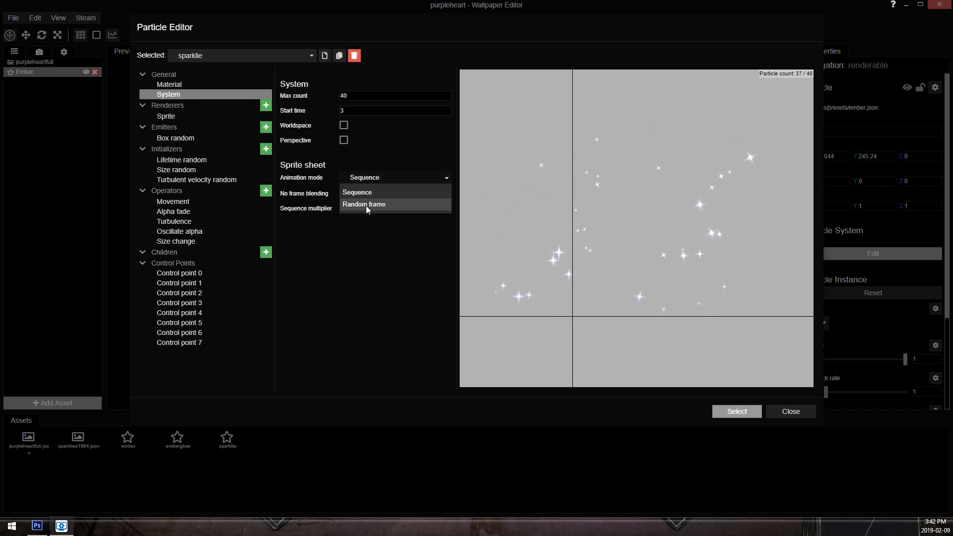
pyautogui.click(367, 206)
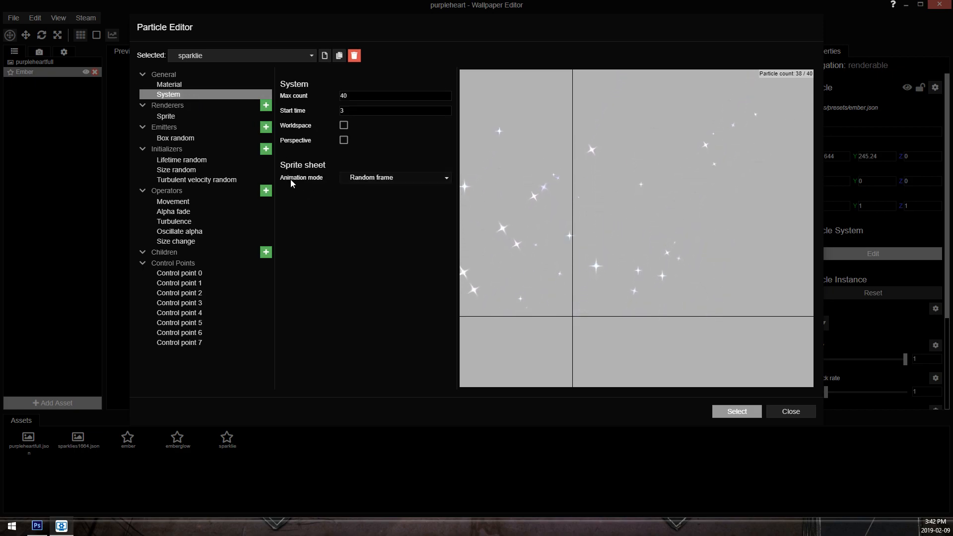
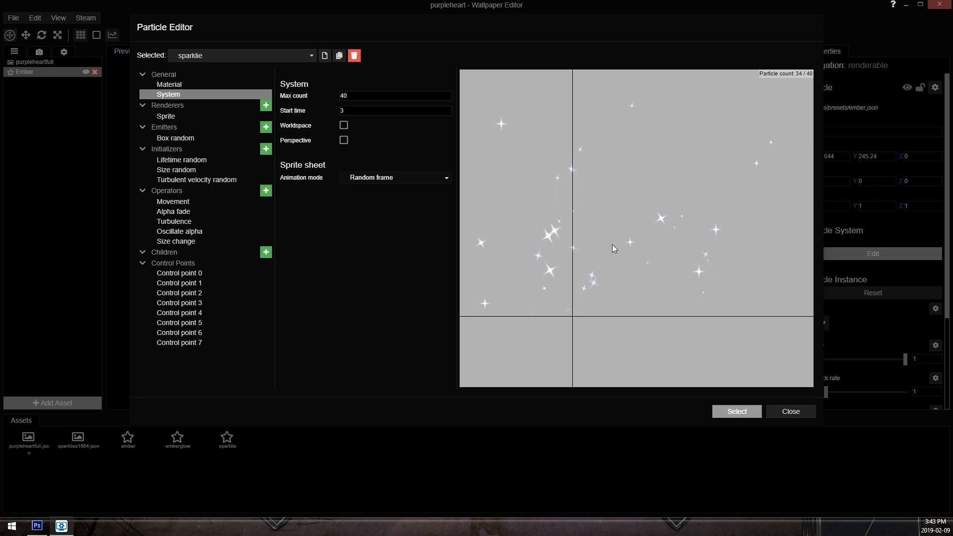
# Apply the sparklie system to the Ember particle and place it over the character, rotated about -114° and scaled to 0.666.
pyautogui.click(736, 411)
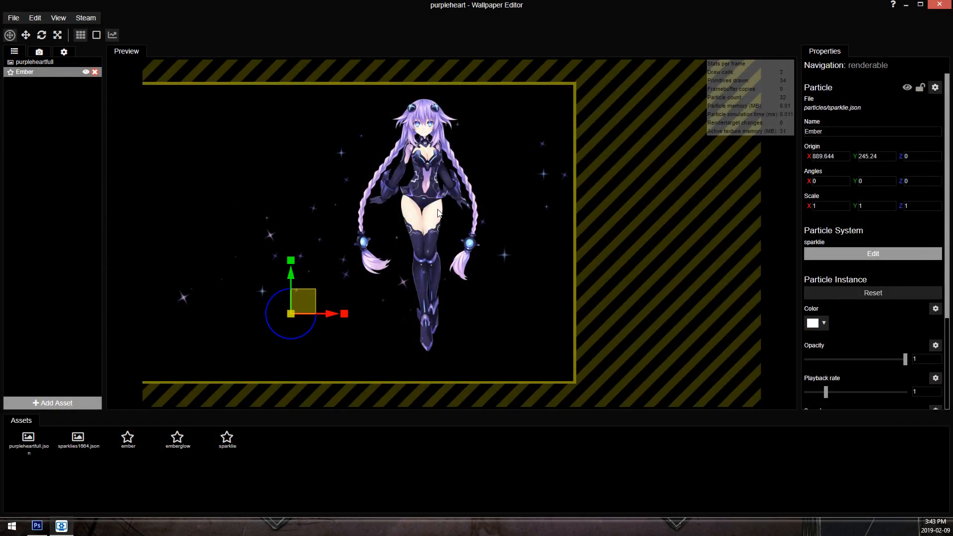
pyautogui.scroll(1, 438, 212)
pyautogui.moveTo(283, 338); pyautogui.dragTo(231, 374)
pyautogui.moveTo(276, 338); pyautogui.dragTo(421, 234)
pyautogui.scroll(-2, 570, 223)
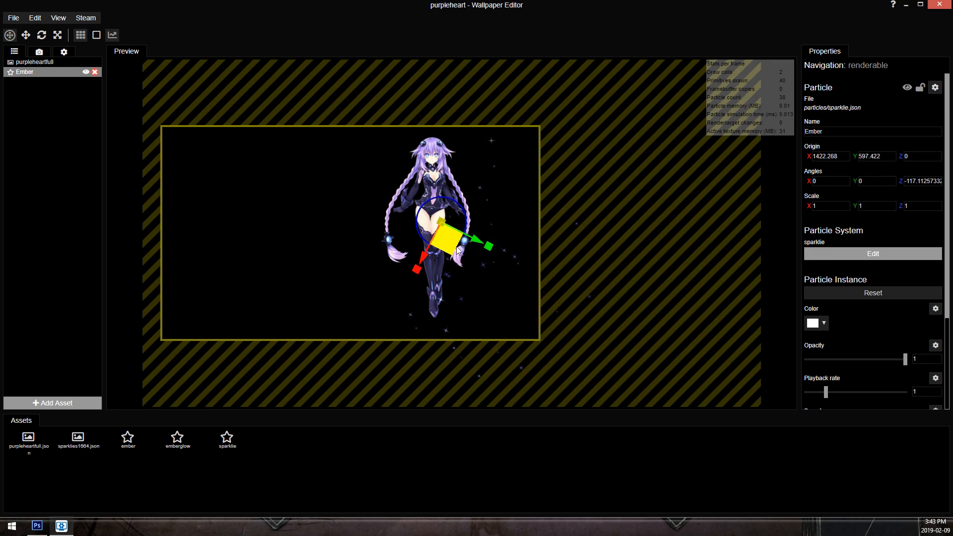
pyautogui.scroll(2, 453, 248)
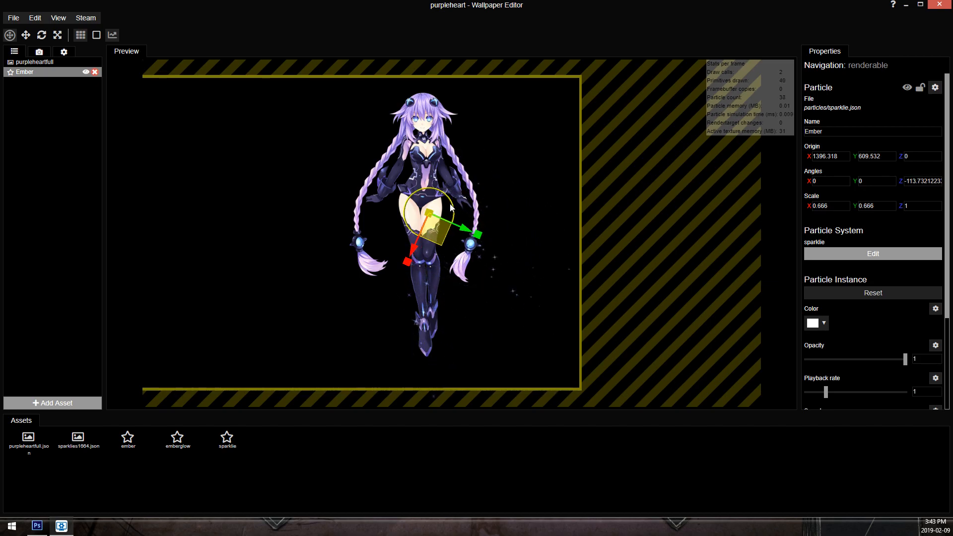
pyautogui.scroll(2, 556, 250)
# Set the Ember particle's count to 0.5 and move it up to the character's waist, origin about X 1377, Y 750.
pyautogui.scroll(-3, 883, 325)
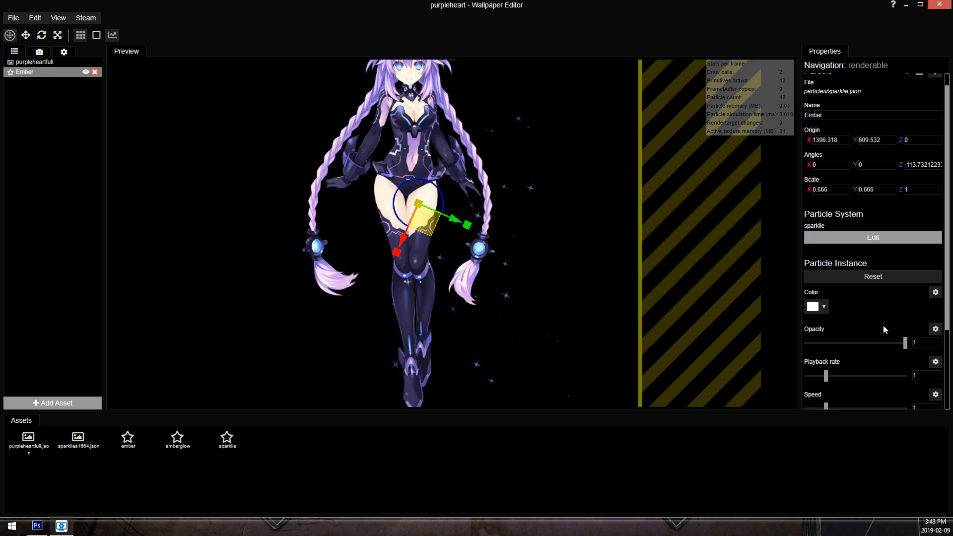
pyautogui.write('.5')
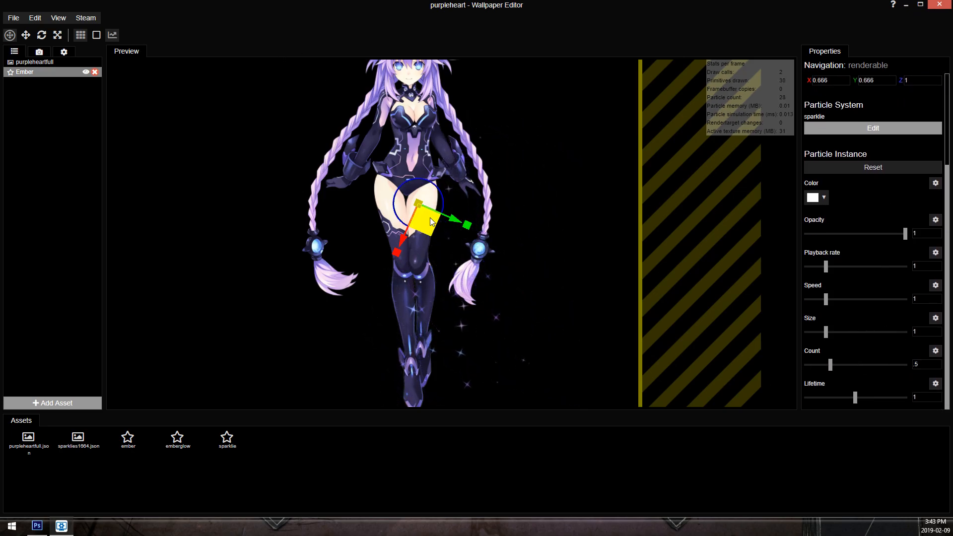
pyautogui.moveTo(431, 224); pyautogui.dragTo(427, 178)
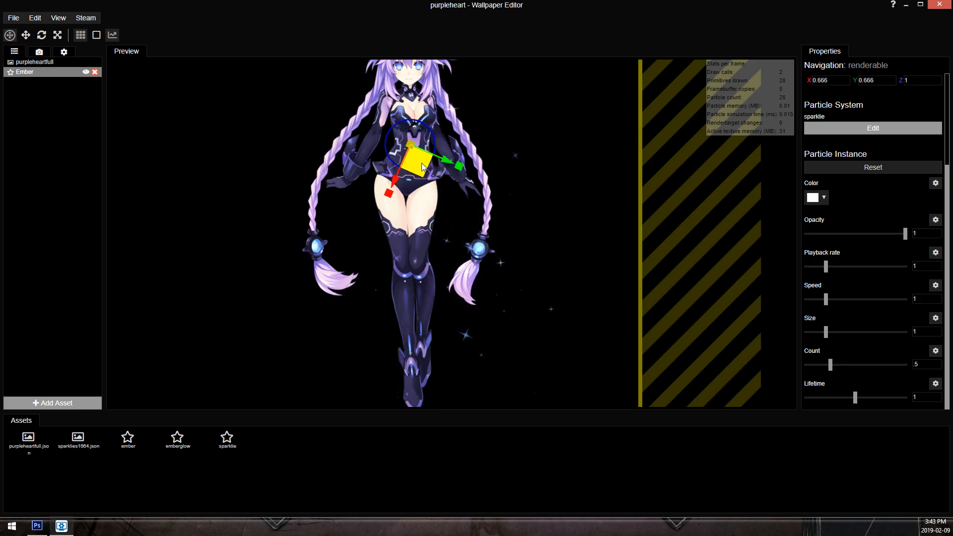
# Duplicate the Ember particle, mirror the copy with an X scale of -0.666, and rotate and move it toward the character's opposite hip.
pyautogui.rightClick(38, 74)
pyautogui.click(79, 185)
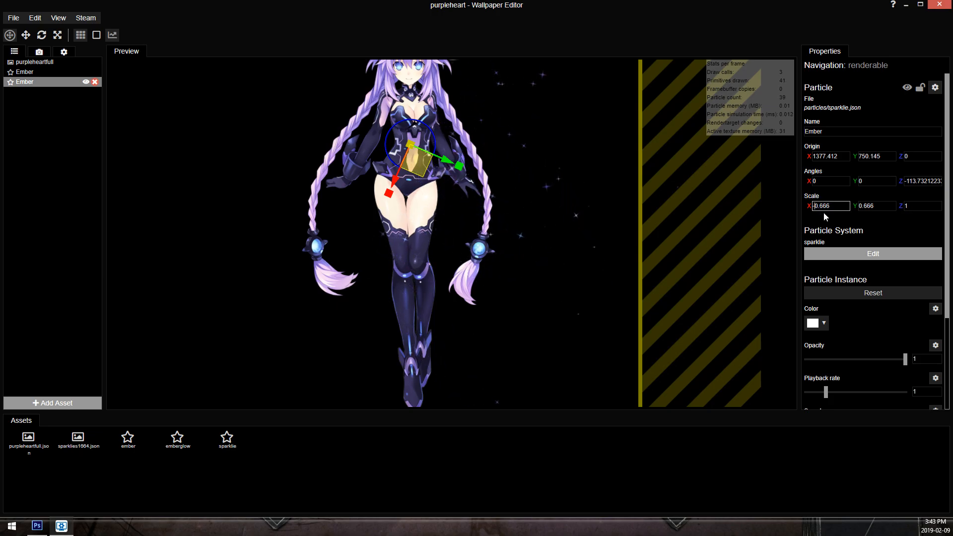
pyautogui.moveTo(432, 130); pyautogui.dragTo(418, 190)
pyautogui.moveTo(390, 133); pyautogui.dragTo(377, 153)
pyautogui.scroll(-3, 905, 359)
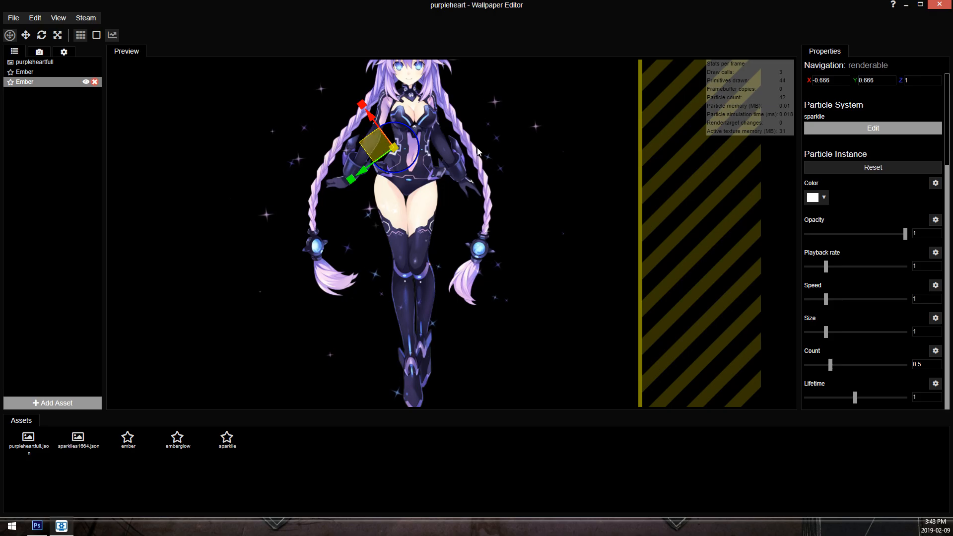
pyautogui.scroll(-3, 546, 160)
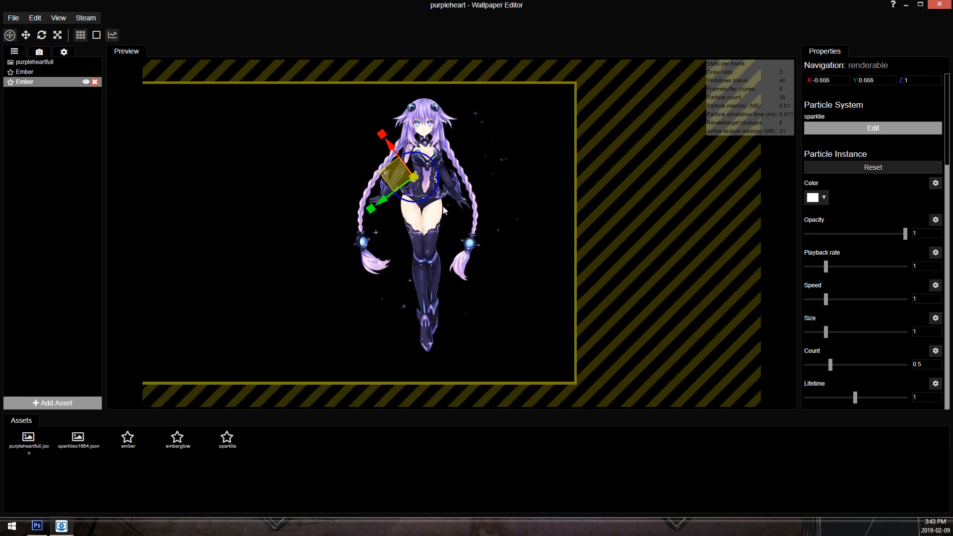
pyautogui.moveTo(402, 180); pyautogui.dragTo(402, 218)
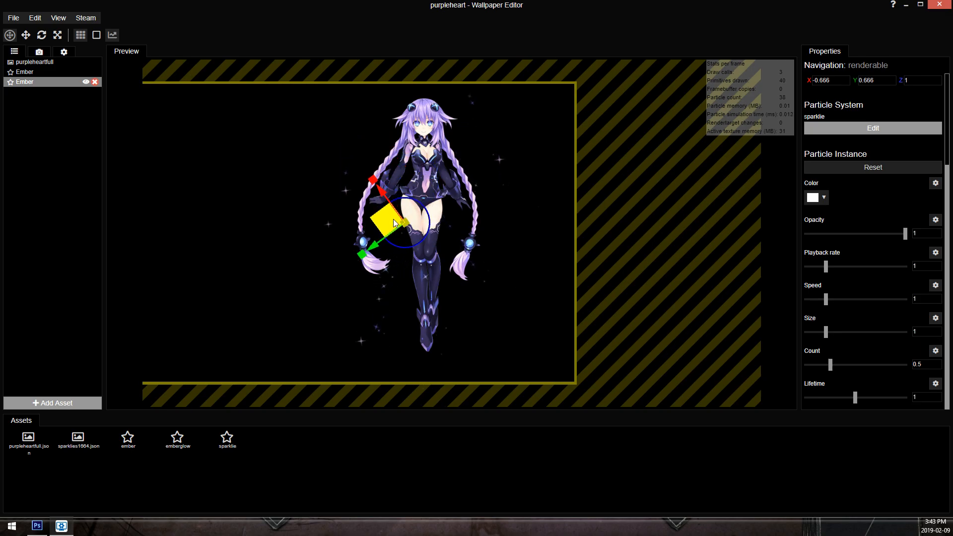
pyautogui.scroll(1, 432, 269)
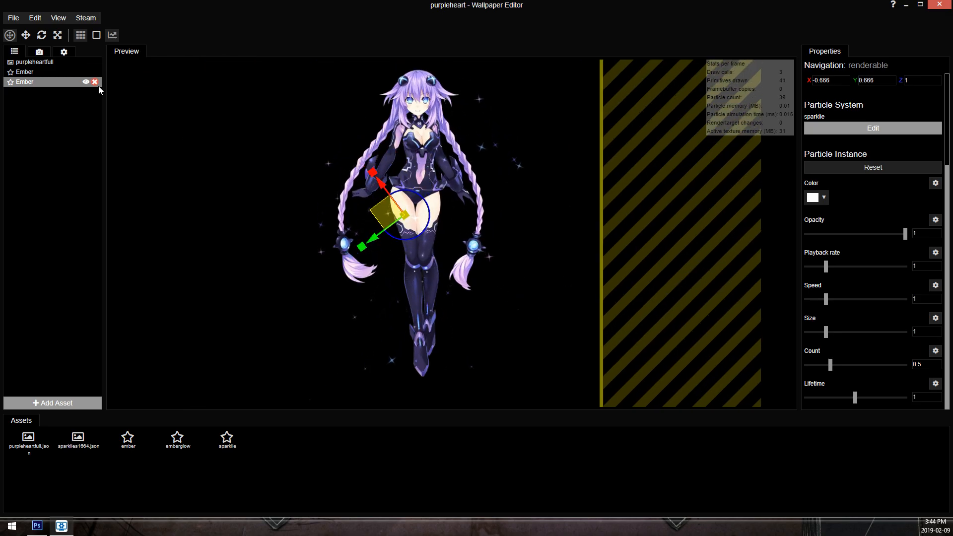
# Duplicate the mirrored Ember particle, put the copy above purpleheartfull in the layer order, and position it at the character's waist.
pyautogui.rightClick(50, 84)
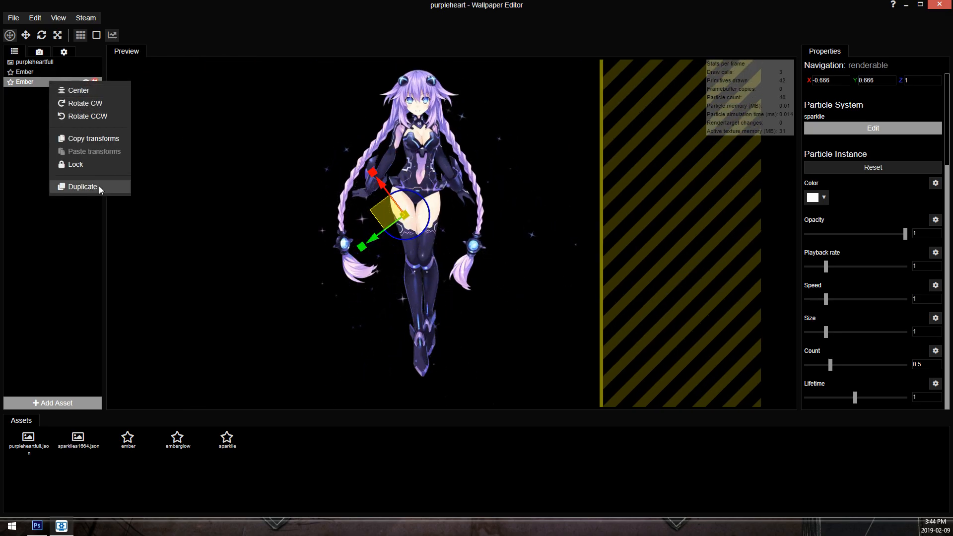
pyautogui.click(83, 186)
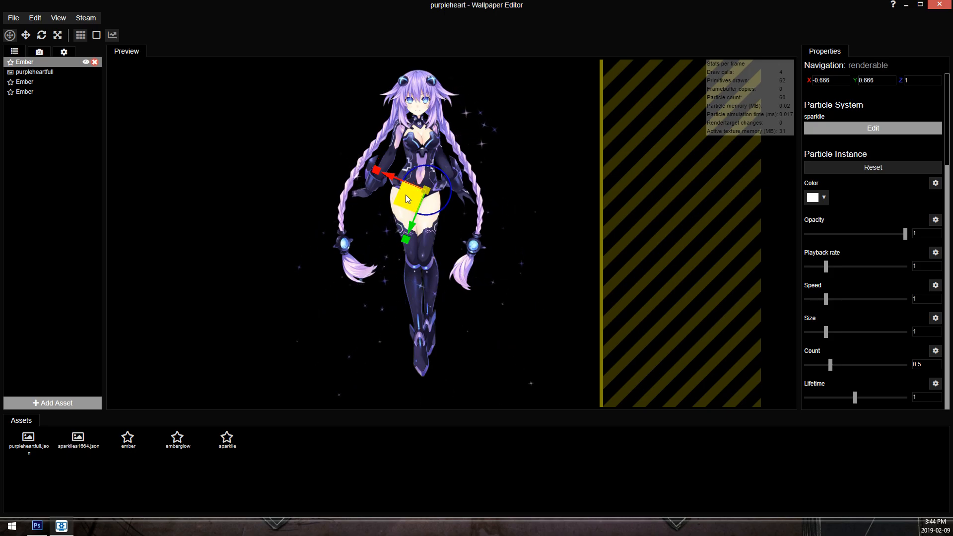
pyautogui.scroll(2, 402, 208)
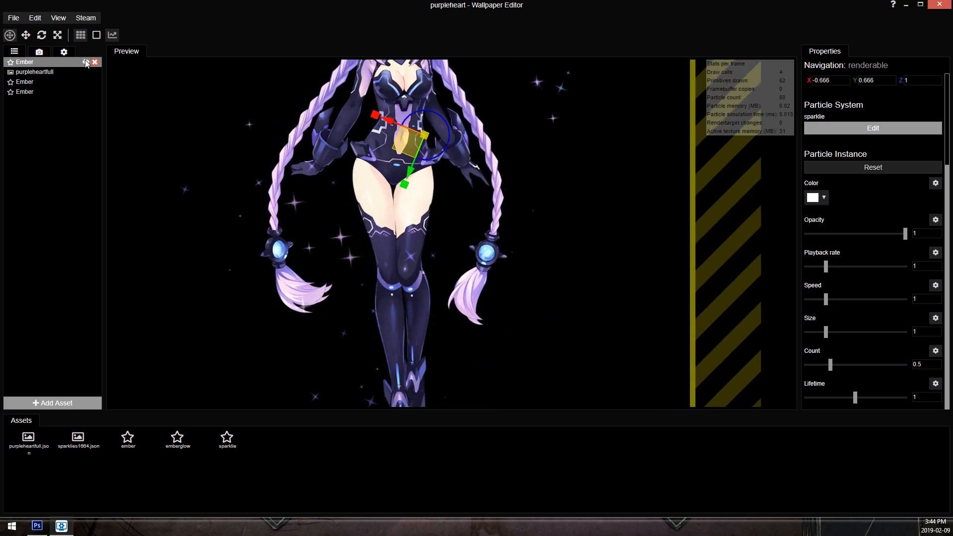
pyautogui.moveTo(416, 155); pyautogui.dragTo(421, 141)
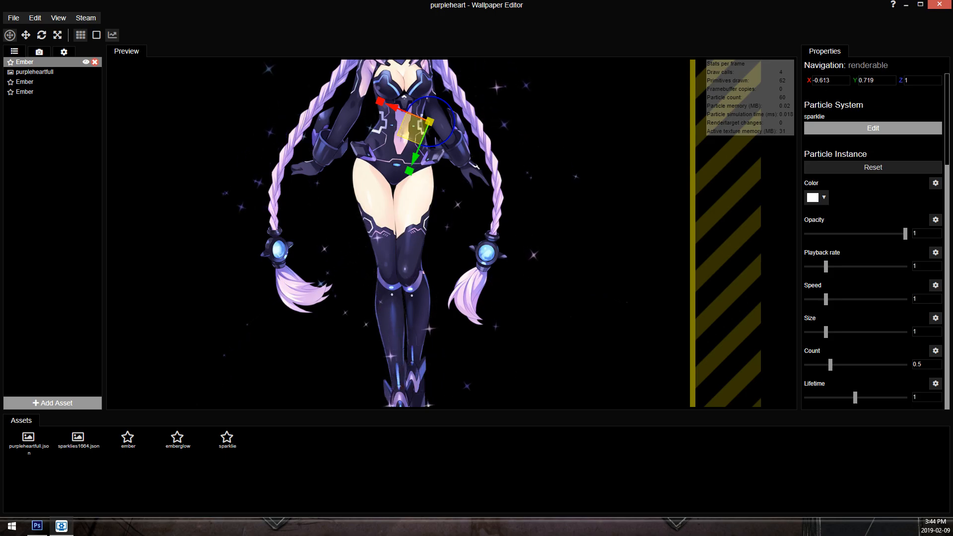
# Scale the new Ember copy to X -0.5 and Y 0.5 and shift it left across the character's waist.
pyautogui.click(828, 83)
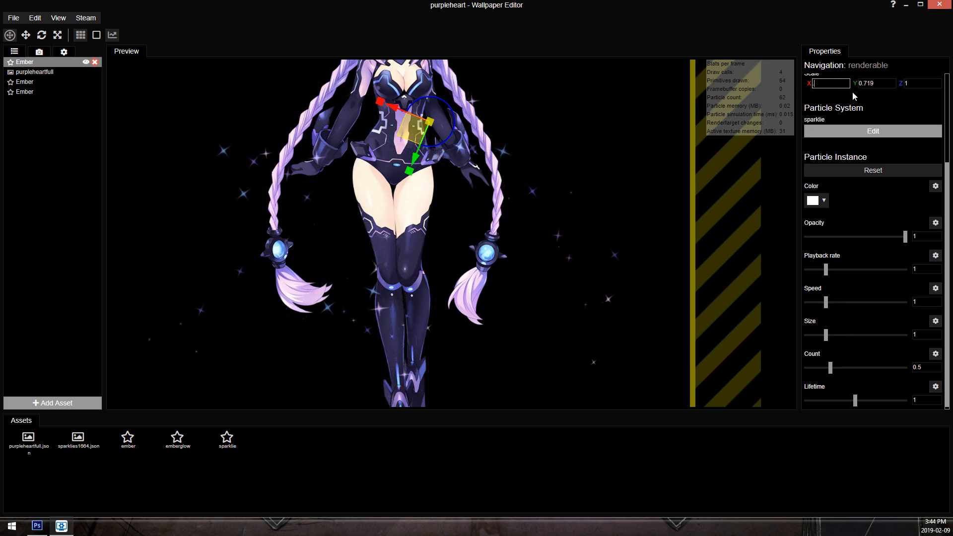
pyautogui.press('Tab')
pyautogui.press('BackSpace')
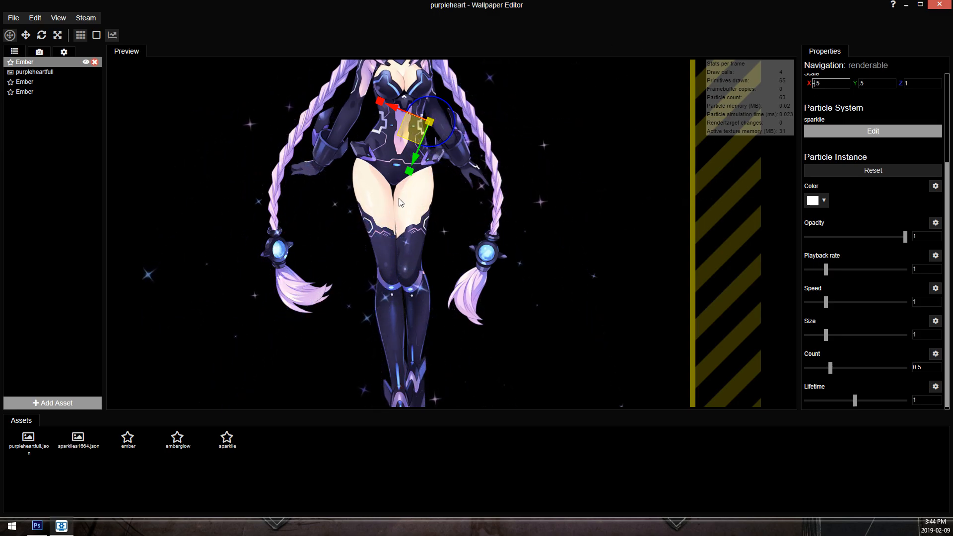
pyautogui.moveTo(448, 144); pyautogui.dragTo(469, 155)
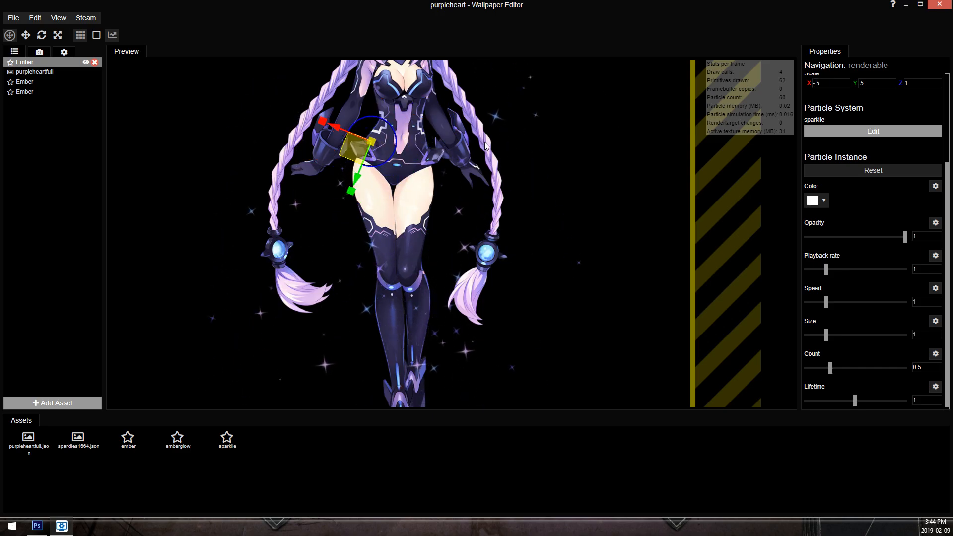
pyautogui.scroll(-1, 474, 170)
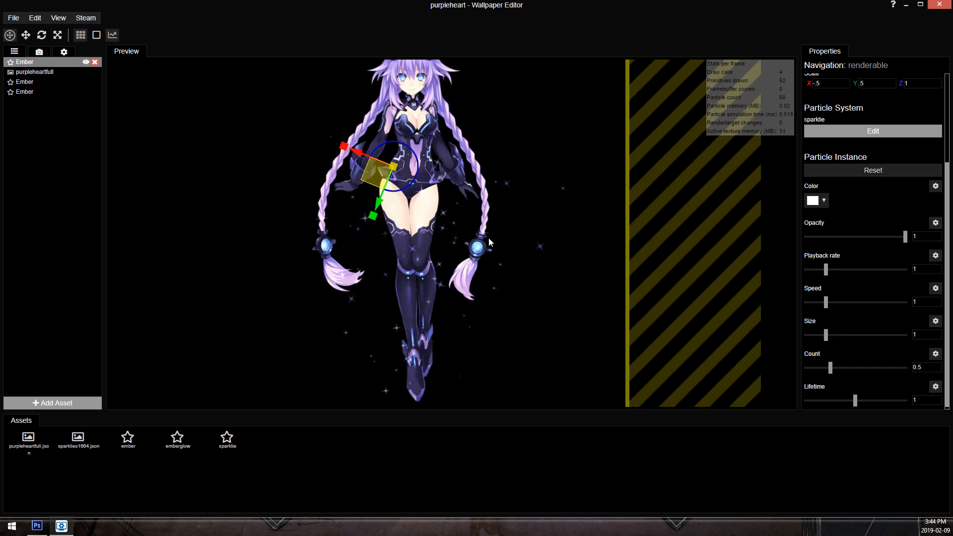
pyautogui.scroll(-1, 434, 228)
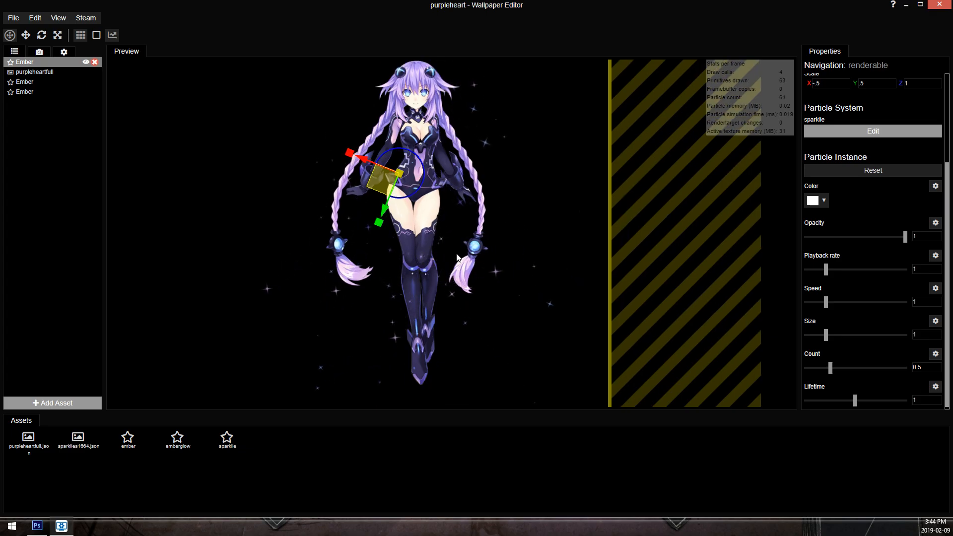
# Add the Magic preset Glyphs 1 to the scene and move it to the left of the character's lower legs.
pyautogui.click(50, 405)
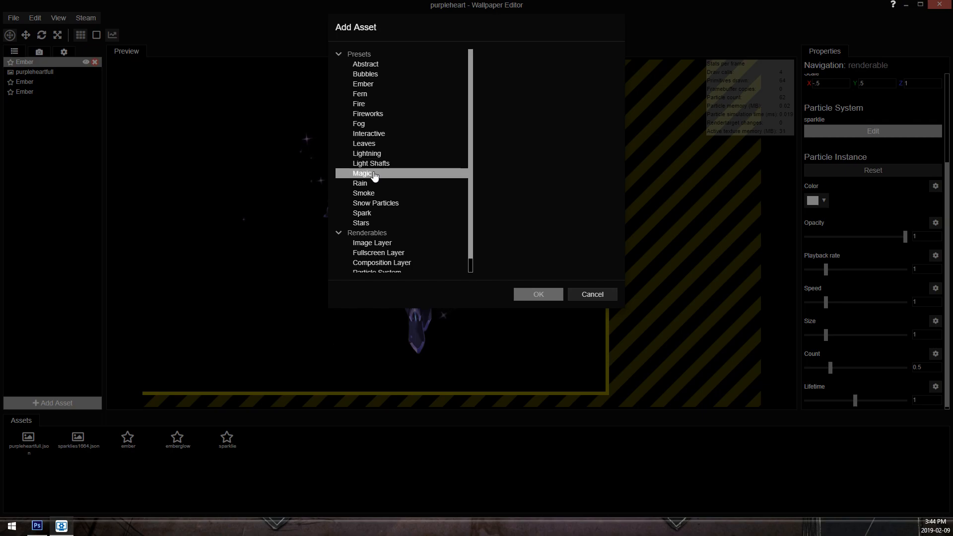
pyautogui.click(375, 177)
pyautogui.click(559, 185)
pyautogui.scroll(-1, 539, 223)
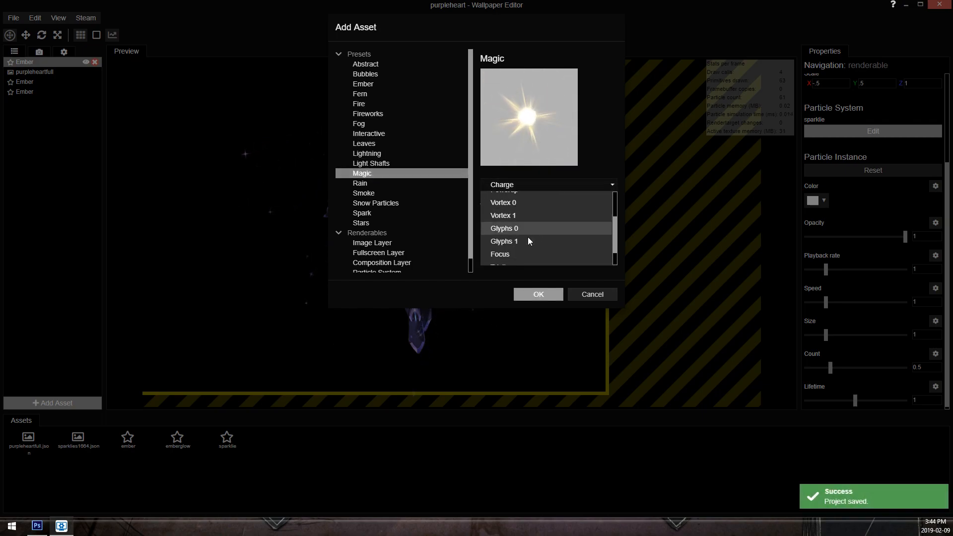
pyautogui.click(528, 229)
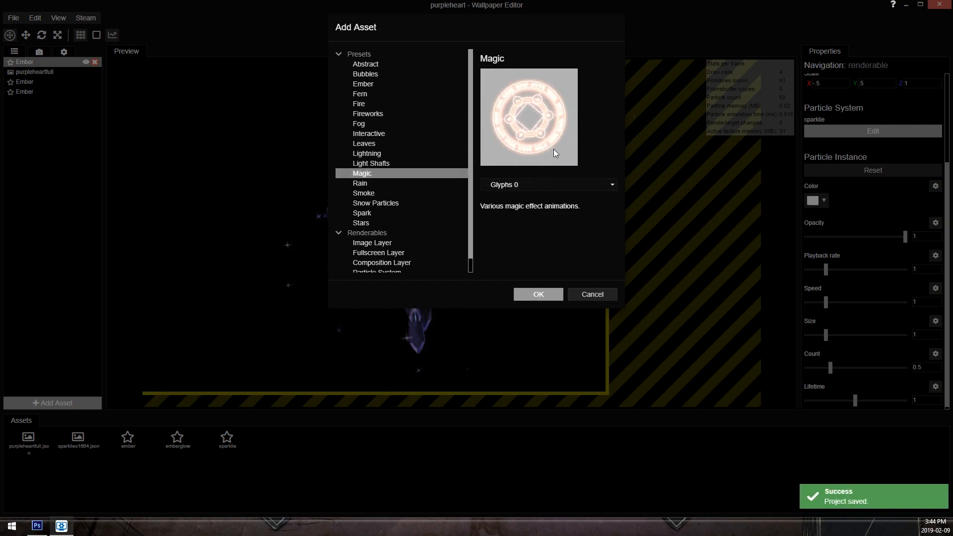
pyautogui.click(516, 183)
pyautogui.click(515, 239)
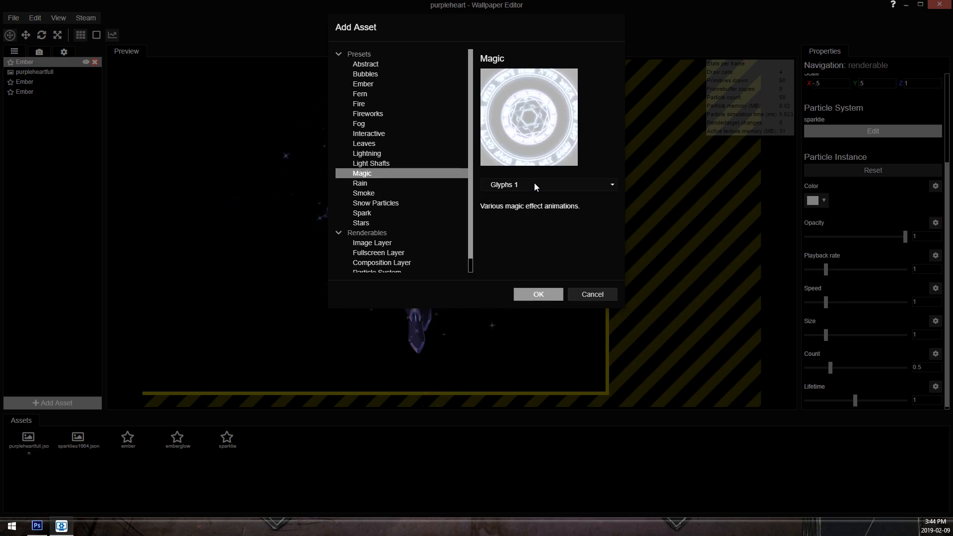
pyautogui.click(545, 292)
pyautogui.moveTo(504, 241); pyautogui.dragTo(296, 277)
pyautogui.scroll(2, 400, 226)
pyautogui.scroll(-2, 432, 215)
# Add a Rotation random initializer to the magic_glyphs_1 particle system.
pyautogui.click(843, 128)
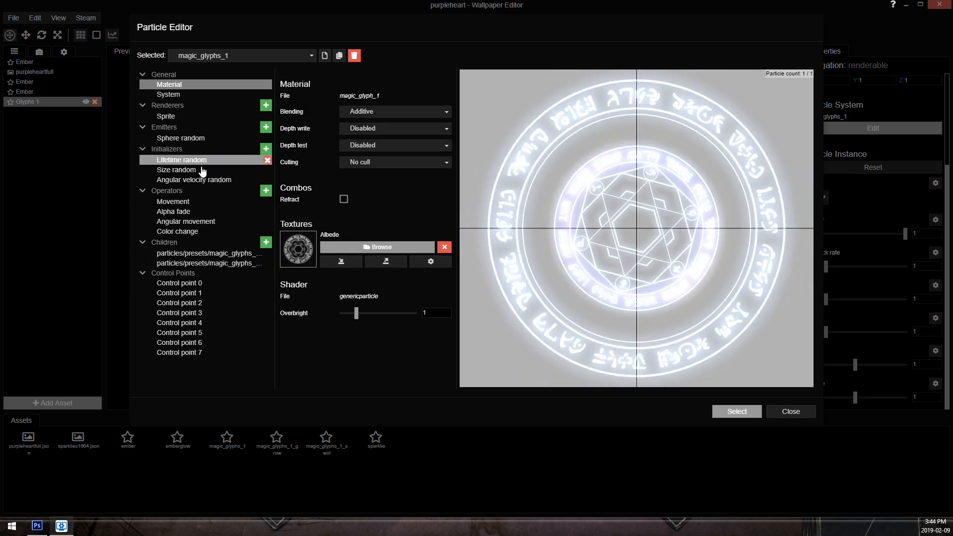
pyautogui.click(179, 118)
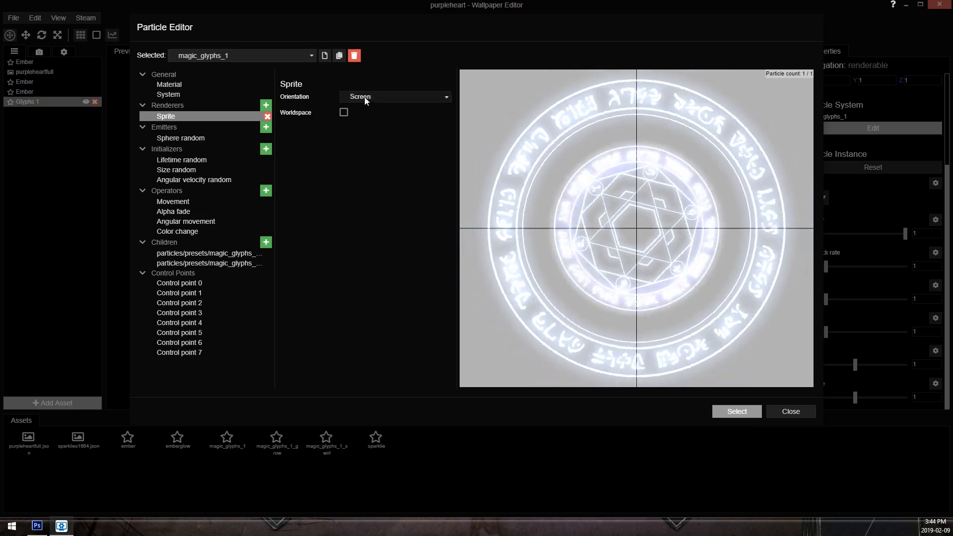
pyautogui.click(217, 139)
pyautogui.hotkey('ctrl', 's')
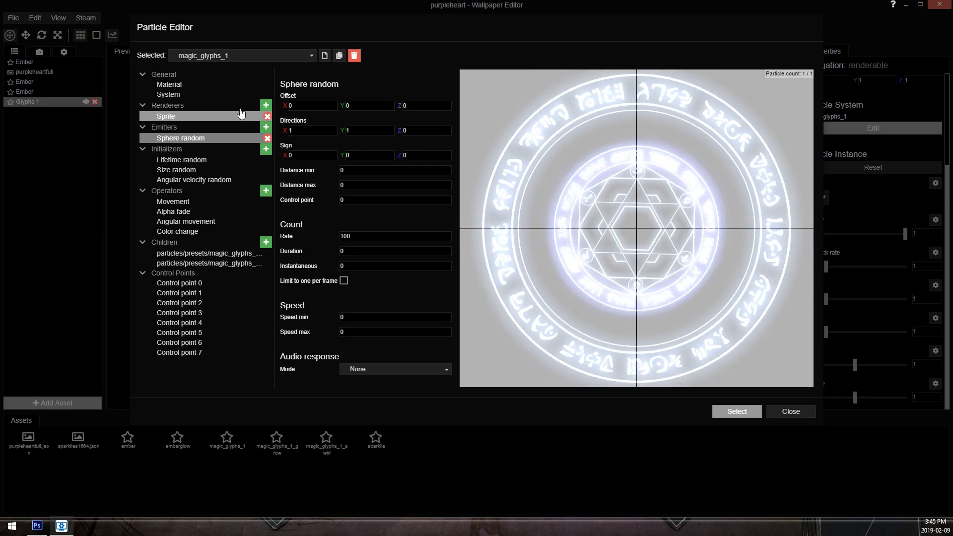
pyautogui.click(267, 149)
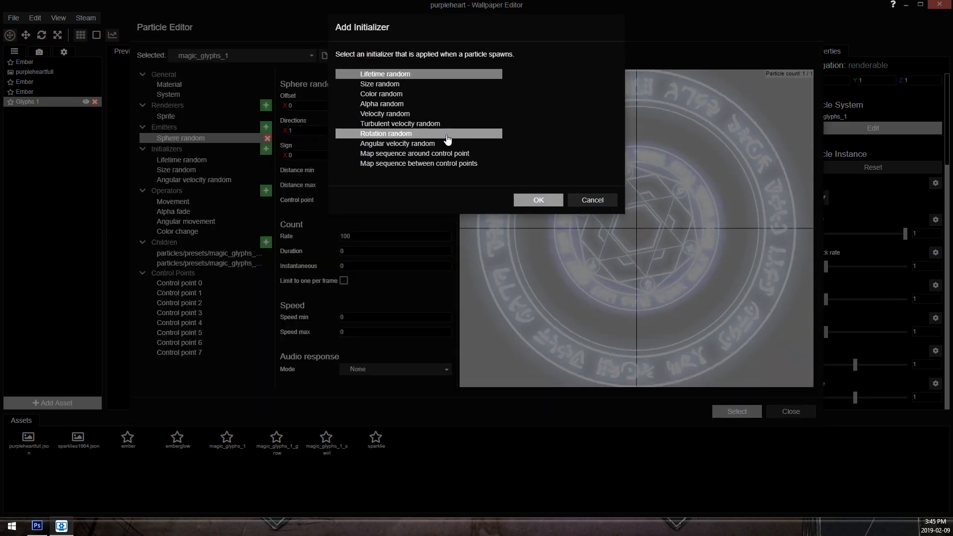
pyautogui.click(446, 135)
pyautogui.click(447, 136)
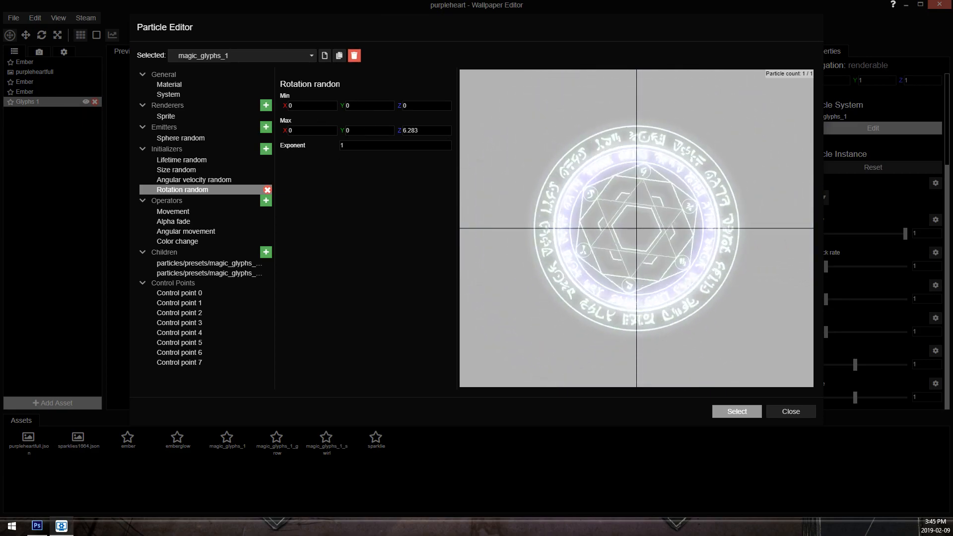
# Set the Rotation random initializer's minimum and maximum X to 1 and apply the edited magic_glyphs_1 system.
pyautogui.click(312, 130)
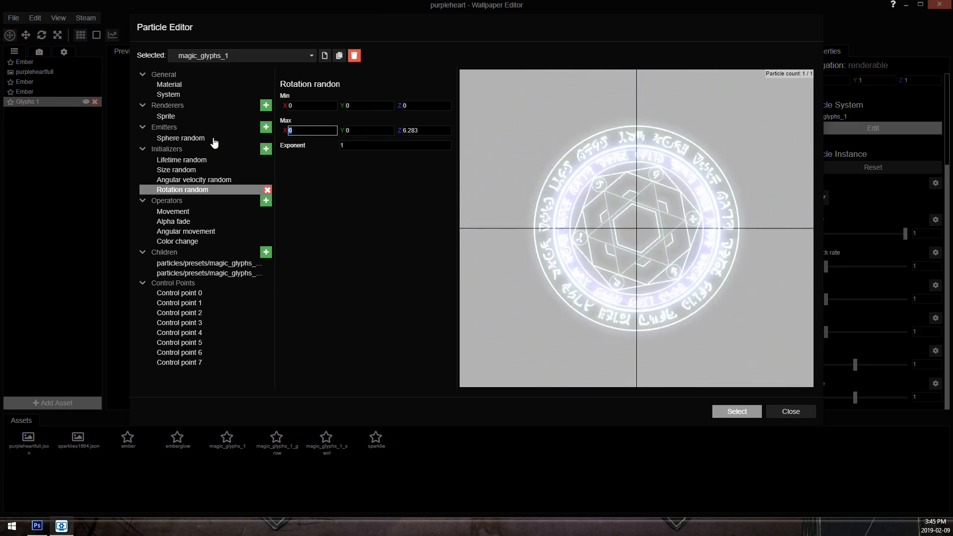
pyautogui.write('1')
pyautogui.moveTo(299, 106); pyautogui.dragTo(213, 112)
pyautogui.write('1')
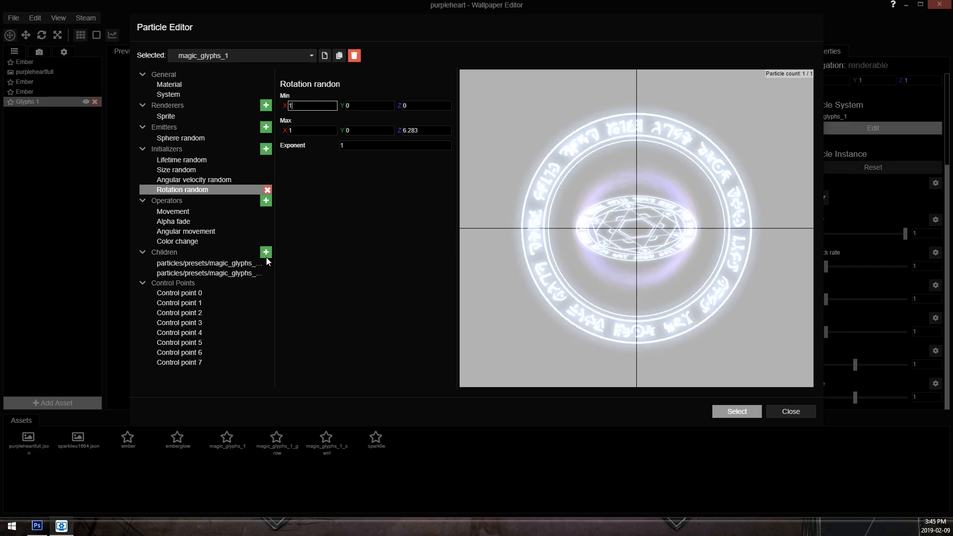
pyautogui.click(222, 266)
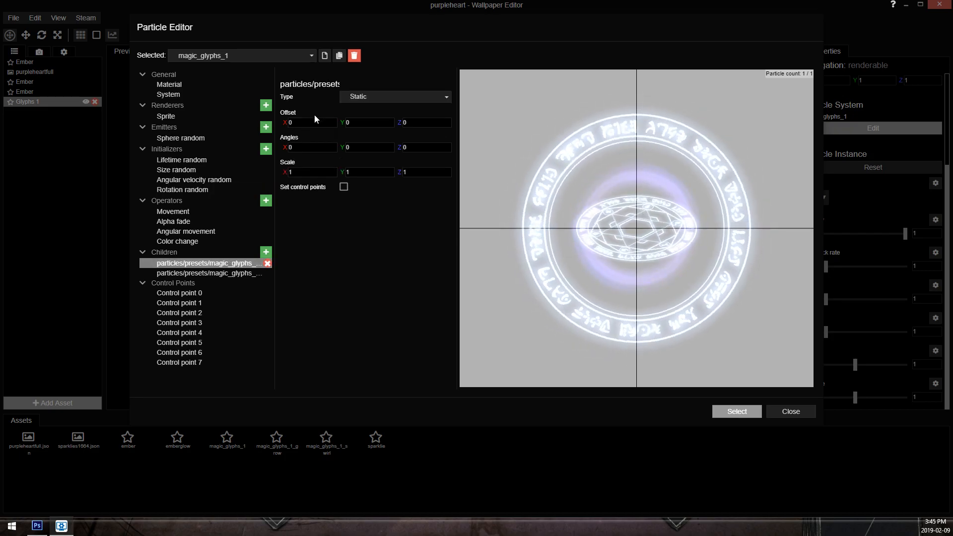
pyautogui.click(737, 412)
# Add magic_glyphs_1_swirl and magic_glyphs_1_grow as separate particle layers, placing the grow ring around the character's feet.
pyautogui.moveTo(325, 443); pyautogui.dragTo(87, 288)
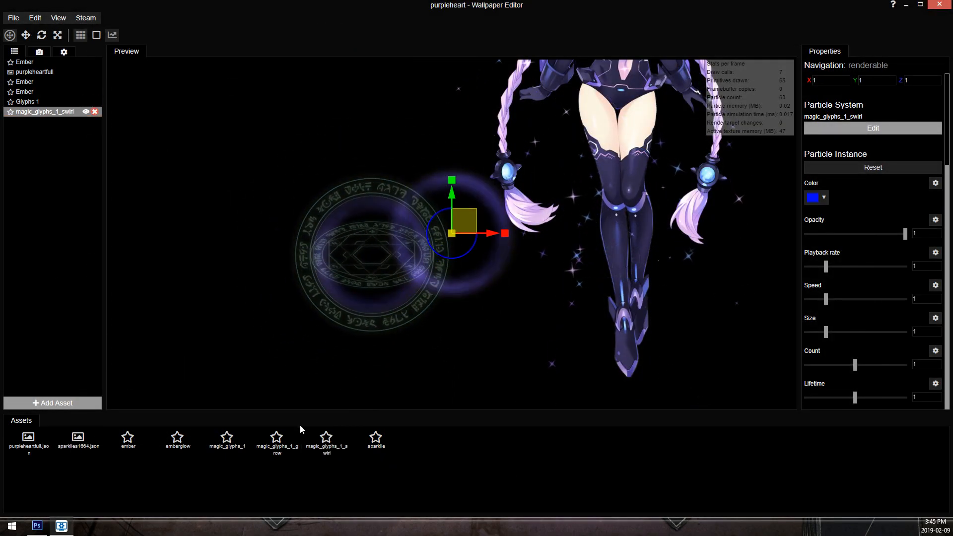
pyautogui.moveTo(293, 443); pyautogui.dragTo(66, 258)
pyautogui.moveTo(476, 232); pyautogui.dragTo(637, 292)
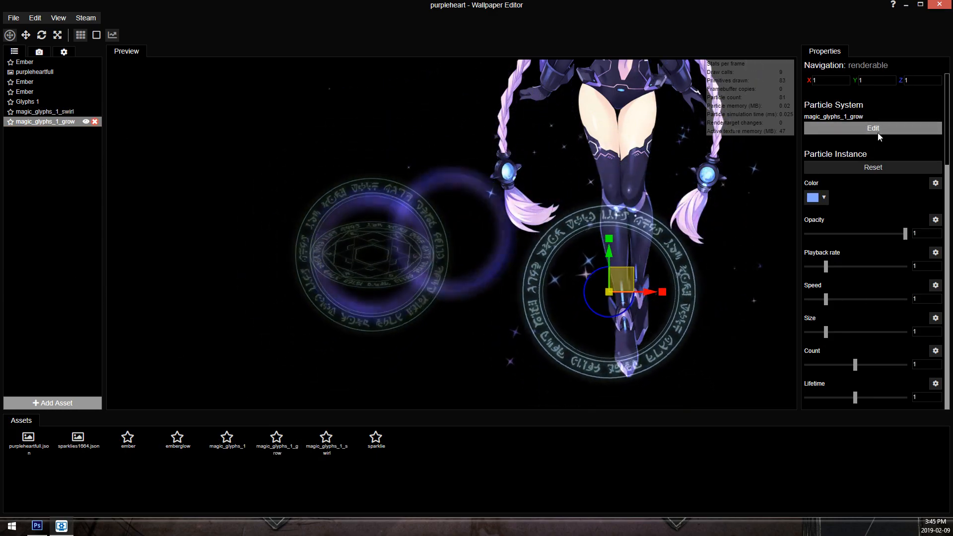
# Add a Rotation random initializer to magic_glyphs_1_grow with minimum and maximum X of 1, and apply the edited system.
pyautogui.click(873, 128)
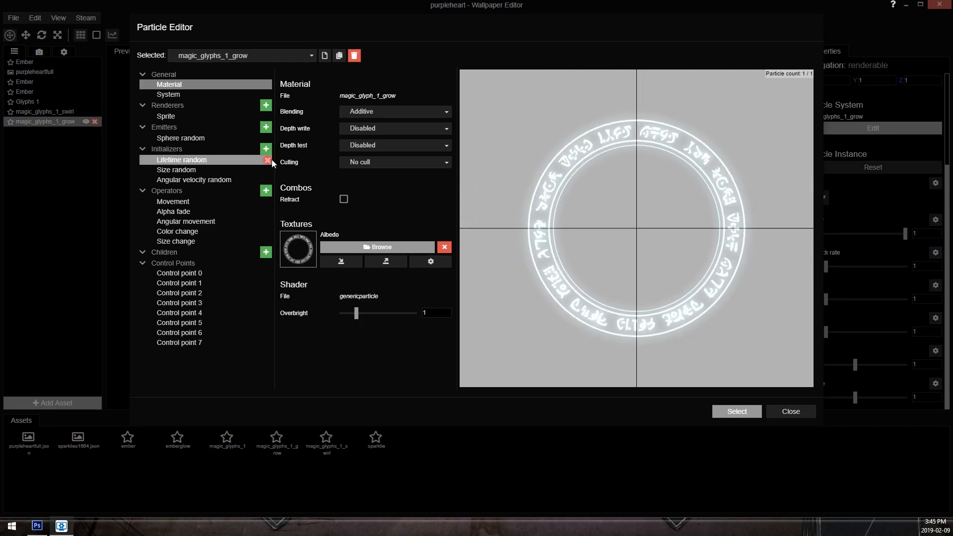
pyautogui.click(266, 149)
pyautogui.doubleClick(393, 137)
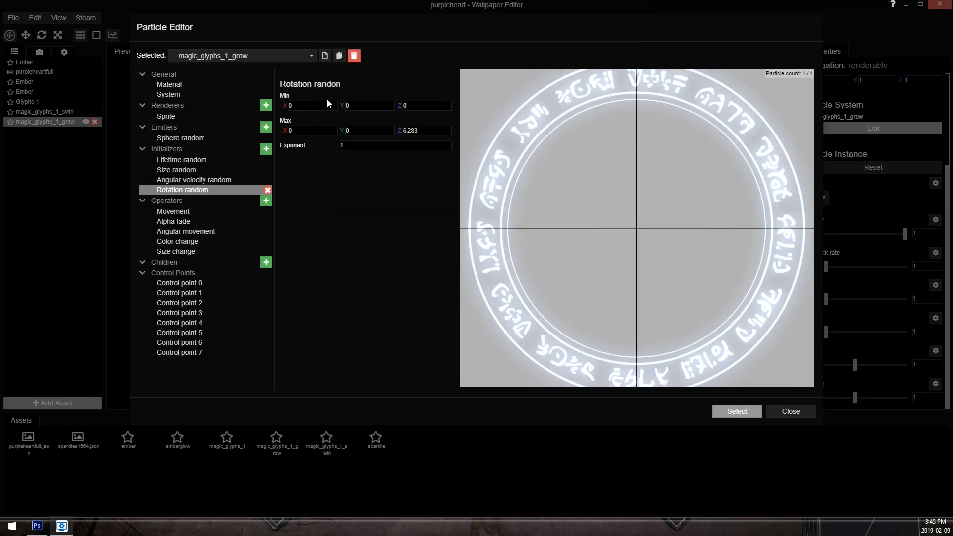
pyautogui.click(728, 408)
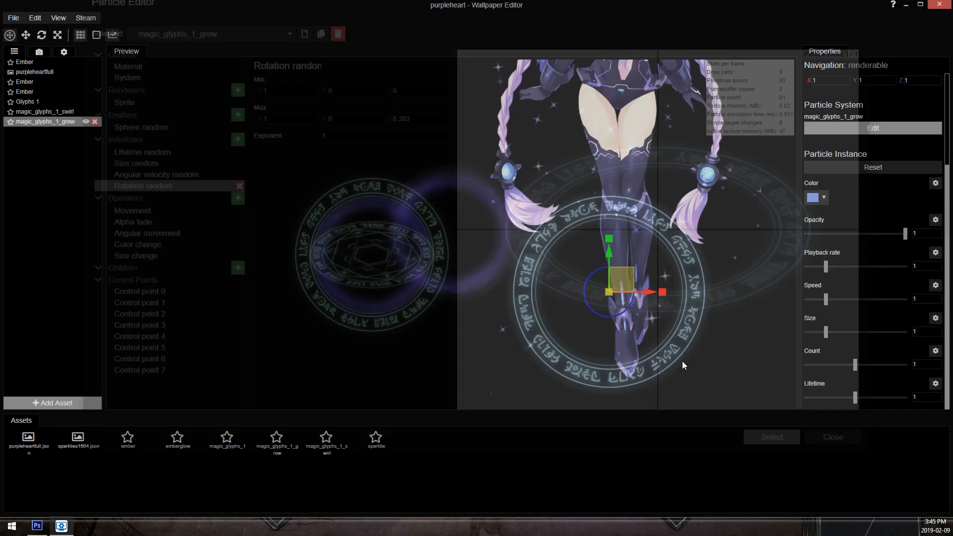
# Add a Rotation random initializer to magic_glyphs_1_swirl with minimum and maximum X of 1, and apply the edited system.
pyautogui.click(45, 111)
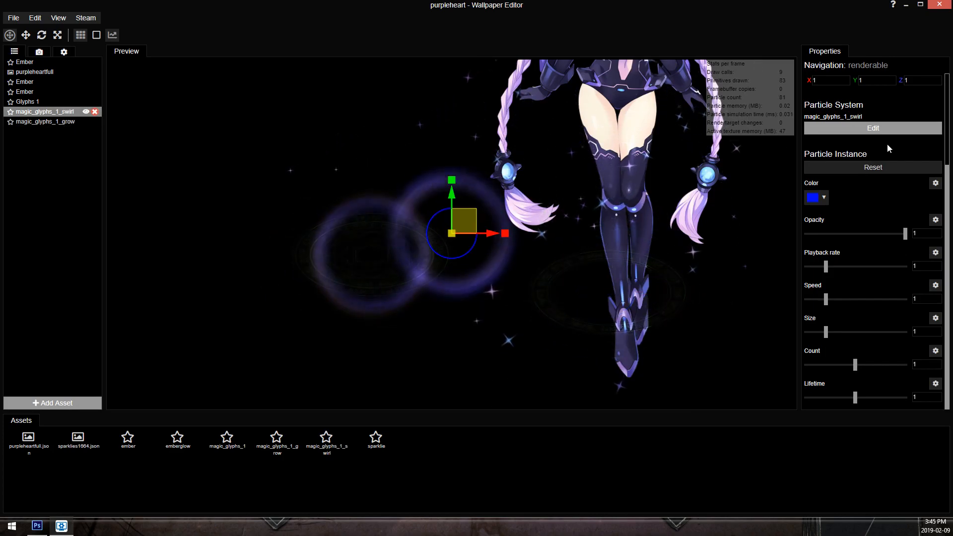
pyautogui.click(874, 132)
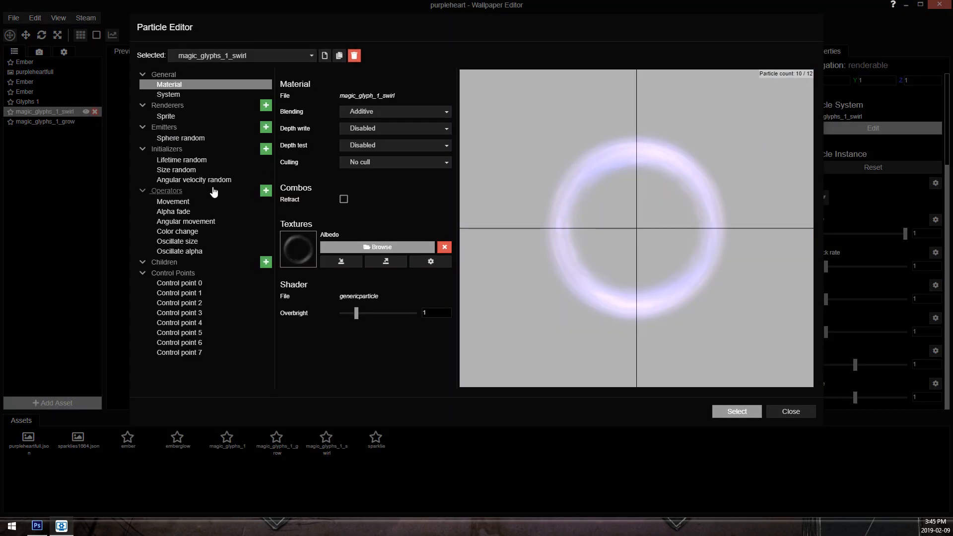
pyautogui.click(266, 149)
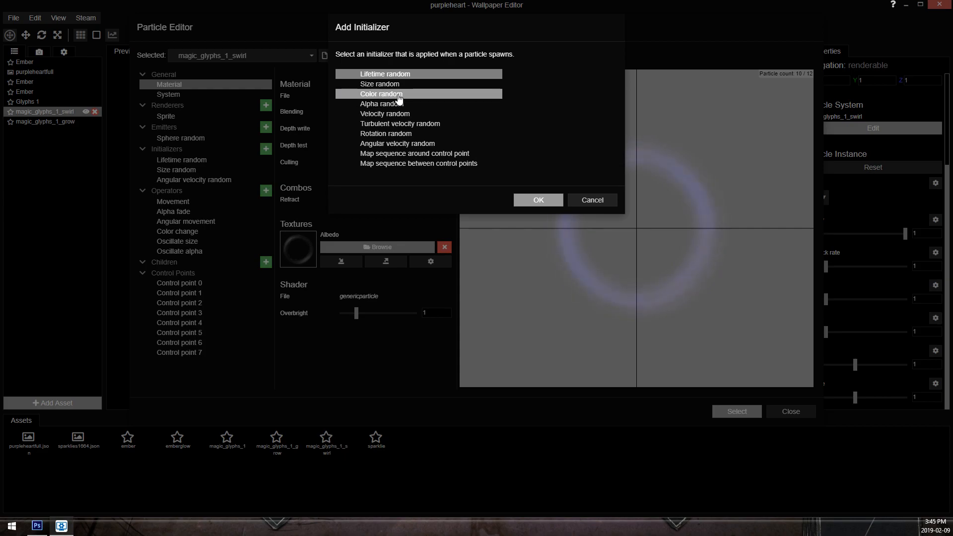
pyautogui.doubleClick(386, 133)
pyautogui.write('1')
pyautogui.click(310, 130)
pyautogui.write('1')
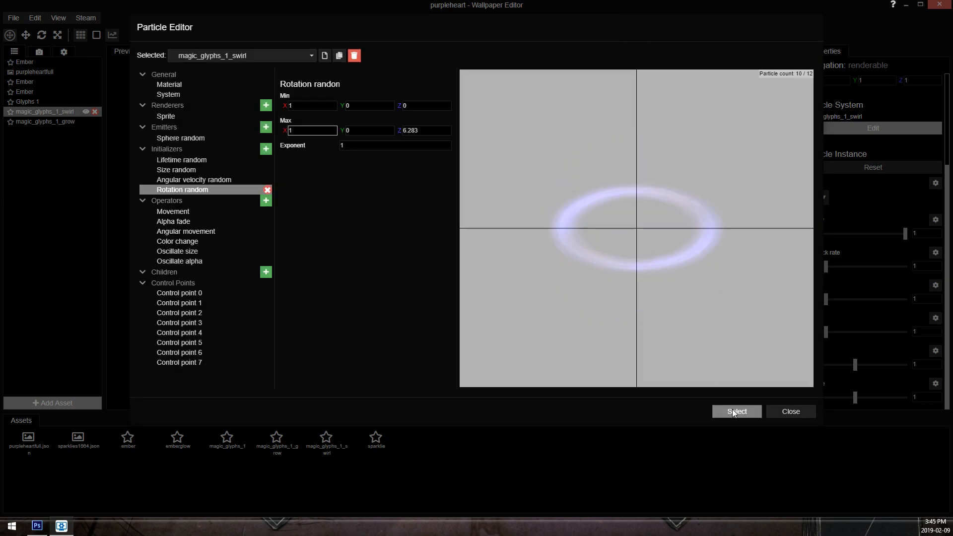
pyautogui.click(734, 411)
# Delete the separate magic_glyphs_1_swirl and magic_glyphs_1_grow layers from the scene.
pyautogui.click(95, 112)
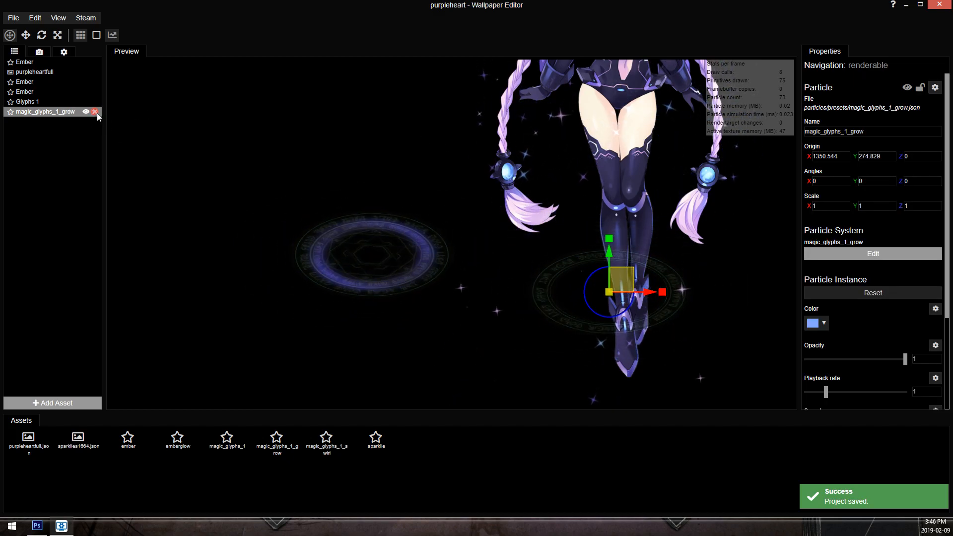
pyautogui.click(95, 111)
# Move Glyphs 1 to the character's feet, enlarge it to a scale of about 1.95, and place its layer behind purpleheartfull.
pyautogui.click(27, 101)
pyautogui.scroll(-2, 403, 244)
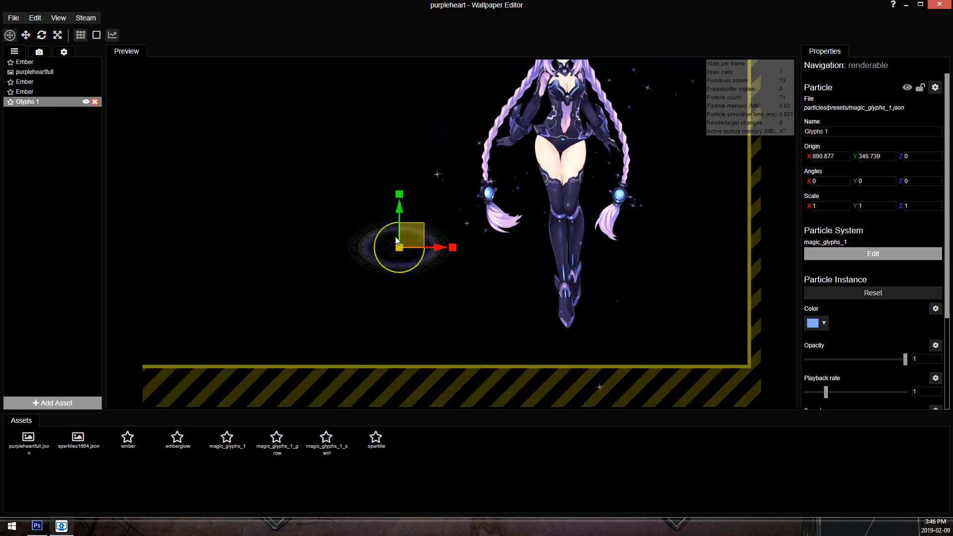
pyautogui.scroll(1, 408, 235)
pyautogui.moveTo(408, 235); pyautogui.dragTo(585, 322)
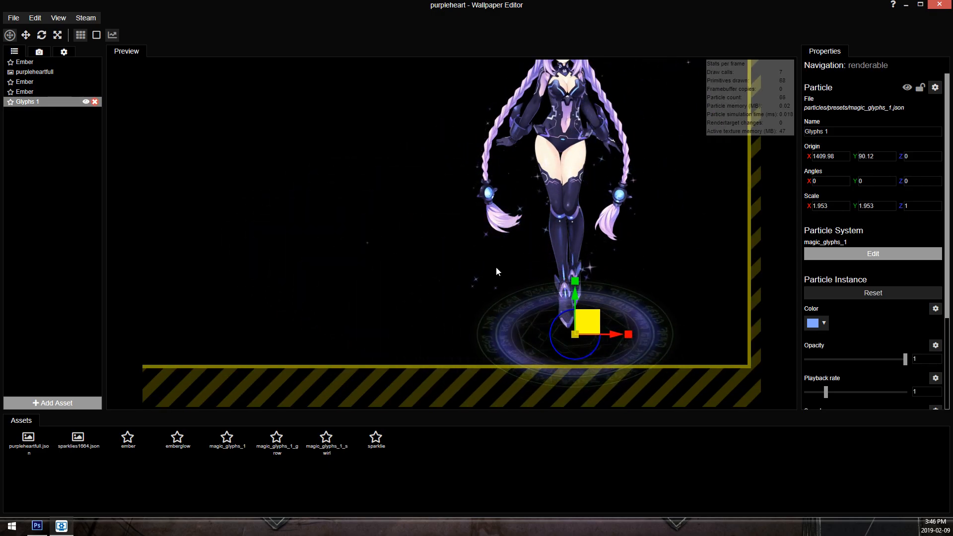
pyautogui.moveTo(55, 102); pyautogui.dragTo(55, 66)
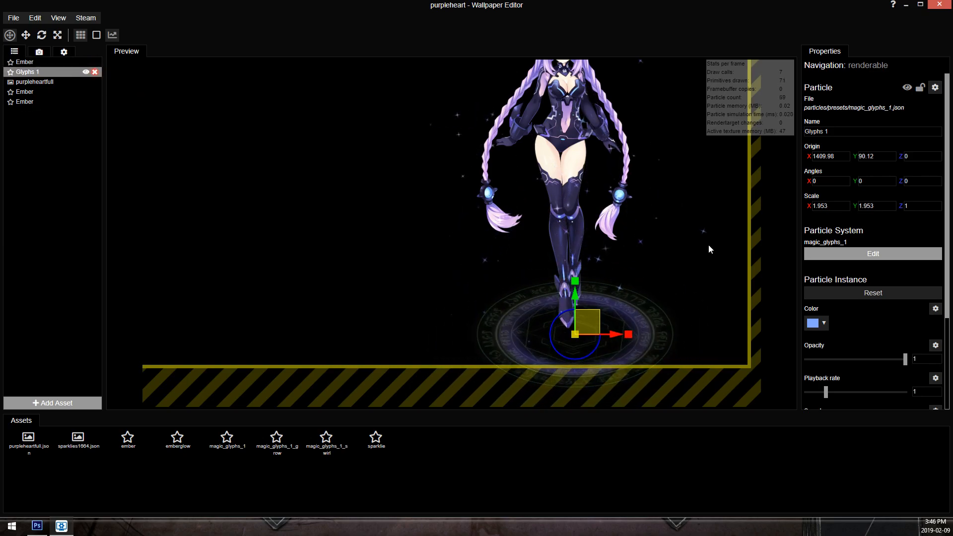
# Centre the Glyphs 1 circle beneath the character's feet at an origin of about X 1388, Y 123.
pyautogui.moveTo(576, 321); pyautogui.dragTo(563, 316)
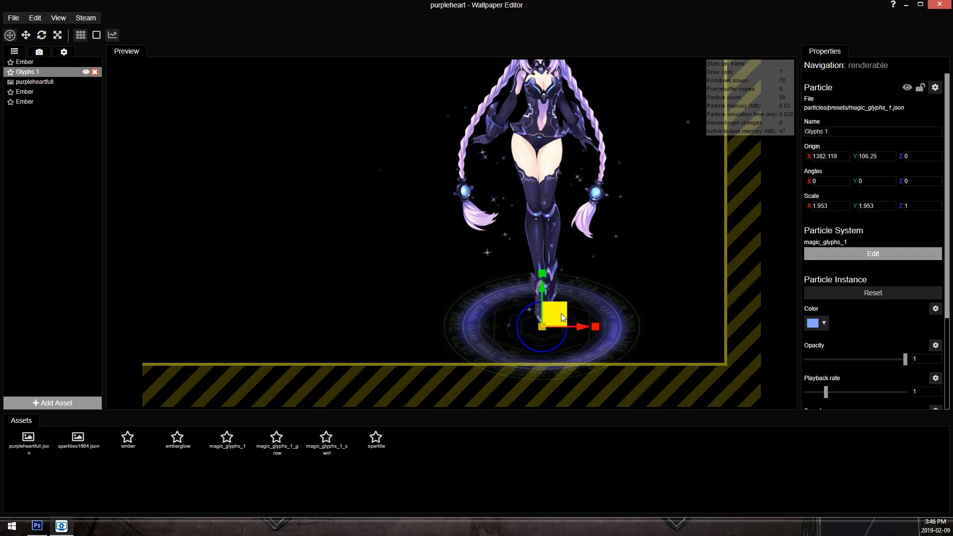
pyautogui.scroll(3, 660, 283)
pyautogui.moveTo(661, 232); pyautogui.dragTo(650, 231)
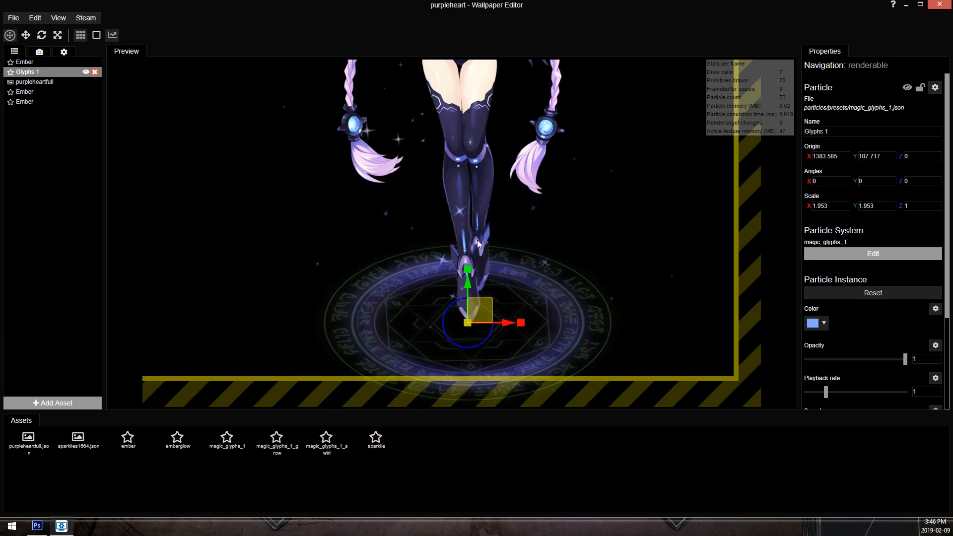
pyautogui.moveTo(485, 310); pyautogui.dragTo(477, 280)
pyautogui.scroll(2, 486, 284)
pyautogui.scroll(-4, 504, 255)
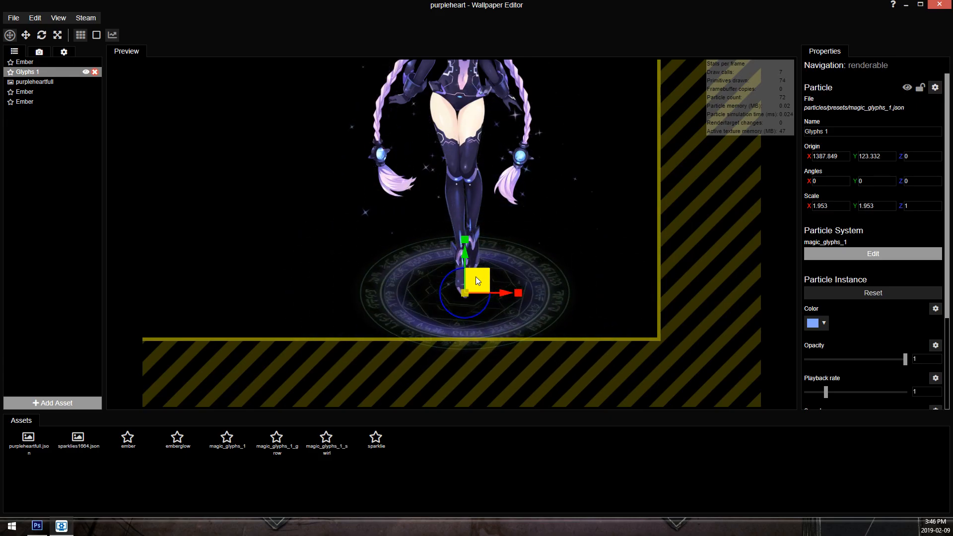
# Switch to purpleheartbg.psd in Photoshop, hide the character and sparkle layers, and move the glow on Layers 14 and 10 fully inside the canvas.
pyautogui.click(38, 525)
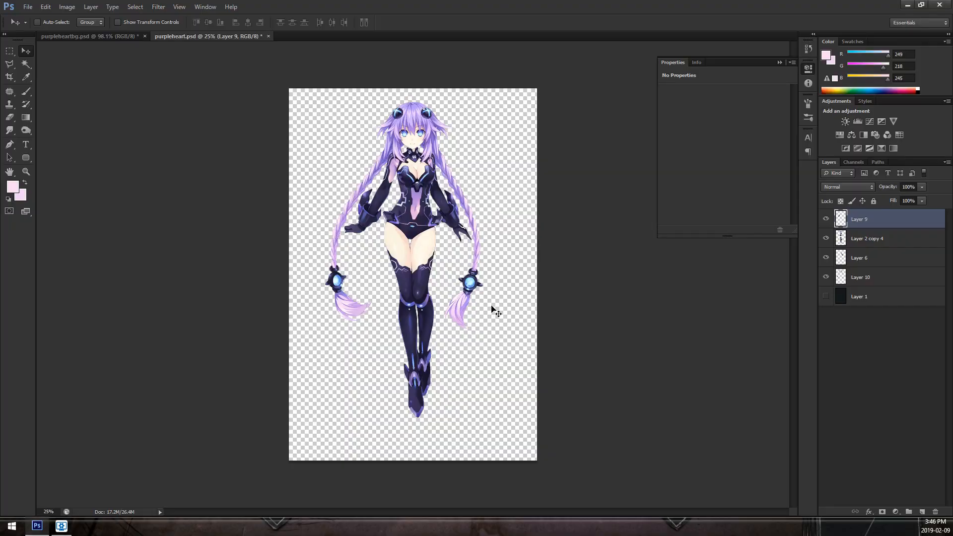
pyautogui.click(89, 37)
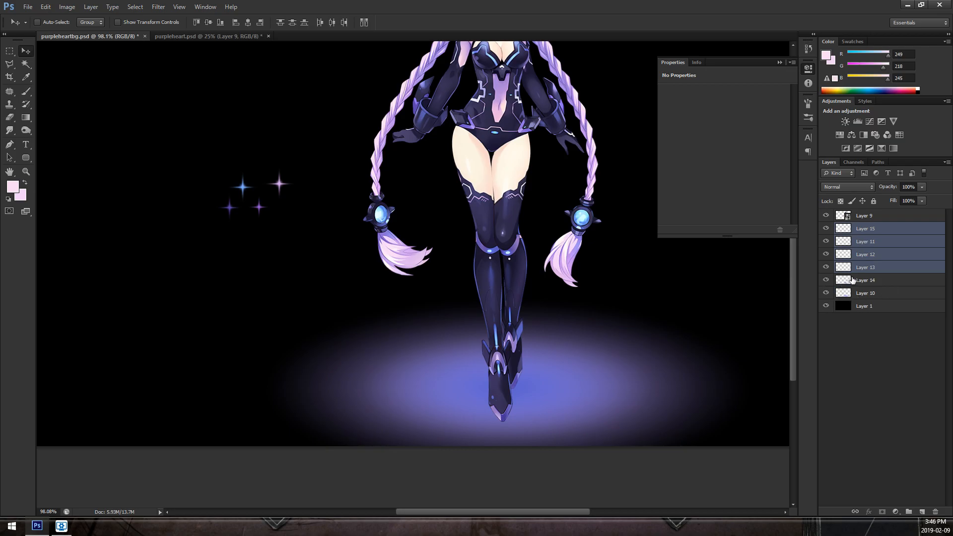
pyautogui.click(826, 217)
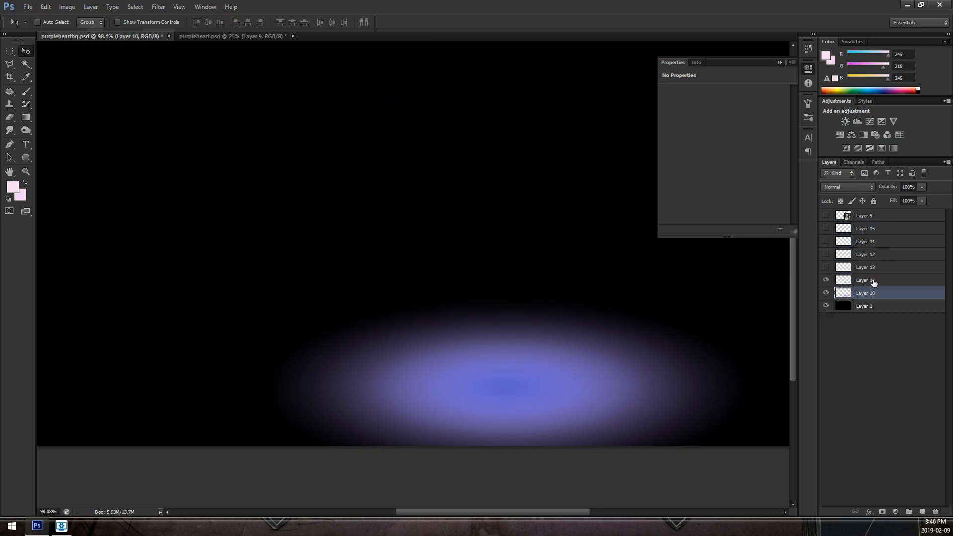
pyautogui.moveTo(471, 295); pyautogui.dragTo(383, 209)
pyautogui.scroll(-3, 570, 216)
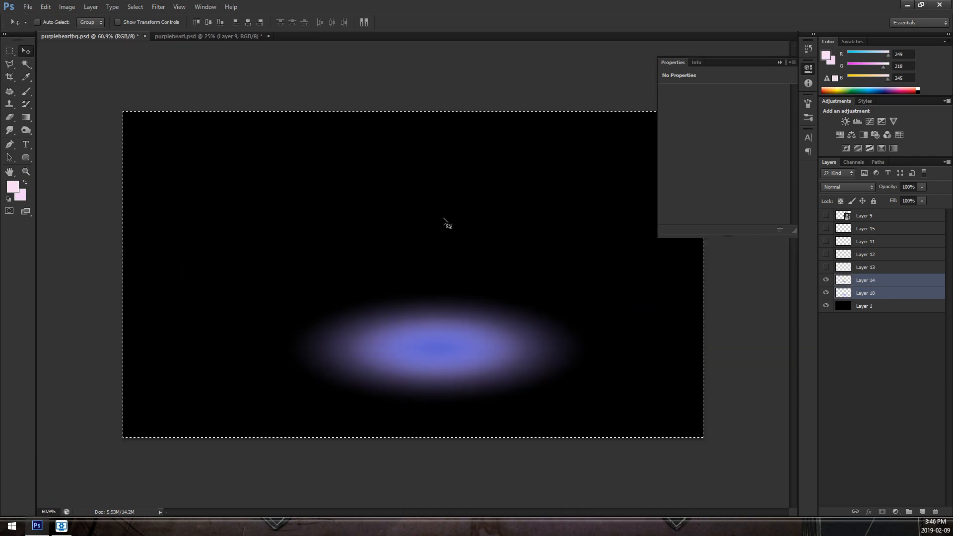
# Create a new square RGB document with a white background for the ground glow.
pyautogui.click(28, 6)
pyautogui.click(37, 18)
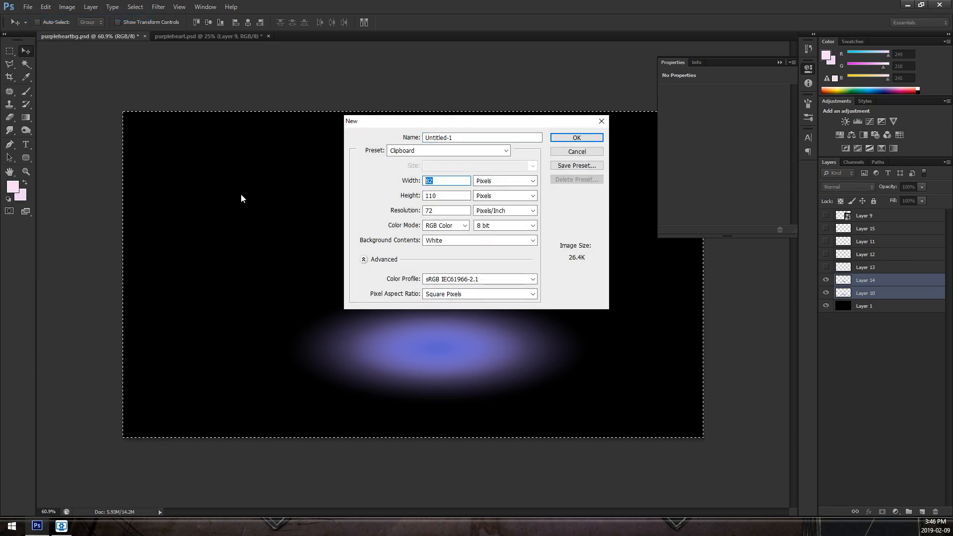
pyautogui.write('0')
pyautogui.press('Return')
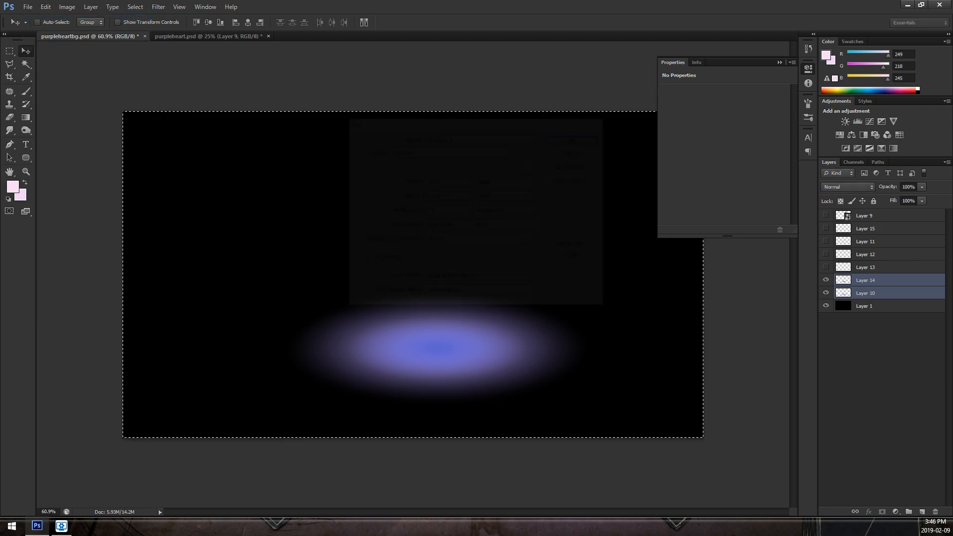
# Copy glow Layers 14 and 10 from purpleheartbg.psd into Untitled-1, floating its window for the transfer and docking it again.
pyautogui.click(183, 37)
pyautogui.click(112, 36)
pyautogui.click(866, 280)
pyautogui.keyDown('shift'); pyautogui.click(875, 294); pyautogui.keyUp('shift')
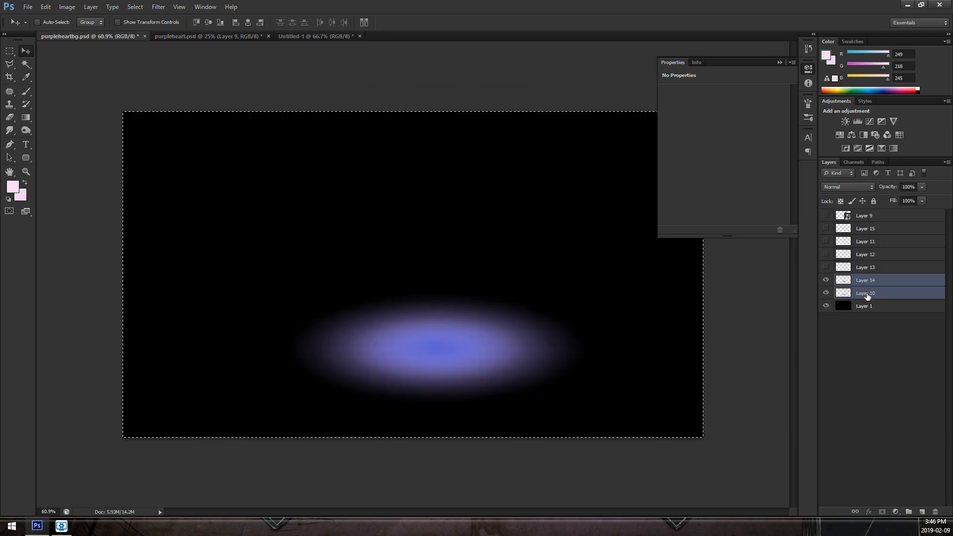
pyautogui.moveTo(300, 42); pyautogui.dragTo(504, 207)
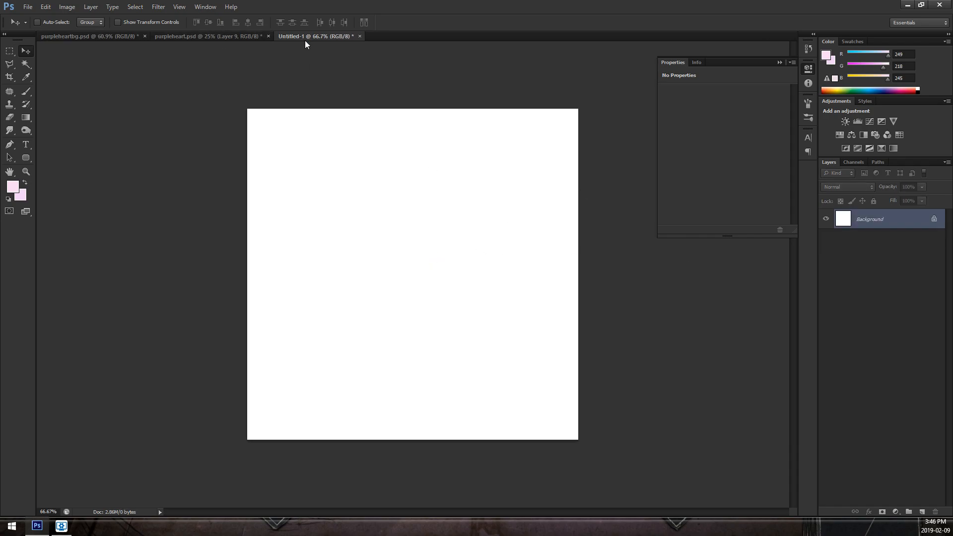
pyautogui.moveTo(309, 37); pyautogui.dragTo(489, 228)
pyautogui.click(687, 343)
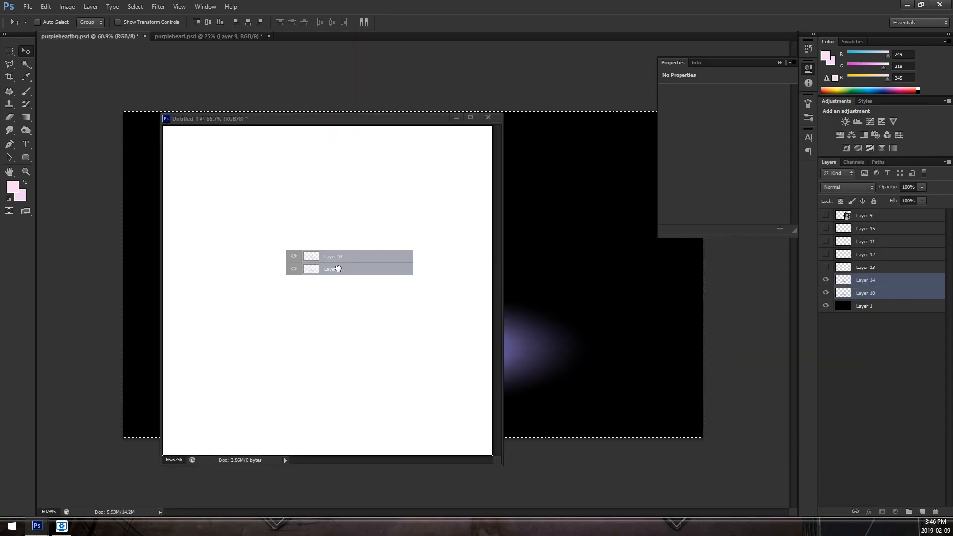
pyautogui.moveTo(338, 268); pyautogui.dragTo(340, 268)
pyautogui.moveTo(350, 128); pyautogui.dragTo(355, 38)
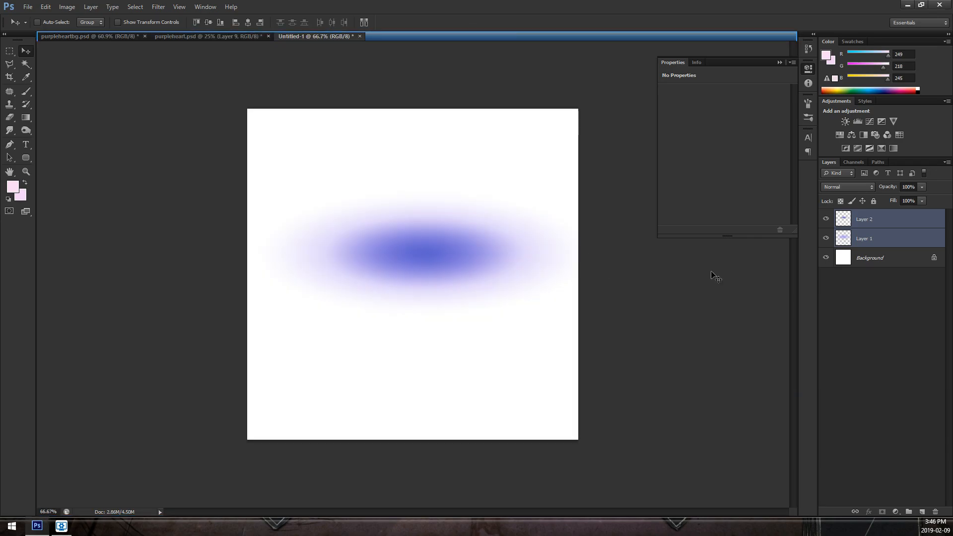
# Hide the white Background layer and centre both glow layers on the canvas.
pyautogui.click(826, 257)
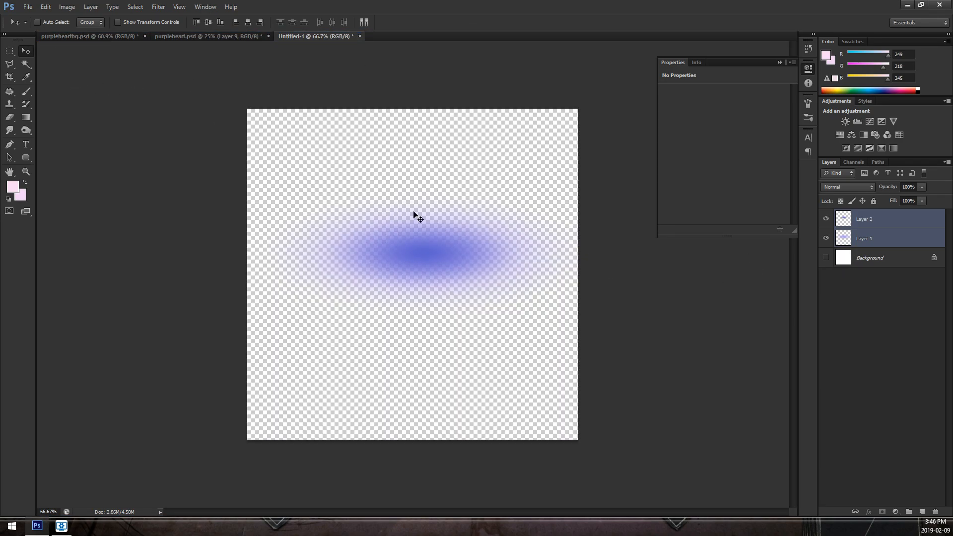
pyautogui.moveTo(420, 207); pyautogui.dragTo(409, 267)
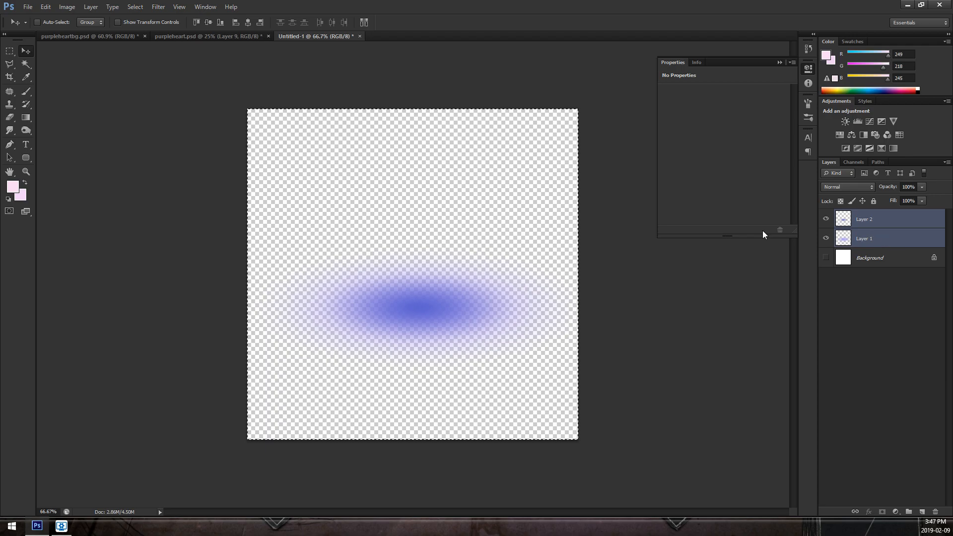
pyautogui.click(207, 26)
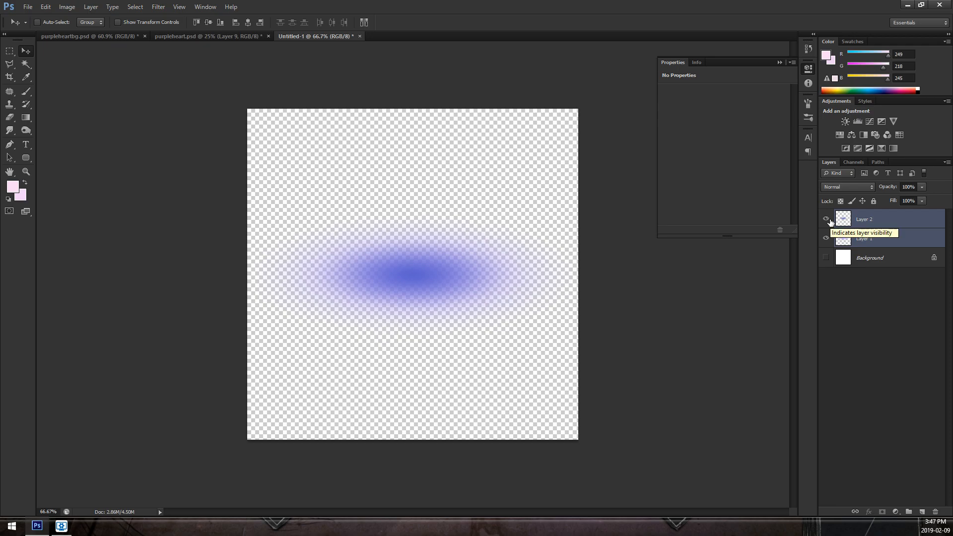
pyautogui.click(827, 219)
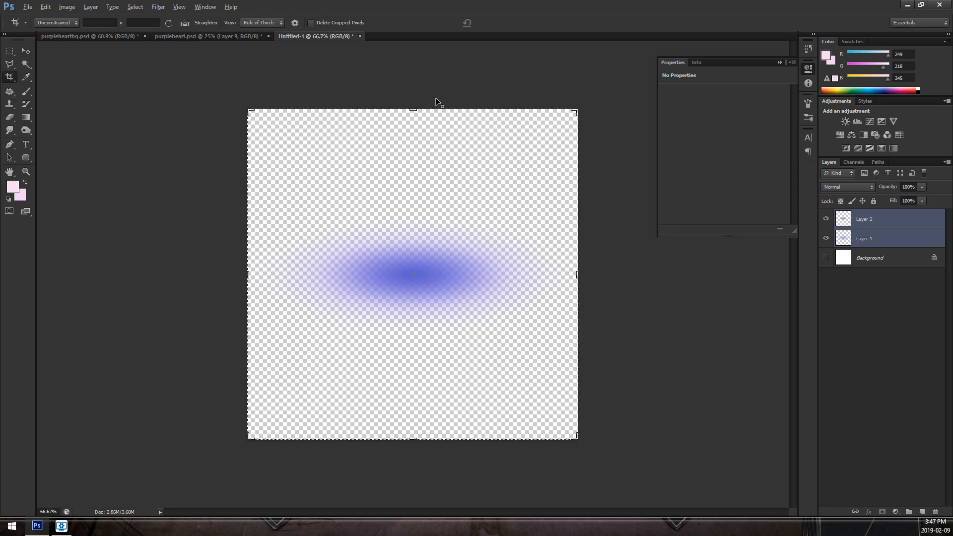
# Crop the canvas evenly above and below the glow to remove the empty strips.
pyautogui.moveTo(413, 110); pyautogui.dragTo(397, 172)
pyautogui.press('Return')
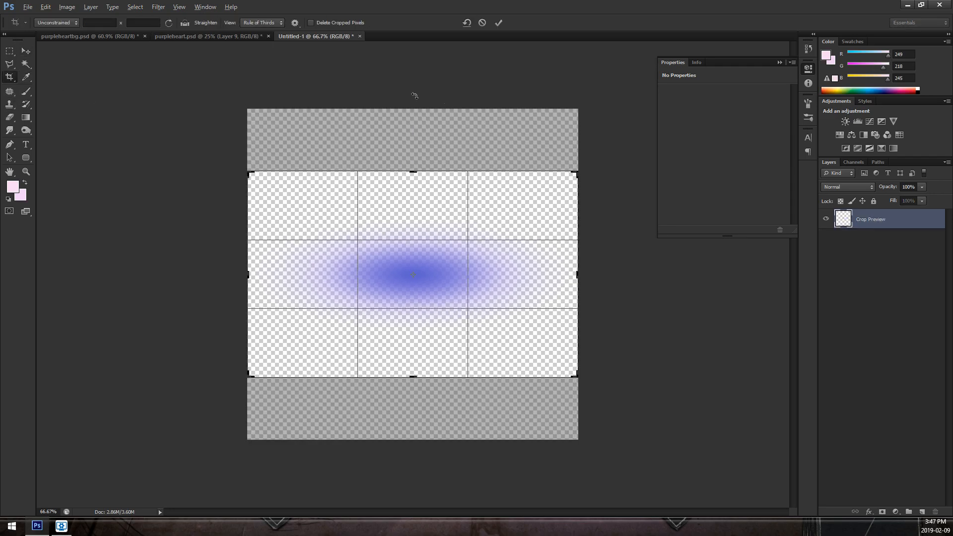
pyautogui.click(29, 50)
# Save the transparent glow image as ground.png in the purple heart folder.
pyautogui.click(27, 7)
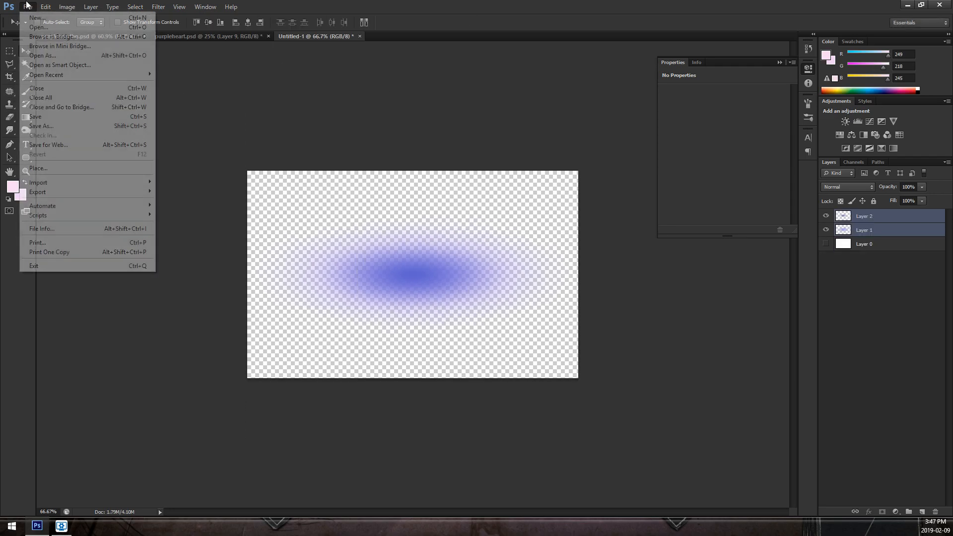
pyautogui.click(73, 127)
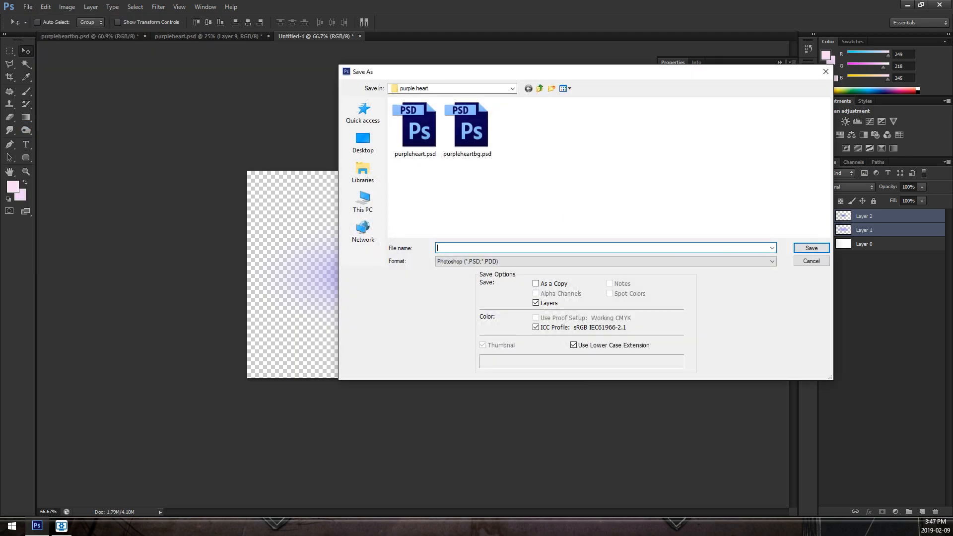
pyautogui.click(457, 263)
pyautogui.click(458, 381)
pyautogui.click(802, 249)
pyautogui.click(505, 163)
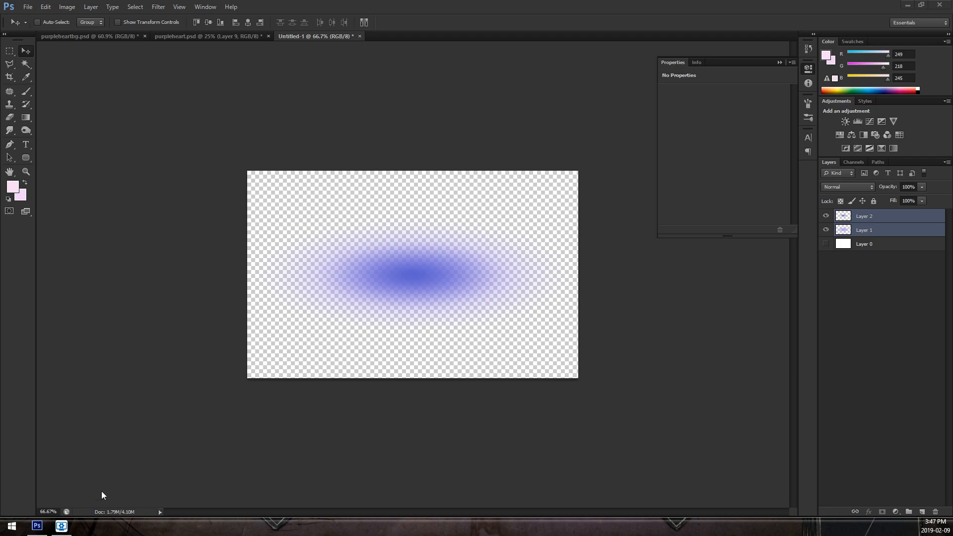
# Switch back to Wallpaper Editor and import ground.png into the scene as an image layer.
pyautogui.click(62, 526)
pyautogui.click(34, 17)
pyautogui.click(54, 62)
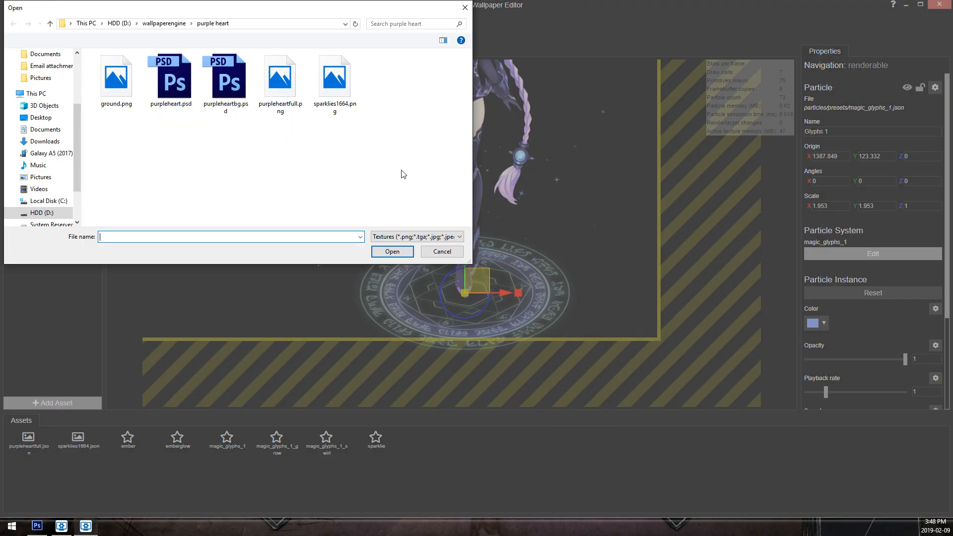
pyautogui.doubleClick(174, 88)
pyautogui.click(525, 175)
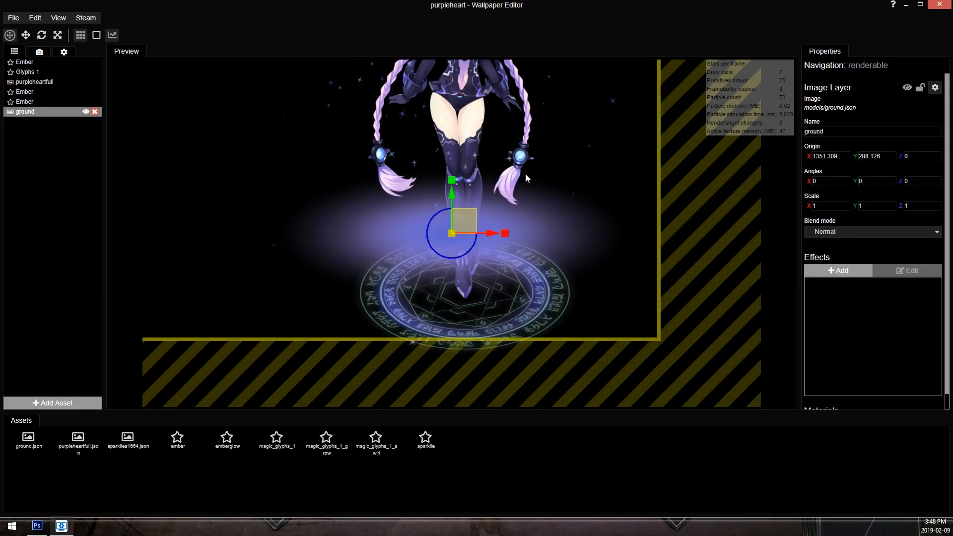
# Move the ground glow under the character's feet to about X 1402, Y 100 and enlarge it to a scale of about 1.37.
pyautogui.moveTo(488, 269)
pyautogui.mouseDown()
pyautogui.moveTo(478, 270)
pyautogui.moveTo(484, 286)
pyautogui.mouseUp()
pyautogui.scroll(-5, 636, 265)
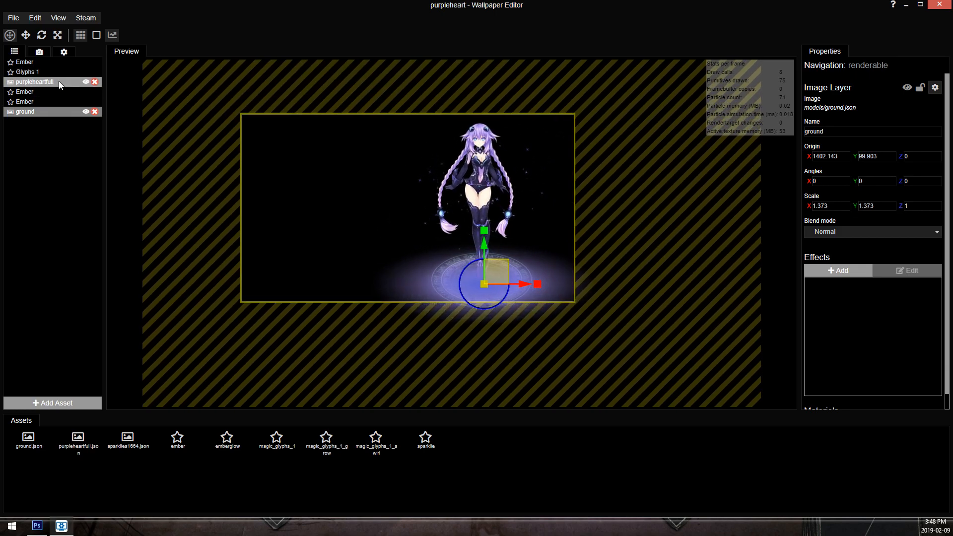
# Move the ground layer between the first Ember and Glyphs 1 in the layer order, and save the project.
pyautogui.moveTo(43, 61); pyautogui.dragTo(45, 64)
pyautogui.scroll(5, 576, 198)
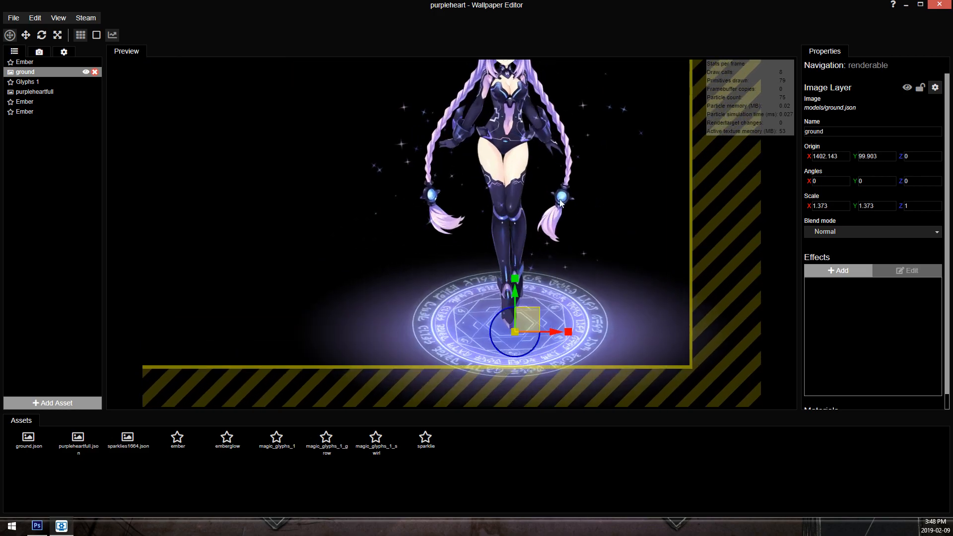
pyautogui.scroll(3, 577, 197)
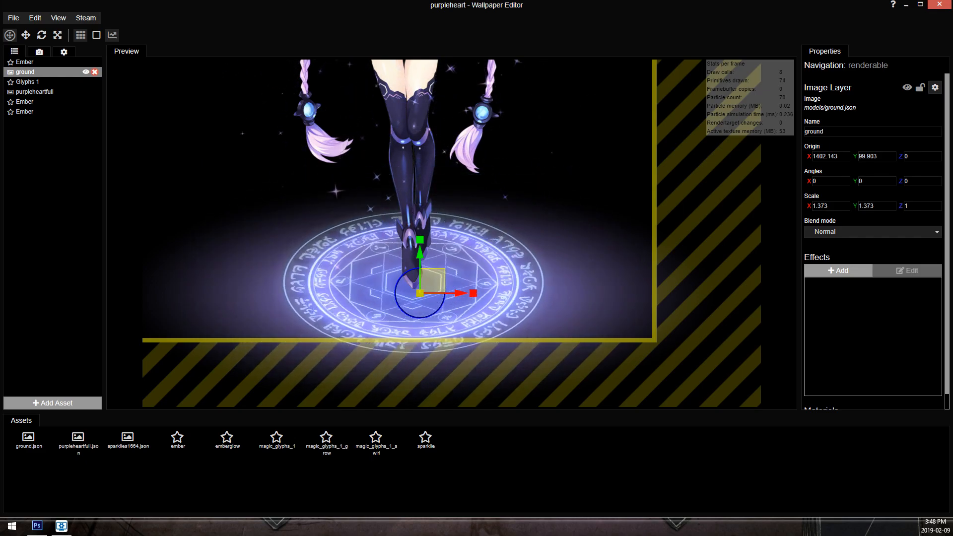
pyautogui.hotkey('ctrl', 's')
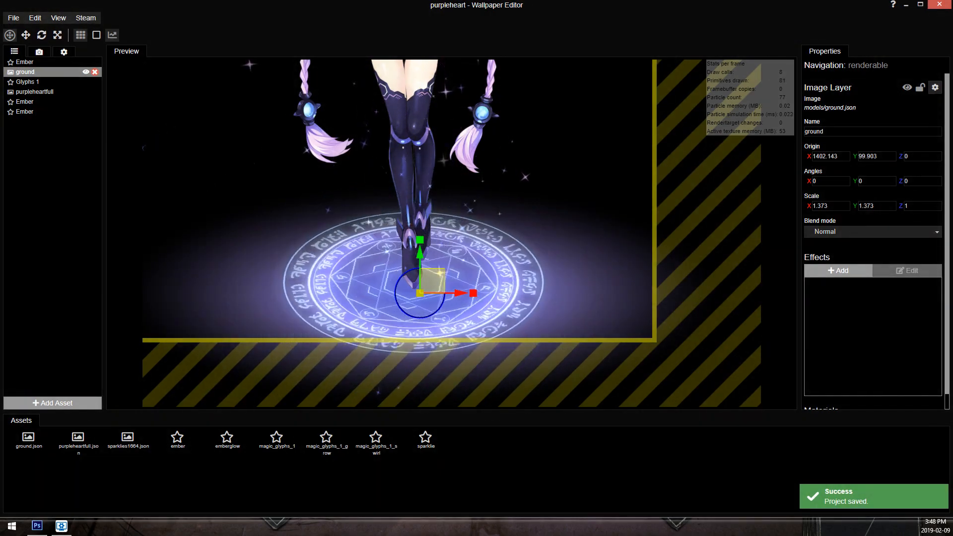
# Add the magic_glyphs_1_grow particle beside the character at about X 776, Y 296 and save the project.
pyautogui.scroll(1, 531, 239)
pyautogui.scroll(-2, 529, 239)
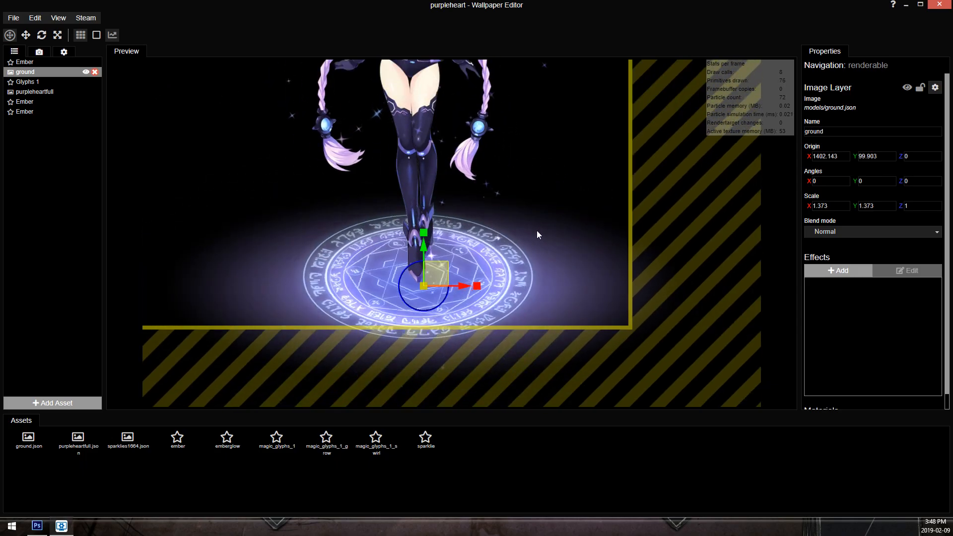
pyautogui.moveTo(326, 438); pyautogui.dragTo(39, 208)
pyautogui.moveTo(454, 211); pyautogui.dragTo(210, 185)
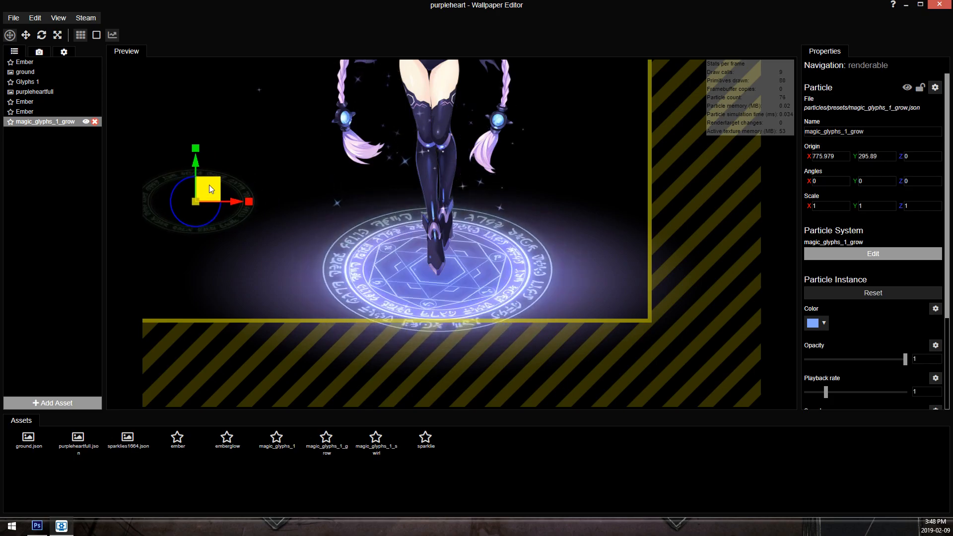
pyautogui.moveTo(277, 273); pyautogui.dragTo(308, 268)
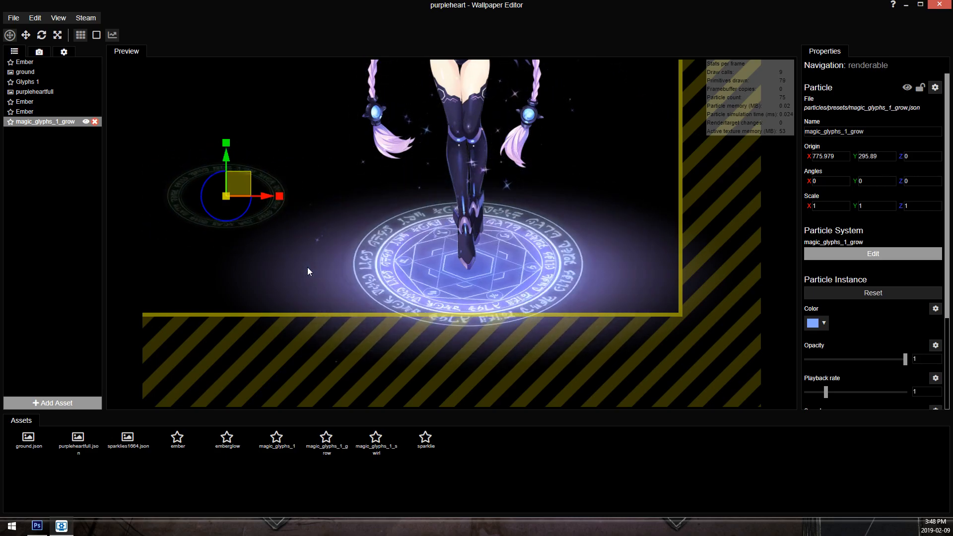
pyautogui.hotkey('ctrl', 's')
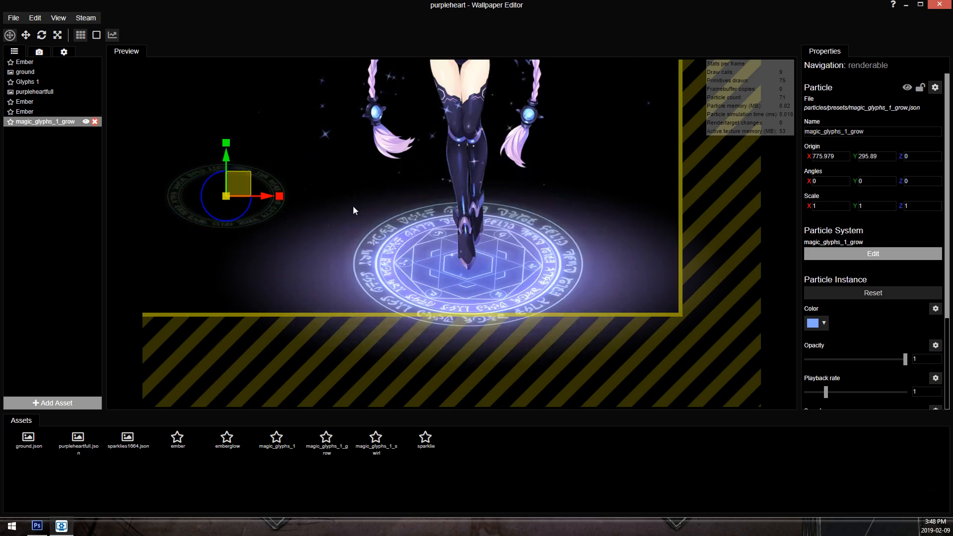
# Set the scale of Glyphs 1 to X 2 and Y 1.3, and save the project.
pyautogui.click(416, 130)
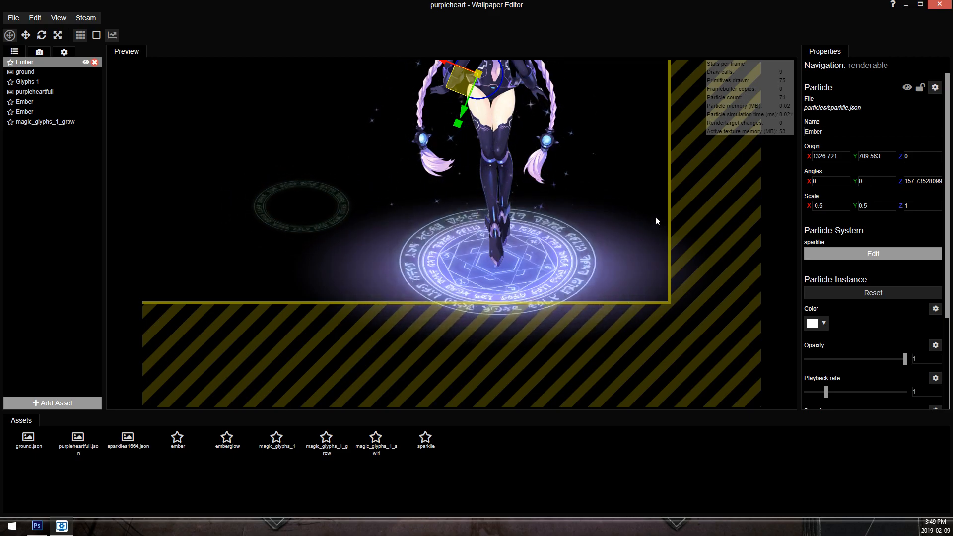
pyautogui.click(74, 82)
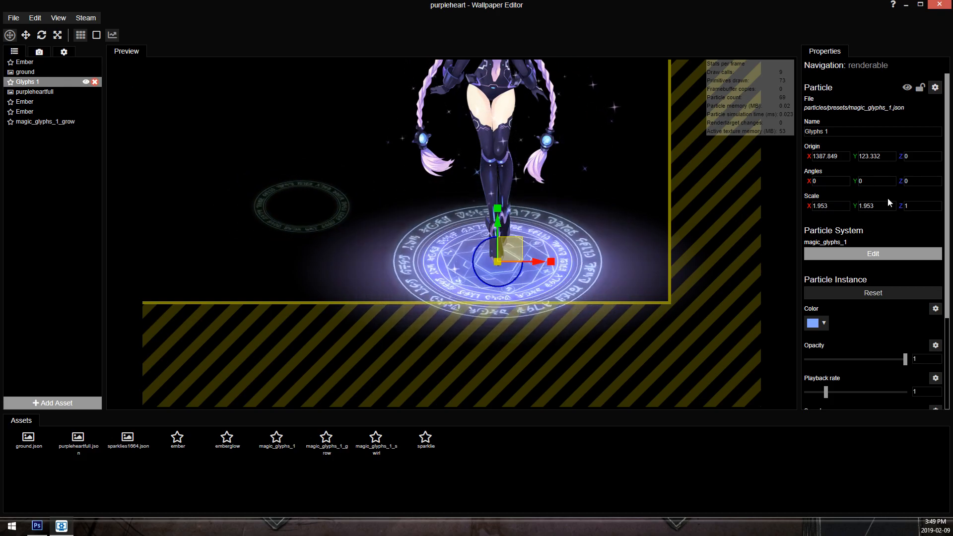
pyautogui.doubleClick(830, 206)
pyautogui.write('2')
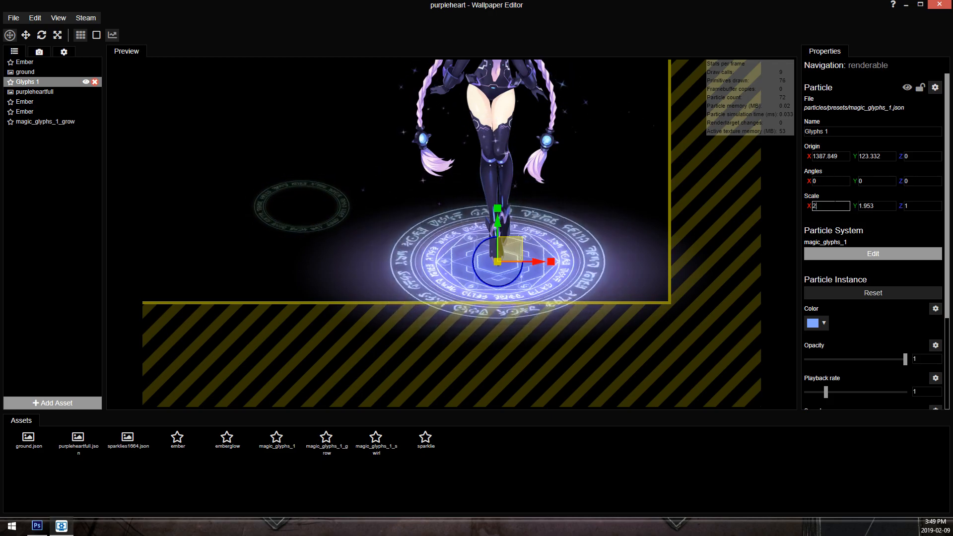
pyautogui.press('Tab')
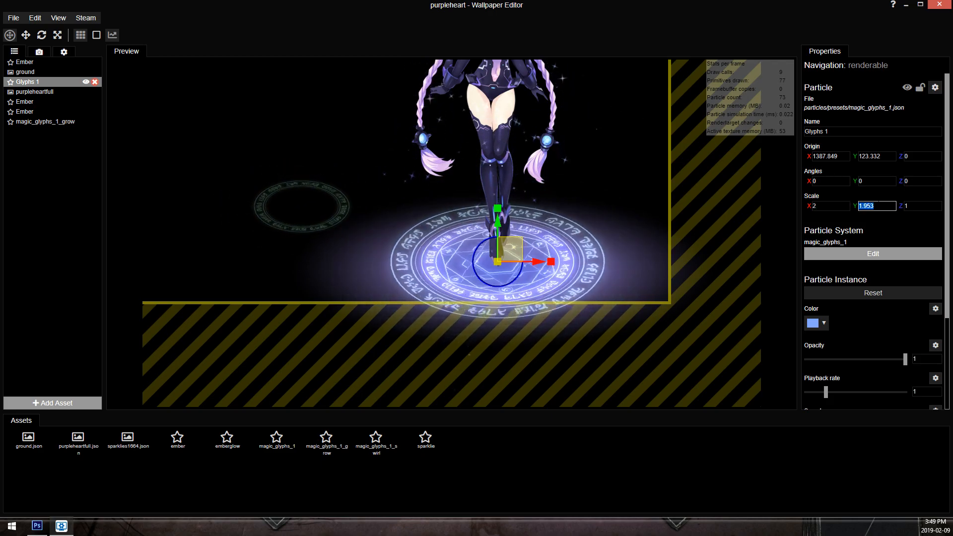
pyautogui.press('BackSpace')
pyautogui.write('3')
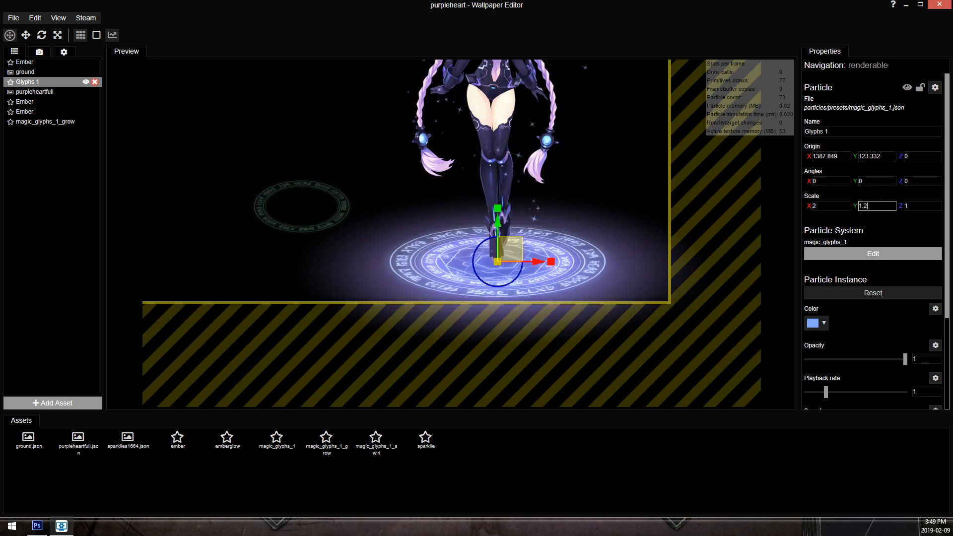
pyautogui.scroll(2, 555, 287)
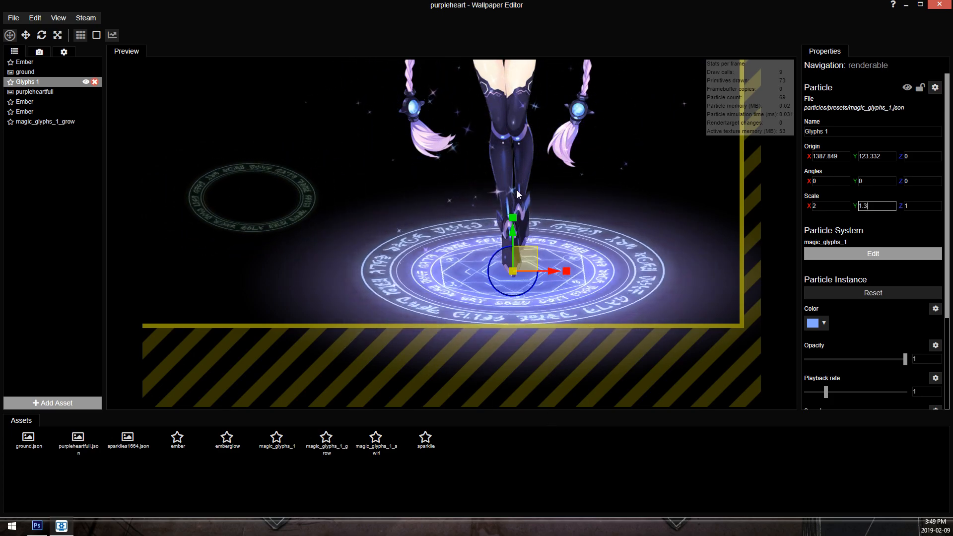
pyautogui.scroll(-3, 517, 186)
pyautogui.hotkey('ctrl', 's')
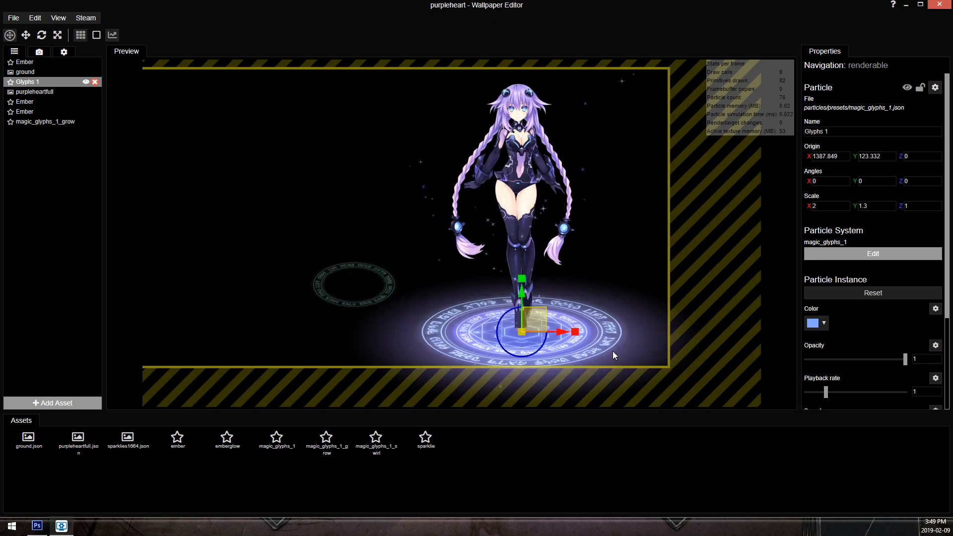
# Flatten the Glyphs 1 circle further by setting its Y scale to 1.
pyautogui.scroll(2, 595, 337)
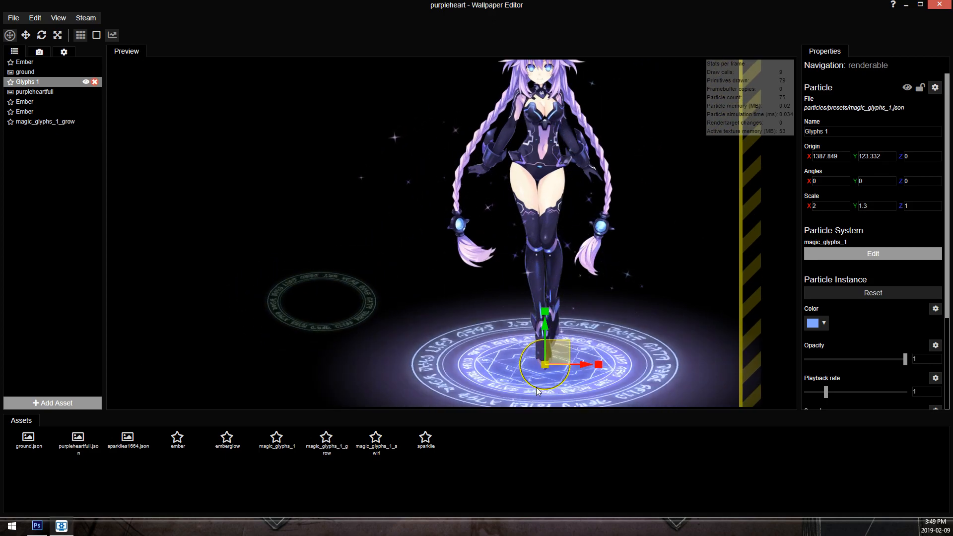
pyautogui.moveTo(588, 348); pyautogui.dragTo(553, 298)
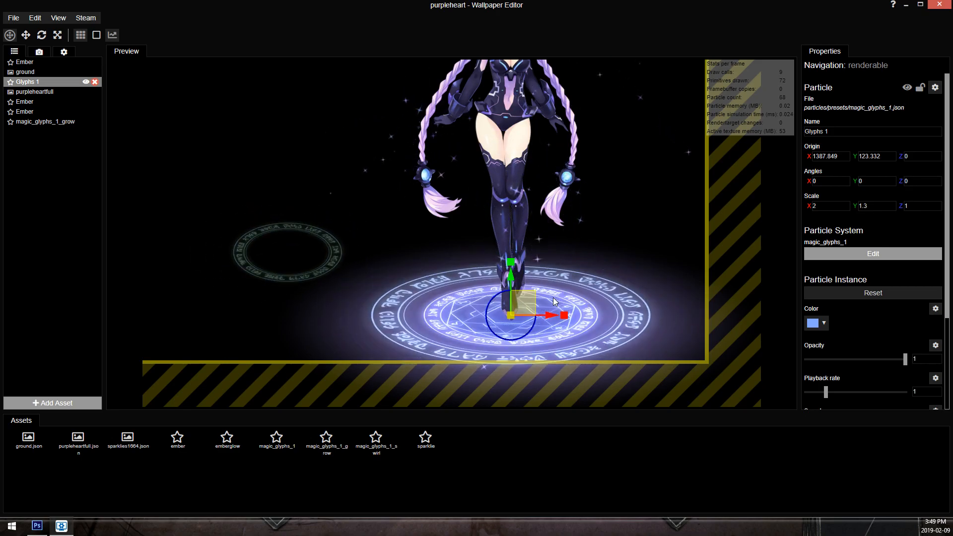
pyautogui.scroll(-3, 591, 295)
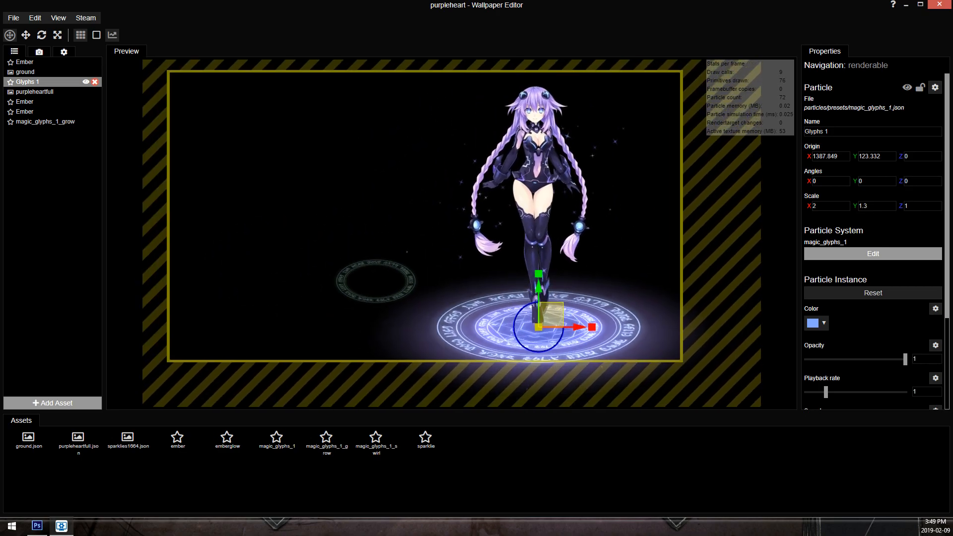
pyautogui.scroll(2, 626, 291)
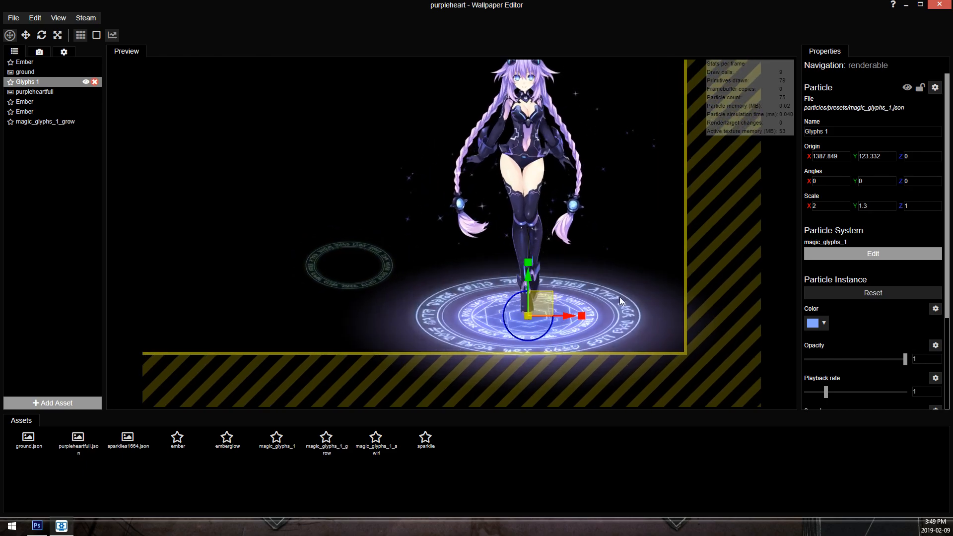
pyautogui.doubleClick(866, 206)
pyautogui.write('1')
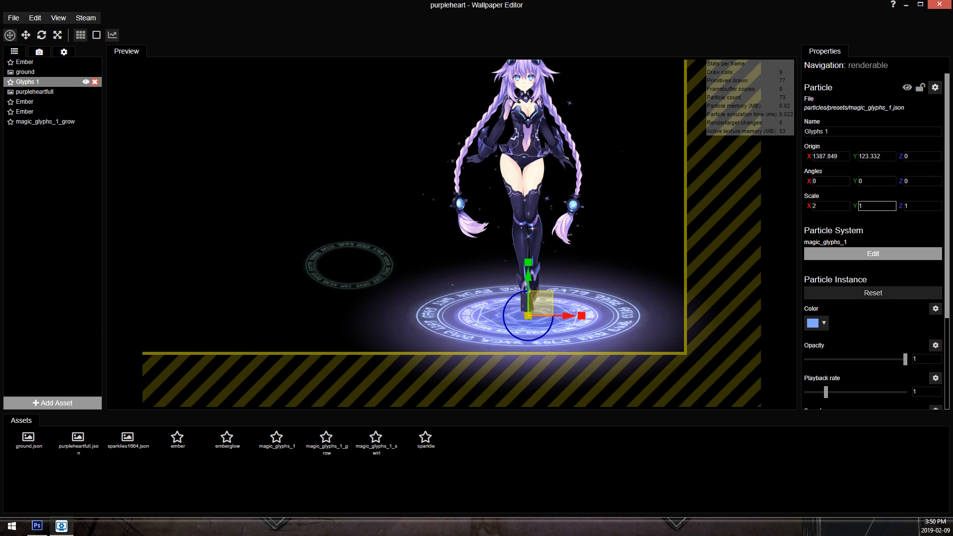
# Try a playback rate of 0.7 on Glyphs 1, restore it to 1 and save the project.
pyautogui.scroll(-1, 673, 208)
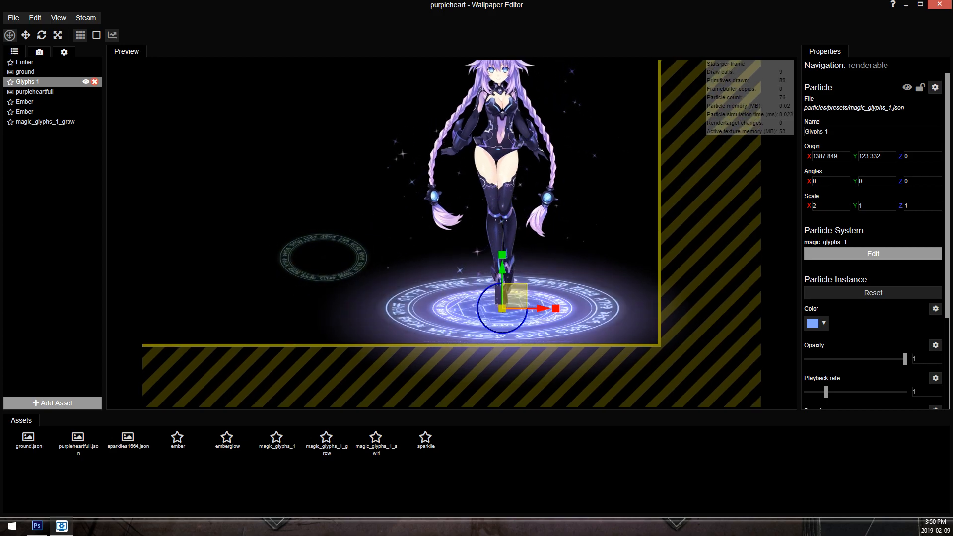
pyautogui.write('.7')
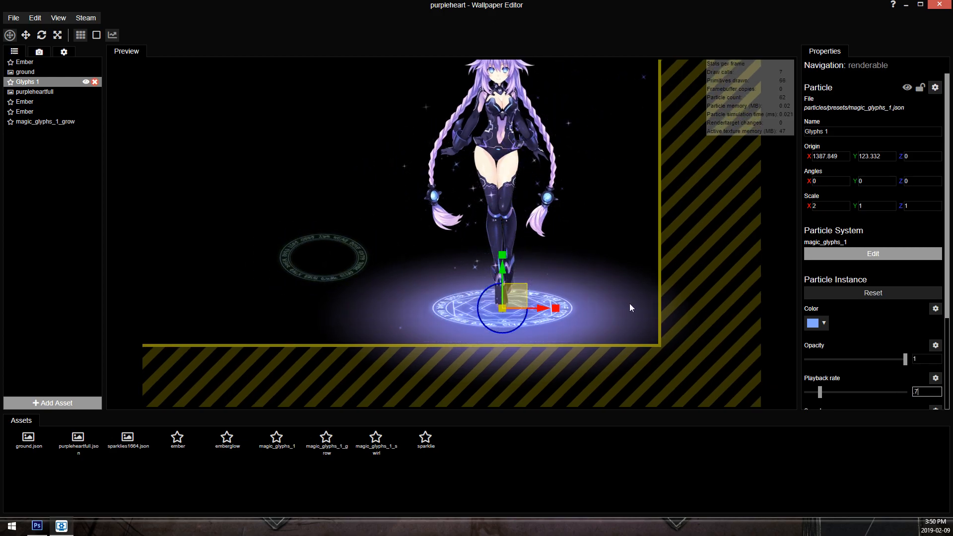
pyautogui.scroll(2, 594, 284)
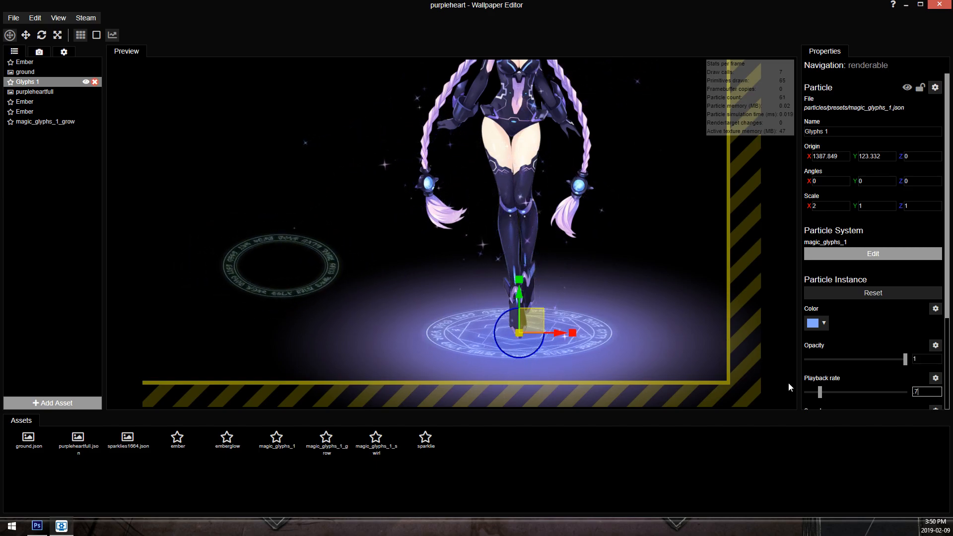
pyautogui.write('1')
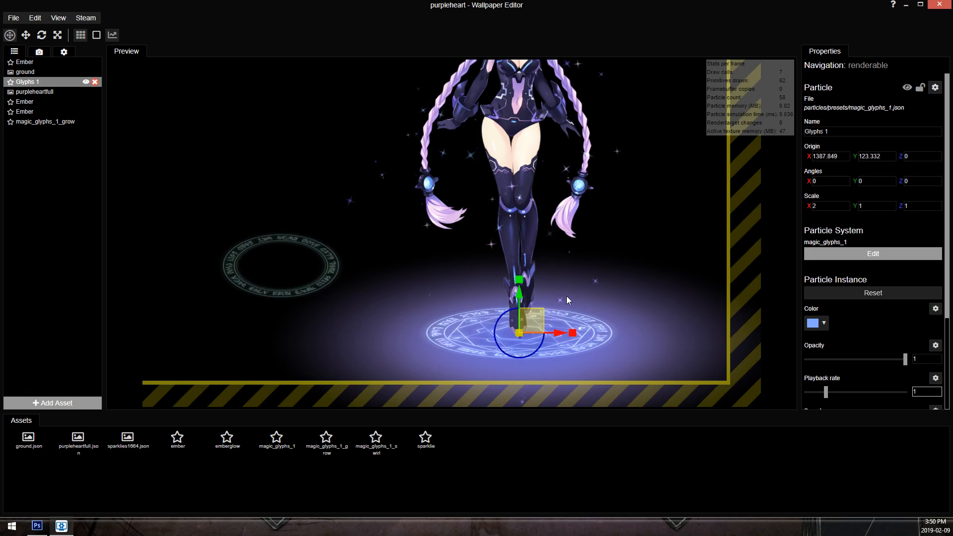
pyautogui.press('Return')
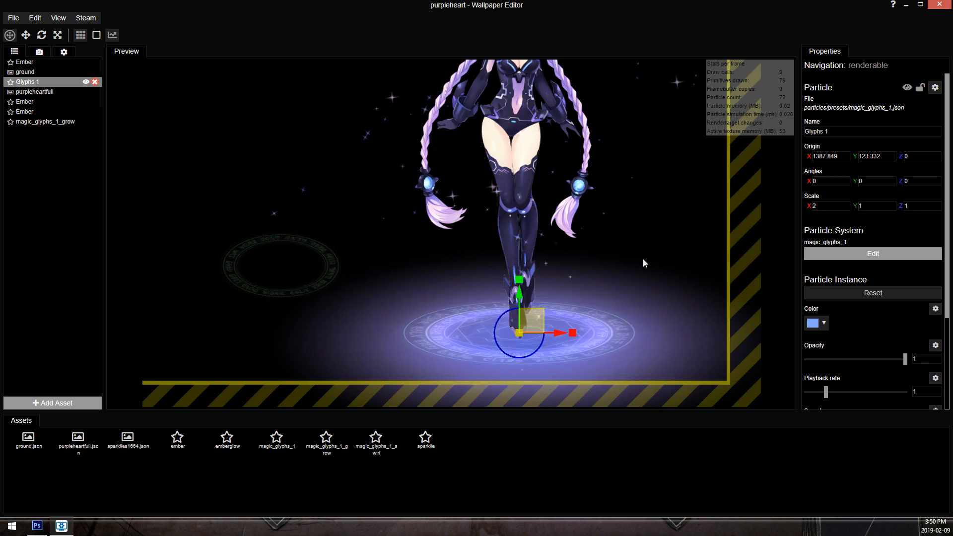
pyautogui.hotkey('ctrl', 's')
# Set the playback rate of Glyphs 1 to 0.8 and delete the magic_glyphs_1_grow particle from the scene.
pyautogui.click(926, 392)
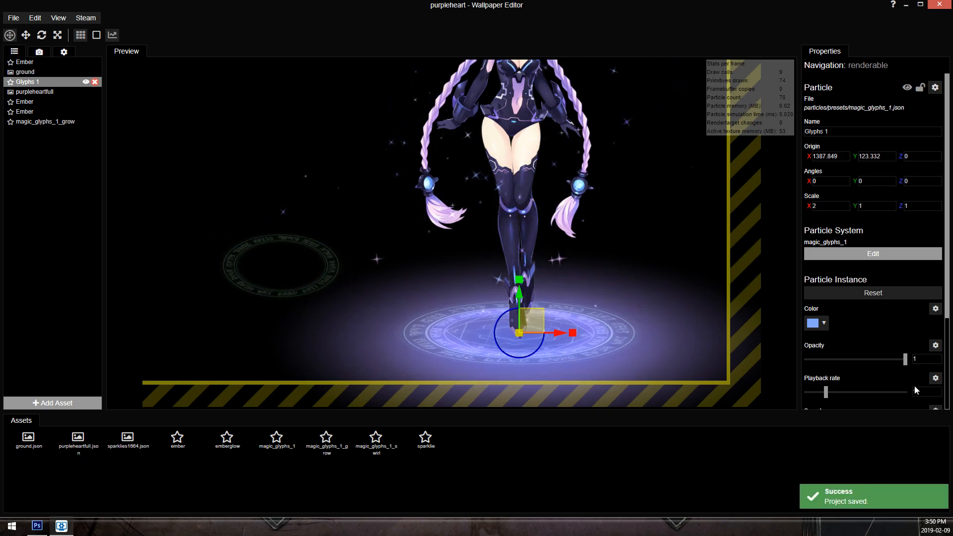
pyautogui.moveTo(934, 391); pyautogui.dragTo(809, 360)
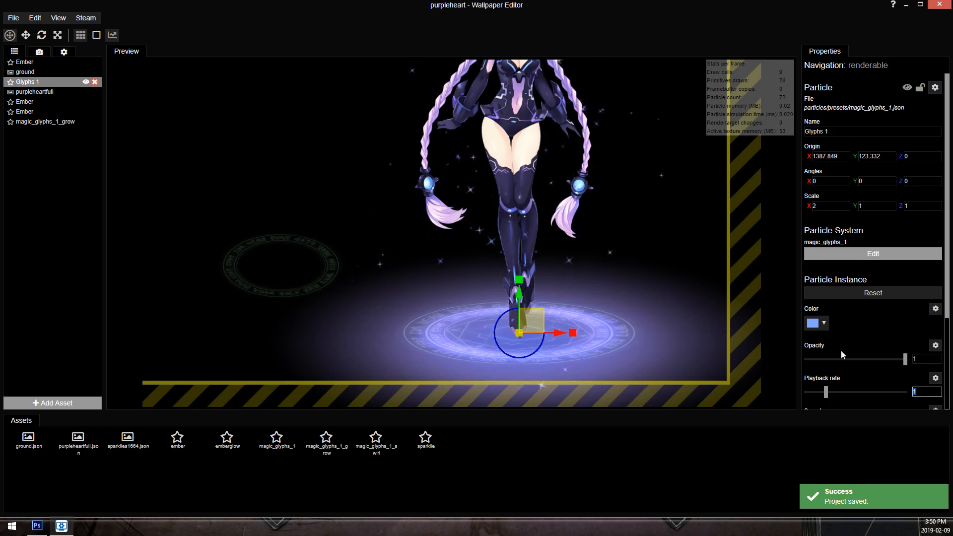
pyautogui.write('.8')
pyautogui.click(874, 253)
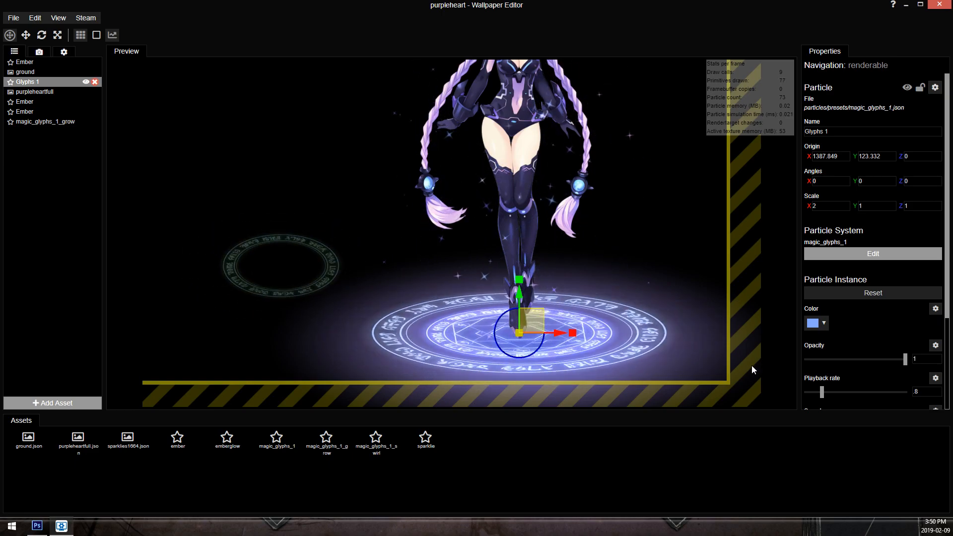
pyautogui.click(95, 121)
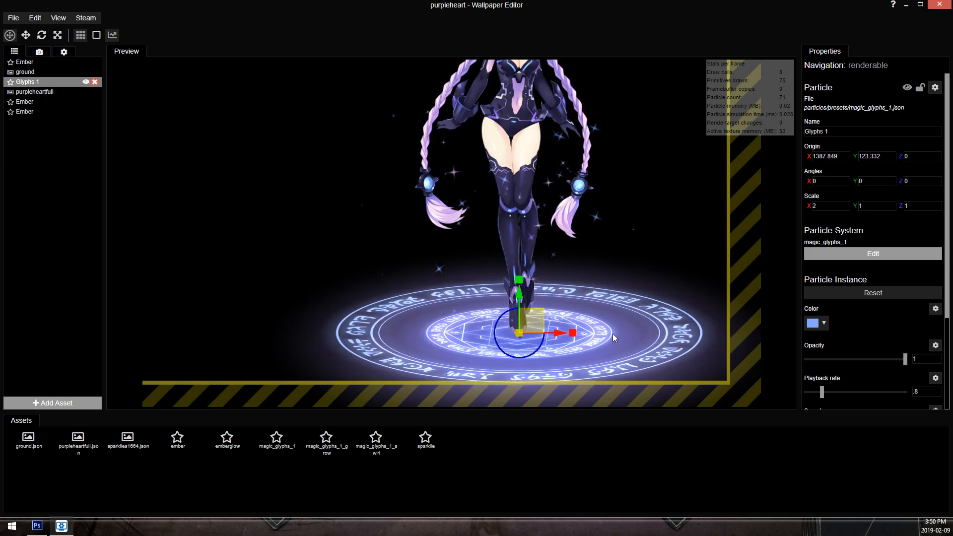
# Recolor Glyphs 1 to the light purple #ba91d9 and save the project.
pyautogui.scroll(-2, 613, 334)
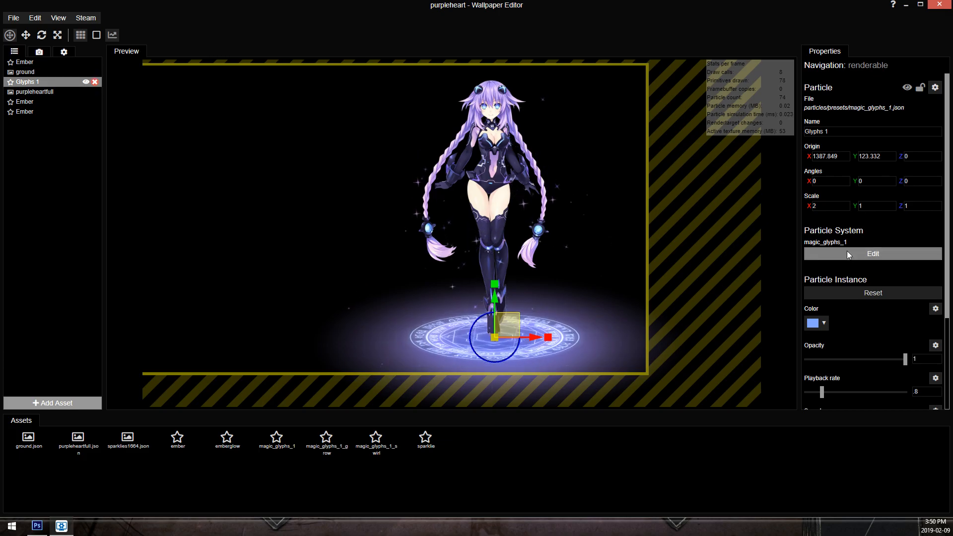
pyautogui.click(818, 324)
pyautogui.click(703, 406)
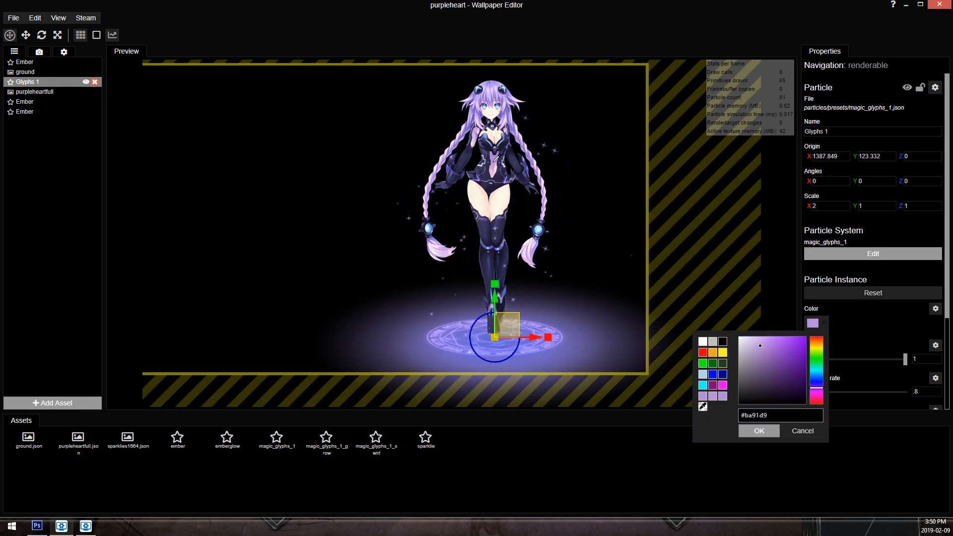
pyautogui.click(747, 426)
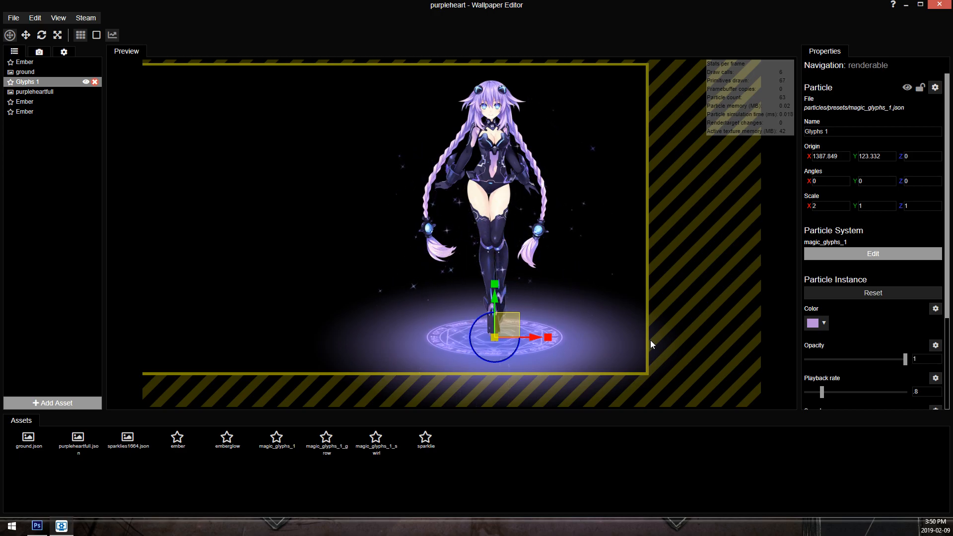
pyautogui.hotkey('ctrl', 's')
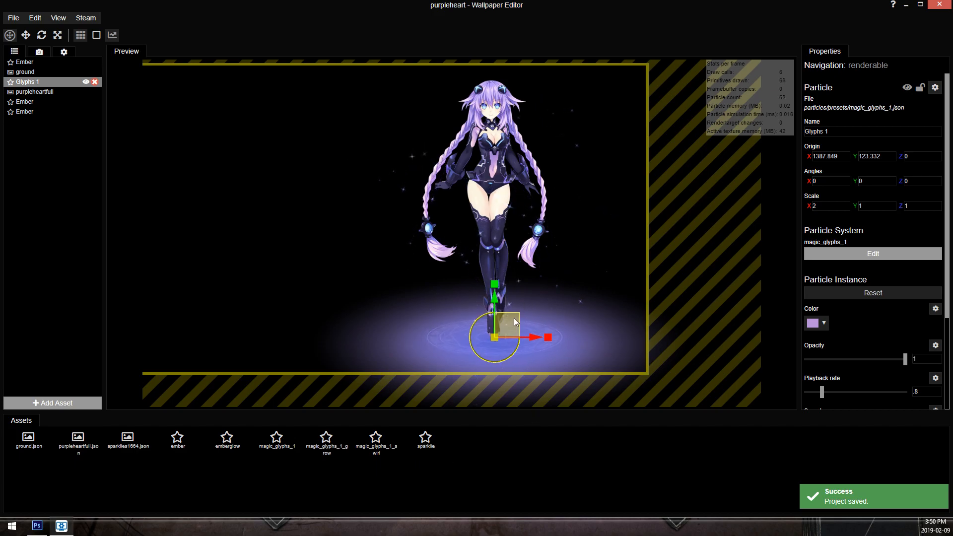
# Move Glyphs 1 under the character's feet to about X 1392, Y 110 and open its particle system for editing.
pyautogui.scroll(4, 542, 335)
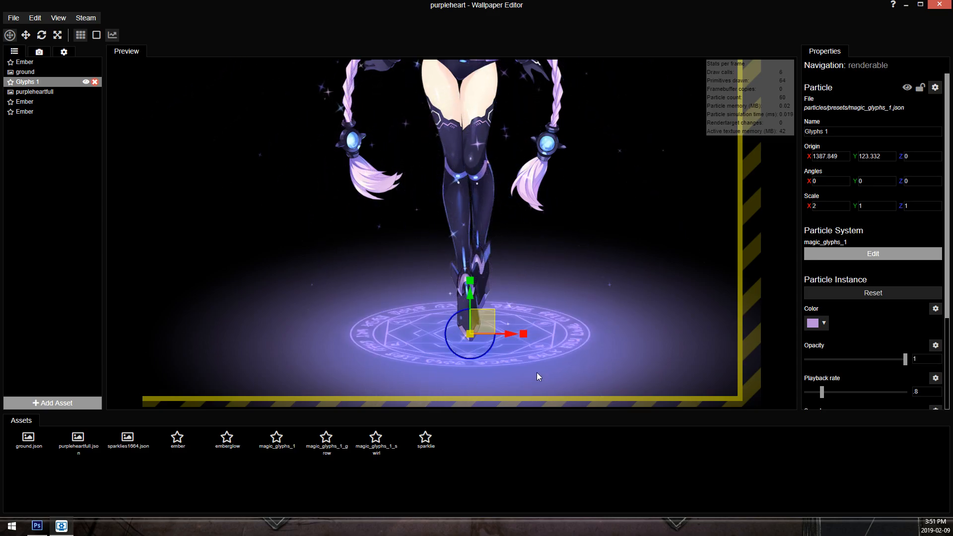
pyautogui.moveTo(478, 320); pyautogui.dragTo(484, 328)
pyautogui.scroll(-3, 519, 310)
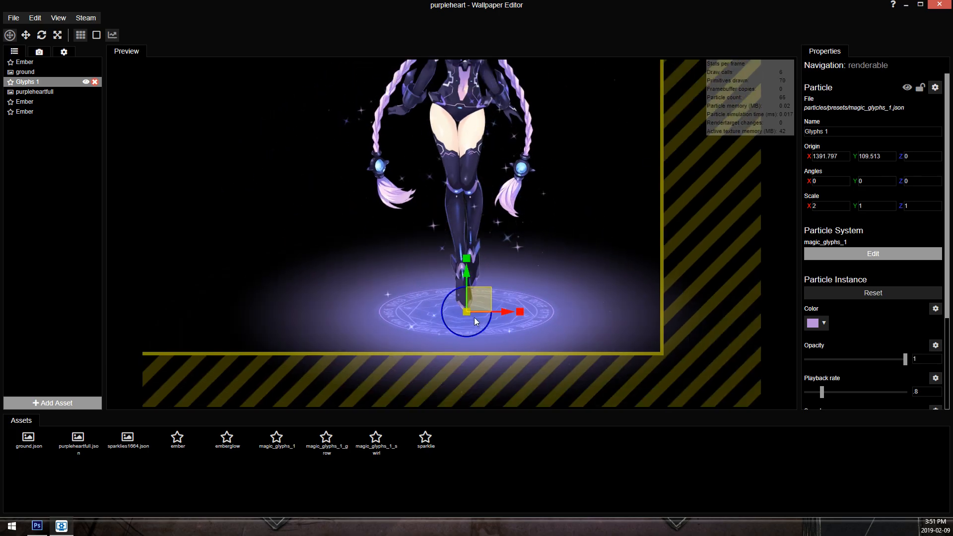
pyautogui.click(892, 256)
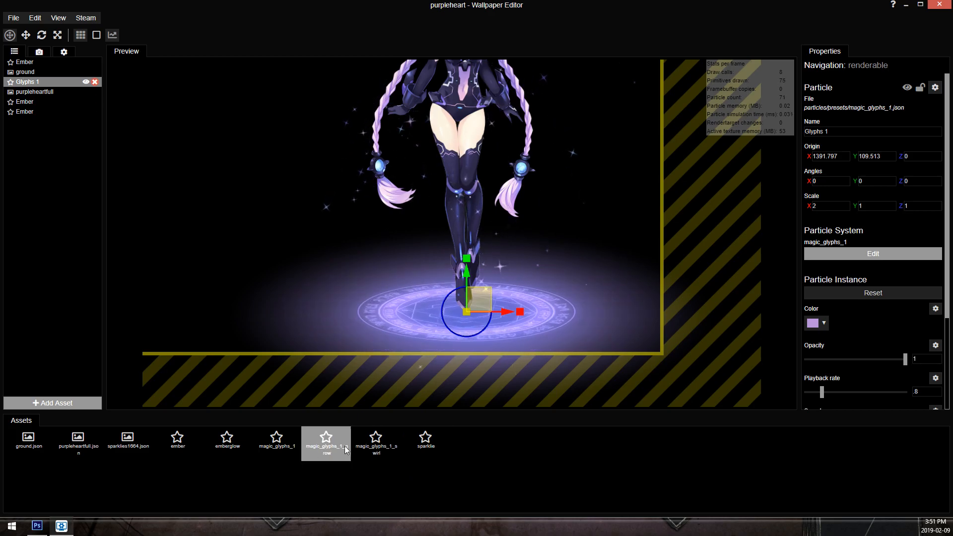
# Save the project and scale the first child of Glyphs 1's particle system in X and Y, trying 1.2 before settling on 2.
pyautogui.hotkey('ctrl', 's')
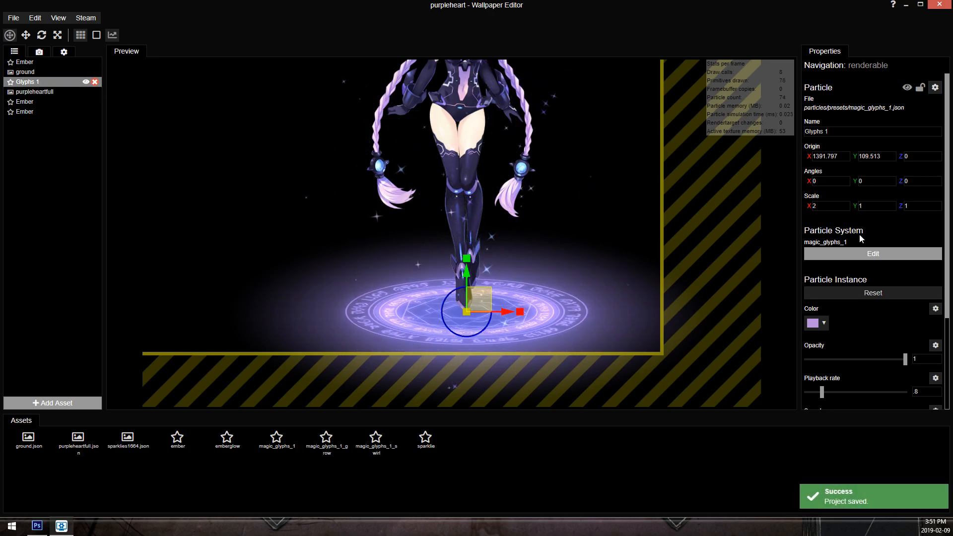
pyautogui.click(827, 253)
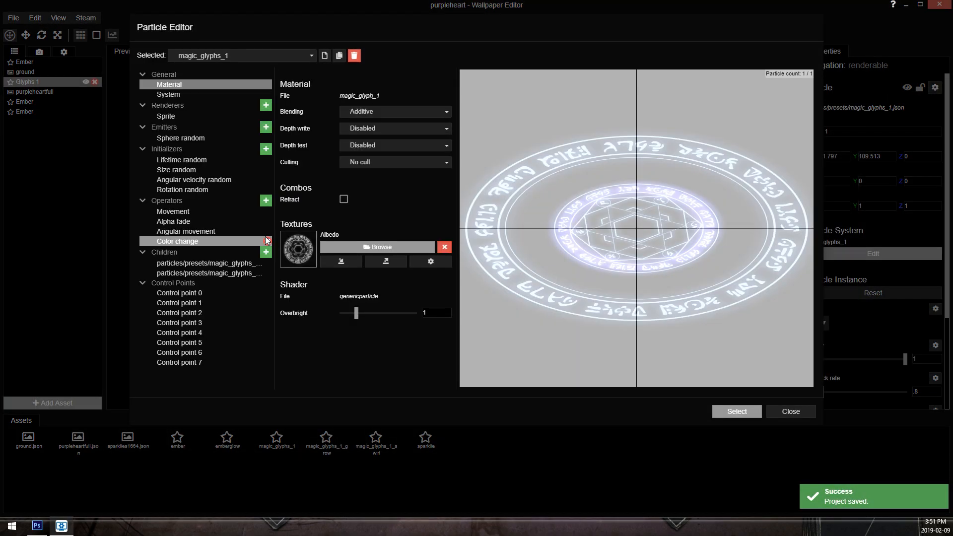
pyautogui.click(217, 264)
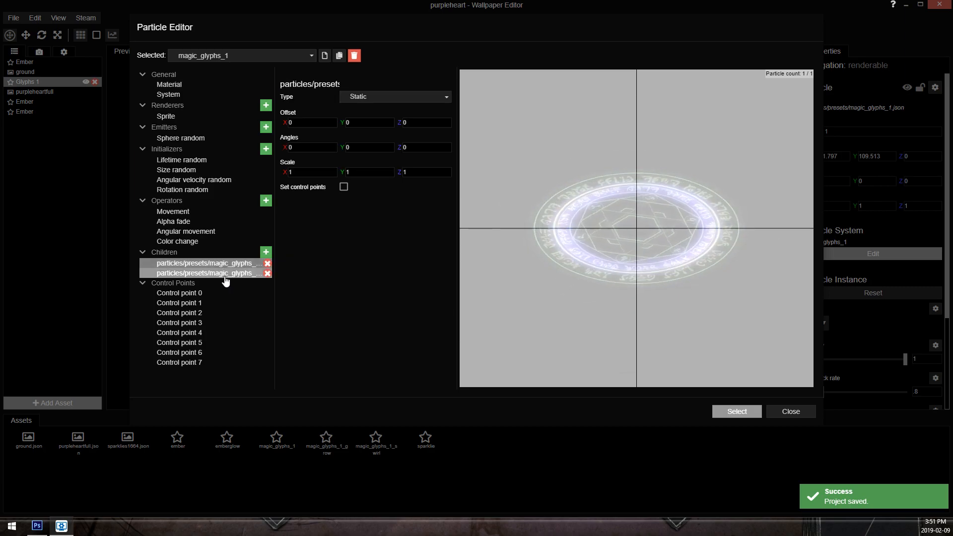
pyautogui.click(300, 172)
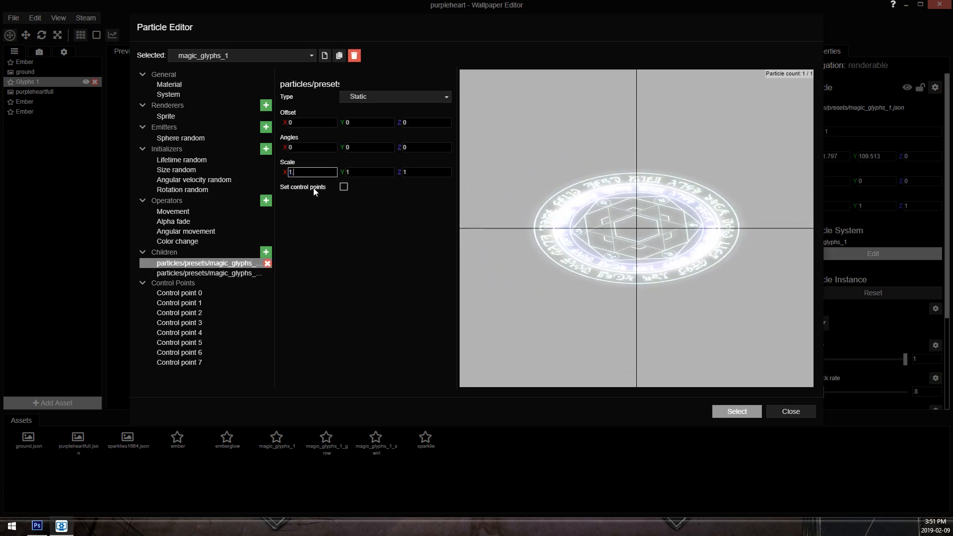
pyautogui.write('.2')
pyautogui.press('Tab')
pyautogui.write('1.2')
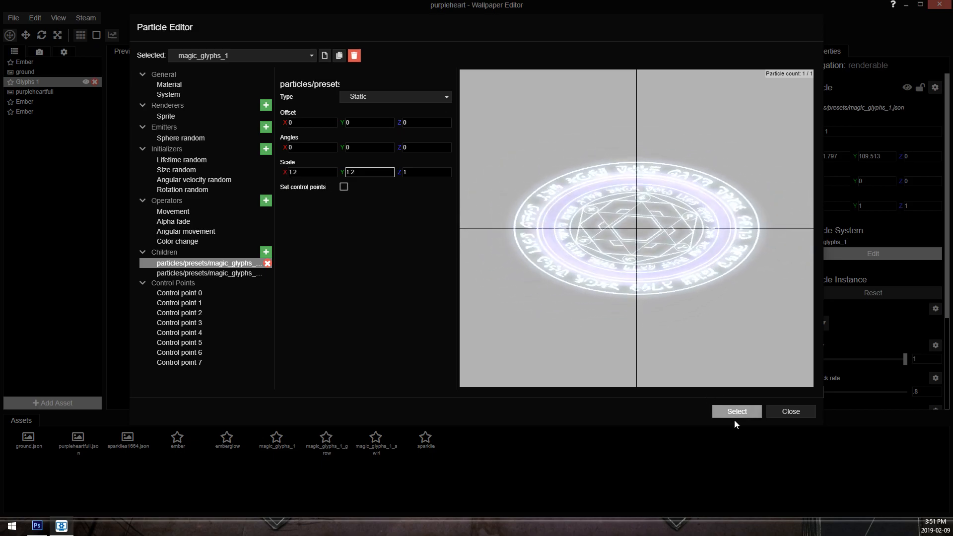
pyautogui.moveTo(382, 174); pyautogui.dragTo(253, 171)
pyautogui.write('2')
pyautogui.click(311, 175)
pyautogui.write('2')
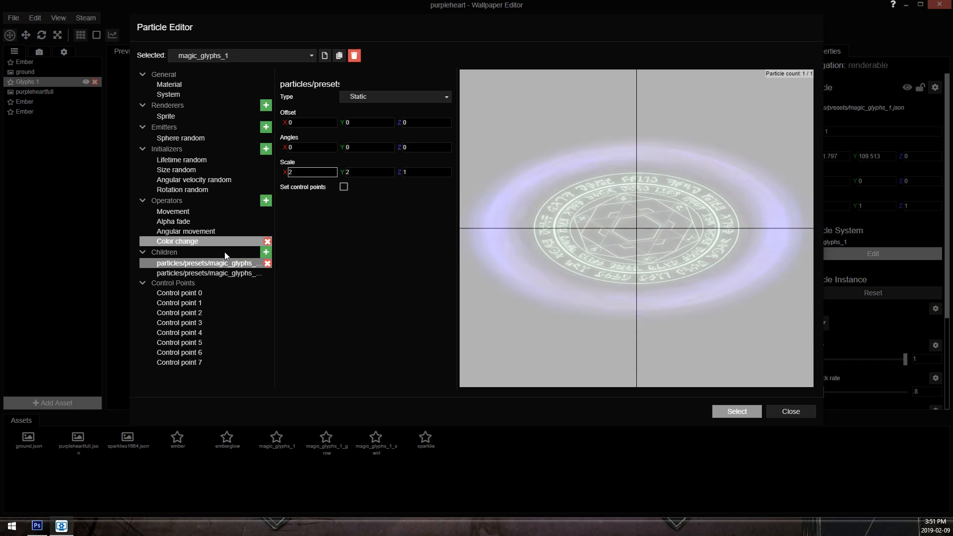
# Set the second child particle's scale to X 1.1, Y 1.3, apply the particle system and save the project.
pyautogui.click(209, 273)
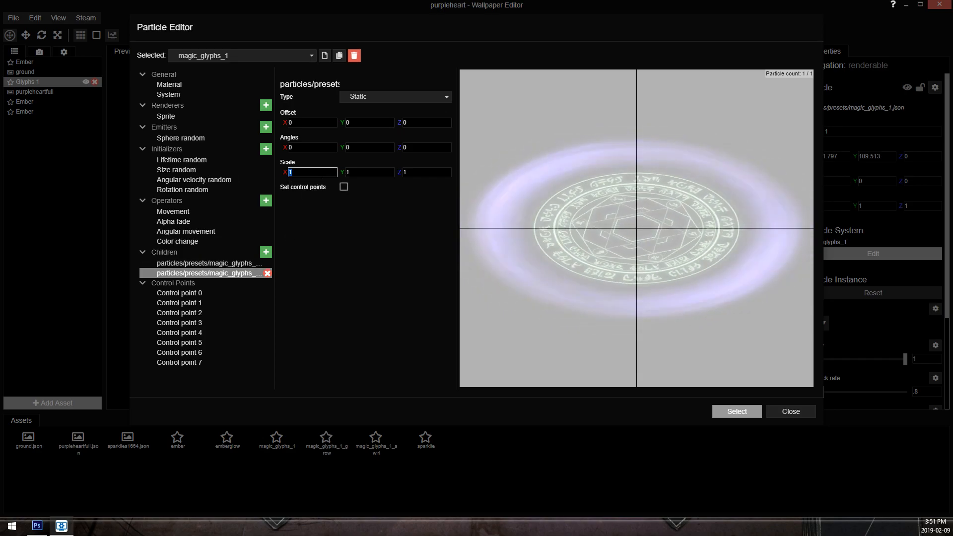
pyautogui.moveTo(368, 173); pyautogui.dragTo(245, 181)
pyautogui.write('1.3')
pyautogui.write('1.1')
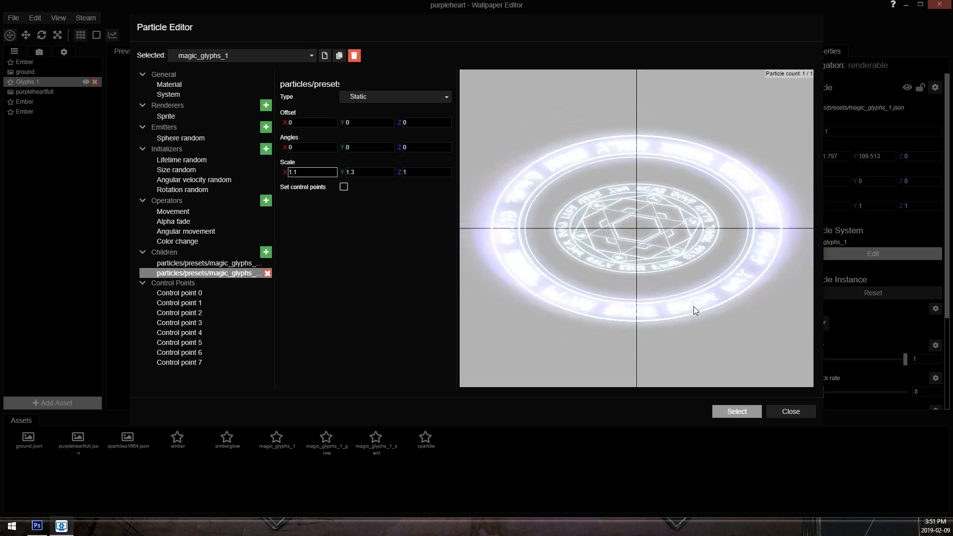
pyautogui.click(739, 411)
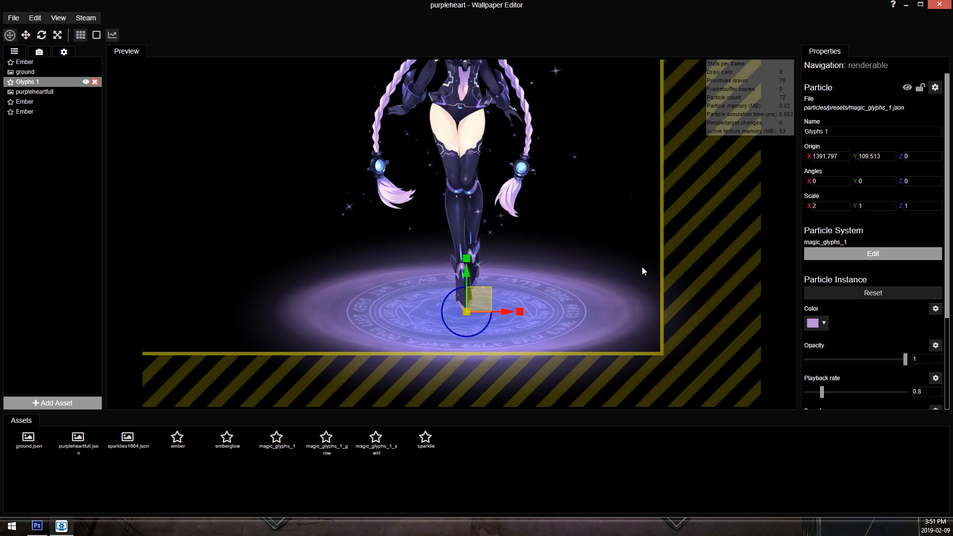
pyautogui.hotkey('ctrl', 's')
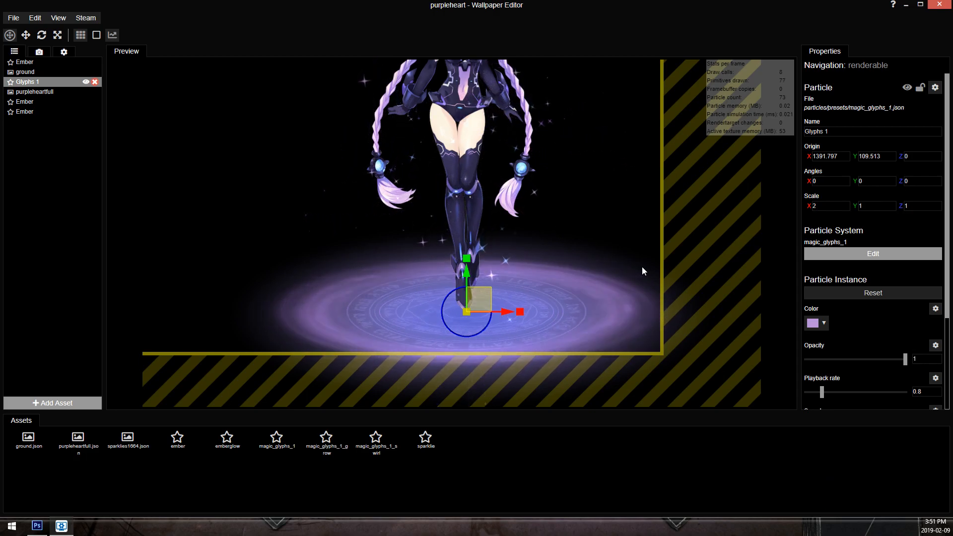
# Try a duplicate of Glyphs 1 raised to about Y 285 and scaled to about X 1.38, Y 0.38.
pyautogui.moveTo(487, 144); pyautogui.dragTo(502, 210)
pyautogui.scroll(-2, 500, 207)
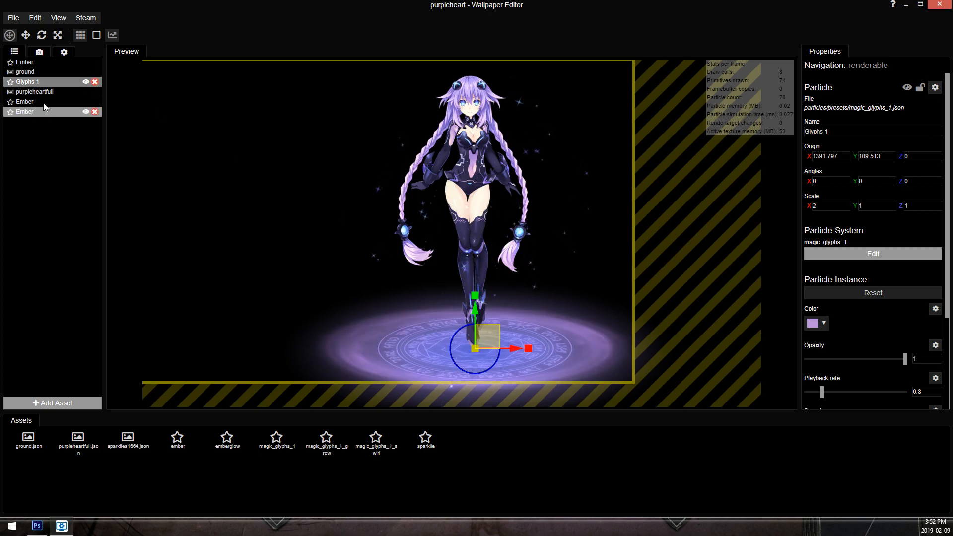
pyautogui.click(74, 183)
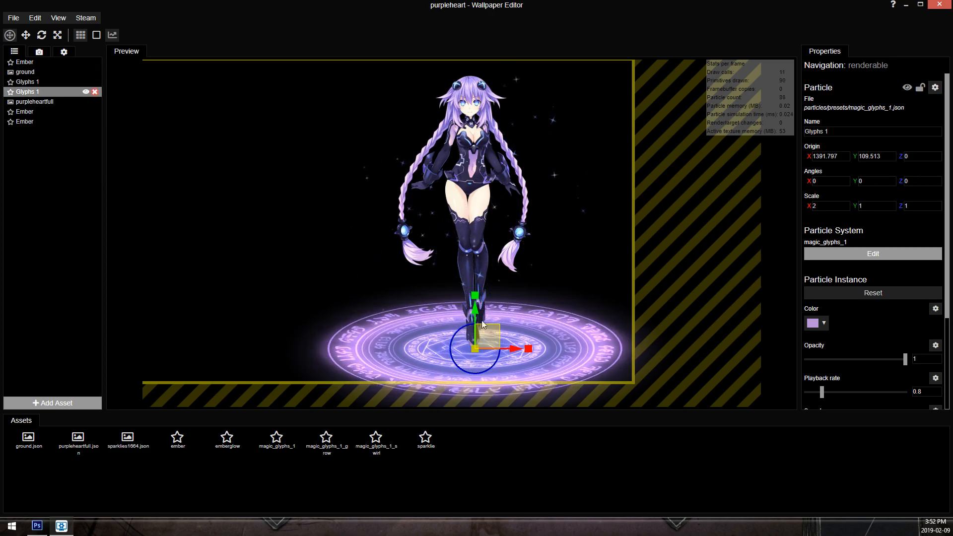
pyautogui.moveTo(478, 354); pyautogui.dragTo(481, 287)
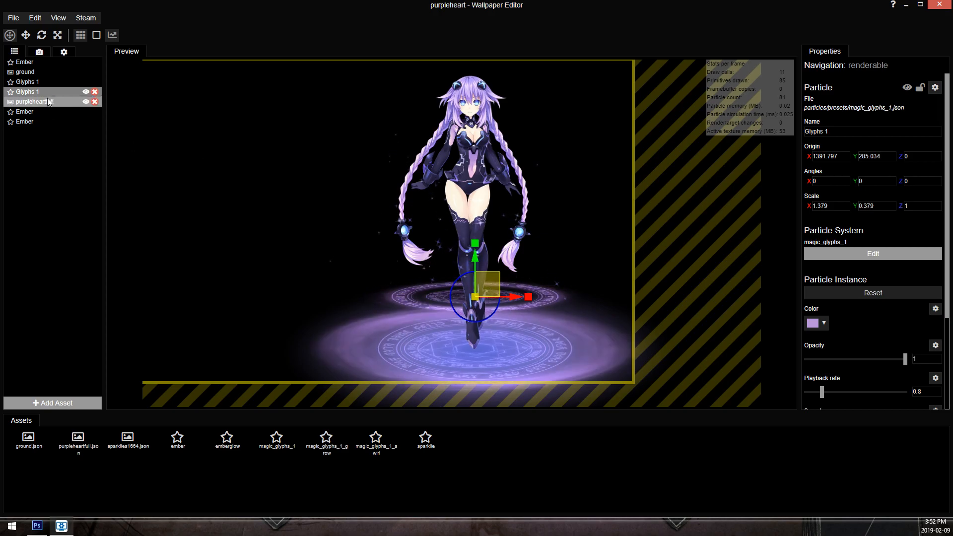
# Reorder the smaller Glyphs 1 copy to just after purpleheartfull in the layer order, check it around the legs and delete it.
pyautogui.moveTo(49, 97); pyautogui.dragTo(49, 105)
pyautogui.scroll(3, 594, 258)
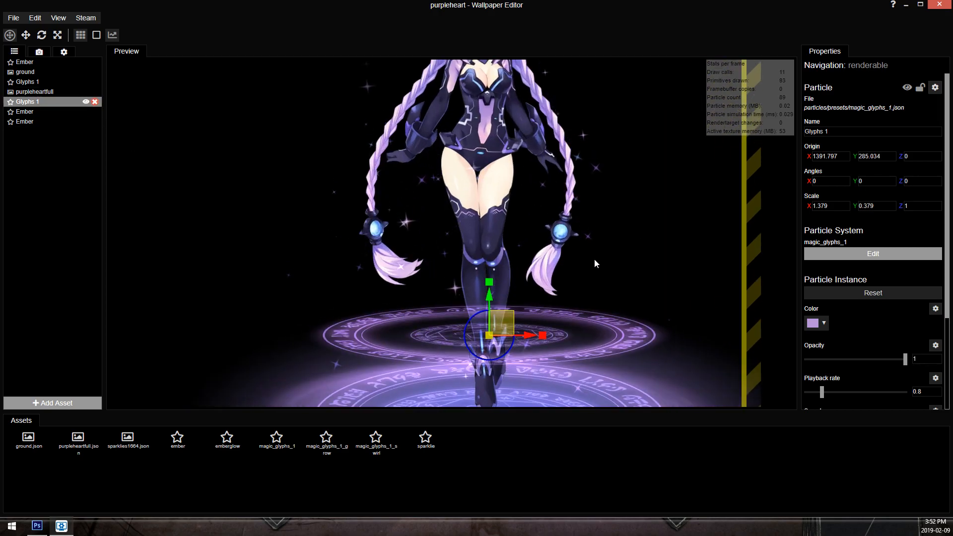
pyautogui.scroll(-2, 594, 258)
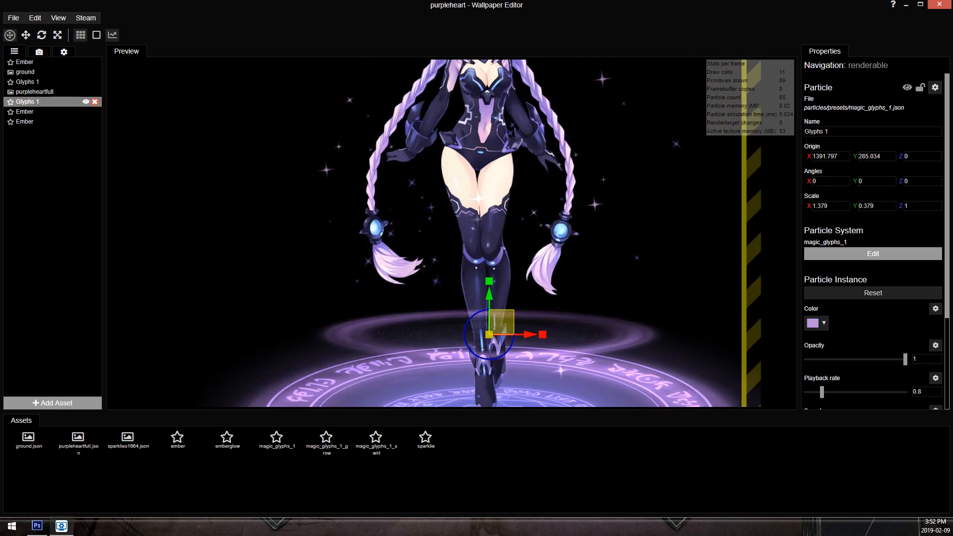
pyautogui.click(94, 101)
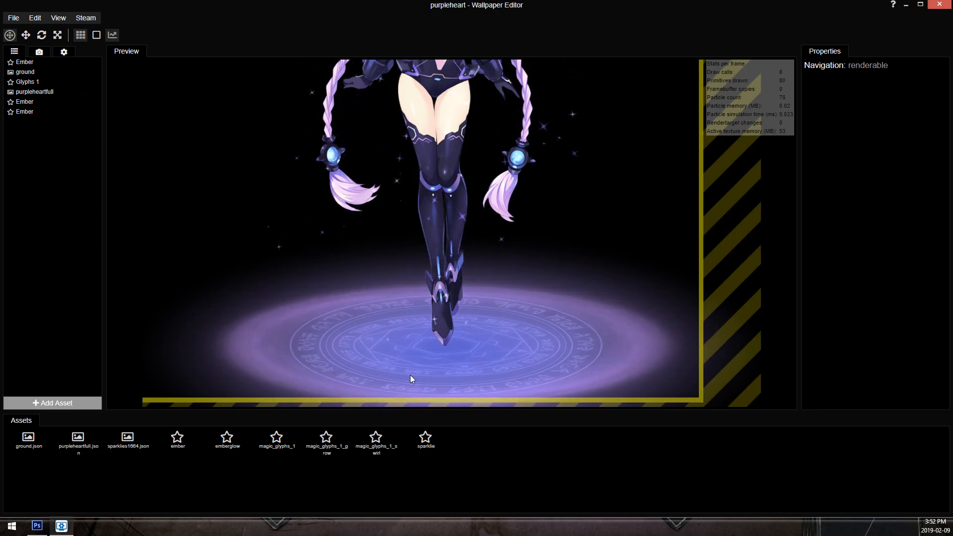
# Check the whole wallpaper, save the project and select the remaining Glyphs 1 particle.
pyautogui.scroll(-1, 465, 344)
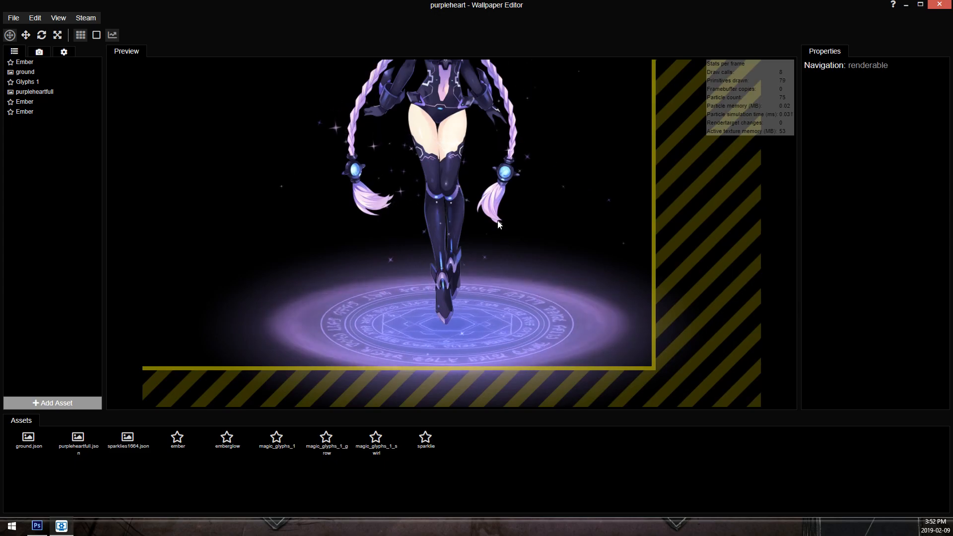
pyautogui.scroll(-3, 523, 200)
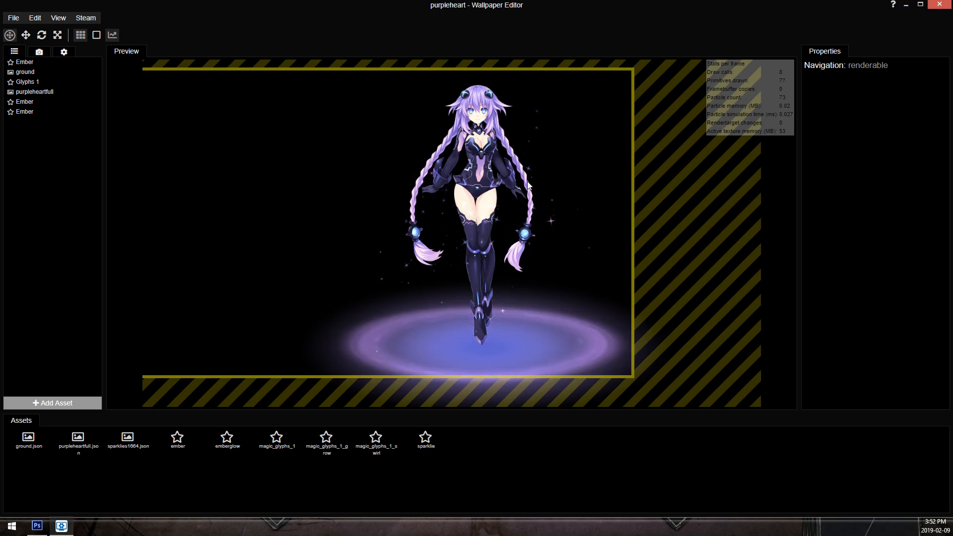
pyautogui.hotkey('ctrl', 's')
pyautogui.click(26, 81)
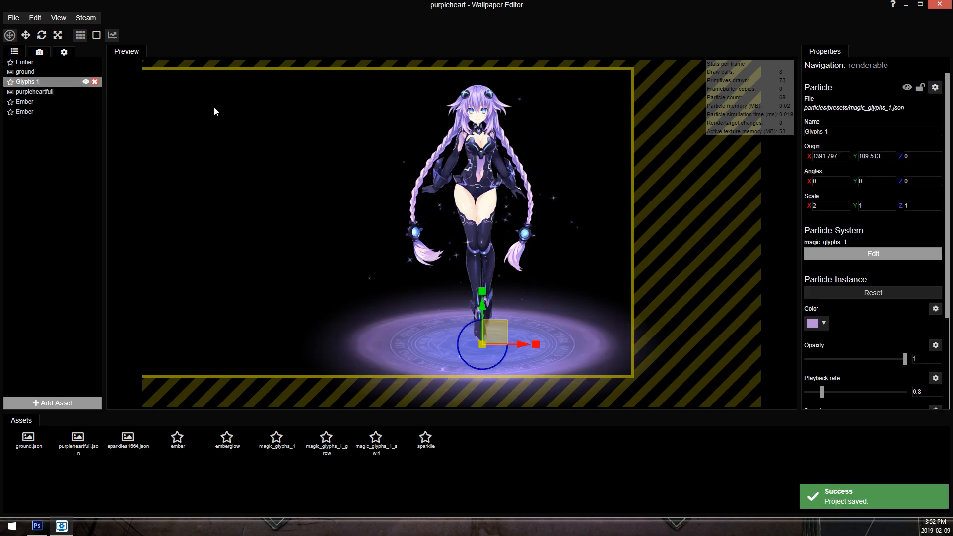
# In the magic_glyphs_1 particle system, set the first child's scale to X 1.7 and Y 1.9, apply it and save the project.
pyautogui.click(897, 252)
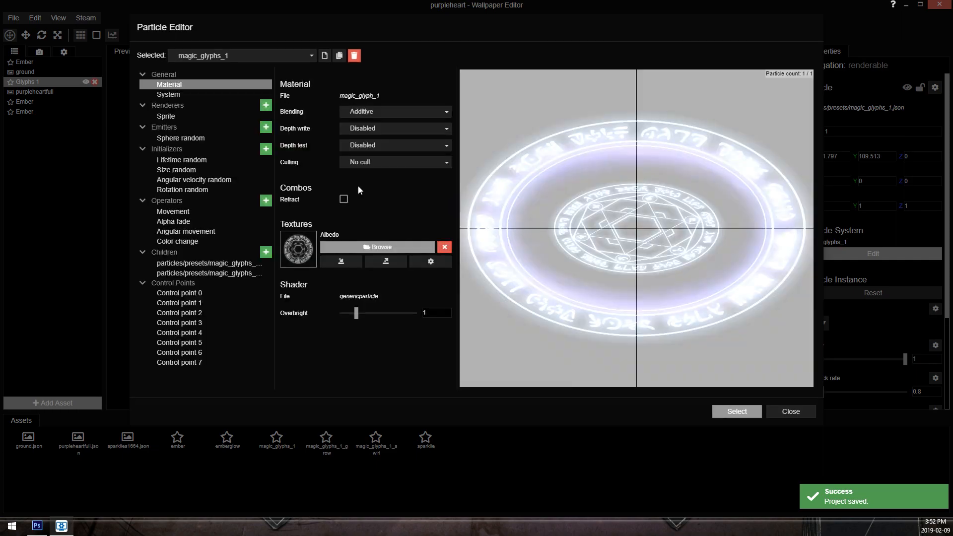
pyautogui.click(225, 265)
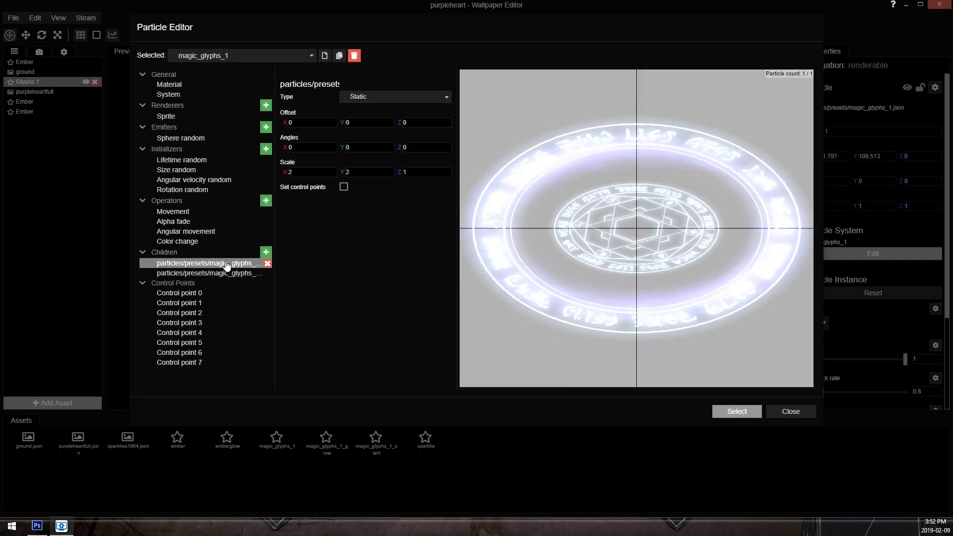
pyautogui.click(382, 172)
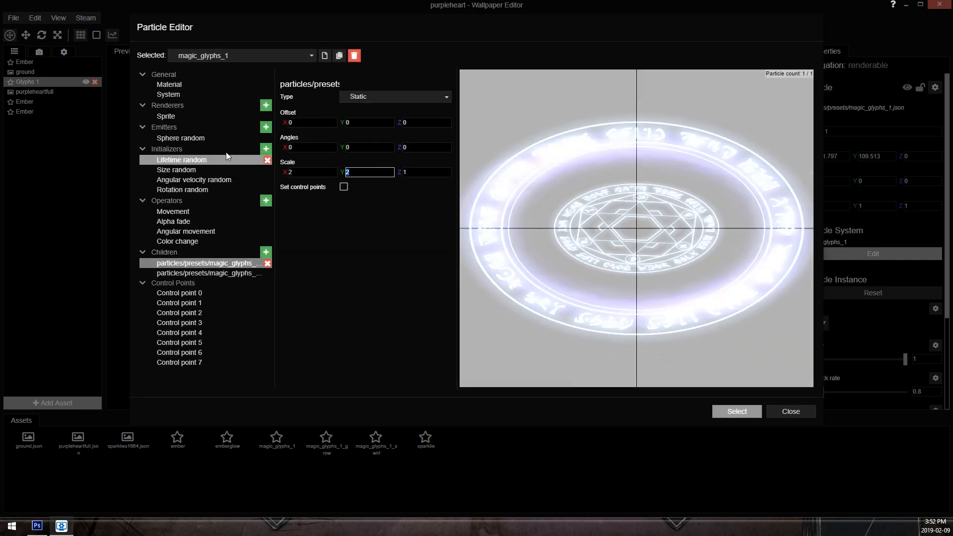
pyautogui.write('1.7')
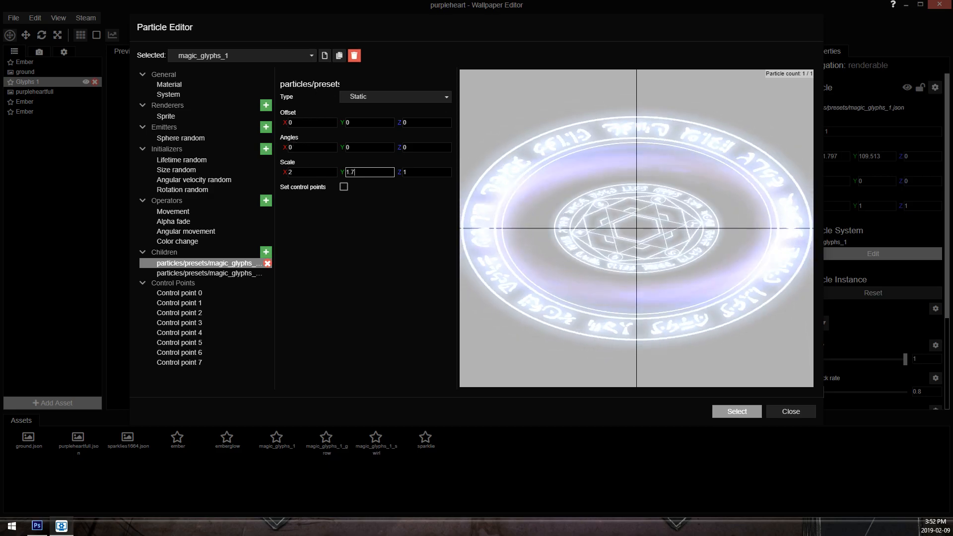
pyautogui.click(289, 171)
pyautogui.write('7.5')
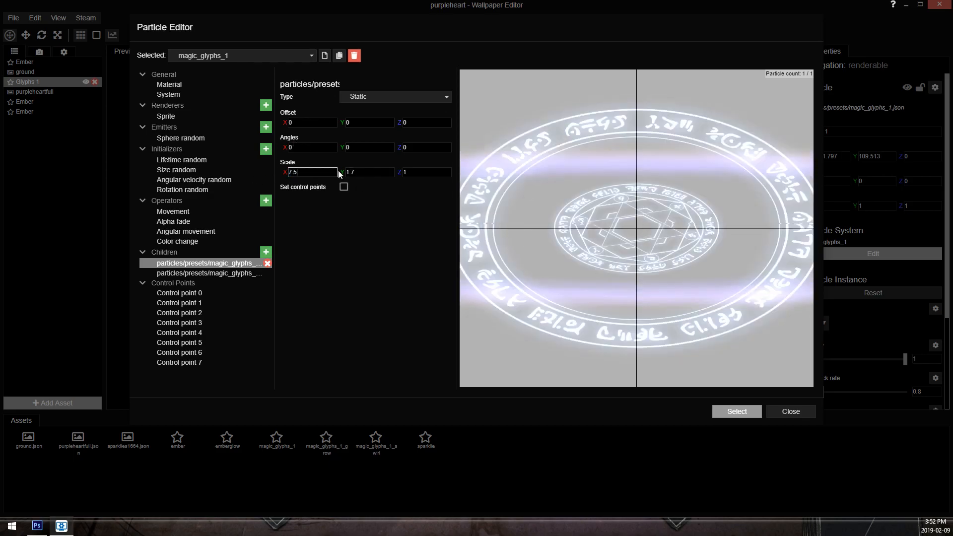
pyautogui.write('1.7')
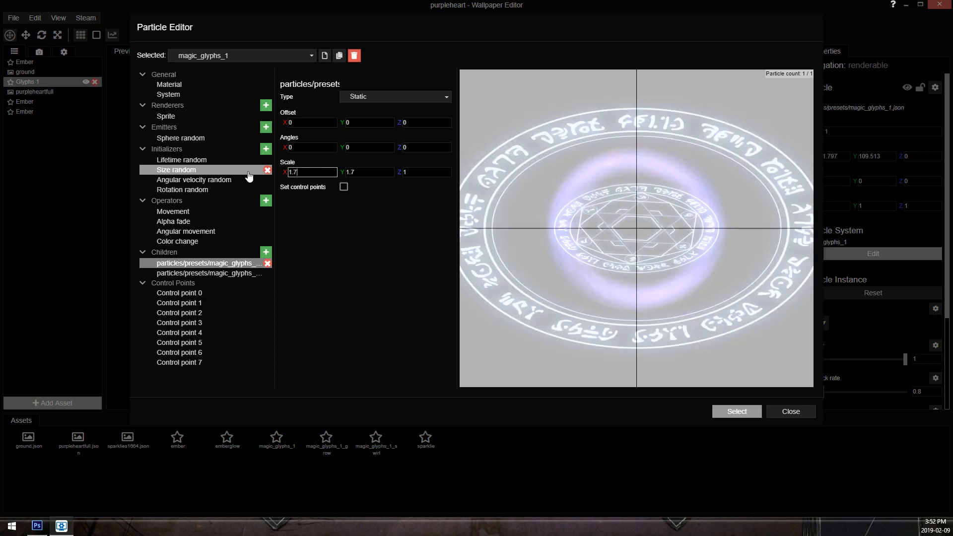
pyautogui.press('Tab')
pyautogui.write('1.')
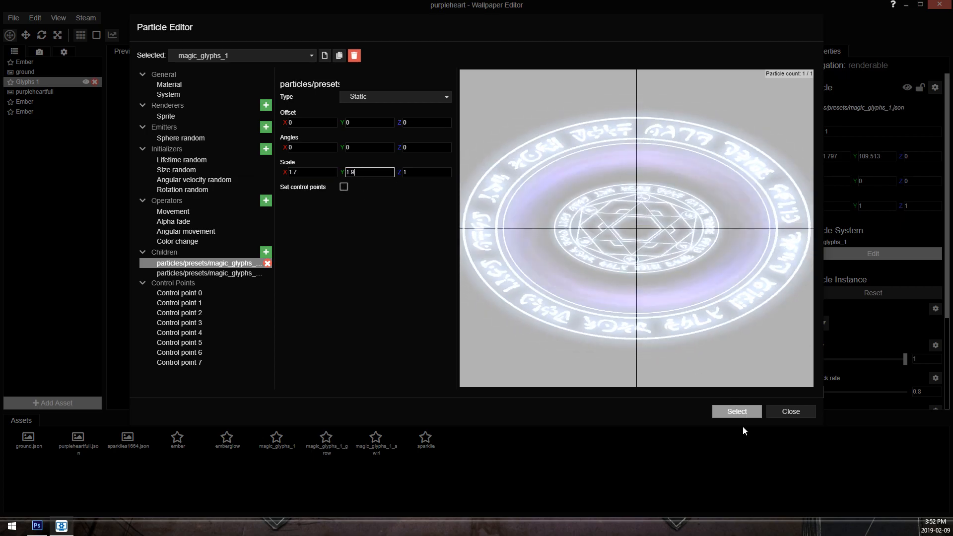
pyautogui.click(739, 412)
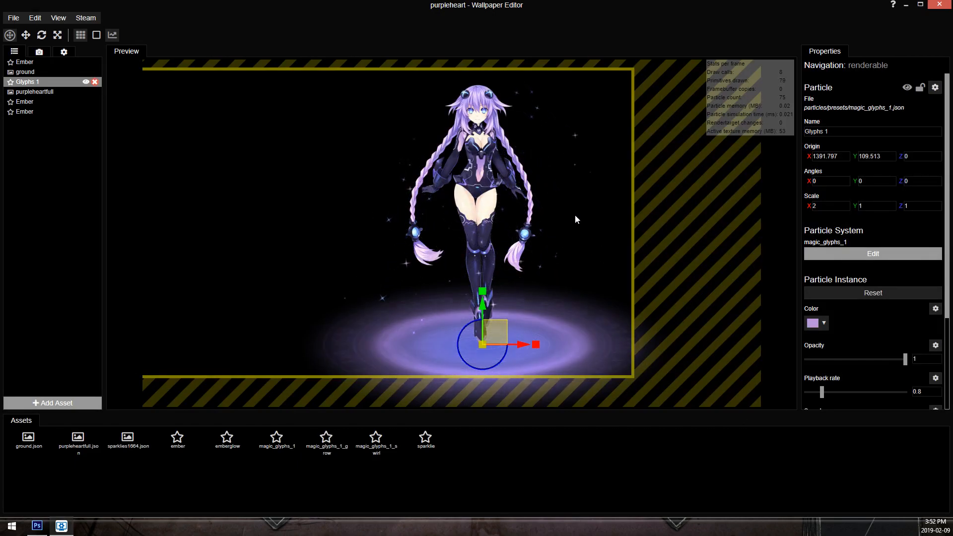
pyautogui.scroll(3, 575, 228)
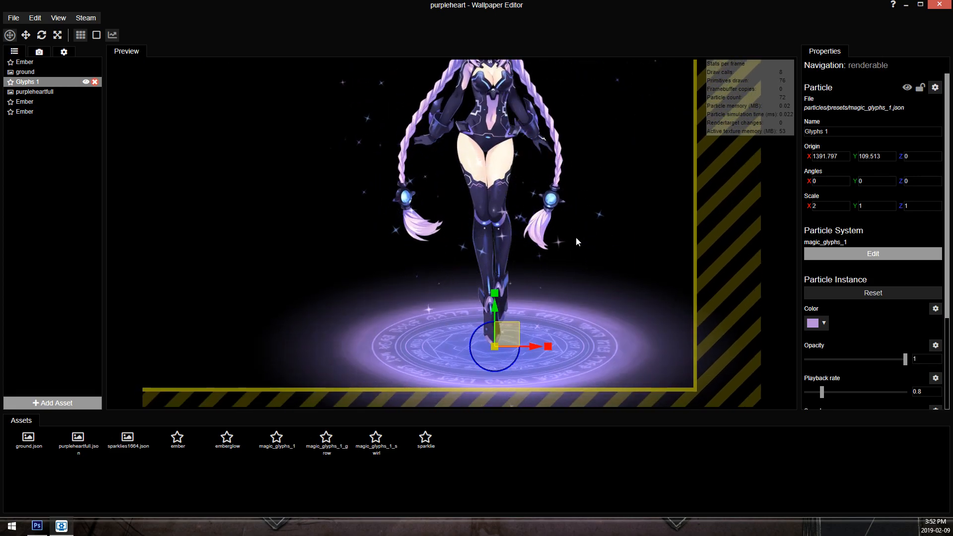
pyautogui.hotkey('ctrl', 's')
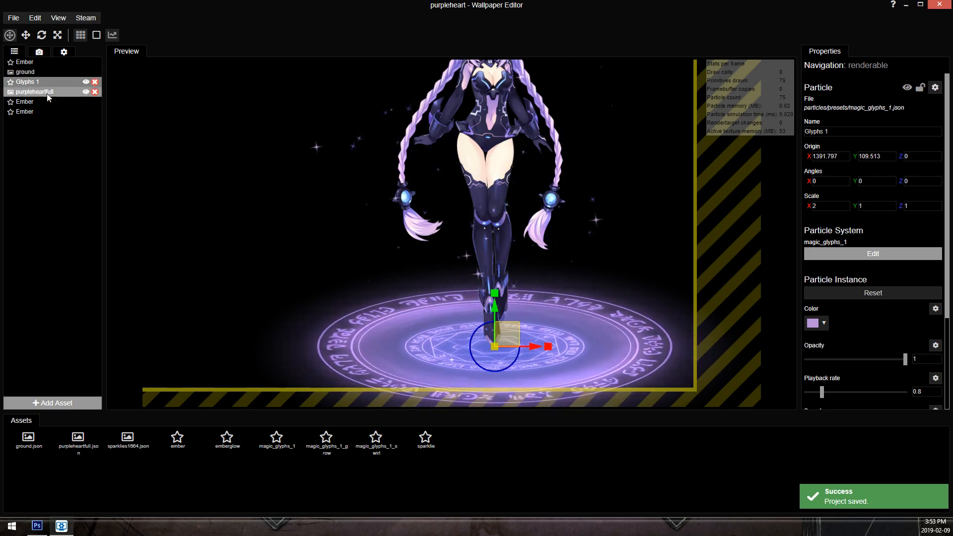
# Duplicate the last Ember particle and place the copy nearly upright at the character's feet, at about X 1344, Y 72.
pyautogui.click(39, 112)
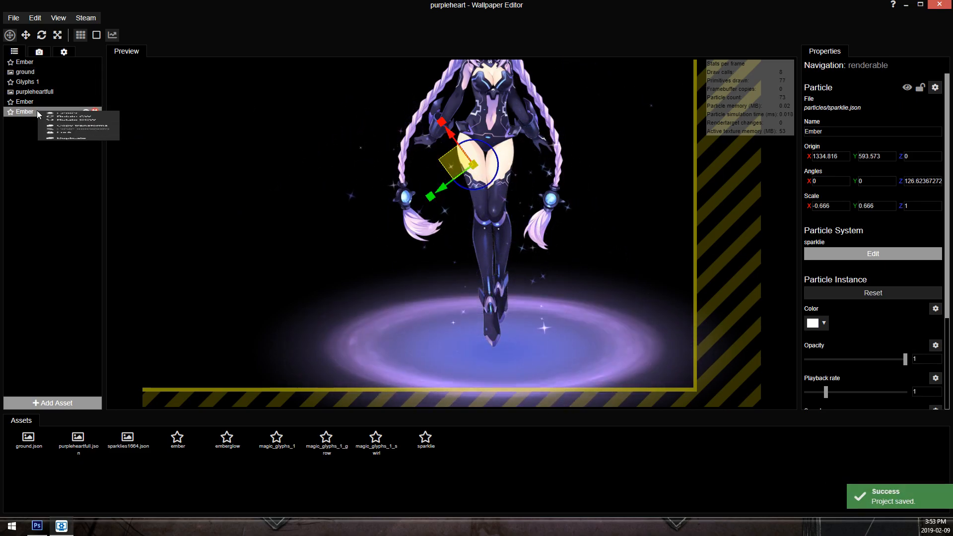
pyautogui.click(82, 217)
pyautogui.moveTo(454, 163); pyautogui.dragTo(492, 353)
# Scale the copied Ember particle to X 2, Y 2 and reposition it at about X 1253, Y -125, rotated about 15.5°.
pyautogui.click(824, 206)
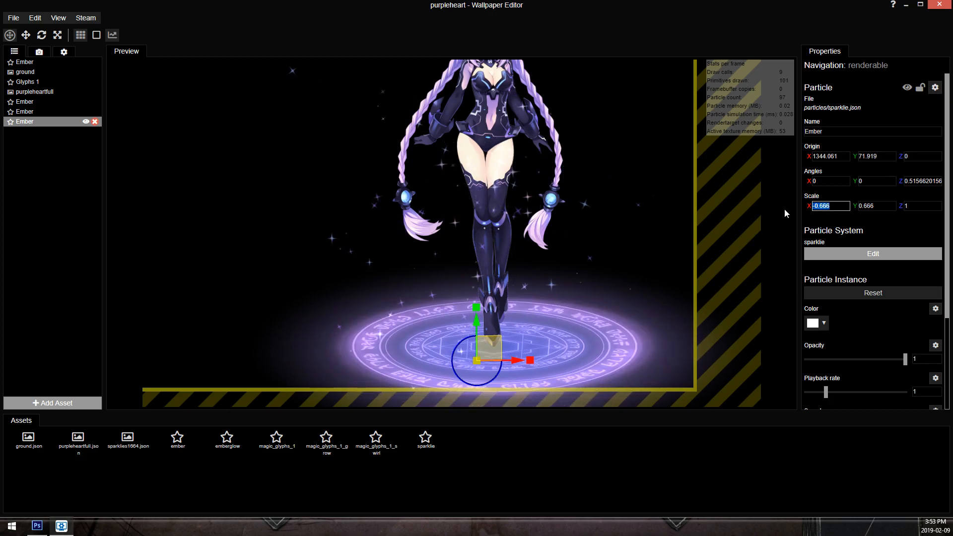
pyautogui.write('2')
pyautogui.press('Tab')
pyautogui.write('2')
pyautogui.scroll(-2, 561, 248)
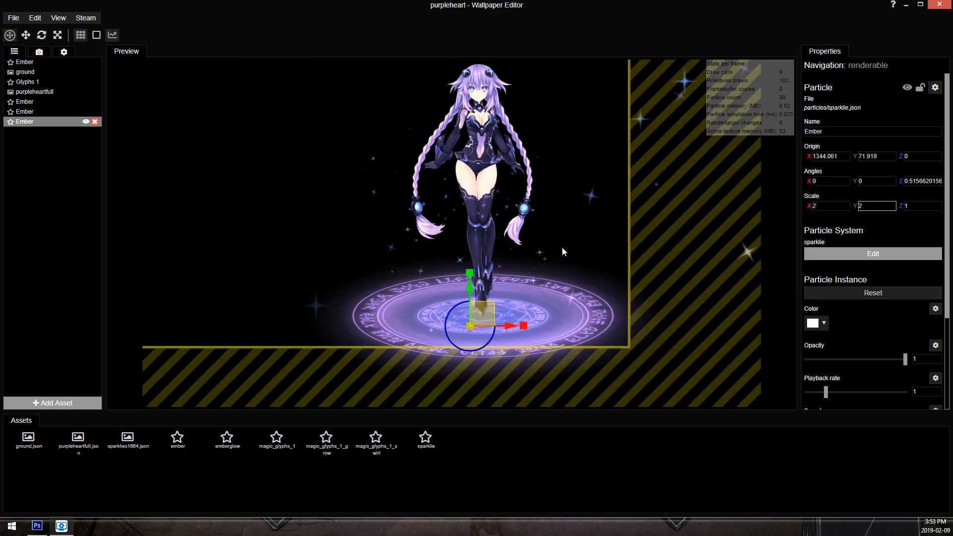
pyautogui.moveTo(480, 313); pyautogui.dragTo(457, 353)
pyautogui.scroll(2, 546, 298)
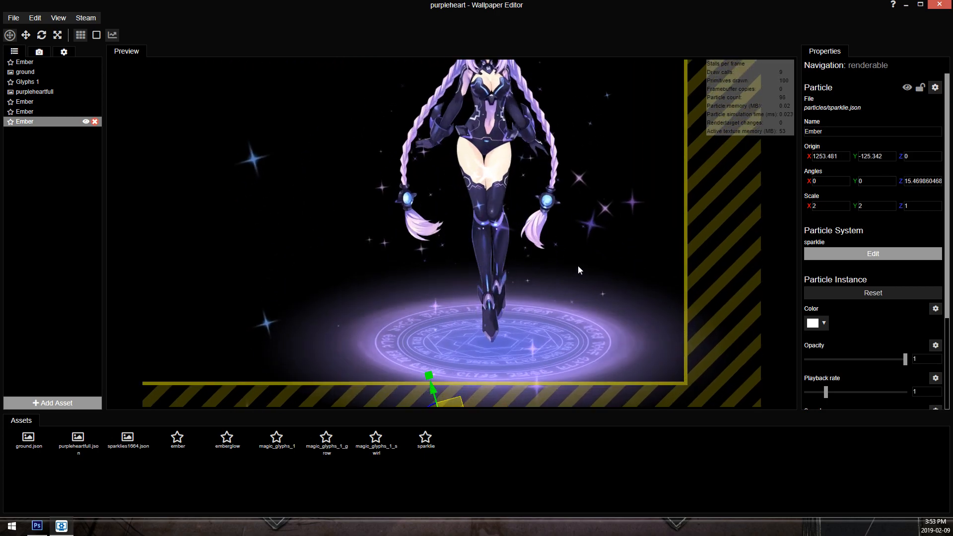
# Save the project and add an Angular movement operator to the sparklie particle system.
pyautogui.click(862, 253)
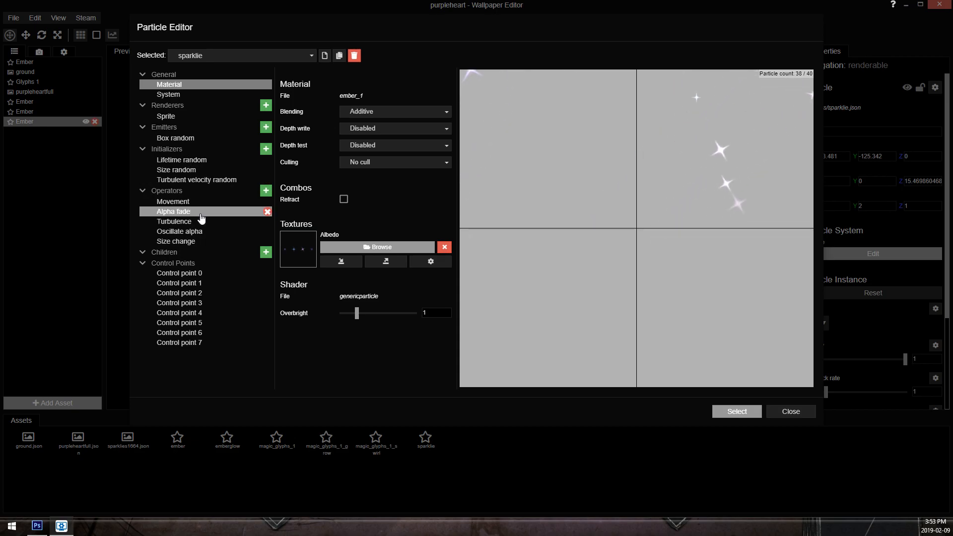
pyautogui.hotkey('ctrl', 's')
pyautogui.click(265, 191)
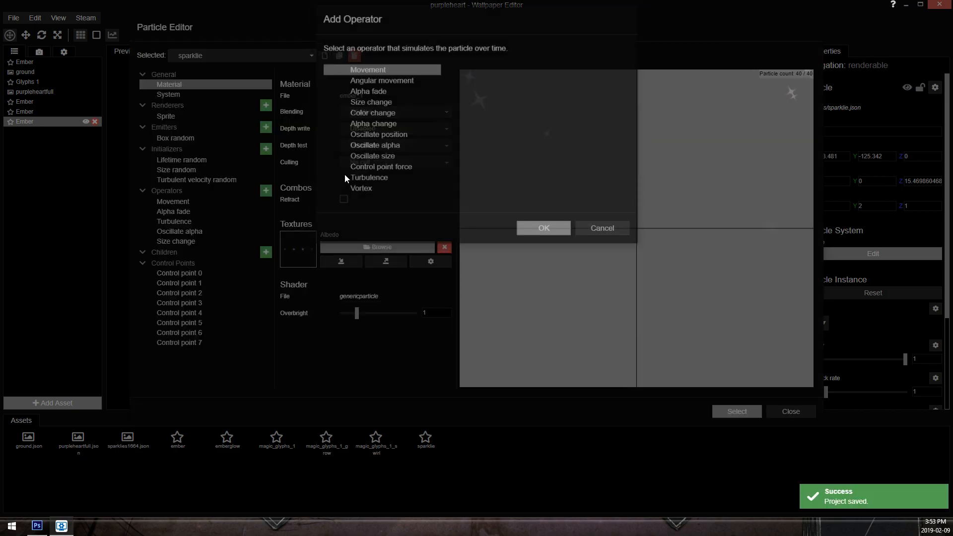
pyautogui.click(415, 85)
pyautogui.click(539, 220)
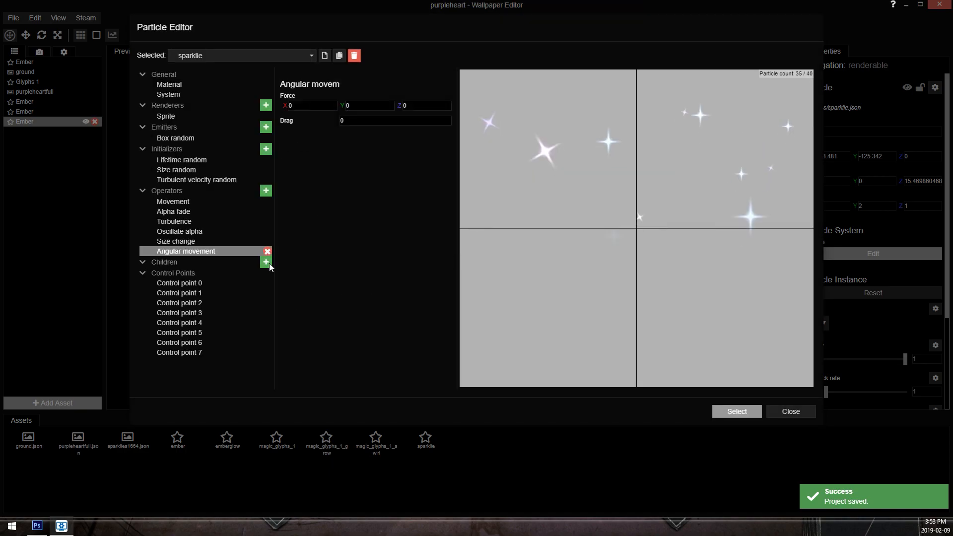
# Add an Angular velocity random initializer to the sparklie particle system.
pyautogui.click(266, 149)
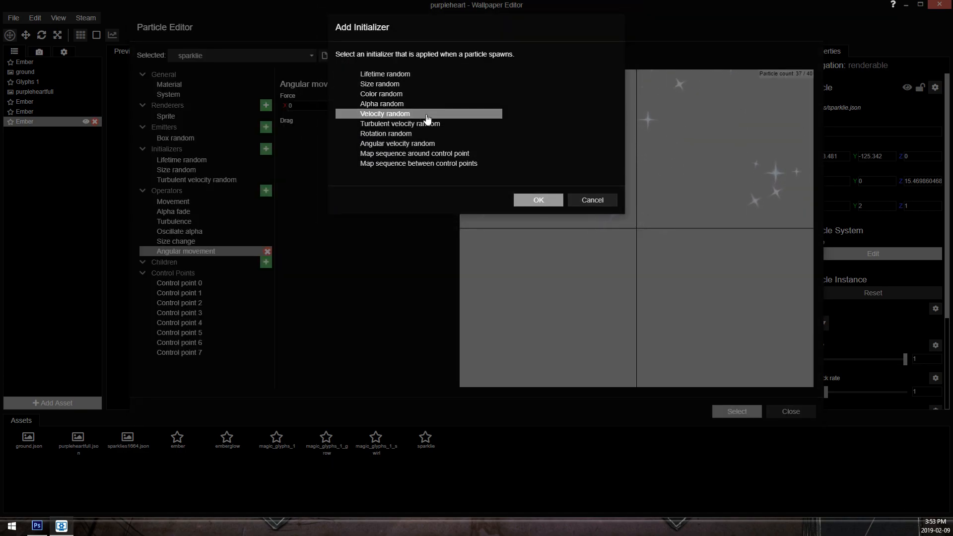
pyautogui.click(426, 145)
pyautogui.doubleClick(426, 145)
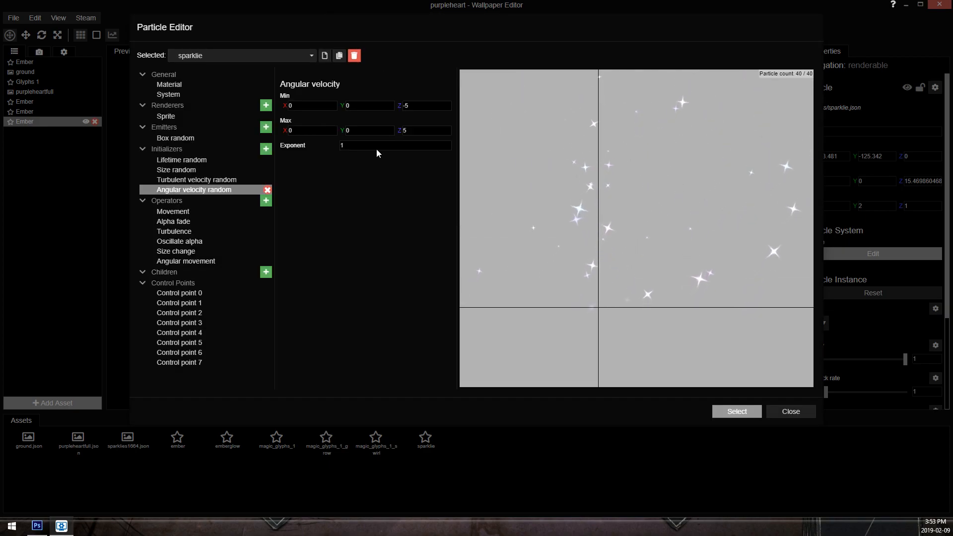
# Try a drag of 2 on the Angular movement operator and reset it to 0.
pyautogui.click(186, 261)
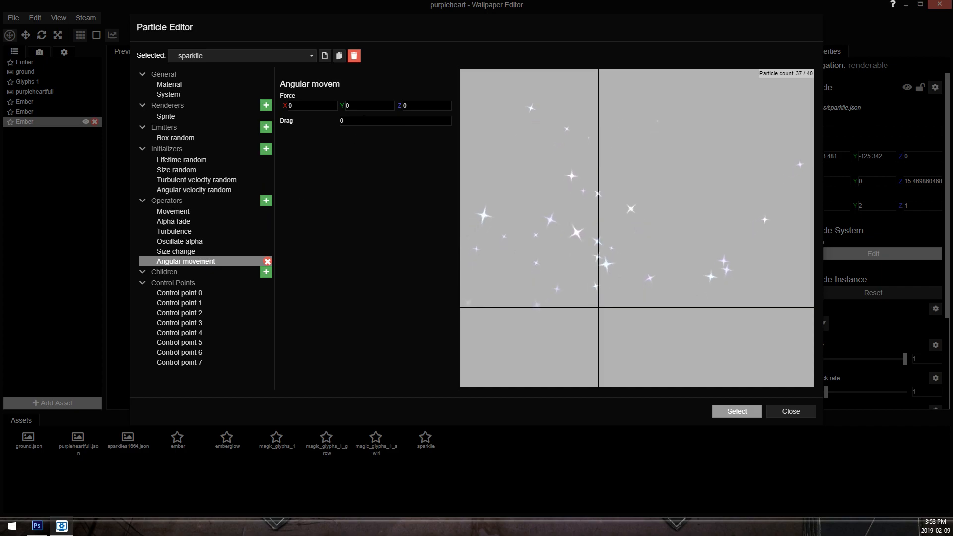
pyautogui.write('2')
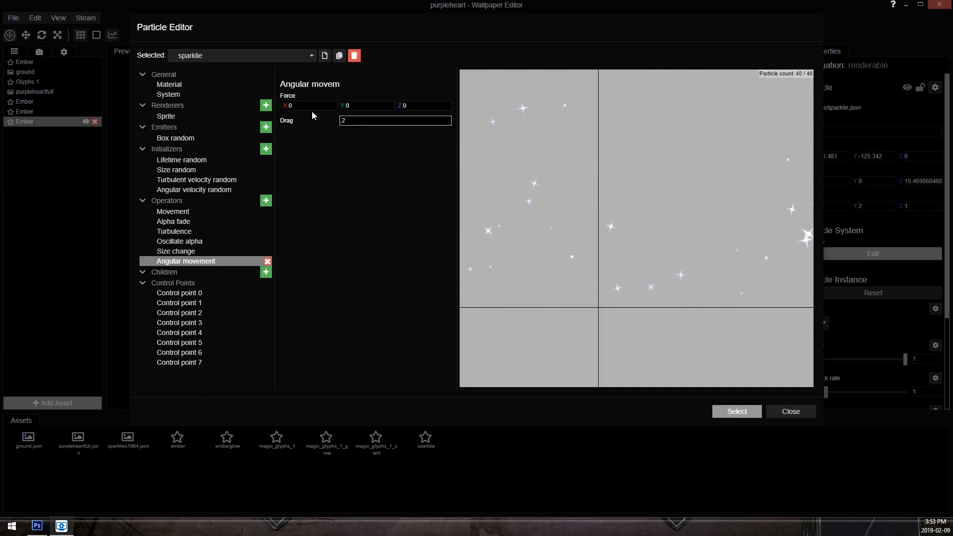
pyautogui.press('Return')
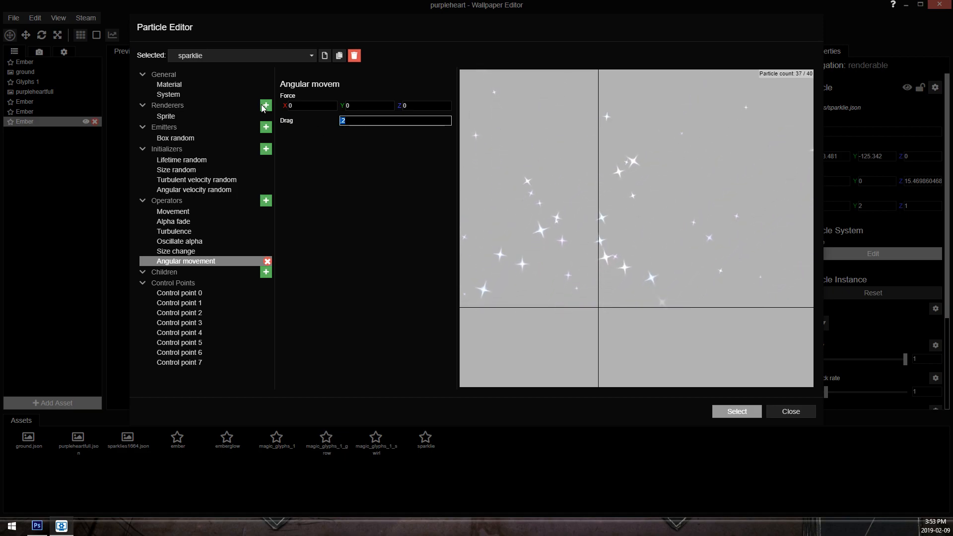
pyautogui.write('0')
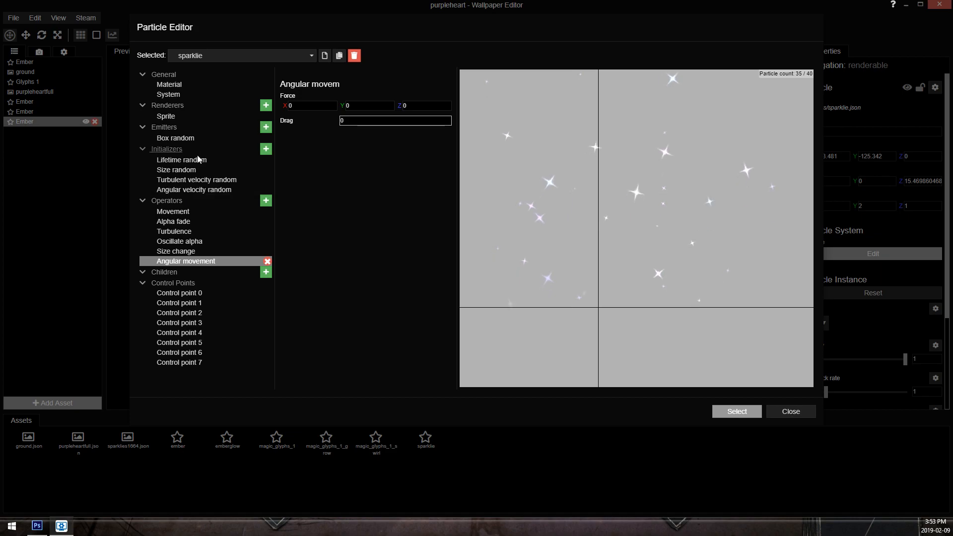
# Set the sparklie system's random angular velocity to a minimum Z of -1 and maximum Z of 1, apply it and save the project.
pyautogui.click(221, 190)
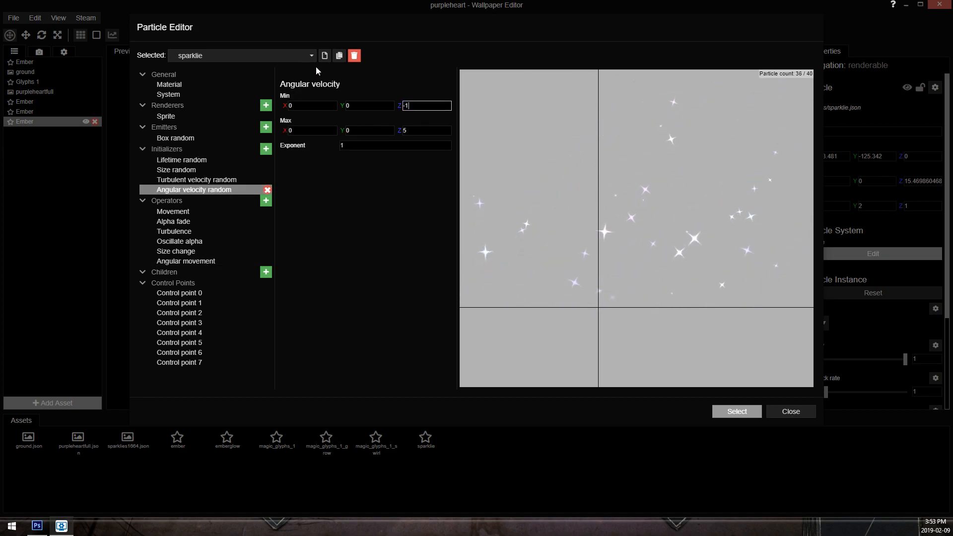
pyautogui.click(426, 130)
pyautogui.write('1')
pyautogui.click(740, 412)
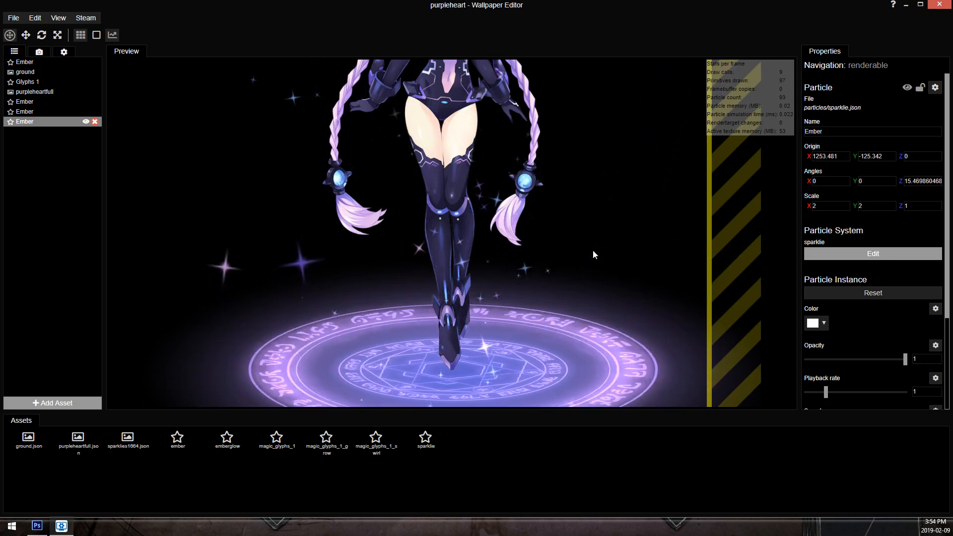
pyautogui.scroll(-4, 592, 250)
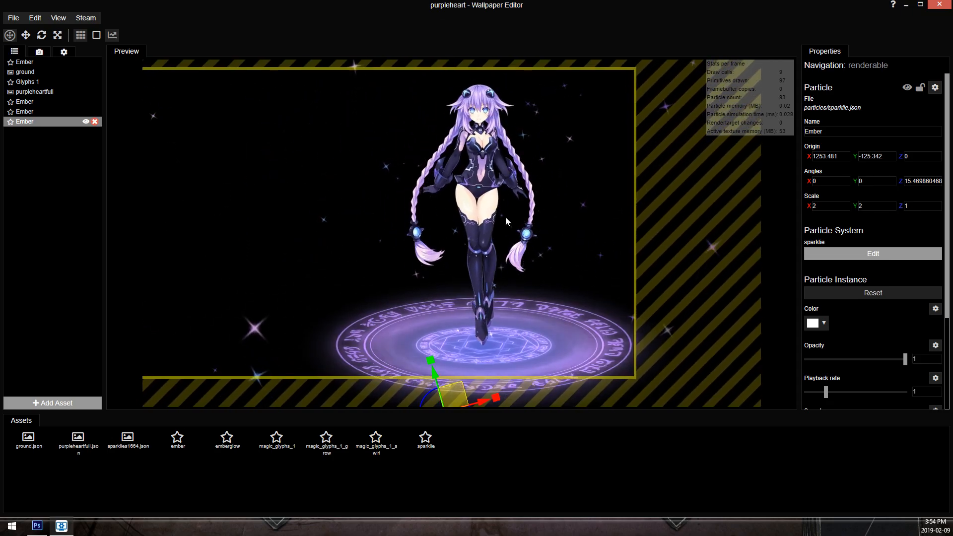
pyautogui.scroll(5, 505, 216)
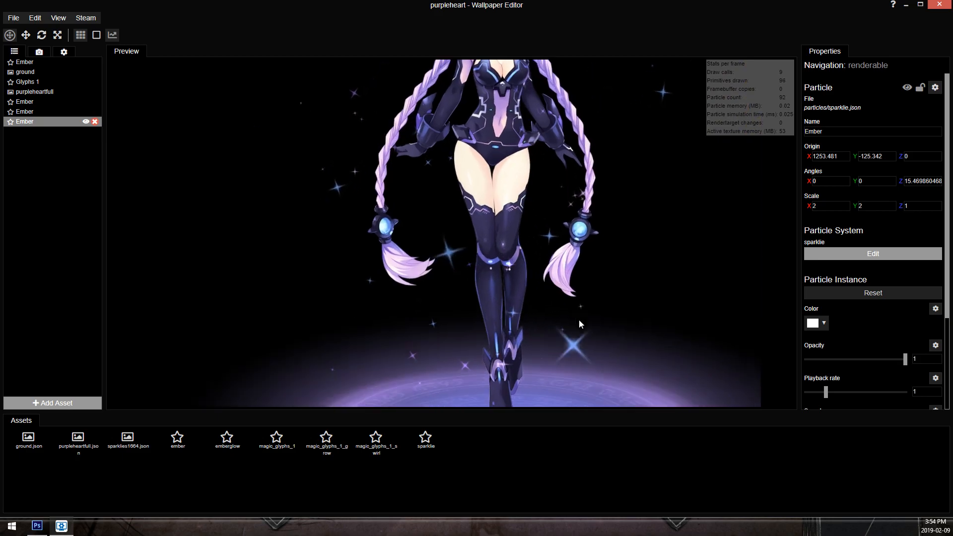
pyautogui.hotkey('ctrl', 's')
# Remove the purpleheartfull character image from the scene and save the project.
pyautogui.scroll(8, 579, 323)
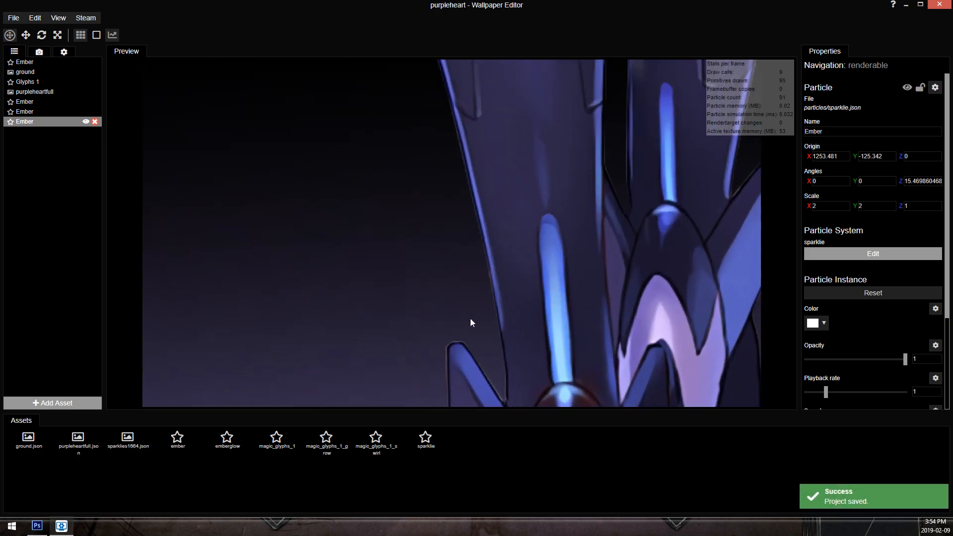
pyautogui.scroll(-8, 507, 192)
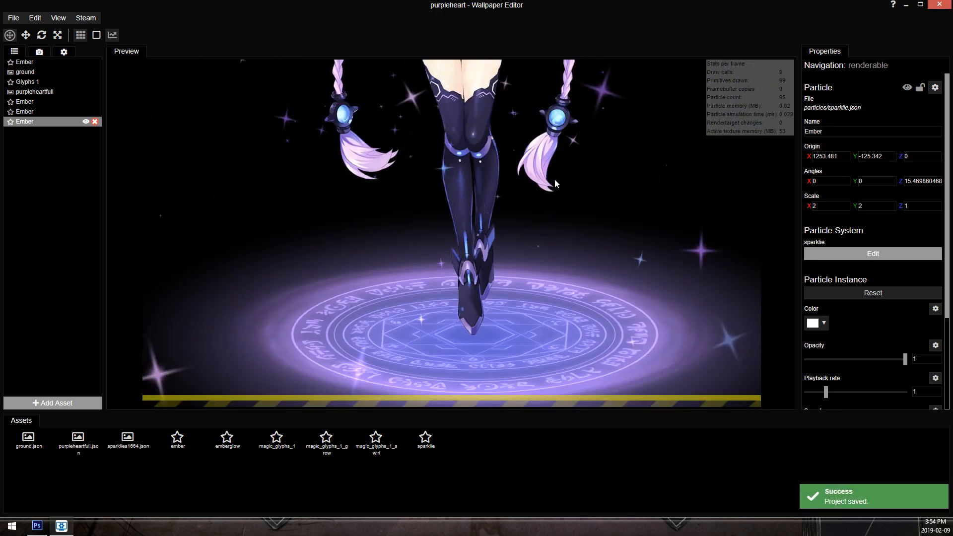
pyautogui.scroll(-5, 571, 147)
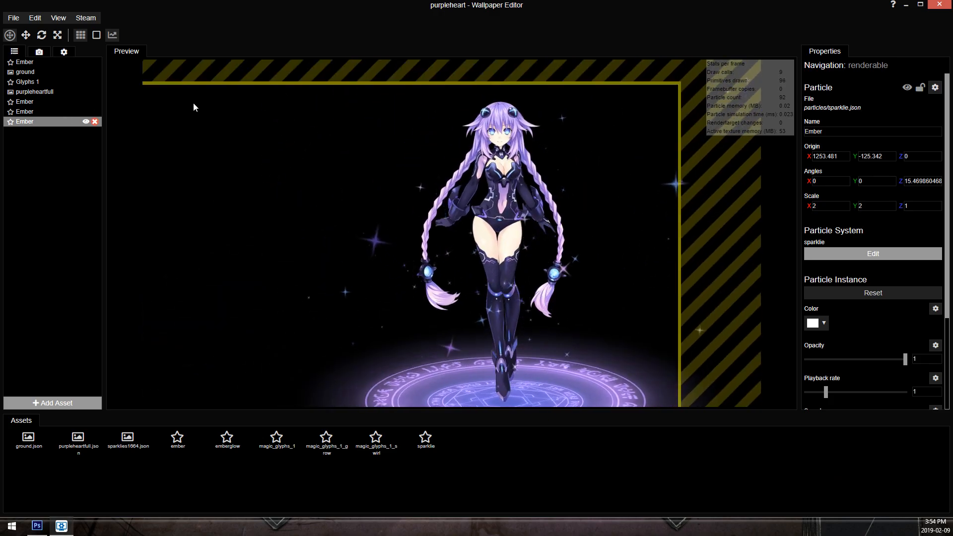
pyautogui.click(95, 91)
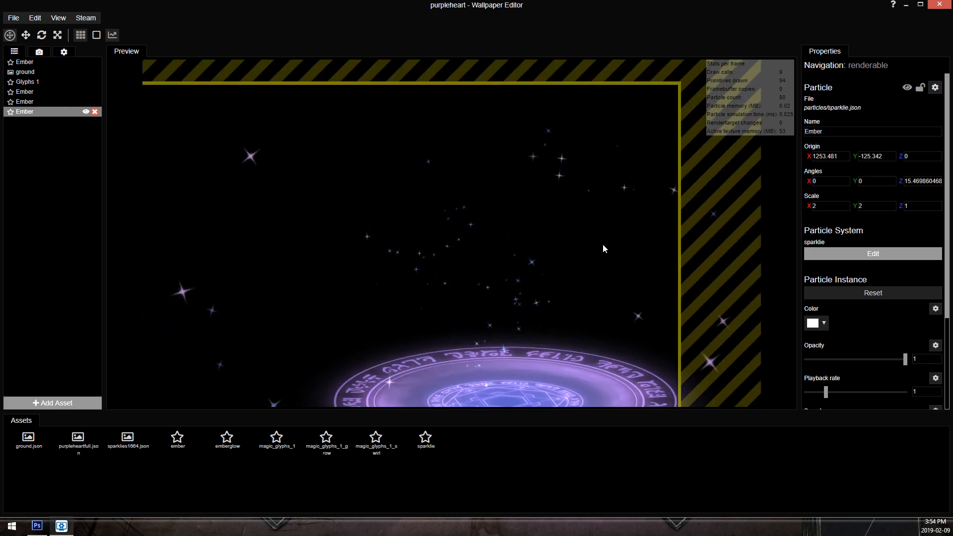
pyautogui.scroll(-3, 608, 245)
pyautogui.scroll(2, 534, 256)
pyautogui.scroll(2, 424, 238)
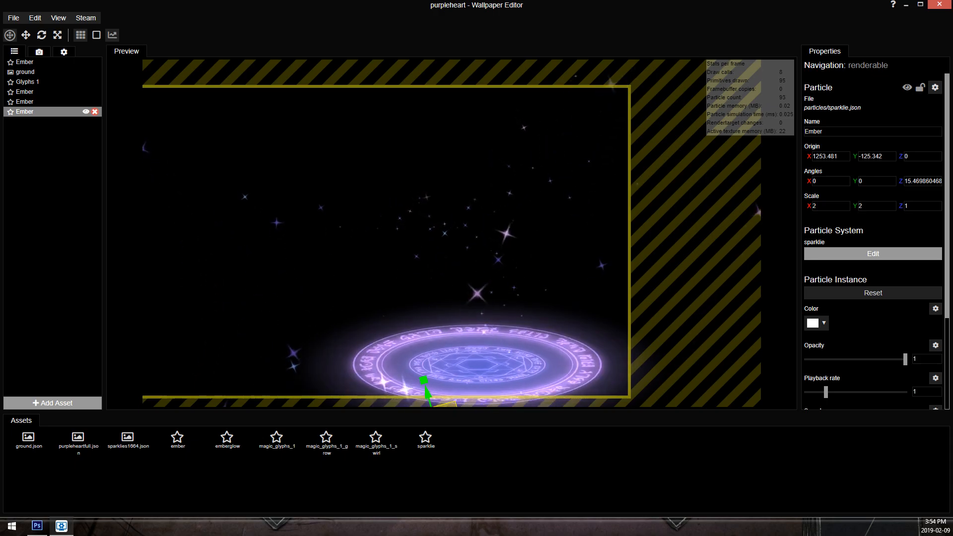
pyautogui.hotkey('ctrl', 's')
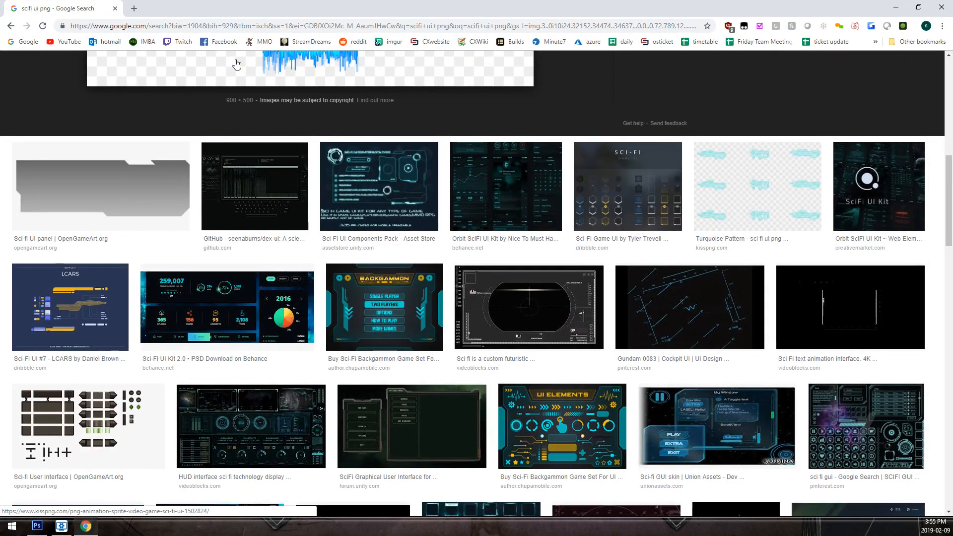
# Look through the sci-fi UI image results and preview the white rotating circle and the 3D HUD ring elements.
pyautogui.scroll(-1, 219, 89)
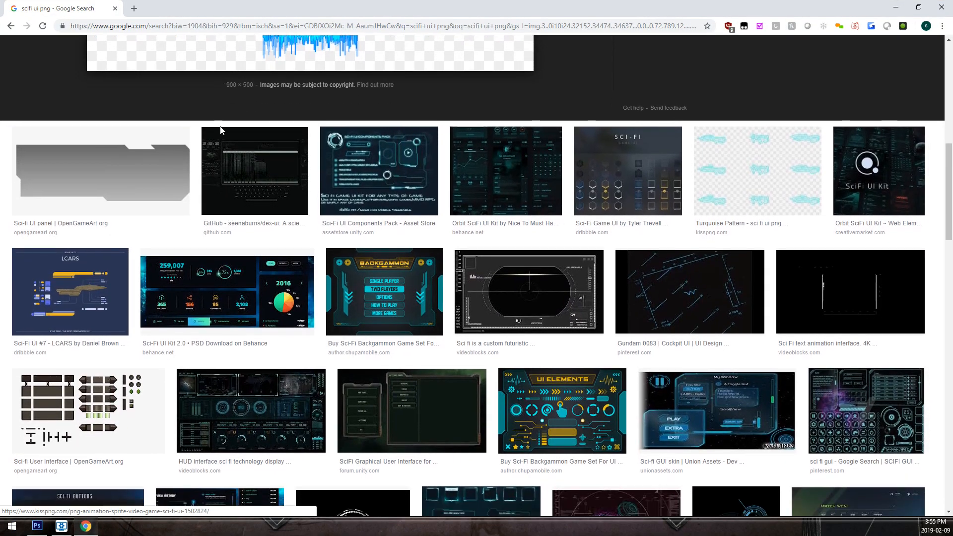
pyautogui.scroll(-5, 430, 332)
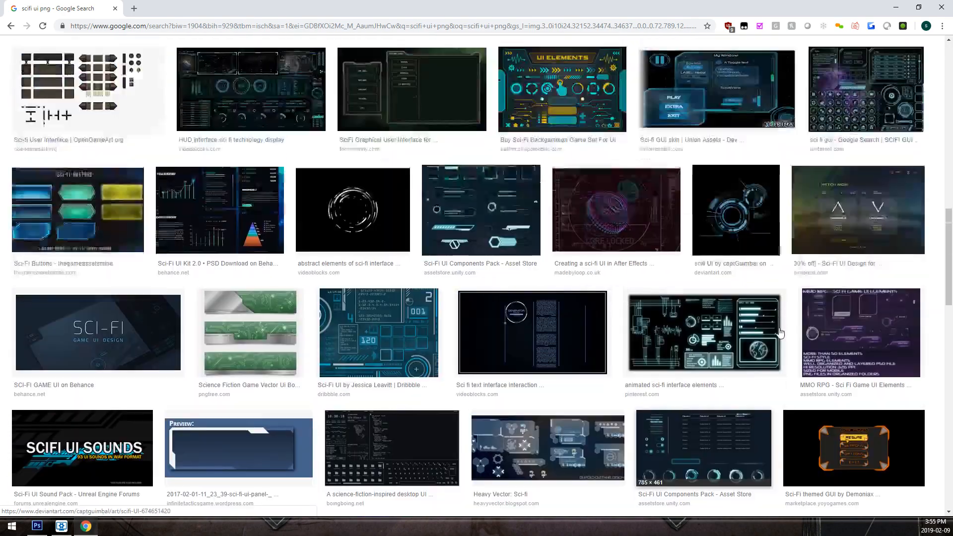
pyautogui.scroll(-4, 305, 251)
pyautogui.scroll(4, 338, 251)
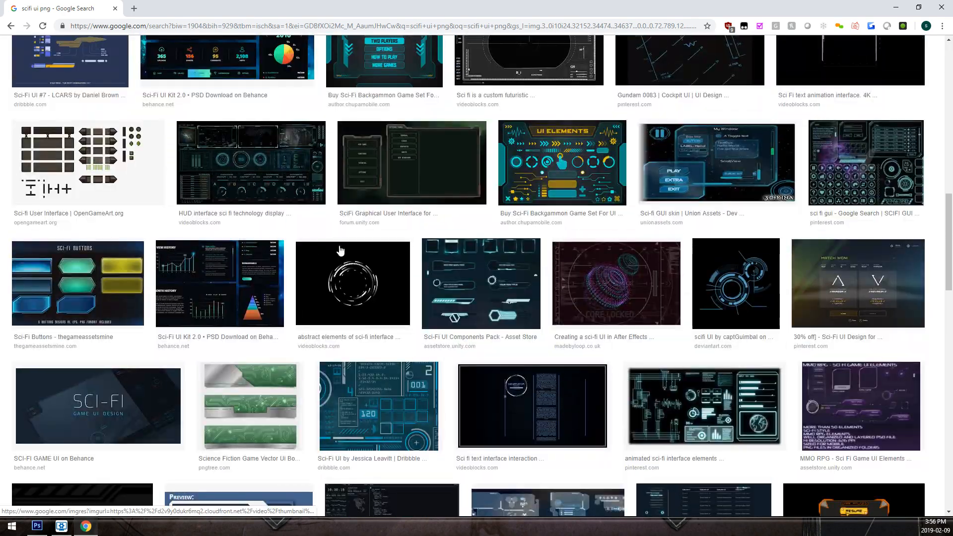
pyautogui.click(370, 273)
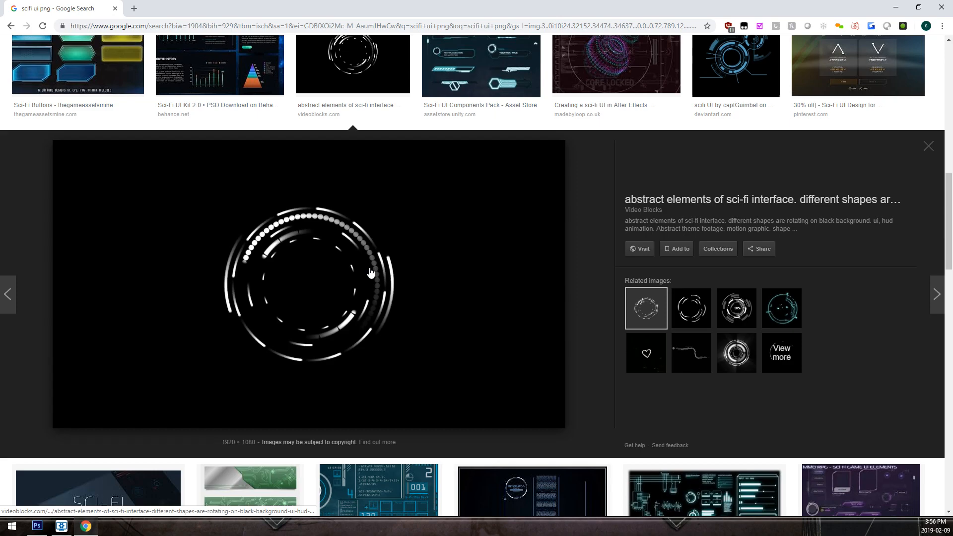
pyautogui.scroll(-10, 368, 271)
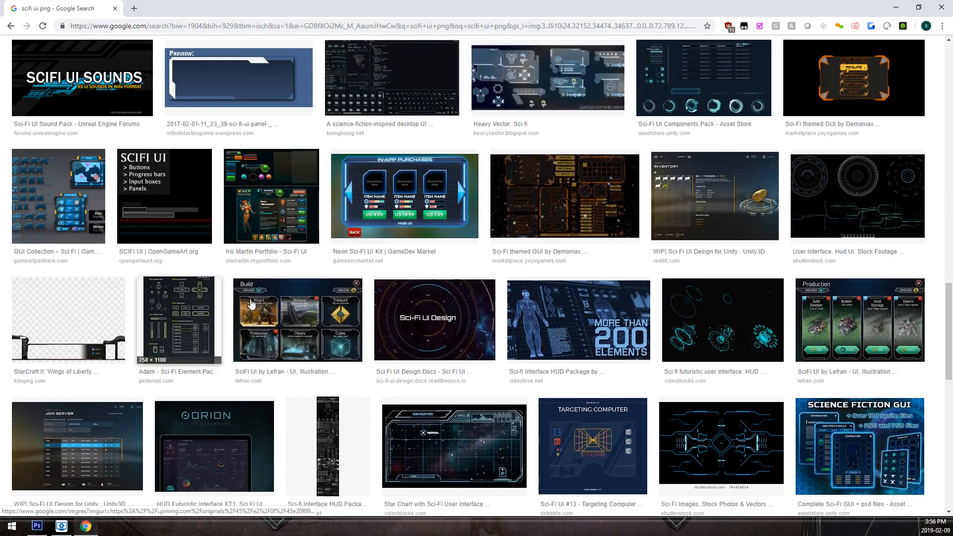
pyautogui.click(741, 341)
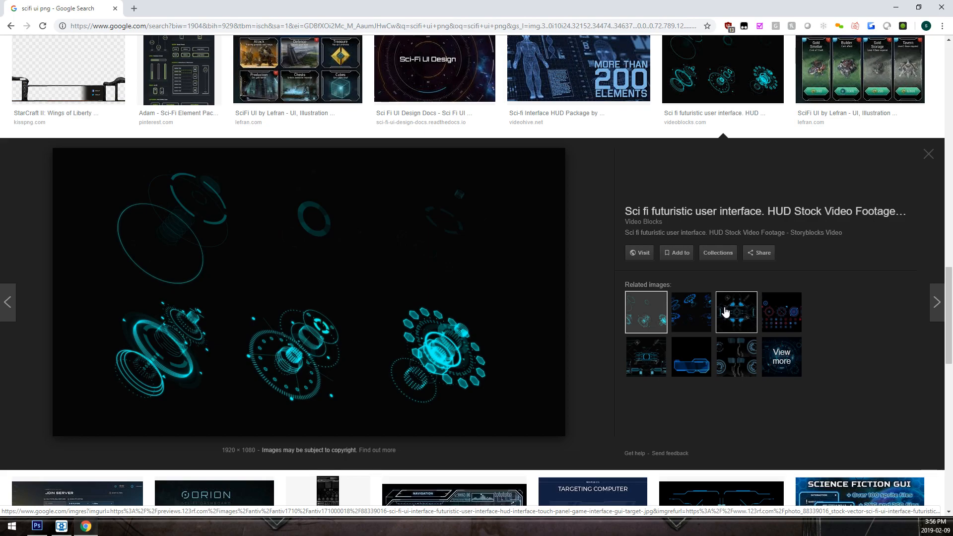
pyautogui.click(694, 309)
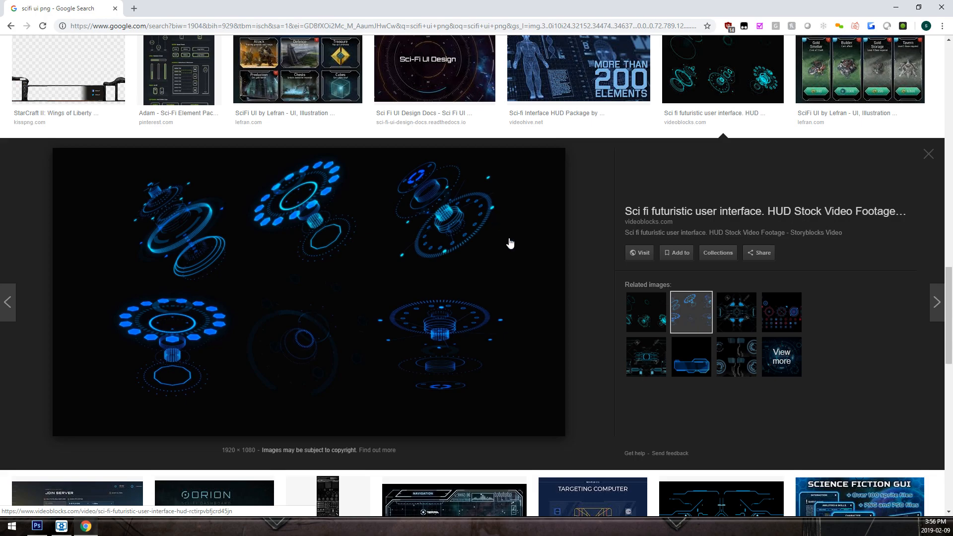
# Look further down the image results and preview the green sci-fi circle and the purple animated interface ring.
pyautogui.scroll(-7, 411, 253)
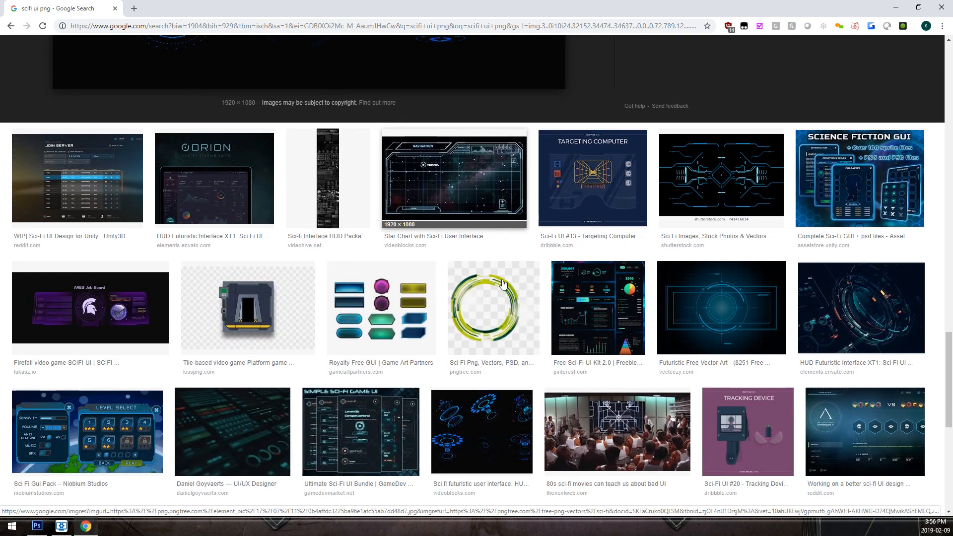
pyautogui.click(502, 283)
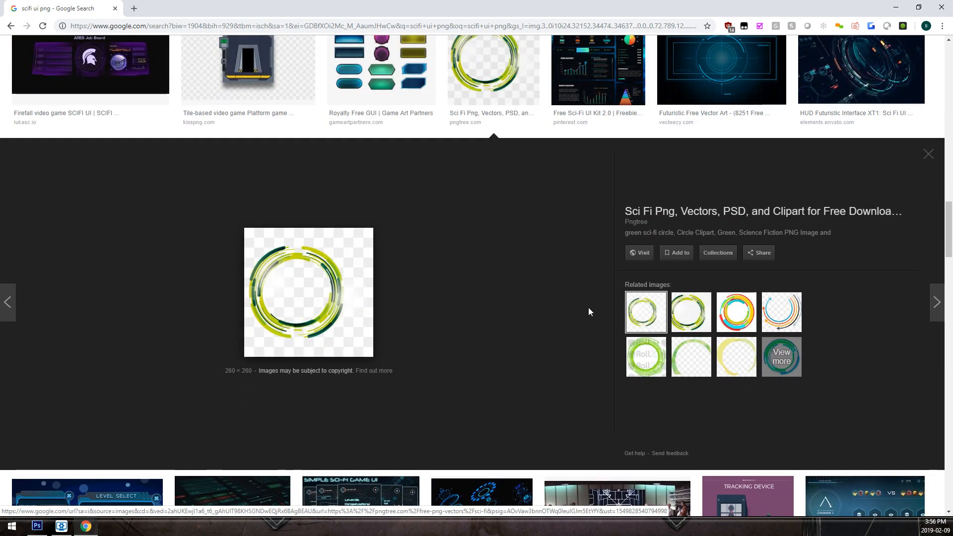
pyautogui.click(682, 309)
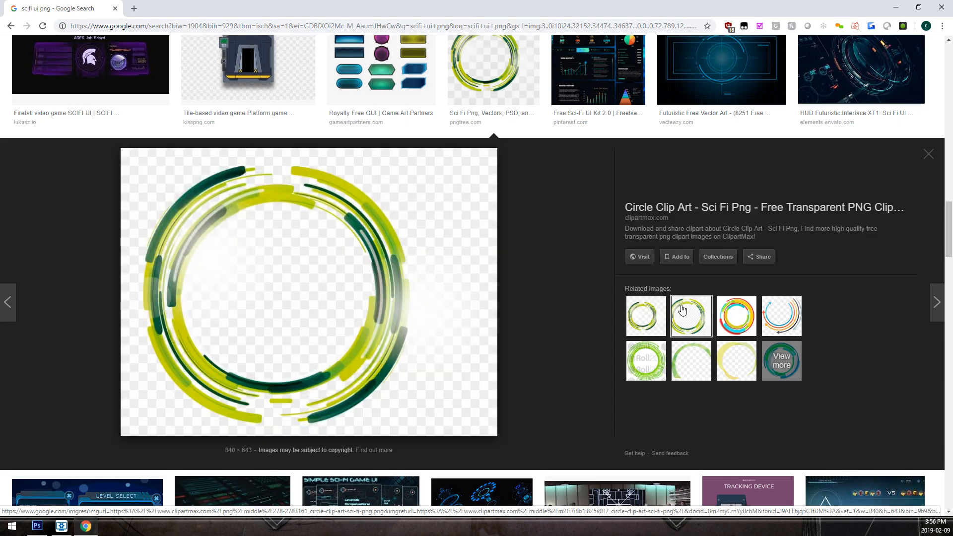
pyautogui.scroll(-7, 572, 256)
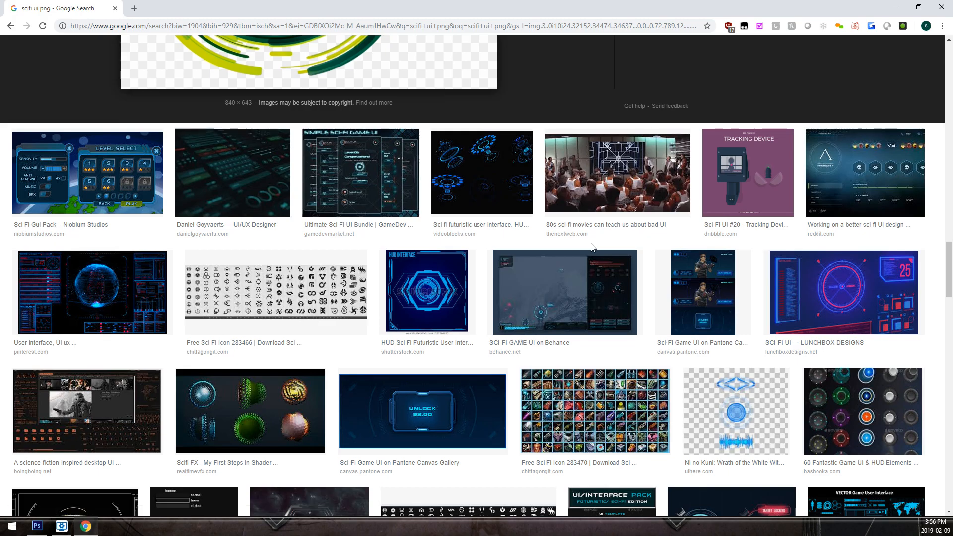
pyautogui.scroll(-4, 589, 250)
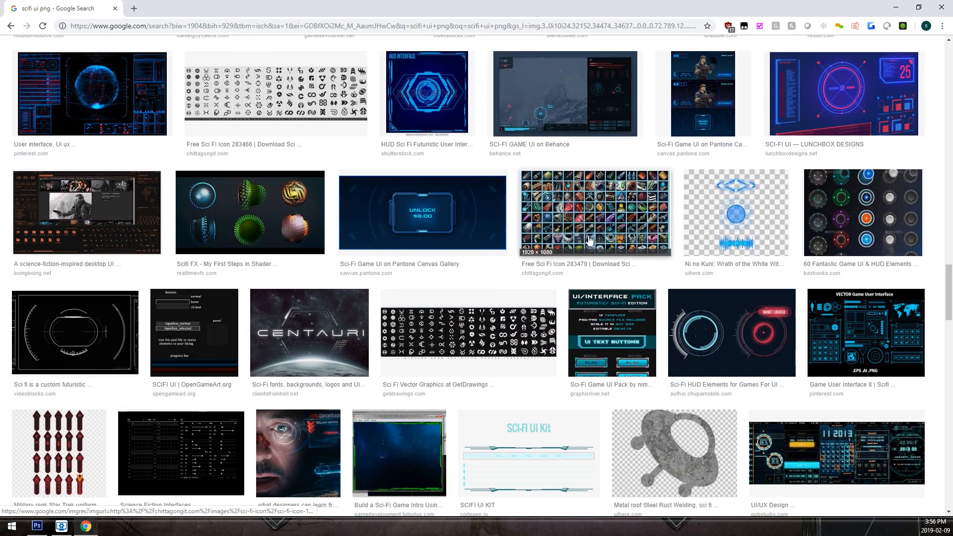
pyautogui.scroll(-7, 589, 240)
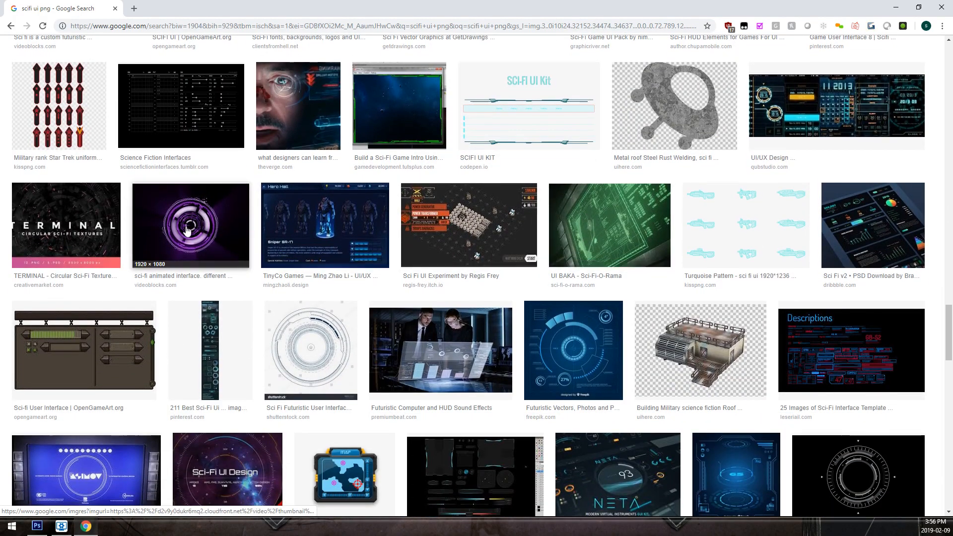
pyautogui.click(188, 229)
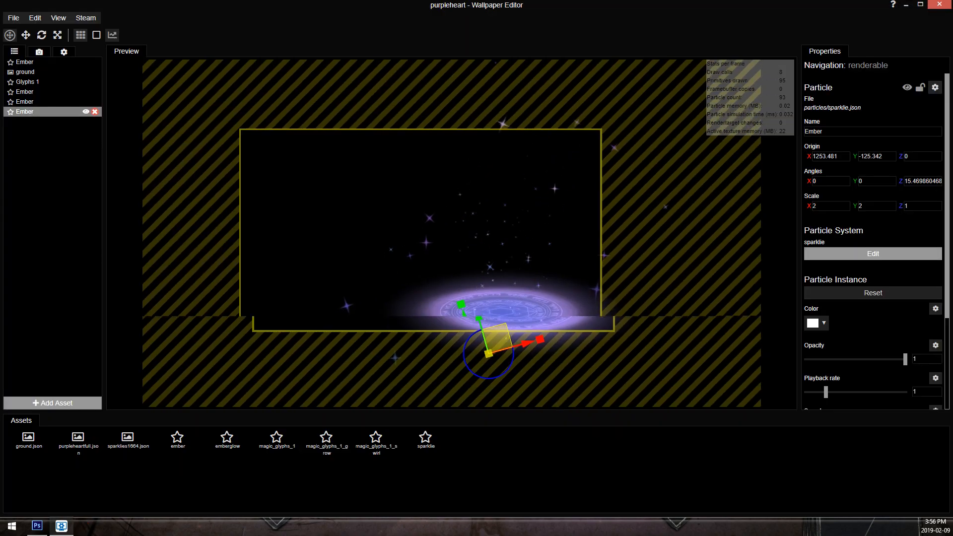
# Back in Wallpaper Editor, add a new particle system to the scene and open it for editing.
pyautogui.scroll(2, 394, 244)
pyautogui.click(85, 403)
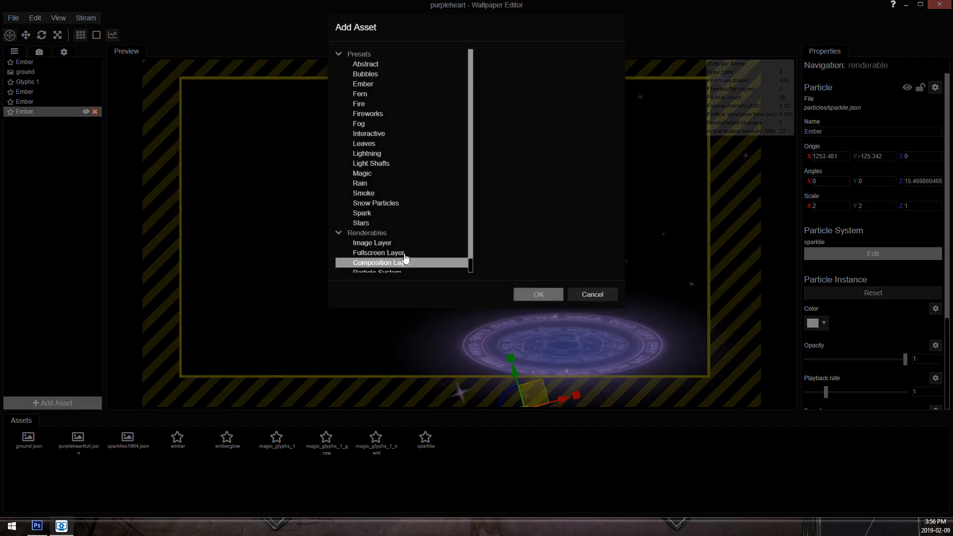
pyautogui.scroll(-1, 407, 251)
pyautogui.click(400, 262)
pyautogui.click(540, 294)
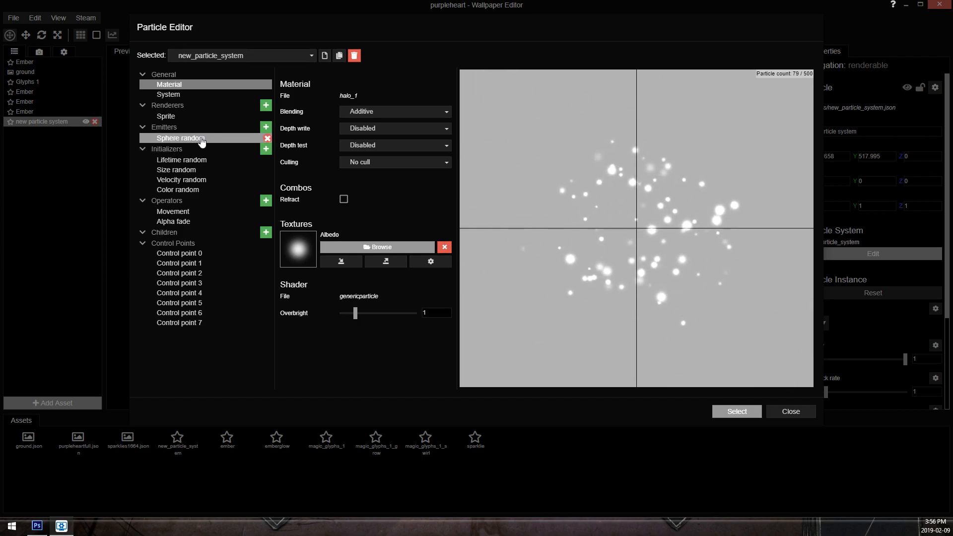
# Set the Sphere random emitter's minimum distance to 250 and its rate to 100, and save the project.
pyautogui.click(186, 143)
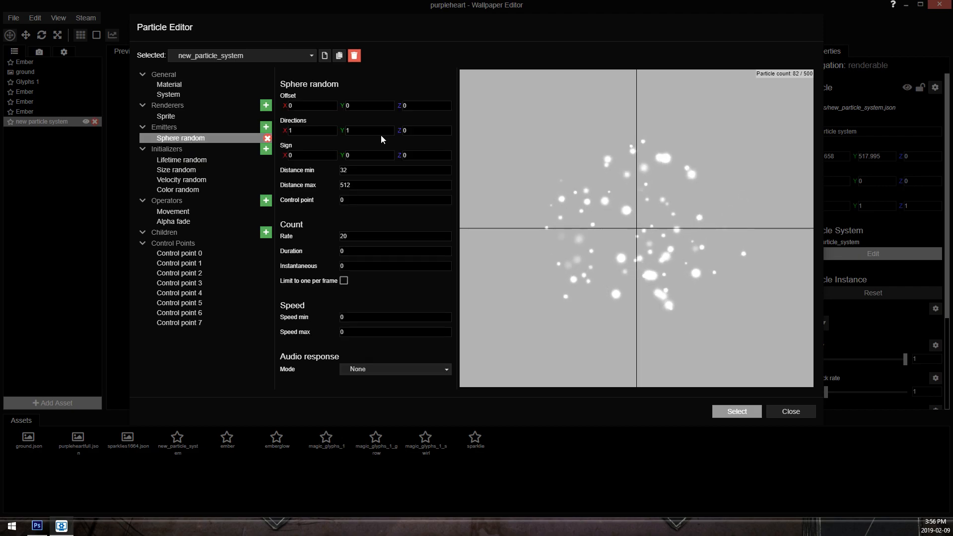
pyautogui.click(347, 170)
pyautogui.write('2')
pyautogui.hotkey('ctrl', 's')
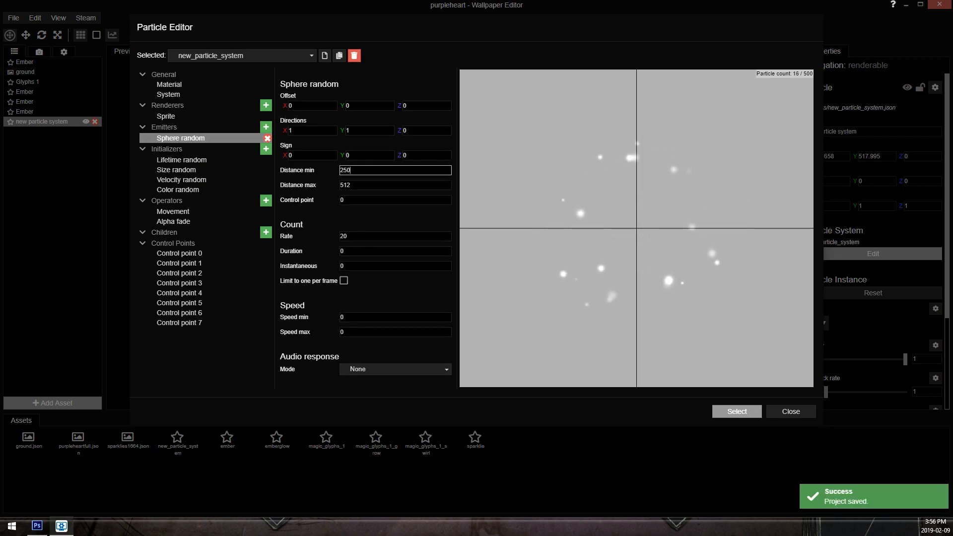
pyautogui.write('0')
pyautogui.press('Return')
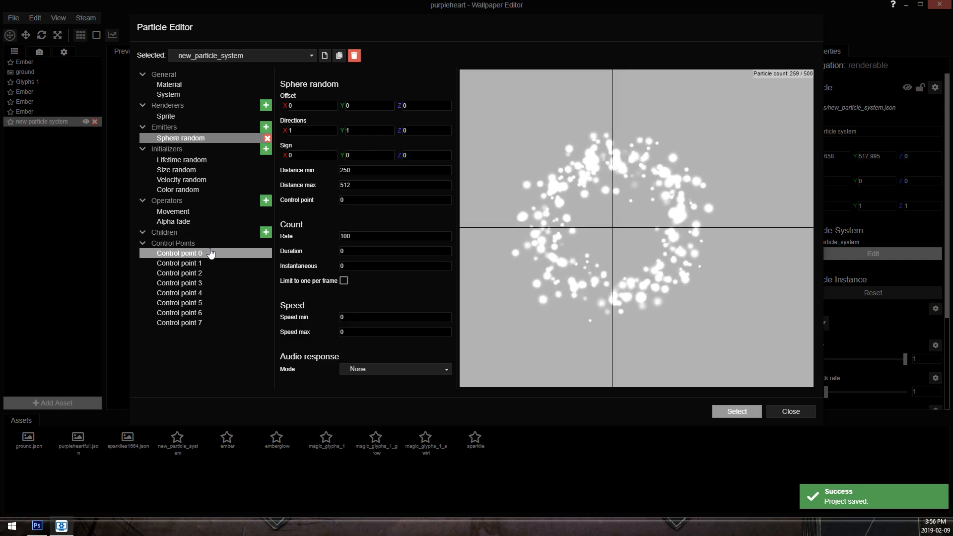
# Add two Control point force operators to the new particle system.
pyautogui.click(266, 201)
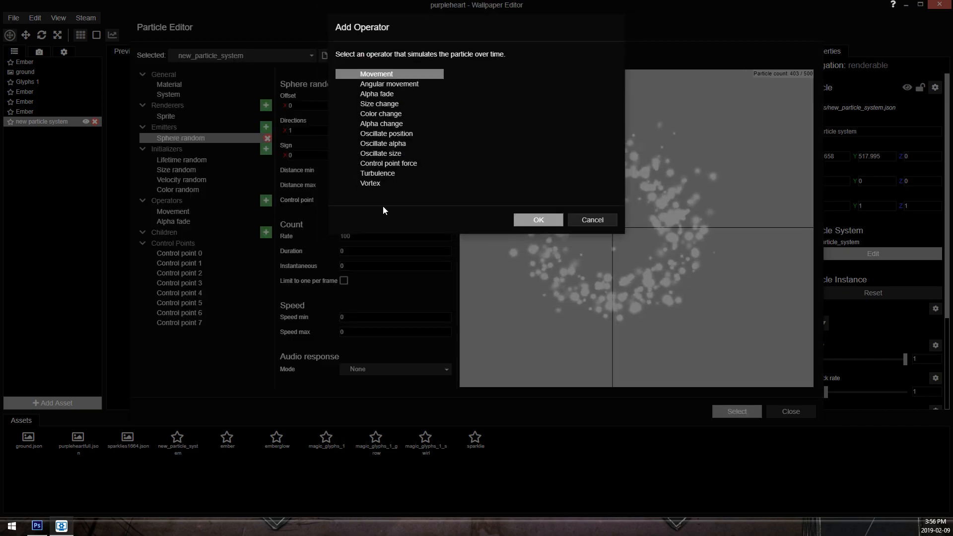
pyautogui.doubleClick(416, 164)
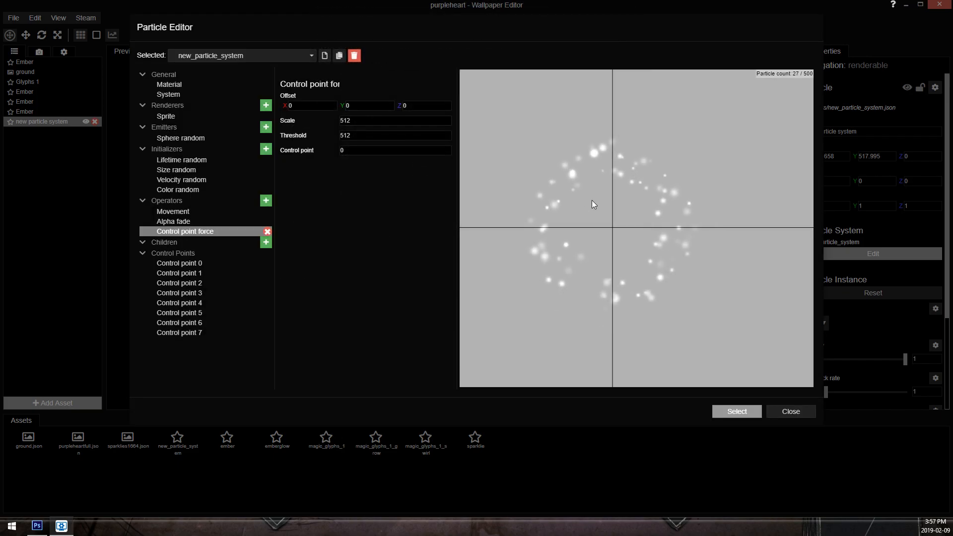
pyautogui.click(266, 201)
pyautogui.doubleClick(407, 164)
# Set the second Control point force operator's scale to -1000 and its threshold to 100.
pyautogui.hotkey('ctrl', 'a')
pyautogui.write('10')
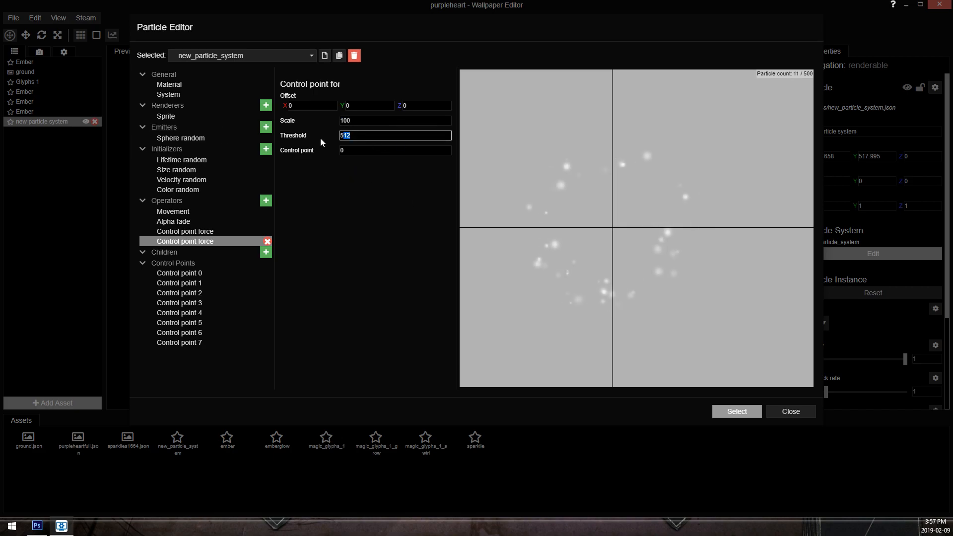
pyautogui.moveTo(371, 121); pyautogui.dragTo(198, 142)
pyautogui.write('-')
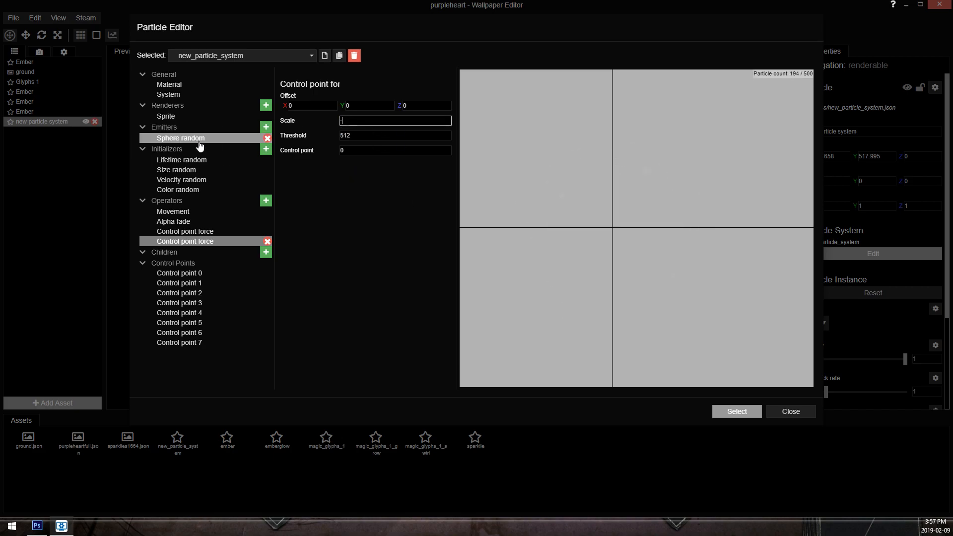
pyautogui.hotkey('ctrl', 'a')
pyautogui.write('100')
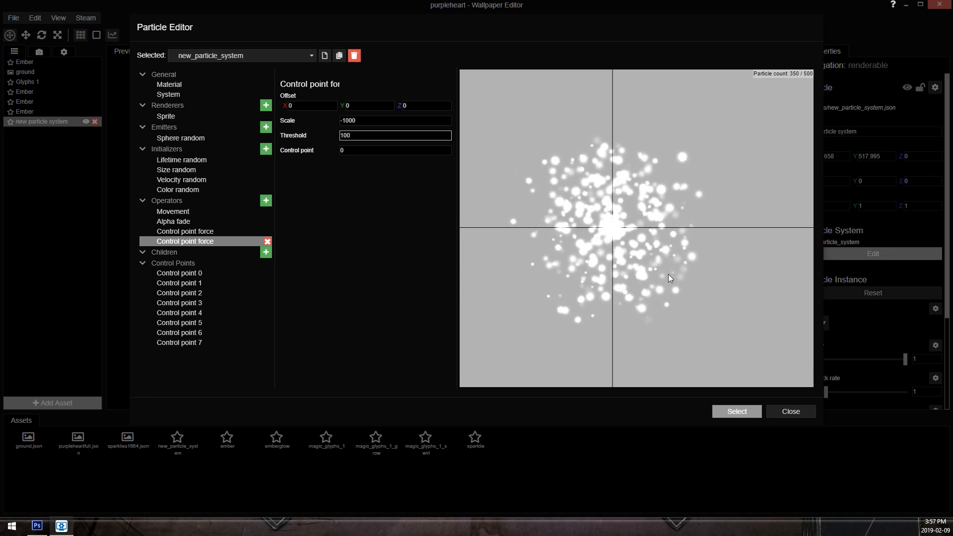
# Set the particles' random lifetime to a minimum of 1 and a maximum of 1.
pyautogui.click(197, 89)
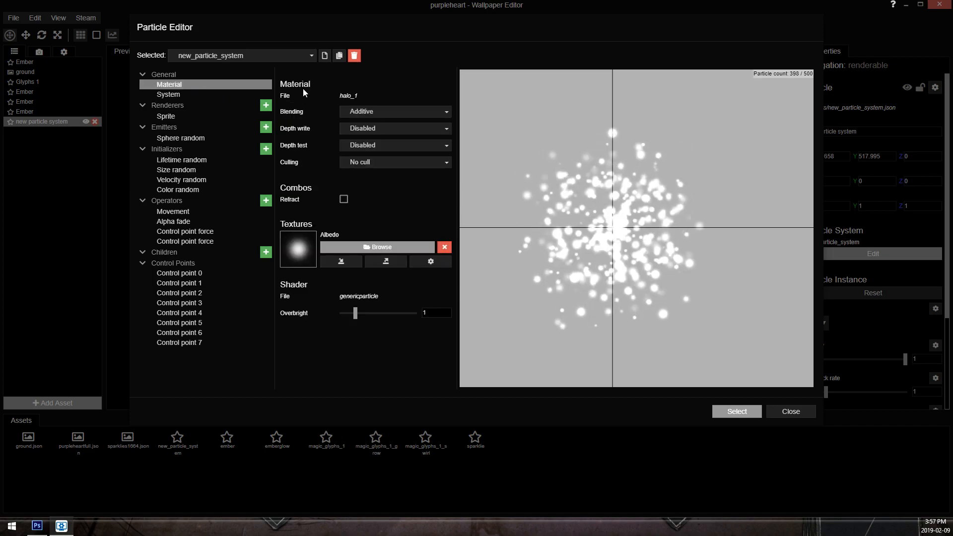
pyautogui.click(181, 160)
pyautogui.click(394, 95)
pyautogui.write('1')
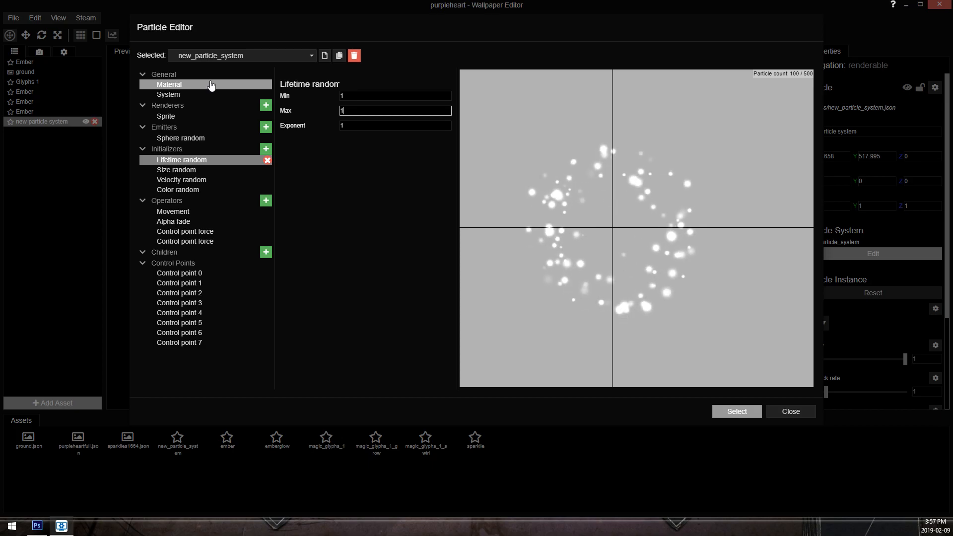
# Set the Sphere random emitter's minimum distance to 400.
pyautogui.click(194, 138)
pyautogui.click(394, 169)
pyautogui.write('400')
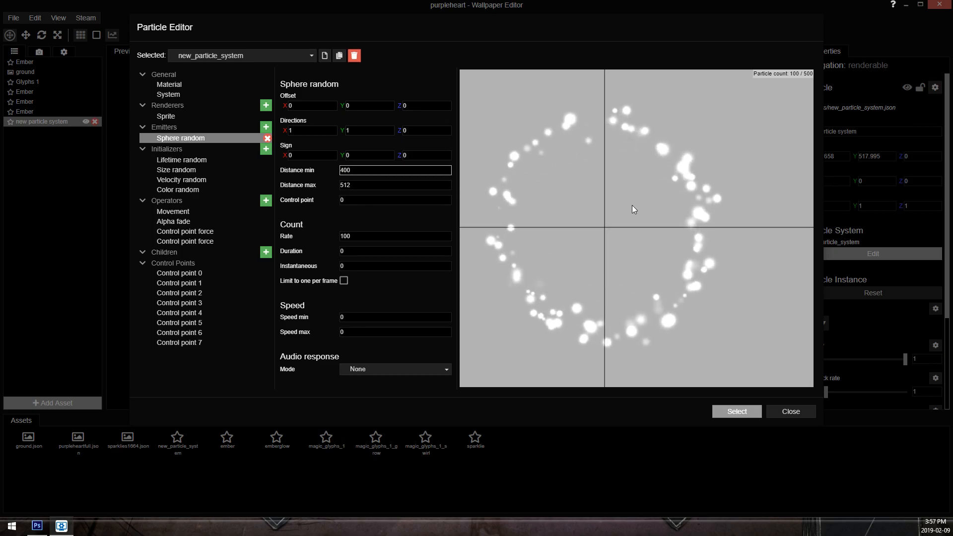
# Add a Vortex operator with an inner distance of 0 and an outer distance of 500.
pyautogui.click(265, 149)
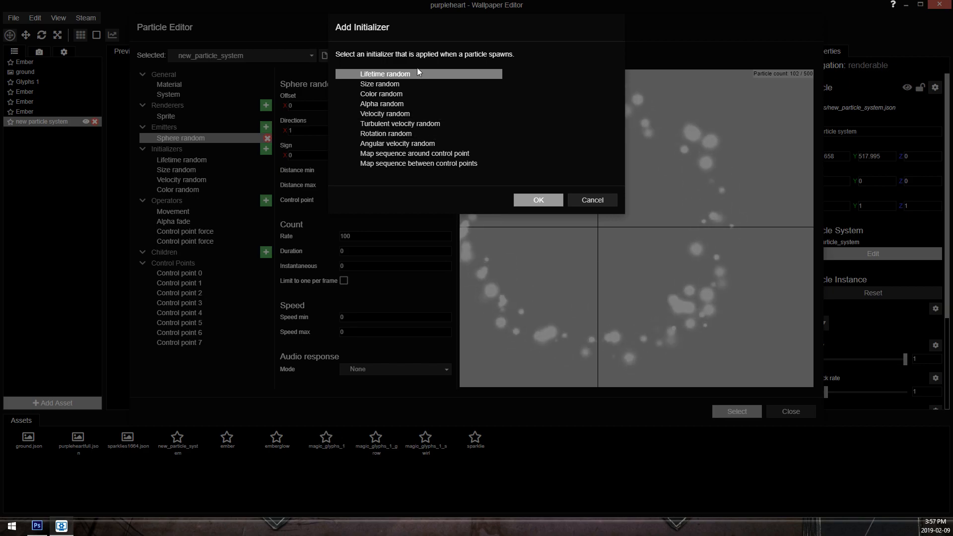
pyautogui.press('Escape')
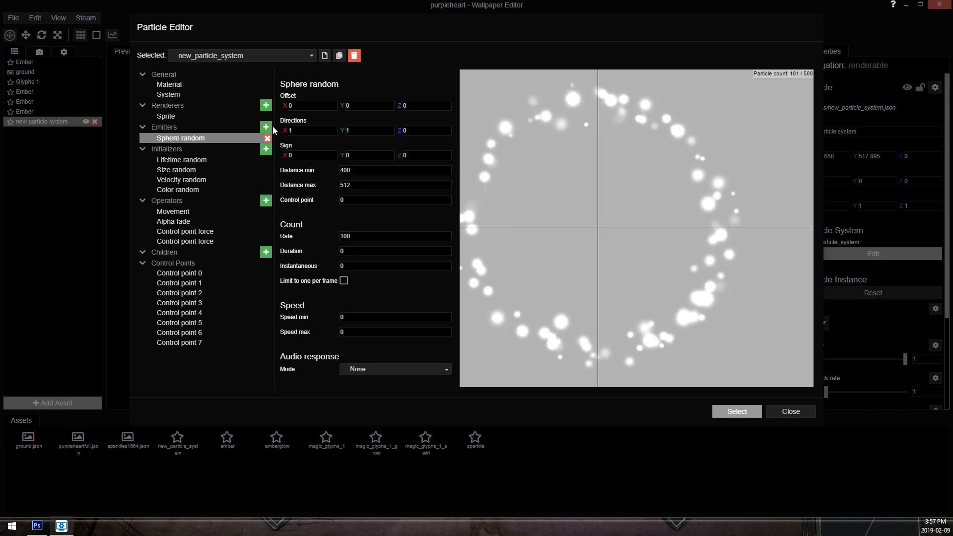
pyautogui.click(266, 200)
pyautogui.click(392, 183)
pyautogui.click(539, 221)
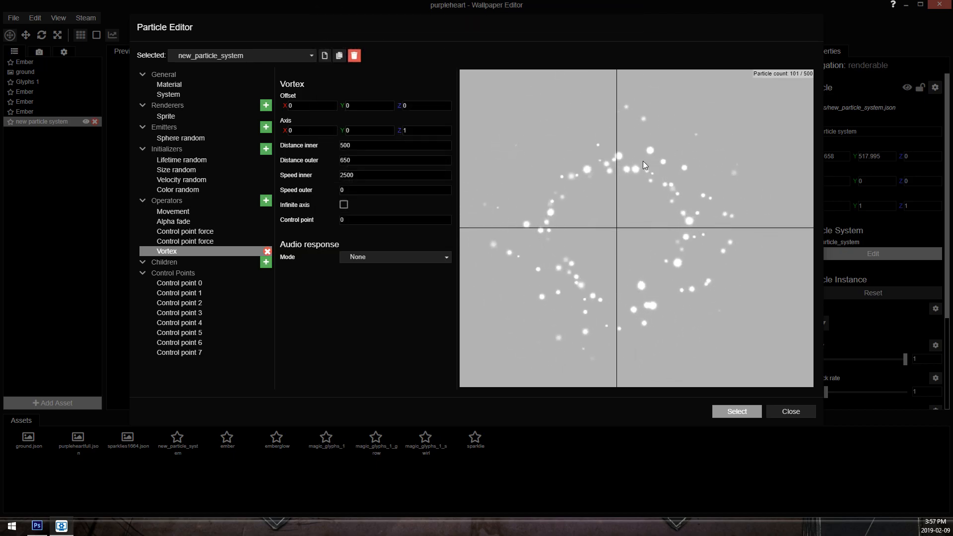
pyautogui.click(382, 159)
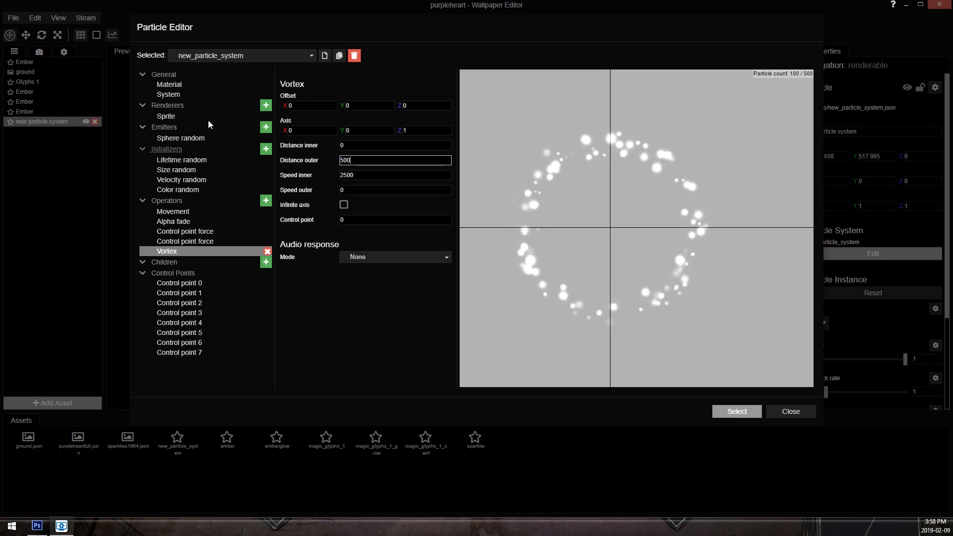
# Replace the particle material's albedo texture with the star sparkle sprite texture.
pyautogui.click(187, 85)
pyautogui.click(183, 95)
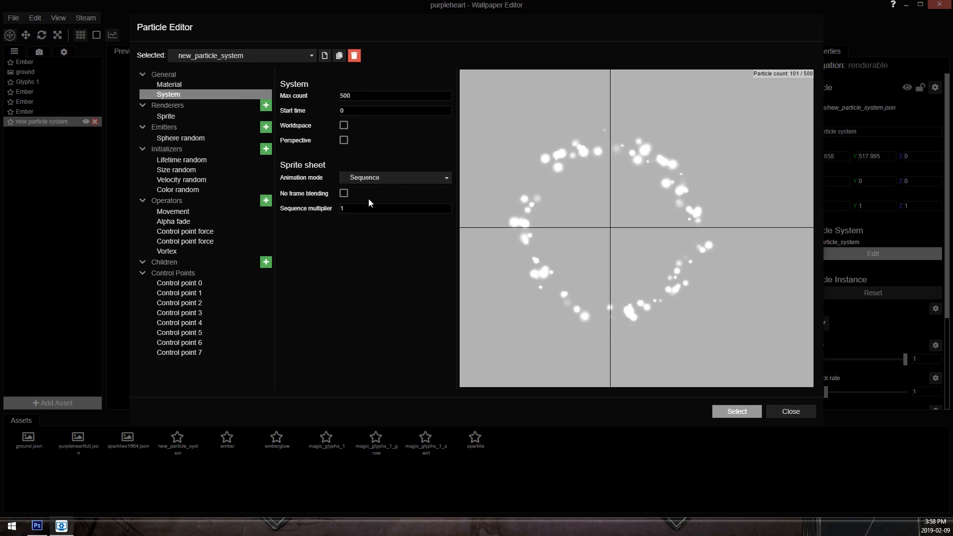
pyautogui.click(180, 122)
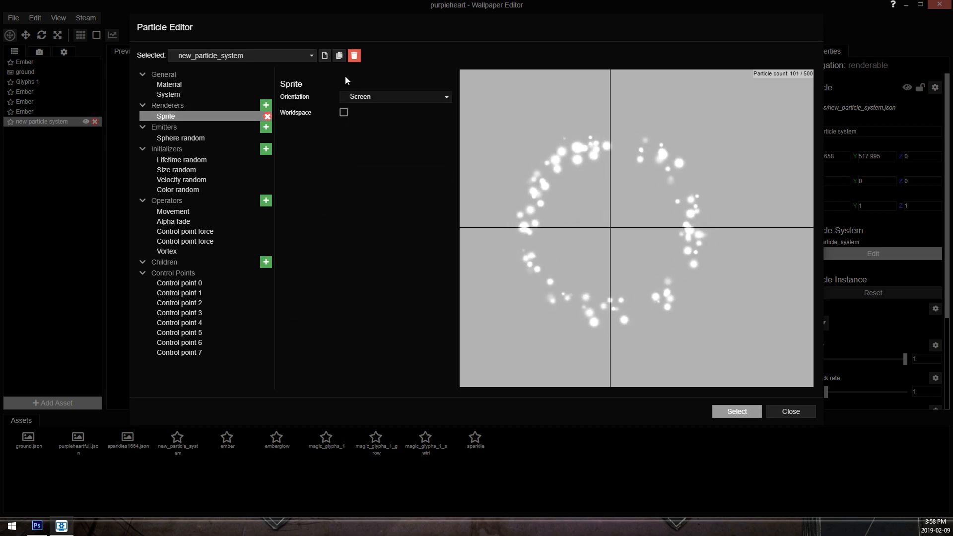
pyautogui.click(196, 86)
pyautogui.click(361, 247)
pyautogui.press('Escape')
pyautogui.click(367, 249)
pyautogui.doubleClick(182, 104)
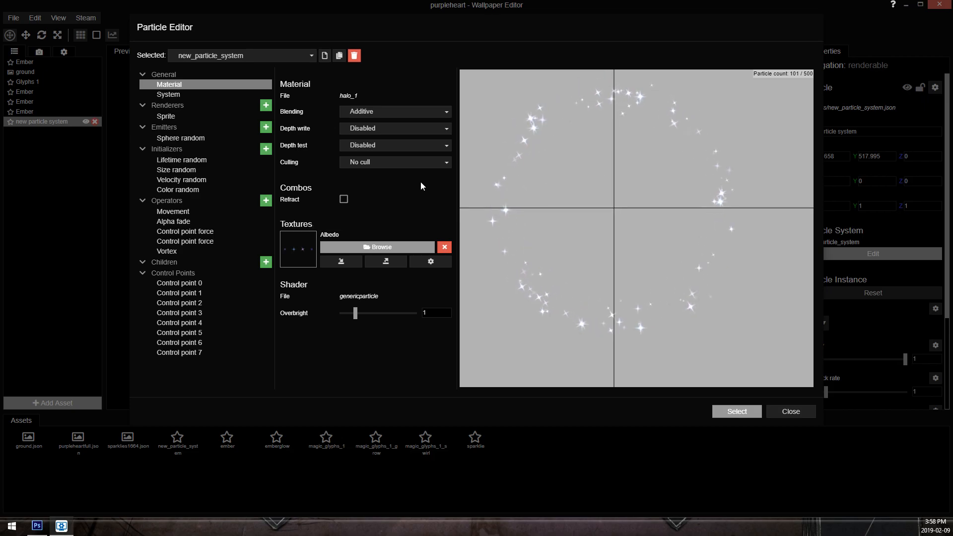
# Replace the particle material's albedo texture with halo_3.tex.
pyautogui.click(342, 262)
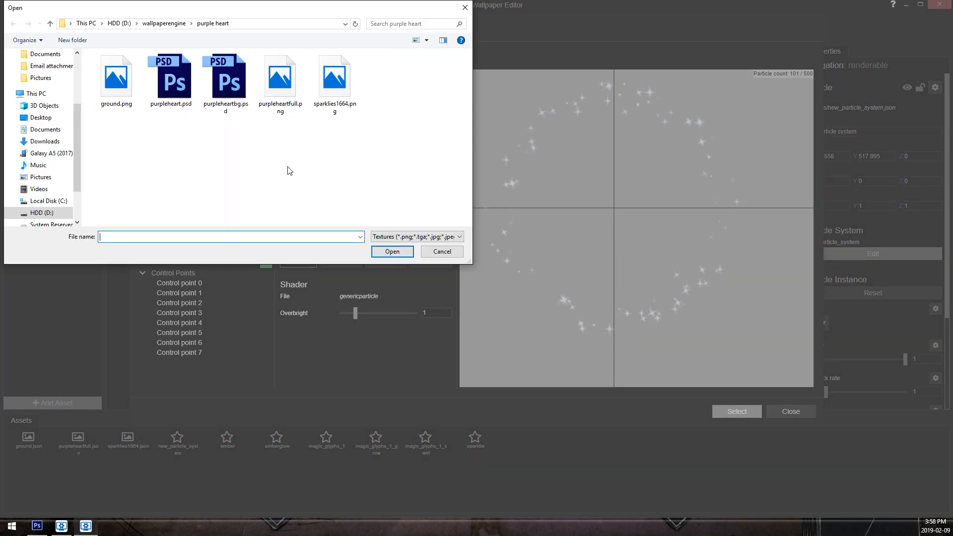
pyautogui.click(438, 252)
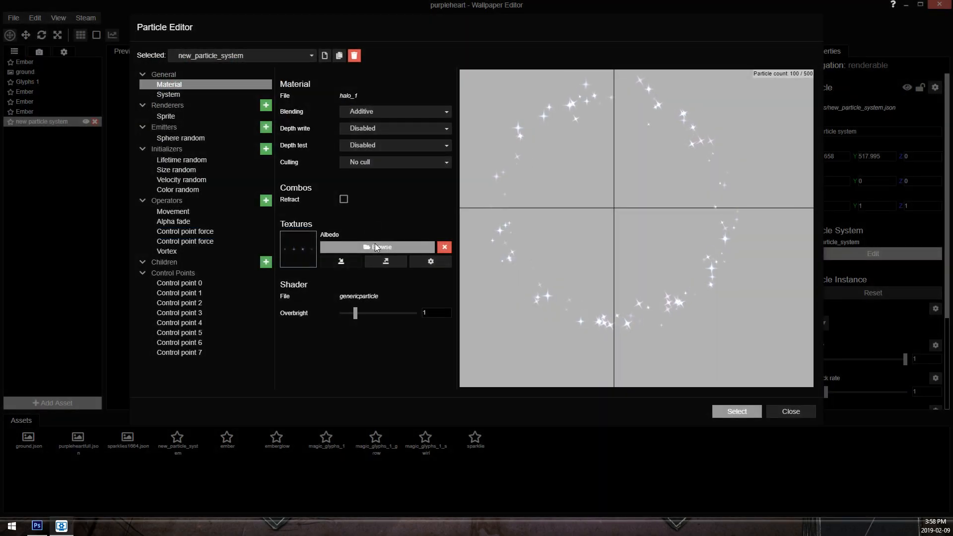
pyautogui.click(358, 244)
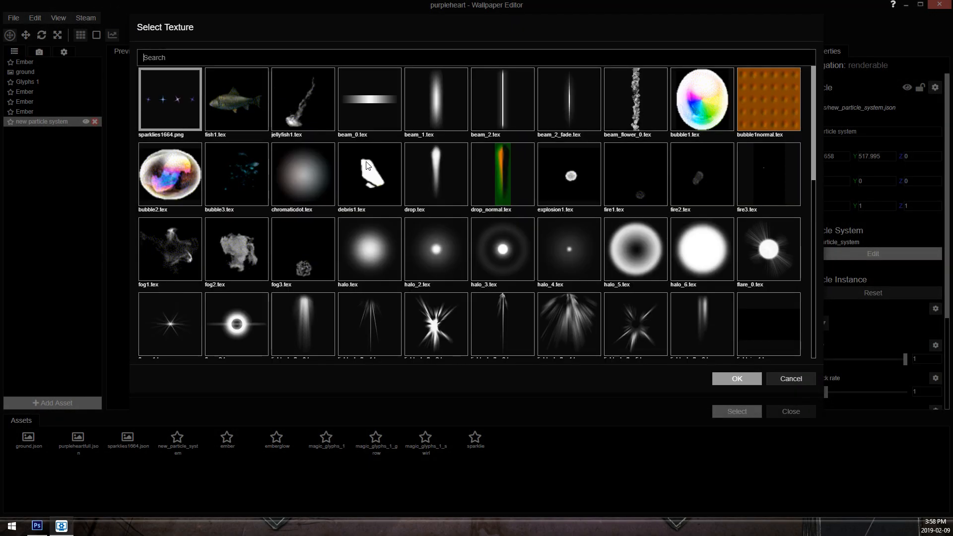
pyautogui.doubleClick(503, 252)
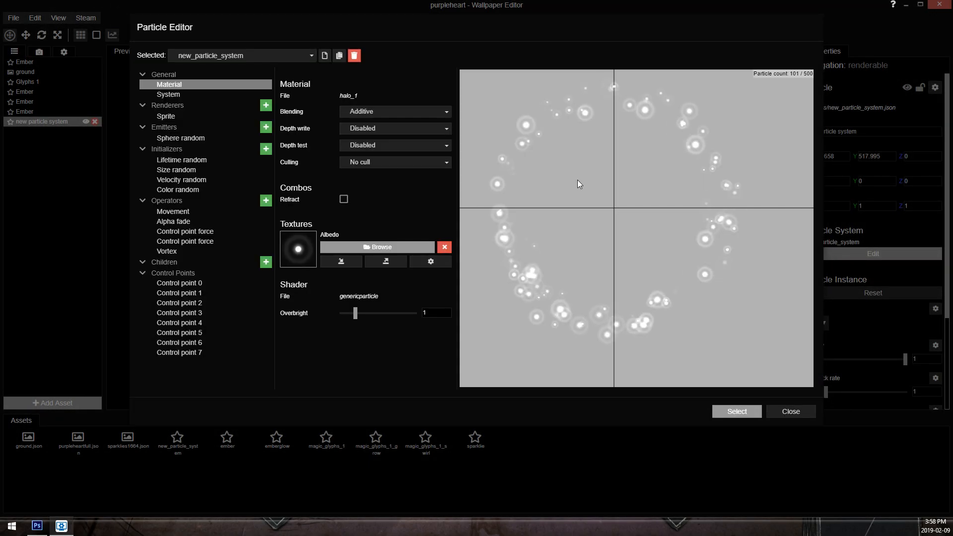
# Set the Color random initializer's minimum color to a pinkish purple.
pyautogui.click(177, 190)
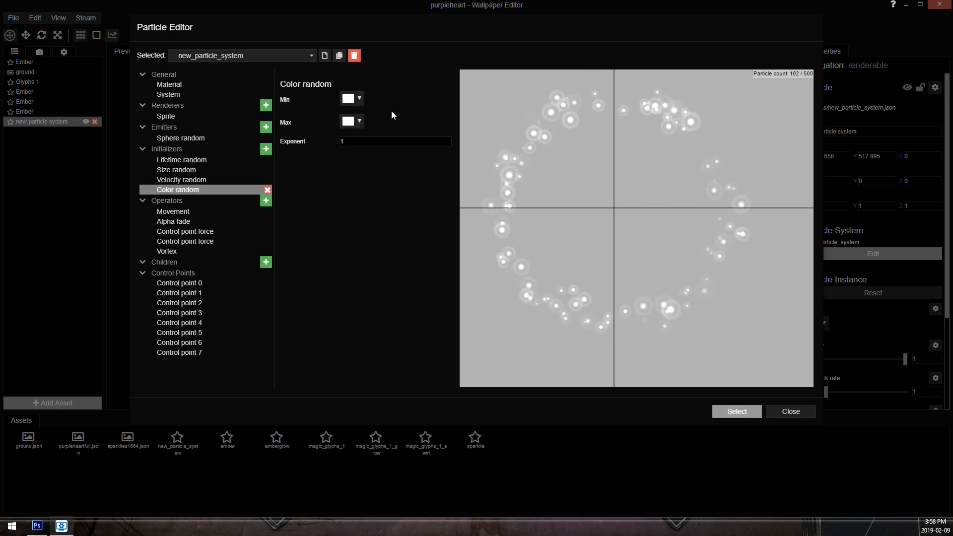
pyautogui.click(348, 99)
pyautogui.click(350, 165)
pyautogui.click(320, 116)
pyautogui.click(297, 210)
# Set the Color random initializer's maximum color to a bluish violet, about #7a4bdd.
pyautogui.click(348, 121)
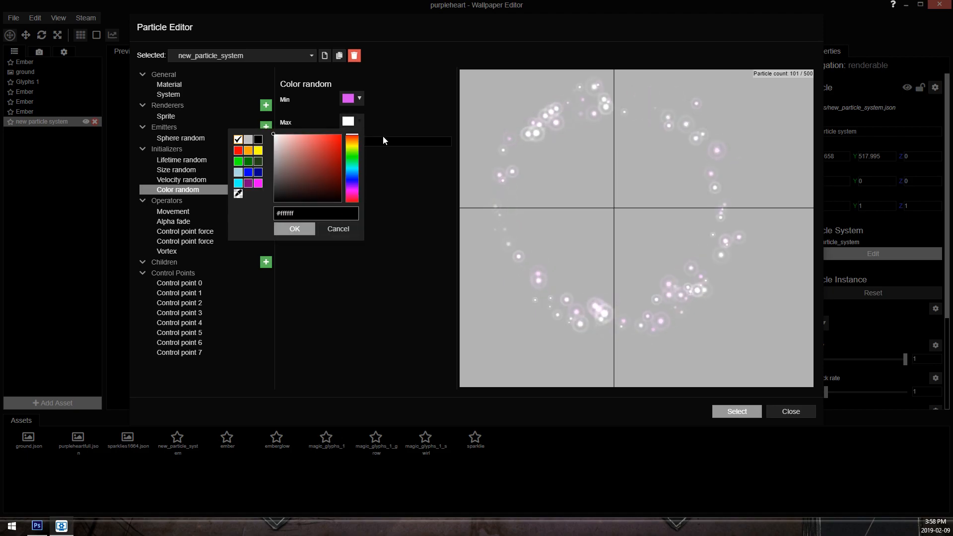
pyautogui.click(351, 180)
pyautogui.click(351, 188)
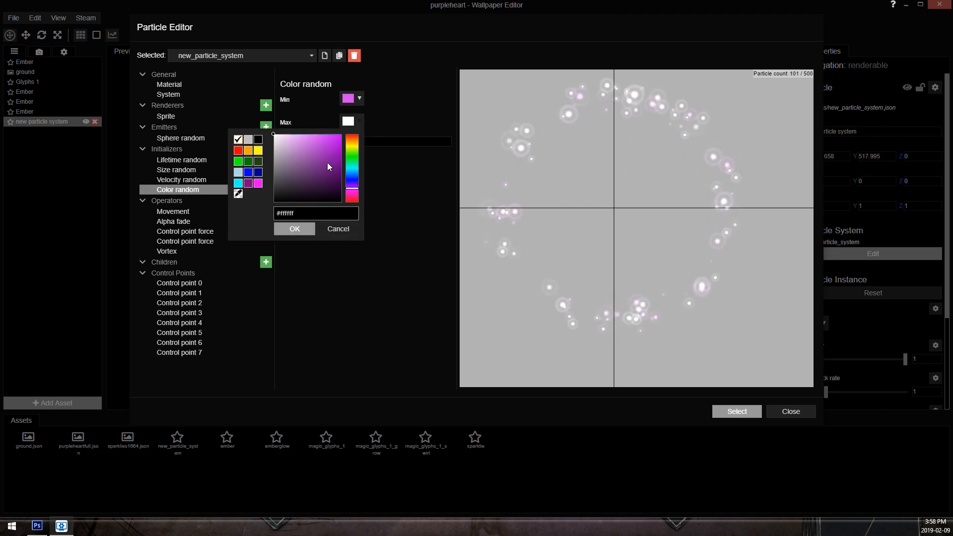
pyautogui.click(351, 183)
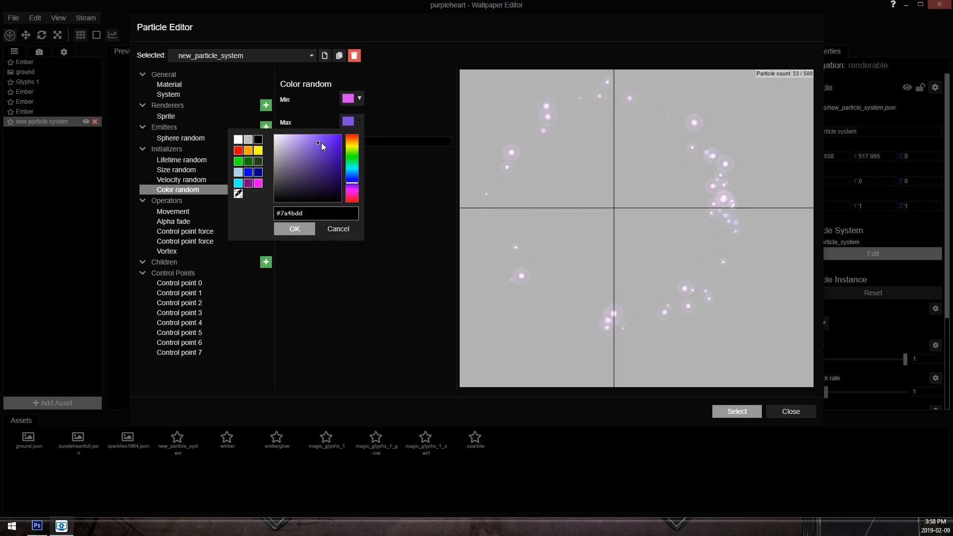
pyautogui.click(297, 228)
# Set the particles' random lifetime maximum to 5 and apply the particle system to the scene.
pyautogui.click(203, 160)
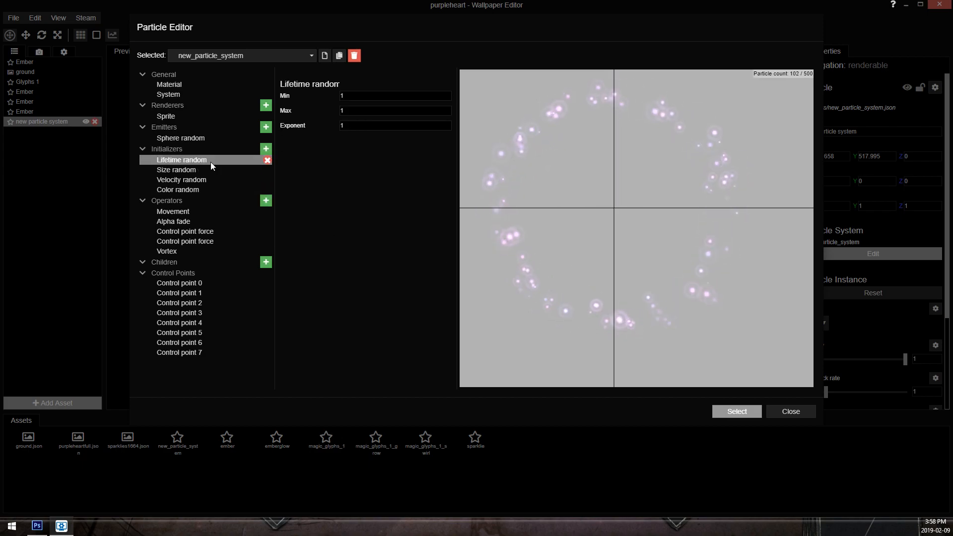
pyautogui.write('5')
pyautogui.click(375, 97)
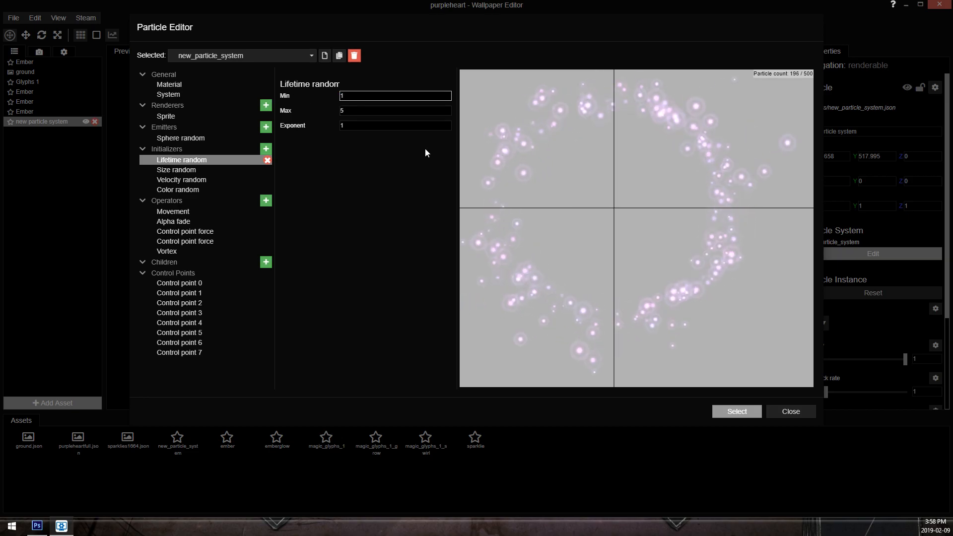
pyautogui.click(732, 412)
# Move the particle ring to about X 1379, Y 592 above the ground glyph and add the purpleheartfull image over it.
pyautogui.moveTo(467, 221); pyautogui.dragTo(571, 203)
pyautogui.scroll(3, 647, 246)
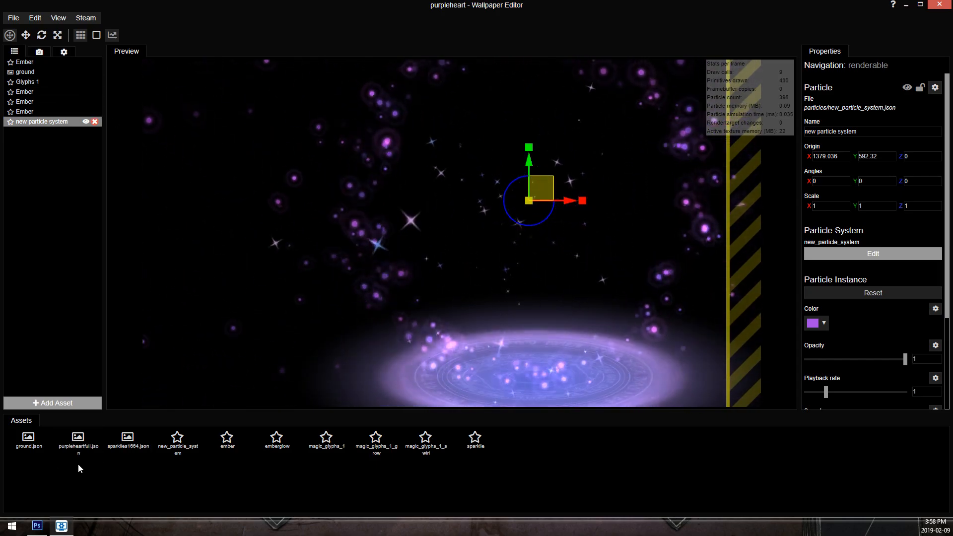
pyautogui.moveTo(85, 451)
pyautogui.mouseDown()
pyautogui.moveTo(55, 202)
pyautogui.moveTo(69, 147)
pyautogui.mouseUp()
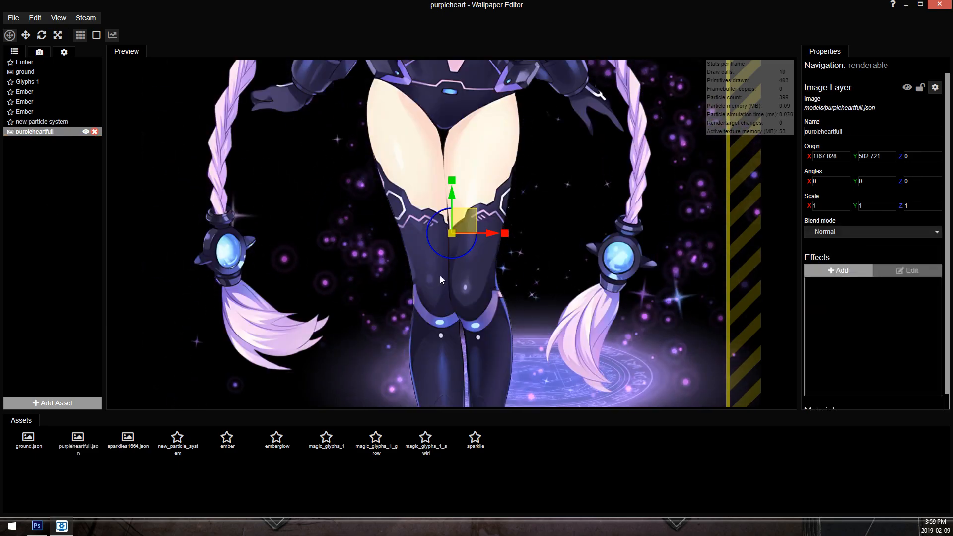
pyautogui.moveTo(451, 238); pyautogui.dragTo(520, 213)
# Move the new particle system into the empty area beside the character, at about X 456, Y 510.
pyautogui.scroll(-2, 552, 204)
pyautogui.click(49, 123)
pyautogui.hotkey('ctrl', 'z')
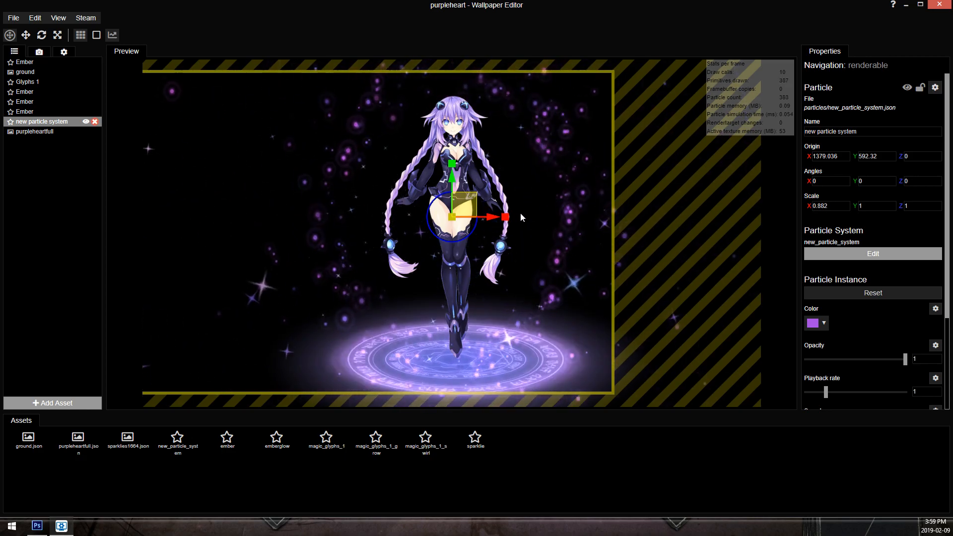
pyautogui.moveTo(470, 209); pyautogui.dragTo(372, 204)
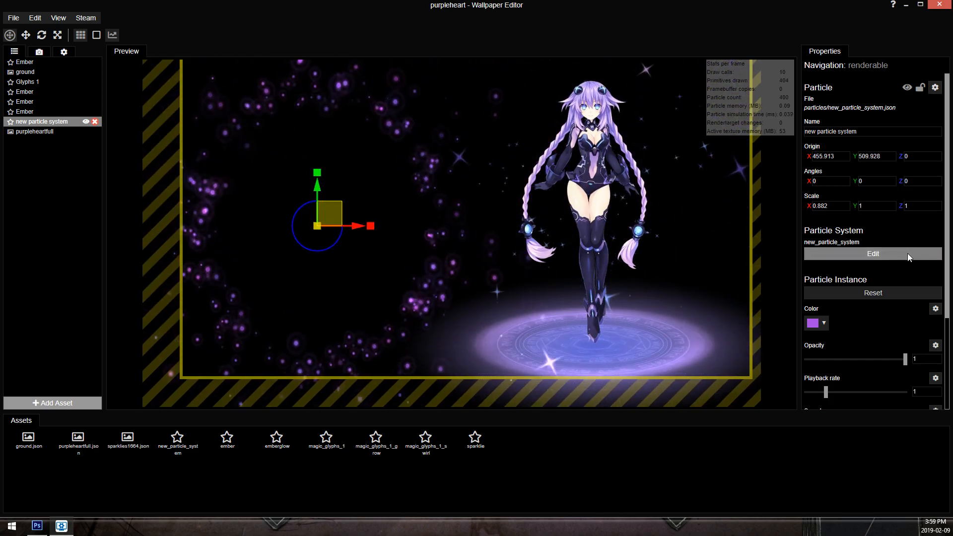
# Remove the Vortex and both Control point force operators, and add a Turbulent velocity random initializer to the particle system.
pyautogui.click(883, 255)
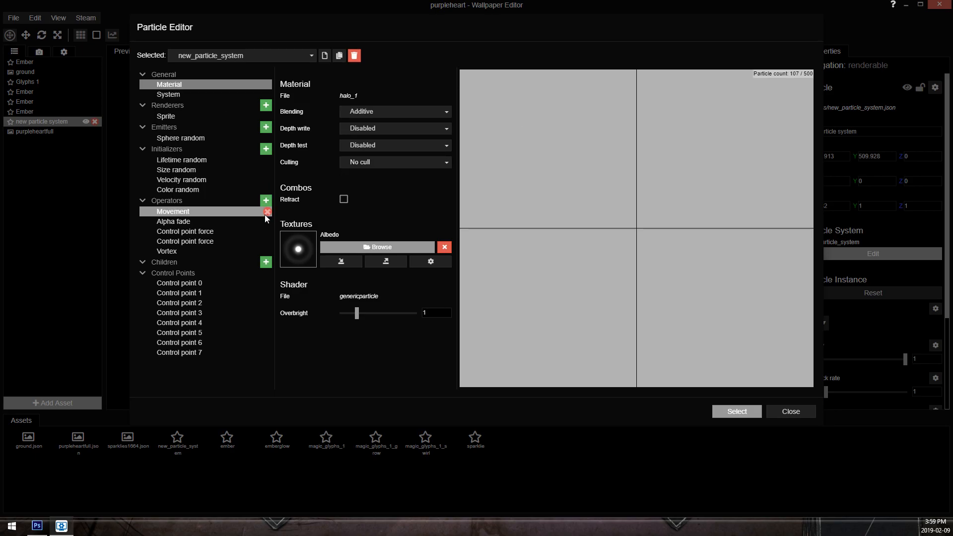
pyautogui.click(267, 252)
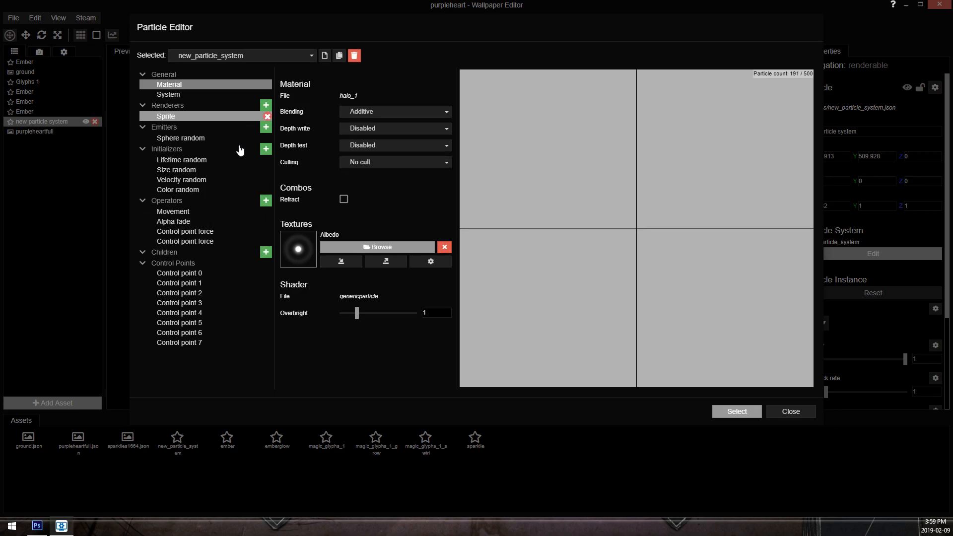
pyautogui.click(266, 149)
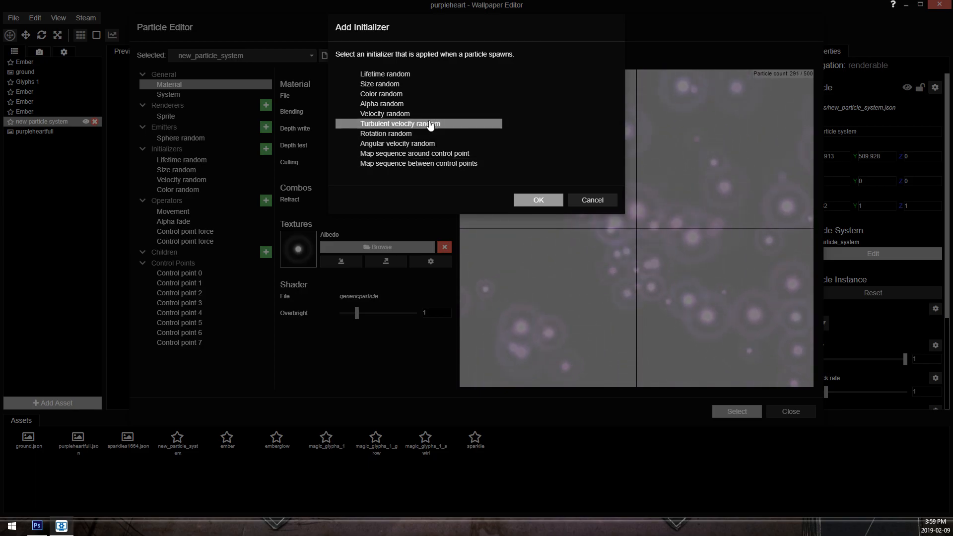
pyautogui.doubleClick(417, 125)
pyautogui.hotkey('ctrl', 's')
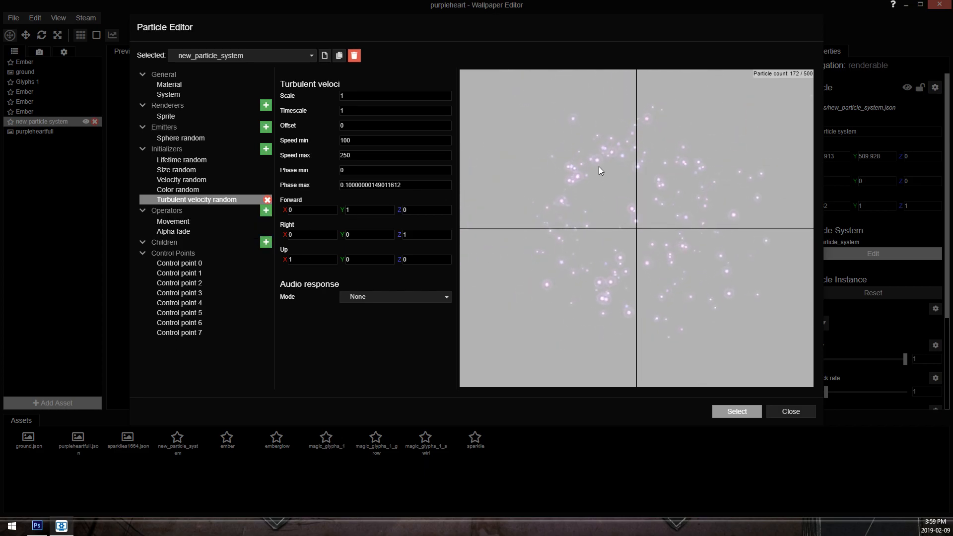
# Set the Sphere random emitter's minimum distance to 0 and the Movement operator's Y gravity to 50.
pyautogui.click(245, 138)
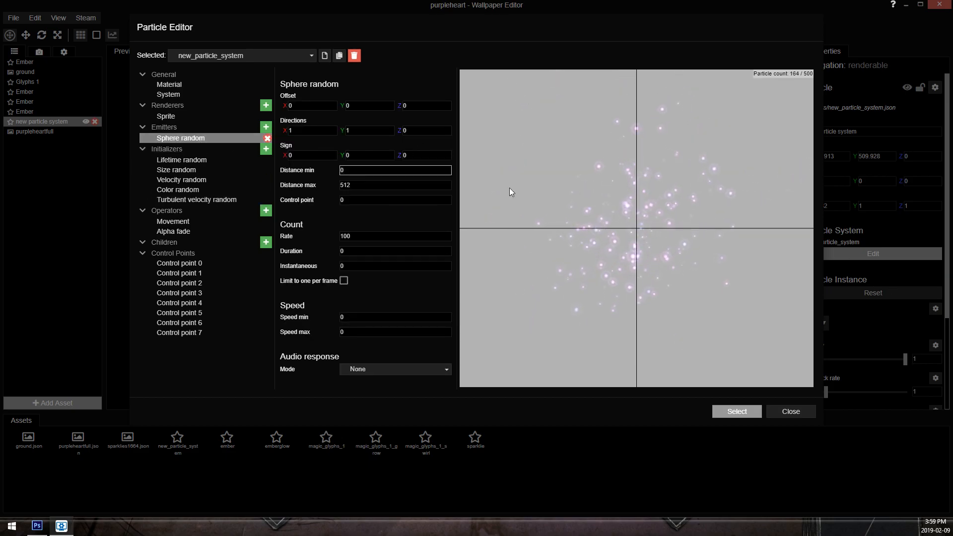
pyautogui.click(195, 226)
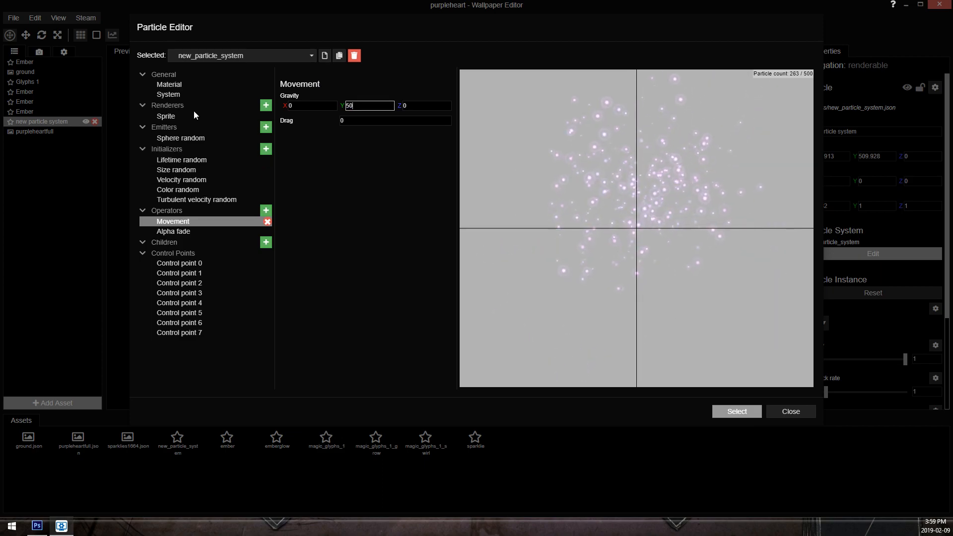
# Set the Sphere random emitter's rate to 20, review the lifetime and turbulent velocity settings, and apply the particle system.
pyautogui.click(196, 139)
pyautogui.click(395, 235)
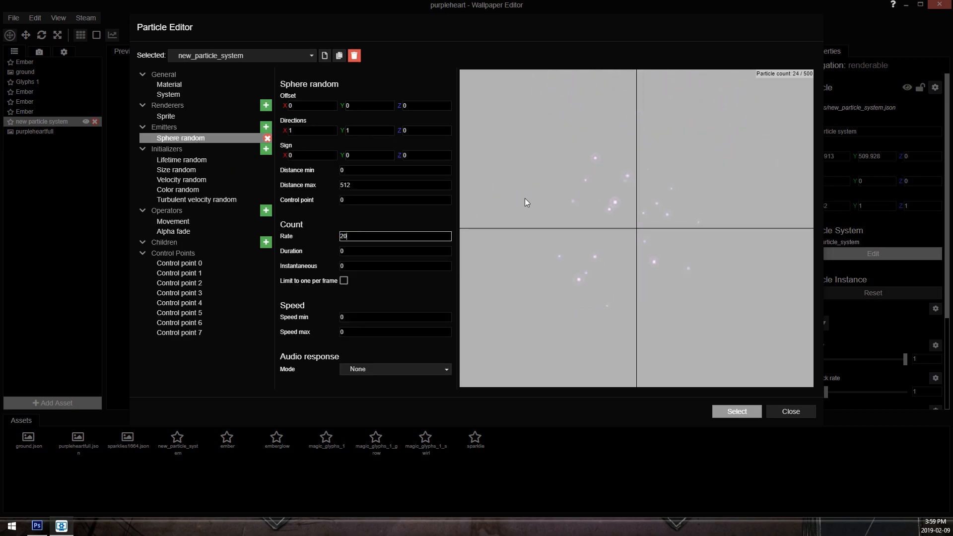
pyautogui.click(192, 161)
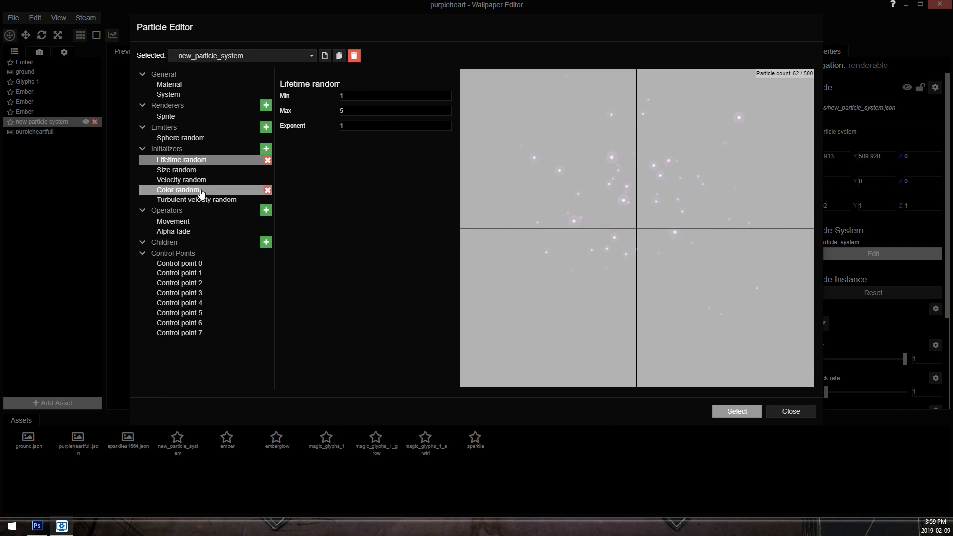
pyautogui.click(228, 200)
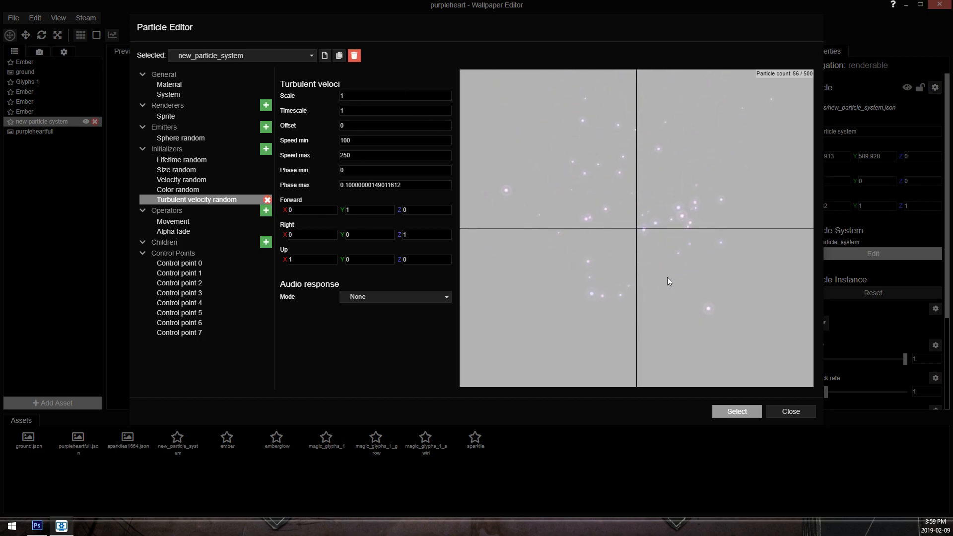
pyautogui.click(735, 412)
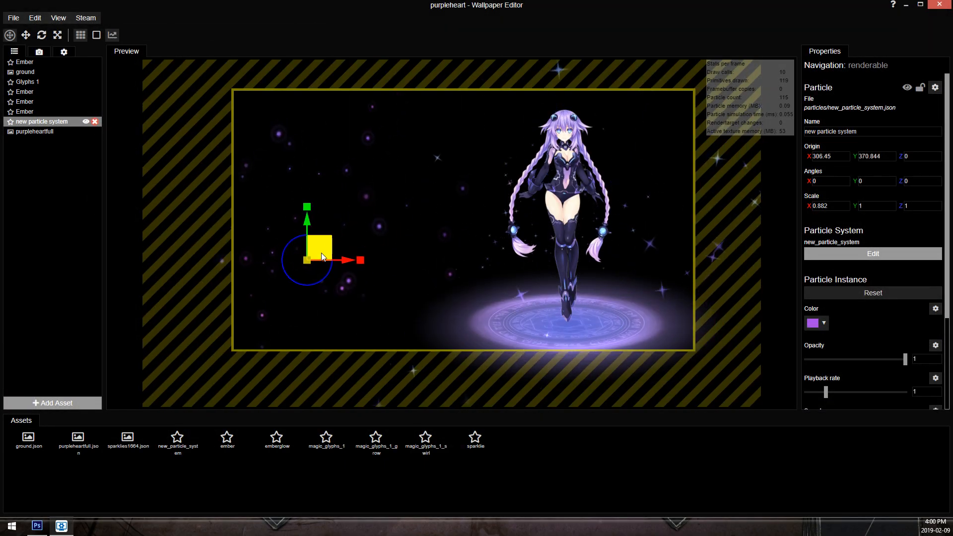
# Reposition the new particle system at about X 383, Y 269 and move it above all other layers in the list.
pyautogui.moveTo(343, 266); pyautogui.dragTo(338, 274)
pyautogui.scroll(2, 502, 237)
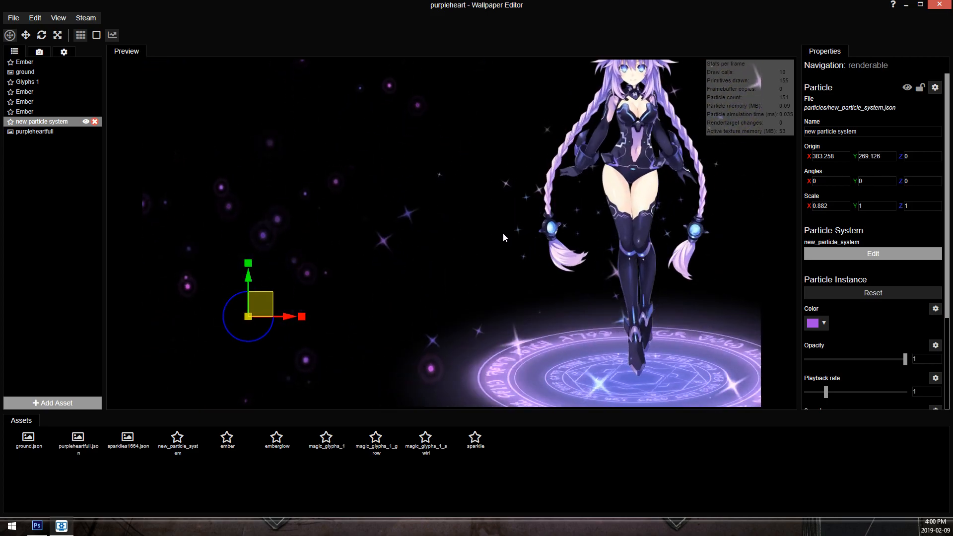
pyautogui.scroll(-2, 503, 233)
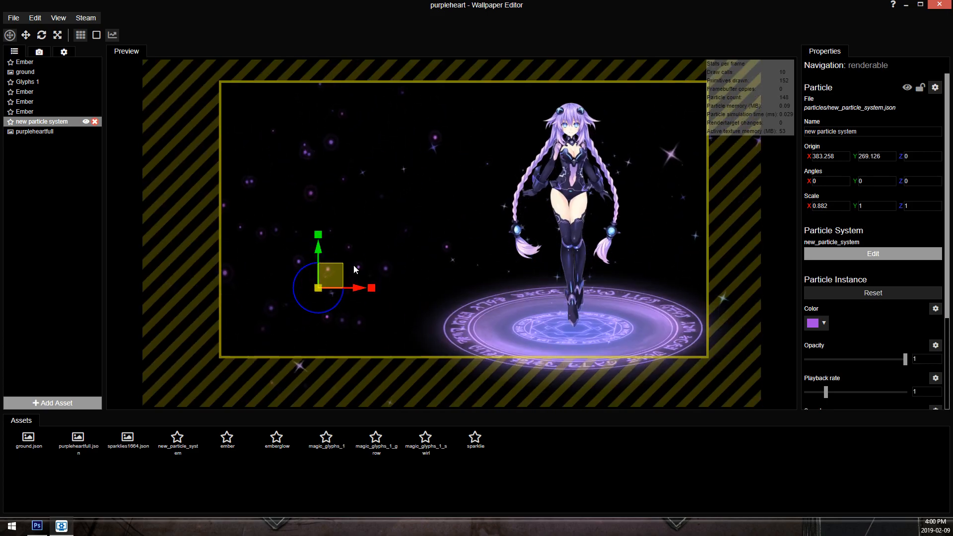
pyautogui.moveTo(50, 68); pyautogui.dragTo(49, 60)
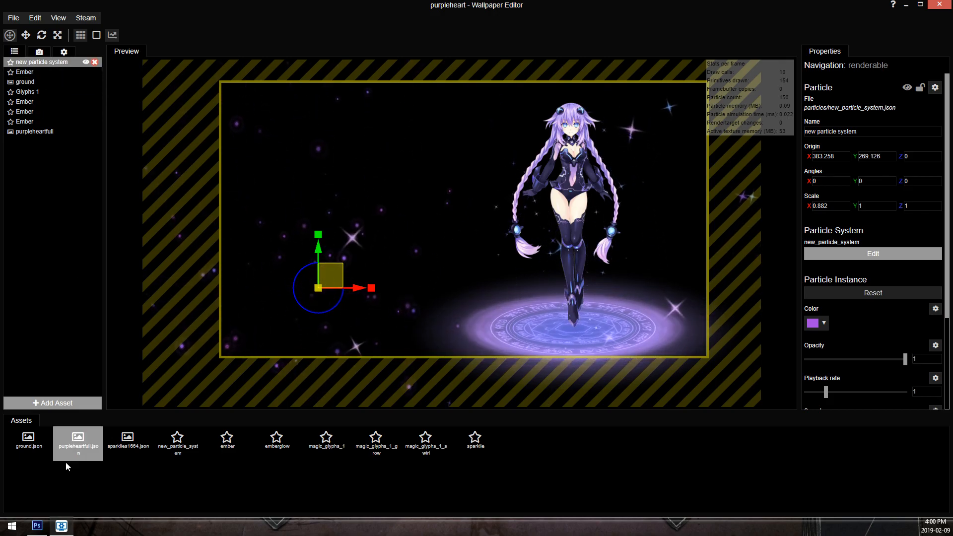
# Add a Fullscreen Layer directly below the new particle system in the layer list.
pyautogui.click(62, 403)
pyautogui.scroll(-1, 382, 242)
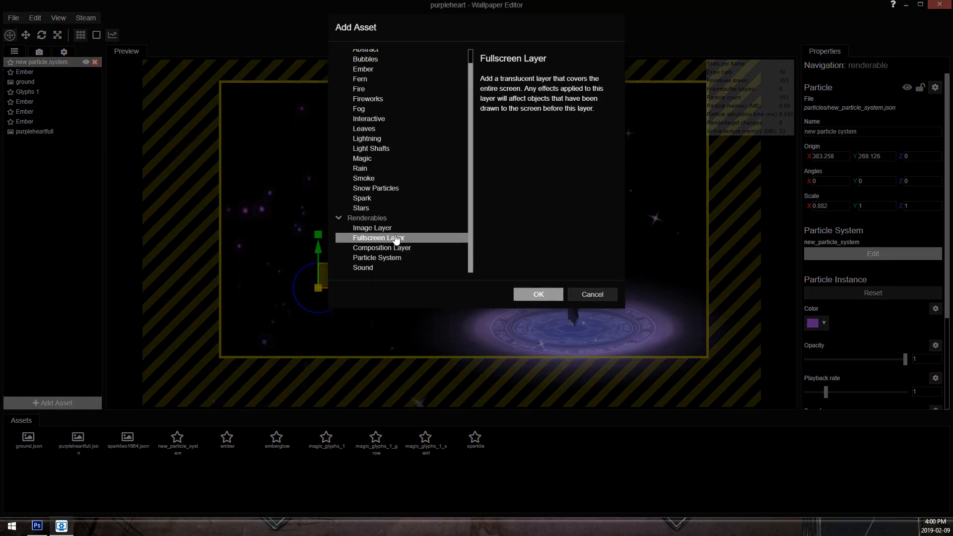
pyautogui.doubleClick(396, 238)
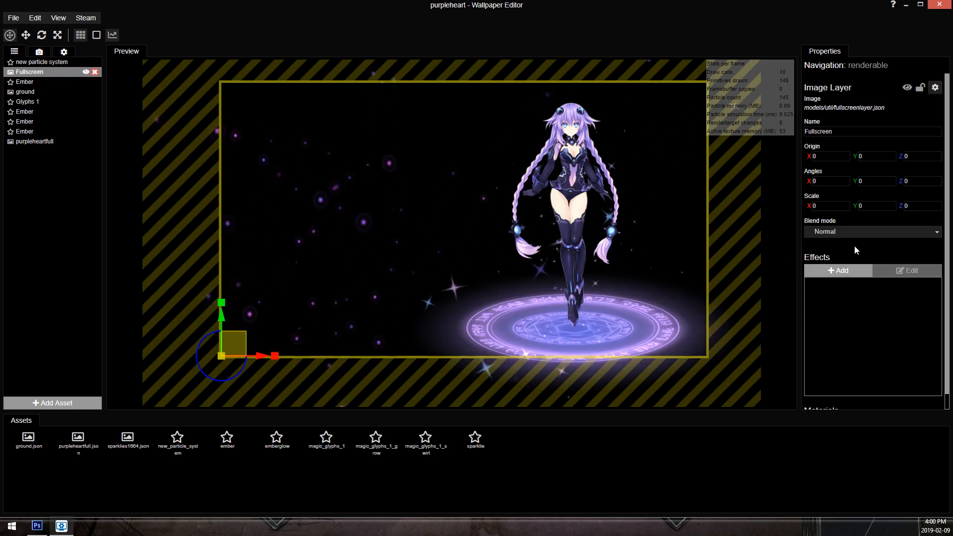
# Add a Blur (precise) effect to the Fullscreen layer with a 13x13 kernel and a scale of 2 on X and Y.
pyautogui.click(843, 271)
pyautogui.doubleClick(391, 164)
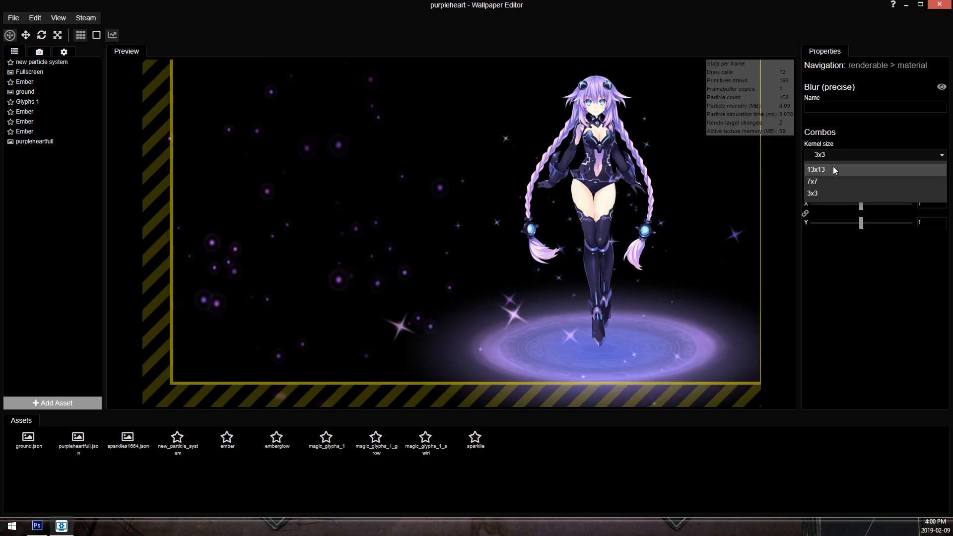
pyautogui.click(832, 169)
pyautogui.moveTo(861, 204); pyautogui.dragTo(910, 204)
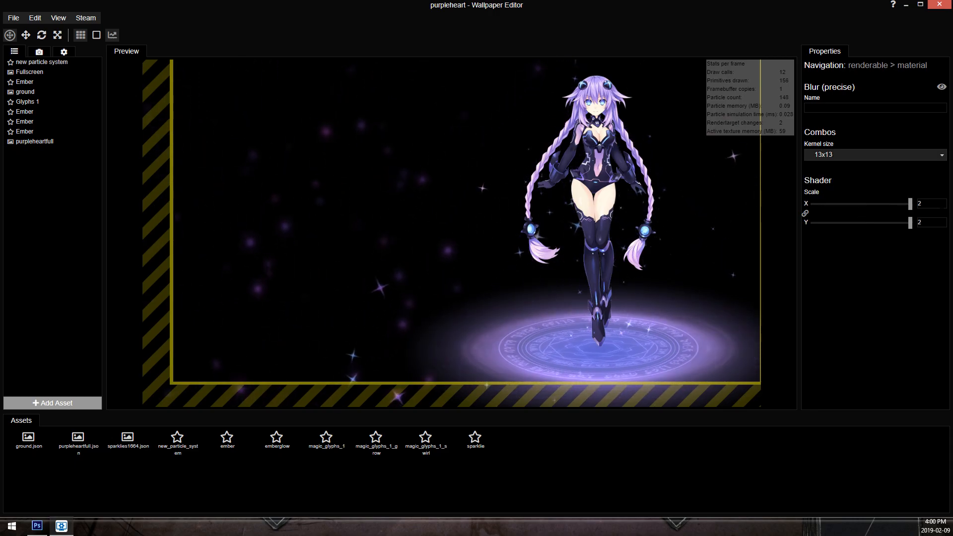
pyautogui.scroll(-1, 394, 193)
pyautogui.scroll(4, 451, 209)
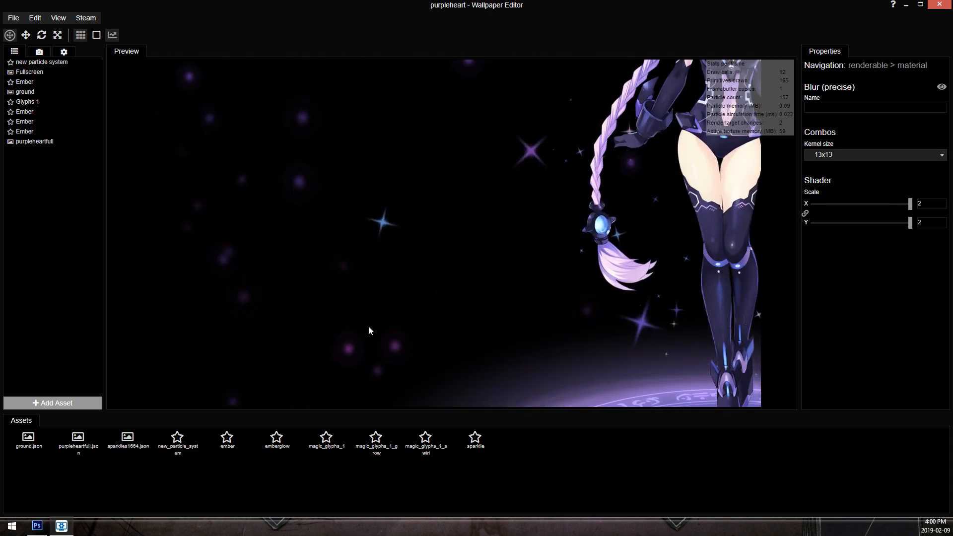
pyautogui.scroll(-5, 337, 269)
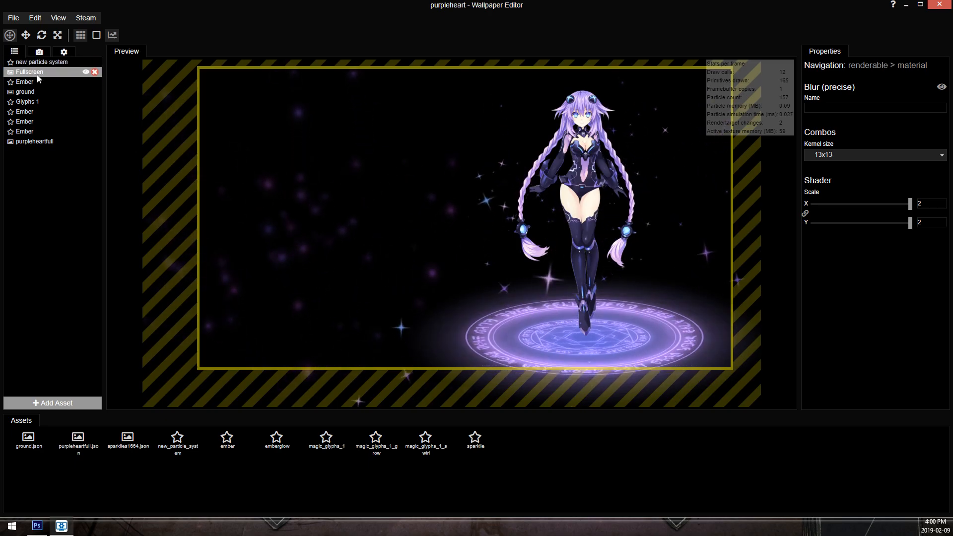
# Add a God Rays effect to the Fullscreen layer.
pyautogui.click(37, 74)
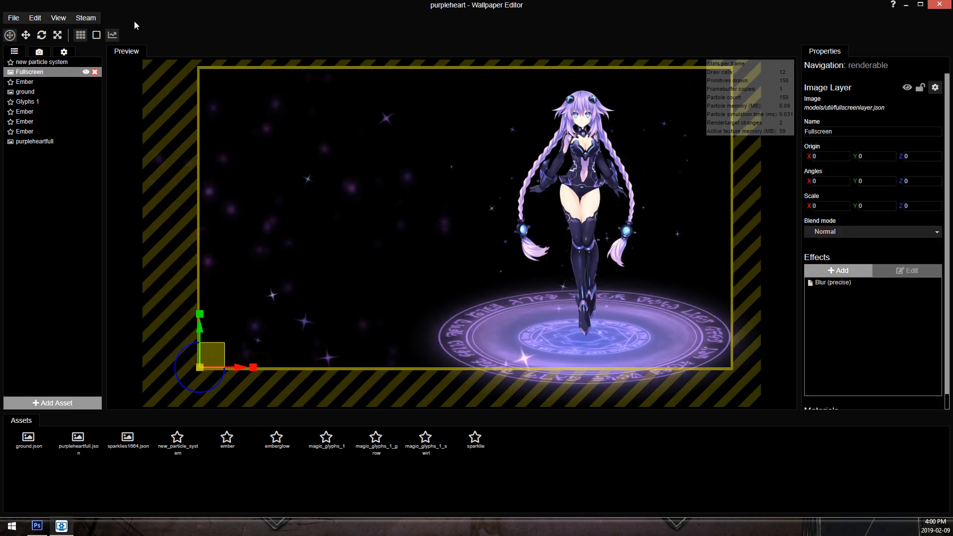
pyautogui.click(862, 273)
pyautogui.scroll(-5, 398, 187)
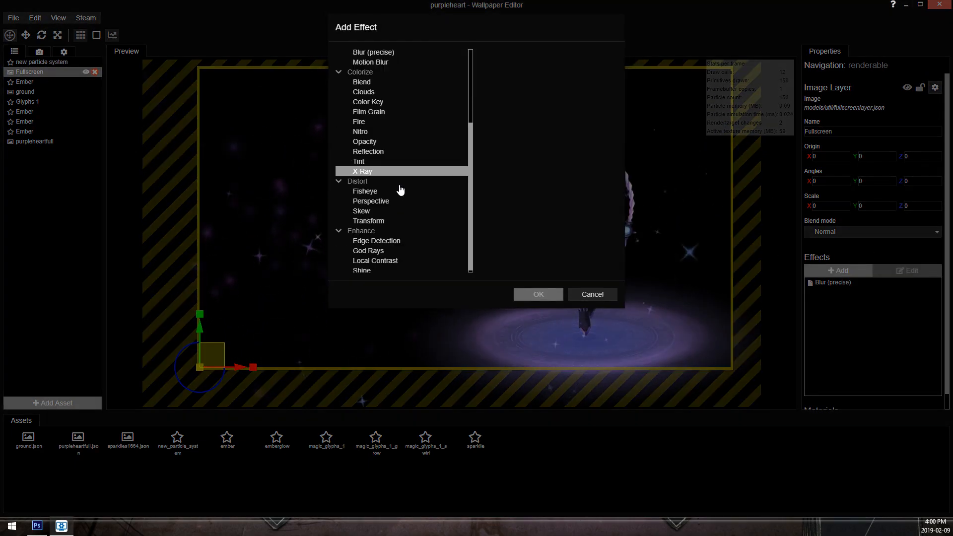
pyautogui.click(385, 248)
pyautogui.doubleClick(385, 248)
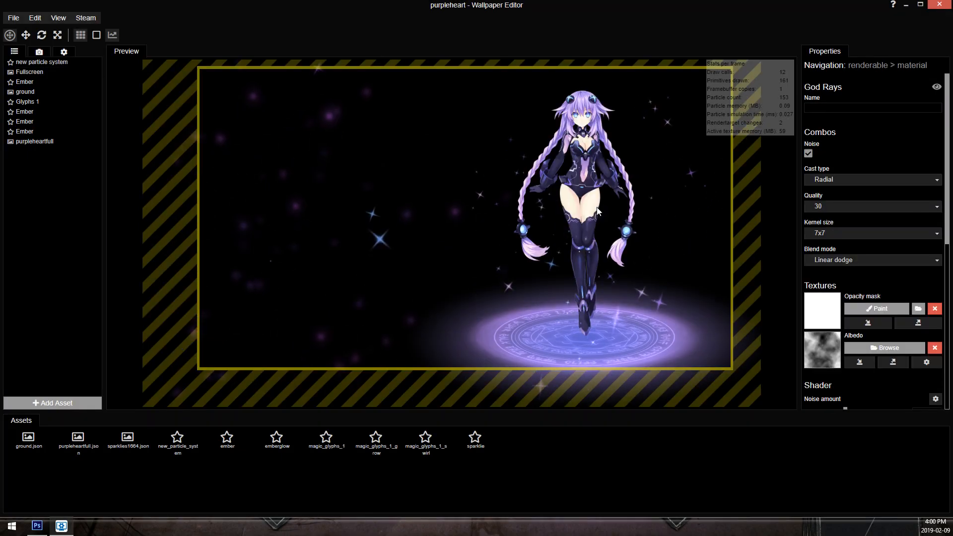
# Set the God Rays cast type to Directional, quality to 50 and kernel size to 13x13.
pyautogui.click(850, 178)
pyautogui.click(848, 200)
pyautogui.click(843, 233)
pyautogui.click(830, 244)
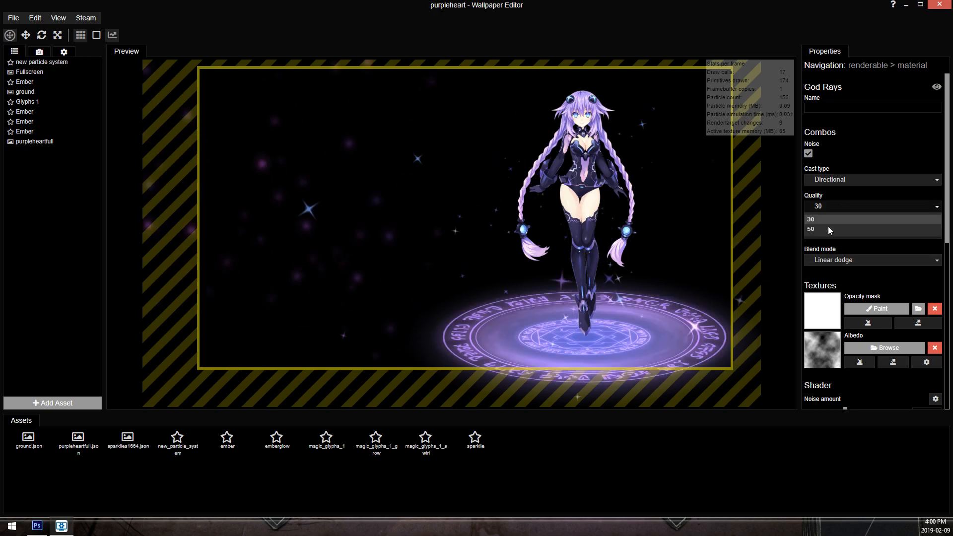
pyautogui.scroll(-3, 862, 263)
pyautogui.scroll(-2, 902, 243)
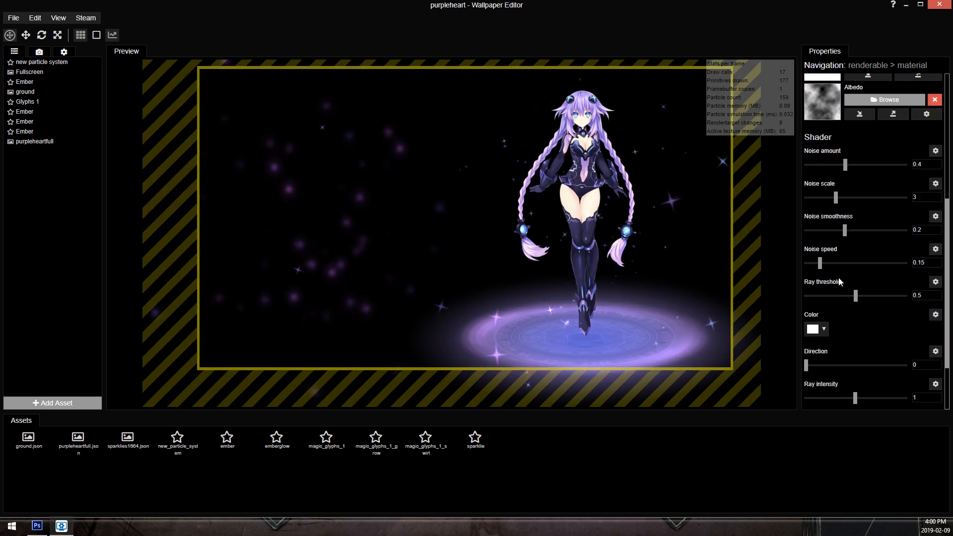
# Set the God Rays ray threshold to 0, direction to 2.45, ray intensity to 1.27 and noise amount to 0.69.
pyautogui.moveTo(856, 294); pyautogui.dragTo(759, 290)
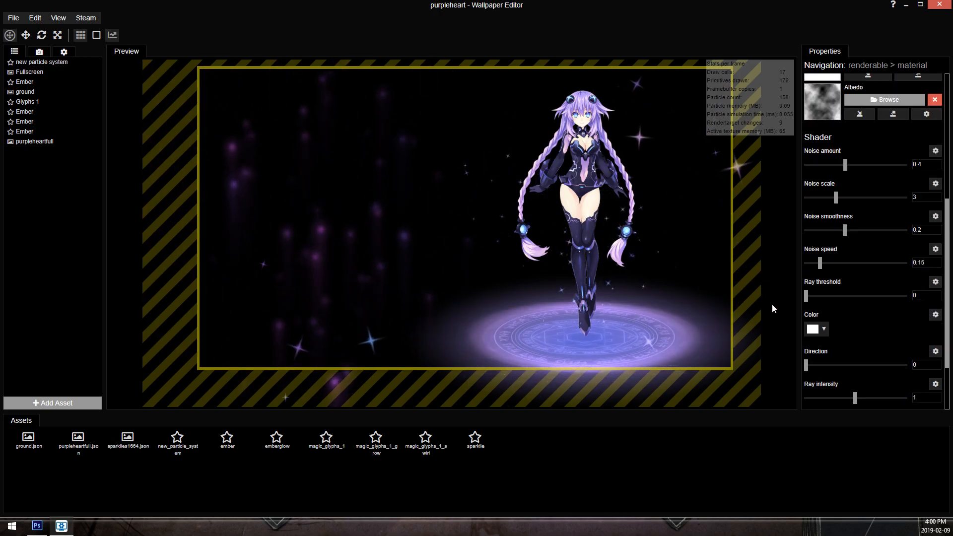
pyautogui.moveTo(806, 365); pyautogui.dragTo(800, 365)
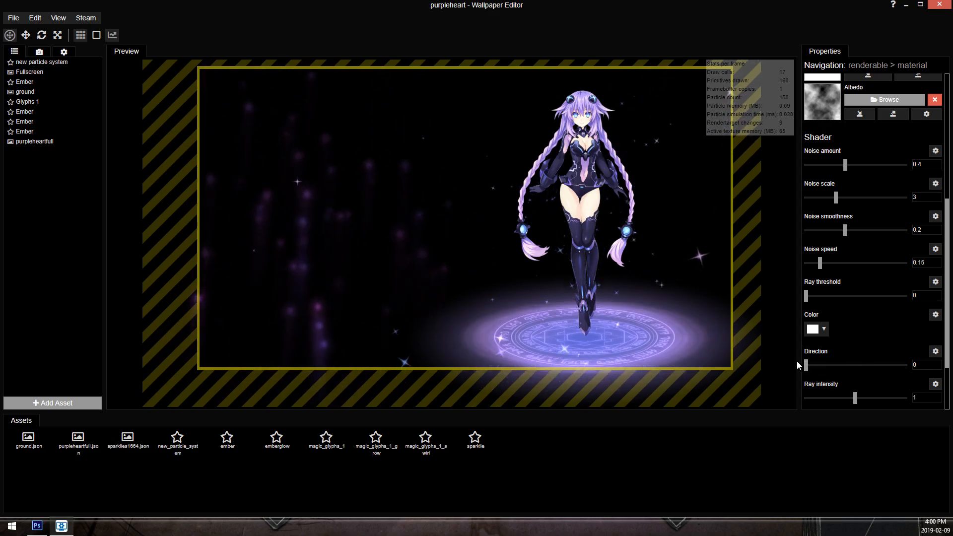
pyautogui.moveTo(888, 369); pyautogui.dragTo(818, 366)
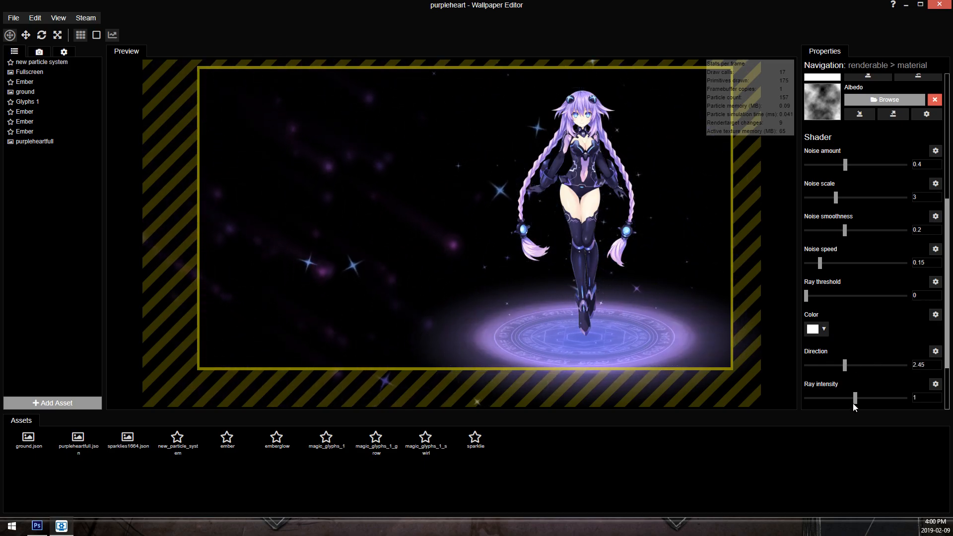
pyautogui.moveTo(861, 400); pyautogui.dragTo(873, 399)
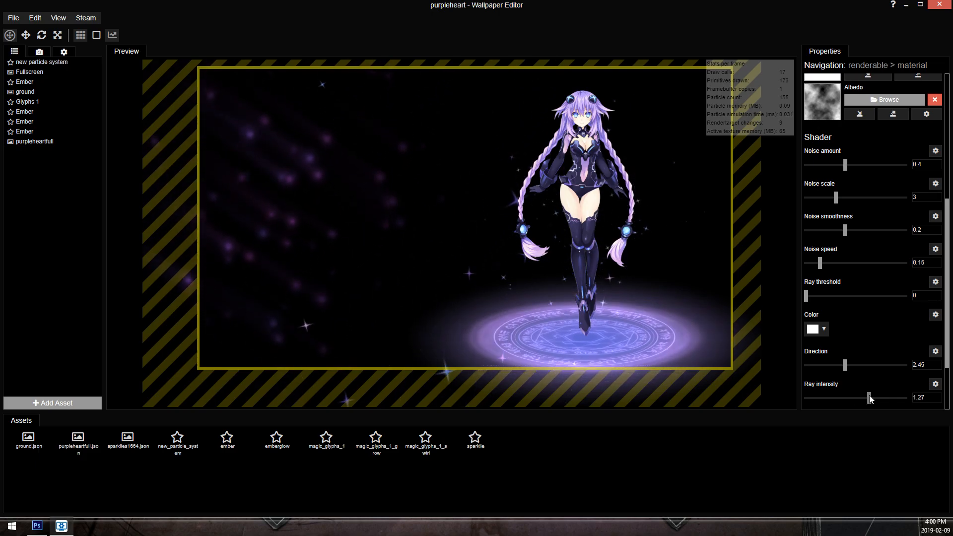
pyautogui.scroll(3, 875, 198)
pyautogui.moveTo(845, 313); pyautogui.dragTo(873, 314)
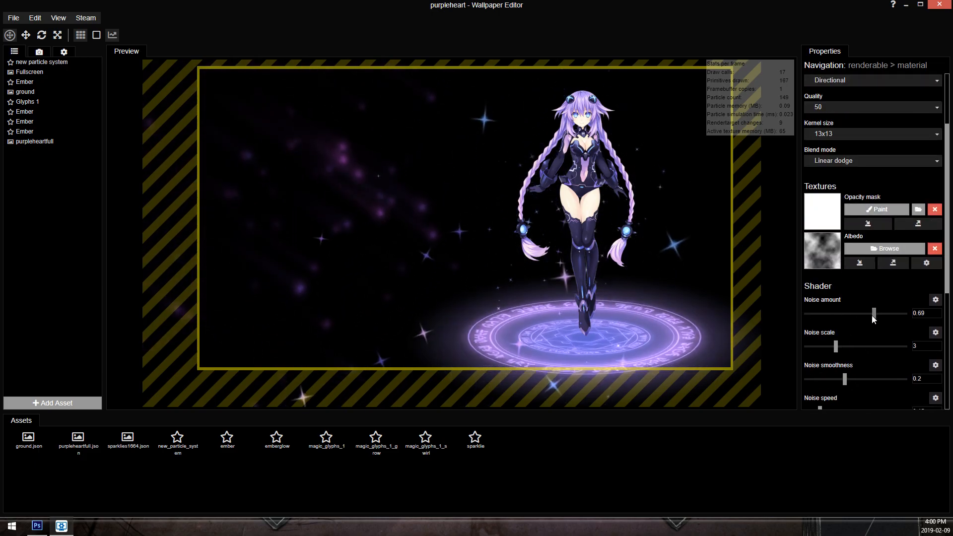
# Switch the God Rays cast type to Radial.
pyautogui.scroll(2, 611, 255)
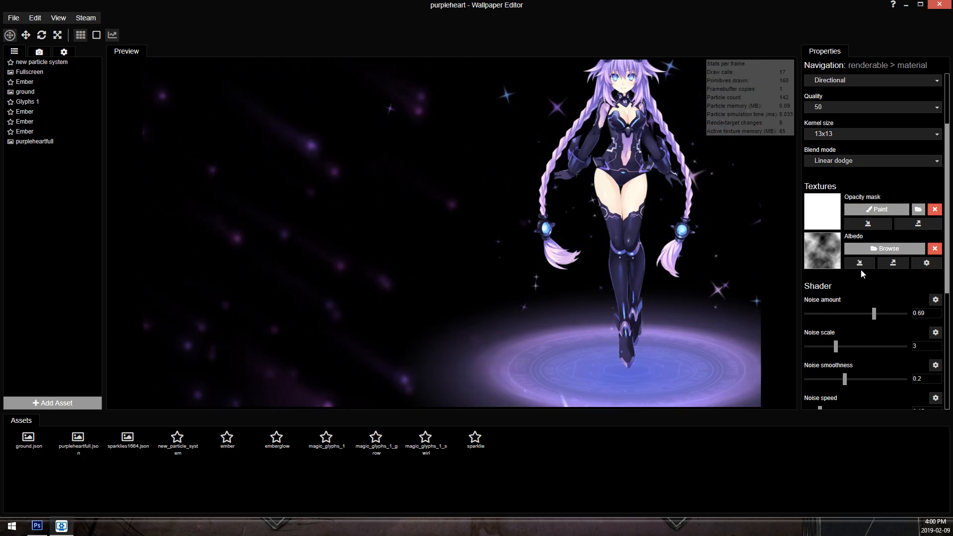
pyautogui.scroll(1, 864, 127)
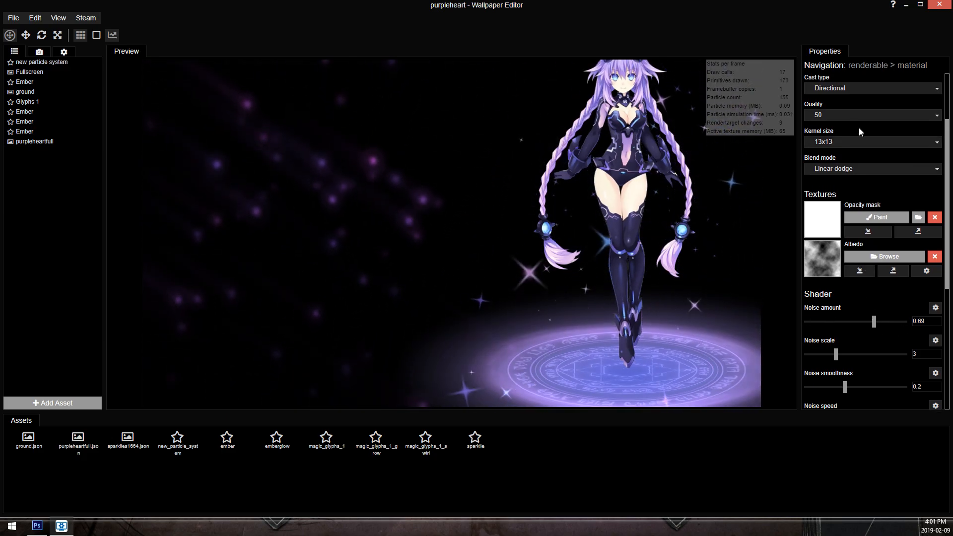
pyautogui.click(866, 130)
pyautogui.click(842, 145)
pyautogui.scroll(-5, 839, 147)
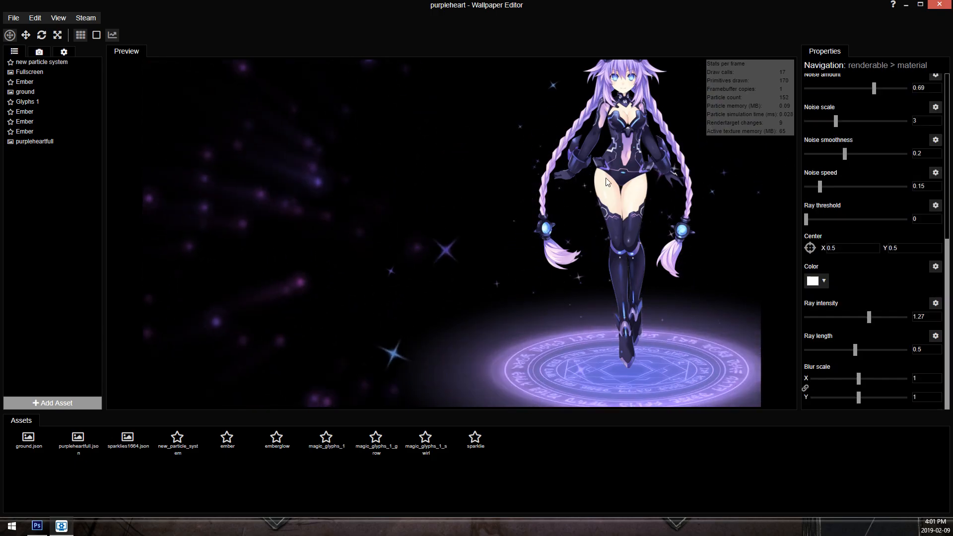
pyautogui.scroll(-2, 347, 194)
# Select the new particle system and set its playback rate to 0.2.
pyautogui.click(60, 62)
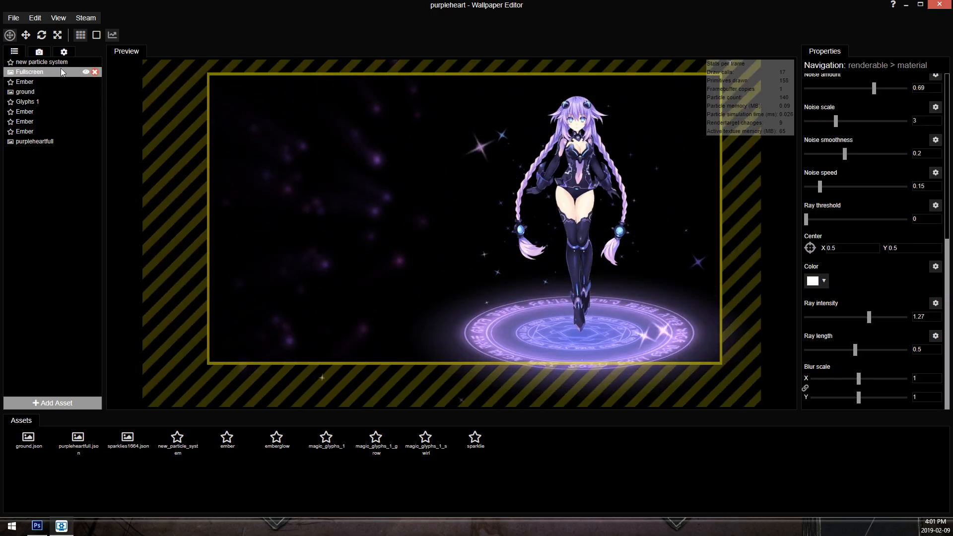
pyautogui.moveTo(326, 281); pyautogui.dragTo(359, 276)
pyautogui.scroll(2, 460, 207)
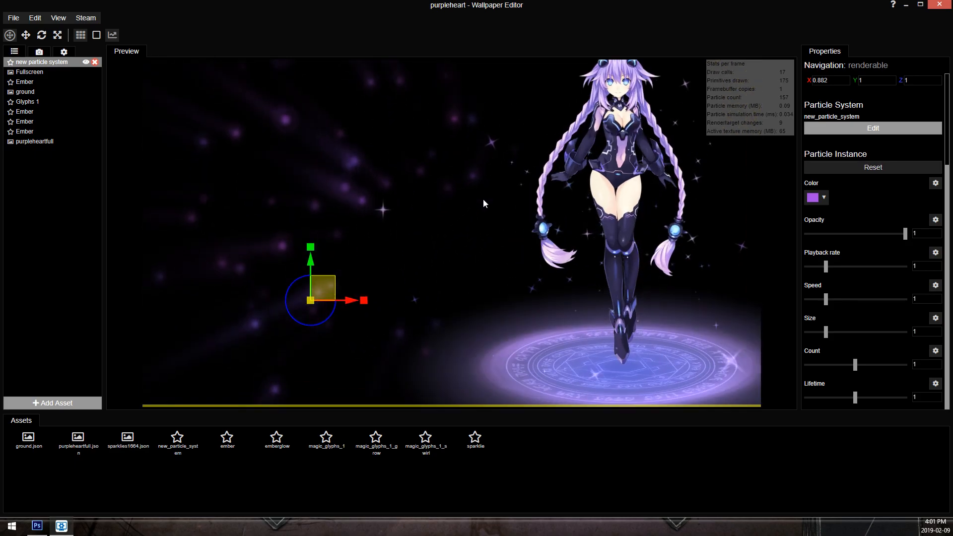
pyautogui.doubleClick(926, 266)
pyautogui.write('2')
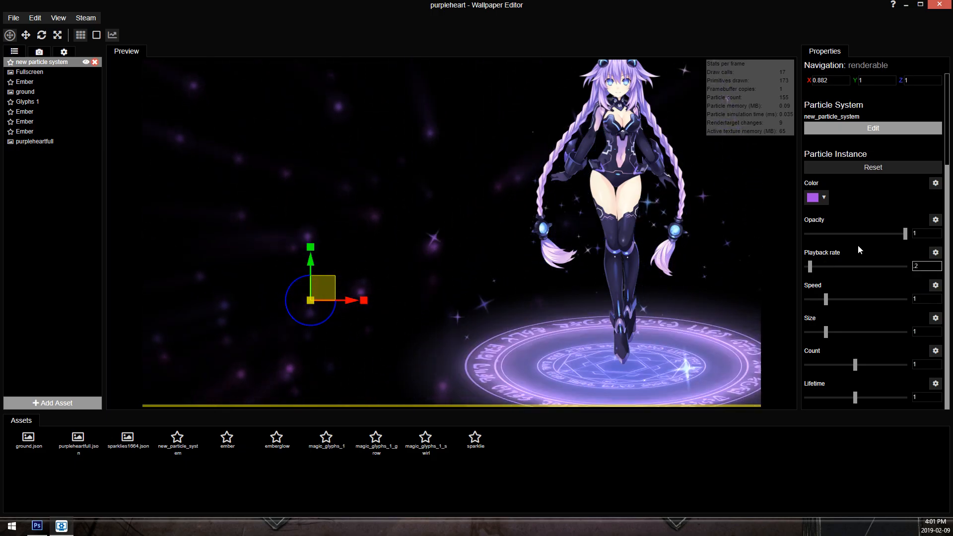
# Move the particle system toward the canvas centre, rotate it clockwise and scale it to about X 1.142, Y 1.26.
pyautogui.scroll(-1, 543, 189)
pyautogui.moveTo(341, 272); pyautogui.dragTo(444, 283)
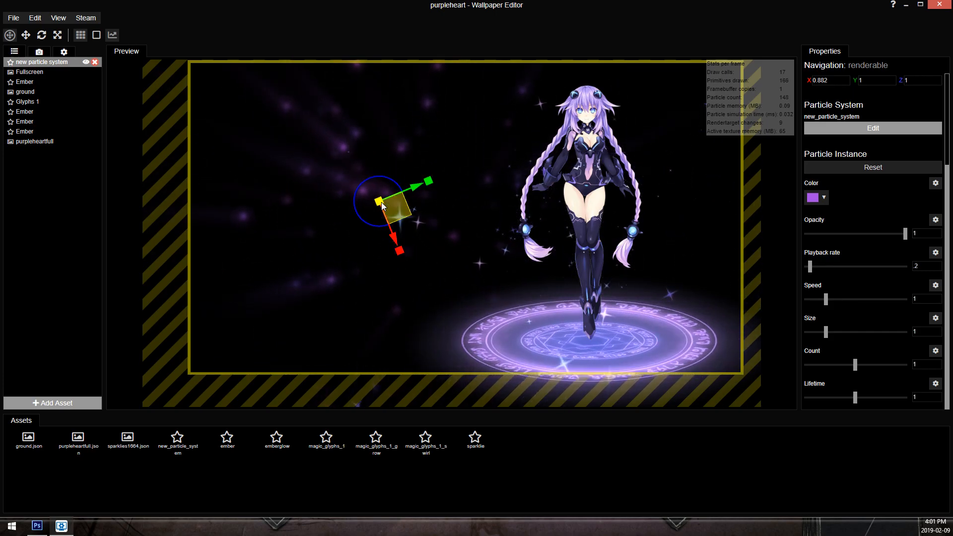
pyautogui.moveTo(394, 210); pyautogui.dragTo(415, 247)
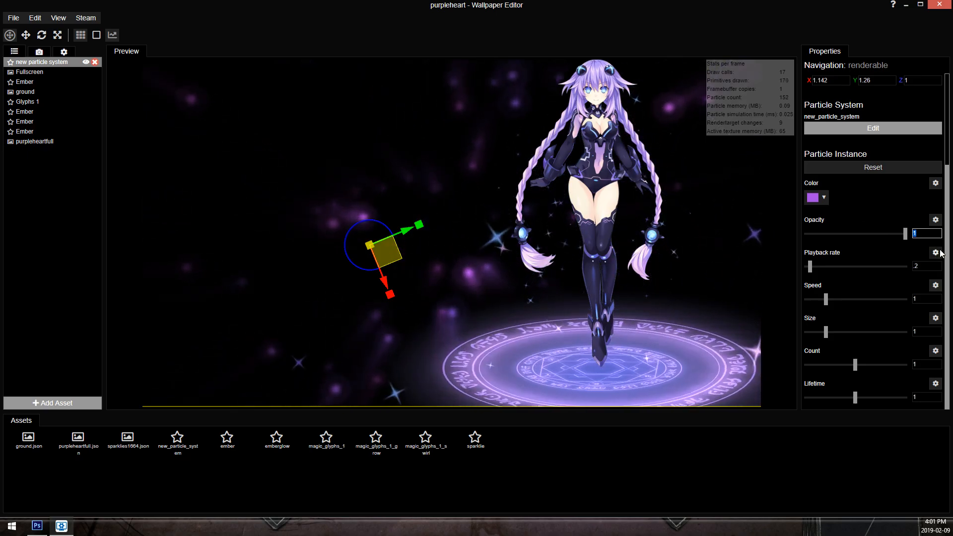
# Try opacities of 0.4 and 0.7 on the particle system, settling on 0.9.
pyautogui.write('.4')
pyautogui.click(873, 128)
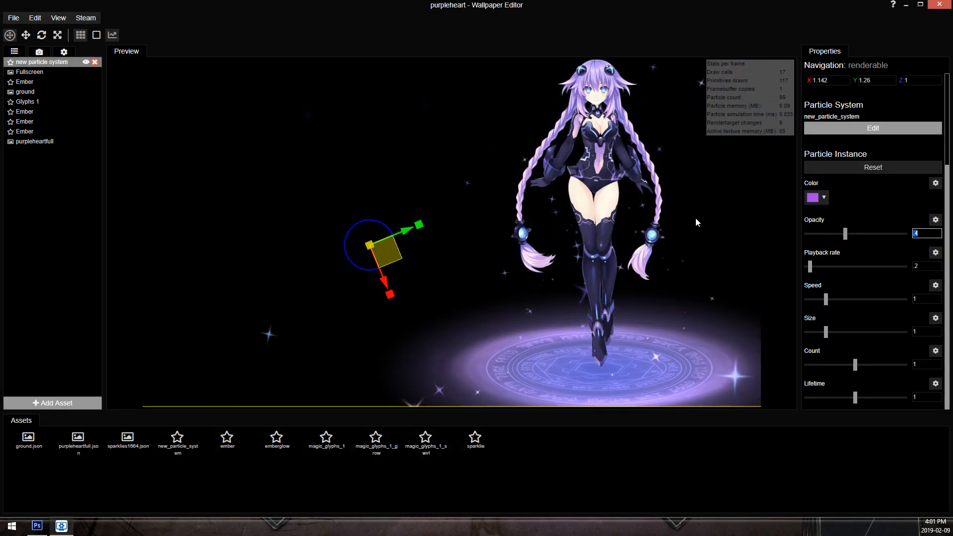
pyautogui.write('.7')
pyautogui.click(821, 143)
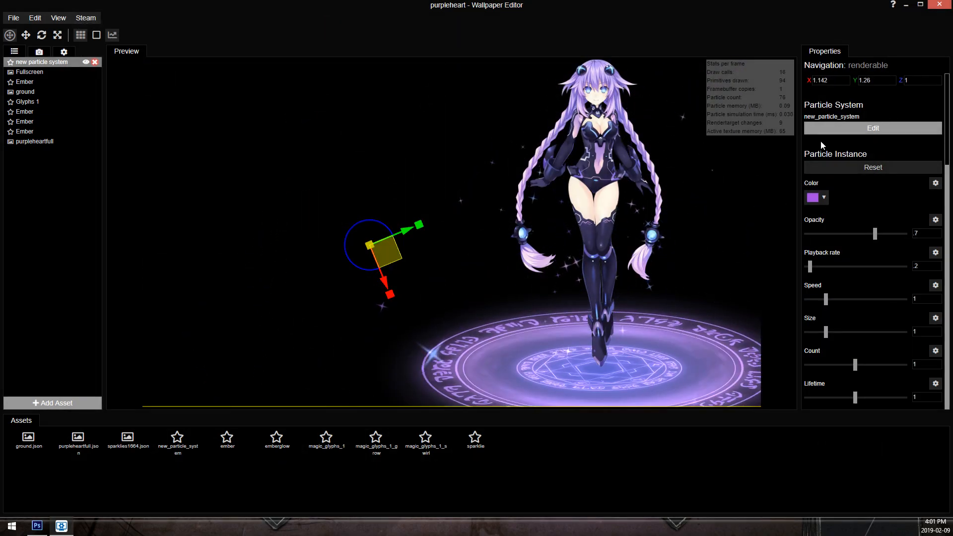
pyautogui.write('.9')
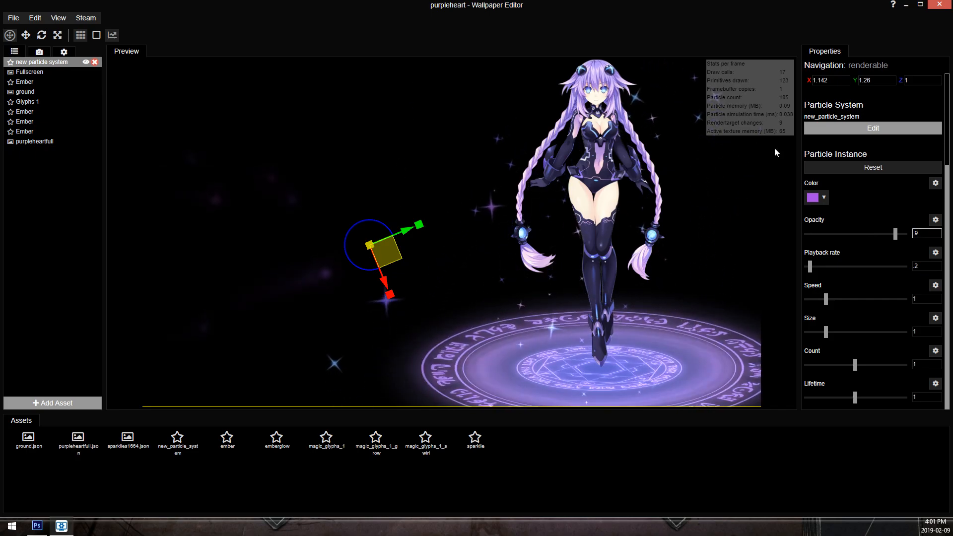
# Set the particle system's start time to 60 in its System settings and apply the change.
pyautogui.click(873, 128)
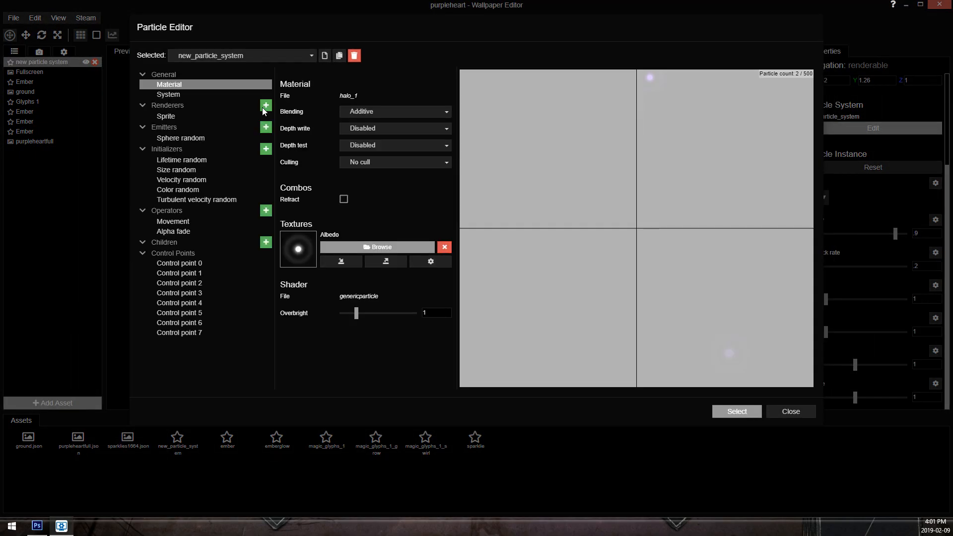
pyautogui.click(191, 94)
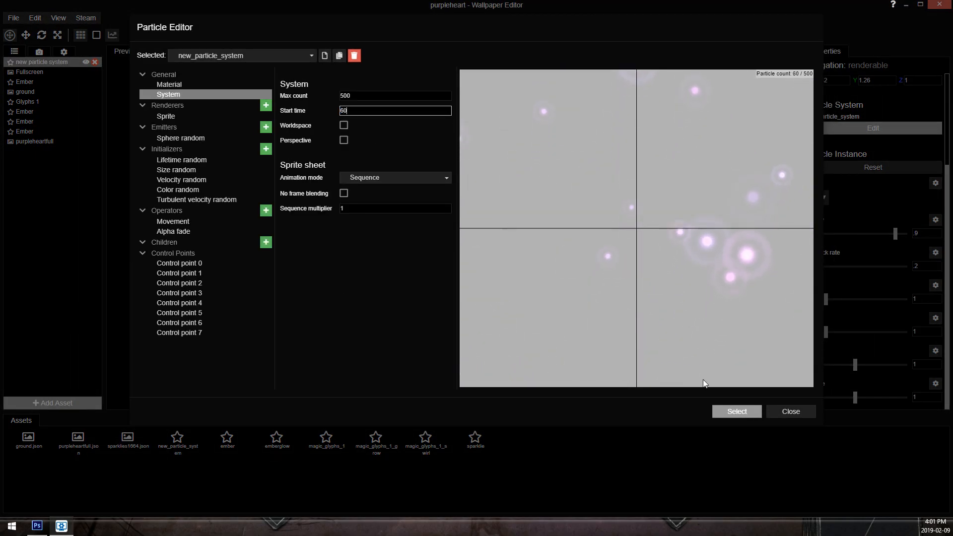
pyautogui.click(730, 412)
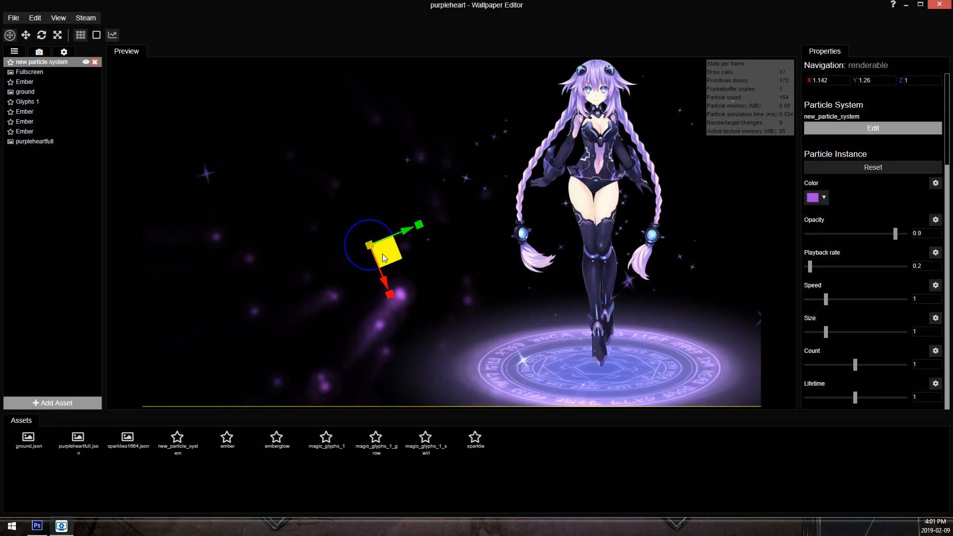
# Move the particle system slightly upward on the canvas and save the project.
pyautogui.moveTo(382, 254); pyautogui.dragTo(388, 216)
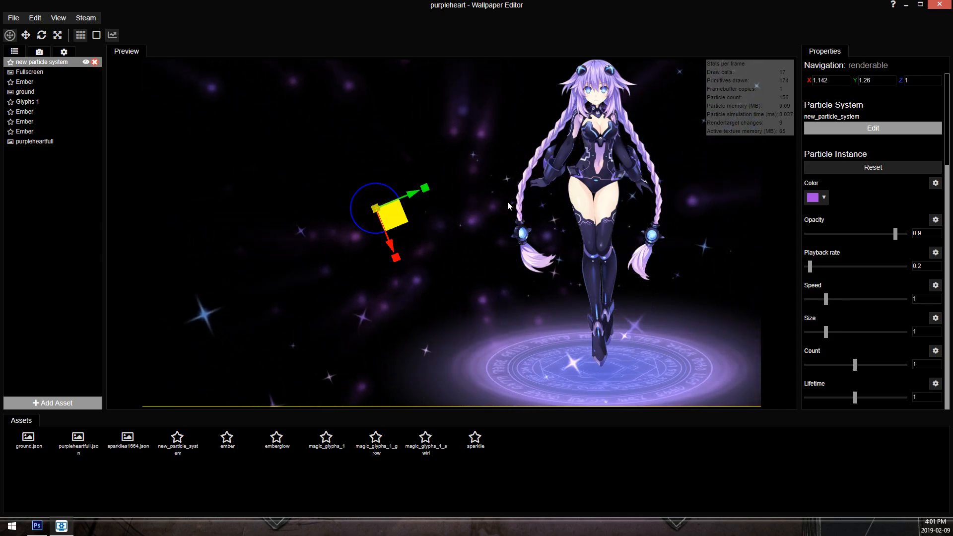
pyautogui.moveTo(508, 206); pyautogui.dragTo(773, 217)
pyautogui.hotkey('ctrl', 's')
pyautogui.moveTo(430, 170); pyautogui.dragTo(114, 147)
pyautogui.moveTo(635, 163); pyautogui.dragTo(687, 178)
pyautogui.scroll(-2, 687, 177)
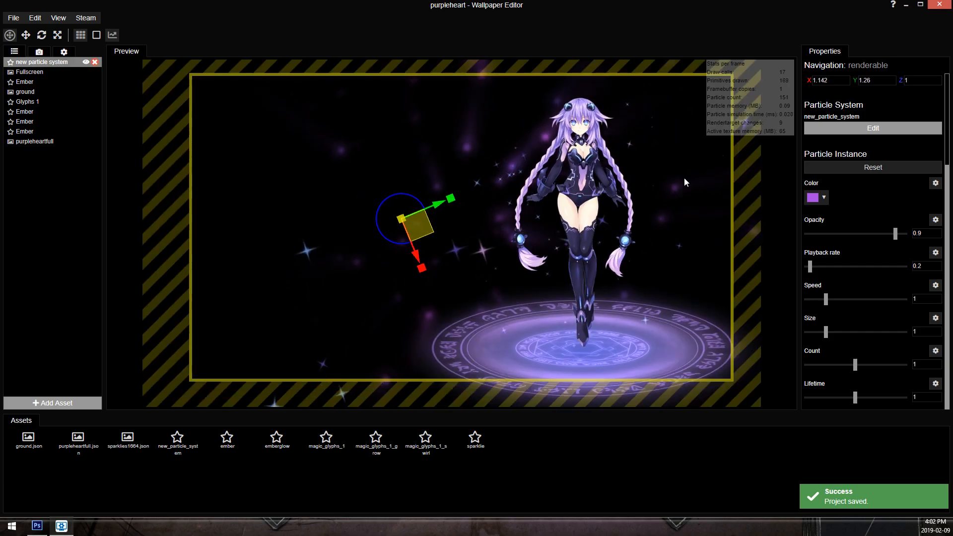
pyautogui.scroll(1, 686, 181)
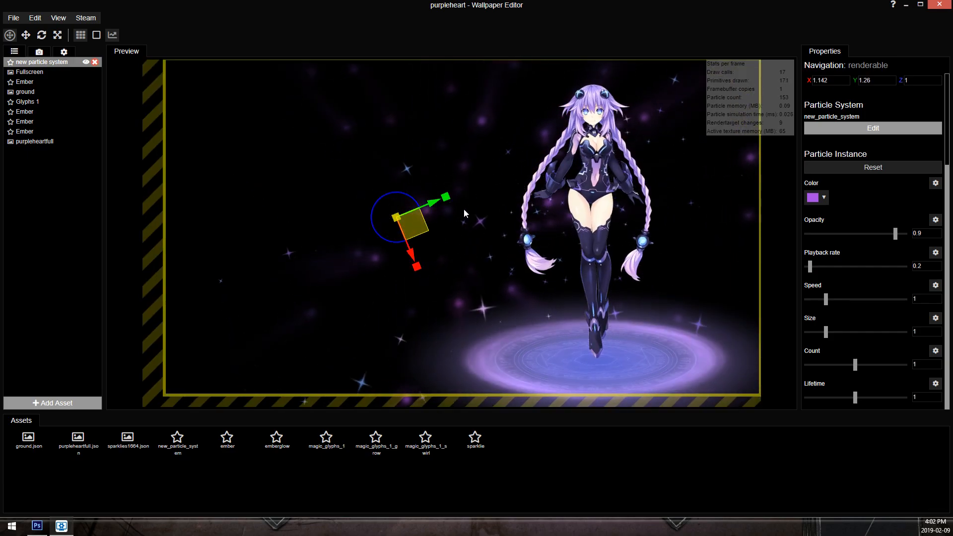
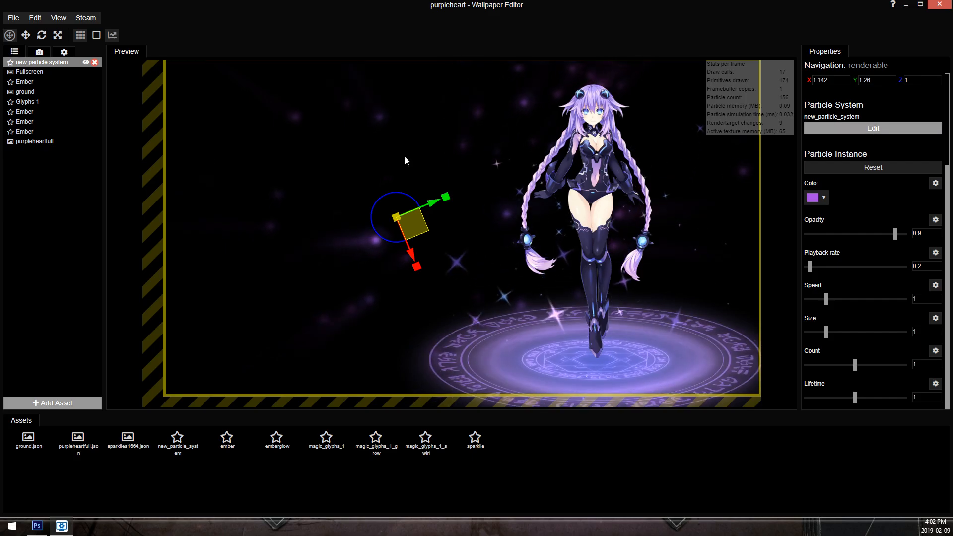
# Move the Fullscreen layer's God Rays center to about X 1.91, Y 0.49 and save the project.
pyautogui.click(243, 80)
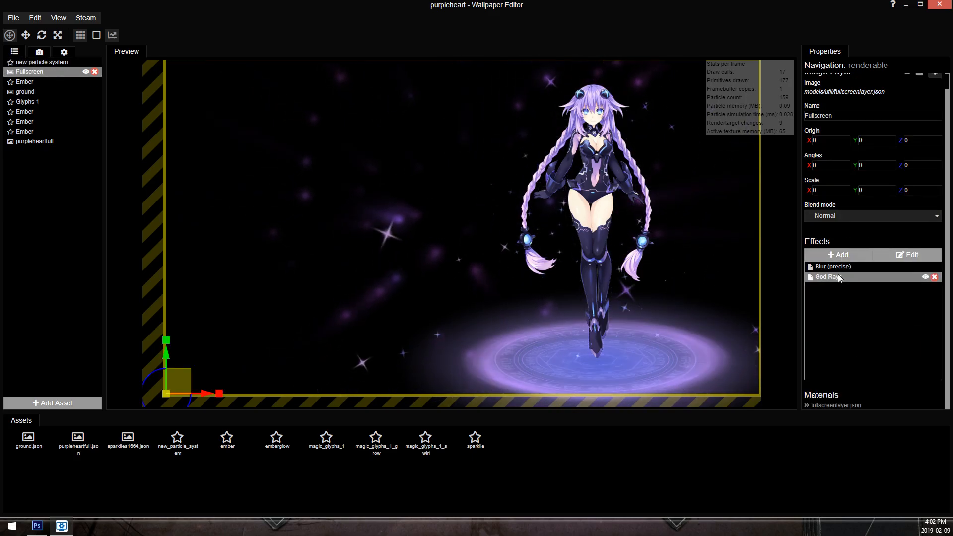
pyautogui.doubleClick(838, 277)
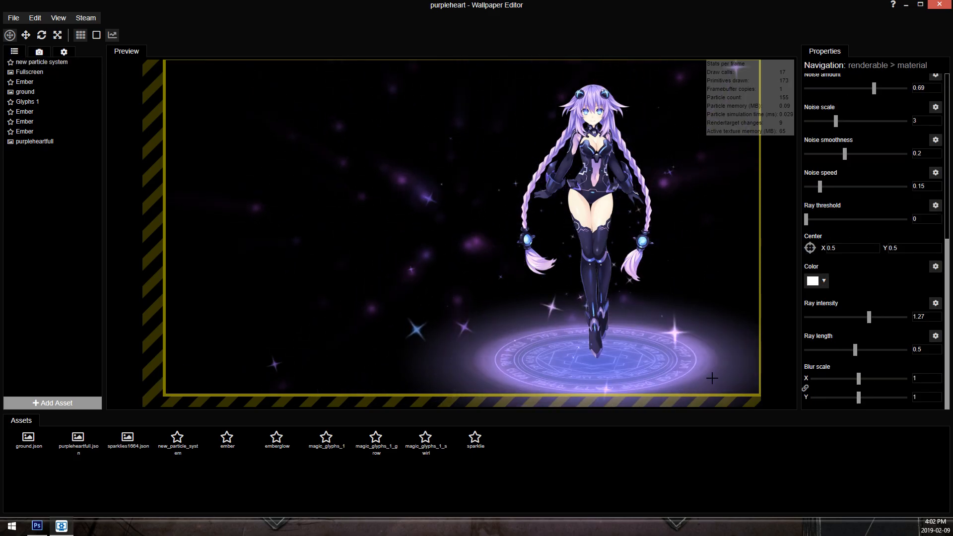
pyautogui.click(673, 388)
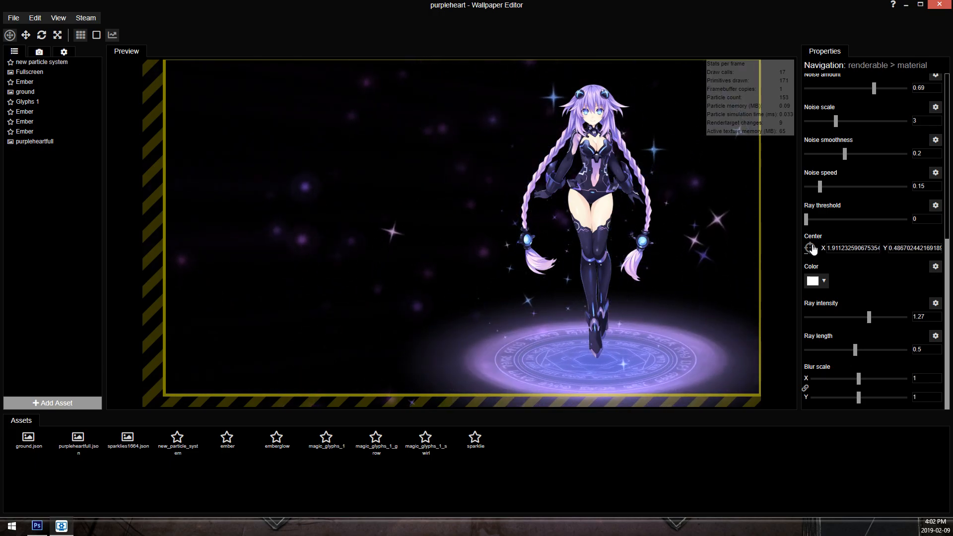
pyautogui.hotkey('ctrl', 's')
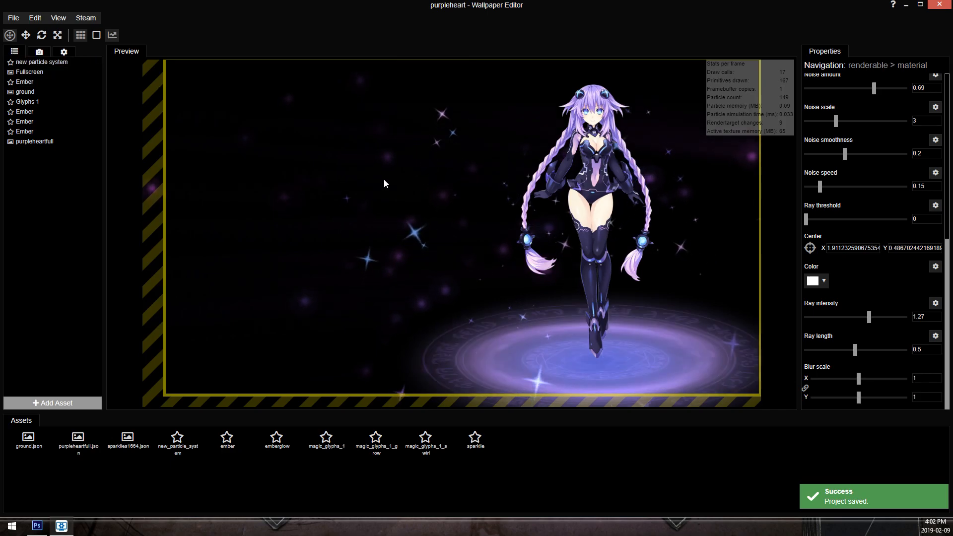
# Enable Perspective in the System settings of the new particle system.
pyautogui.scroll(6, 431, 247)
pyautogui.scroll(-3, 367, 292)
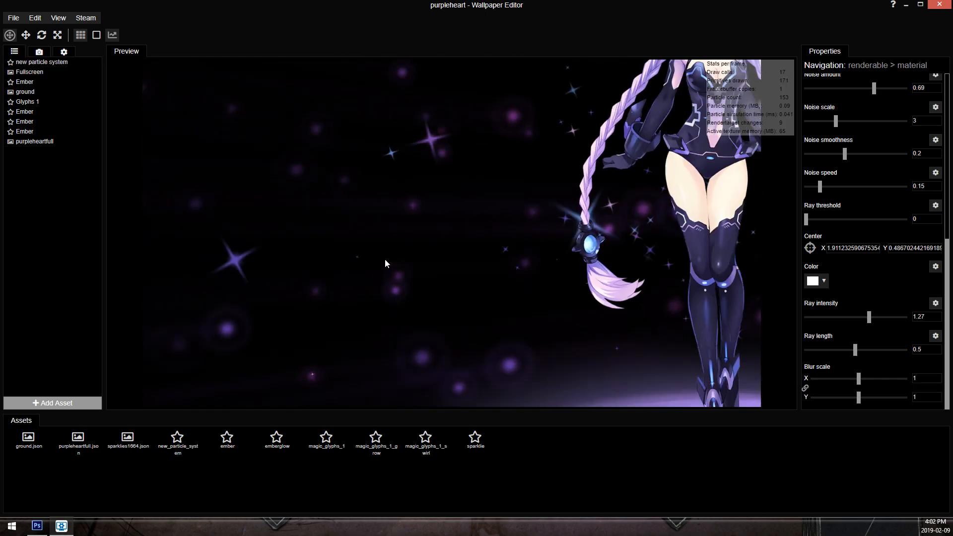
pyautogui.scroll(-3, 453, 205)
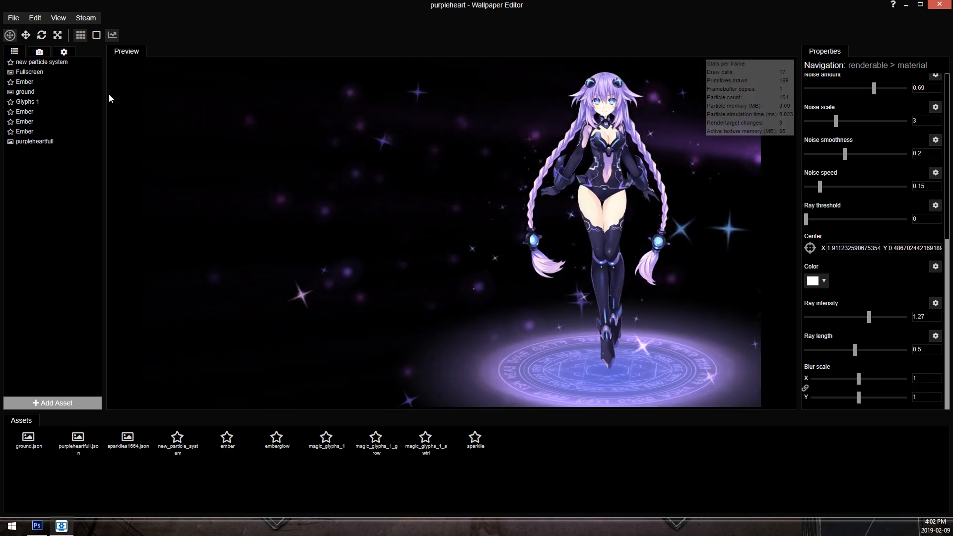
pyautogui.click(33, 74)
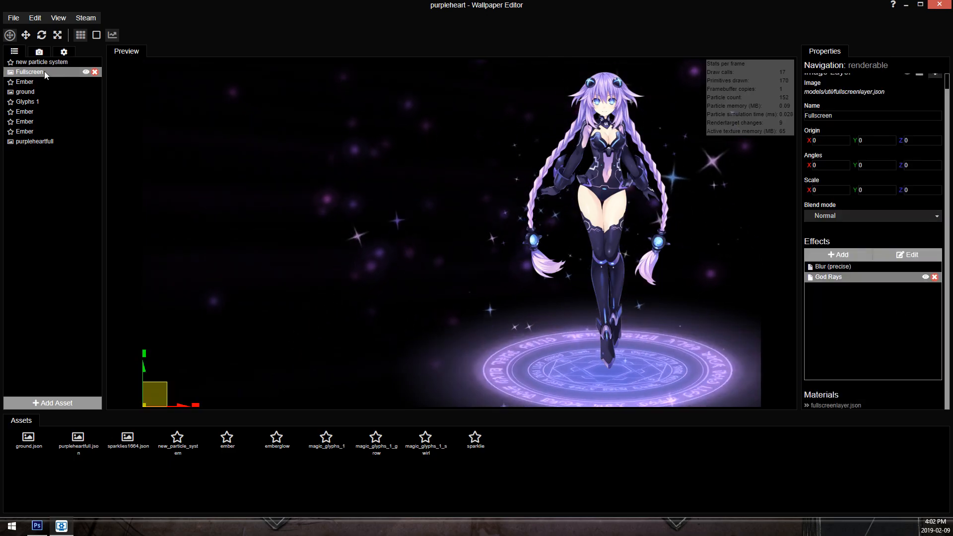
pyautogui.click(860, 127)
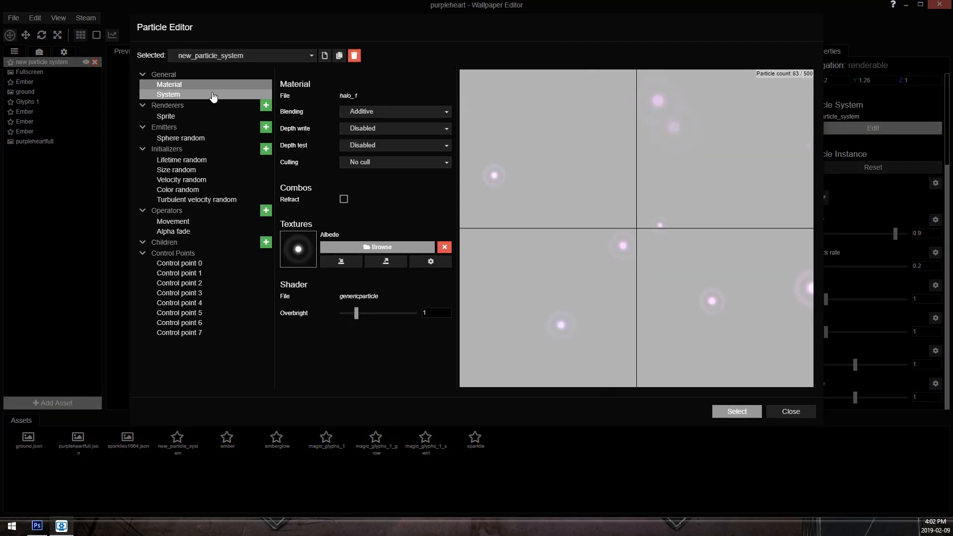
pyautogui.click(165, 96)
pyautogui.click(343, 140)
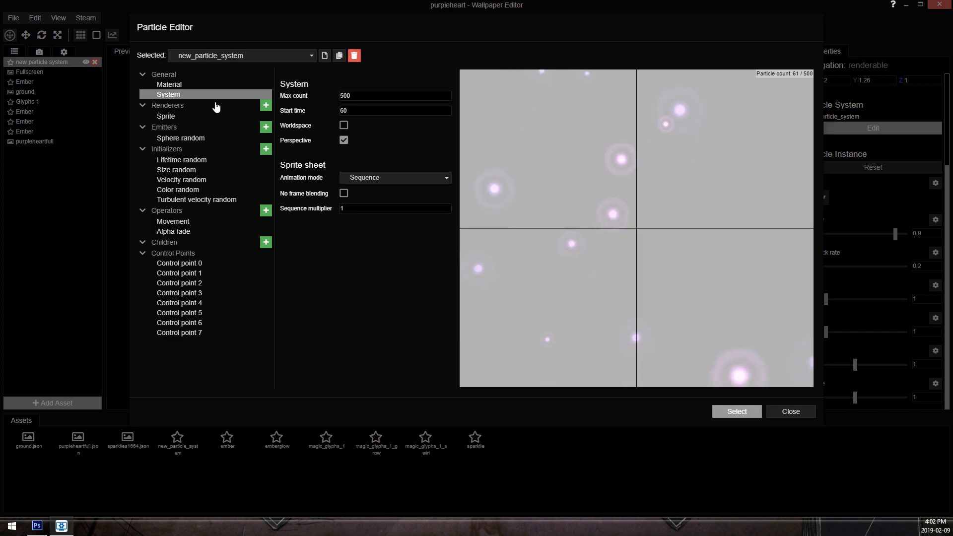
# Set the Z direction of the particle system's Sphere random emitter to -1 and apply the change.
pyautogui.click(197, 117)
pyautogui.click(192, 140)
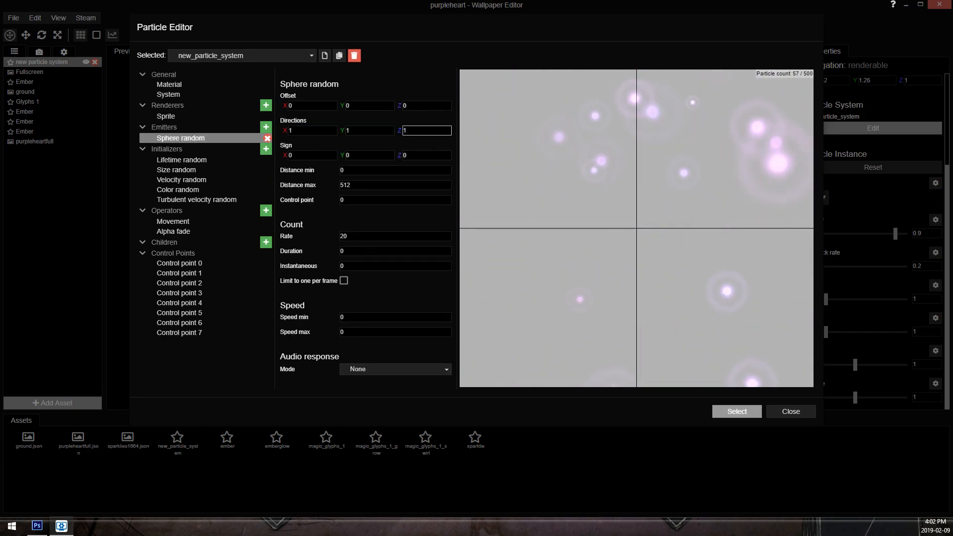
pyautogui.press('Return')
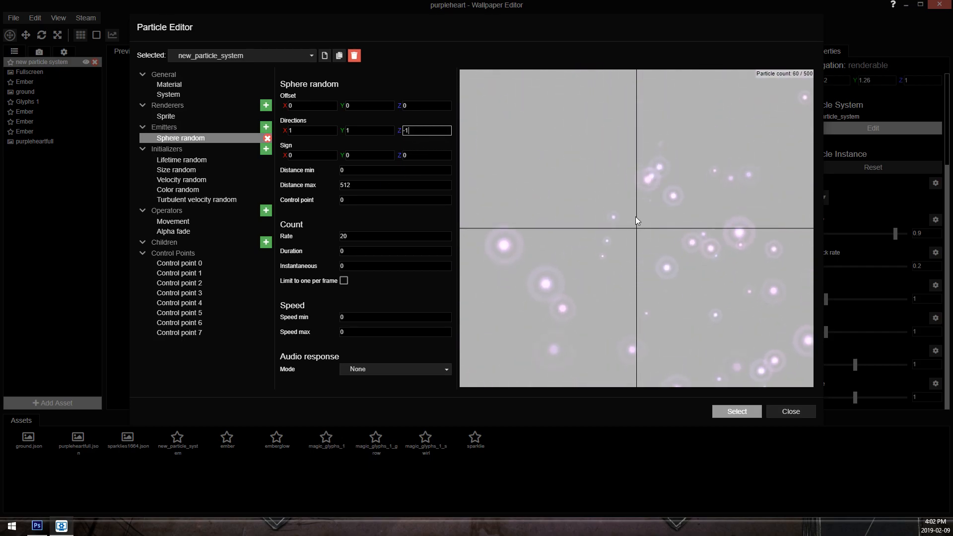
pyautogui.click(741, 410)
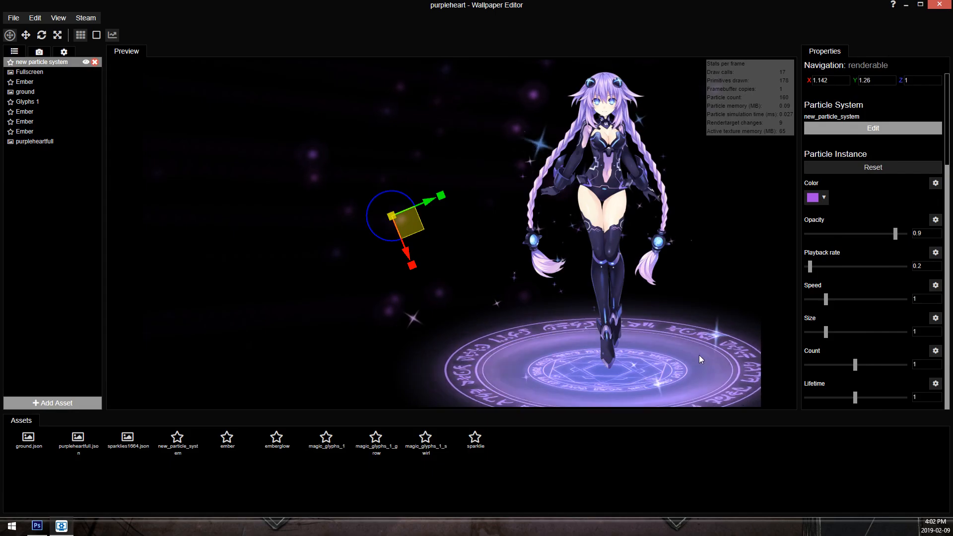
# Try Bloom on the scene, lowering its strength to 0.01, and switch Bloom off again.
pyautogui.click(64, 50)
pyautogui.click(79, 65)
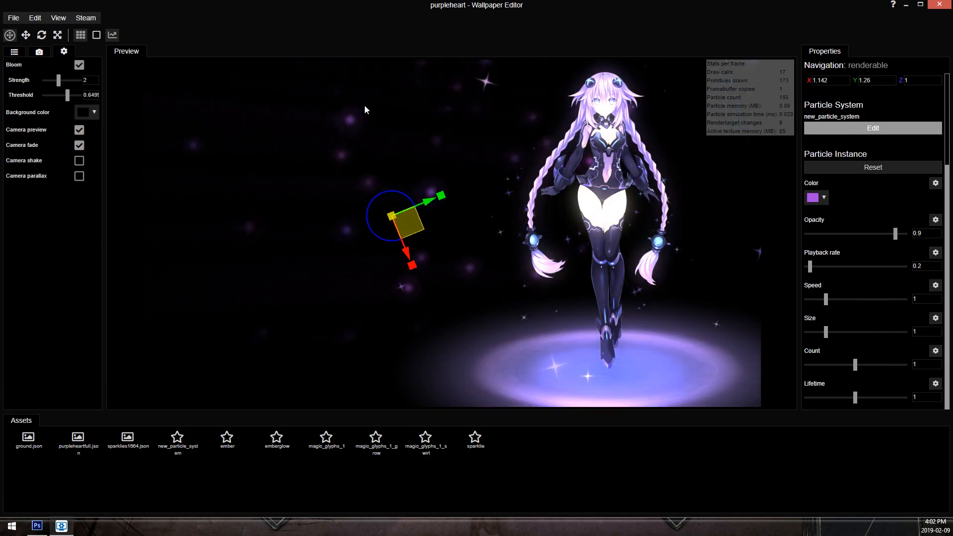
pyautogui.click(68, 80)
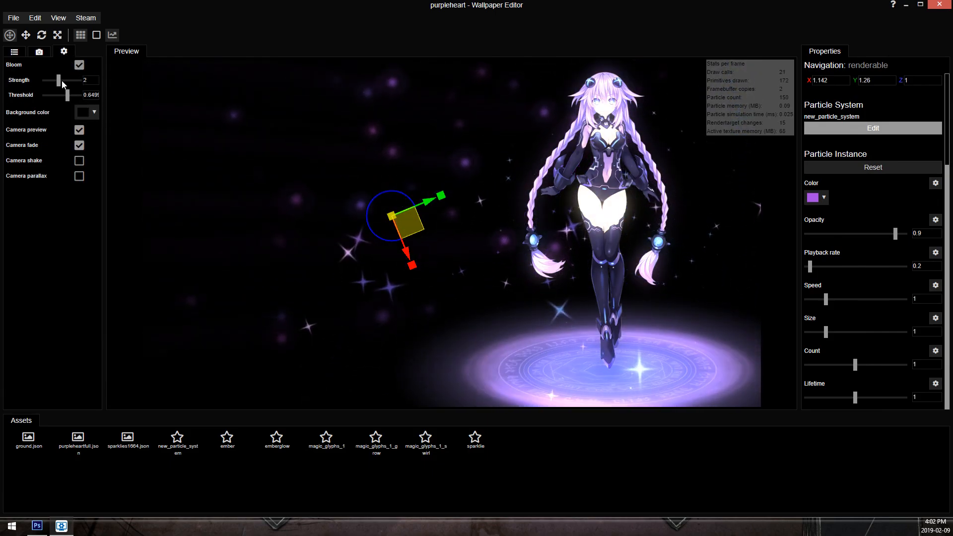
pyautogui.click(44, 80)
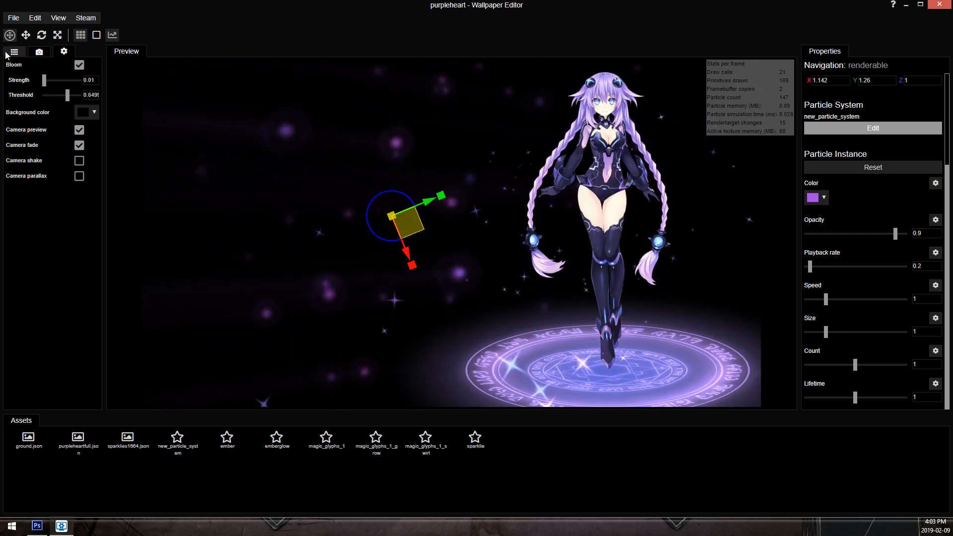
pyautogui.click(79, 65)
pyautogui.click(15, 51)
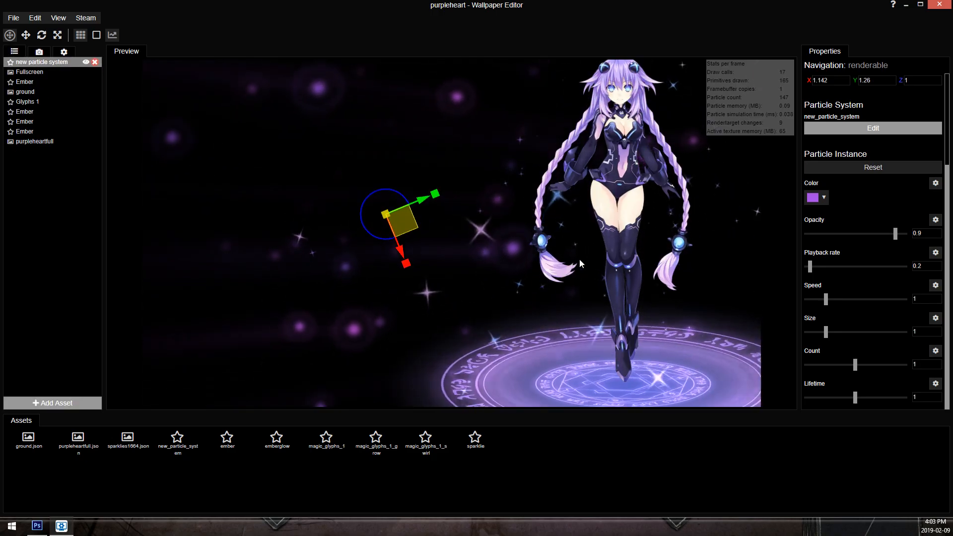
# Hide the Fullscreen layer in the preview.
pyautogui.scroll(-1, 575, 268)
pyautogui.scroll(1, 575, 268)
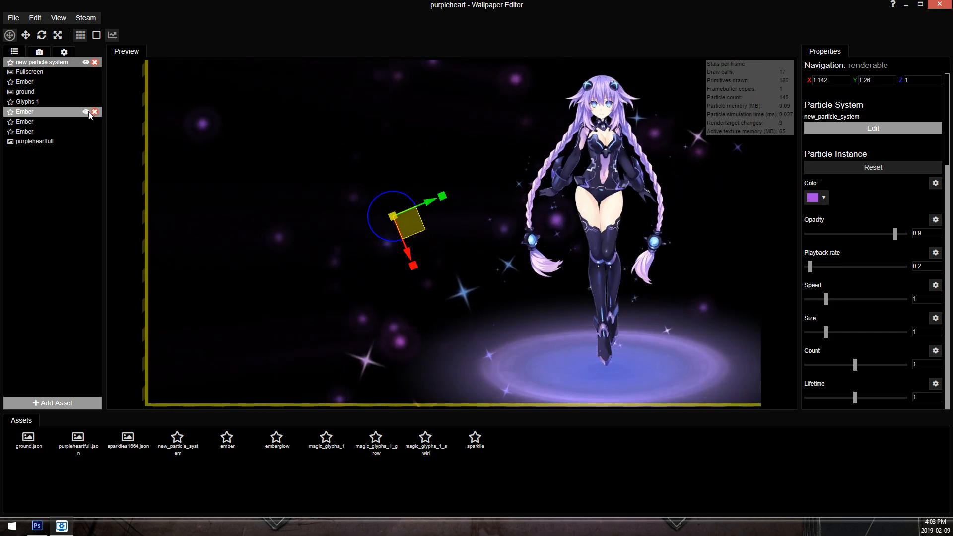
pyautogui.click(62, 72)
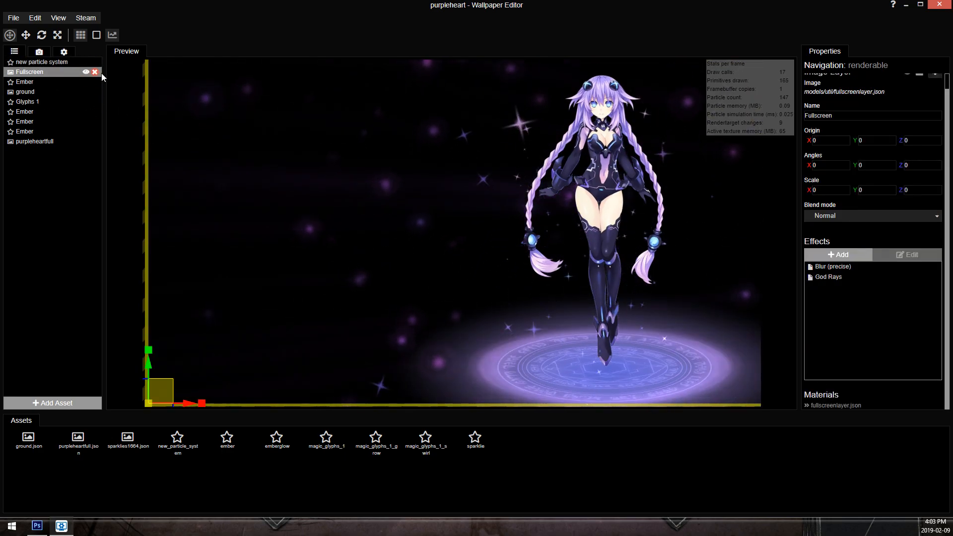
pyautogui.click(86, 72)
# Add a composition layer to the scene and set its resolution to 1920 by 1080.
pyautogui.click(52, 403)
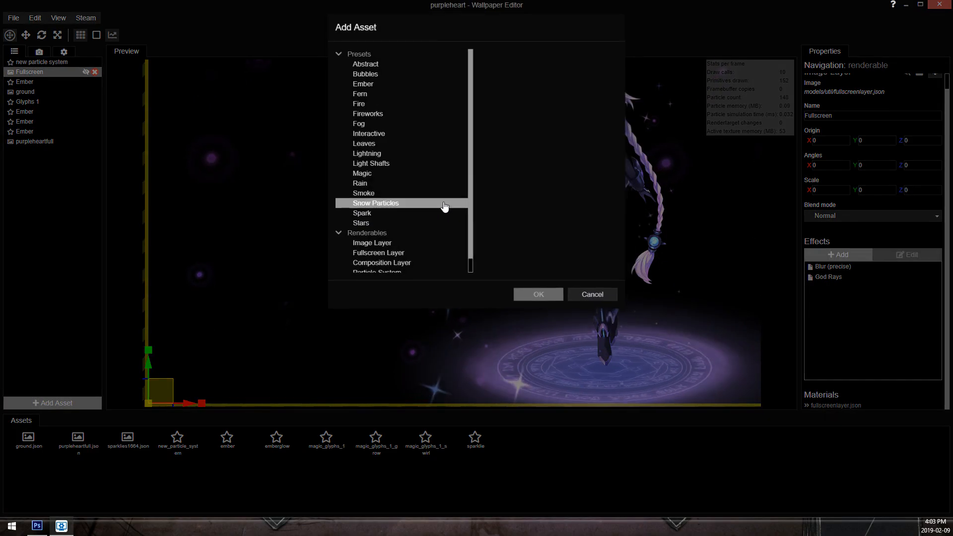
pyautogui.scroll(-1, 385, 262)
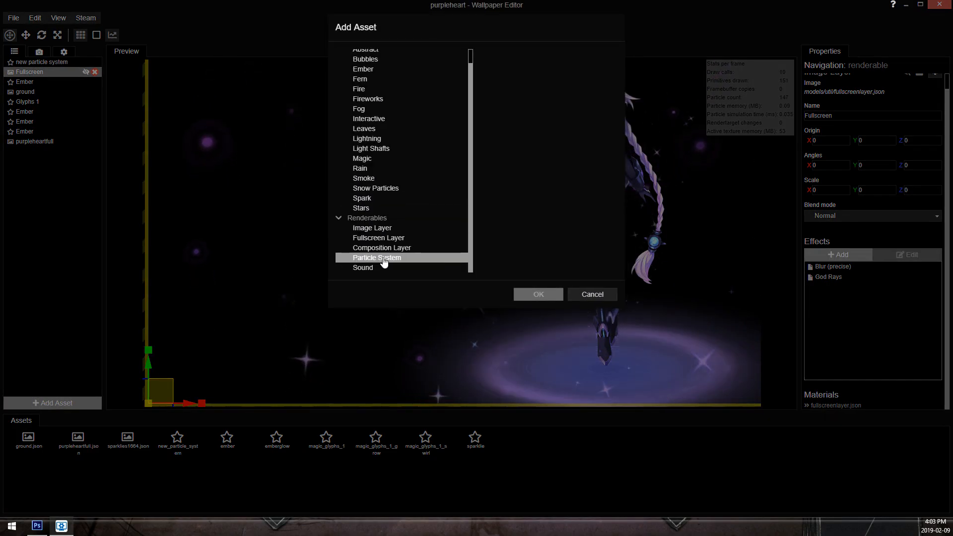
pyautogui.doubleClick(409, 248)
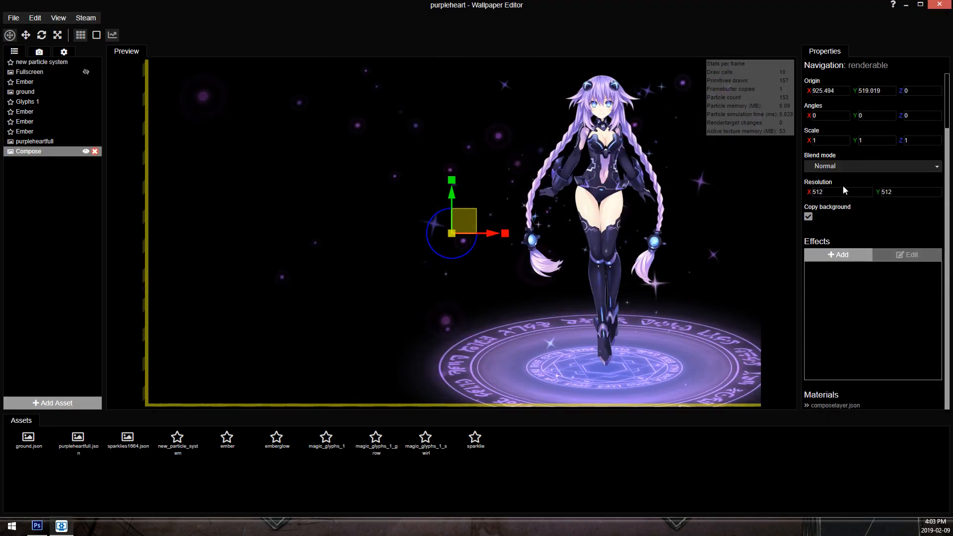
pyautogui.write('1920')
pyautogui.press('Tab')
pyautogui.write('1080')
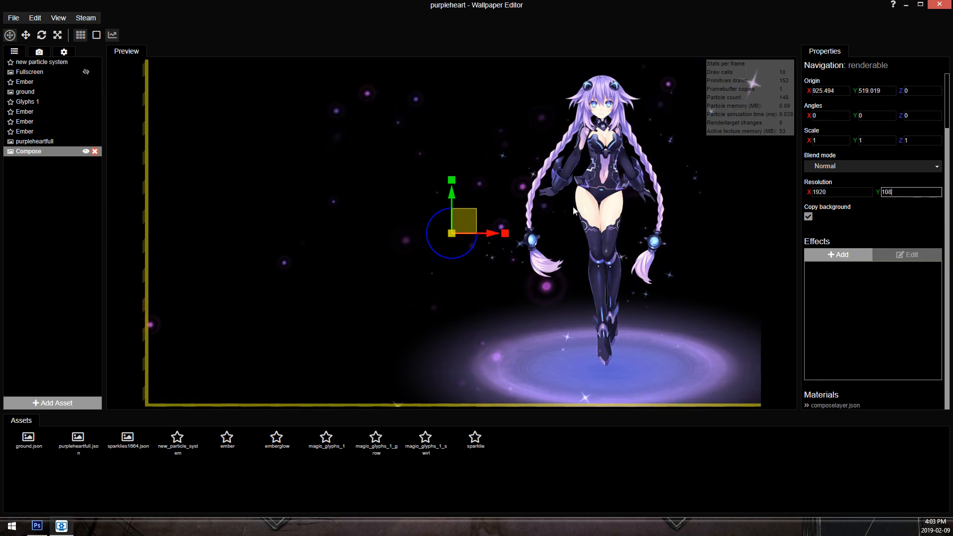
# Add a Blur (precise) effect to the composition layer with a 13x13 kernel and a scale of 2 on both axes.
pyautogui.click(838, 254)
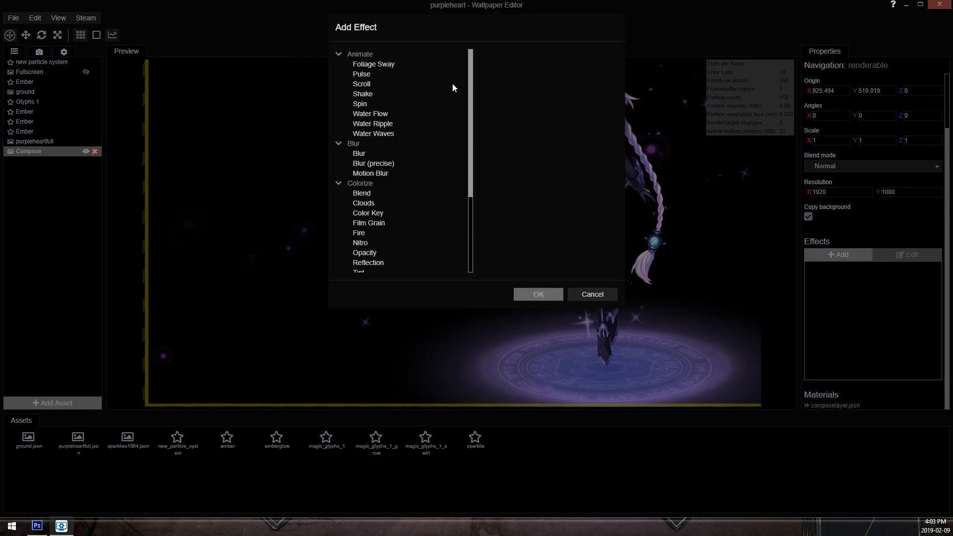
pyautogui.doubleClick(392, 165)
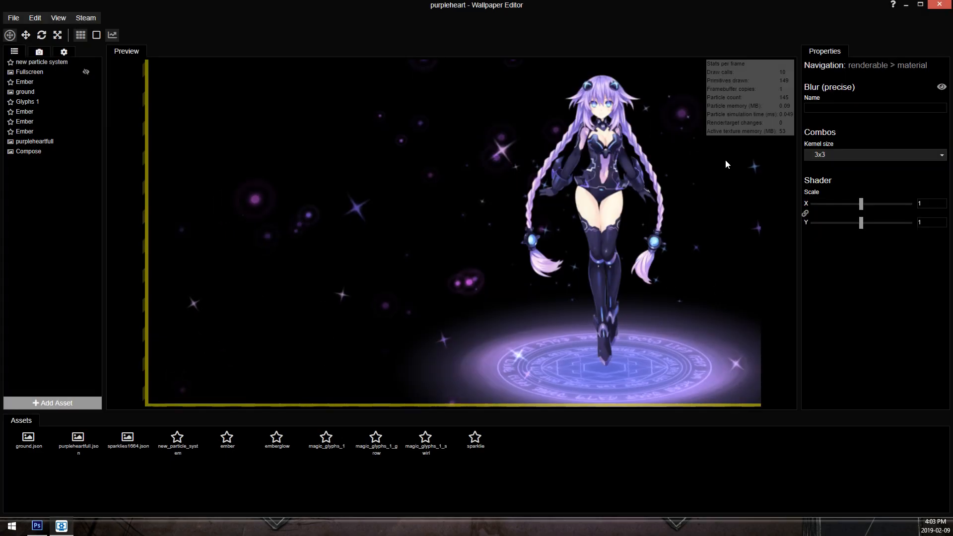
pyautogui.click(850, 189)
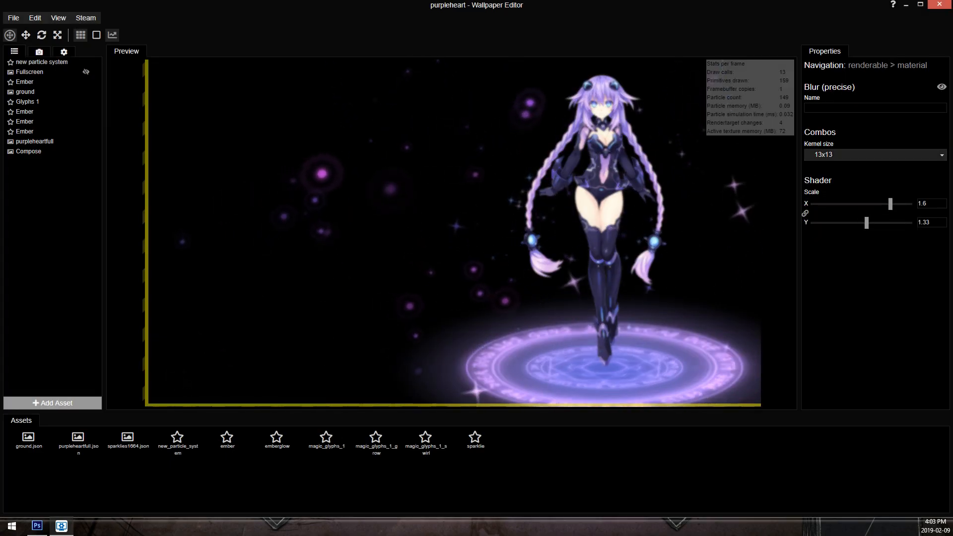
# Move the Compose layer directly below the Fullscreen layer in the layer list and select it.
pyautogui.moveTo(51, 76); pyautogui.dragTo(51, 75)
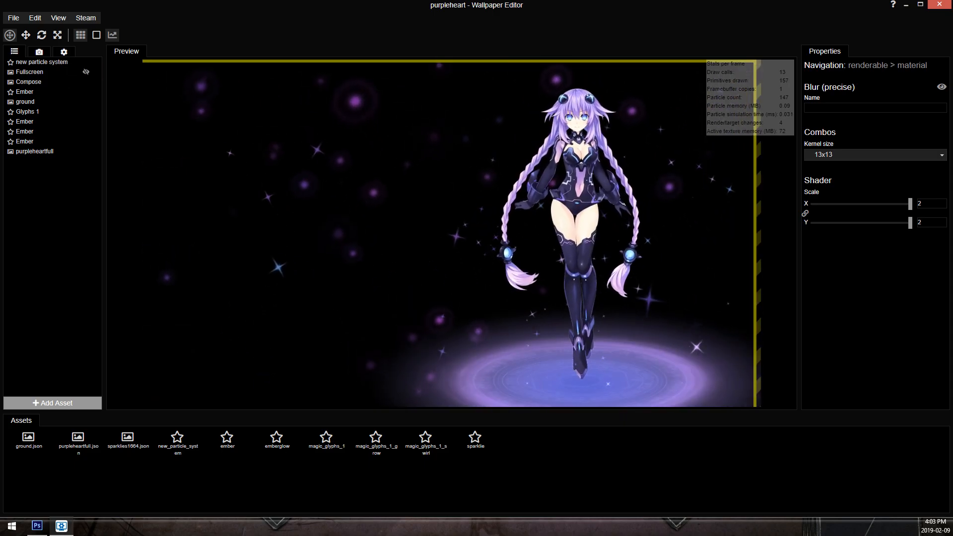
pyautogui.click(42, 90)
pyautogui.click(46, 82)
# Add a God Rays effect to the Compose layer with quality 50 and a 13x13 kernel size.
pyautogui.scroll(-4, 537, 190)
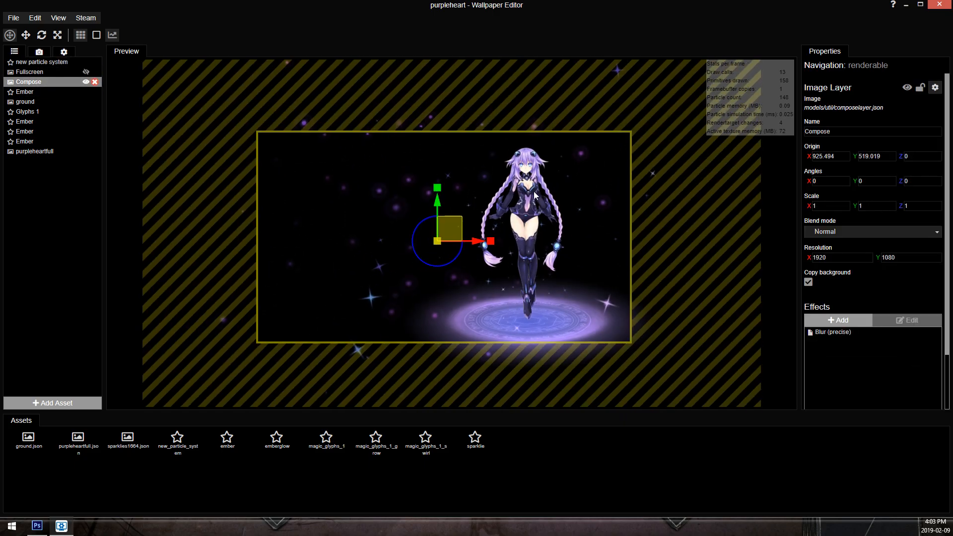
pyautogui.scroll(2, 541, 191)
pyautogui.click(856, 321)
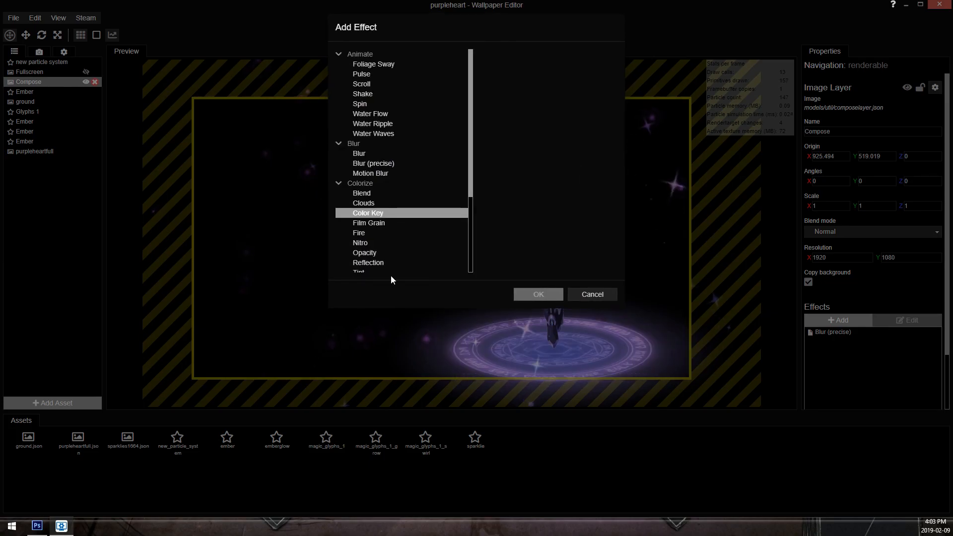
pyautogui.scroll(-4, 382, 253)
pyautogui.doubleClick(388, 248)
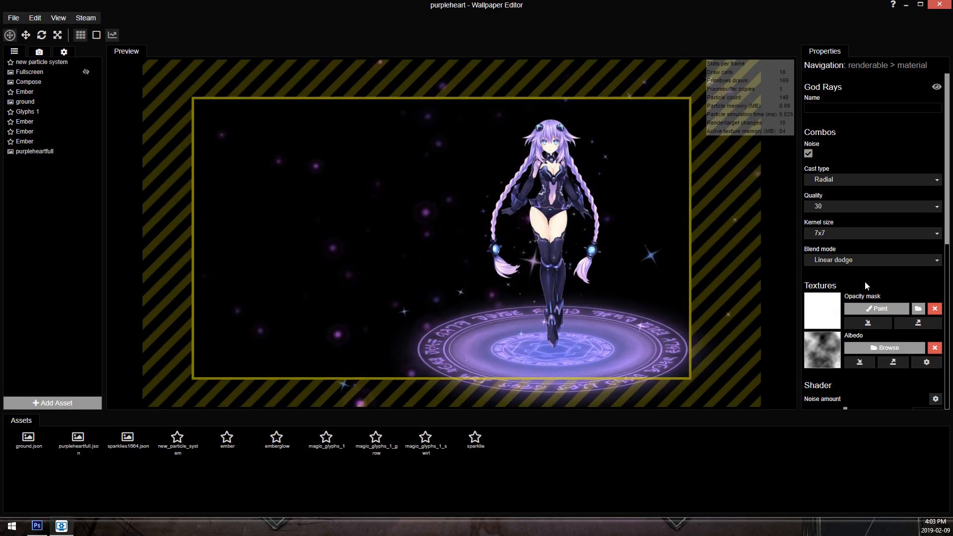
pyautogui.click(816, 230)
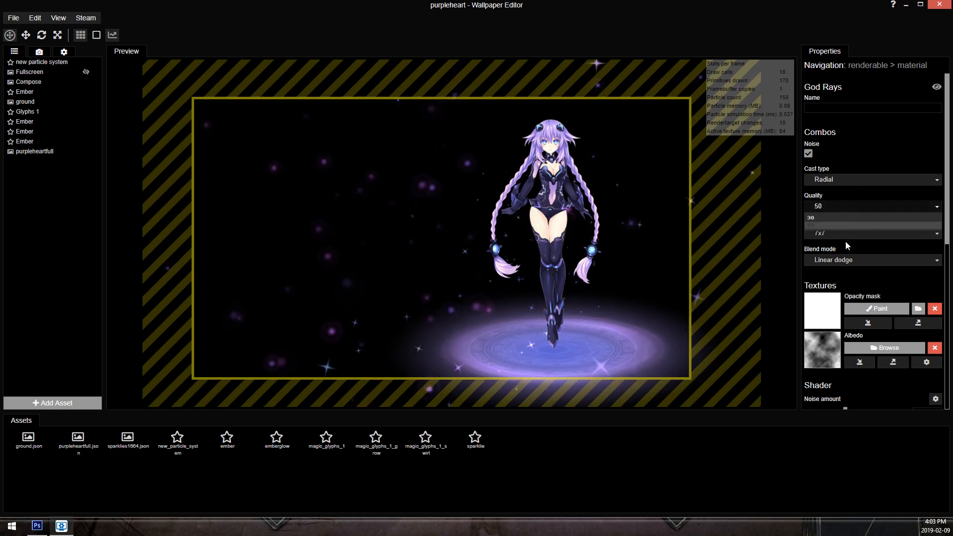
pyautogui.click(854, 234)
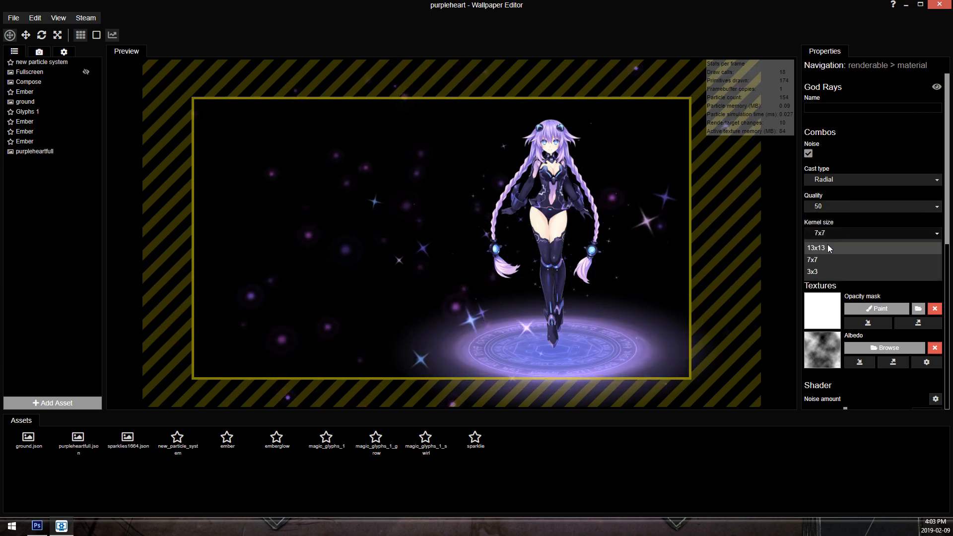
pyautogui.click(827, 248)
# Set the God Rays noise amount to 0.59 and the ray threshold to 0.
pyautogui.scroll(-4, 897, 290)
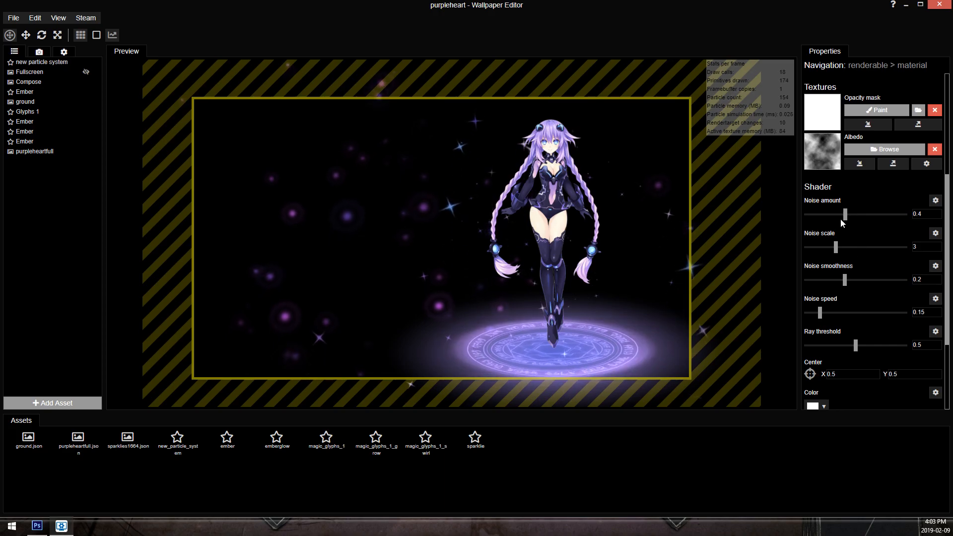
pyautogui.moveTo(845, 214); pyautogui.dragTo(864, 220)
pyautogui.moveTo(857, 343); pyautogui.dragTo(791, 344)
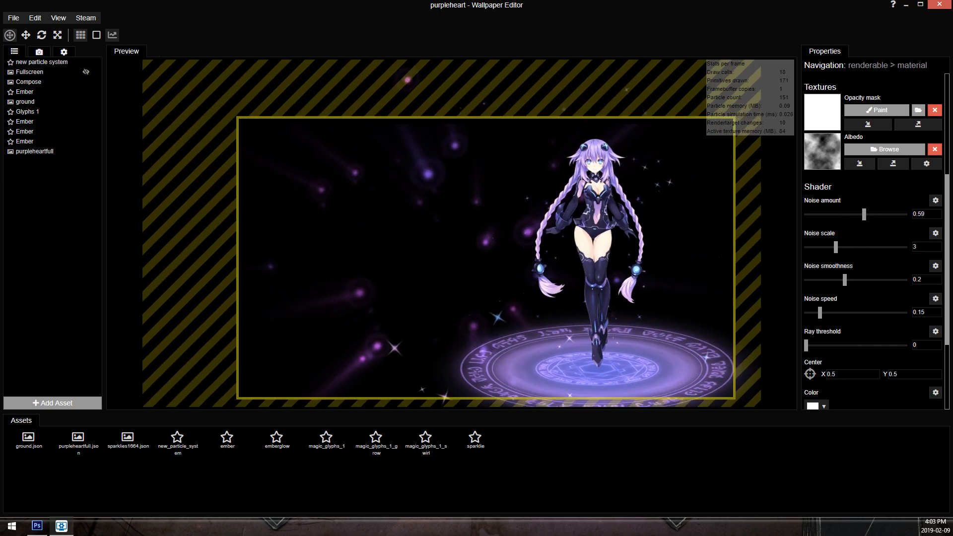
# Try placing the God Rays center at about X 0.91, Y 0.92 and at about X 1.06, Y 1.26.
pyautogui.scroll(3, 521, 223)
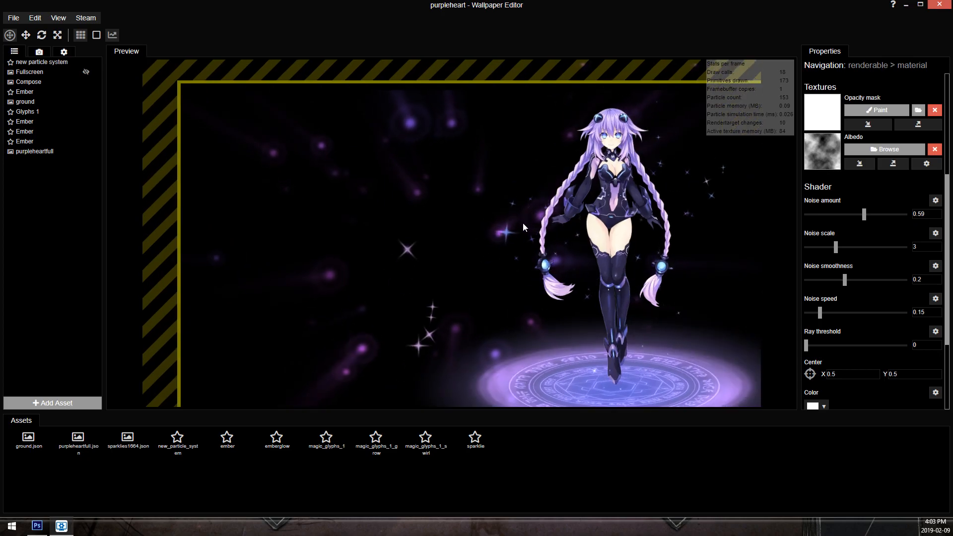
pyautogui.click(809, 376)
pyautogui.click(674, 394)
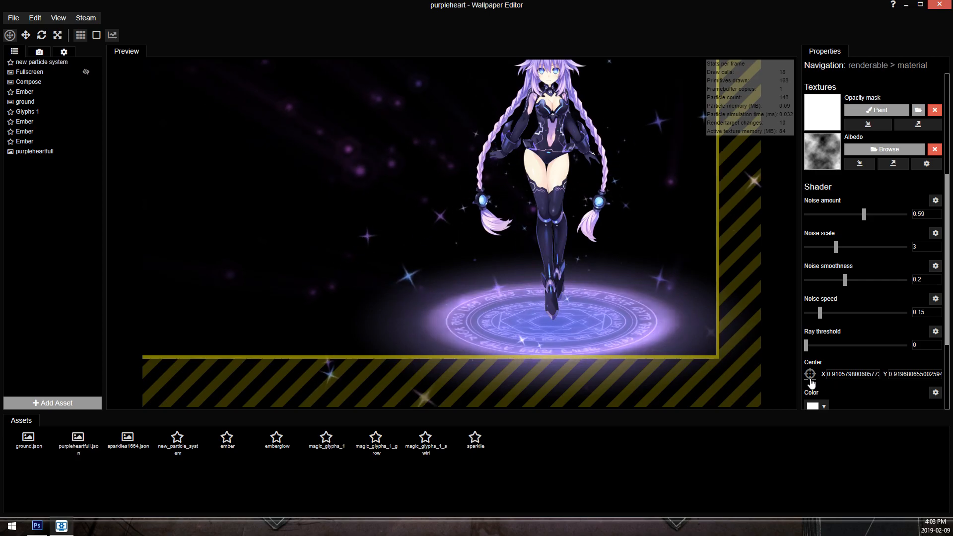
pyautogui.scroll(-3, 708, 343)
pyautogui.click(608, 366)
pyautogui.scroll(2, 462, 228)
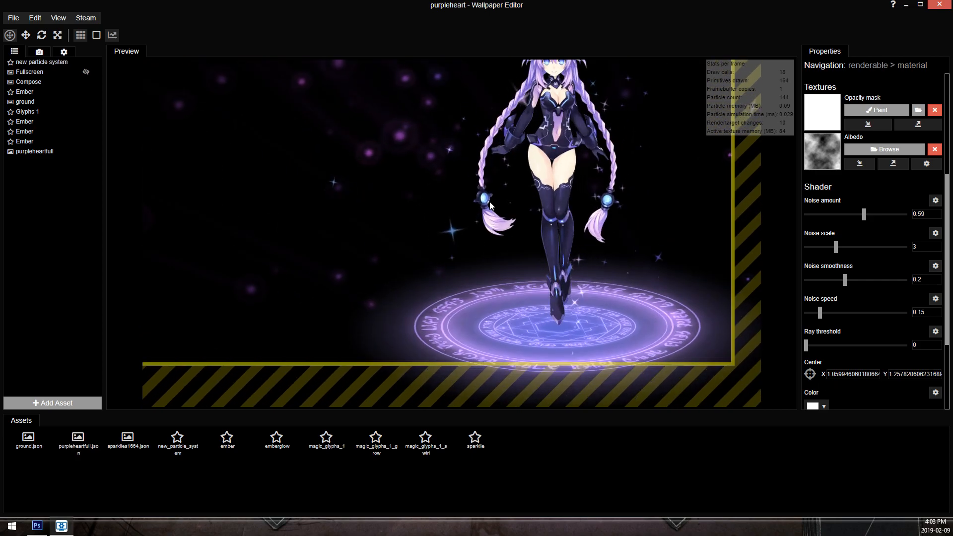
# Set the God Rays intensity to 2 with the center at about X 0.66, Y 0.93, and save the project.
pyautogui.scroll(-3, 857, 317)
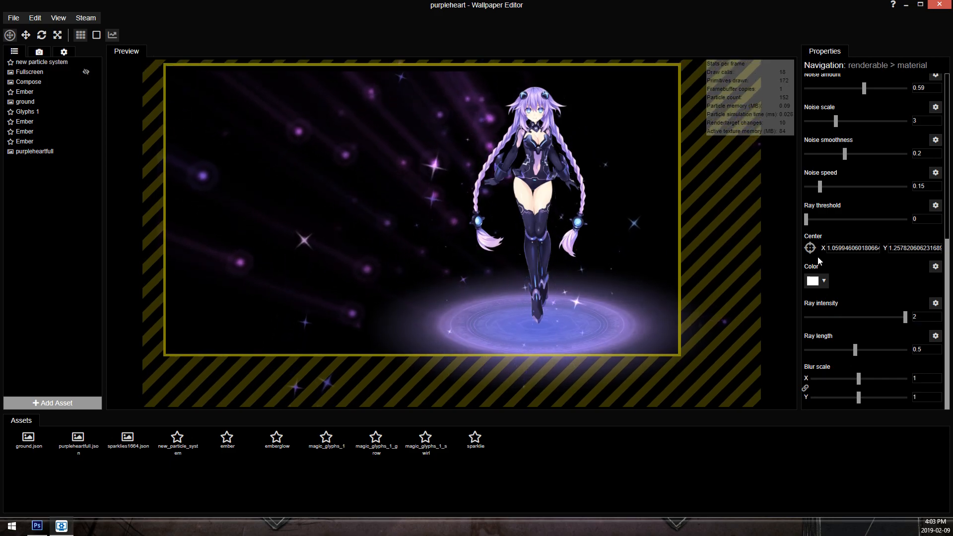
pyautogui.moveTo(570, 334); pyautogui.dragTo(584, 284)
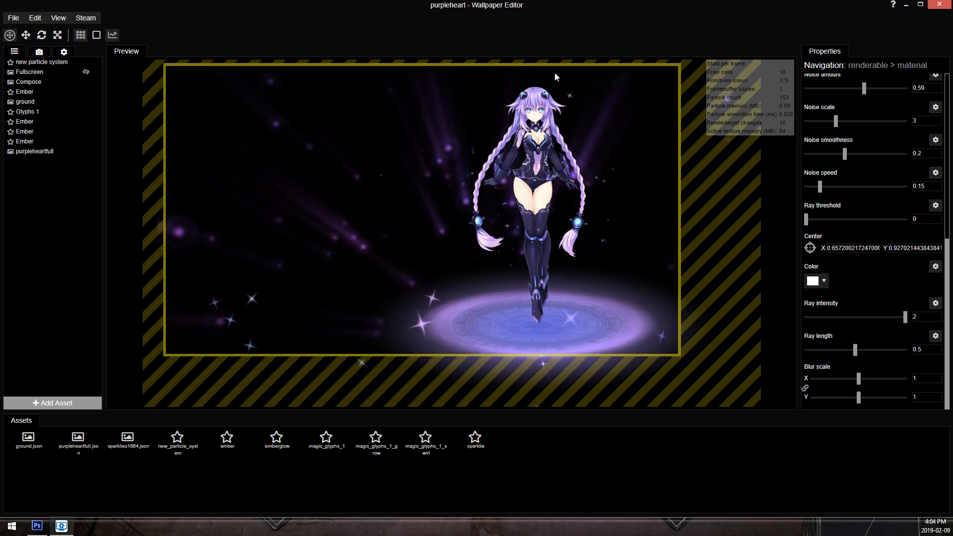
pyautogui.hotkey('ctrl', 's')
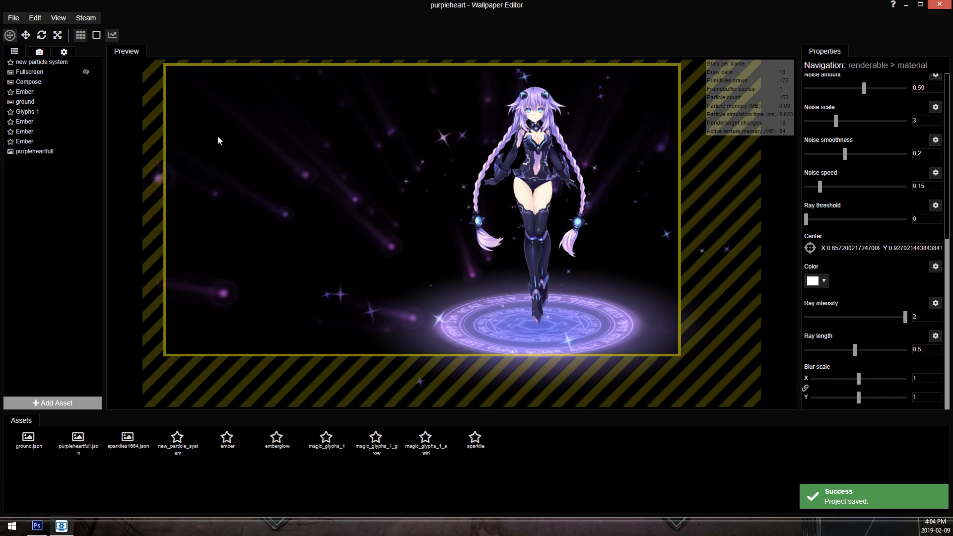
# Shift the purpleheartfull character and the three Ember sparkle layers listed just above it horizontally toward the middle of the canvas.
pyautogui.click(49, 151)
pyautogui.moveTo(570, 228); pyautogui.dragTo(457, 228)
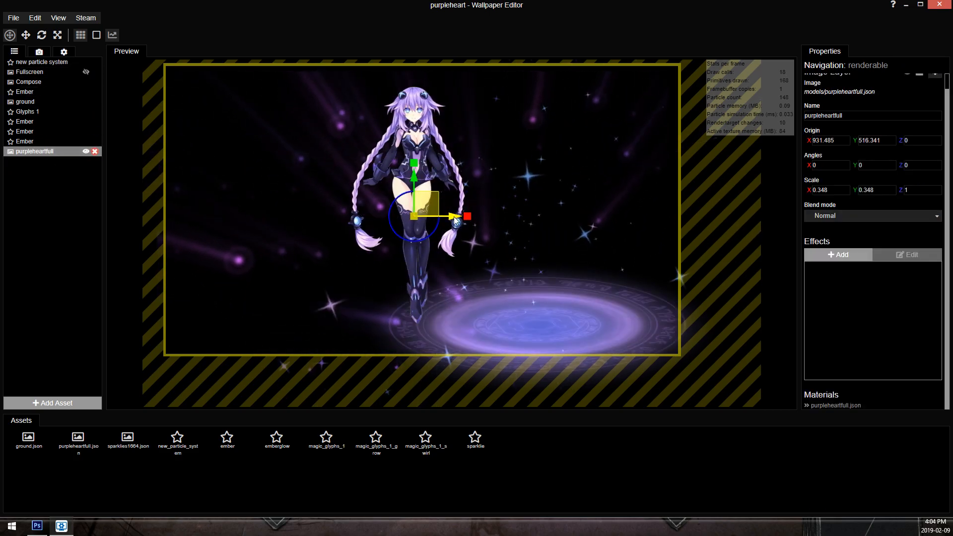
pyautogui.click(49, 122)
pyautogui.moveTo(549, 177); pyautogui.dragTo(435, 179)
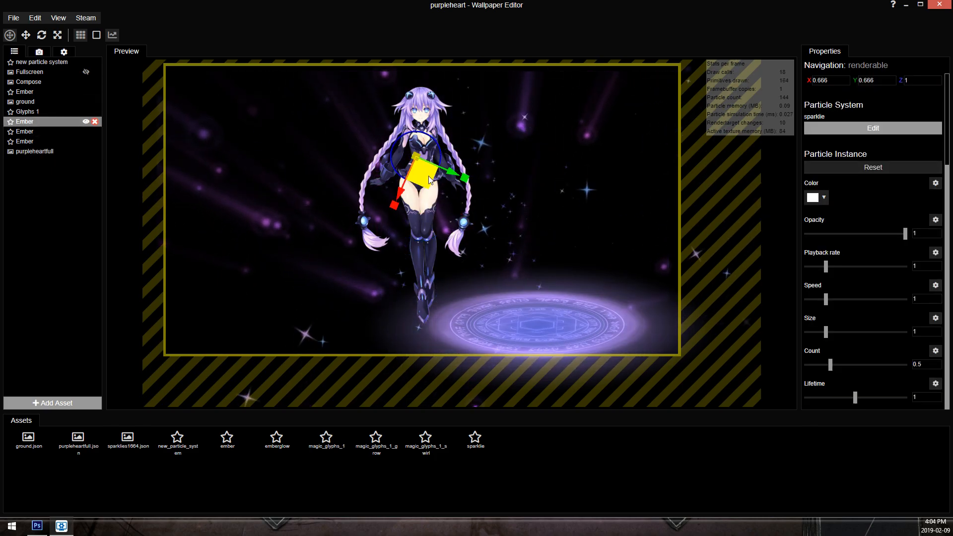
pyautogui.click(49, 131)
pyautogui.moveTo(493, 193); pyautogui.dragTo(397, 220)
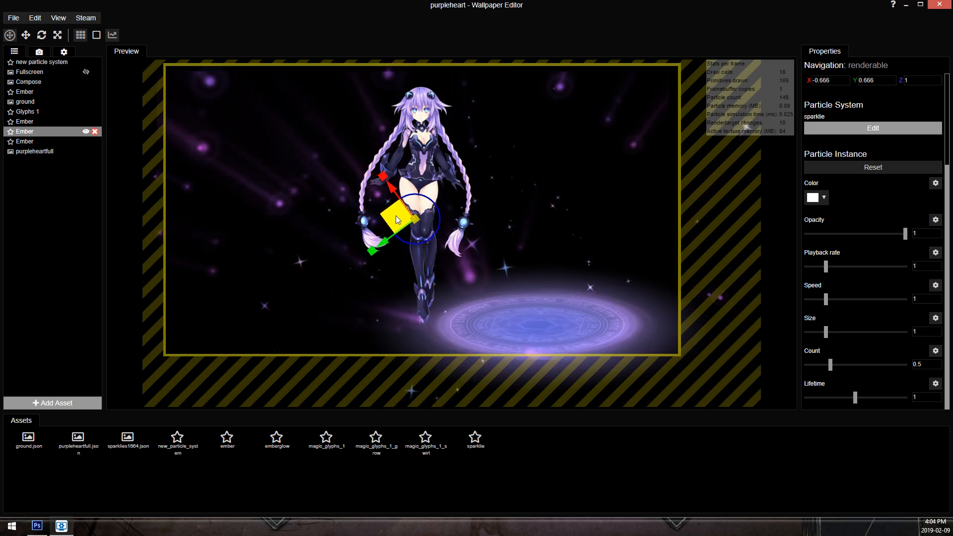
pyautogui.click(50, 142)
pyautogui.moveTo(512, 385); pyautogui.dragTo(368, 372)
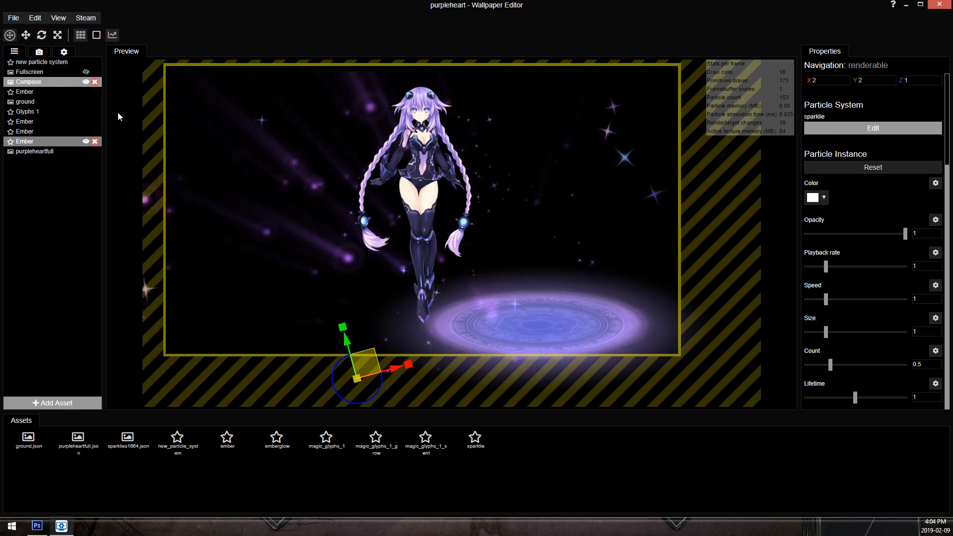
# Set the lowest Ember layer's opacity to 0.6 and its sparklie material's overbright to about 1.27.
pyautogui.moveTo(923, 233); pyautogui.dragTo(742, 251)
pyautogui.write('.6')
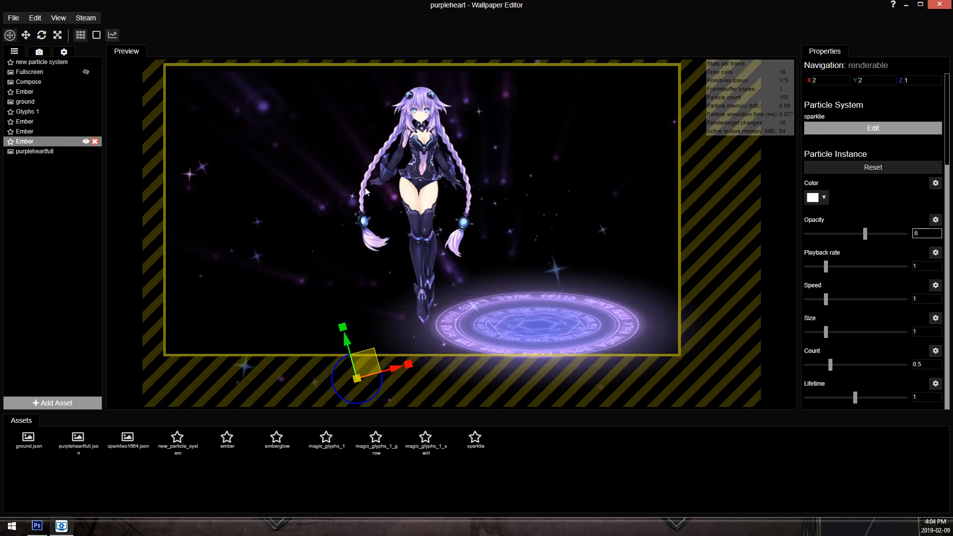
pyautogui.click(859, 129)
pyautogui.moveTo(354, 315)
pyautogui.mouseDown()
pyautogui.moveTo(380, 314)
pyautogui.moveTo(360, 309)
pyautogui.mouseUp()
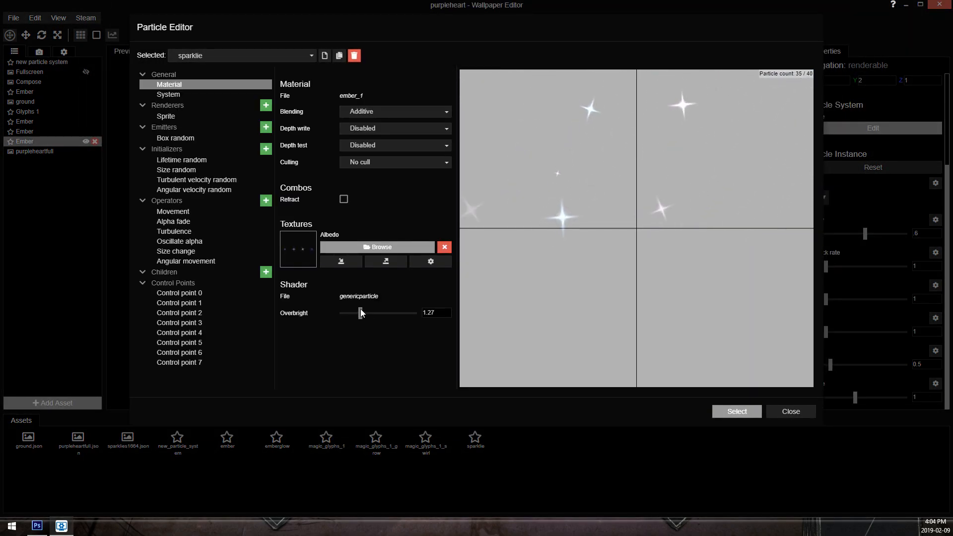
pyautogui.click(737, 412)
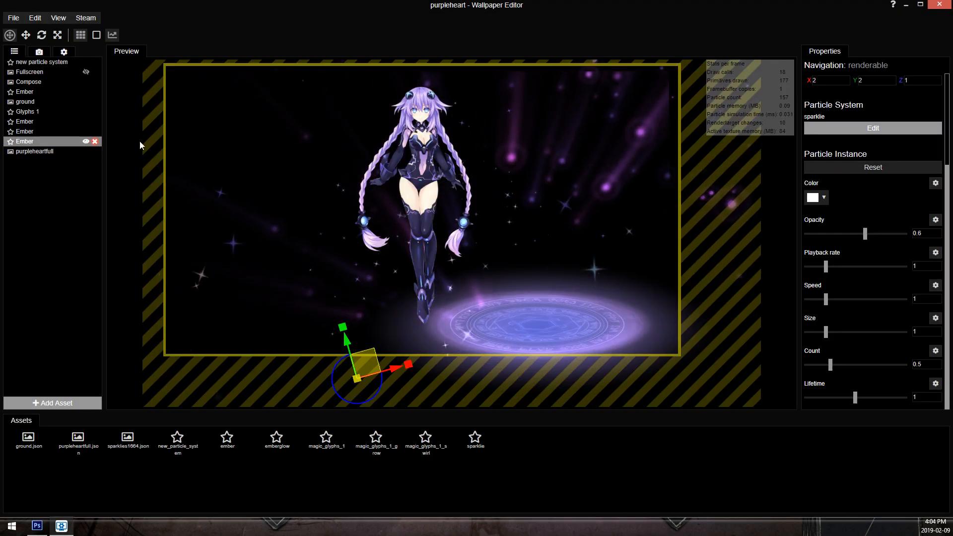
# Move the Ember layer listed below Compose onto the character's torso.
pyautogui.click(39, 93)
pyautogui.moveTo(489, 177); pyautogui.dragTo(410, 193)
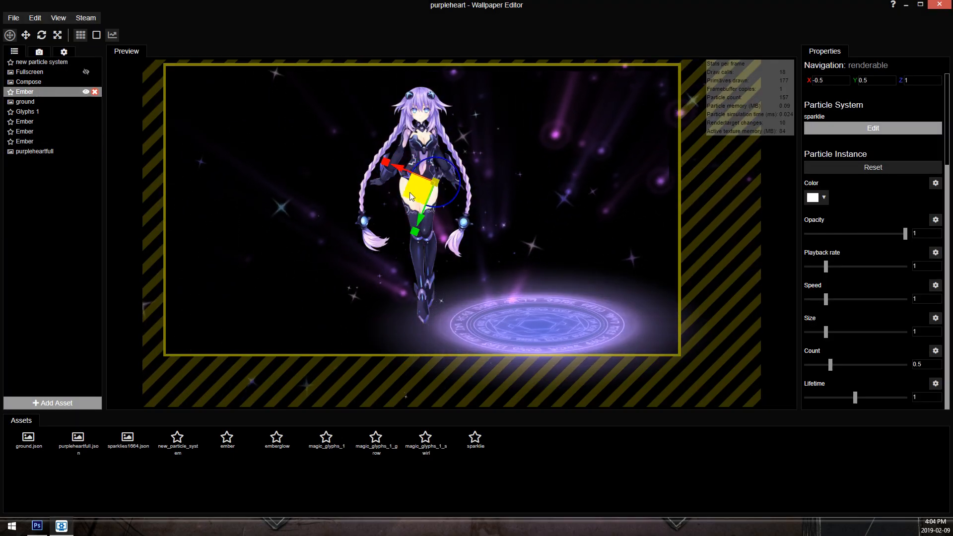
pyautogui.scroll(2, 423, 181)
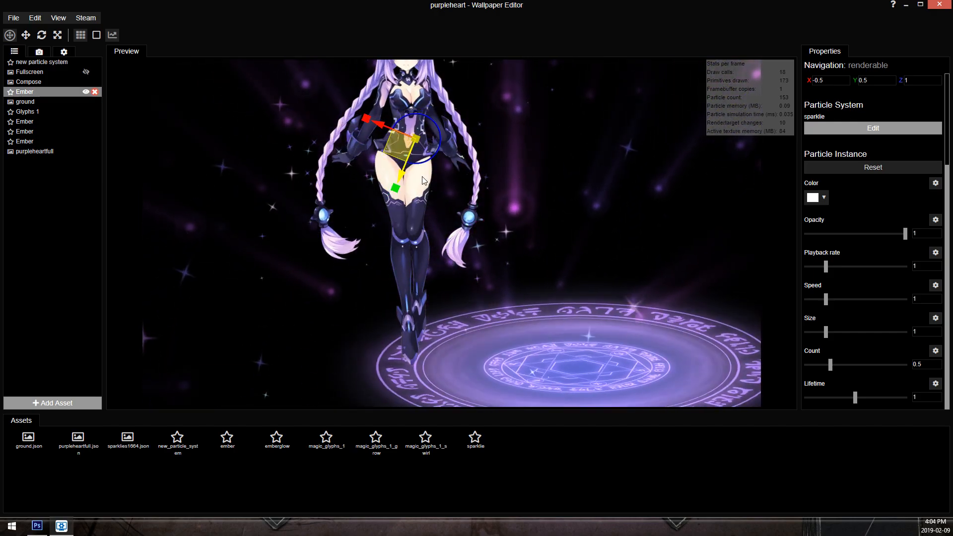
pyautogui.scroll(-2, 473, 267)
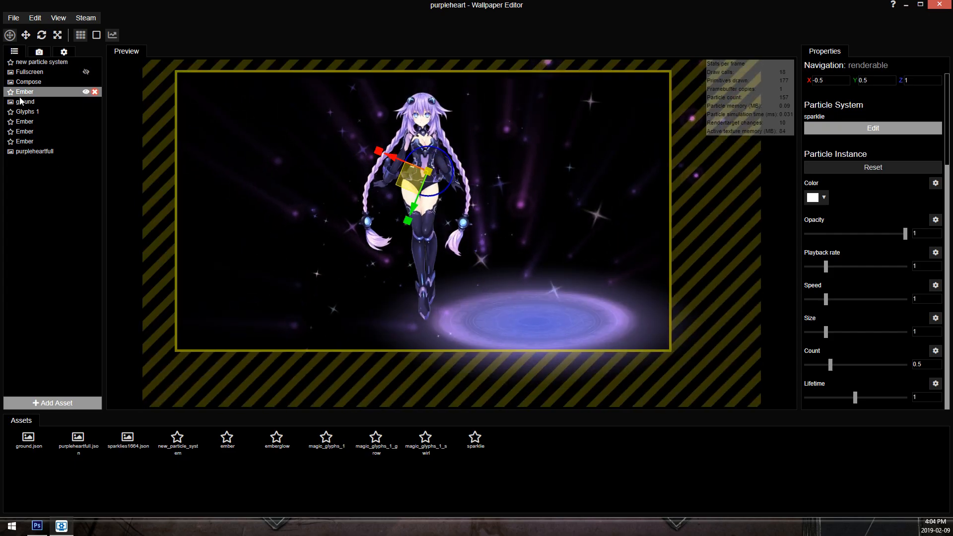
# Center the Glyphs 1 and ground layers beneath the character's feet, placing ground at about X 962, Y 44.
pyautogui.click(25, 111)
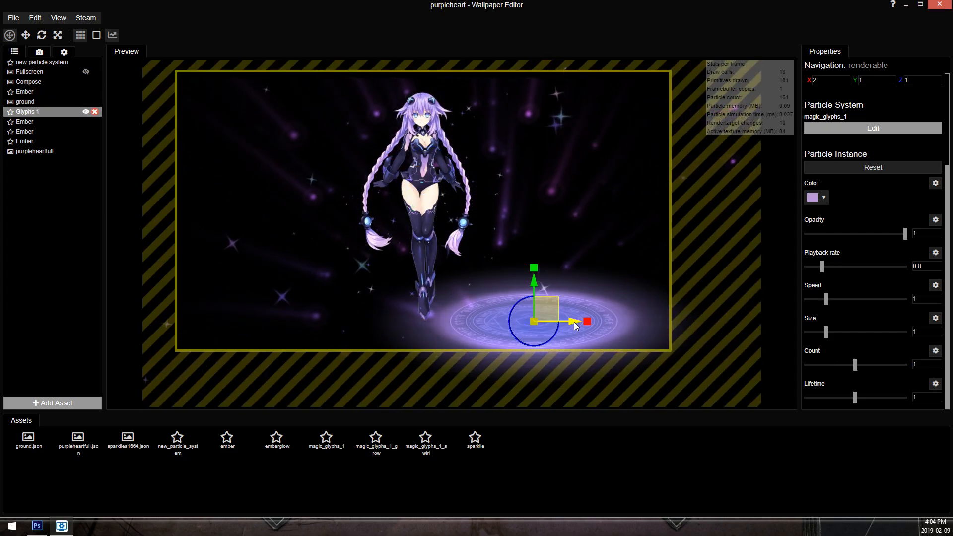
pyautogui.moveTo(575, 325); pyautogui.dragTo(468, 325)
pyautogui.keyDown('ctrl'); pyautogui.click(30, 102); pyautogui.keyUp('ctrl')
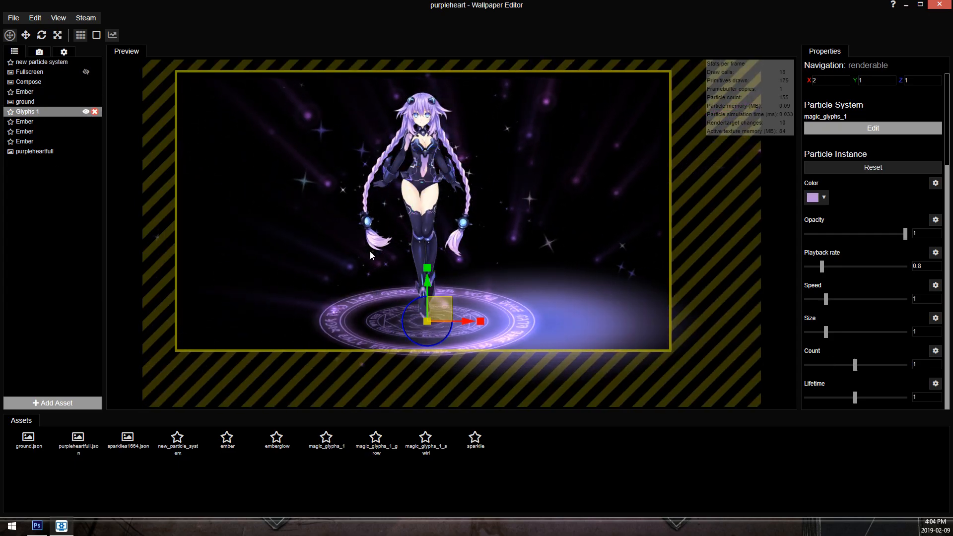
pyautogui.click(38, 103)
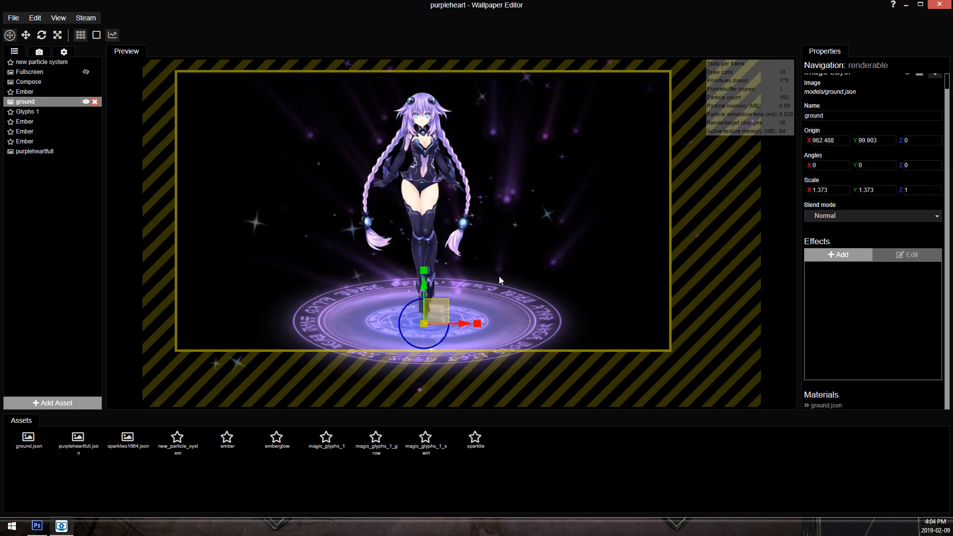
pyautogui.moveTo(424, 302); pyautogui.dragTo(425, 305)
# Place the Compose layer's God Rays center at about X 0.60, Y 1.24, below the canvas, and save the project.
pyautogui.scroll(2, 458, 278)
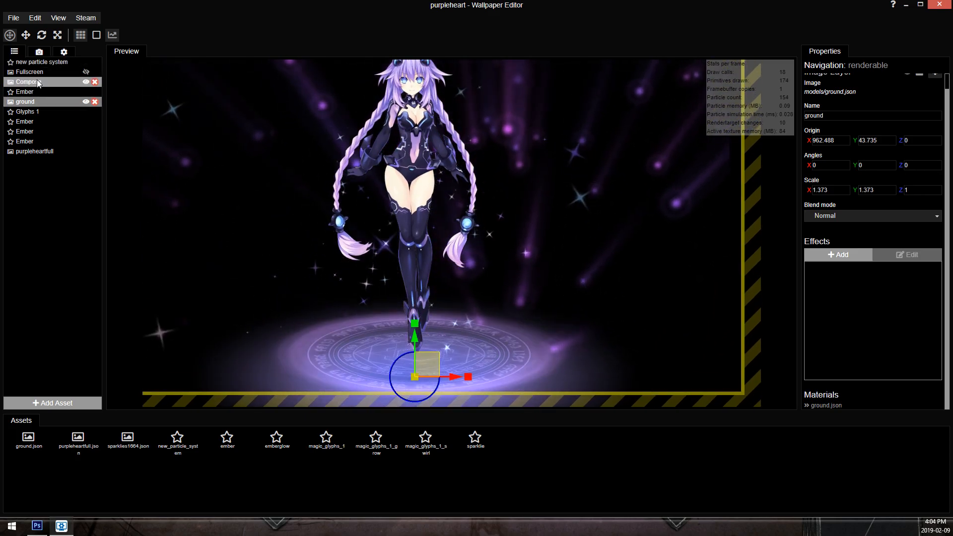
pyautogui.click(39, 83)
pyautogui.moveTo(842, 277); pyautogui.dragTo(852, 265)
pyautogui.doubleClick(828, 267)
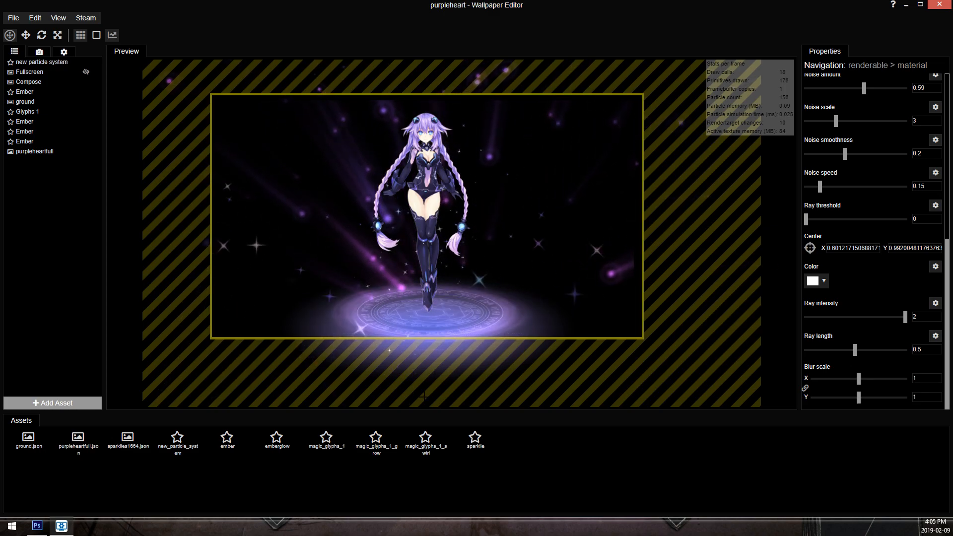
pyautogui.scroll(2, 427, 304)
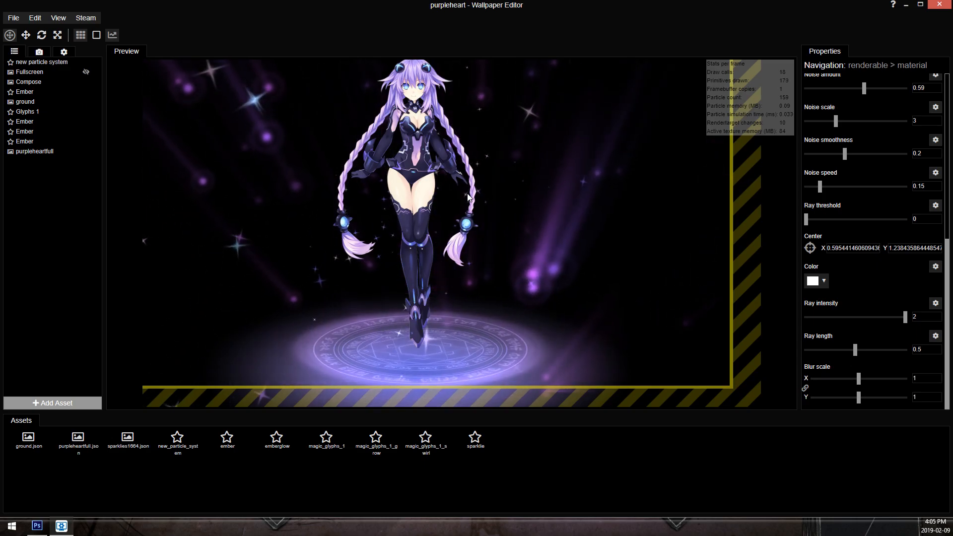
pyautogui.hotkey('ctrl', 's')
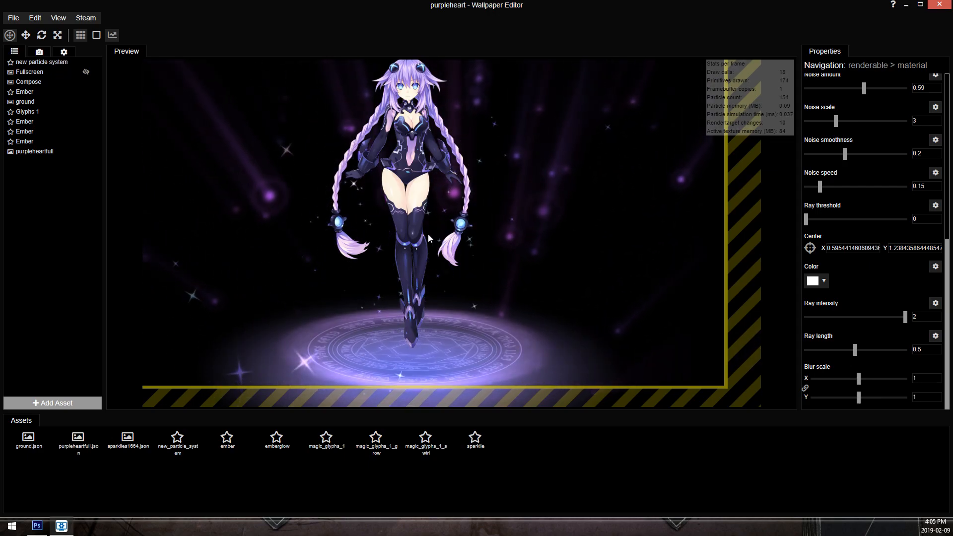
# Try moving the new particle system to the character's legs with a scale of about X 0.77, Y 0.89, and save the project.
pyautogui.scroll(-2, 386, 187)
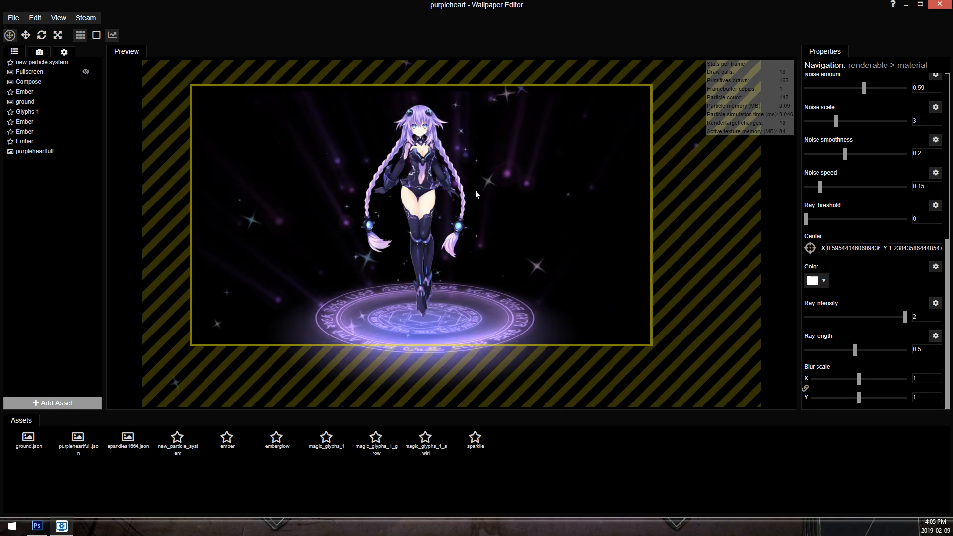
pyautogui.click(41, 74)
pyautogui.click(41, 62)
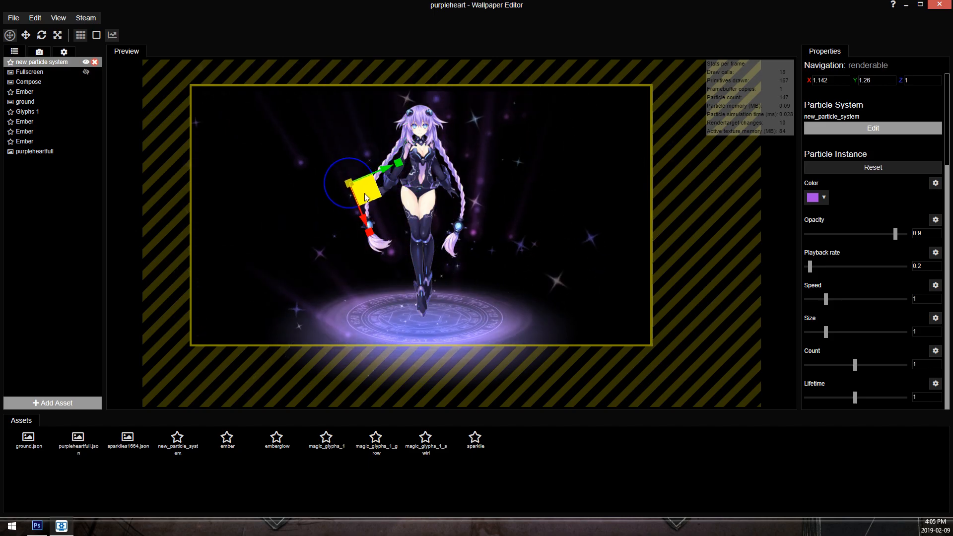
pyautogui.moveTo(396, 304); pyautogui.dragTo(418, 271)
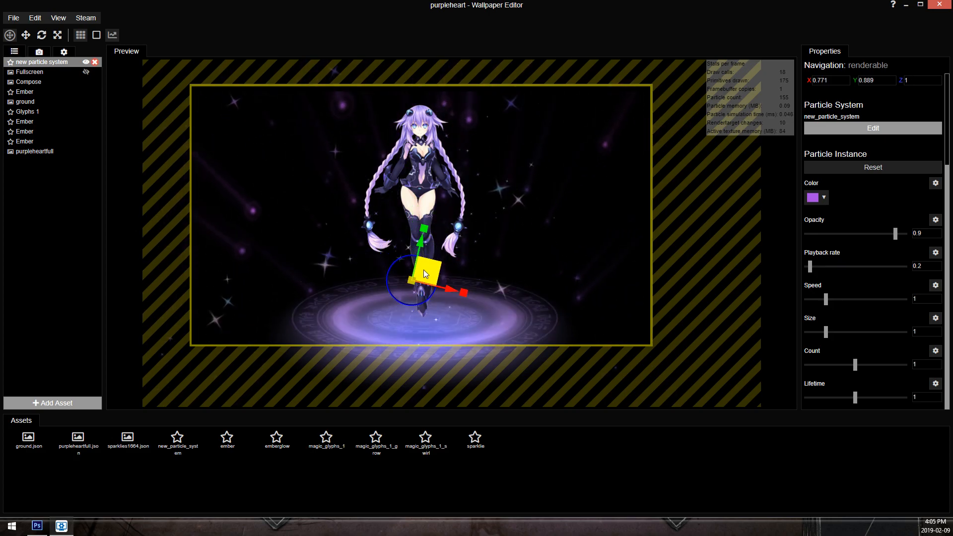
pyautogui.scroll(2, 553, 228)
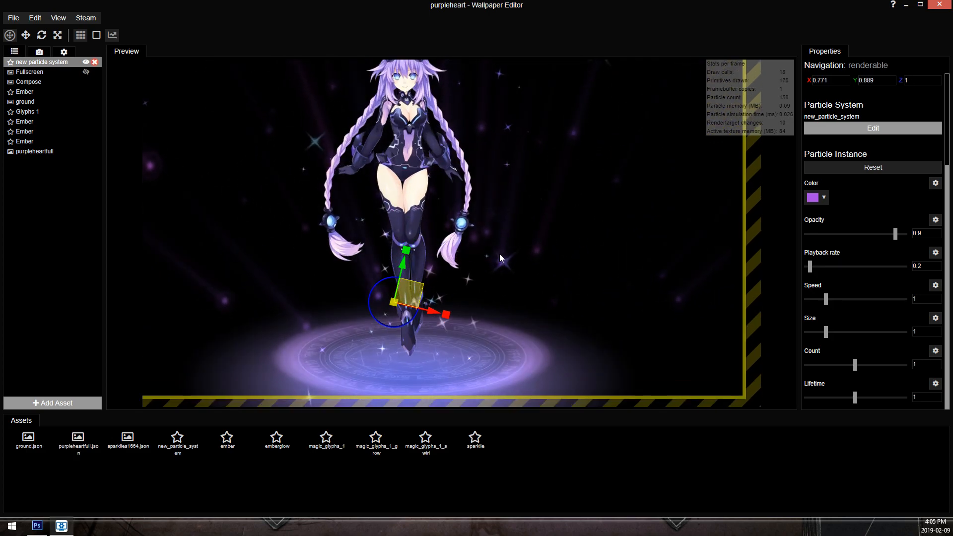
pyautogui.scroll(-3, 499, 258)
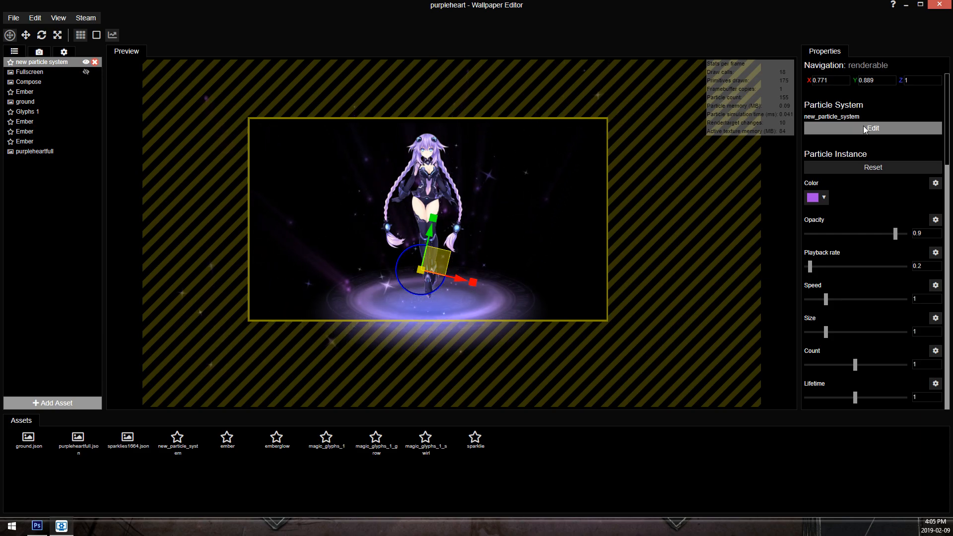
pyautogui.hotkey('ctrl', 's')
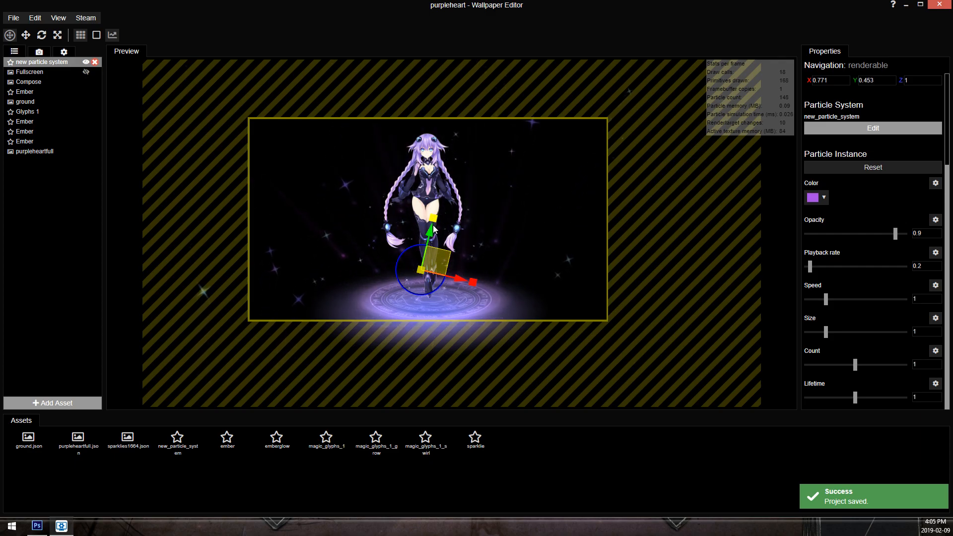
# Reset the new particle system's X and Y scale to 1 and move it behind the character at about Y 345.
pyautogui.moveTo(445, 206); pyautogui.dragTo(440, 213)
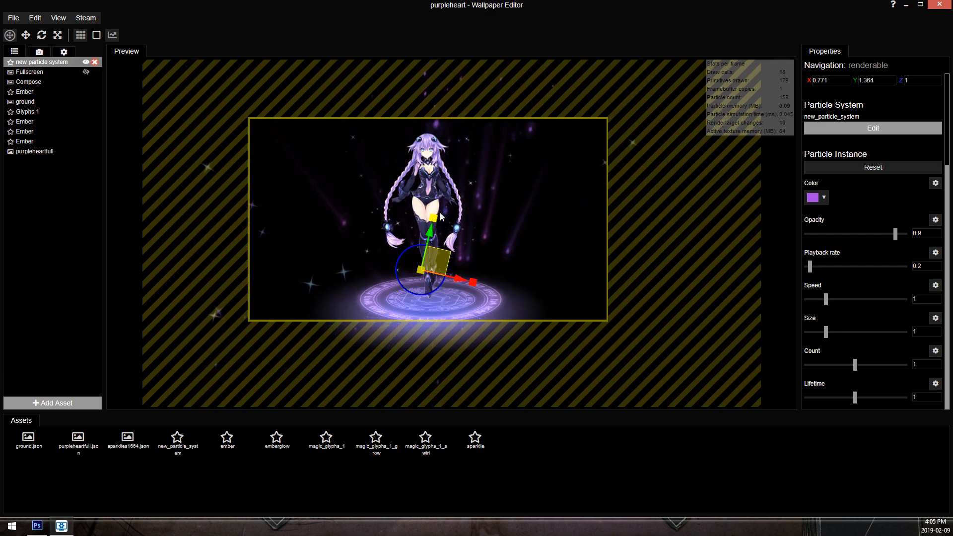
pyautogui.scroll(2, 844, 149)
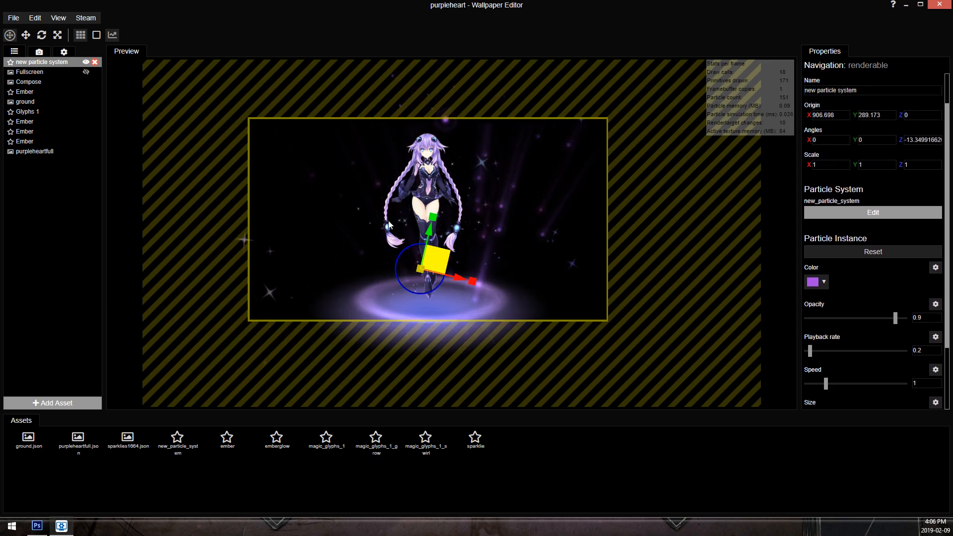
pyautogui.moveTo(429, 278); pyautogui.dragTo(346, 225)
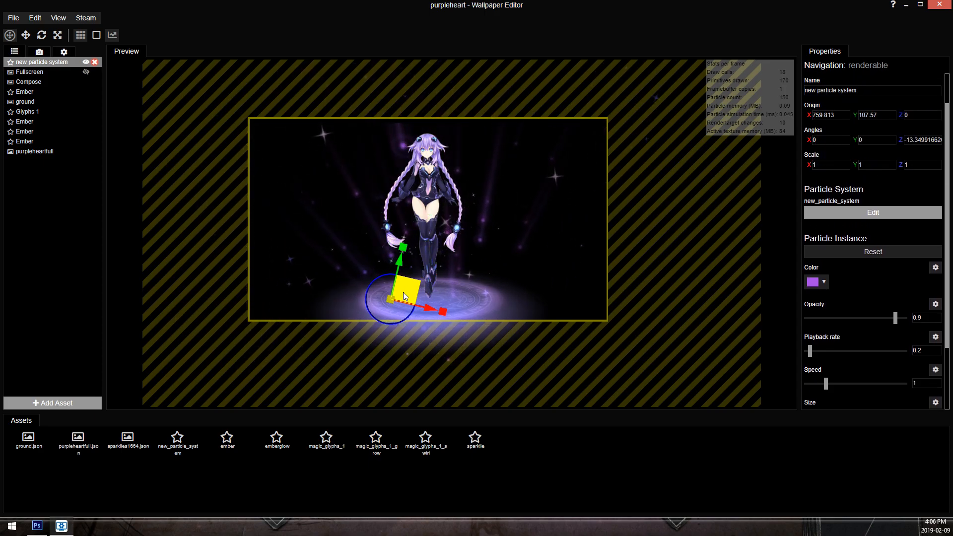
pyautogui.scroll(3, 494, 266)
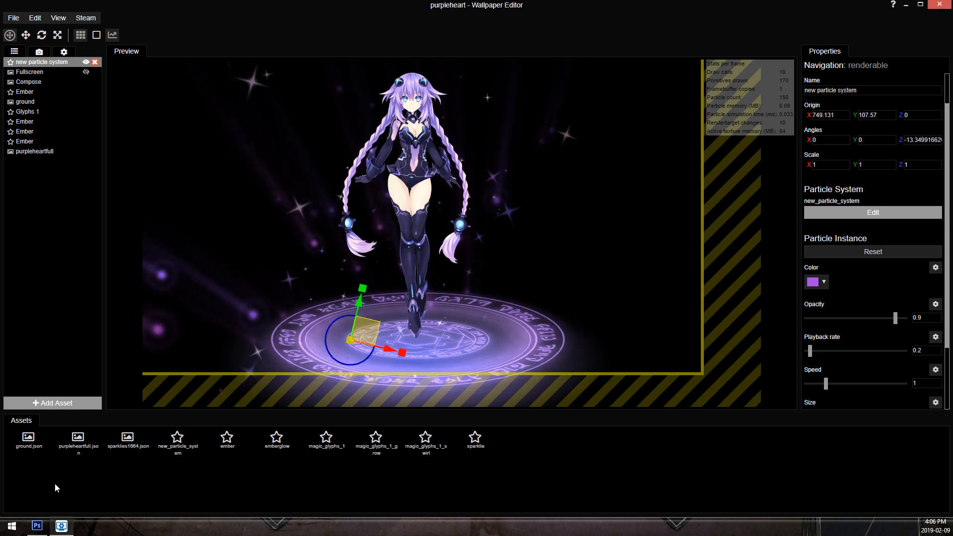
pyautogui.scroll(-3, 361, 220)
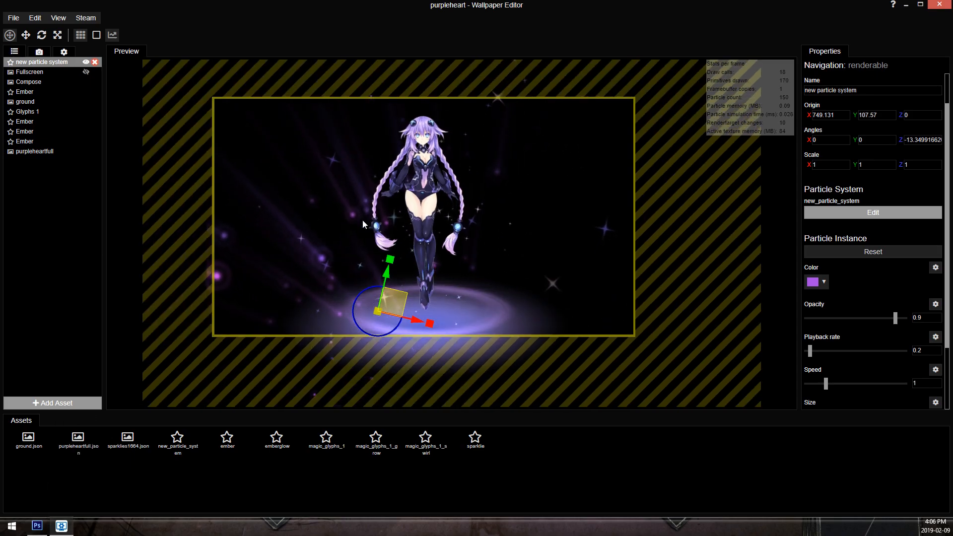
pyautogui.scroll(1, 361, 220)
pyautogui.moveTo(375, 314); pyautogui.dragTo(489, 246)
# Set the Y direction of the new particle system's Sphere random emitter to 1, save the project and apply the particle system.
pyautogui.click(882, 213)
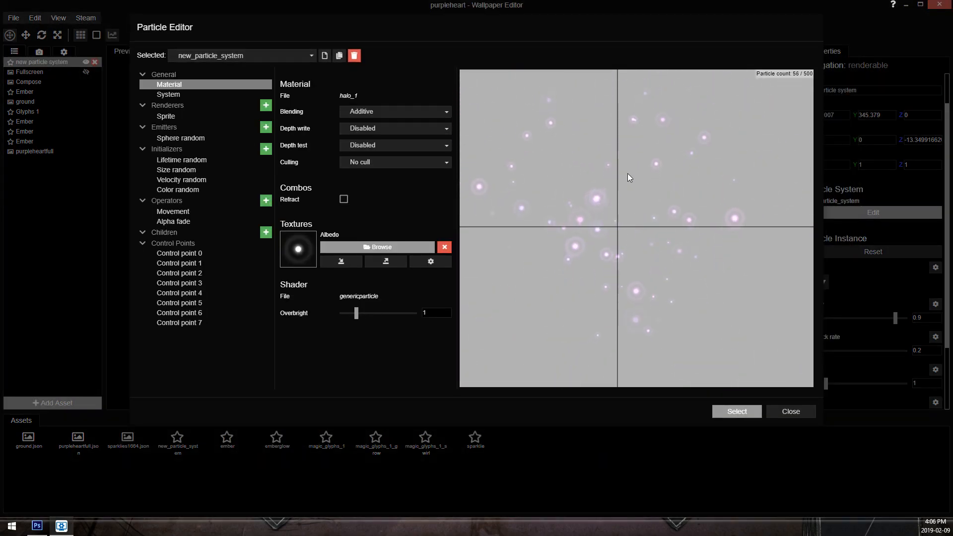
pyautogui.click(196, 140)
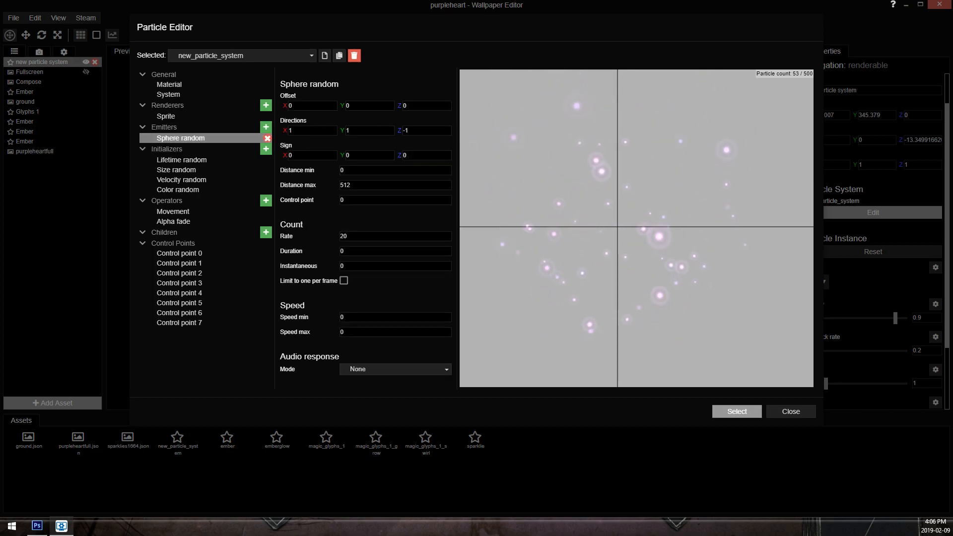
pyautogui.hotkey('ctrl', 's')
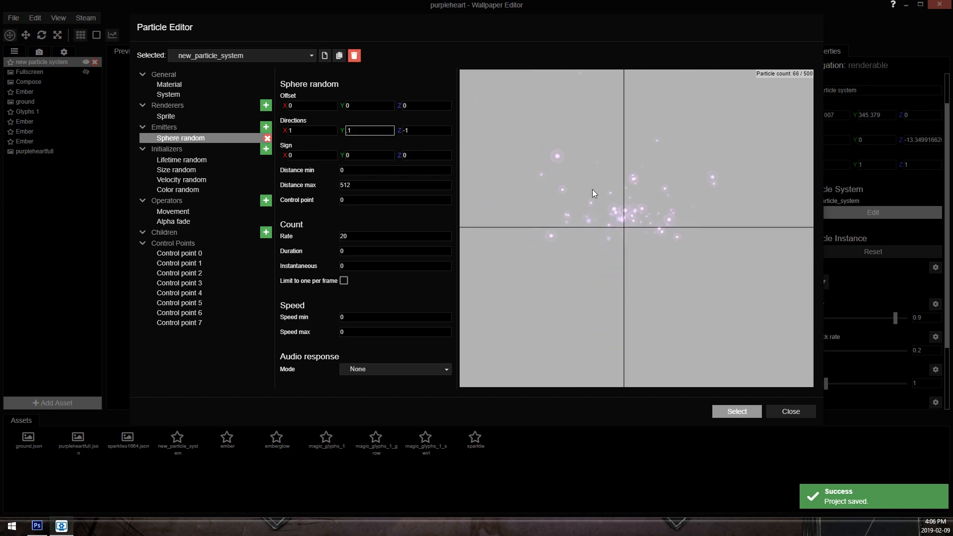
pyautogui.scroll(3, 599, 186)
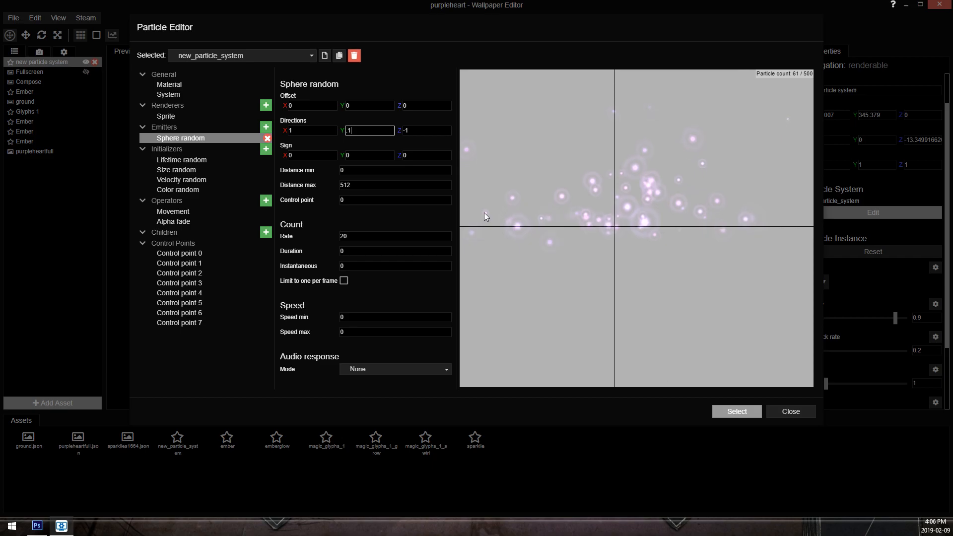
pyautogui.click(747, 409)
# Rotate the new particle system nearly level, scale it to about 1.55 in X and Y, and place it over the character's lower legs.
pyautogui.moveTo(455, 269)
pyautogui.mouseDown()
pyautogui.moveTo(439, 221)
pyautogui.moveTo(435, 271)
pyautogui.moveTo(442, 251)
pyautogui.moveTo(445, 262)
pyautogui.mouseUp()
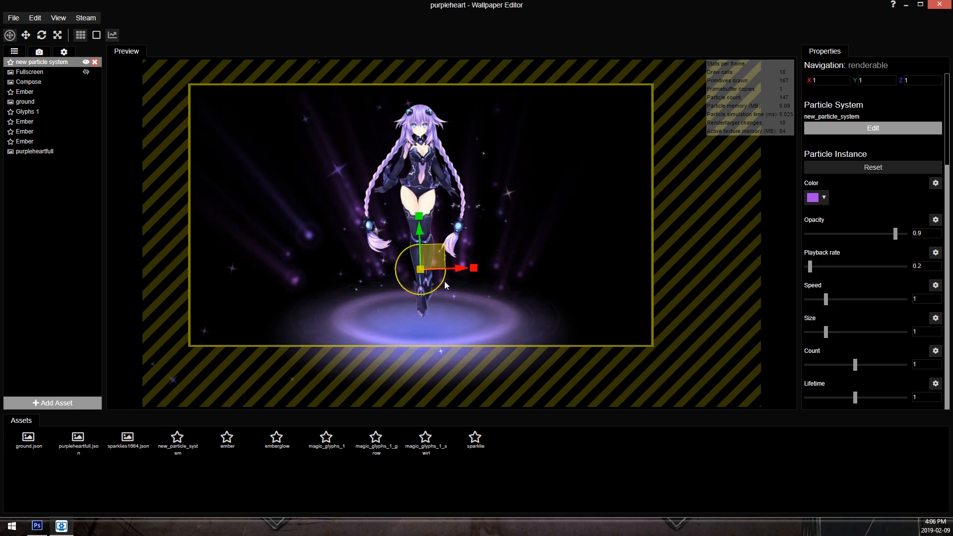
pyautogui.moveTo(420, 276); pyautogui.dragTo(429, 309)
pyautogui.scroll(2, 513, 228)
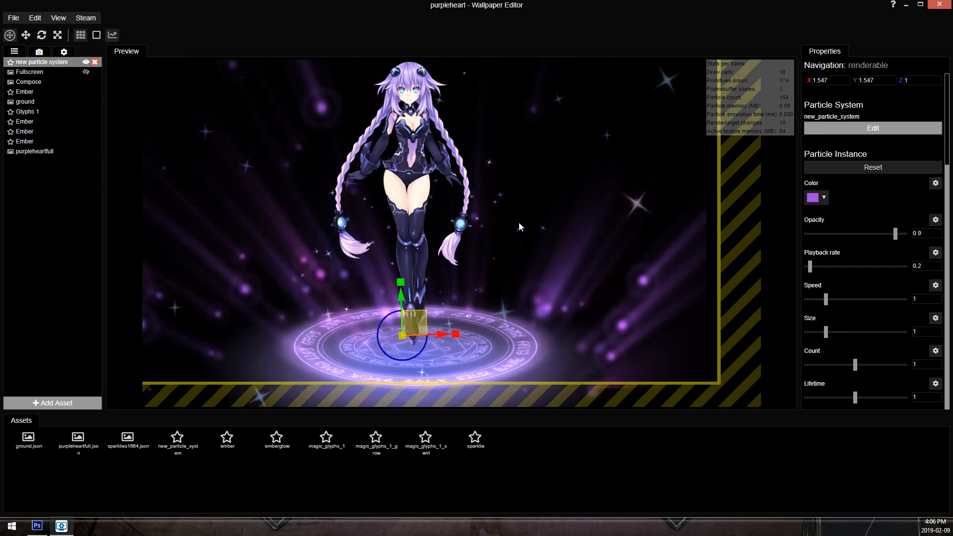
pyautogui.moveTo(417, 322); pyautogui.dragTo(424, 267)
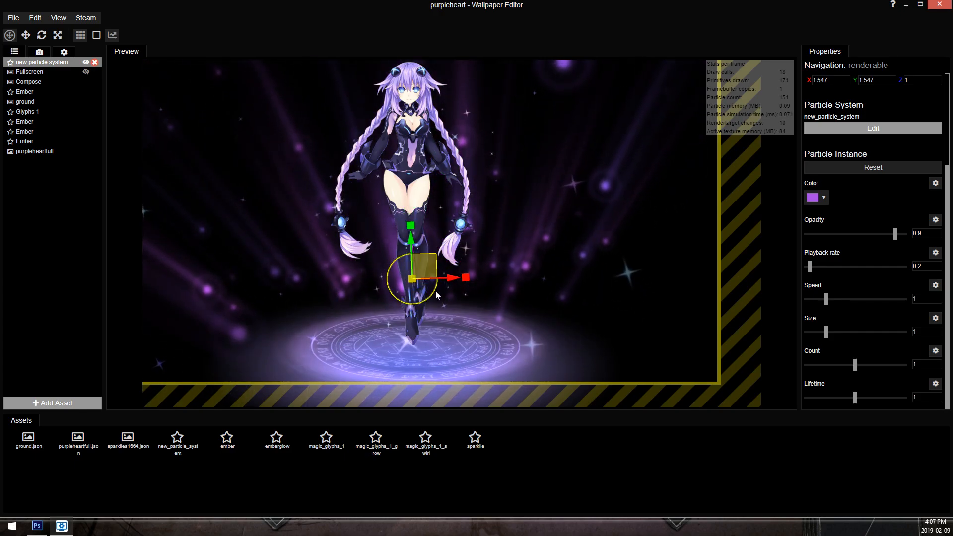
# Set the new particle system's Z angle to 0.
pyautogui.scroll(3, 890, 99)
pyautogui.doubleClick(919, 182)
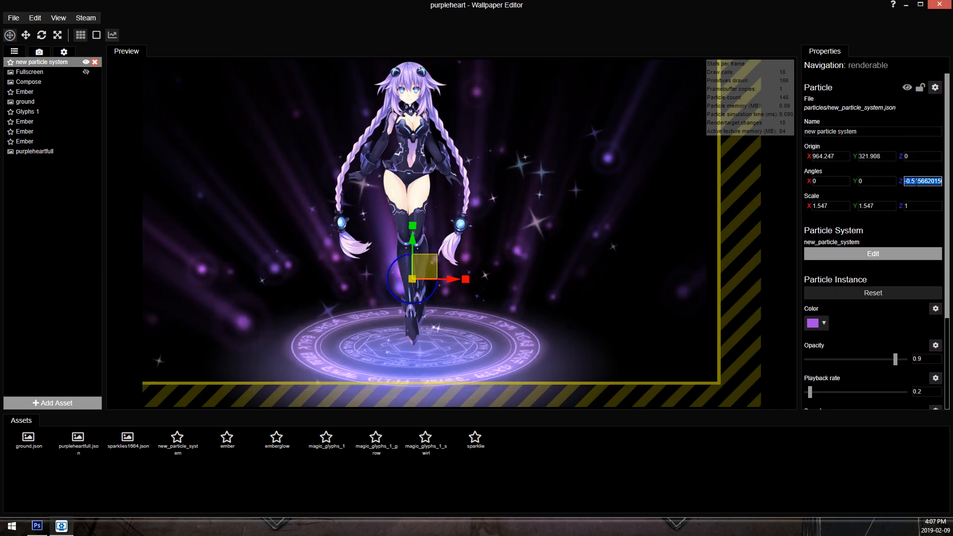
pyautogui.write('0')
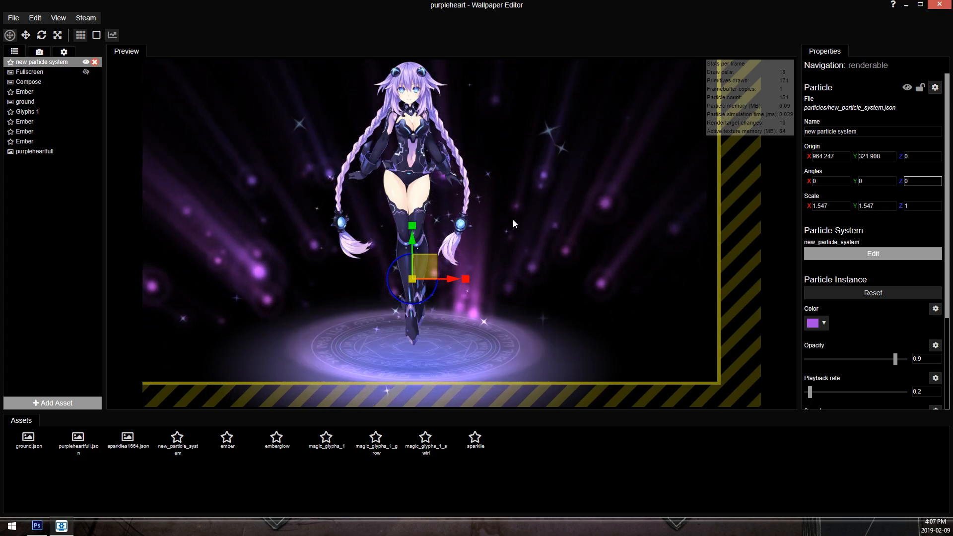
# Set the count rate of the new particle system's Sphere random emitter to 10 and apply the particle system.
pyautogui.click(900, 252)
pyautogui.click(195, 139)
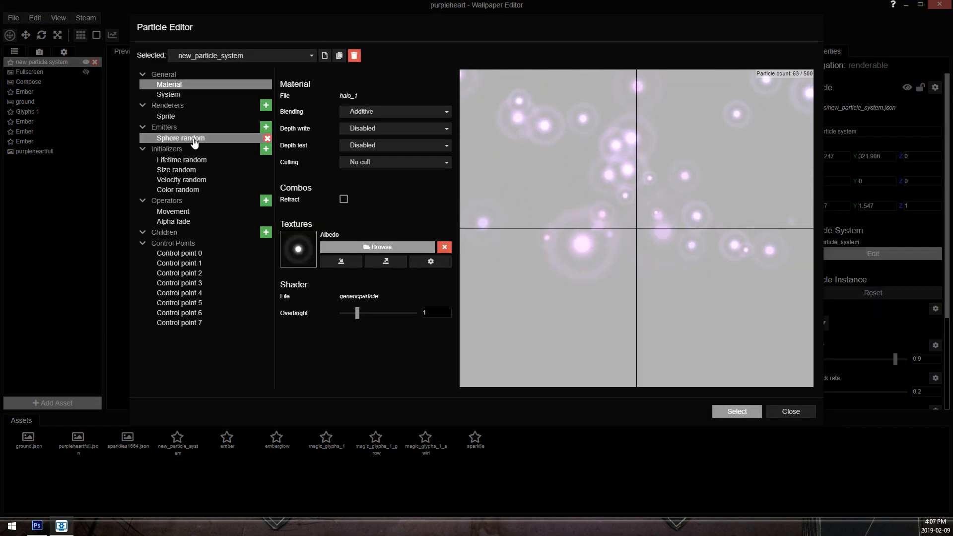
pyautogui.doubleClick(345, 235)
pyautogui.write('10')
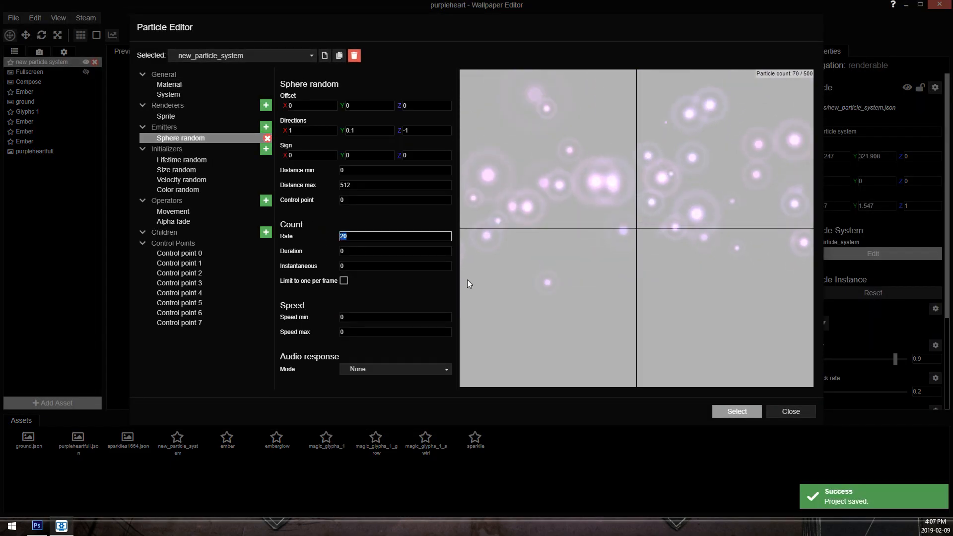
pyautogui.click(734, 413)
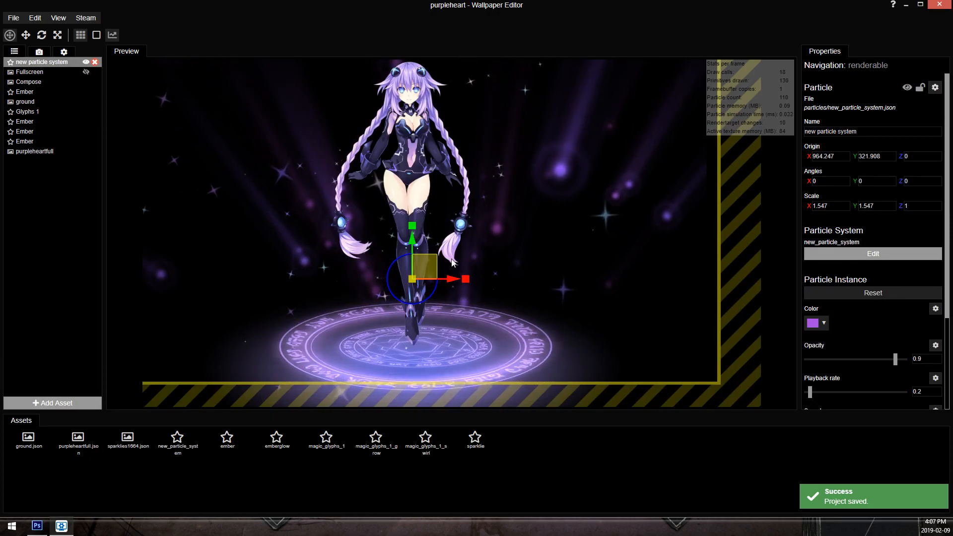
# Move the new particle system to about X 900, Y 333 and set its Sphere random emitter's maximum distance to 1000.
pyautogui.moveTo(428, 266); pyautogui.dragTo(403, 261)
pyautogui.scroll(-2, 506, 245)
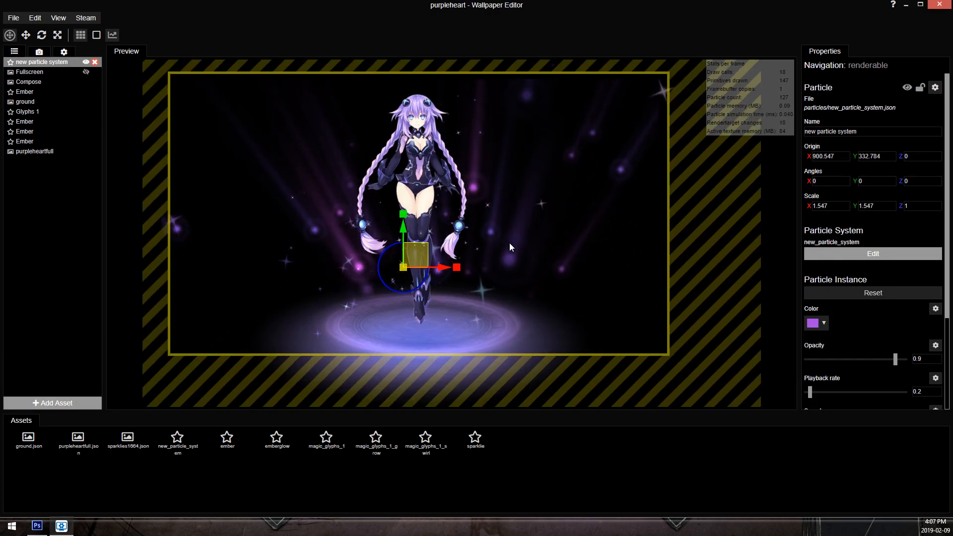
pyautogui.click(853, 254)
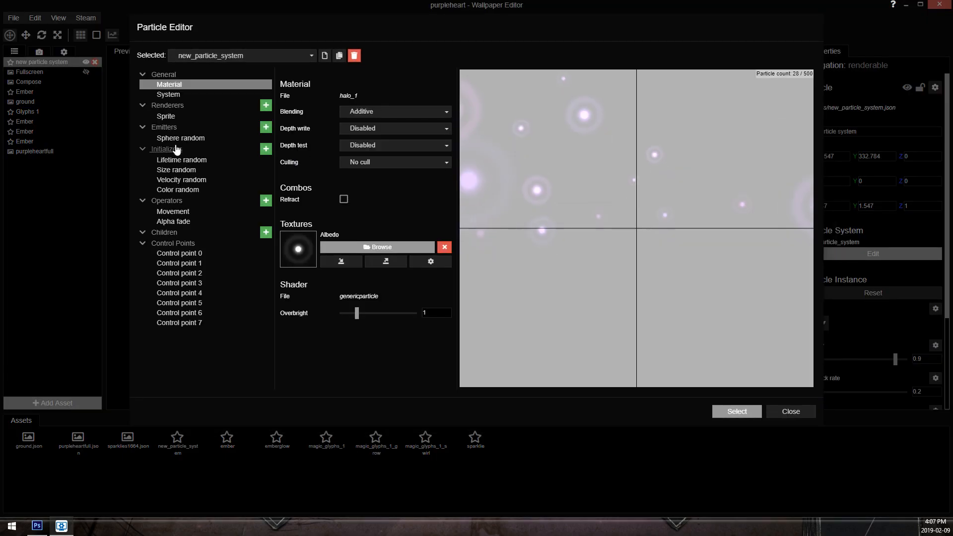
pyautogui.click(183, 138)
pyautogui.write('1000')
pyautogui.click(735, 410)
# Scale the new particle system to about 0.85 in X and Y and place it at about X 920, Y 365.
pyautogui.scroll(-5, 450, 229)
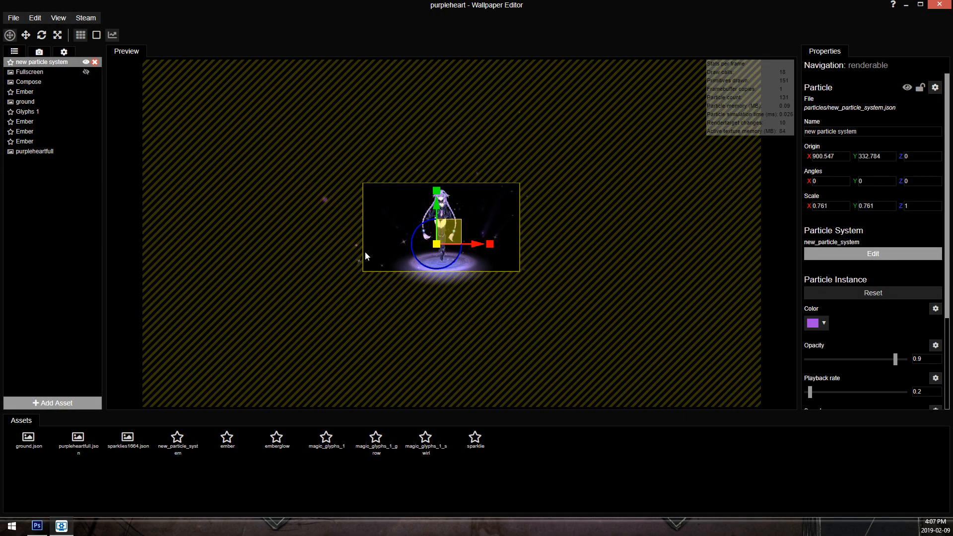
pyautogui.scroll(6, 456, 216)
pyautogui.moveTo(393, 265); pyautogui.dragTo(399, 254)
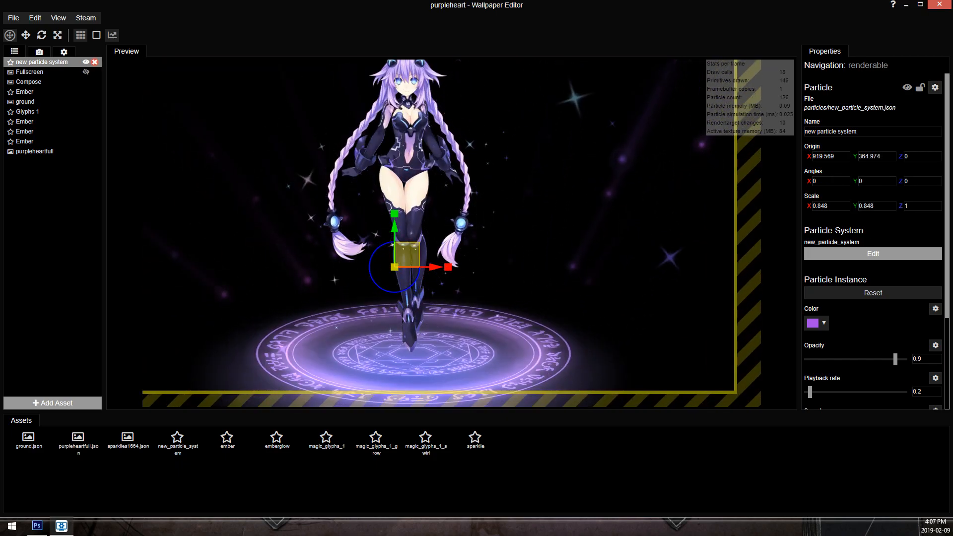
# Set the Sphere random emitter's Z direction to 0 and its maximum distance to 800, and save the project.
pyautogui.click(871, 252)
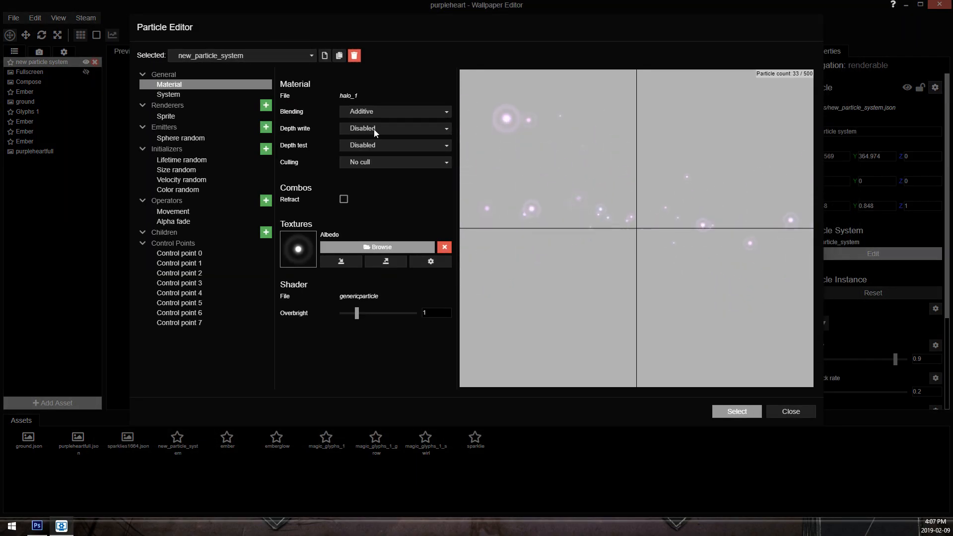
pyautogui.click(201, 140)
pyautogui.click(437, 130)
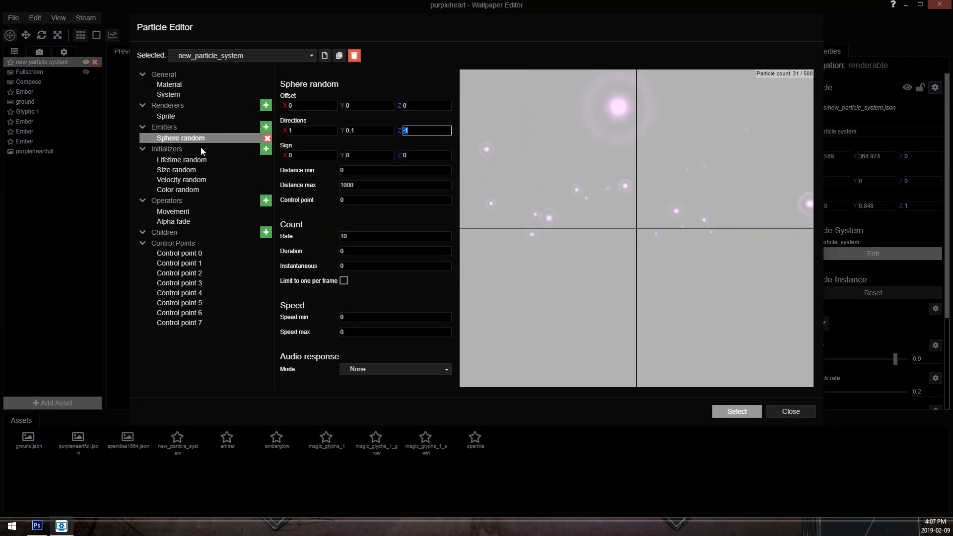
pyautogui.write('0')
pyautogui.click(347, 185)
pyautogui.hotkey('ctrl', 's')
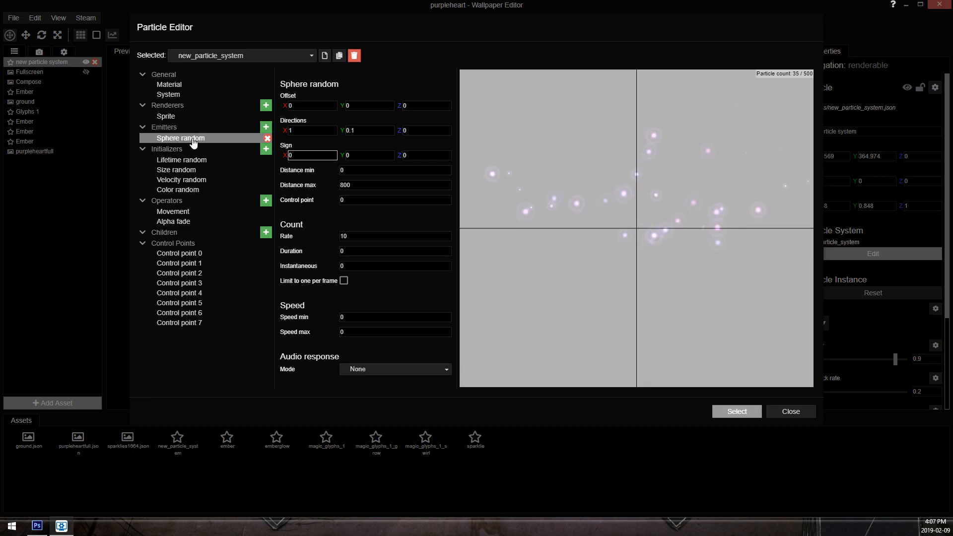
# Set the Lifetime random initializer to a minimum of 3 and a maximum of 8.
pyautogui.click(206, 161)
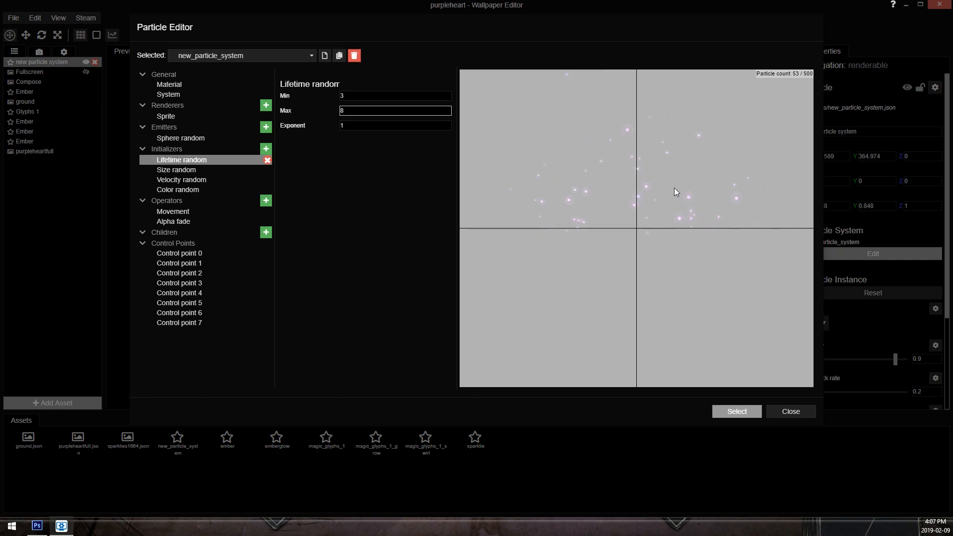
pyautogui.scroll(1, 643, 171)
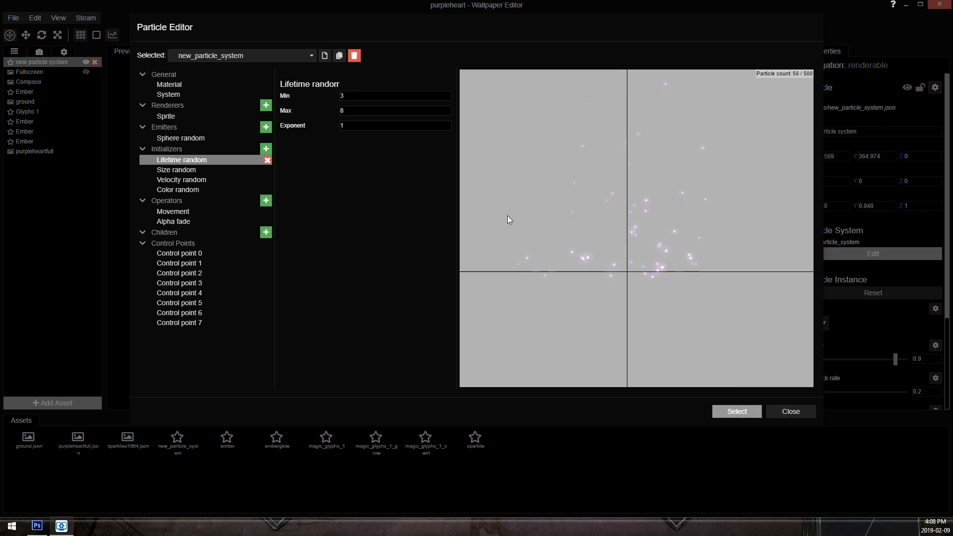
# Add an Alpha change operator with an end time of 3 to the particle system and apply it.
pyautogui.click(265, 201)
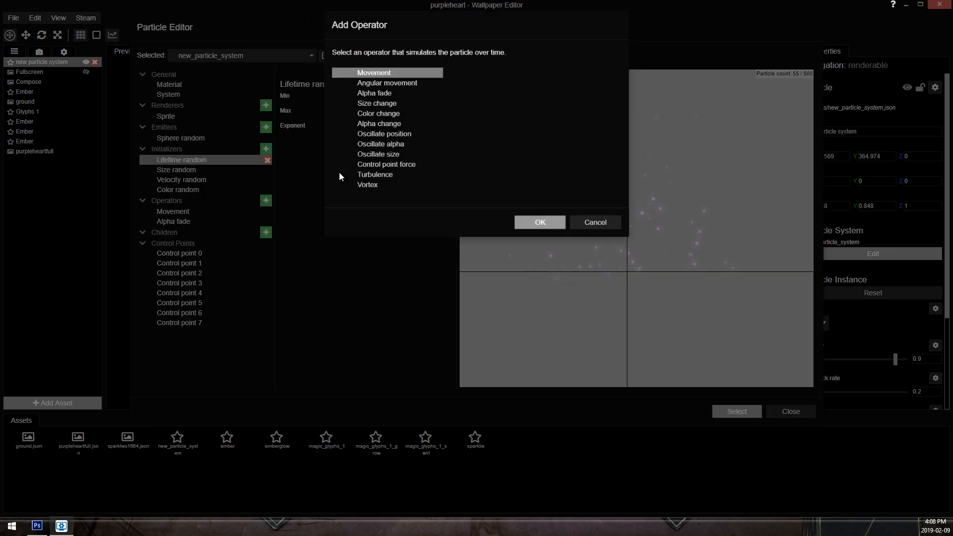
pyautogui.doubleClick(407, 124)
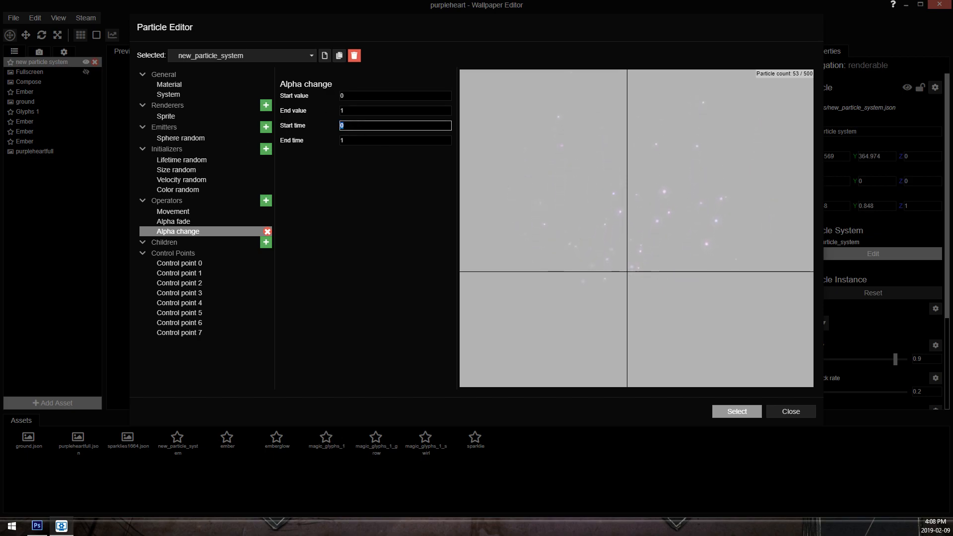
pyautogui.scroll(2, 640, 240)
pyautogui.scroll(-1, 641, 283)
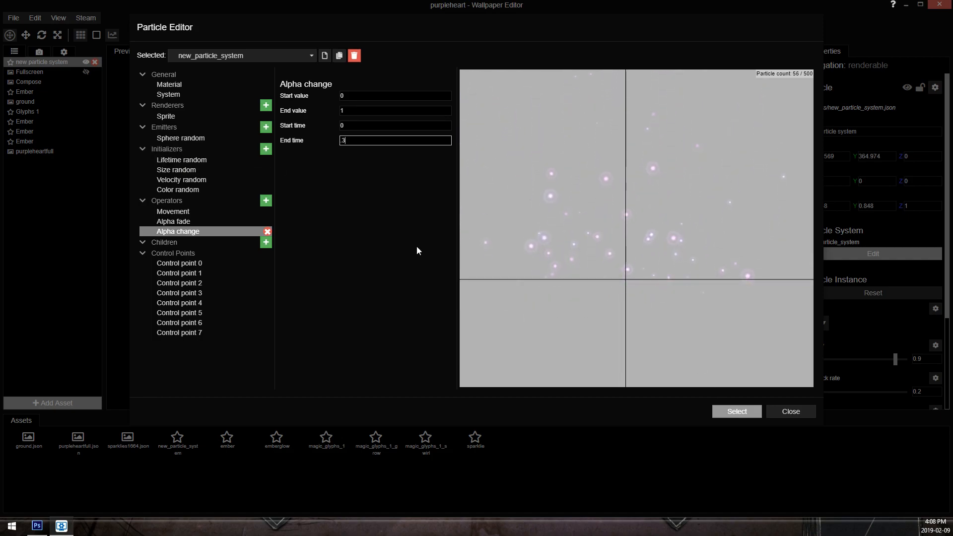
pyautogui.click(717, 413)
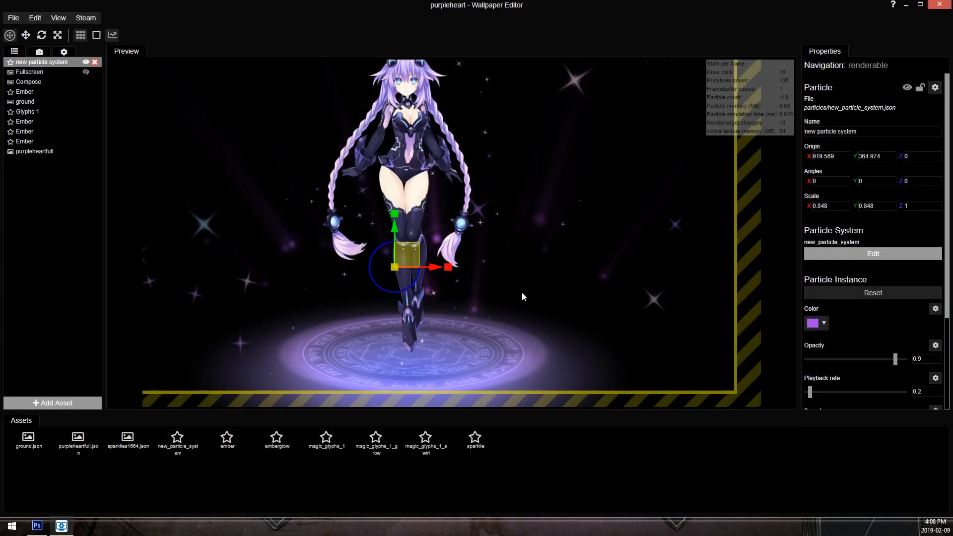
# Set the new particle system's playback rate to 1.
pyautogui.scroll(-2, 490, 260)
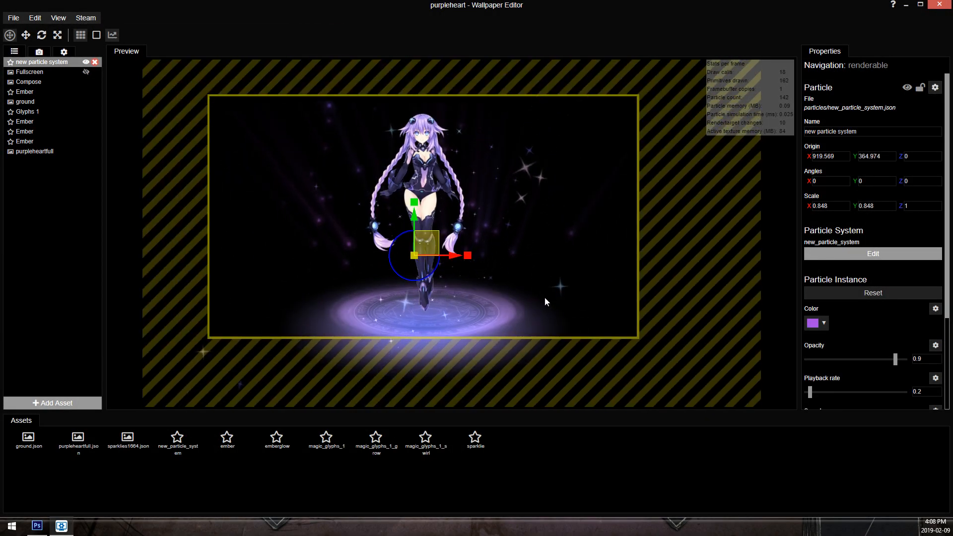
pyautogui.scroll(2, 327, 307)
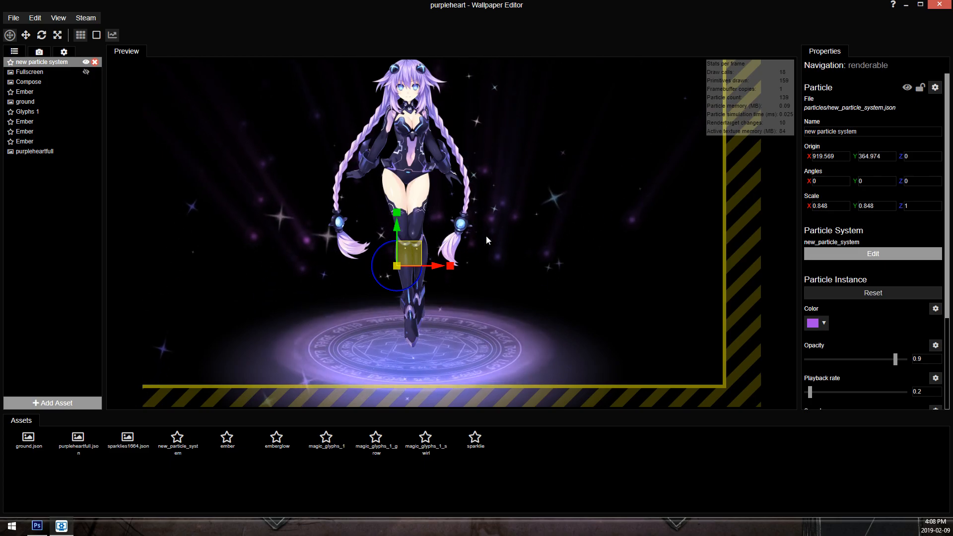
pyautogui.doubleClick(922, 392)
pyautogui.write('1')
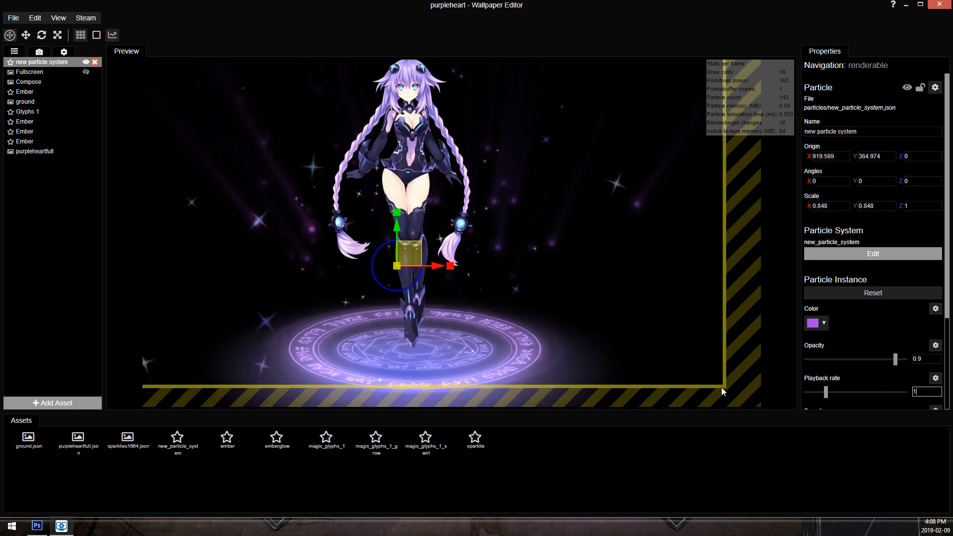
pyautogui.scroll(-2, 474, 227)
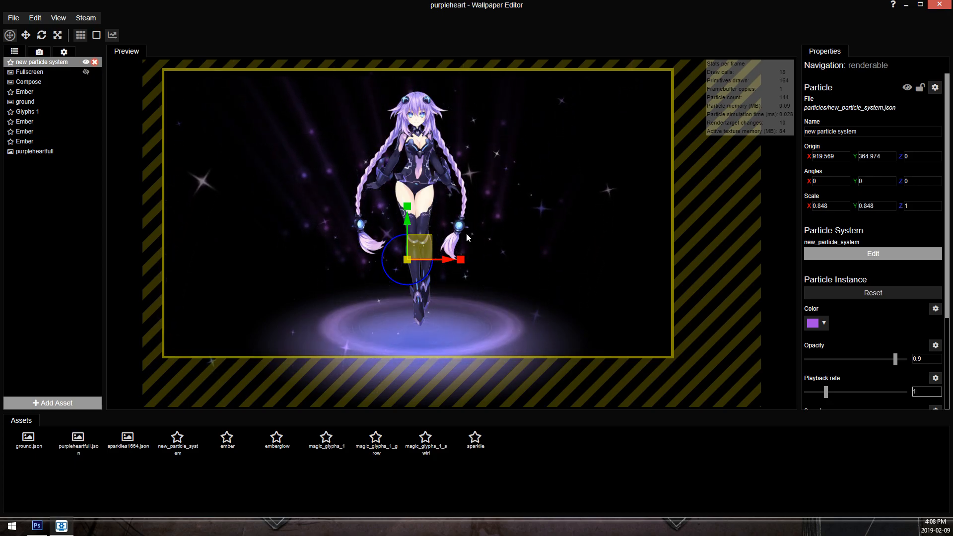
# Set the new particle system's X and Y scale to 1.
pyautogui.moveTo(432, 257); pyautogui.dragTo(478, 255)
pyautogui.doubleClick(820, 206)
pyautogui.write('1')
pyautogui.press('Tab')
pyautogui.write('1')
pyautogui.scroll(-3, 716, 204)
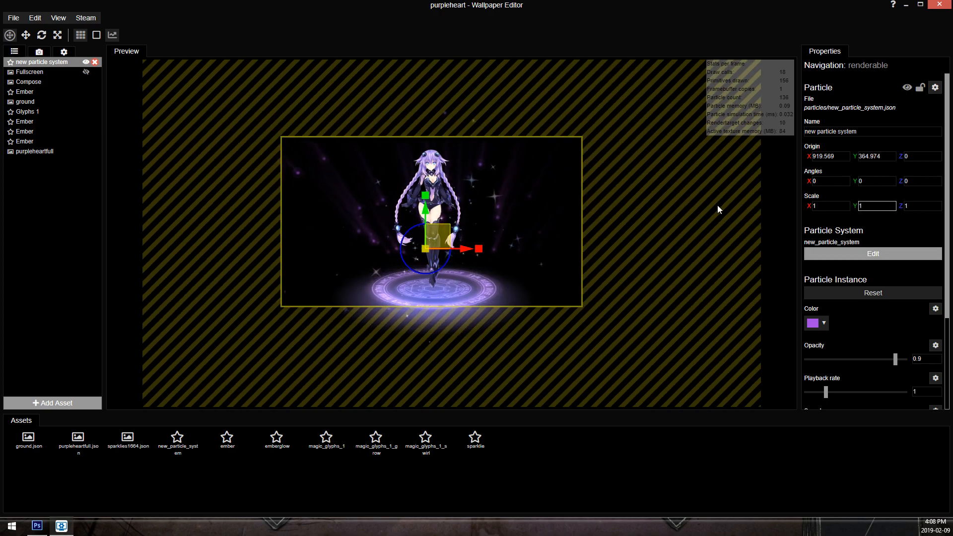
# Raise the Sphere random emitter's maximum distance to 1000 and apply the particle system.
pyautogui.click(866, 254)
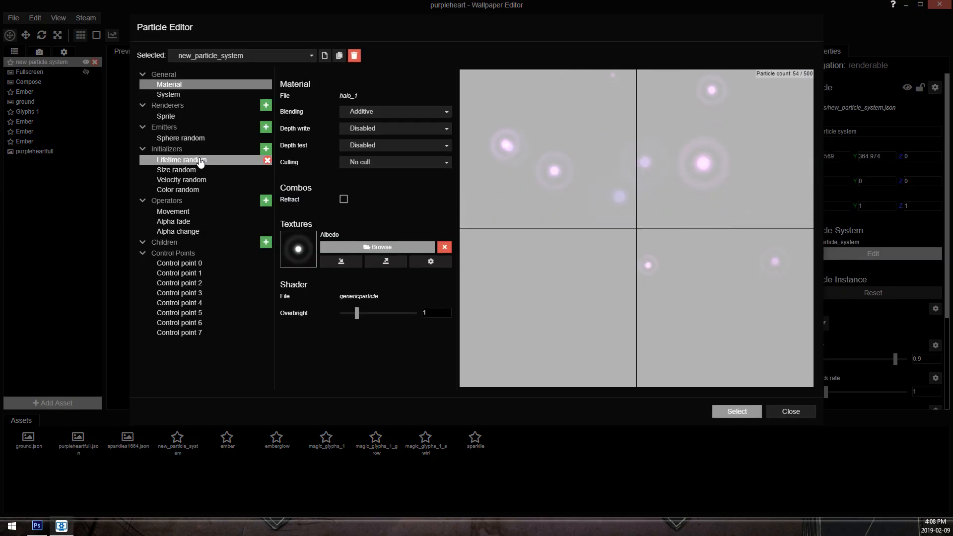
pyautogui.click(180, 138)
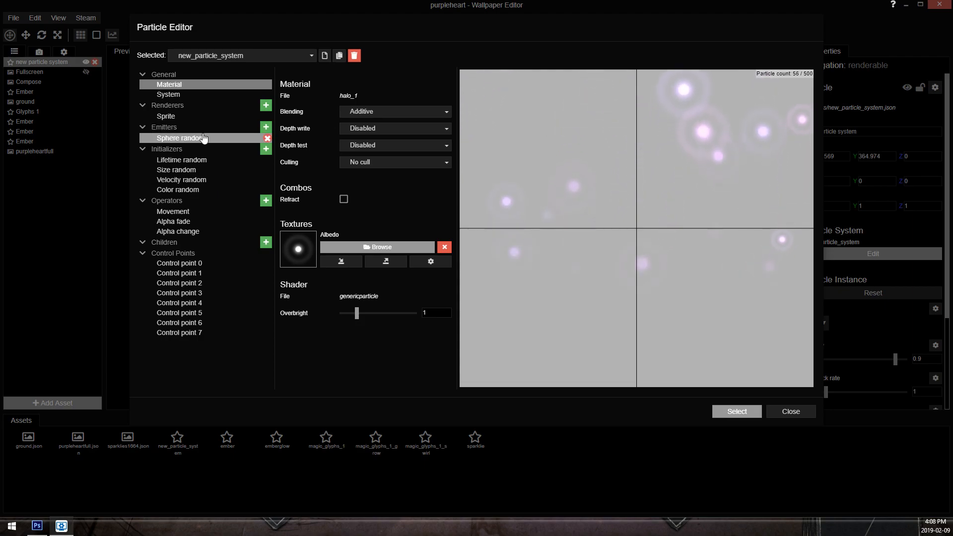
pyautogui.click(392, 185)
pyautogui.write('1000')
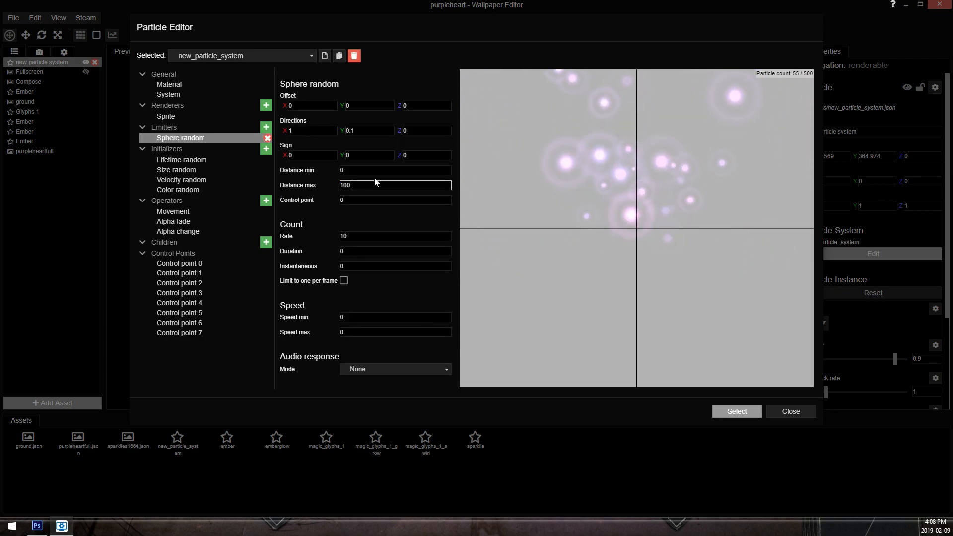
pyautogui.click(723, 411)
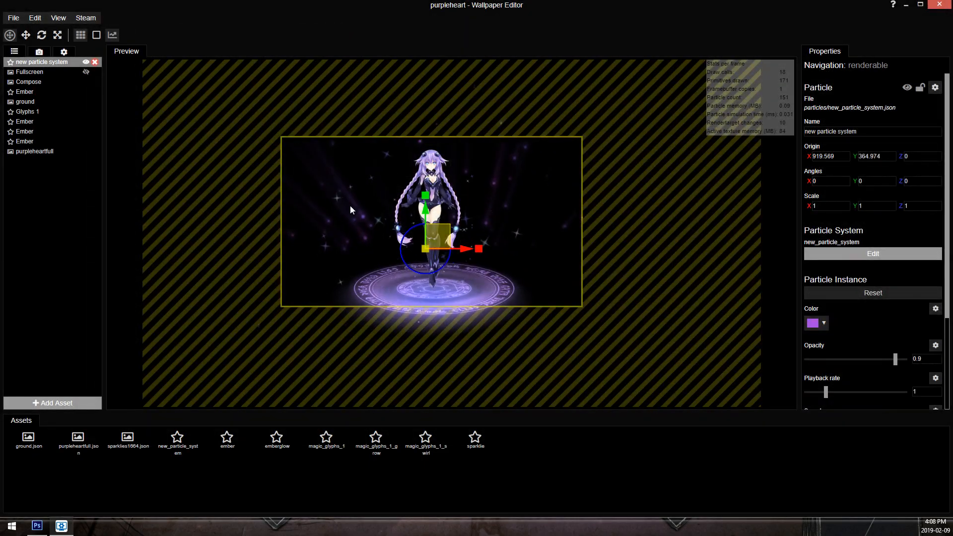
# Hide the grid around the scene and move the new particle system to about X 927, Y 315.
pyautogui.scroll(1, 347, 207)
pyautogui.click(80, 34)
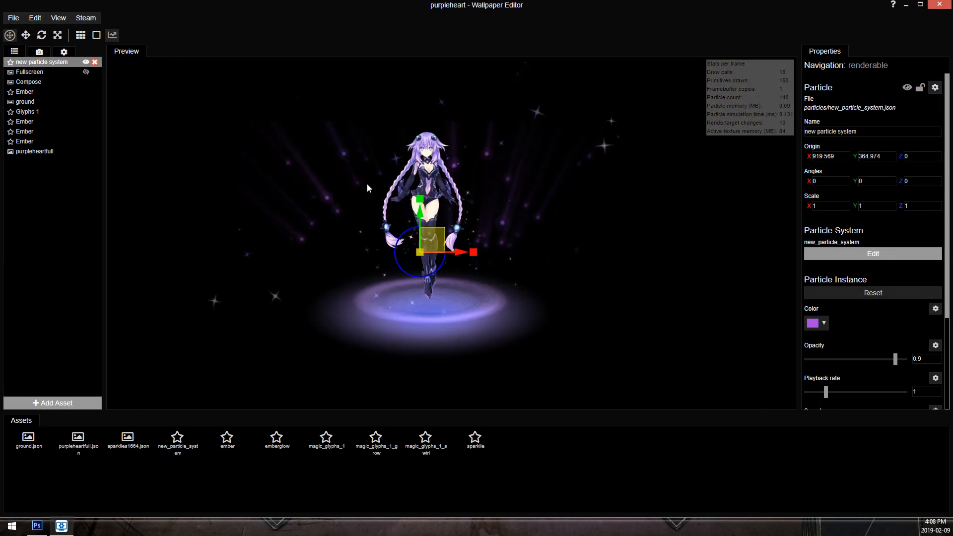
pyautogui.moveTo(434, 235); pyautogui.dragTo(431, 243)
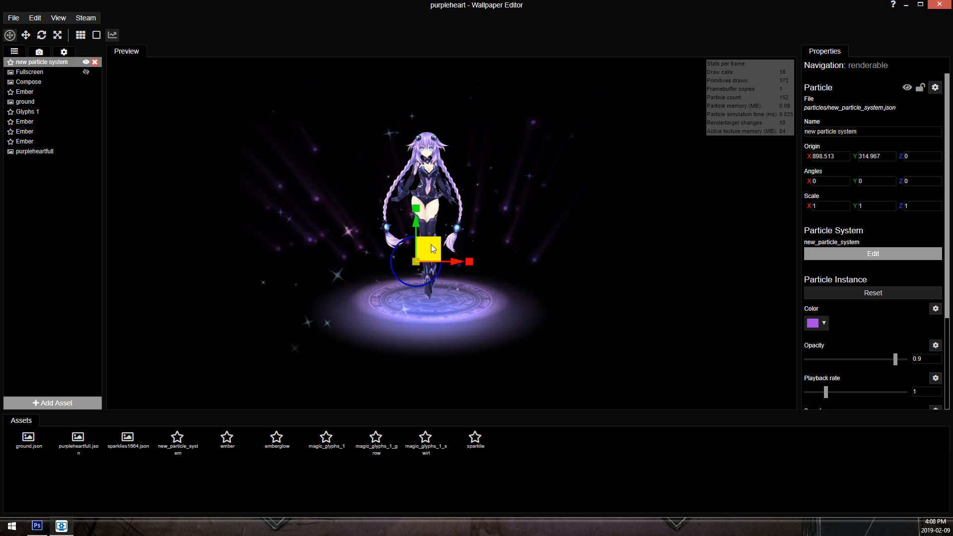
pyautogui.moveTo(437, 247); pyautogui.dragTo(440, 248)
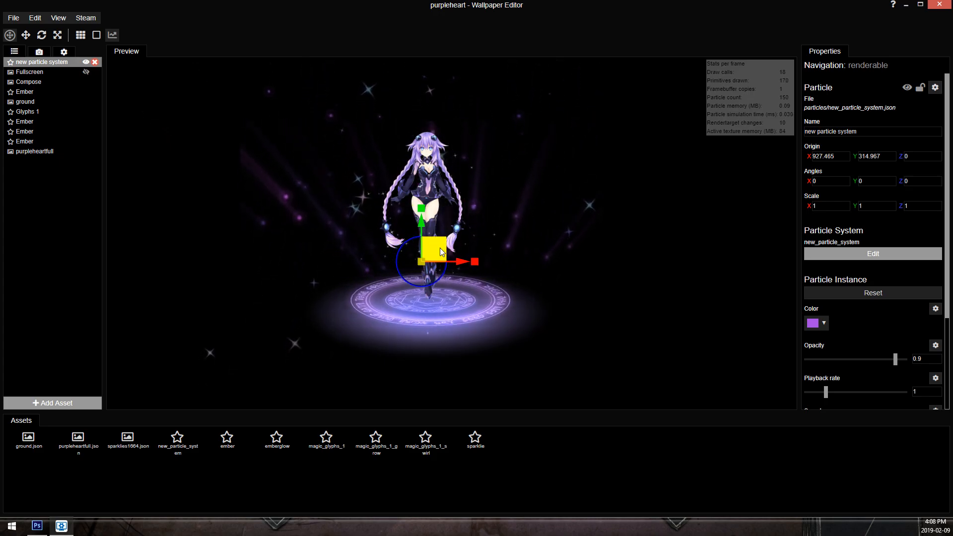
pyautogui.scroll(1, 575, 233)
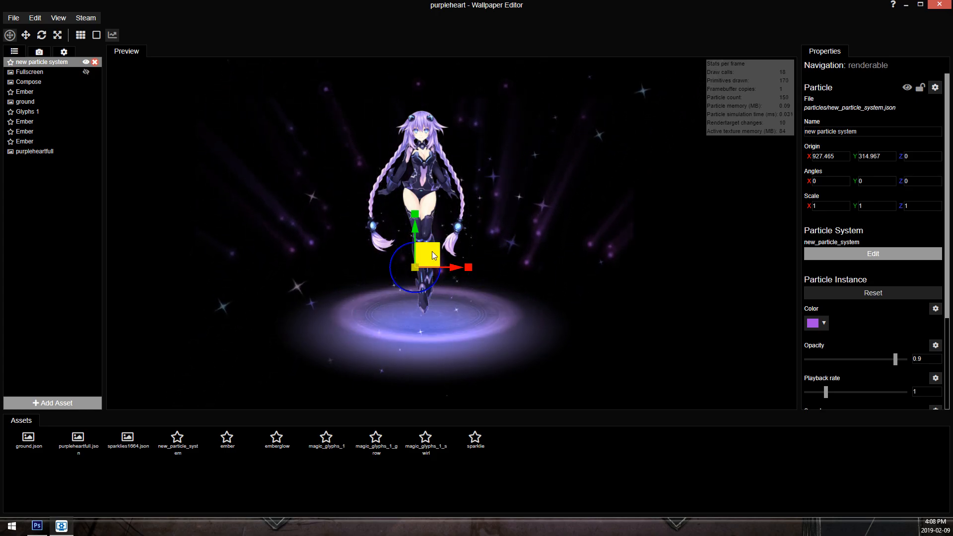
pyautogui.scroll(-1, 521, 209)
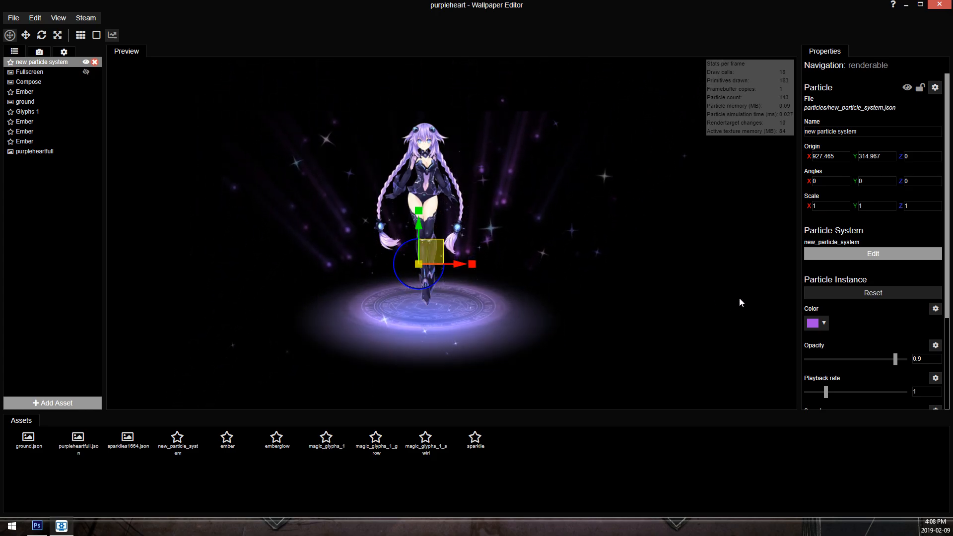
# Delete the hidden Fullscreen layer.
pyautogui.click(37, 72)
pyautogui.click(95, 72)
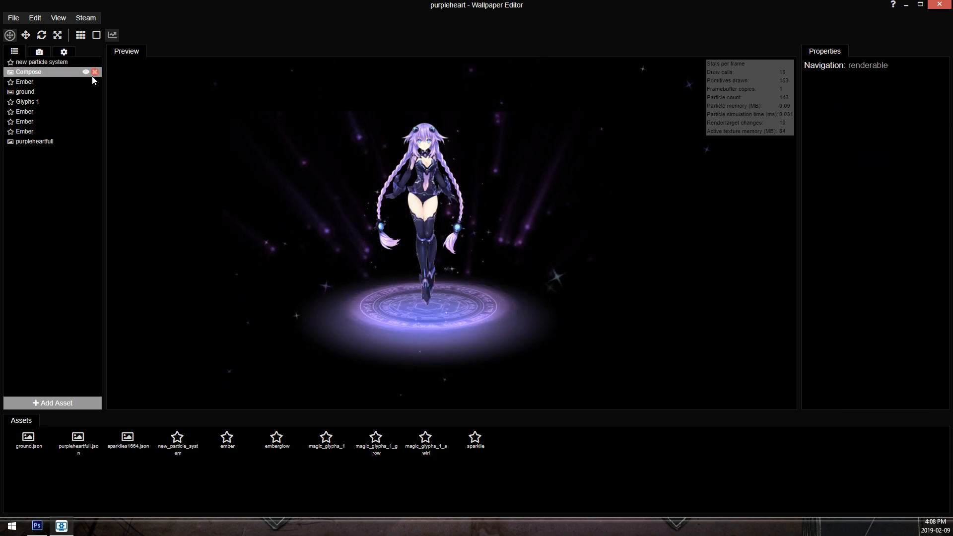
# Select the Compose layer to work on its effects.
pyautogui.click(35, 72)
pyautogui.scroll(3, 495, 184)
pyautogui.scroll(-4, 496, 193)
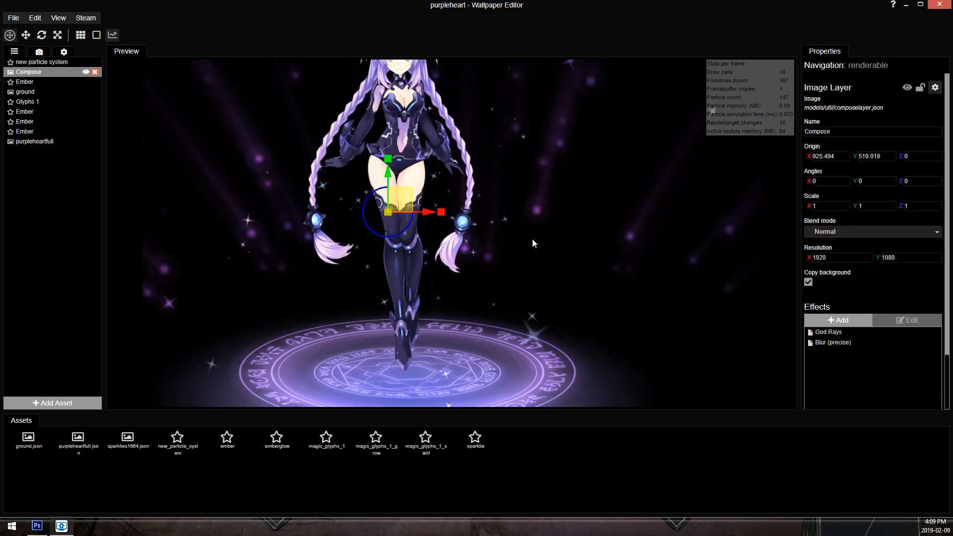
pyautogui.click(865, 318)
pyautogui.scroll(-3, 412, 192)
pyautogui.scroll(-1, 412, 192)
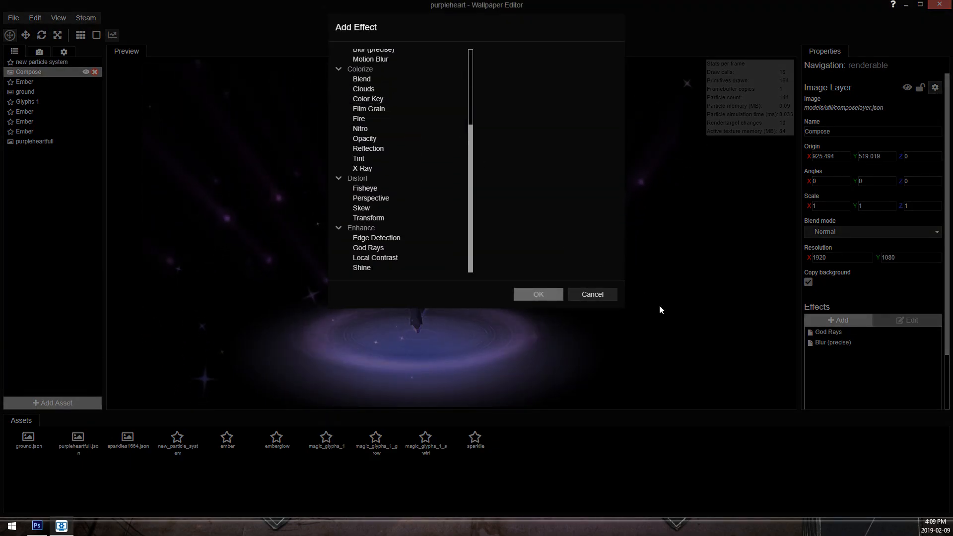
pyautogui.click(836, 360)
# Move God Rays below Blur (precise) in the Compose layer's effects, and set its noise speed to 0.09 and noise amount to 0.56.
pyautogui.moveTo(832, 331); pyautogui.dragTo(842, 373)
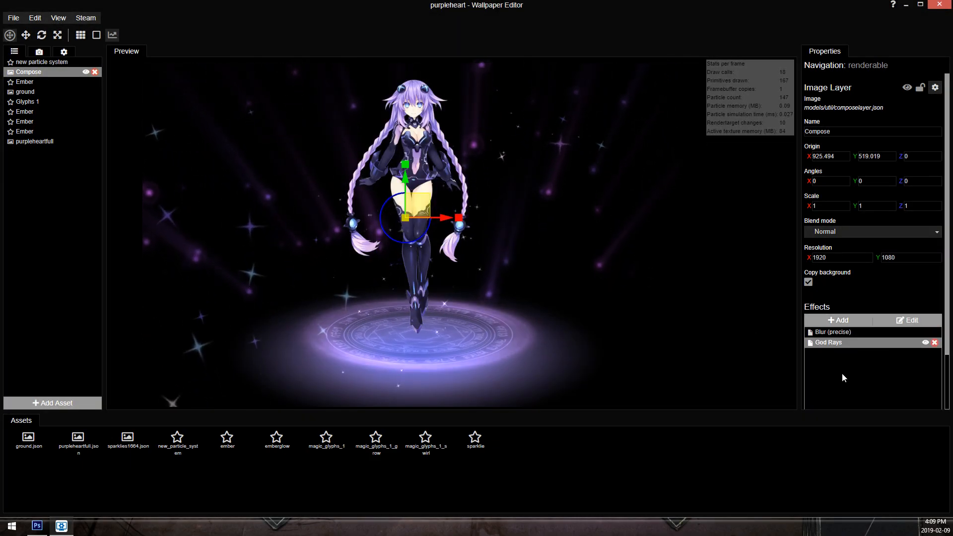
pyautogui.doubleClick(847, 344)
pyautogui.scroll(-3, 859, 327)
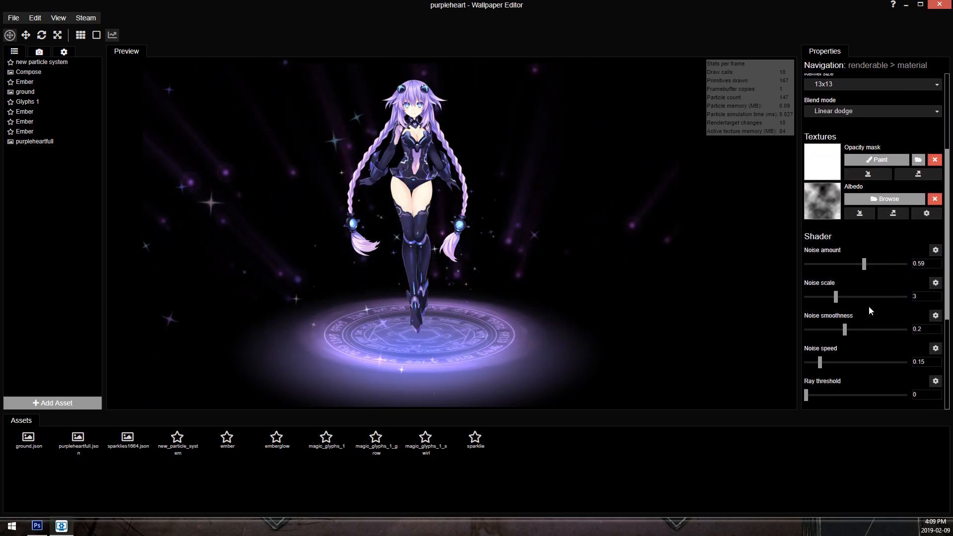
pyautogui.moveTo(820, 363); pyautogui.dragTo(814, 363)
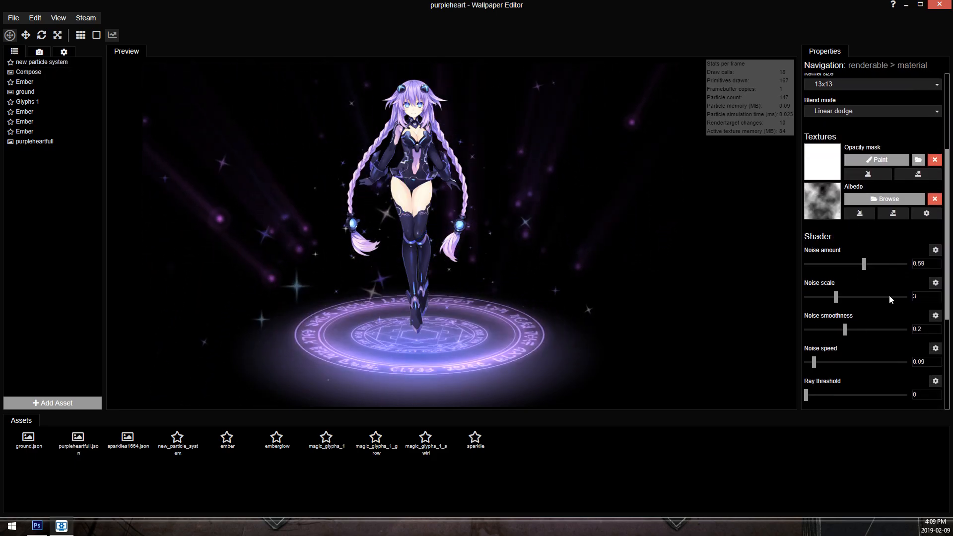
pyautogui.moveTo(891, 261)
pyautogui.mouseDown()
pyautogui.moveTo(847, 258)
pyautogui.moveTo(934, 252)
pyautogui.moveTo(898, 256)
pyautogui.mouseUp()
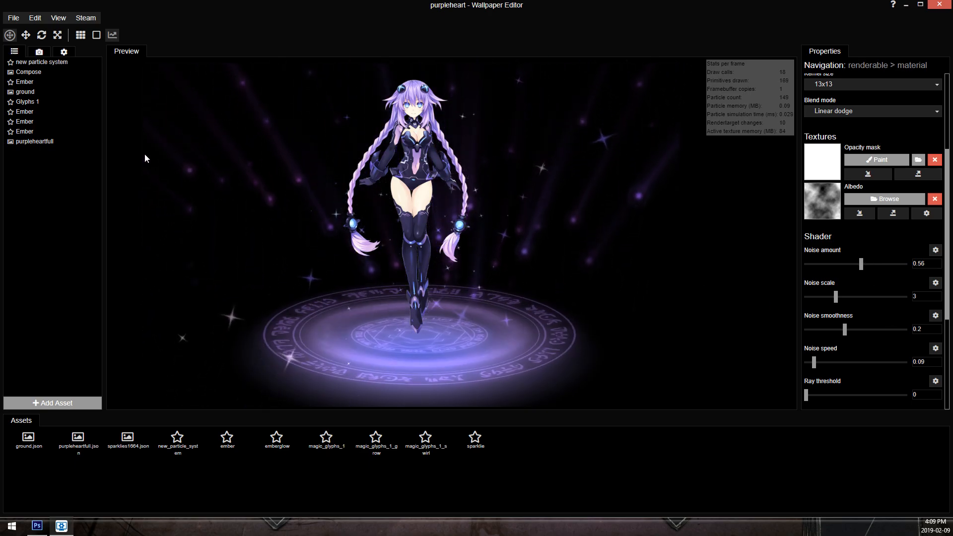
# Set the sparkle material's overbright to 1 on the lowest Ember layer, save and apply it, and shift the emitter toward the glyph circle's centre.
pyautogui.click(65, 133)
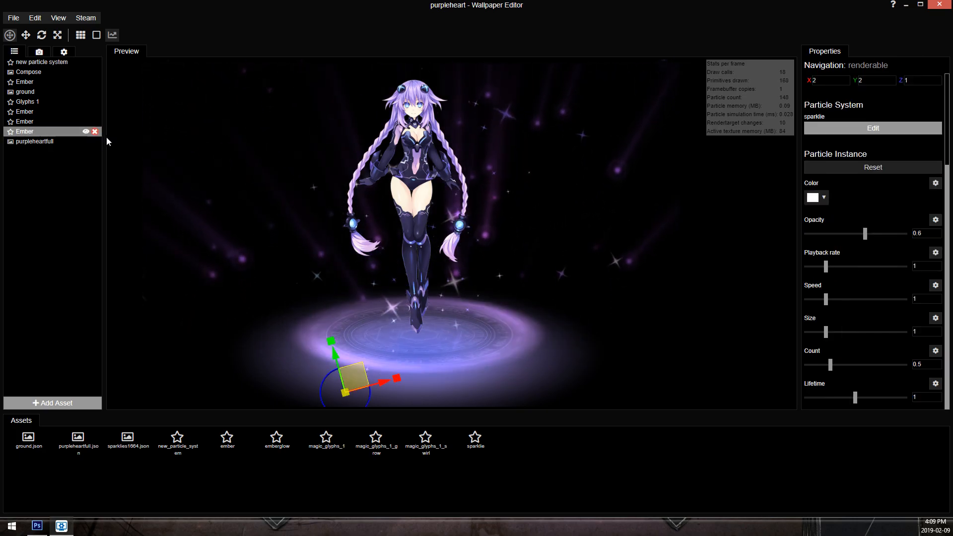
pyautogui.click(85, 132)
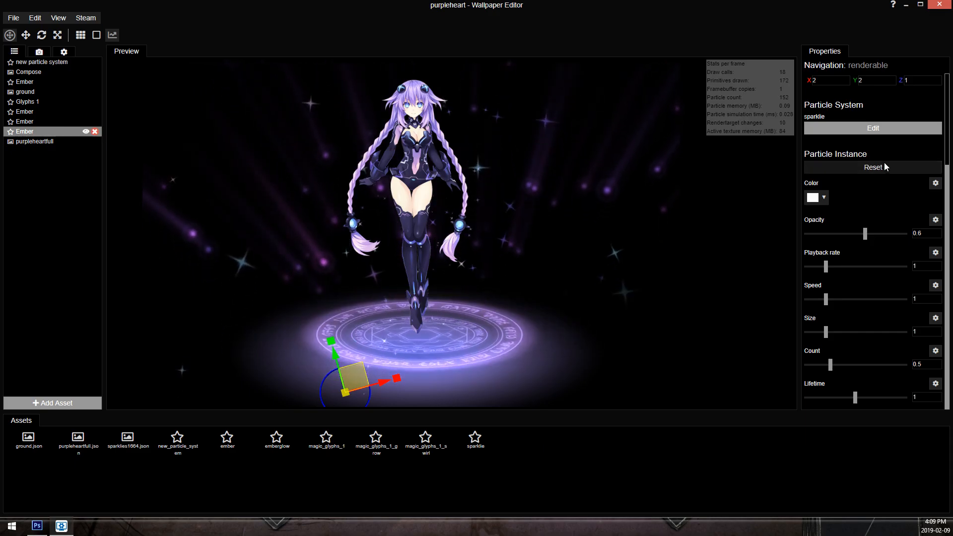
pyautogui.click(888, 129)
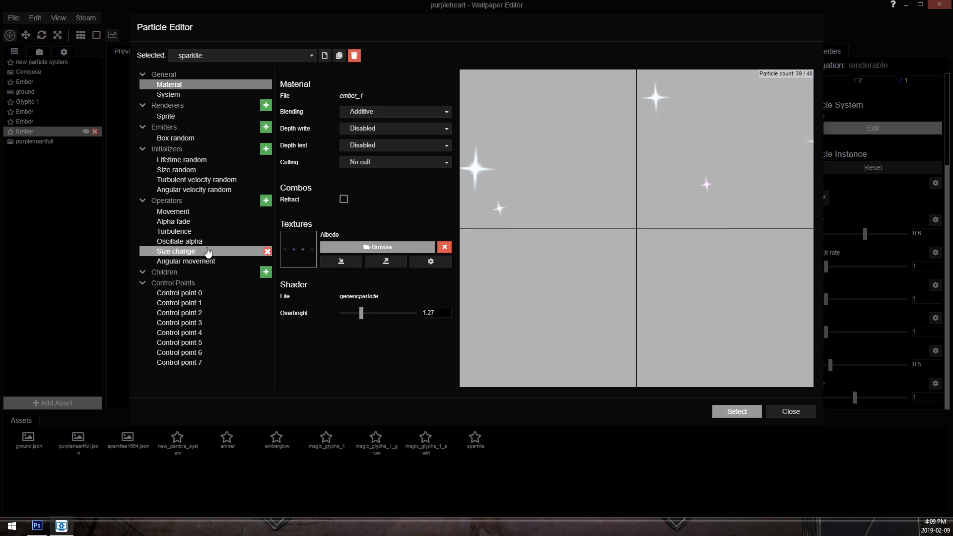
pyautogui.hotkey('ctrl', 's')
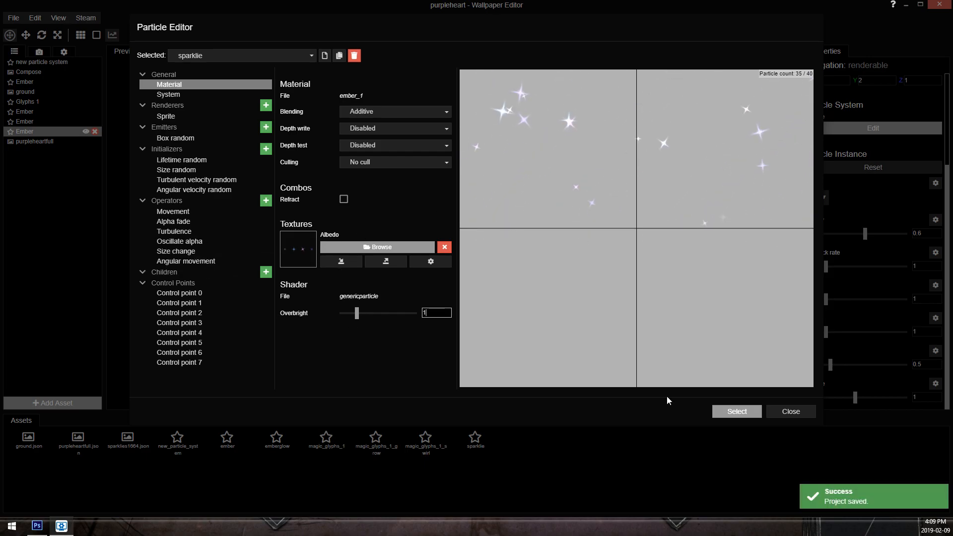
pyautogui.click(733, 414)
pyautogui.moveTo(377, 367); pyautogui.dragTo(395, 349)
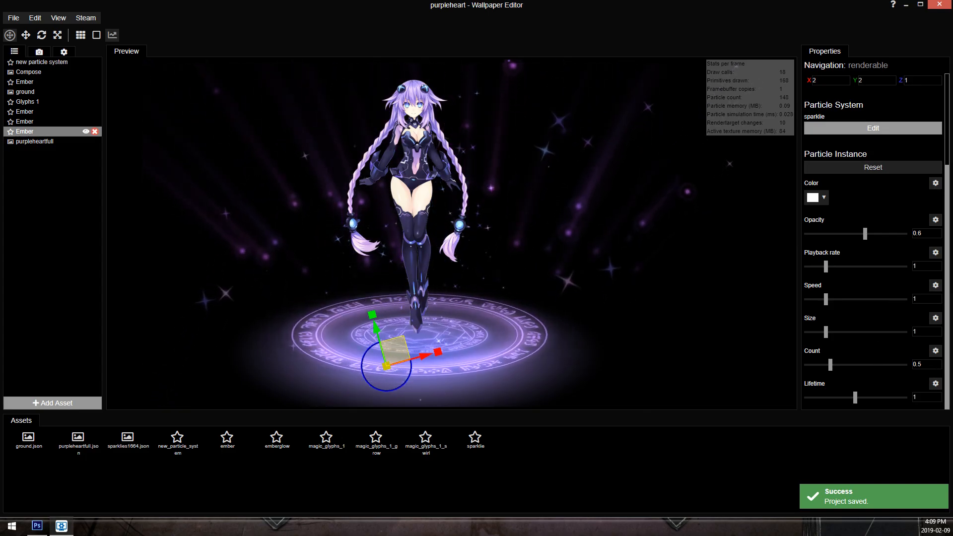
# Set the sparkle layer's particle count to 0.2 and opacity to 0.5, and save the project.
pyautogui.moveTo(926, 365); pyautogui.dragTo(851, 387)
pyautogui.write('1.2')
pyautogui.press('BackSpace')
pyautogui.press('BackSpace')
pyautogui.press('BackSpace')
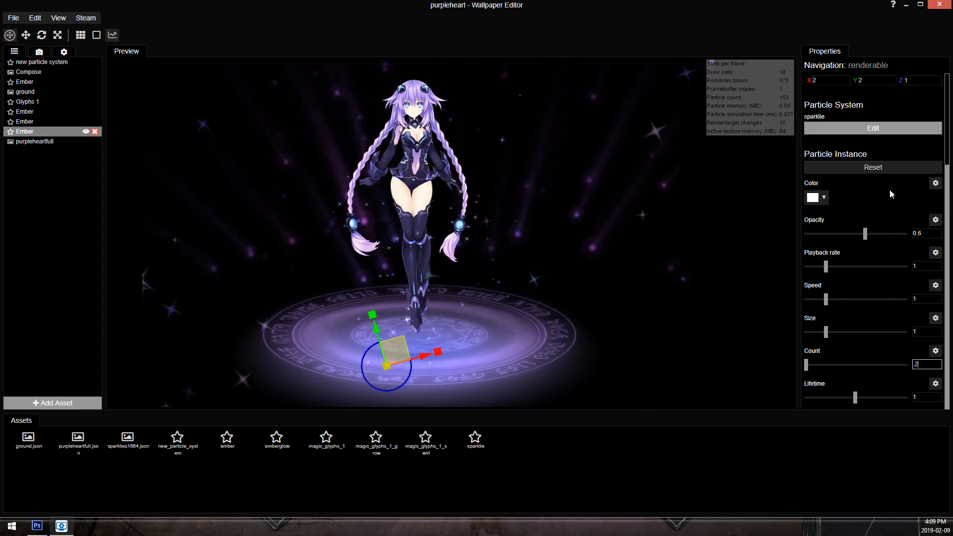
pyautogui.write('.2')
pyautogui.moveTo(925, 233); pyautogui.dragTo(795, 258)
pyautogui.write('.5')
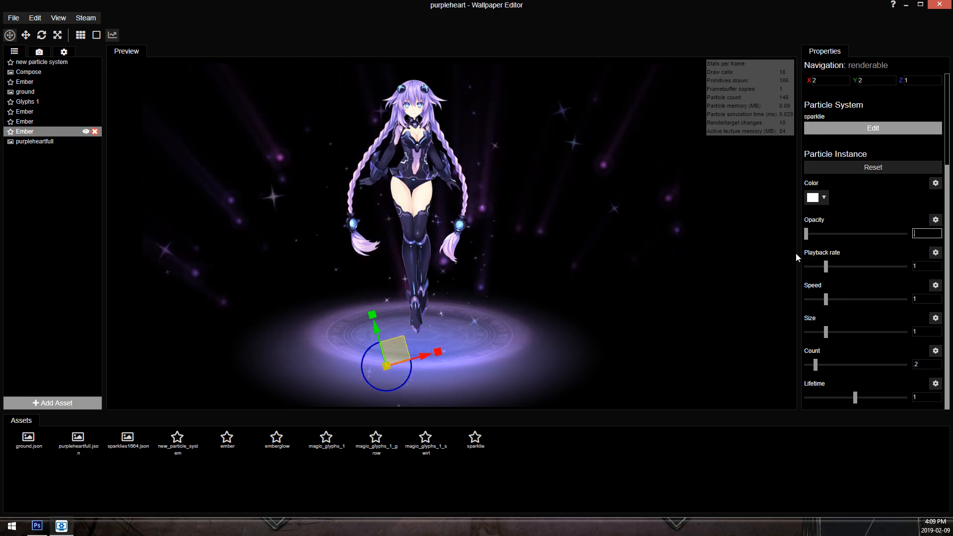
pyautogui.scroll(-5, 505, 251)
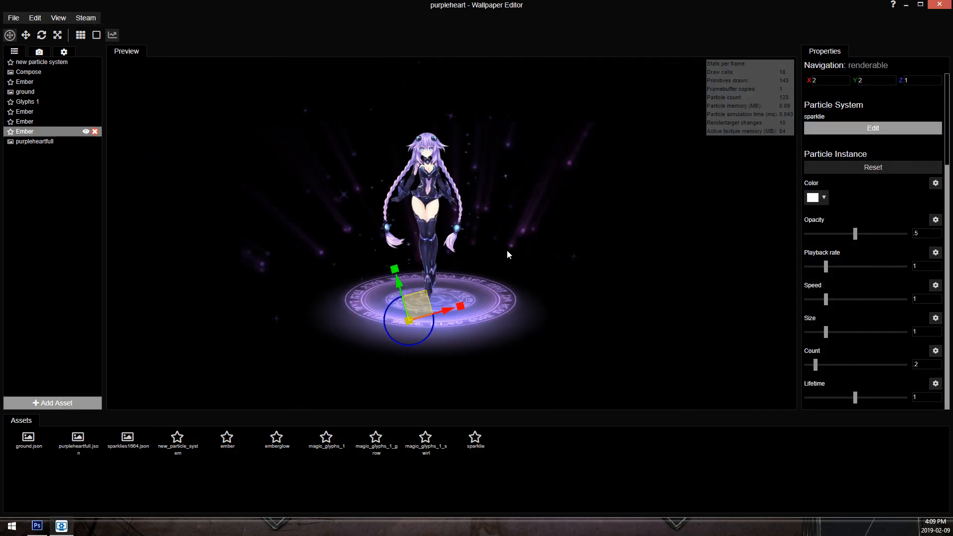
pyautogui.scroll(4, 431, 259)
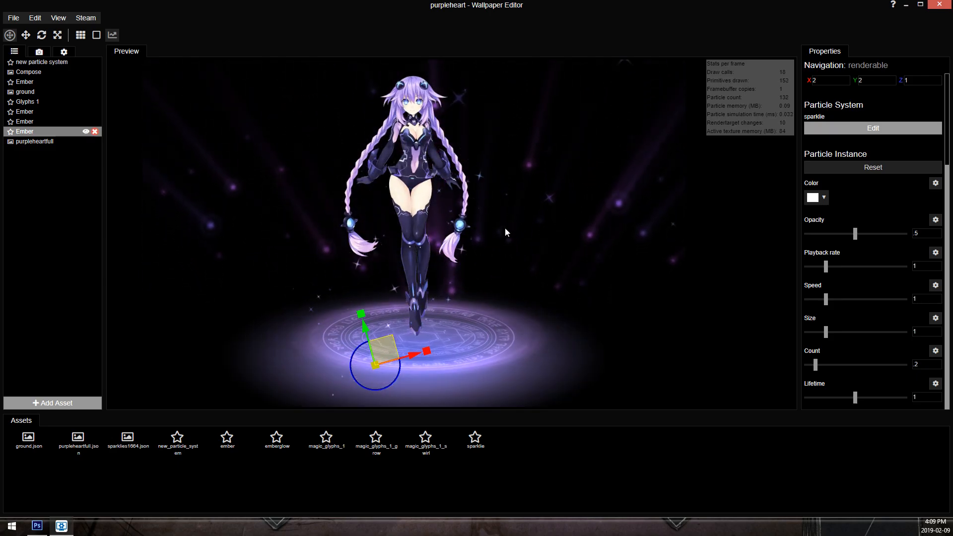
pyautogui.scroll(1, 504, 232)
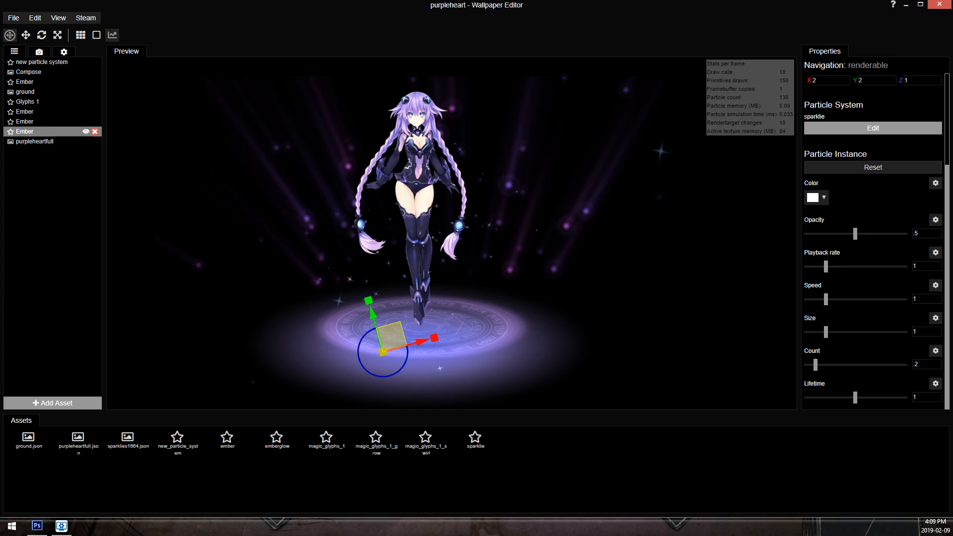
pyautogui.hotkey('ctrl', 's')
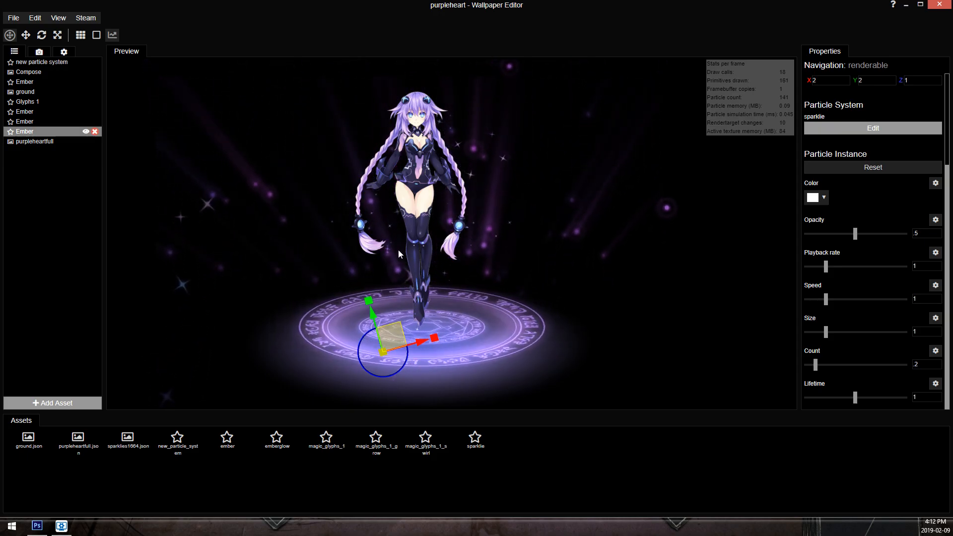
# Add a Spin effect to the purpleheartfull character layer.
pyautogui.click(864, 126)
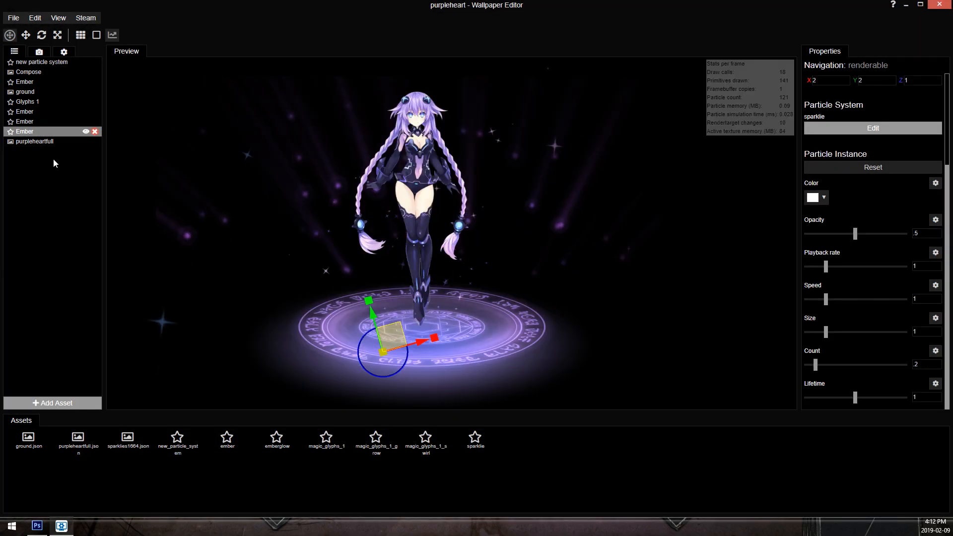
pyautogui.click(55, 141)
pyautogui.click(862, 253)
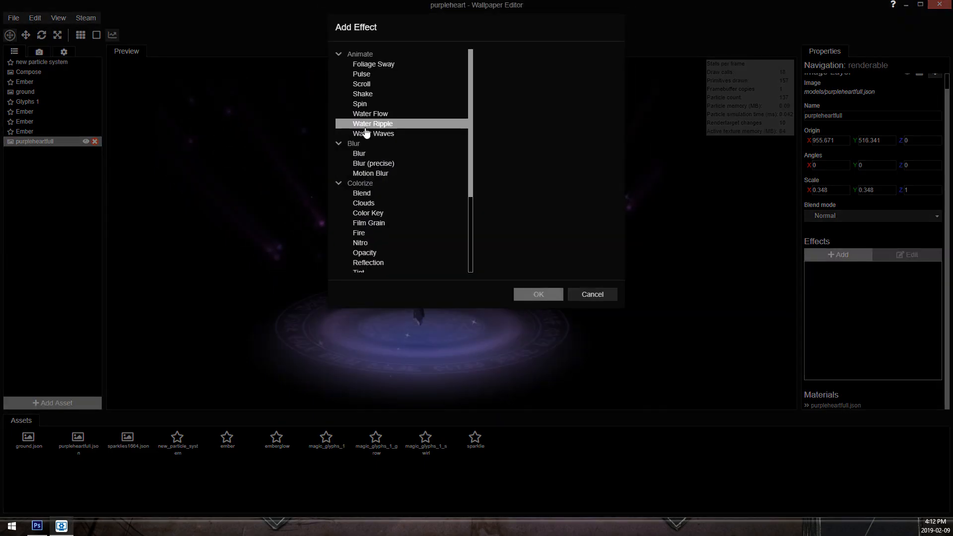
pyautogui.scroll(-3, 400, 207)
pyautogui.scroll(3, 389, 184)
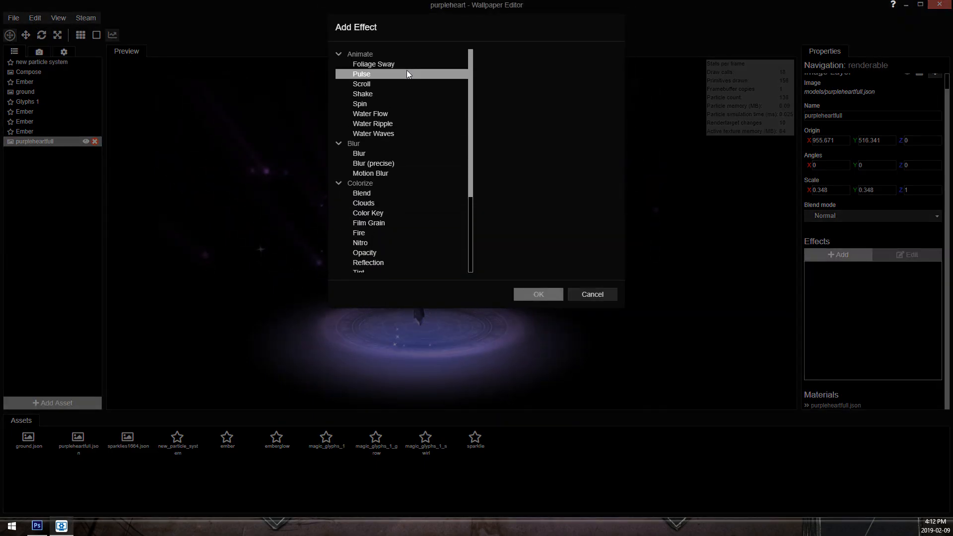
pyautogui.click(362, 84)
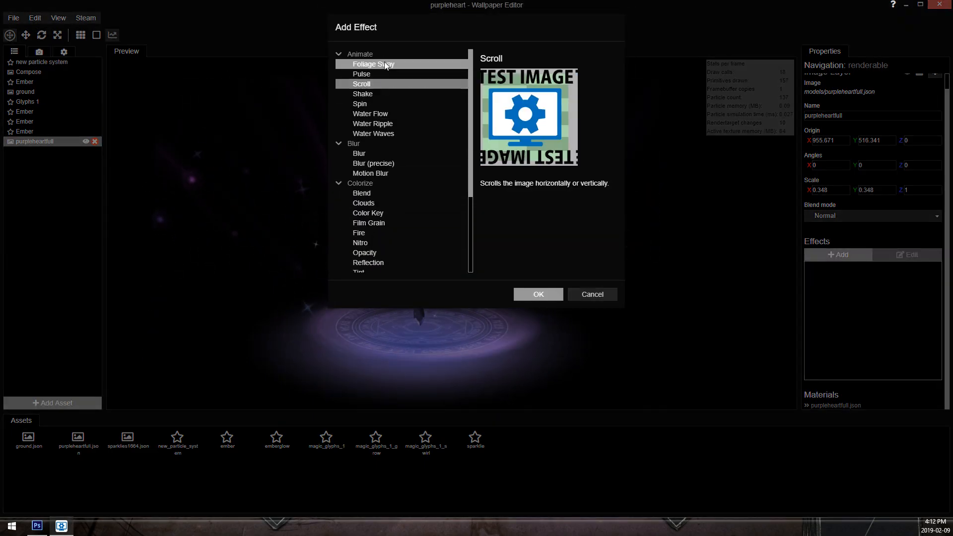
pyautogui.doubleClick(369, 105)
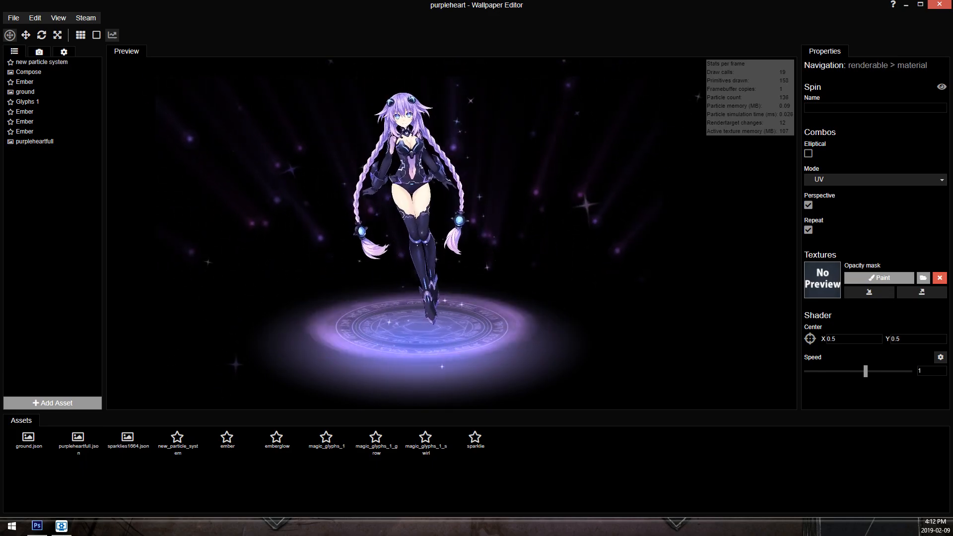
pyautogui.hotkey('ctrl', 's')
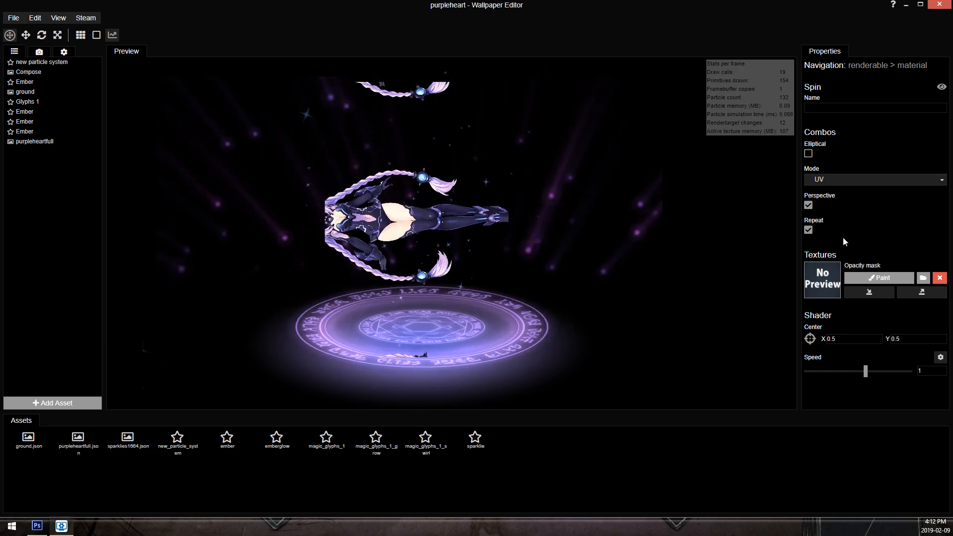
# Import the image HUD_circles.jpg as a new layer with Clamp UVs enabled.
pyautogui.click(34, 18)
pyautogui.click(49, 62)
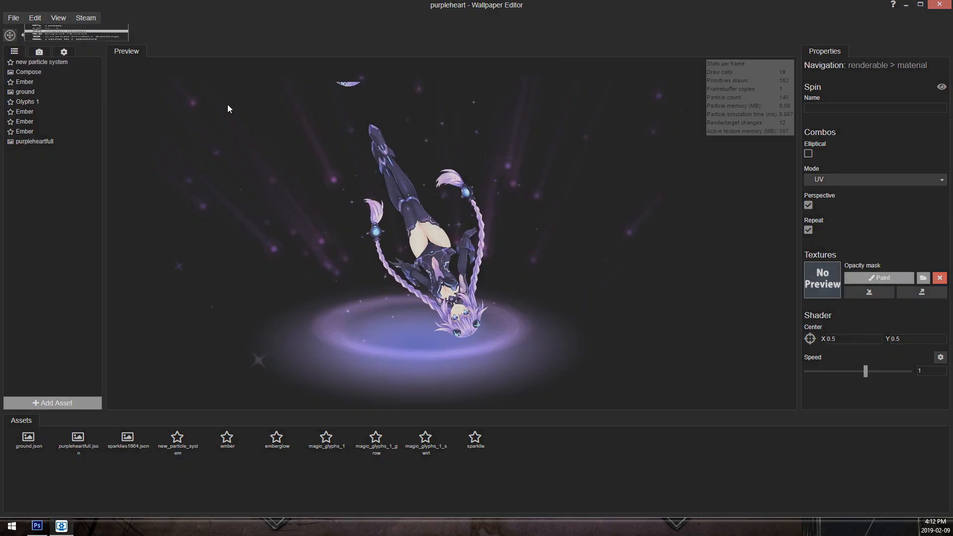
pyautogui.doubleClick(171, 82)
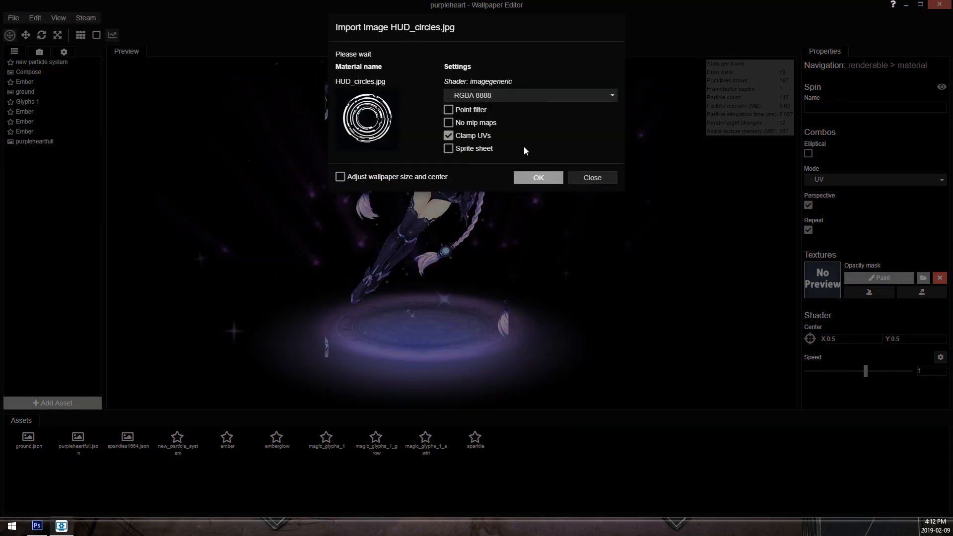
pyautogui.click(538, 179)
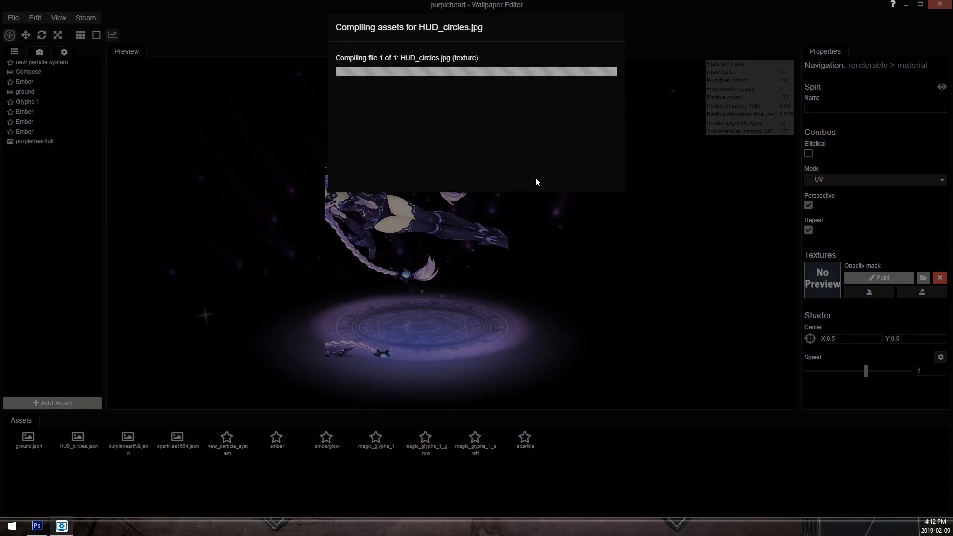
pyautogui.scroll(2, 480, 217)
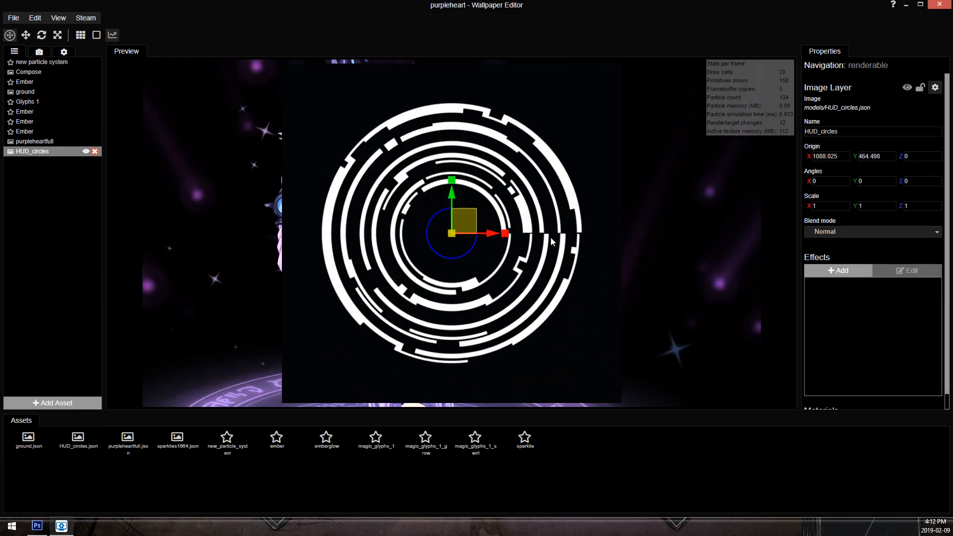
# Add a Tint effect to the HUD_circles layer and set its color to magenta.
pyautogui.click(859, 267)
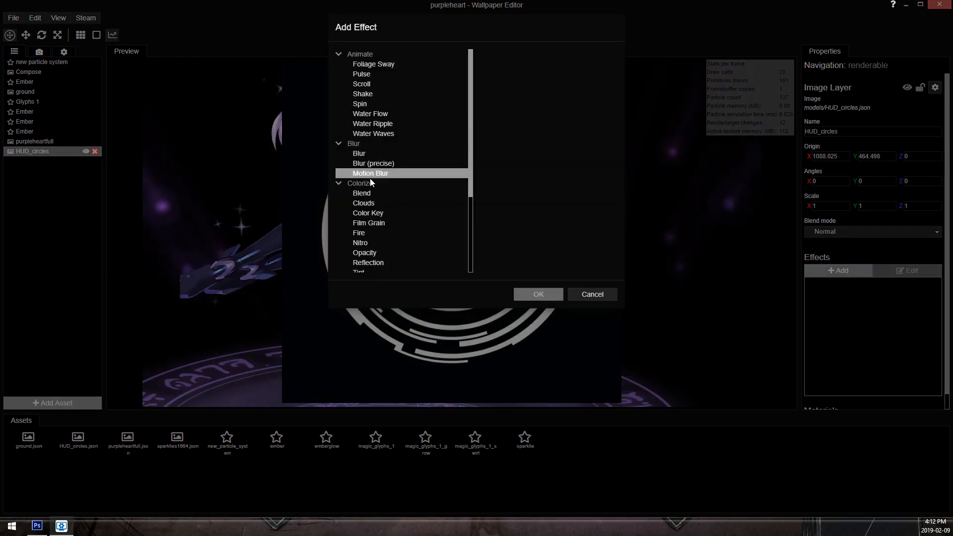
pyautogui.scroll(-2, 379, 248)
pyautogui.click(387, 224)
pyautogui.doubleClick(388, 223)
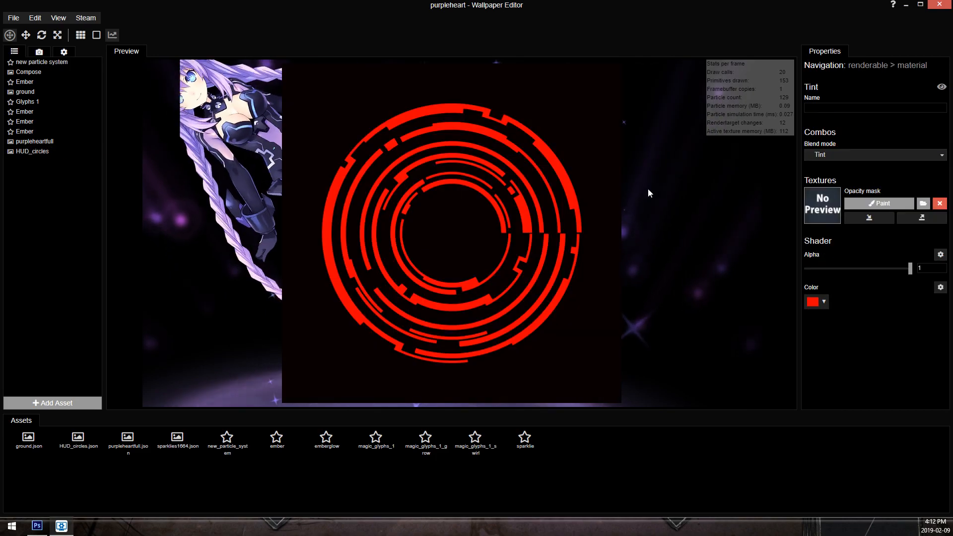
pyautogui.click(815, 303)
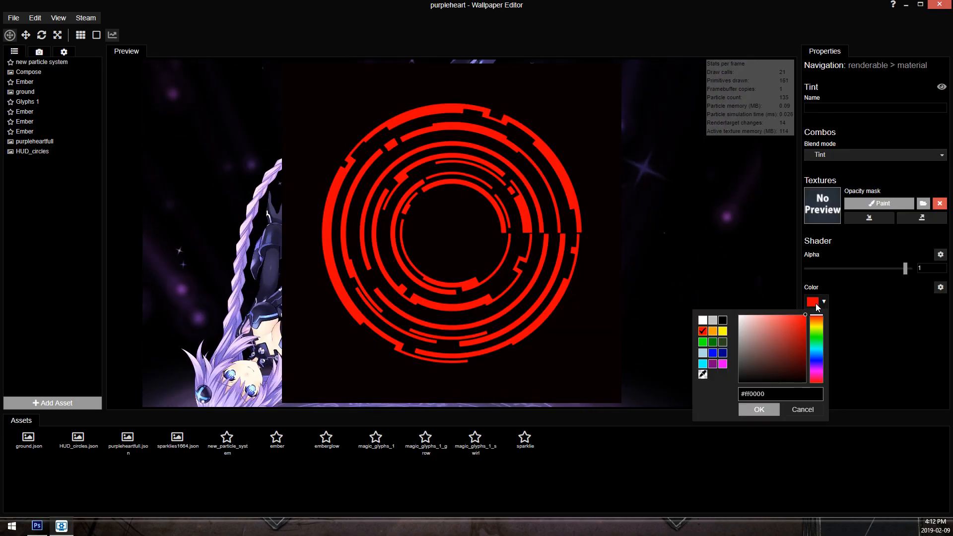
pyautogui.click(722, 364)
pyautogui.click(762, 408)
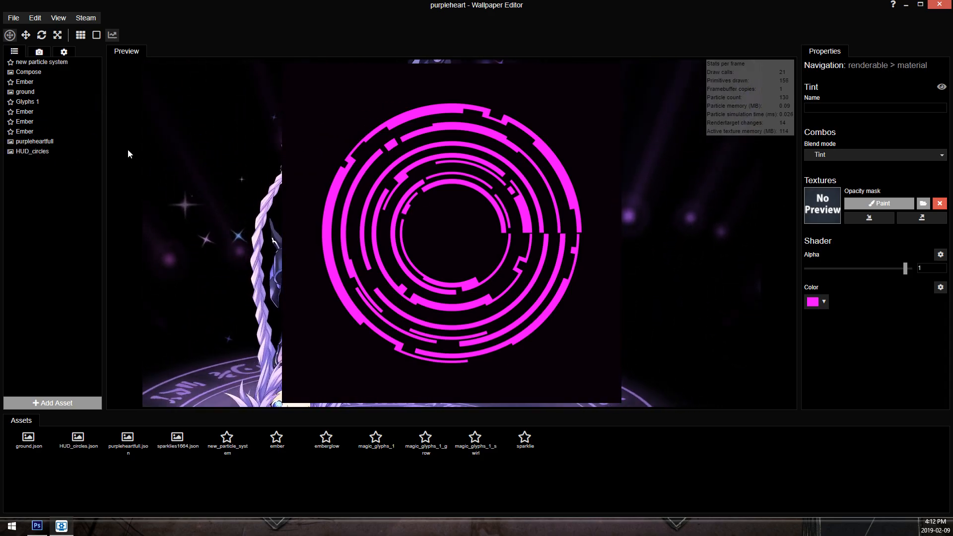
# Add an Edge Detection effect to the HUD_circles layer.
pyautogui.click(32, 151)
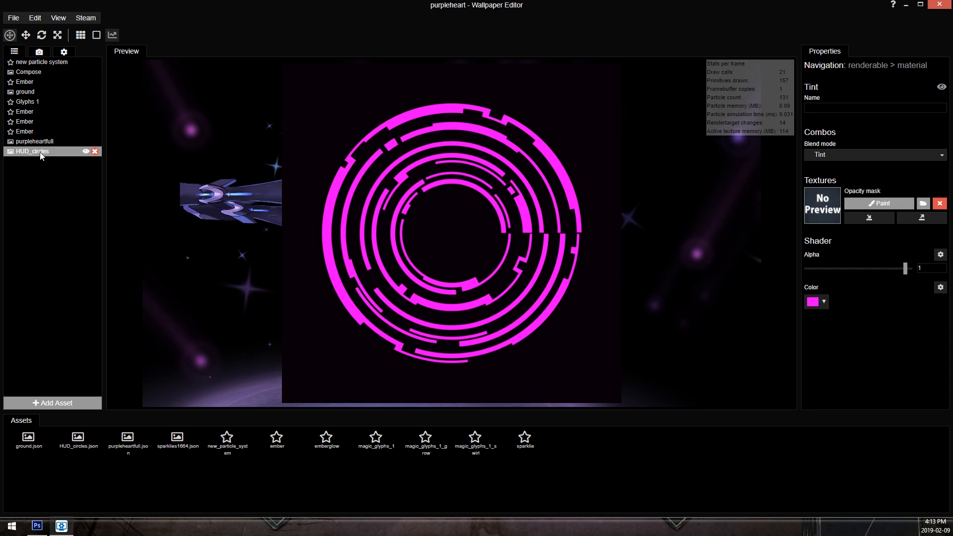
pyautogui.click(839, 271)
pyautogui.scroll(-5, 398, 201)
pyautogui.scroll(-2, 398, 201)
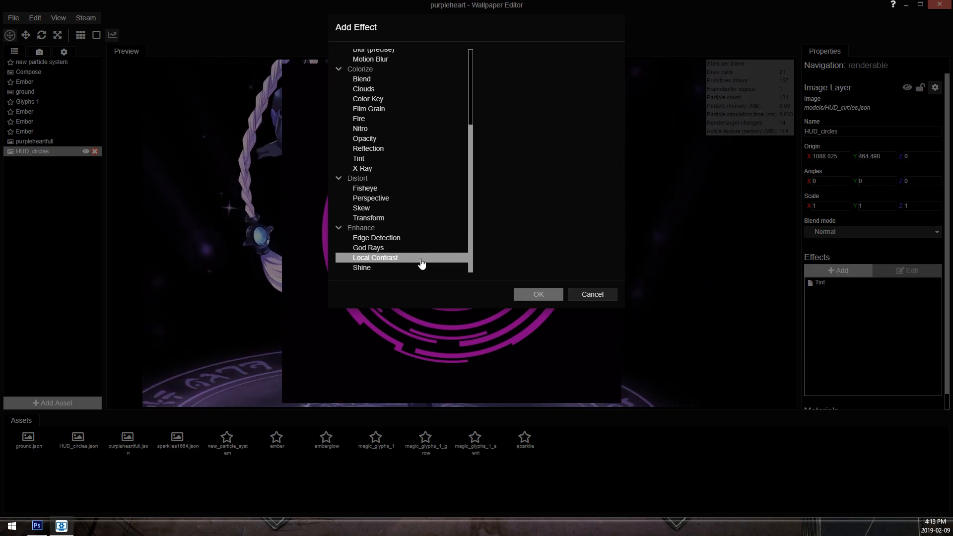
pyautogui.click(412, 239)
pyautogui.press('Escape')
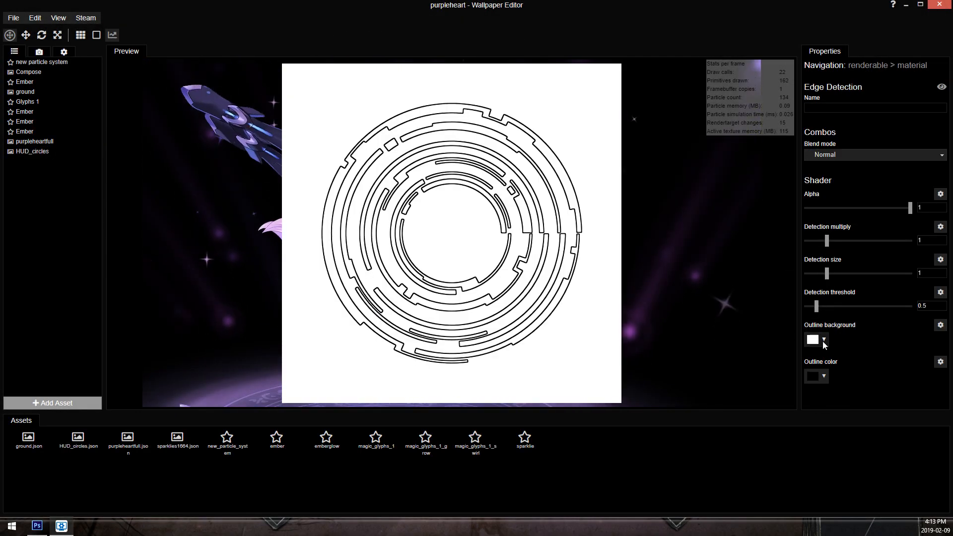
# Set the Edge Detection effect's outline color to a dark purple.
pyautogui.click(822, 376)
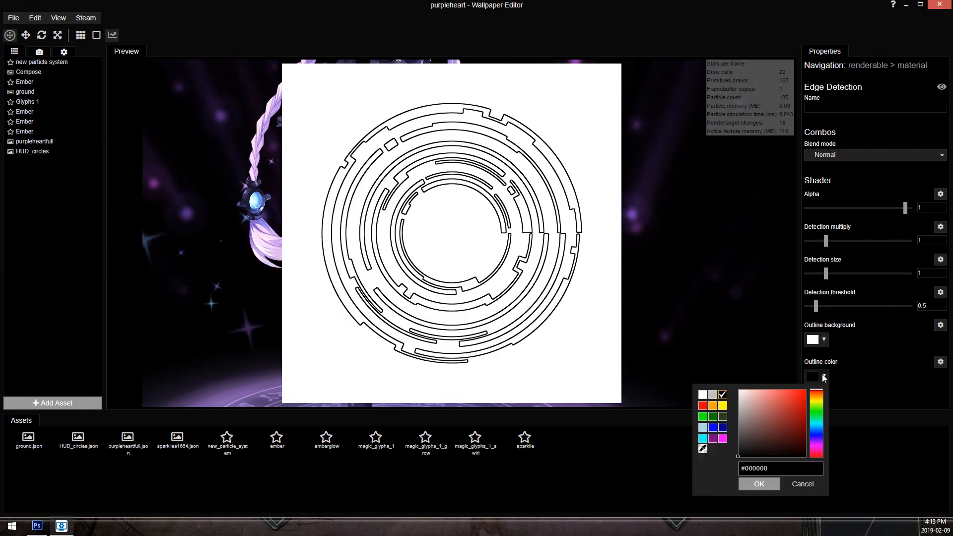
pyautogui.click(722, 438)
pyautogui.moveTo(794, 423); pyautogui.dragTo(800, 434)
pyautogui.click(766, 487)
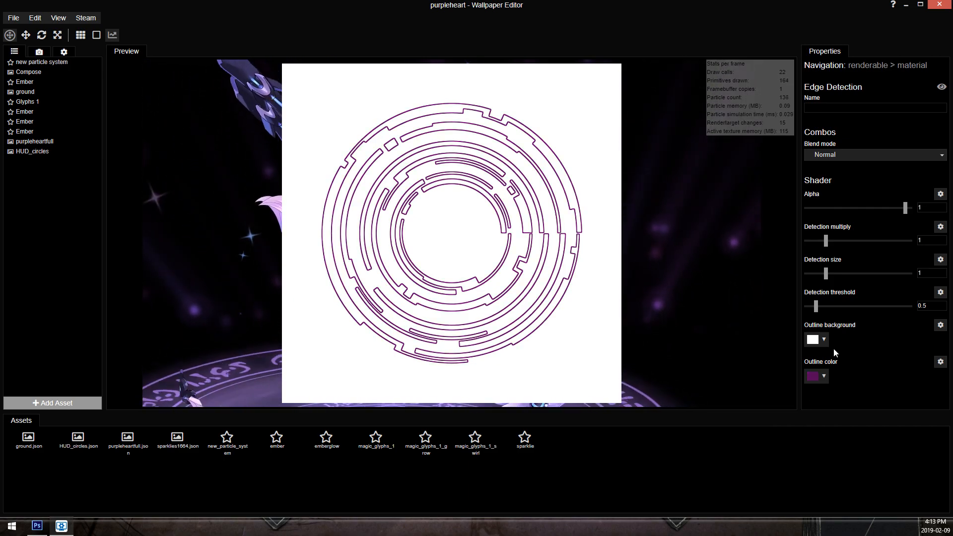
# Set the Edge Detection effect's blend mode to Screen and its outline background to black.
pyautogui.click(824, 340)
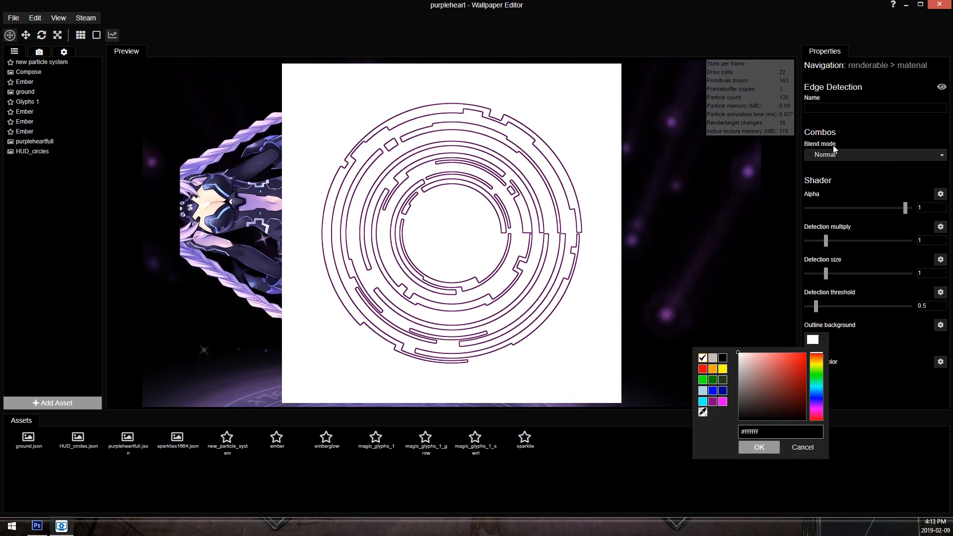
pyautogui.click(819, 155)
pyautogui.scroll(-2, 837, 206)
pyautogui.click(829, 204)
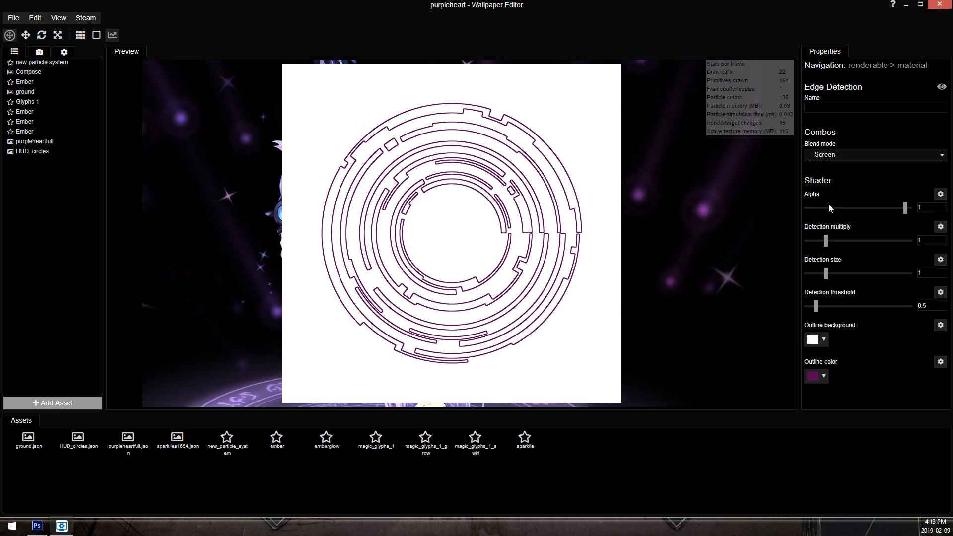
pyautogui.click(816, 339)
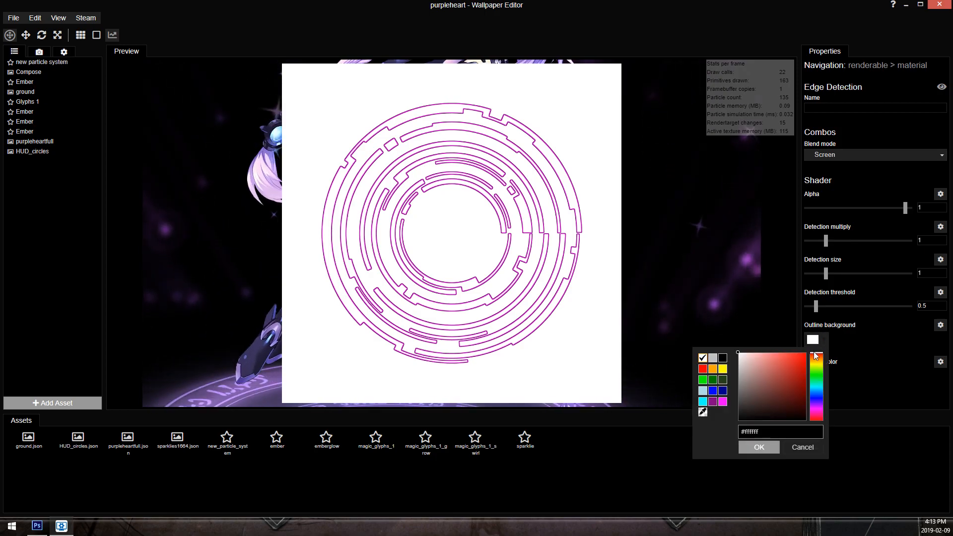
pyautogui.click(726, 359)
pyautogui.click(756, 448)
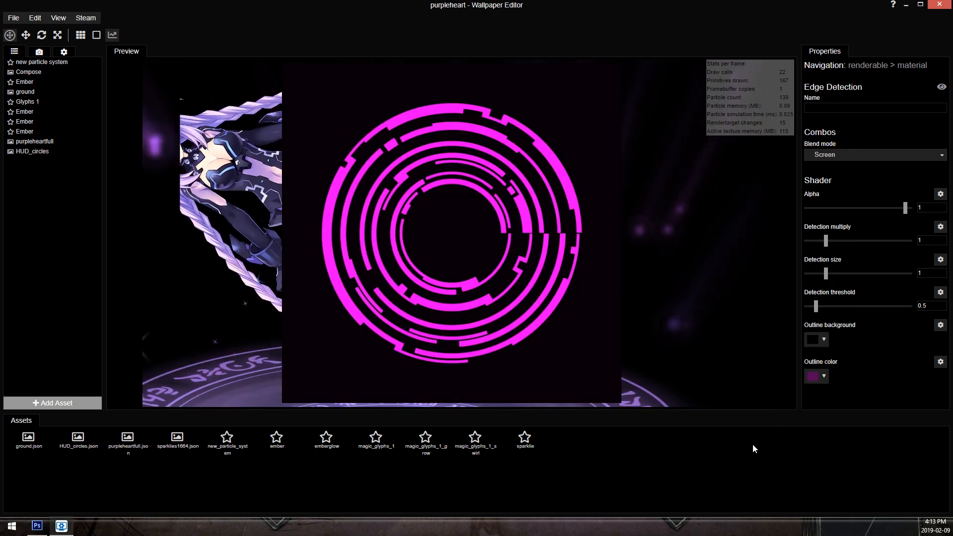
# Set Edge Detection's outline color to magenta #ff00ff, detection threshold to 1, detection size to 1.05 and detection multiply to 0.36.
pyautogui.scroll(5, 323, 199)
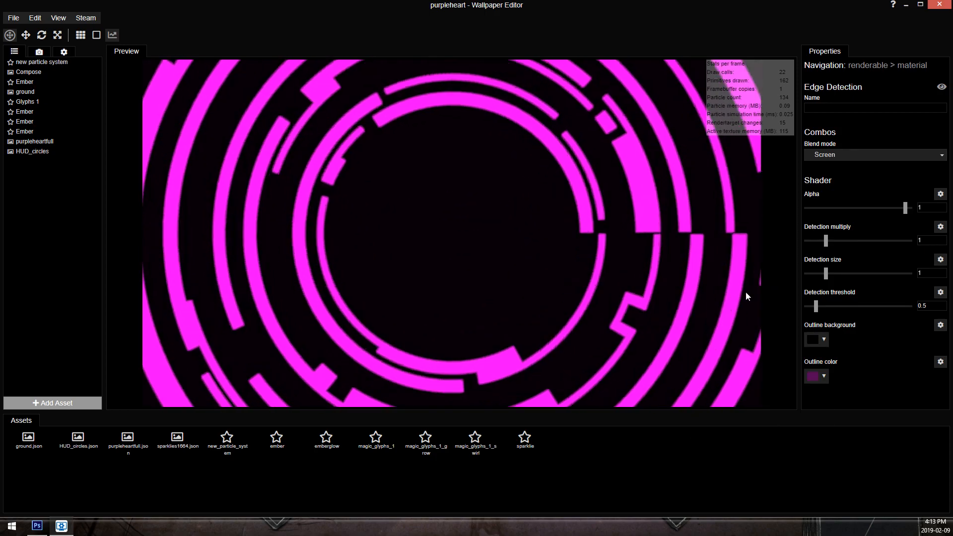
pyautogui.click(819, 378)
pyautogui.moveTo(789, 408); pyautogui.dragTo(832, 366)
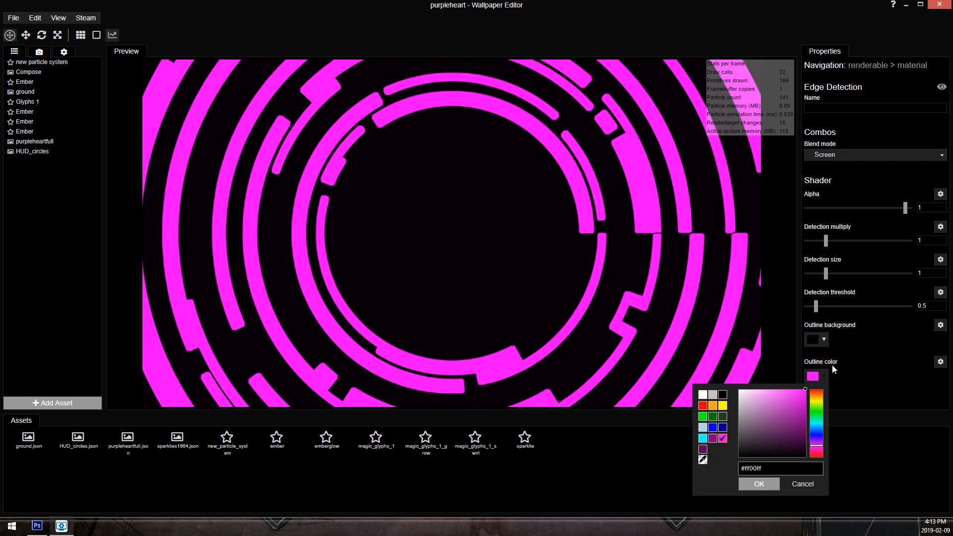
pyautogui.click(756, 479)
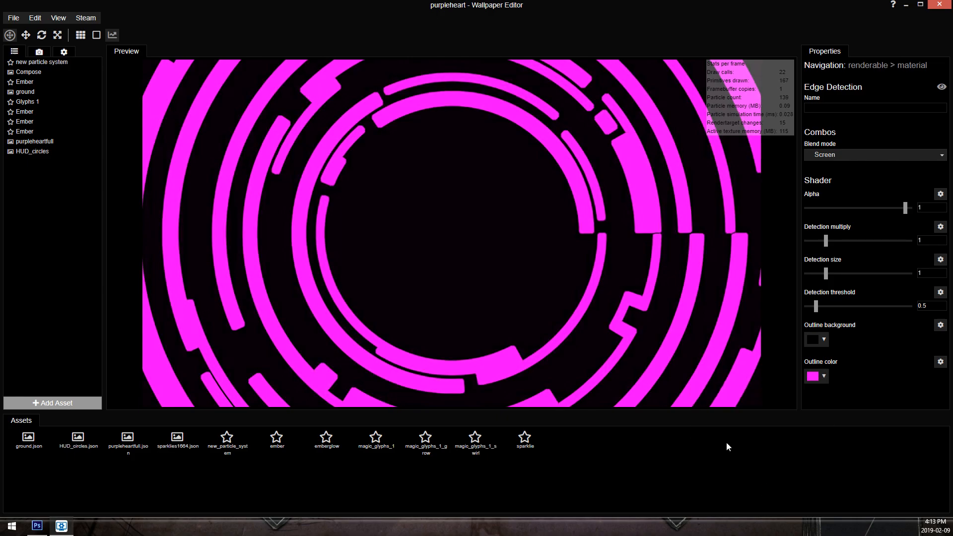
pyautogui.moveTo(817, 305); pyautogui.dragTo(827, 272)
pyautogui.moveTo(845, 240); pyautogui.dragTo(811, 243)
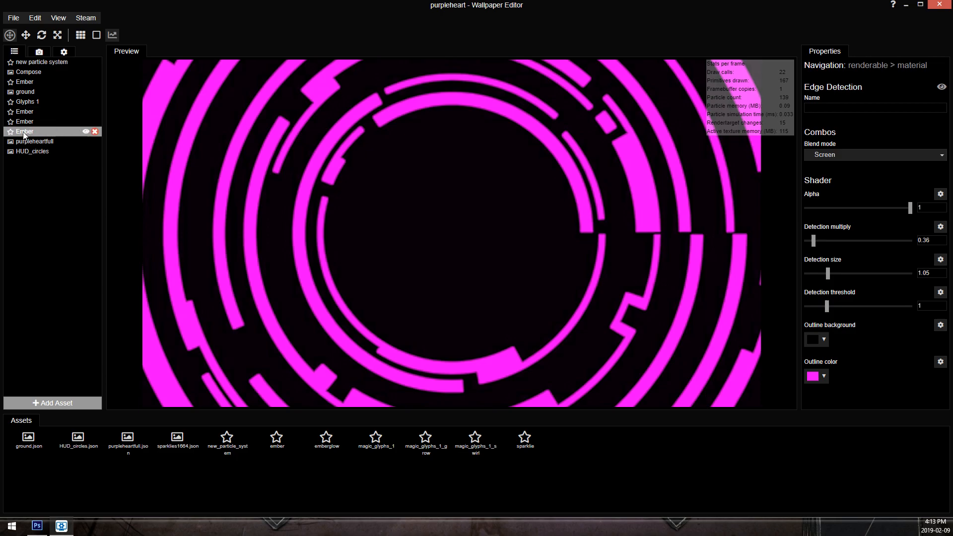
# Set the HUD_circles layer's blend mode to Screen and place it behind the character, directly after new particle system, at about X 997, Y 581.
pyautogui.click(35, 152)
pyautogui.click(856, 231)
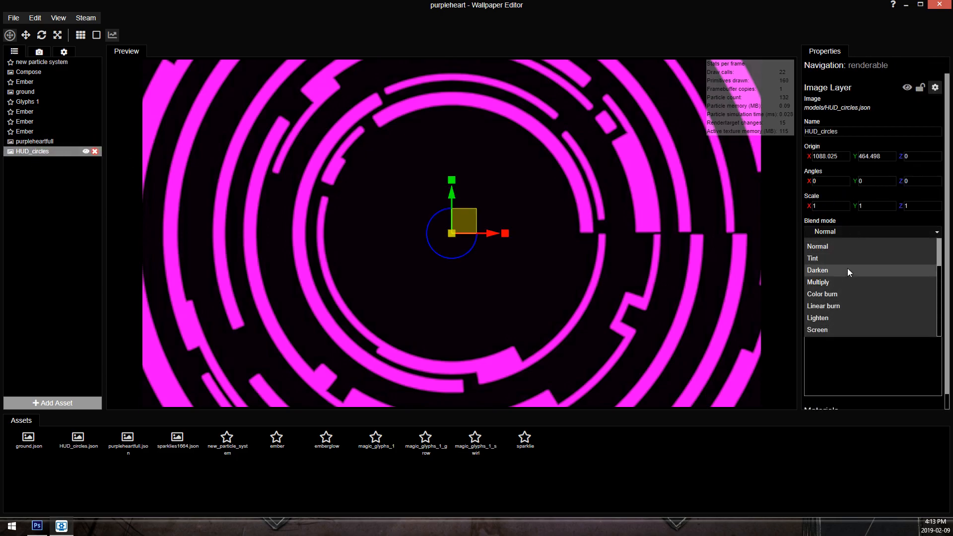
pyautogui.click(829, 330)
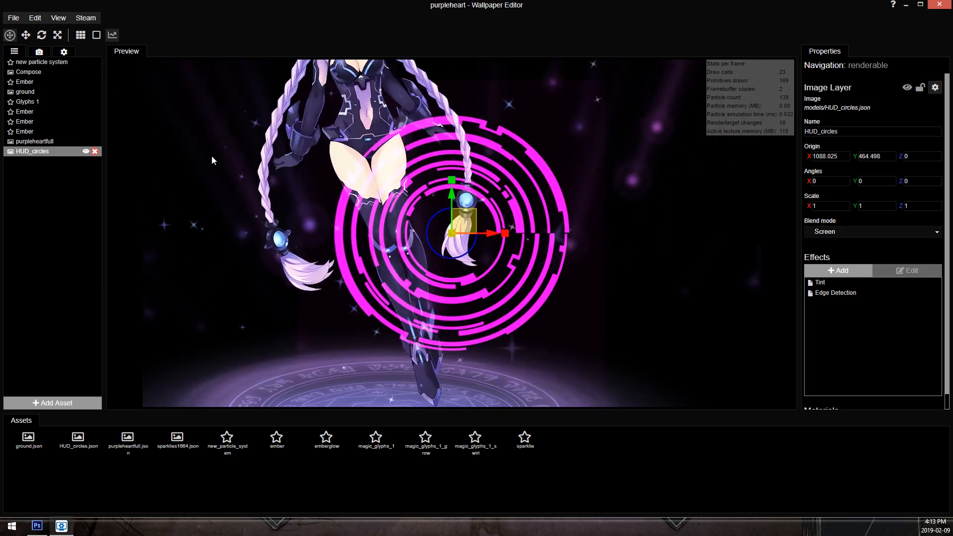
pyautogui.moveTo(30, 151); pyautogui.dragTo(50, 67)
pyautogui.moveTo(465, 220); pyautogui.dragTo(417, 156)
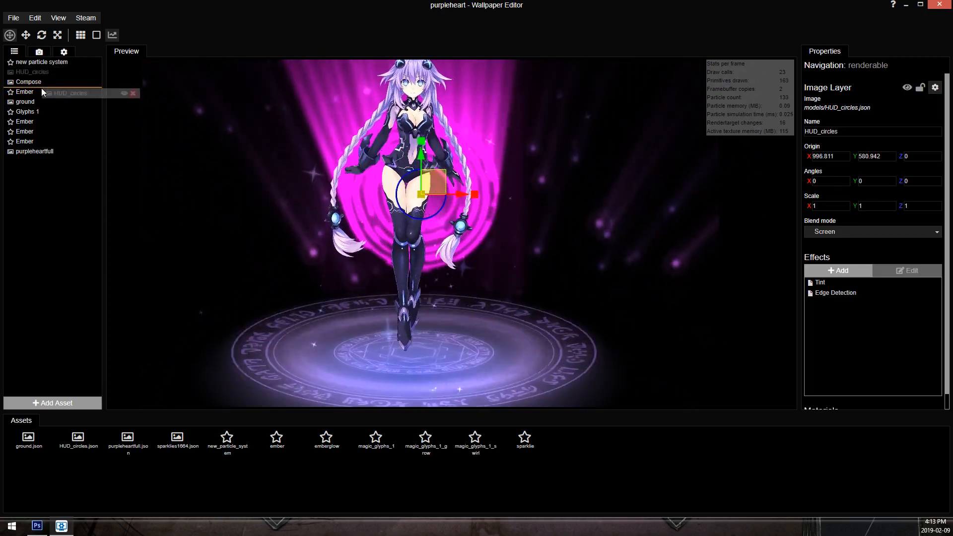
# Set the HUD_circles material's brightness to 0.47 and its alpha to 0.21.
pyautogui.scroll(-1, 862, 406)
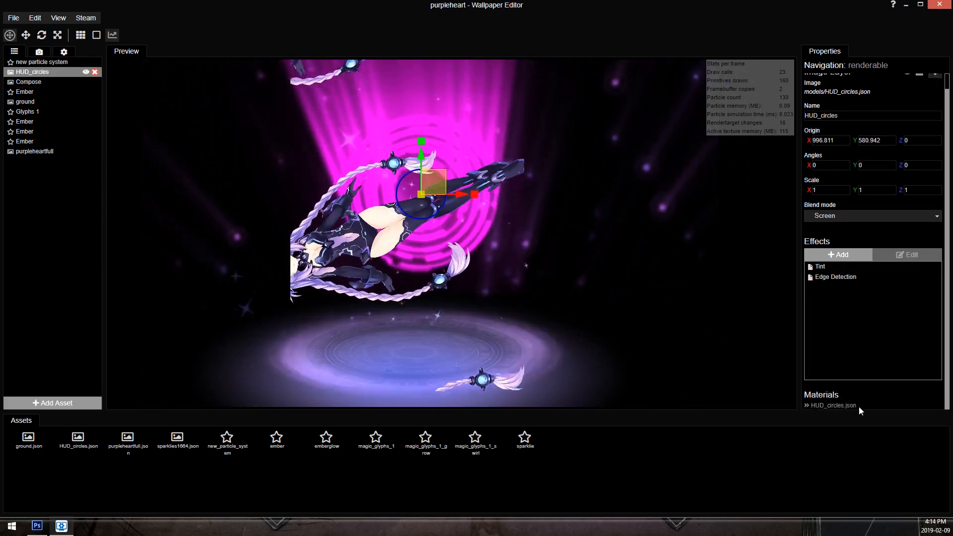
pyautogui.click(861, 406)
pyautogui.moveTo(859, 383); pyautogui.dragTo(830, 380)
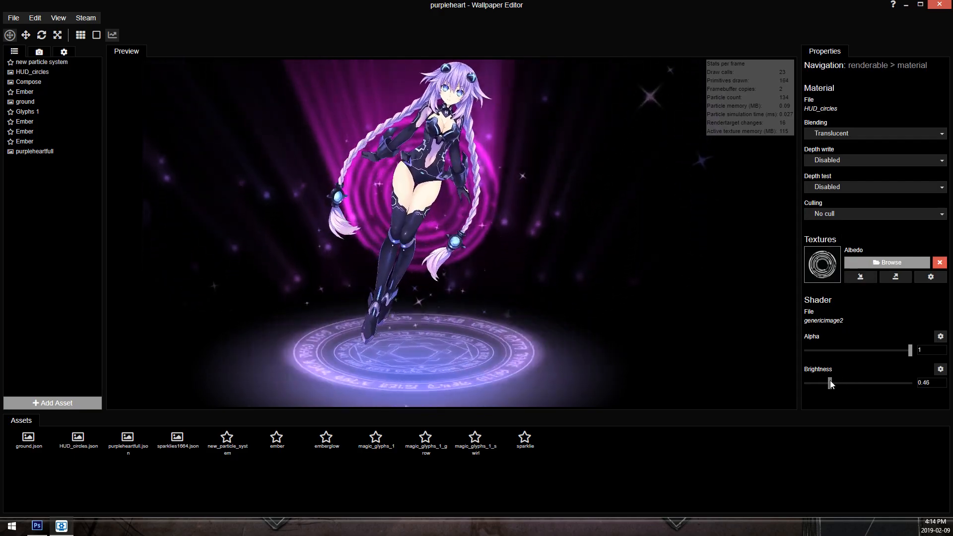
pyautogui.moveTo(910, 350); pyautogui.dragTo(827, 346)
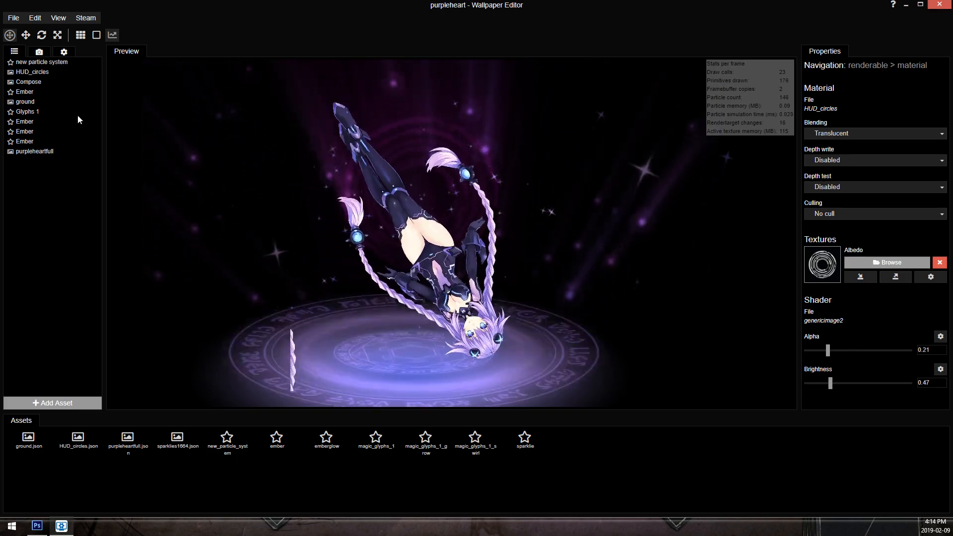
# Enlarge HUD_circles to a scale of about 2.342 at about X 982, Y 631, and reorder it directly after the Compose layer.
pyautogui.click(32, 72)
pyautogui.moveTo(420, 194); pyautogui.dragTo(430, 163)
pyautogui.moveTo(64, 72)
pyautogui.mouseDown()
pyautogui.moveTo(85, 85)
pyautogui.moveTo(59, 84)
pyautogui.mouseUp()
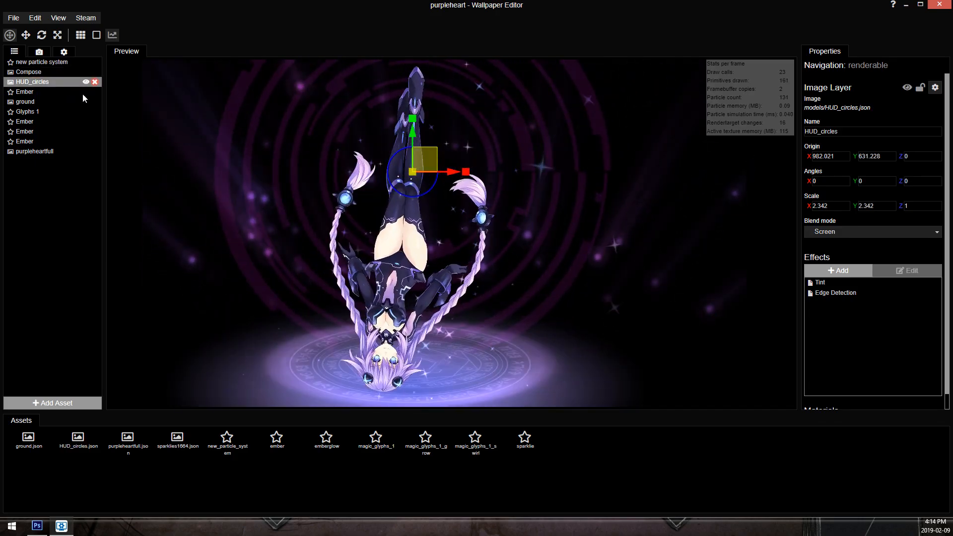
# Hide the purpleheartfull layer and flatten HUD_circles to a Y scale of about 1.629, lowered to about Y 486.
pyautogui.click(86, 150)
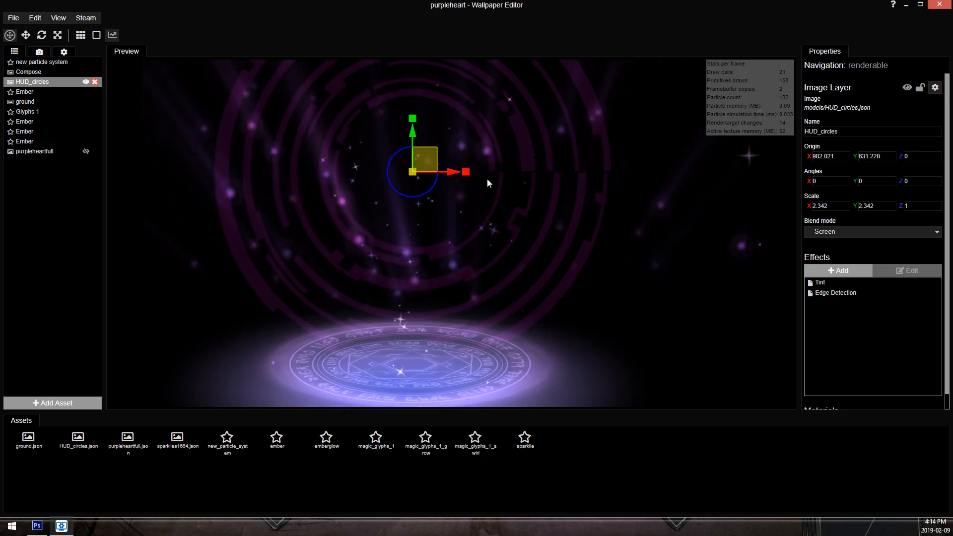
pyautogui.moveTo(413, 119); pyautogui.dragTo(430, 211)
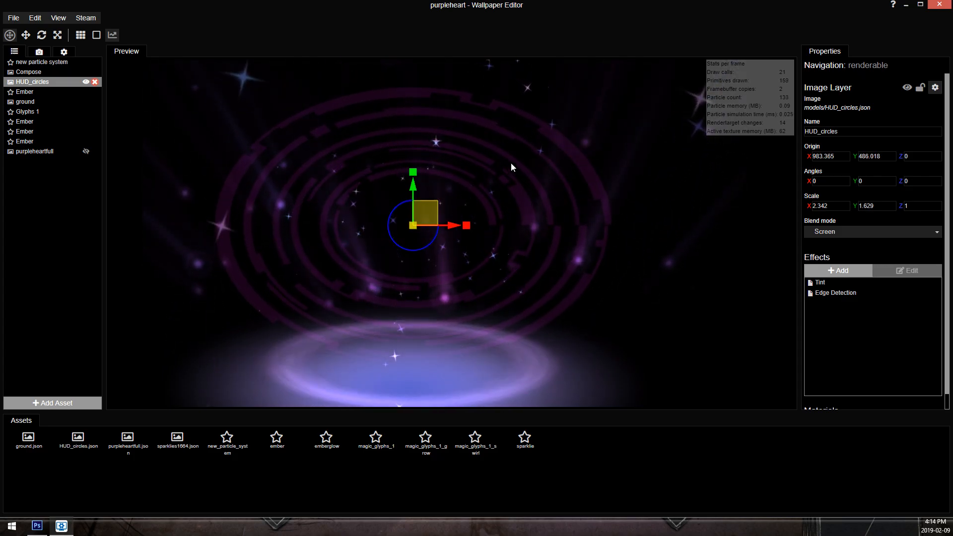
# Undo the last move of the HUD_circles layer and delete the layer from the scene.
pyautogui.scroll(-3, 508, 164)
pyautogui.hotkey('ctrl', 'z')
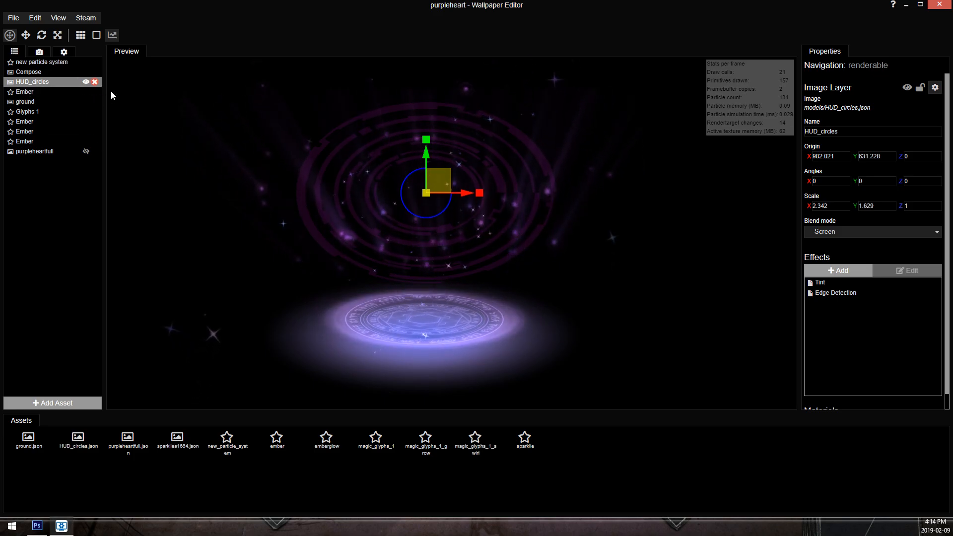
pyautogui.click(96, 82)
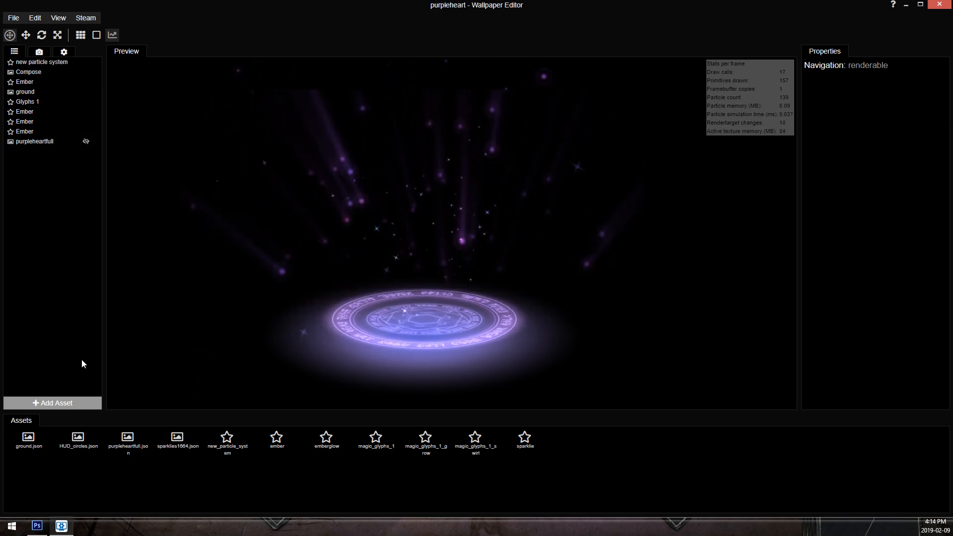
# Switch to Photoshop and bring up the purpleheart.psd document.
pyautogui.click(37, 527)
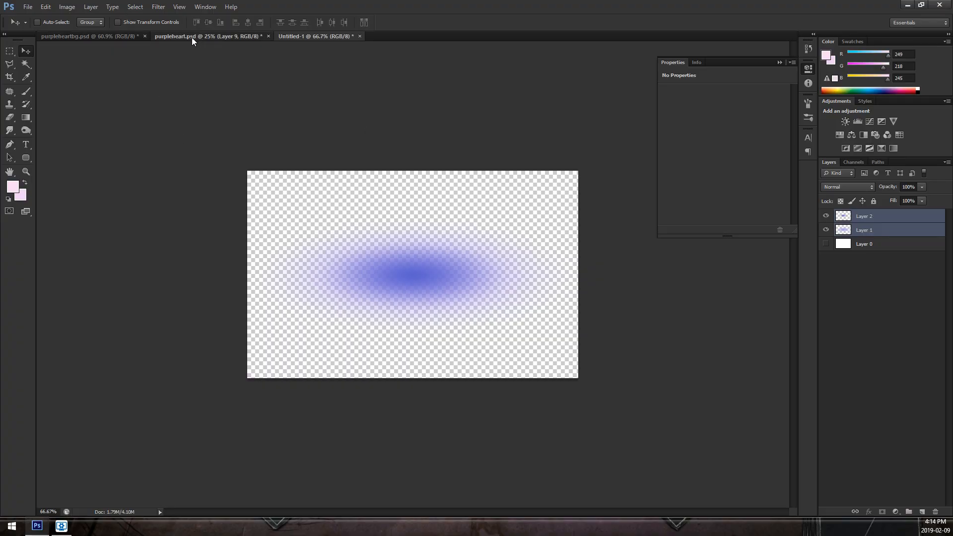
pyautogui.click(196, 37)
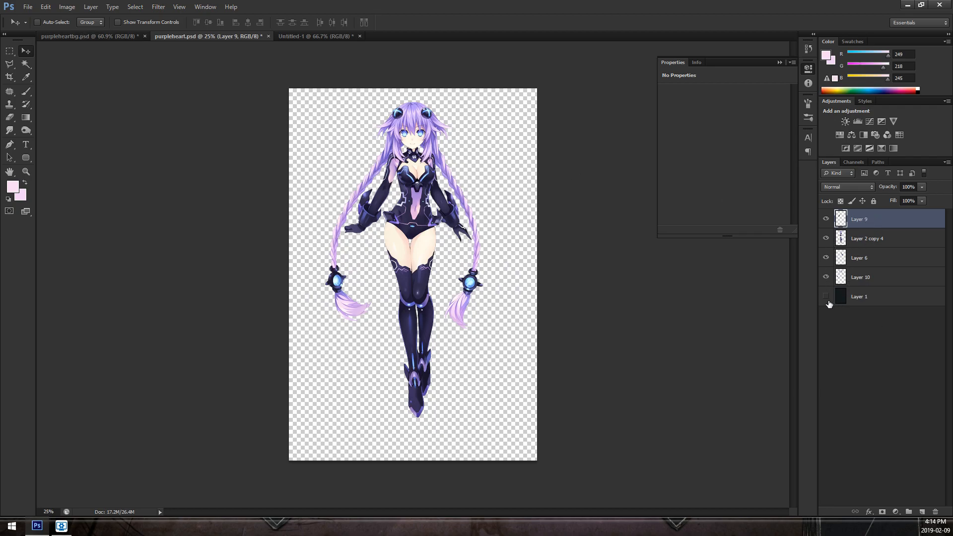
pyautogui.click(46, 7)
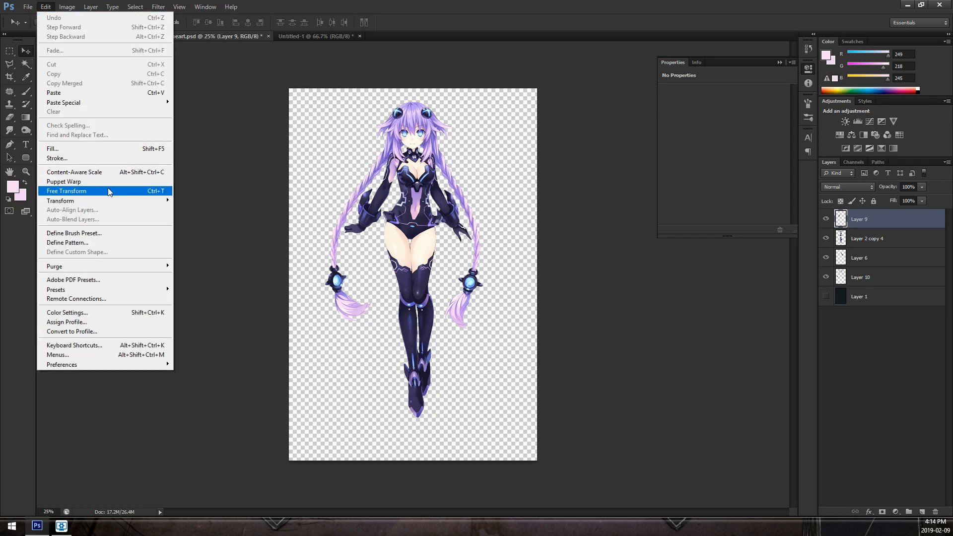
pyautogui.moveTo(71, 5)
pyautogui.press('Escape')
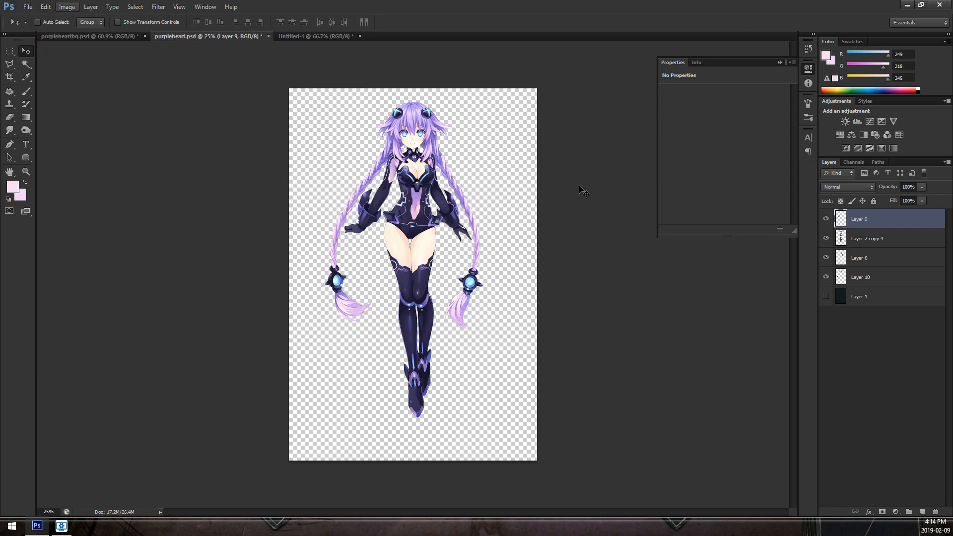
# Move the character layers from Layer 9 through Layer 10 slightly lower on the canvas, and leave only Layer 10 with the braids visible.
pyautogui.click(876, 277)
pyautogui.keyDown('shift'); pyautogui.click(874, 219); pyautogui.keyUp('shift')
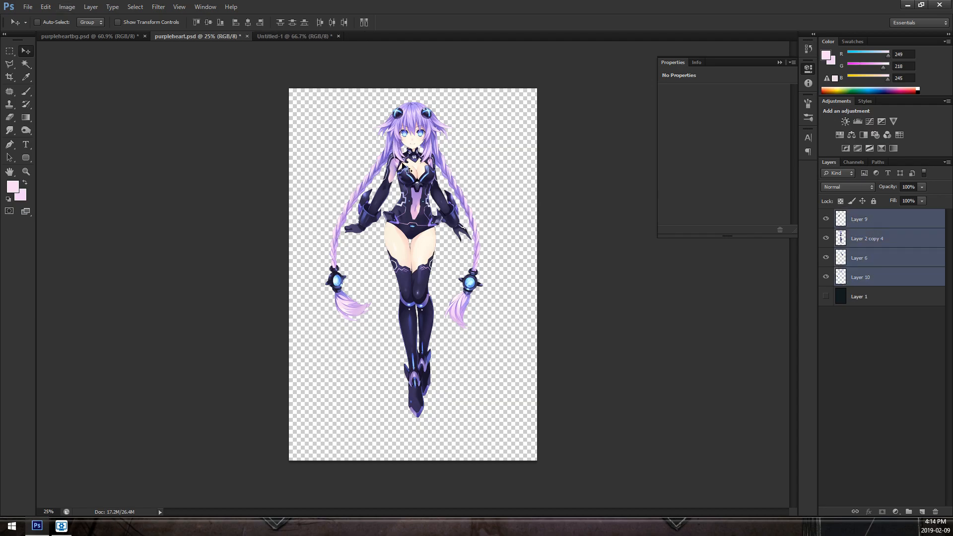
pyautogui.moveTo(416, 184)
pyautogui.mouseDown()
pyautogui.moveTo(416, 207)
pyautogui.moveTo(416, 197)
pyautogui.mouseUp()
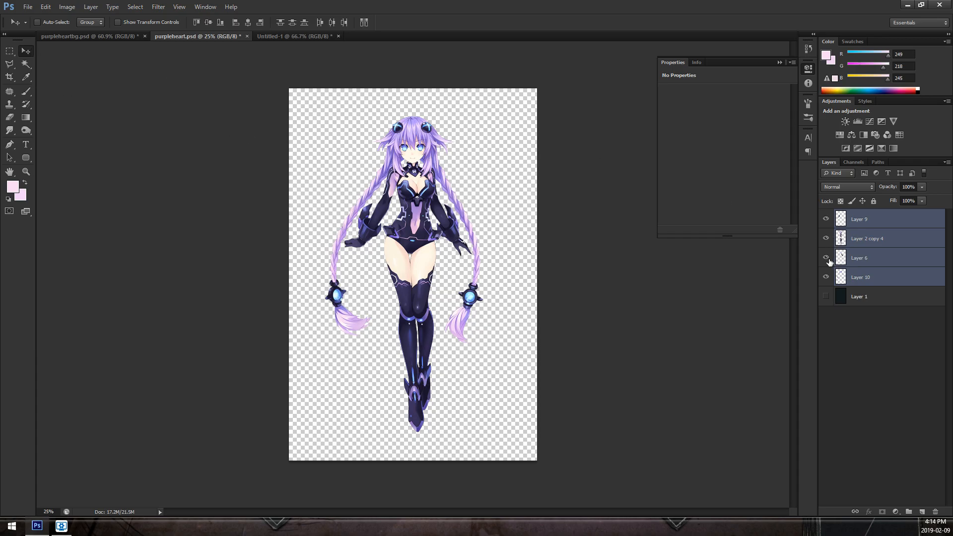
pyautogui.click(826, 219)
# Reduce the pixel dimensions of the purpleheart.psd image with proportions constrained, and fit it on screen.
pyautogui.click(46, 7)
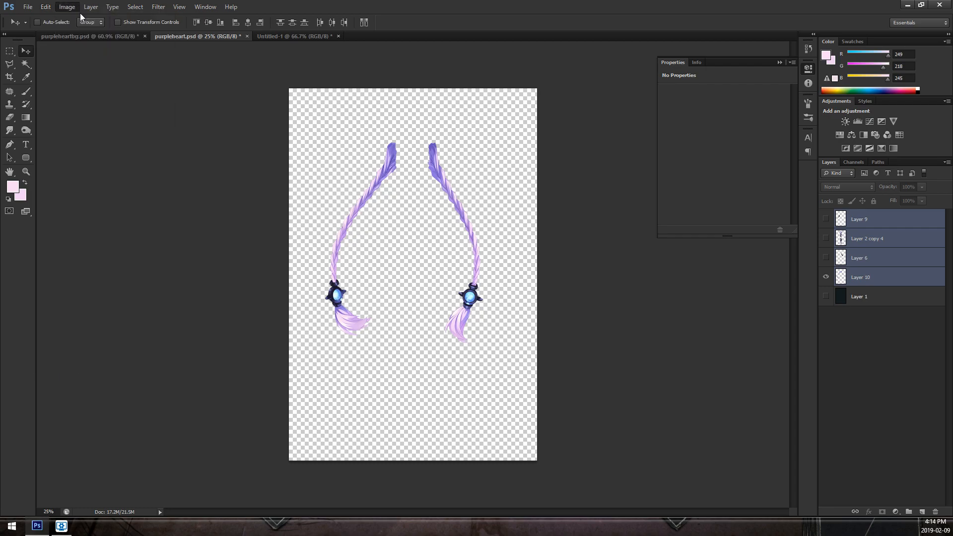
pyautogui.click(67, 6)
pyautogui.click(95, 78)
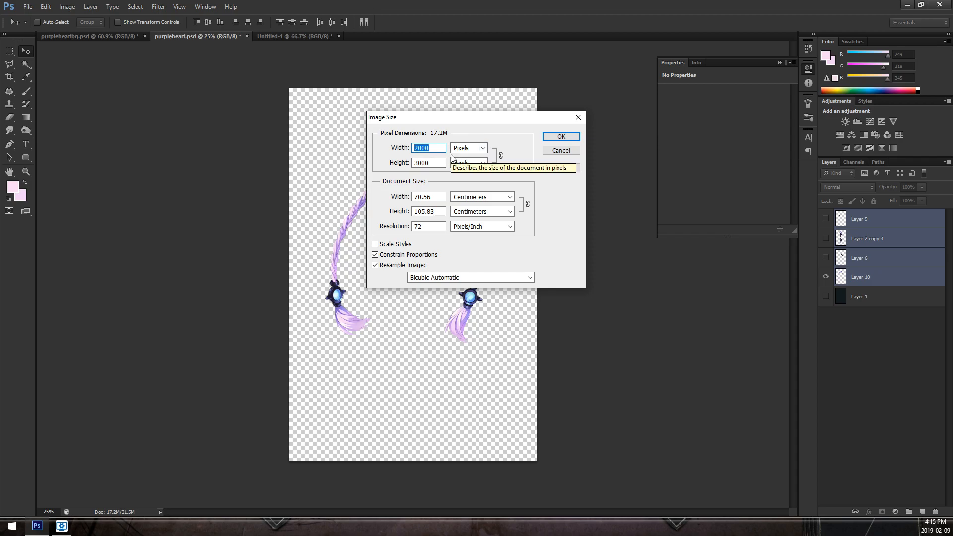
pyautogui.click(560, 138)
pyautogui.hotkey('ctrl', '0')
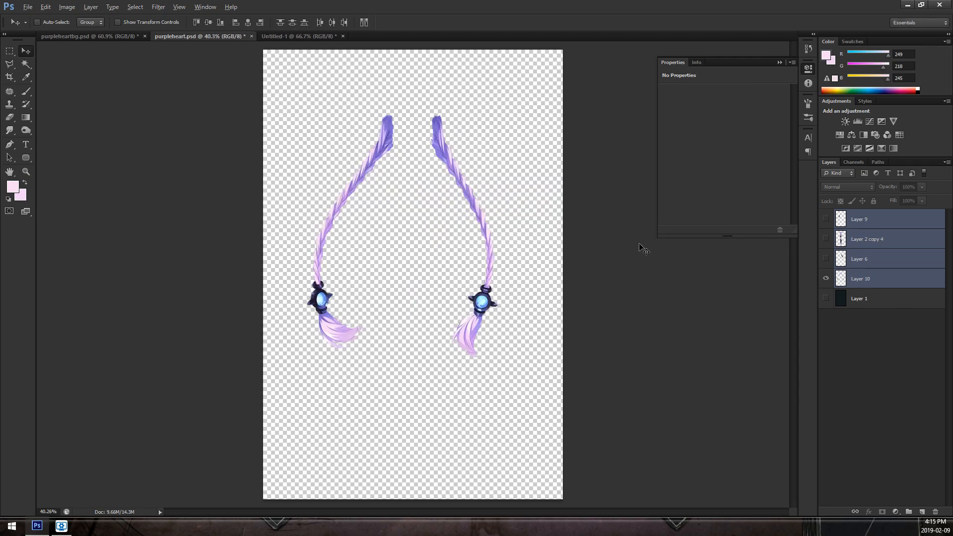
# Save the braids on Layer 10 as a PNG copy named hair in the purple heart folder, keeping the default PNG options.
pyautogui.click(27, 7)
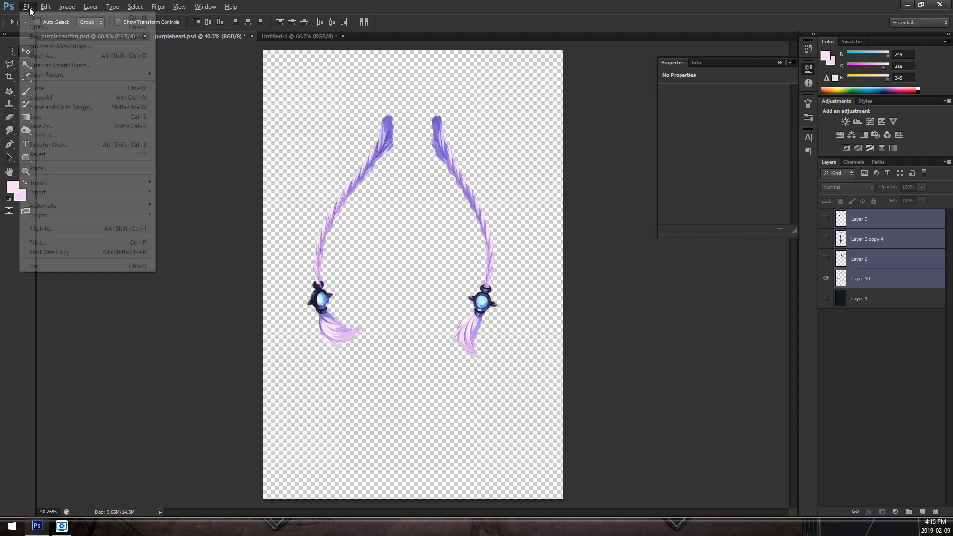
pyautogui.click(55, 125)
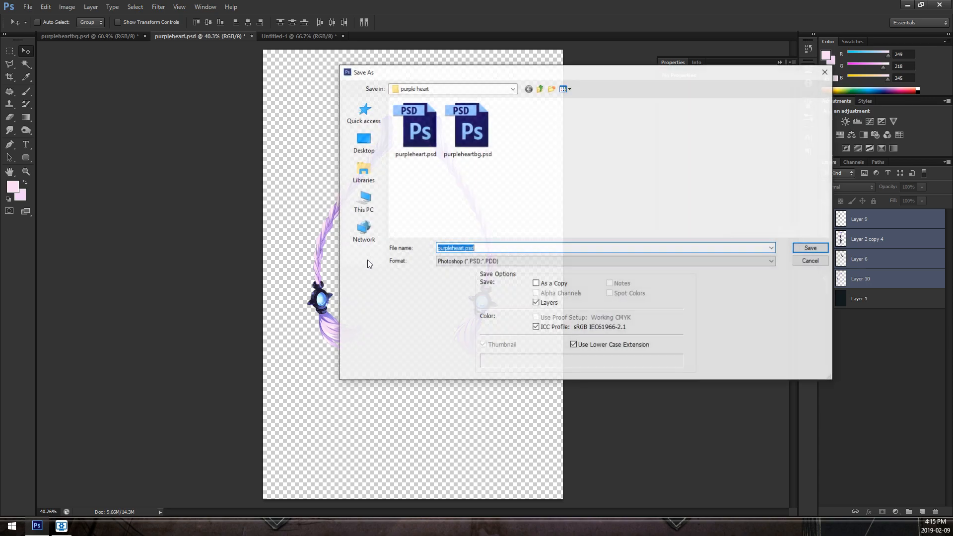
pyautogui.click(459, 262)
pyautogui.click(470, 380)
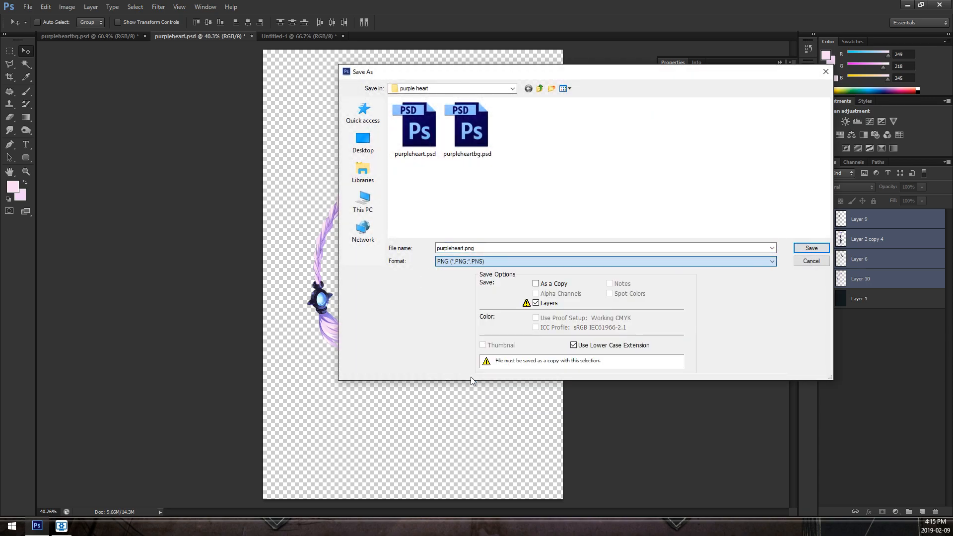
pyautogui.write('hal')
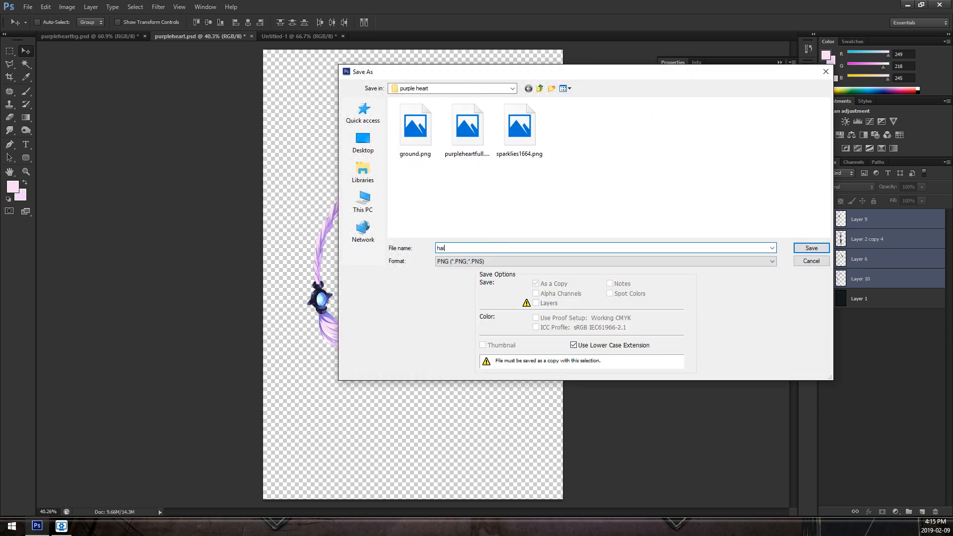
pyautogui.click(808, 251)
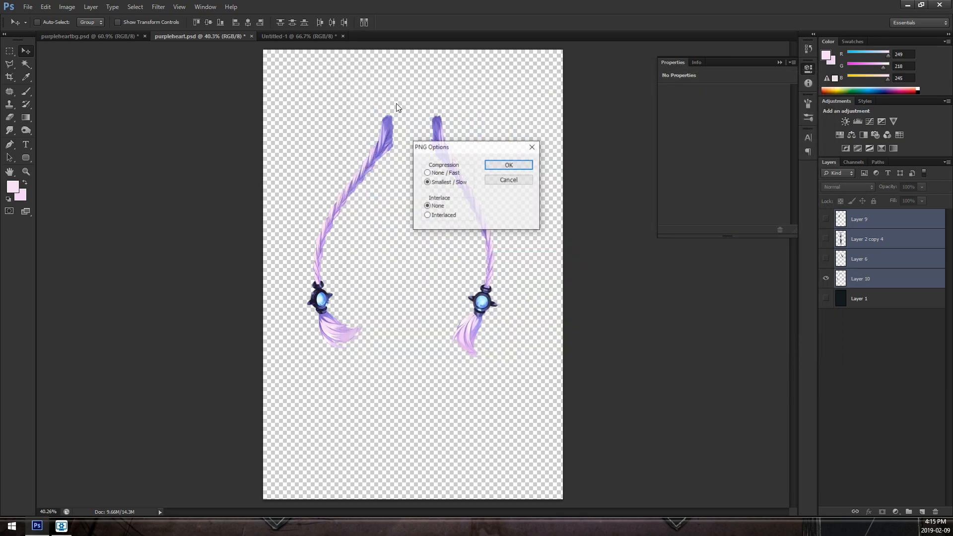
pyautogui.click(507, 166)
# Show only the arm on Layer 6 and save it as a PNG copy named backarm with the default PNG options.
pyautogui.click(826, 278)
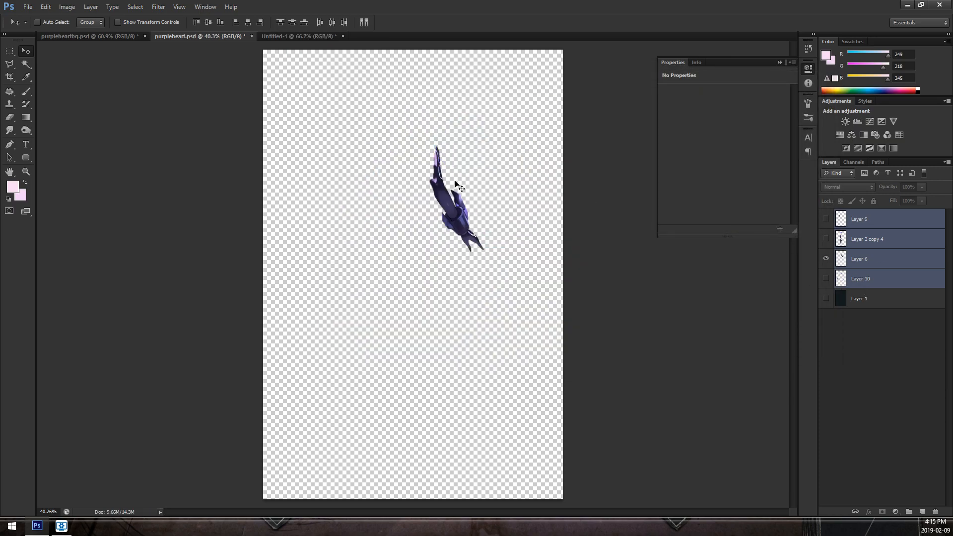
pyautogui.click(29, 7)
pyautogui.click(74, 124)
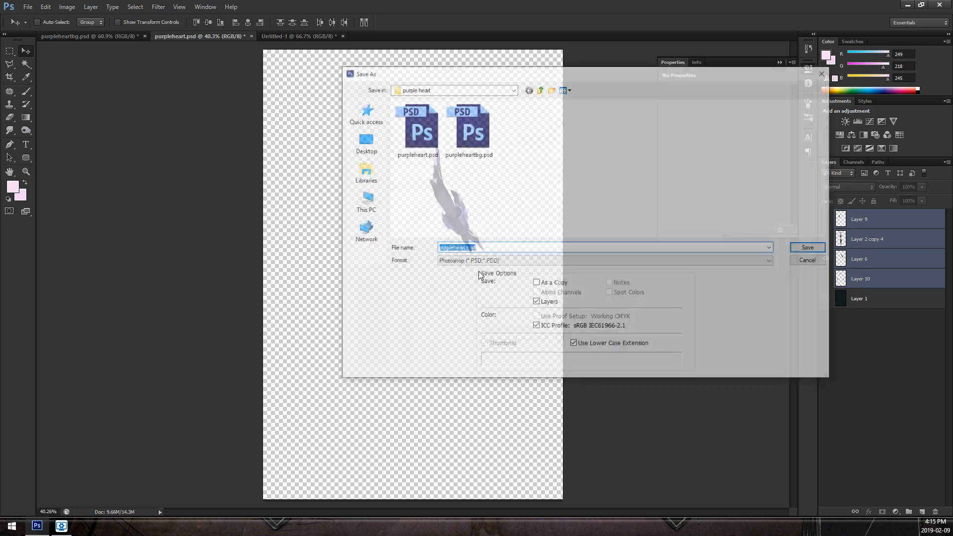
pyautogui.click(469, 262)
pyautogui.click(459, 383)
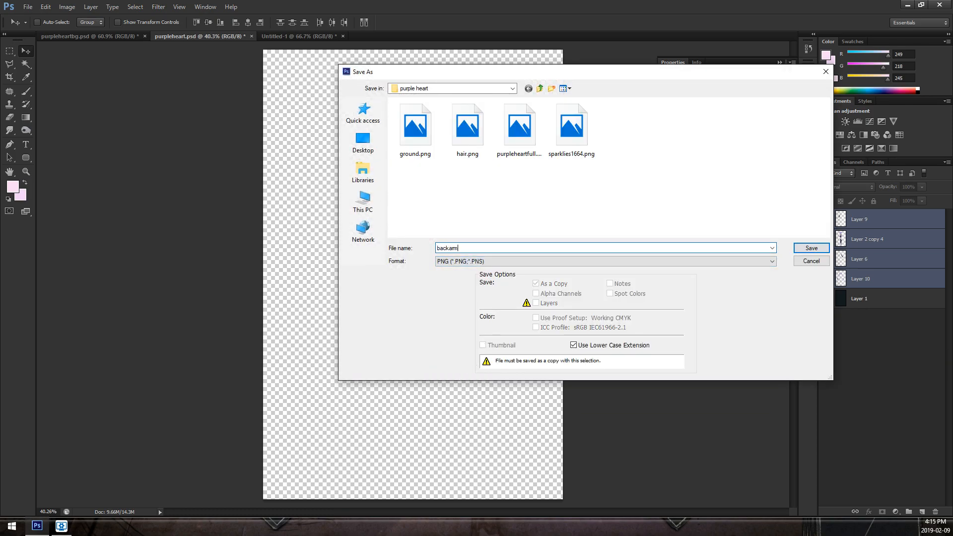
pyautogui.click(772, 262)
pyautogui.click(774, 263)
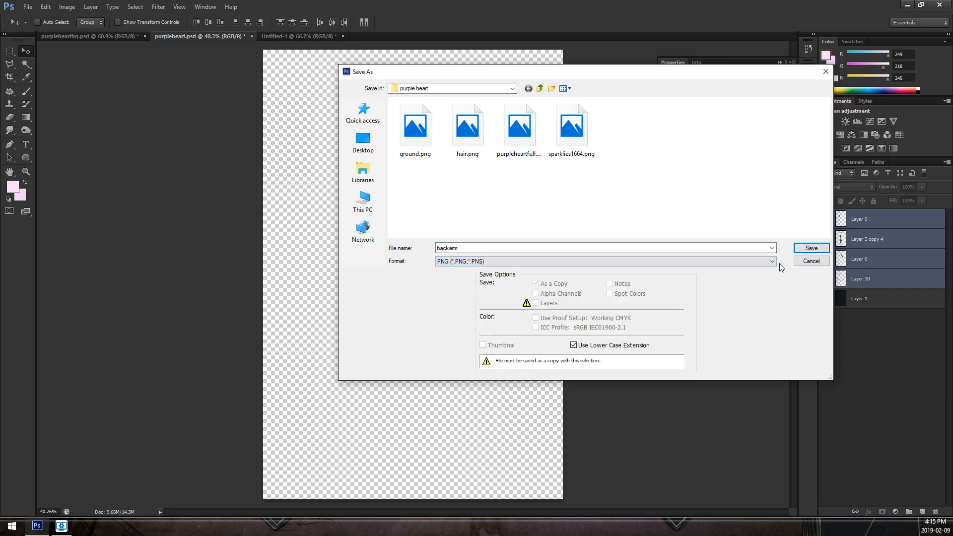
pyautogui.click(816, 251)
pyautogui.click(504, 167)
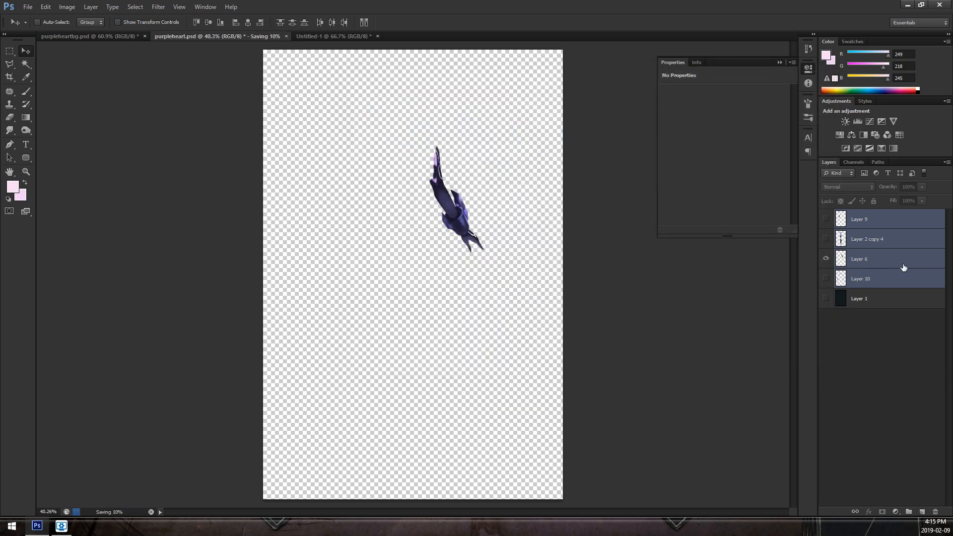
# Show only the body on Layer 2 copy 4 and save it as purpleheart.png with the default PNG options.
pyautogui.click(827, 239)
pyautogui.click(28, 7)
pyautogui.click(50, 125)
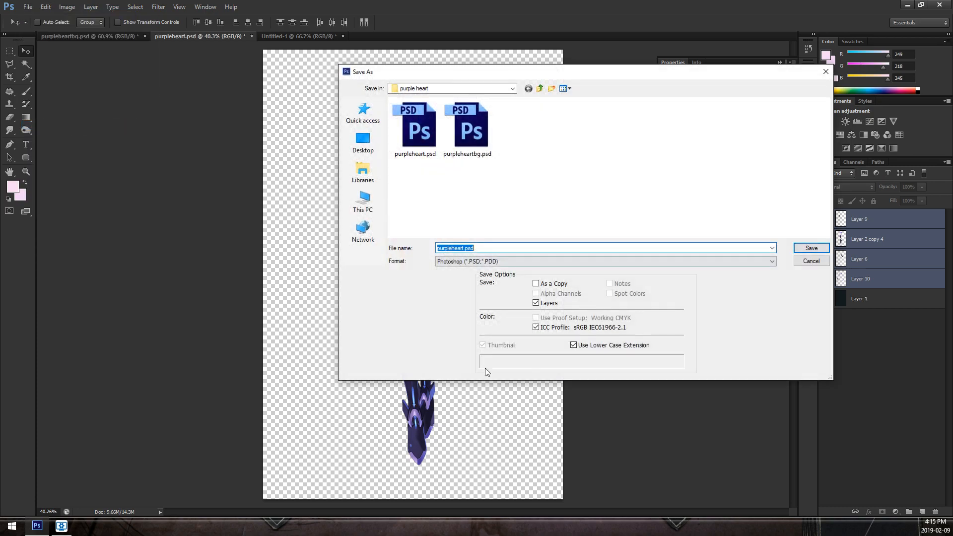
pyautogui.click(447, 262)
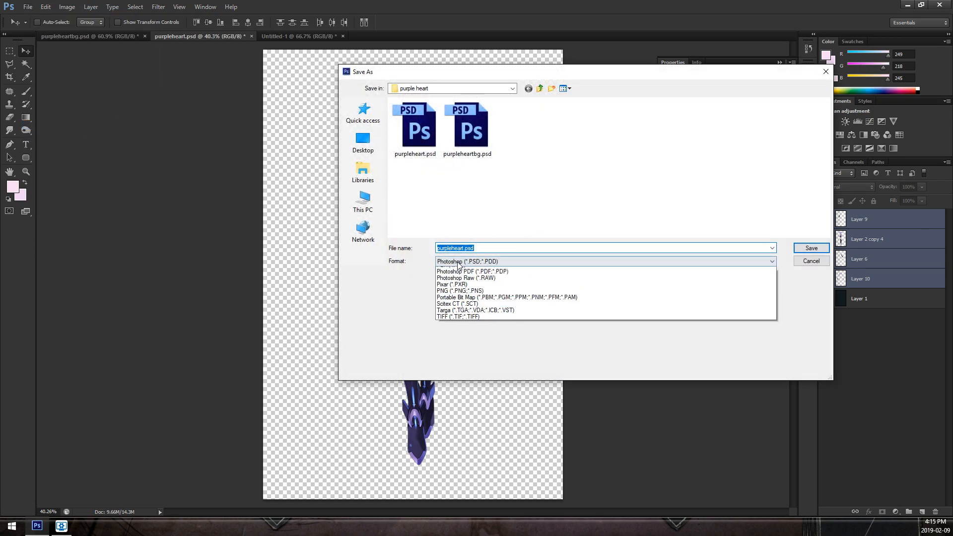
pyautogui.click(576, 385)
pyautogui.click(801, 250)
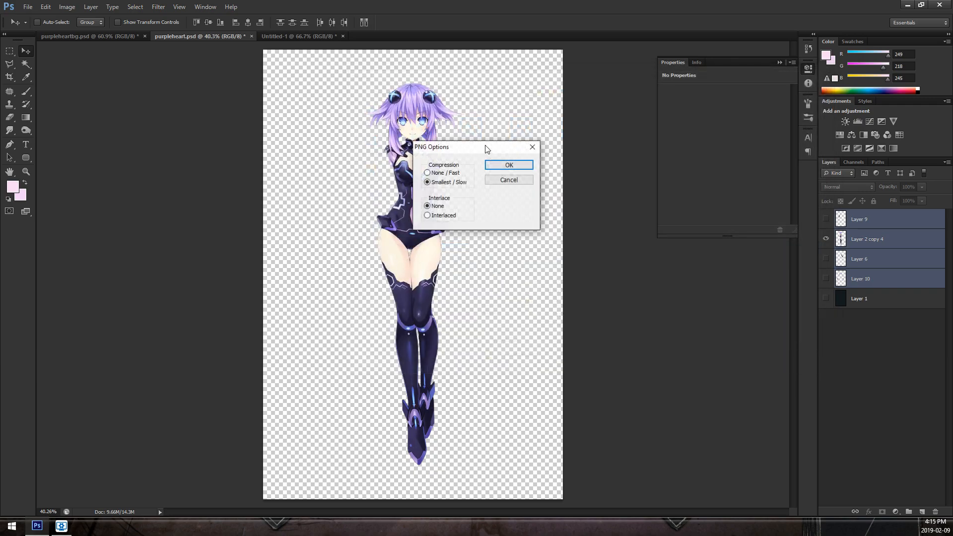
pyautogui.click(510, 165)
# Show only the arm on Layer 9 and save it as front arm.png with the default PNG options.
pyautogui.click(826, 239)
pyautogui.click(826, 218)
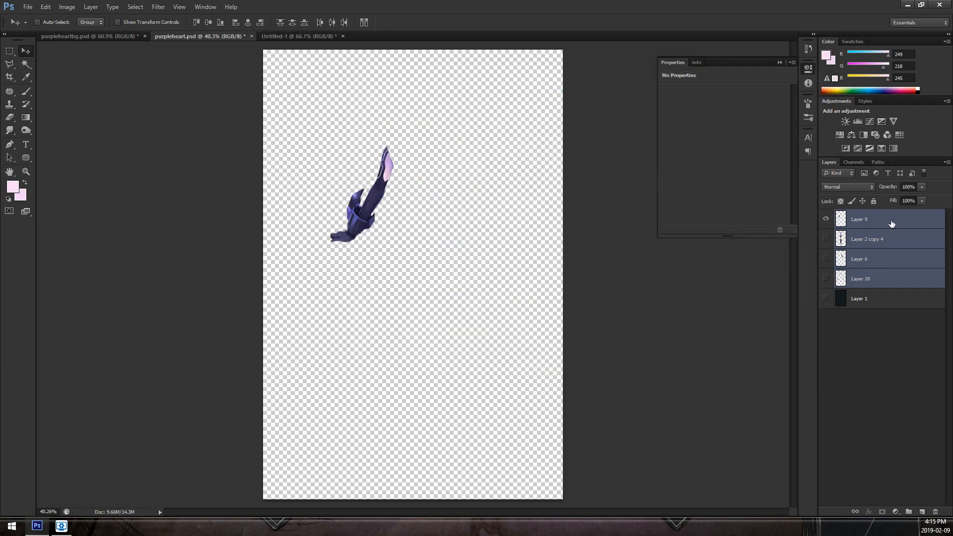
pyautogui.click(906, 222)
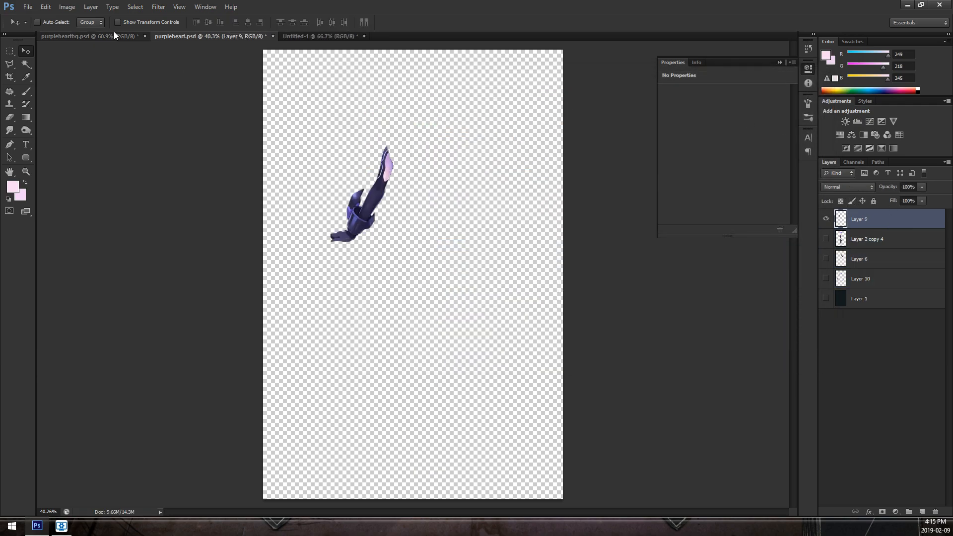
pyautogui.click(66, 6)
pyautogui.moveTo(45, 7)
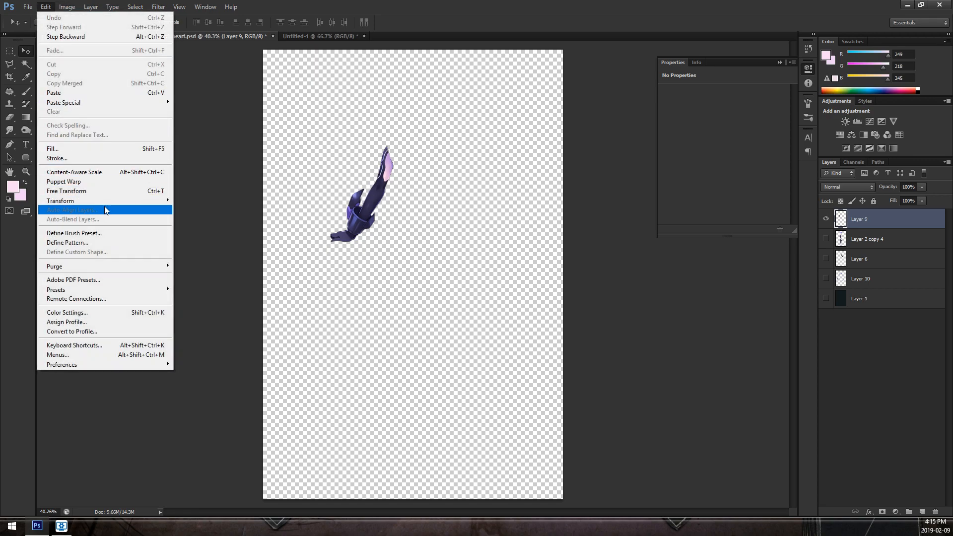
pyautogui.click(45, 6)
pyautogui.click(46, 6)
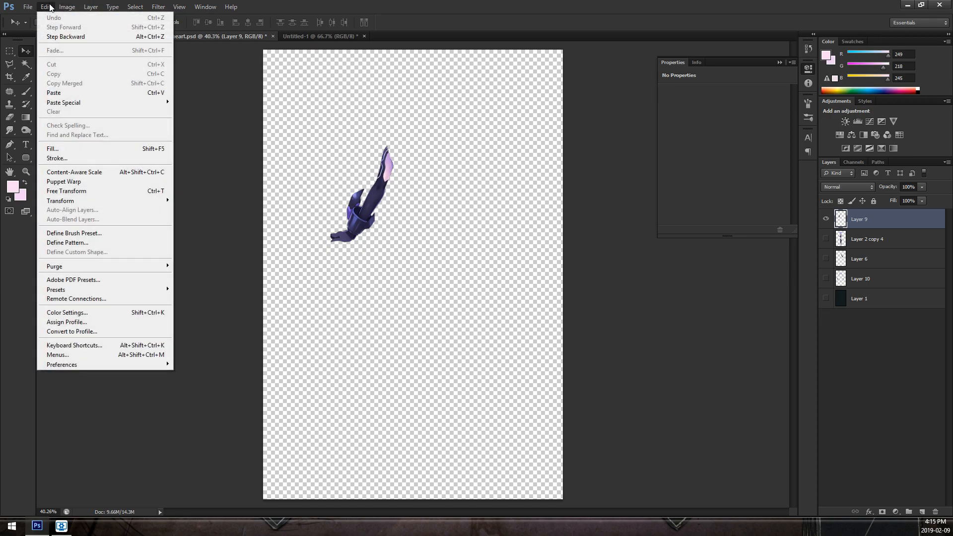
pyautogui.moveTo(20, 7)
pyautogui.click(62, 127)
pyautogui.write('frpm')
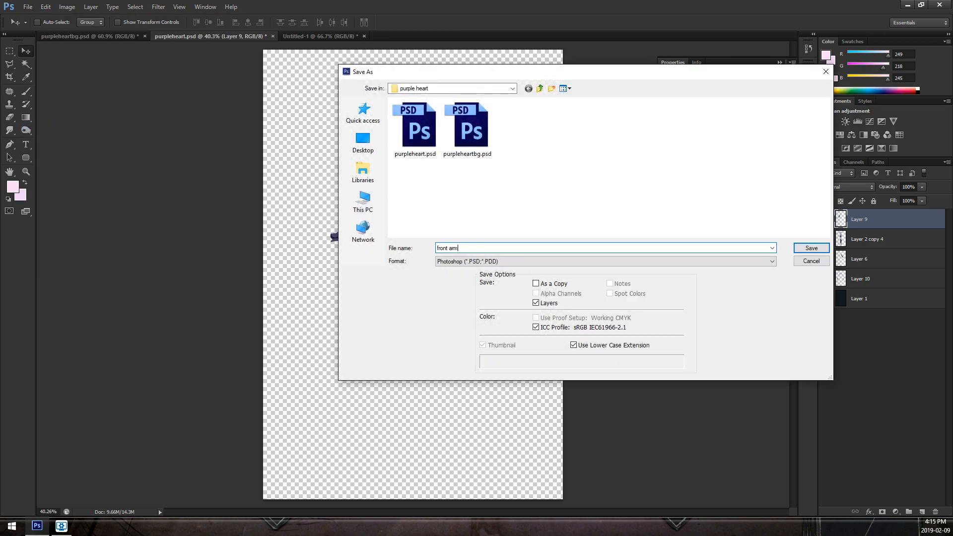
pyautogui.click(465, 262)
pyautogui.click(551, 392)
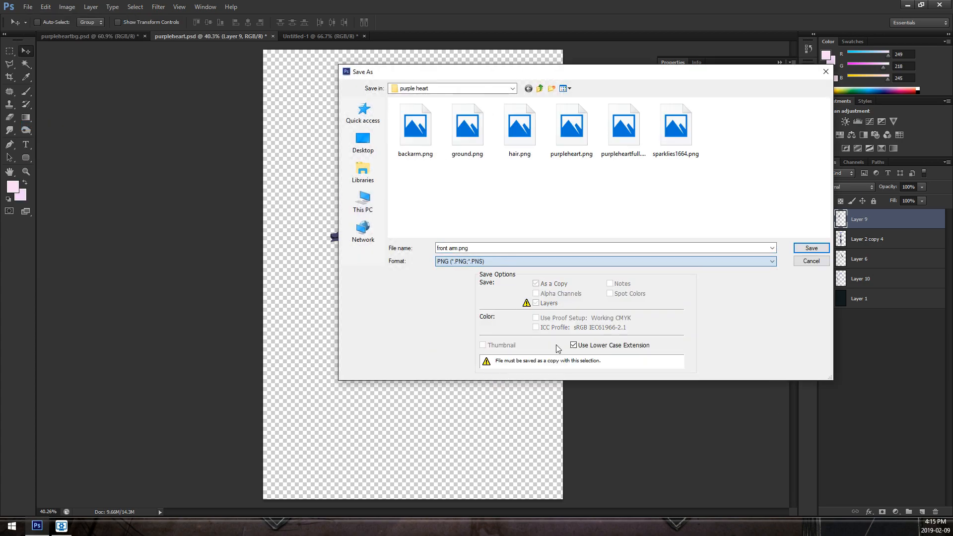
pyautogui.click(820, 251)
pyautogui.click(523, 162)
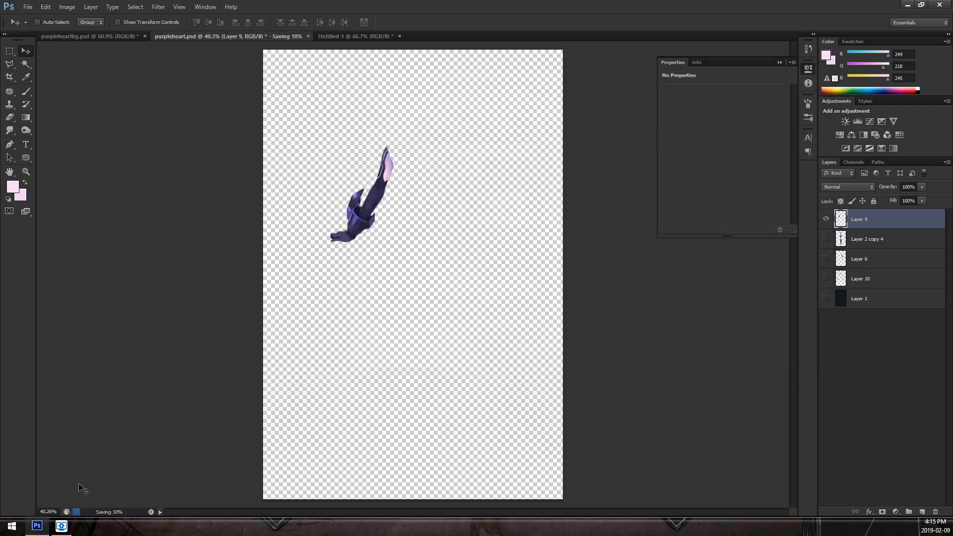
# Switch to Wallpaper Editor and import hair.png as an image layer with the default RGBA 8888 and Clamp UVs settings.
pyautogui.click(39, 528)
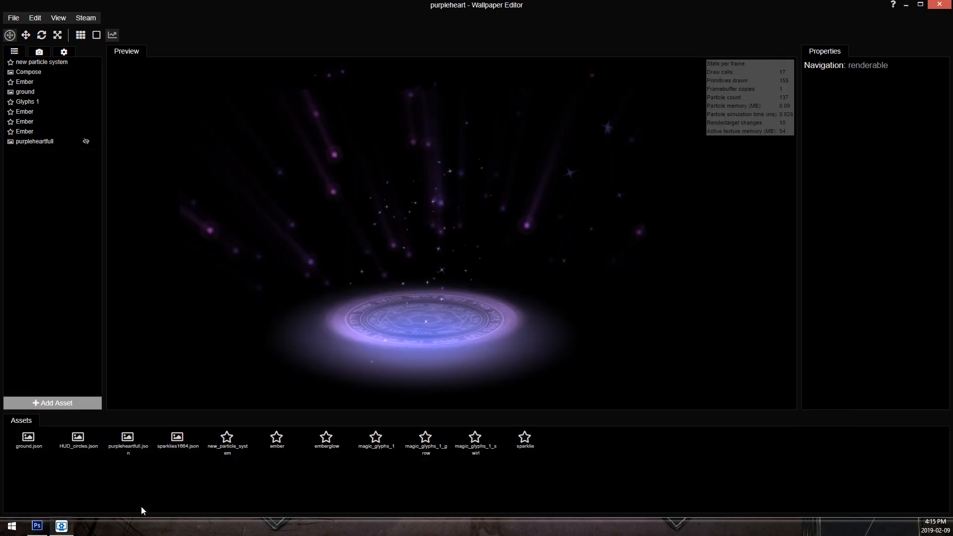
pyautogui.click(34, 18)
pyautogui.click(64, 59)
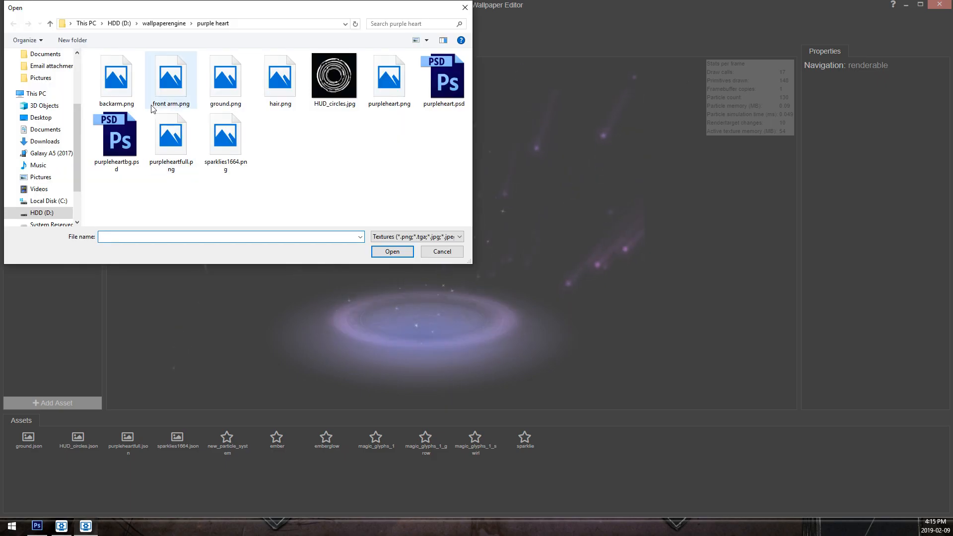
pyautogui.doubleClick(280, 79)
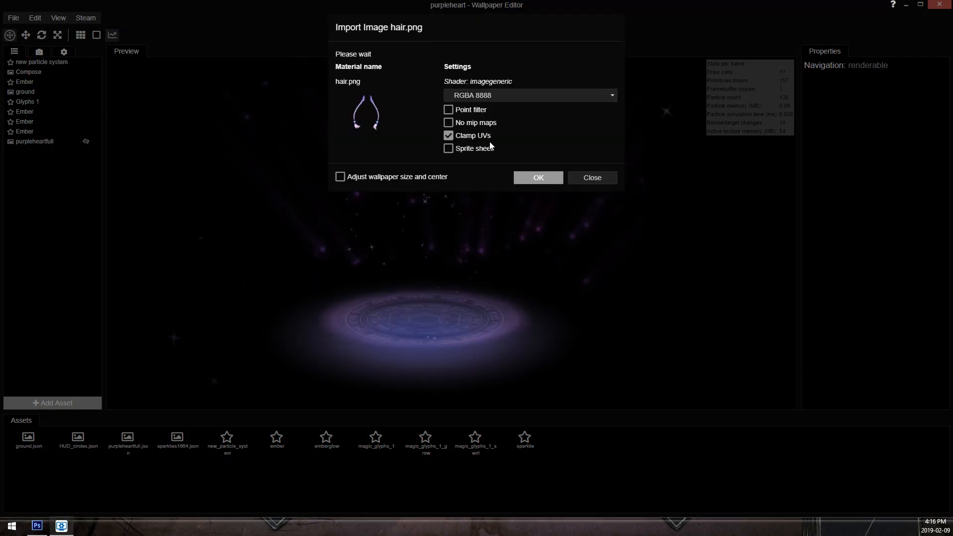
pyautogui.click(521, 179)
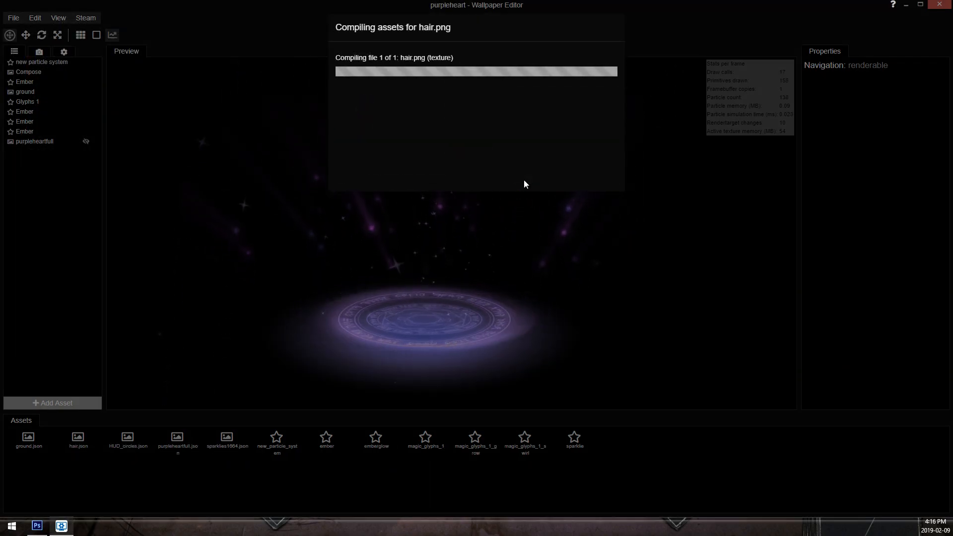
# Scale the hair layer to about 0.529, place it at about X 995, Y 448, and delete the purpleheartfull layer.
pyautogui.scroll(-3, 536, 169)
pyautogui.moveTo(452, 233); pyautogui.dragTo(443, 249)
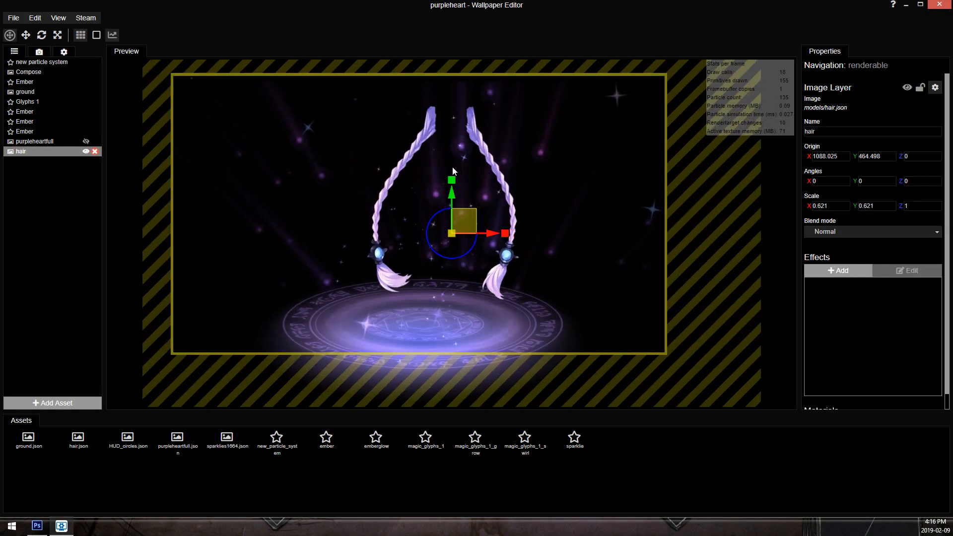
pyautogui.scroll(2, 451, 164)
pyautogui.moveTo(462, 222)
pyautogui.mouseDown()
pyautogui.moveTo(408, 250)
pyautogui.moveTo(447, 225)
pyautogui.mouseUp()
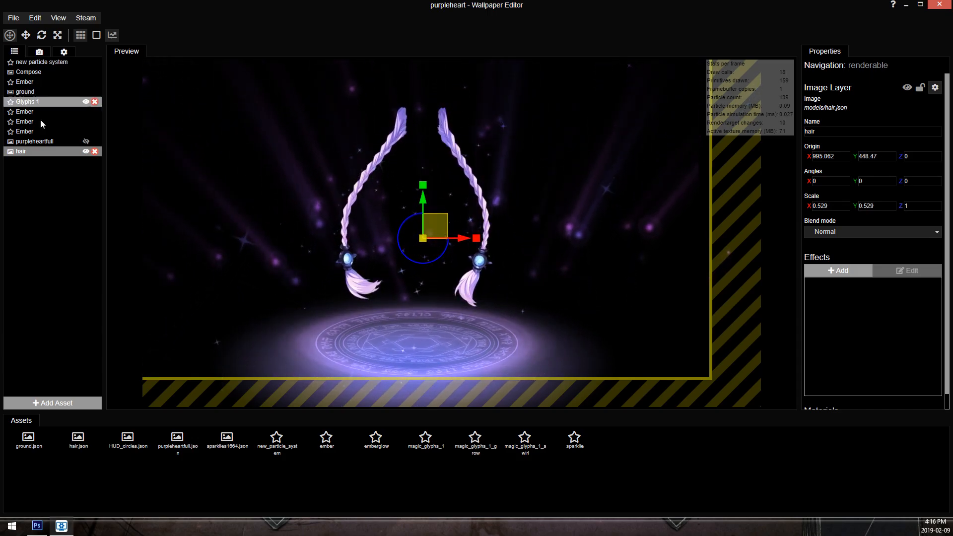
pyautogui.click(95, 142)
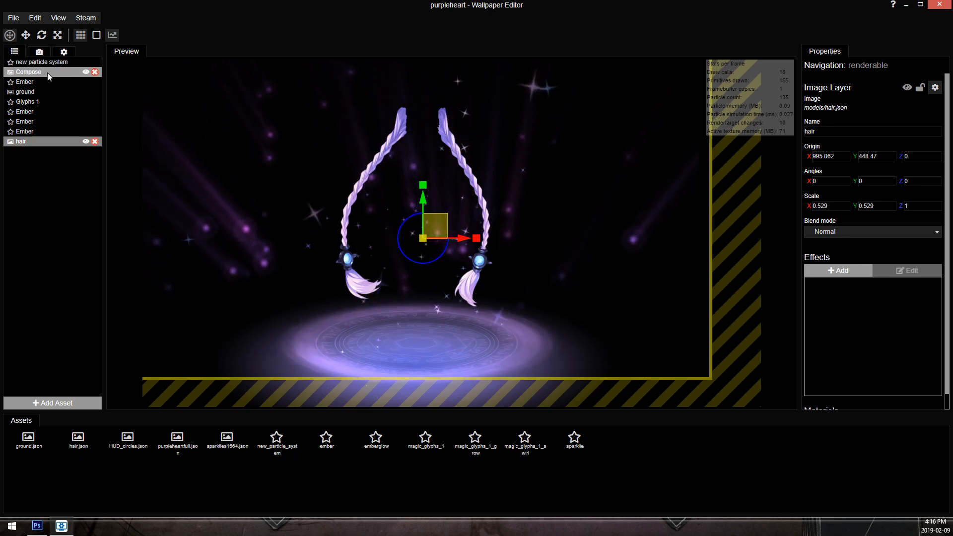
# Save the project and import backarm.png as an image layer with the default import settings.
pyautogui.click(32, 21)
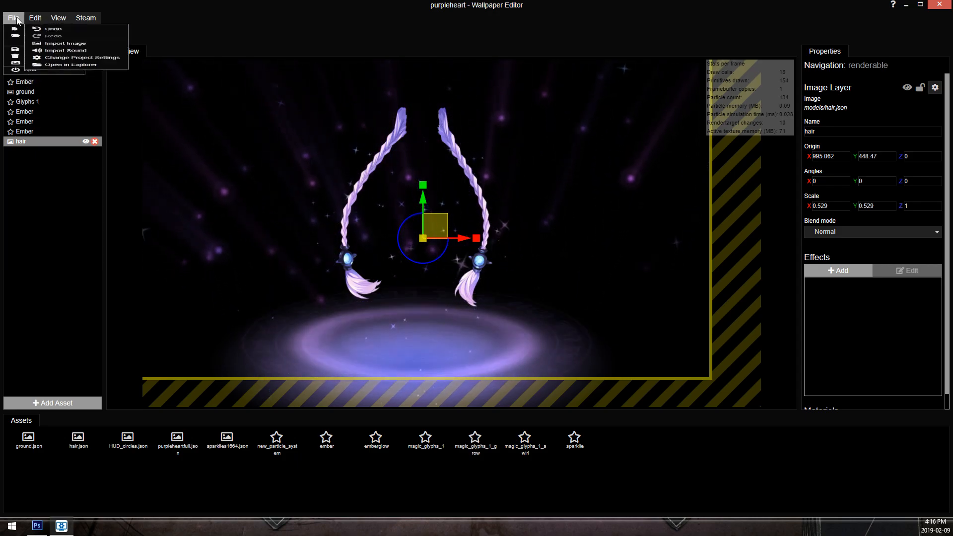
pyautogui.click(50, 61)
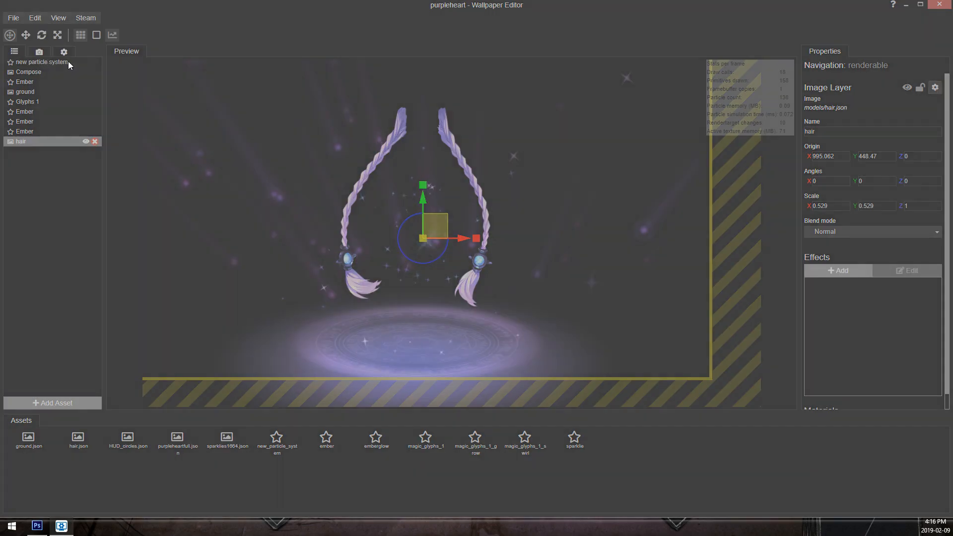
pyautogui.doubleClick(116, 82)
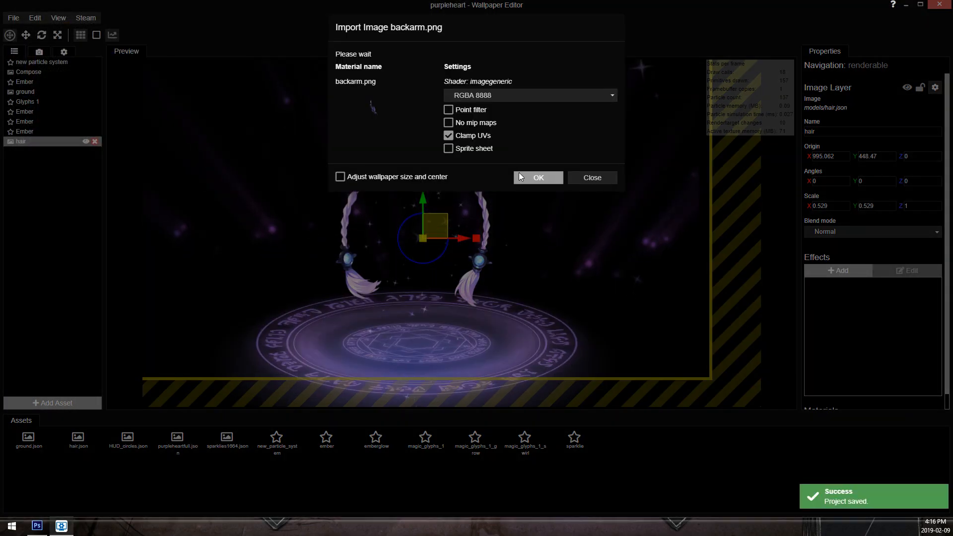
pyautogui.click(520, 177)
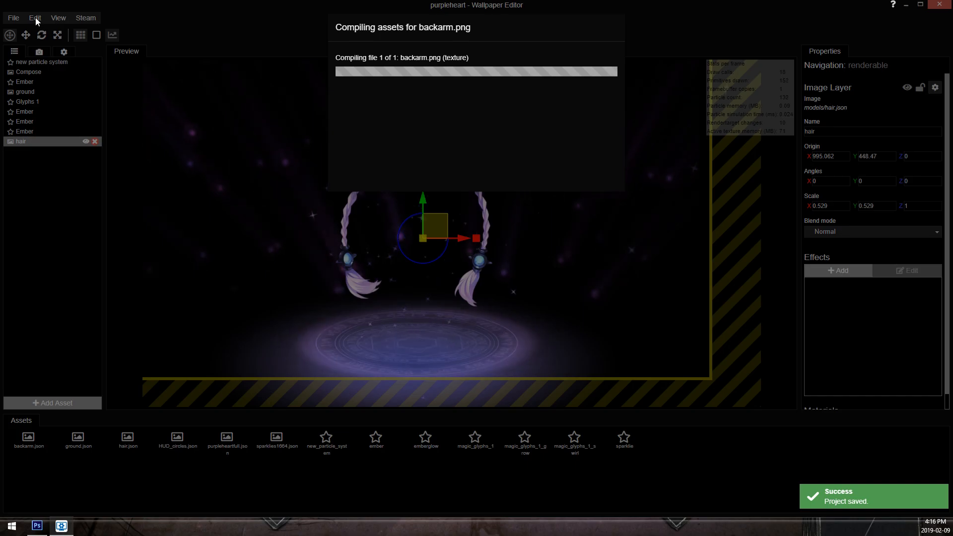
# Import front arm.png with default settings and list the hair, backarm and front arm layers before the last two Ember layers.
pyautogui.click(35, 20)
pyautogui.click(65, 61)
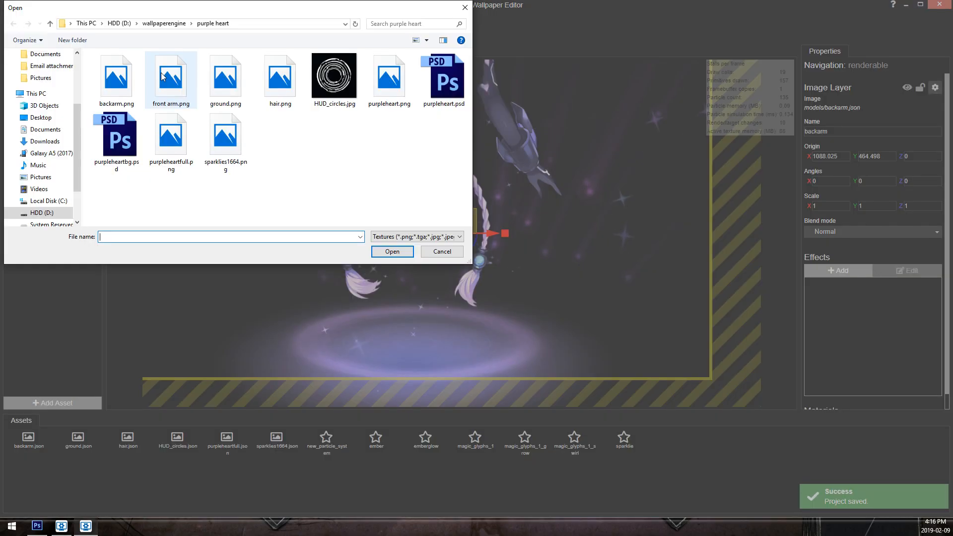
pyautogui.doubleClick(162, 77)
pyautogui.click(520, 177)
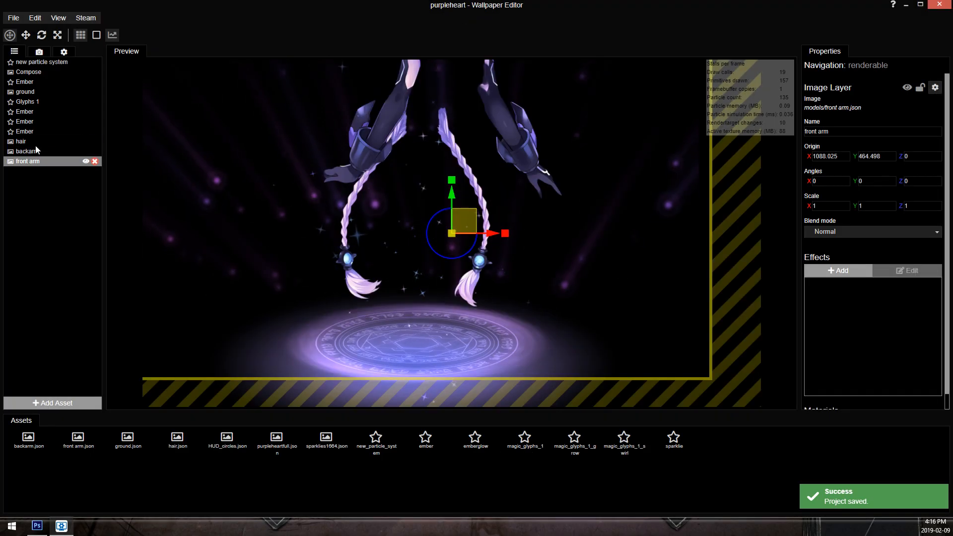
pyautogui.moveTo(40, 123); pyautogui.dragTo(42, 134)
# Import purpleheart.png as an image layer with the default RGBA 8888 and Clamp UVs settings.
pyautogui.click(35, 18)
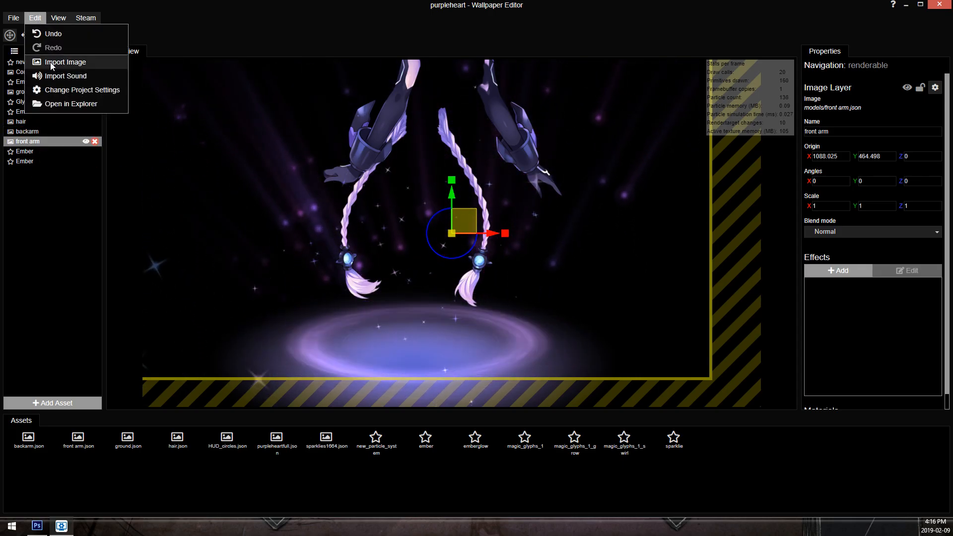
pyautogui.click(52, 63)
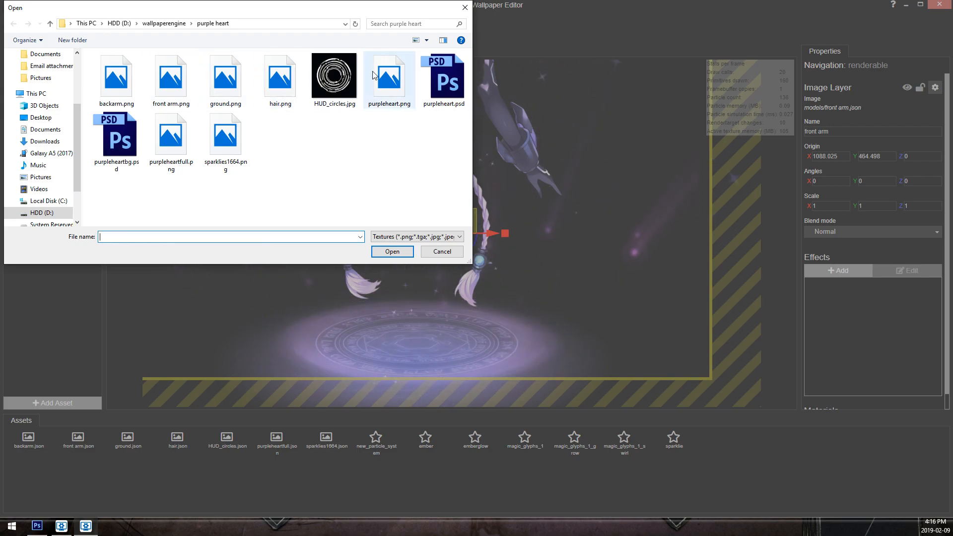
pyautogui.doubleClick(405, 71)
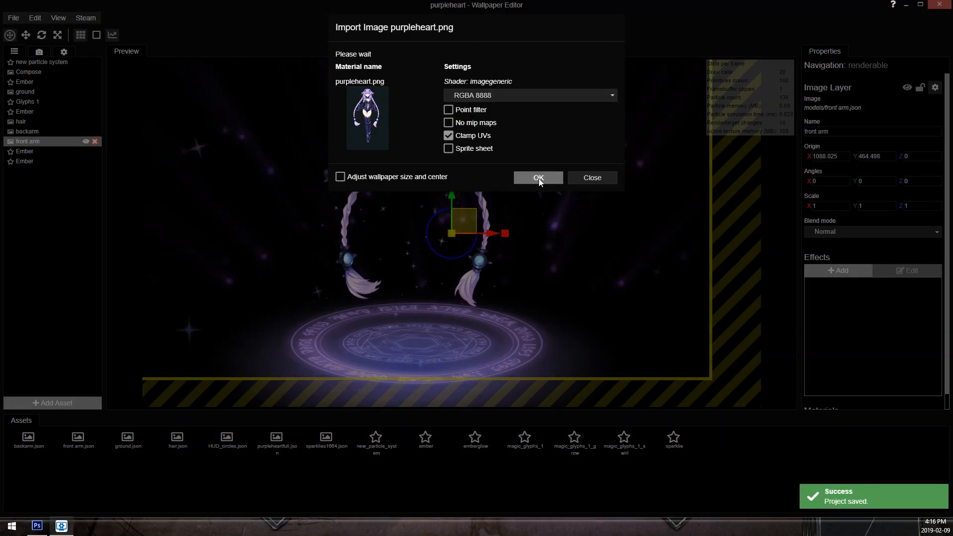
pyautogui.click(538, 178)
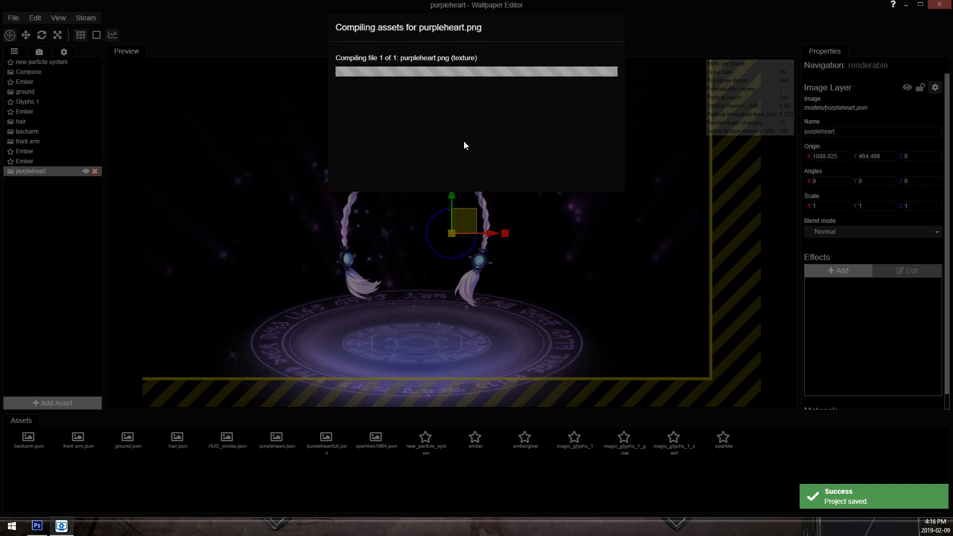
# Copy the hair layer's transforms and paste them onto the backarm, front arm and purpleheart layers.
pyautogui.rightClick(39, 119)
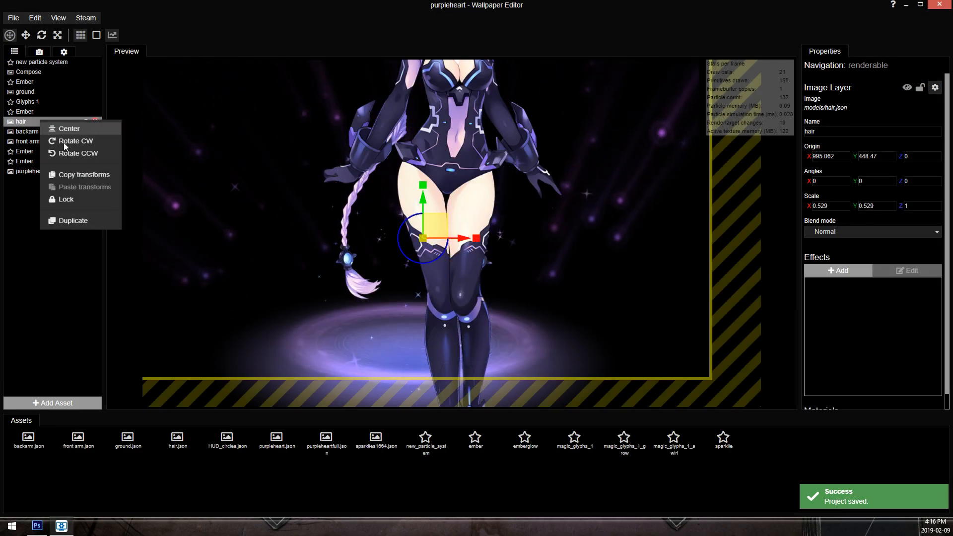
pyautogui.click(80, 177)
pyautogui.rightClick(42, 135)
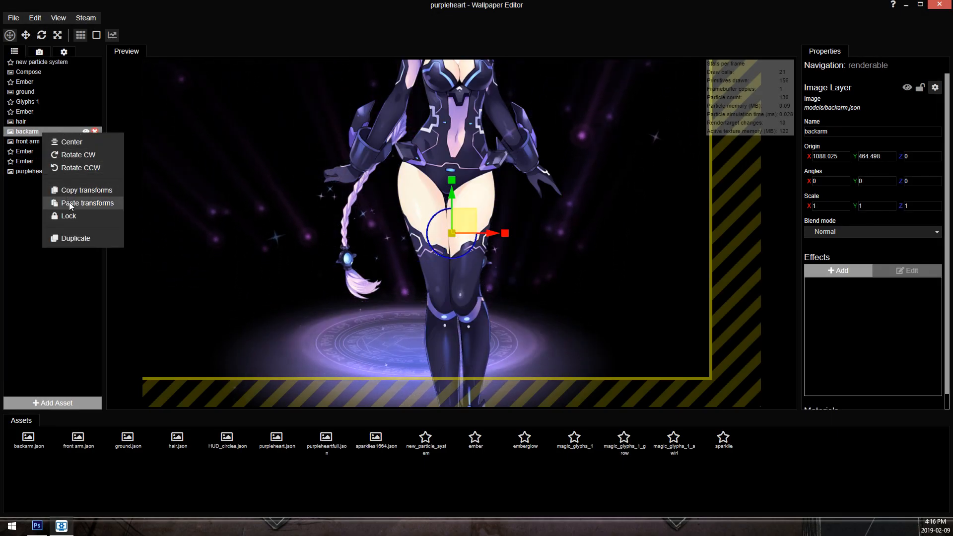
pyautogui.click(82, 203)
pyautogui.rightClick(43, 144)
pyautogui.click(84, 213)
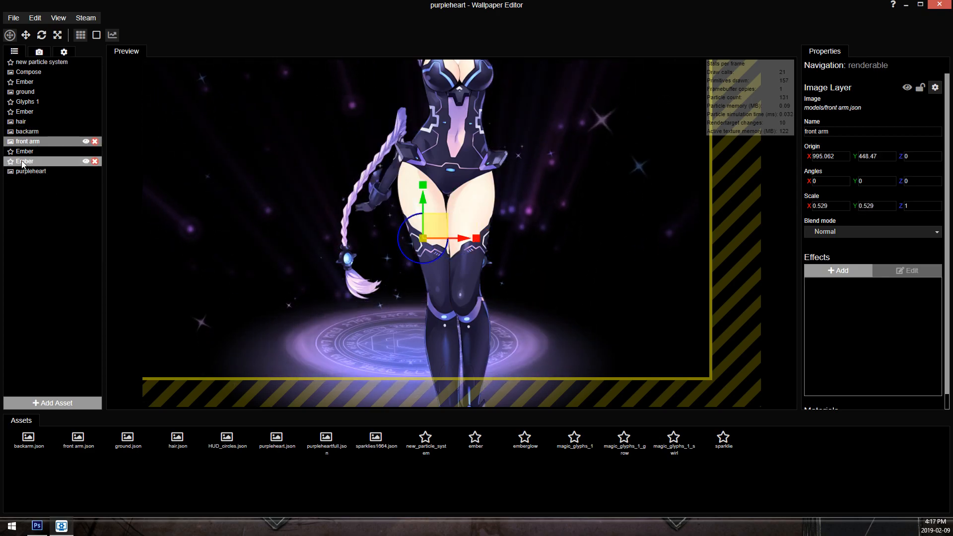
pyautogui.rightClick(30, 172)
pyautogui.click(76, 243)
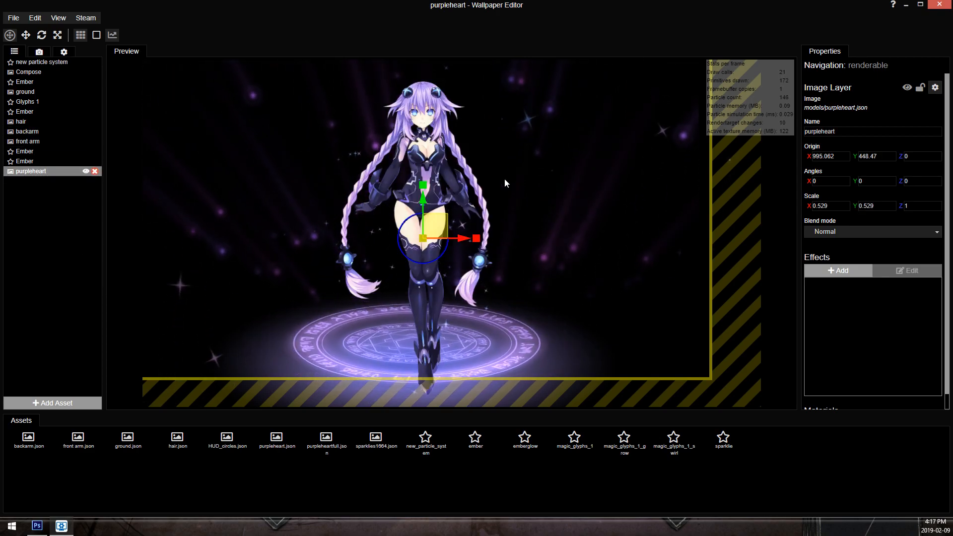
# Scale the purpleheart layer to about 0.472 at about X 966, Y 579, and list it between backarm and front arm.
pyautogui.moveTo(425, 219); pyautogui.dragTo(418, 175)
pyautogui.scroll(-2, 418, 175)
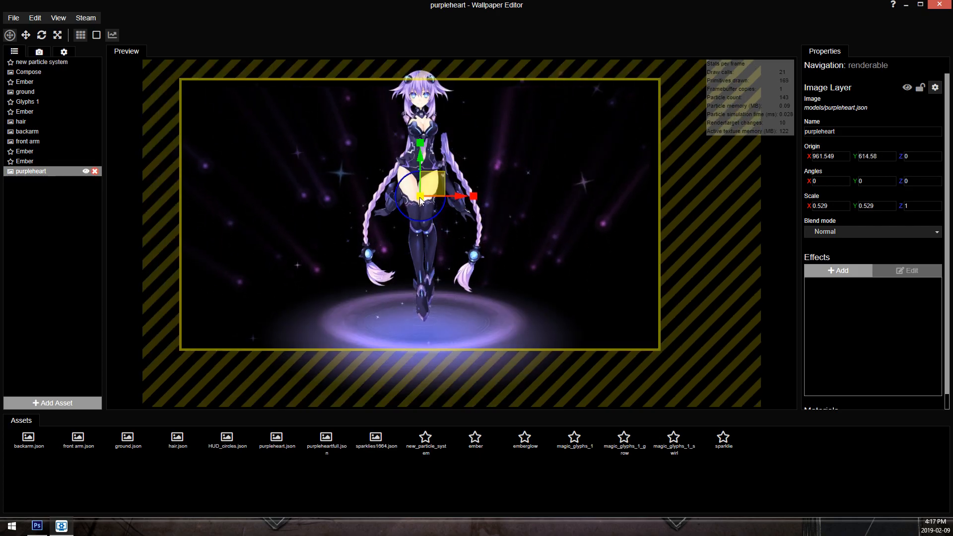
pyautogui.moveTo(430, 190); pyautogui.dragTo(428, 196)
pyautogui.scroll(2, 225, 112)
pyautogui.moveTo(50, 172); pyautogui.dragTo(51, 141)
# Copy the purpleheart layer's transforms and paste them onto the front arm, backarm and hair layers.
pyautogui.rightClick(35, 144)
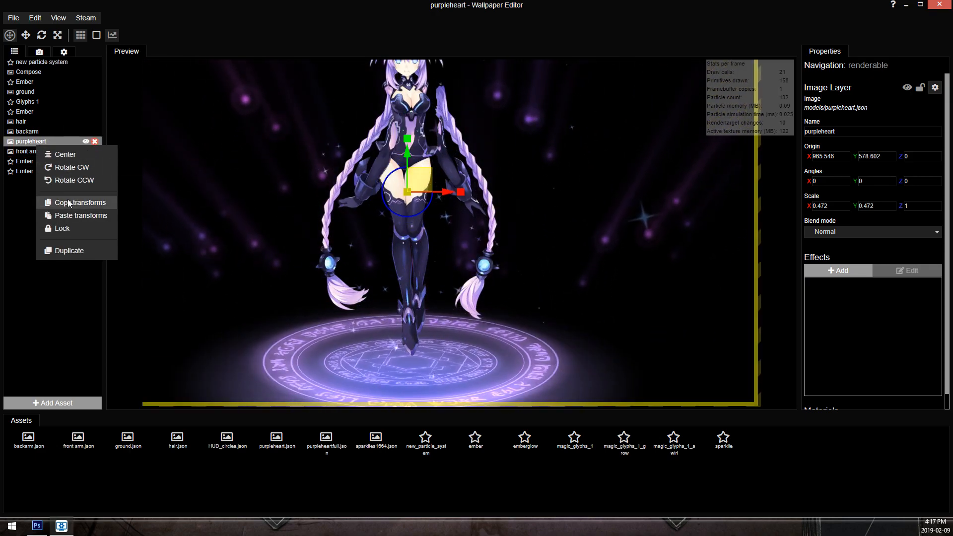
pyautogui.click(68, 203)
pyautogui.click(36, 151)
pyautogui.rightClick(36, 152)
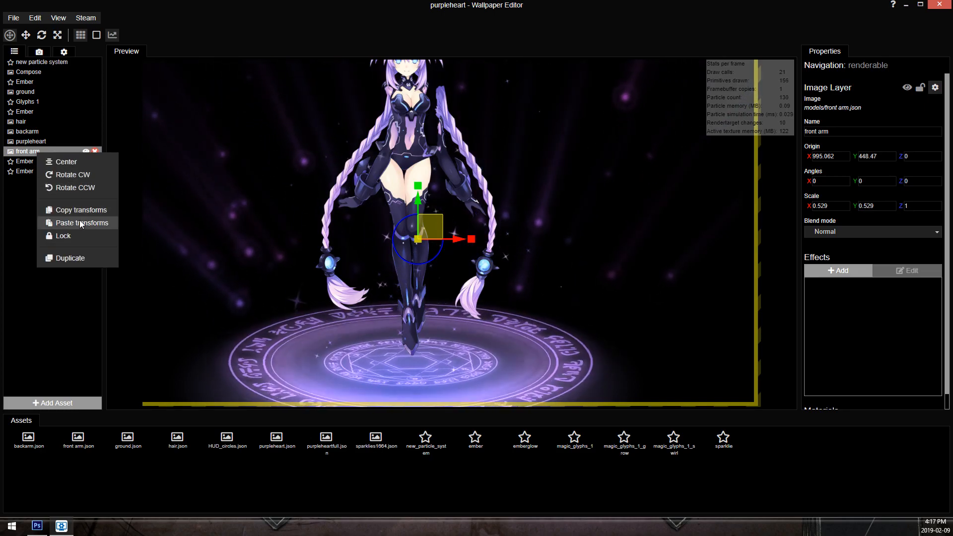
pyautogui.click(82, 223)
pyautogui.click(35, 133)
pyautogui.rightClick(35, 133)
pyautogui.click(64, 204)
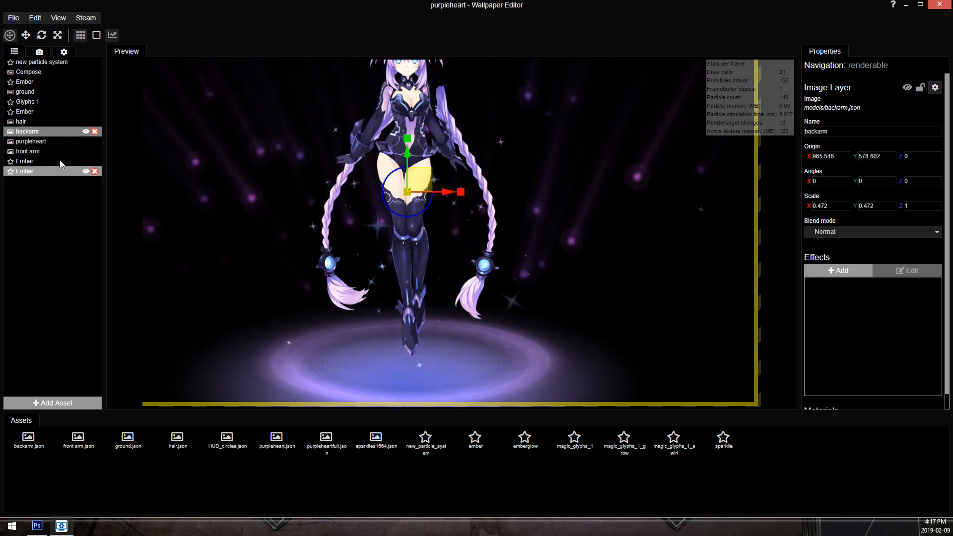
pyautogui.click(30, 124)
pyautogui.rightClick(30, 124)
pyautogui.click(87, 193)
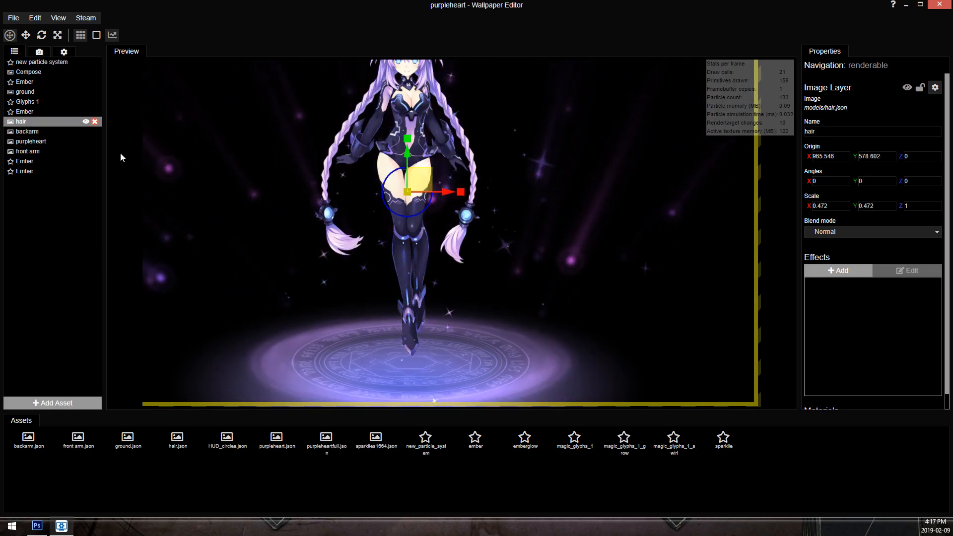
# Examine the outline edges of the character's legs and boots up close and save the project.
pyautogui.scroll(-1, 478, 173)
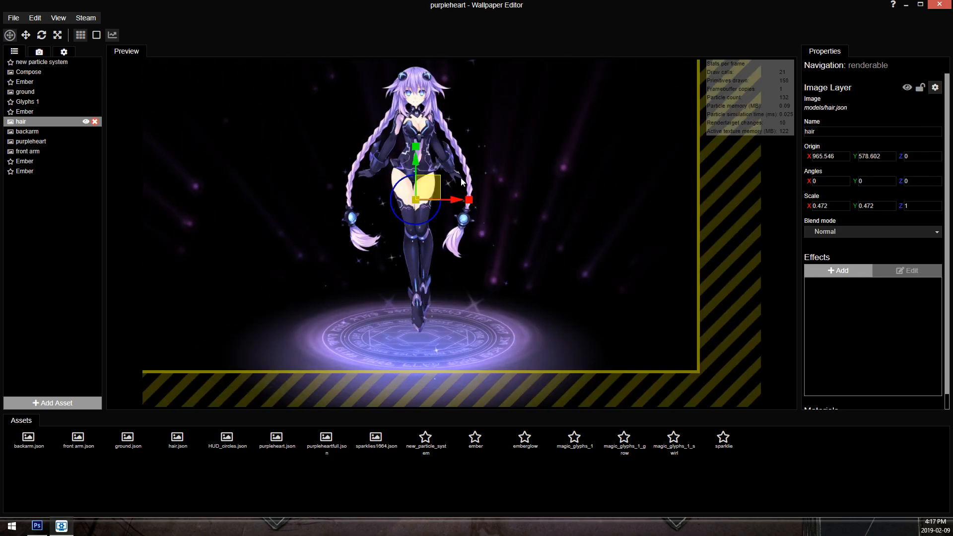
pyautogui.scroll(1, 459, 195)
pyautogui.scroll(6, 460, 195)
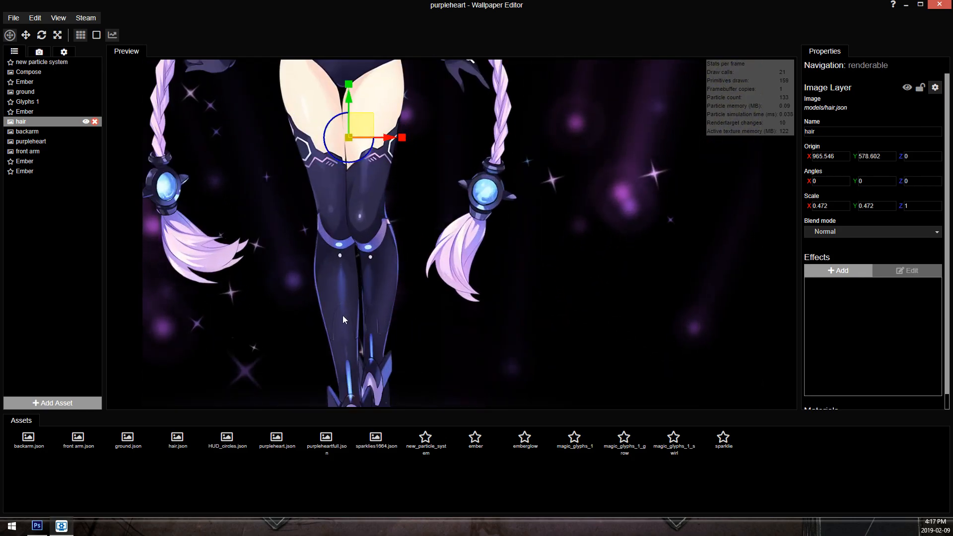
pyautogui.scroll(5, 460, 159)
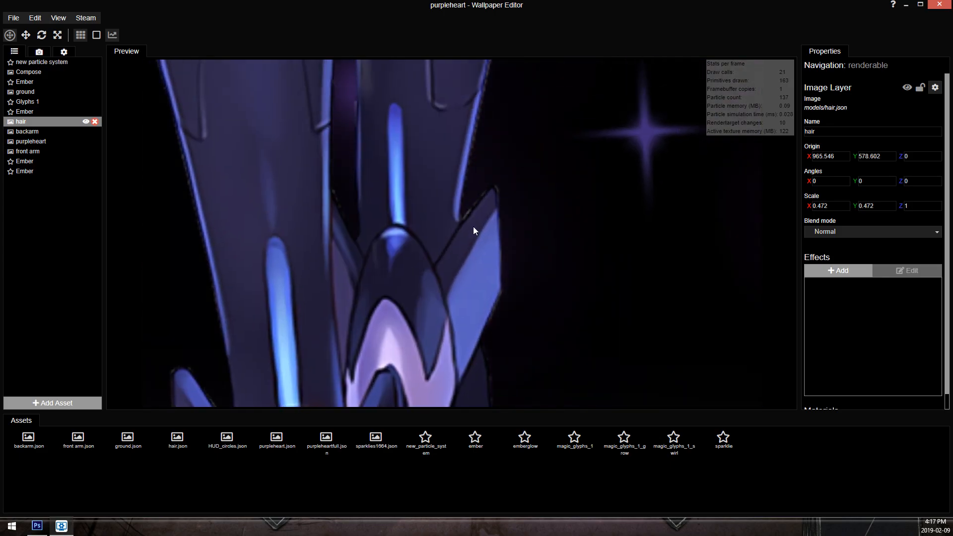
pyautogui.scroll(-3, 485, 208)
pyautogui.scroll(-4, 516, 386)
pyautogui.hotkey('ctrl', 's')
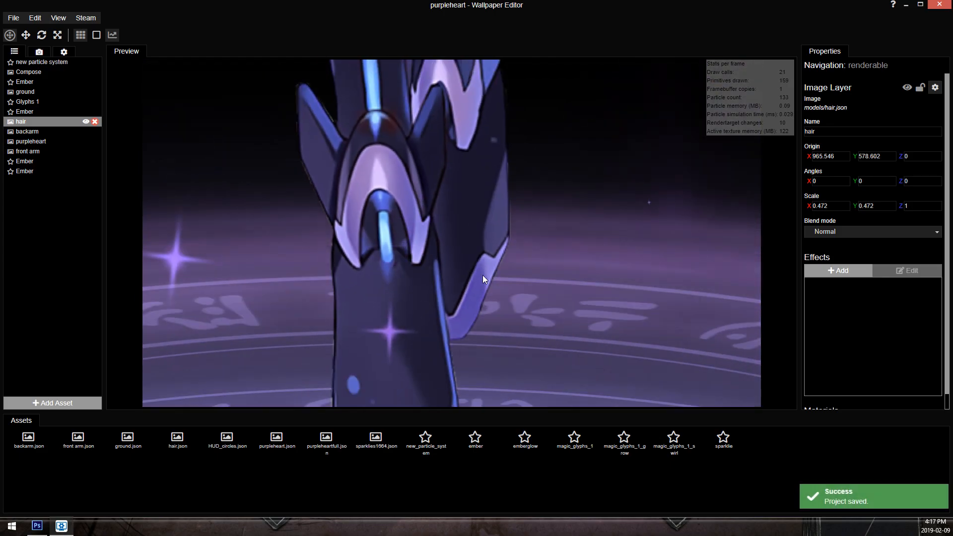
pyautogui.scroll(-4, 447, 127)
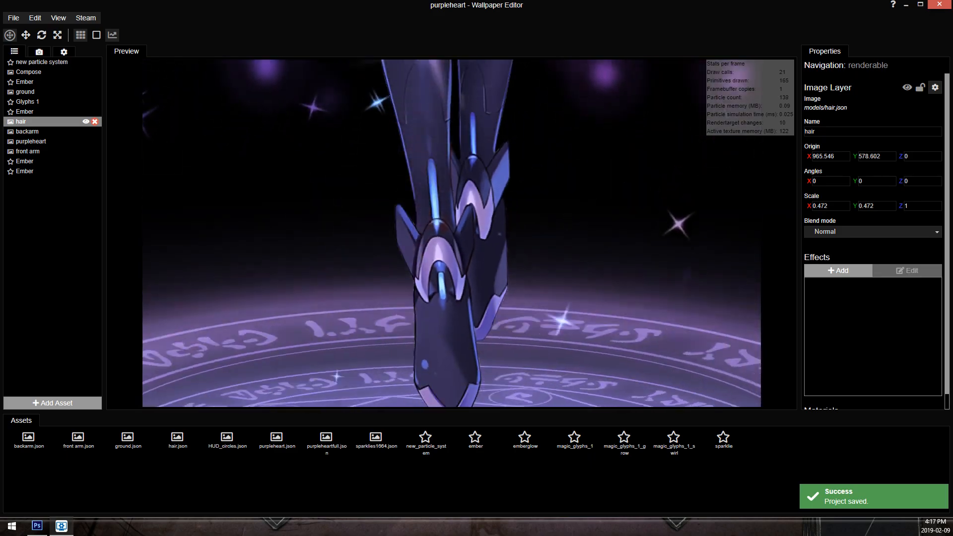
pyautogui.click(35, 18)
pyautogui.moveTo(58, 18)
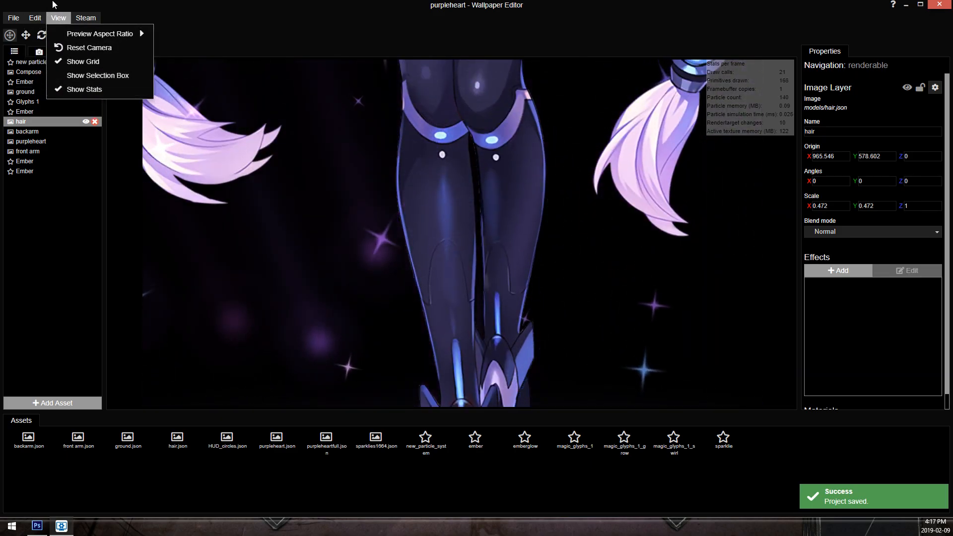
pyautogui.scroll(3, 499, 159)
pyautogui.scroll(5, 533, 162)
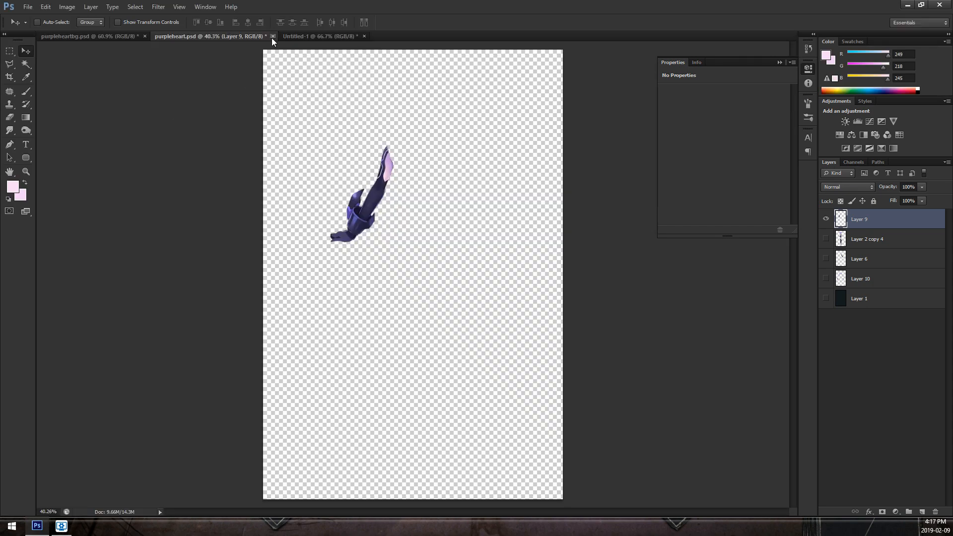
# In Photoshop, close purpleheart.psd with its changes saved, discard Untitled-1, and close purpleheartbg.psd.
pyautogui.click(272, 37)
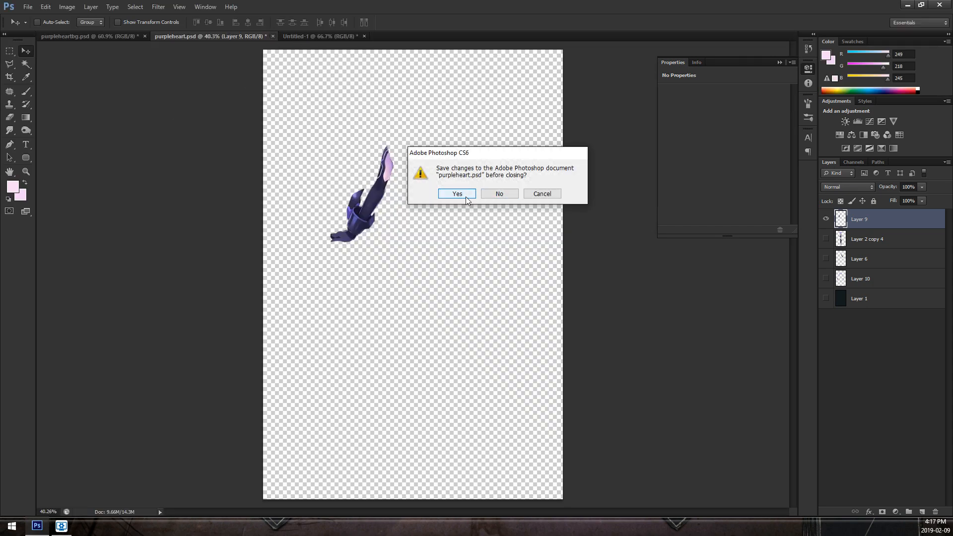
pyautogui.click(465, 196)
pyautogui.click(236, 36)
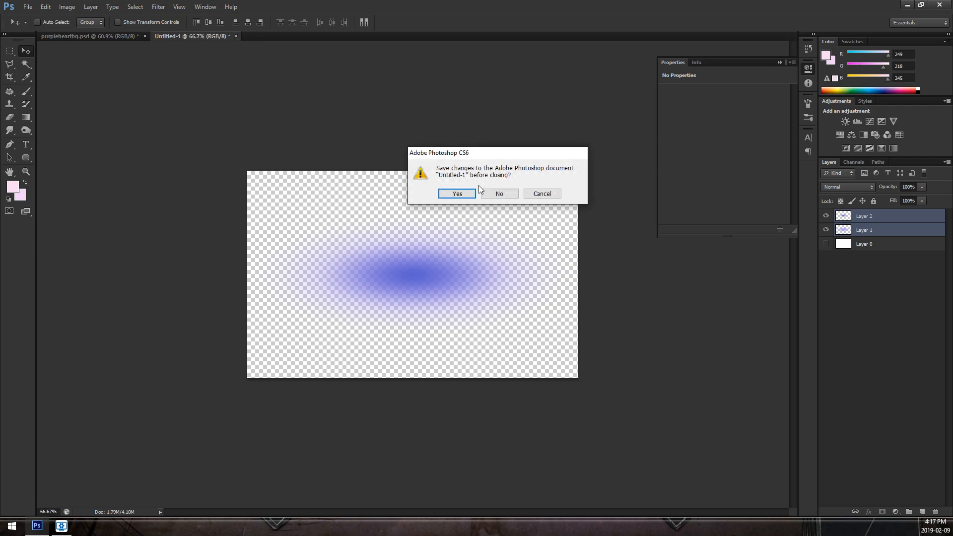
pyautogui.press('n')
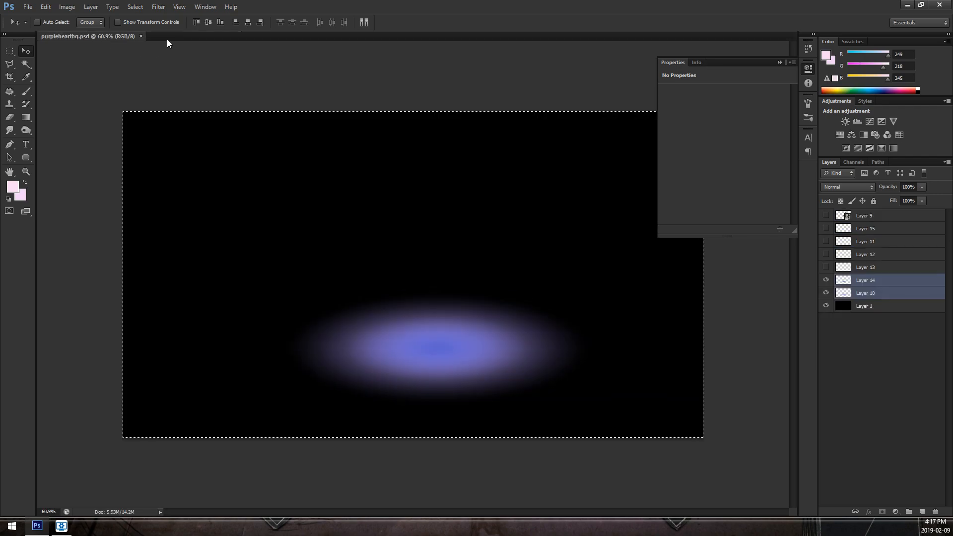
pyautogui.click(141, 37)
# Switch to Wallpaper Editor, show the project's materials folder in Explorer, and open its purpleheart.png in Photoshop.
pyautogui.hotkey('alt', 'Tab')
pyautogui.click(58, 17)
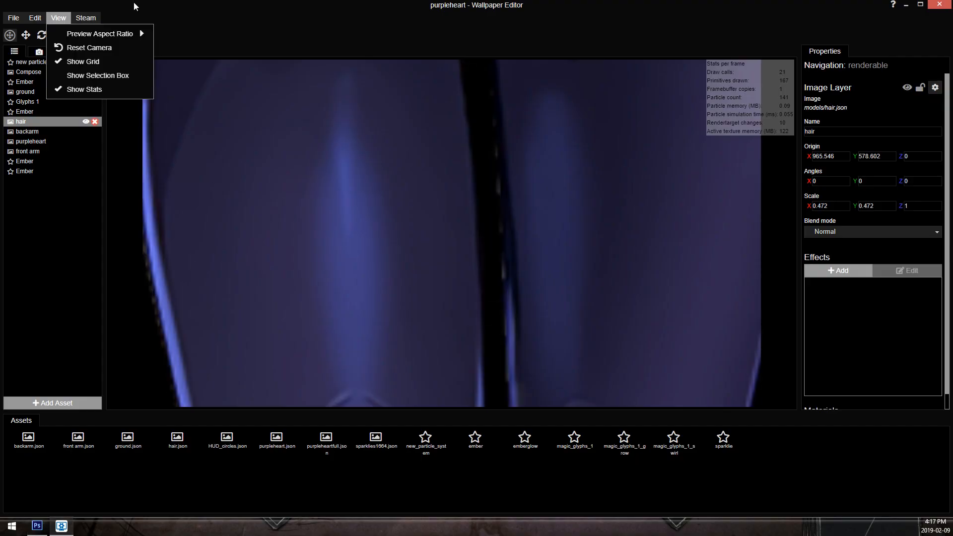
pyautogui.moveTo(35, 17)
pyautogui.click(84, 110)
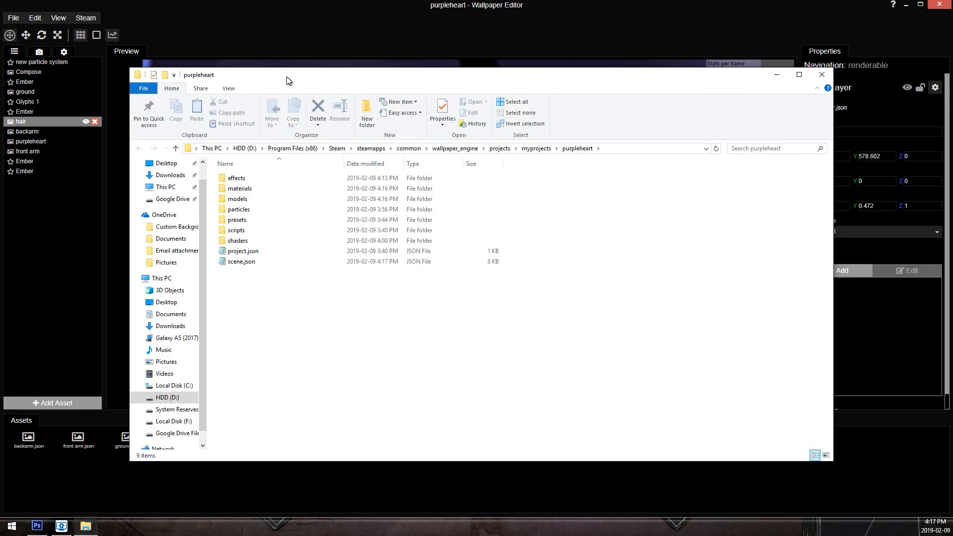
pyautogui.doubleClick(255, 189)
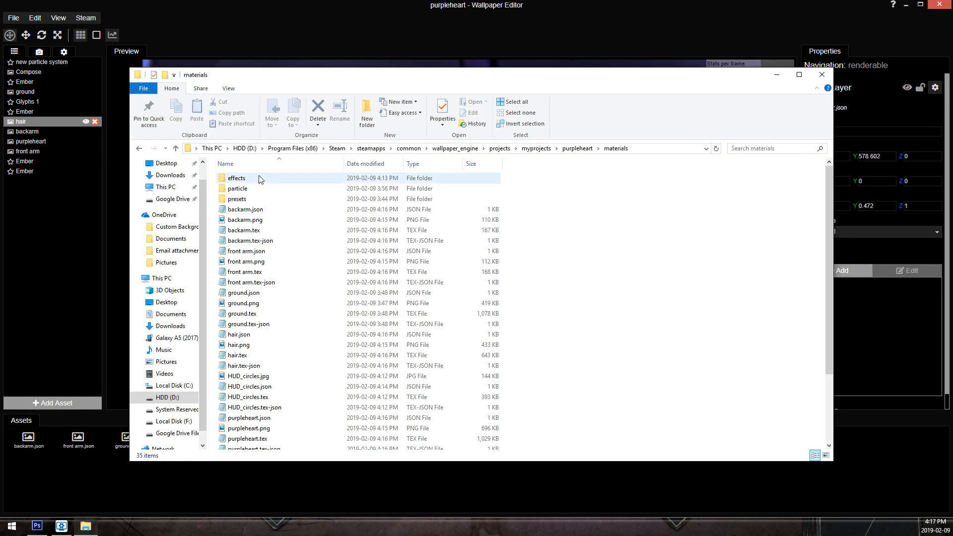
pyautogui.scroll(-3, 286, 345)
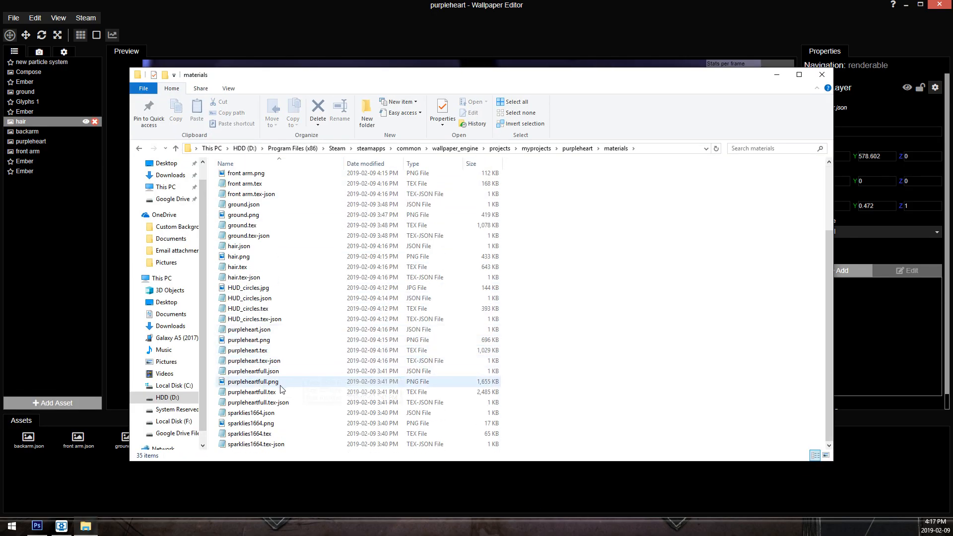
pyautogui.rightClick(267, 341)
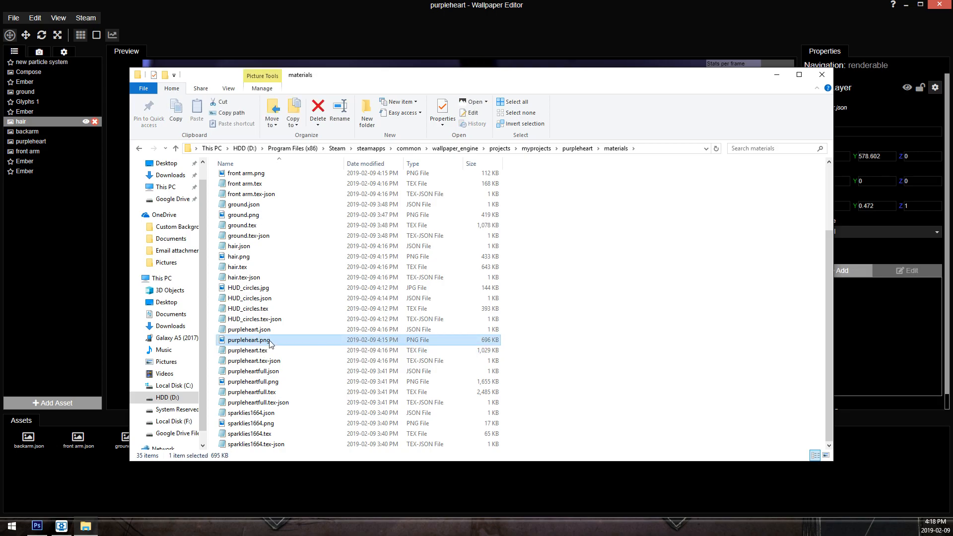
pyautogui.moveTo(377, 363)
pyautogui.click(486, 376)
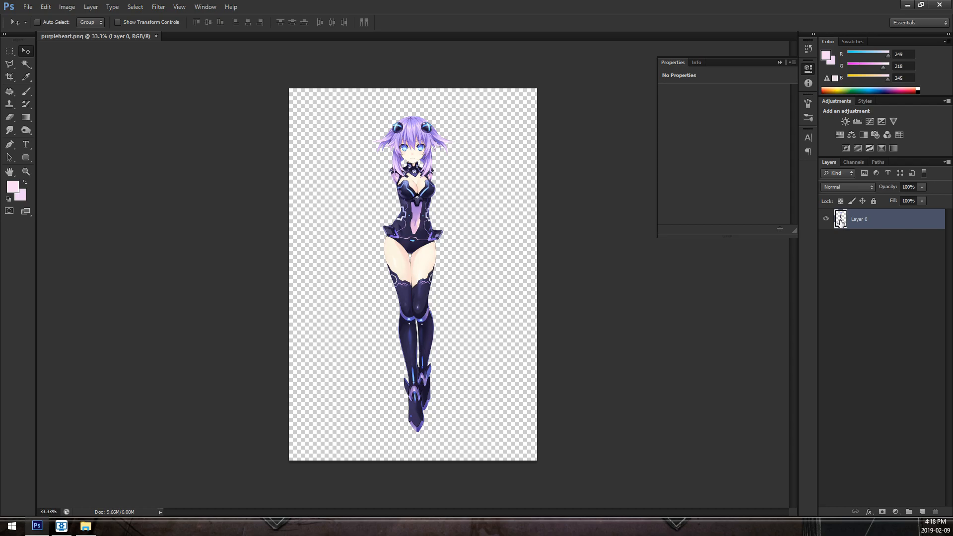
# Select the outline of the character on Layer 0 and start contracting the selection.
pyautogui.scroll(5, 464, 154)
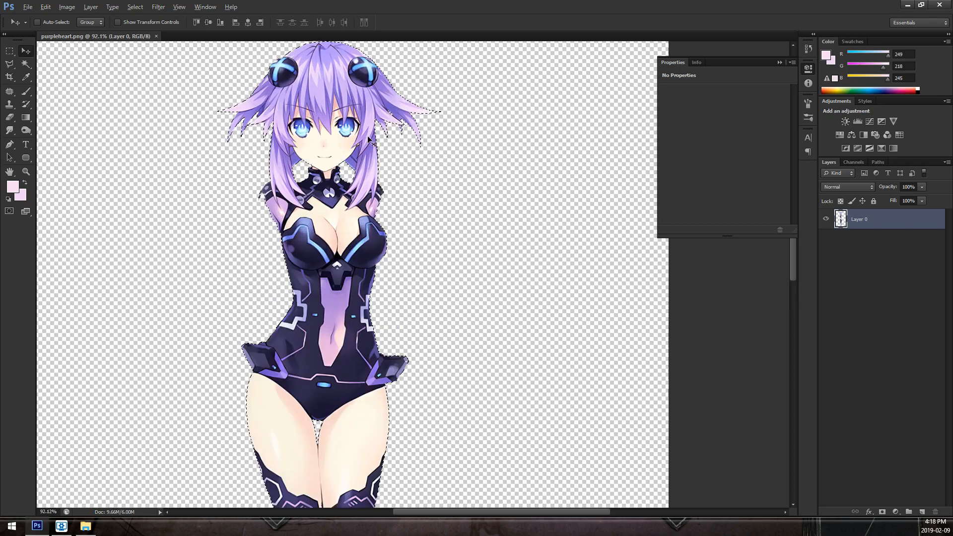
pyautogui.click(135, 7)
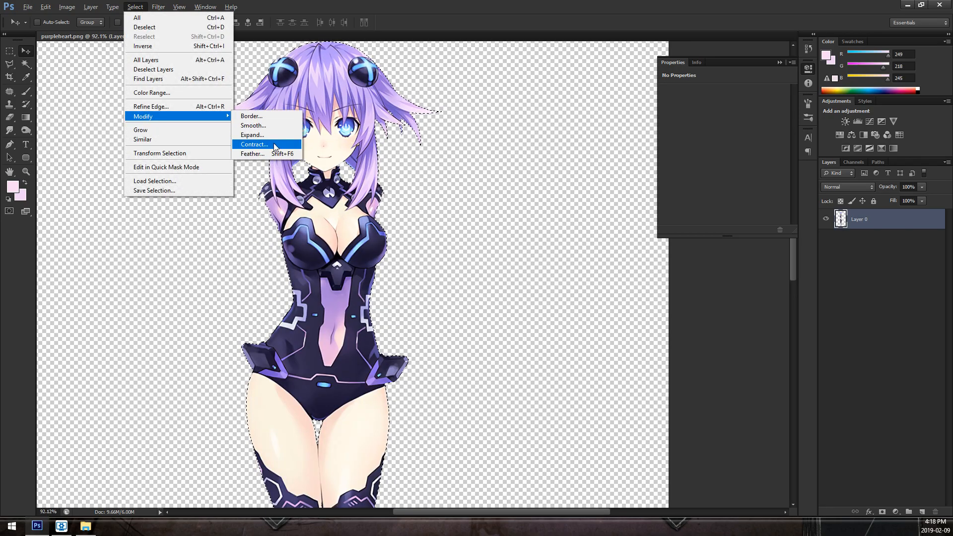
# Contract the selection around the character and apply the Blur filter to soften her cutout edges.
pyautogui.click(274, 145)
pyautogui.click(524, 178)
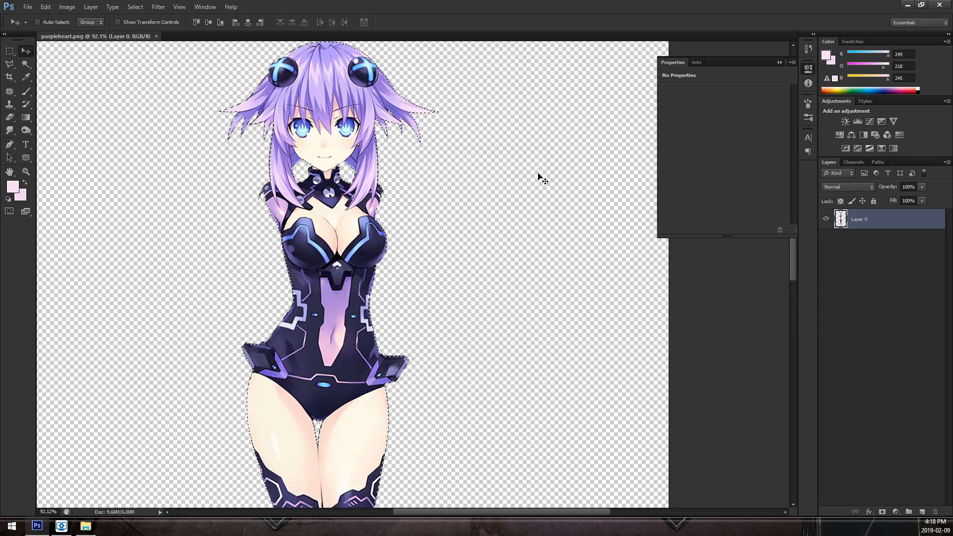
pyautogui.click(157, 7)
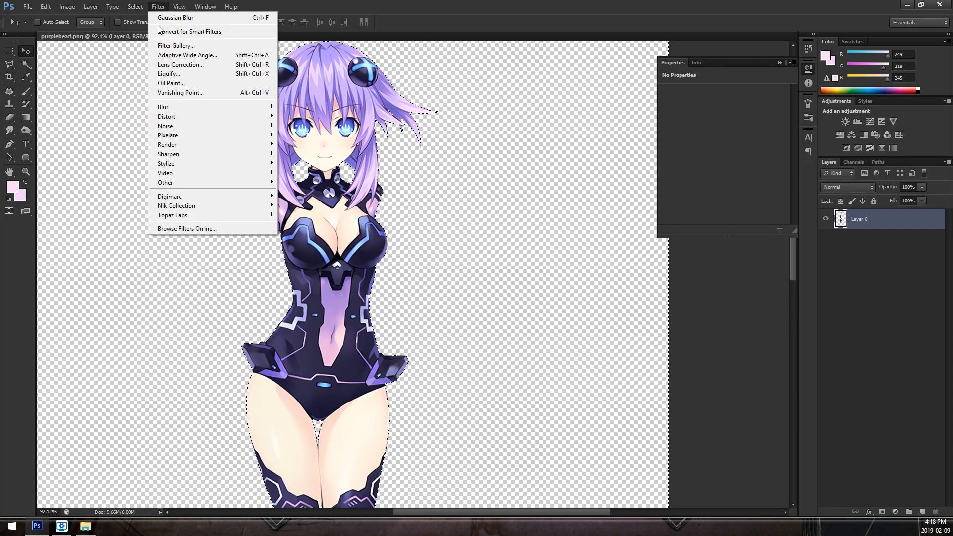
pyautogui.moveTo(173, 105)
pyautogui.click(322, 149)
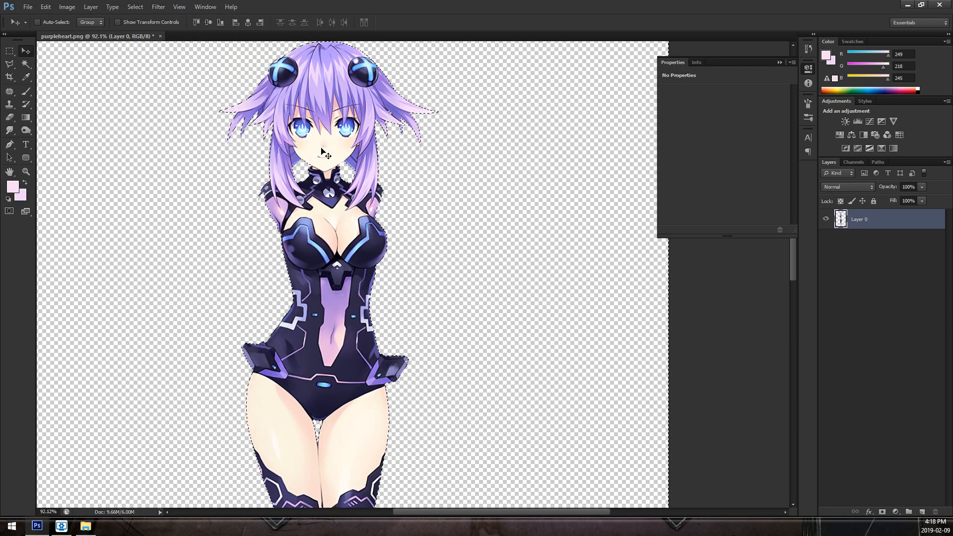
# Switch to Wallpaper Editor and inspect the outlines of the character's legs and boots up close.
pyautogui.click(61, 527)
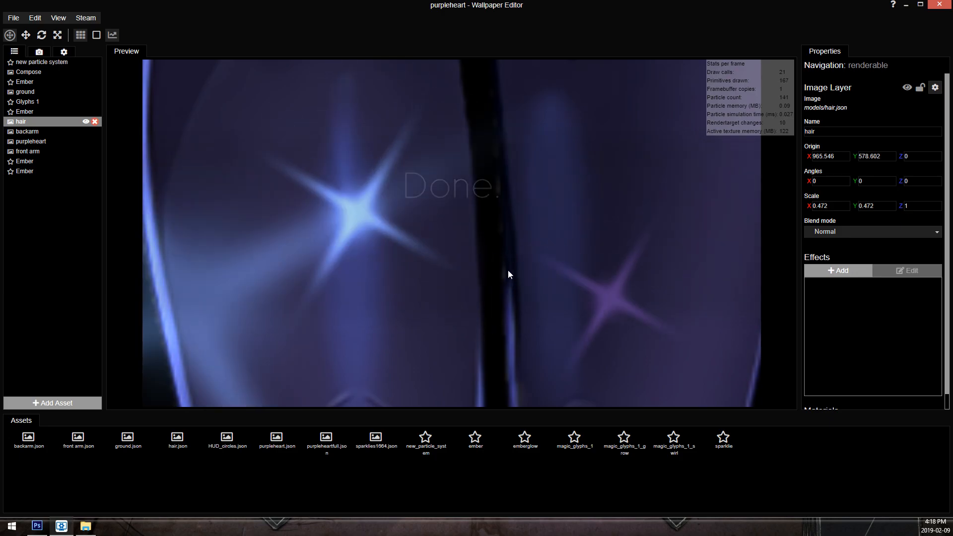
pyautogui.scroll(-9, 509, 269)
pyautogui.moveTo(514, 336); pyautogui.dragTo(500, 69)
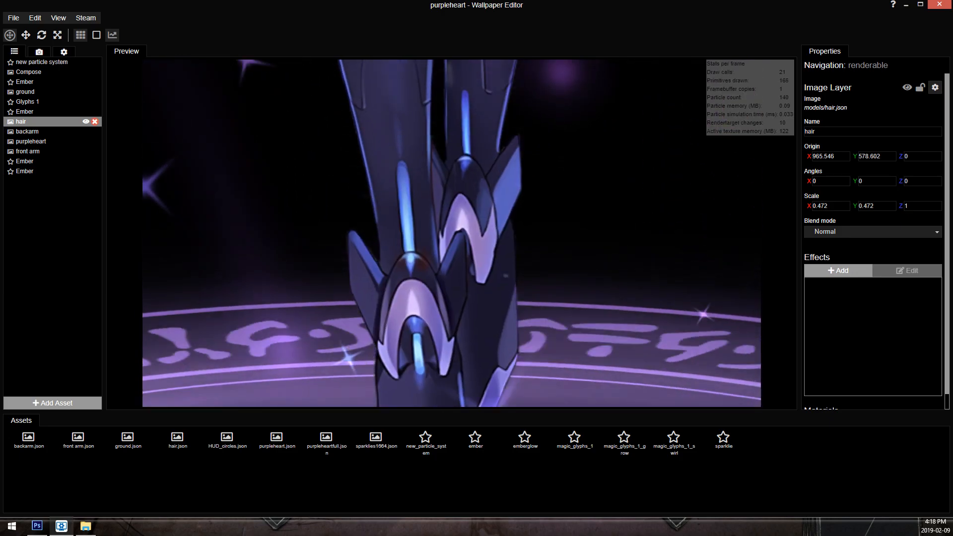
pyautogui.scroll(5, 519, 117)
pyautogui.scroll(5, 518, 116)
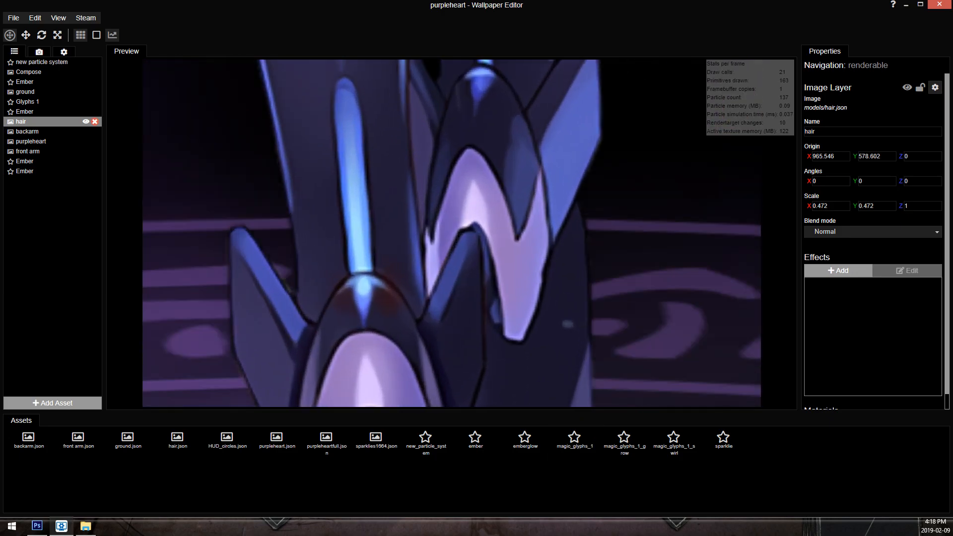
pyautogui.scroll(3, 451, 299)
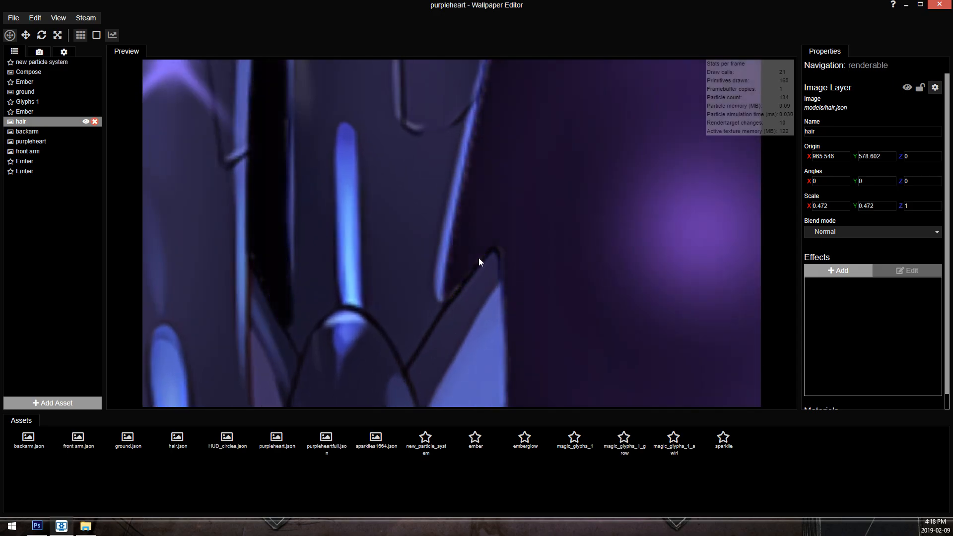
pyautogui.scroll(-6, 487, 183)
# Examine the character's torso, arms, thighs and braids for edge quality, ending with a view of the whole figure.
pyautogui.moveTo(432, 67); pyautogui.dragTo(479, 341)
pyautogui.moveTo(472, 127); pyautogui.dragTo(419, 216)
pyautogui.moveTo(569, 191); pyautogui.dragTo(488, 114)
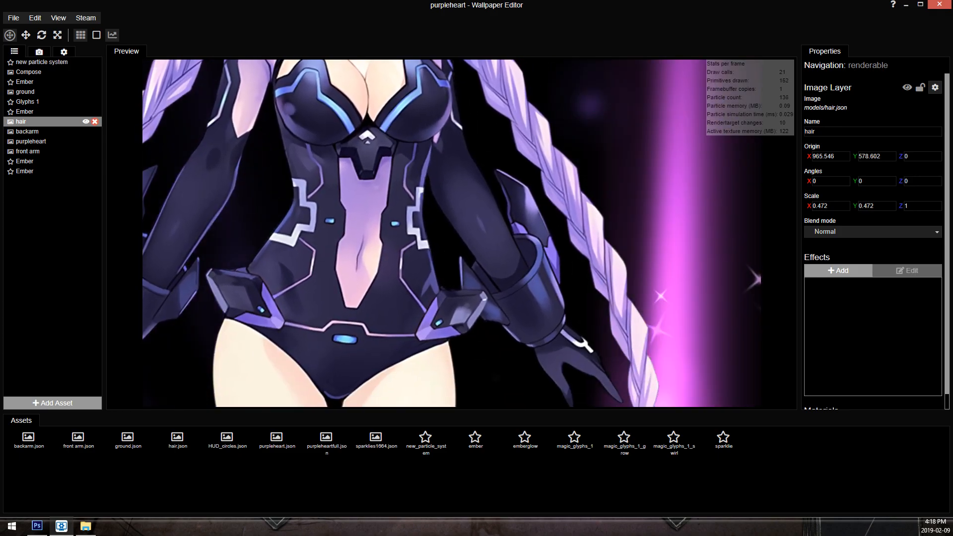
pyautogui.moveTo(571, 402); pyautogui.dragTo(582, 283)
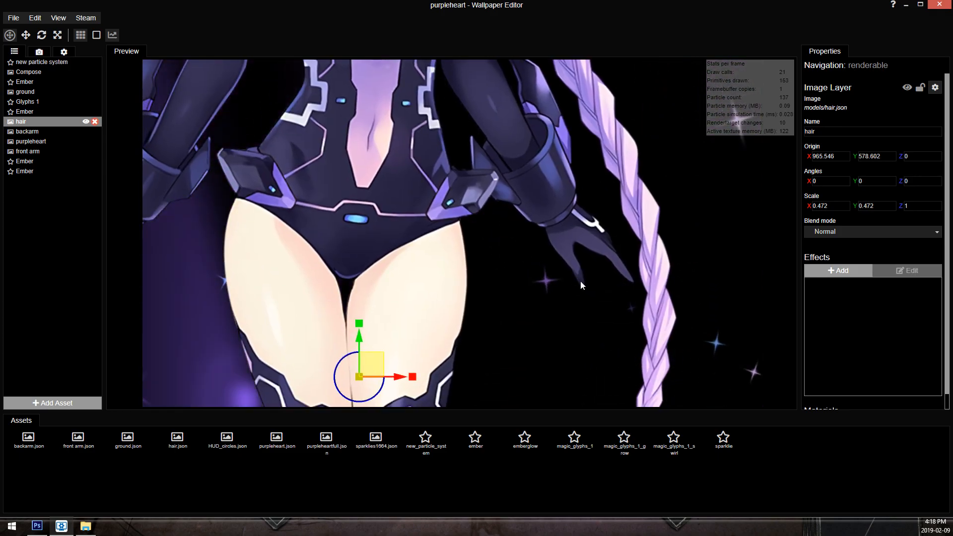
pyautogui.moveTo(552, 87); pyautogui.dragTo(553, 305)
pyautogui.moveTo(552, 198); pyautogui.dragTo(579, 374)
pyautogui.moveTo(407, 151); pyautogui.dragTo(339, 213)
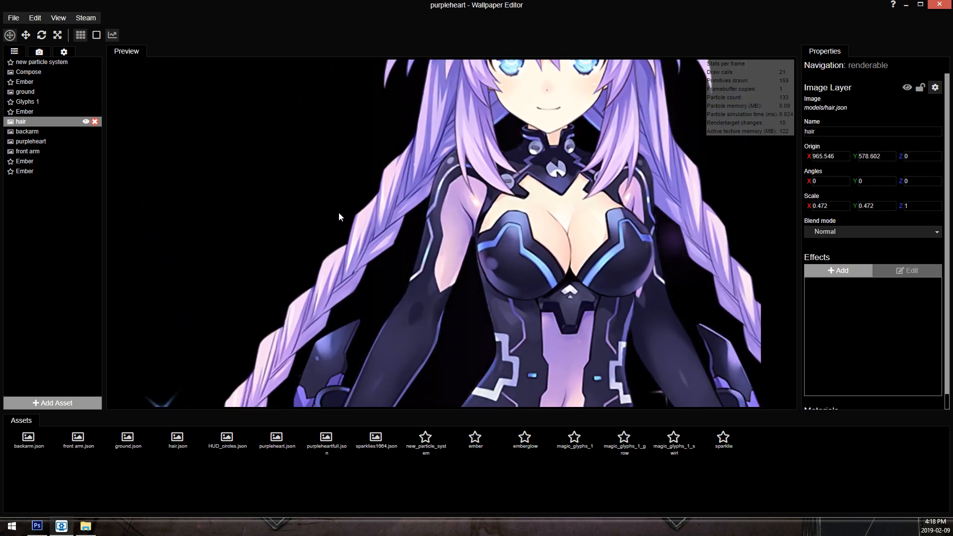
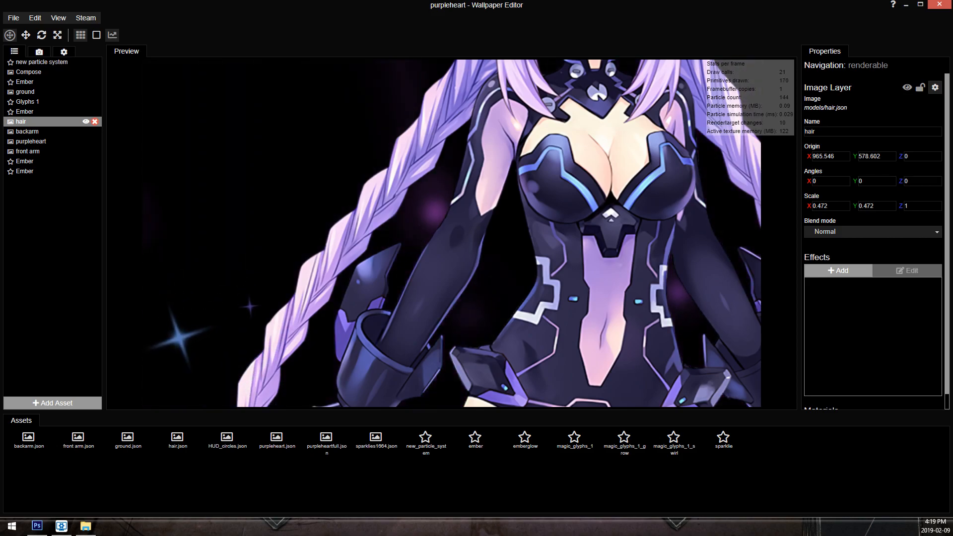
pyautogui.moveTo(452, 294); pyautogui.dragTo(304, 77)
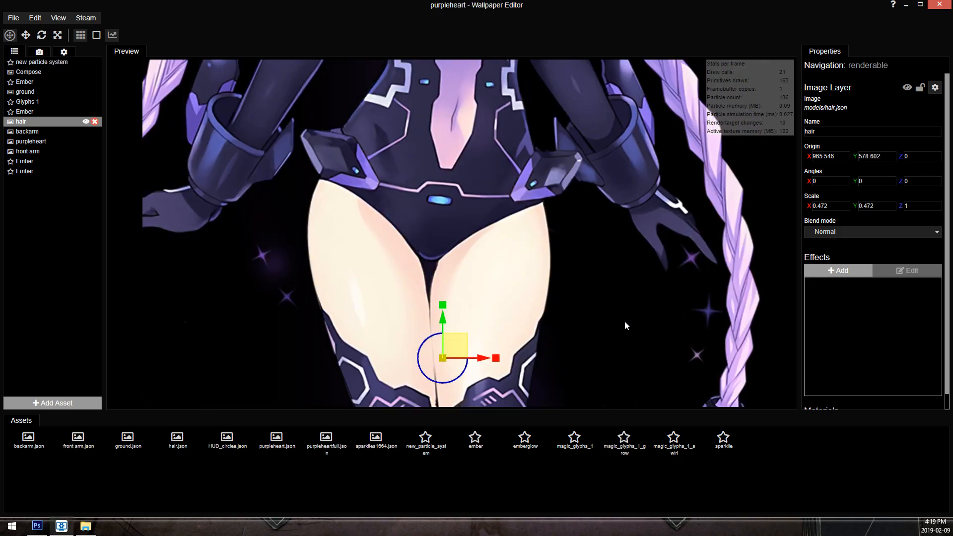
pyautogui.scroll(-6, 457, 220)
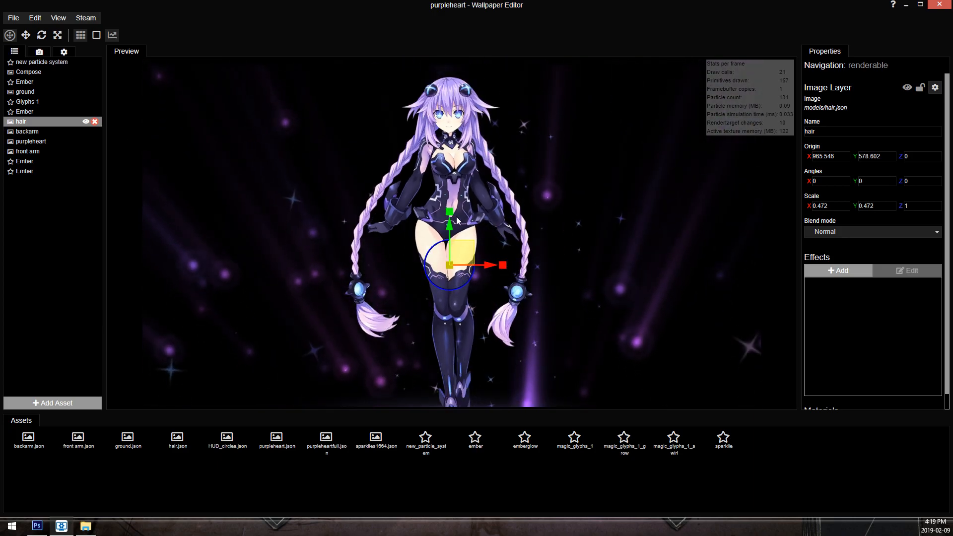
# Add a Shake effect to the purpleheart layer and open its shake direction texture for painting.
pyautogui.click(31, 141)
pyautogui.click(837, 270)
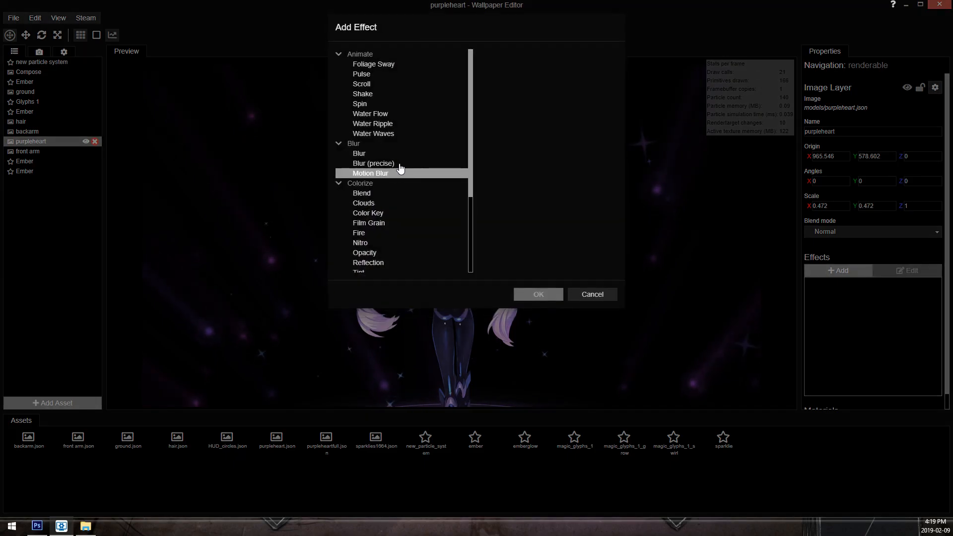
pyautogui.doubleClick(383, 94)
pyautogui.scroll(-3, 828, 270)
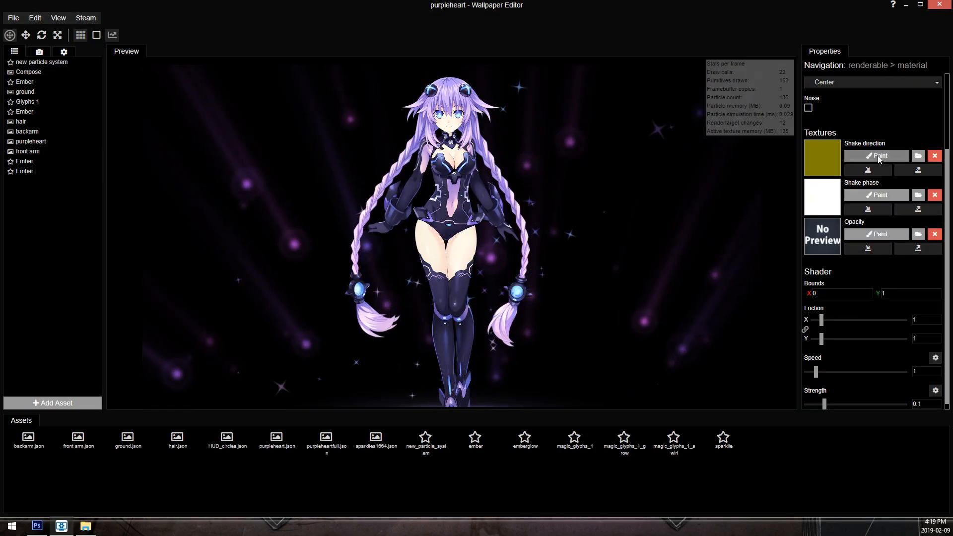
pyautogui.scroll(-1, 876, 152)
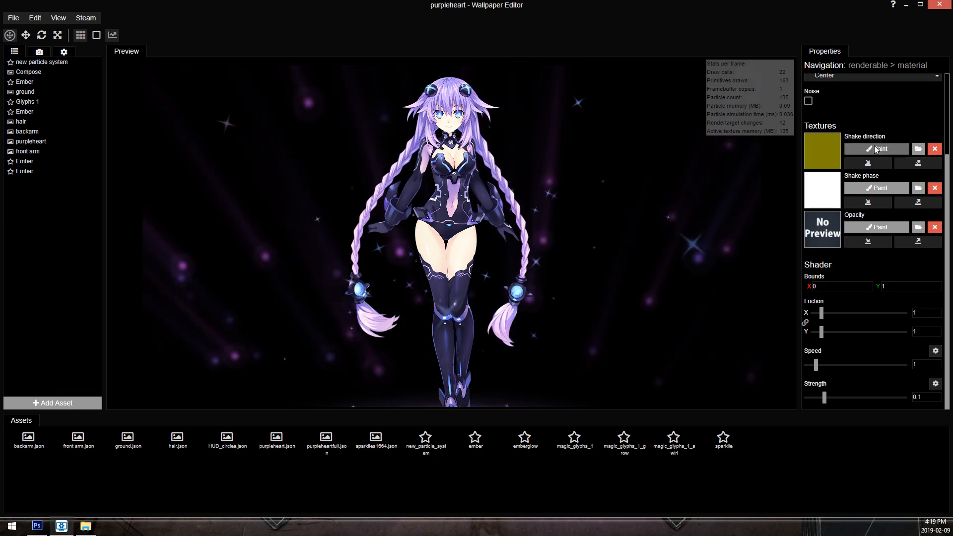
pyautogui.click(876, 149)
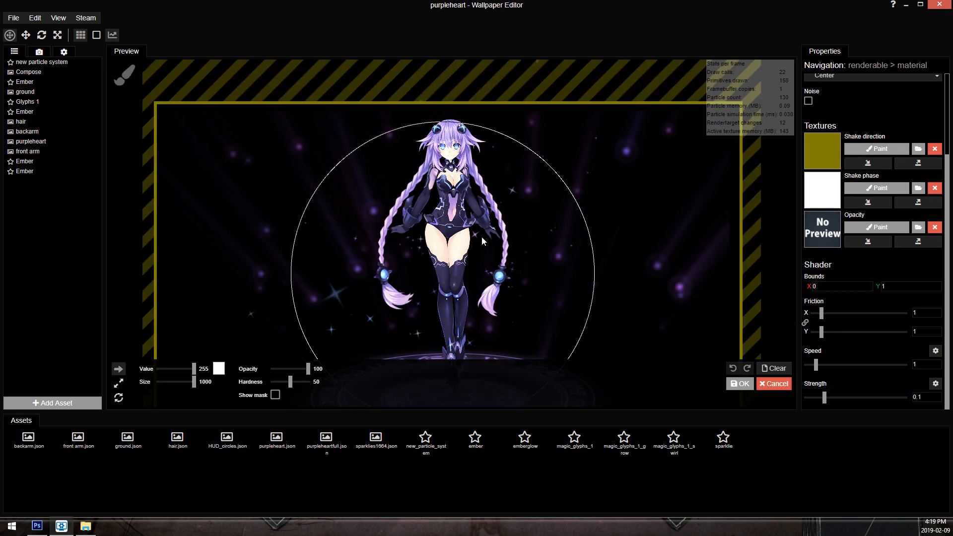
pyautogui.scroll(-2, 439, 317)
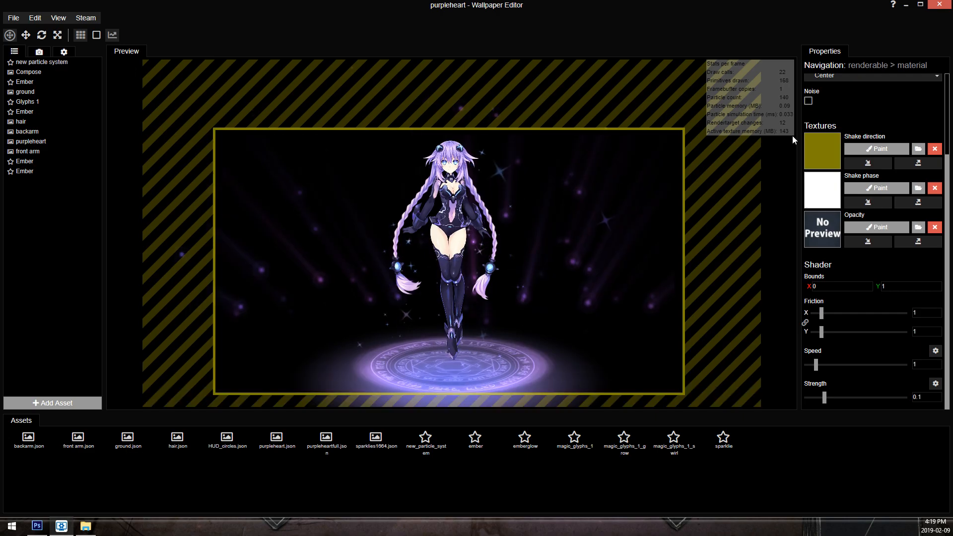
pyautogui.scroll(5, 446, 209)
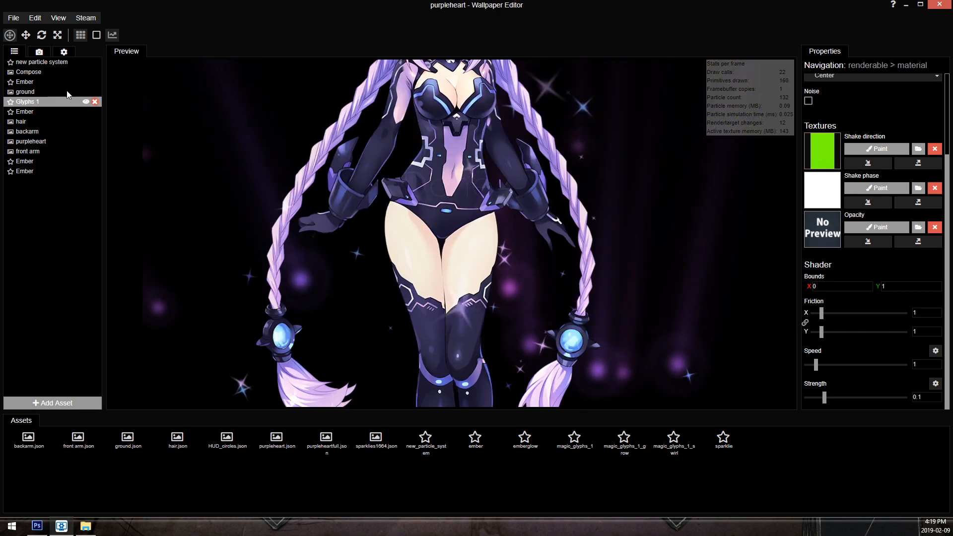
# Open the hair layer's material texture settings and set the texture format to DXT5.
pyautogui.click(35, 124)
pyautogui.click(827, 401)
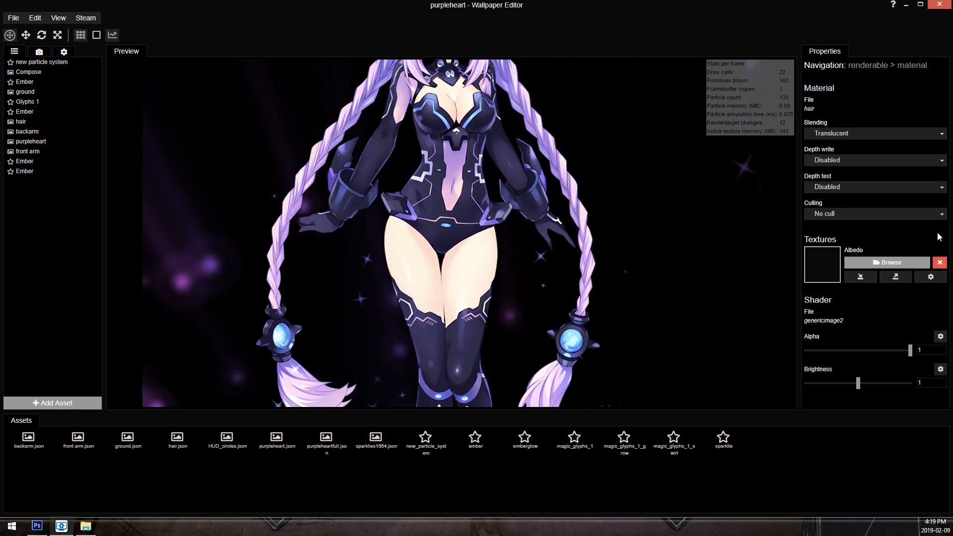
pyautogui.click(931, 276)
pyautogui.click(838, 191)
pyautogui.click(827, 237)
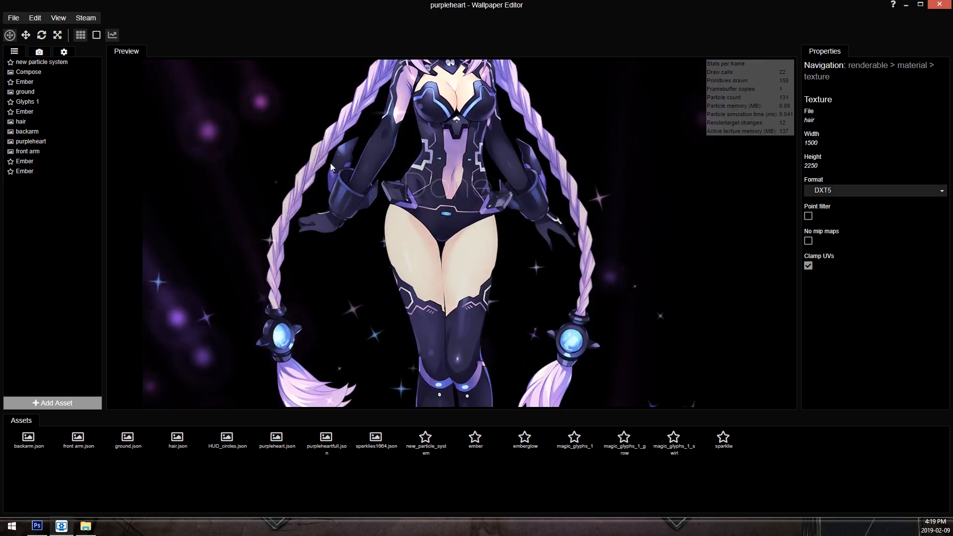
pyautogui.scroll(2, 331, 167)
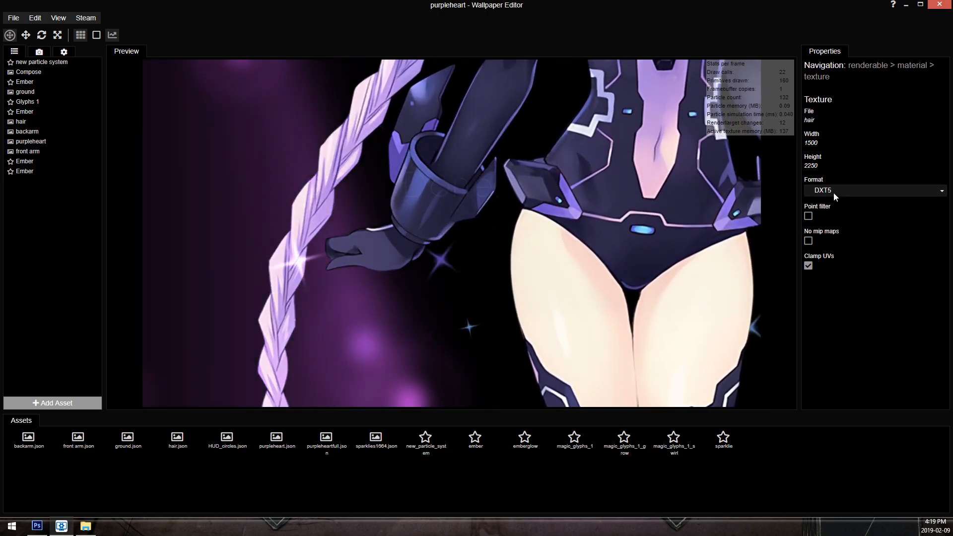
# Set the hair texture's format to RGBA 8888 and check the recompiled result in the preview.
pyautogui.click(827, 192)
pyautogui.click(839, 205)
pyautogui.scroll(-2, 525, 189)
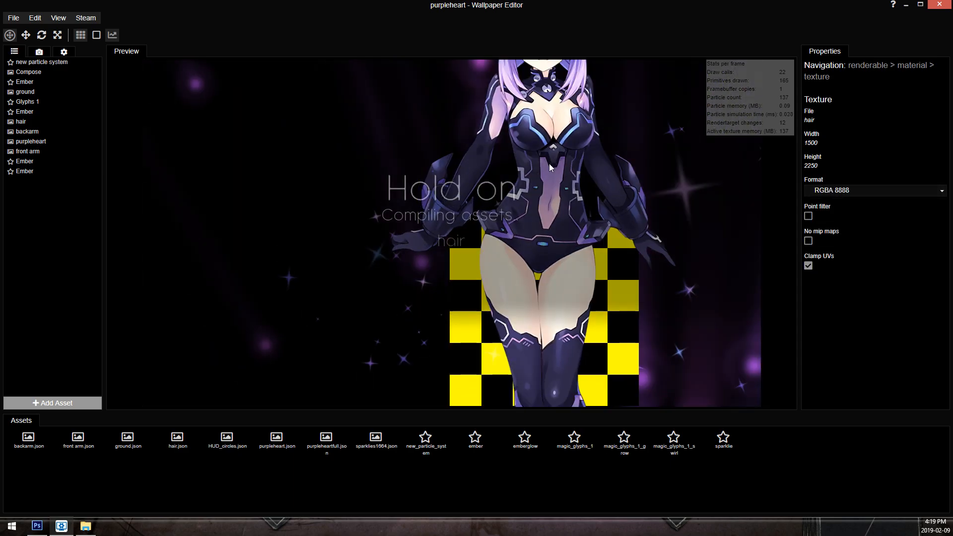
pyautogui.scroll(-2, 566, 163)
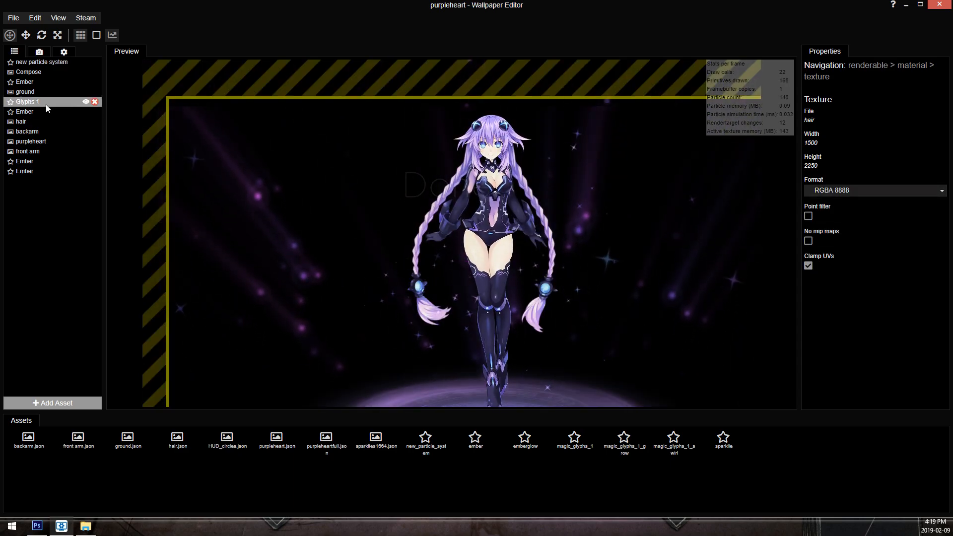
# Select the purpleheart layer and save the wallpaper project.
pyautogui.click(34, 142)
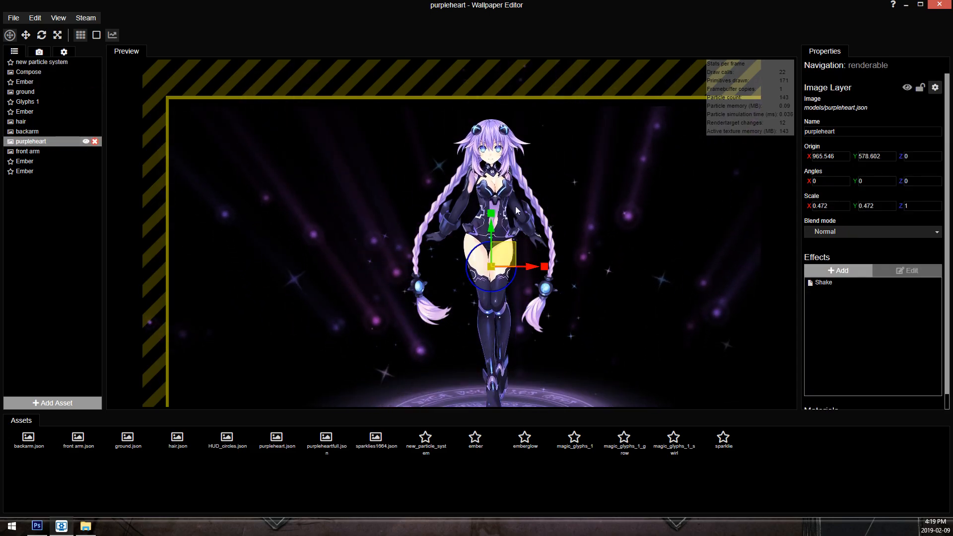
pyautogui.scroll(3, 606, 205)
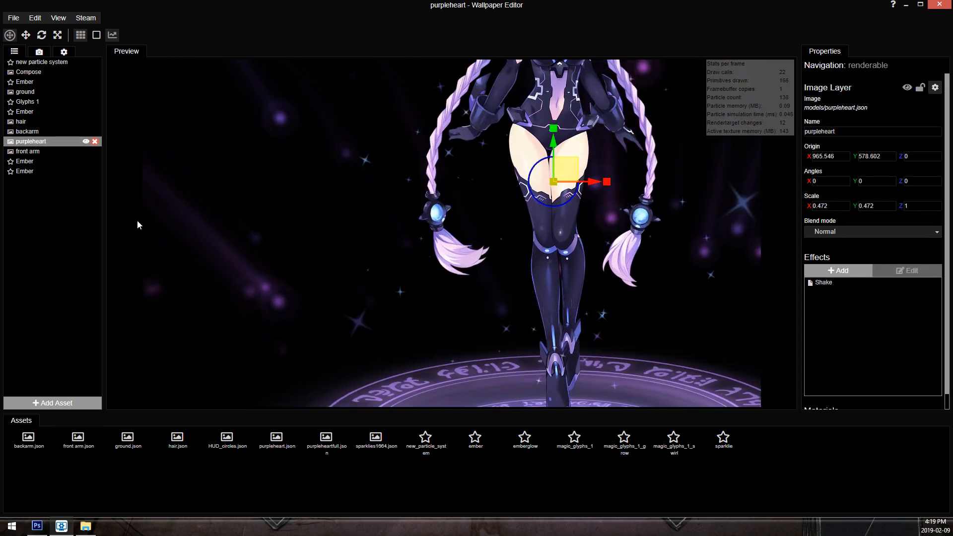
pyautogui.hotkey('ctrl', 's')
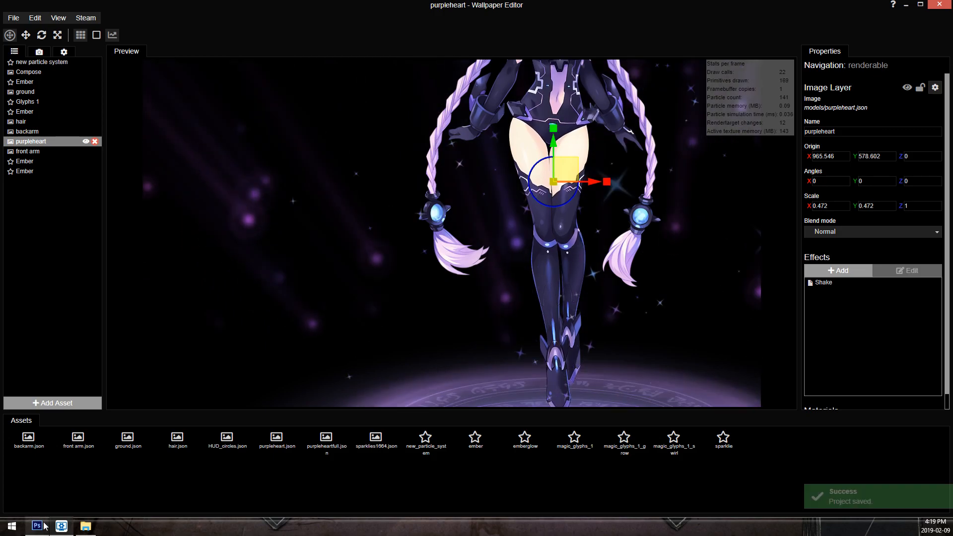
# Switch to Photoshop and resize the purpleheart.png image to 75 percent with proportions constrained.
pyautogui.click(82, 527)
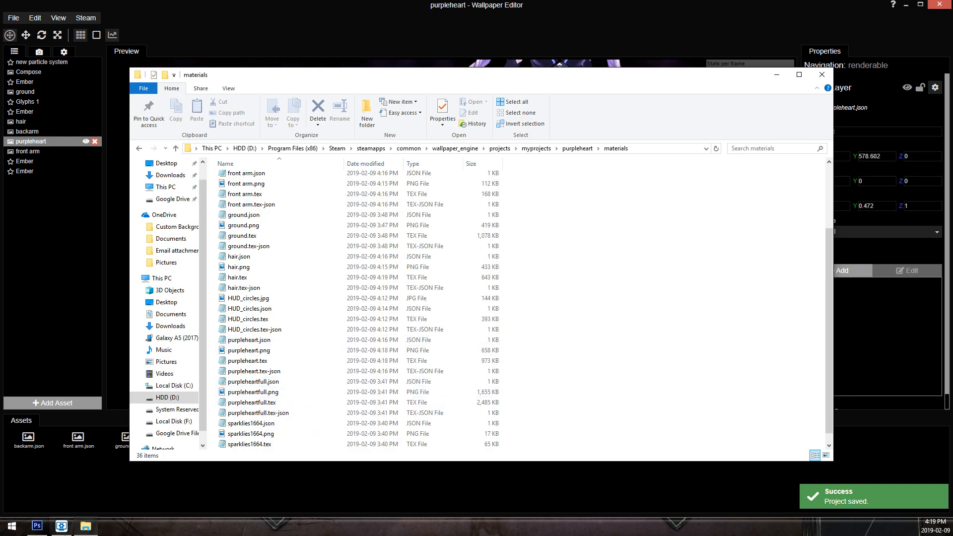
pyautogui.click(37, 526)
pyautogui.scroll(-3, 450, 194)
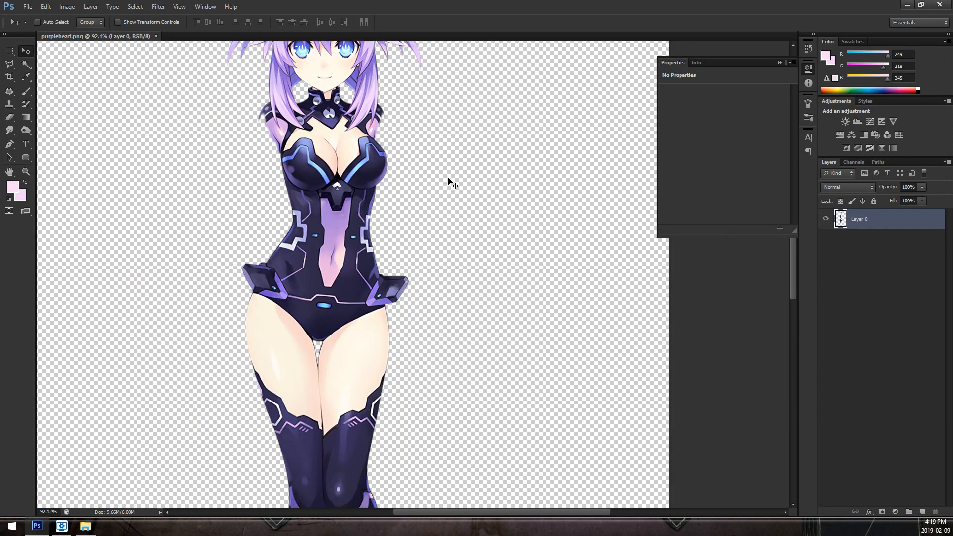
pyautogui.scroll(-4, 515, 190)
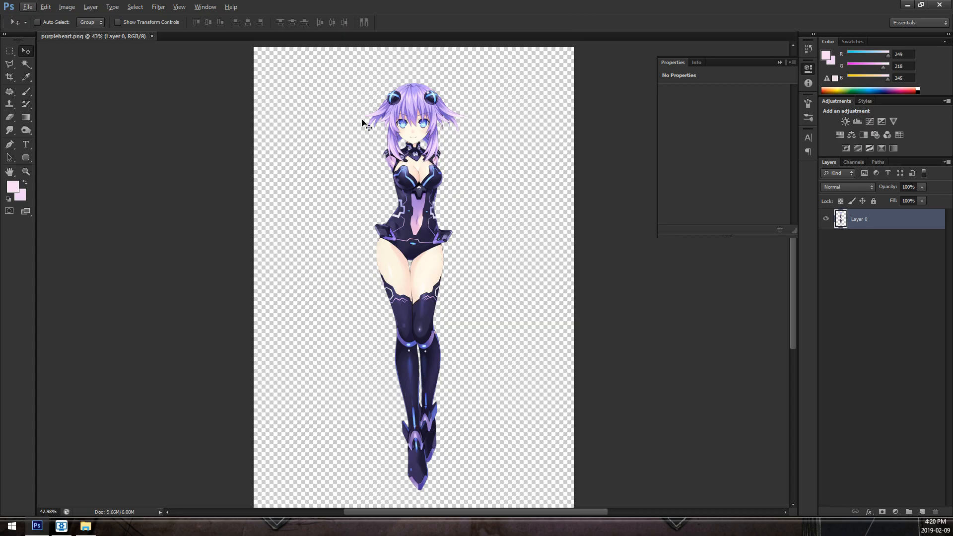
pyautogui.click(67, 7)
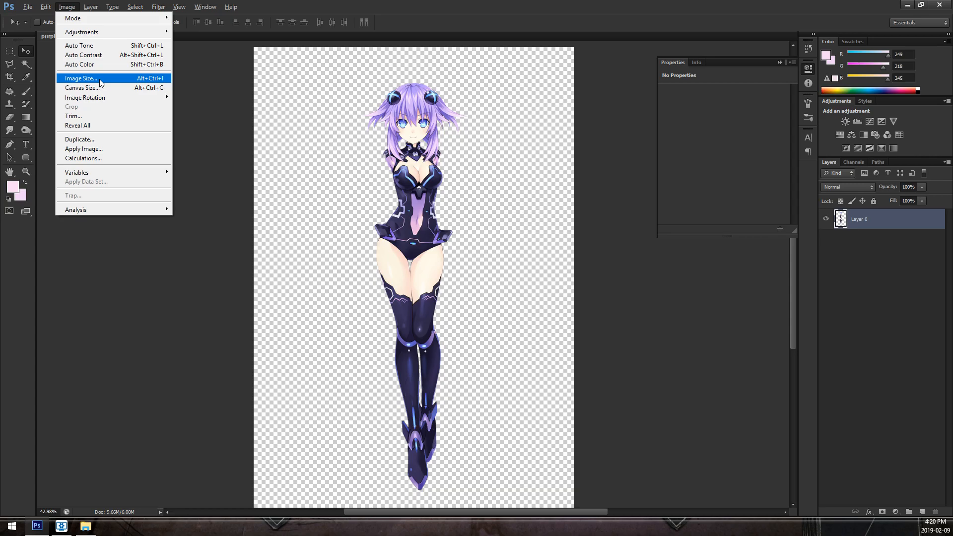
pyautogui.click(81, 79)
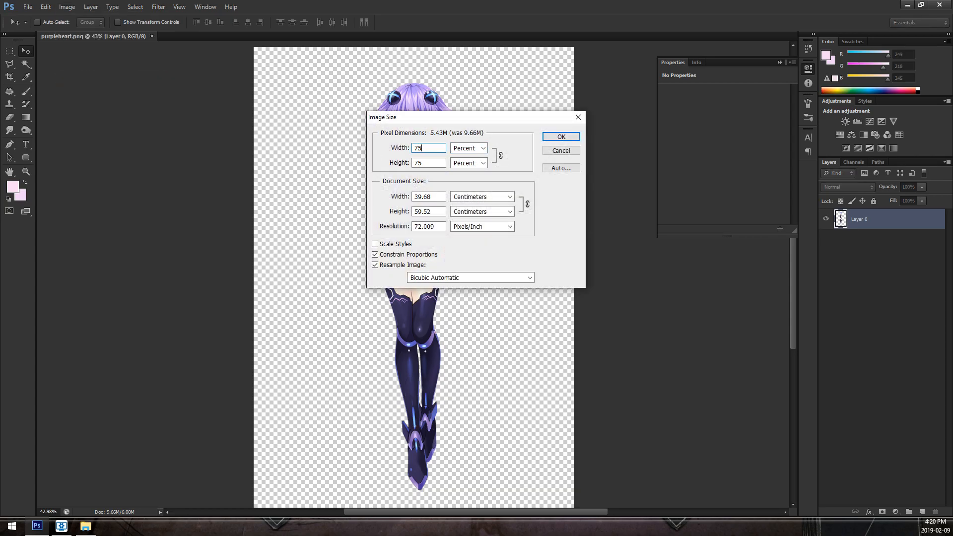
pyautogui.press('Return')
# Save the resized purpleheart.png and return to Wallpaper Editor to check the character's legs in the preview.
pyautogui.click(28, 7)
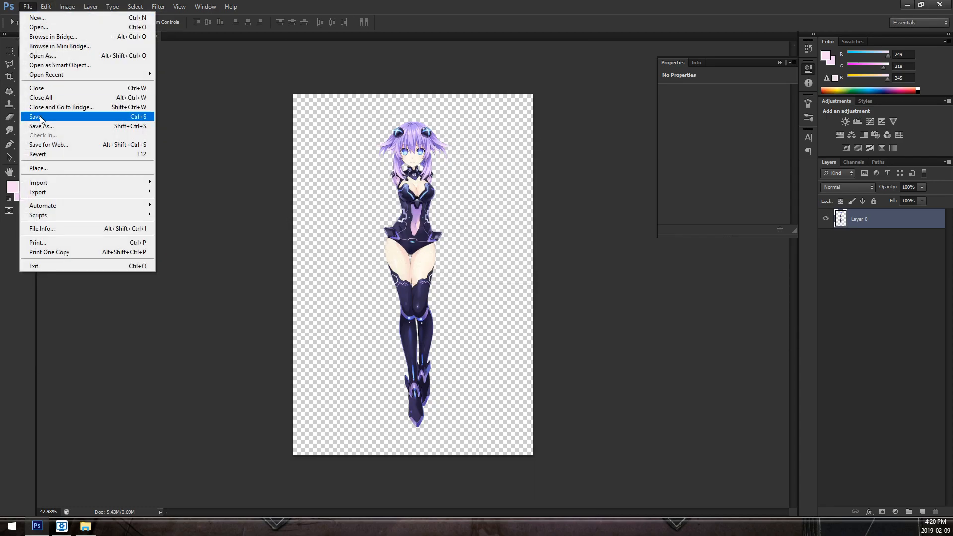
pyautogui.click(35, 116)
pyautogui.click(57, 527)
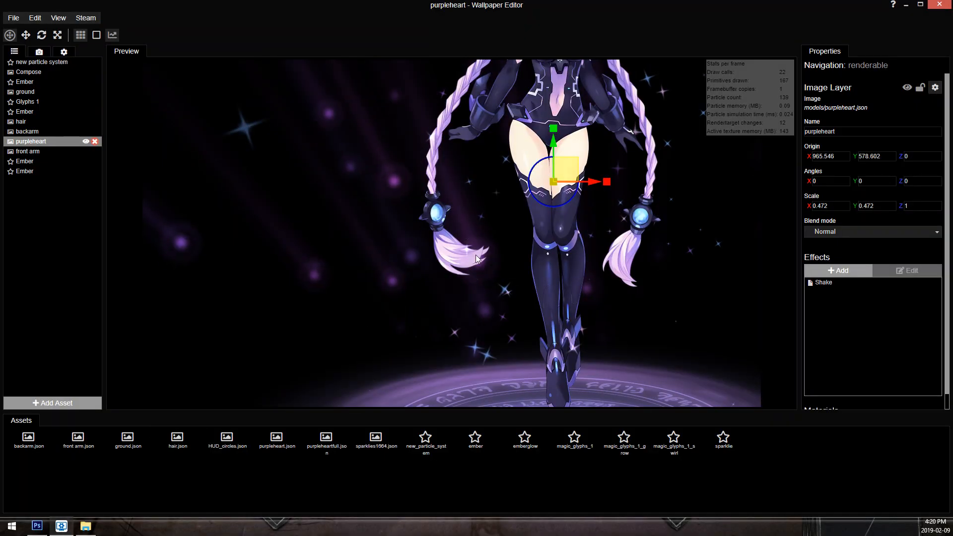
pyautogui.scroll(8, 566, 323)
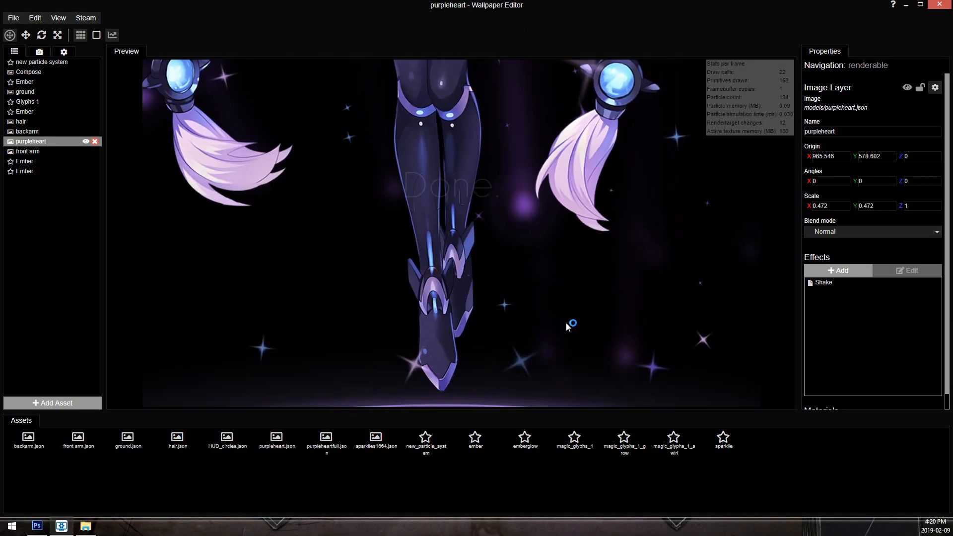
# Examine the purpleheart layer's texture quality in the preview, from the legs up to the upper body.
pyautogui.scroll(-3, 498, 269)
pyautogui.moveTo(526, 186); pyautogui.dragTo(497, 405)
pyautogui.moveTo(441, 80); pyautogui.dragTo(491, 402)
pyautogui.scroll(-3, 480, 182)
pyautogui.moveTo(479, 182); pyautogui.dragTo(489, 63)
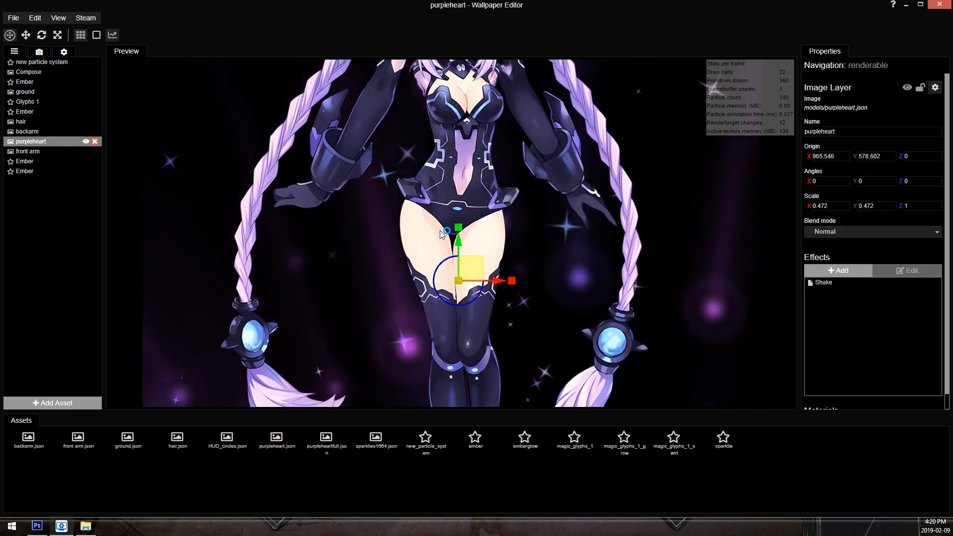
pyautogui.scroll(-3, 452, 234)
# Switch to File Explorer and open backarm.png from the project's materials folder in Adobe Photoshop CS6.
pyautogui.click(87, 526)
pyautogui.scroll(3, 272, 222)
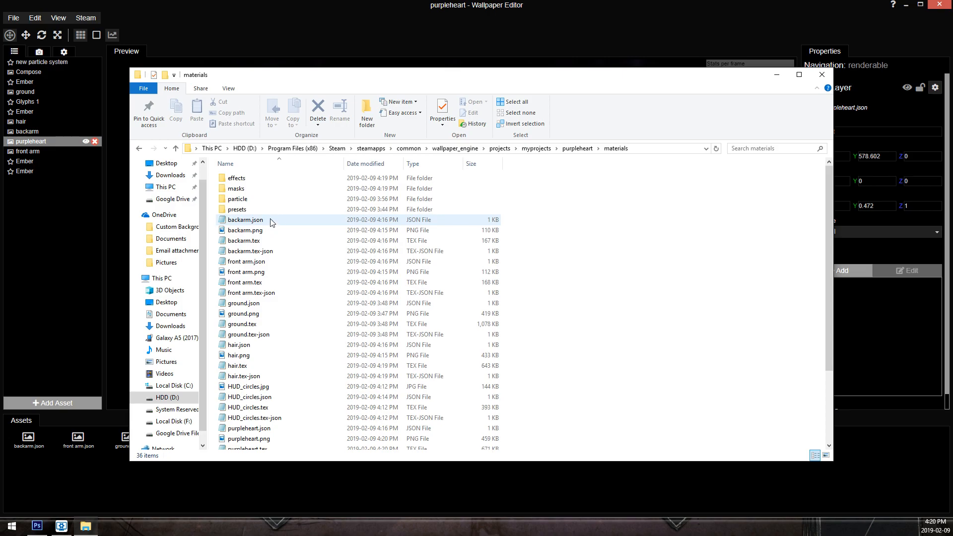
pyautogui.rightClick(257, 236)
pyautogui.moveTo(347, 362)
pyautogui.click(438, 376)
# Resize the backarm.png image to 75 percent with proportions constrained and save the file.
pyautogui.click(74, 7)
pyautogui.click(80, 79)
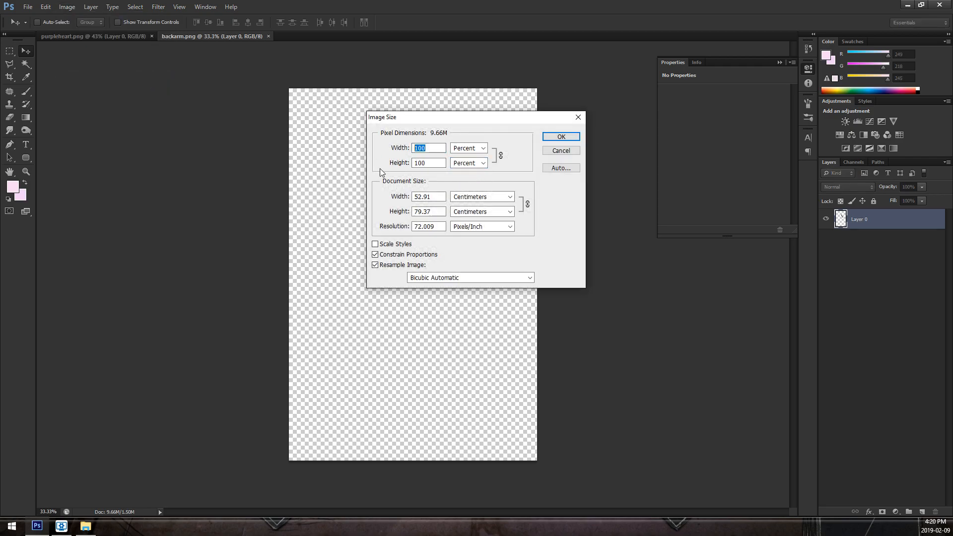
pyautogui.click(570, 138)
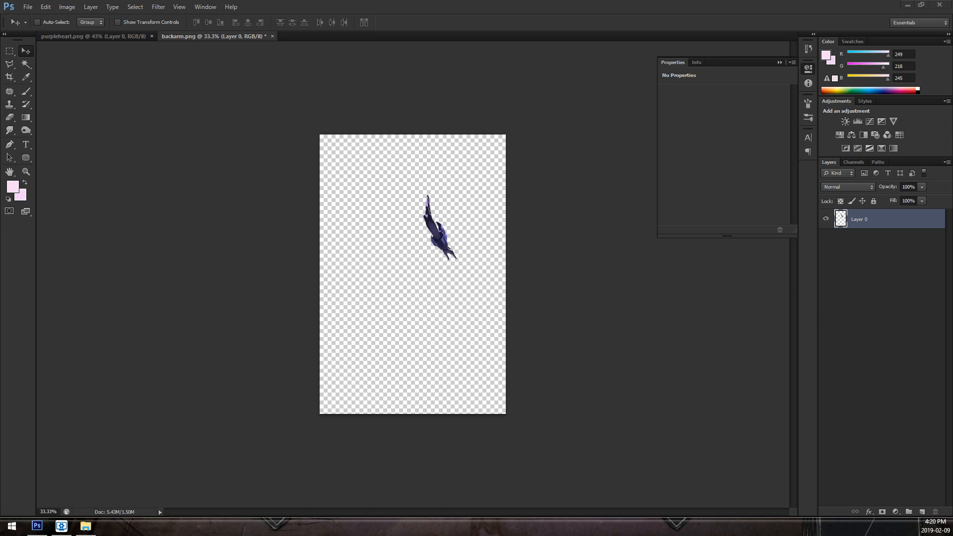
pyautogui.click(28, 7)
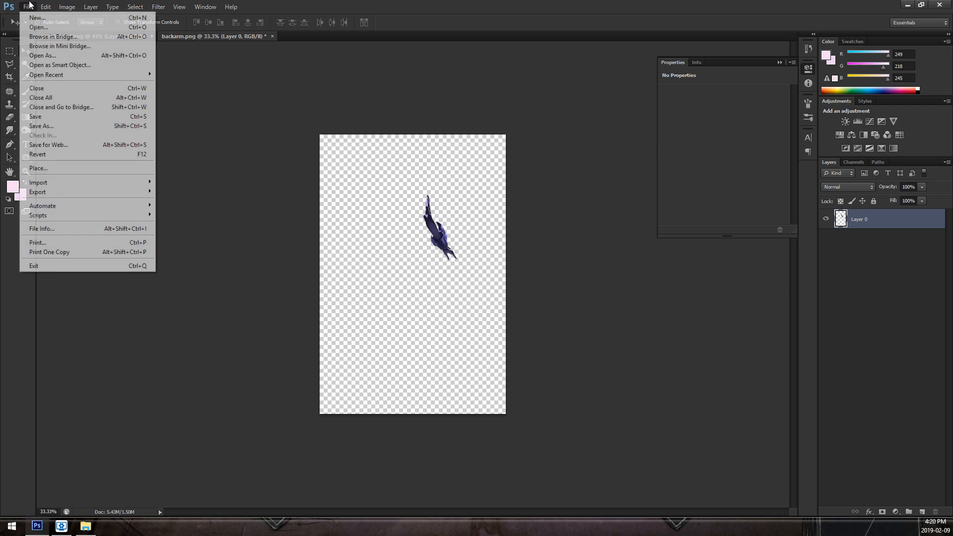
pyautogui.click(62, 117)
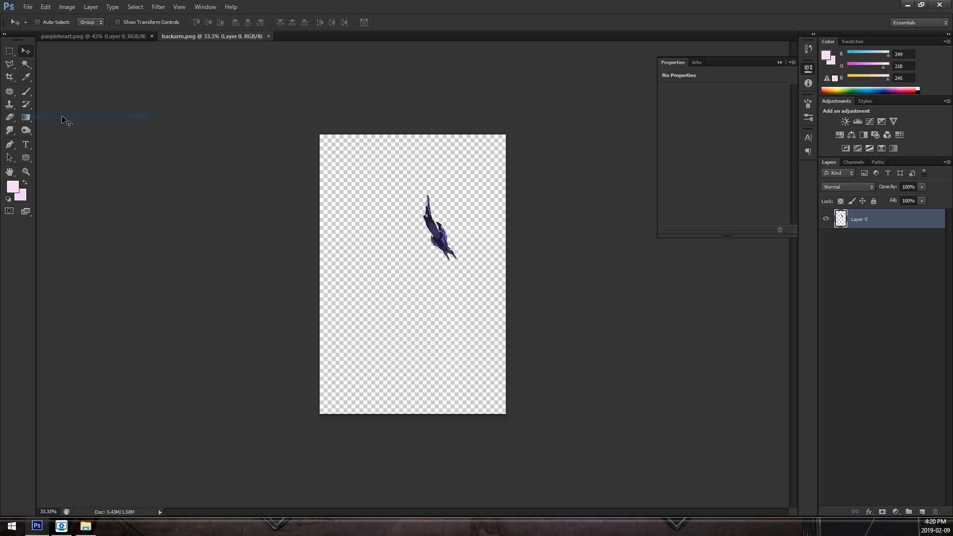
# Return to Wallpaper Editor and inspect the recompiled character and the purpleheart layer's Shake effect.
pyautogui.click(66, 530)
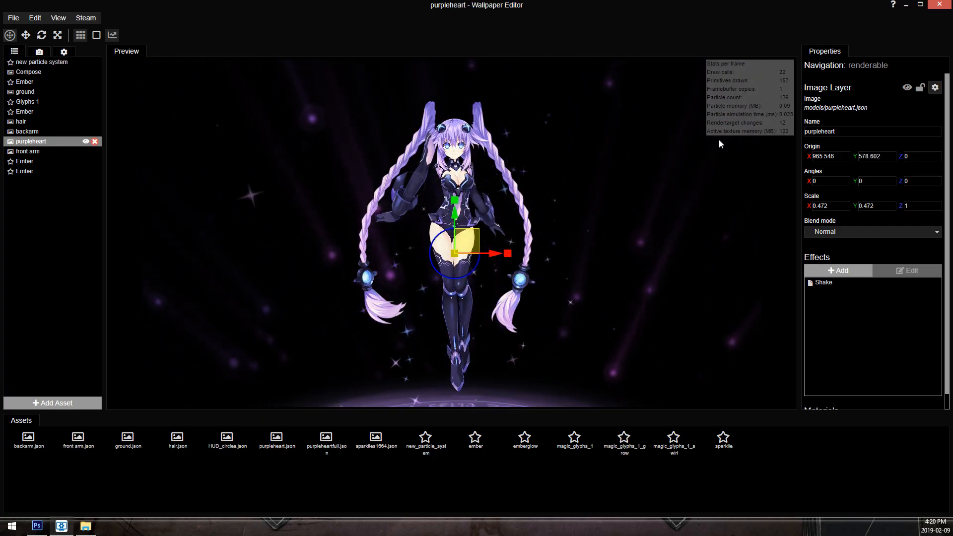
pyautogui.scroll(2, 389, 261)
pyautogui.moveTo(932, 286)
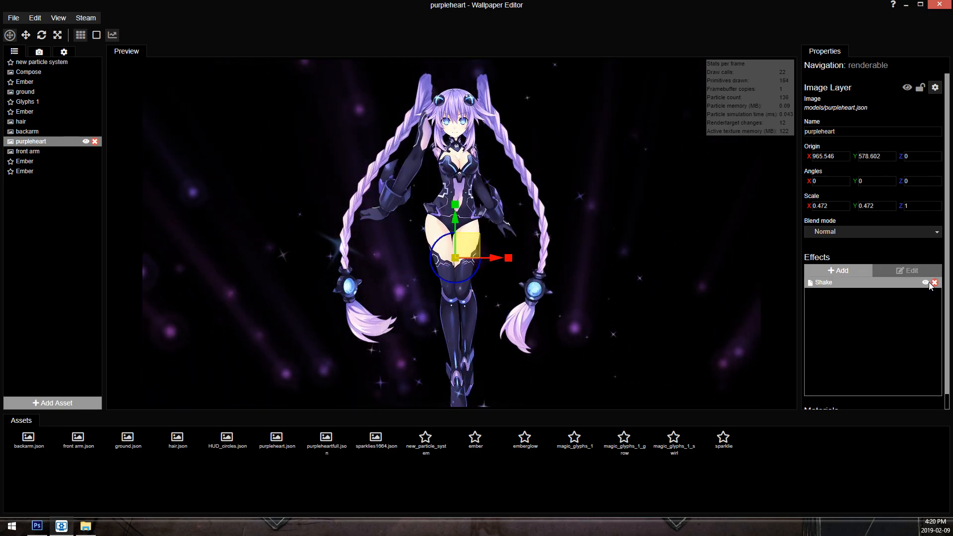
pyautogui.click(925, 283)
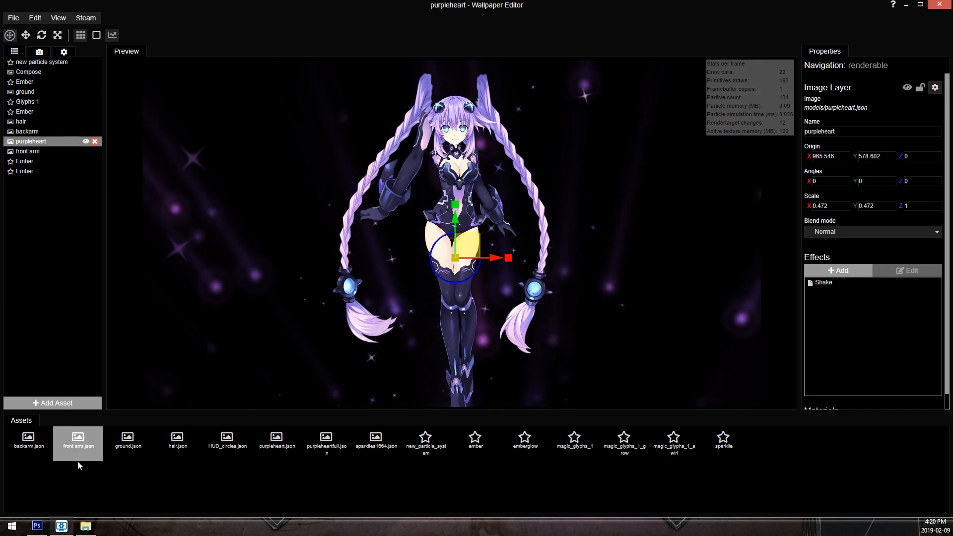
# Switch to File Explorer and open front arm.png from the materials folder in Adobe Photoshop CS6.
pyautogui.hotkey('alt', 'Tab')
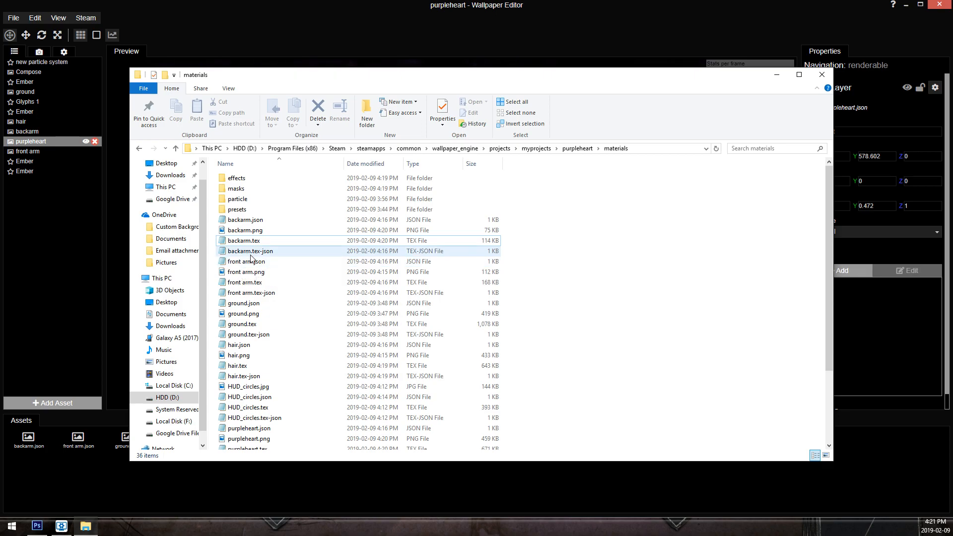
pyautogui.rightClick(257, 273)
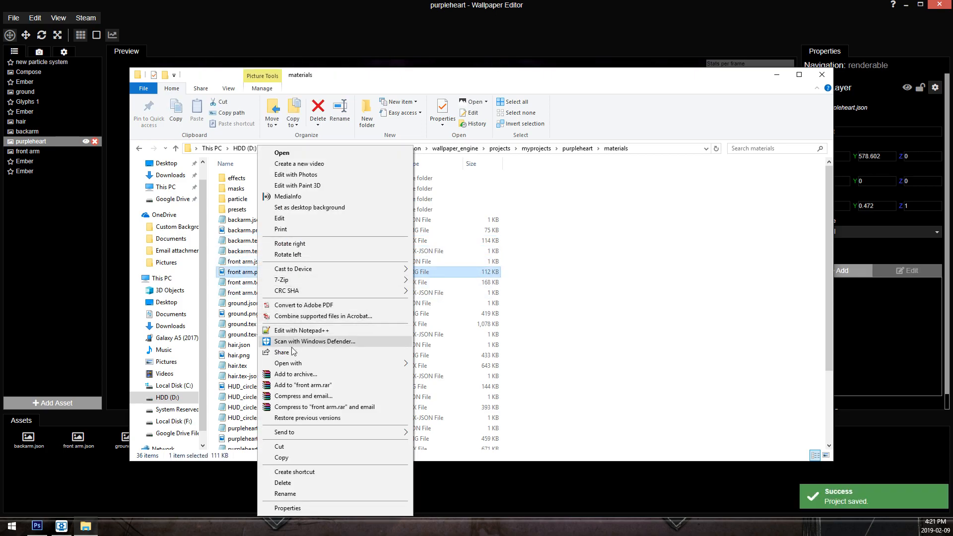
pyautogui.click(446, 375)
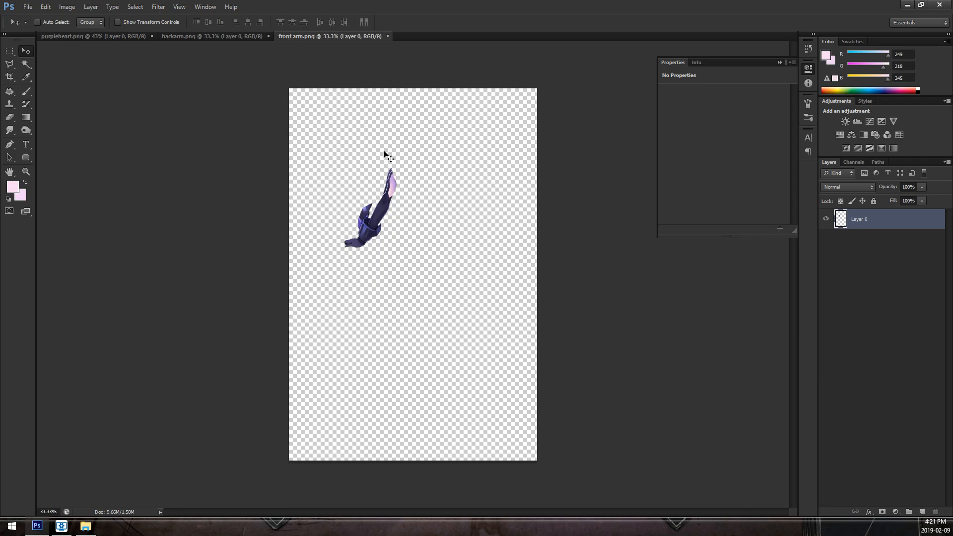
# Resize the front arm.png image to 75 percent with proportions constrained and save the file.
pyautogui.click(91, 7)
pyautogui.moveTo(82, 31)
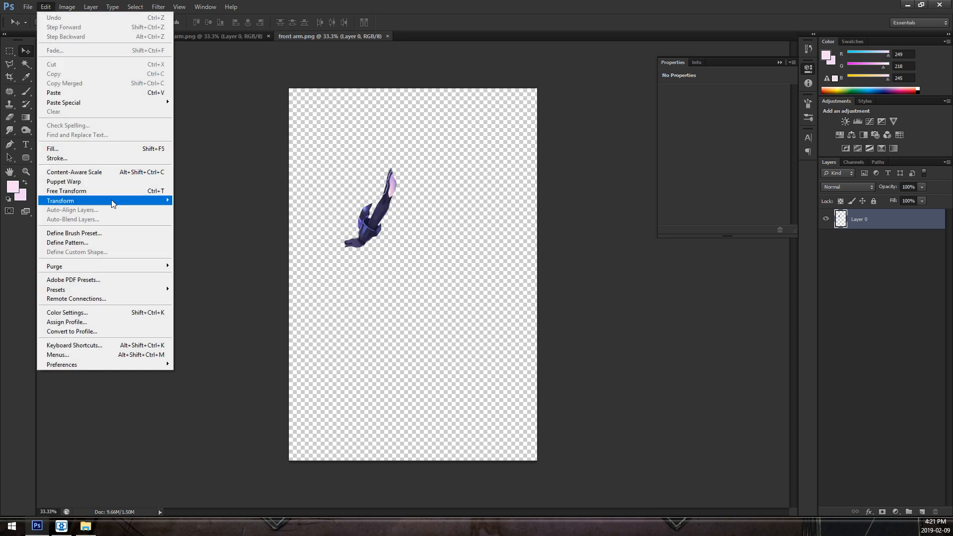
pyautogui.click(80, 79)
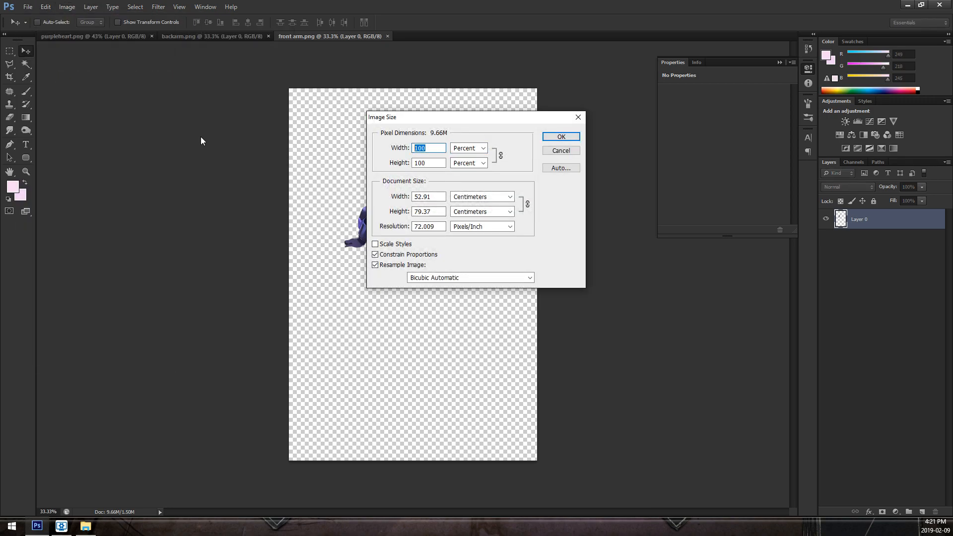
pyautogui.write('75')
pyautogui.press('Return')
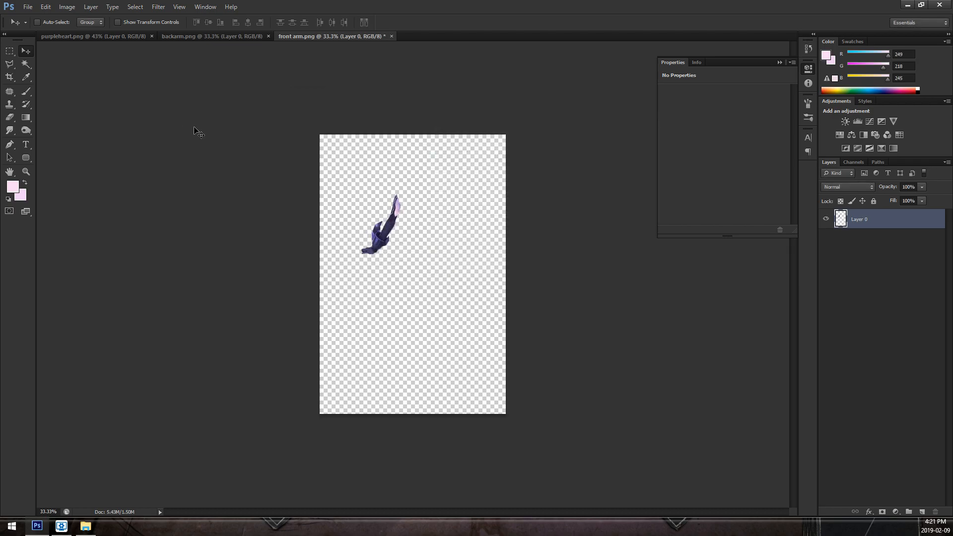
# Switch to File Explorer and open hair.png from the materials folder in Adobe Photoshop CS6.
pyautogui.click(85, 526)
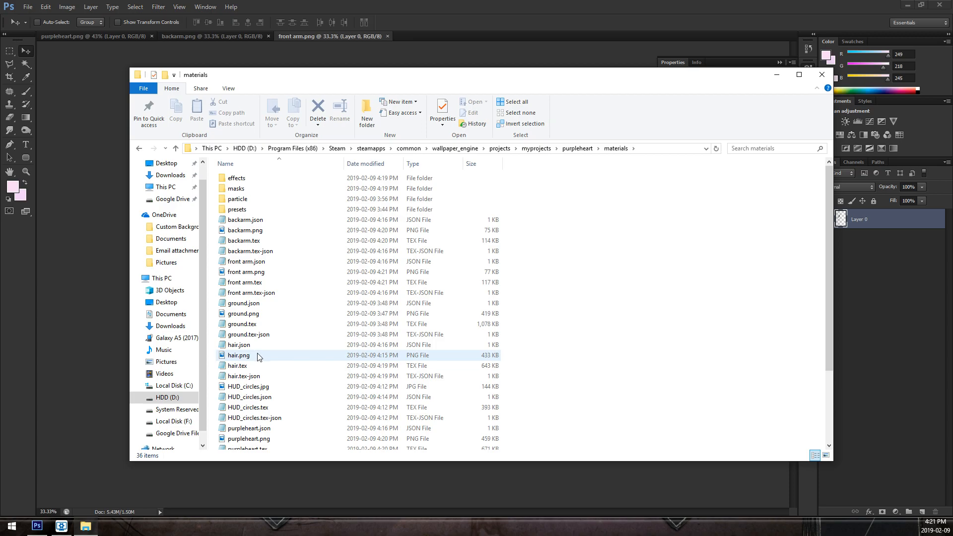
pyautogui.rightClick(243, 362)
pyautogui.click(248, 368)
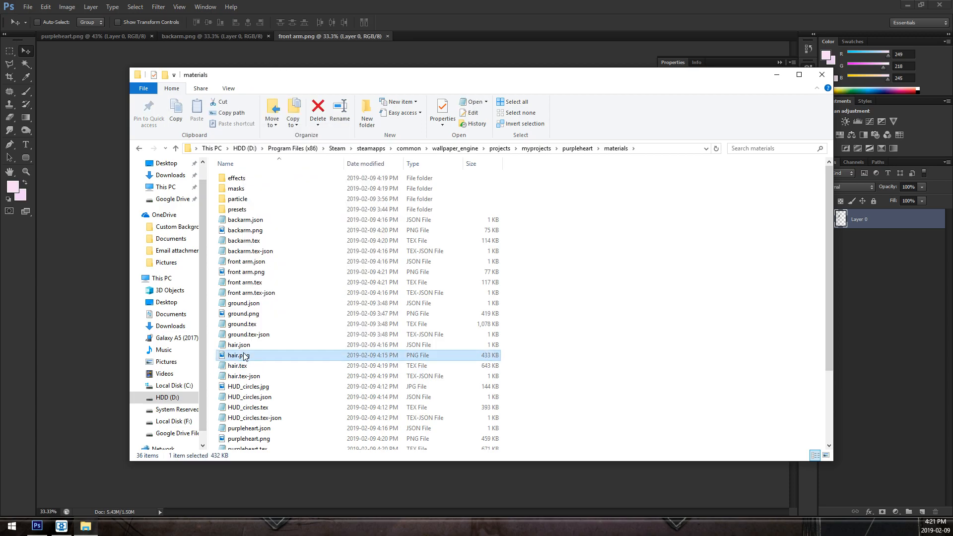
pyautogui.rightClick(243, 356)
pyautogui.moveTo(308, 363)
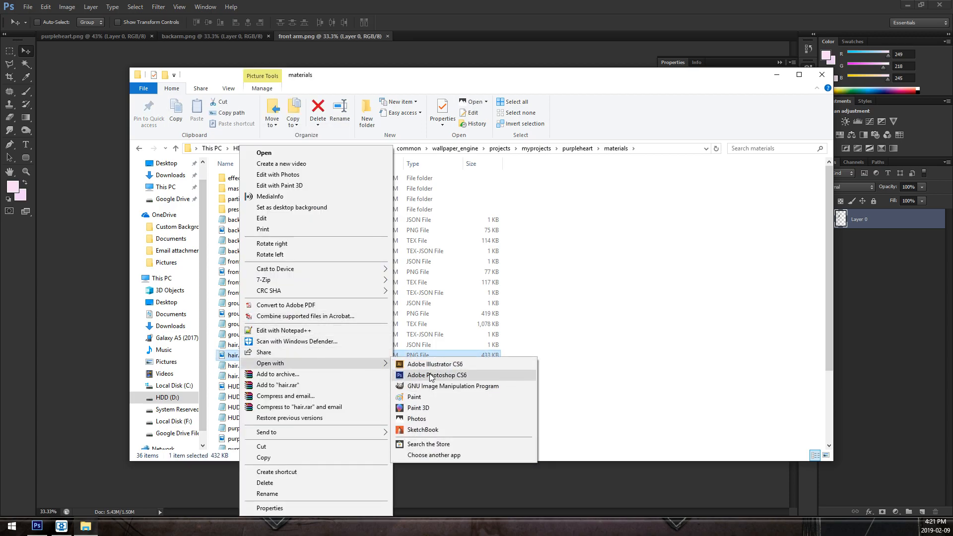
pyautogui.click(431, 376)
# Resize hair.png to 75 percent with proportions constrained, save it and return to Wallpaper Editor.
pyautogui.click(67, 7)
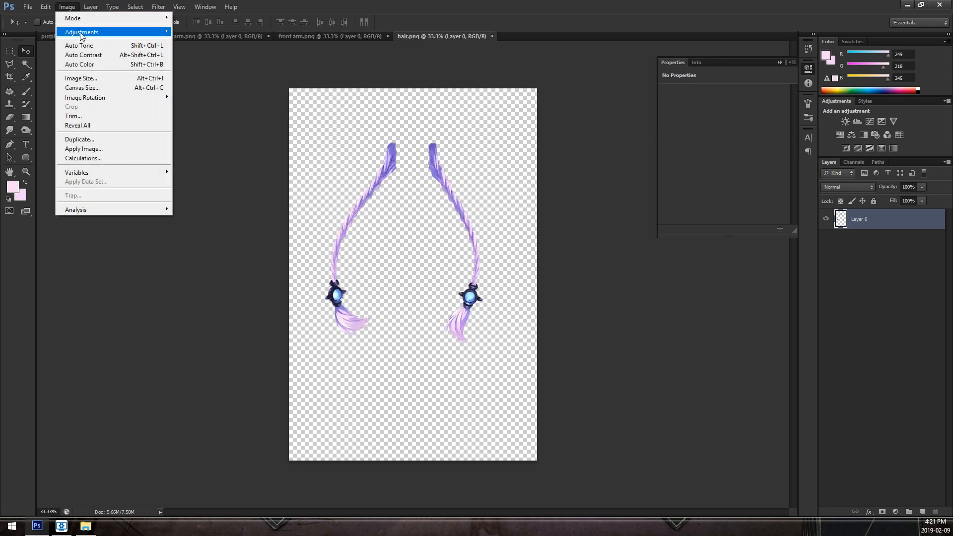
pyautogui.moveTo(89, 35)
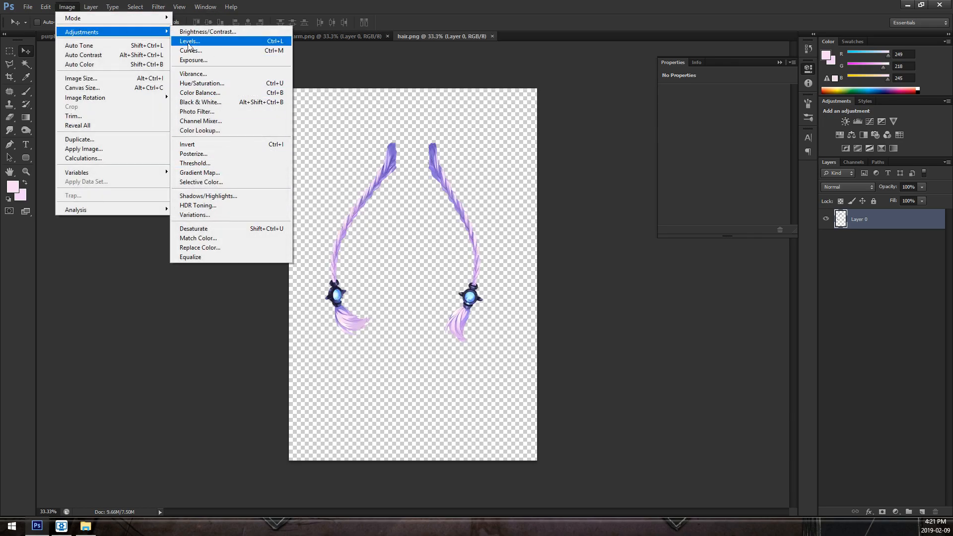
pyautogui.click(149, 77)
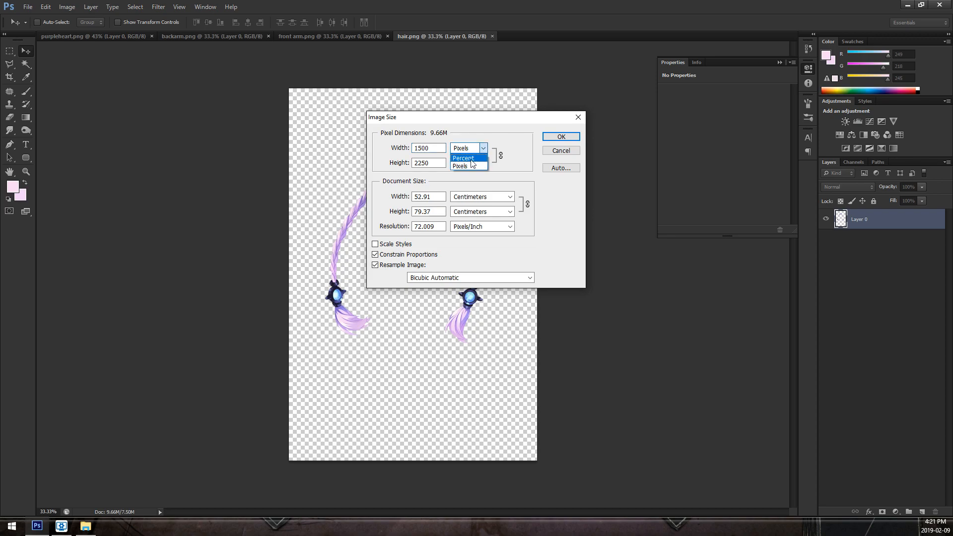
pyautogui.write('75')
pyautogui.press('Return')
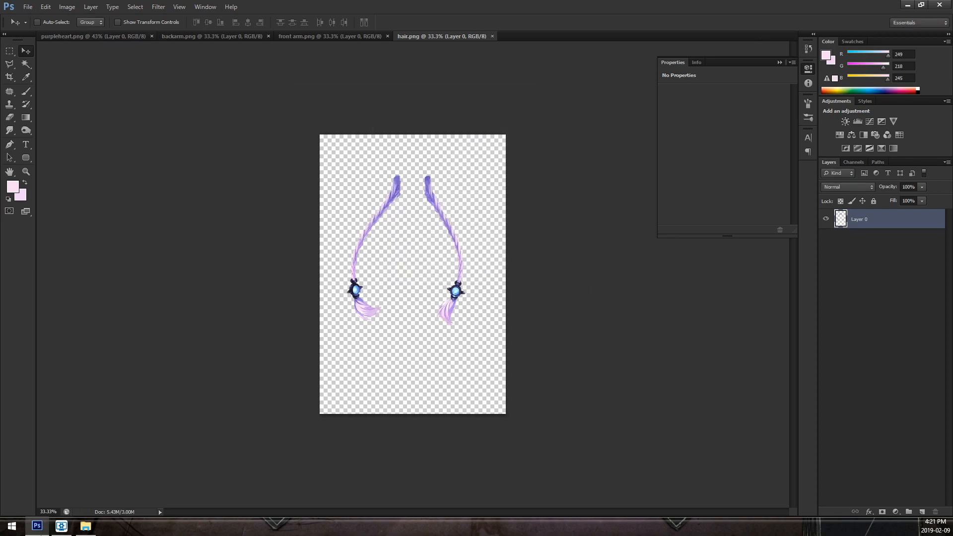
pyautogui.click(61, 526)
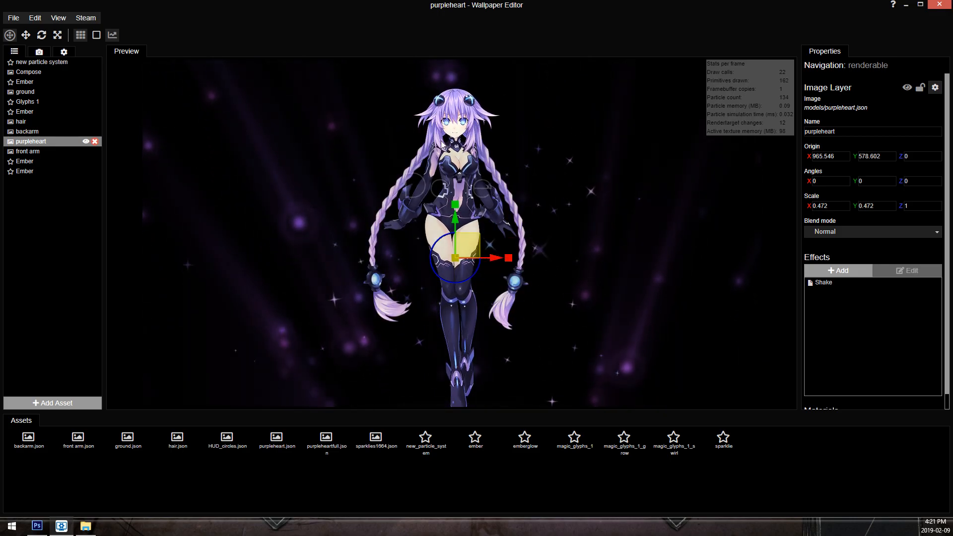
pyautogui.scroll(-3, 494, 248)
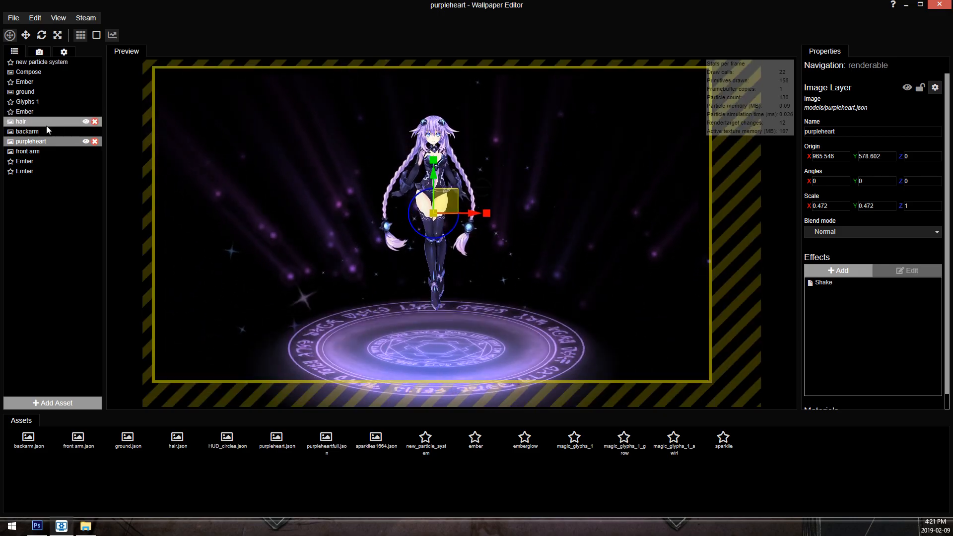
# Try larger scale values on the purpleheart layer, ending with X and Y both at 0.7.
pyautogui.doubleClick(827, 205)
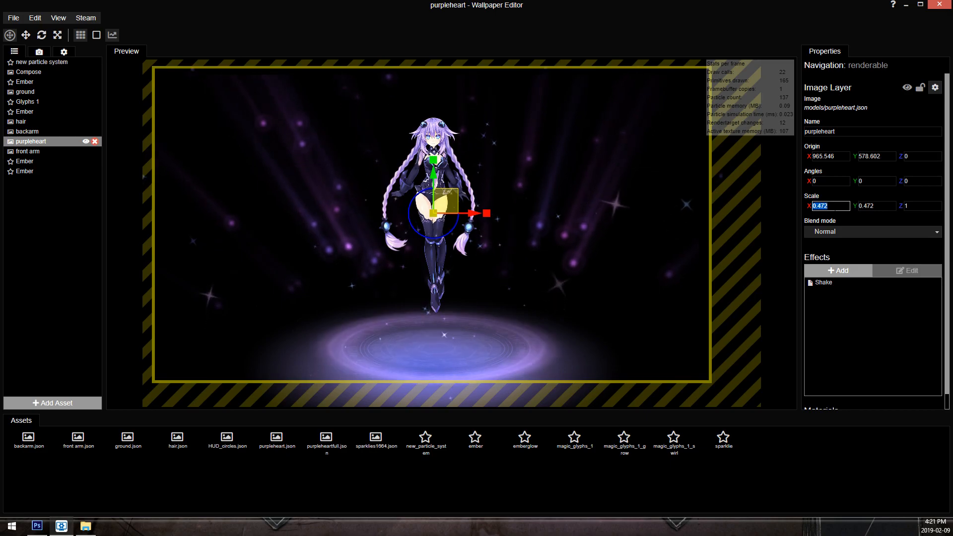
pyautogui.write('0.6')
pyautogui.press('BackSpace')
pyautogui.write('9')
pyautogui.press('Tab')
pyautogui.write('0.6')
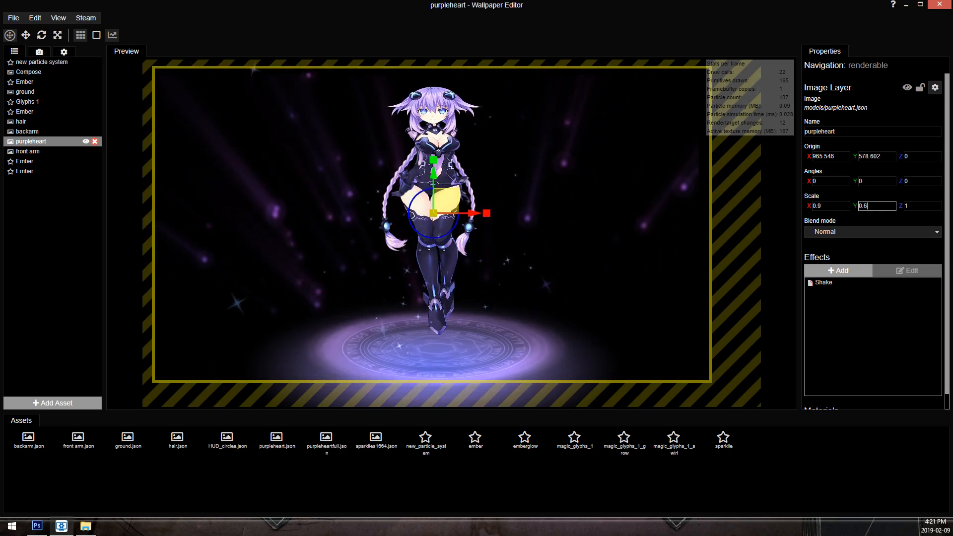
pyautogui.press('BackSpace')
pyautogui.write('7')
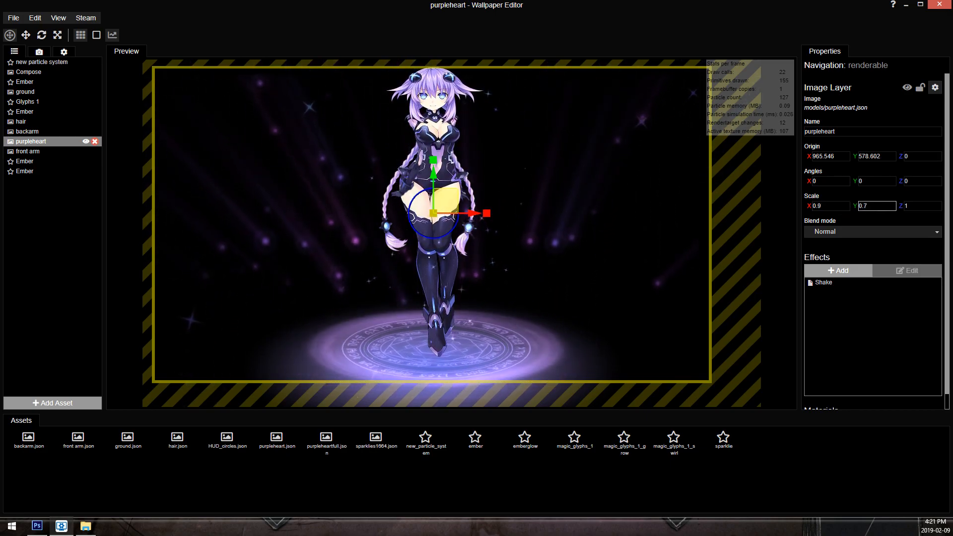
pyautogui.hotkey('shift', 'Tab')
pyautogui.write('0.7')
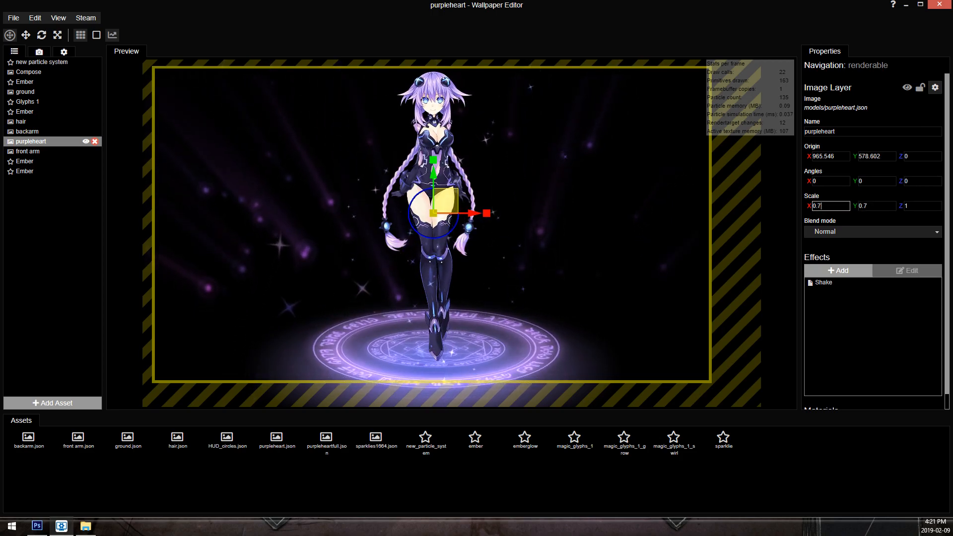
# Set the purpleheart layer's X and Y scale to 0.65 and check the character's fit in the preview.
pyautogui.moveTo(828, 207); pyautogui.dragTo(771, 216)
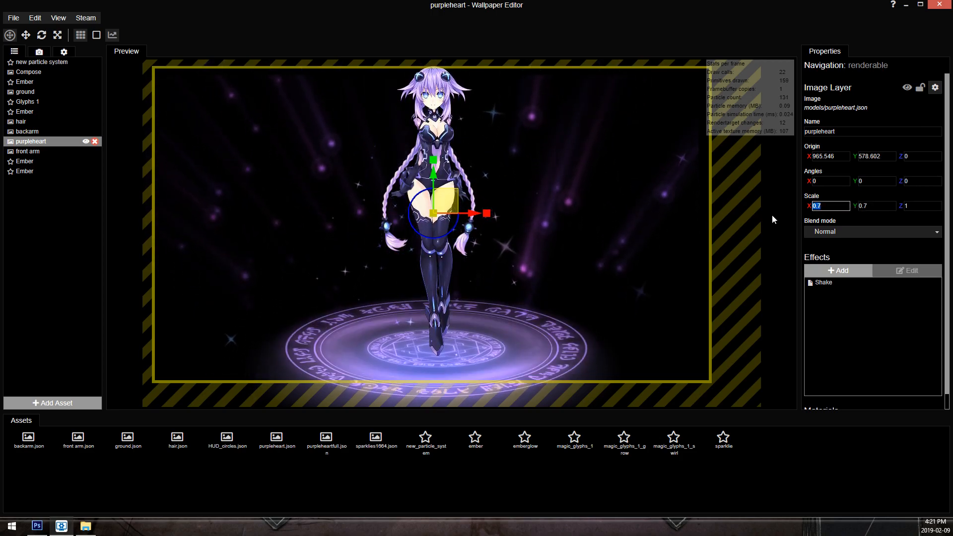
pyautogui.write('.65')
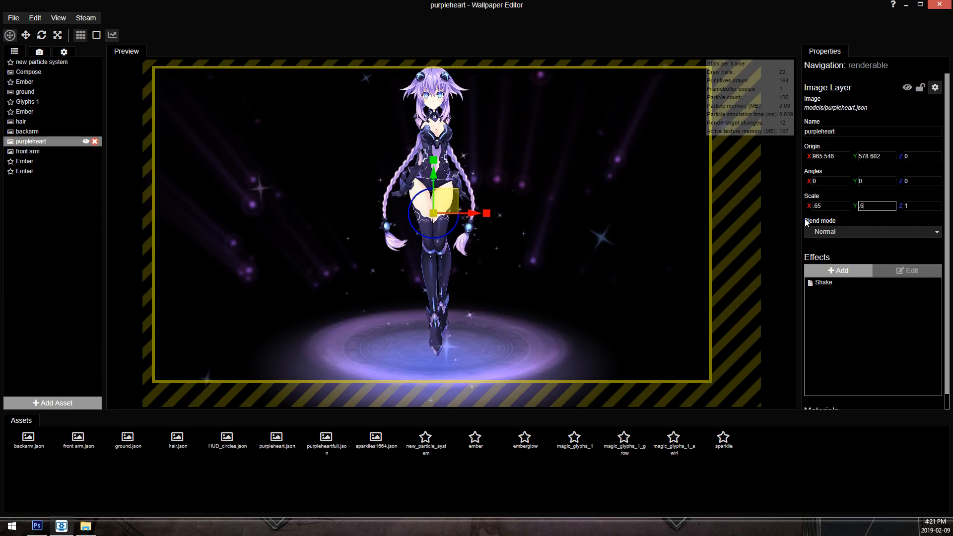
pyautogui.scroll(4, 496, 208)
pyautogui.scroll(-3, 499, 210)
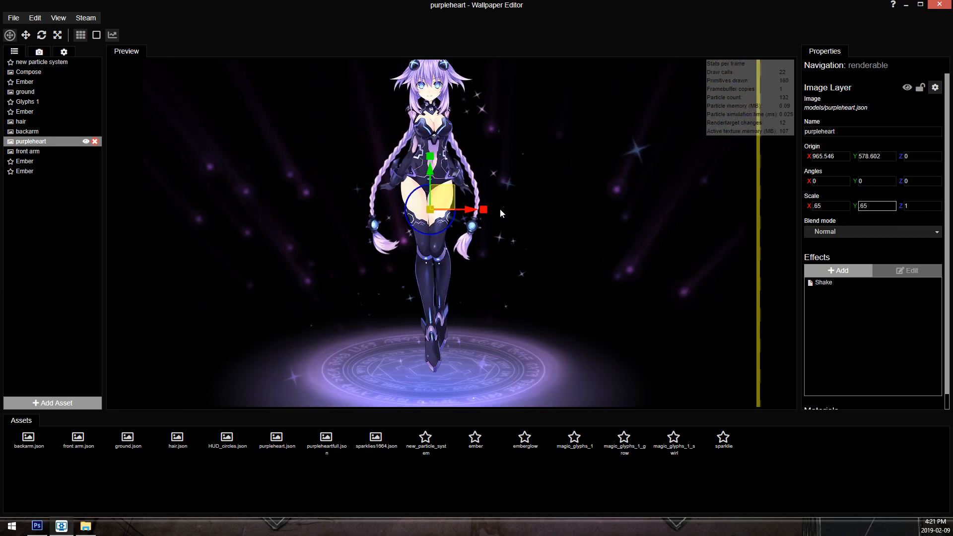
pyautogui.moveTo(490, 183)
pyautogui.mouseDown()
pyautogui.moveTo(484, 203)
pyautogui.moveTo(487, 181)
pyautogui.mouseUp()
# Copy the purpleheart layer's transforms and paste them onto the front arm and backarm layers.
pyautogui.rightClick(74, 141)
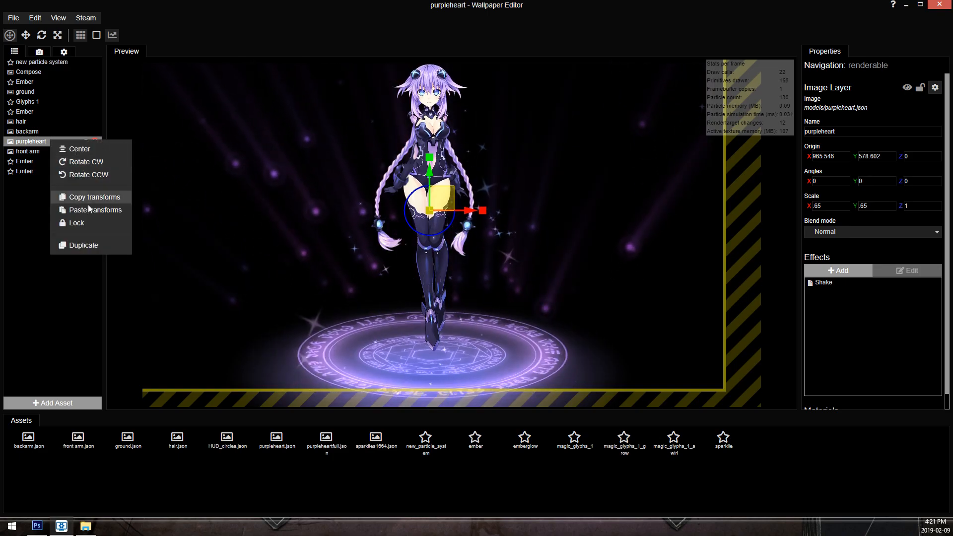
pyautogui.click(95, 200)
pyautogui.rightClick(30, 152)
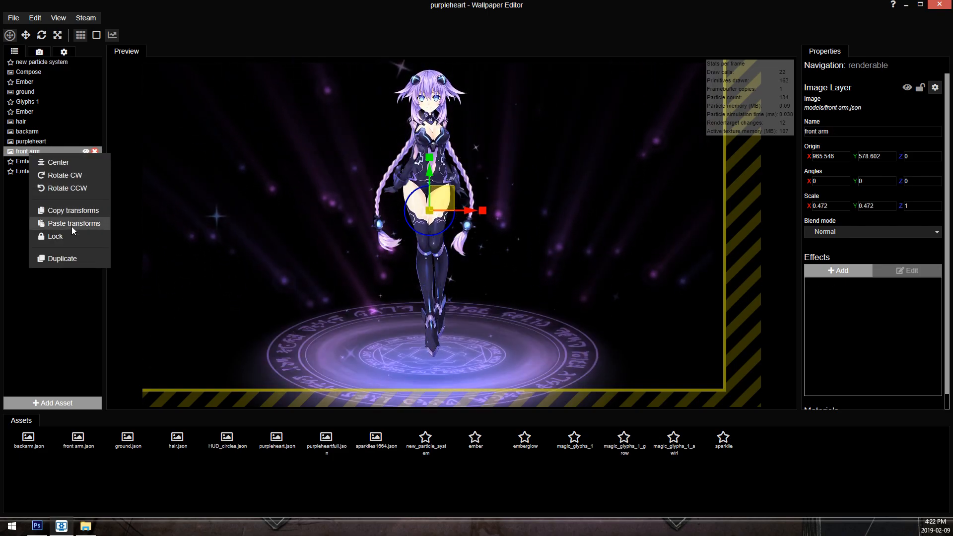
pyautogui.click(75, 221)
pyautogui.rightClick(34, 143)
pyautogui.rightClick(38, 130)
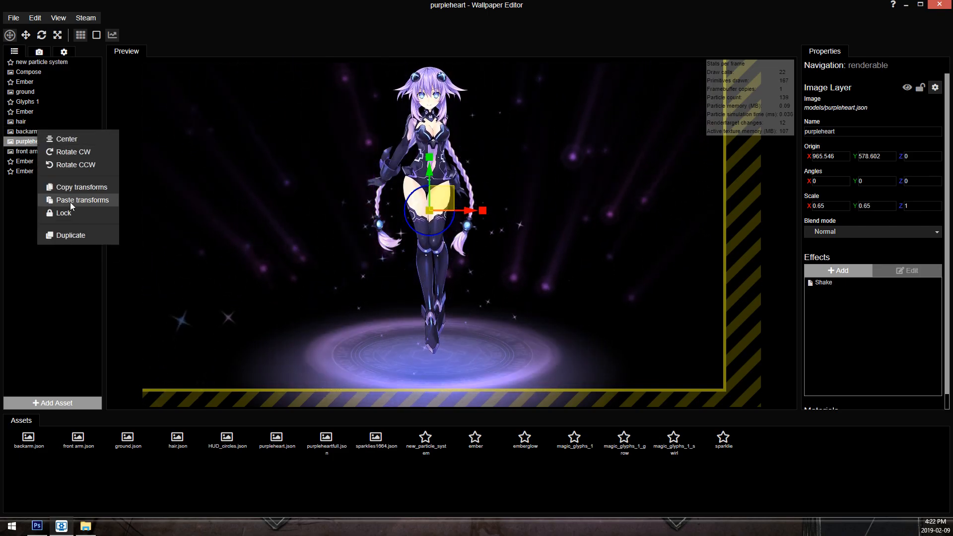
pyautogui.click(70, 201)
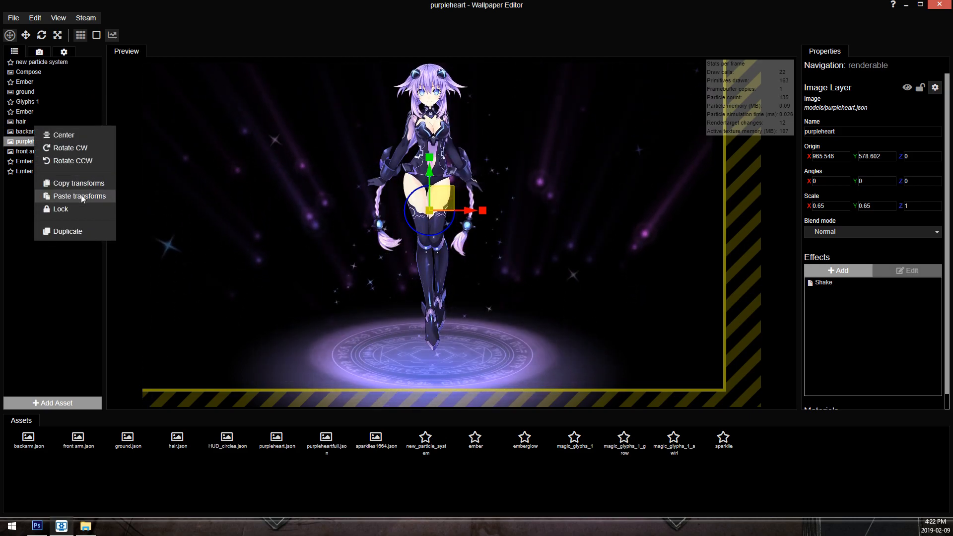
# Paste the copied transforms onto the layer, check the character's fit in the preview and save the project.
pyautogui.click(74, 194)
pyautogui.scroll(3, 534, 169)
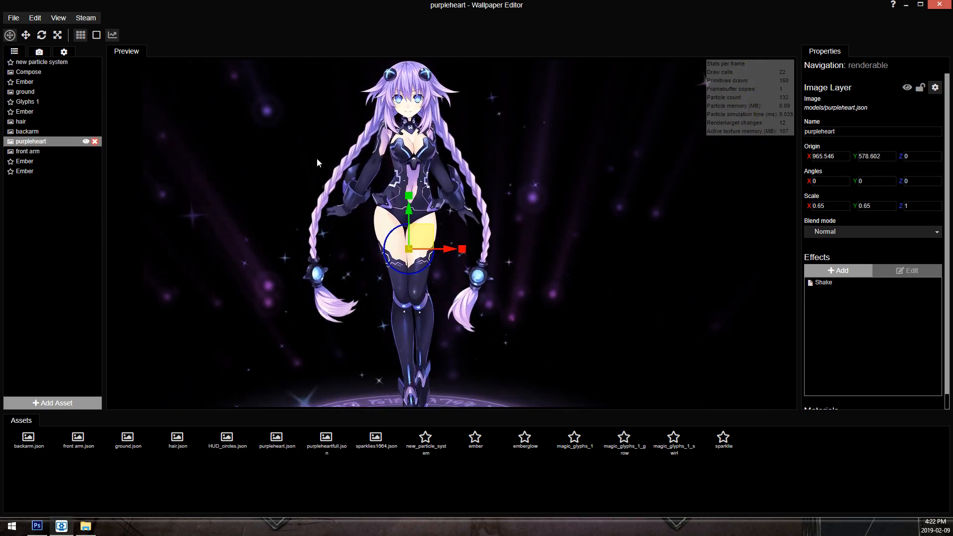
pyautogui.scroll(2, 285, 155)
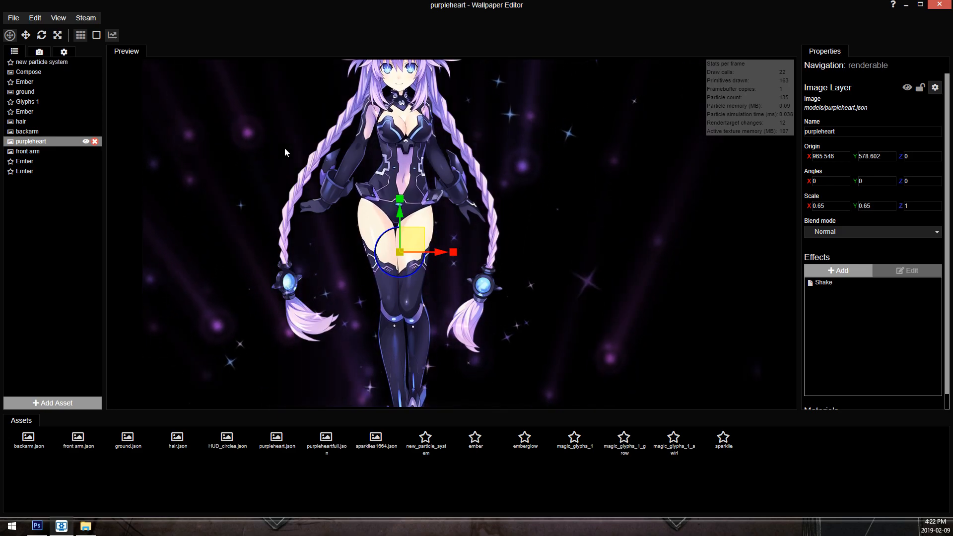
pyautogui.scroll(-2, 272, 162)
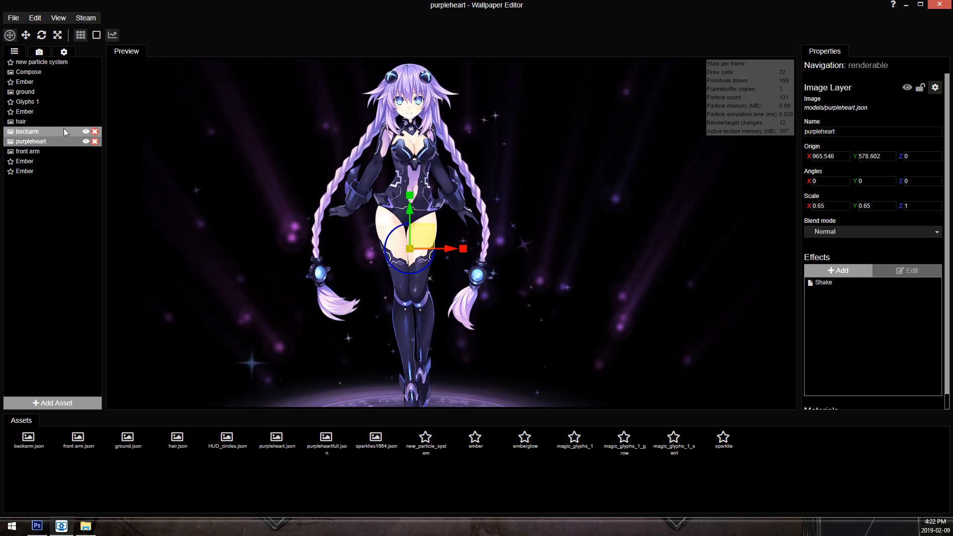
pyautogui.hotkey('ctrl', 's')
# Set the purpleheart layer's Shake effect to strength 0.14 and speed 0.8, check the motion and save the project.
pyautogui.doubleClick(846, 286)
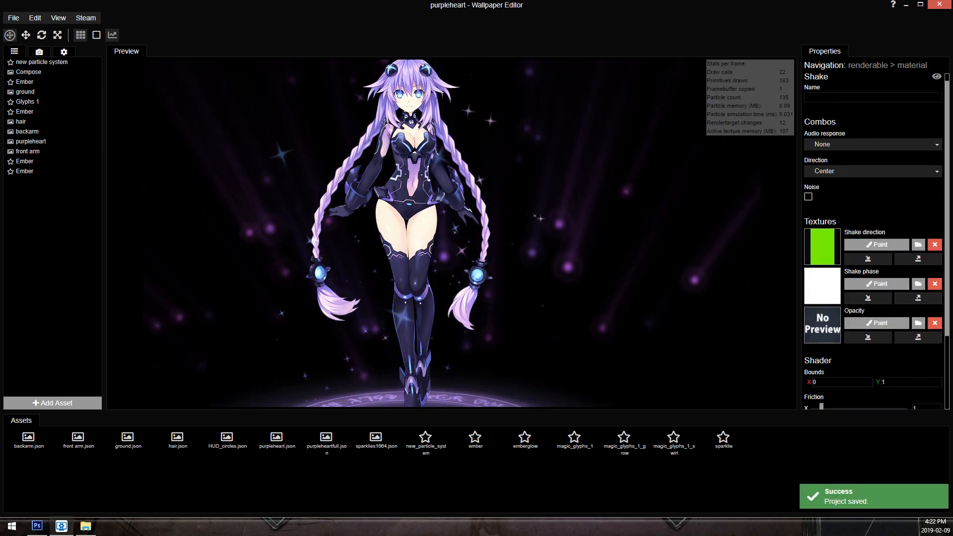
pyautogui.scroll(-8, 844, 370)
pyautogui.moveTo(824, 398); pyautogui.dragTo(836, 396)
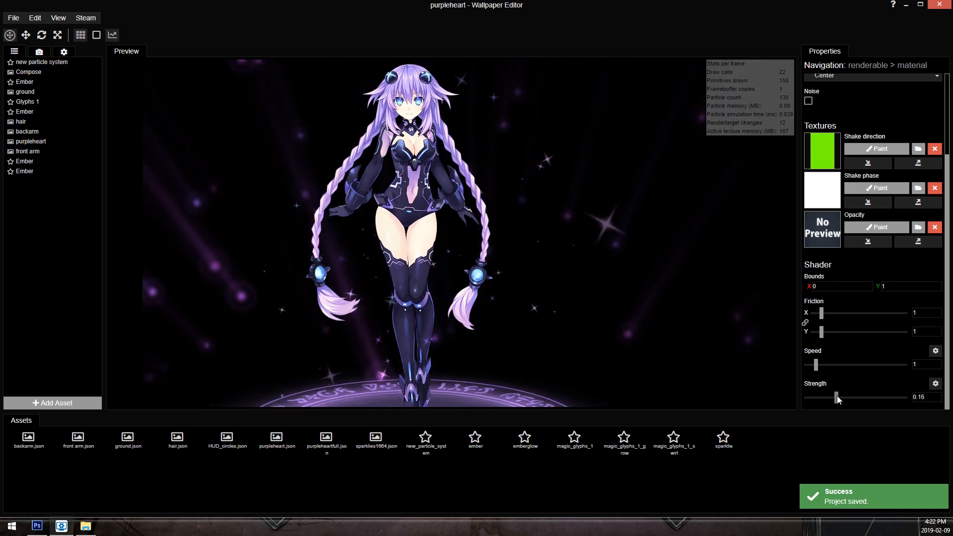
pyautogui.scroll(-2, 659, 187)
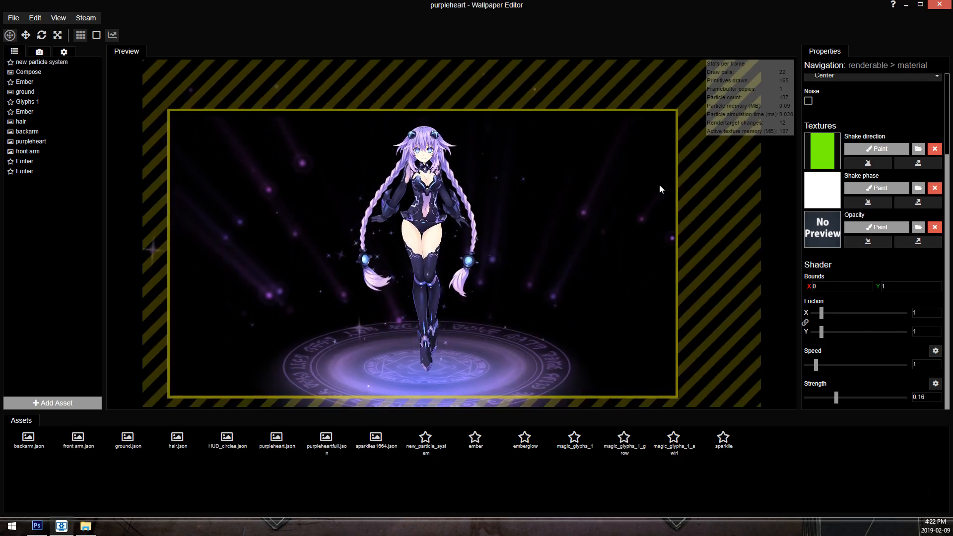
pyautogui.moveTo(836, 399); pyautogui.dragTo(833, 403)
pyautogui.moveTo(921, 365); pyautogui.dragTo(839, 350)
pyautogui.write('.8')
pyautogui.scroll(2, 549, 195)
pyautogui.scroll(-2, 522, 233)
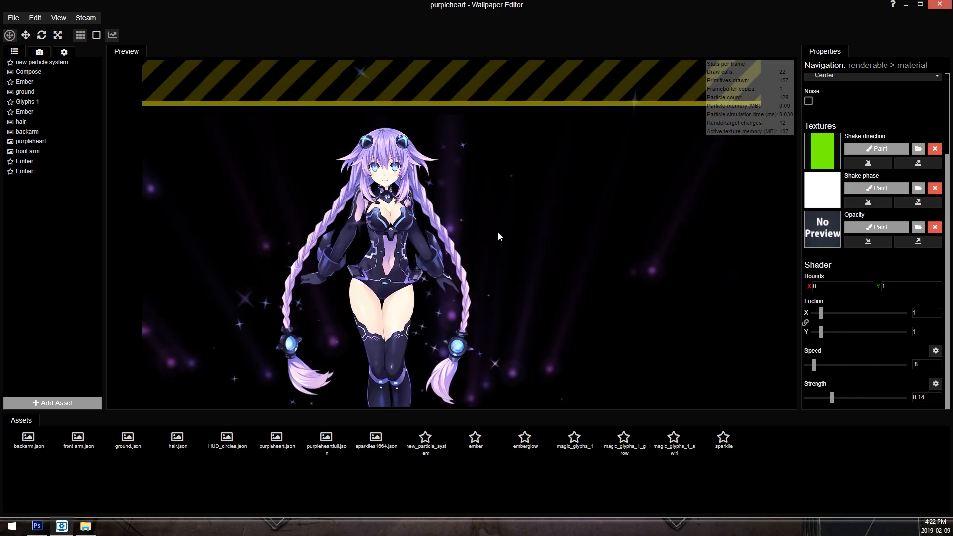
pyautogui.scroll(2, 479, 224)
pyautogui.scroll(-2, 486, 209)
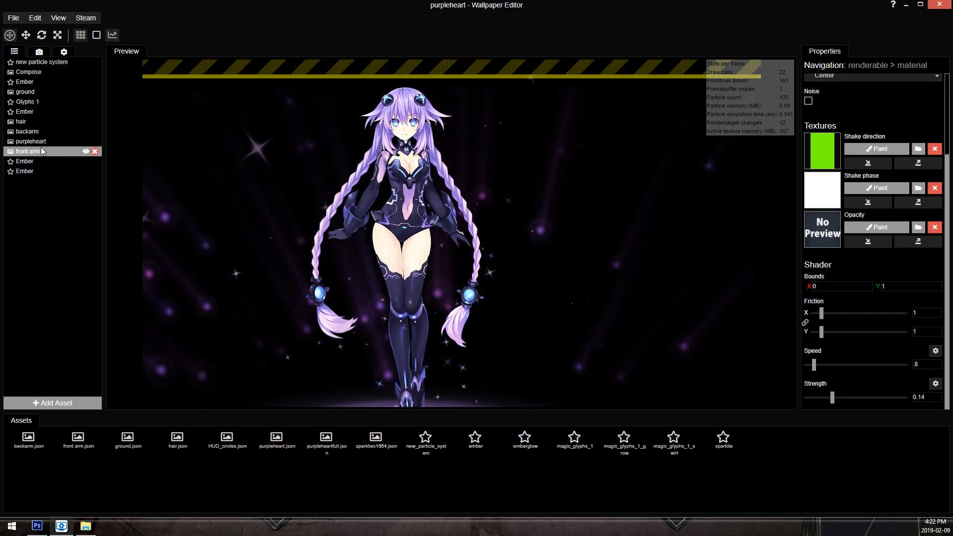
pyautogui.hotkey('ctrl', 's')
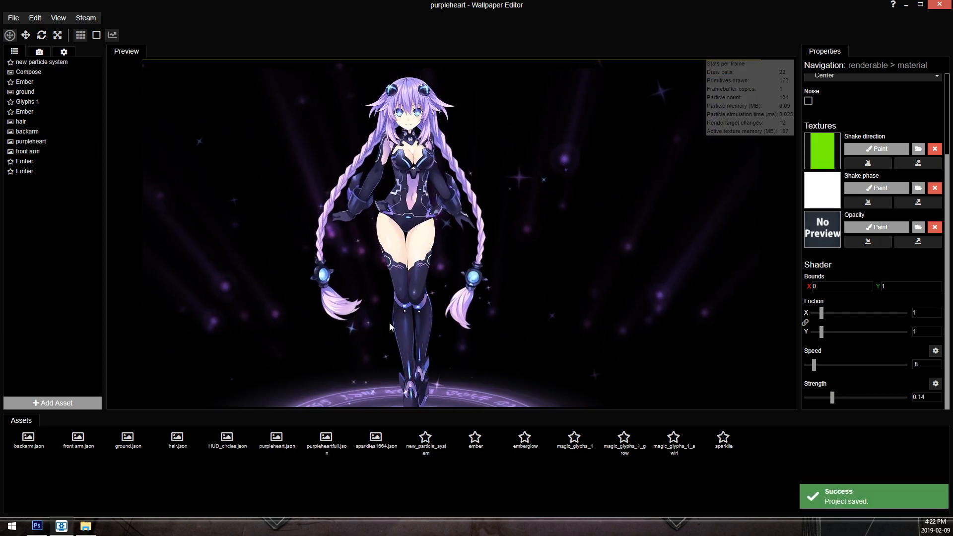
# Add a Water Waves effect to the purpleheart layer.
pyautogui.click(43, 143)
pyautogui.click(862, 254)
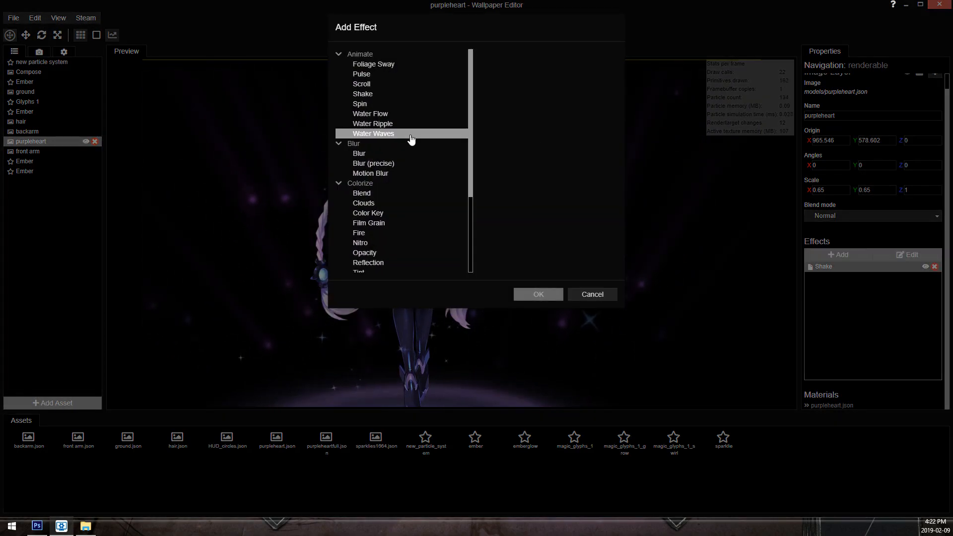
pyautogui.doubleClick(387, 137)
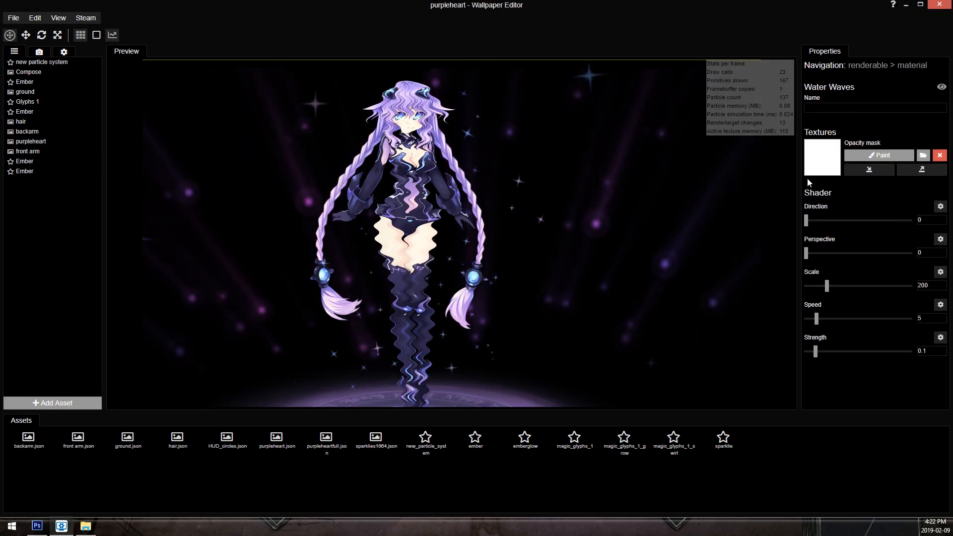
# Add a second Shake effect to the purpleheart layer and place Water Waves first, with the original Shake hidden at the end.
pyautogui.click(52, 140)
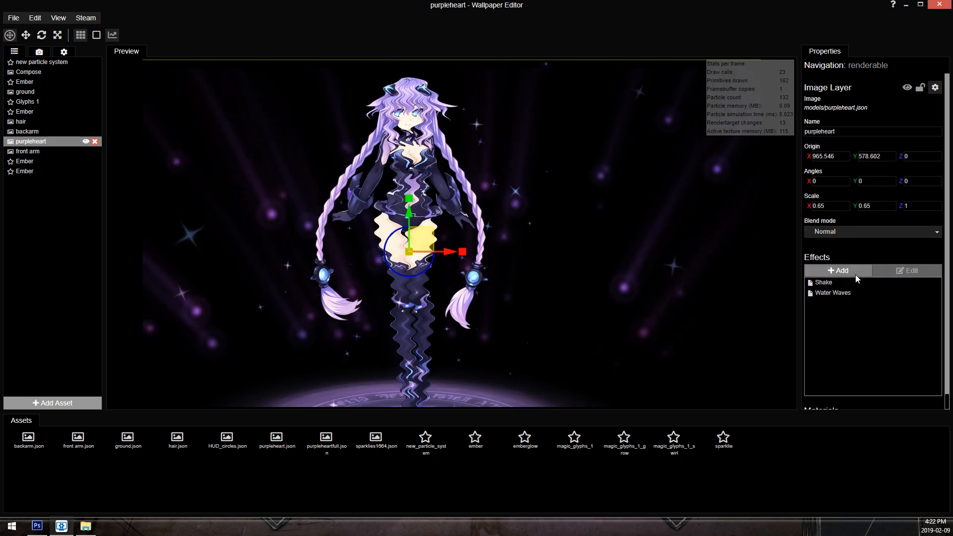
pyautogui.click(855, 273)
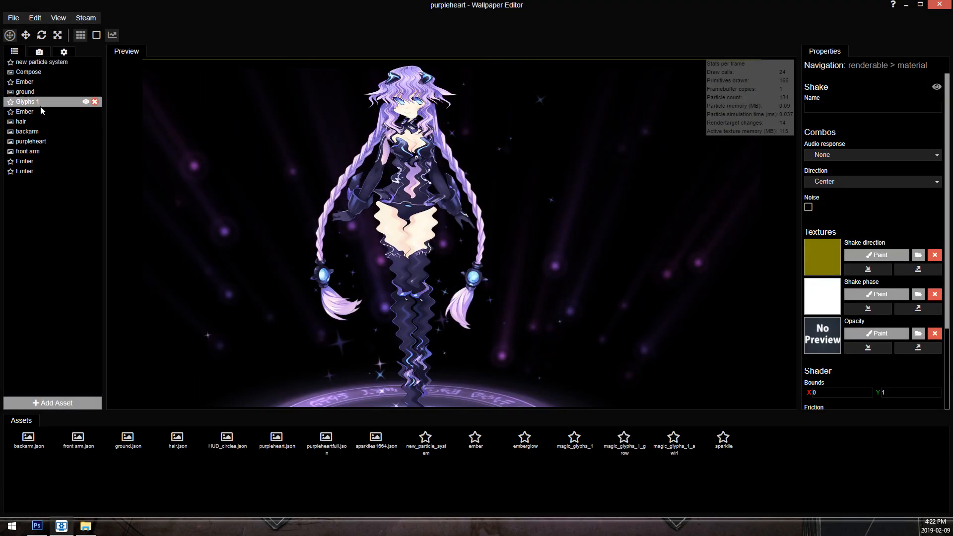
pyautogui.moveTo(835, 293); pyautogui.dragTo(863, 282)
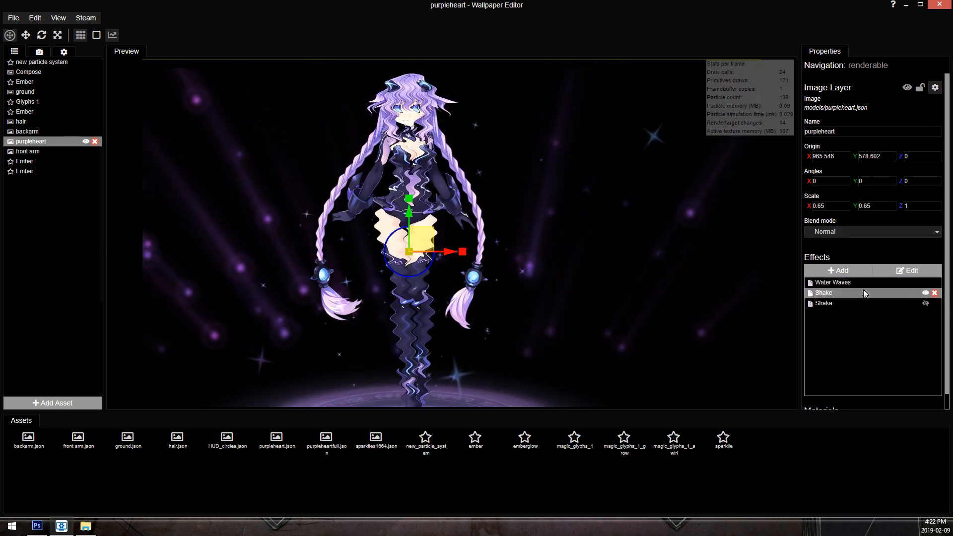
# Set the Water Waves effect's scale to 38.1, speed to 2.87 and strength to 0.04.
pyautogui.doubleClick(866, 282)
pyautogui.scroll(5, 460, 117)
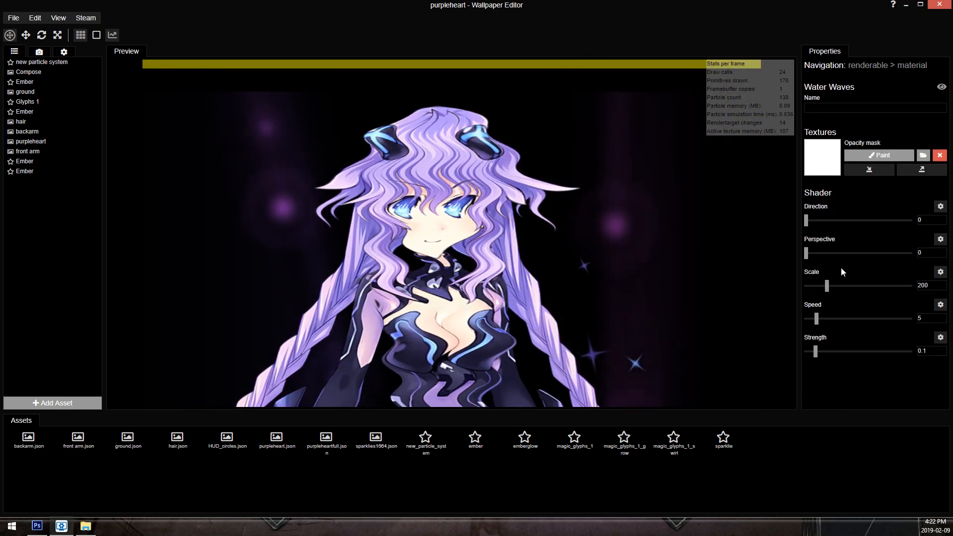
pyautogui.moveTo(825, 290); pyautogui.dragTo(812, 319)
pyautogui.moveTo(814, 352); pyautogui.dragTo(809, 352)
# Paint the Water Waves opacity mask on the hair with brush size 29, opacity 33 and hardness 0, alternating values 255 and 0.
pyautogui.click(867, 155)
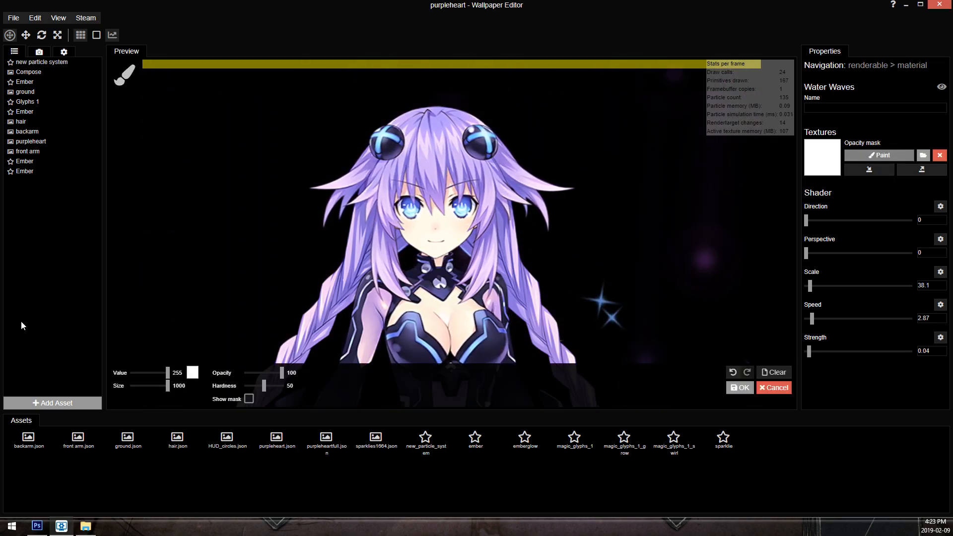
pyautogui.moveTo(132, 373)
pyautogui.mouseDown()
pyautogui.moveTo(169, 372)
pyautogui.moveTo(149, 386)
pyautogui.moveTo(159, 386)
pyautogui.mouseUp()
pyautogui.moveTo(279, 372)
pyautogui.mouseDown()
pyautogui.moveTo(255, 372)
pyautogui.moveTo(244, 385)
pyautogui.mouseUp()
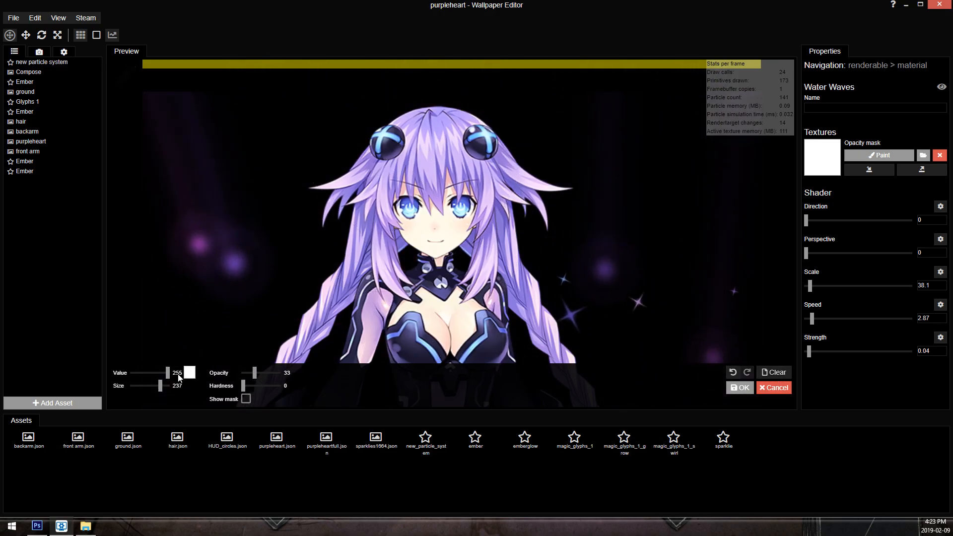
pyautogui.moveTo(160, 386); pyautogui.dragTo(149, 386)
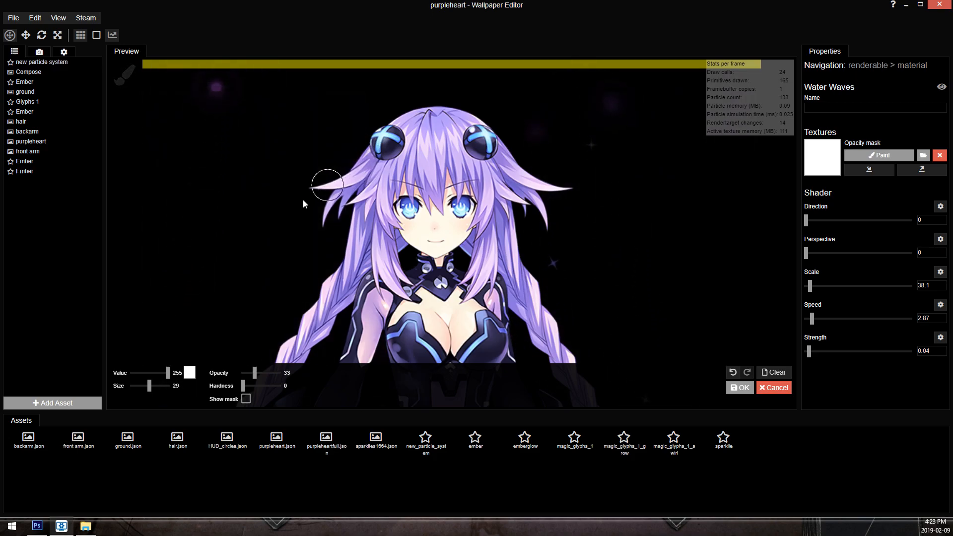
pyautogui.hotkey('ctrl', 's')
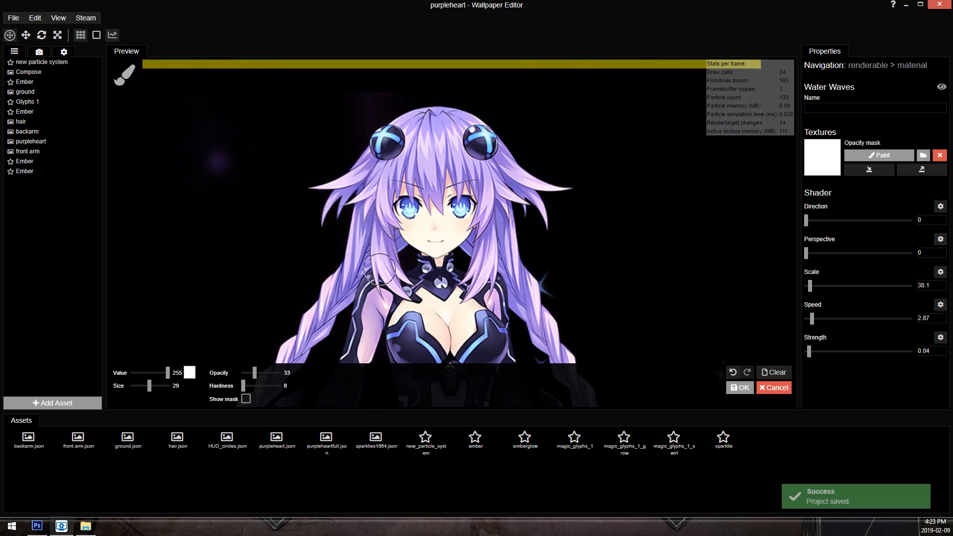
pyautogui.moveTo(167, 372); pyautogui.dragTo(132, 372)
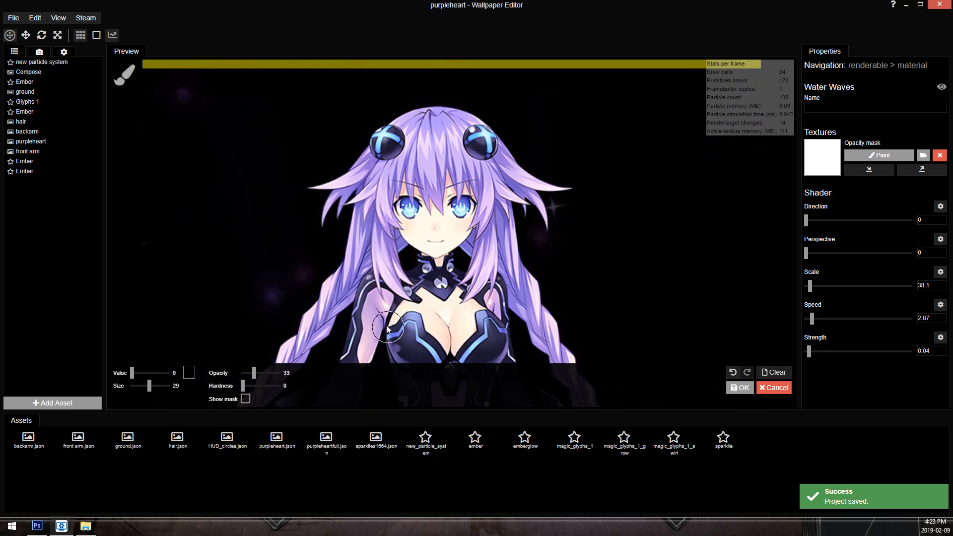
pyautogui.moveTo(132, 372); pyautogui.dragTo(167, 372)
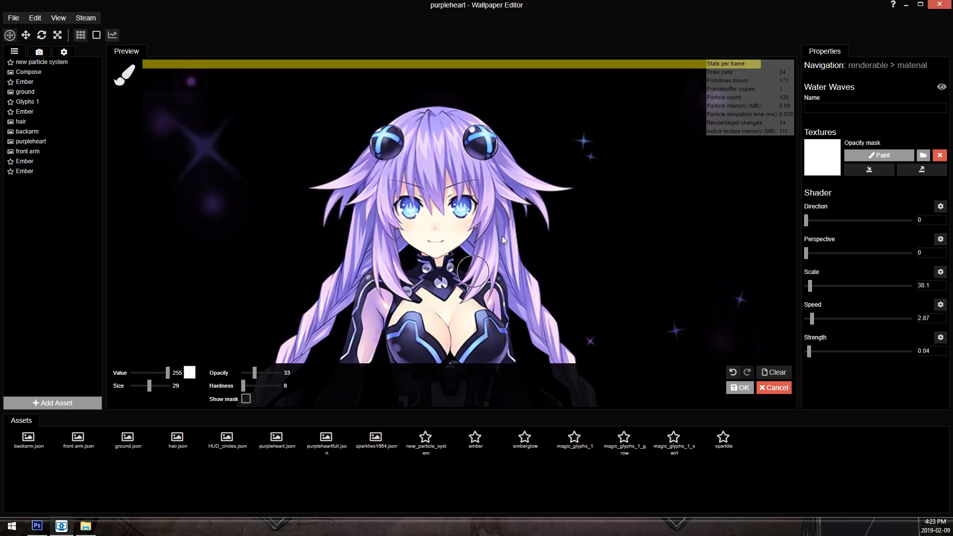
# Refine the mask around the face with a size 15 brush at value 0 and close the mask painting.
pyautogui.scroll(5, 511, 246)
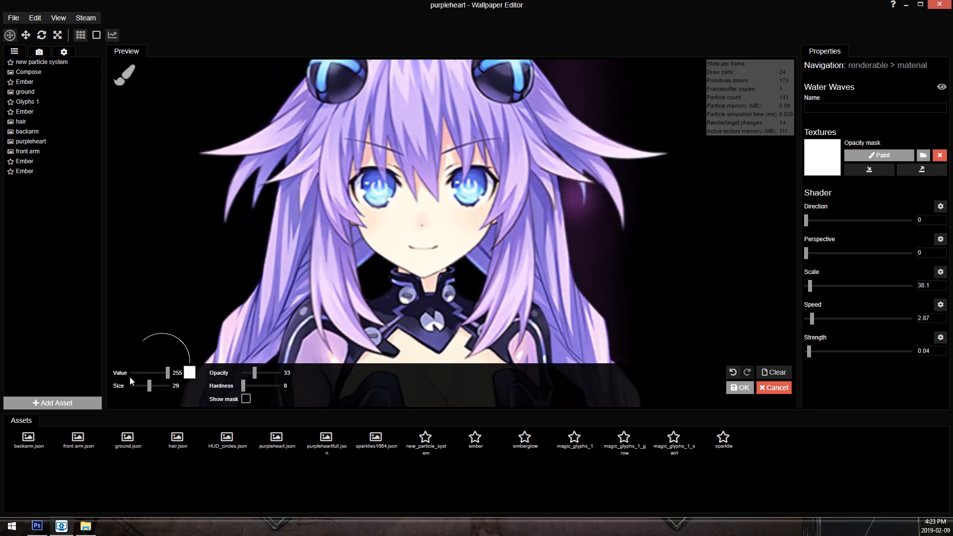
pyautogui.moveTo(168, 372); pyautogui.dragTo(49, 359)
pyautogui.moveTo(148, 386); pyautogui.dragTo(145, 386)
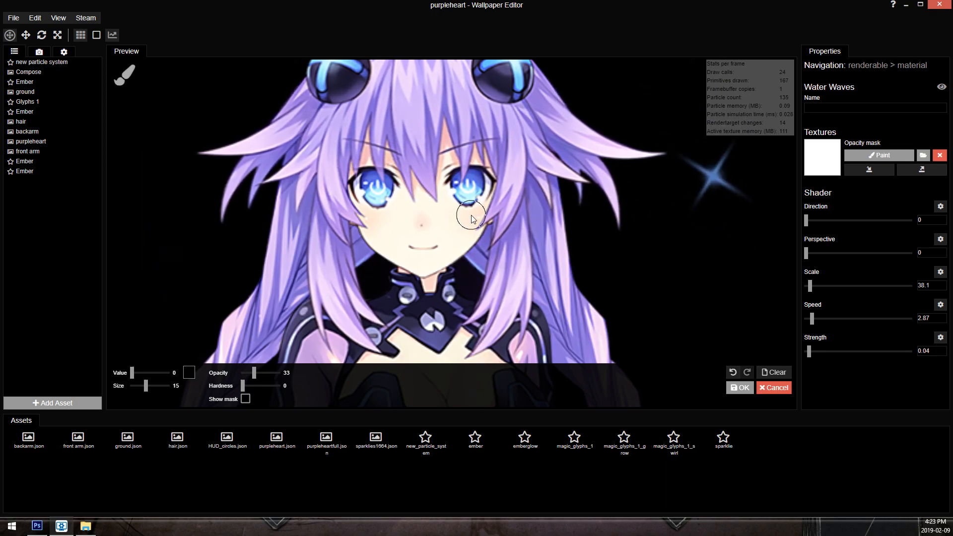
pyautogui.scroll(-3, 585, 243)
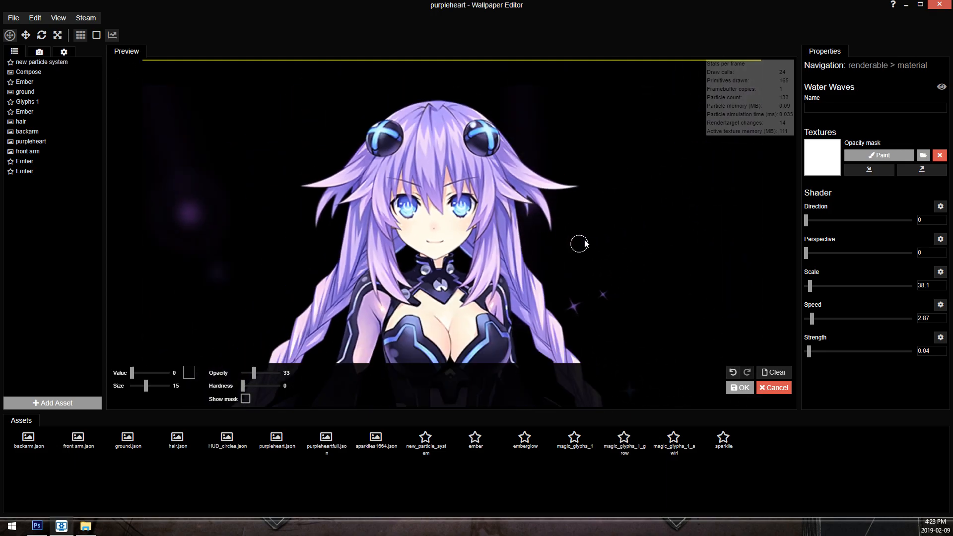
pyautogui.scroll(-1, 581, 241)
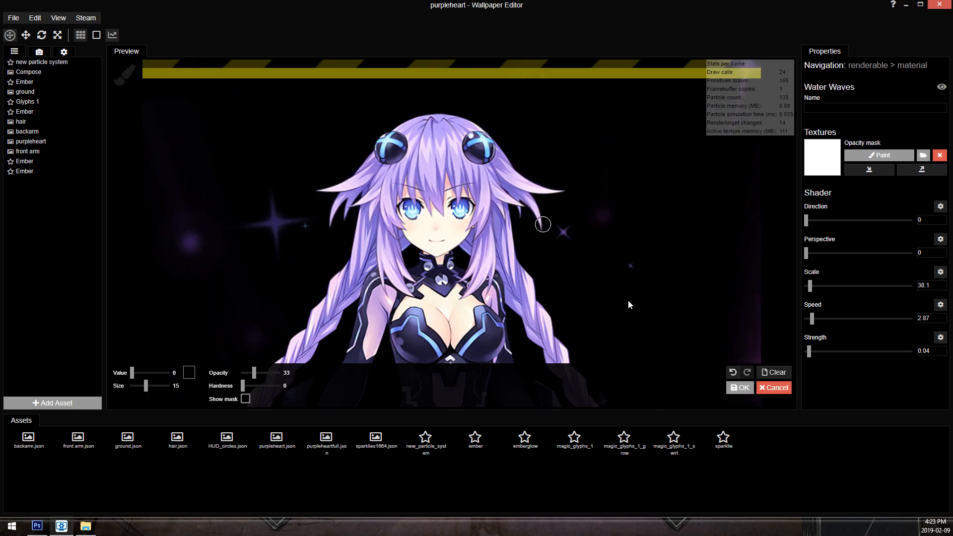
pyautogui.scroll(4, 470, 198)
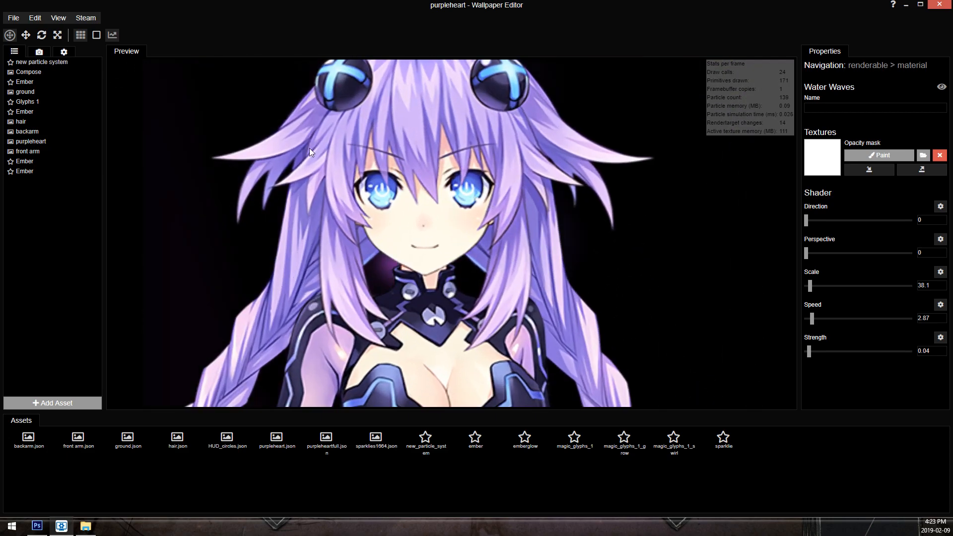
# Move the visible Shake effect above Water Waves and set its direction to Left.
pyautogui.click(39, 142)
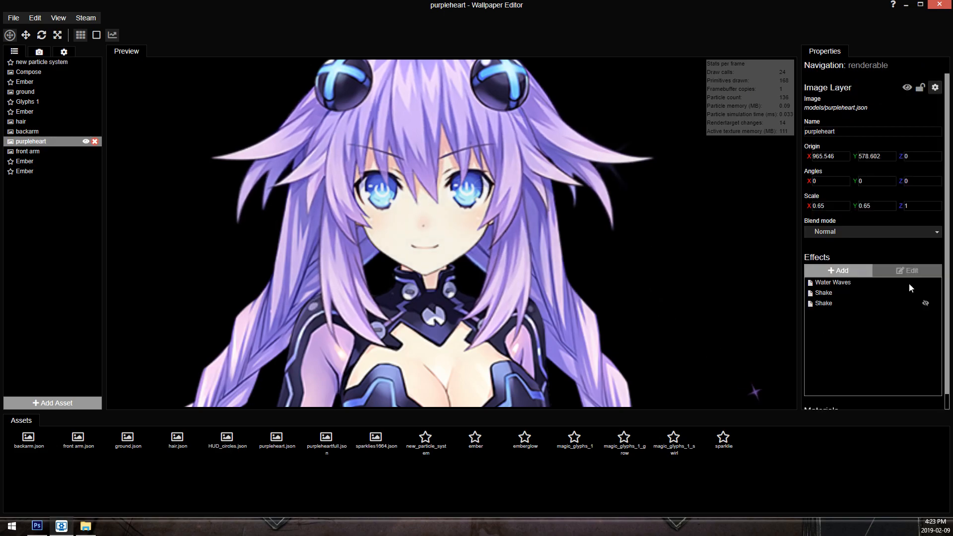
pyautogui.click(877, 283)
pyautogui.keyDown('ctrl'); pyautogui.click(863, 293); pyautogui.keyUp('ctrl')
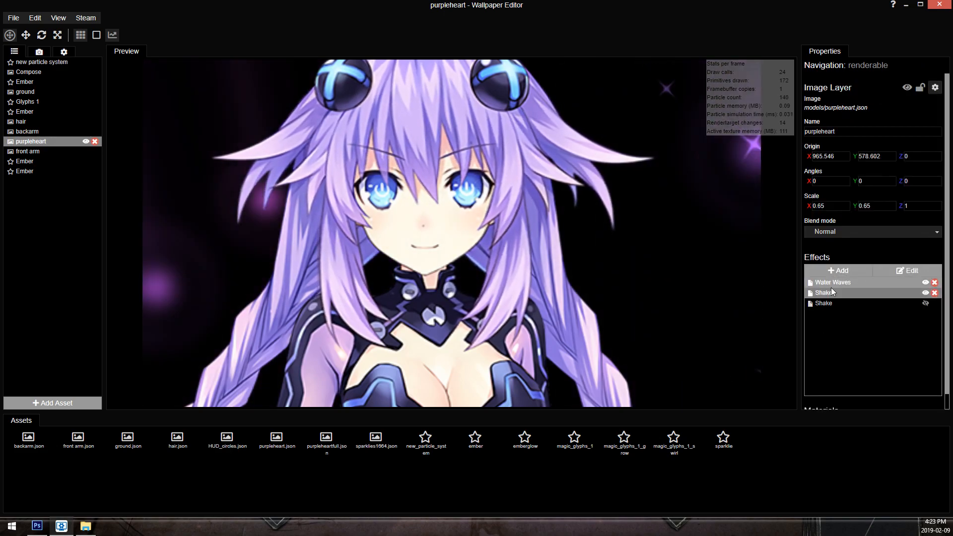
pyautogui.moveTo(850, 292); pyautogui.dragTo(853, 279)
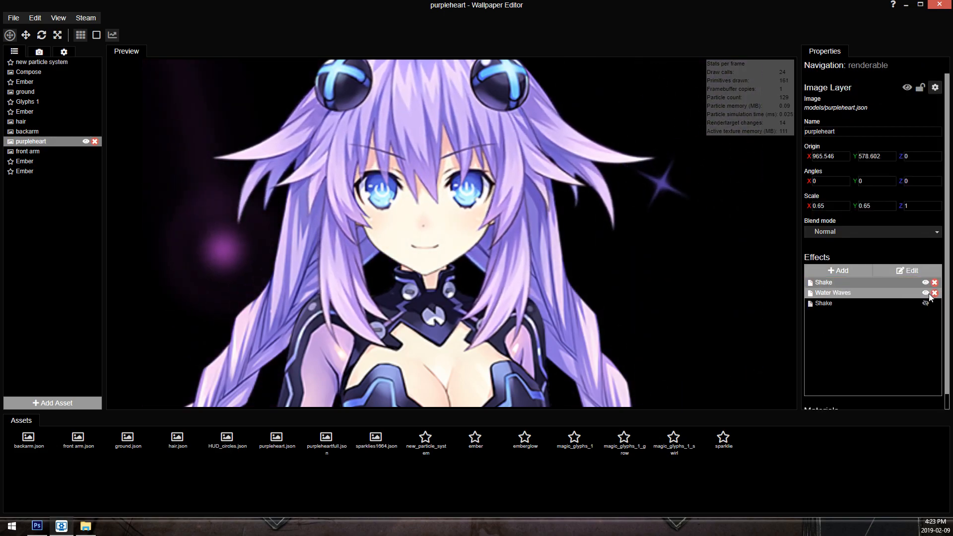
pyautogui.doubleClick(838, 279)
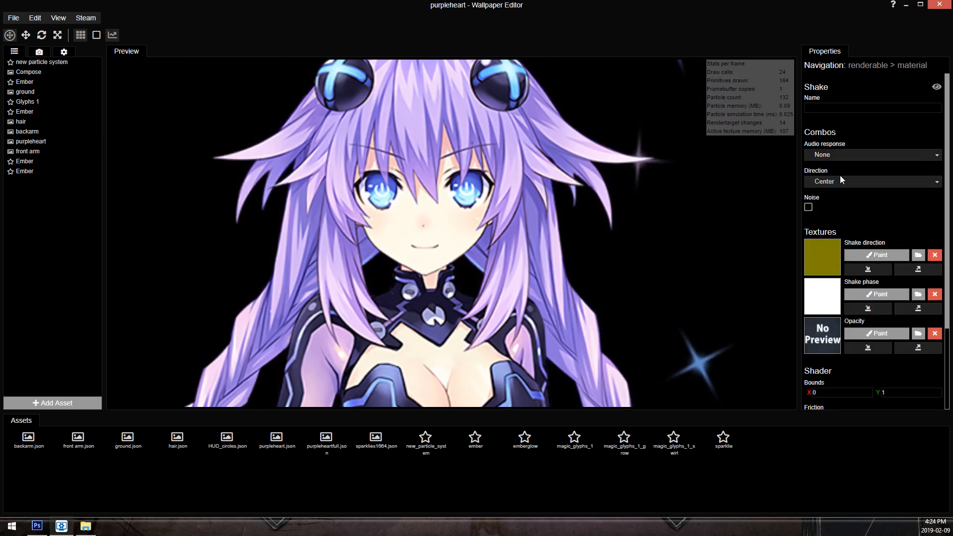
pyautogui.click(840, 180)
pyautogui.click(821, 204)
# Start a cleared Shake opacity mask with the mask shown and a brush of value 255, size 4, opacity 100 and hardness 100.
pyautogui.click(869, 334)
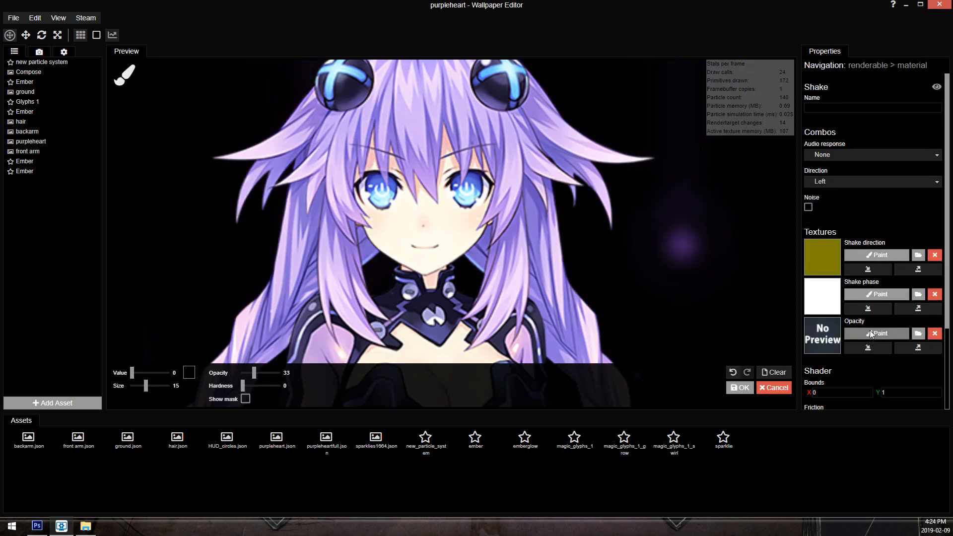
pyautogui.click(774, 372)
pyautogui.moveTo(132, 372)
pyautogui.mouseDown()
pyautogui.moveTo(294, 376)
pyautogui.moveTo(297, 387)
pyautogui.mouseUp()
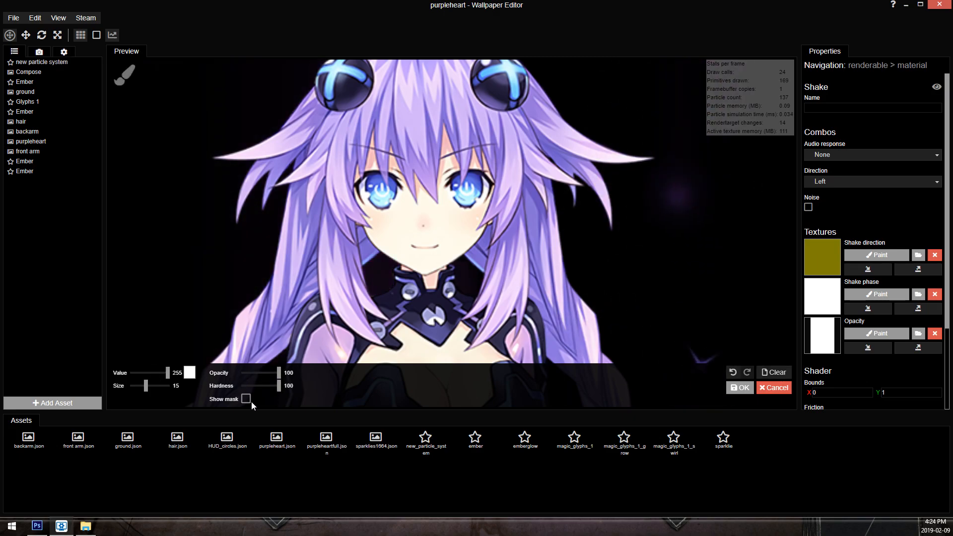
pyautogui.click(246, 398)
pyautogui.scroll(5, 410, 166)
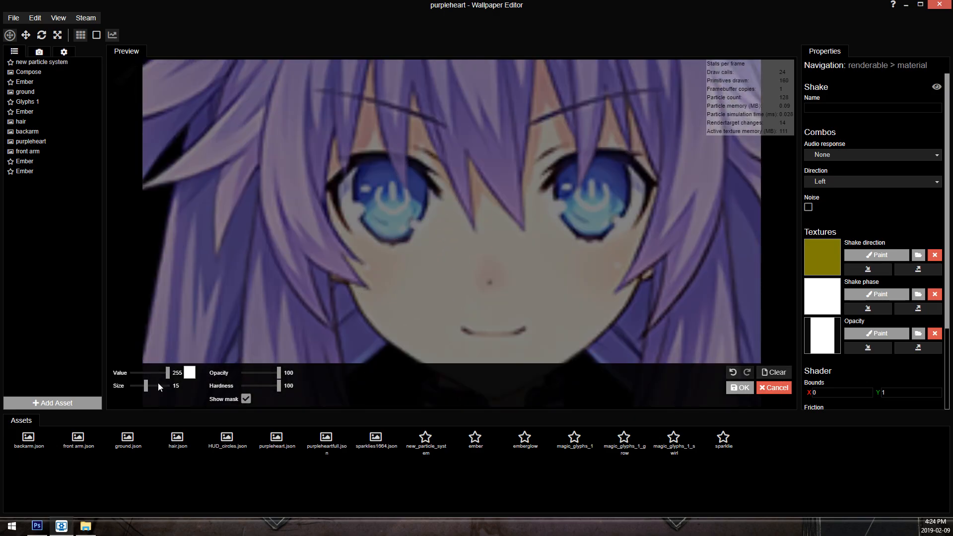
pyautogui.moveTo(141, 391); pyautogui.dragTo(138, 392)
pyautogui.scroll(4, 330, 171)
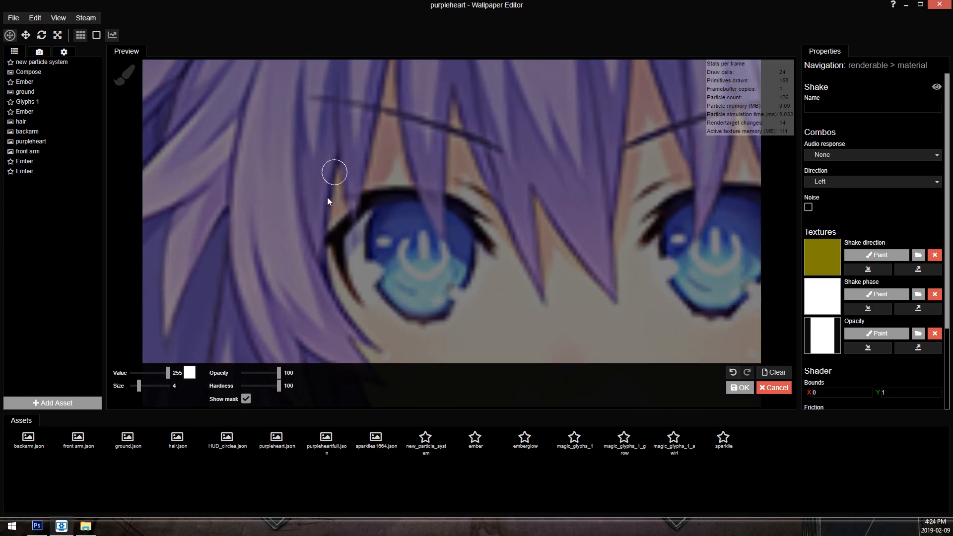
# Paint the Shake opacity mask over the area between brow and upper lid of both eyes, save the project and close the mask.
pyautogui.moveTo(323, 225)
pyautogui.mouseDown()
pyautogui.moveTo(352, 190)
pyautogui.moveTo(455, 188)
pyautogui.moveTo(493, 218)
pyautogui.mouseUp()
pyautogui.hotkey('ctrl', 's')
pyautogui.moveTo(470, 152)
pyautogui.mouseDown()
pyautogui.moveTo(344, 118)
pyautogui.moveTo(289, 192)
pyautogui.moveTo(352, 148)
pyautogui.mouseUp()
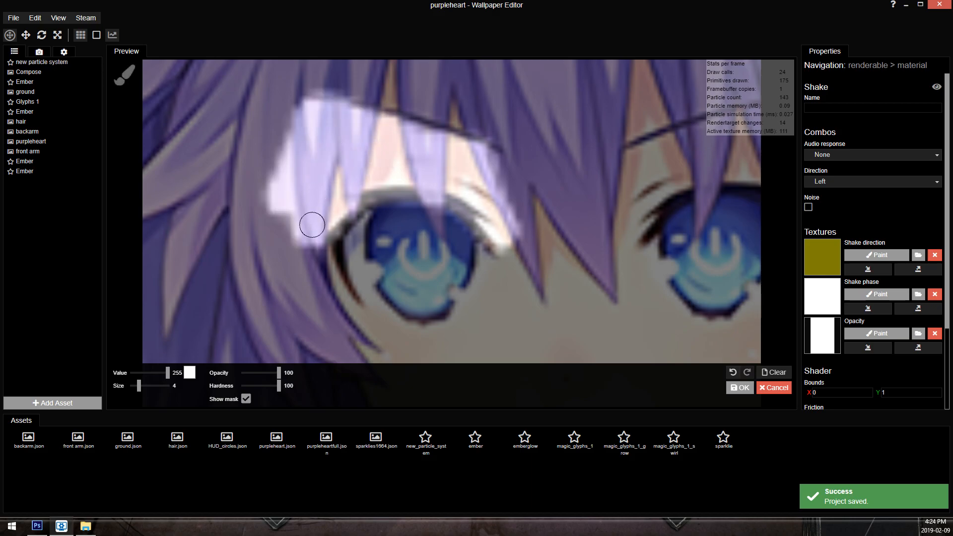
pyautogui.scroll(-3, 498, 202)
pyautogui.moveTo(512, 192)
pyautogui.mouseDown()
pyautogui.moveTo(527, 269)
pyautogui.moveTo(579, 215)
pyautogui.moveTo(651, 206)
pyautogui.moveTo(700, 239)
pyautogui.moveTo(696, 147)
pyautogui.moveTo(533, 203)
pyautogui.mouseUp()
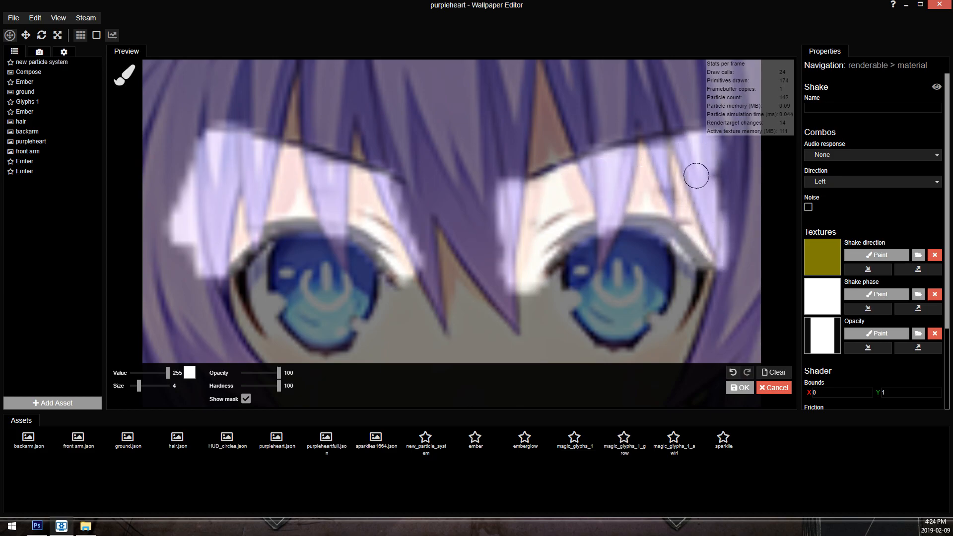
pyautogui.scroll(-3, 728, 314)
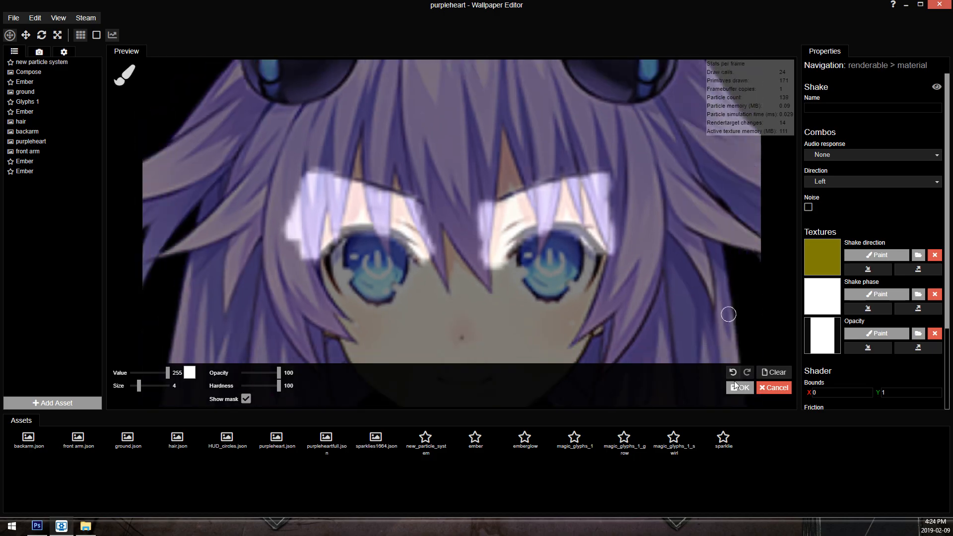
pyautogui.click(733, 391)
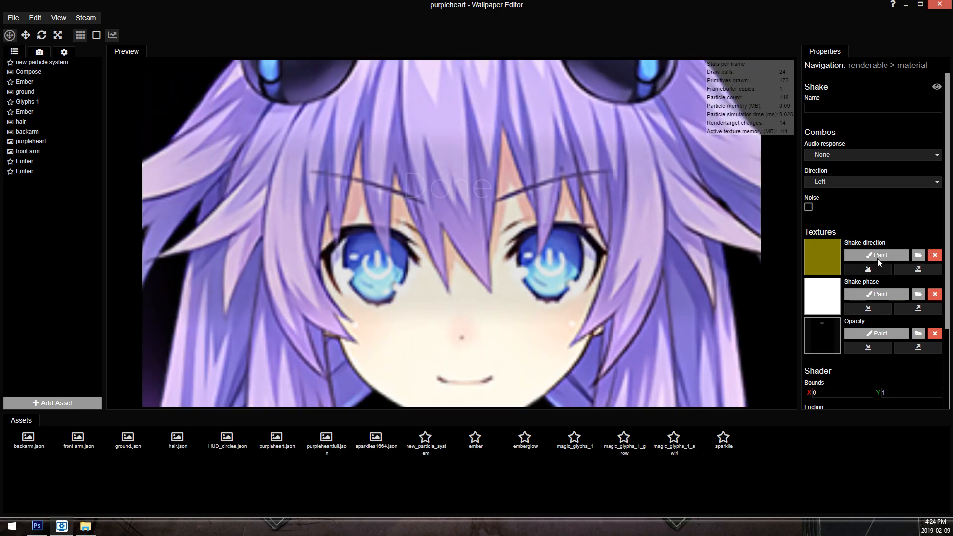
# Paint a downward shake direction over the first eye with a size 68 brush at value 255, opacity 100 and hardness 100.
pyautogui.click(883, 255)
pyautogui.moveTo(168, 383); pyautogui.dragTo(184, 384)
pyautogui.moveTo(347, 234); pyautogui.dragTo(357, 305)
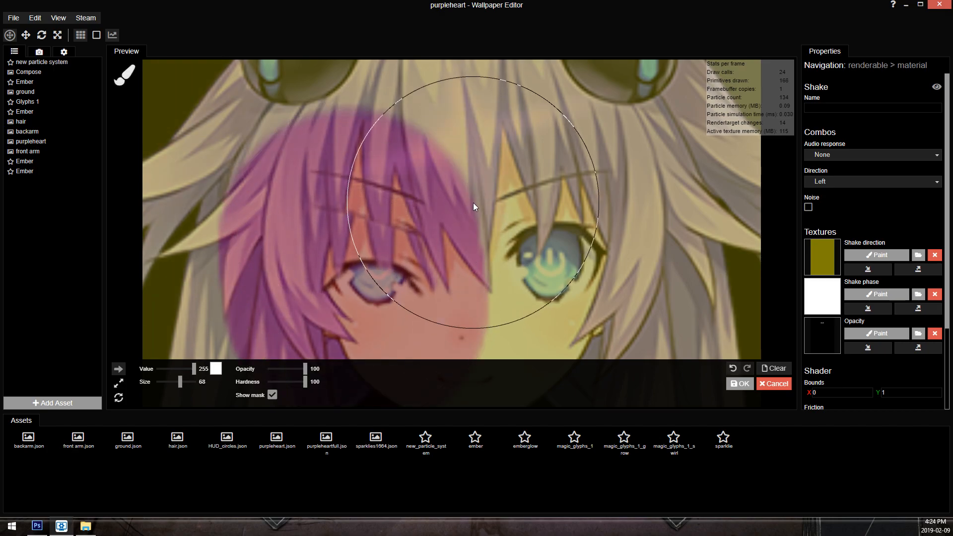
# Set the Shake bounds to X -1 and Y 0.
pyautogui.scroll(-1, 819, 352)
pyautogui.click(839, 342)
pyautogui.write('-1')
pyautogui.press('Tab')
pyautogui.write('0')
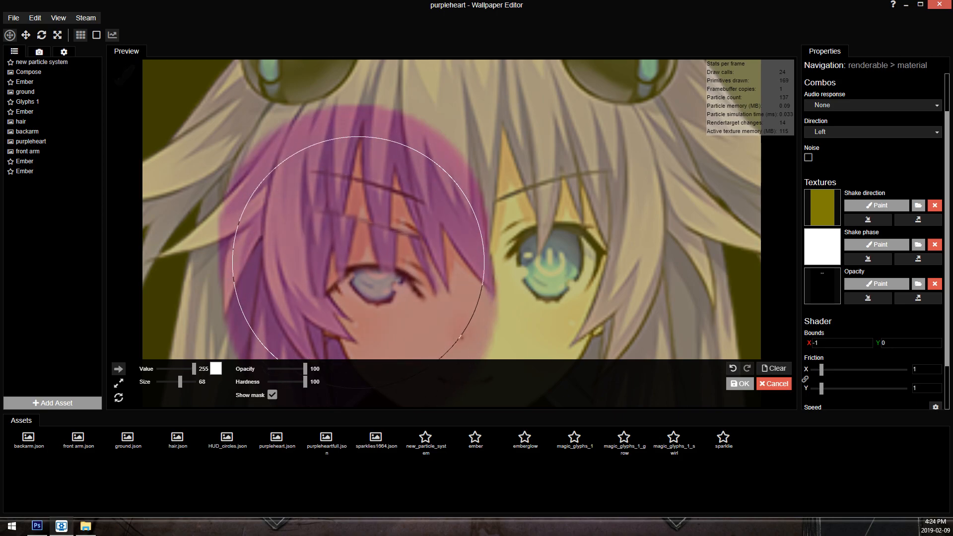
# Extend the painted shake direction across the face and over the second eye, and save the project.
pyautogui.moveTo(408, 336)
pyautogui.mouseDown()
pyautogui.moveTo(403, 227)
pyautogui.moveTo(412, 283)
pyautogui.mouseUp()
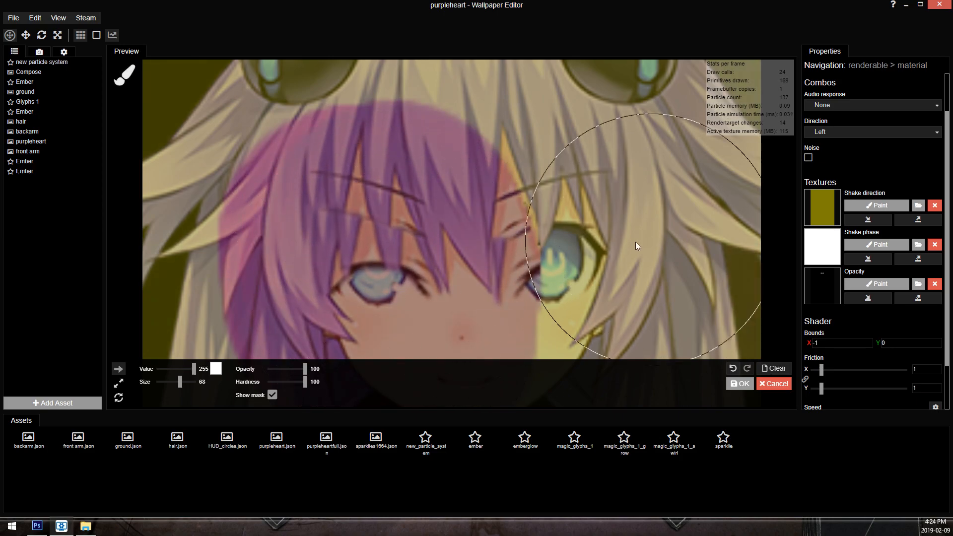
pyautogui.moveTo(621, 226)
pyautogui.mouseDown()
pyautogui.moveTo(629, 243)
pyautogui.moveTo(621, 261)
pyautogui.mouseUp()
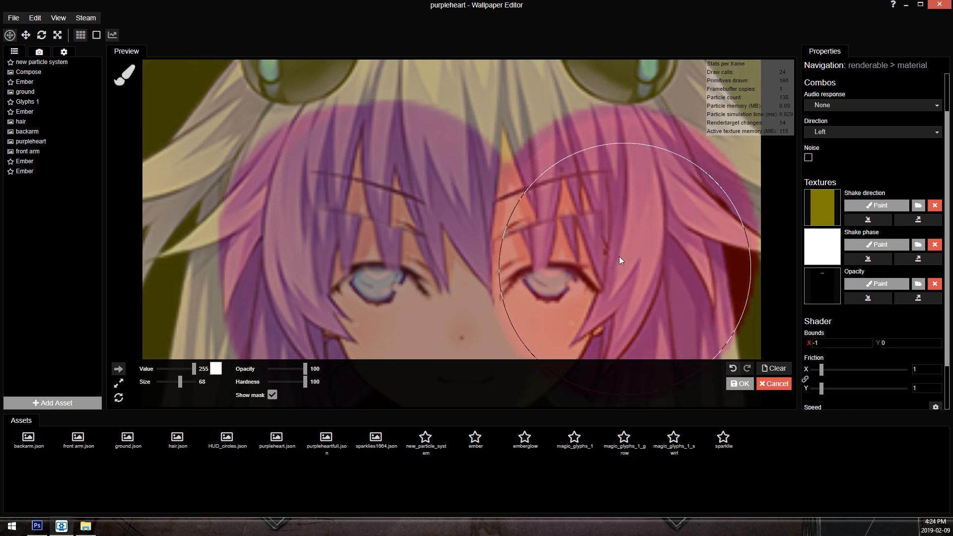
pyautogui.hotkey('ctrl', 's')
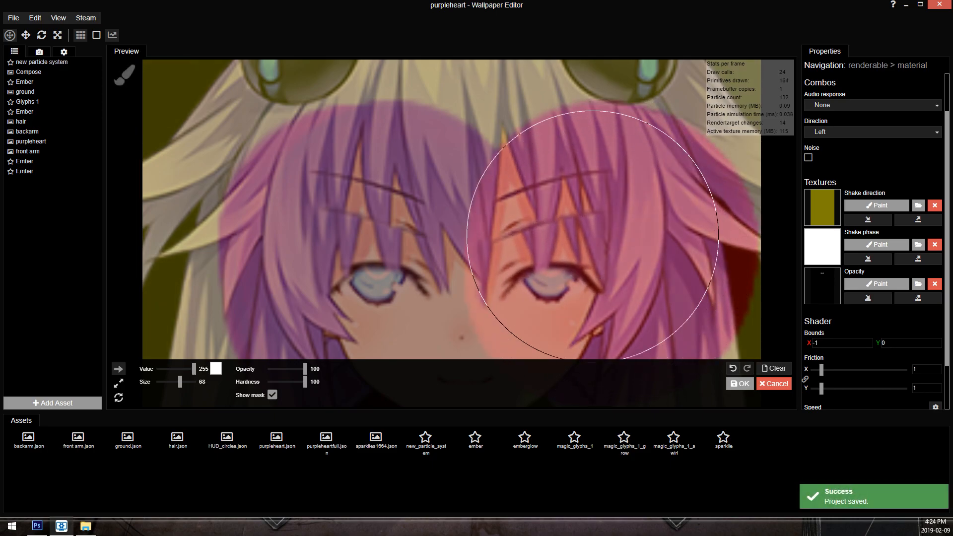
# Set the Shake strength to 0.135.
pyautogui.scroll(-1, 868, 317)
pyautogui.moveTo(823, 398); pyautogui.dragTo(829, 398)
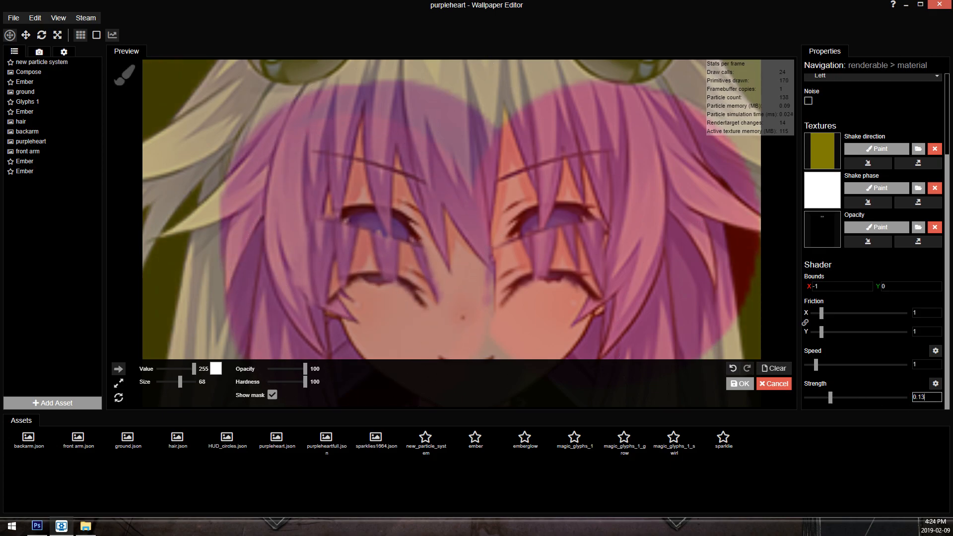
pyautogui.write('5')
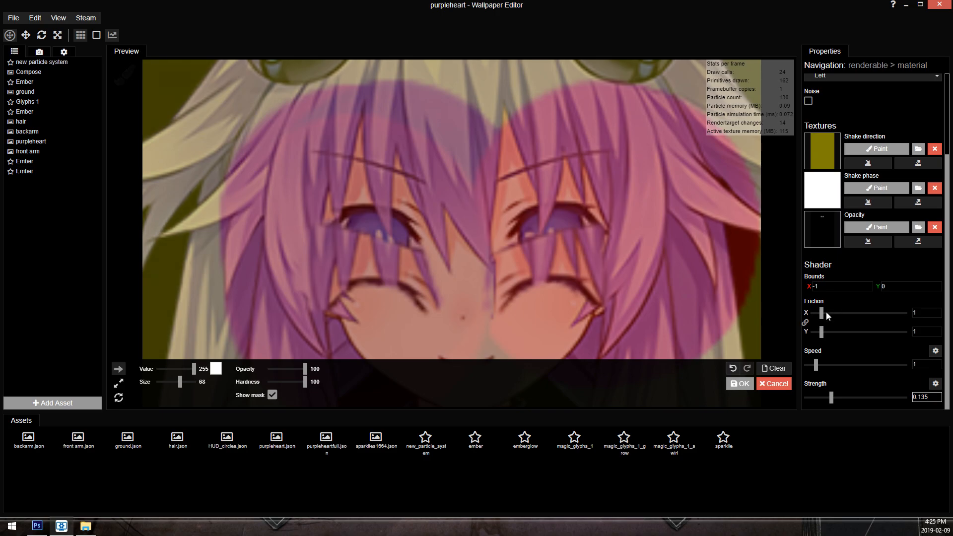
# Soften the direction mask around the side hair and nose with a value 0, size 22, opacity 2, hardness 0 brush, and save the project.
pyautogui.moveTo(271, 381)
pyautogui.mouseDown()
pyautogui.moveTo(236, 388)
pyautogui.moveTo(270, 371)
pyautogui.mouseUp()
pyautogui.moveTo(193, 368); pyautogui.dragTo(151, 373)
pyautogui.click(174, 383)
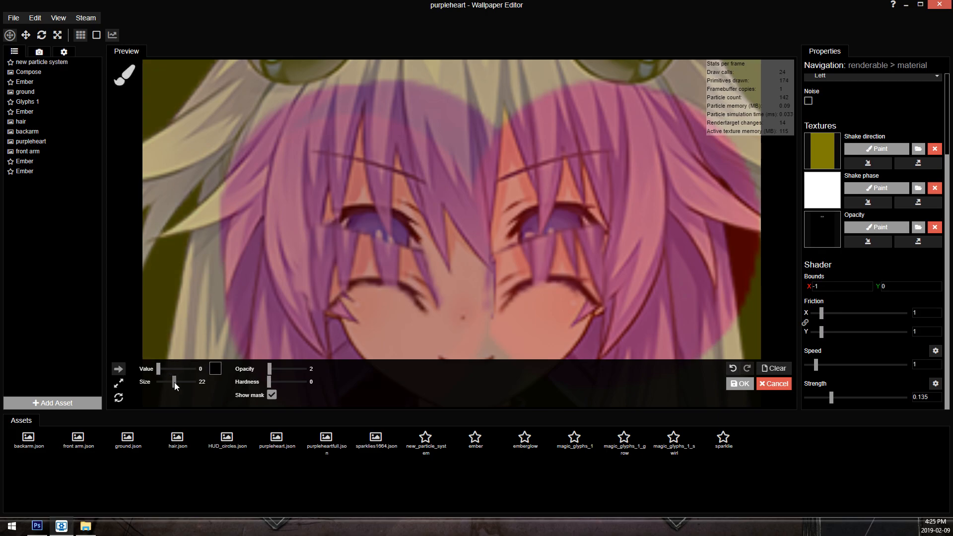
pyautogui.scroll(3, 327, 293)
pyautogui.scroll(-1, 308, 299)
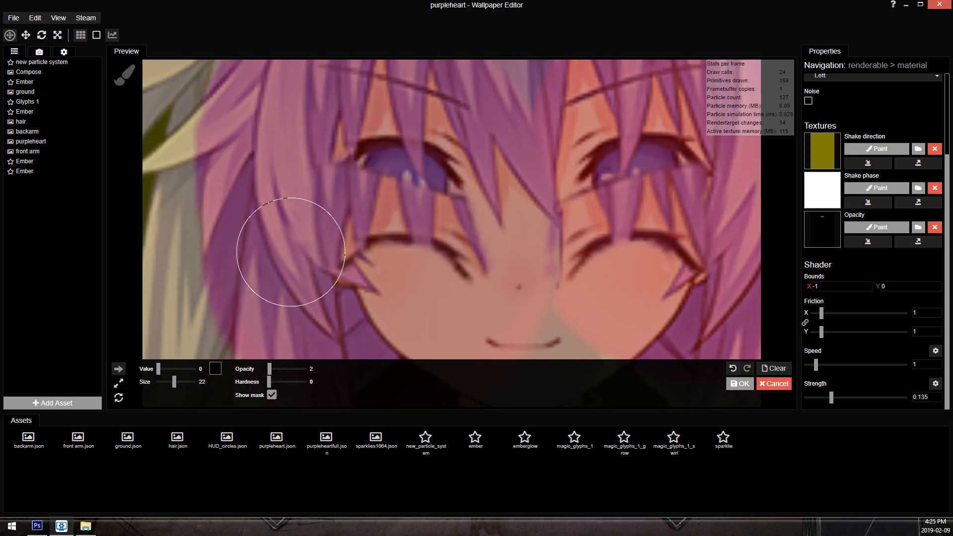
pyautogui.hotkey('ctrl', 's')
pyautogui.moveTo(309, 281)
pyautogui.mouseDown()
pyautogui.moveTo(310, 269)
pyautogui.moveTo(356, 296)
pyautogui.mouseUp()
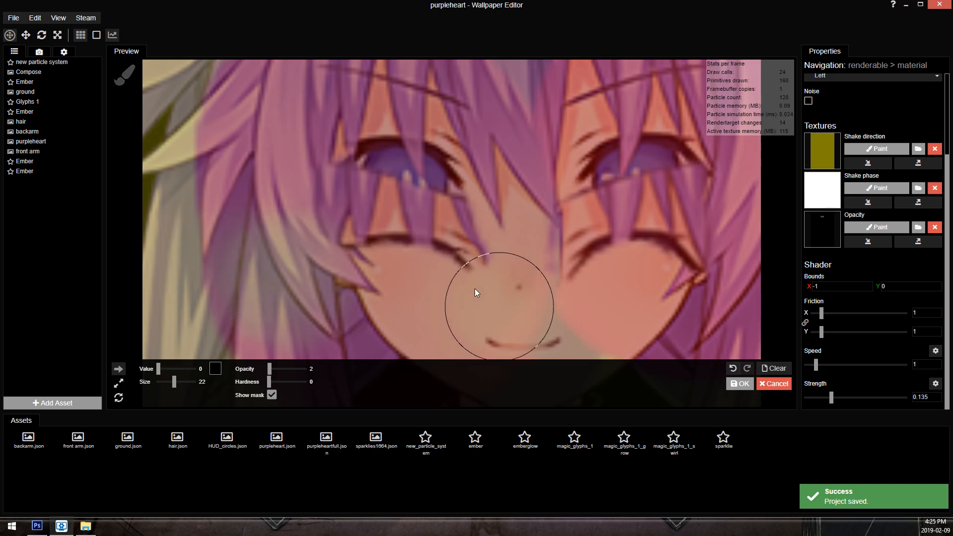
pyautogui.moveTo(520, 293)
pyautogui.mouseDown()
pyautogui.moveTo(505, 254)
pyautogui.moveTo(543, 312)
pyautogui.moveTo(581, 325)
pyautogui.moveTo(561, 279)
pyautogui.mouseUp()
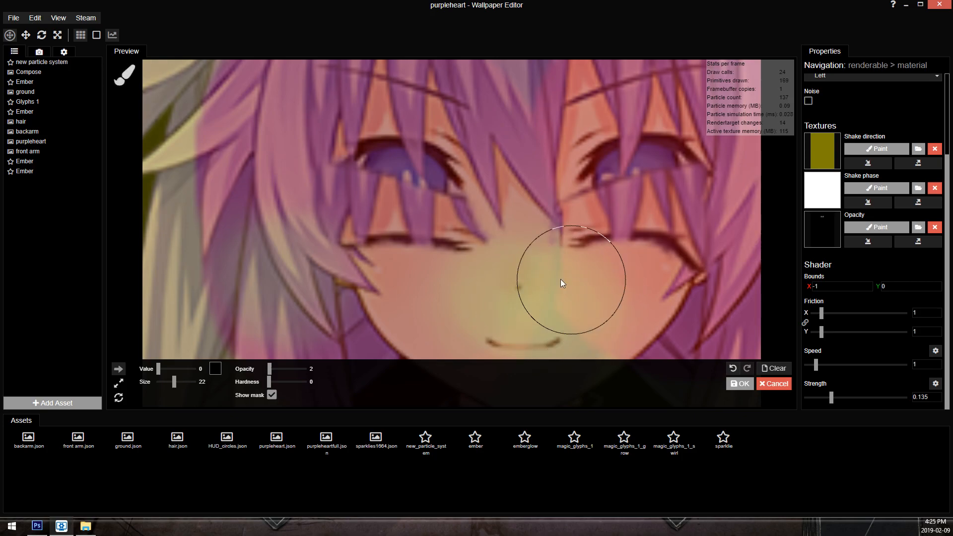
# Fade the direction mask around the brows and bangs with the same soft brush and undo the last stroke.
pyautogui.moveTo(755, 270); pyautogui.dragTo(656, 265)
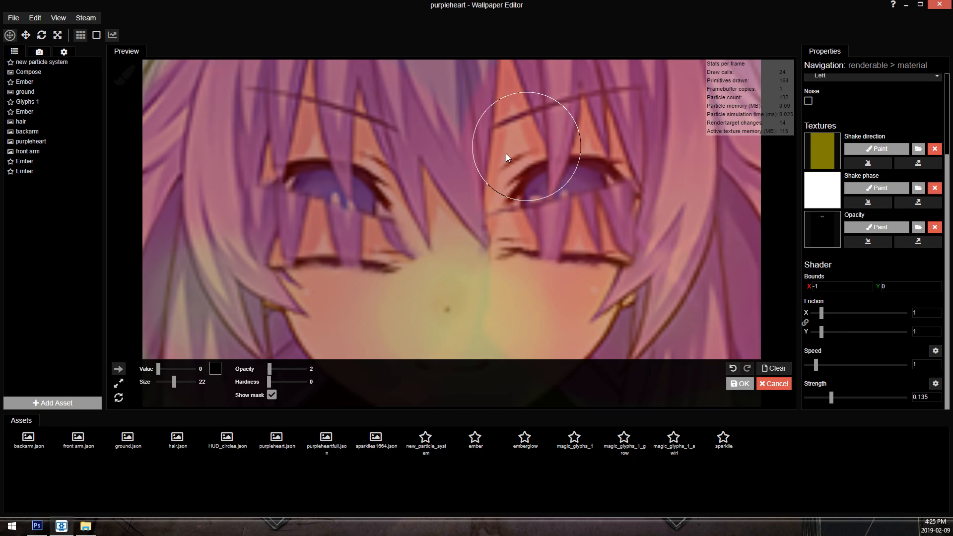
pyautogui.moveTo(485, 159)
pyautogui.mouseDown()
pyautogui.moveTo(669, 160)
pyautogui.moveTo(641, 177)
pyautogui.mouseUp()
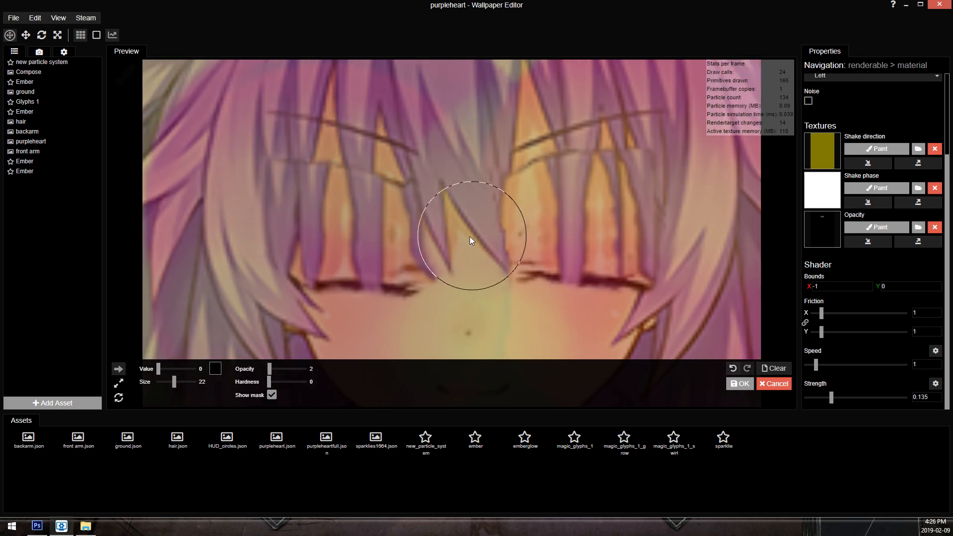
pyautogui.hotkey('ctrl', 'z')
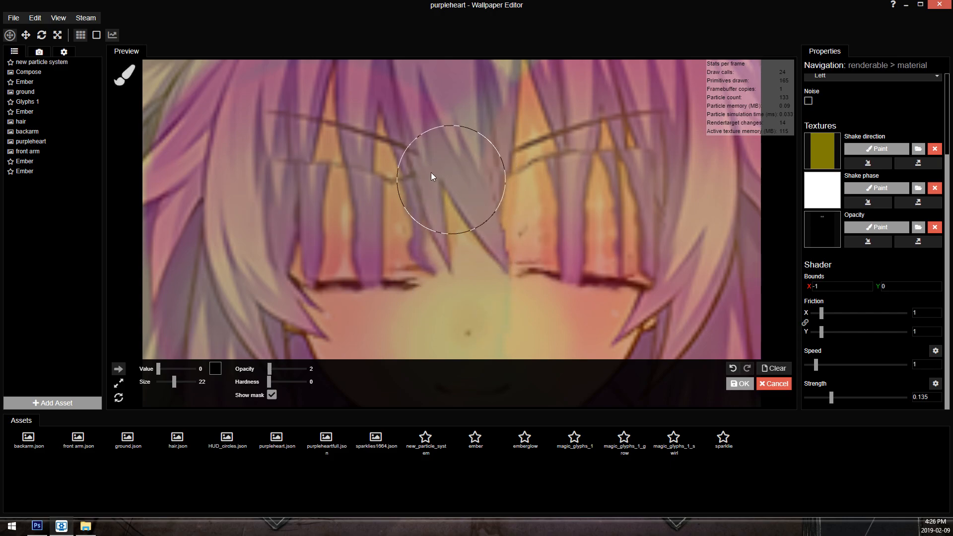
# Fade the direction mask over the bangs and brows on both sides with brush opacity 18, and undo the last stroke.
pyautogui.click(275, 368)
pyautogui.scroll(1, 298, 102)
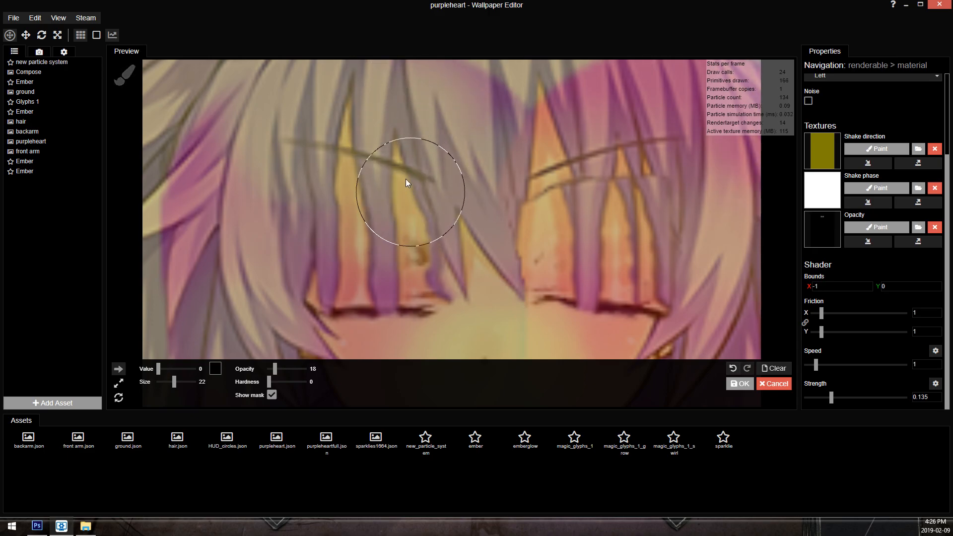
pyautogui.moveTo(259, 172)
pyautogui.mouseDown()
pyautogui.moveTo(243, 199)
pyautogui.moveTo(229, 277)
pyautogui.moveTo(245, 263)
pyautogui.moveTo(228, 275)
pyautogui.moveTo(249, 202)
pyautogui.moveTo(315, 180)
pyautogui.mouseUp()
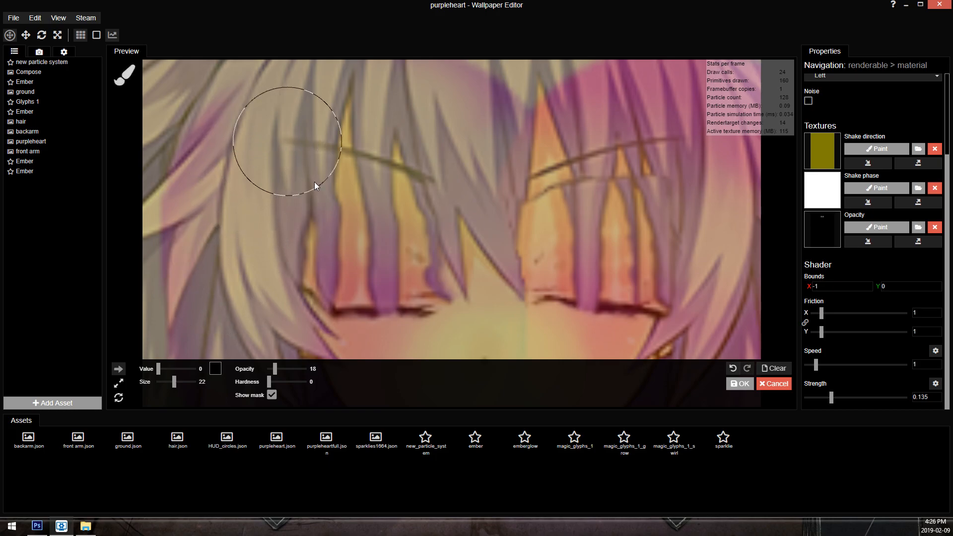
pyautogui.moveTo(508, 129)
pyautogui.mouseDown()
pyautogui.moveTo(644, 117)
pyautogui.moveTo(720, 147)
pyautogui.mouseUp()
pyautogui.moveTo(725, 168)
pyautogui.mouseDown()
pyautogui.moveTo(632, 157)
pyautogui.moveTo(646, 174)
pyautogui.moveTo(648, 251)
pyautogui.moveTo(661, 272)
pyautogui.mouseUp()
pyautogui.hotkey('ctrl', 'z')
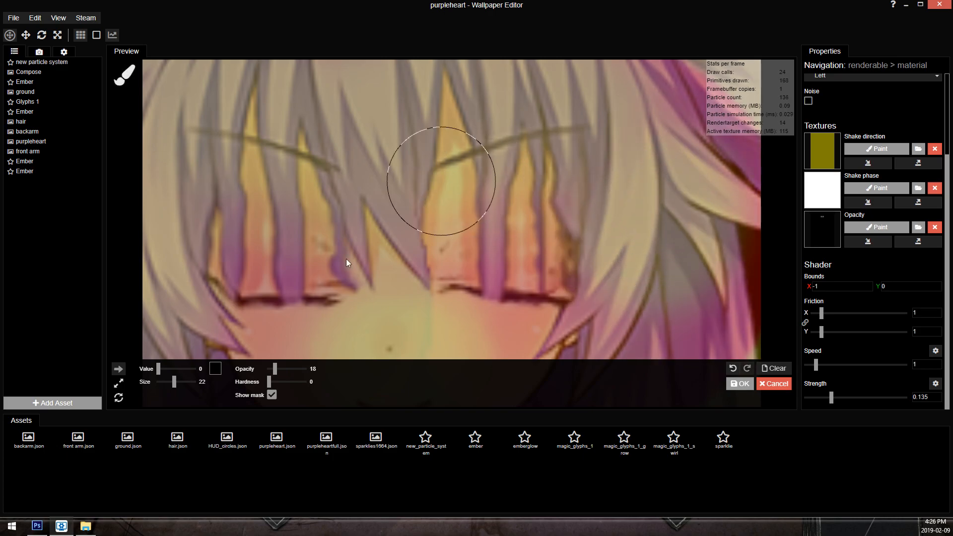
# Touch up the direction mask between the eyes with a size 6 brush at opacity 7 and close the mask painting.
pyautogui.moveTo(276, 370); pyautogui.dragTo(271, 372)
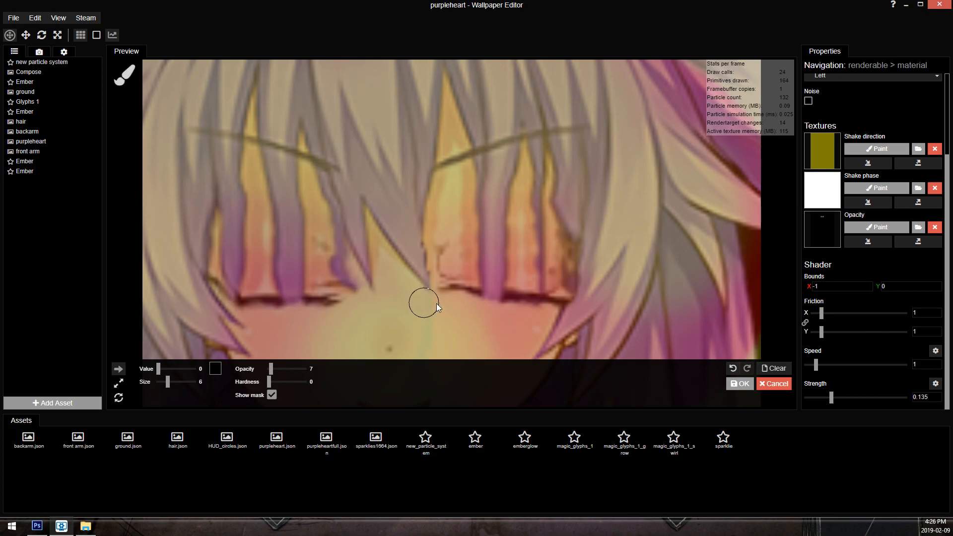
pyautogui.click(410, 256)
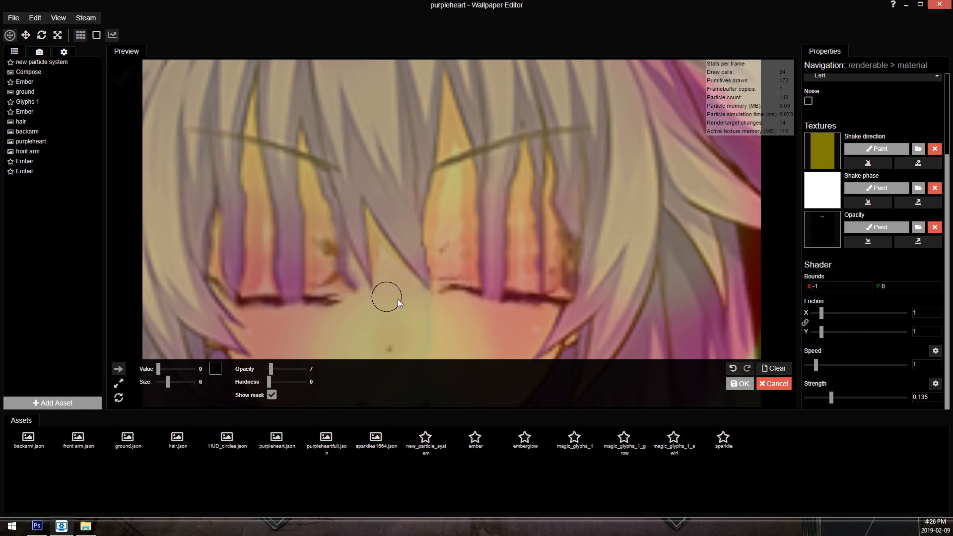
pyautogui.click(739, 384)
# Compare the character's face with the Shake effect hidden and shown.
pyautogui.scroll(-5, 526, 206)
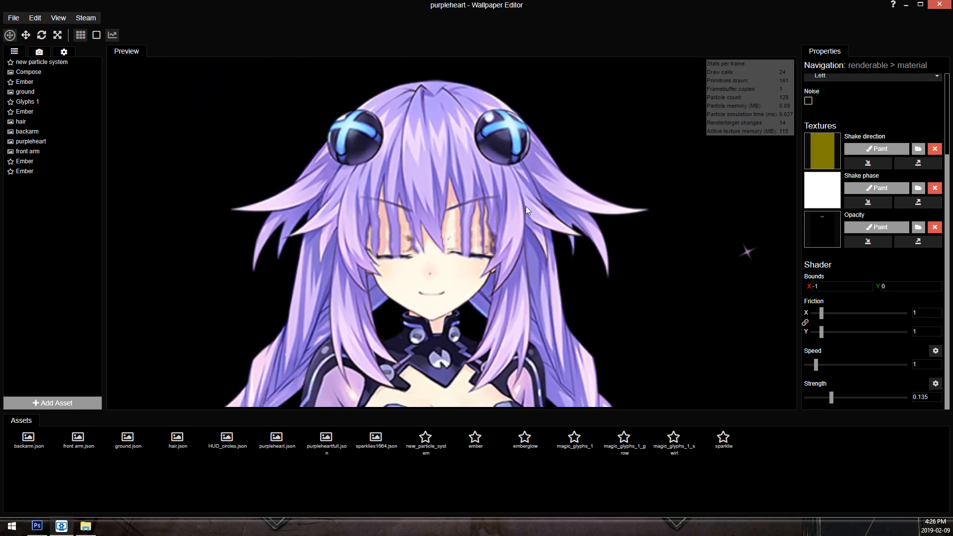
pyautogui.scroll(4, 501, 213)
pyautogui.scroll(2, 404, 228)
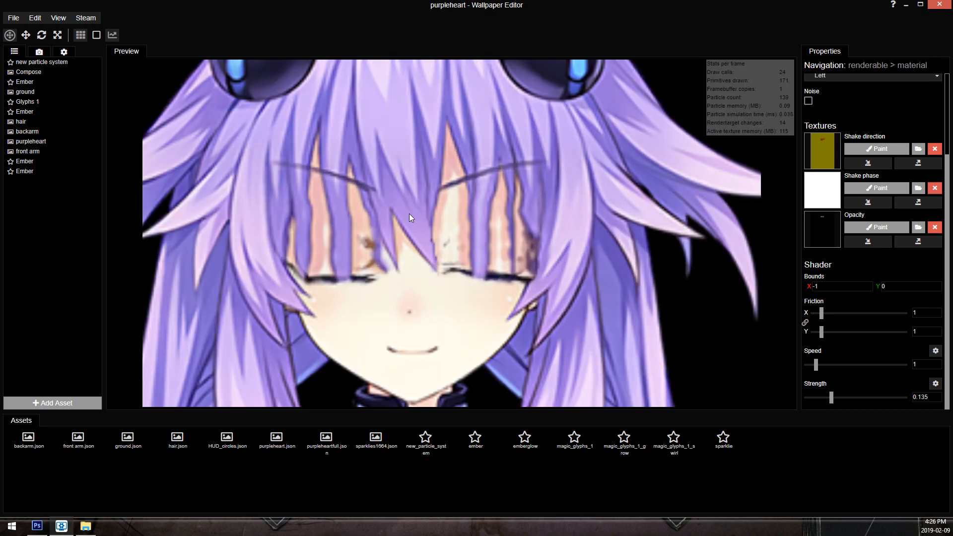
pyautogui.scroll(3, 908, 99)
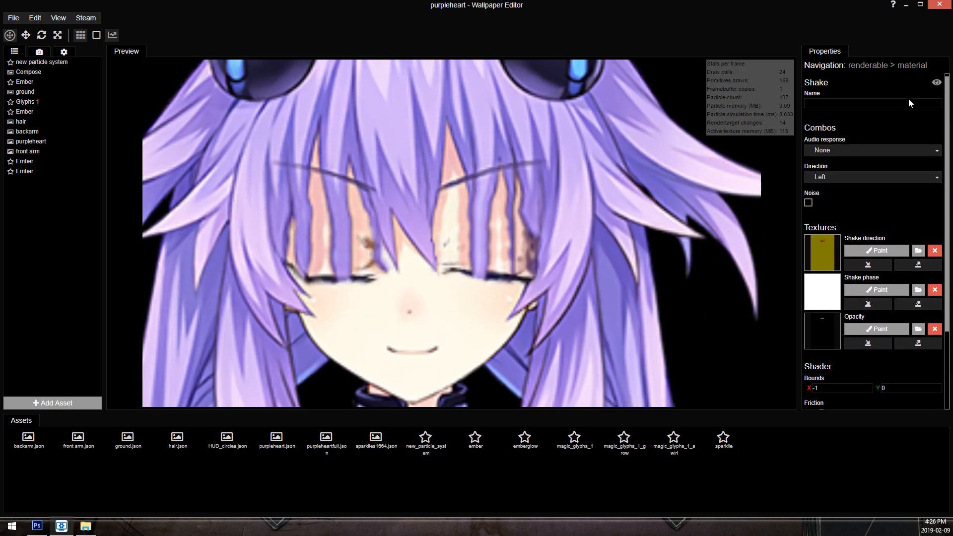
pyautogui.click(936, 86)
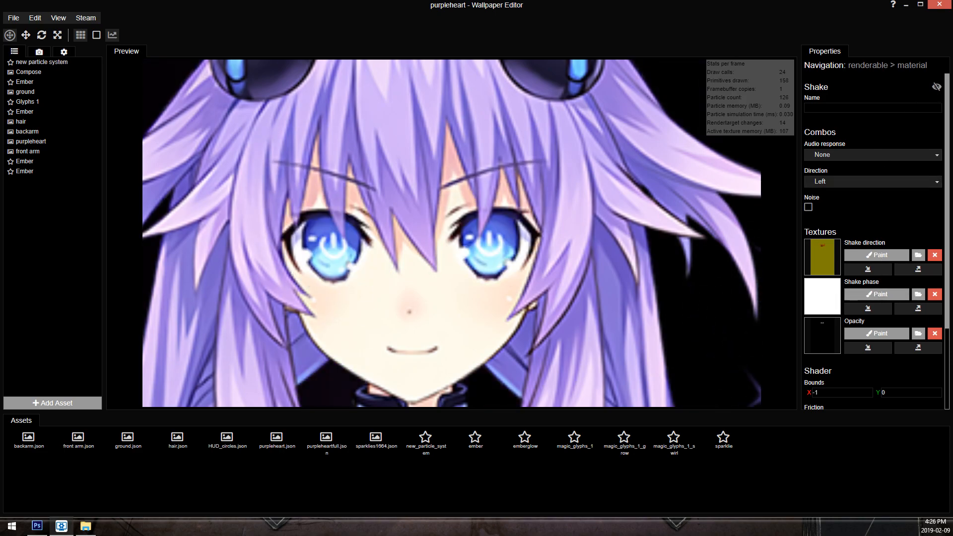
pyautogui.click(936, 86)
# Set the Shake bounds to X .994 and Y .997.
pyautogui.scroll(-1, 853, 317)
pyautogui.click(835, 336)
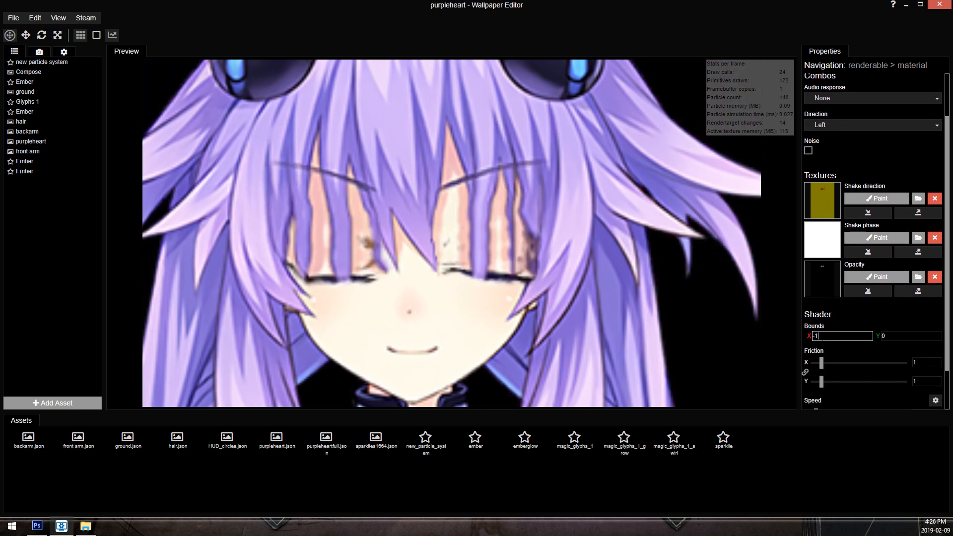
pyautogui.write('.994')
pyautogui.press('Tab')
pyautogui.write('.997')
pyautogui.press('Return')
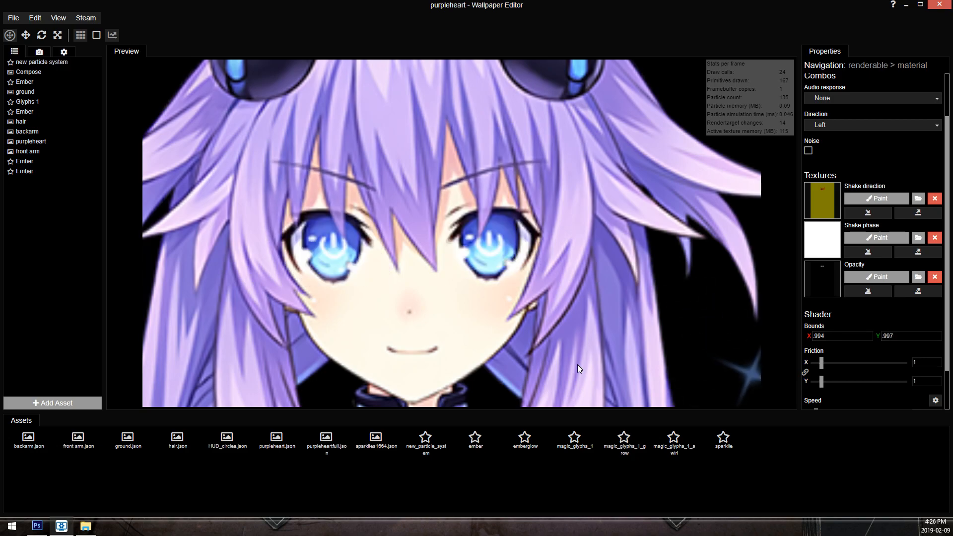
# Set the Shake effect's Y friction to 3, unlinked from X, and its speed to 1, and check the blink on the whole character.
pyautogui.click(913, 381)
pyautogui.write('3')
pyautogui.scroll(-1, 919, 346)
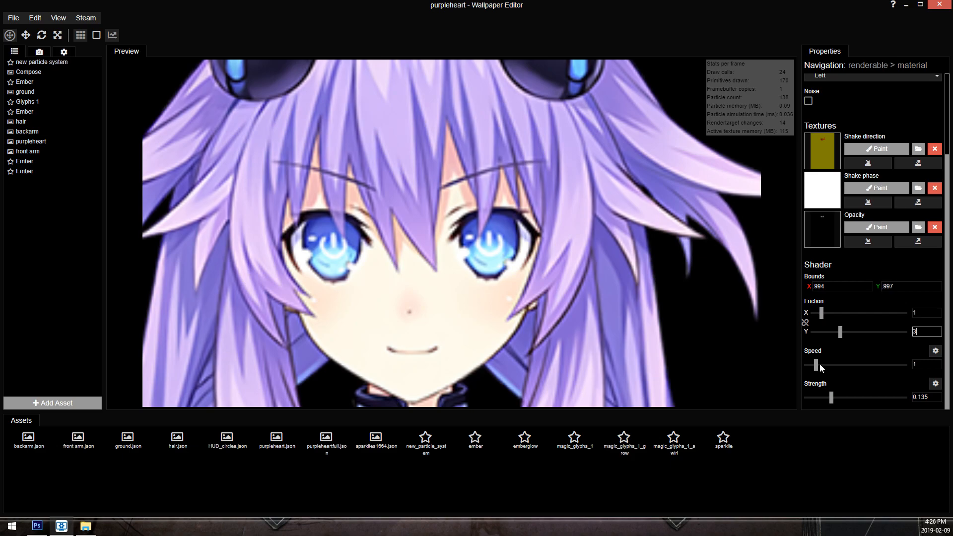
pyautogui.moveTo(816, 365); pyautogui.dragTo(818, 366)
pyautogui.scroll(-5, 590, 197)
pyautogui.moveTo(590, 197); pyautogui.dragTo(606, 141)
pyautogui.scroll(-3, 572, 234)
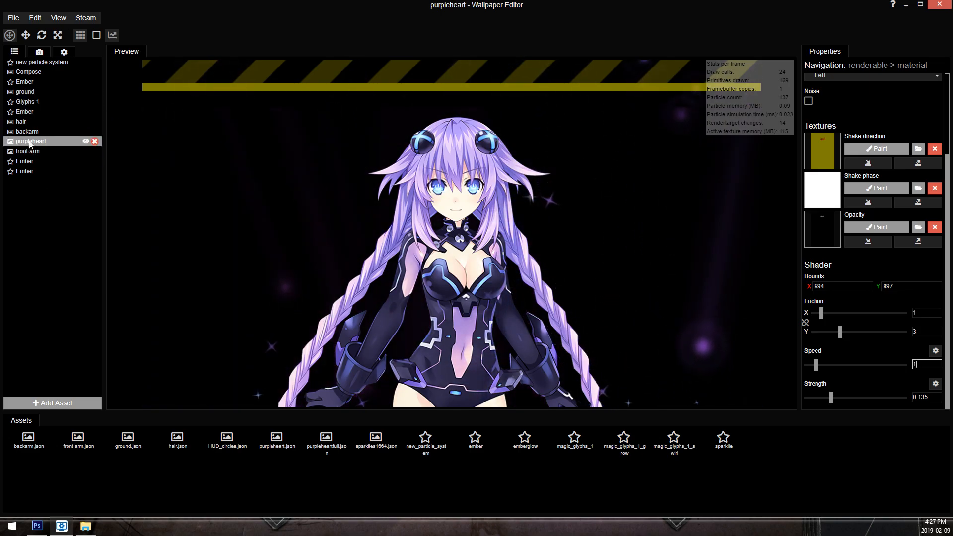
# Save the project, name the purpleheart layer's first Shake effect "blink" and return to the layer's effect list.
pyautogui.click(44, 141)
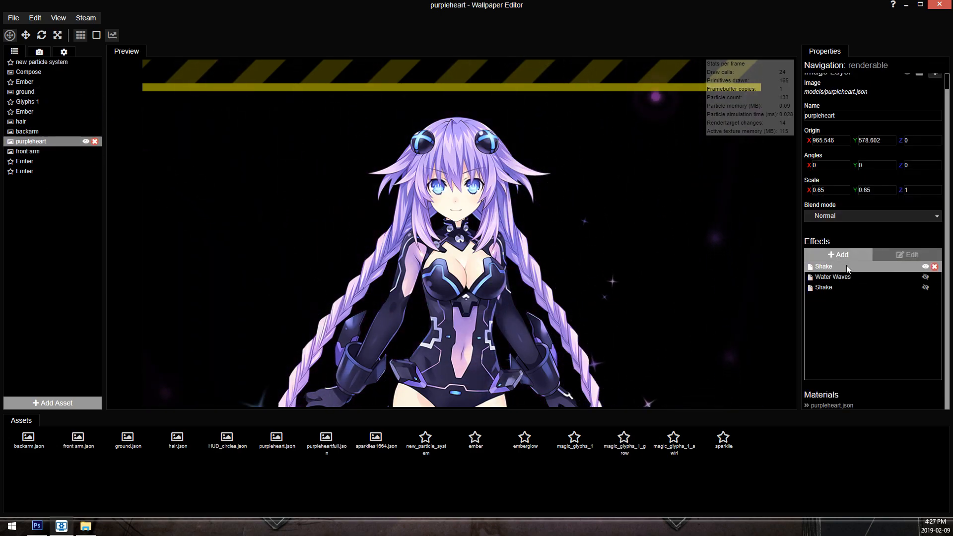
pyautogui.hotkey('ctrl', 's')
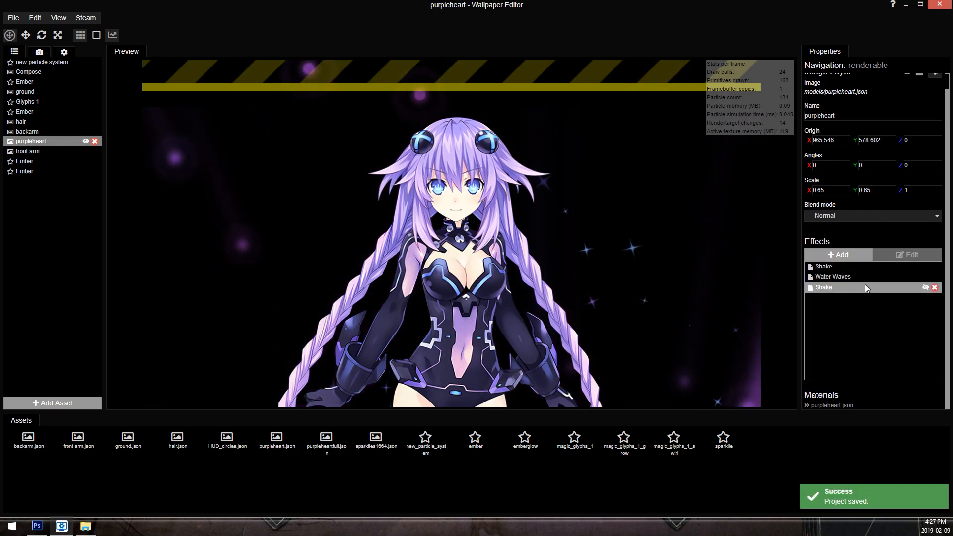
pyautogui.click(845, 270)
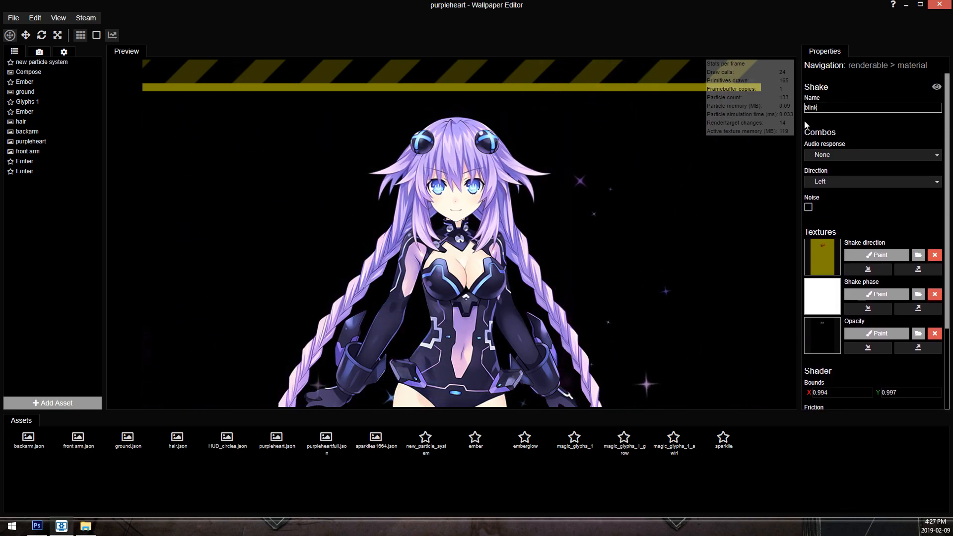
pyautogui.click(35, 143)
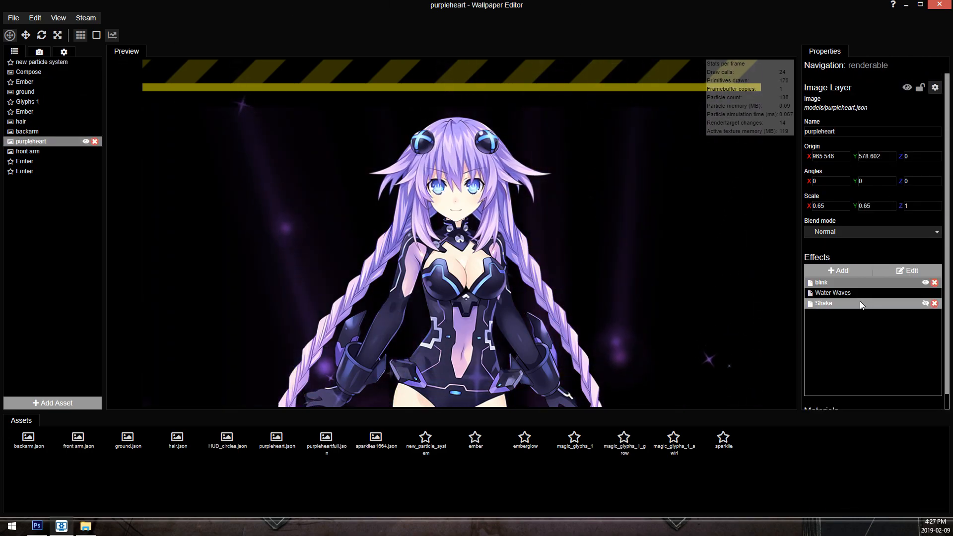
# Name the purpleheart layer's Water Waves effect "hair" and open the layer's remaining Shake effect.
pyautogui.click(835, 294)
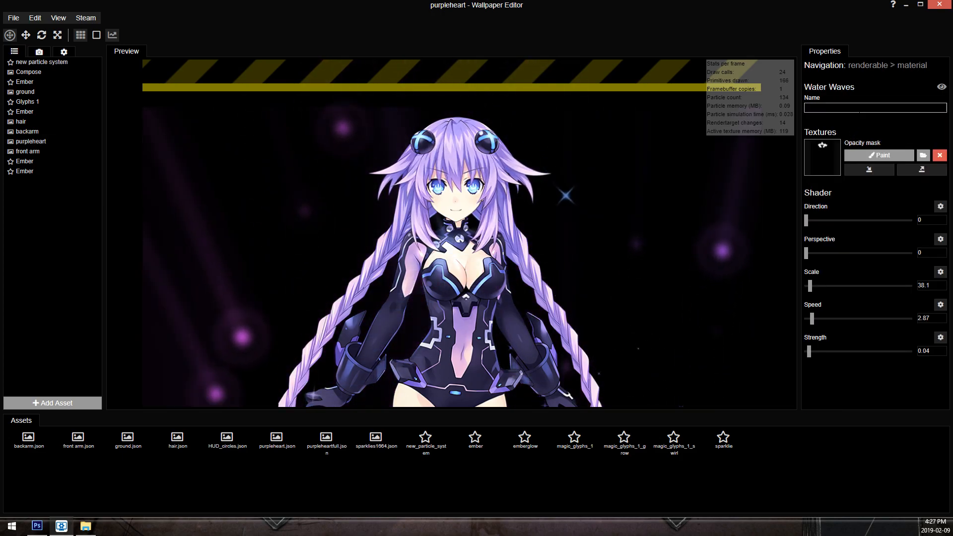
pyautogui.click(859, 109)
pyautogui.write('h')
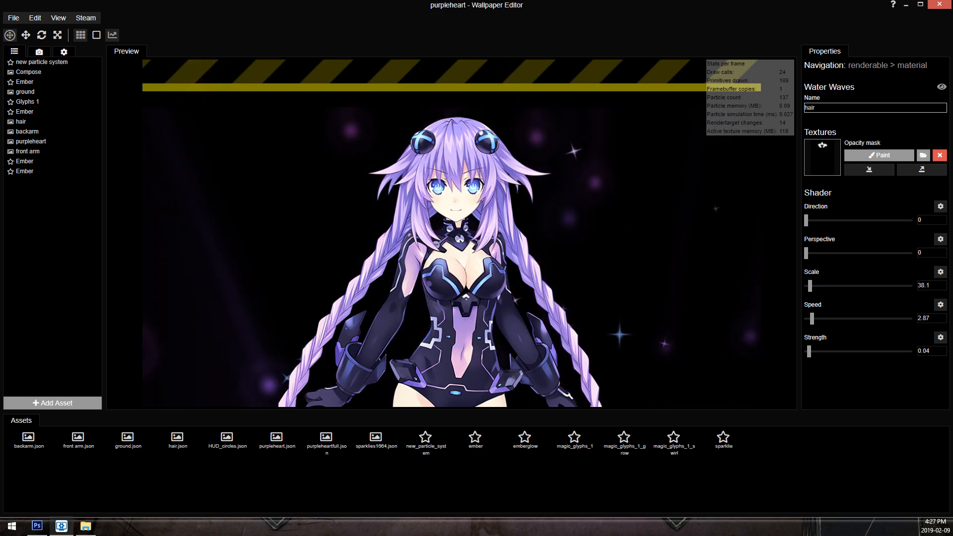
pyautogui.write('air')
pyautogui.click(41, 144)
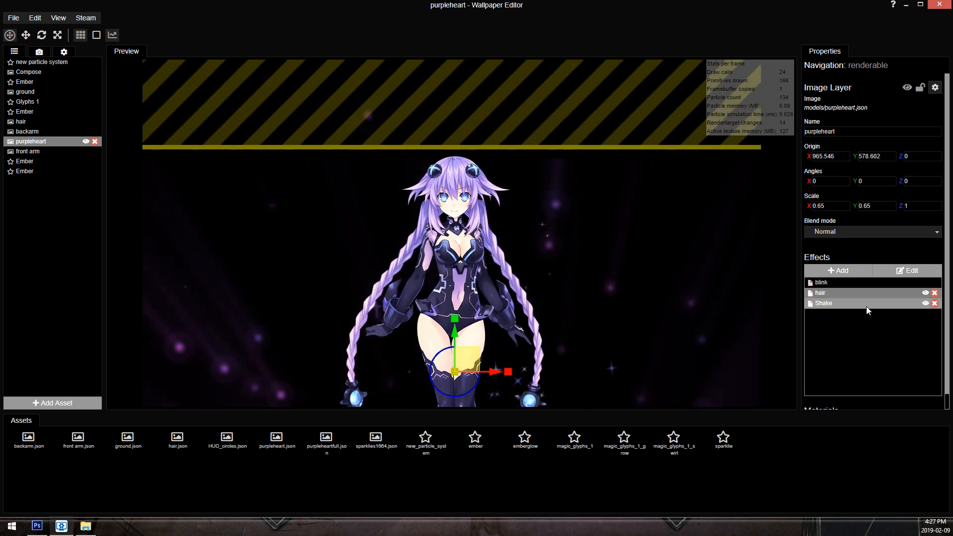
pyautogui.doubleClick(866, 305)
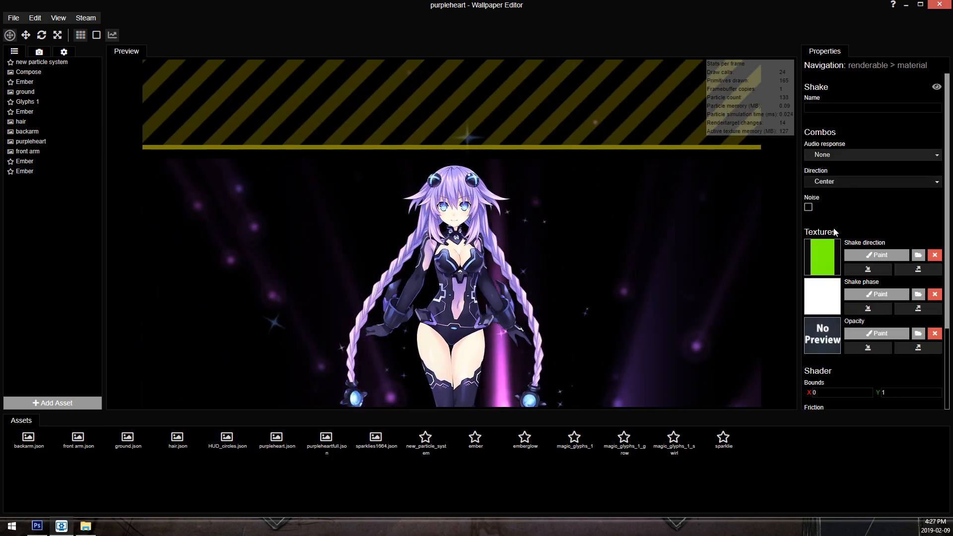
# Try painting the Shake effect's phase mask around the head with the mask hidden, using value 248, size 51 and opacity 15, and save the project.
pyautogui.click(862, 294)
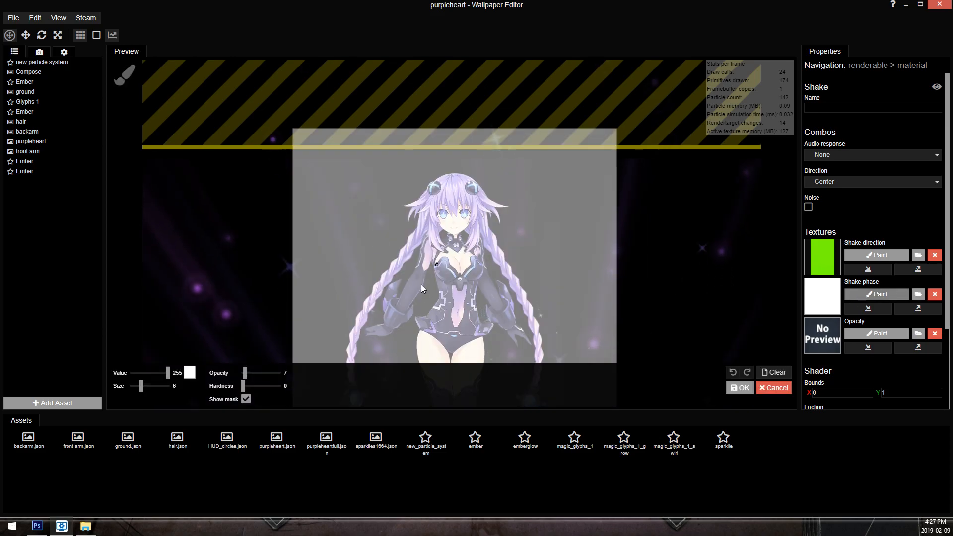
pyautogui.click(246, 398)
pyautogui.moveTo(168, 374); pyautogui.dragTo(147, 386)
pyautogui.moveTo(244, 373); pyautogui.dragTo(248, 373)
pyautogui.scroll(3, 427, 172)
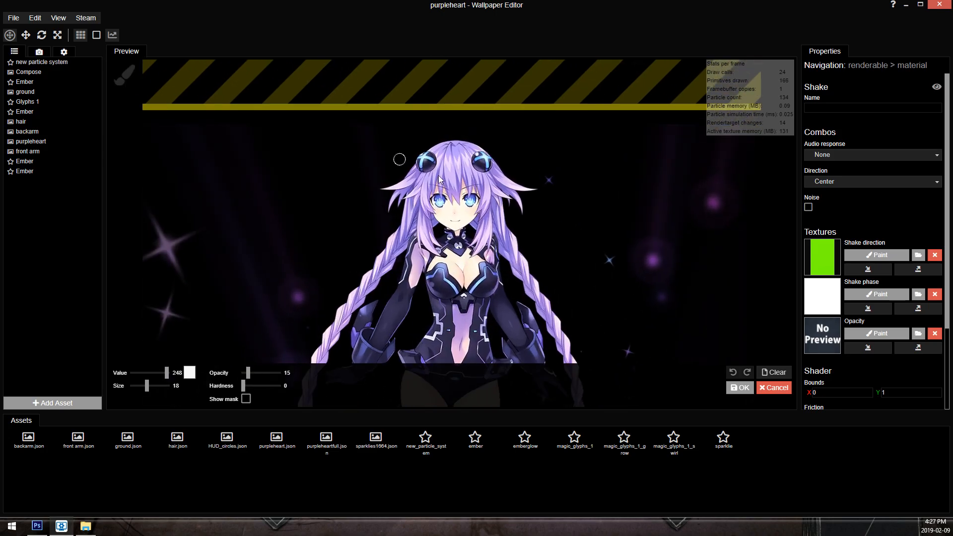
pyautogui.moveTo(147, 386); pyautogui.dragTo(155, 387)
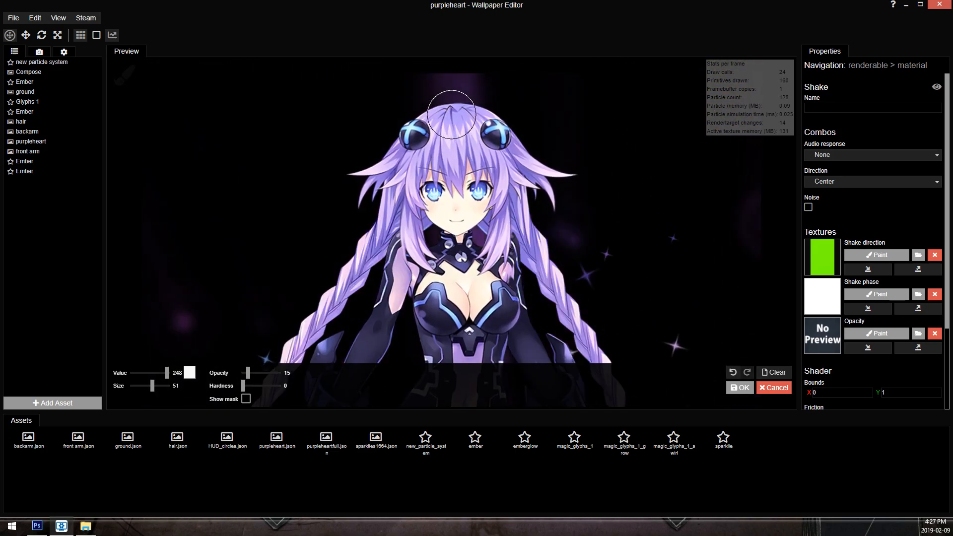
pyautogui.hotkey('ctrl', 's')
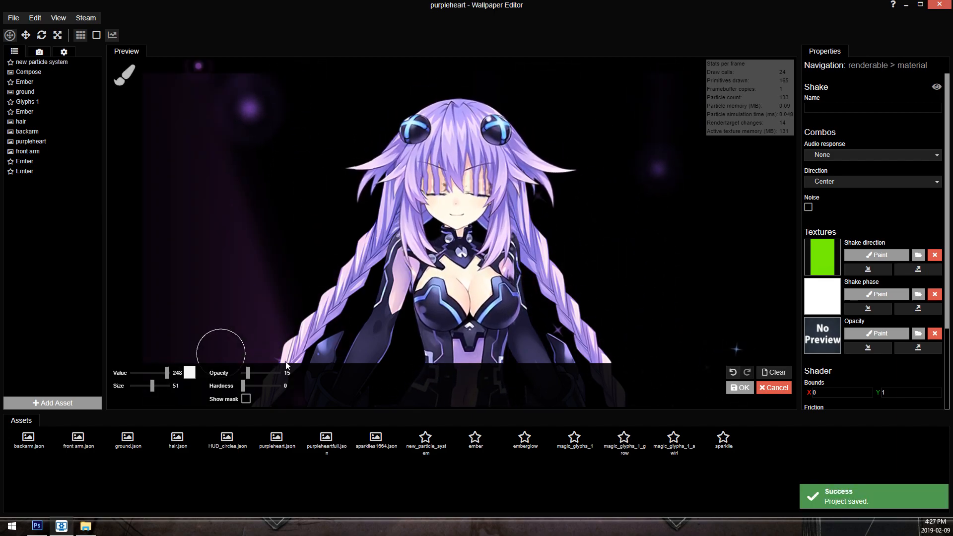
# Clear the shake phase mask, try repainting it over the upper body at brush size 121, and discard it.
pyautogui.moveTo(177, 367); pyautogui.dragTo(156, 389)
pyautogui.click(776, 373)
pyautogui.scroll(4, 392, 189)
pyautogui.scroll(-2, 438, 147)
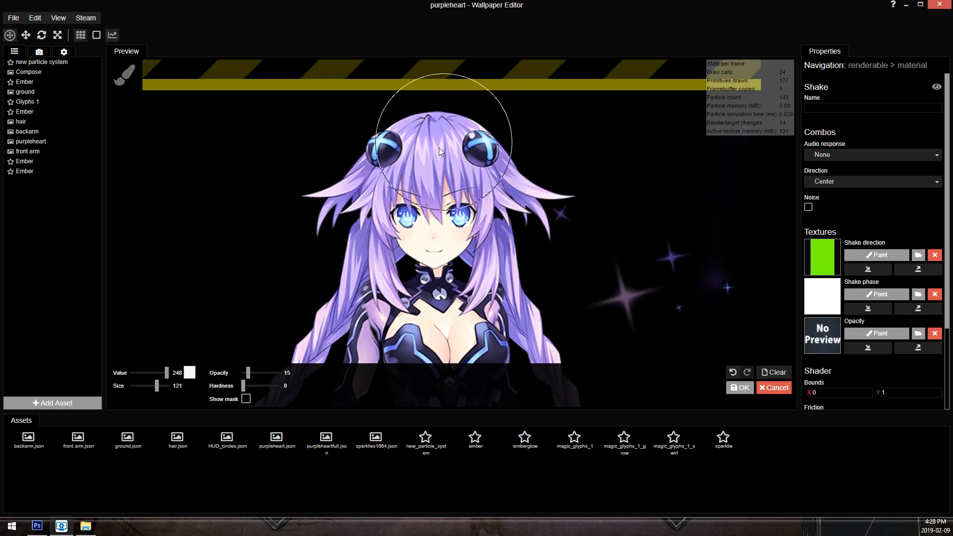
pyautogui.moveTo(535, 212); pyautogui.dragTo(516, 143)
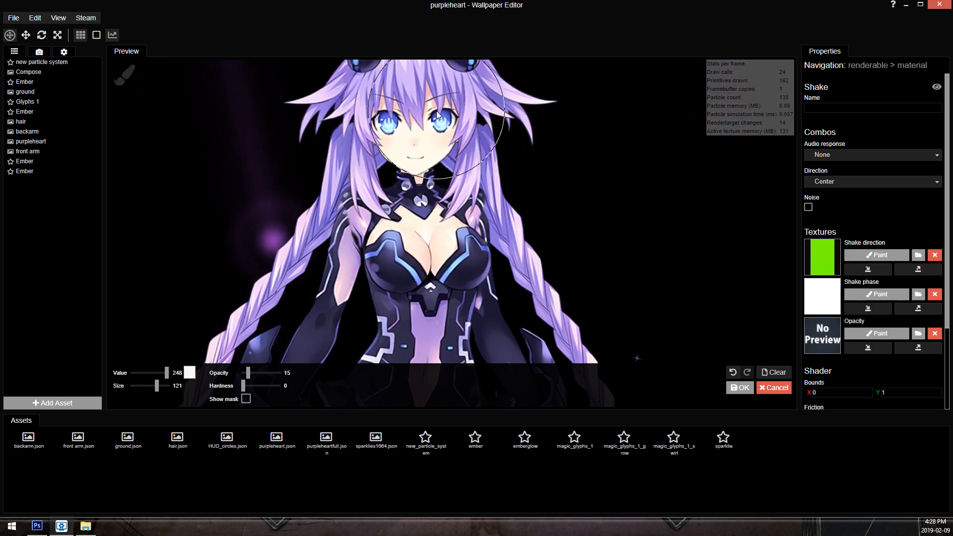
pyautogui.scroll(-3, 506, 225)
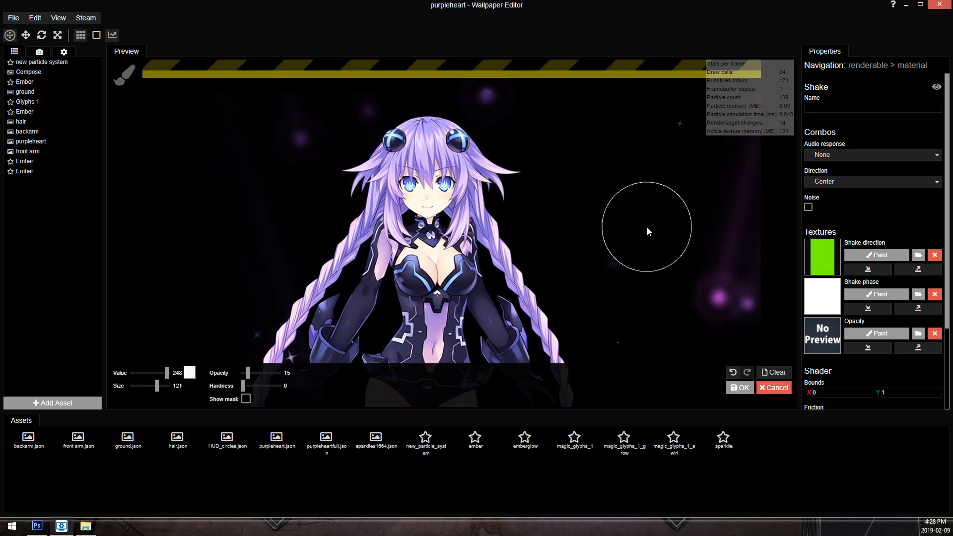
pyautogui.scroll(3, 511, 233)
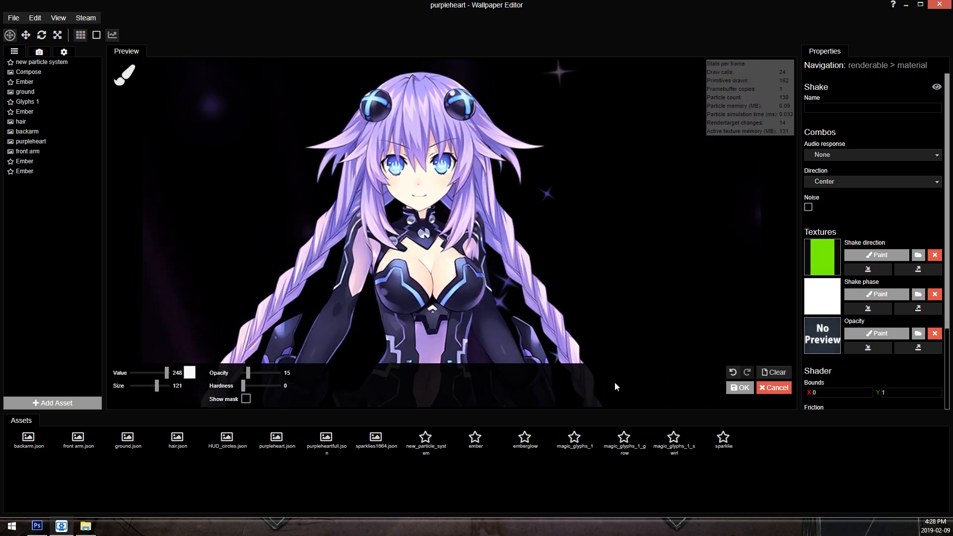
pyautogui.click(774, 387)
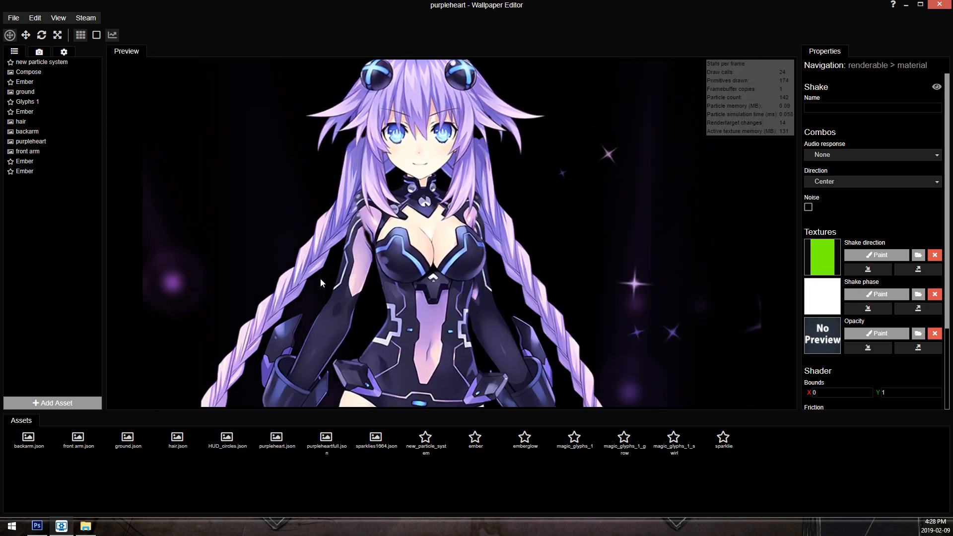
# Try painting a new shake phase mask on the upper body with brush value 244 and size 75.
pyautogui.click(871, 293)
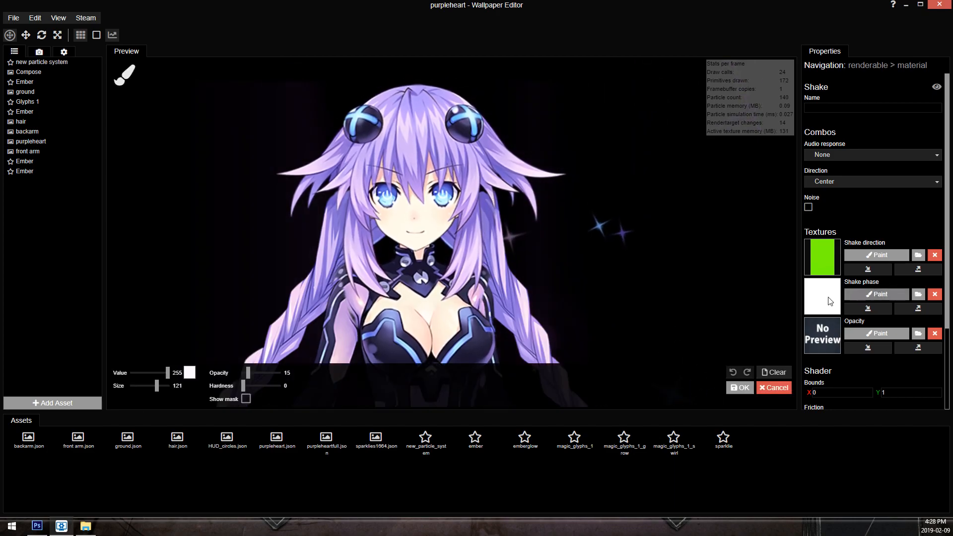
pyautogui.click(165, 376)
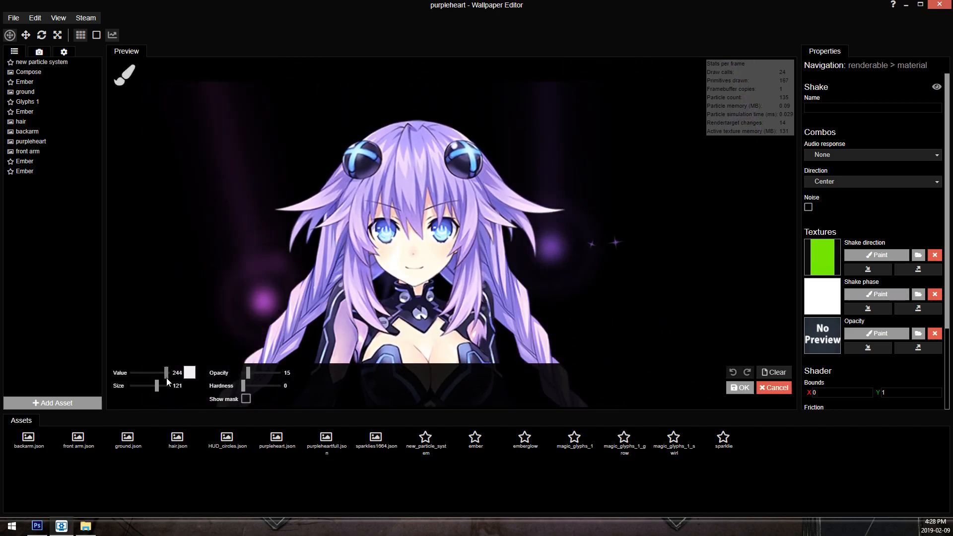
pyautogui.click(154, 387)
pyautogui.moveTo(415, 219)
pyautogui.mouseDown()
pyautogui.moveTo(444, 183)
pyautogui.moveTo(423, 108)
pyautogui.moveTo(543, 154)
pyautogui.moveTo(358, 265)
pyautogui.moveTo(419, 288)
pyautogui.moveTo(429, 240)
pyautogui.mouseUp()
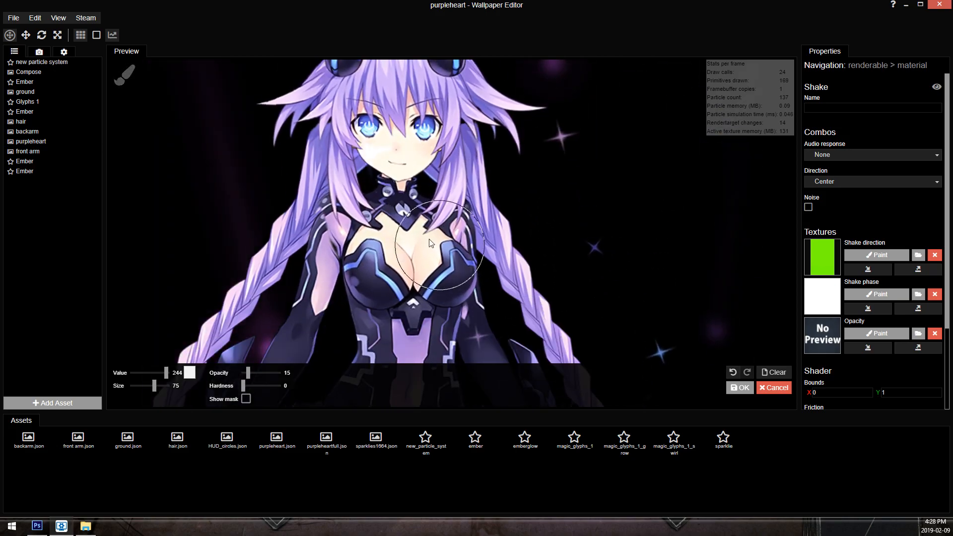
# Save the project and set the Shake effect's strength to 0.1.
pyautogui.scroll(-3, 872, 335)
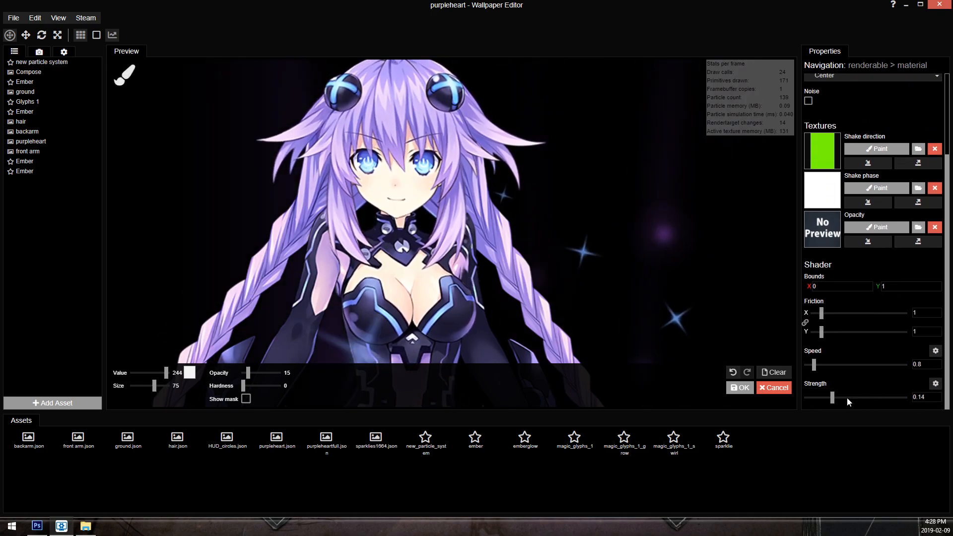
pyautogui.hotkey('ctrl', 's')
pyautogui.moveTo(827, 407); pyautogui.dragTo(825, 404)
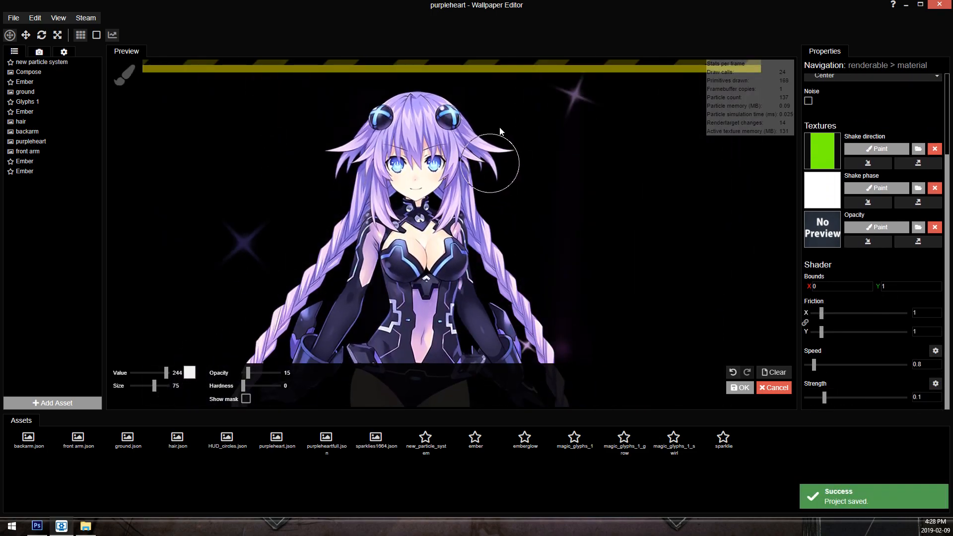
# Try painting the shake phase mask from the character's head down to the legs with brush value 248, saving the project.
pyautogui.moveTo(167, 373); pyautogui.dragTo(166, 373)
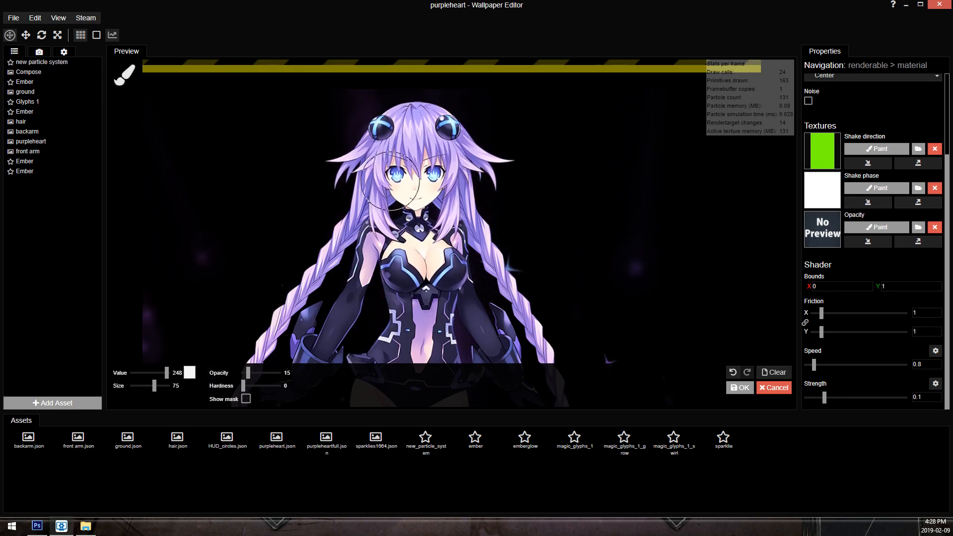
pyautogui.hotkey('ctrl', 's')
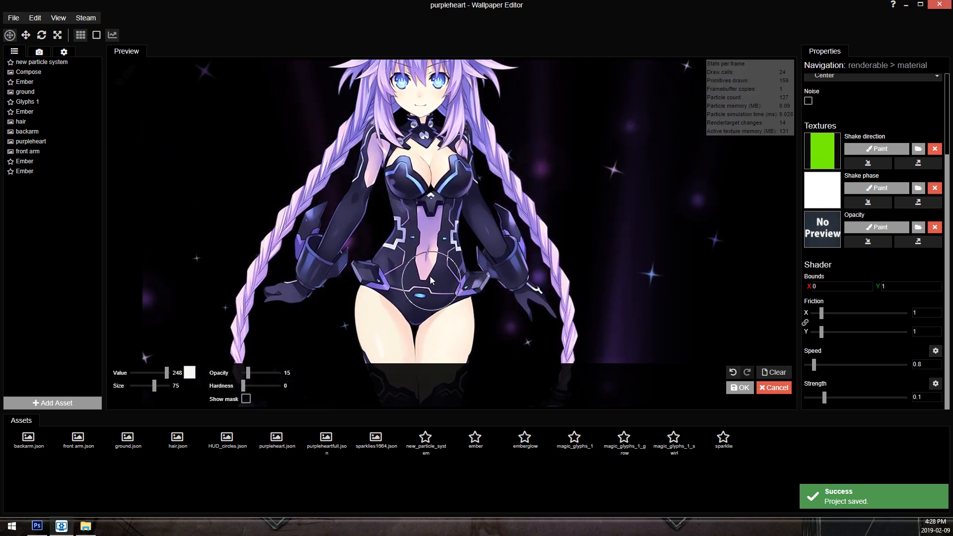
pyautogui.moveTo(425, 260); pyautogui.dragTo(427, 140)
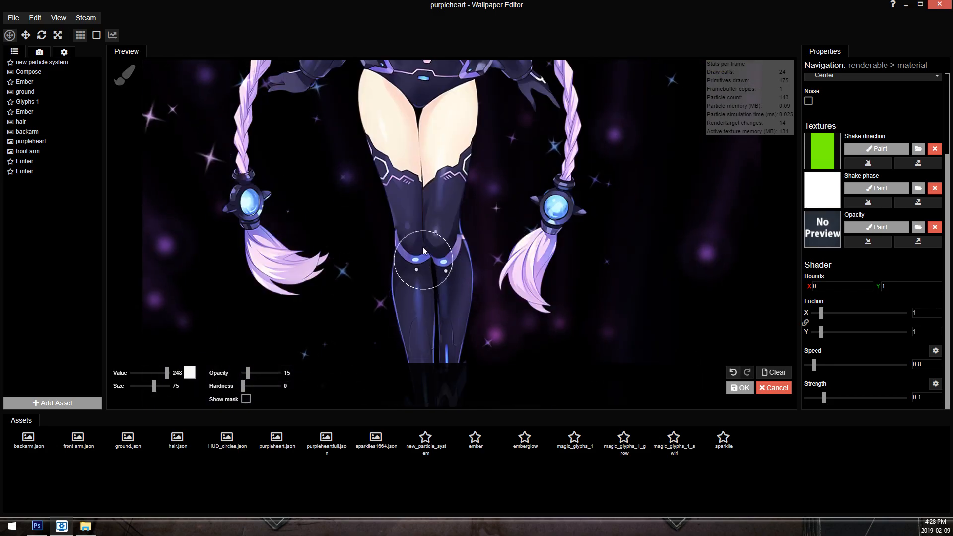
pyautogui.moveTo(452, 100); pyautogui.dragTo(452, 233)
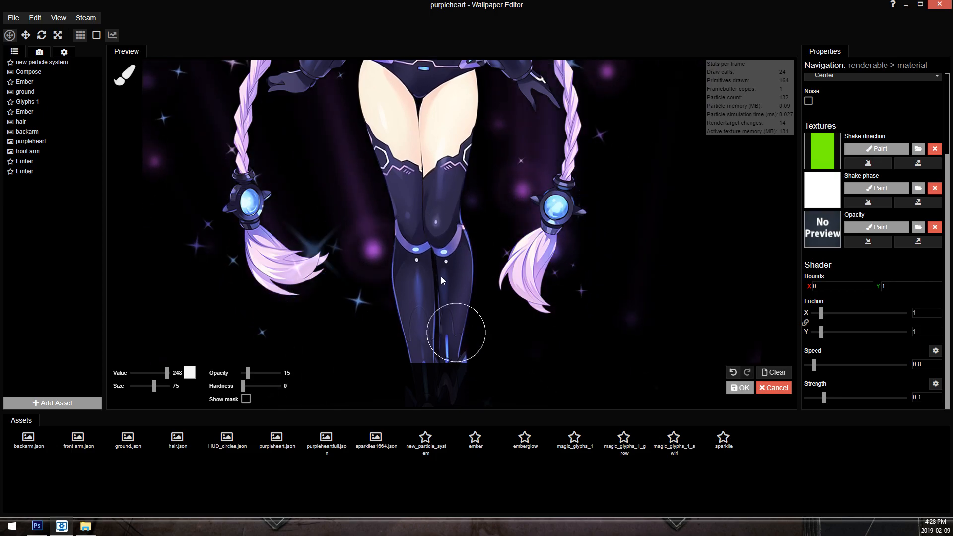
pyautogui.scroll(-3, 463, 356)
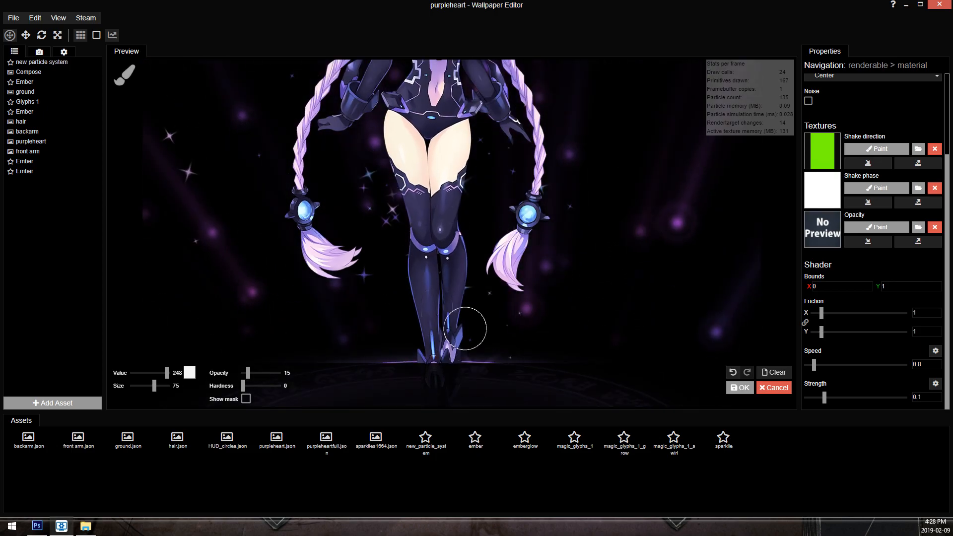
# Try painting the shake phase mask over the character's torso and hair with brush value 241.
pyautogui.moveTo(167, 377); pyautogui.dragTo(166, 377)
pyautogui.moveTo(389, 161); pyautogui.dragTo(375, 322)
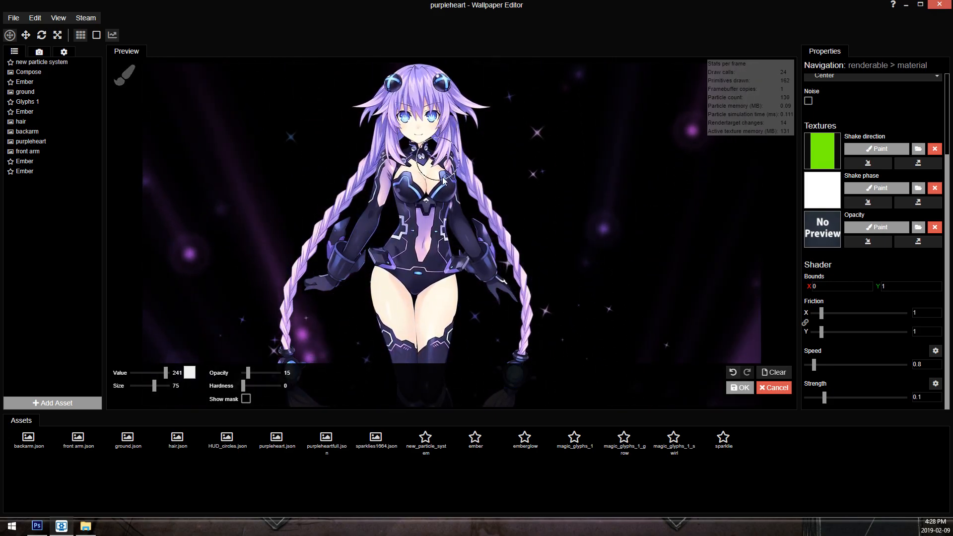
pyautogui.scroll(4, 436, 191)
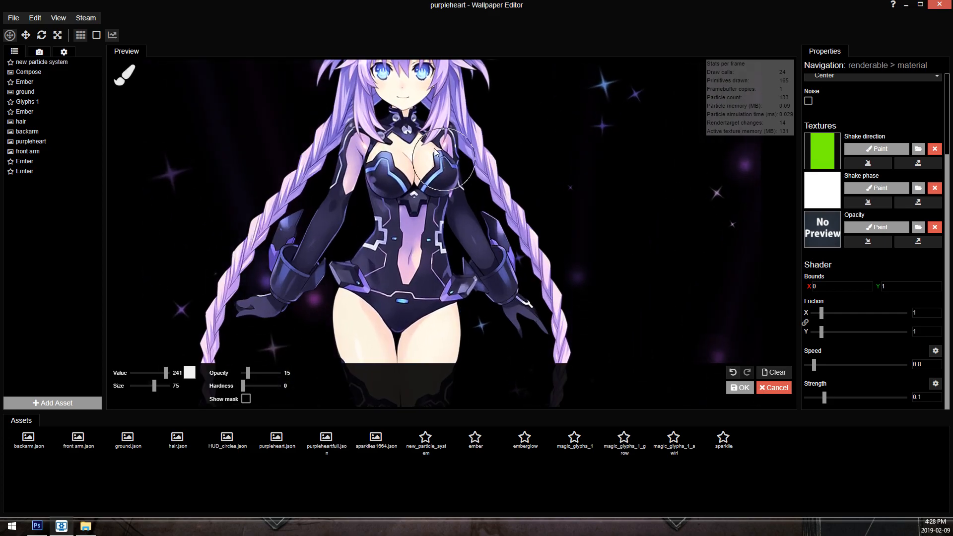
pyautogui.moveTo(446, 80); pyautogui.dragTo(431, 143)
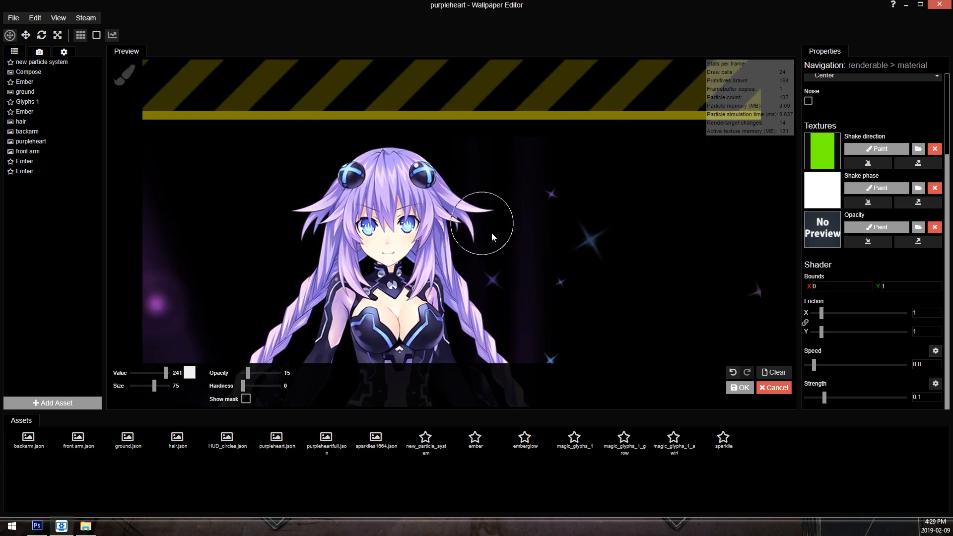
pyautogui.scroll(2, 546, 241)
pyautogui.scroll(4, 548, 241)
pyautogui.moveTo(540, 258); pyautogui.dragTo(615, 195)
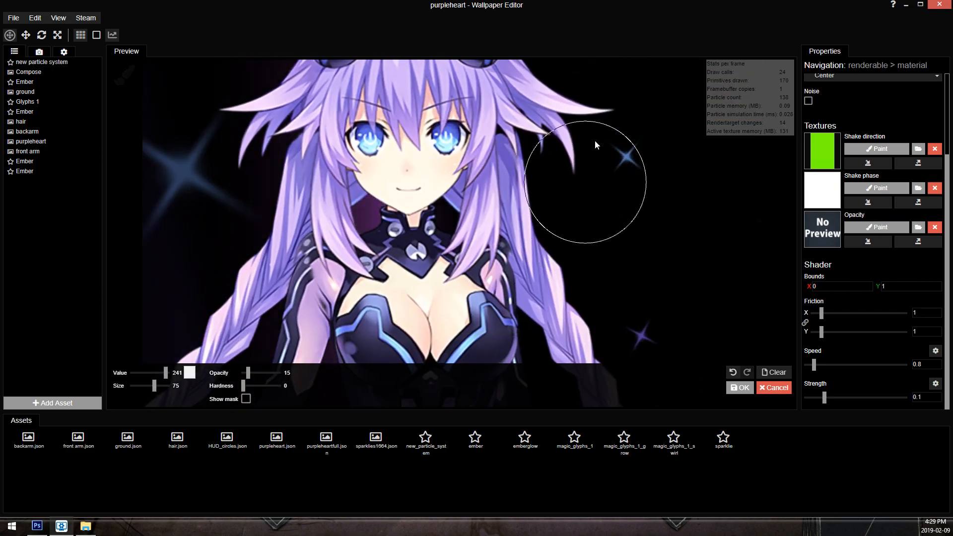
pyautogui.moveTo(314, 158); pyautogui.dragTo(361, 212)
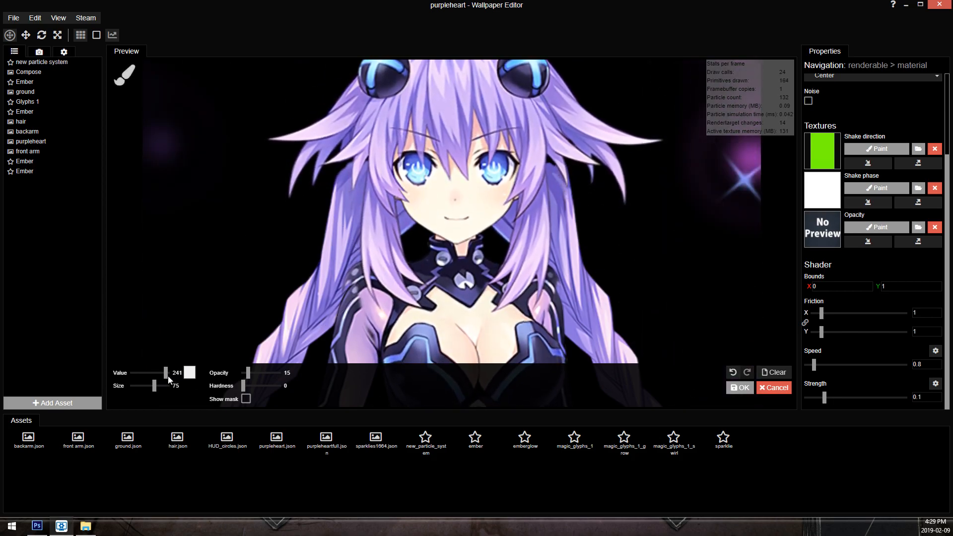
# Try painting the shake phase mask along the body with brush value 230 and size 62, and discard the mask.
pyautogui.click(165, 374)
pyautogui.moveTo(156, 388); pyautogui.dragTo(154, 388)
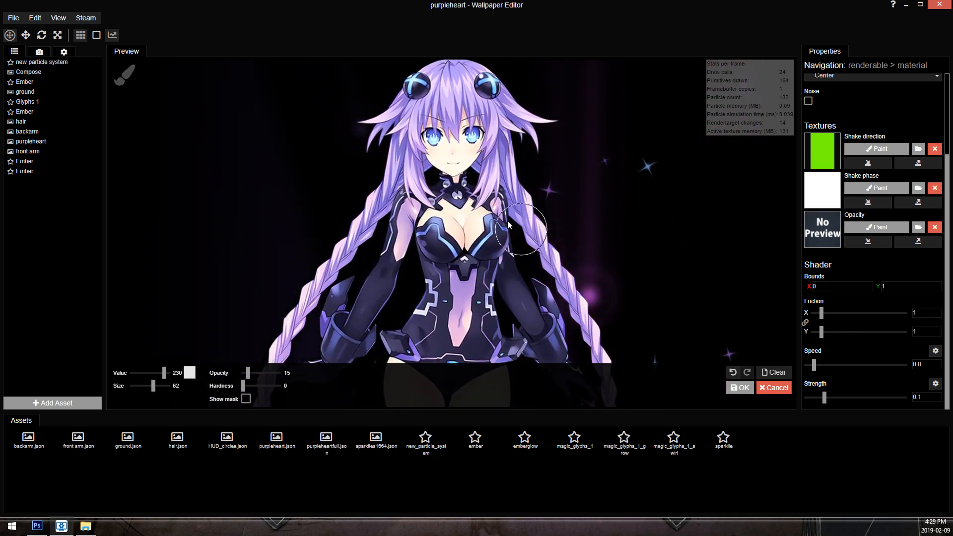
pyautogui.moveTo(520, 215); pyautogui.dragTo(501, 295)
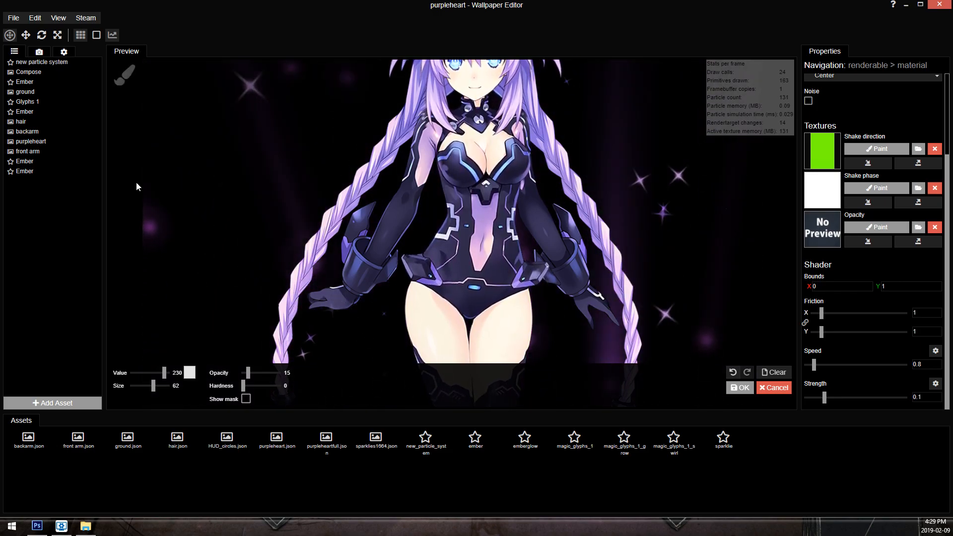
pyautogui.scroll(-3, 585, 198)
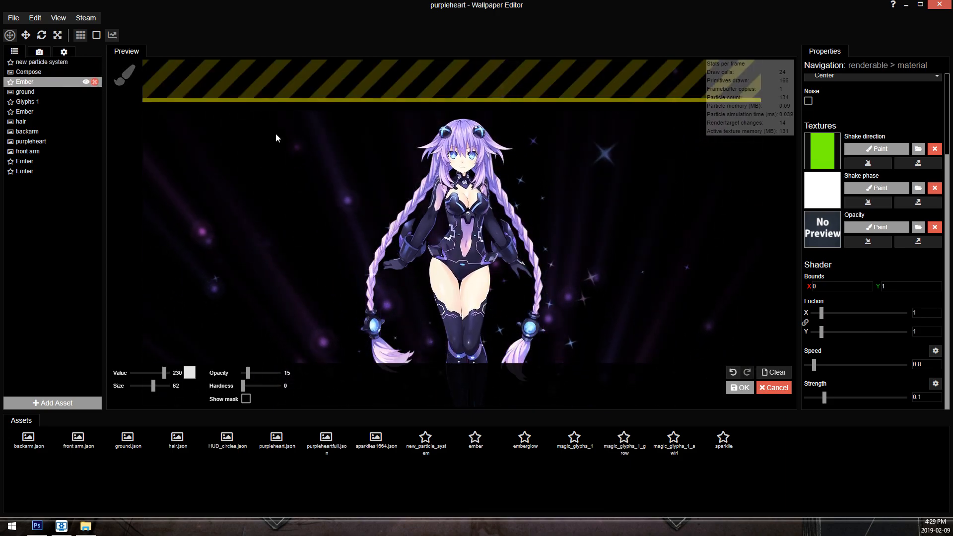
pyautogui.scroll(6, 514, 213)
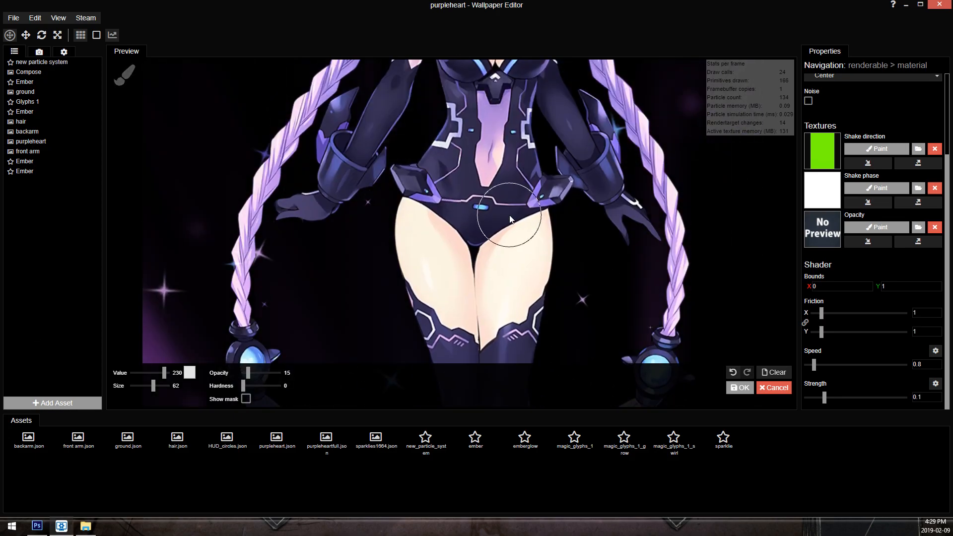
pyautogui.click(780, 387)
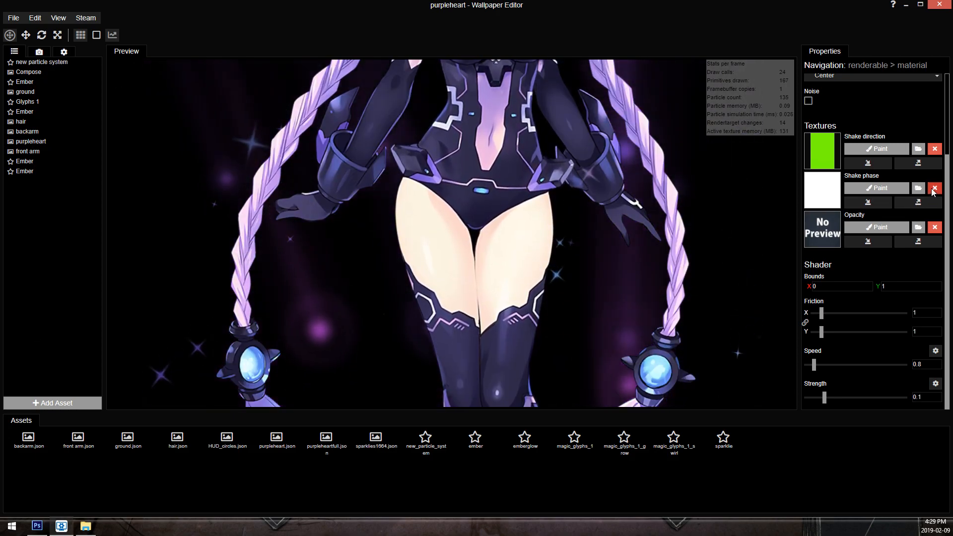
# Return to the purpleheart layer's properties with its effect list.
pyautogui.scroll(-3, 494, 192)
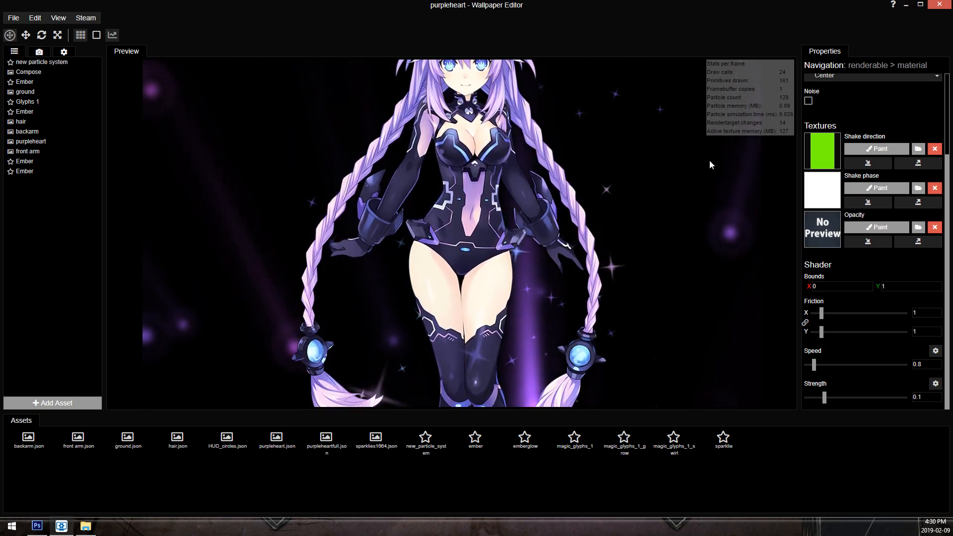
pyautogui.click(45, 142)
pyautogui.click(224, 154)
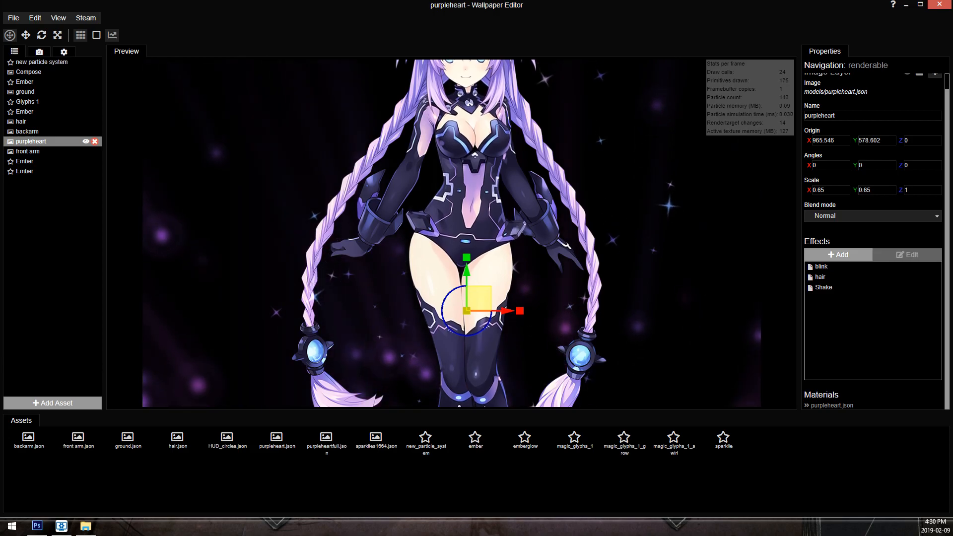
# Inspect the hair layer's effect list, save the project and reselect the purpleheart layer.
pyautogui.click(86, 526)
pyautogui.click(818, 80)
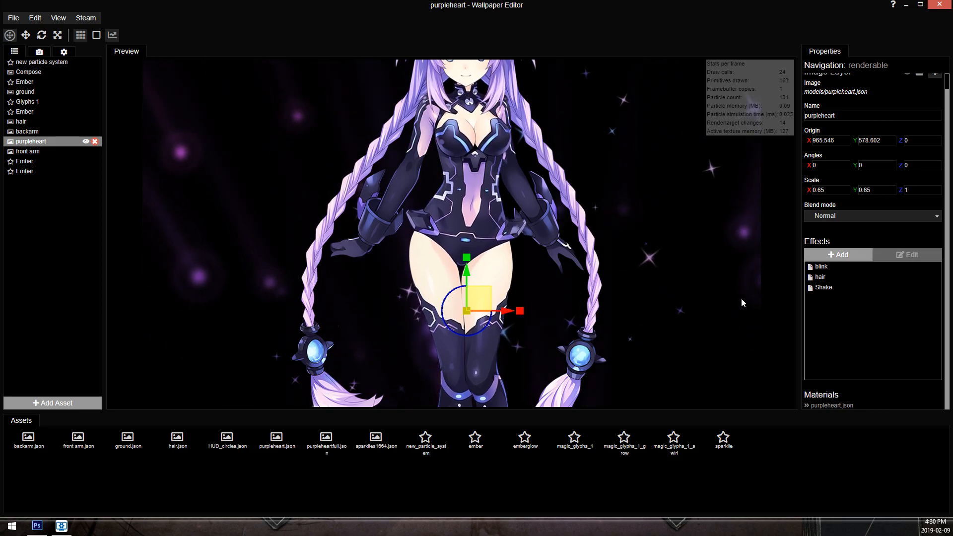
pyautogui.moveTo(733, 135); pyautogui.dragTo(733, 206)
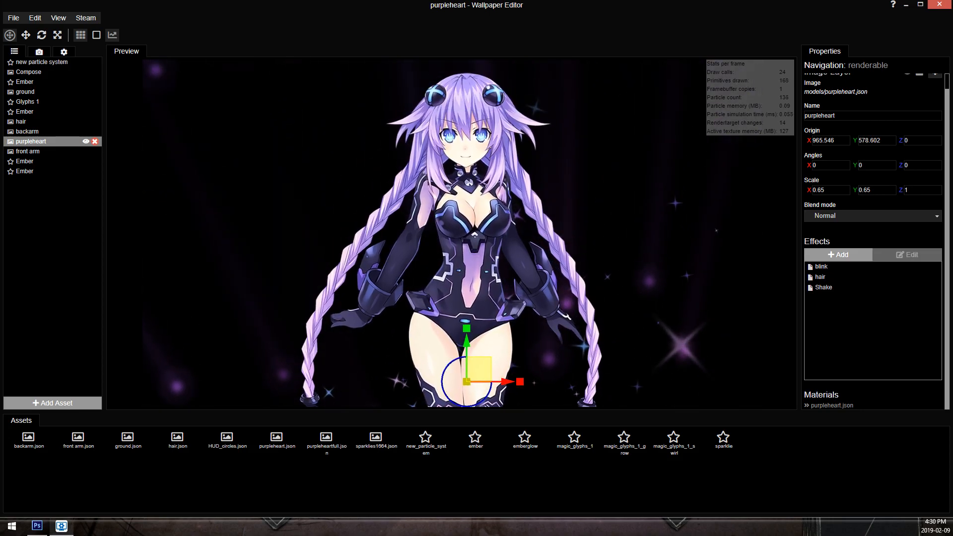
pyautogui.scroll(5, 564, 186)
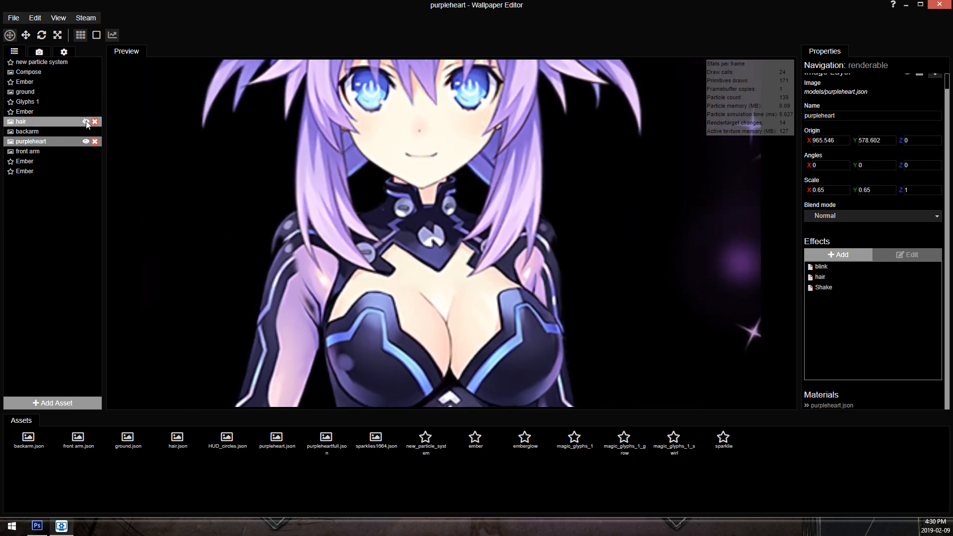
pyautogui.click(75, 122)
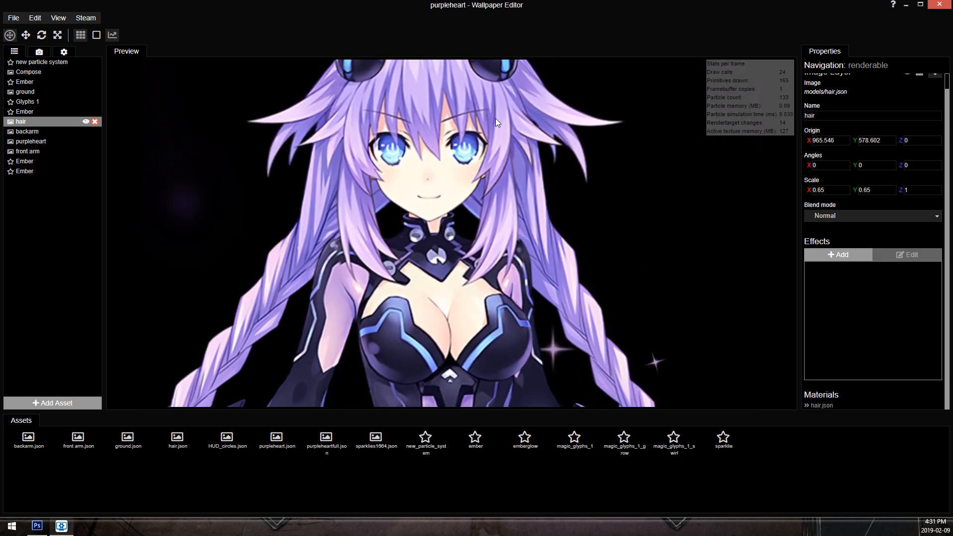
pyautogui.hotkey('ctrl', 's')
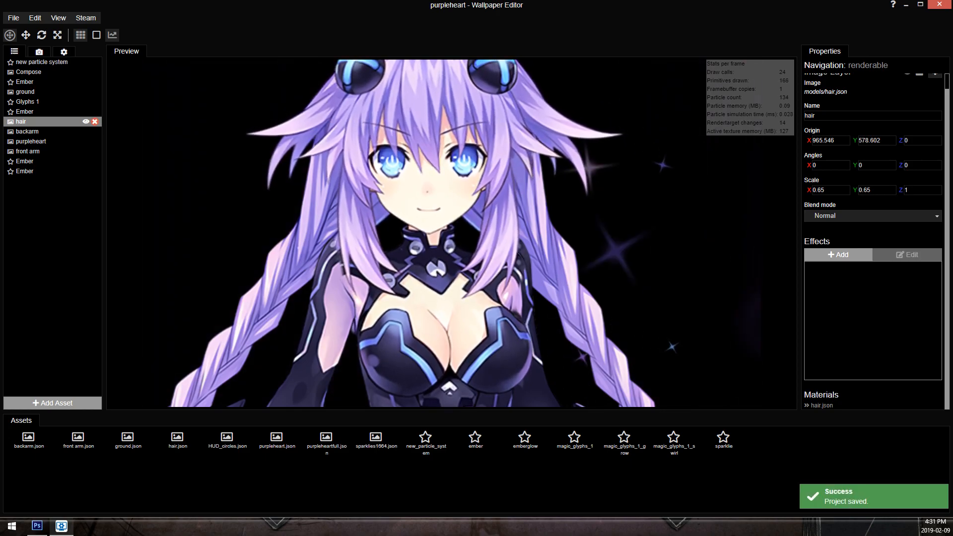
pyautogui.click(387, 171)
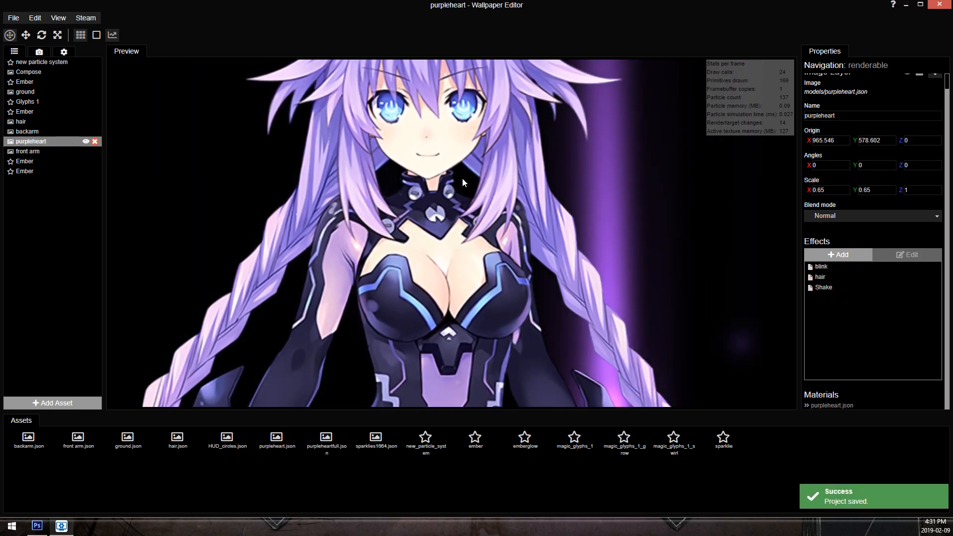
pyautogui.scroll(-3, 610, 253)
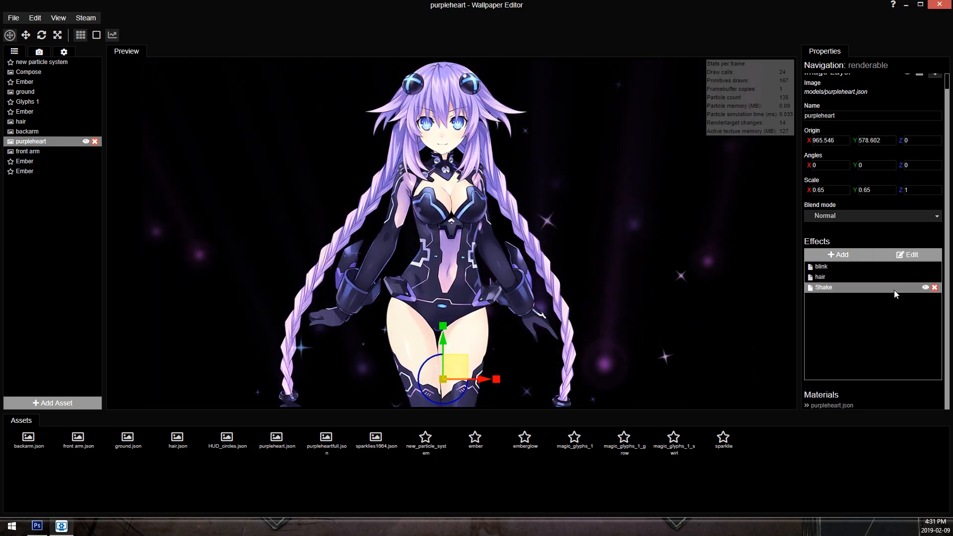
# Delete the purpleheart layer's Shake effect and add a fresh Shake effect in its place.
pyautogui.click(934, 287)
pyautogui.click(856, 260)
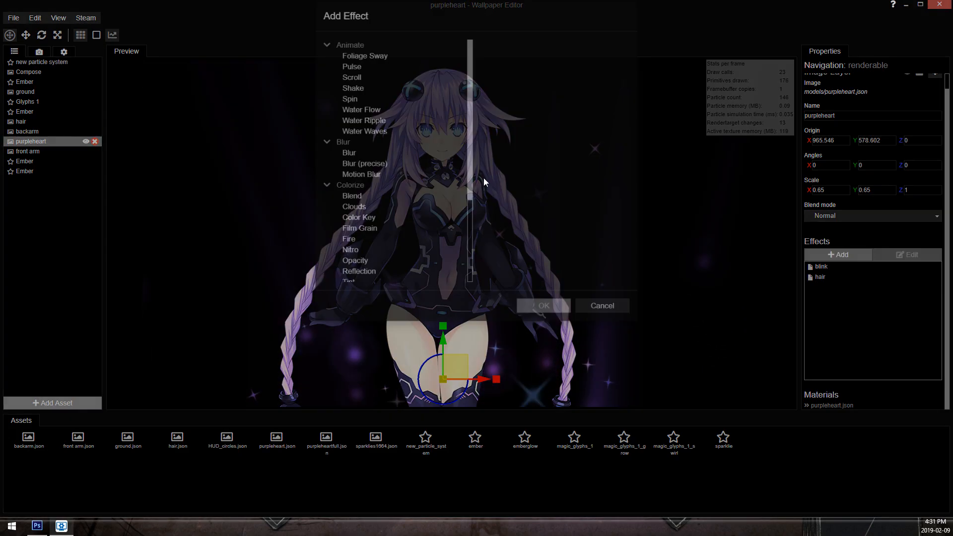
pyautogui.doubleClick(395, 97)
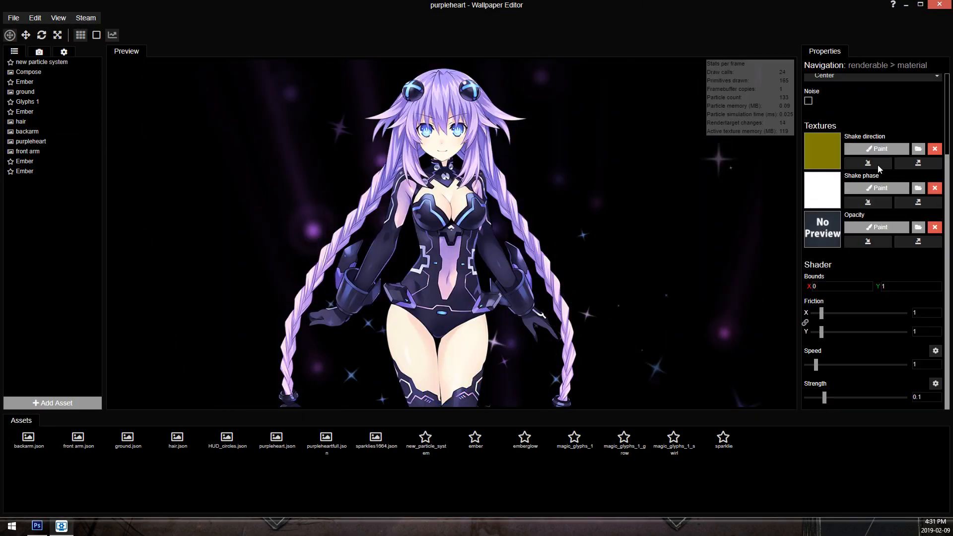
# Paint the new effect's shake direction over the whole character at opacity 100 with brush size 1000.
pyautogui.click(877, 148)
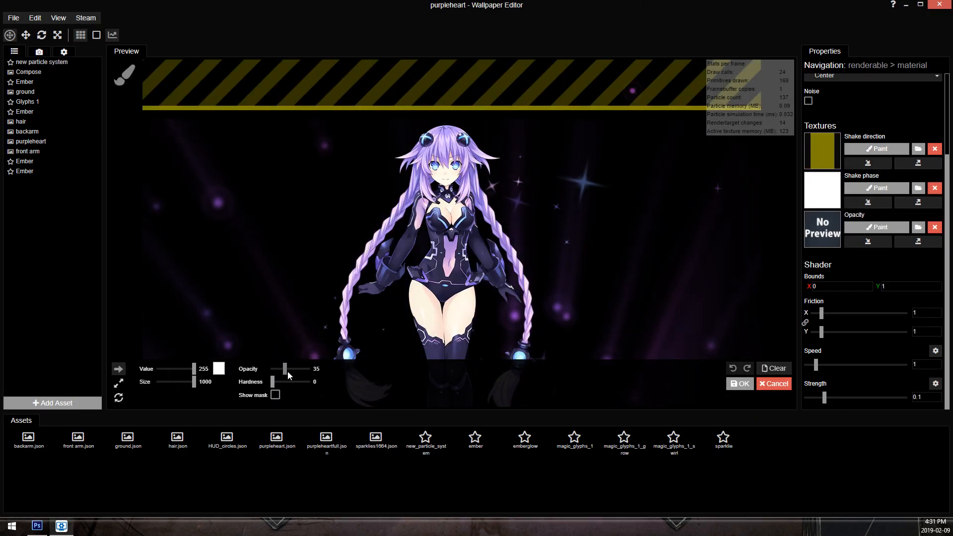
pyautogui.moveTo(300, 373); pyautogui.dragTo(312, 370)
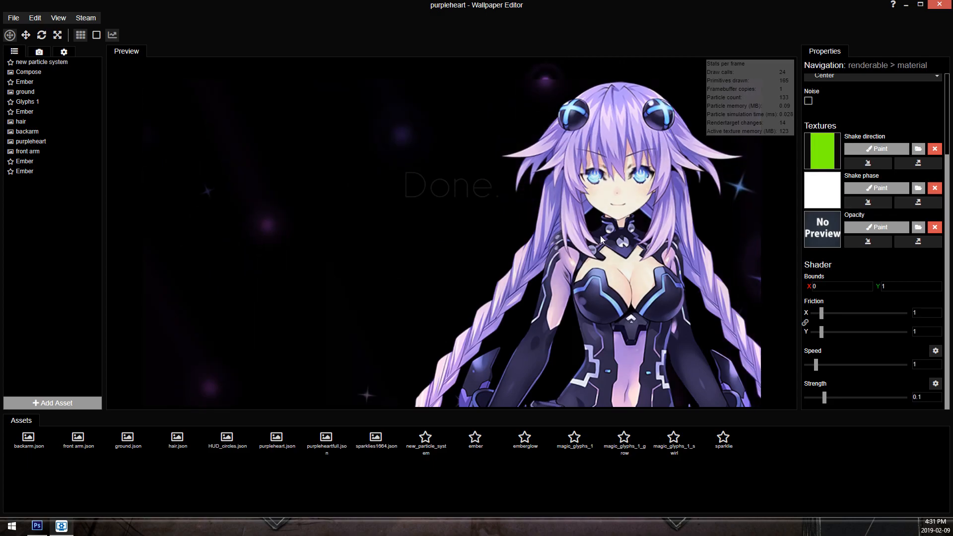
# Paint the shake phase mask over the character's head with brush value 244, size 162 and opacity 33, and save the project.
pyautogui.click(877, 188)
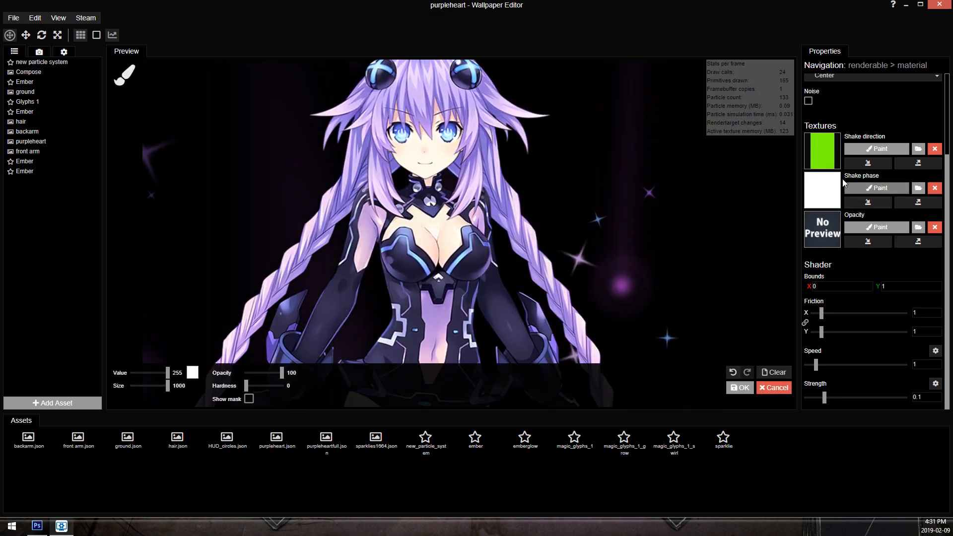
pyautogui.scroll(3, 484, 224)
pyautogui.moveTo(168, 387)
pyautogui.mouseDown()
pyautogui.moveTo(159, 388)
pyautogui.moveTo(166, 375)
pyautogui.mouseUp()
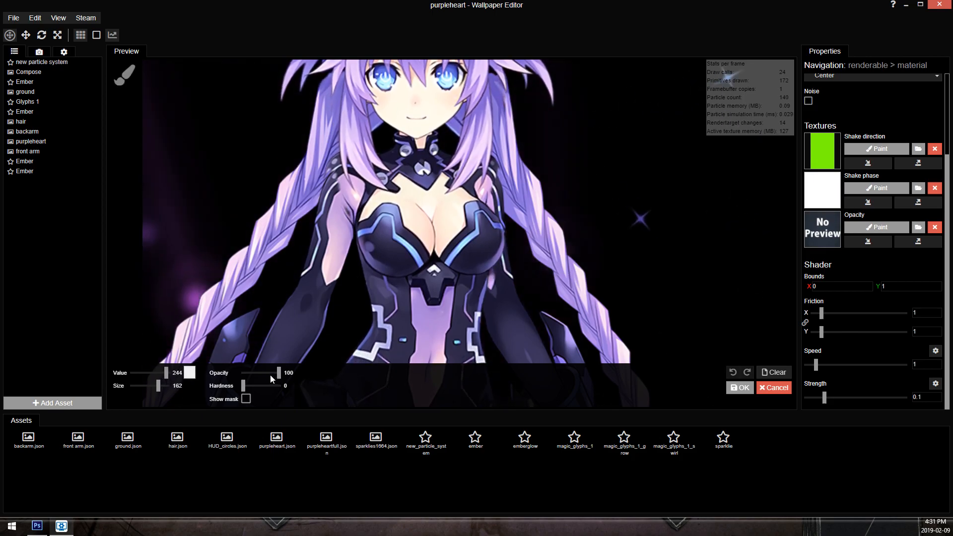
pyautogui.moveTo(271, 375); pyautogui.dragTo(255, 371)
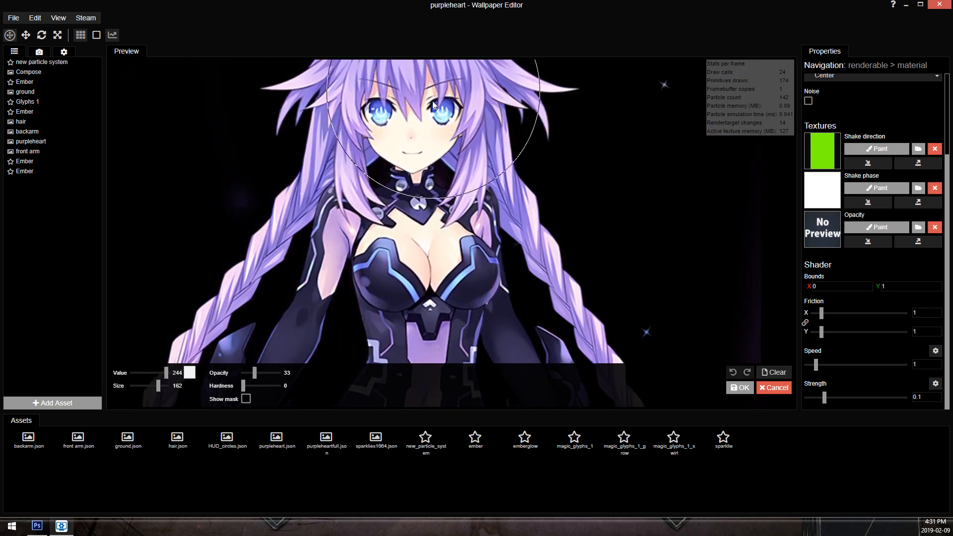
pyautogui.scroll(-2, 435, 99)
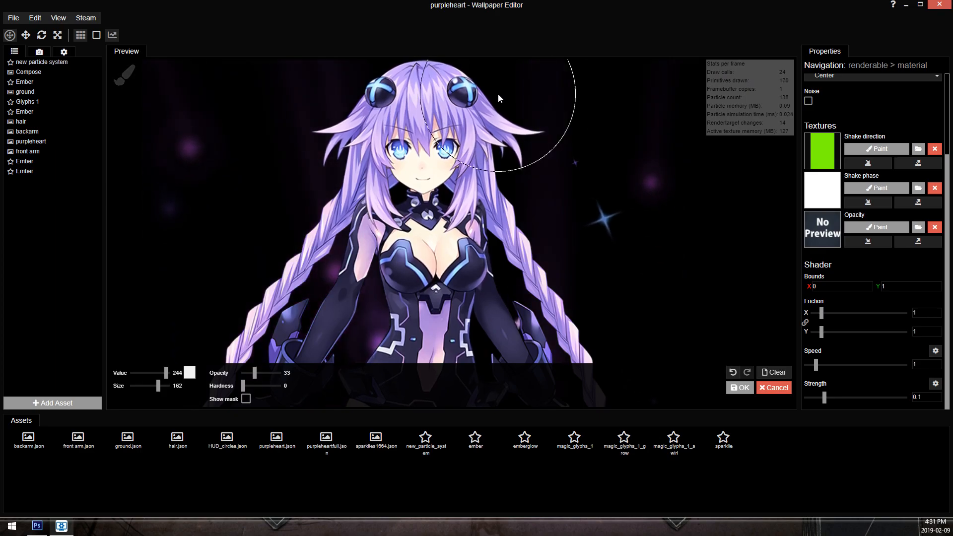
pyautogui.hotkey('ctrl', 's')
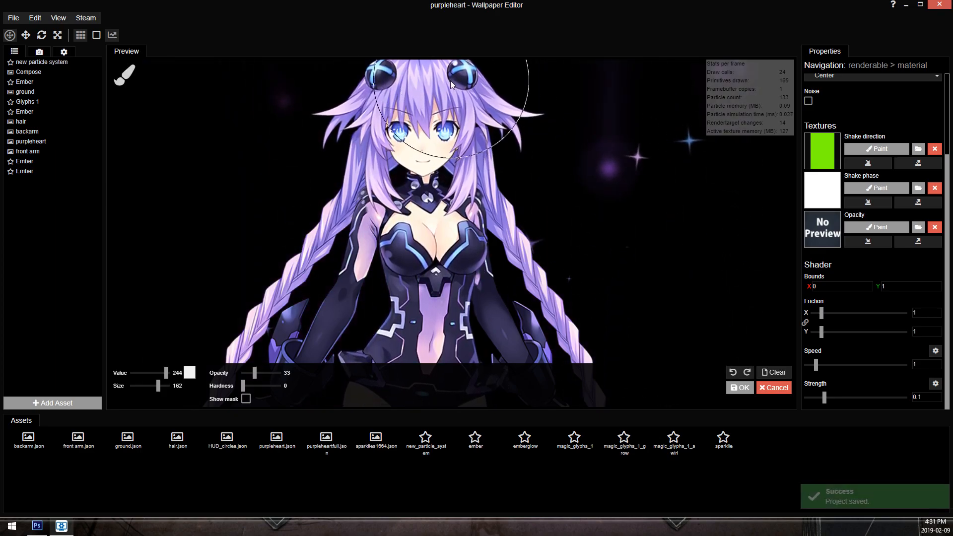
# Paint the shake phase mask down the body from the chest to the thighs with brush value 255 and size 133.
pyautogui.moveTo(166, 374)
pyautogui.mouseDown()
pyautogui.moveTo(174, 373)
pyautogui.moveTo(157, 385)
pyautogui.mouseUp()
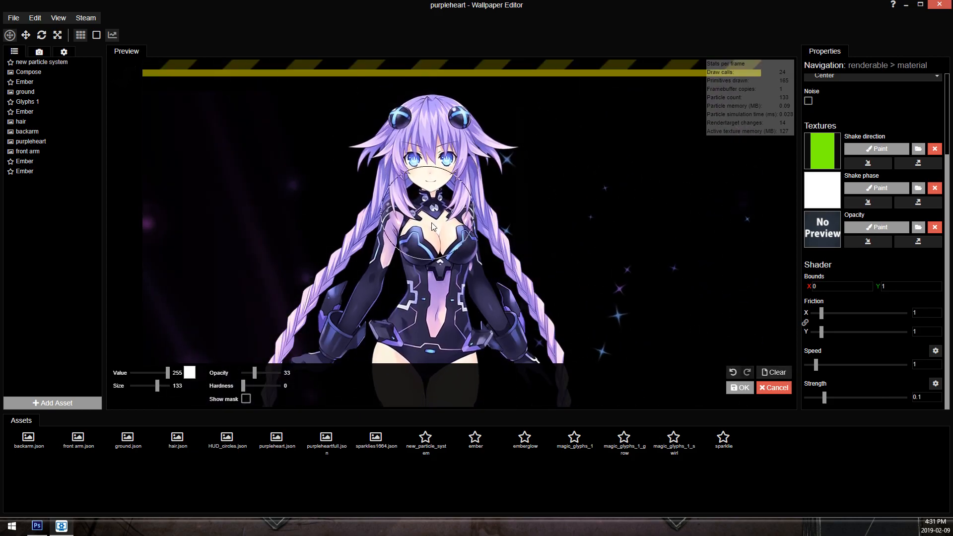
pyautogui.moveTo(438, 216); pyautogui.dragTo(462, 136)
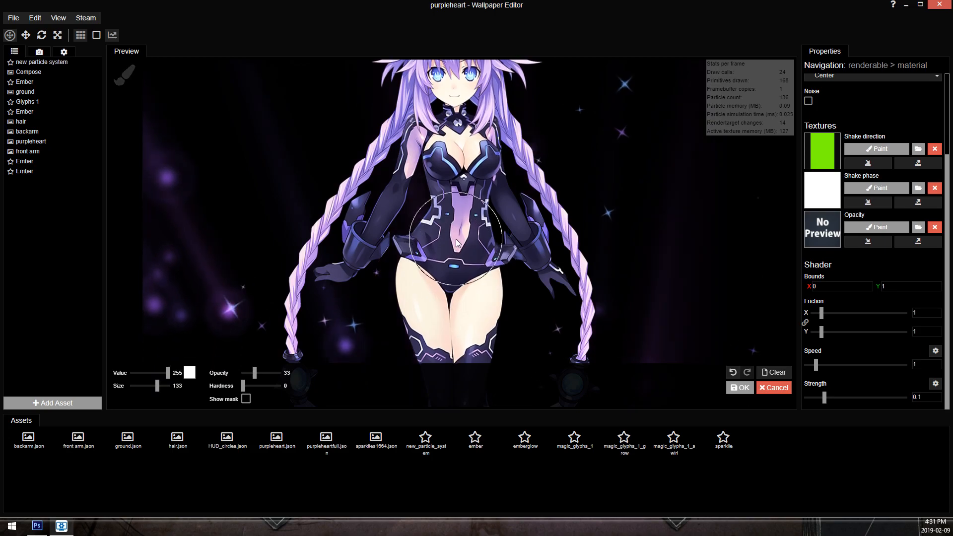
pyautogui.moveTo(464, 265); pyautogui.dragTo(456, 205)
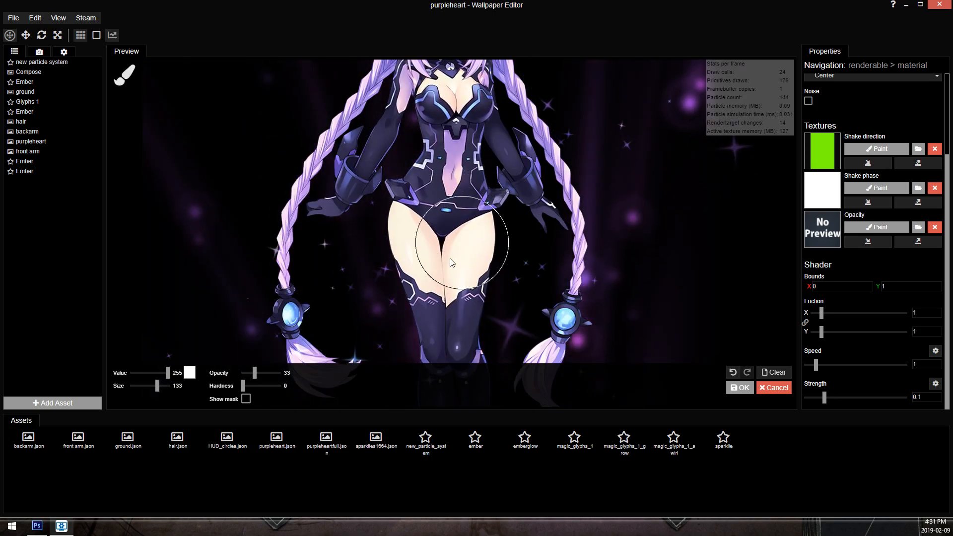
pyautogui.moveTo(464, 309); pyautogui.dragTo(463, 237)
# Paint the shake phase mask over the torso with brush value 241 and size 62.
pyautogui.moveTo(158, 385); pyautogui.dragTo(166, 374)
pyautogui.scroll(4, 472, 239)
pyautogui.moveTo(464, 114); pyautogui.dragTo(464, 308)
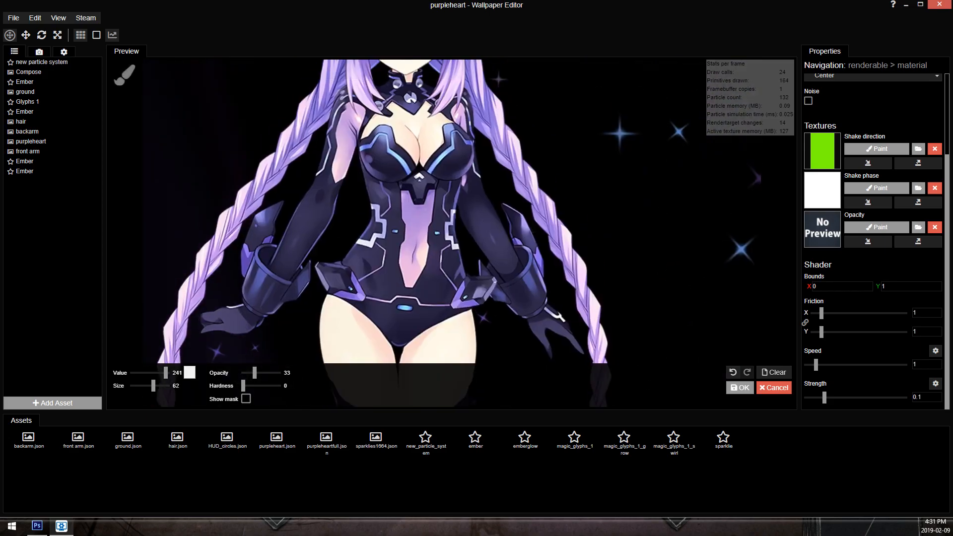
pyautogui.moveTo(466, 149); pyautogui.dragTo(435, 213)
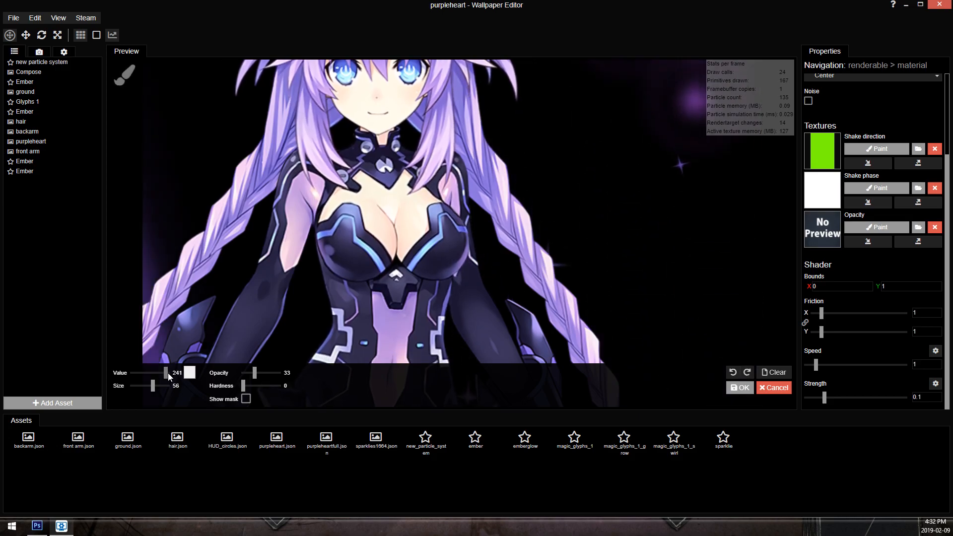
# Paint the shake phase mask over the hair around the head with brush value 248, opacity 23 and size 68.
pyautogui.moveTo(166, 374); pyautogui.dragTo(167, 375)
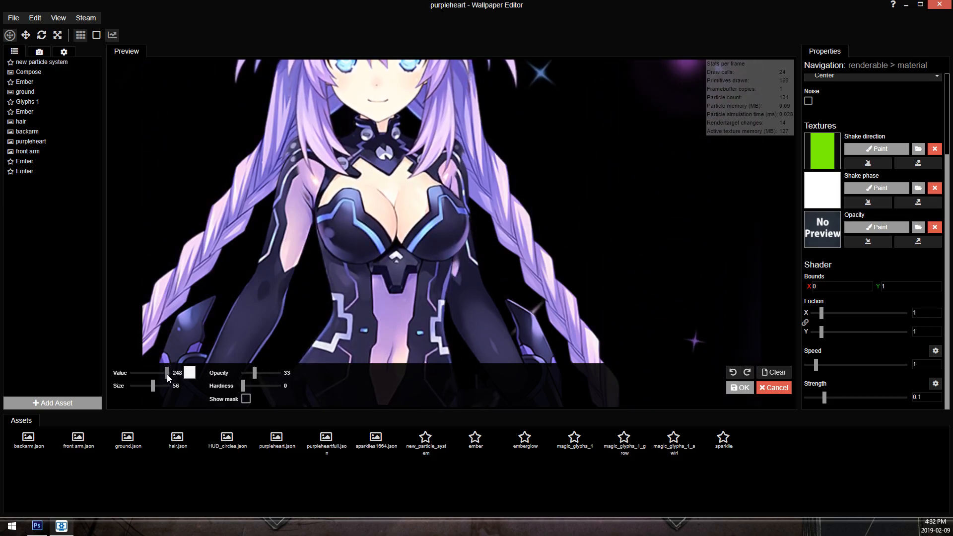
pyautogui.moveTo(254, 373); pyautogui.dragTo(251, 374)
pyautogui.moveTo(152, 386); pyautogui.dragTo(154, 386)
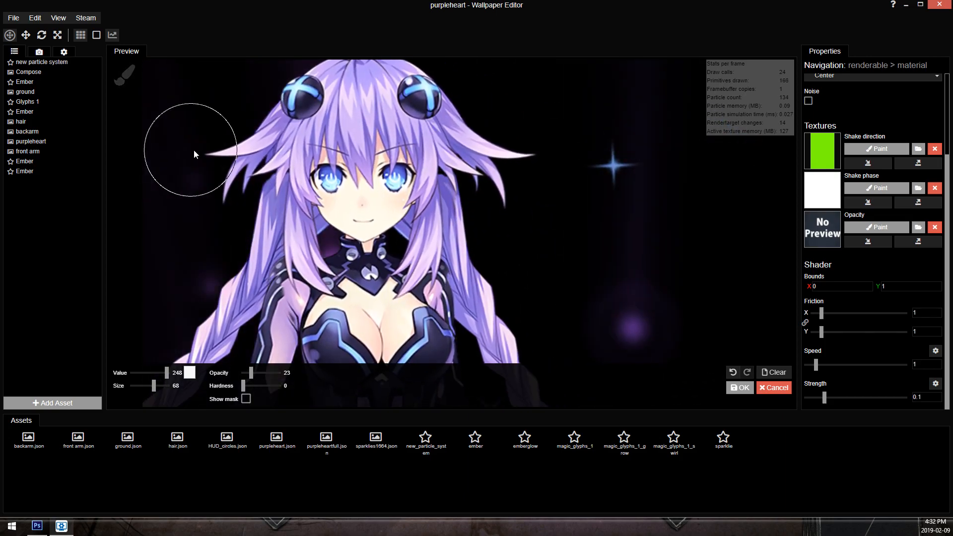
# Refine the shake phase mask on the outer hair strands and tips with brush values 230 and 209.
pyautogui.moveTo(166, 373); pyautogui.dragTo(164, 373)
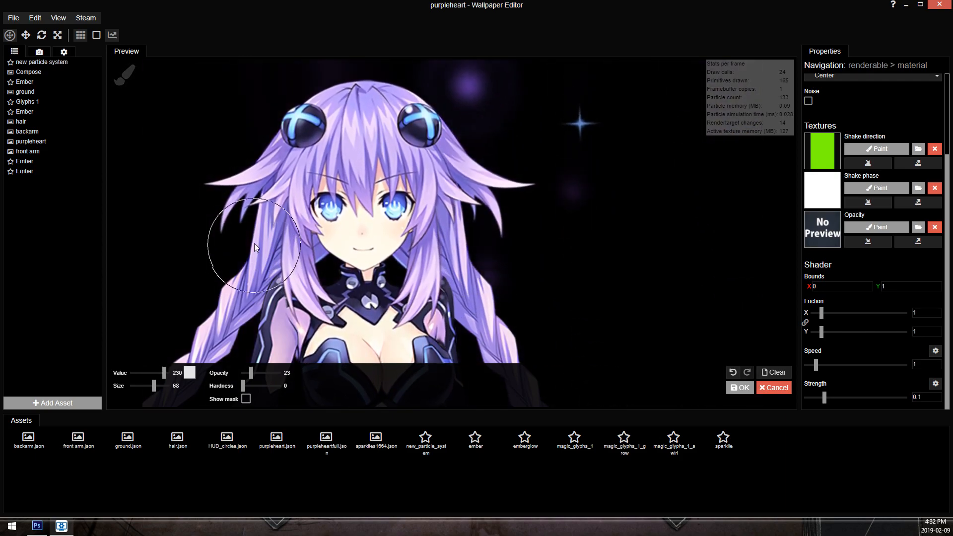
pyautogui.moveTo(166, 374); pyautogui.dragTo(163, 375)
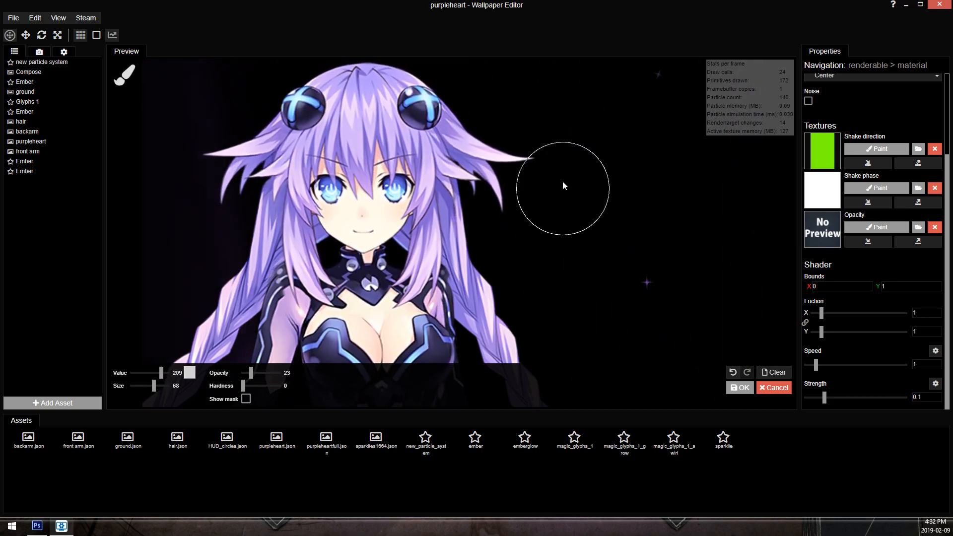
pyautogui.moveTo(407, 298); pyautogui.dragTo(449, 90)
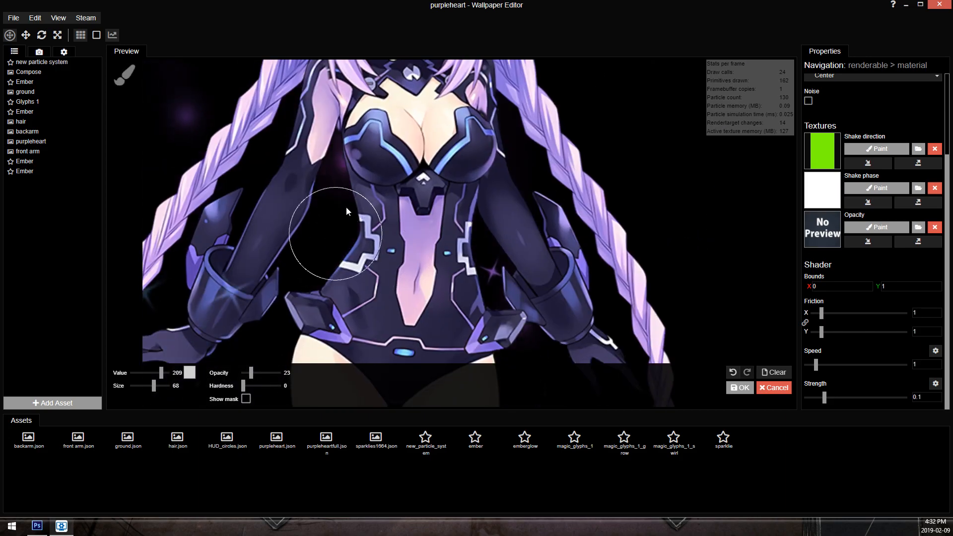
# Paint the shake phase mask over the chest with brush value 237 and size 38.
pyautogui.click(166, 374)
pyautogui.moveTo(166, 374); pyautogui.dragTo(150, 390)
pyautogui.scroll(3, 459, 174)
pyautogui.moveTo(447, 144); pyautogui.dragTo(445, 252)
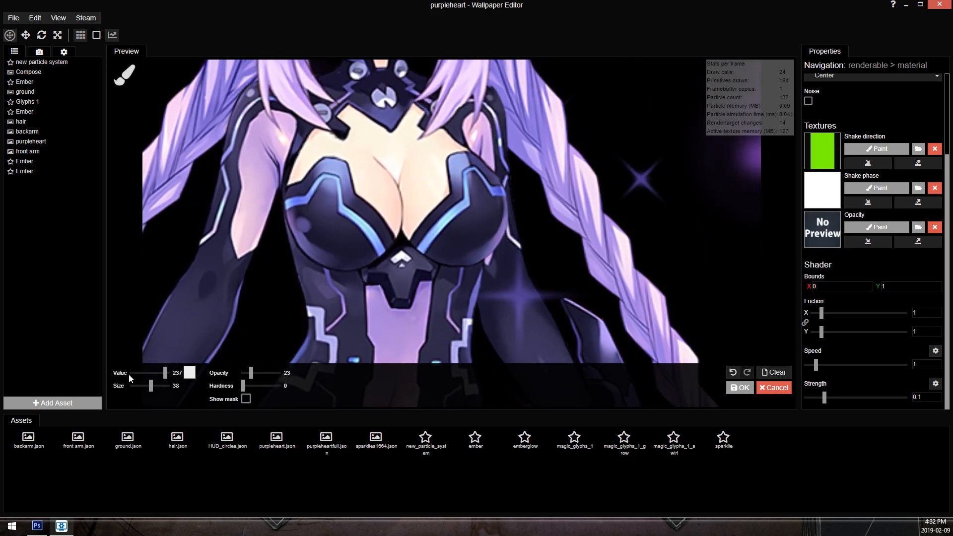
# Undo the chest stroke tried with brush value 220 and repaint the chest phase with value 227.
pyautogui.moveTo(166, 372); pyautogui.dragTo(162, 372)
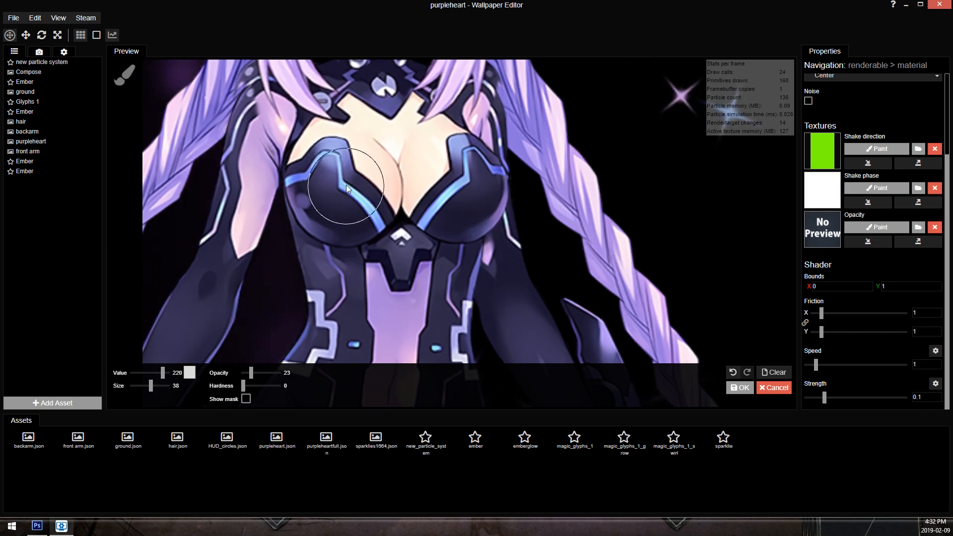
pyautogui.hotkey('ctrl', 'z')
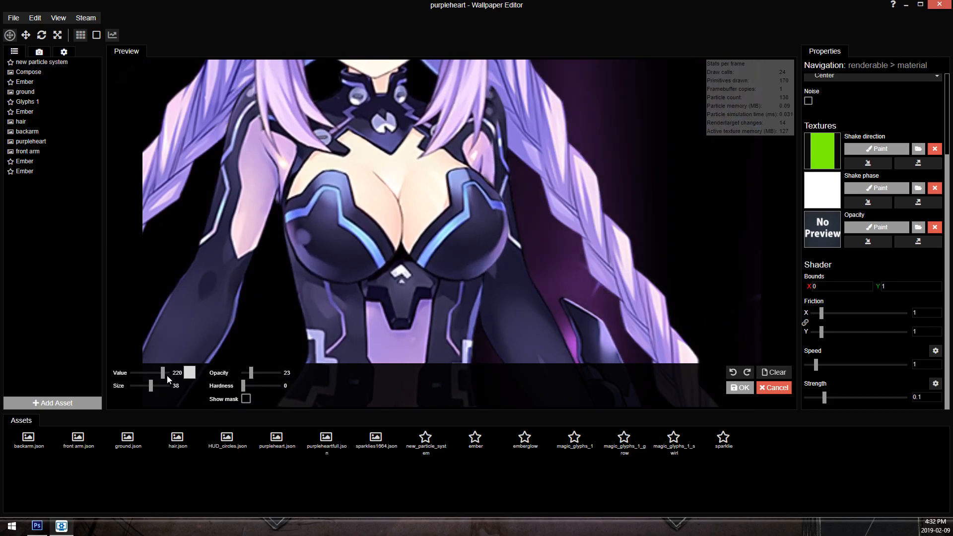
pyautogui.click(162, 377)
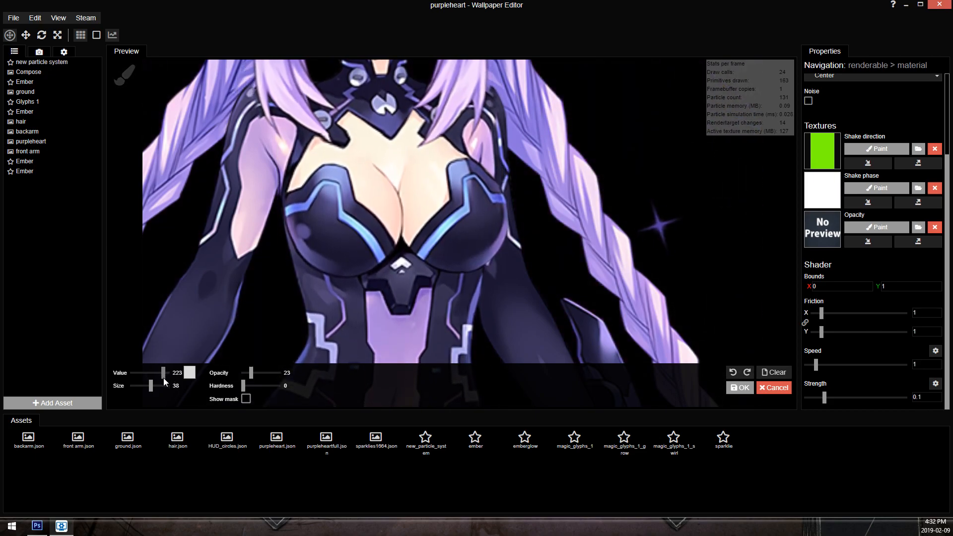
pyautogui.moveTo(164, 380); pyautogui.dragTo(163, 376)
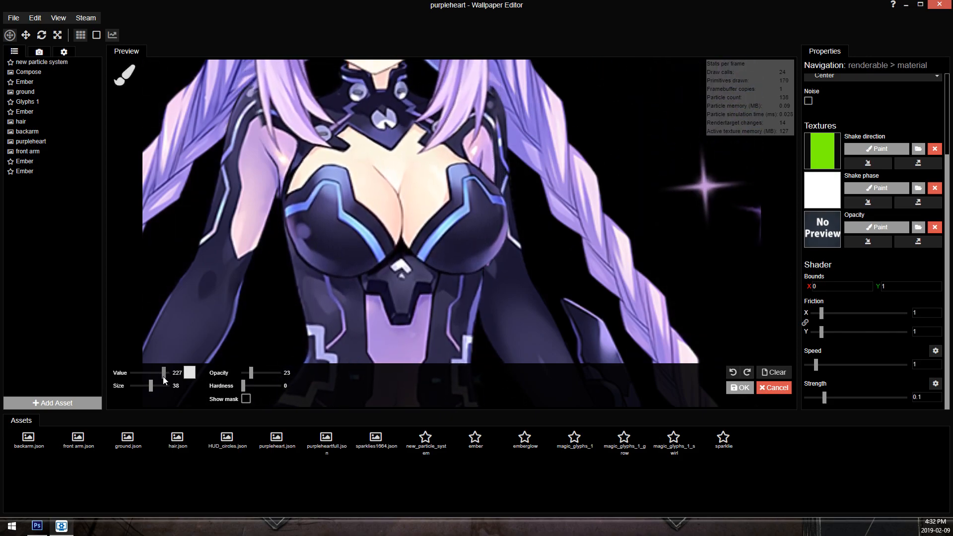
pyautogui.moveTo(374, 178)
pyautogui.mouseDown()
pyautogui.moveTo(442, 203)
pyautogui.moveTo(460, 187)
pyautogui.moveTo(558, 190)
pyautogui.mouseUp()
# Paint the shake phase mask over the lower legs, knees and stocking tops with brush value 234 and size 38.
pyautogui.scroll(-3, 556, 199)
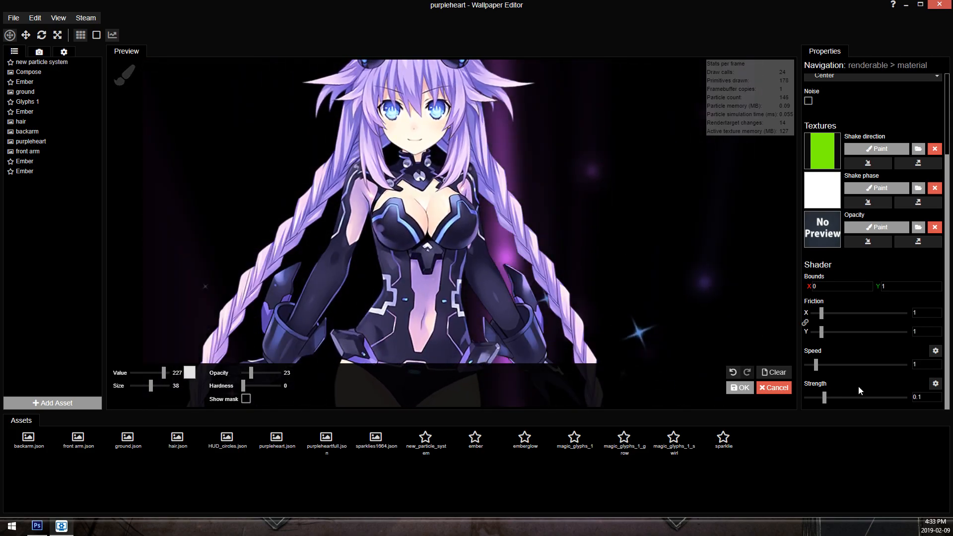
pyautogui.scroll(-2, 510, 152)
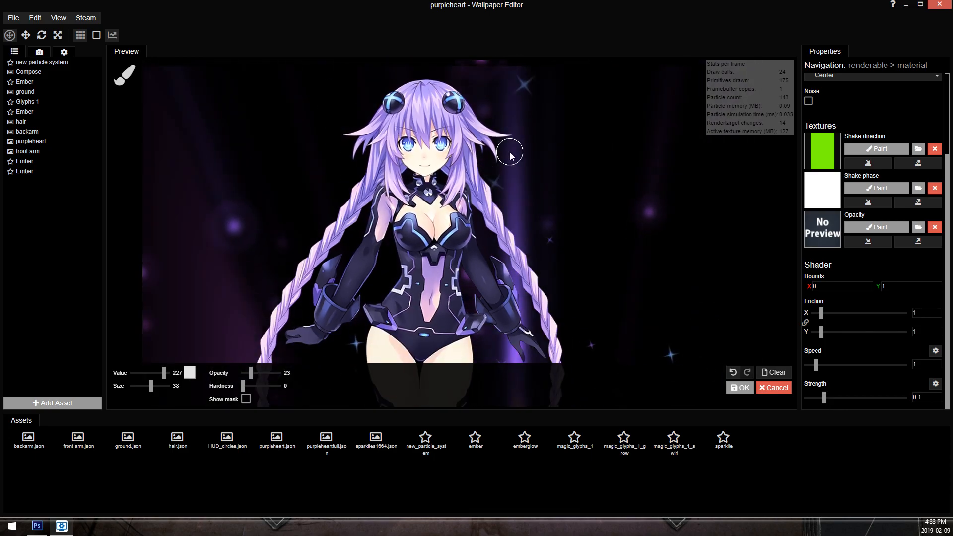
pyautogui.moveTo(525, 195); pyautogui.dragTo(528, 15)
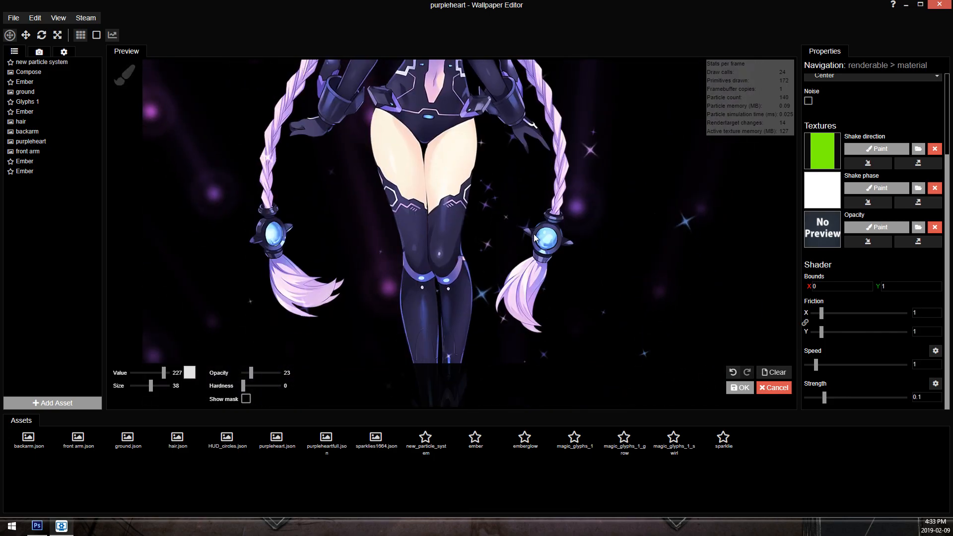
pyautogui.click(165, 373)
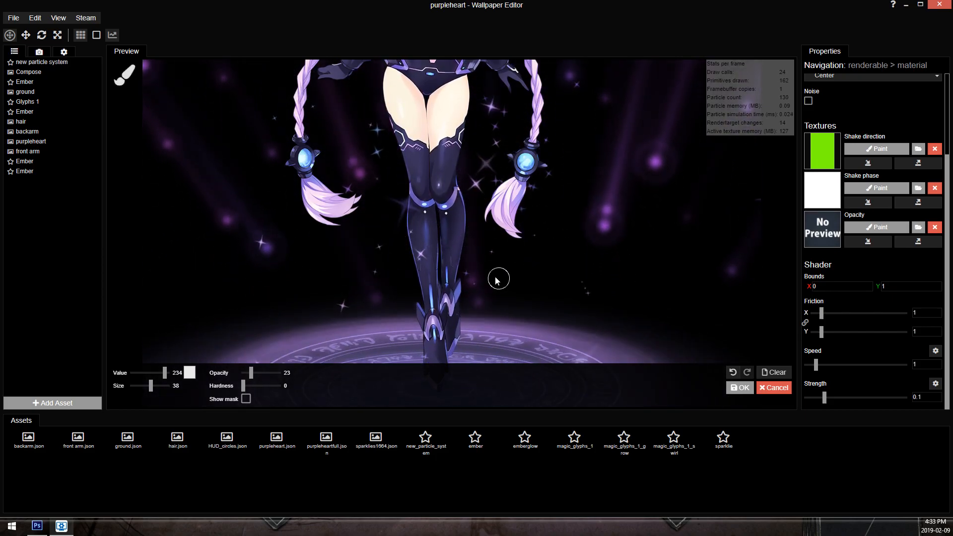
pyautogui.scroll(3, 475, 290)
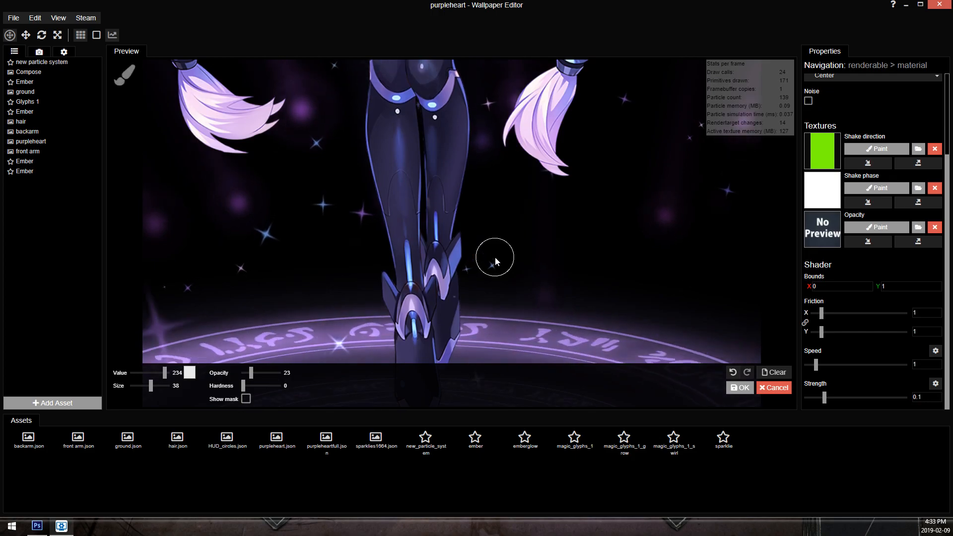
pyautogui.scroll(2, 467, 263)
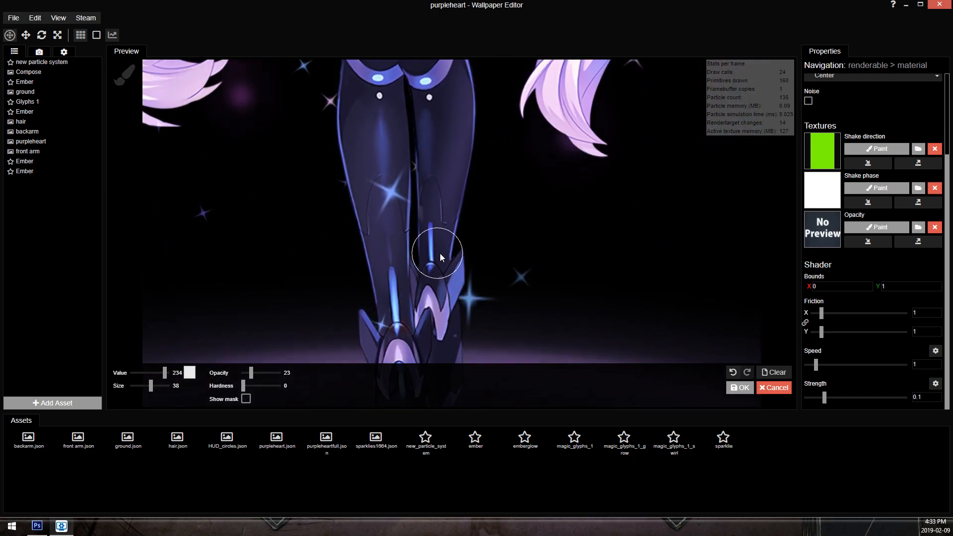
pyautogui.moveTo(458, 117); pyautogui.dragTo(457, 183)
pyautogui.moveTo(452, 180)
pyautogui.mouseDown()
pyautogui.moveTo(440, 183)
pyautogui.moveTo(463, 194)
pyautogui.moveTo(474, 126)
pyautogui.mouseUp()
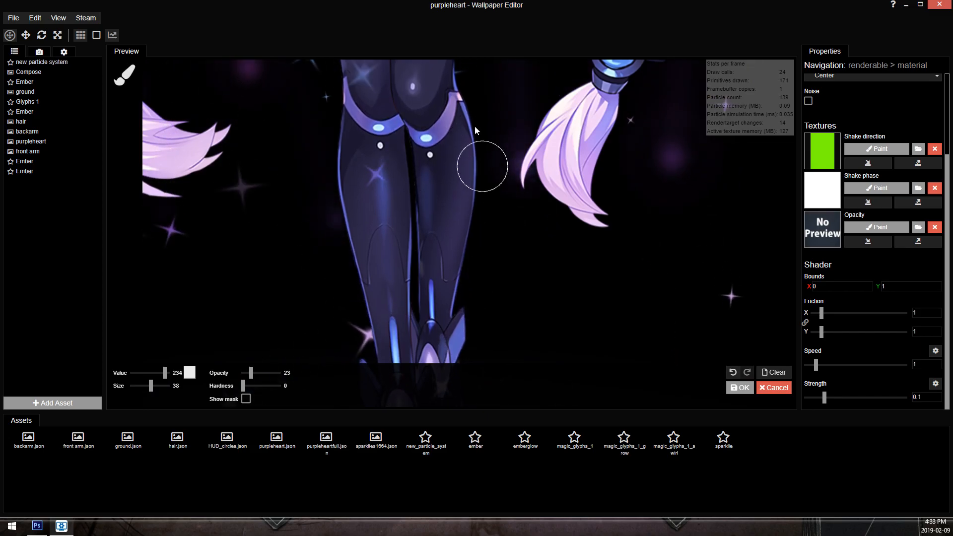
pyautogui.moveTo(472, 65); pyautogui.dragTo(455, 131)
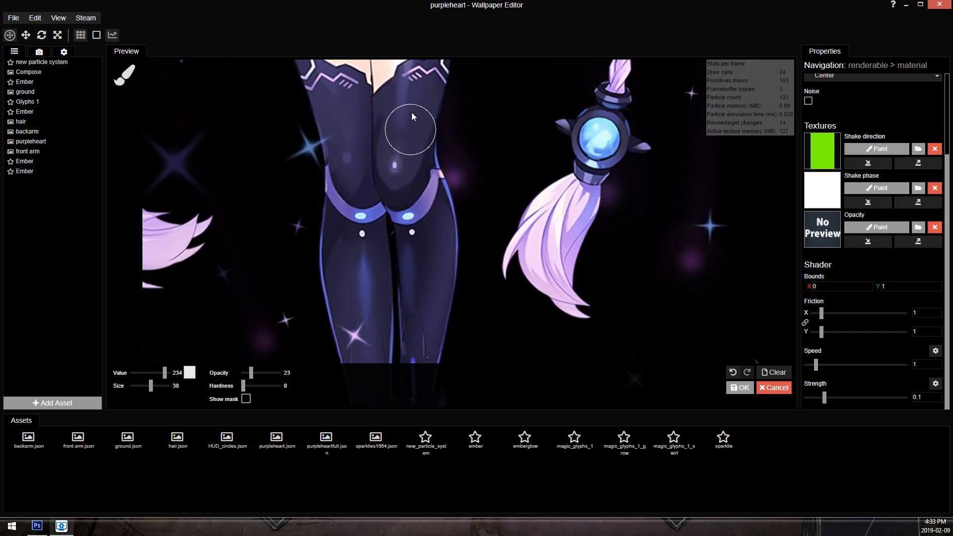
pyautogui.moveTo(412, 62); pyautogui.dragTo(416, 151)
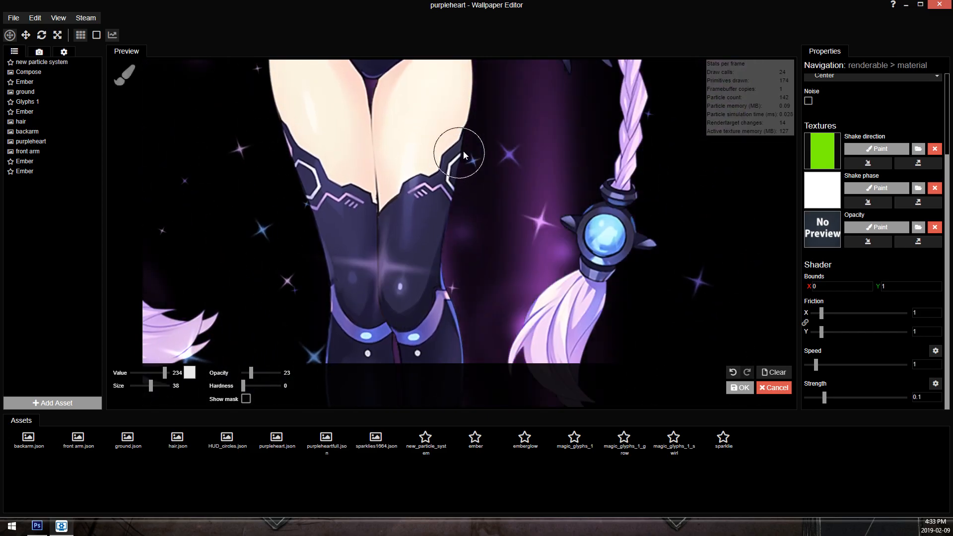
pyautogui.scroll(-2, 453, 155)
pyautogui.moveTo(465, 124)
pyautogui.mouseDown()
pyautogui.moveTo(432, 162)
pyautogui.moveTo(418, 149)
pyautogui.mouseUp()
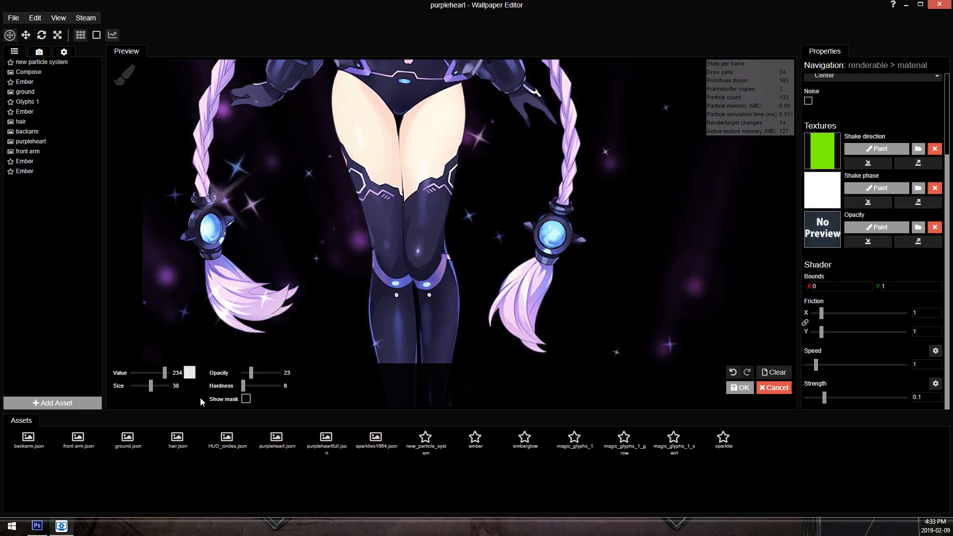
# Paint the shake phase mask over the thighs and knees with brush value 241, and accept the mask.
pyautogui.click(167, 373)
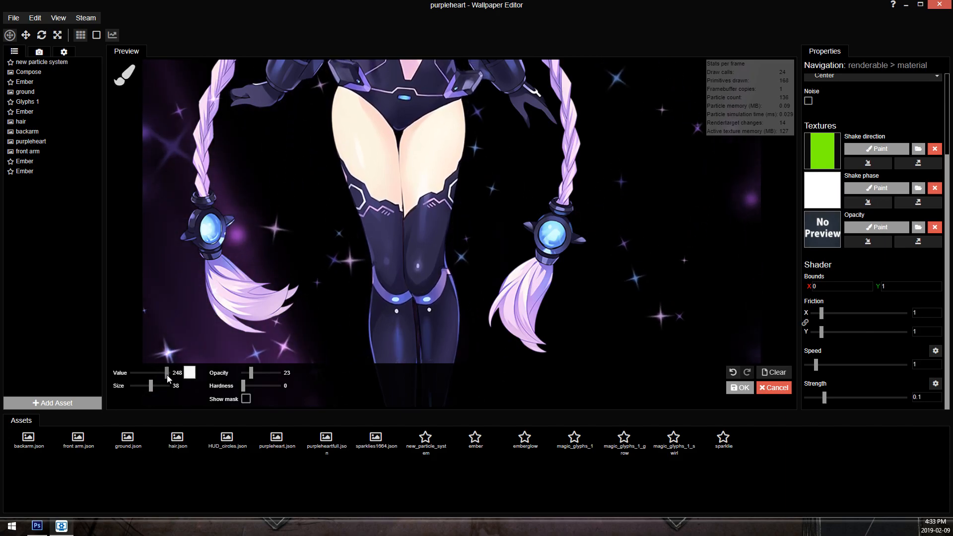
pyautogui.moveTo(166, 375); pyautogui.dragTo(166, 375)
pyautogui.moveTo(347, 119)
pyautogui.mouseDown()
pyautogui.moveTo(334, 157)
pyautogui.moveTo(371, 191)
pyautogui.moveTo(378, 290)
pyautogui.moveTo(385, 306)
pyautogui.moveTo(370, 227)
pyautogui.moveTo(396, 338)
pyautogui.moveTo(382, 243)
pyautogui.mouseUp()
pyautogui.moveTo(380, 192); pyautogui.dragTo(411, 354)
pyautogui.scroll(-5, 404, 320)
pyautogui.scroll(4, 453, 212)
pyautogui.scroll(-3, 453, 212)
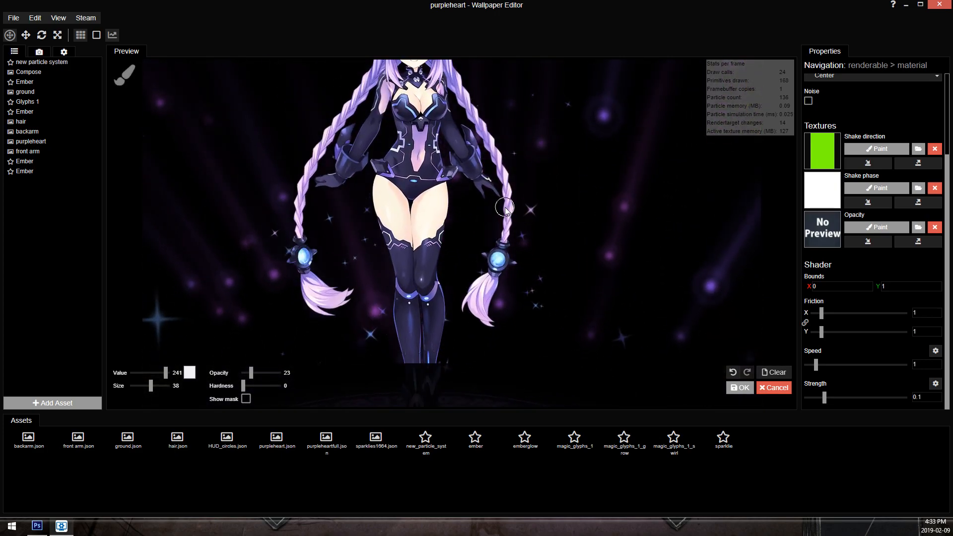
pyautogui.scroll(3, 499, 216)
pyautogui.scroll(1, 503, 214)
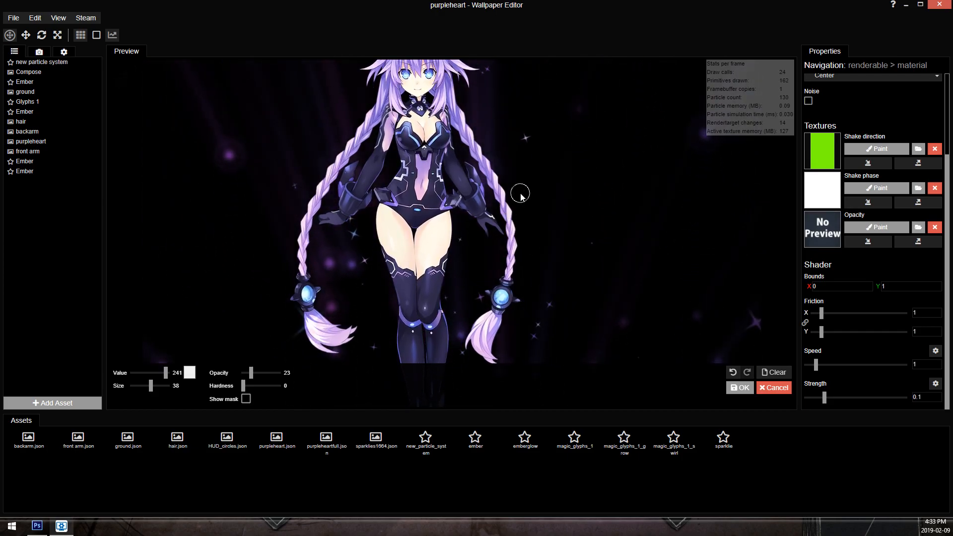
pyautogui.click(742, 389)
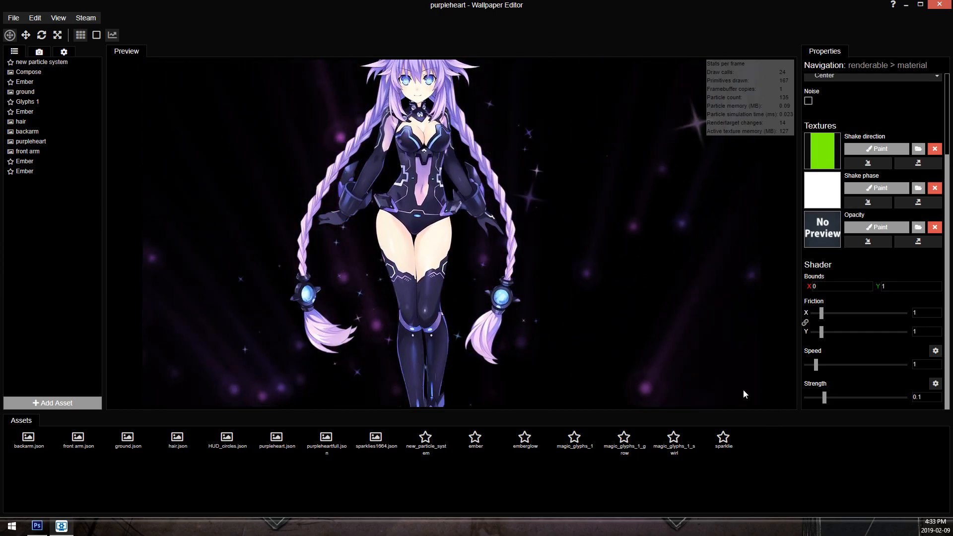
# Add another Shake effect to the purpleheart layer and paint its direction mask over the whole figure with brush size 1000 and opacity 23.
pyautogui.click(45, 142)
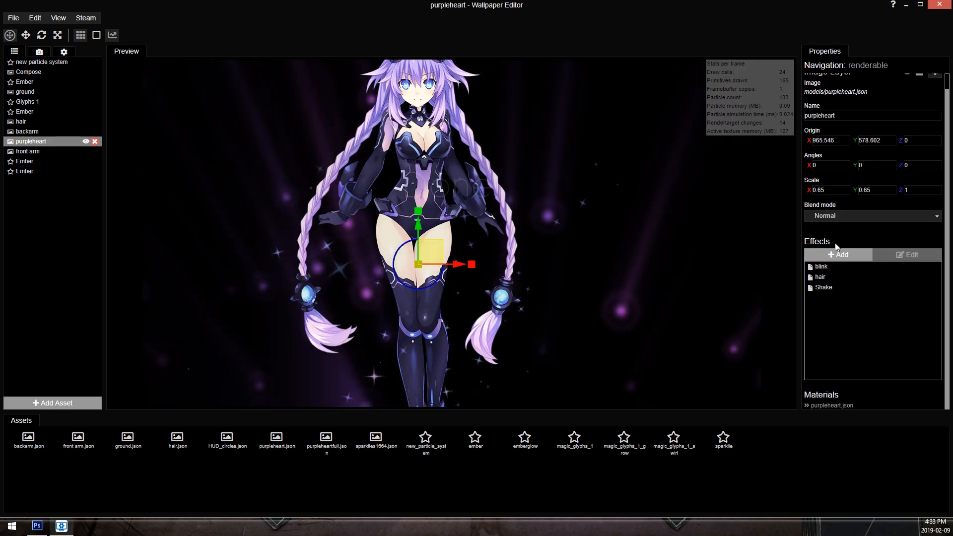
pyautogui.click(859, 252)
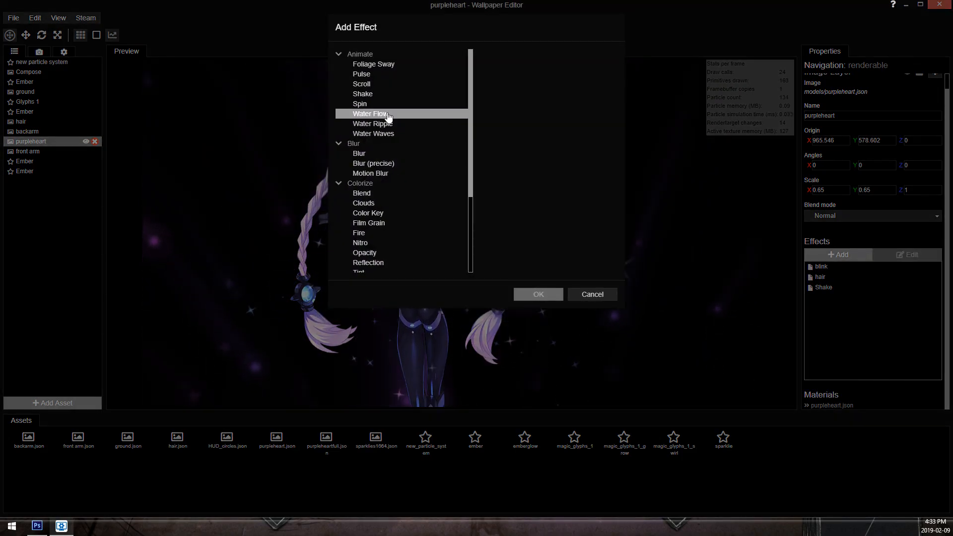
pyautogui.doubleClick(395, 95)
pyautogui.click(877, 149)
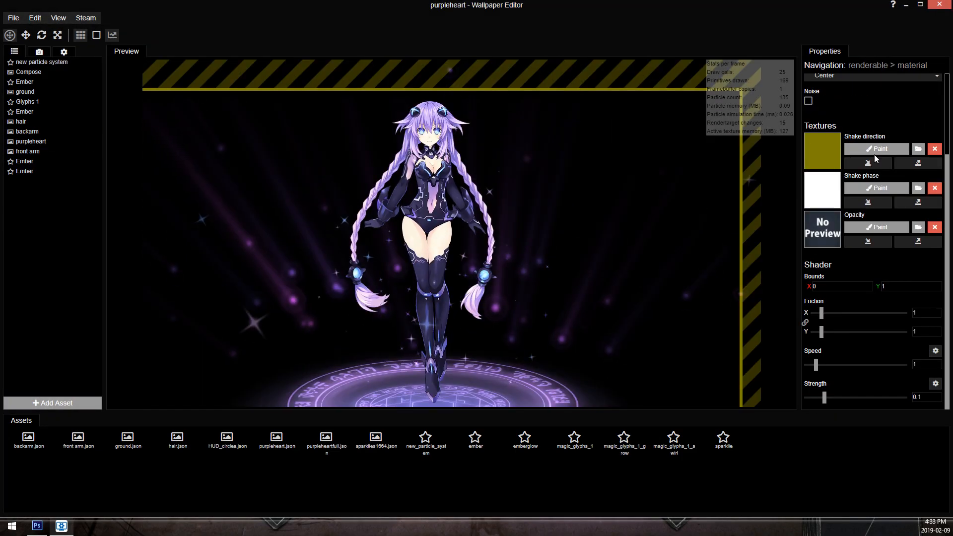
pyautogui.moveTo(176, 382); pyautogui.dragTo(195, 382)
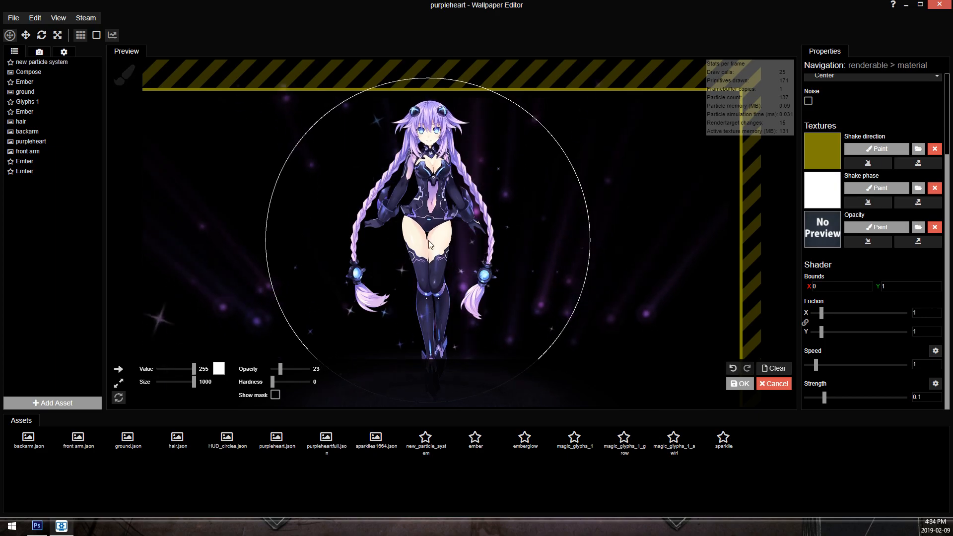
pyautogui.click(740, 384)
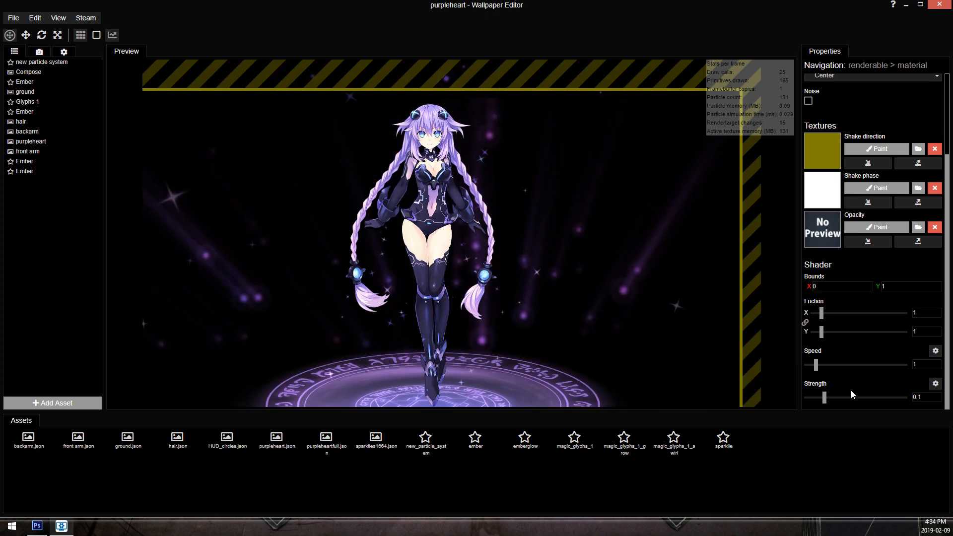
# Try the new Shake effect at speed 3, settle on speed 1 and strength 0.15, and save the project.
pyautogui.click(926, 364)
pyautogui.write('3')
pyautogui.click(826, 398)
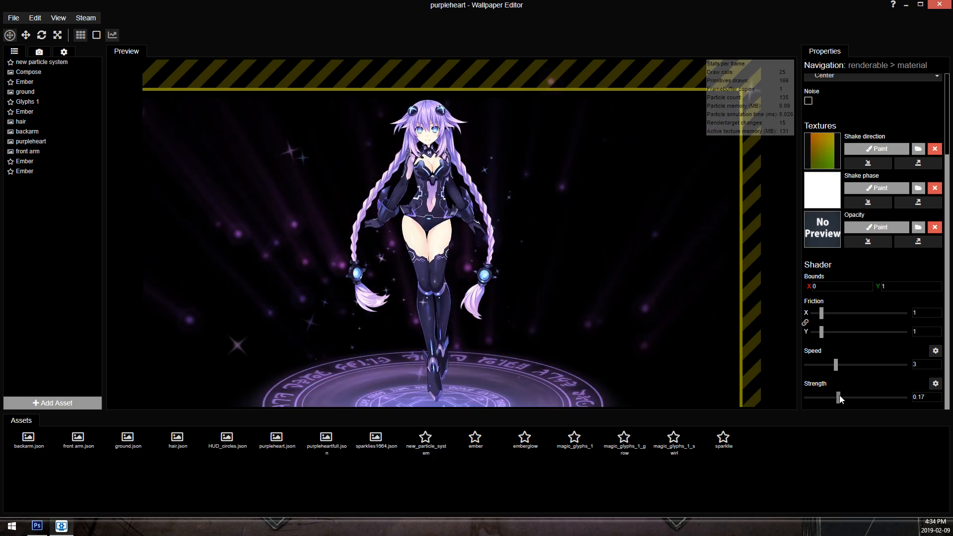
pyautogui.moveTo(839, 396); pyautogui.dragTo(837, 396)
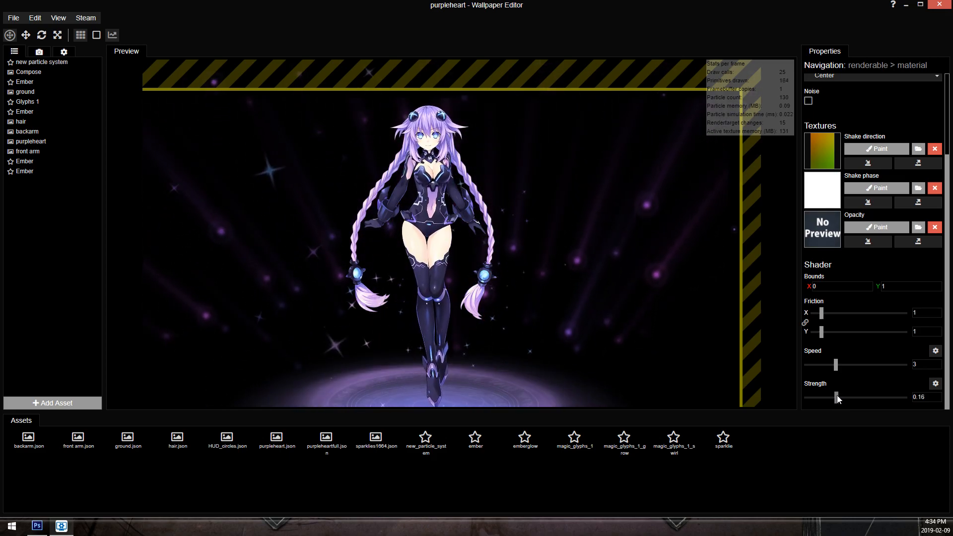
pyautogui.scroll(3, 583, 241)
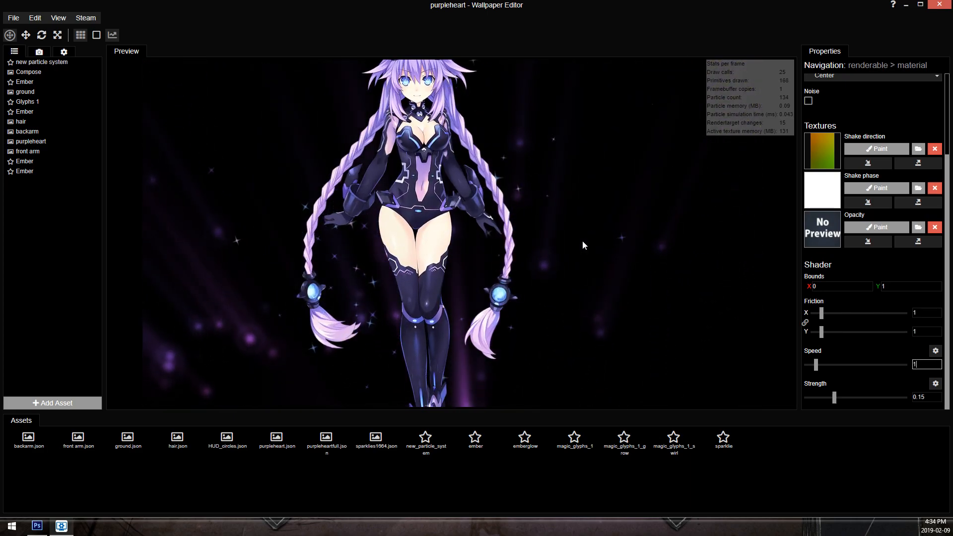
pyautogui.scroll(-3, 582, 240)
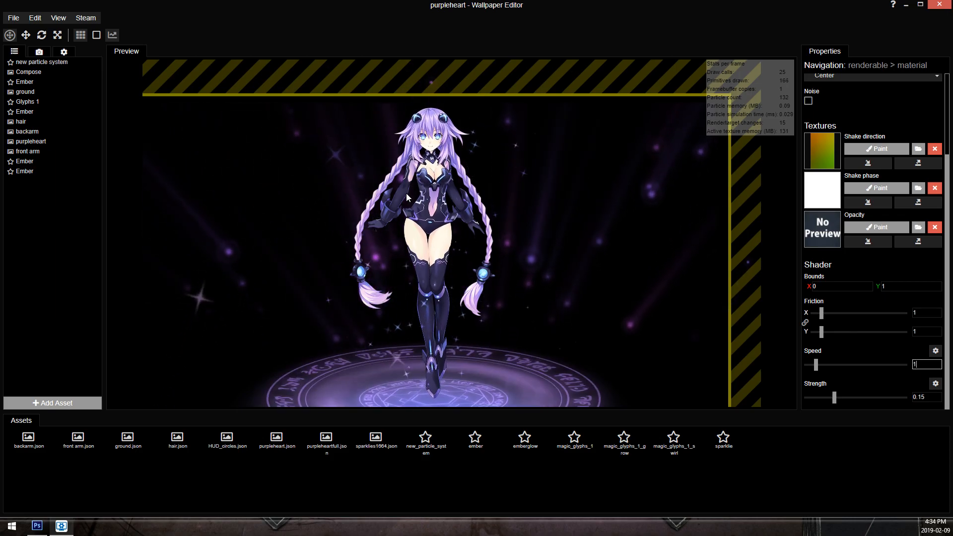
pyautogui.scroll(2, 404, 207)
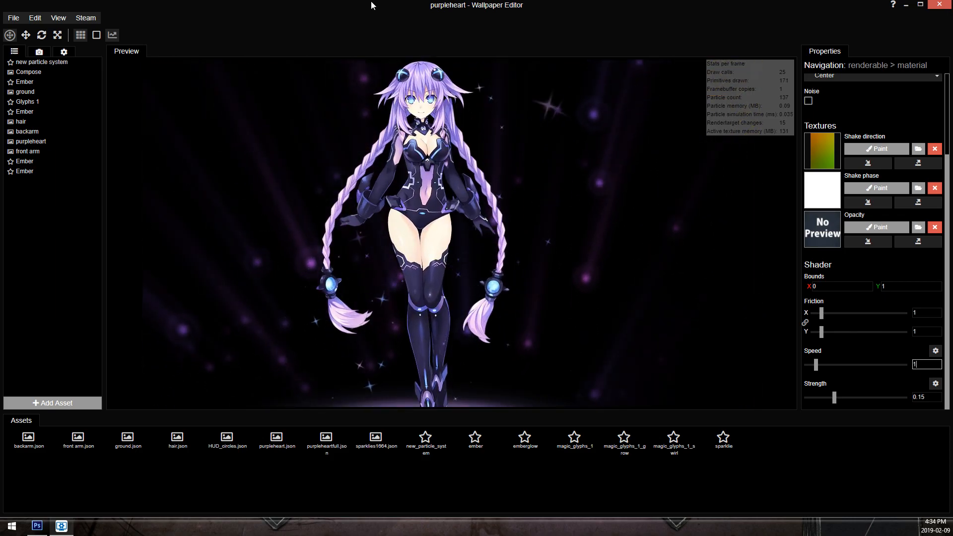
pyautogui.hotkey('ctrl', 's')
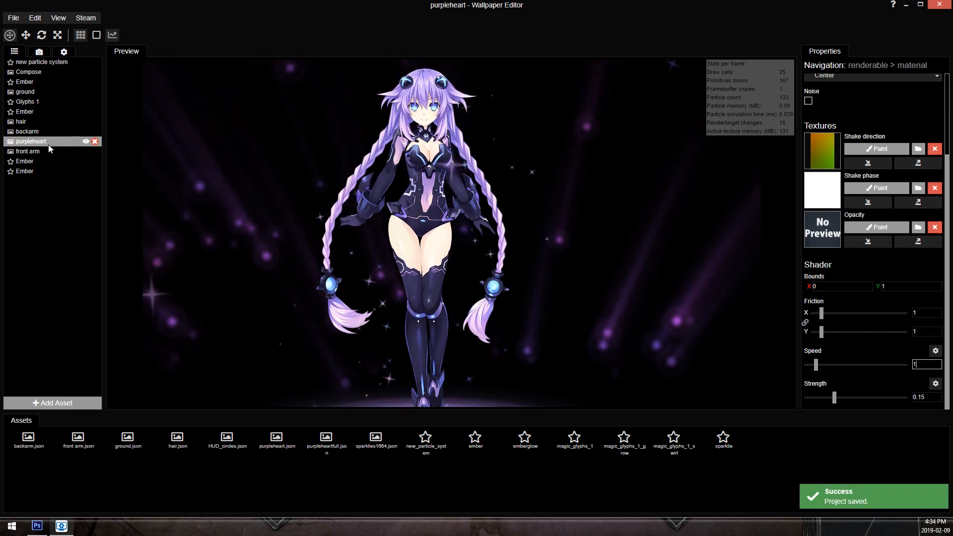
# Delete the hair, backarm and front arm layers from the scene.
pyautogui.click(145, 320)
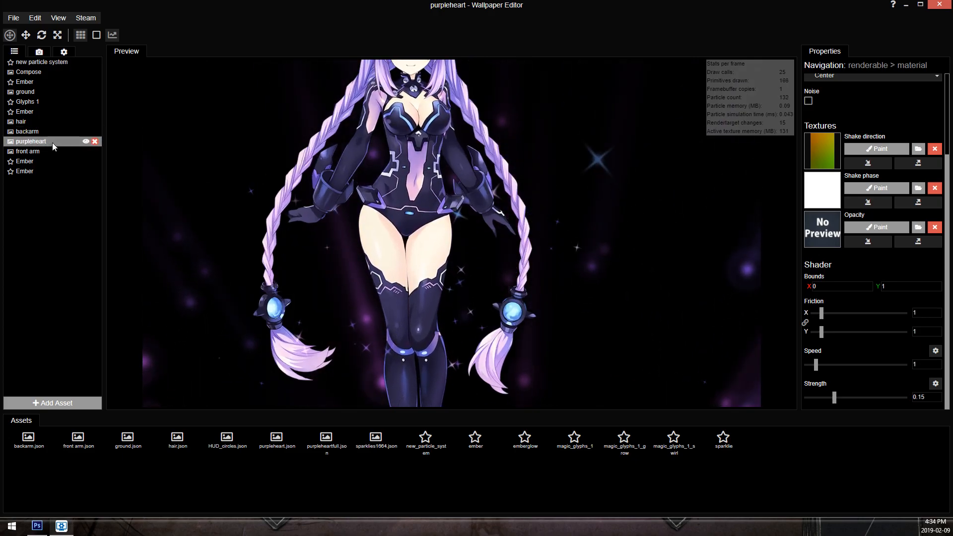
pyautogui.click(48, 144)
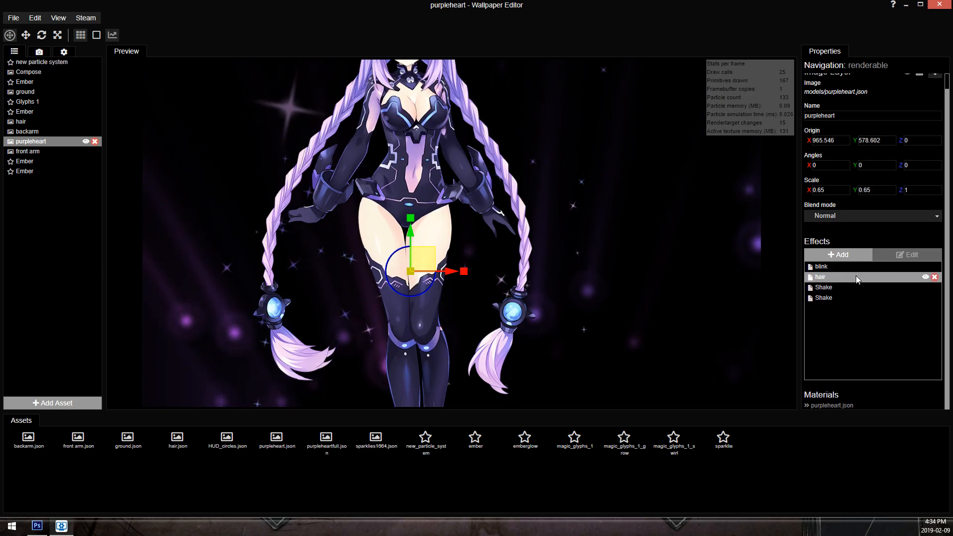
pyautogui.click(41, 123)
pyautogui.click(95, 122)
pyautogui.click(95, 122)
pyautogui.click(95, 132)
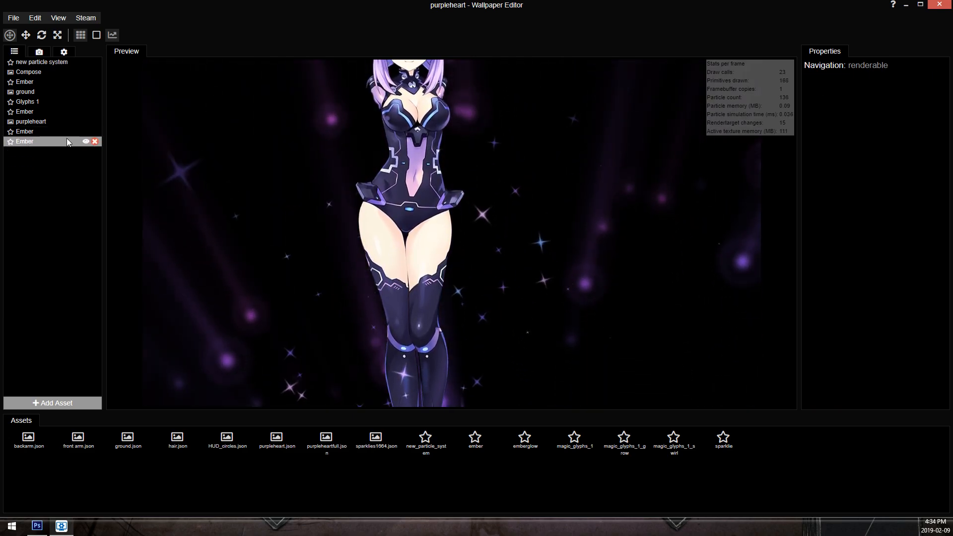
# Duplicate the purpleheart layer three times.
pyautogui.rightClick(49, 122)
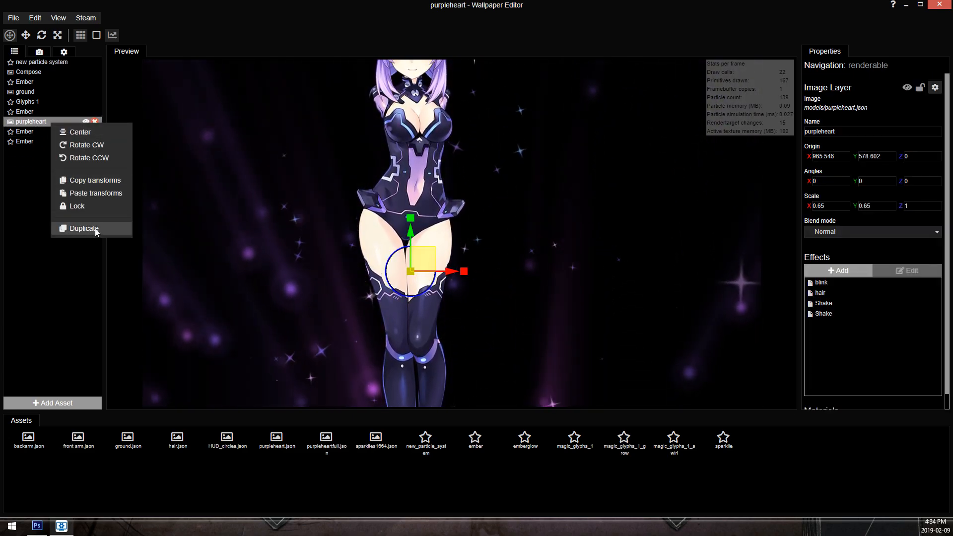
pyautogui.click(95, 228)
pyautogui.rightClick(38, 130)
pyautogui.click(88, 234)
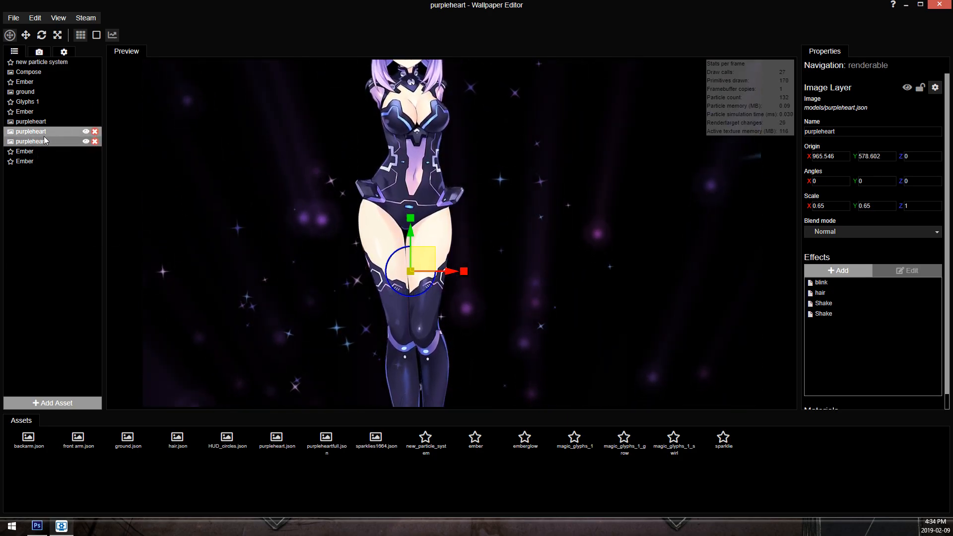
pyautogui.rightClick(59, 141)
pyautogui.click(82, 246)
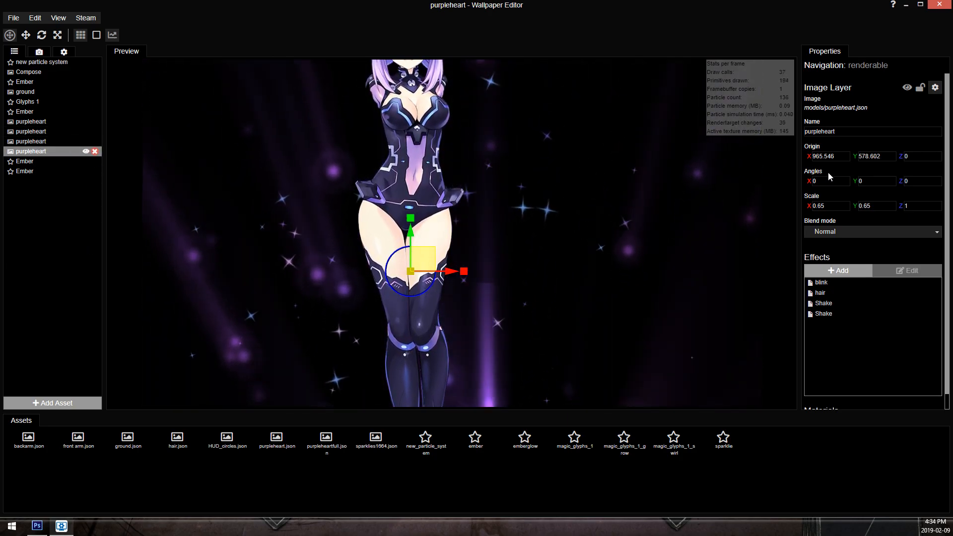
# Rename the lowest purpleheart copy in the layer list to frontarm and the second purpleheart layer to backarm.
pyautogui.doubleClick(824, 131)
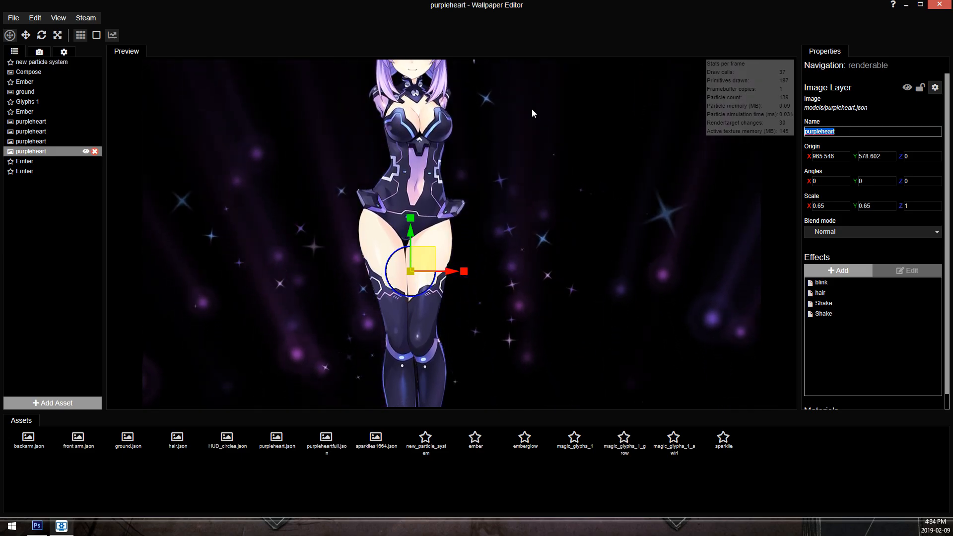
pyautogui.write('frontarm')
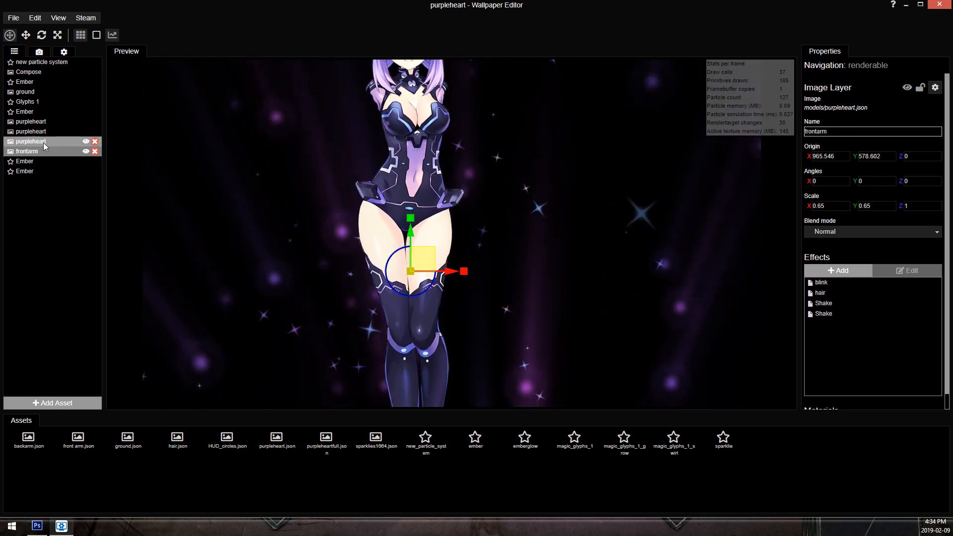
pyautogui.click(46, 131)
pyautogui.doubleClick(824, 131)
pyautogui.write('back')
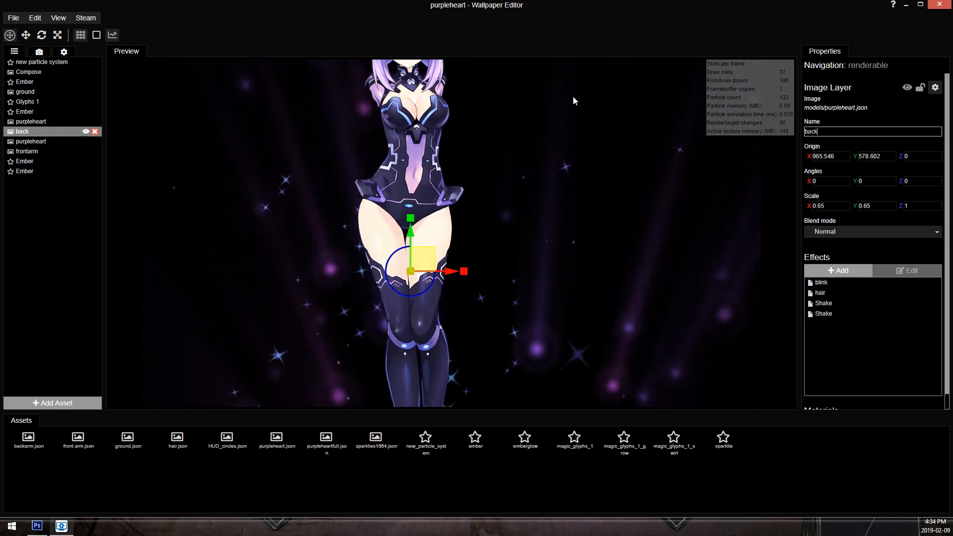
pyautogui.write('arm')
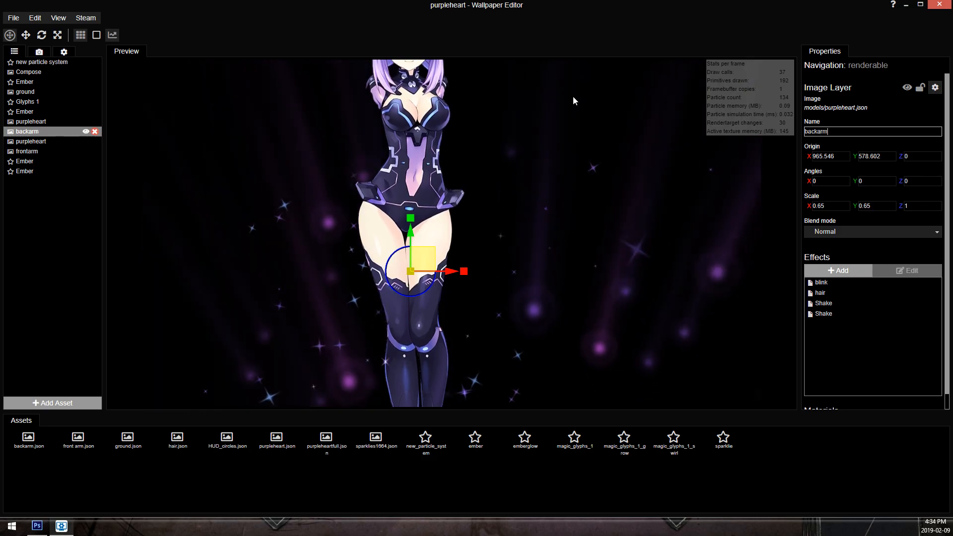
# Rename the uppermost purpleheart layer in the layer list to hair and save the project.
pyautogui.click(37, 122)
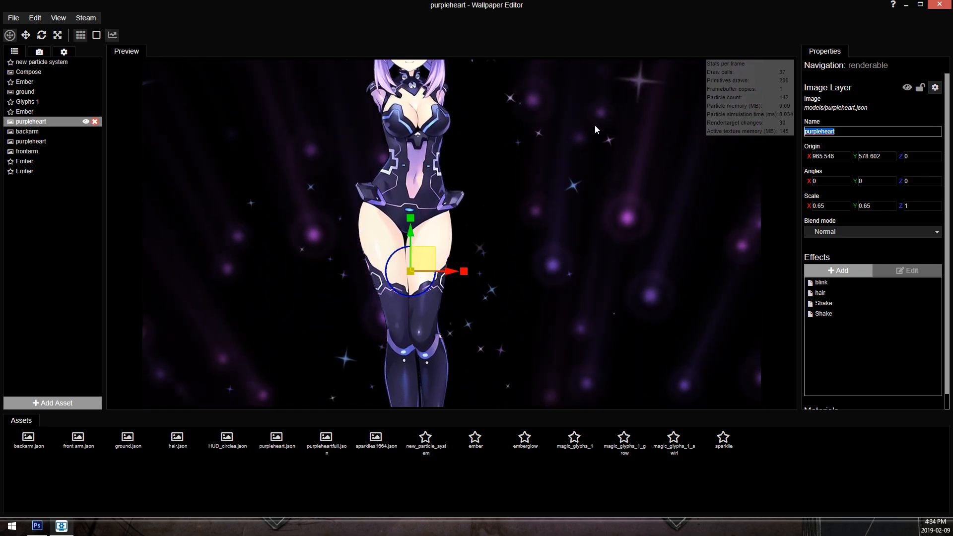
pyautogui.write('hair')
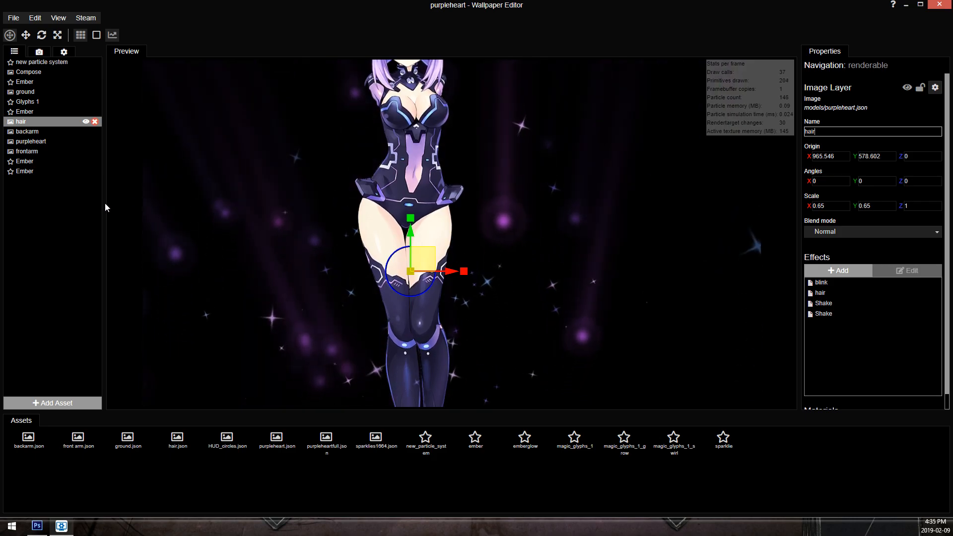
pyautogui.click(18, 19)
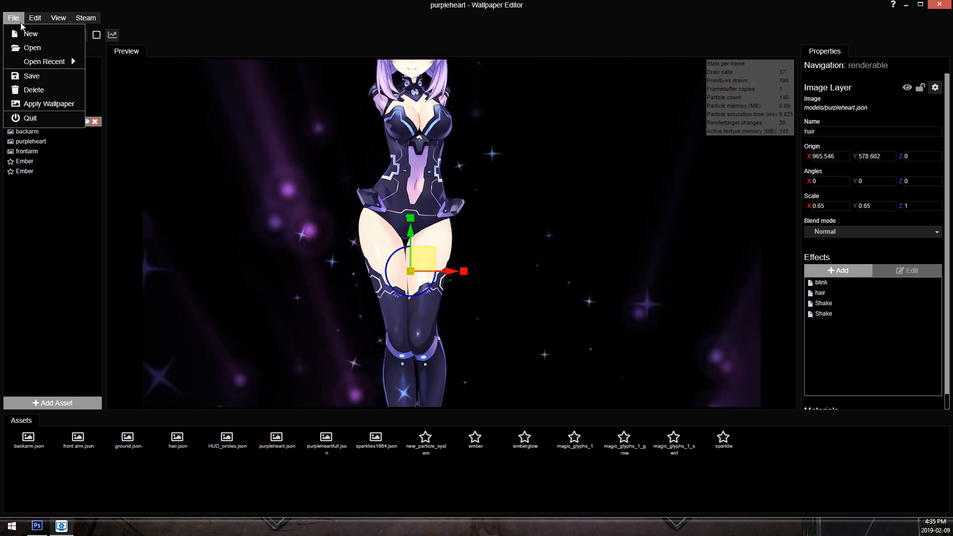
# Open scene.json from the project folder and search it for the hair entries, closing the file again without edits.
pyautogui.moveTo(32, 16)
pyautogui.click(74, 104)
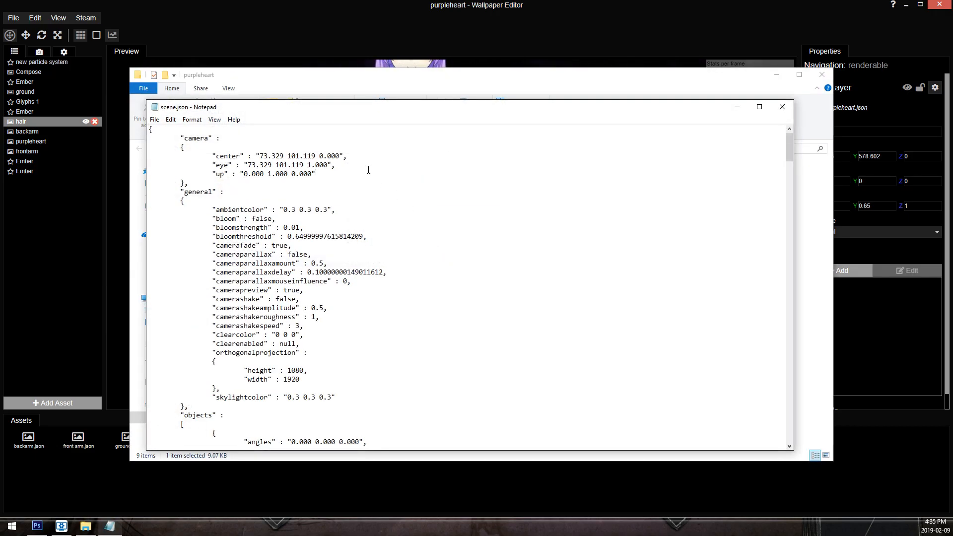
pyautogui.hotkey('ctrl', 'f')
pyautogui.press('Return')
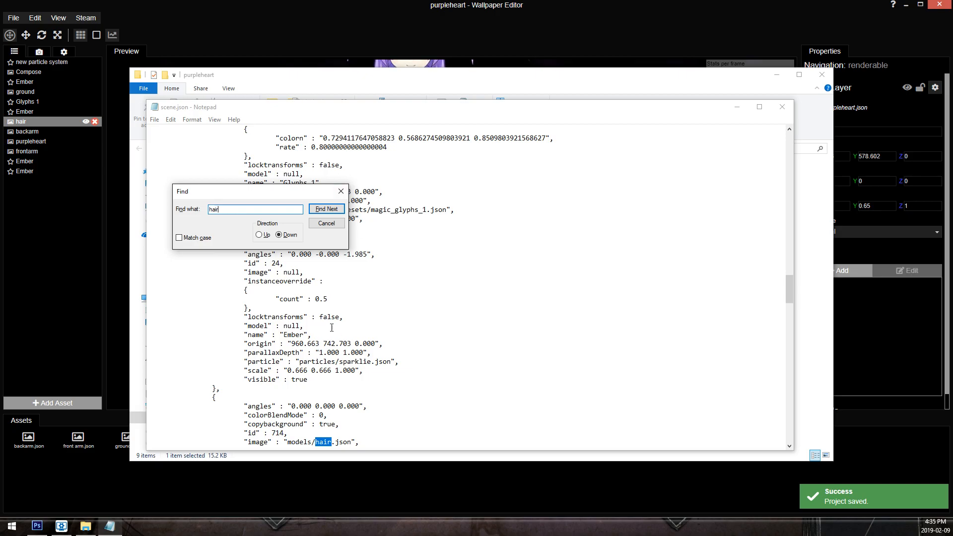
pyautogui.scroll(-2, 331, 328)
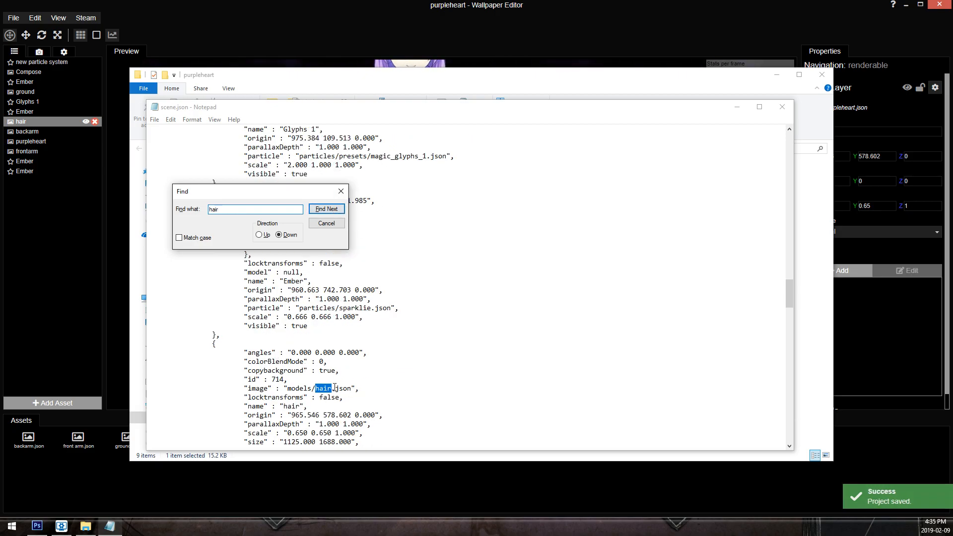
pyautogui.scroll(-1, 335, 388)
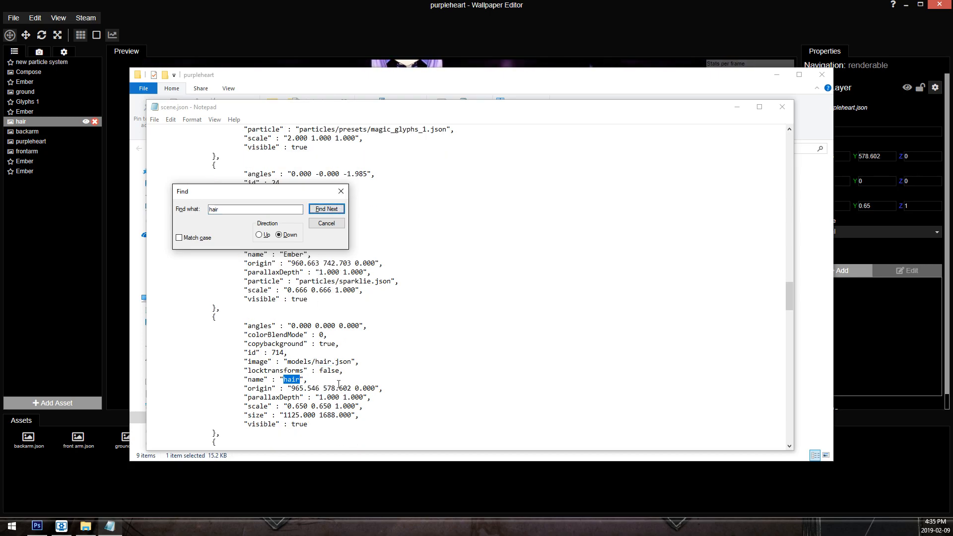
pyautogui.click(341, 370)
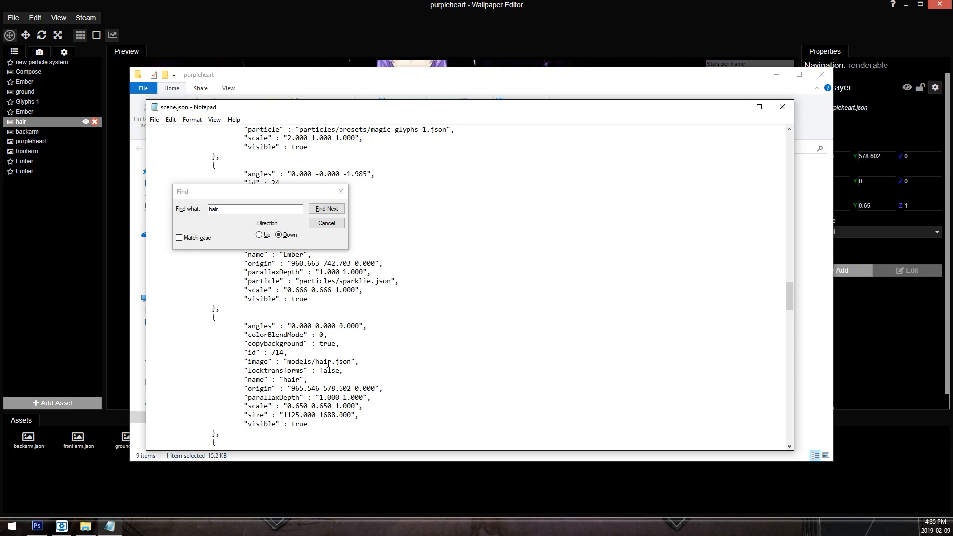
pyautogui.click(326, 223)
pyautogui.click(782, 107)
# Save the purpleheart project again.
pyautogui.click(13, 20)
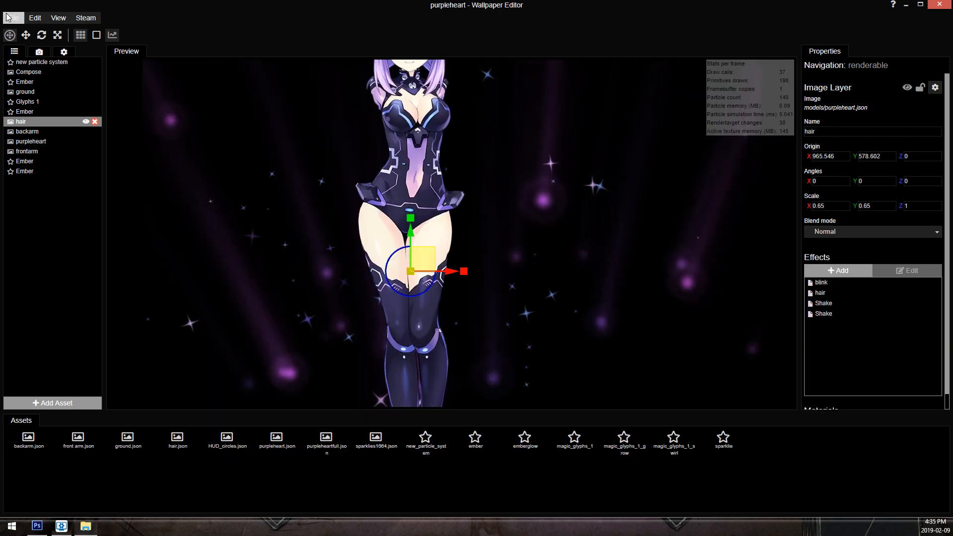
pyautogui.click(13, 18)
pyautogui.click(25, 78)
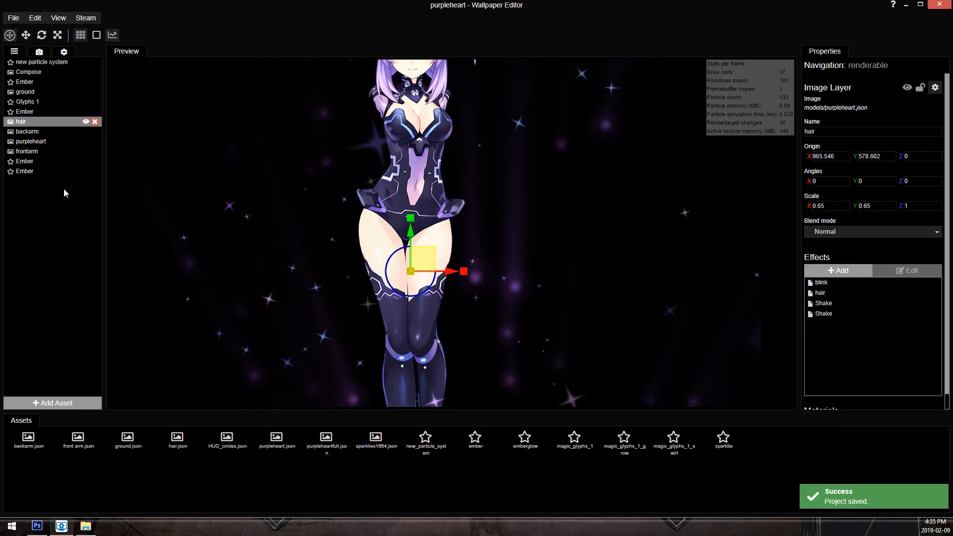
pyautogui.scroll(-1, 814, 320)
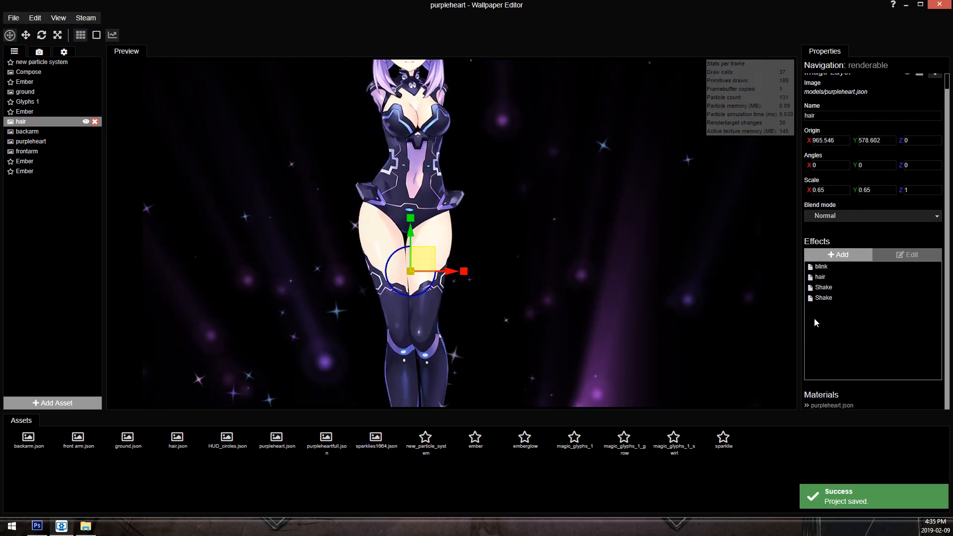
# Reopen scene.json in Notepad, find the layer named hair and change its image path to models/hair.json.
pyautogui.click(87, 527)
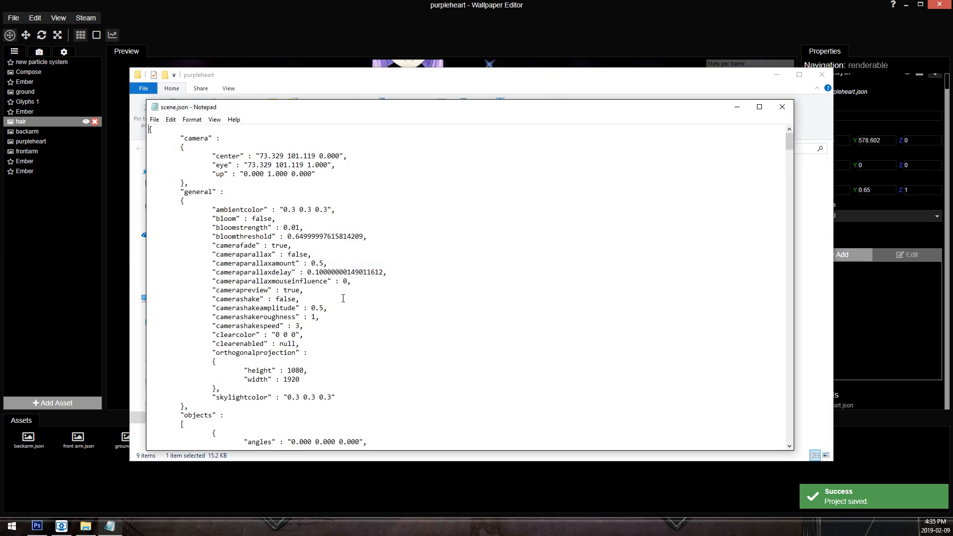
pyautogui.hotkey('ctrl', 'f')
pyautogui.write('h')
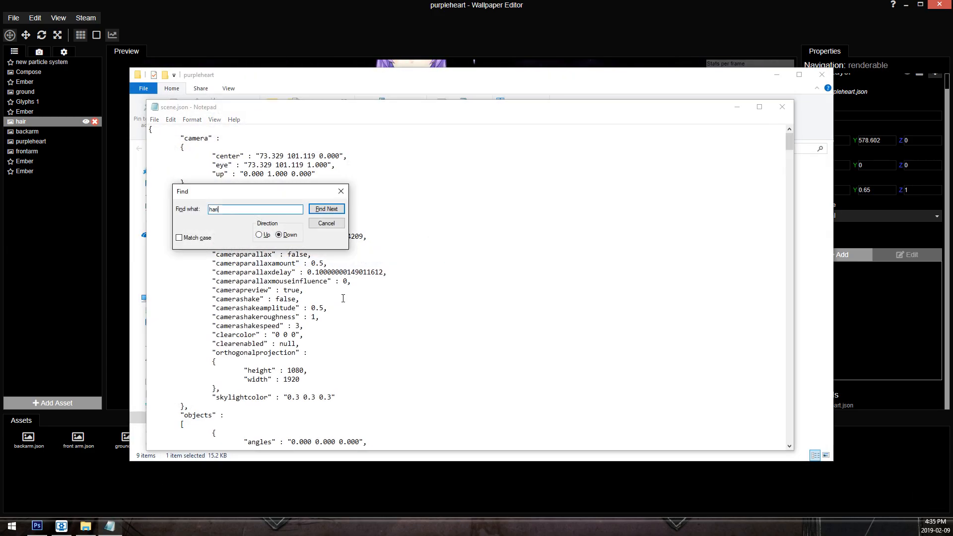
pyautogui.write('air')
pyautogui.press('Return')
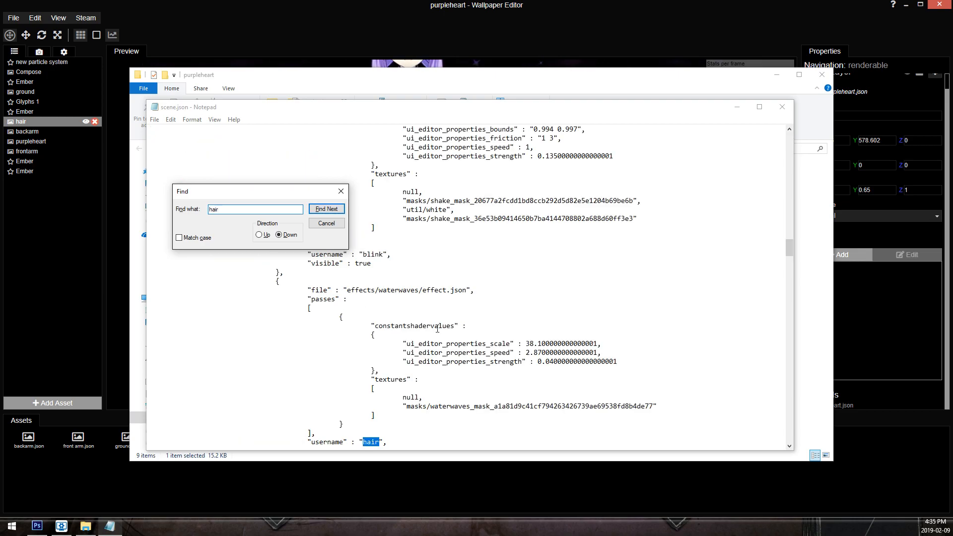
pyautogui.scroll(-2, 546, 357)
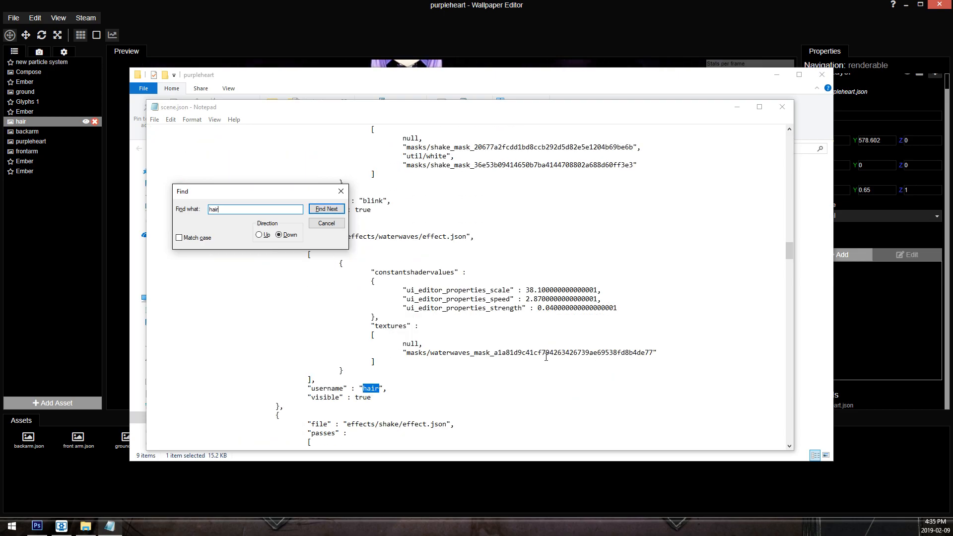
pyautogui.click(323, 209)
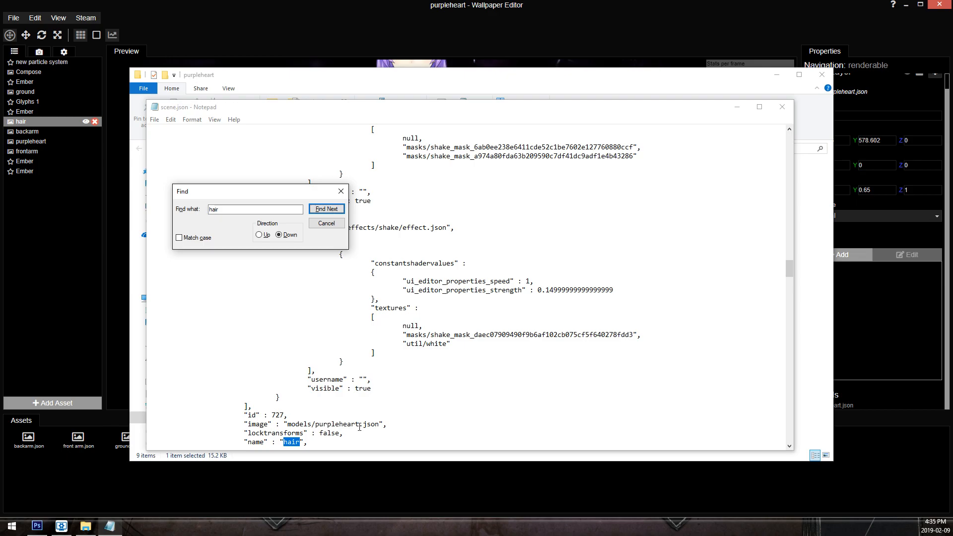
pyautogui.moveTo(359, 426); pyautogui.dragTo(321, 422)
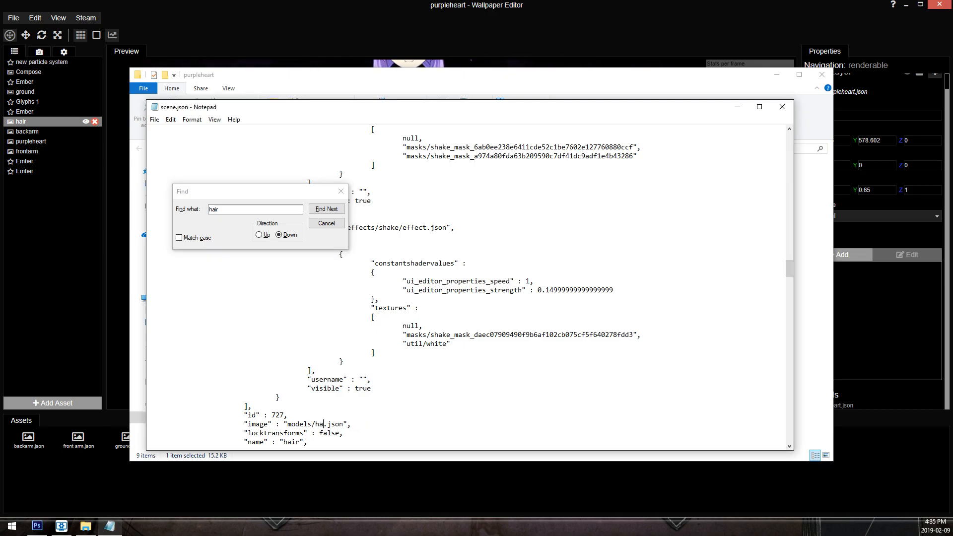
# Find the backarm layer in scene.json and change its image path to models/backarm.json.
pyautogui.doubleClick(233, 209)
pyautogui.write('backarm')
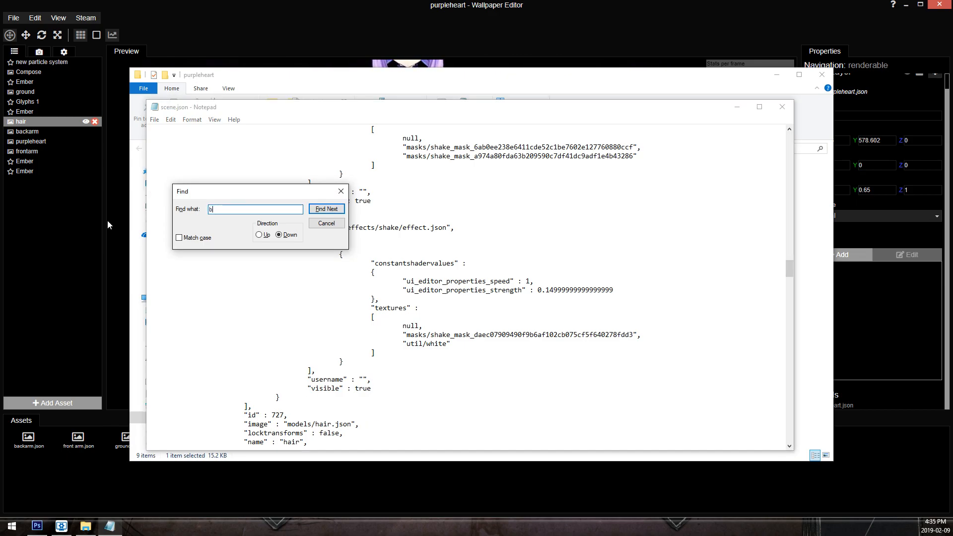
pyautogui.press('Return')
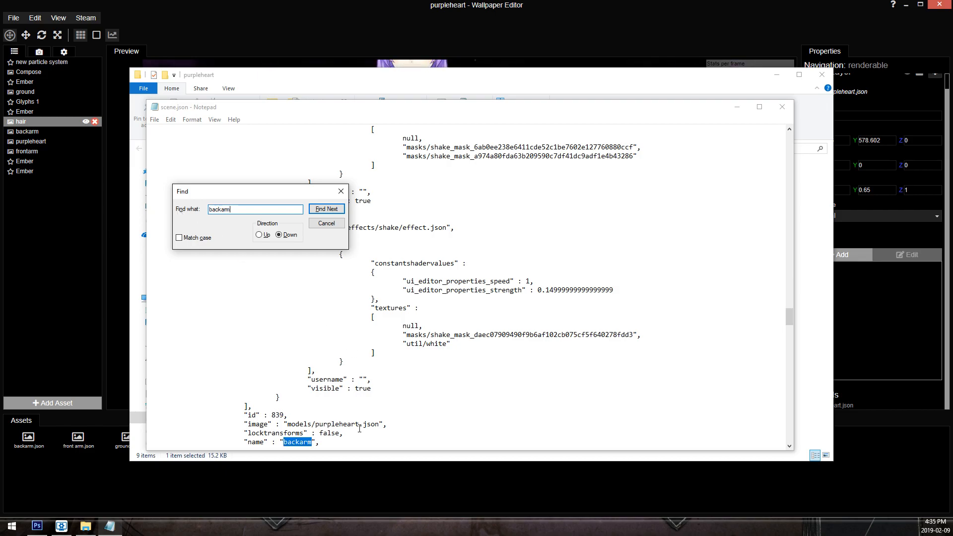
pyautogui.moveTo(360, 425); pyautogui.dragTo(325, 425)
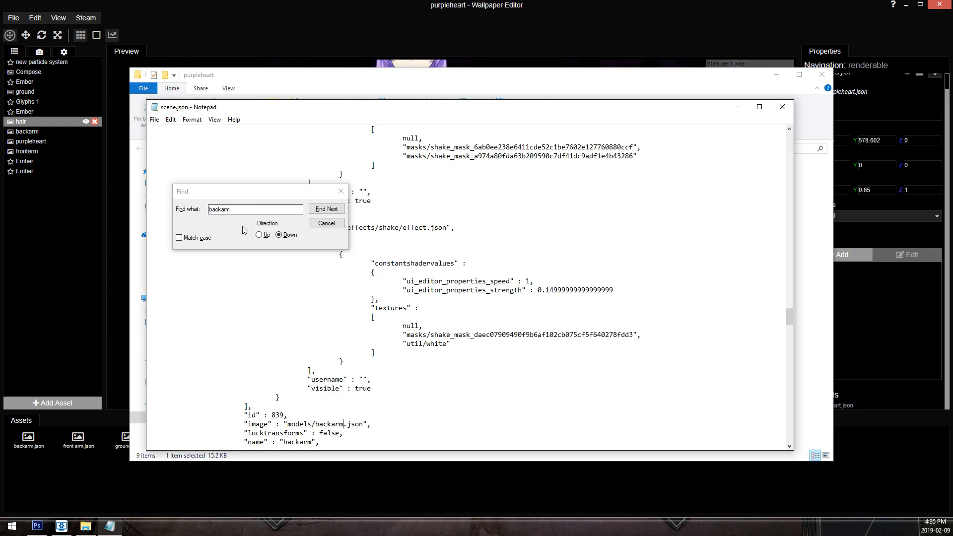
# Find the frontarm layer in scene.json, change its image path to models/frontarm.json and save the file.
pyautogui.click(255, 212)
pyautogui.write('front')
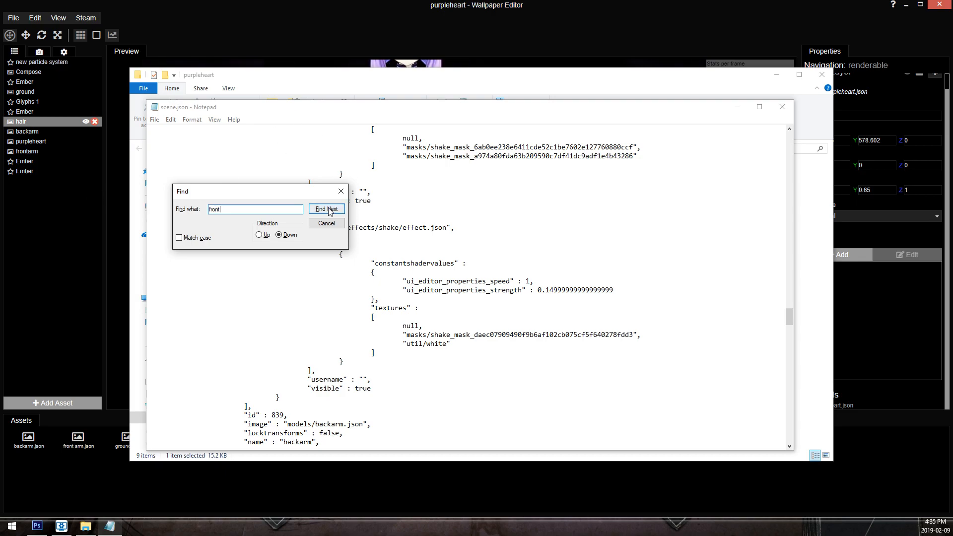
pyautogui.moveTo(360, 425); pyautogui.dragTo(312, 425)
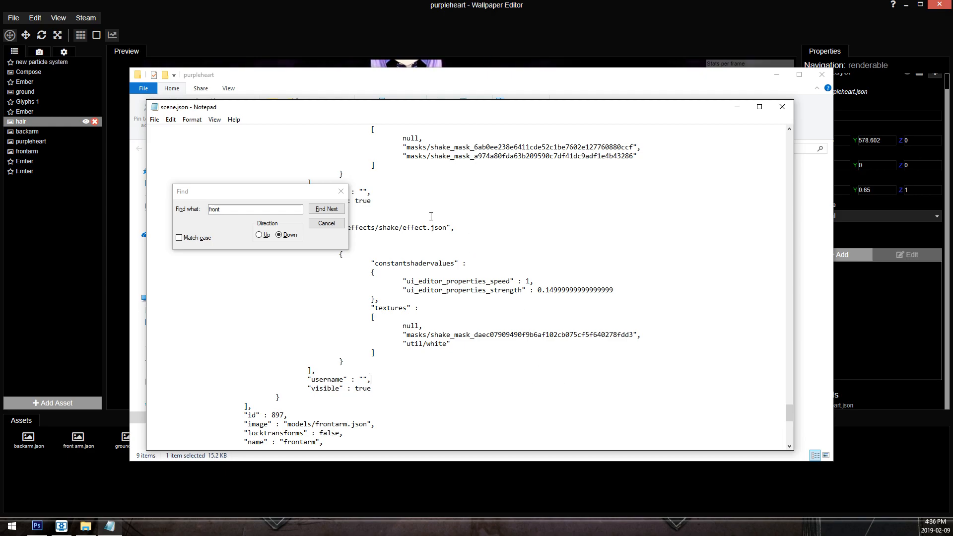
pyautogui.click(340, 193)
# Switch back to Wallpaper Editor and reload the purpleheart project from the recent projects.
pyautogui.click(386, 4)
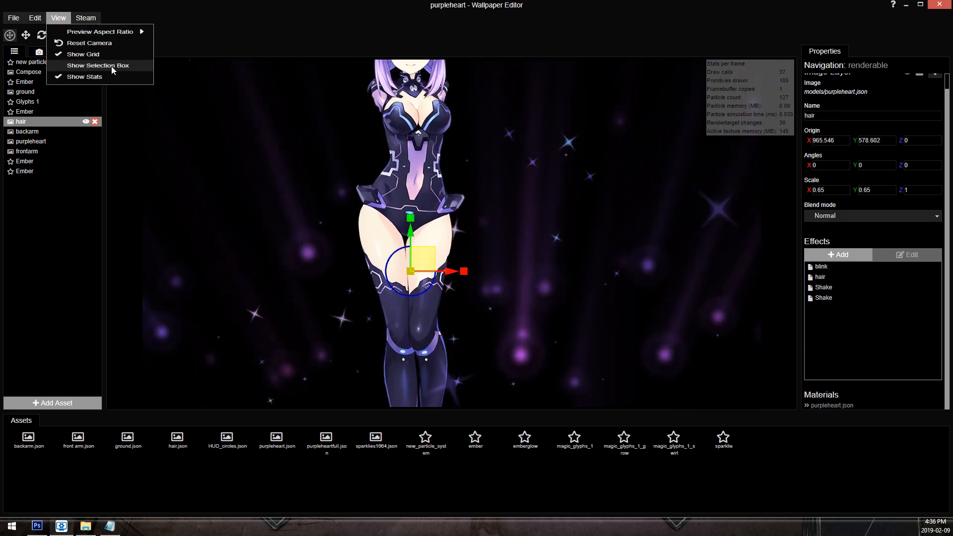
pyautogui.moveTo(20, 16)
pyautogui.moveTo(67, 61)
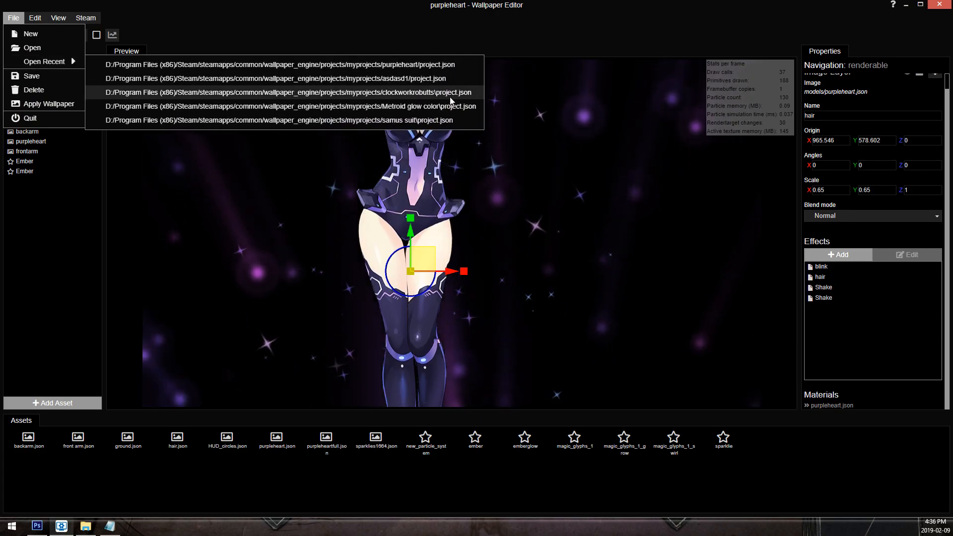
pyautogui.click(428, 64)
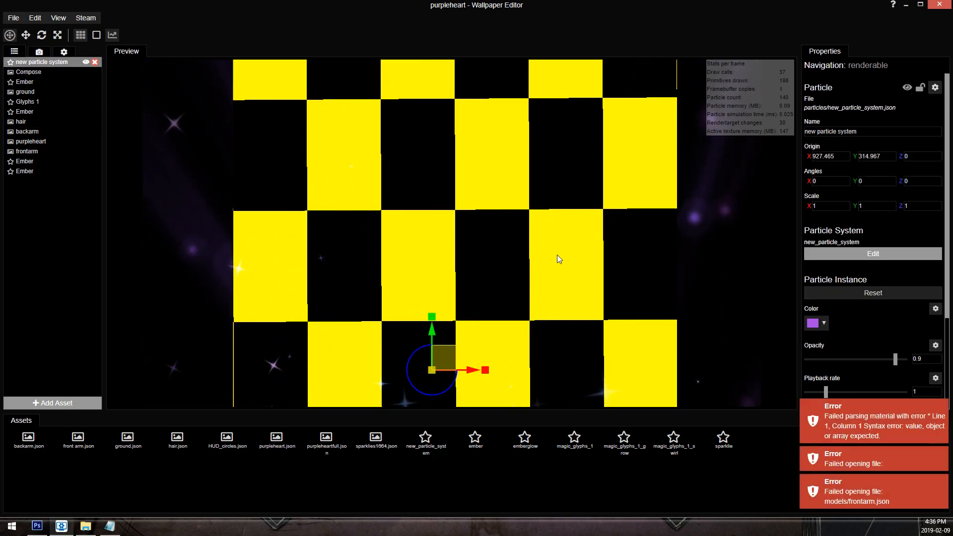
pyautogui.scroll(-3, 380, 275)
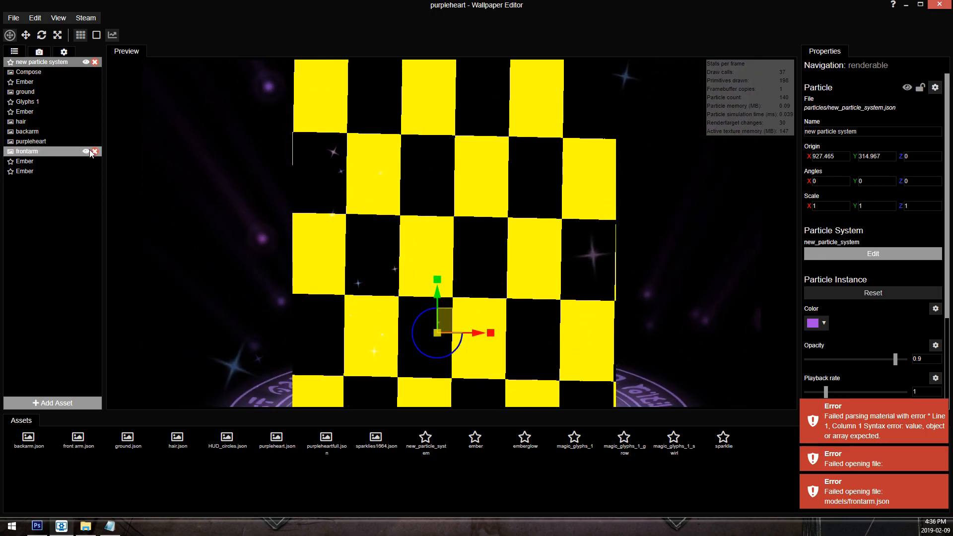
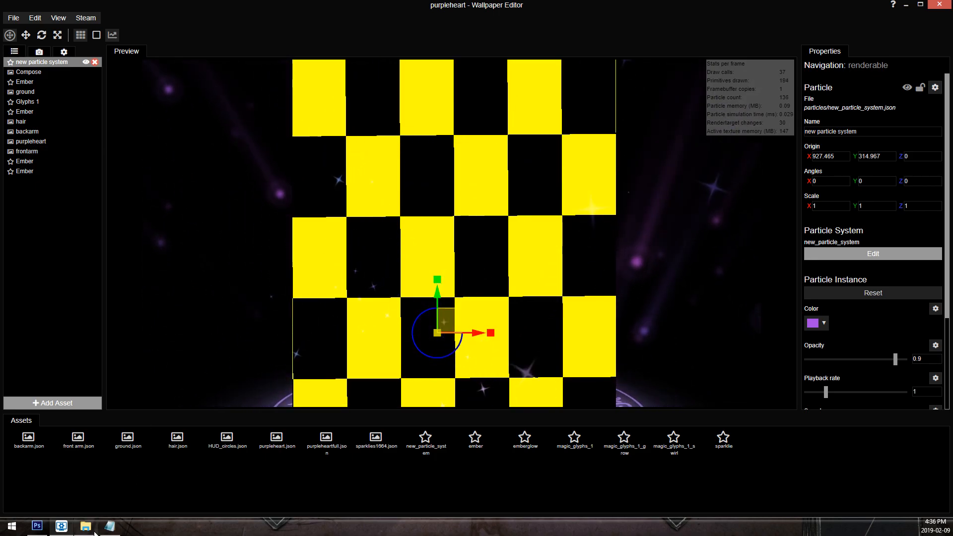
# Try to correct the frontarm layer's image path to models/front arm.json in scene.json and reload the purpleheart project.
pyautogui.click(110, 526)
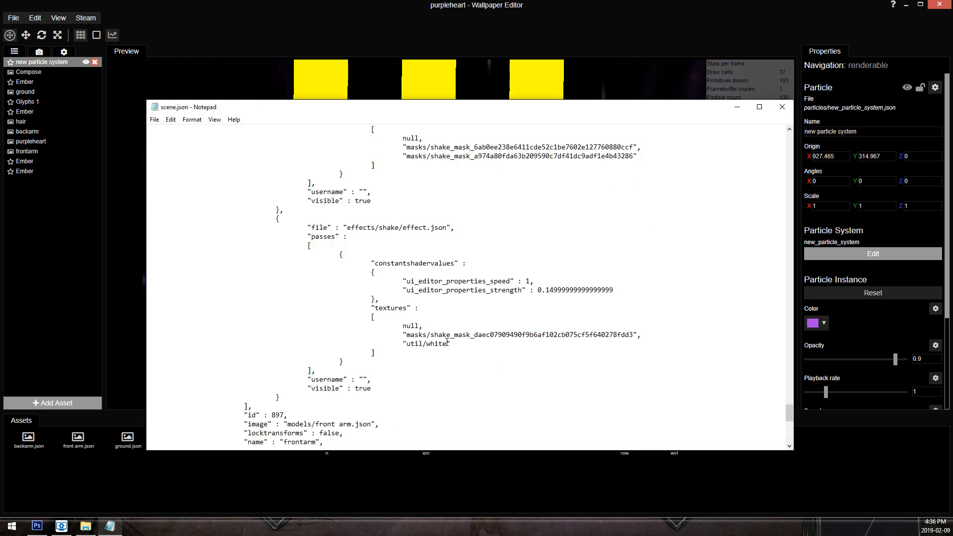
pyautogui.click(782, 107)
pyautogui.click(9, 20)
pyautogui.moveTo(64, 60)
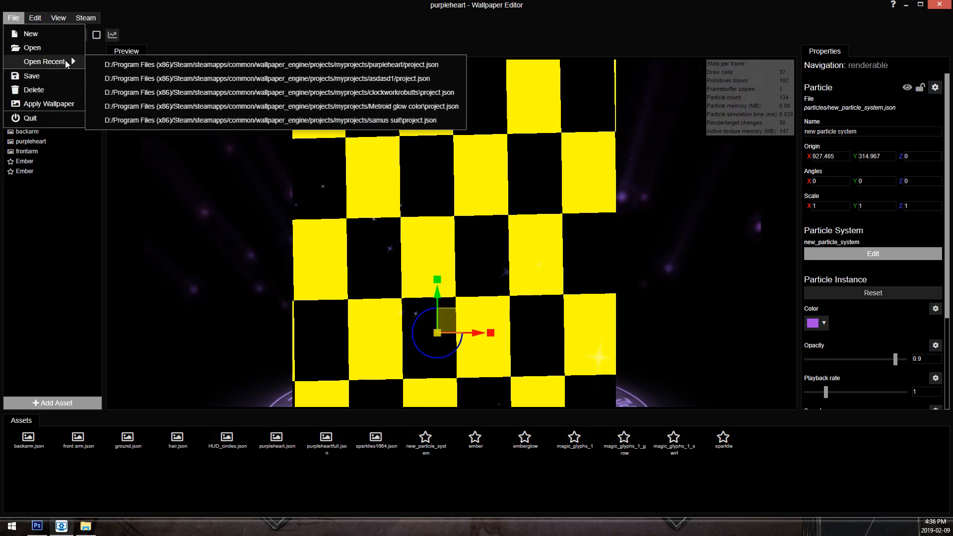
pyautogui.click(406, 65)
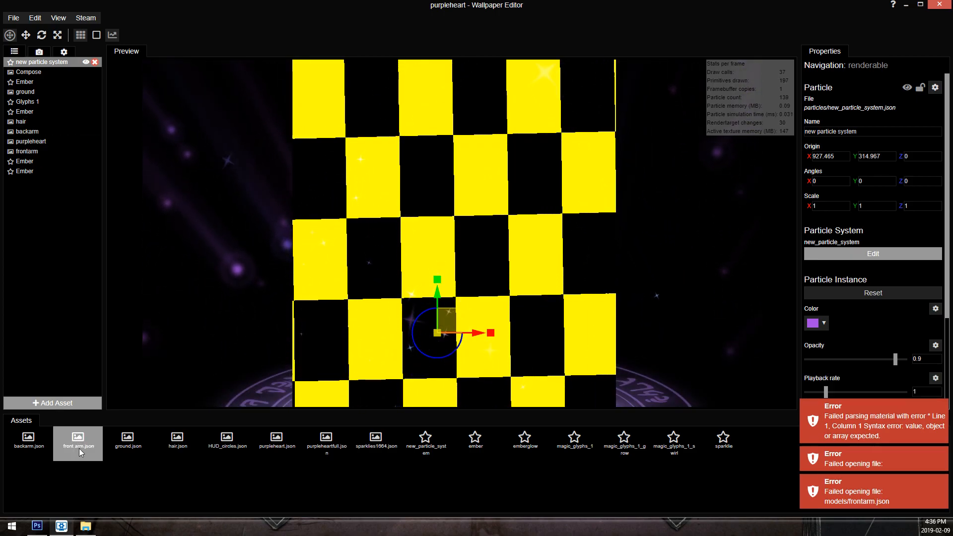
# Add the front arm.json asset to the scene as a new image layer and save the project.
pyautogui.doubleClick(85, 435)
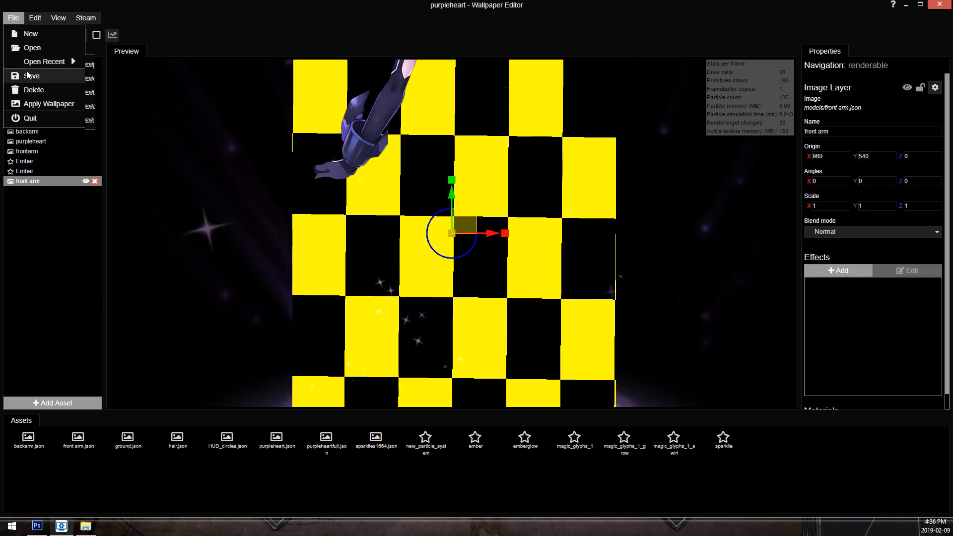
pyautogui.click(31, 64)
# Save the project, open scene.json from the purpleheart project folder and search it for "front".
pyautogui.click(34, 17)
pyautogui.click(83, 104)
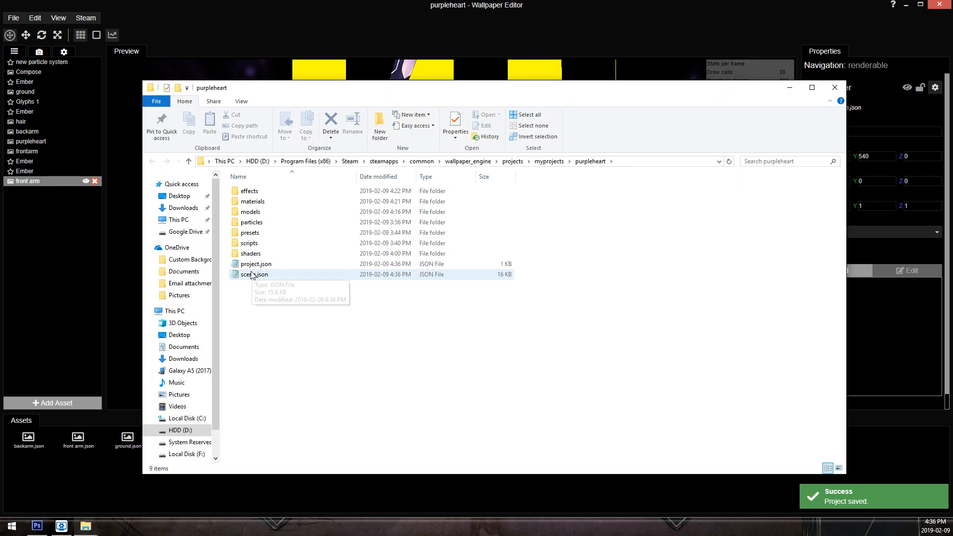
pyautogui.doubleClick(252, 275)
pyautogui.hotkey('ctrl', 'f')
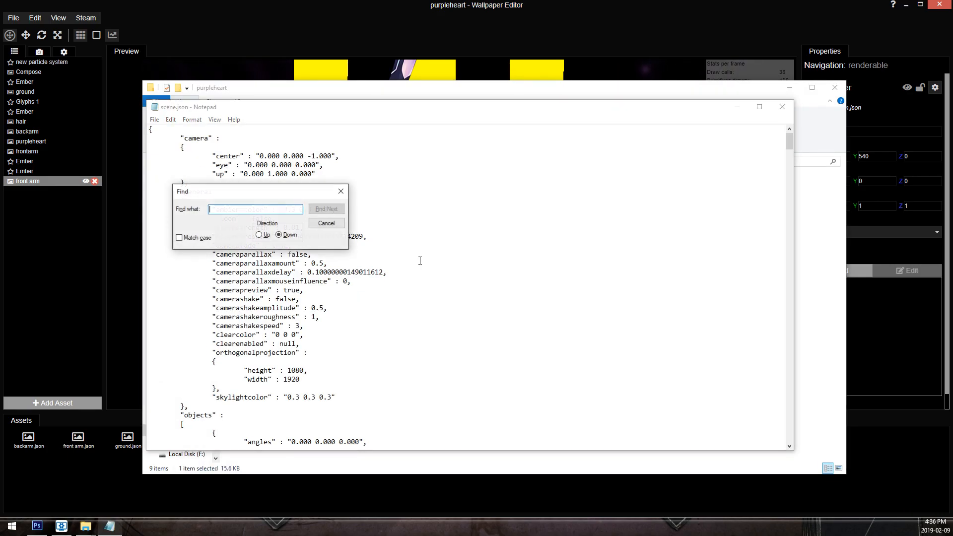
pyautogui.press('Return')
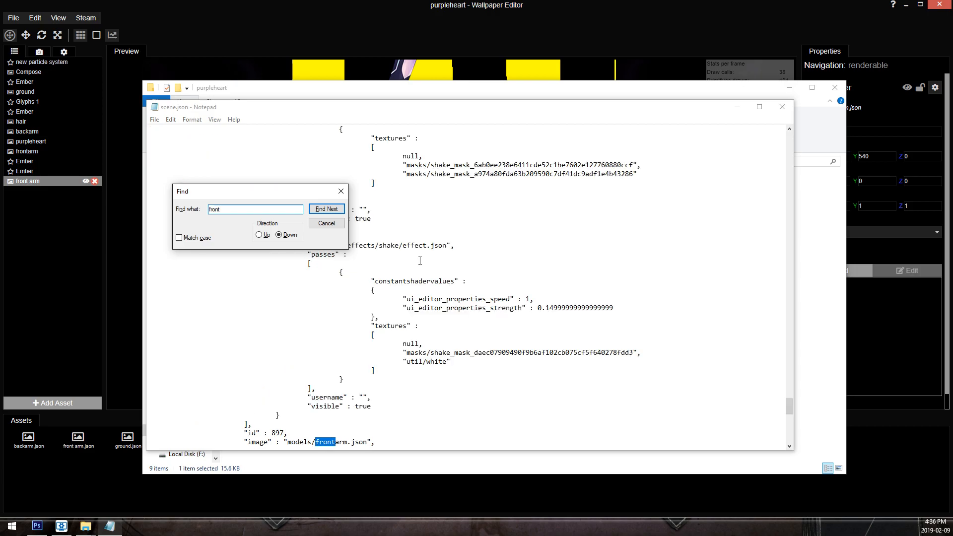
# Change the frontarm layer's image path in scene.json to models/front arm.json, matching the separately added front arm layer, and close the file.
pyautogui.scroll(-2, 489, 353)
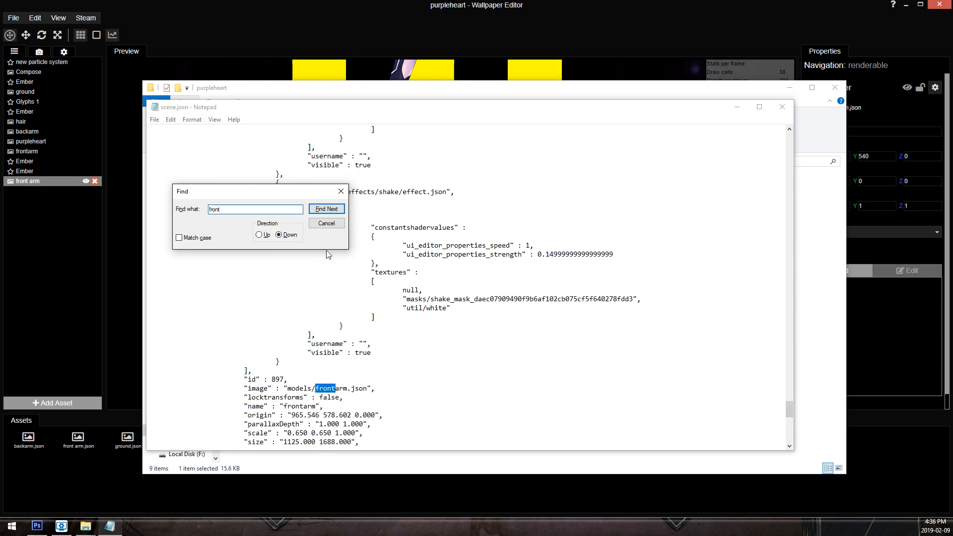
pyautogui.click(327, 209)
pyautogui.scroll(-2, 346, 389)
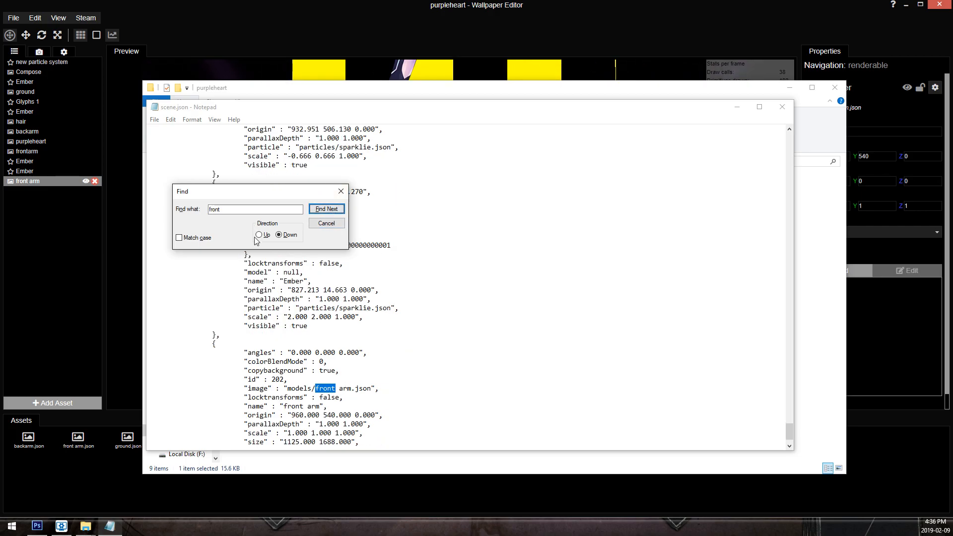
pyautogui.click(326, 209)
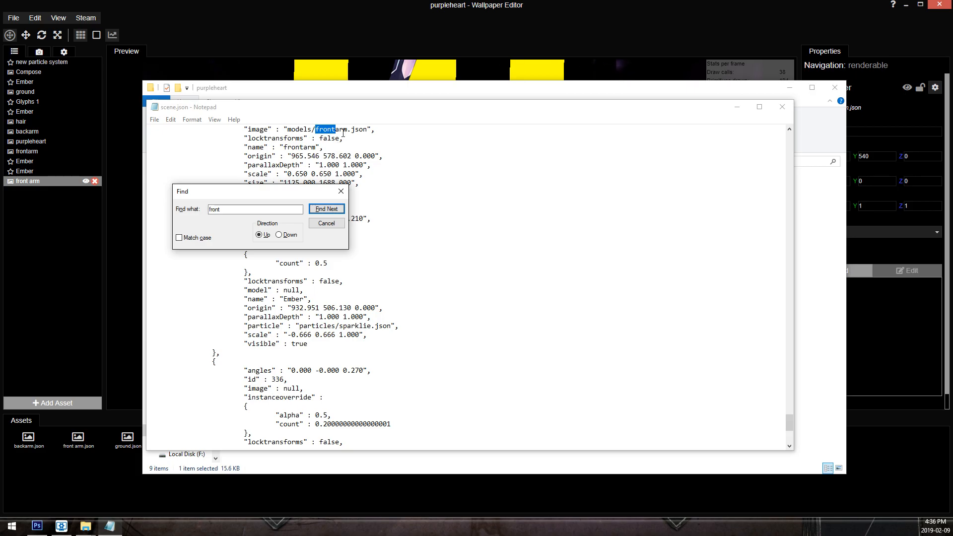
pyautogui.click(335, 129)
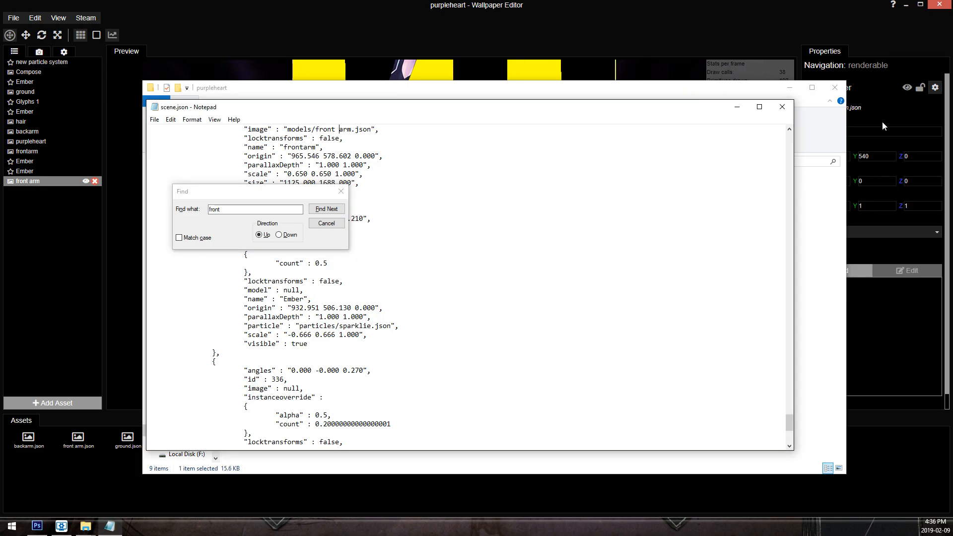
pyautogui.click(781, 107)
# Reload the purpleheart project from the recent projects and delete the extra front arm layer.
pyautogui.click(52, 38)
pyautogui.click(34, 18)
pyautogui.moveTo(14, 18)
pyautogui.moveTo(64, 61)
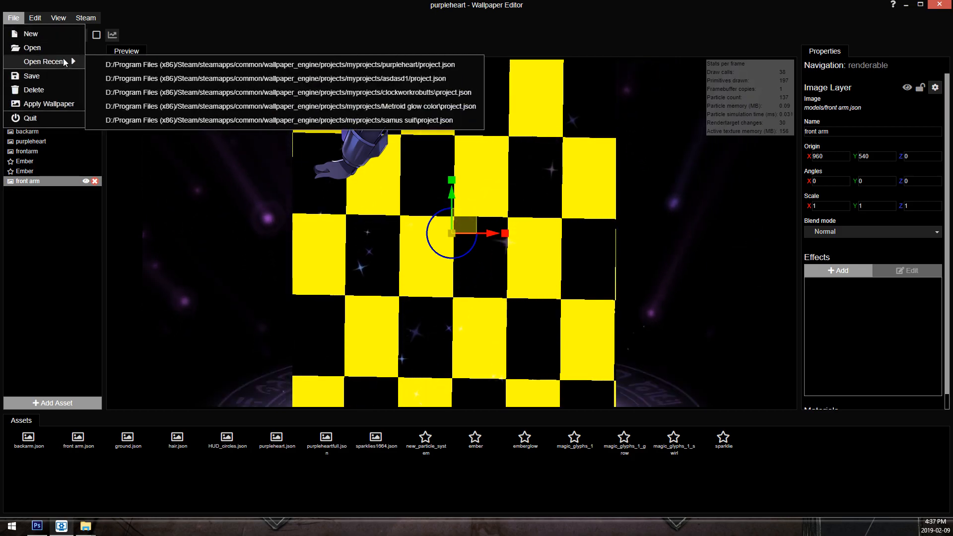
pyautogui.click(233, 64)
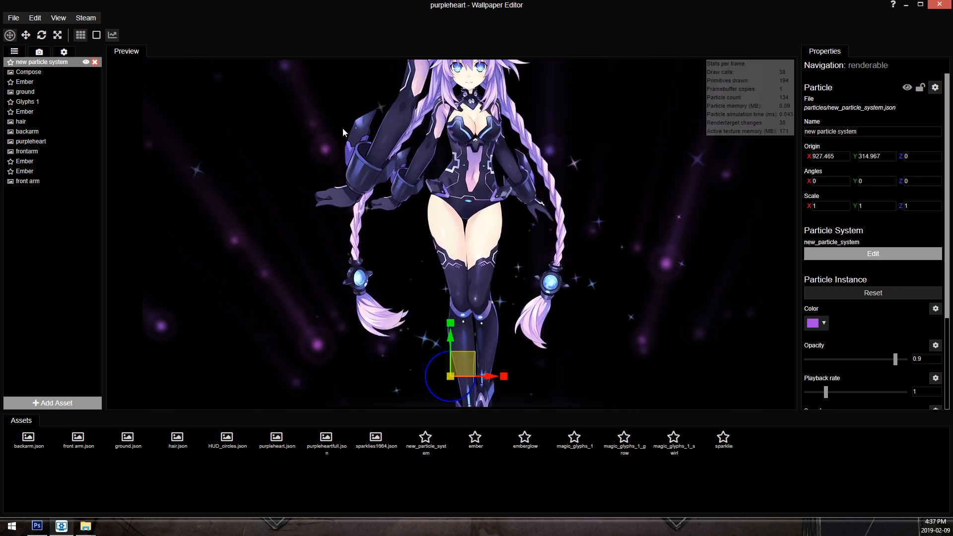
pyautogui.scroll(-3, 873, 248)
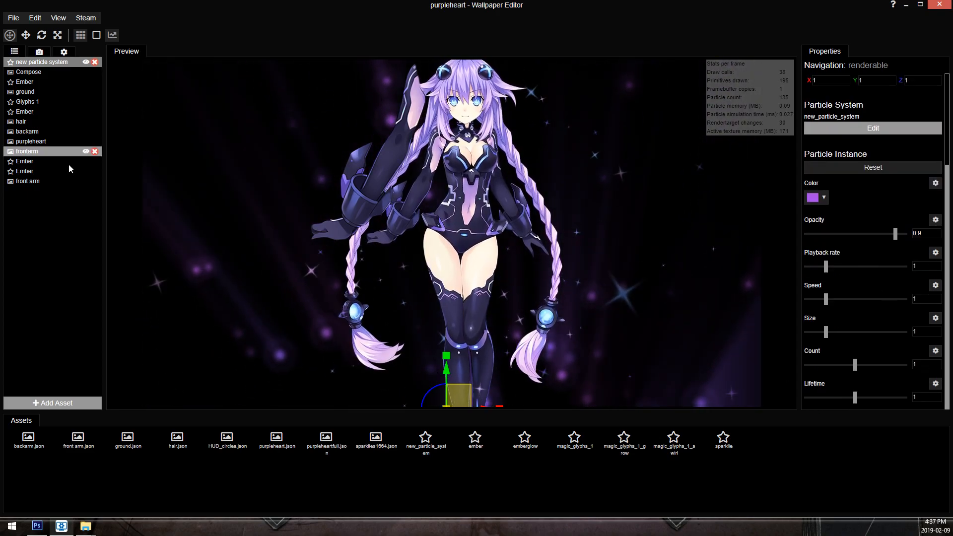
pyautogui.click(49, 181)
pyautogui.click(95, 181)
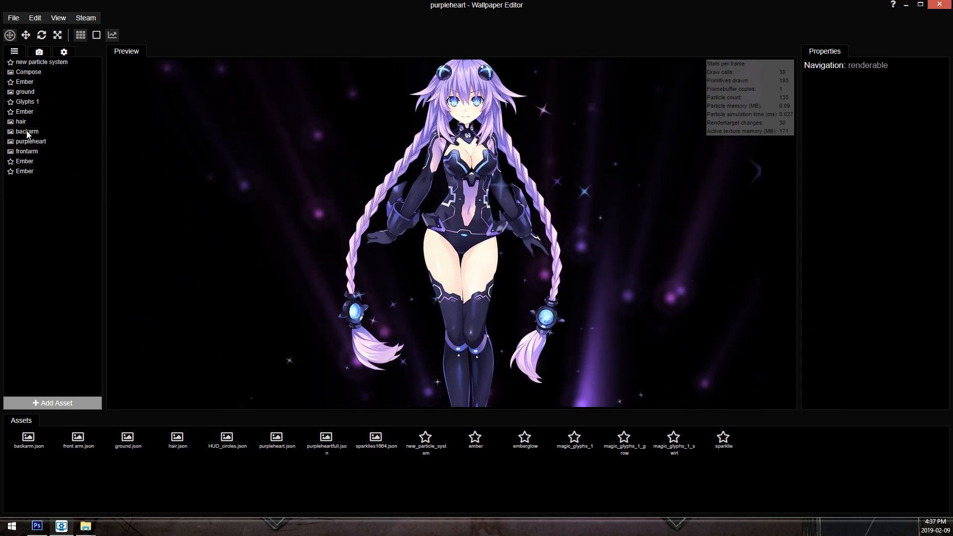
# Remove the blink and hair effects from both the frontarm and backarm layers.
pyautogui.click(27, 151)
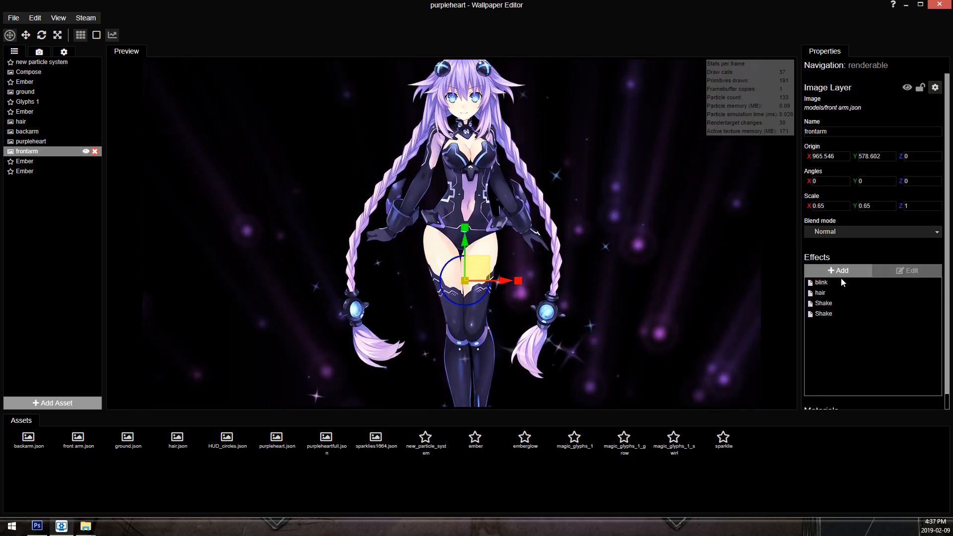
pyautogui.click(935, 282)
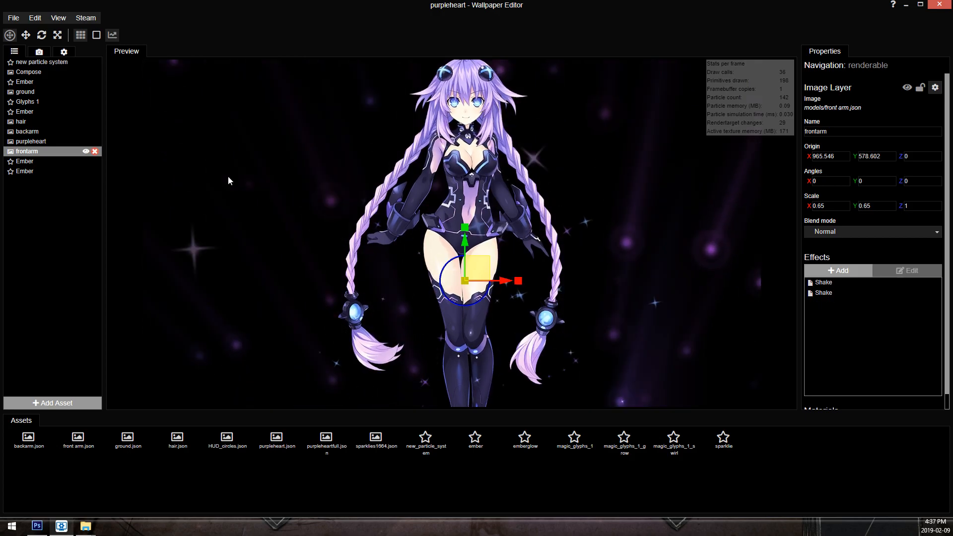
pyautogui.click(52, 141)
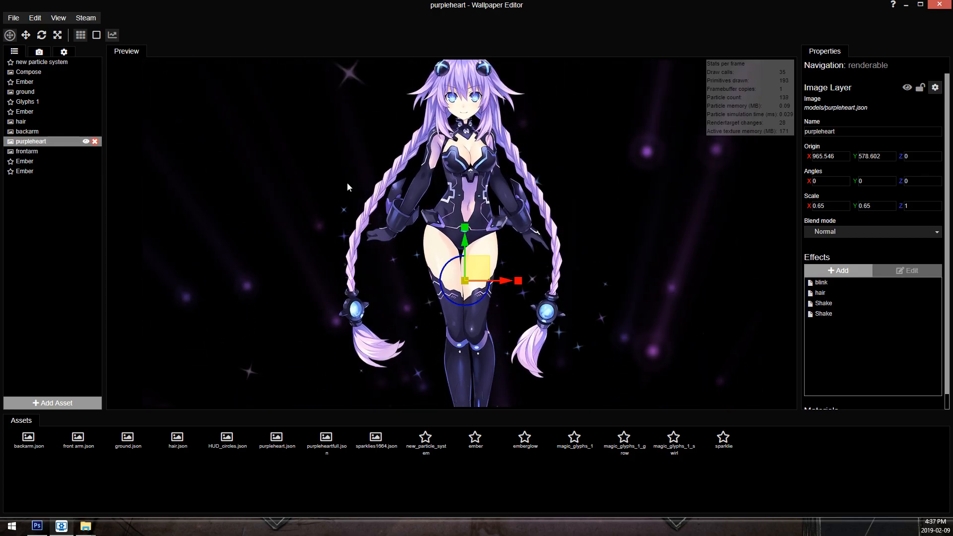
pyautogui.click(58, 132)
pyautogui.click(935, 283)
pyautogui.click(935, 283)
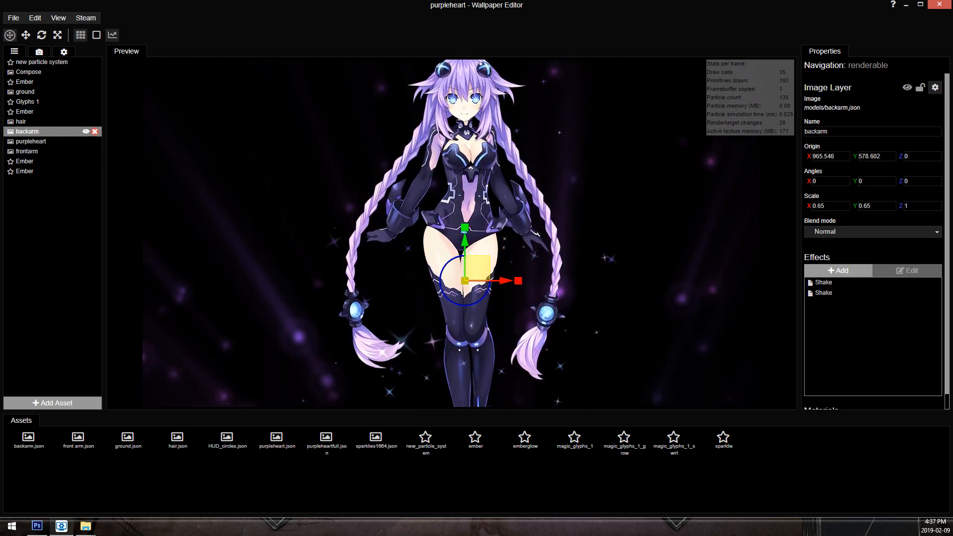
# Remove the blink and hair effects from the hair layer.
pyautogui.click(50, 122)
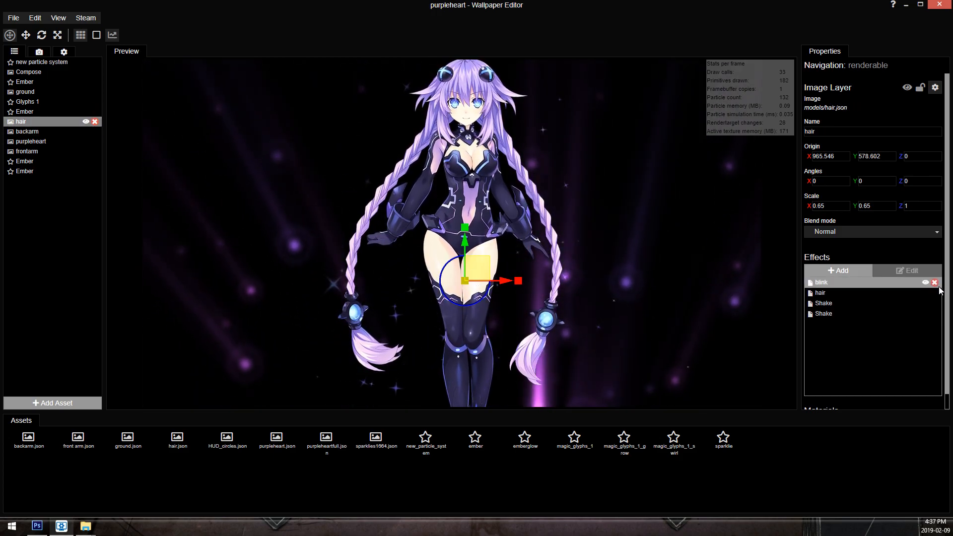
pyautogui.click(935, 283)
pyautogui.click(935, 283)
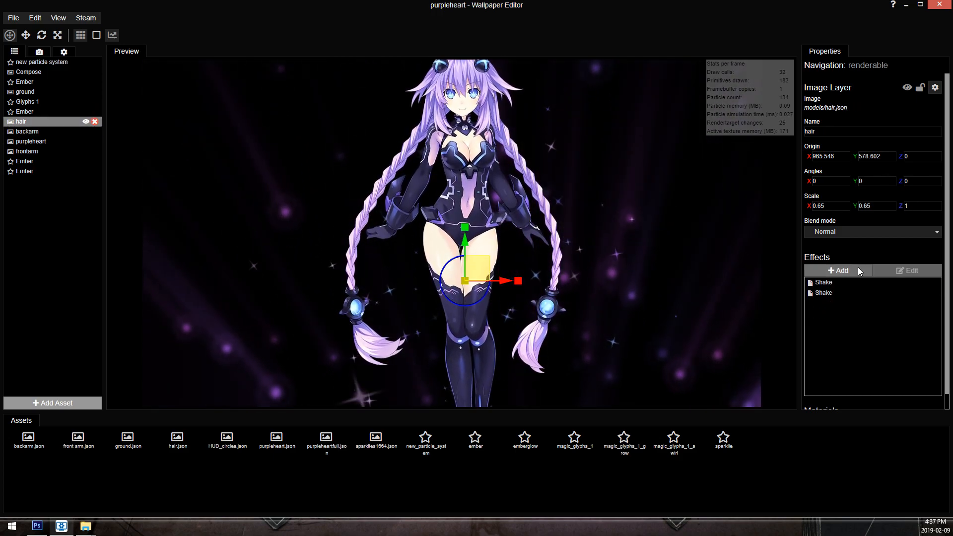
# Add a Water Waves effect to the hair layer with scale 38.1, speed 2.63 and strength 0.06.
pyautogui.click(838, 270)
pyautogui.doubleClick(409, 136)
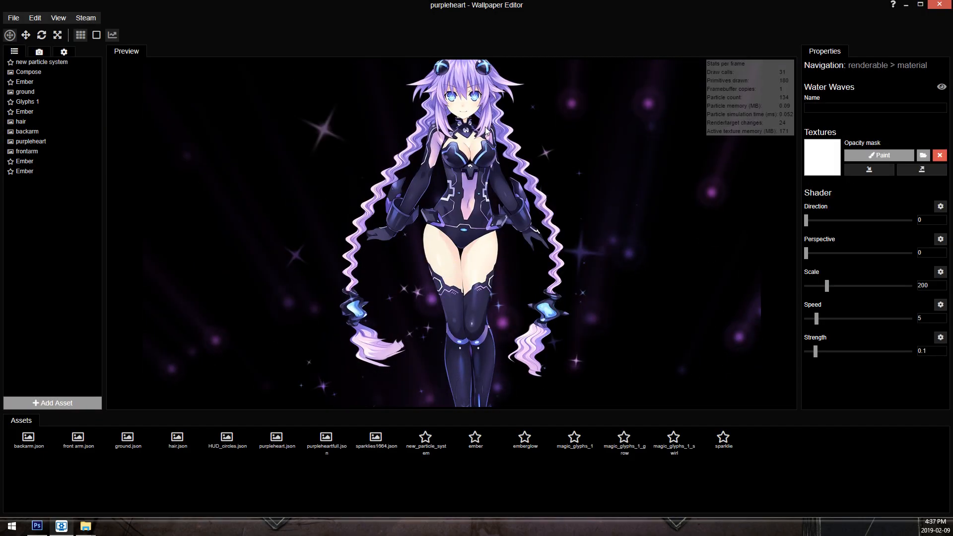
pyautogui.moveTo(826, 285); pyautogui.dragTo(811, 318)
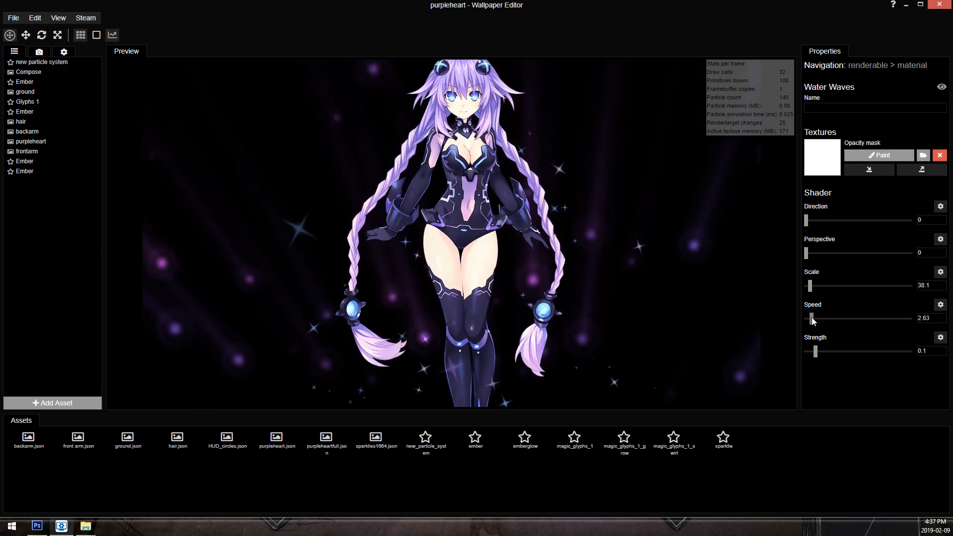
pyautogui.moveTo(815, 351); pyautogui.dragTo(812, 355)
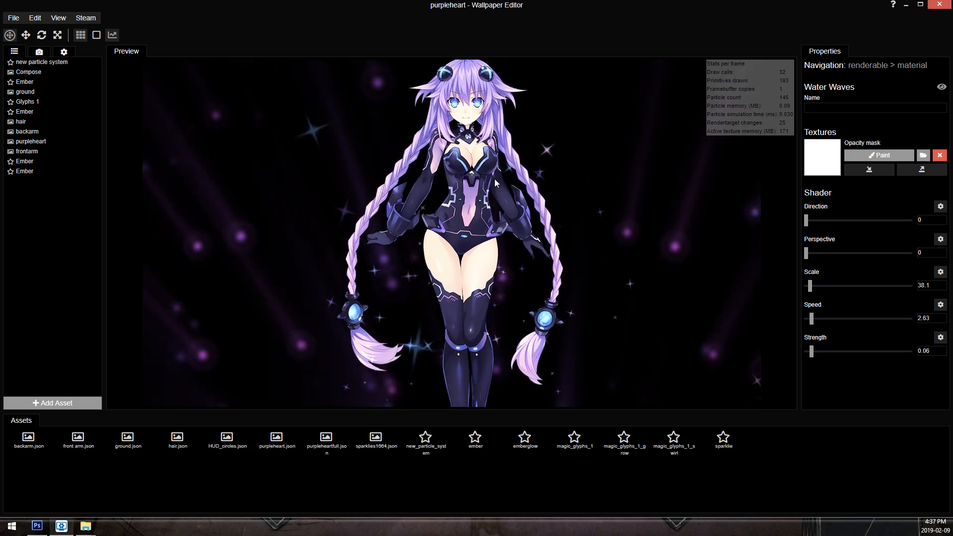
# Paint the Water Waves opacity mask with a size 56, value 0 brush and move the effect above the hair layer's Shake effects.
pyautogui.click(883, 152)
pyautogui.moveTo(168, 373)
pyautogui.mouseDown()
pyautogui.moveTo(132, 373)
pyautogui.moveTo(164, 390)
pyautogui.moveTo(153, 386)
pyautogui.mouseUp()
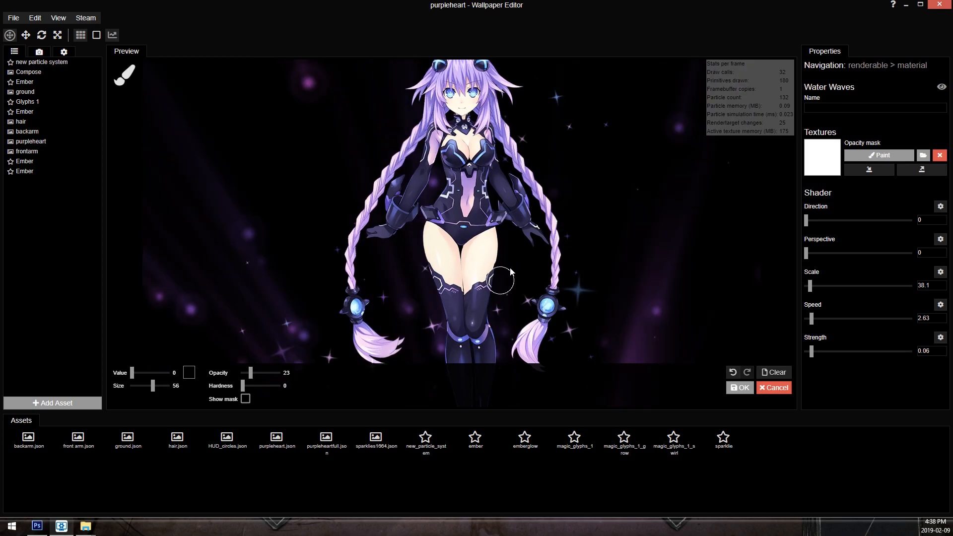
pyautogui.click(566, 276)
pyautogui.click(740, 388)
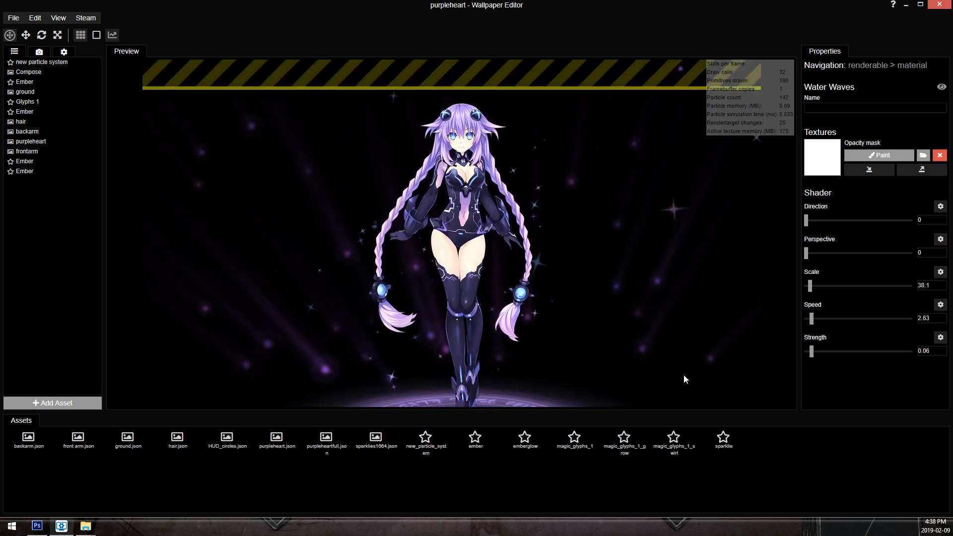
pyautogui.click(46, 120)
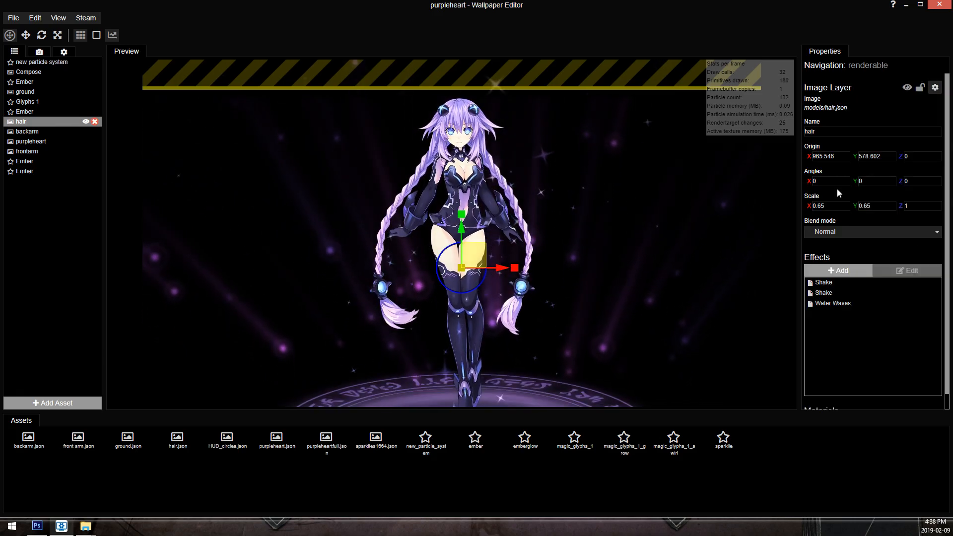
pyautogui.moveTo(853, 304); pyautogui.dragTo(858, 285)
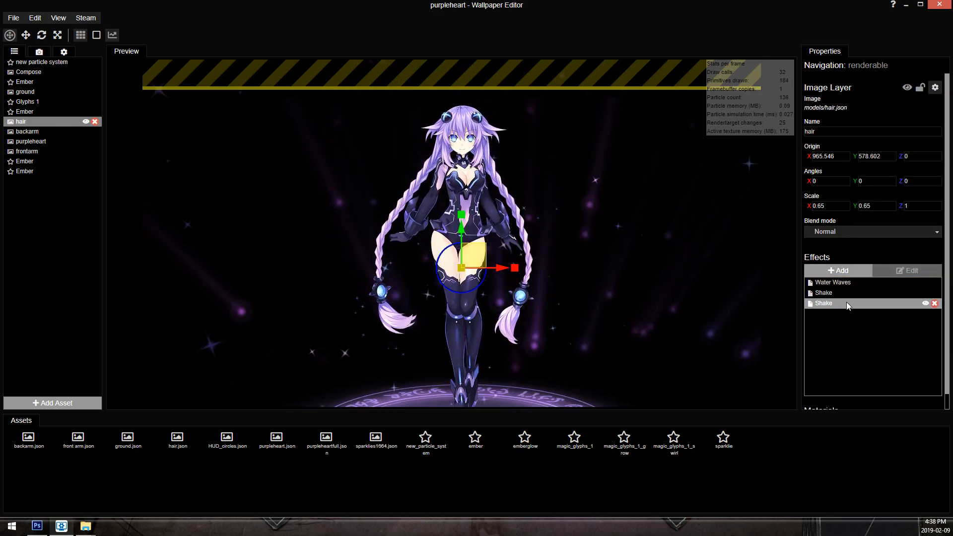
# Add another Shake effect to the hair layer, paint its shake direction with a size 348 brush and save the project.
pyautogui.click(859, 270)
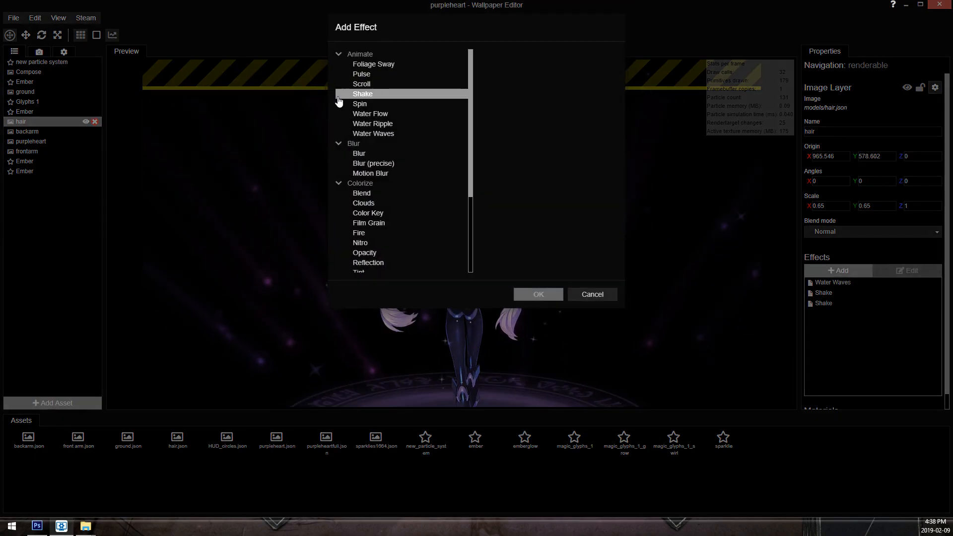
pyautogui.doubleClick(387, 95)
pyautogui.click(863, 255)
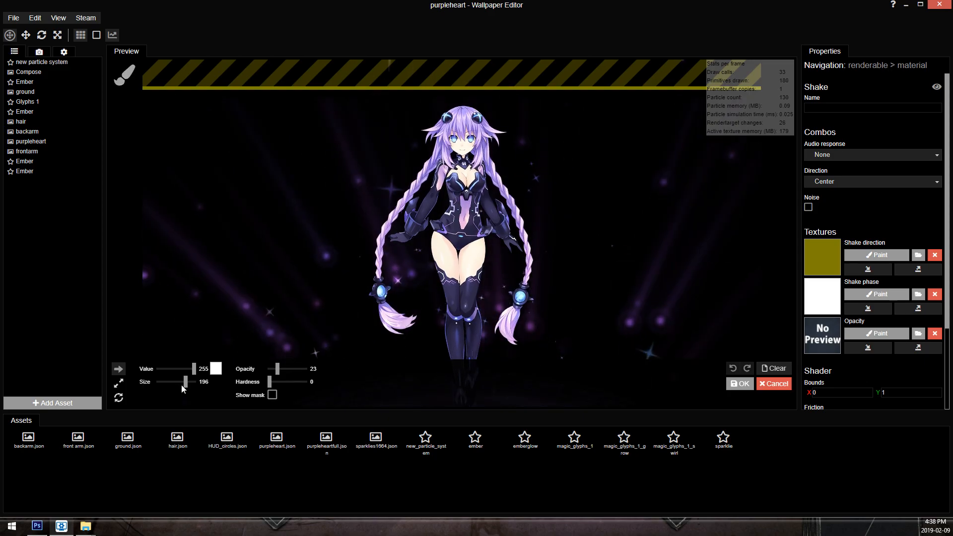
pyautogui.moveTo(186, 382); pyautogui.dragTo(189, 382)
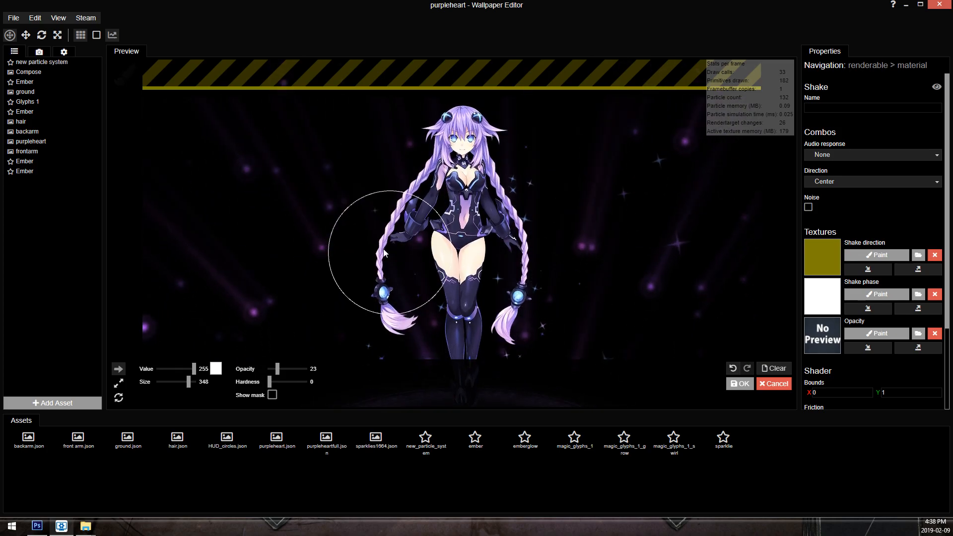
pyautogui.hotkey('ctrl', 's')
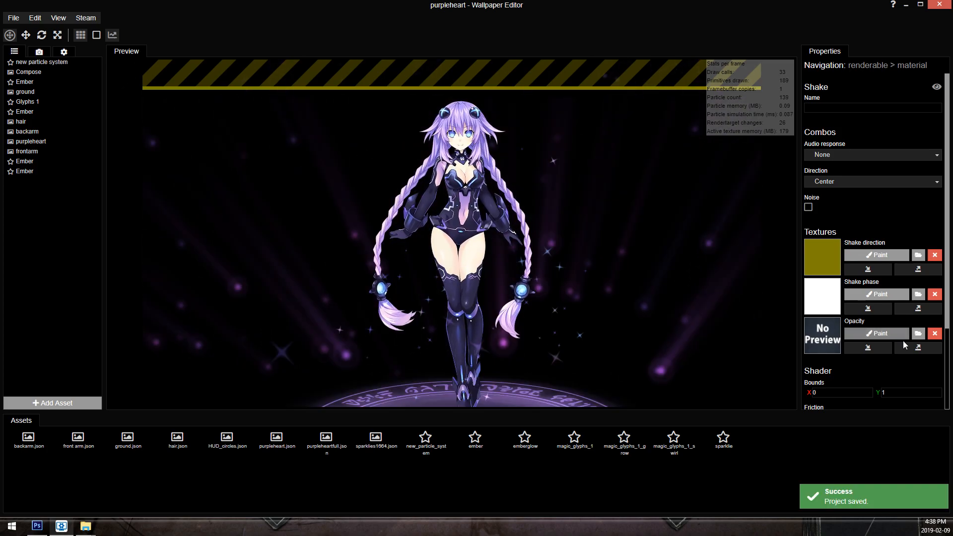
# Set the new Shake effect's speed to 2 and strength to 0.2.
pyautogui.scroll(-3, 882, 335)
pyautogui.moveTo(923, 365); pyautogui.dragTo(845, 372)
pyautogui.write('2')
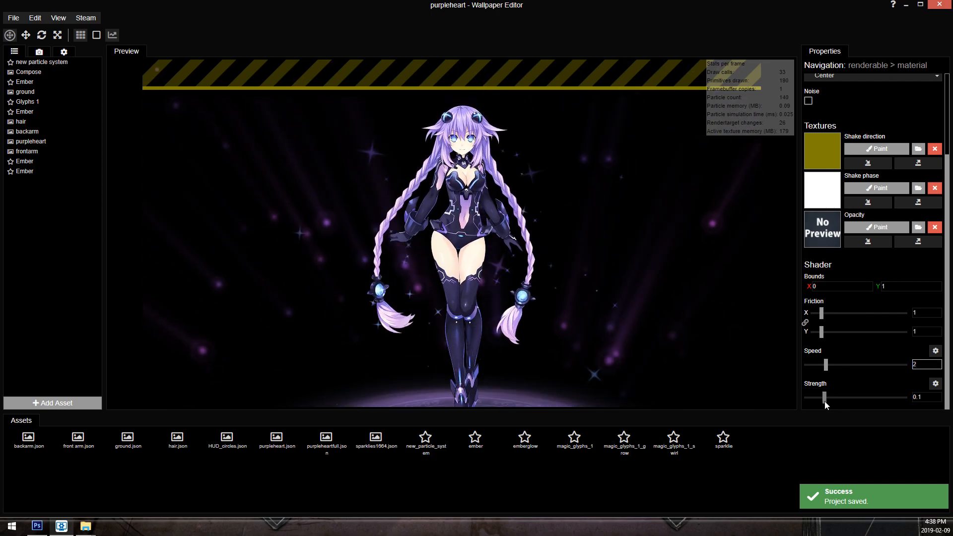
pyautogui.moveTo(826, 400); pyautogui.dragTo(844, 395)
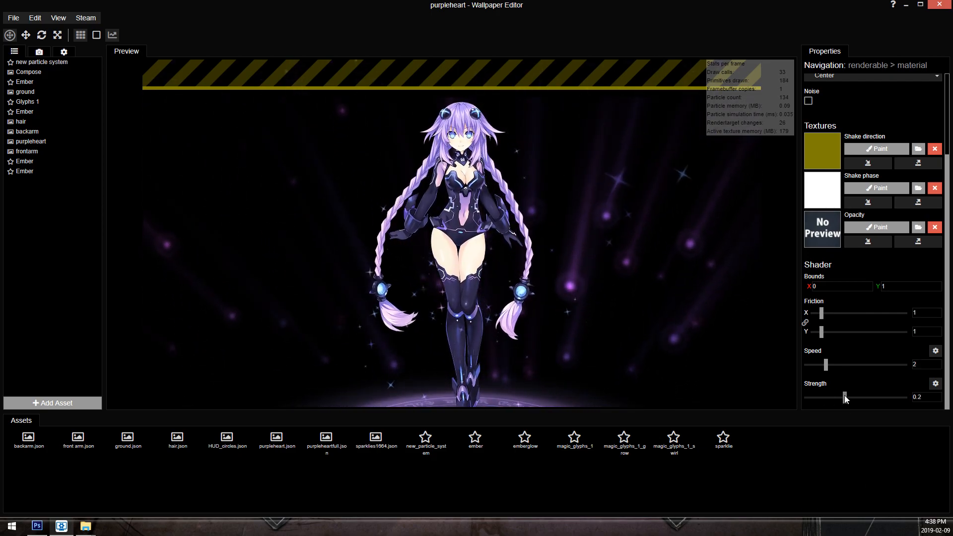
# Examine the settings of the purpleheart layer's two Shake effects for comparison and save the project.
pyautogui.click(43, 141)
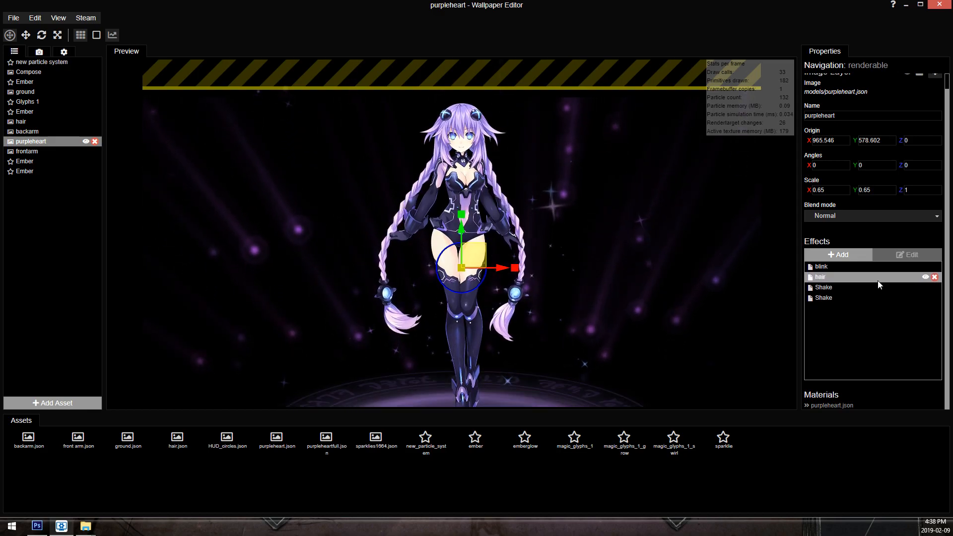
pyautogui.doubleClick(896, 301)
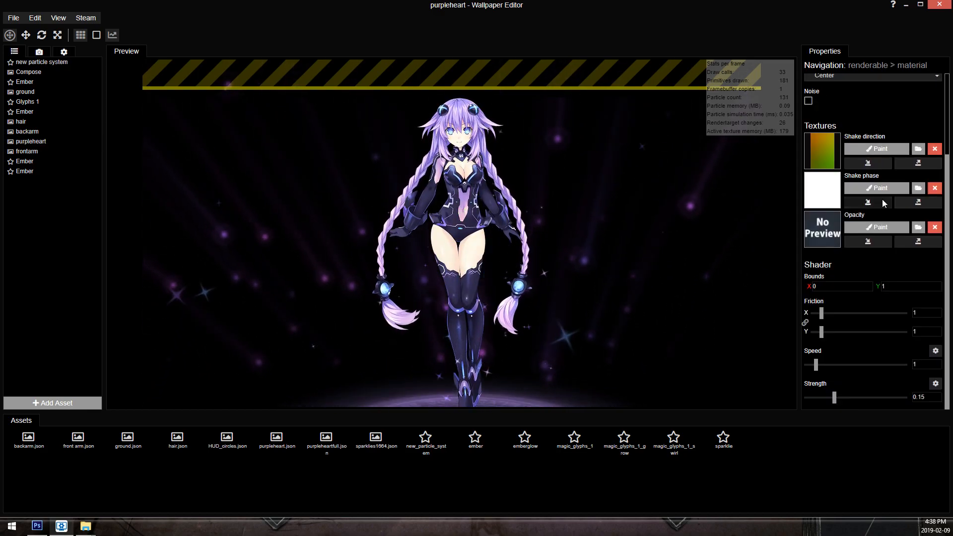
pyautogui.hotkey('ctrl', 's')
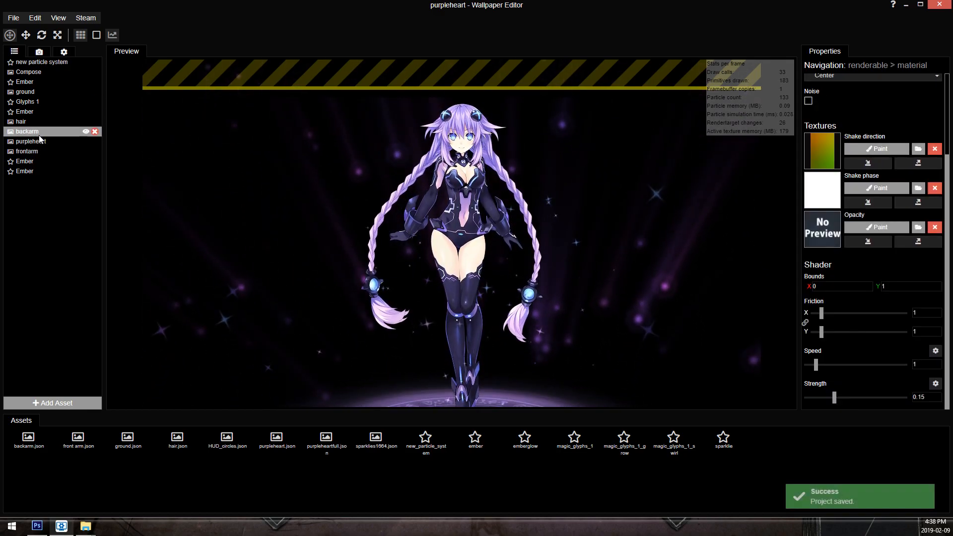
pyautogui.click(44, 141)
pyautogui.doubleClick(850, 287)
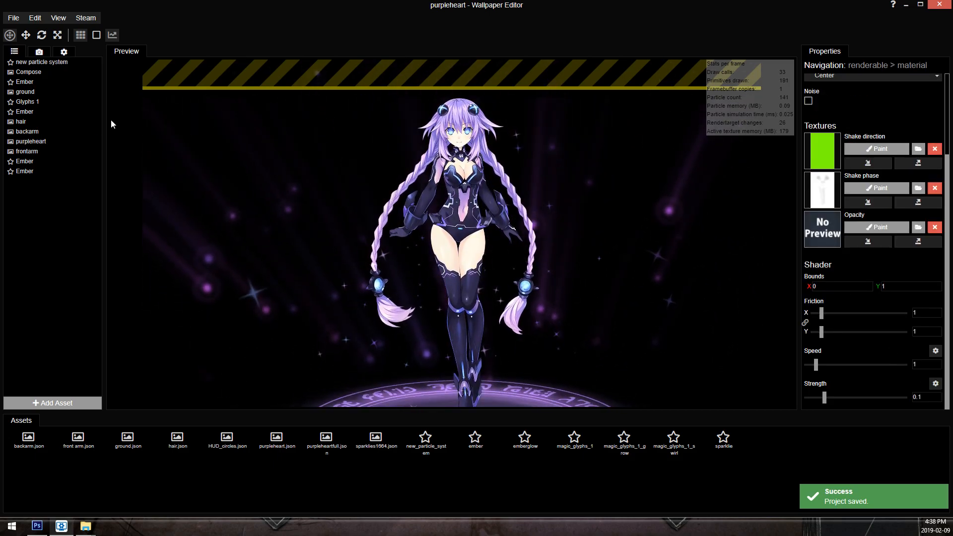
# Move the speed 2, strength 0.2 Shake effect directly below Water Waves on the hair layer and save the project.
pyautogui.click(37, 122)
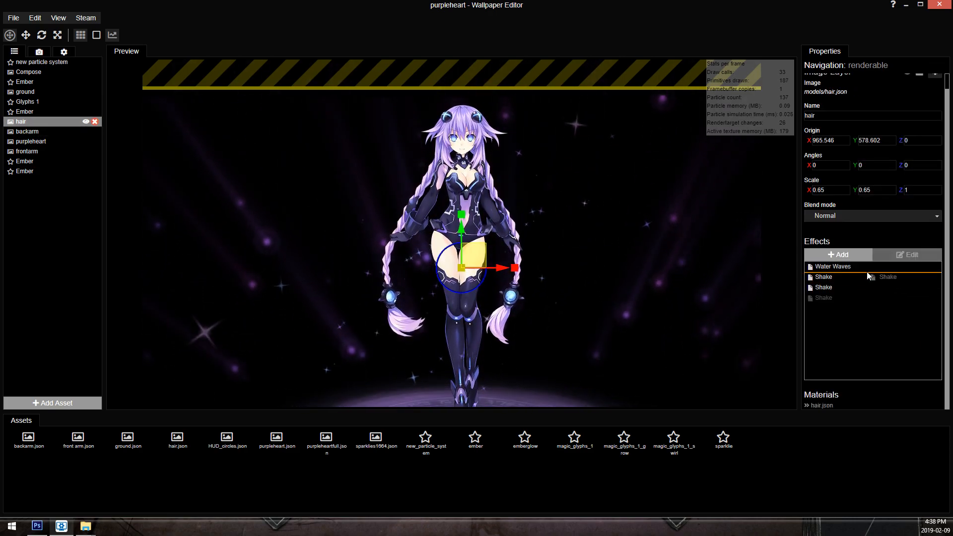
pyautogui.doubleClick(902, 281)
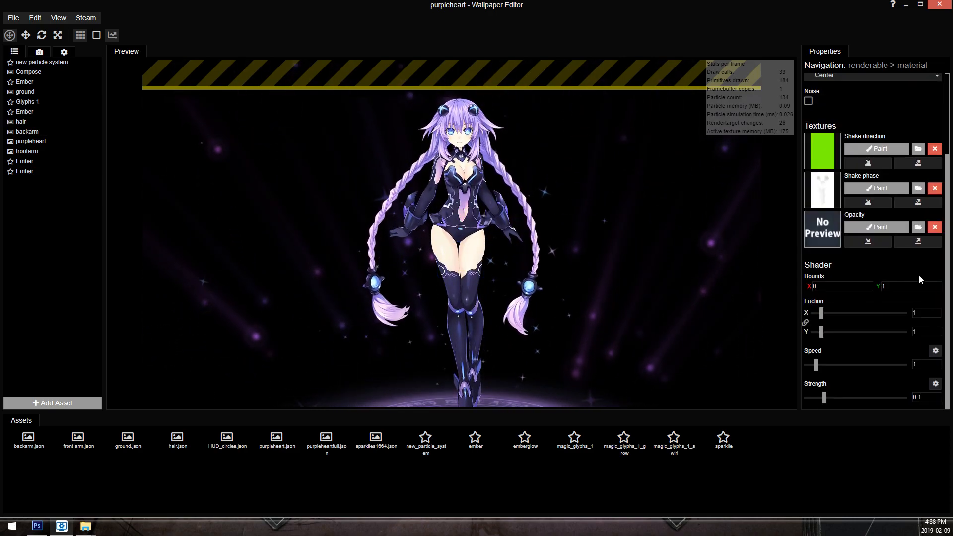
pyautogui.click(75, 122)
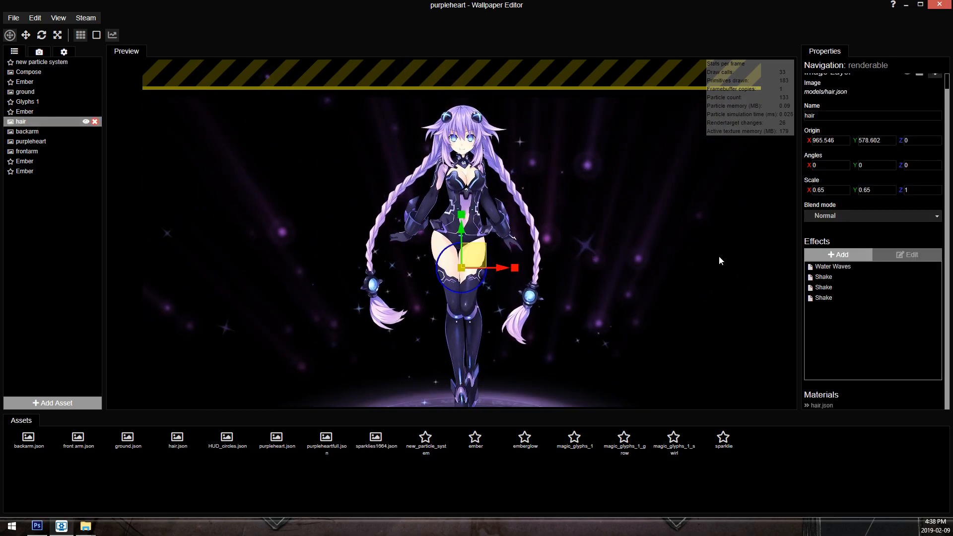
pyautogui.doubleClick(836, 276)
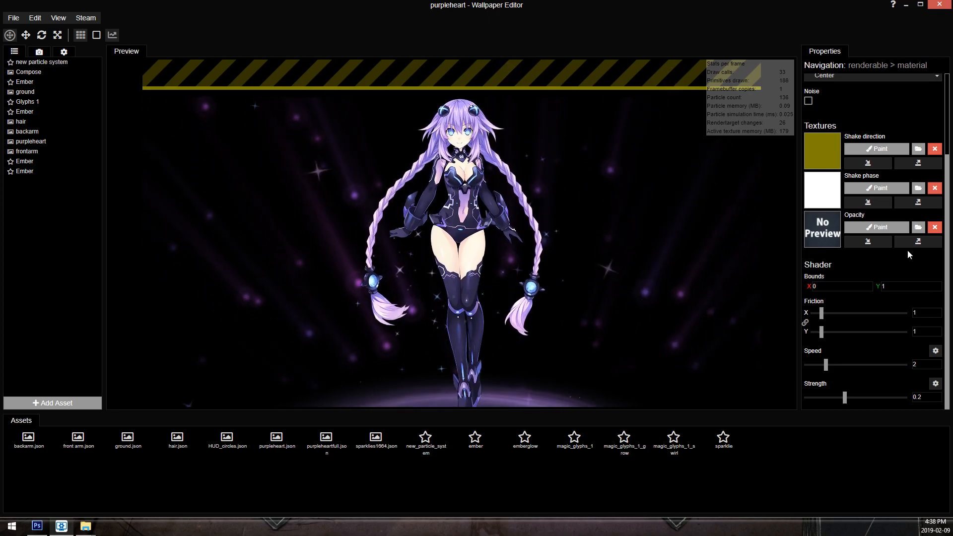
pyautogui.moveTo(922, 365); pyautogui.dragTo(811, 354)
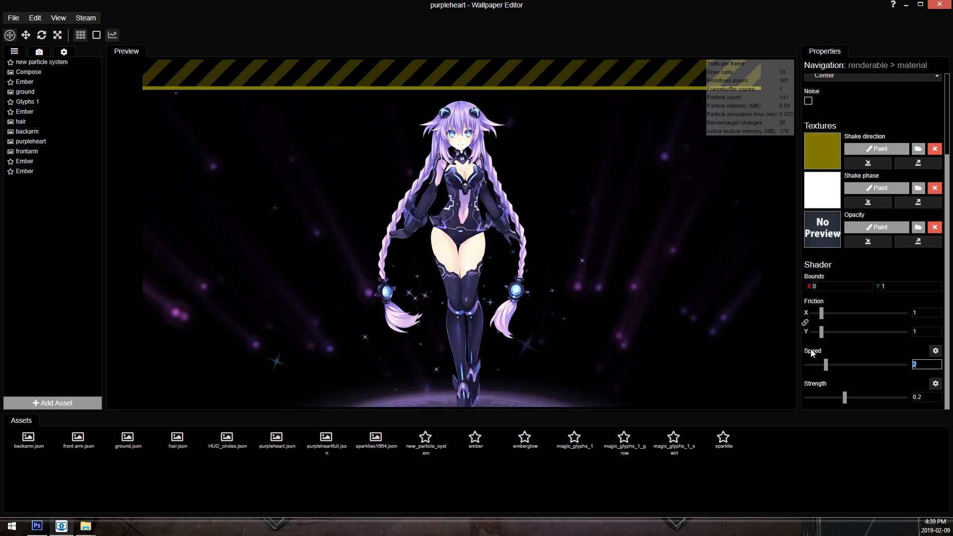
pyautogui.hotkey('ctrl', 's')
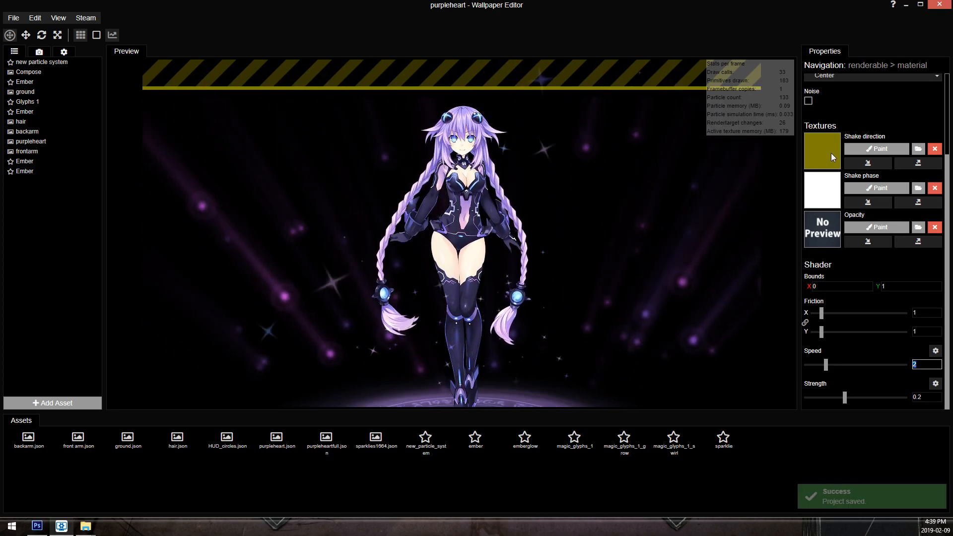
# Toggle the visibility of the hair layer's Shake effects to compare their motion and check the second one's settings.
pyautogui.click(49, 122)
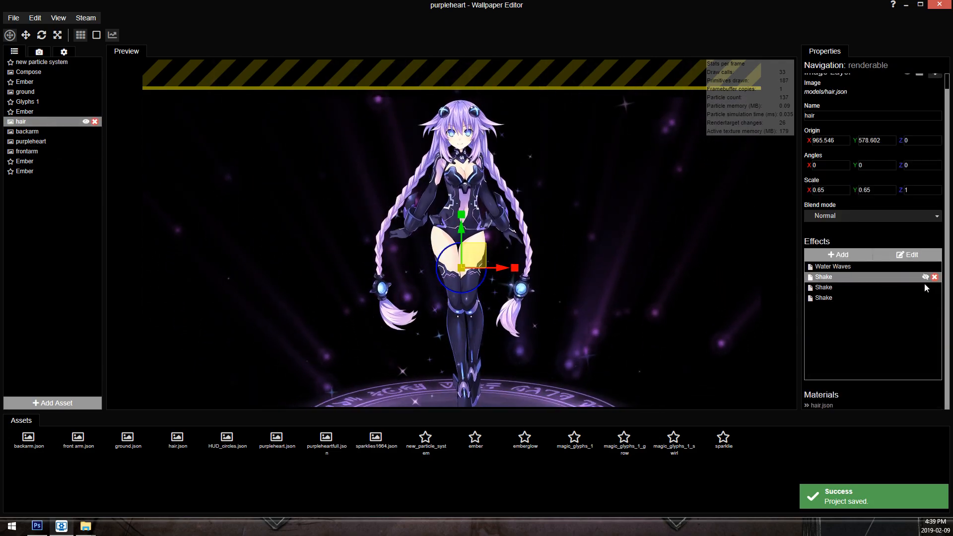
pyautogui.click(926, 300)
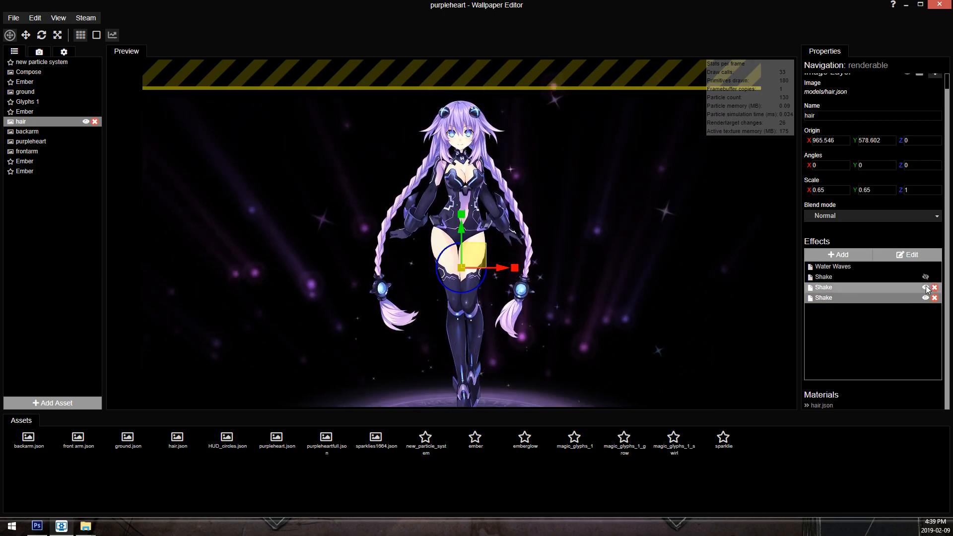
pyautogui.click(926, 288)
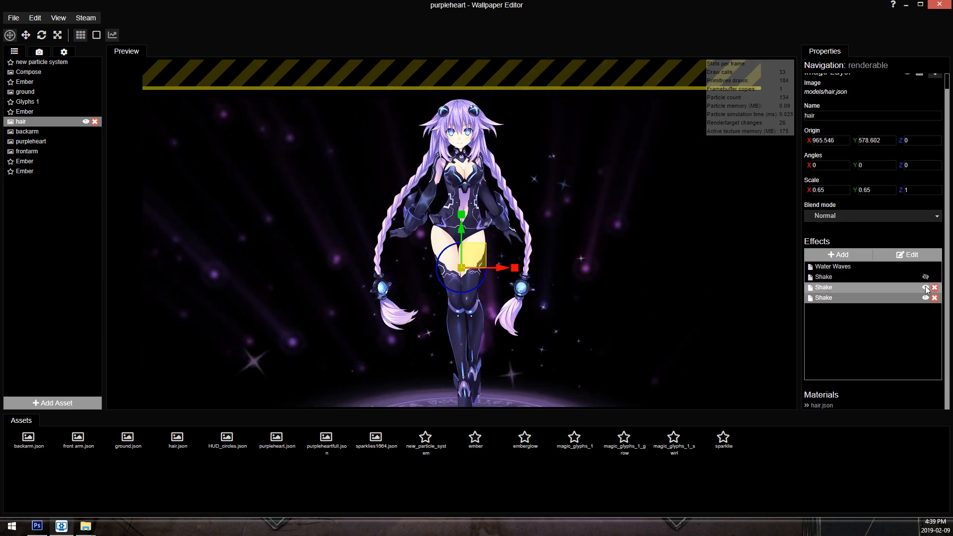
pyautogui.doubleClick(898, 287)
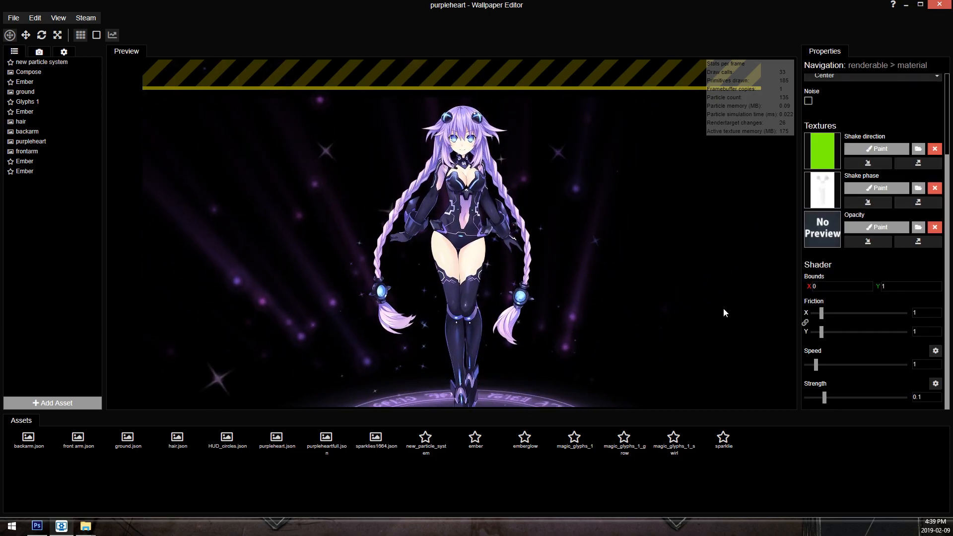
# Set the hair layer's first Shake effect to speed 1 and paint its shake direction with a size 1000, opacity 16 brush.
pyautogui.click(73, 121)
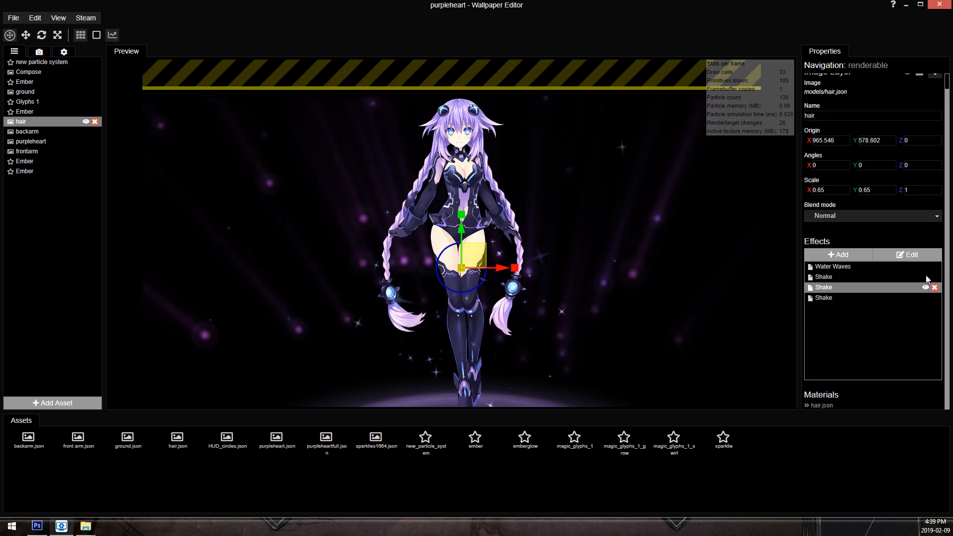
pyautogui.doubleClick(859, 278)
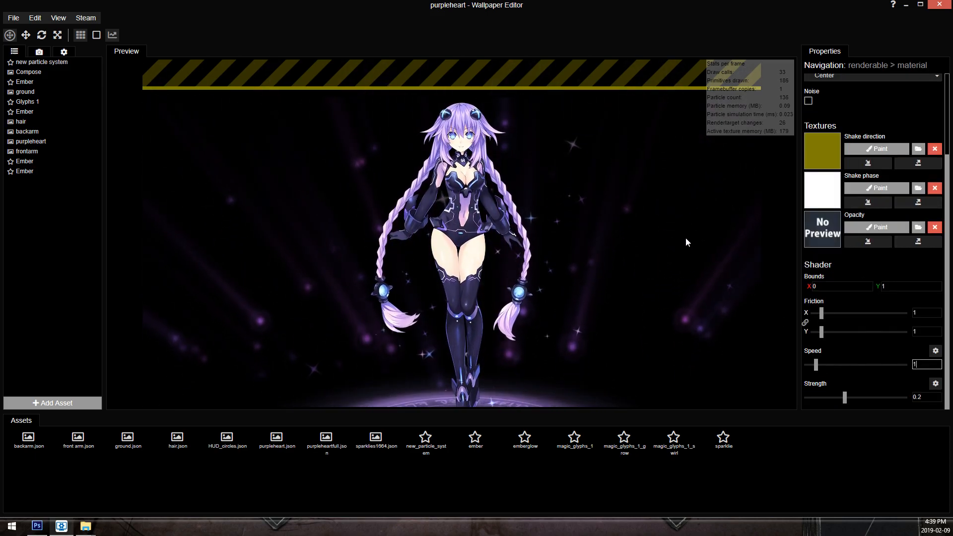
pyautogui.click(883, 151)
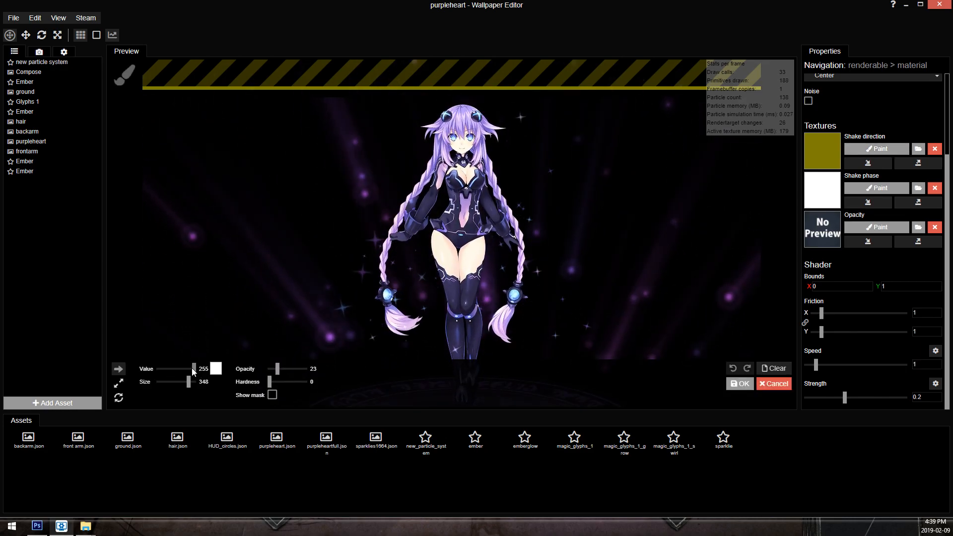
pyautogui.moveTo(282, 370); pyautogui.dragTo(278, 370)
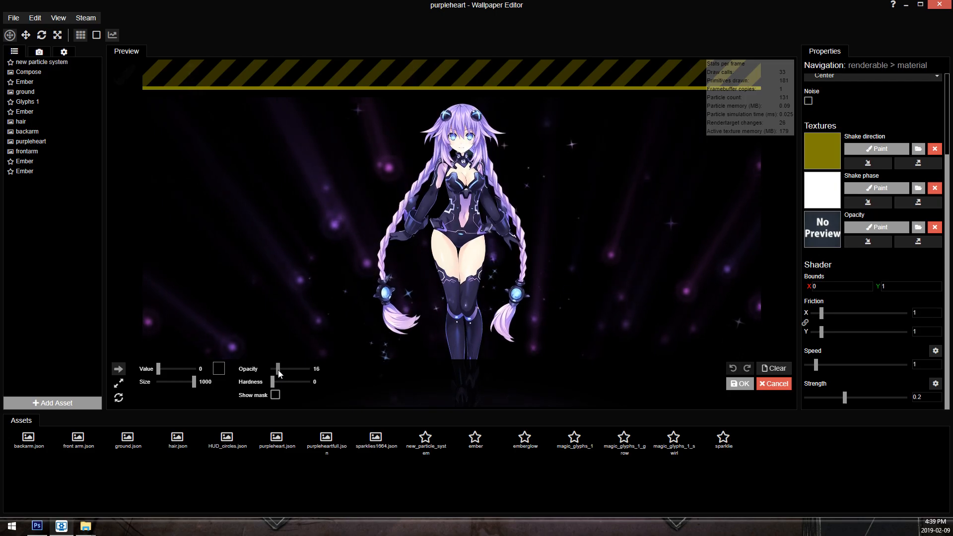
pyautogui.scroll(-3, 440, 213)
pyautogui.moveTo(484, 154)
pyautogui.mouseDown()
pyautogui.moveTo(483, 165)
pyautogui.moveTo(453, 152)
pyautogui.moveTo(454, 163)
pyautogui.mouseUp()
pyautogui.scroll(2, 586, 203)
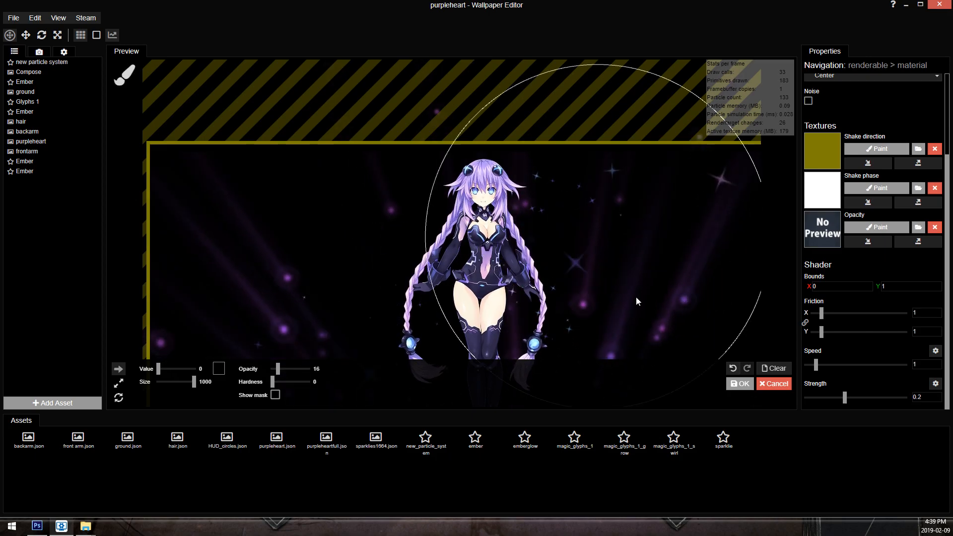
pyautogui.click(744, 387)
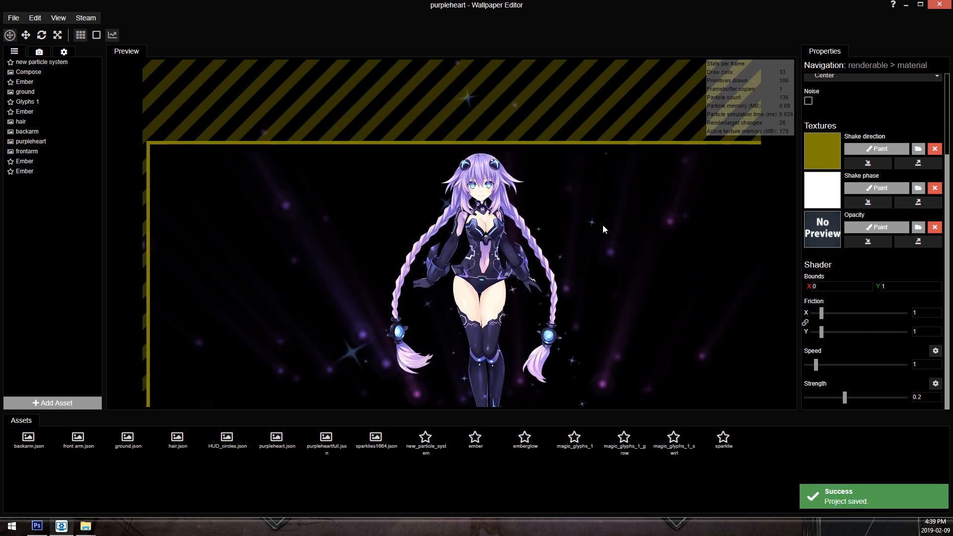
# Paint the first Shake effect's shake phase around the hair with a size 348, opacity 16 brush at values 220, 174 and 142.
pyautogui.click(870, 188)
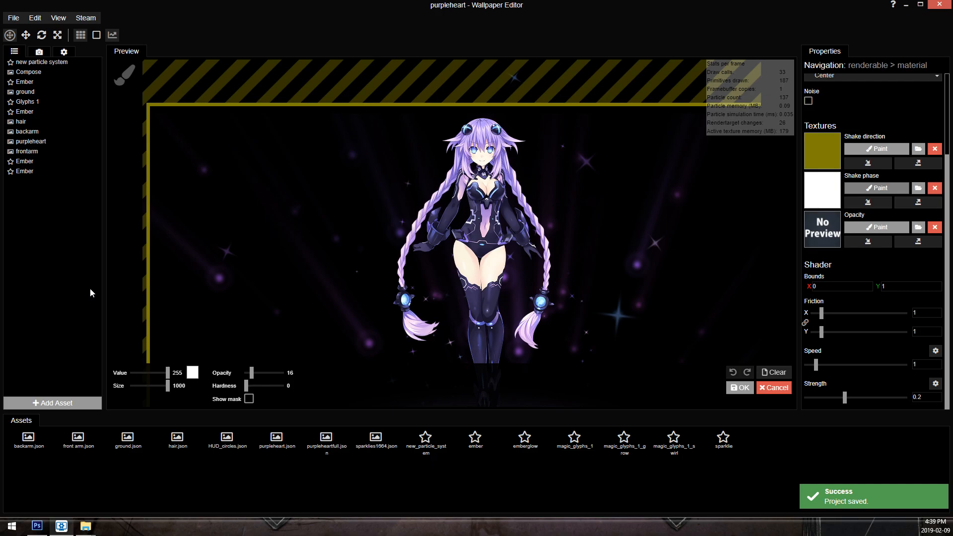
pyautogui.moveTo(169, 375)
pyautogui.mouseDown()
pyautogui.moveTo(155, 391)
pyautogui.moveTo(164, 385)
pyautogui.mouseUp()
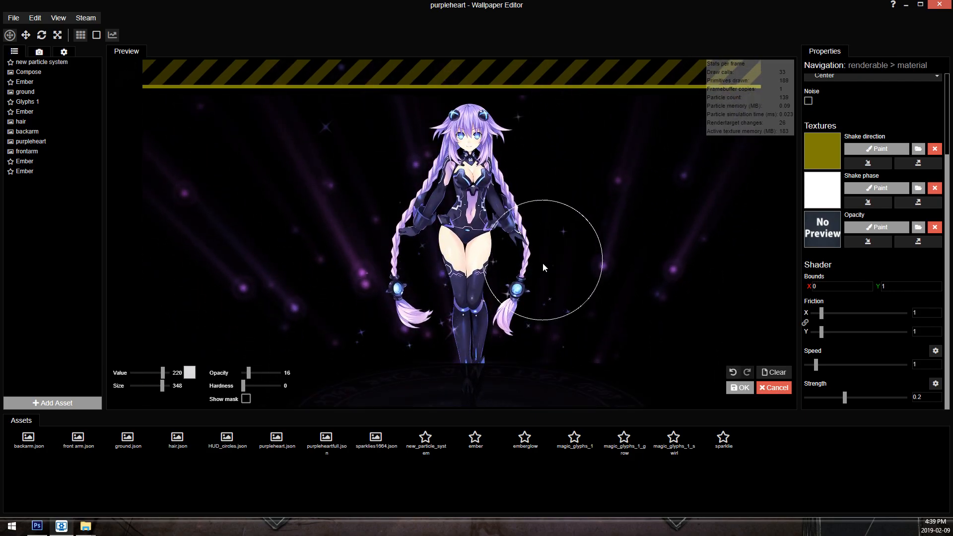
pyautogui.hotkey('ctrl', 's')
pyautogui.moveTo(163, 372); pyautogui.dragTo(158, 374)
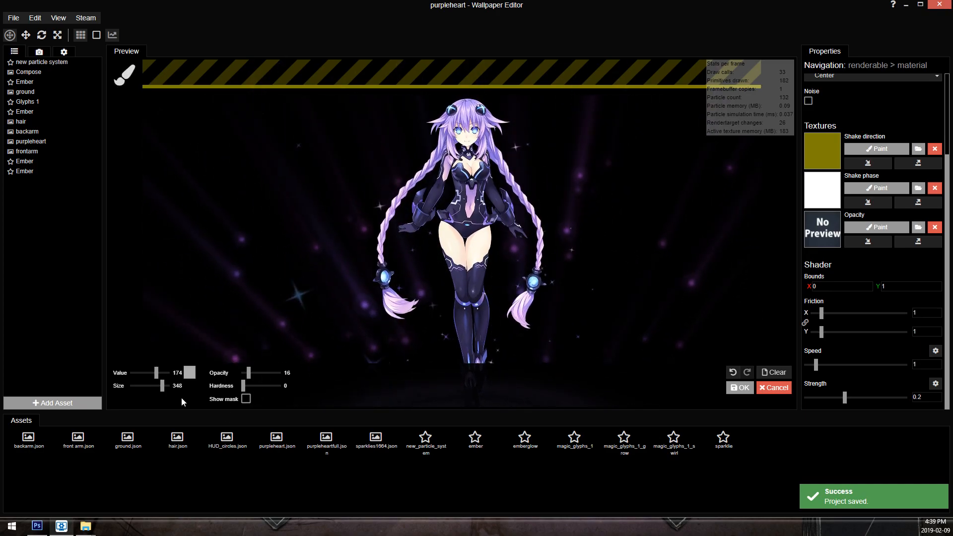
pyautogui.moveTo(155, 373); pyautogui.dragTo(152, 373)
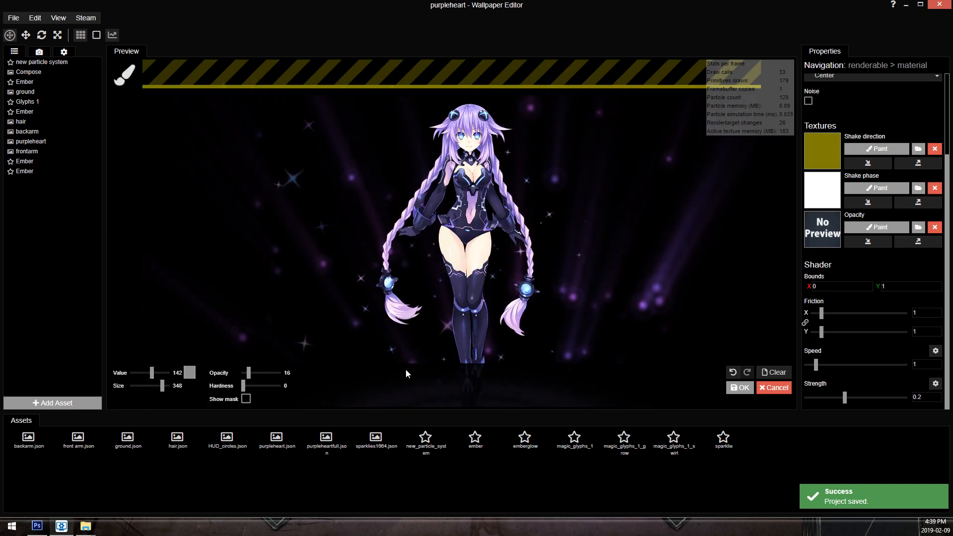
pyautogui.scroll(-3, 427, 354)
pyautogui.moveTo(442, 200)
pyautogui.mouseDown()
pyautogui.moveTo(400, 204)
pyautogui.moveTo(424, 183)
pyautogui.moveTo(389, 113)
pyautogui.moveTo(403, 162)
pyautogui.mouseUp()
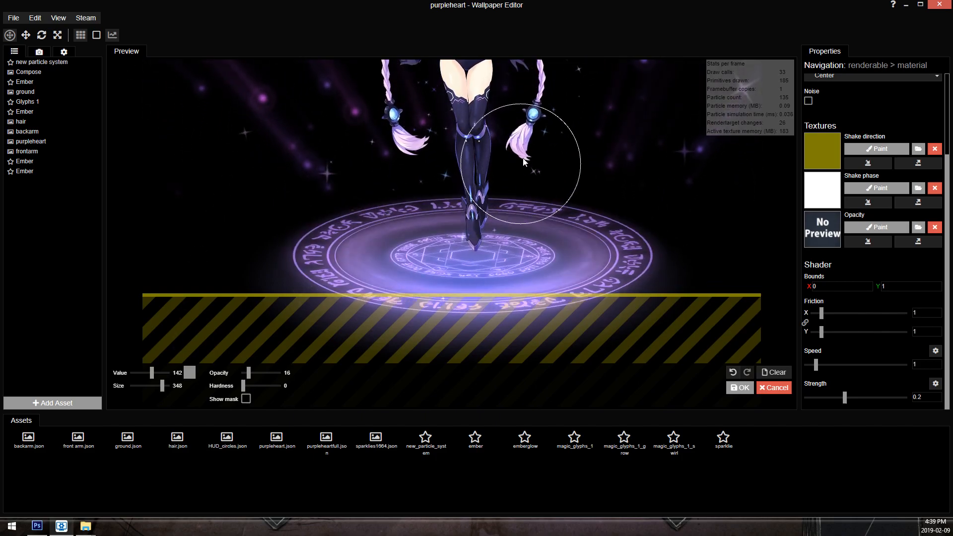
pyautogui.scroll(3, 568, 237)
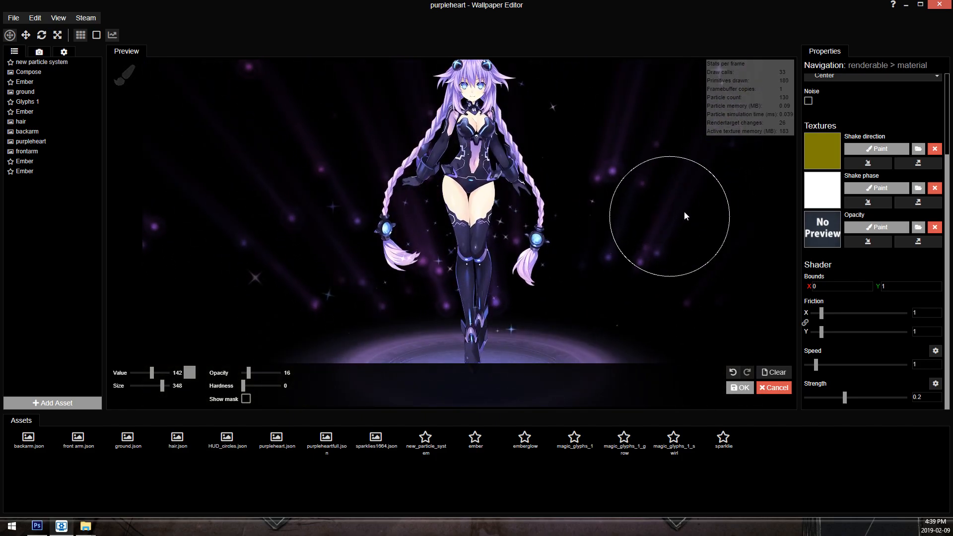
pyautogui.scroll(3, 491, 203)
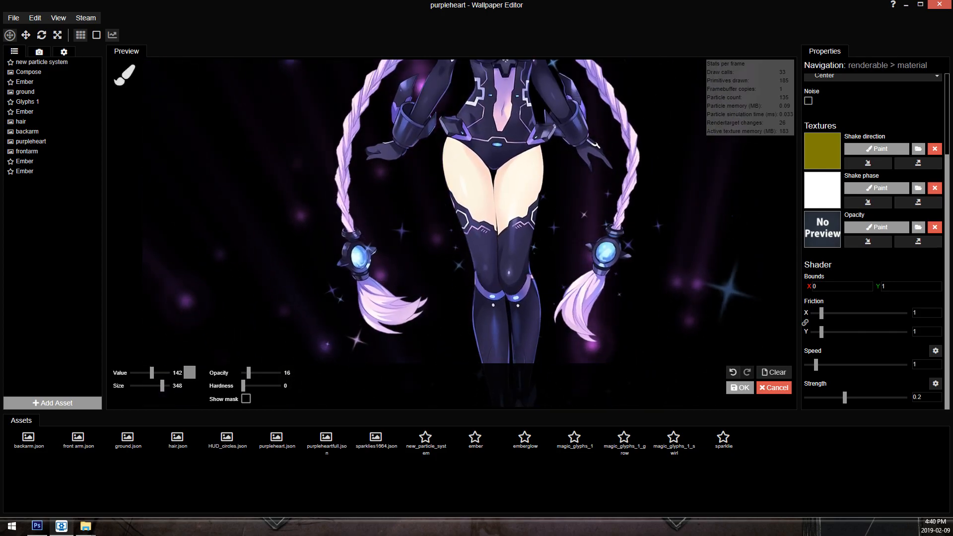
# Set the first Shake effect's strength to 0.13, accept the painted shake phase and save the project.
pyautogui.moveTo(841, 397); pyautogui.dragTo(830, 403)
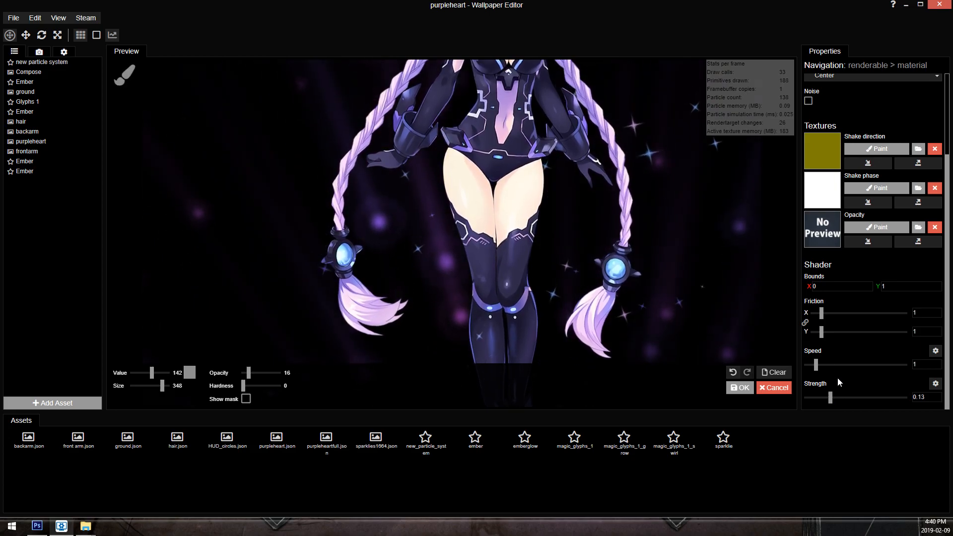
pyautogui.scroll(-1, 610, 220)
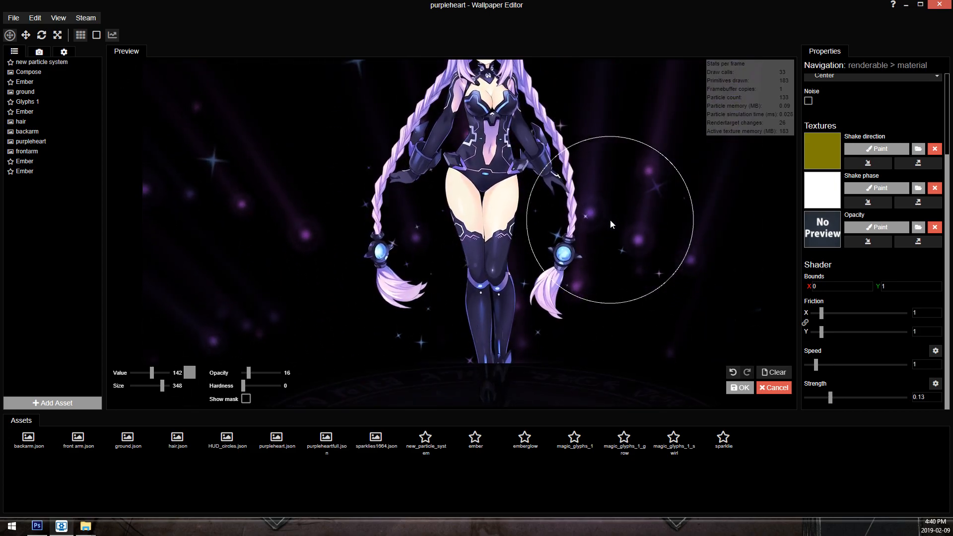
pyautogui.moveTo(639, 186); pyautogui.dragTo(640, 269)
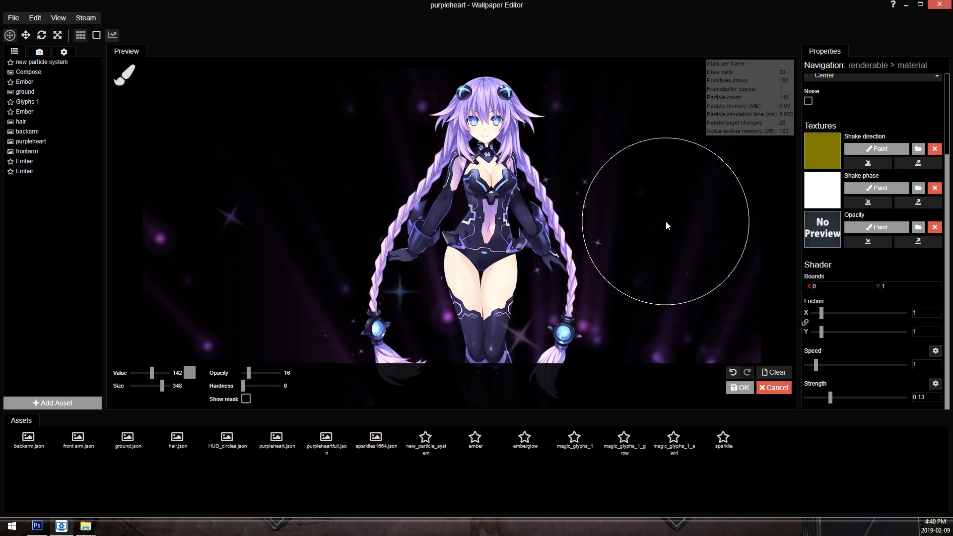
pyautogui.click(744, 389)
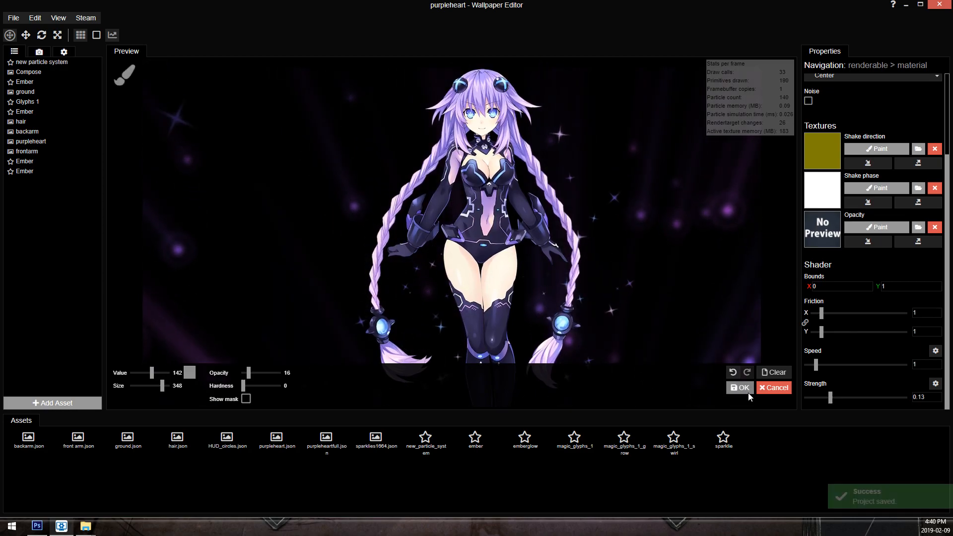
# Set the hair layer's Water Waves effect to scale 23.82, strength 0.09 and speed 1.68, and save the project.
pyautogui.click(28, 122)
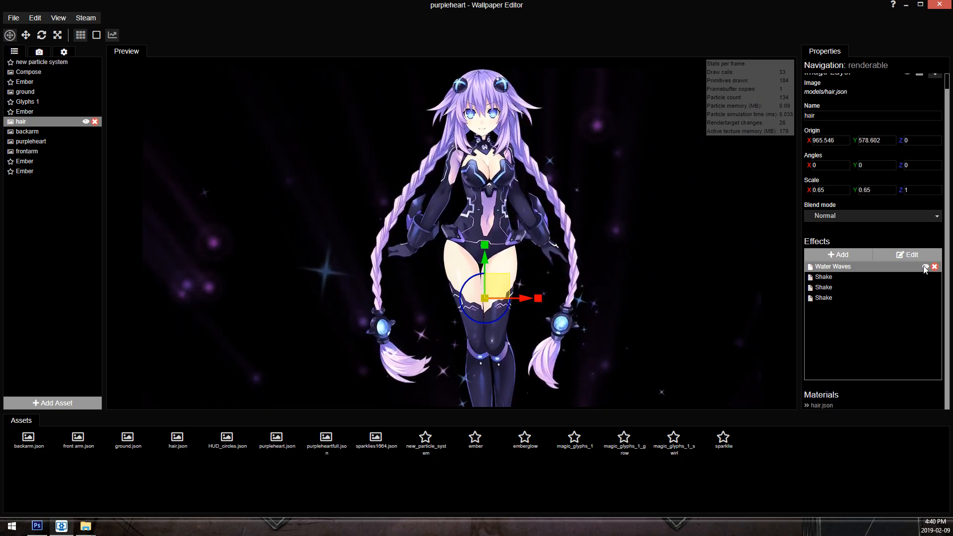
pyautogui.click(858, 270)
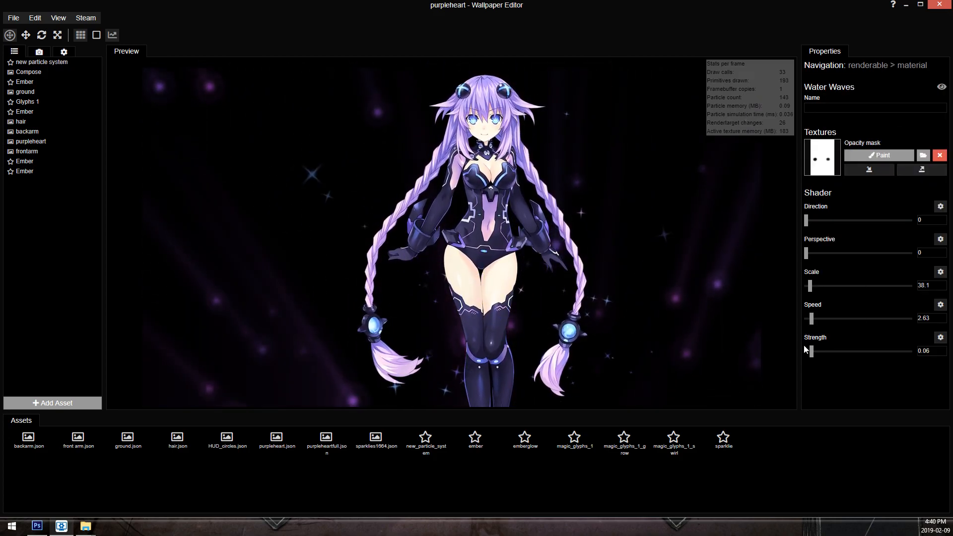
pyautogui.moveTo(811, 289); pyautogui.dragTo(808, 287)
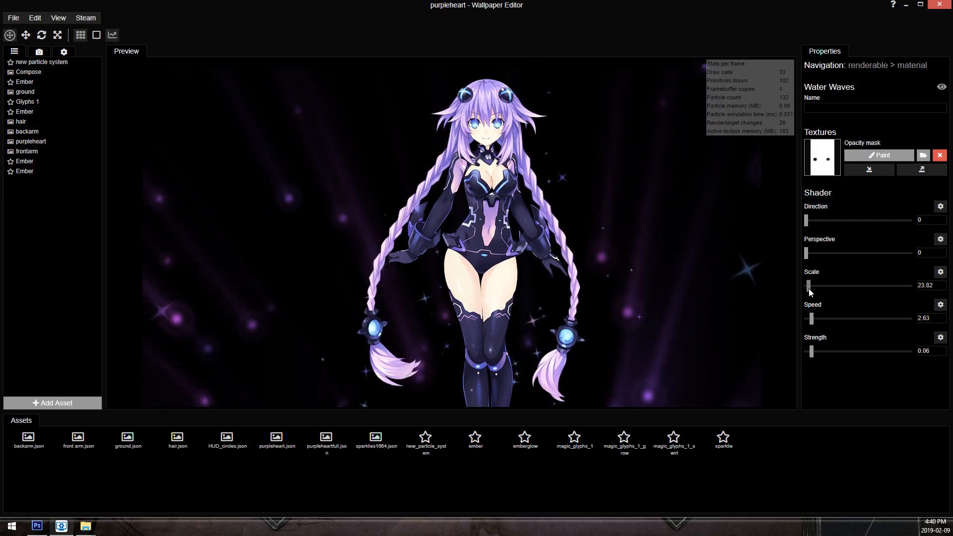
pyautogui.moveTo(812, 353); pyautogui.dragTo(815, 354)
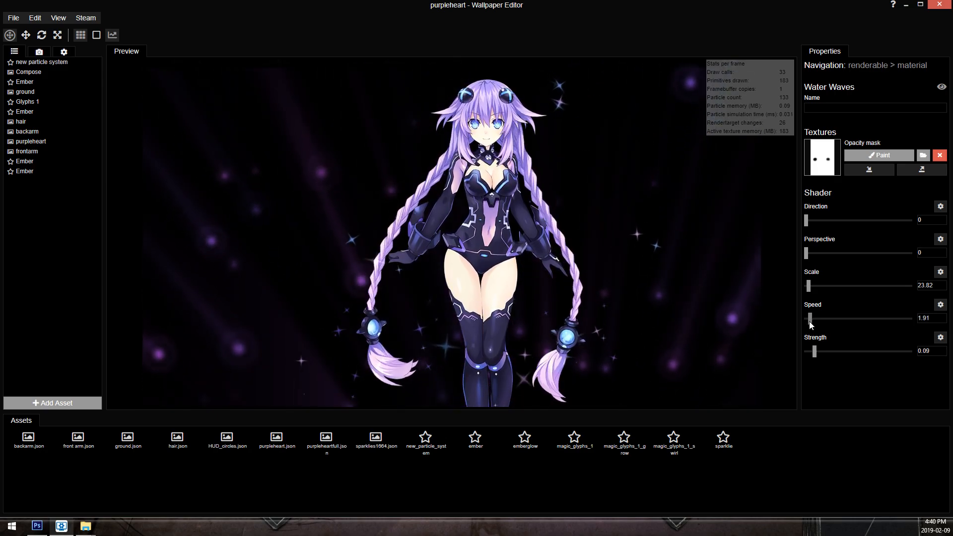
pyautogui.moveTo(810, 322); pyautogui.dragTo(810, 322)
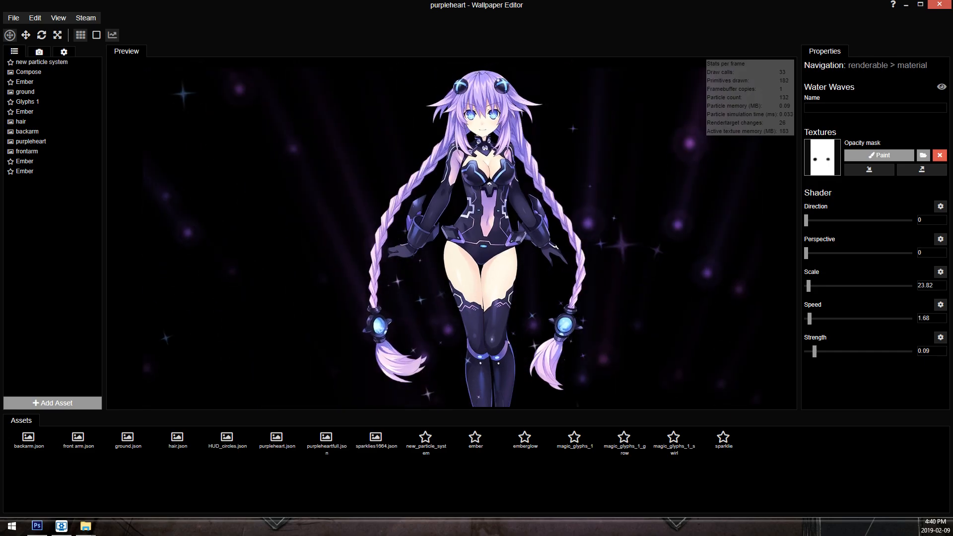
pyautogui.hotkey('ctrl', 's')
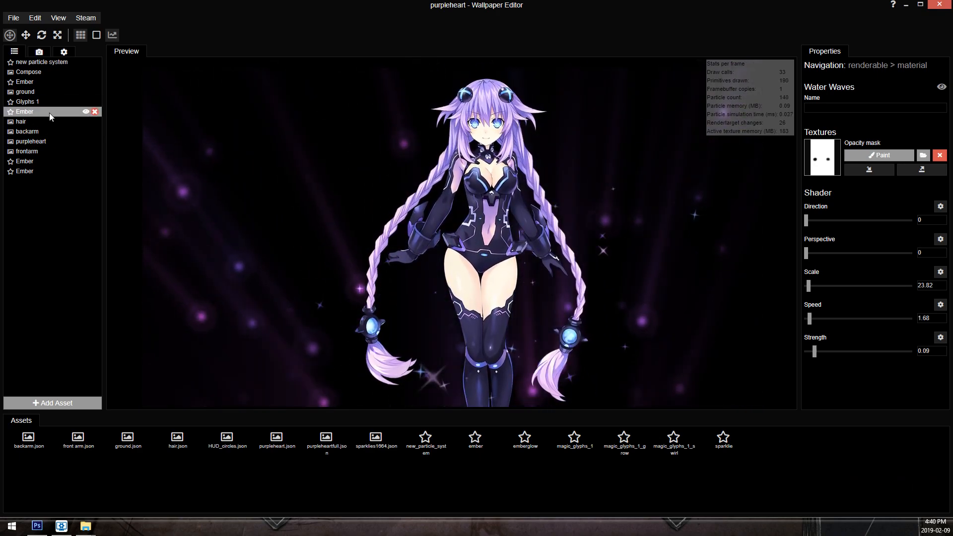
# Export the shake phase mask of the hair layer's second Shake effect to the Desktop as "hair shake" PNG.
pyautogui.click(38, 119)
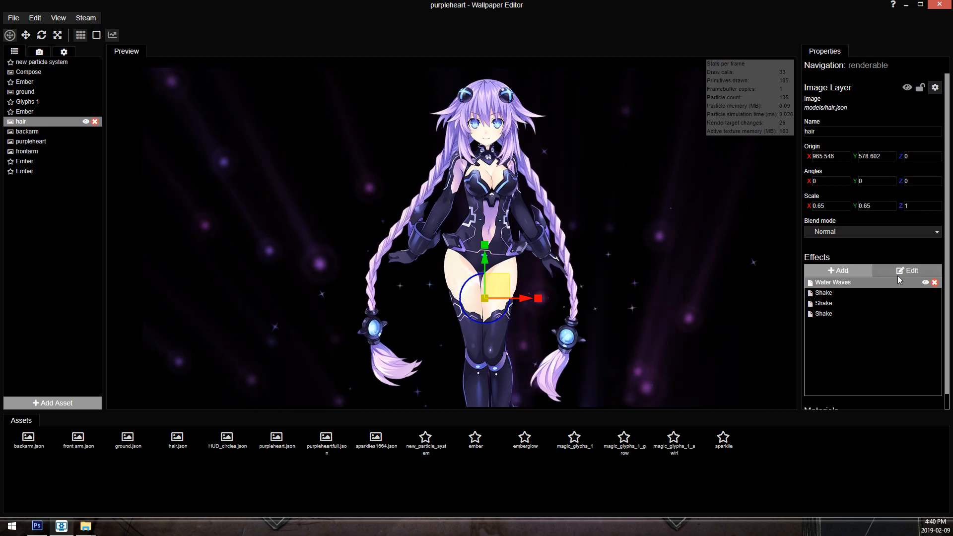
pyautogui.doubleClick(872, 302)
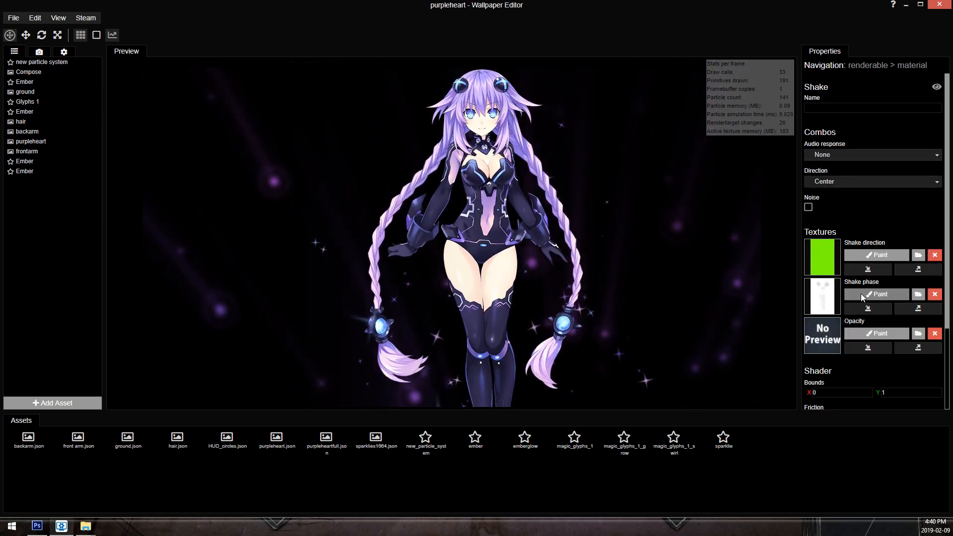
pyautogui.click(861, 293)
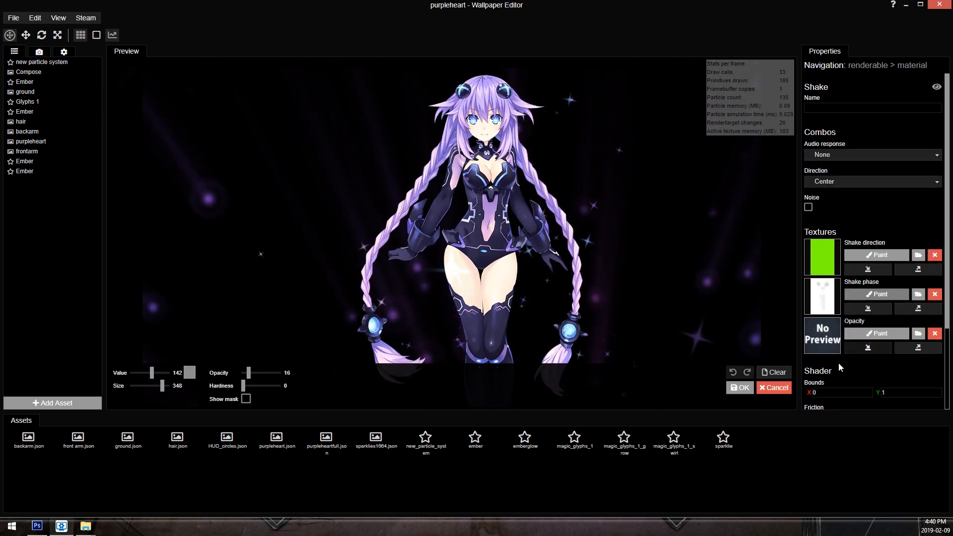
pyautogui.click(773, 388)
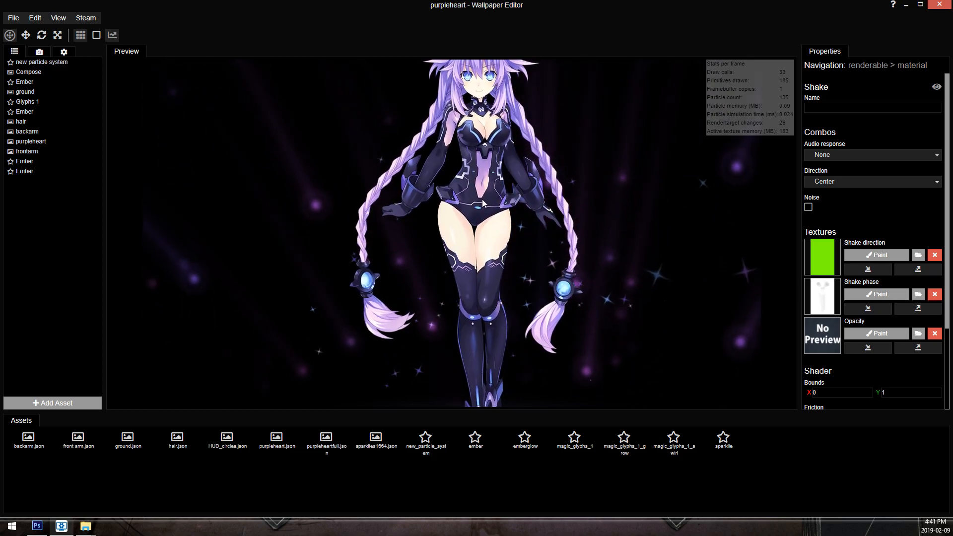
pyautogui.scroll(-3, 471, 145)
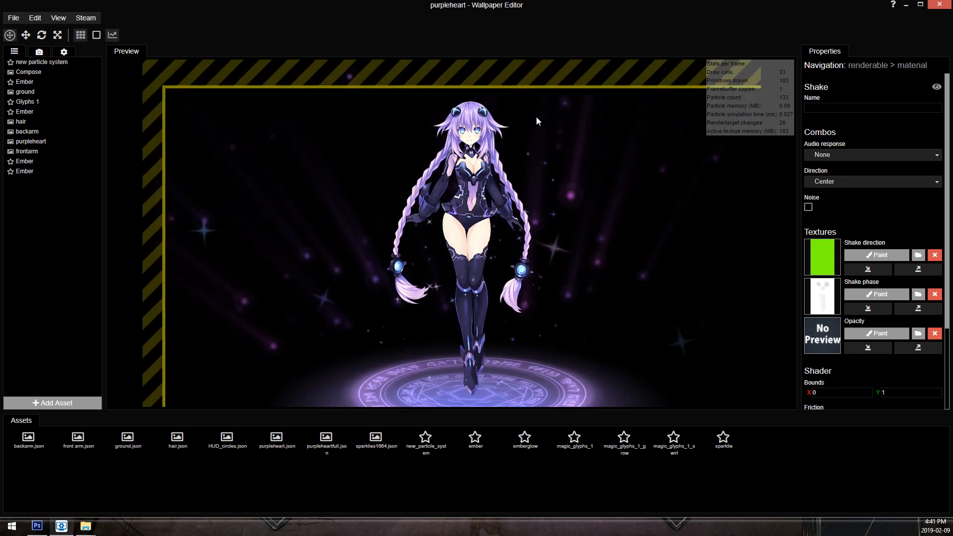
pyautogui.click(895, 307)
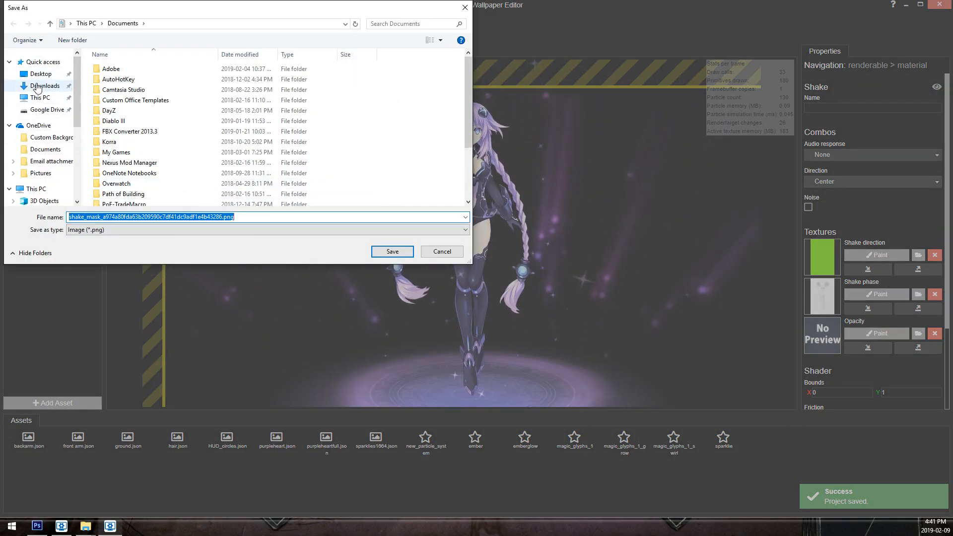
pyautogui.click(41, 74)
pyautogui.scroll(-1, 256, 140)
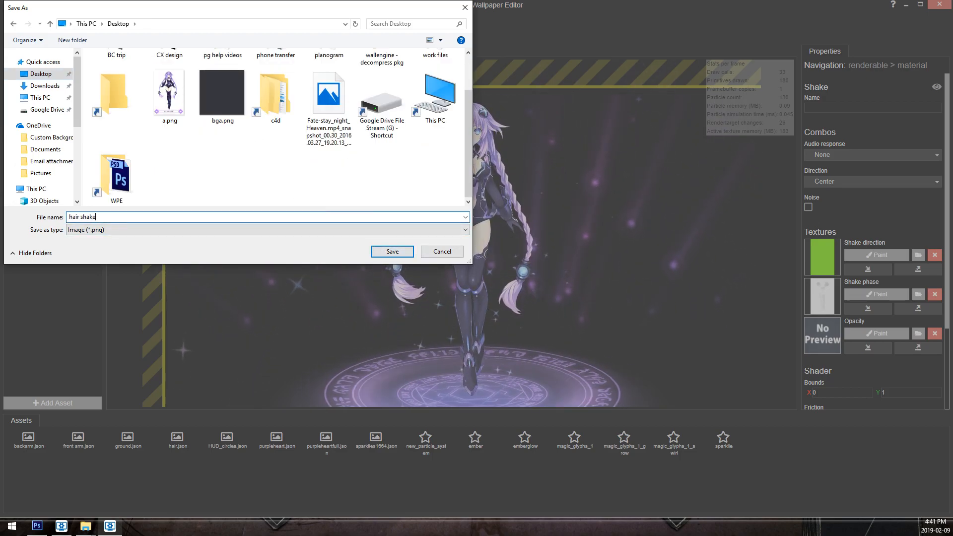
pyautogui.click(382, 253)
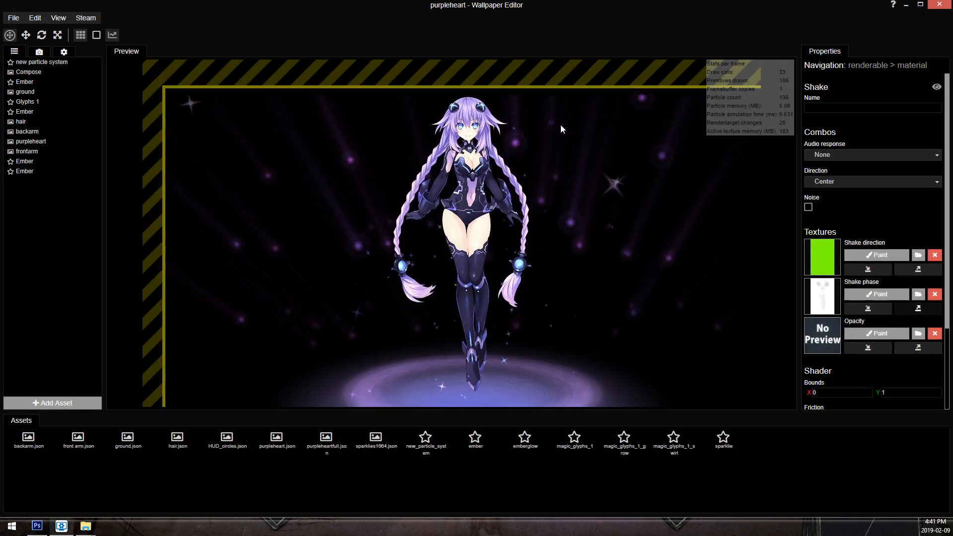
# Import hair shake.png from the Desktop as the shake phase texture of the hair's second Shake effect, keeping the default import settings.
pyautogui.click(879, 308)
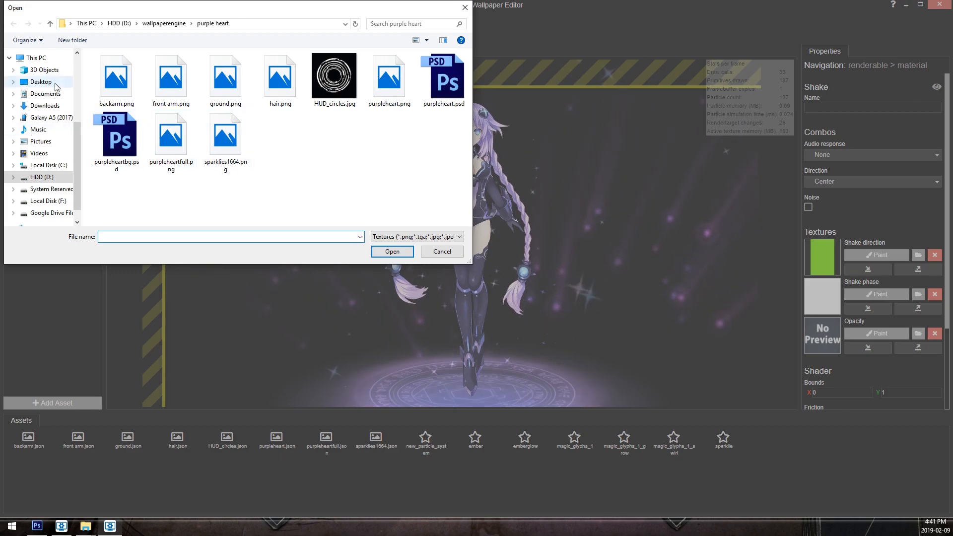
pyautogui.click(41, 82)
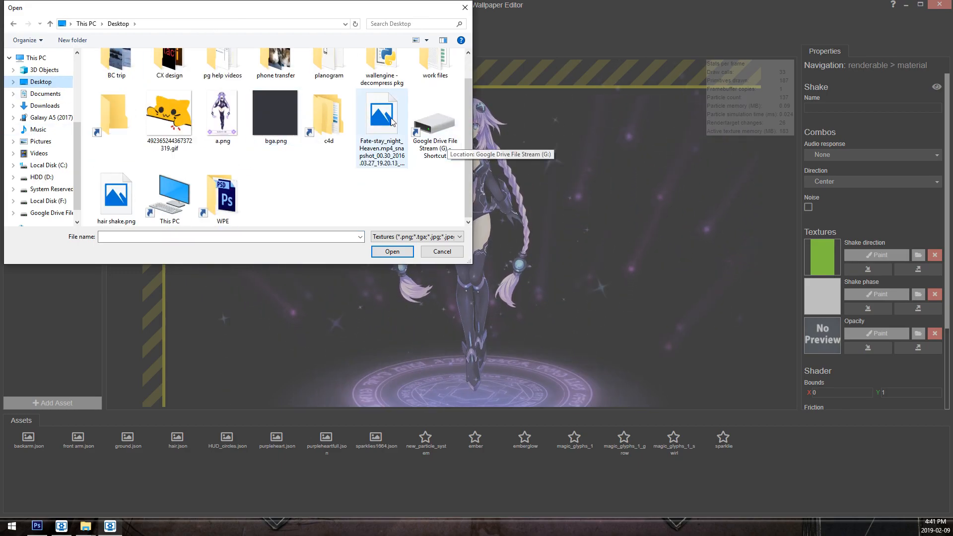
pyautogui.doubleClick(126, 193)
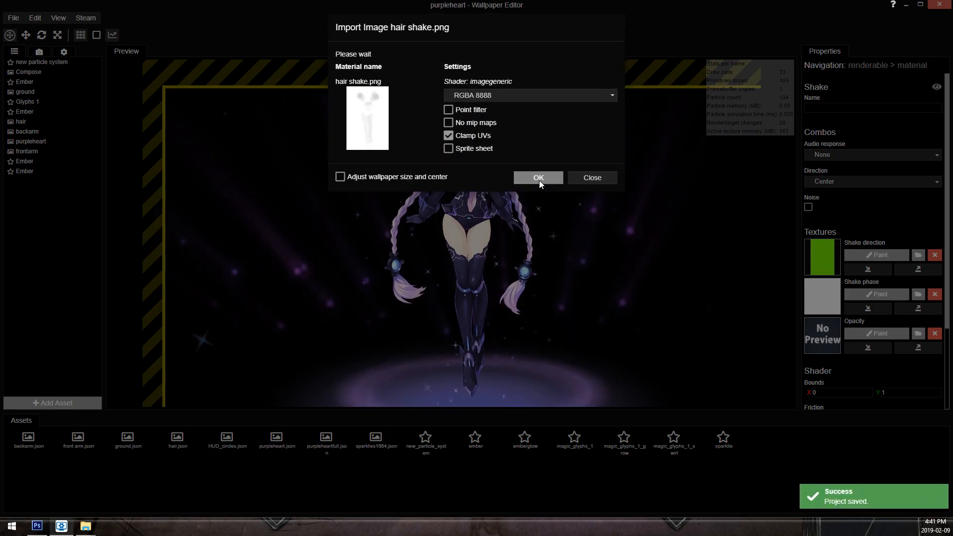
pyautogui.click(539, 180)
pyautogui.scroll(5, 539, 180)
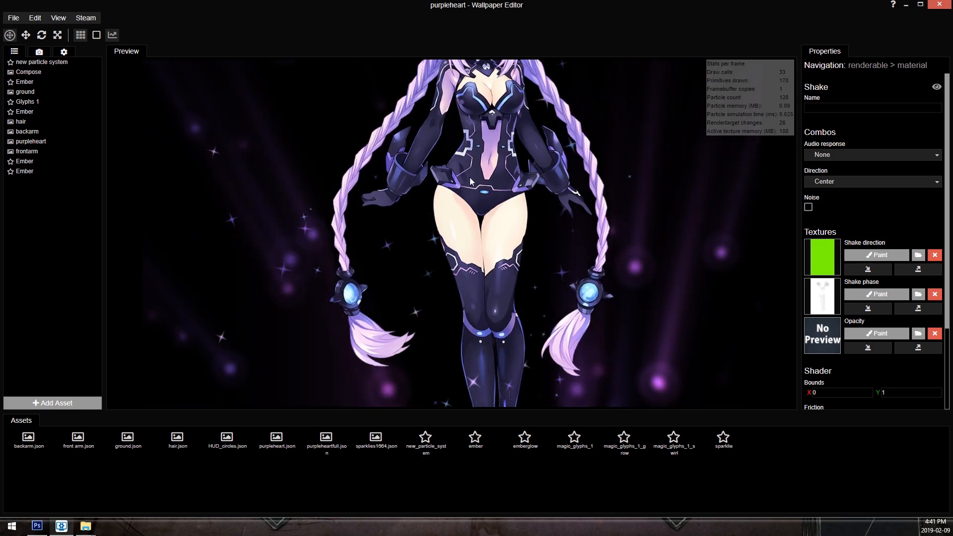
# Paint the hair braids' shake phase with a size 162, opacity 16 brush at values 209, 181 and 135, save the project and accept the mask.
pyautogui.click(876, 297)
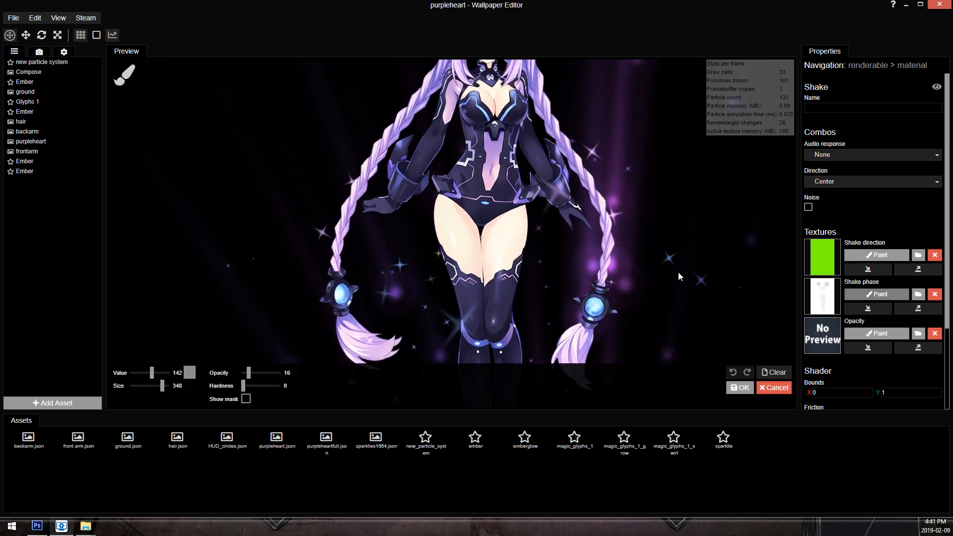
pyautogui.scroll(-4, 694, 271)
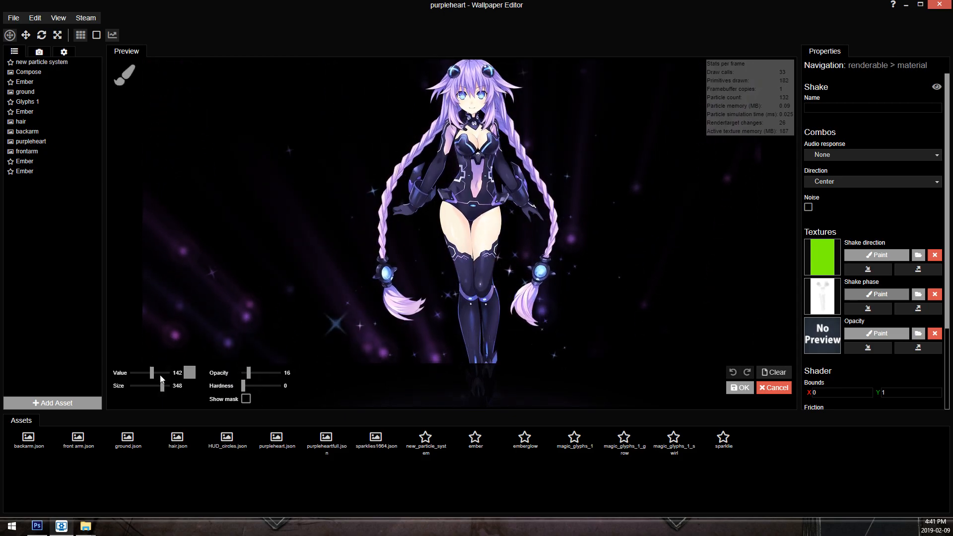
pyautogui.moveTo(166, 371); pyautogui.dragTo(159, 389)
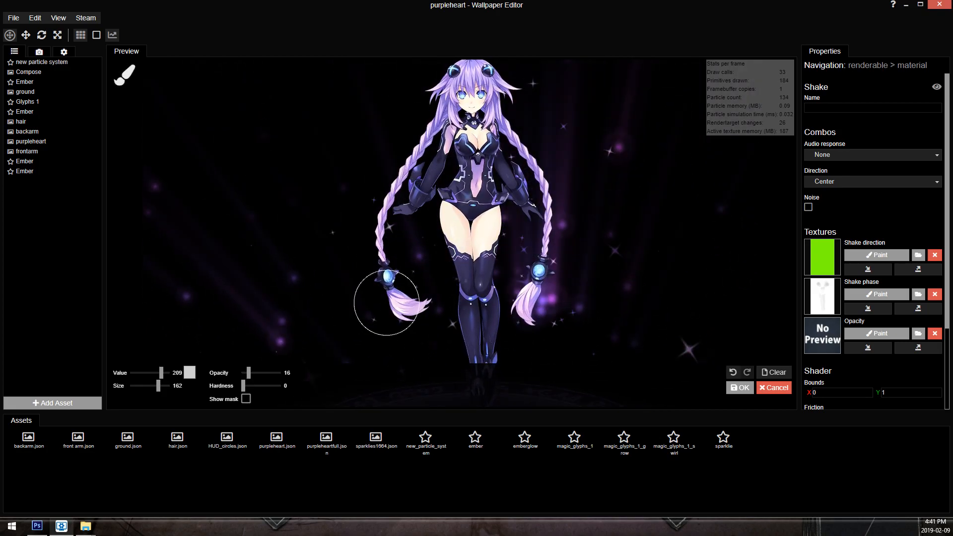
pyautogui.hotkey('ctrl', 's')
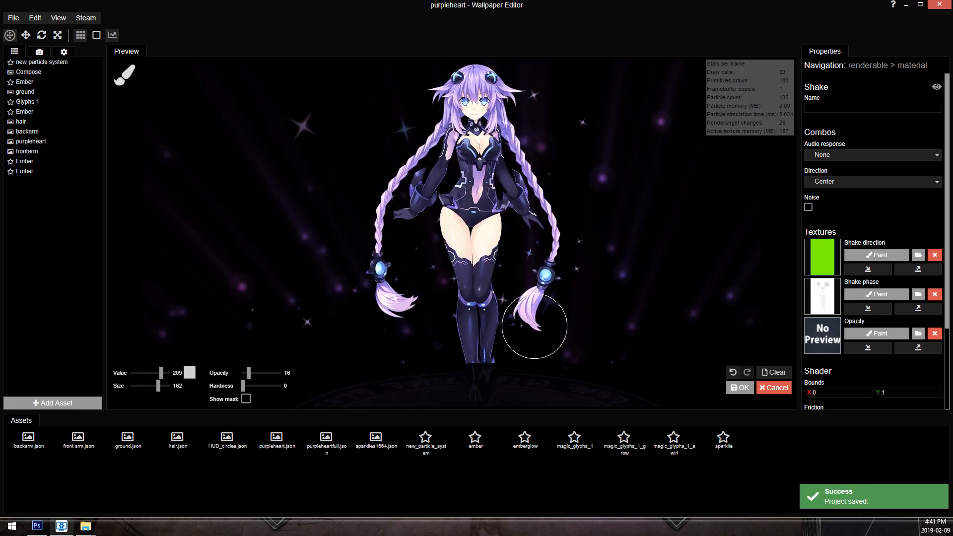
pyautogui.moveTo(150, 370); pyautogui.dragTo(156, 370)
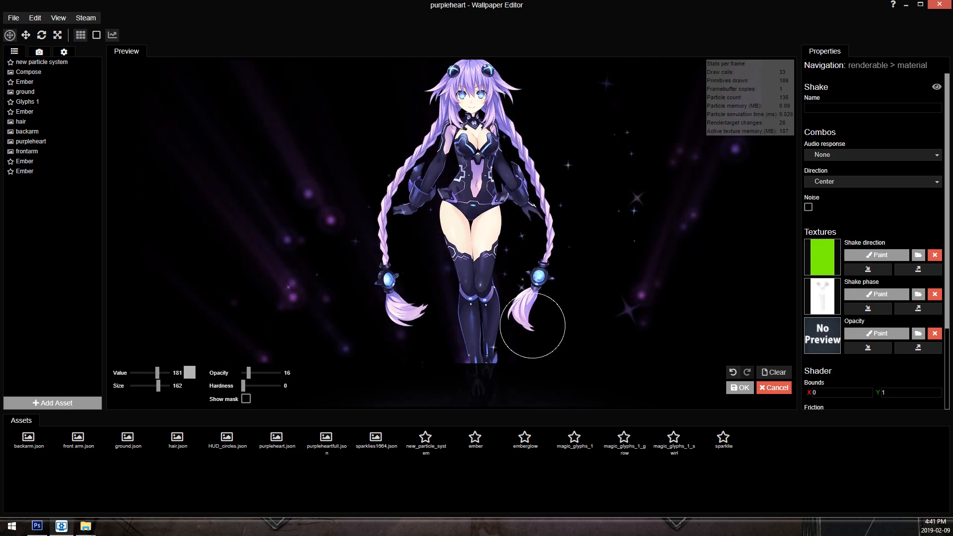
pyautogui.moveTo(157, 373); pyautogui.dragTo(151, 377)
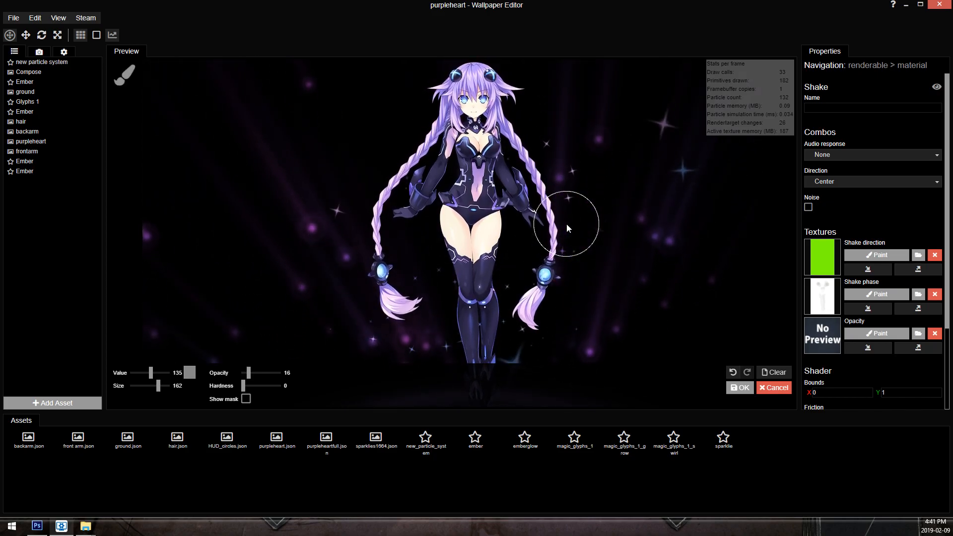
pyautogui.click(745, 388)
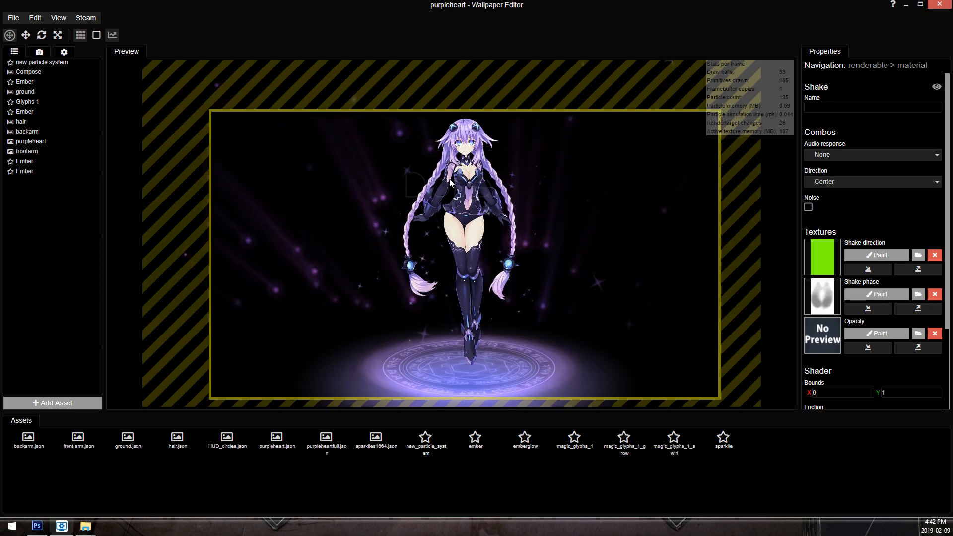
# Set the speed of the first Shake effect on both the backarm and purpleheart layers to 2.
pyautogui.scroll(-3, 593, 216)
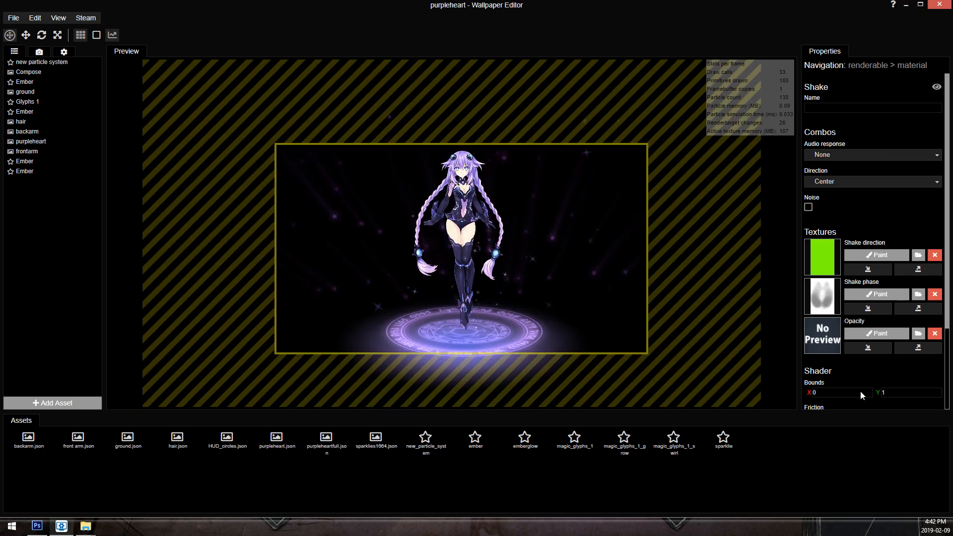
pyautogui.scroll(-3, 910, 349)
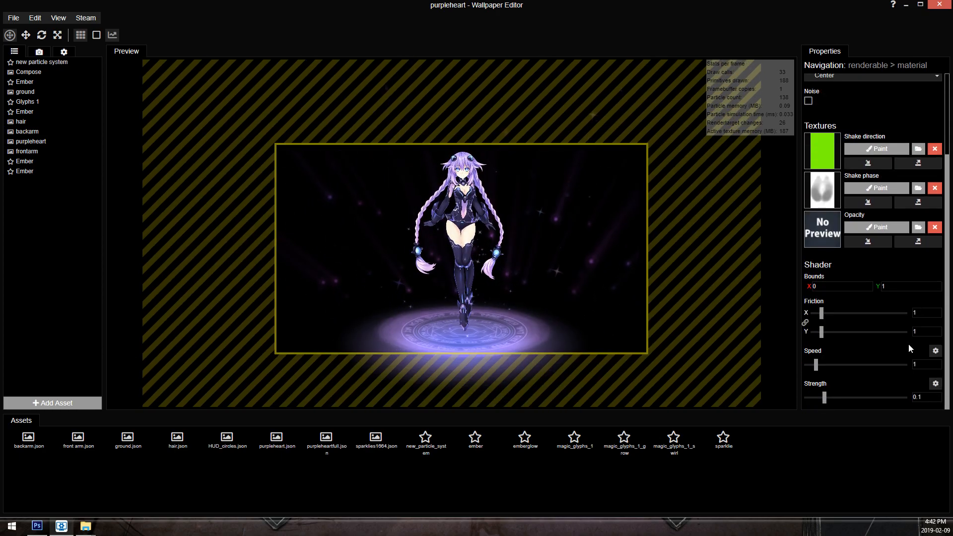
pyautogui.click(35, 132)
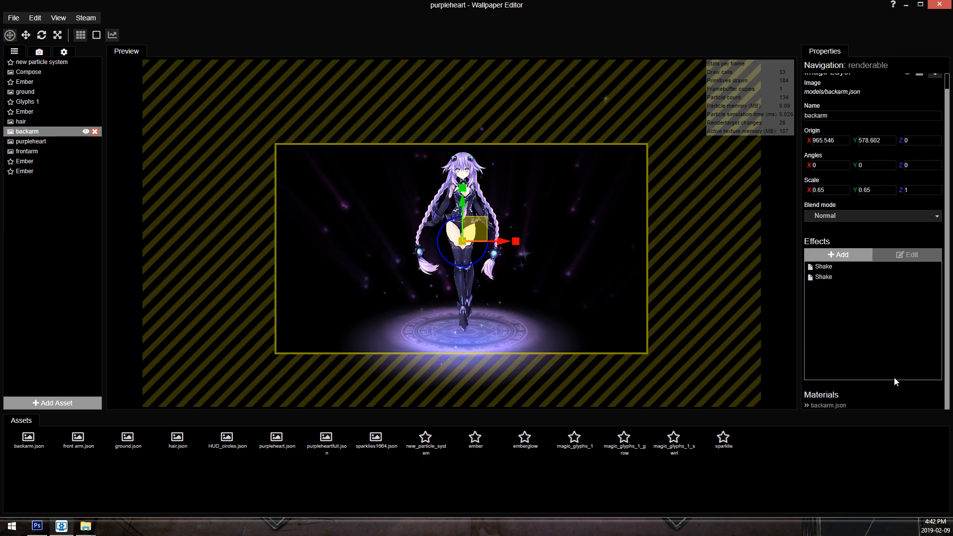
pyautogui.doubleClick(841, 267)
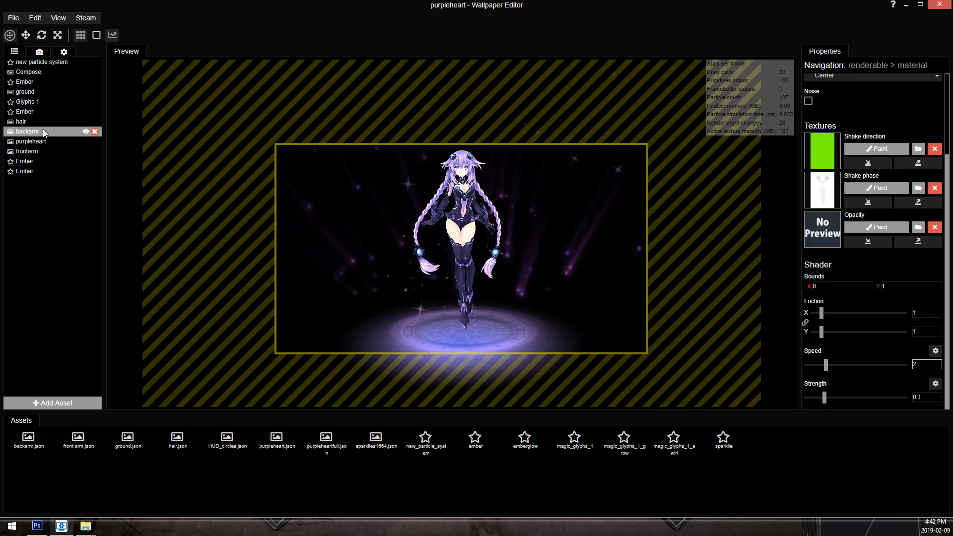
pyautogui.click(33, 142)
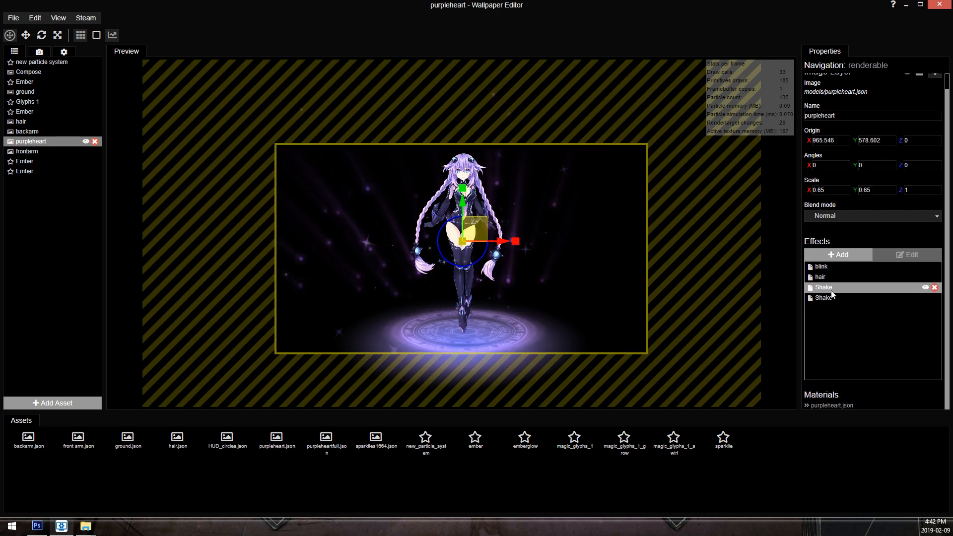
pyautogui.doubleClick(904, 287)
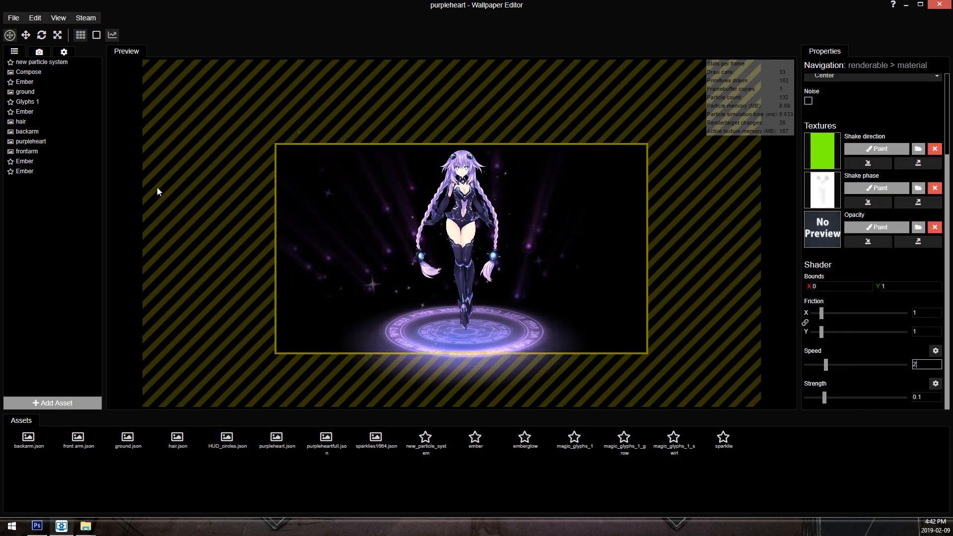
# Set the speed of the frontarm layer's first Shake effect to 2 and save the project.
pyautogui.click(29, 151)
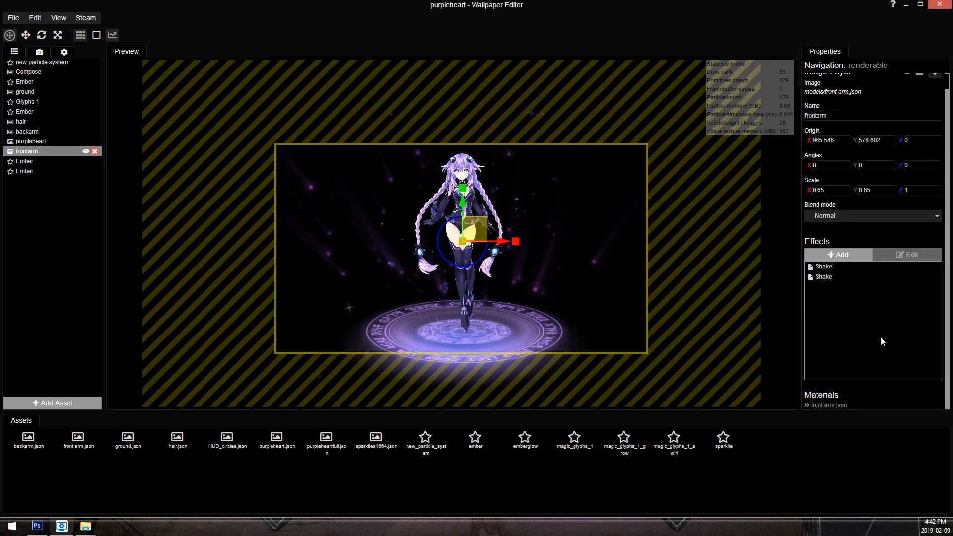
pyautogui.doubleClick(833, 268)
pyautogui.write('2')
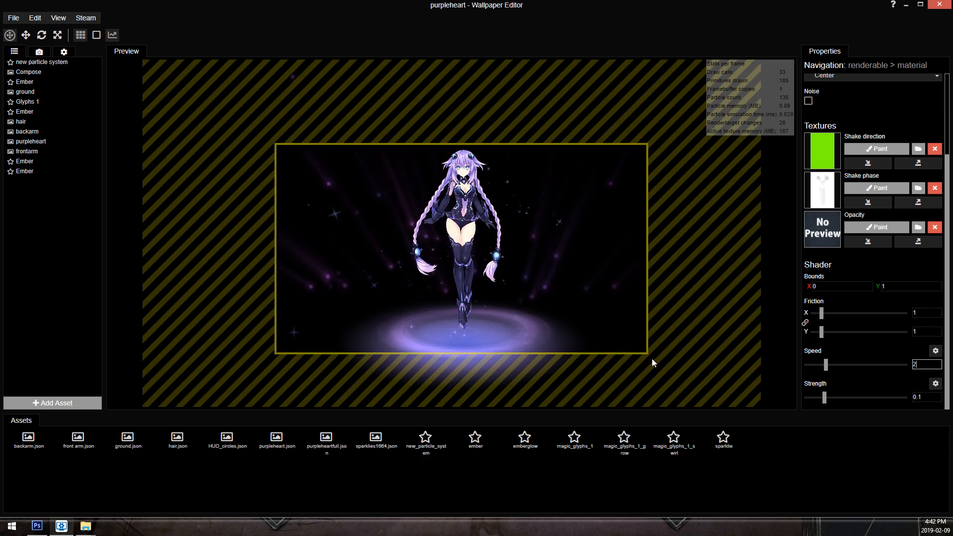
pyautogui.scroll(3, 519, 166)
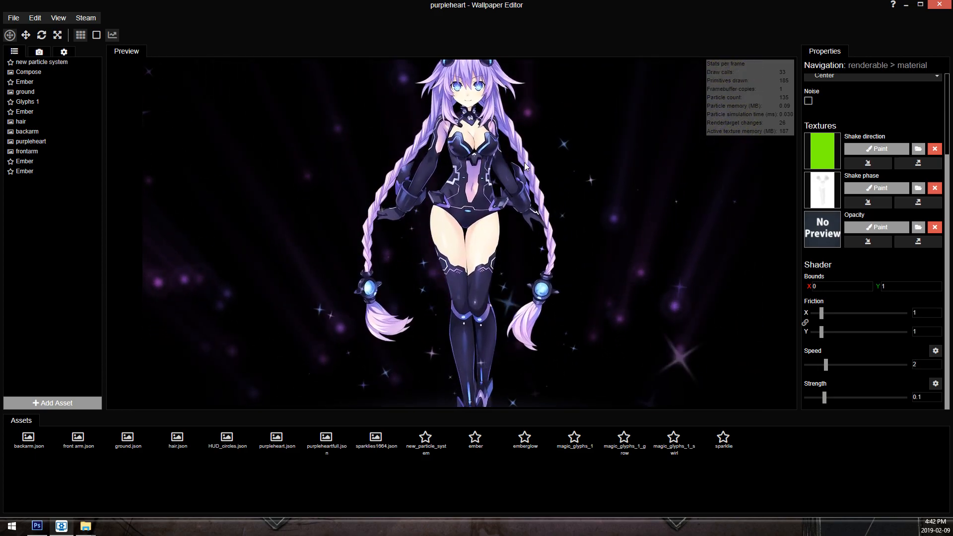
pyautogui.scroll(-3, 524, 162)
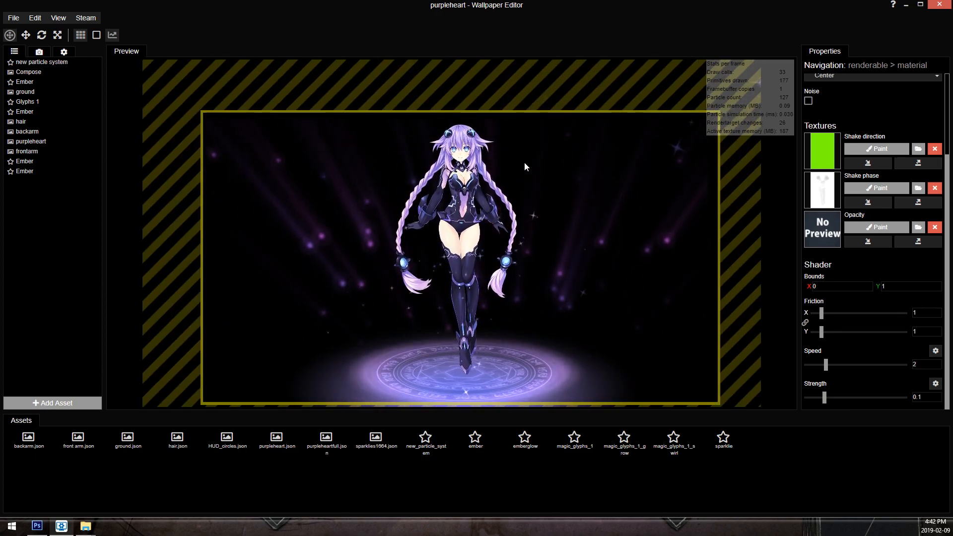
pyautogui.scroll(3, 524, 162)
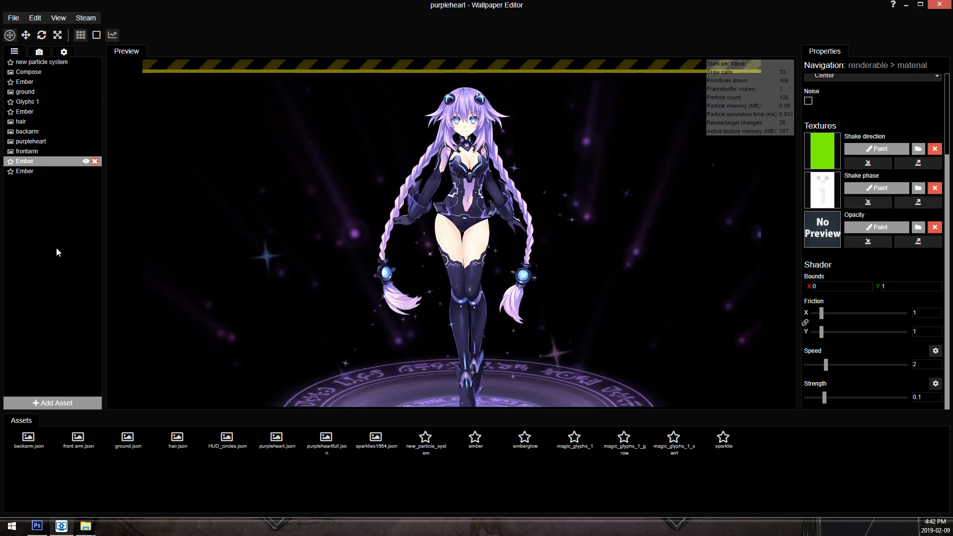
pyautogui.hotkey('ctrl', 's')
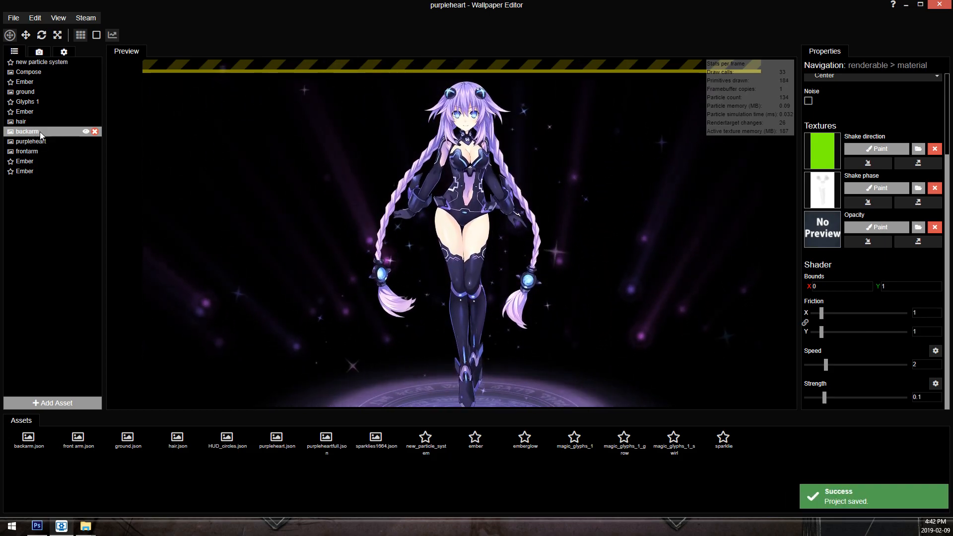
# Add another Shake effect to the backarm layer.
pyautogui.click(42, 131)
pyautogui.click(839, 255)
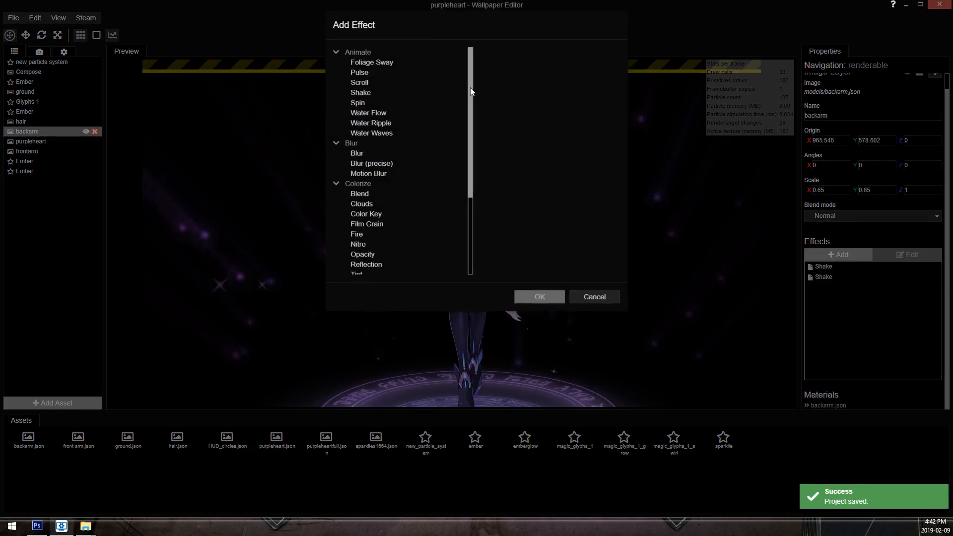
pyautogui.doubleClick(391, 95)
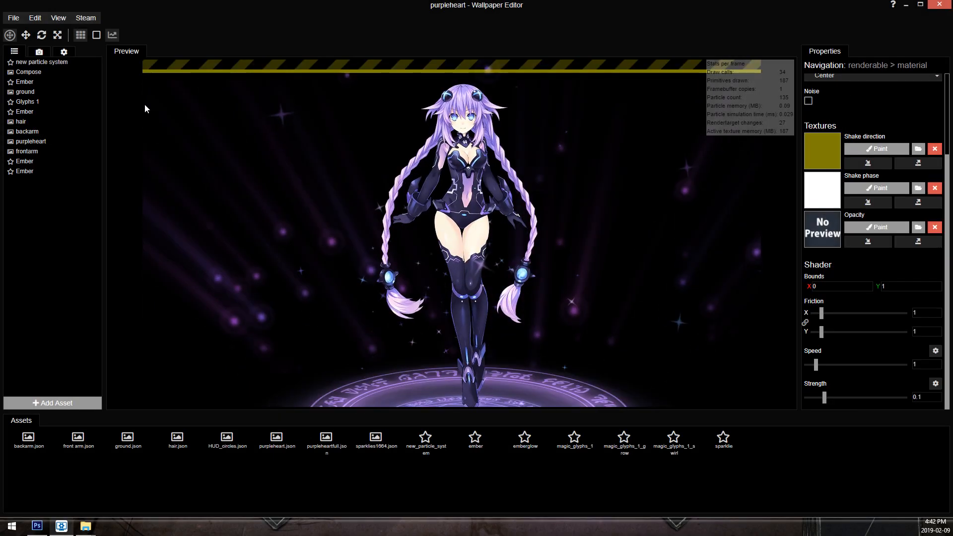
# Move the new Shake effect to the top of backarm's effect list and hide the other two Shake effects.
pyautogui.click(42, 132)
pyautogui.moveTo(864, 284); pyautogui.dragTo(850, 266)
pyautogui.doubleClick(851, 266)
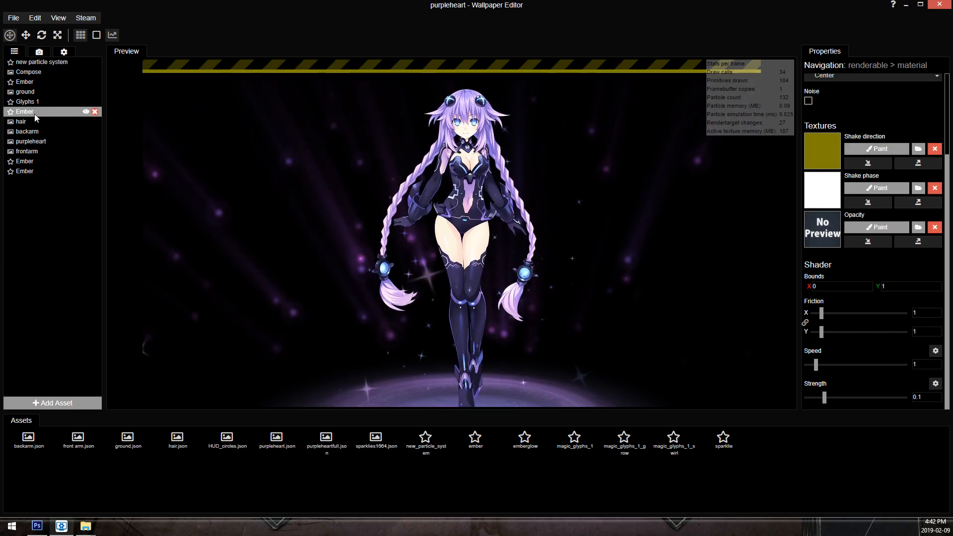
pyautogui.click(39, 132)
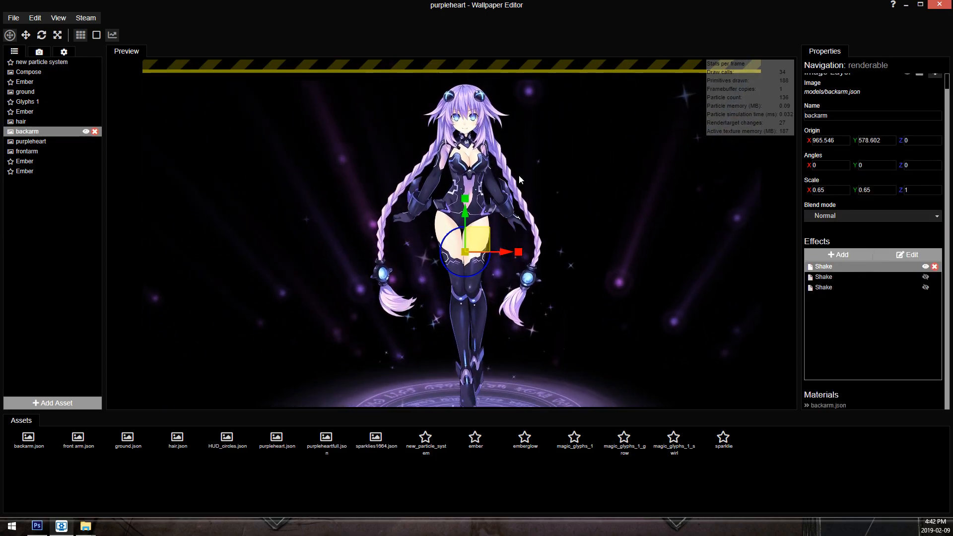
pyautogui.scroll(4, 564, 169)
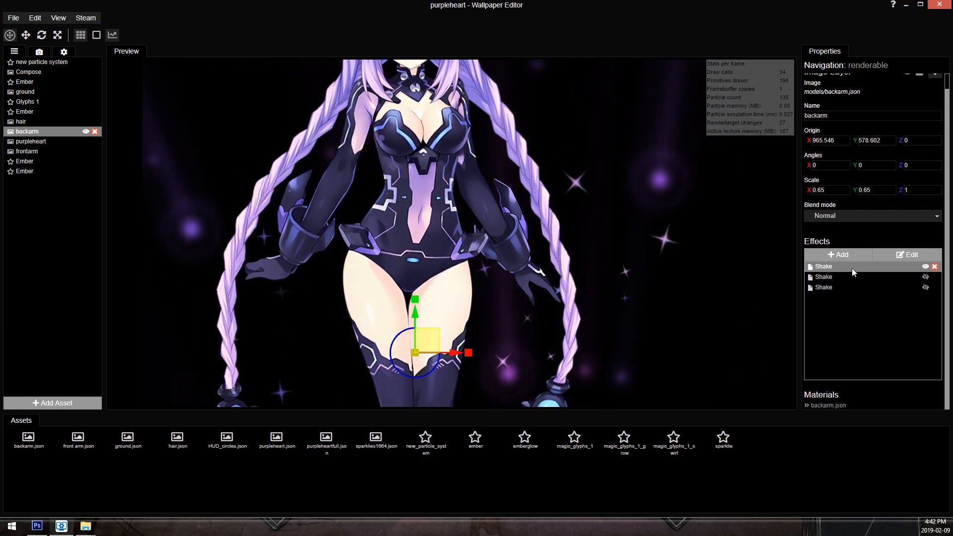
# Open the shake direction of backarm's top Shake effect for painting and save the project.
pyautogui.doubleClick(855, 266)
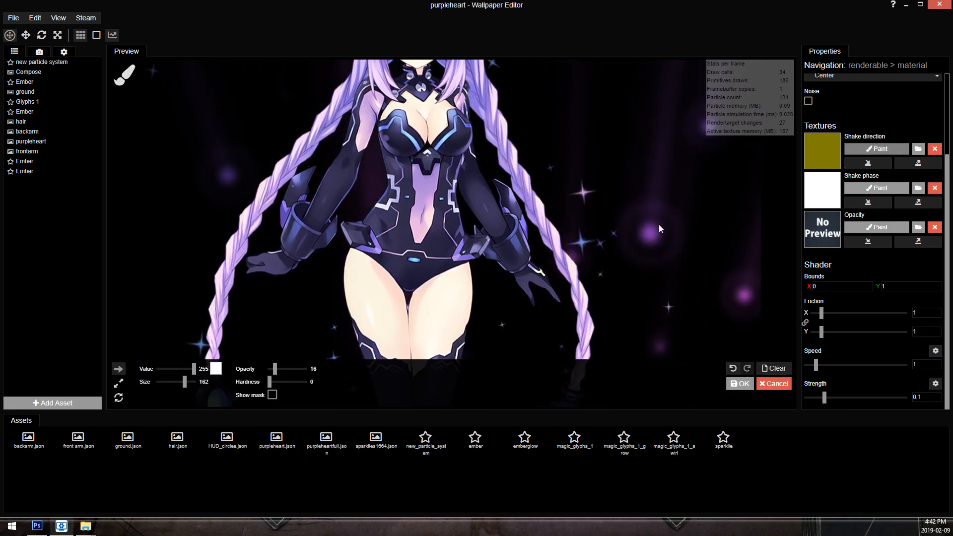
pyautogui.scroll(-2, 504, 249)
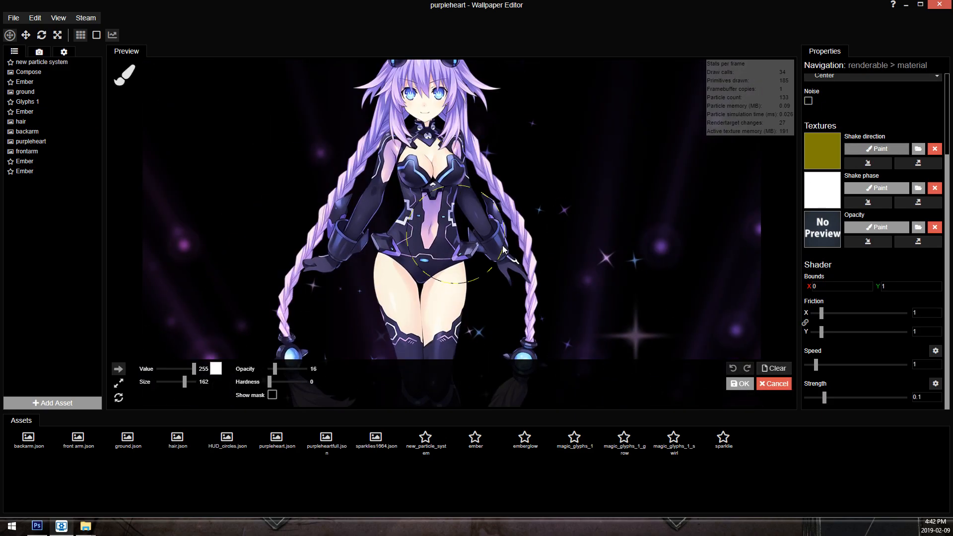
pyautogui.scroll(2, 571, 191)
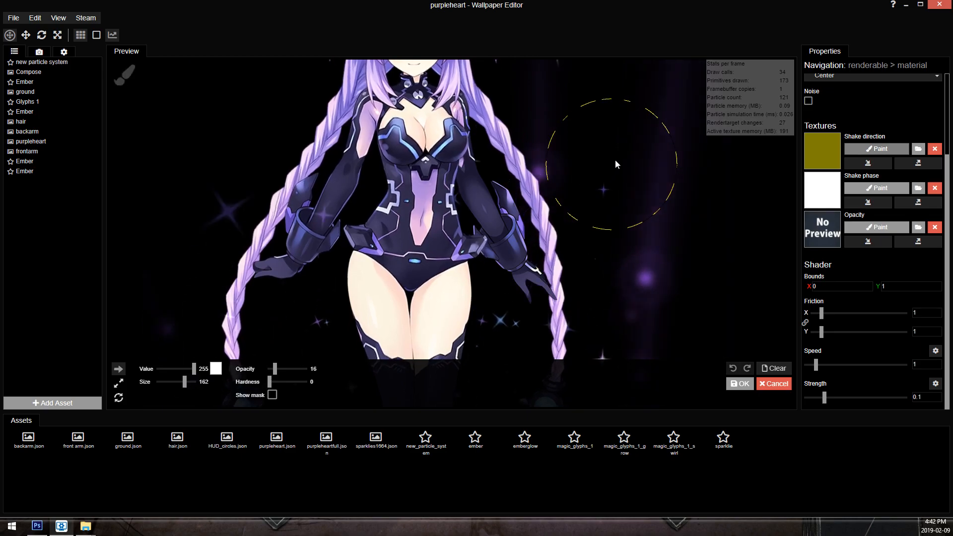
pyautogui.hotkey('ctrl', 's')
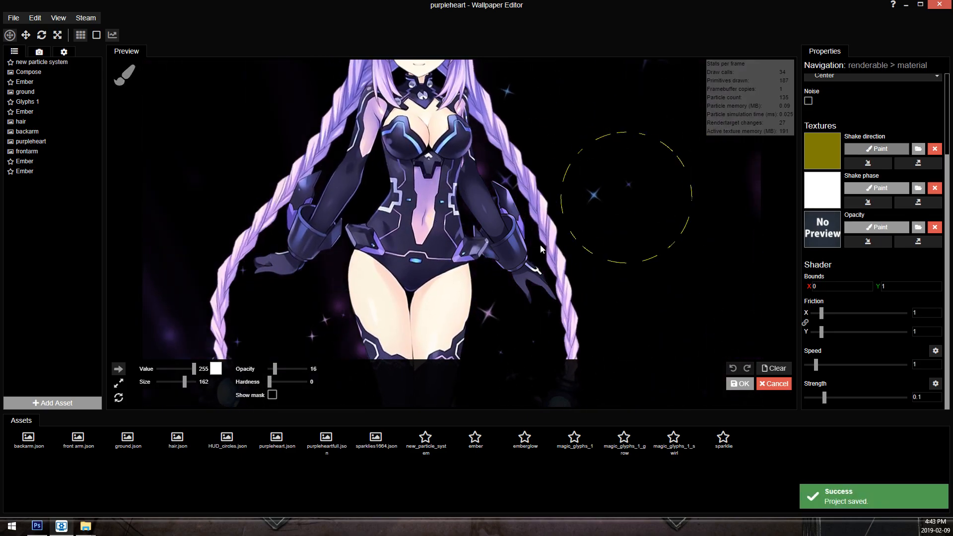
pyautogui.scroll(-3, 570, 208)
pyautogui.scroll(3, 591, 175)
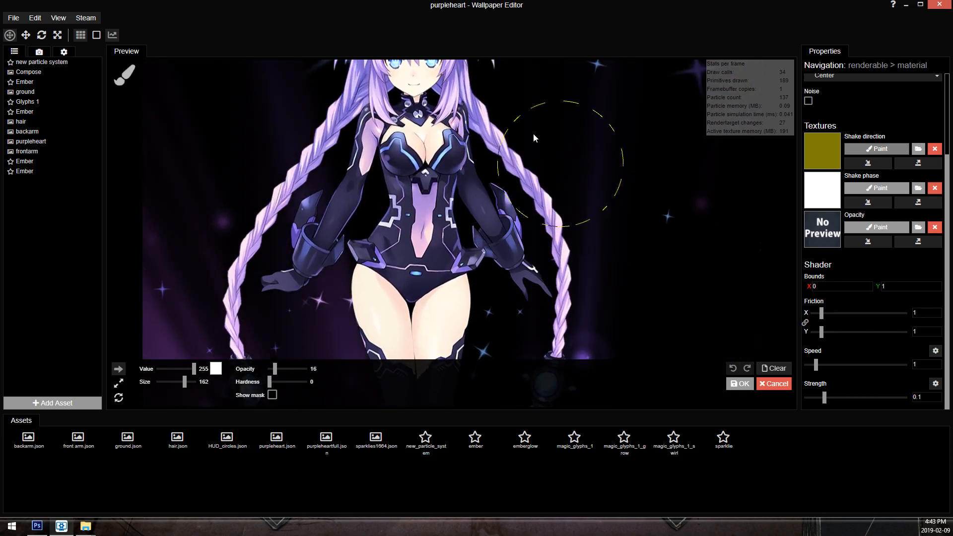
pyautogui.click(14, 18)
pyautogui.click(31, 76)
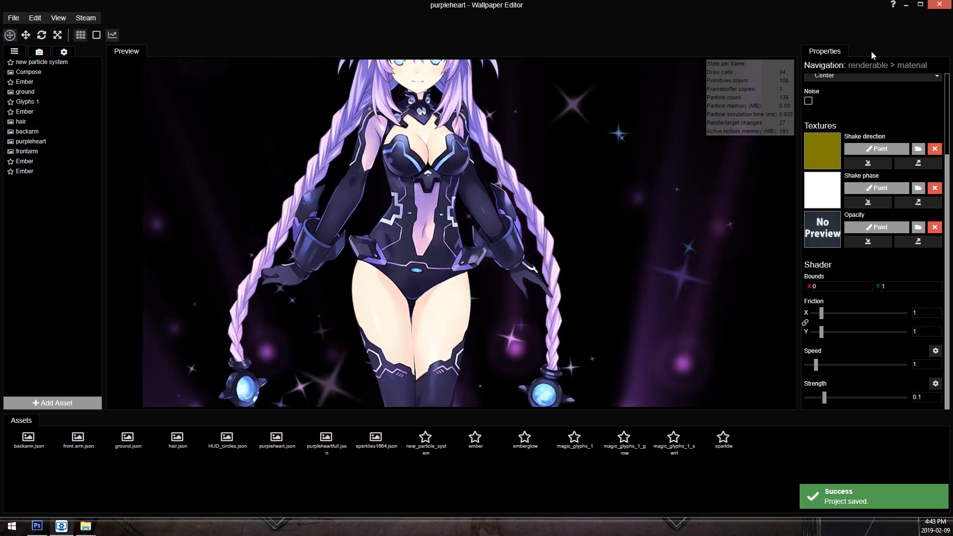
# Close Wallpaper Editor and Photoshop, and reopen the recent purpleheart project in Wallpaper Editor.
pyautogui.click(939, 4)
pyautogui.click(457, 10)
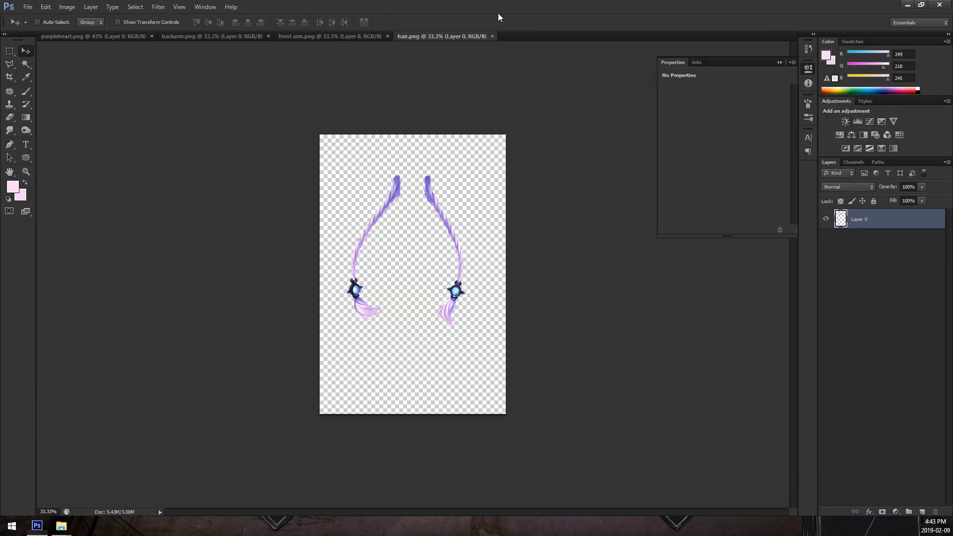
pyautogui.hotkey('ctrl', 'q')
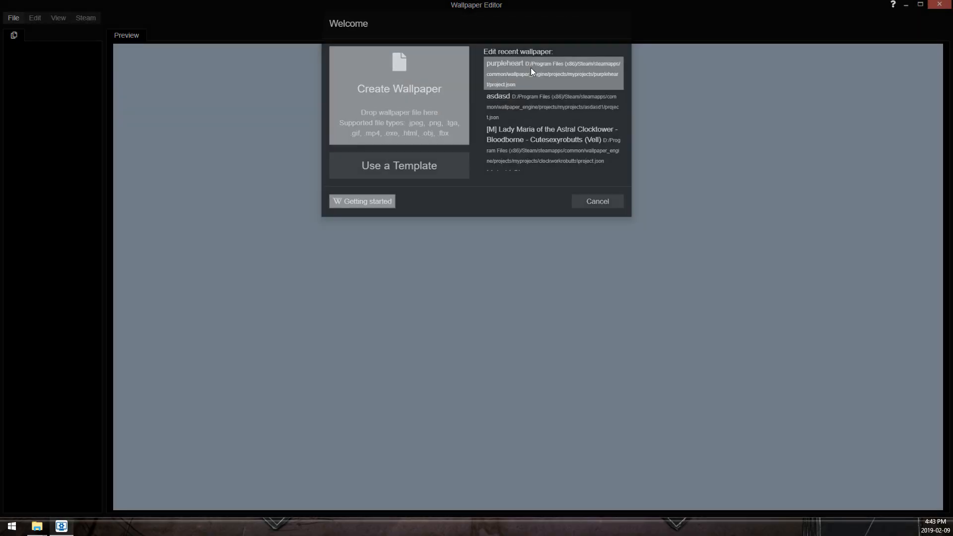
pyautogui.click(532, 67)
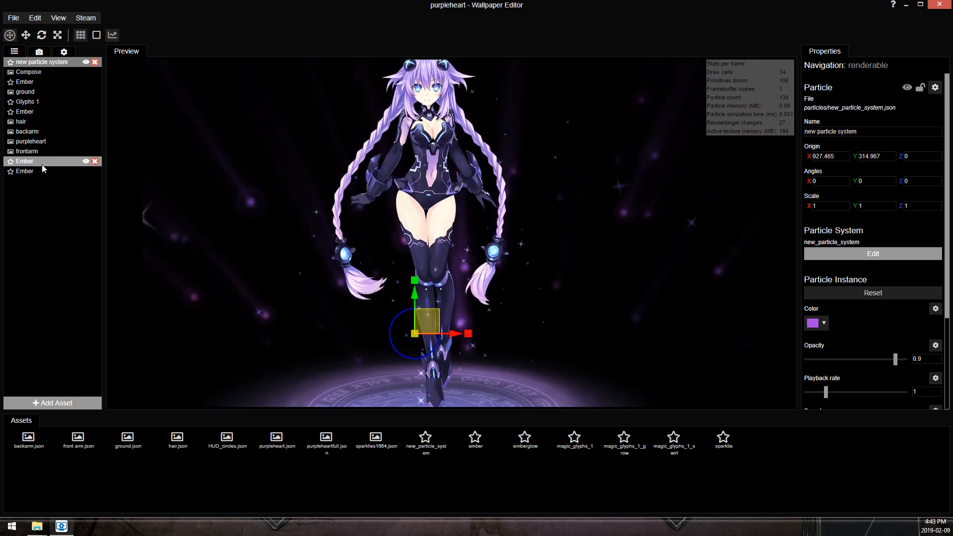
# Open the shake direction of backarm's top Shake effect for painting, with brush size 261 and opacity 41, and save the project.
pyautogui.click(512, 175)
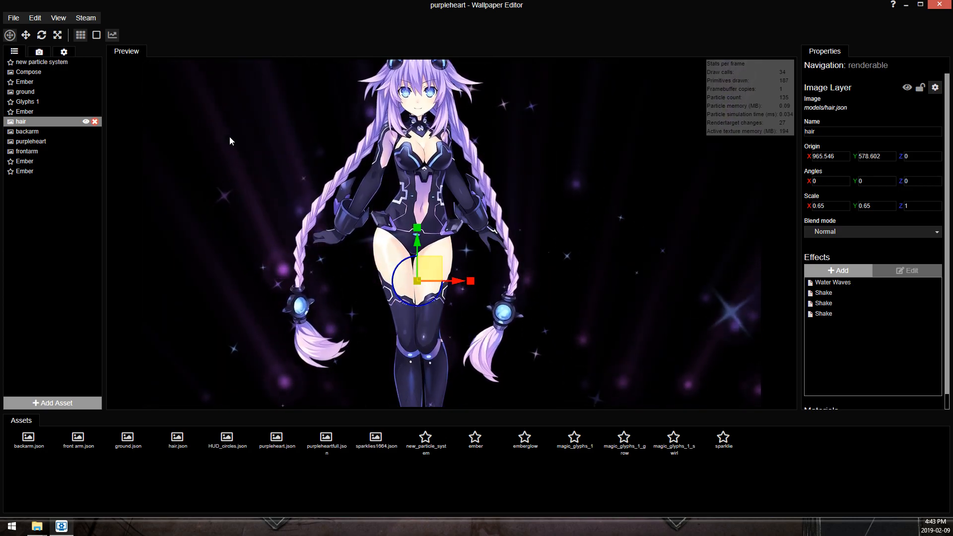
pyautogui.click(53, 131)
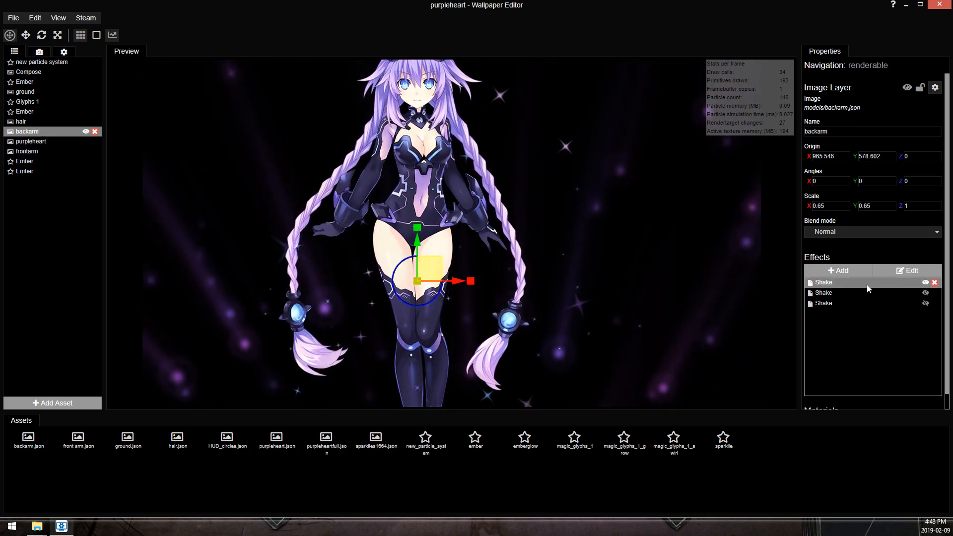
pyautogui.doubleClick(867, 290)
pyautogui.click(856, 256)
pyautogui.moveTo(177, 382); pyautogui.dragTo(187, 383)
pyautogui.moveTo(287, 381)
pyautogui.mouseDown()
pyautogui.moveTo(269, 381)
pyautogui.moveTo(284, 368)
pyautogui.mouseUp()
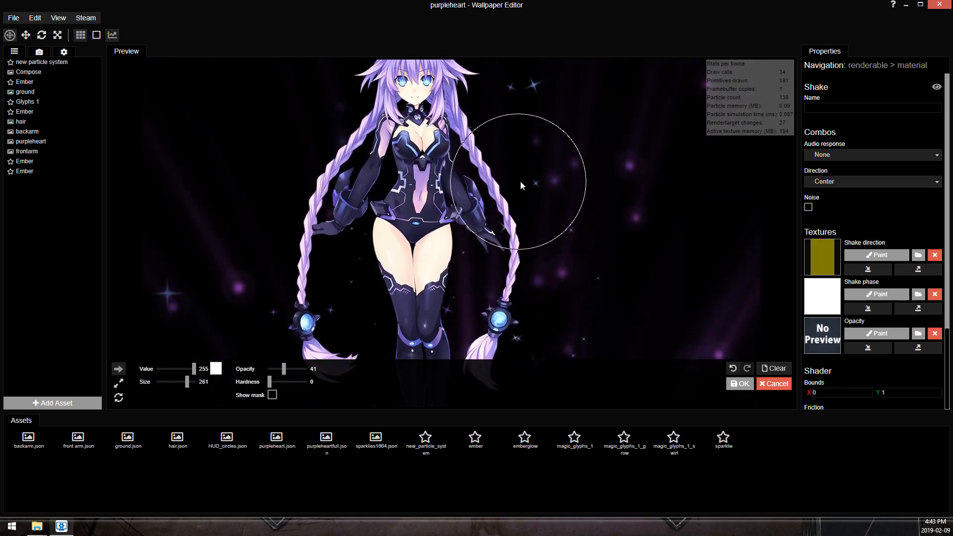
pyautogui.hotkey('ctrl', 's')
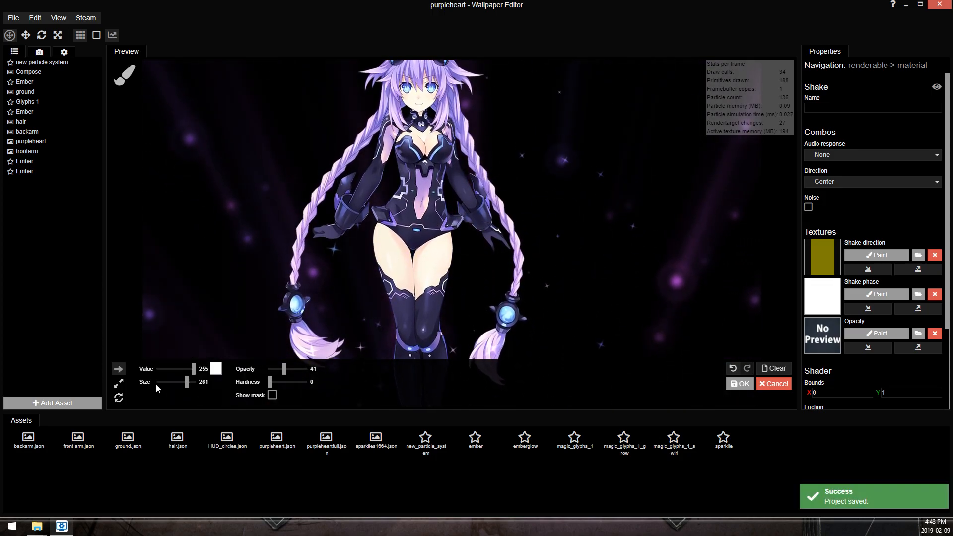
# Brush around the painted arm area of the shake direction with value 0, size 464 and opacity 20, and accept the painting.
pyautogui.moveTo(194, 369); pyautogui.dragTo(103, 379)
pyautogui.moveTo(188, 382); pyautogui.dragTo(190, 387)
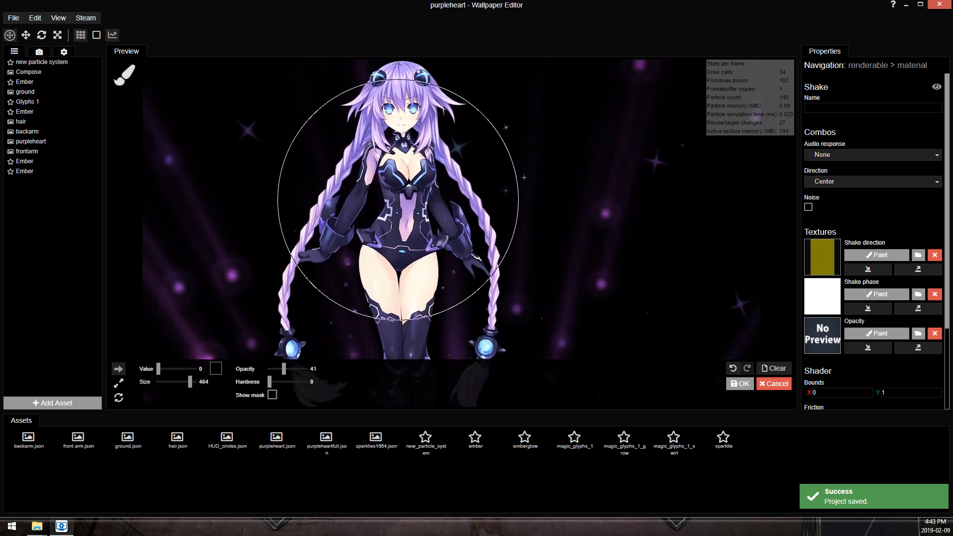
pyautogui.moveTo(284, 370); pyautogui.dragTo(276, 369)
pyautogui.moveTo(534, 124); pyautogui.dragTo(517, 140)
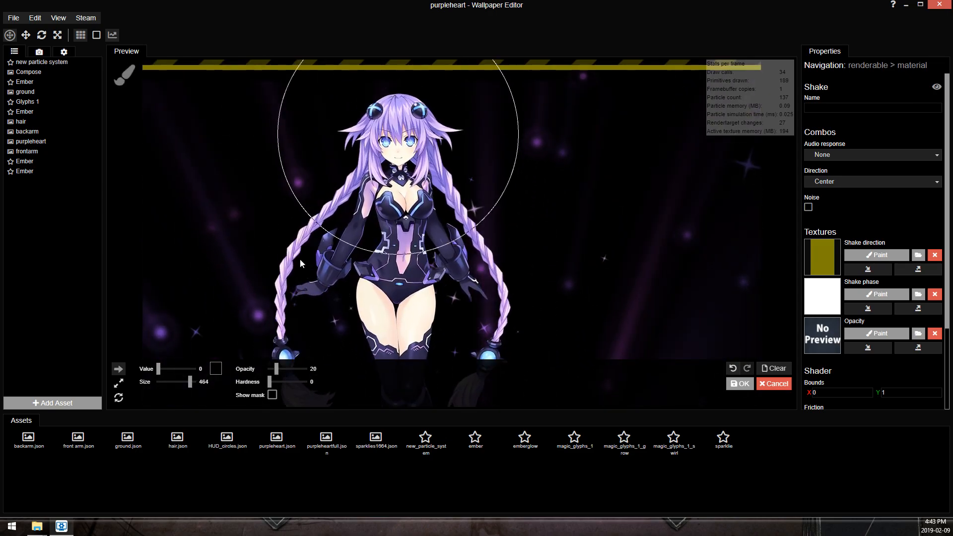
pyautogui.moveTo(357, 76); pyautogui.dragTo(346, 158)
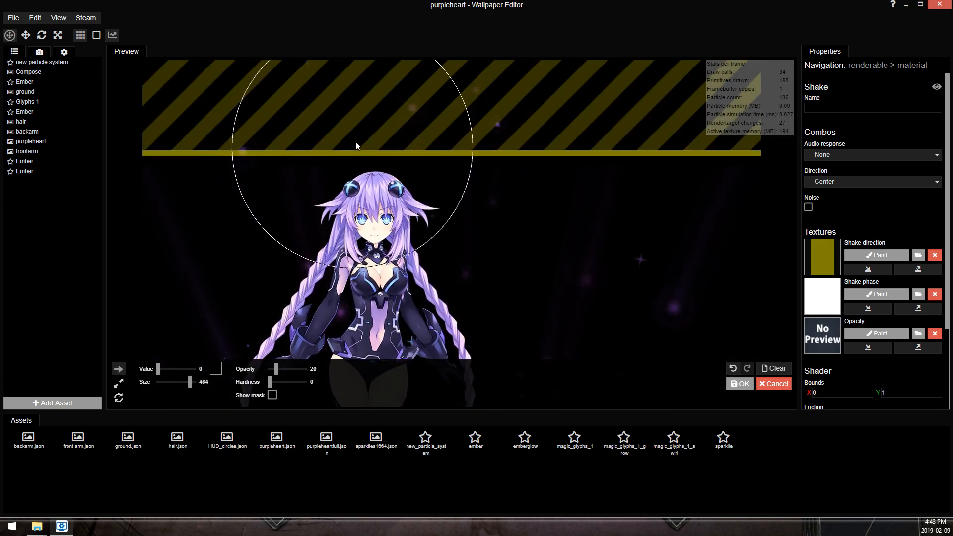
pyautogui.moveTo(513, 218); pyautogui.dragTo(517, 179)
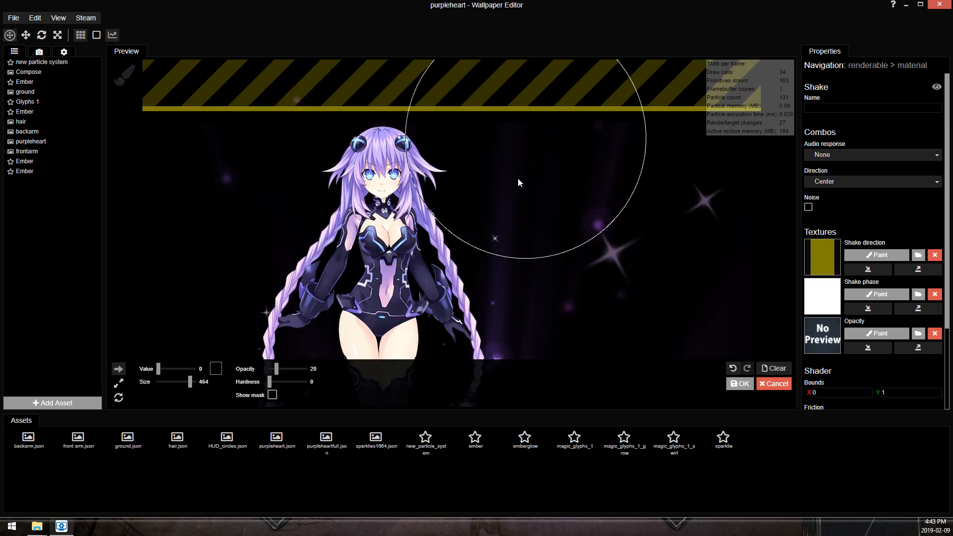
pyautogui.click(740, 383)
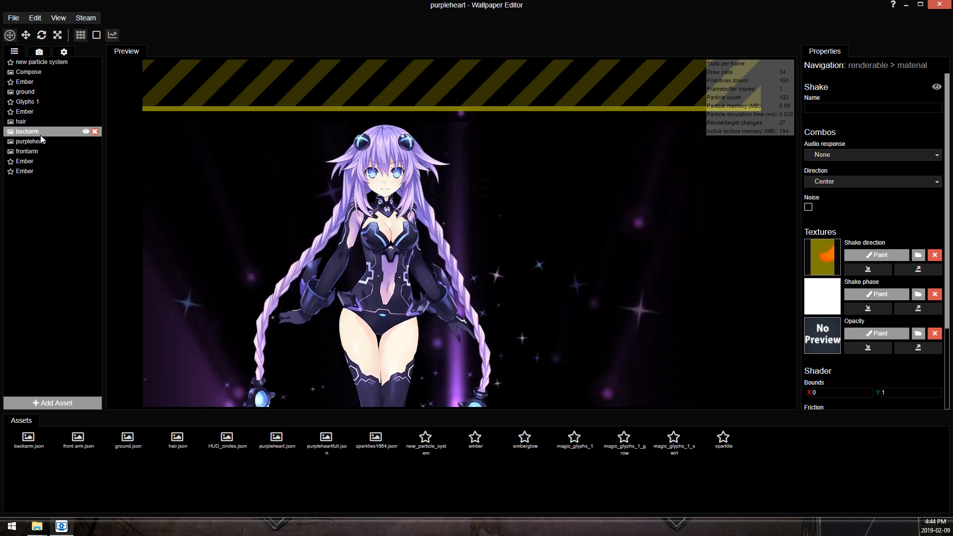
# Make backarm's two hidden Shake effects visible again and save the project.
pyautogui.click(40, 139)
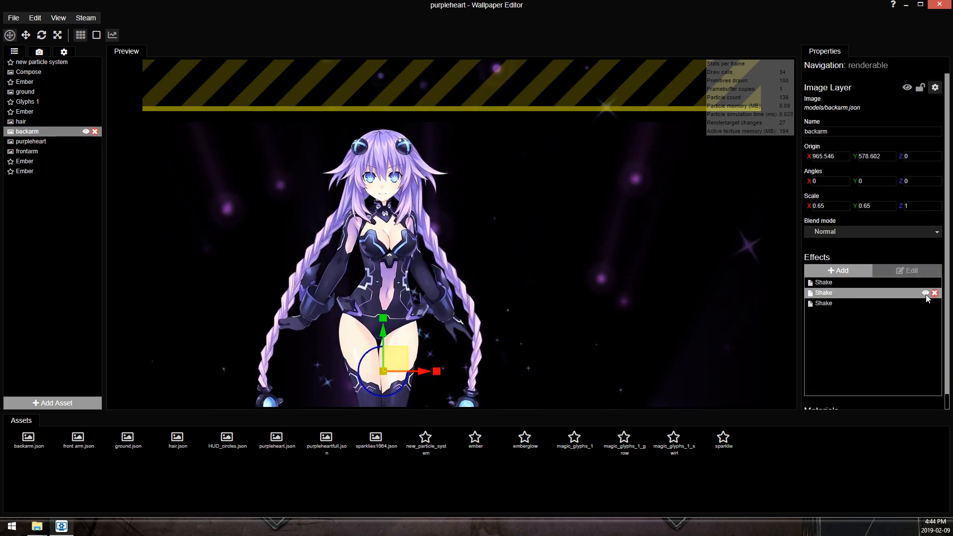
pyautogui.scroll(3, 572, 249)
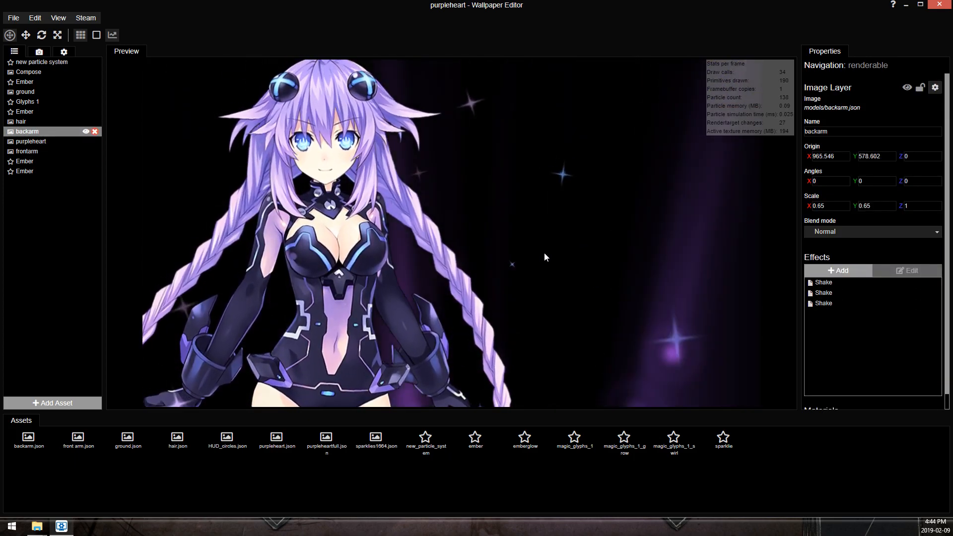
pyautogui.moveTo(549, 255); pyautogui.dragTo(592, 145)
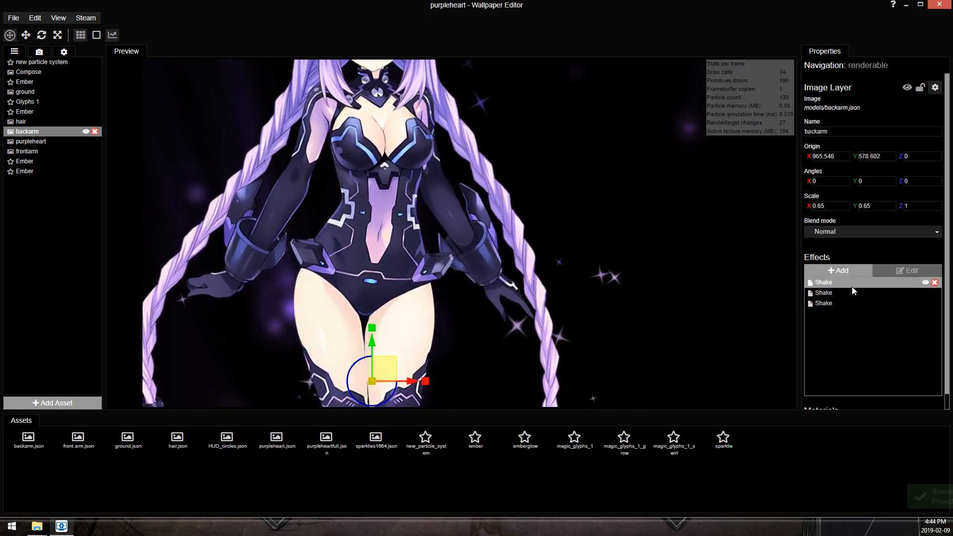
pyautogui.hotkey('ctrl', 's')
# Add another Shake effect to backarm and paint its shake direction with brush value 255, size 261 and opacity 35.
pyautogui.click(824, 270)
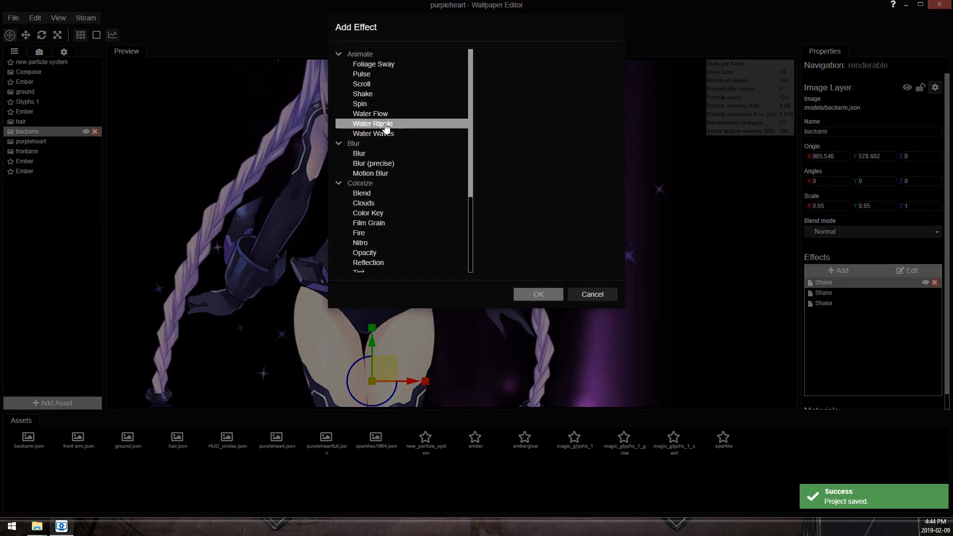
pyautogui.click(397, 94)
pyautogui.doubleClick(398, 93)
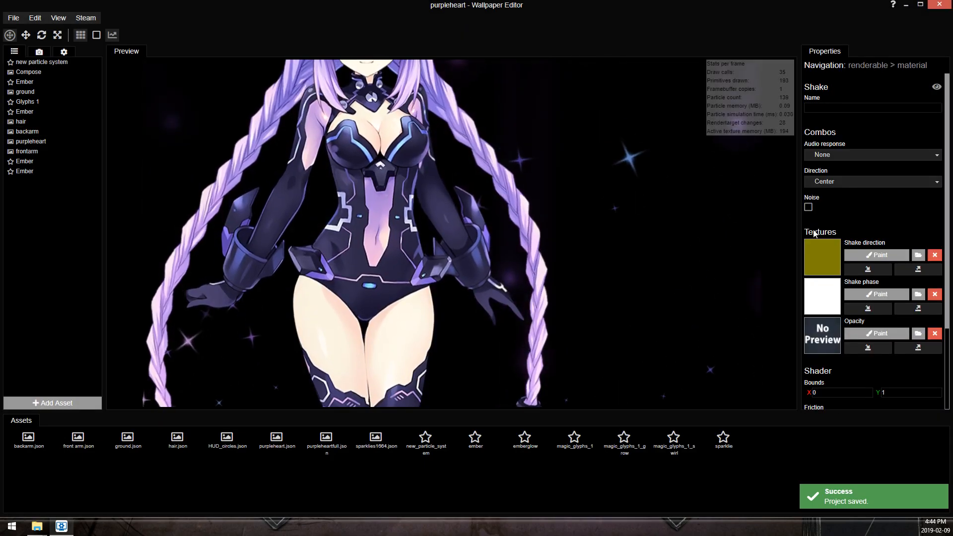
pyautogui.click(874, 254)
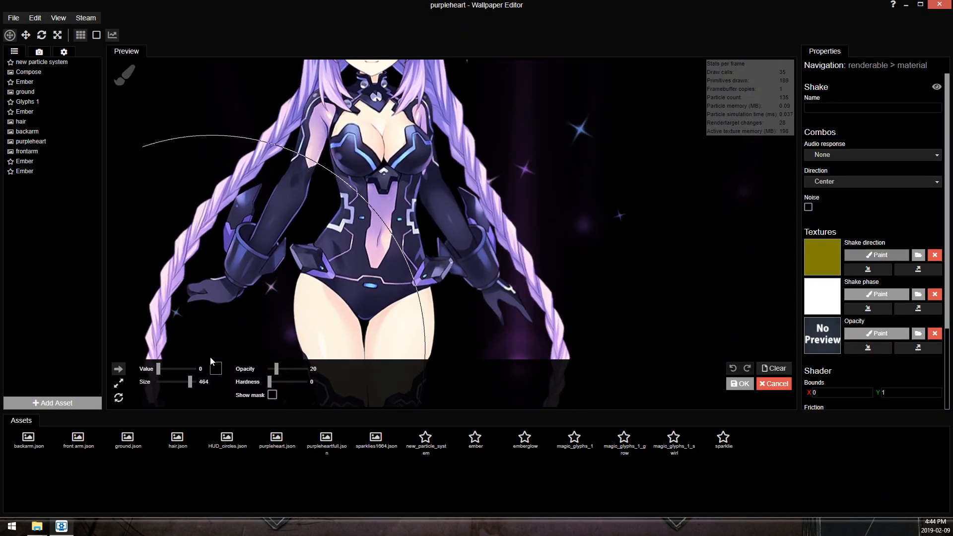
pyautogui.moveTo(158, 369)
pyautogui.mouseDown()
pyautogui.moveTo(194, 369)
pyautogui.moveTo(187, 381)
pyautogui.mouseUp()
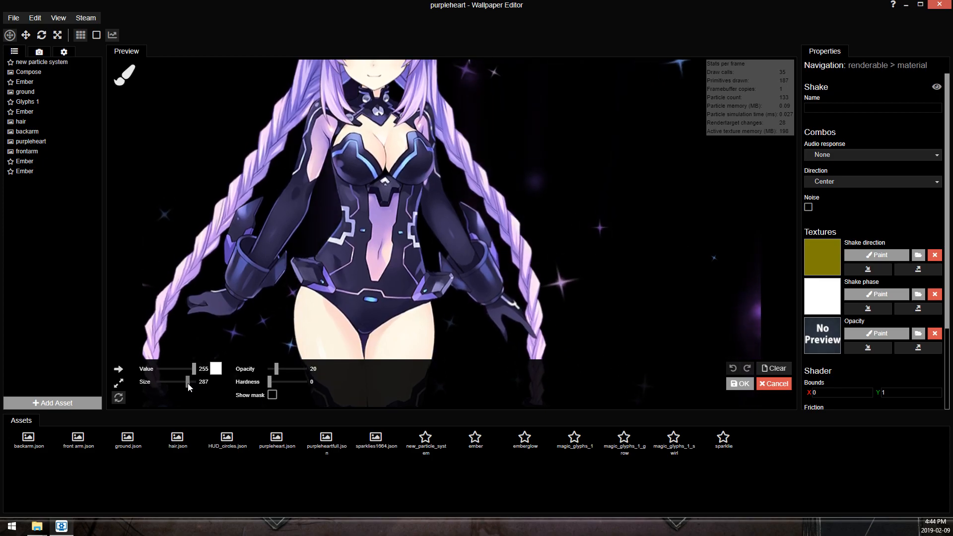
pyautogui.moveTo(276, 368); pyautogui.dragTo(281, 369)
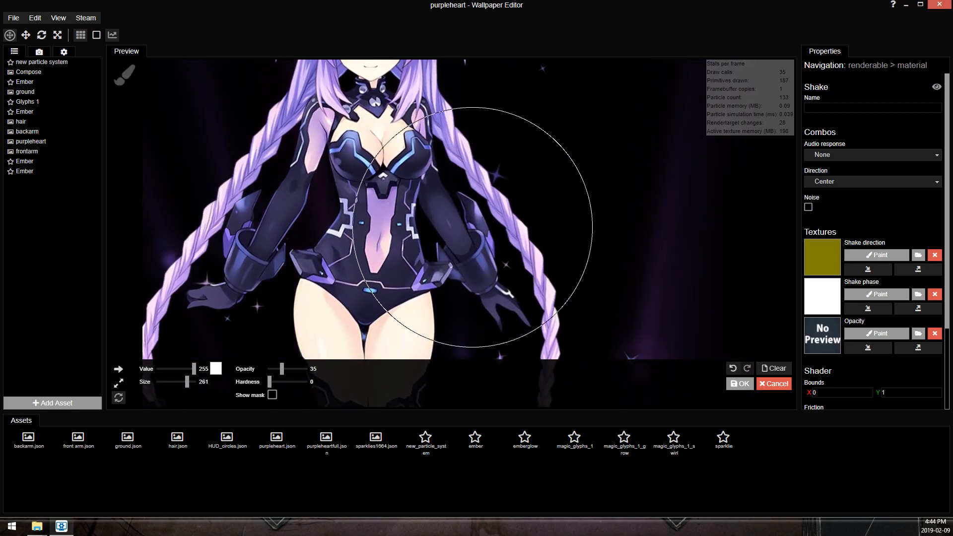
# Set the new backarm Shake effect's strength to 0.14 and its speed to 2.
pyautogui.scroll(-2, 851, 382)
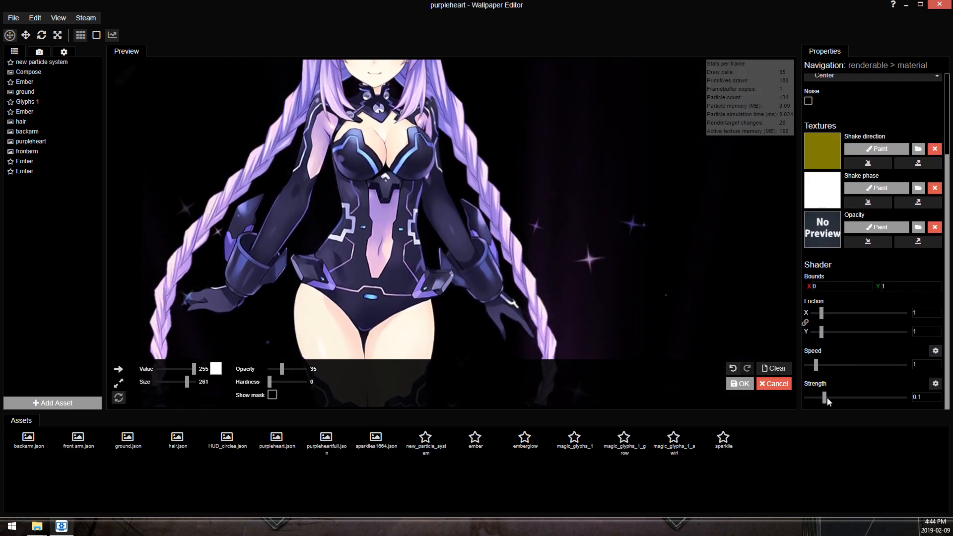
pyautogui.click(918, 366)
pyautogui.write('2')
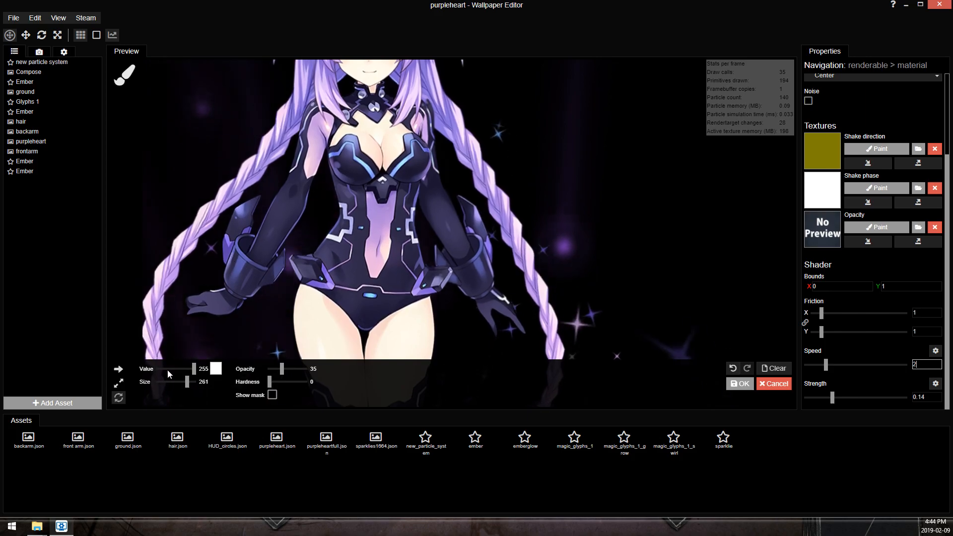
# Brush around the painted arm area with value 0, size 100 and opacity 9, and save the project.
pyautogui.click(168, 369)
pyautogui.click(182, 382)
pyautogui.moveTo(282, 368); pyautogui.dragTo(272, 368)
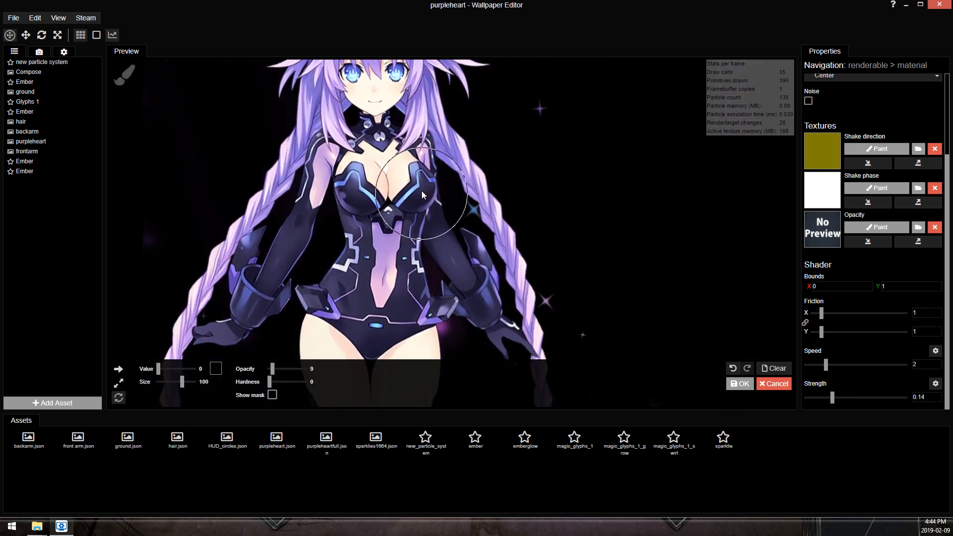
pyautogui.scroll(-4, 421, 174)
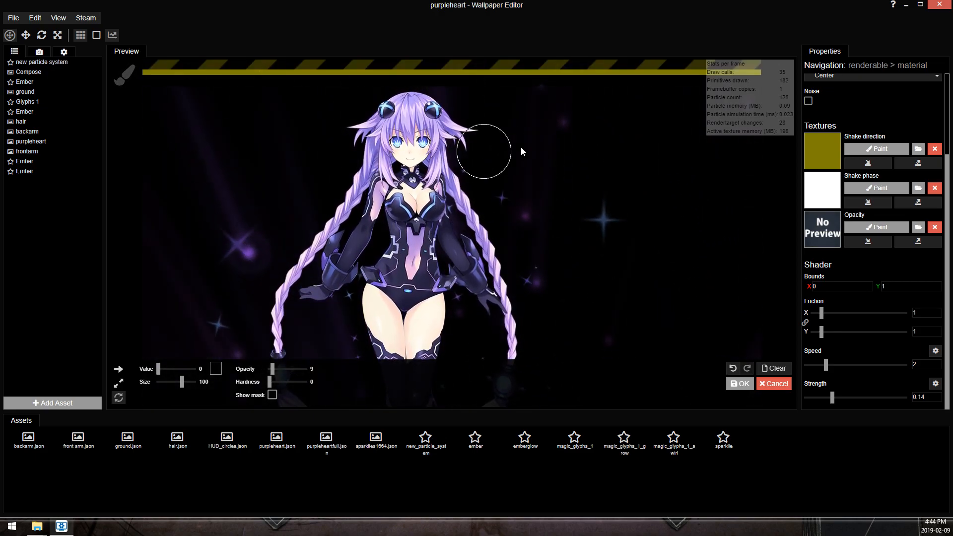
pyautogui.hotkey('ctrl', 's')
pyautogui.scroll(3, 541, 172)
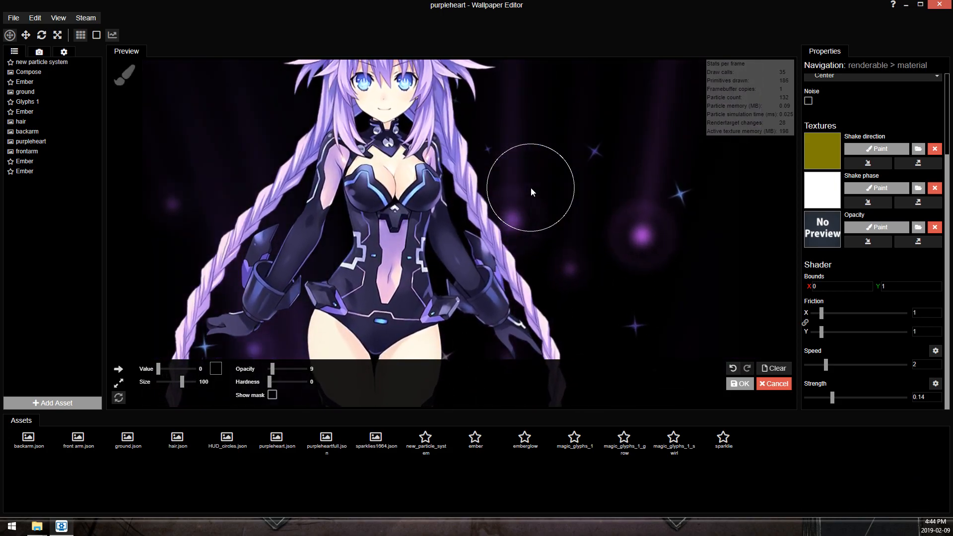
# Try a speed of 4 for the Shake effect, and settle on speed 1 with strength 0.13.
pyautogui.moveTo(825, 365); pyautogui.dragTo(845, 365)
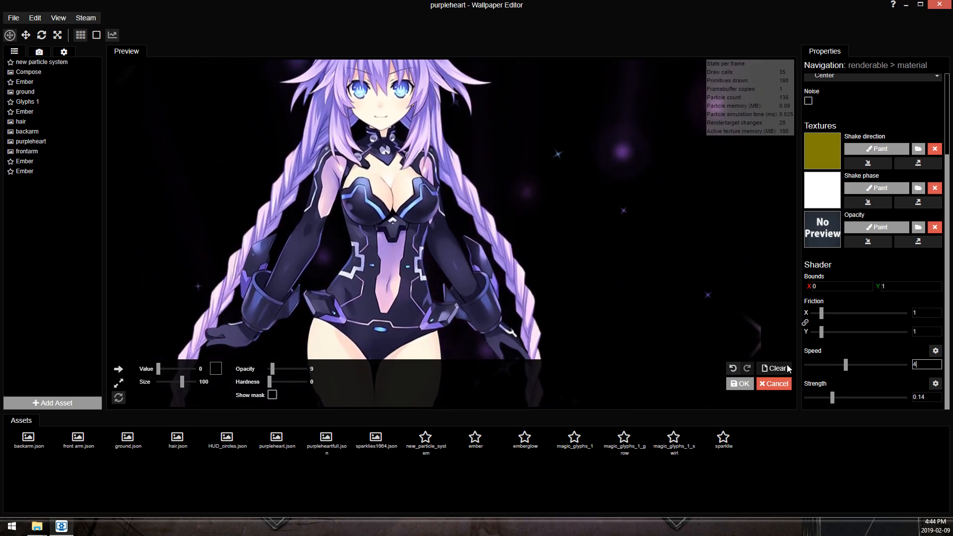
pyautogui.moveTo(920, 365); pyautogui.dragTo(569, 329)
pyautogui.write('1')
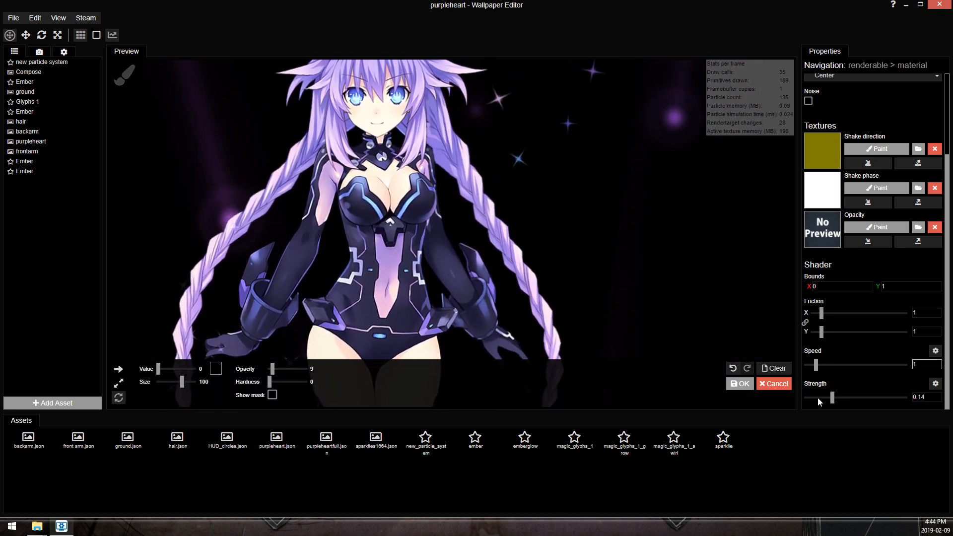
pyautogui.moveTo(834, 395); pyautogui.dragTo(832, 395)
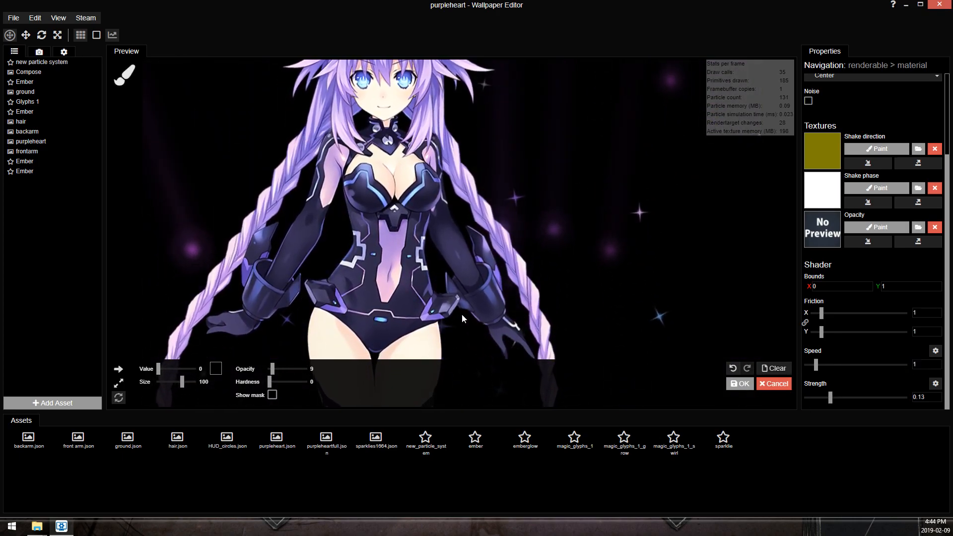
# Brush over the character's shake direction with value 255, size 1000 and opacity 9.
pyautogui.moveTo(182, 383); pyautogui.dragTo(197, 380)
pyautogui.moveTo(158, 369); pyautogui.dragTo(197, 369)
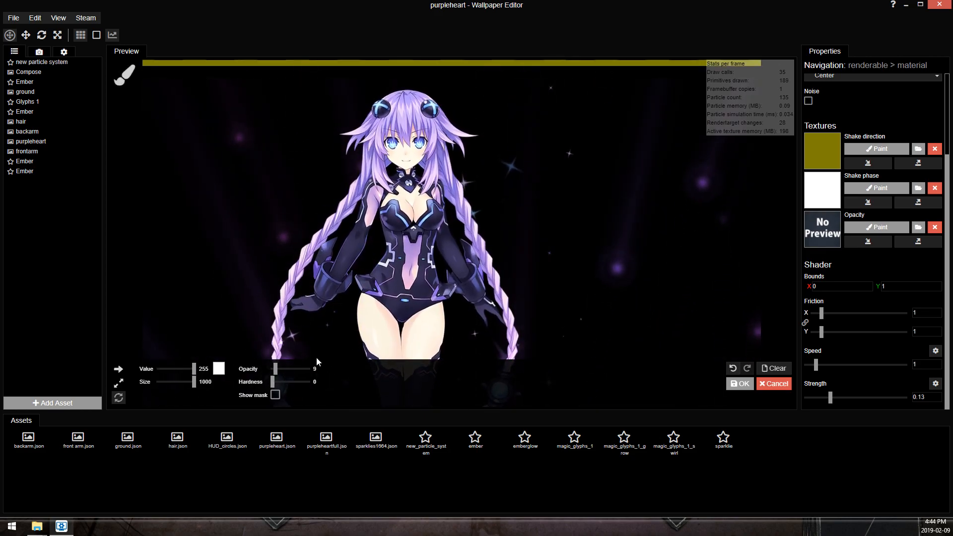
pyautogui.scroll(-2, 442, 174)
pyautogui.moveTo(456, 150); pyautogui.dragTo(451, 179)
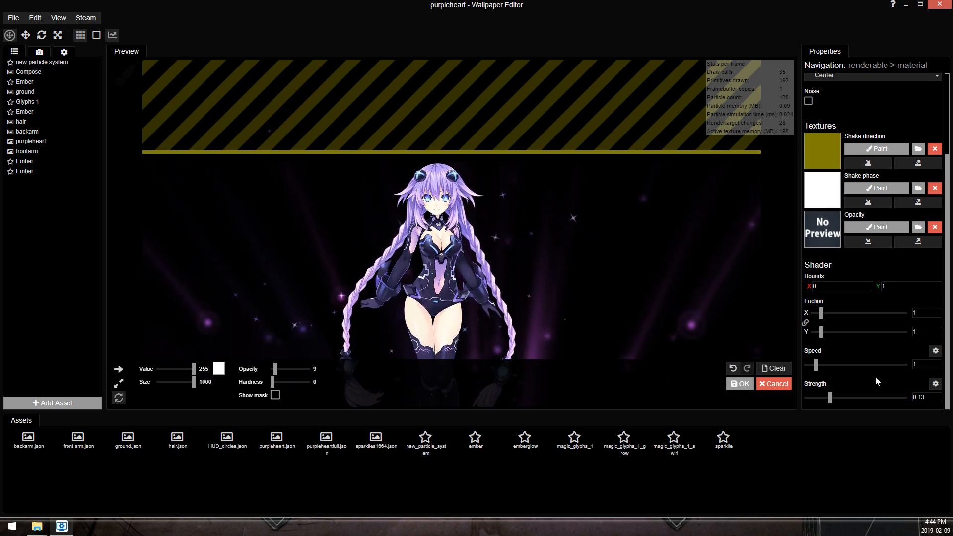
# Try a strength of 0.33 for the Shake effect, and return it to 0.13.
pyautogui.moveTo(833, 397); pyautogui.dragTo(872, 394)
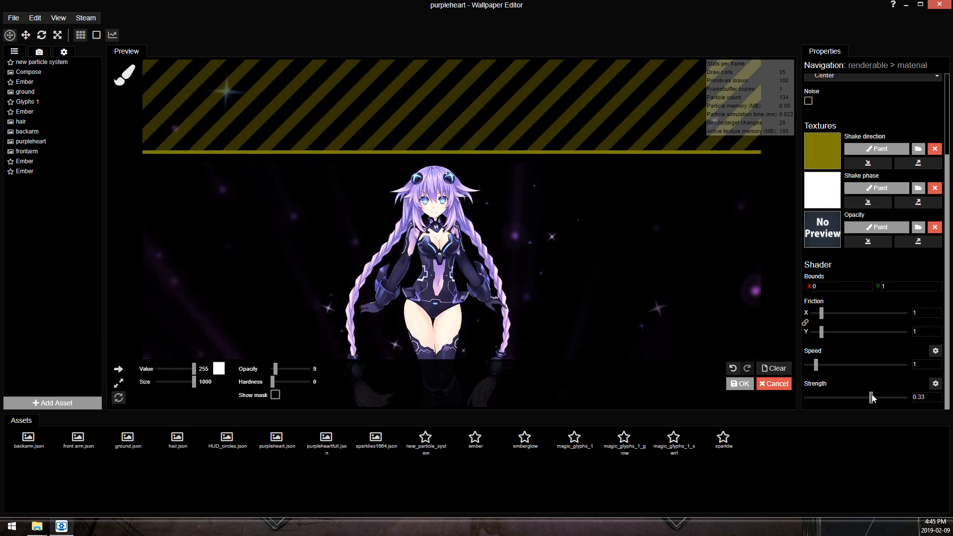
pyautogui.scroll(1, 521, 324)
pyautogui.scroll(3, 521, 324)
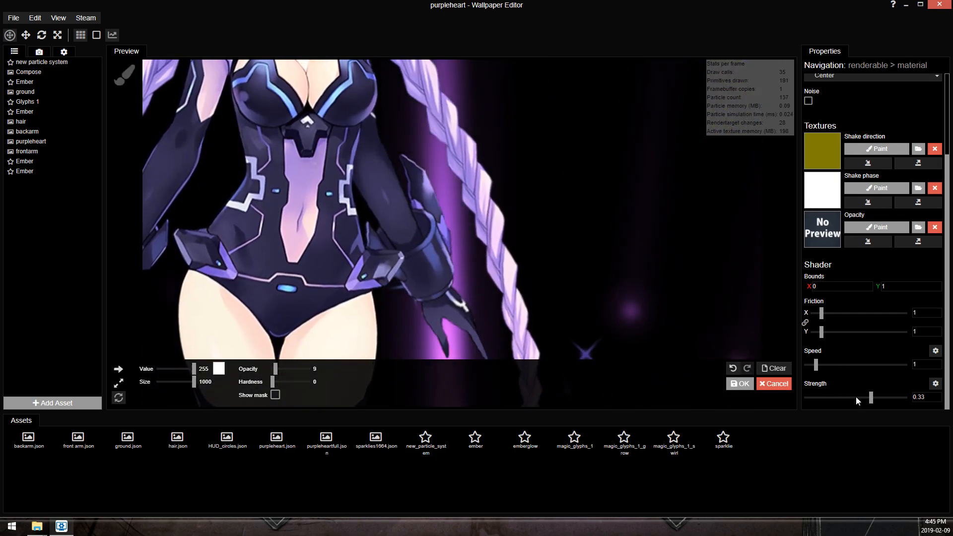
pyautogui.moveTo(869, 395); pyautogui.dragTo(829, 401)
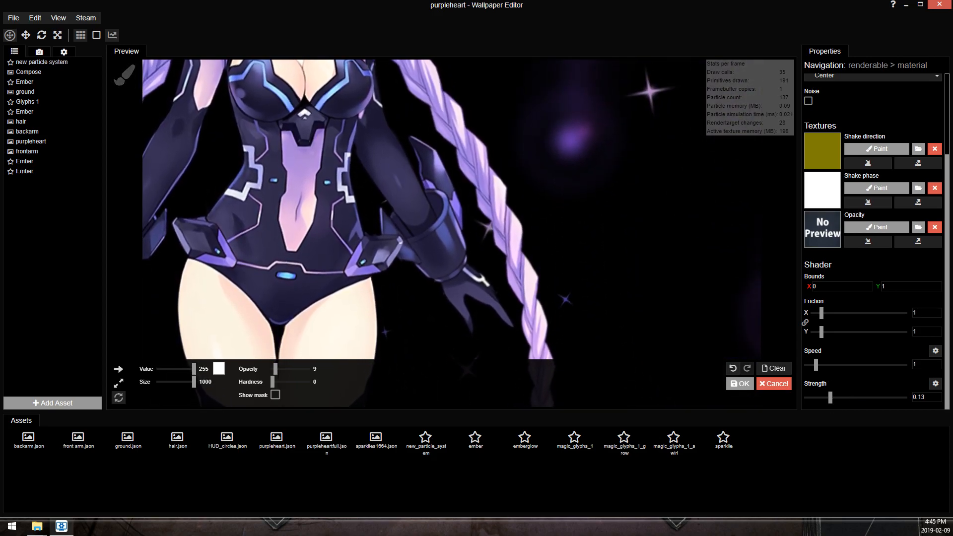
# Set the Shake effect's speed to 2 and save the project.
pyautogui.moveTo(935, 365); pyautogui.dragTo(797, 374)
pyautogui.write('2')
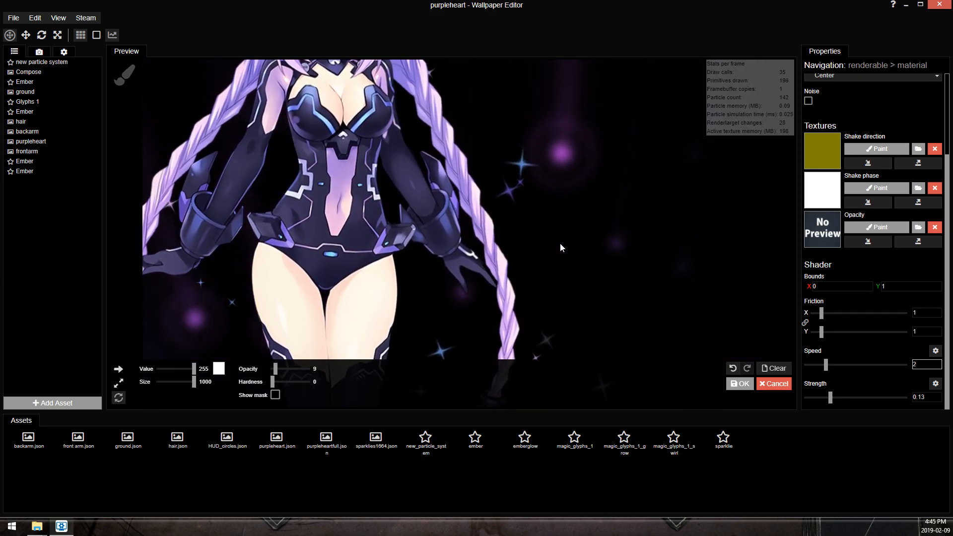
pyautogui.hotkey('ctrl', 's')
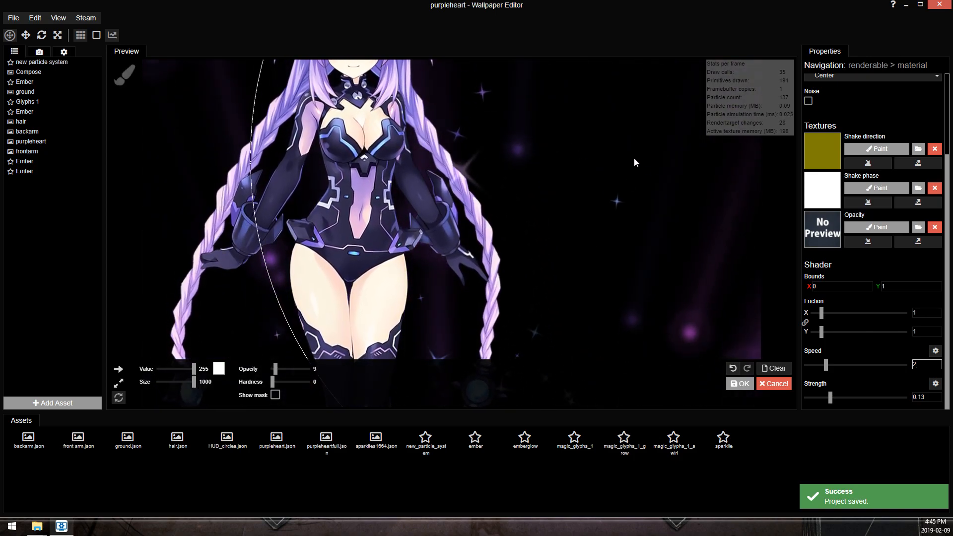
# Soften the shake direction painting around the character with brush value 0, size 348 and opacity 9, and accept it.
pyautogui.scroll(-5, 633, 157)
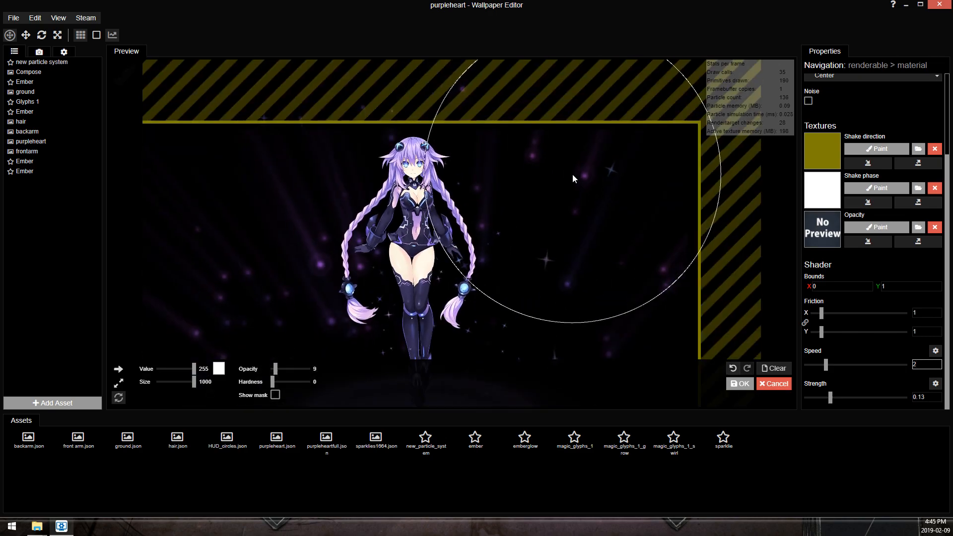
pyautogui.scroll(3, 510, 261)
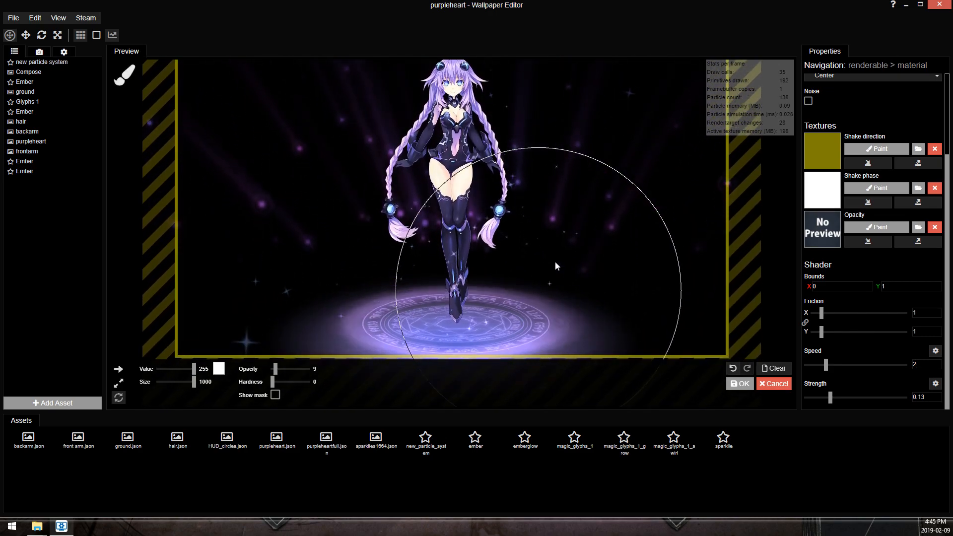
pyautogui.moveTo(509, 204); pyautogui.dragTo(506, 218)
pyautogui.scroll(3, 506, 218)
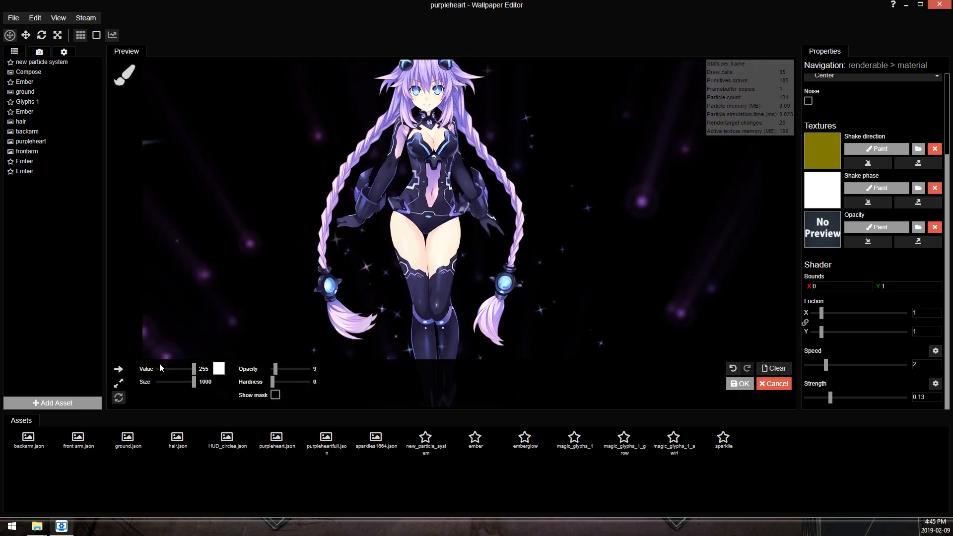
pyautogui.moveTo(192, 381); pyautogui.dragTo(189, 382)
pyautogui.scroll(-1, 445, 151)
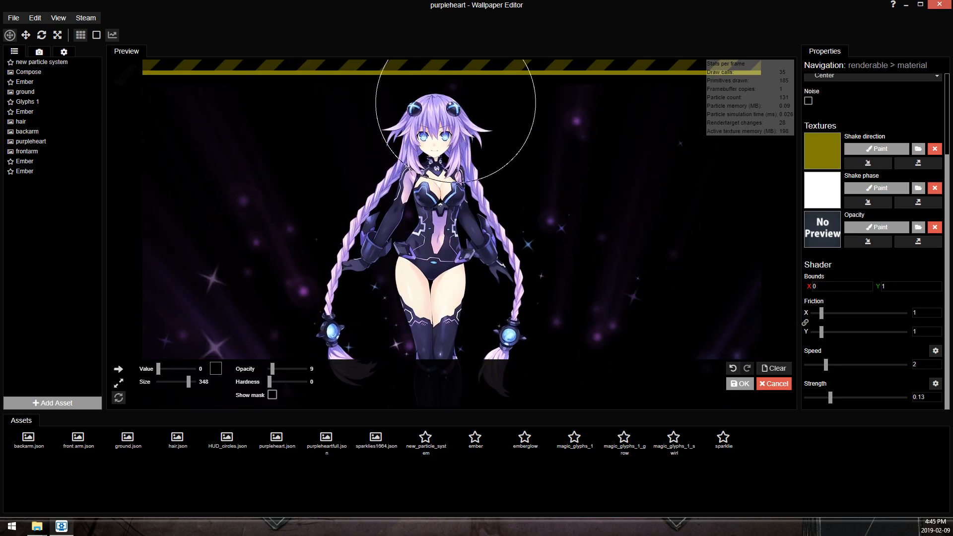
pyautogui.scroll(1, 442, 116)
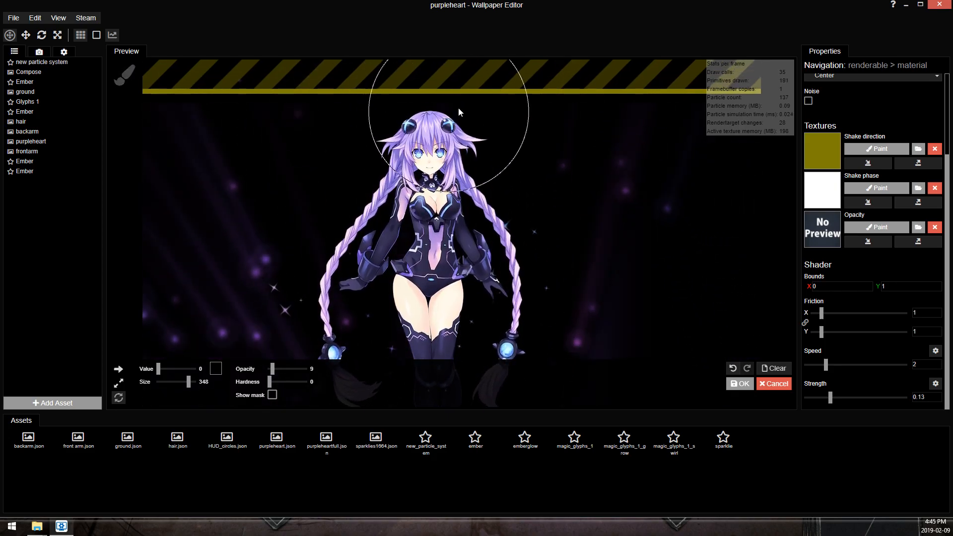
pyautogui.scroll(4, 454, 108)
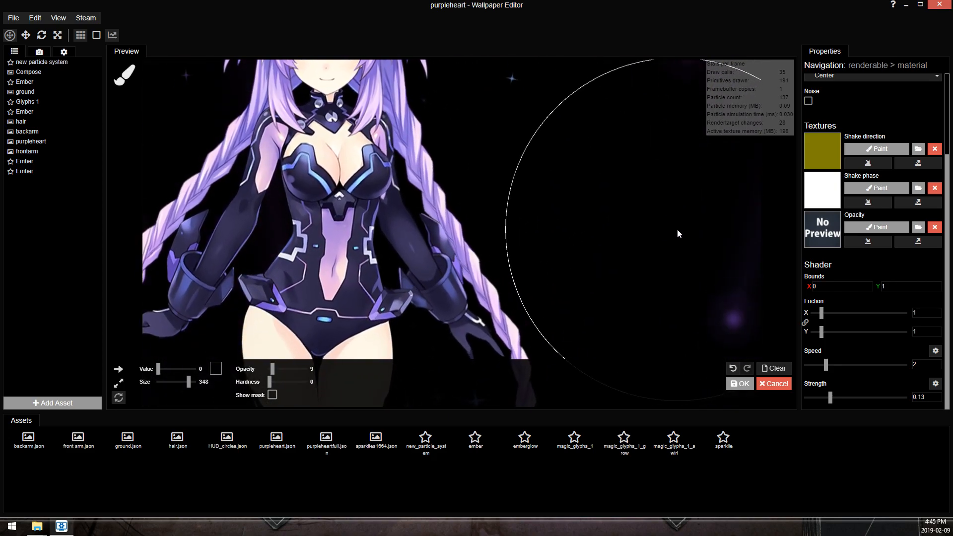
pyautogui.click(742, 384)
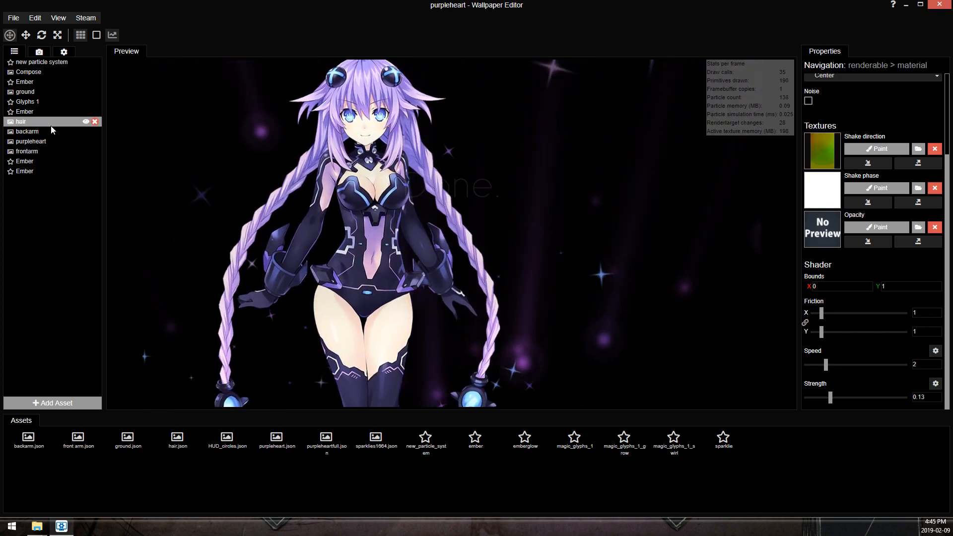
# Check backarm's list of Shake effects, and hide both existing Shake effects of the frontarm layer.
pyautogui.click(37, 133)
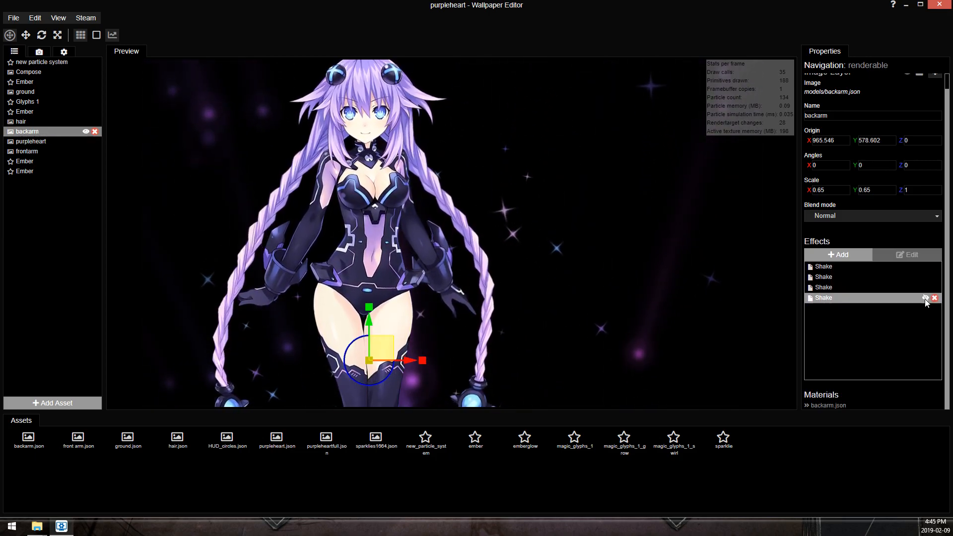
pyautogui.moveTo(857, 300); pyautogui.dragTo(870, 266)
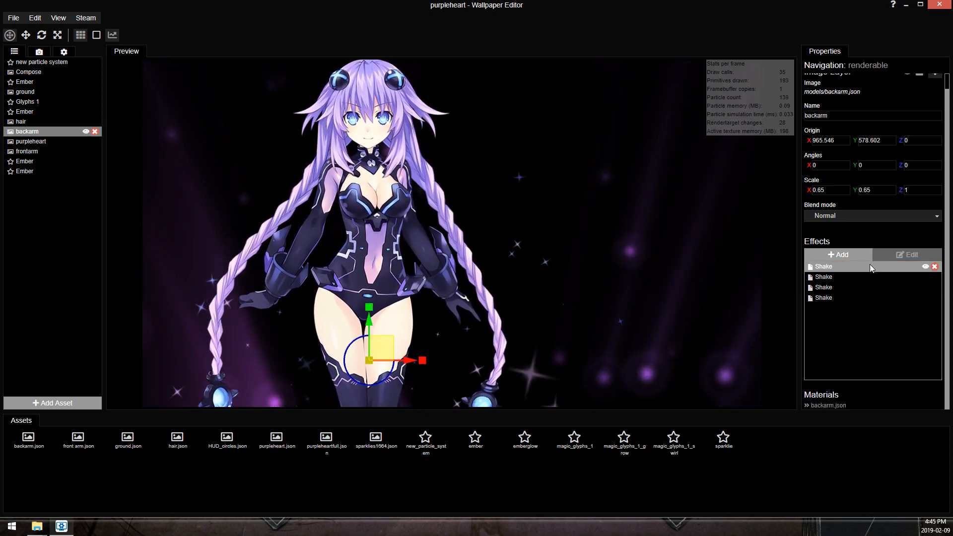
pyautogui.click(30, 151)
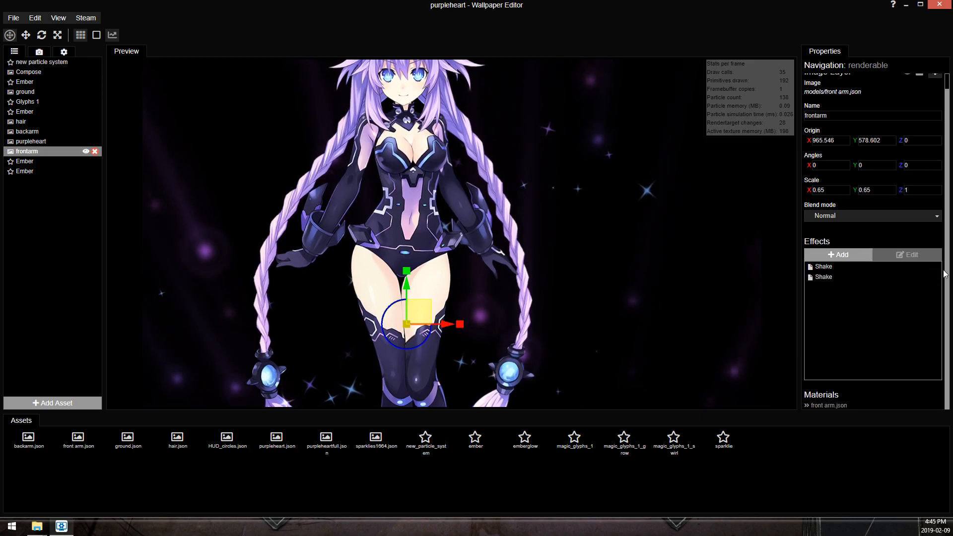
pyautogui.click(925, 278)
pyautogui.click(925, 268)
# Add a new Shake effect to frontarm and open its shake direction for painting.
pyautogui.click(853, 258)
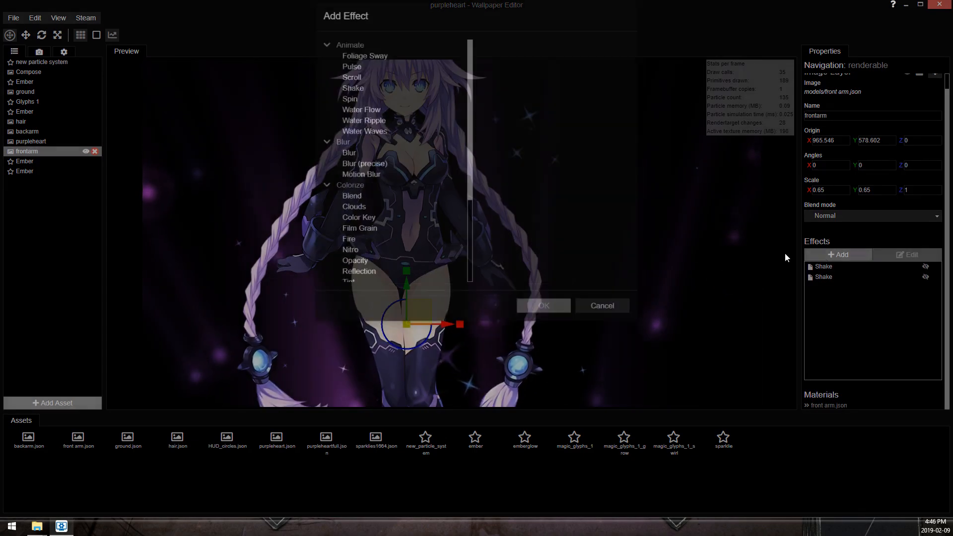
pyautogui.doubleClick(382, 94)
pyautogui.click(876, 148)
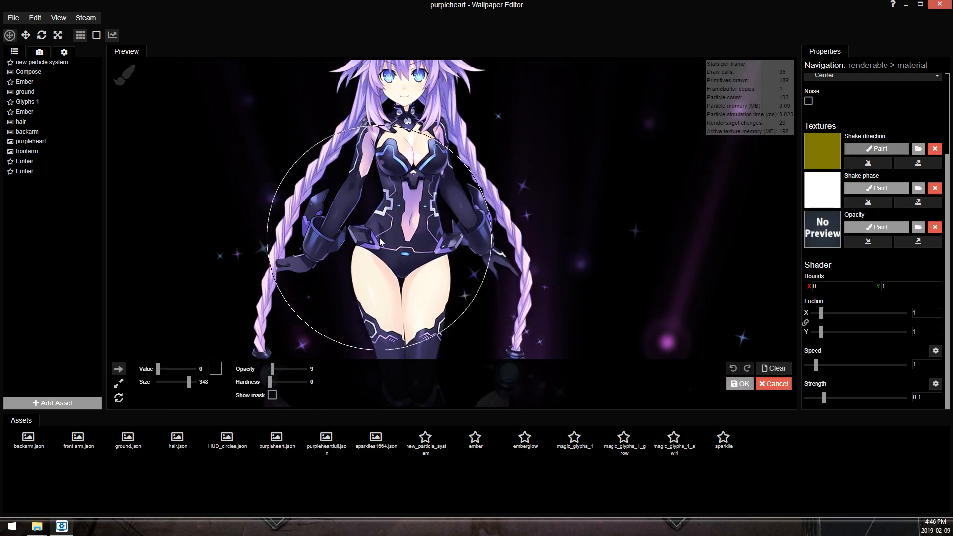
# Paint frontarm's arm area with value 255, size 121 and opacity 15, save the project, and set the Shake strength to 0.17.
pyautogui.moveTo(172, 368)
pyautogui.mouseDown()
pyautogui.moveTo(198, 369)
pyautogui.moveTo(186, 386)
pyautogui.mouseUp()
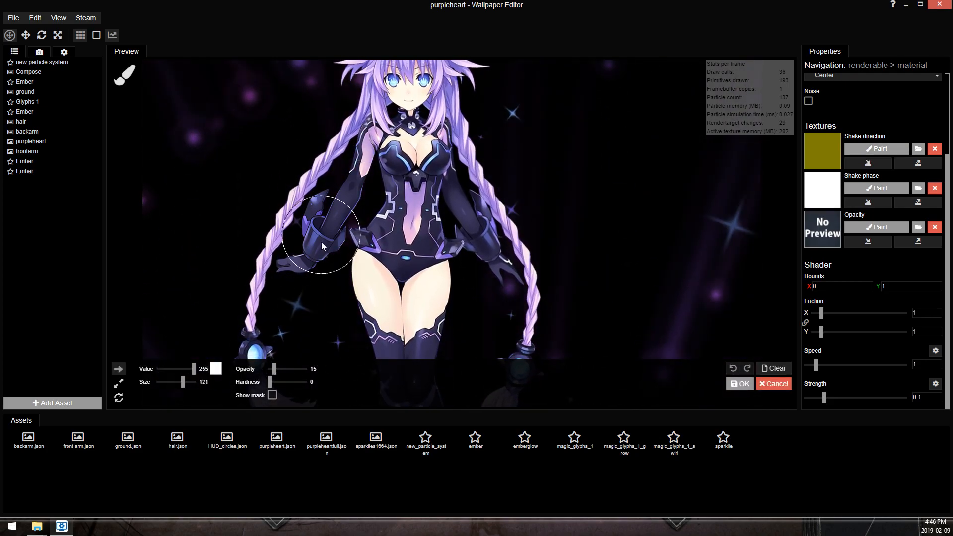
pyautogui.moveTo(290, 212)
pyautogui.mouseDown()
pyautogui.moveTo(310, 200)
pyautogui.moveTo(310, 174)
pyautogui.moveTo(294, 186)
pyautogui.mouseUp()
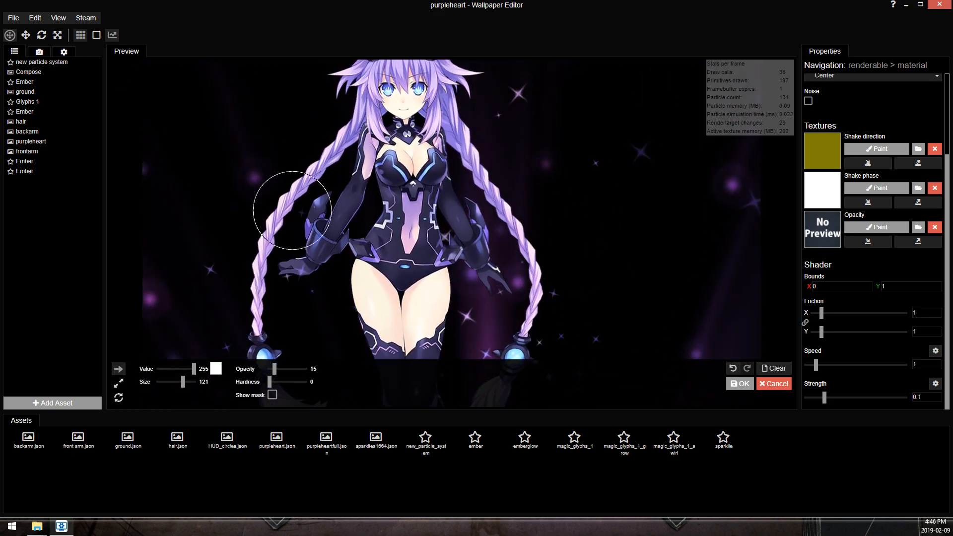
pyautogui.hotkey('ctrl', 's')
pyautogui.moveTo(824, 397); pyautogui.dragTo(838, 404)
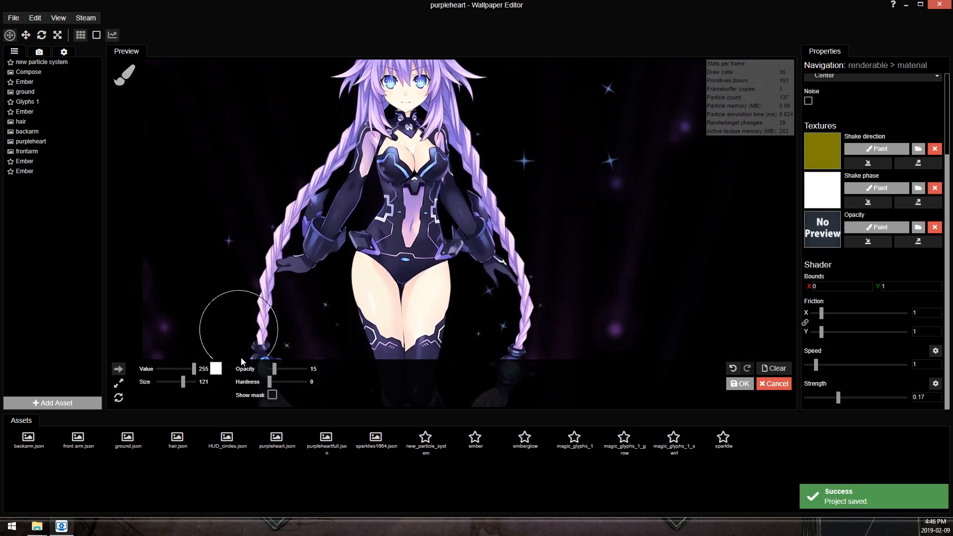
# Soften frontarm's shake direction painting around the character with brush value 0, size 316 and opacity 8, save the project, and accept the painting.
pyautogui.moveTo(194, 369); pyautogui.dragTo(154, 370)
pyautogui.moveTo(280, 371); pyautogui.dragTo(273, 368)
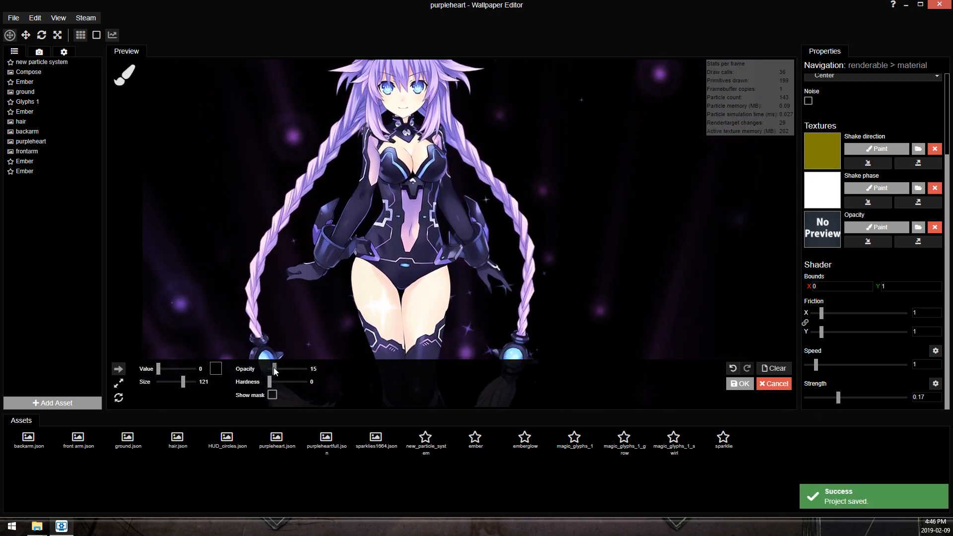
pyautogui.moveTo(183, 382); pyautogui.dragTo(189, 383)
pyautogui.moveTo(369, 115)
pyautogui.mouseDown()
pyautogui.moveTo(402, 110)
pyautogui.moveTo(412, 149)
pyautogui.moveTo(424, 134)
pyautogui.moveTo(479, 112)
pyautogui.moveTo(460, 121)
pyautogui.moveTo(401, 205)
pyautogui.moveTo(531, 117)
pyautogui.moveTo(406, 158)
pyautogui.moveTo(415, 147)
pyautogui.mouseUp()
pyautogui.hotkey('ctrl', 's')
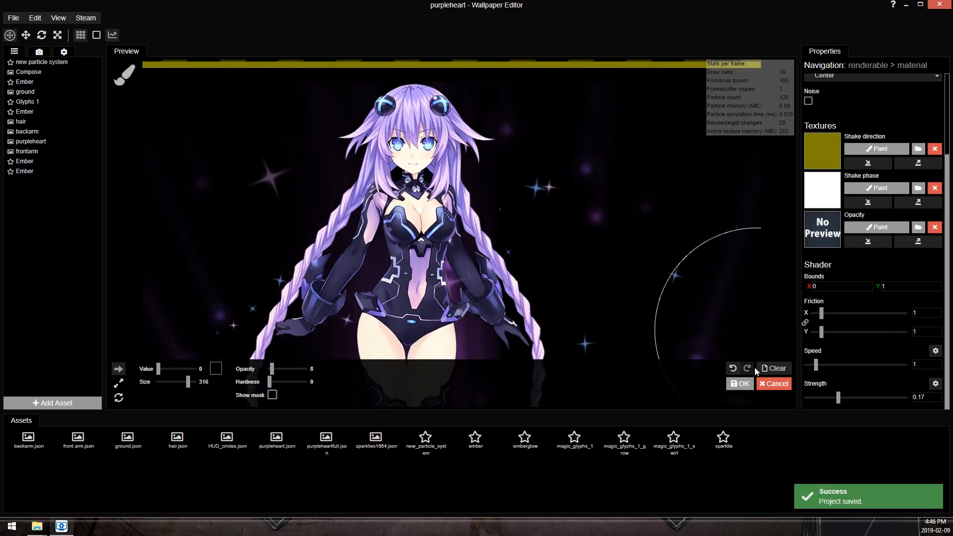
pyautogui.click(739, 384)
# Show both hidden Shake effects of the frontarm layer again.
pyautogui.click(50, 155)
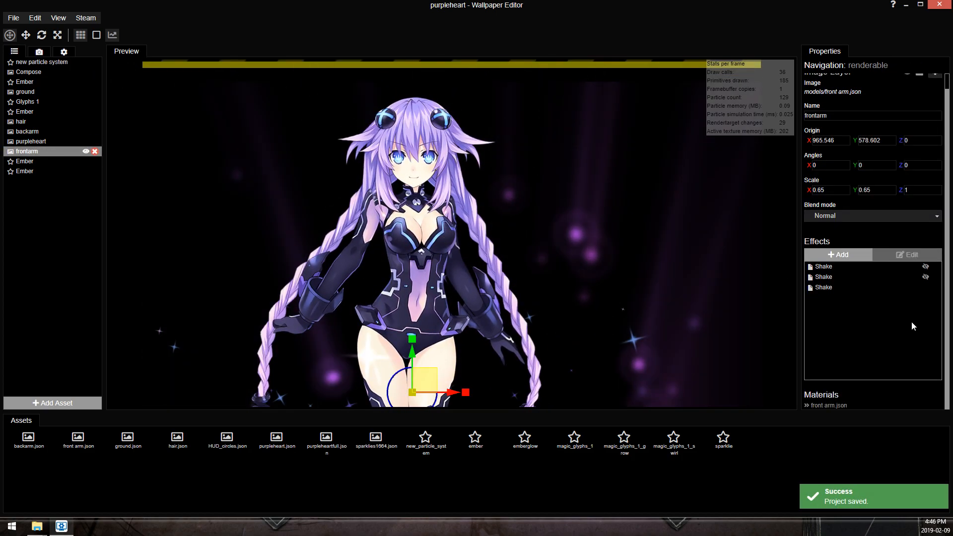
pyautogui.moveTo(834, 284); pyautogui.dragTo(839, 267)
pyautogui.click(925, 277)
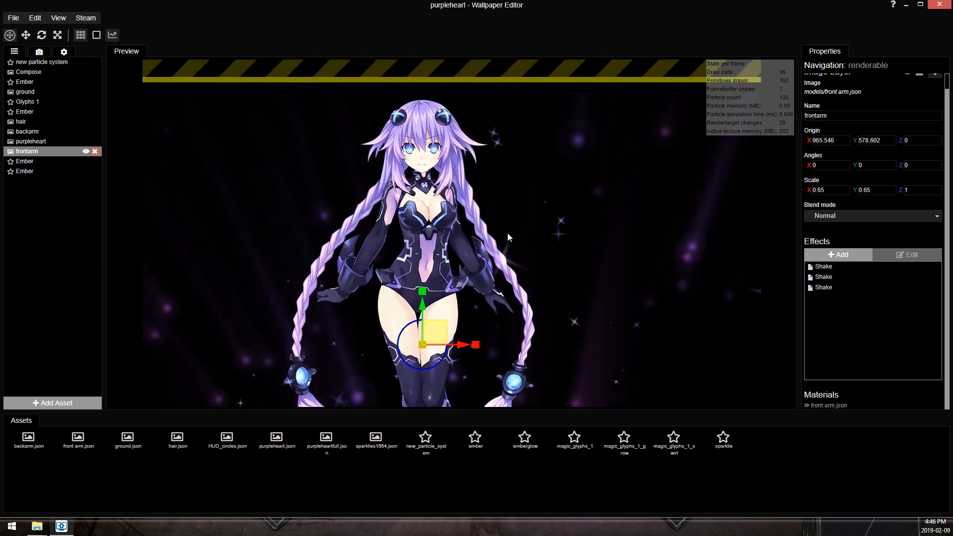
# Open a frontarm Shake effect, paint its shake direction over the body with value 255, size 562 and opacity 8, and save the project.
pyautogui.doubleClick(870, 264)
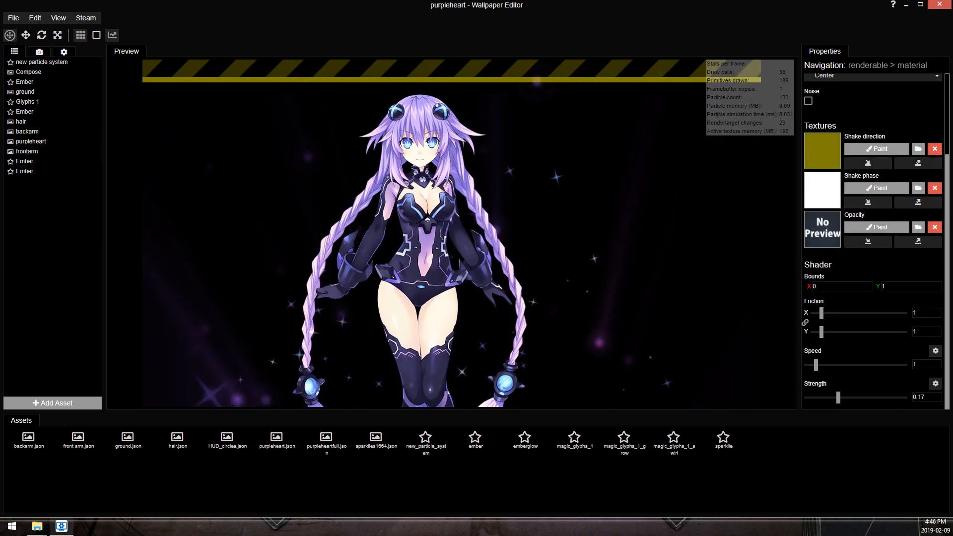
pyautogui.click(904, 149)
pyautogui.moveTo(188, 382)
pyautogui.mouseDown()
pyautogui.moveTo(203, 381)
pyautogui.moveTo(201, 370)
pyautogui.mouseUp()
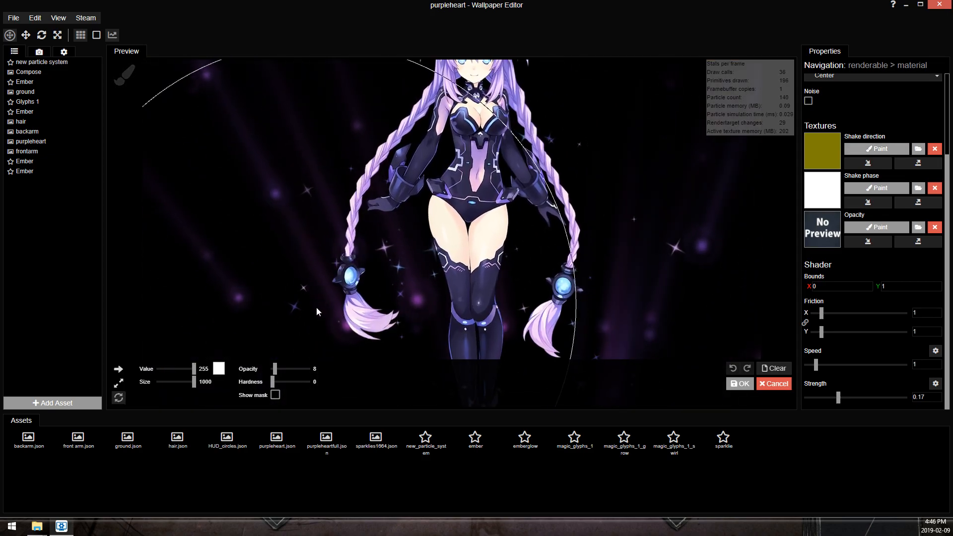
pyautogui.click(192, 385)
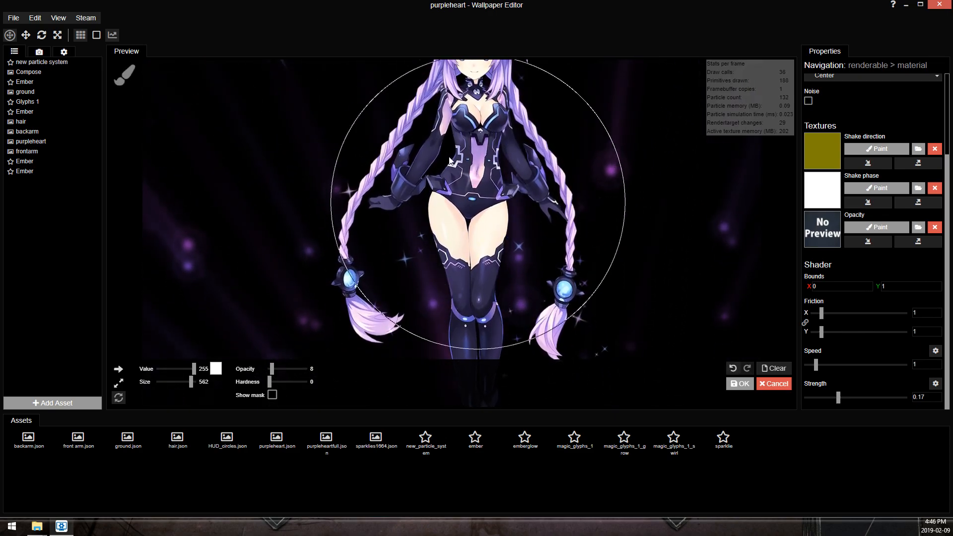
pyautogui.hotkey('ctrl', 's')
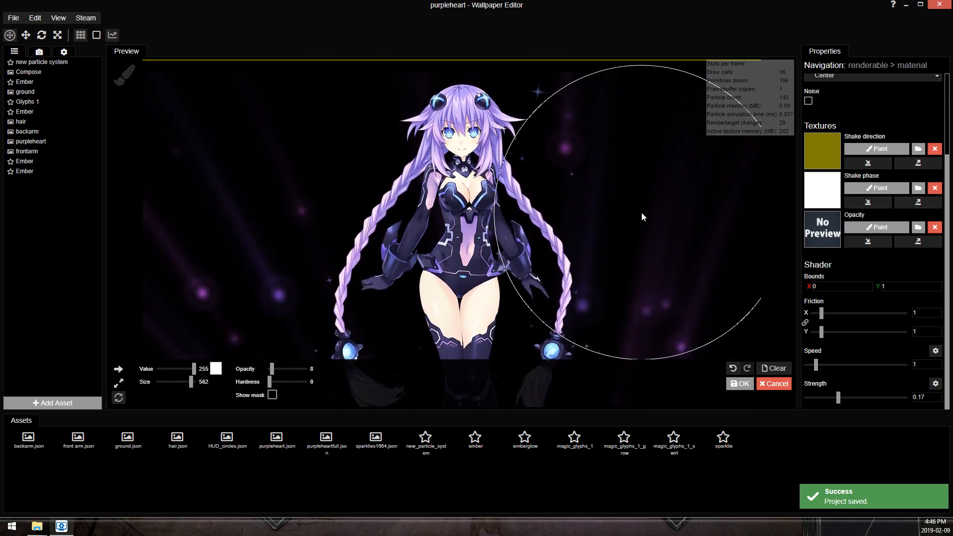
# Set the Shake strength to 0.25, choose Left for the option above Noise, and set the speed to 2.
pyautogui.moveTo(841, 396); pyautogui.dragTo(853, 393)
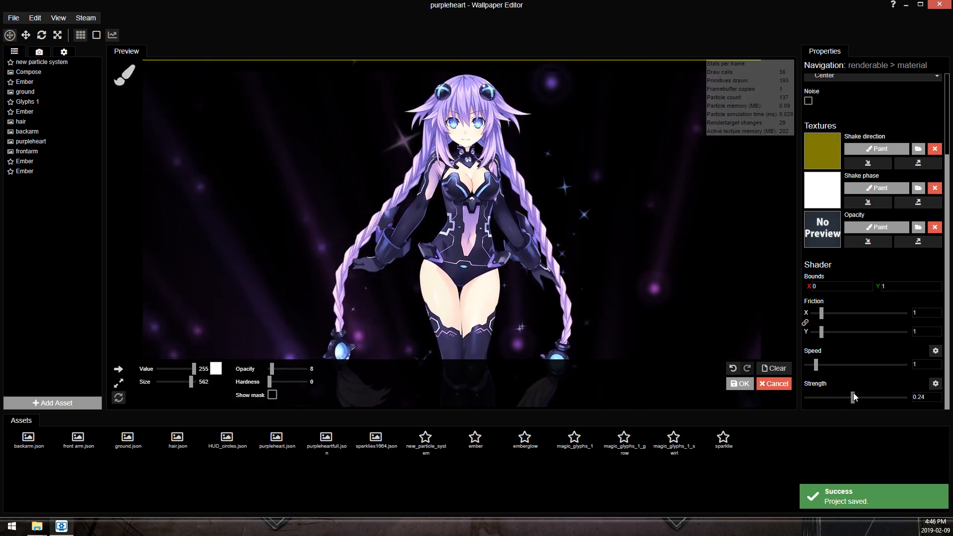
pyautogui.click(833, 79)
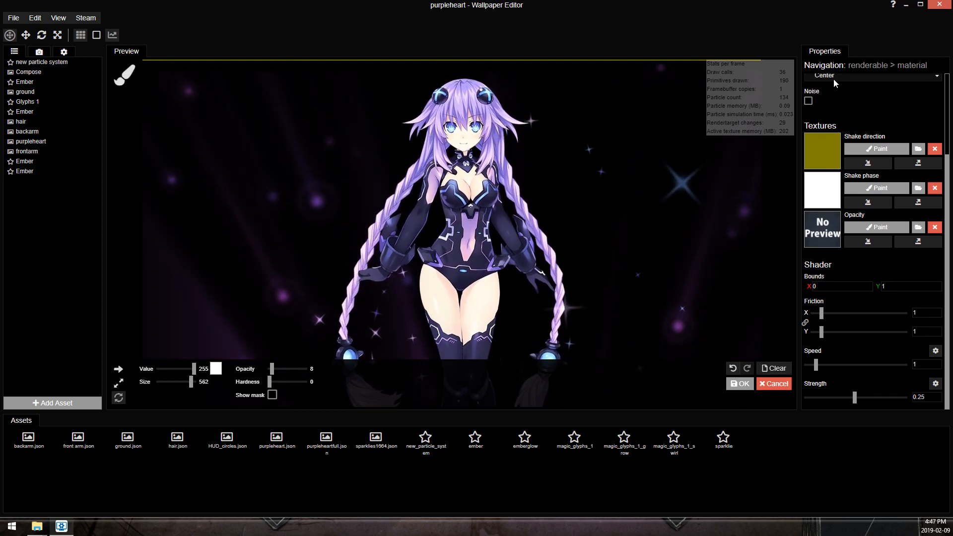
pyautogui.click(828, 105)
pyautogui.scroll(8, 523, 230)
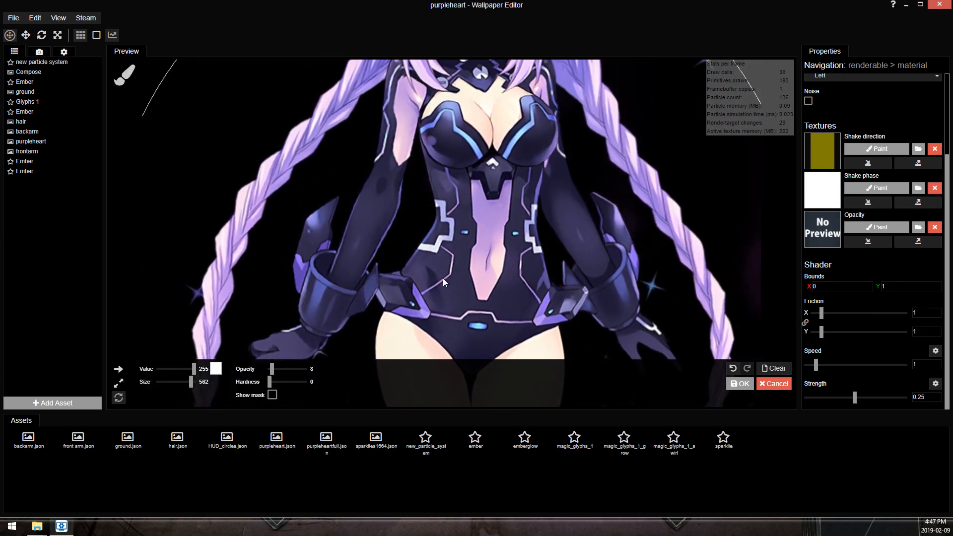
pyautogui.scroll(-6, 452, 255)
pyautogui.doubleClick(926, 364)
pyautogui.write('2')
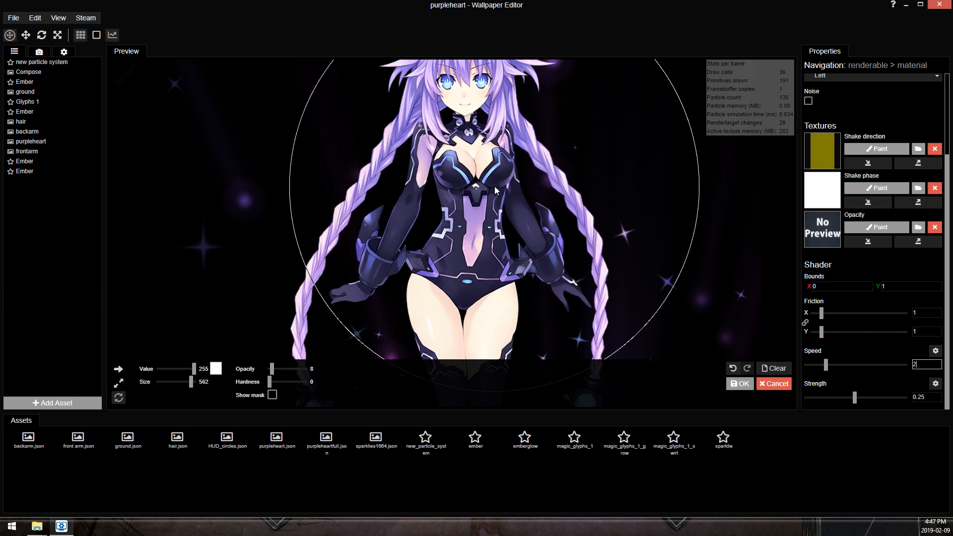
# Fade the shake direction painting around the head and shoulders with brush value 0, size 237 and opacity 8, and save the project.
pyautogui.moveTo(194, 369)
pyautogui.mouseDown()
pyautogui.moveTo(144, 386)
pyautogui.moveTo(187, 382)
pyautogui.mouseUp()
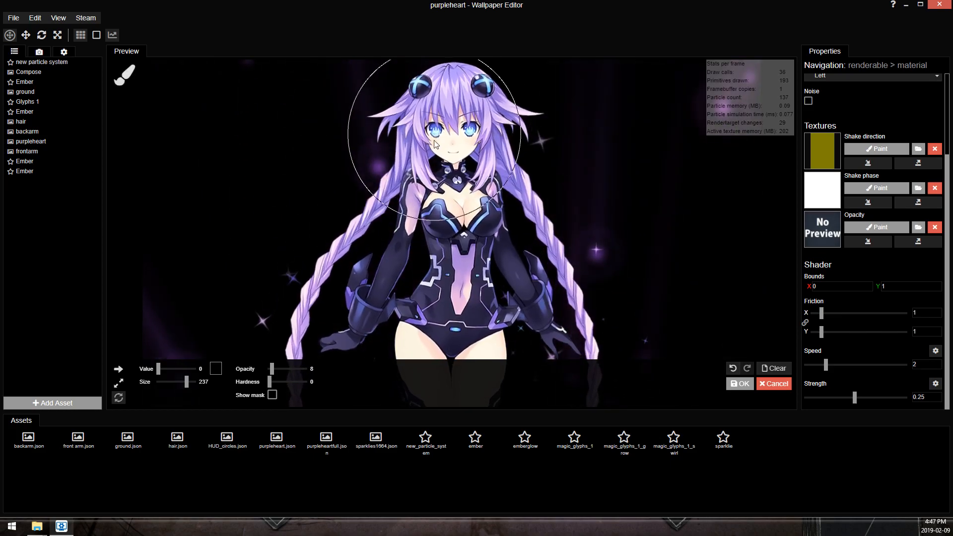
pyautogui.scroll(5, 415, 121)
pyautogui.hotkey('ctrl', 's')
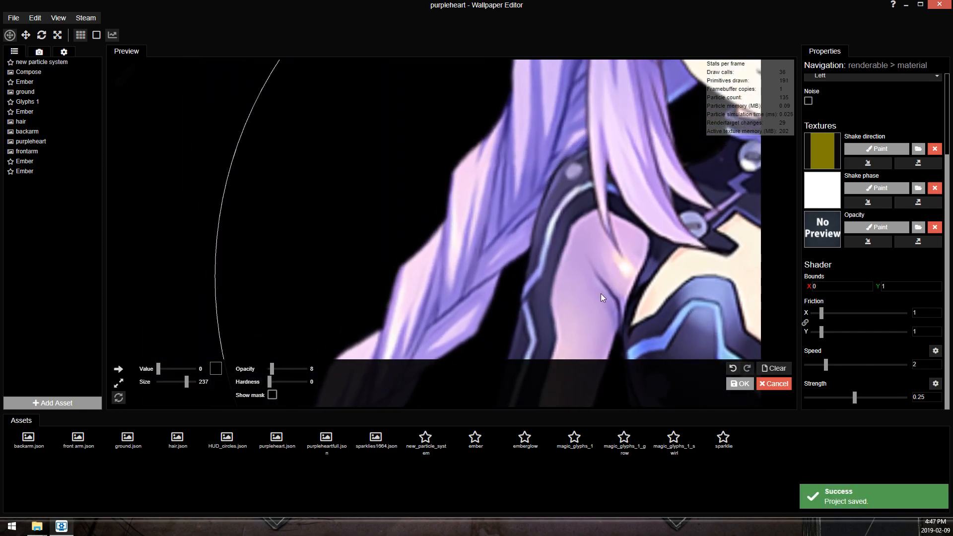
# Refine the fading with brush value 0, opacity 20 and size 110, accept the painting, and save the project.
pyautogui.moveTo(274, 370); pyautogui.dragTo(278, 370)
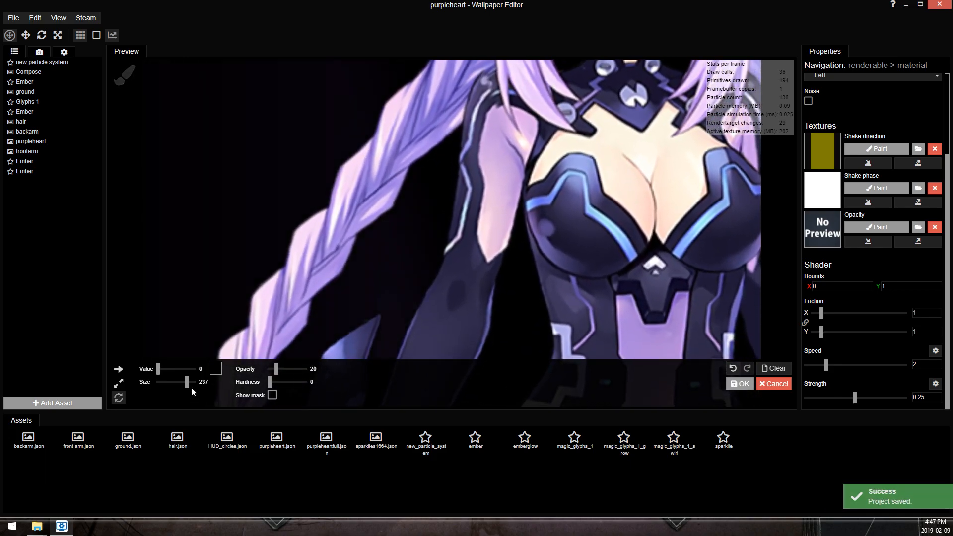
pyautogui.moveTo(187, 384); pyautogui.dragTo(183, 382)
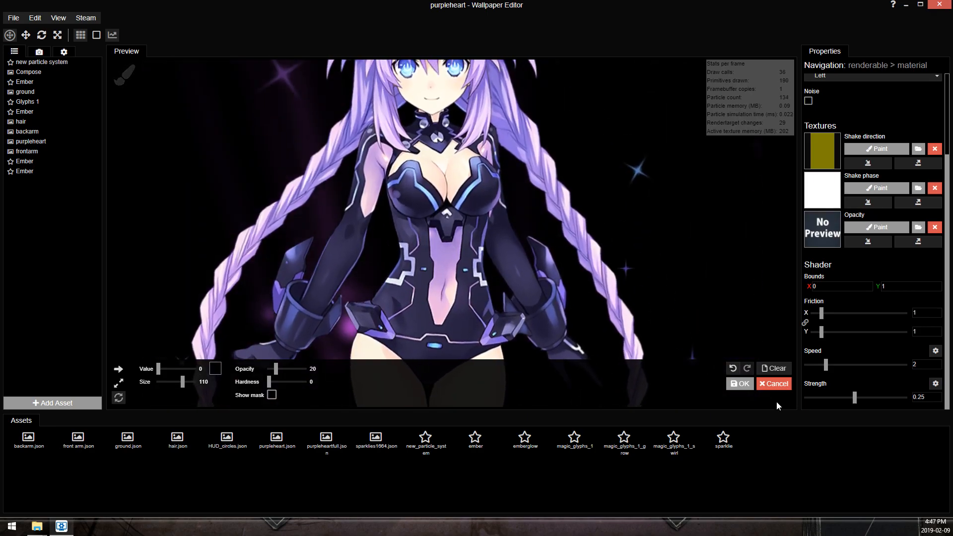
pyautogui.click(742, 384)
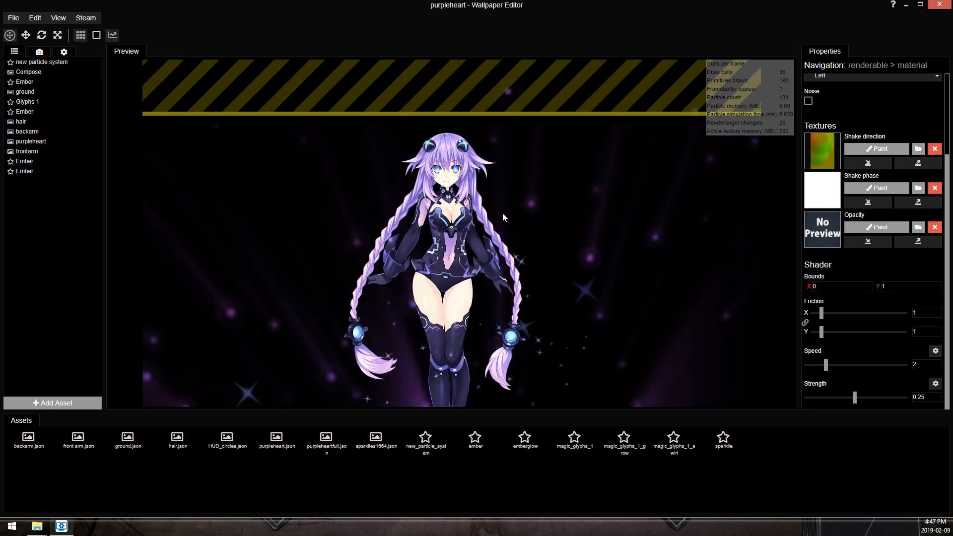
pyautogui.hotkey('ctrl', 's')
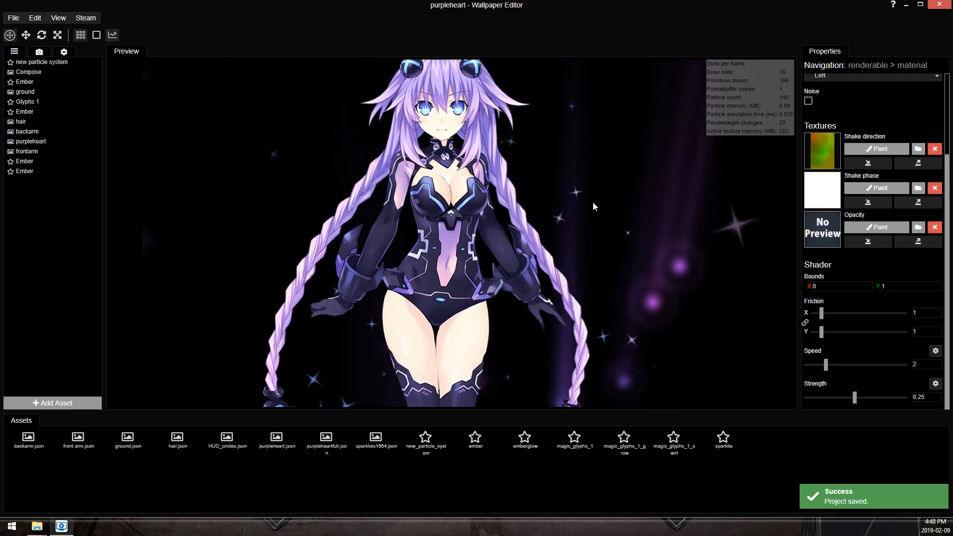
# Examine the new particle system's material, system and sphere random emitter settings in the Particle Editor.
pyautogui.scroll(-3, 568, 245)
pyautogui.scroll(-1, 556, 273)
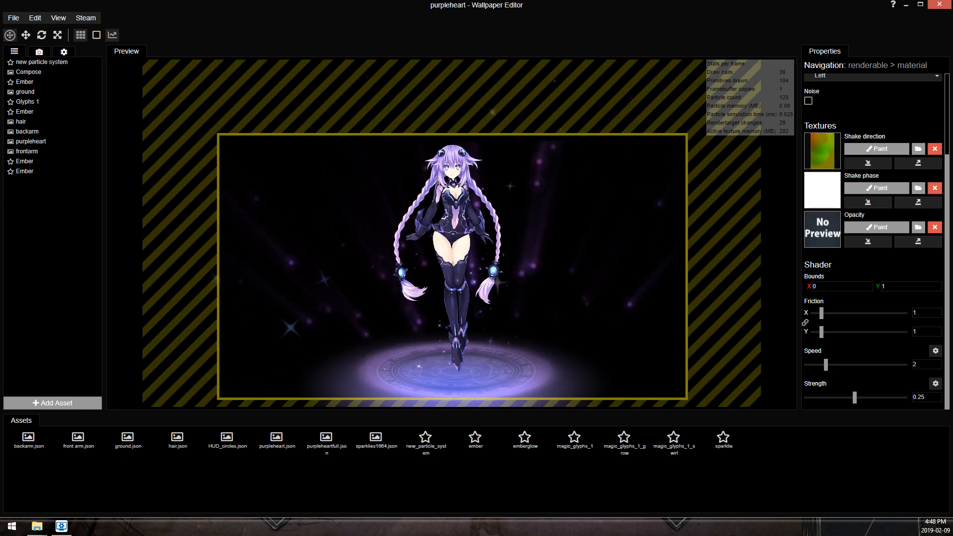
pyautogui.scroll(3, 461, 297)
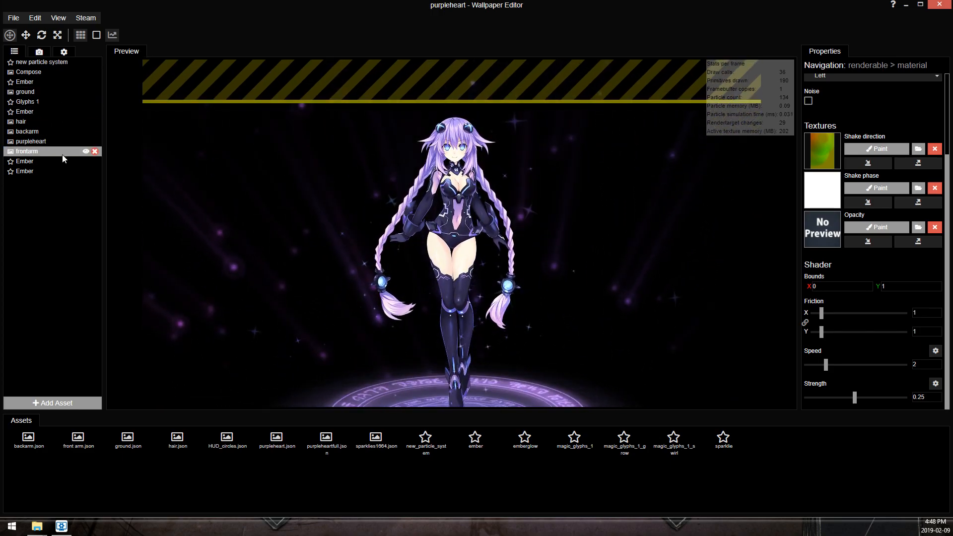
pyautogui.click(38, 62)
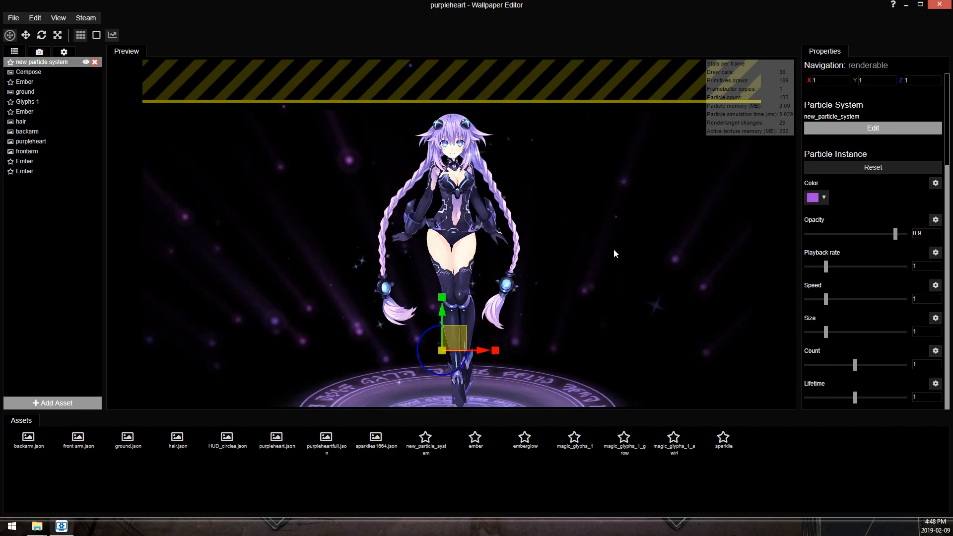
pyautogui.click(853, 131)
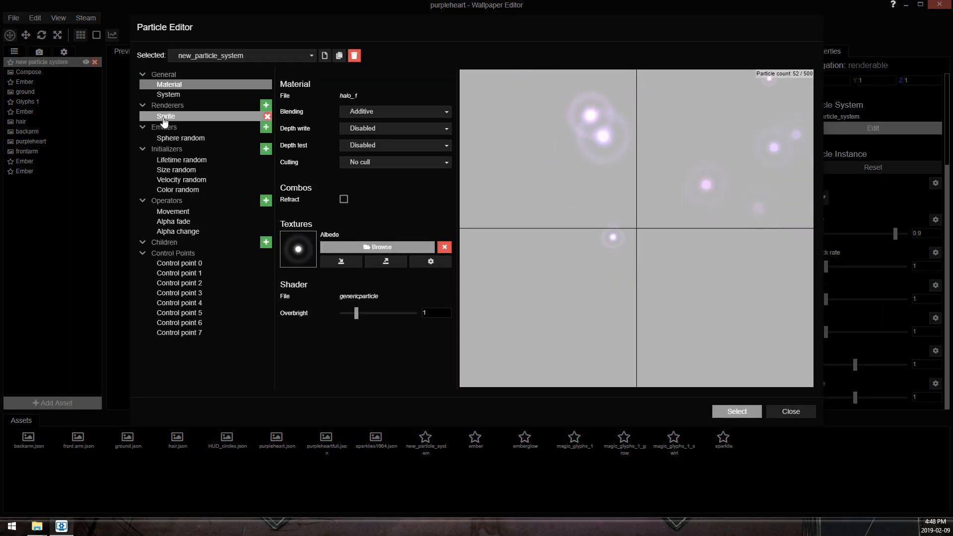
pyautogui.click(163, 117)
pyautogui.click(172, 95)
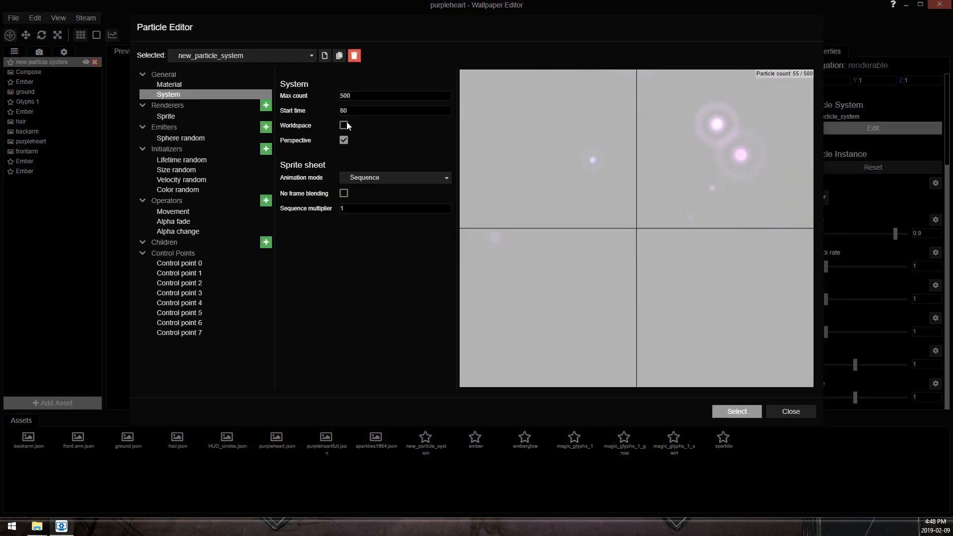
pyautogui.click(187, 138)
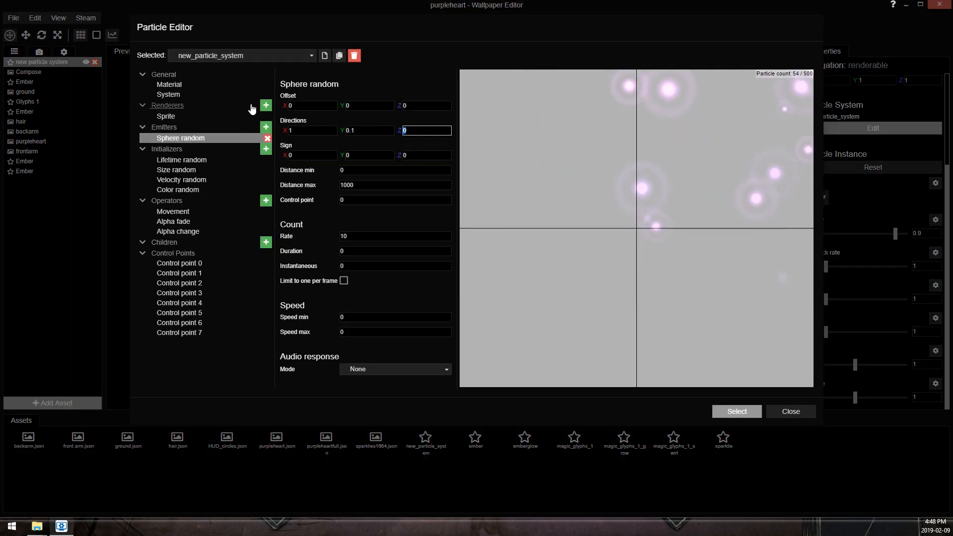
pyautogui.click(733, 411)
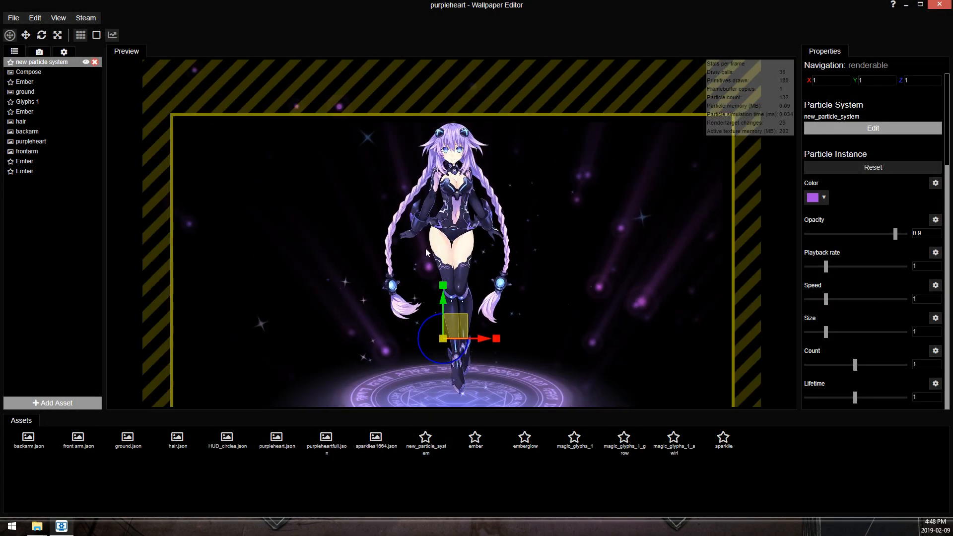
# Move the new particle system slightly up and to the left in the scene.
pyautogui.scroll(-1, 425, 247)
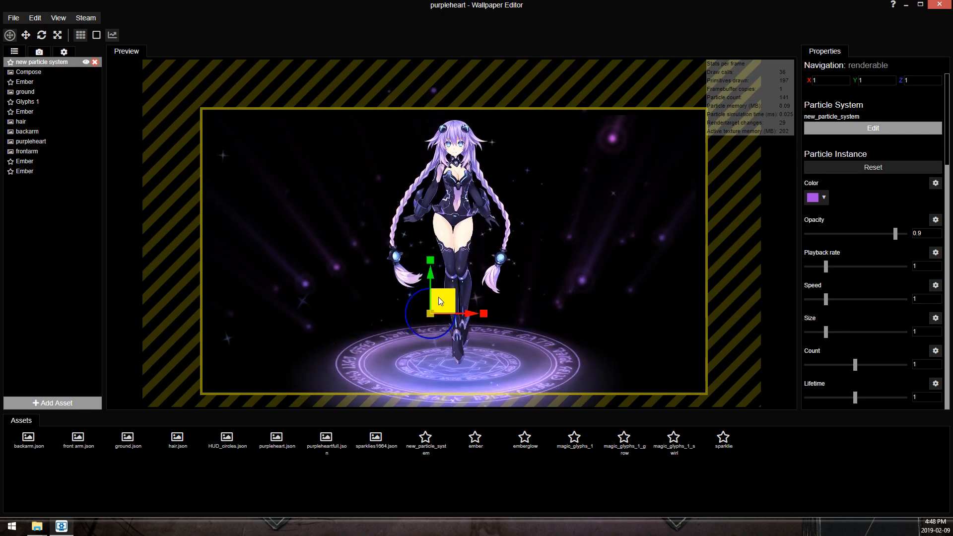
pyautogui.scroll(1, 552, 264)
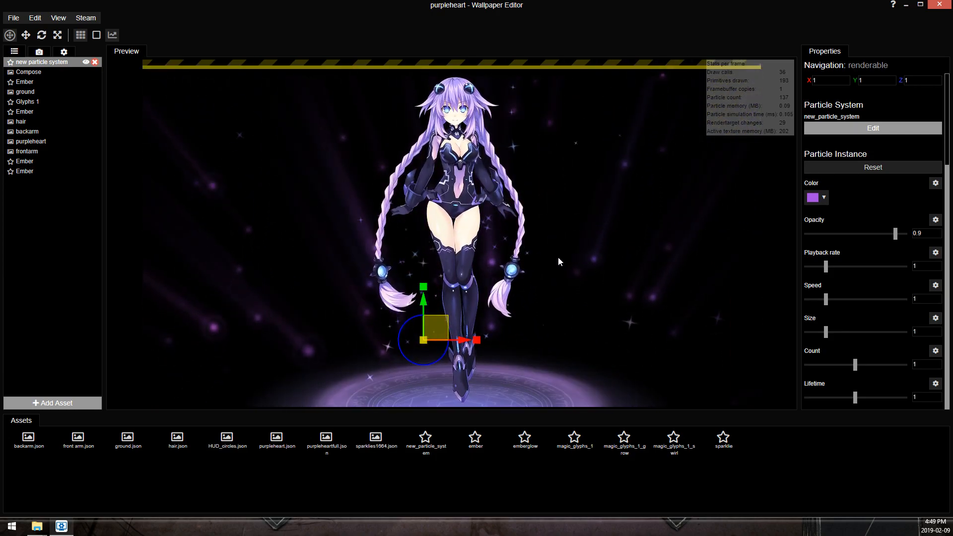
pyautogui.moveTo(426, 301); pyautogui.dragTo(426, 292)
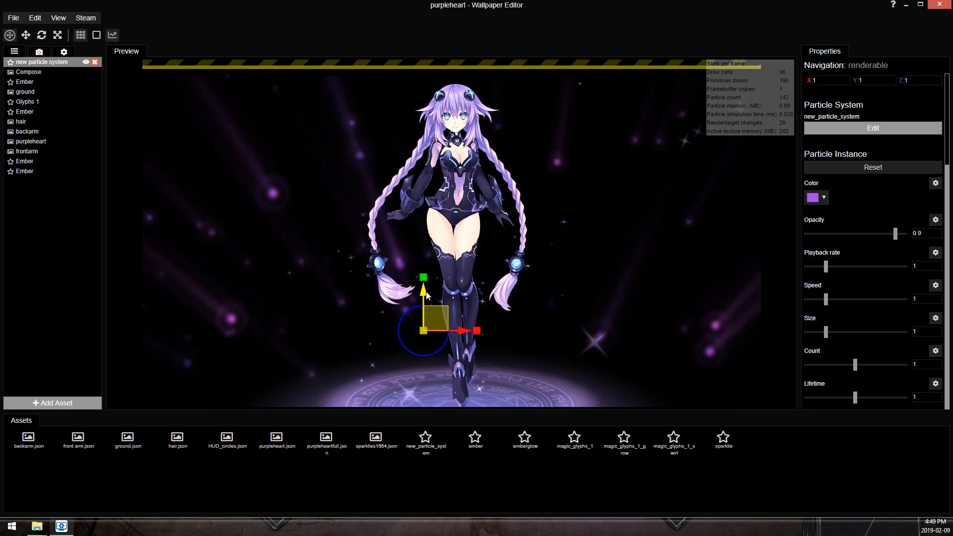
pyautogui.scroll(-1, 526, 239)
pyautogui.scroll(1, 531, 237)
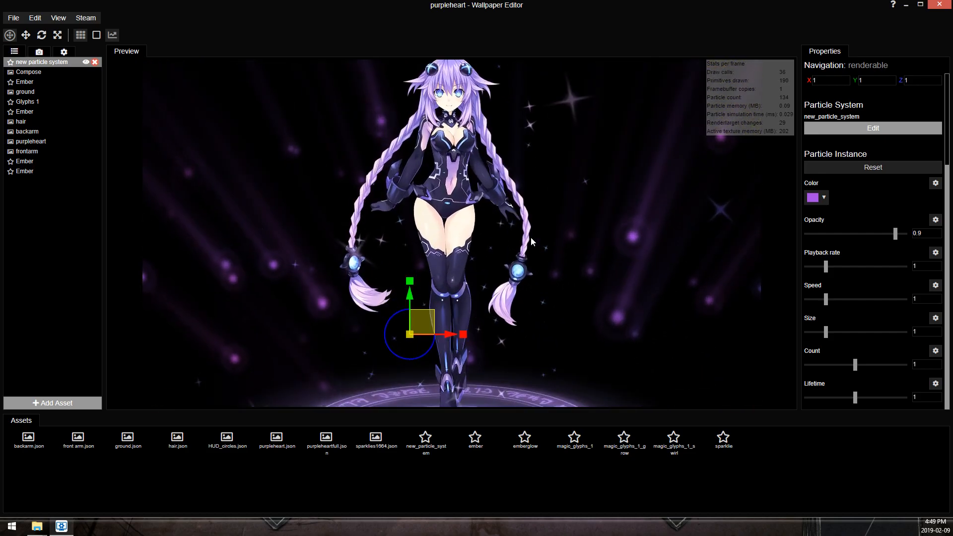
pyautogui.scroll(2, 496, 146)
pyautogui.moveTo(503, 103); pyautogui.dragTo(494, 147)
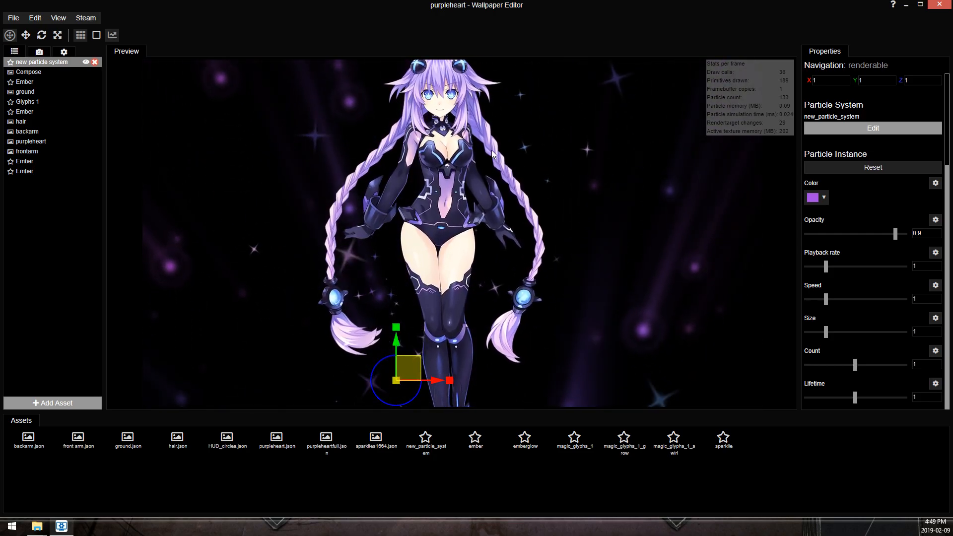
# Save the project, add a new Shake effect to the hair layer, and open its shake direction for painting.
pyautogui.click(24, 122)
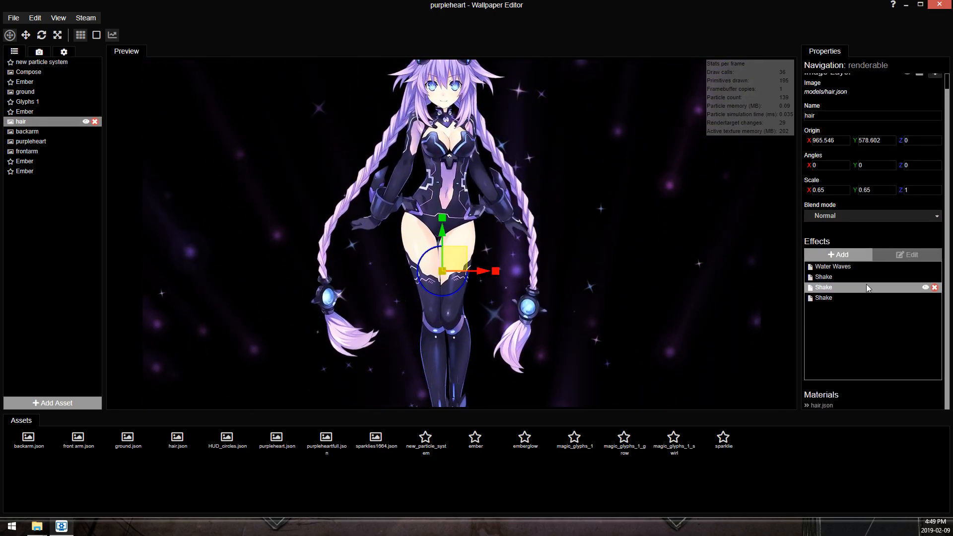
pyautogui.hotkey('ctrl', 's')
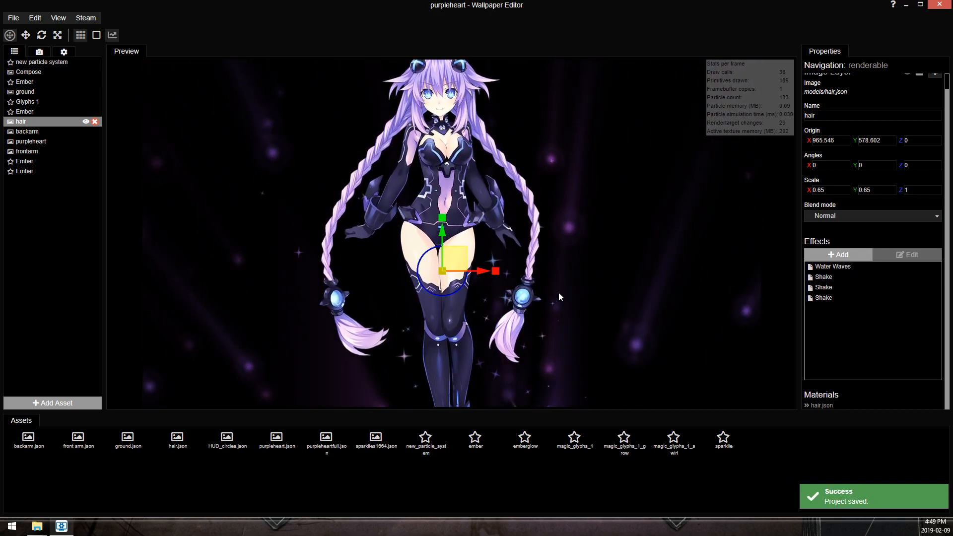
pyautogui.click(860, 252)
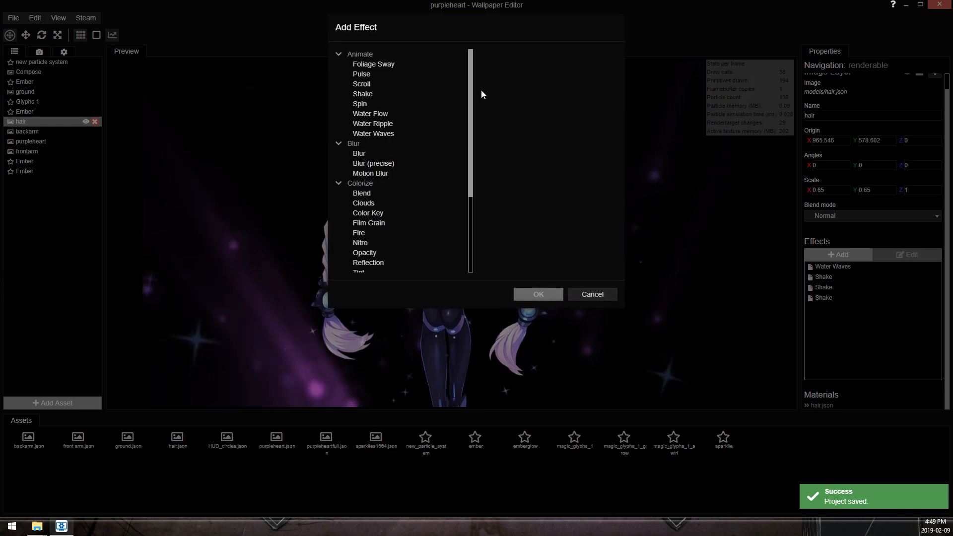
pyautogui.click(363, 94)
pyautogui.click(538, 294)
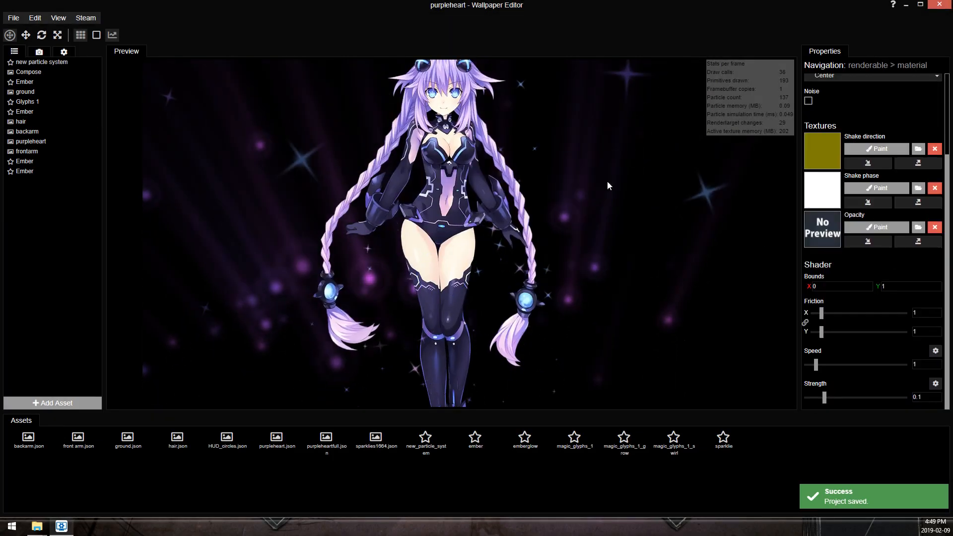
pyautogui.click(871, 149)
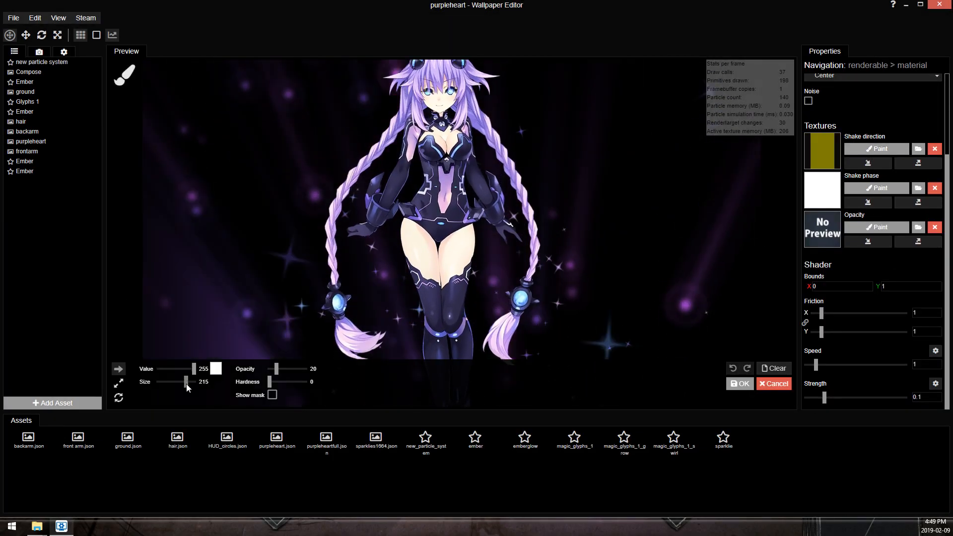
# Paint the hair's shake direction with brush value 255, opacity 20 and size 215, and save the project.
pyautogui.moveTo(184, 382); pyautogui.dragTo(187, 382)
pyautogui.scroll(-2, 314, 248)
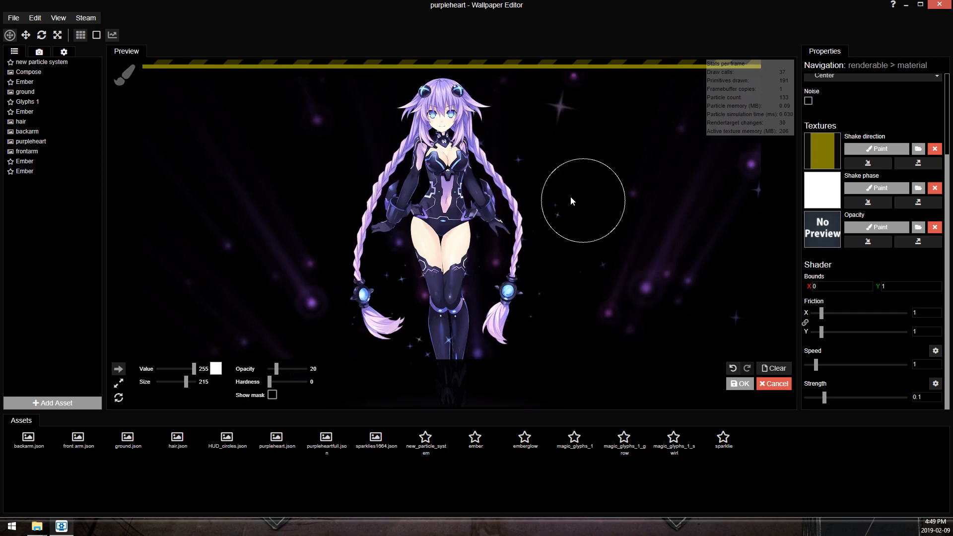
pyautogui.hotkey('ctrl', 's')
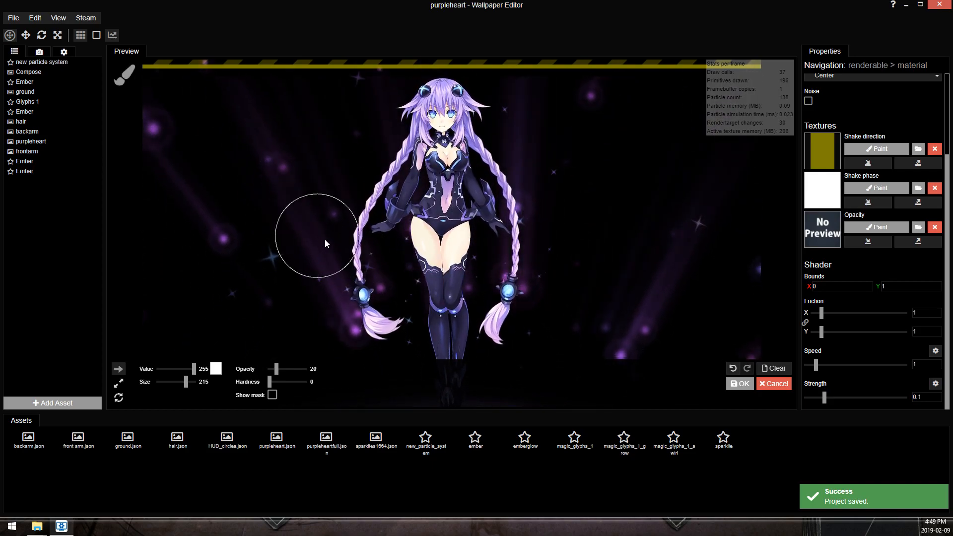
# Fade the shake direction with brush value 0, size 464 and opacity 12, and paint the shake phase with value 191.
pyautogui.moveTo(190, 368)
pyautogui.mouseDown()
pyautogui.moveTo(158, 369)
pyautogui.moveTo(190, 386)
pyautogui.mouseUp()
pyautogui.moveTo(277, 369); pyautogui.dragTo(275, 371)
pyautogui.scroll(5, 434, 193)
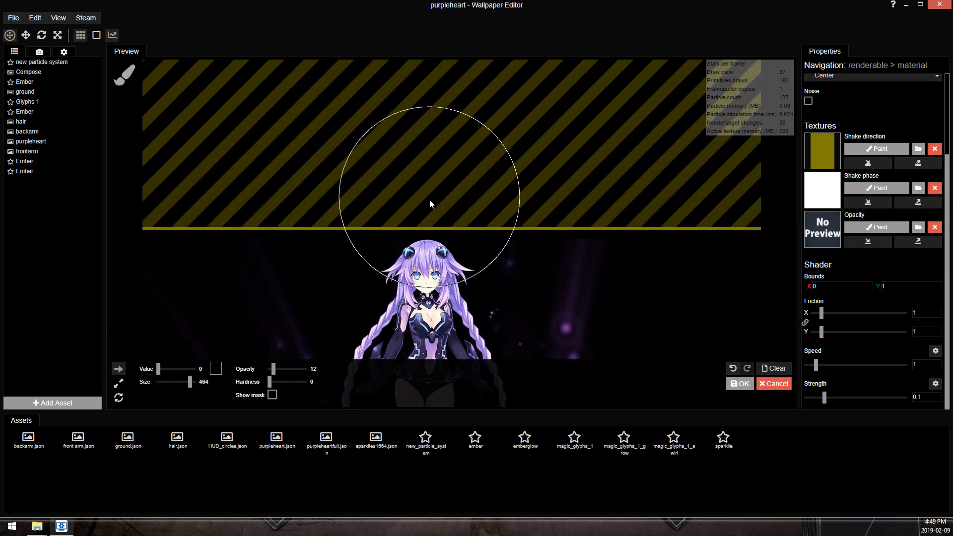
pyautogui.scroll(-2, 527, 193)
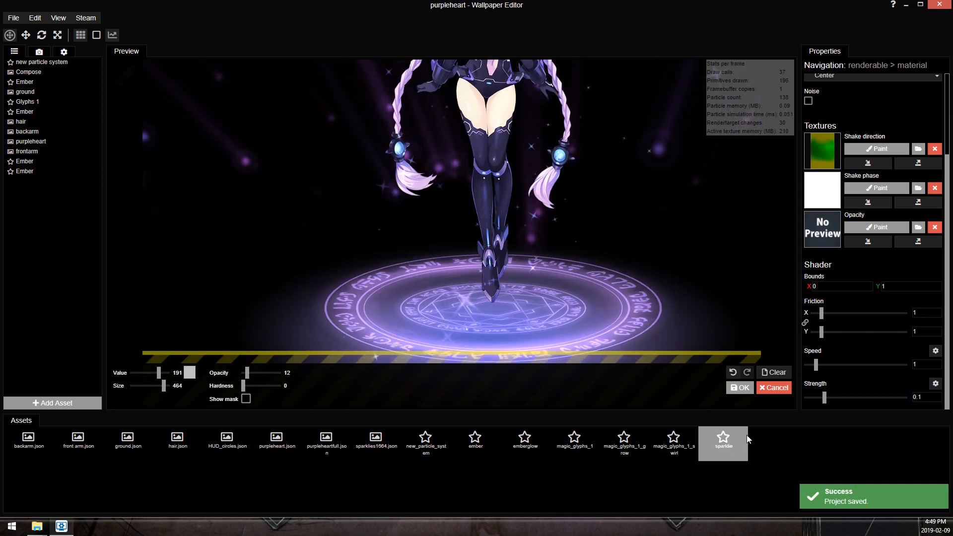
pyautogui.click(742, 388)
# Set the hair Shake effect's speed to 2 and save the project.
pyautogui.click(926, 364)
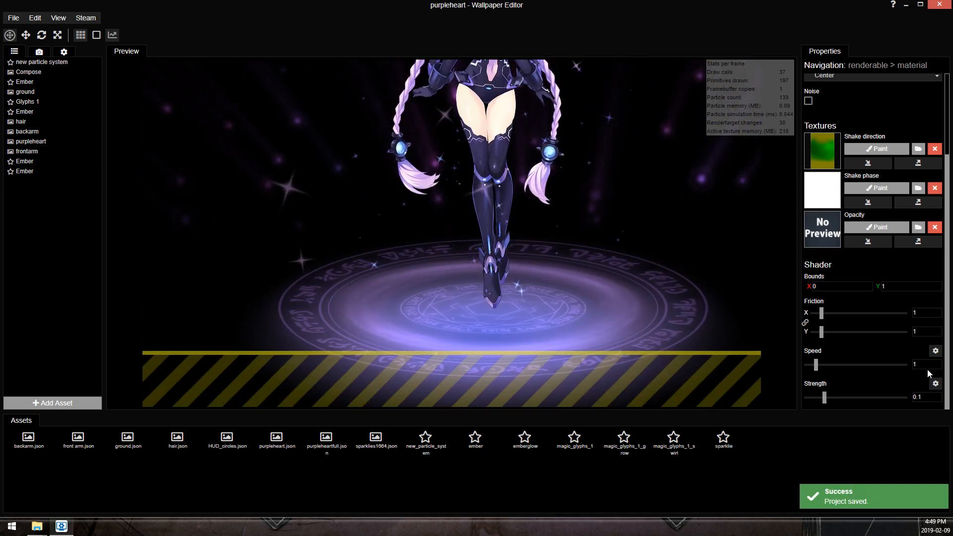
pyautogui.write('2')
pyautogui.press('Return')
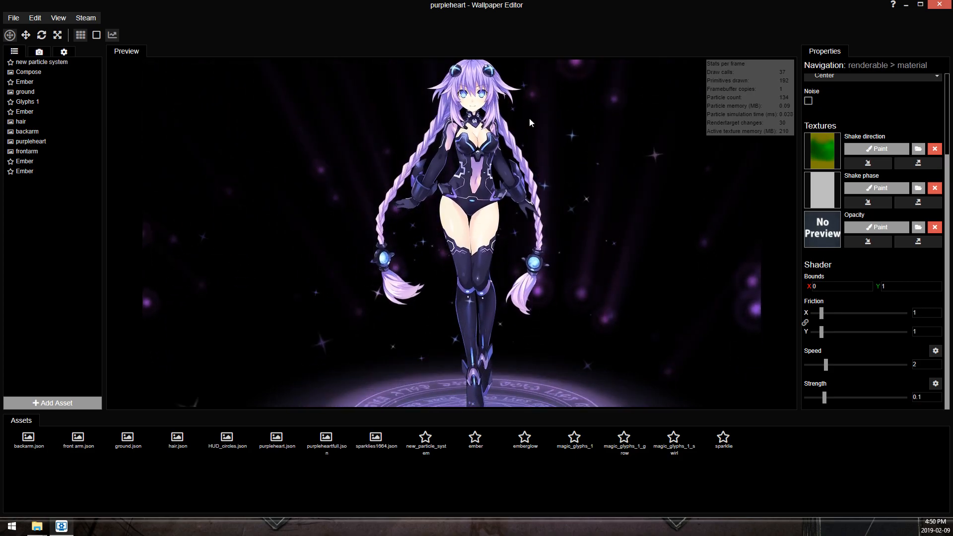
pyautogui.scroll(-2, 529, 117)
pyautogui.scroll(4, 525, 125)
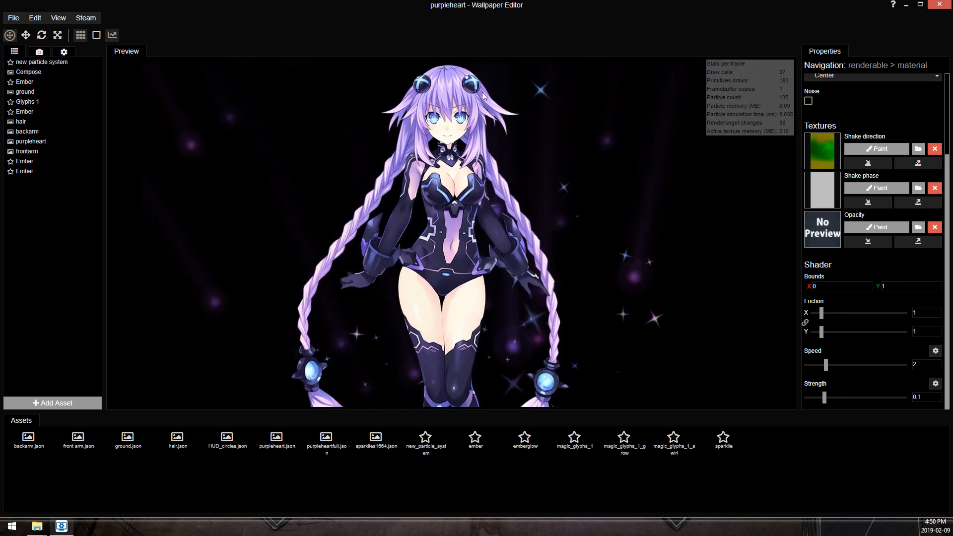
pyautogui.hotkey('ctrl', 's')
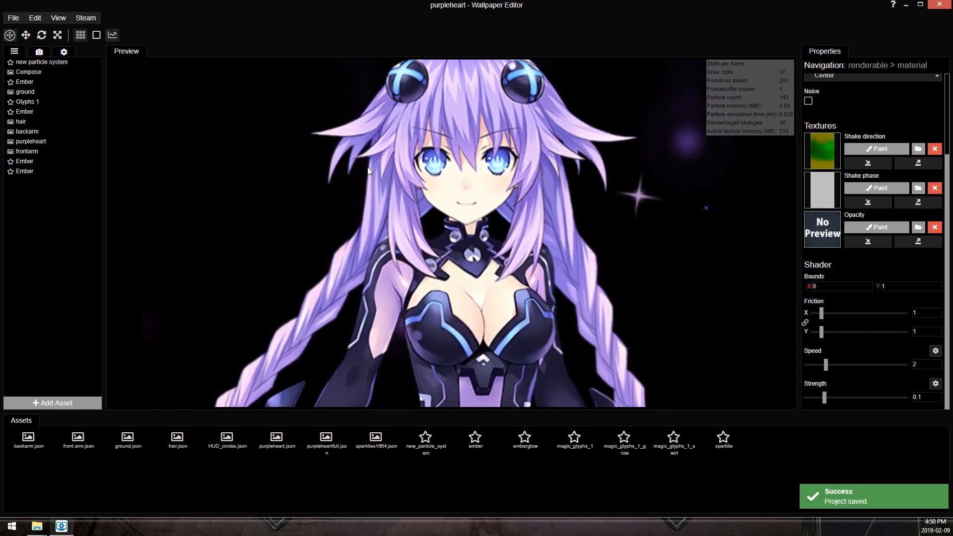
pyautogui.click(876, 149)
pyautogui.moveTo(189, 381); pyautogui.dragTo(183, 381)
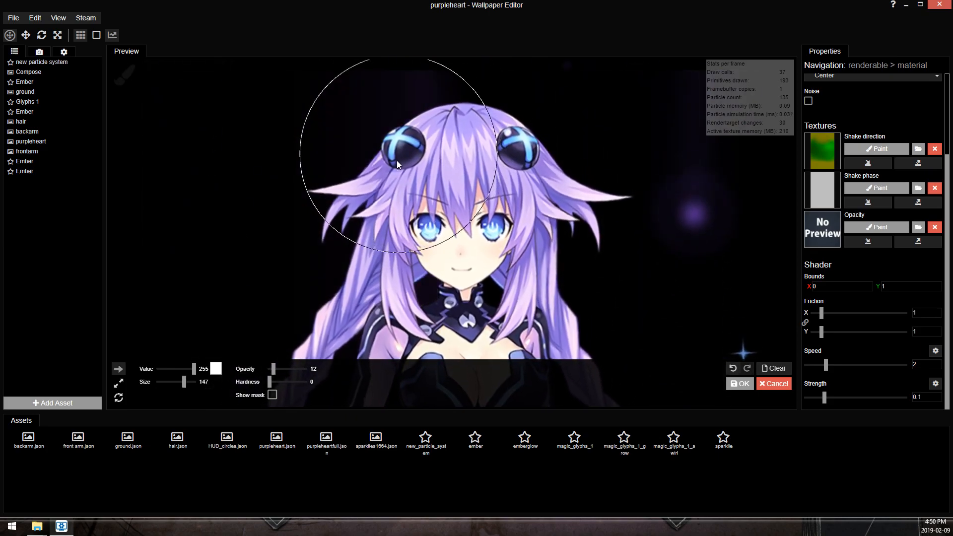
pyautogui.click(777, 382)
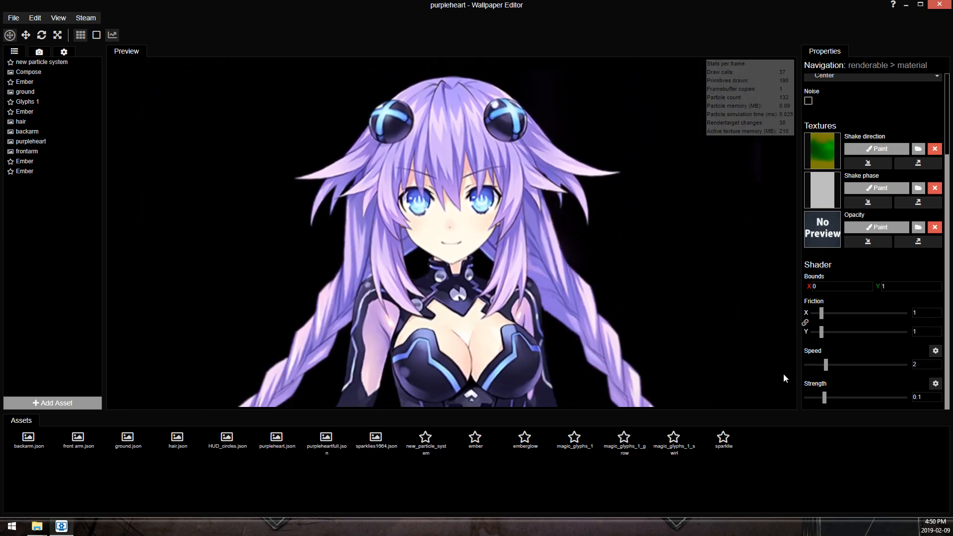
# Fade the shake direction around the head with brush value 0, size 147 and opacity 12, refine with size 91 and opacity 23, and set strength to 0.05.
pyautogui.click(880, 150)
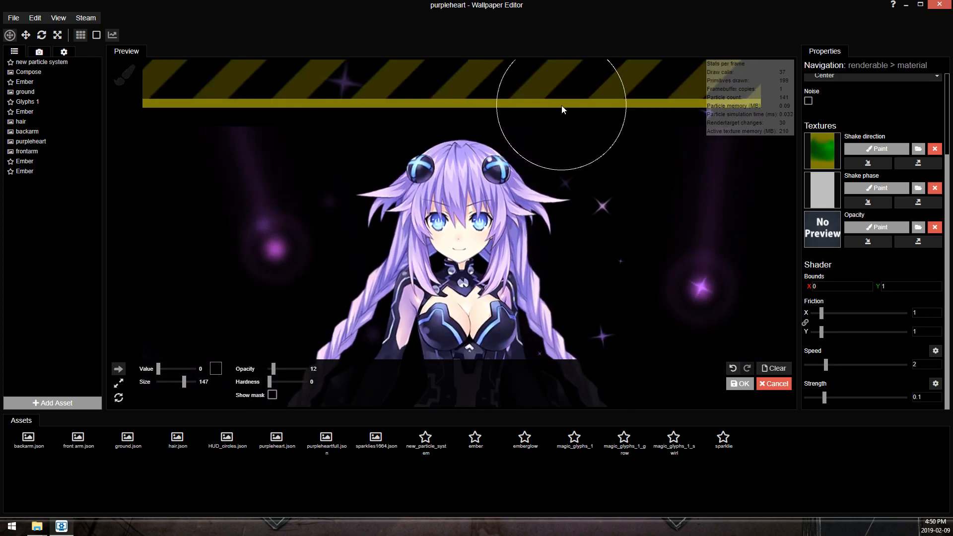
pyautogui.hotkey('ctrl', 's')
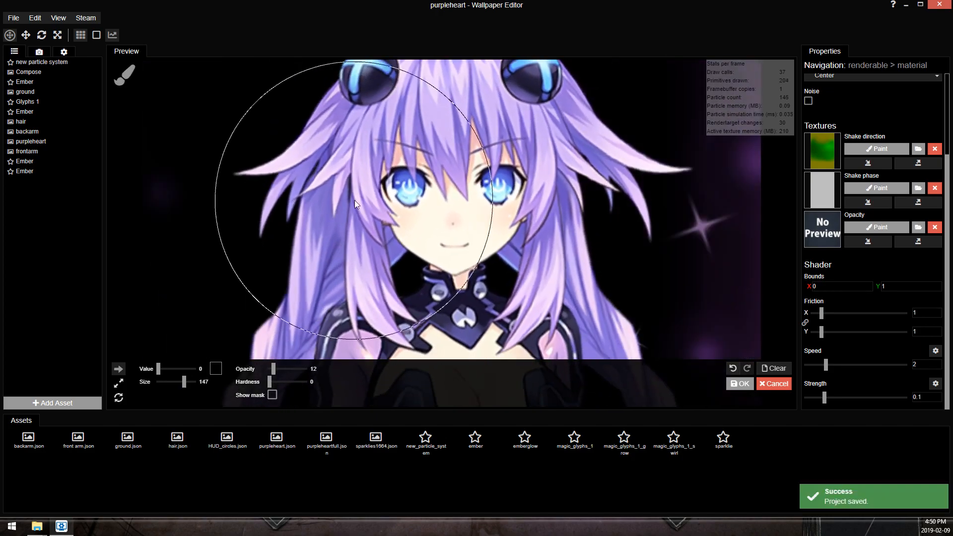
pyautogui.moveTo(273, 369); pyautogui.dragTo(277, 368)
pyautogui.moveTo(184, 381); pyautogui.dragTo(182, 382)
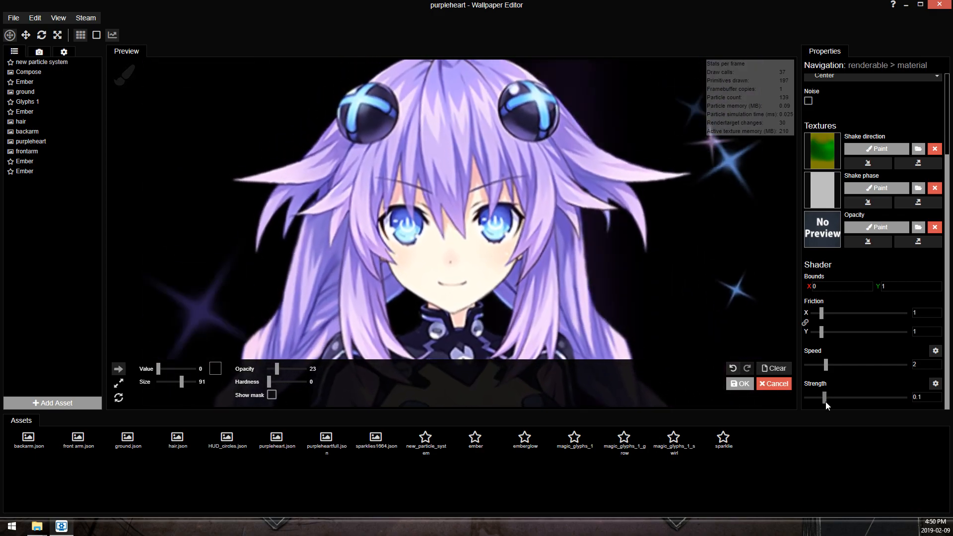
pyautogui.moveTo(824, 401); pyautogui.dragTo(815, 404)
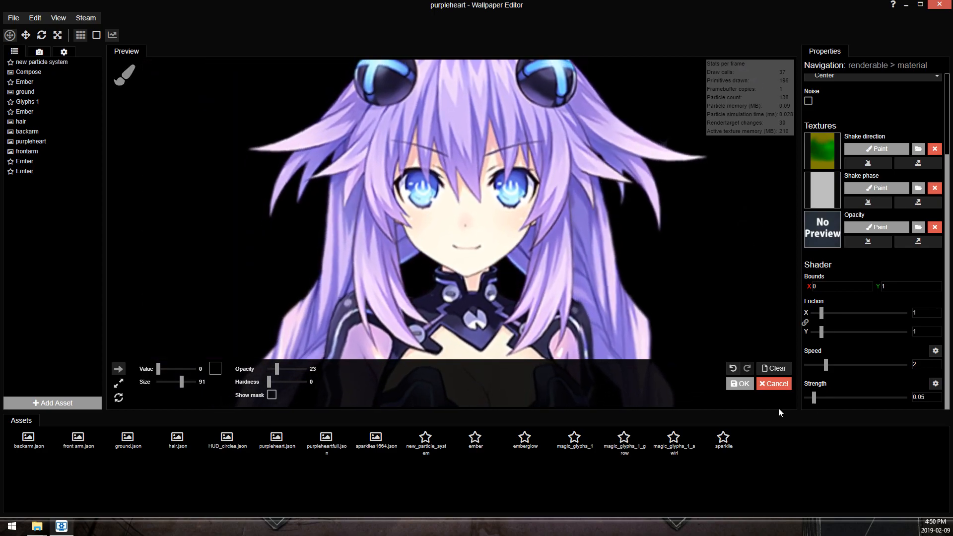
pyautogui.click(741, 384)
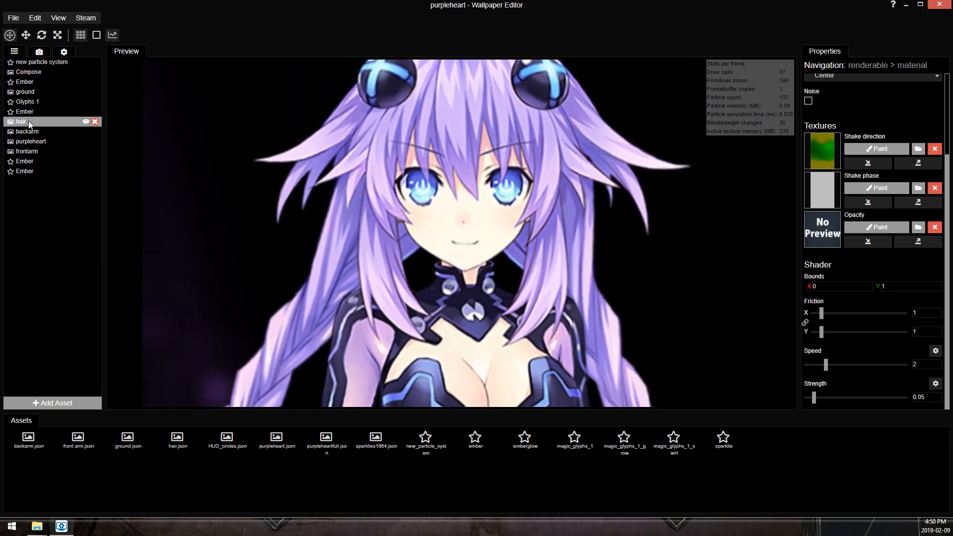
# Move the last Shake effect up to third place in the hair layer's effects list.
pyautogui.click(31, 123)
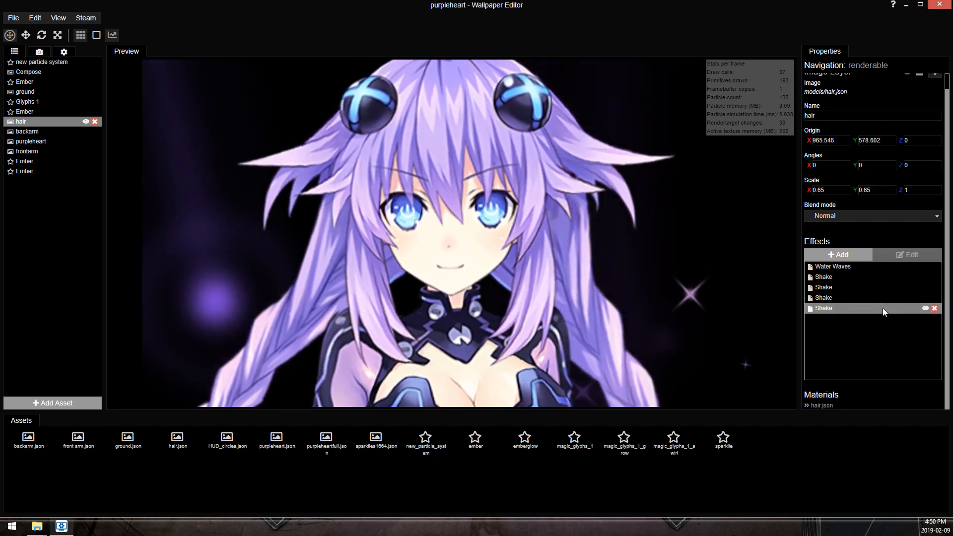
pyautogui.doubleClick(883, 307)
pyautogui.click(38, 120)
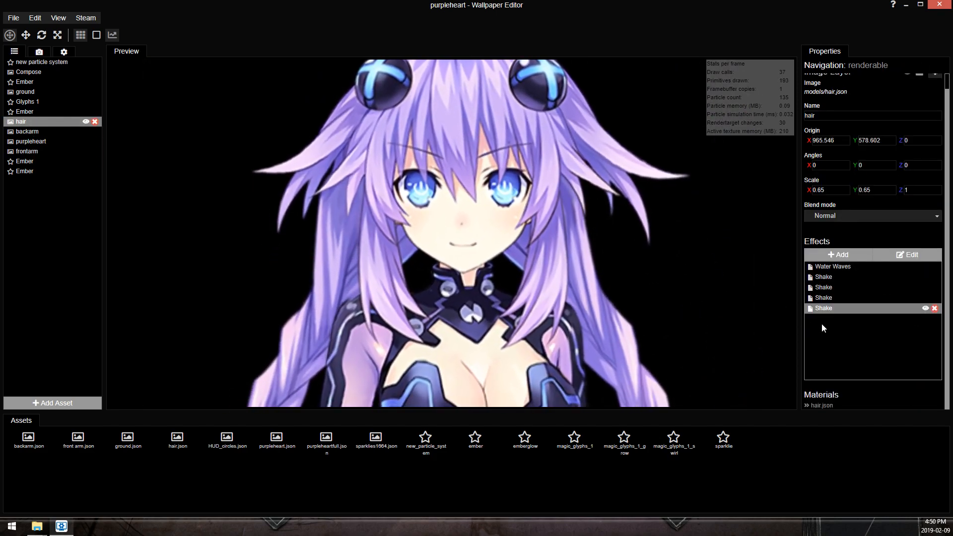
pyautogui.moveTo(844, 308); pyautogui.dragTo(853, 280)
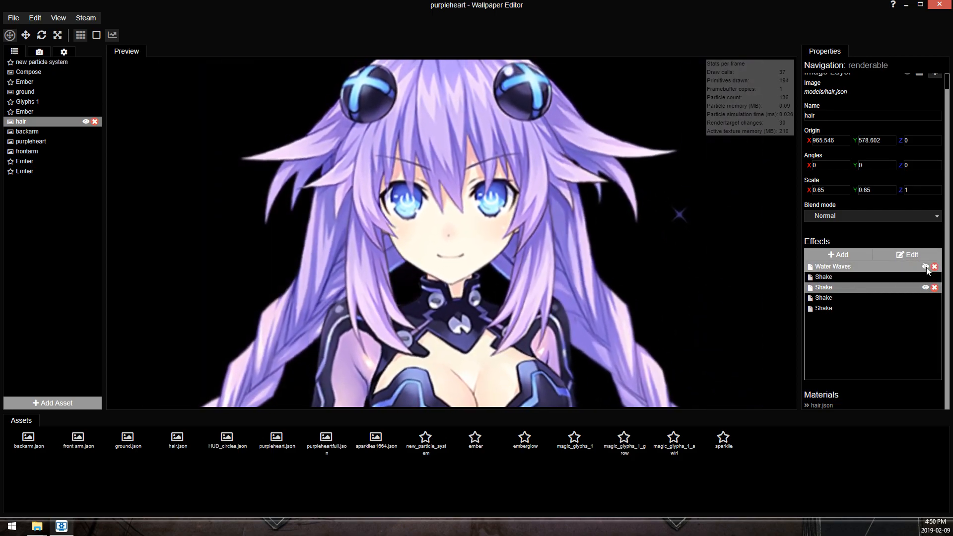
# Paint the hair's Water Waves opacity mask with brush value 0, opacity 12 and size 196, and save the project.
pyautogui.doubleClick(888, 267)
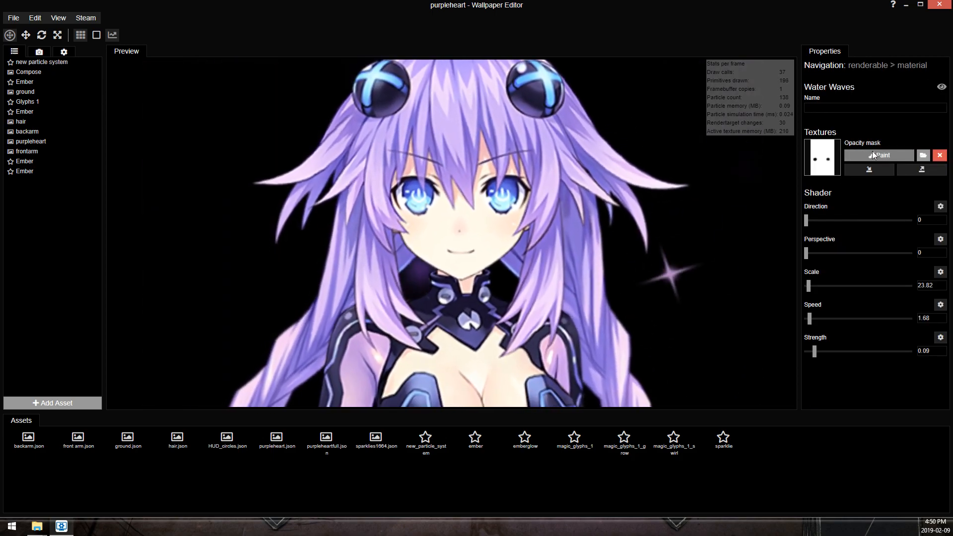
pyautogui.click(873, 154)
pyautogui.moveTo(168, 373); pyautogui.dragTo(132, 373)
pyautogui.moveTo(155, 386); pyautogui.dragTo(164, 388)
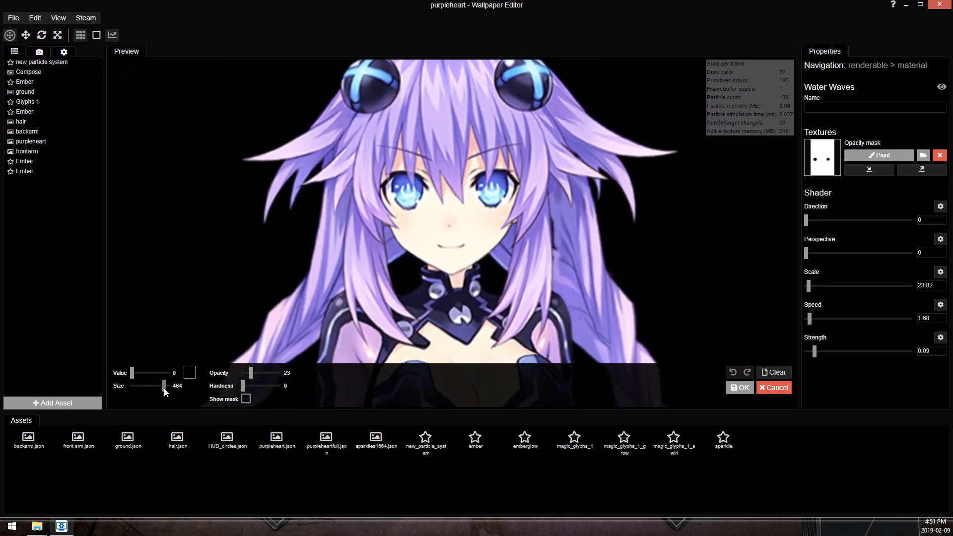
pyautogui.moveTo(251, 373); pyautogui.dragTo(246, 373)
pyautogui.moveTo(164, 385); pyautogui.dragTo(161, 386)
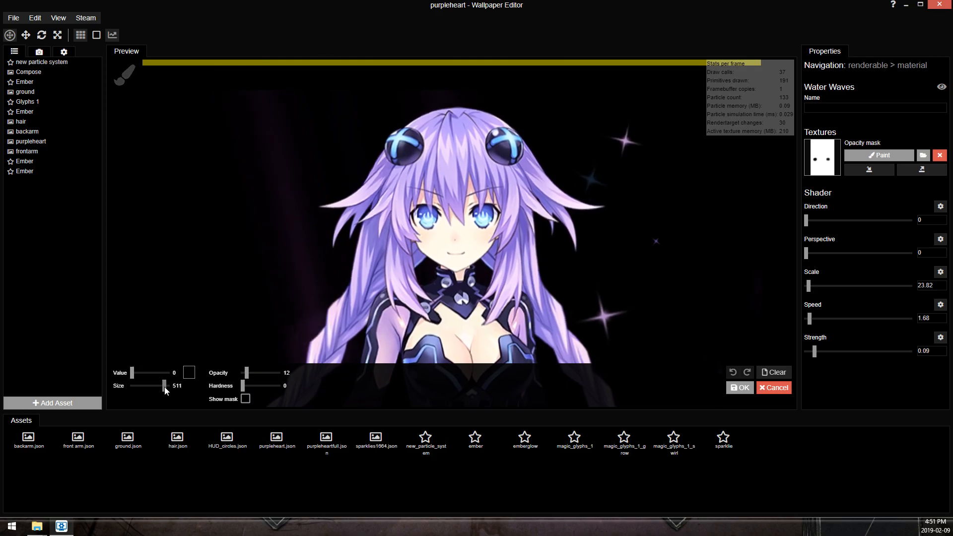
pyautogui.scroll(-4, 469, 114)
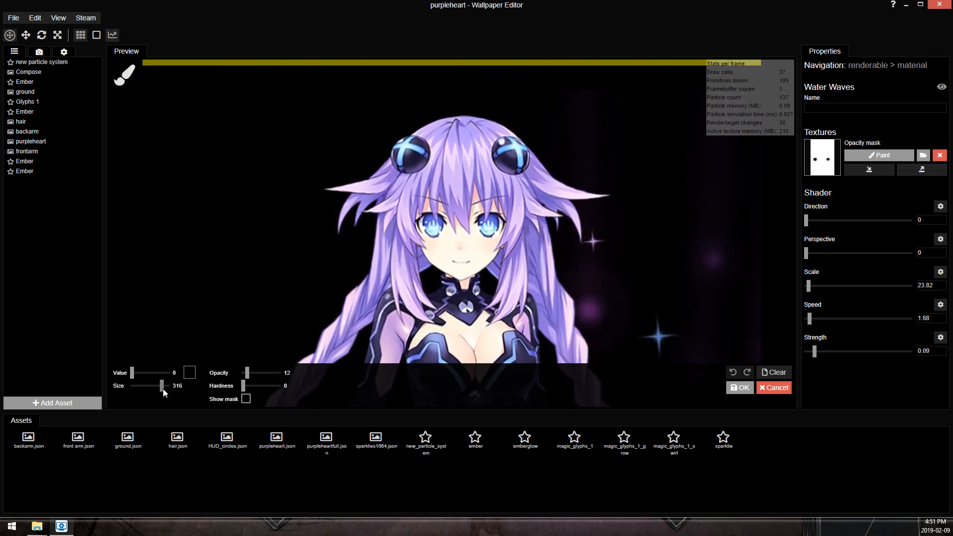
pyautogui.hotkey('ctrl', 's')
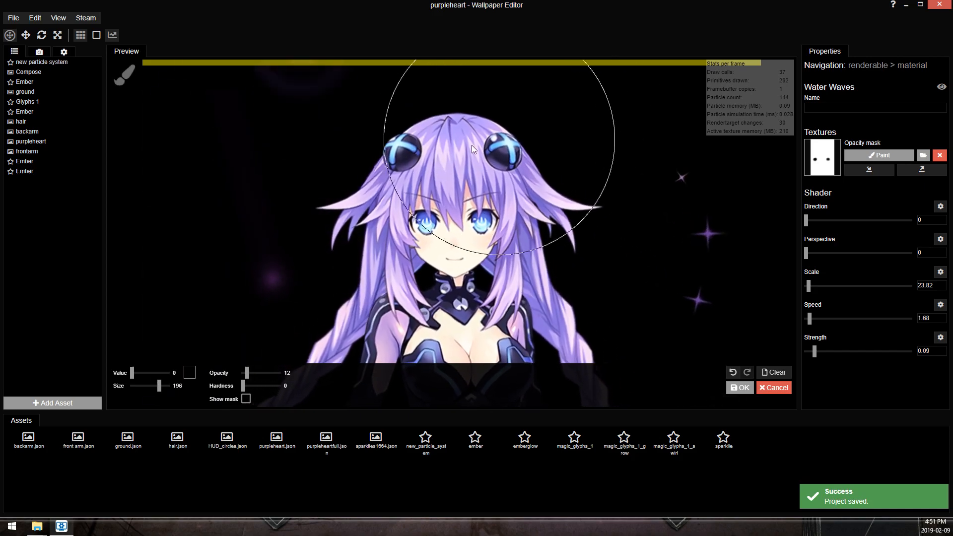
# Check the hair roots by temporarily hiding the purpleheart layer, and accept the Water Waves mask painting.
pyautogui.scroll(2, 344, 207)
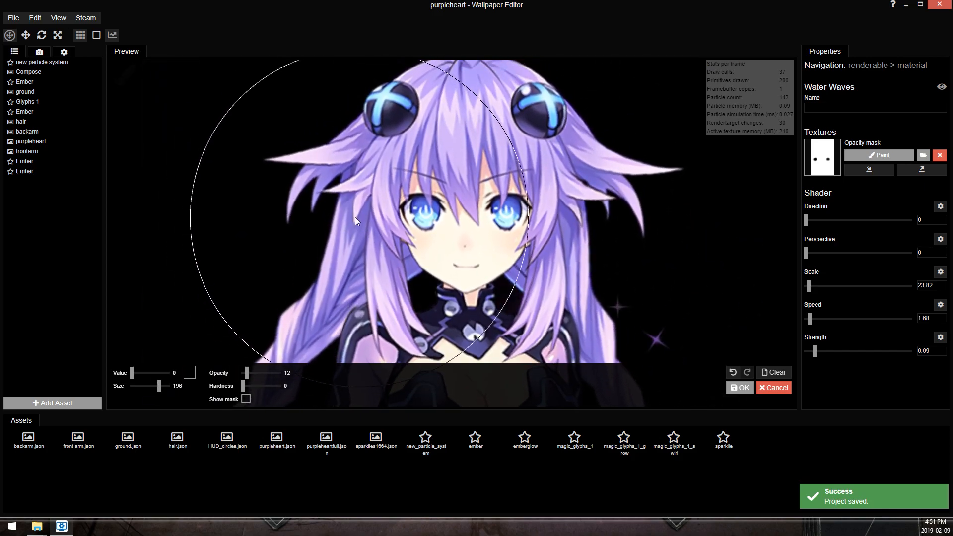
pyautogui.scroll(4, 365, 199)
pyautogui.scroll(-6, 373, 186)
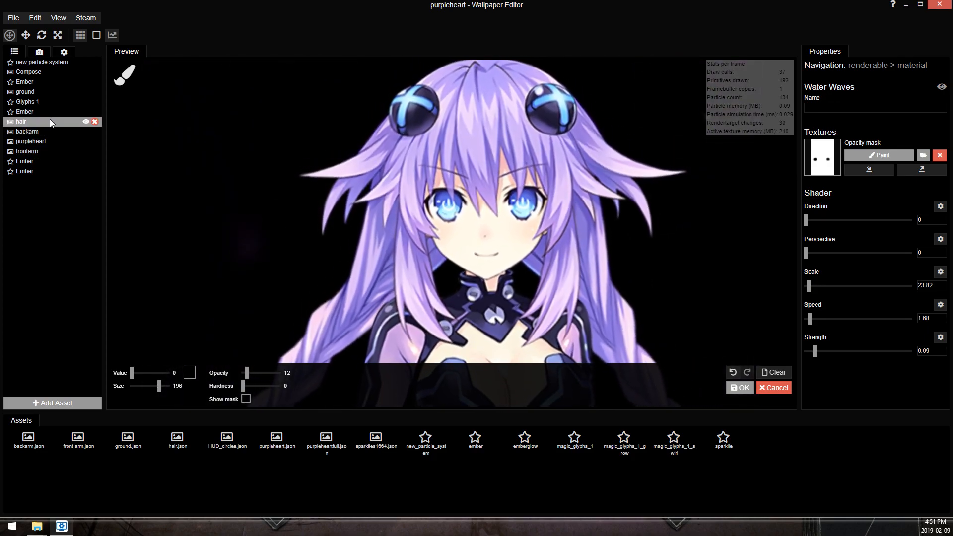
pyautogui.click(85, 142)
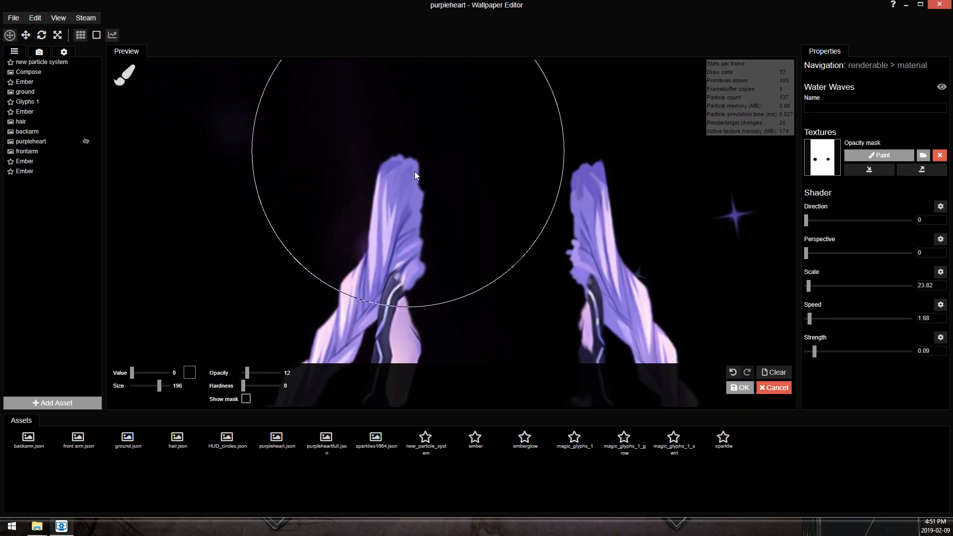
pyautogui.click(86, 142)
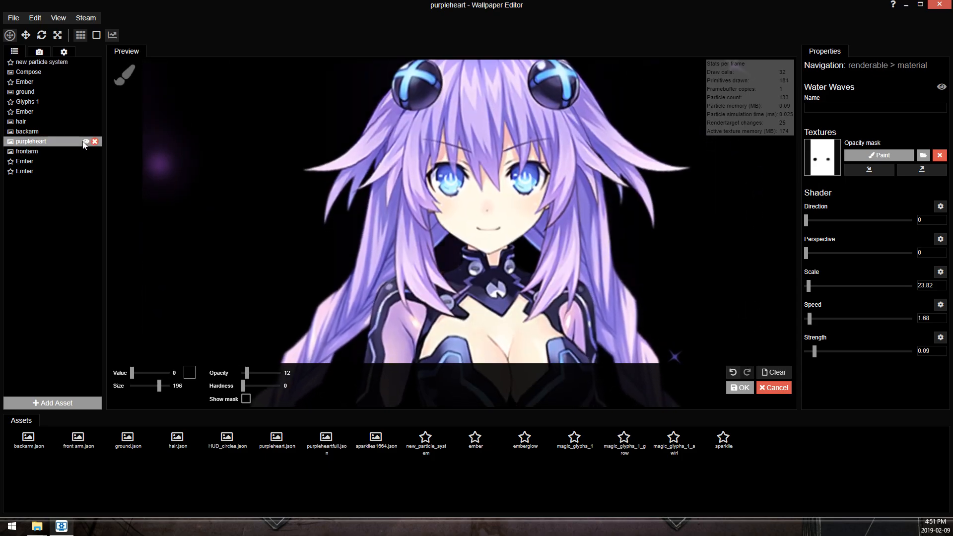
pyautogui.scroll(-5, 564, 159)
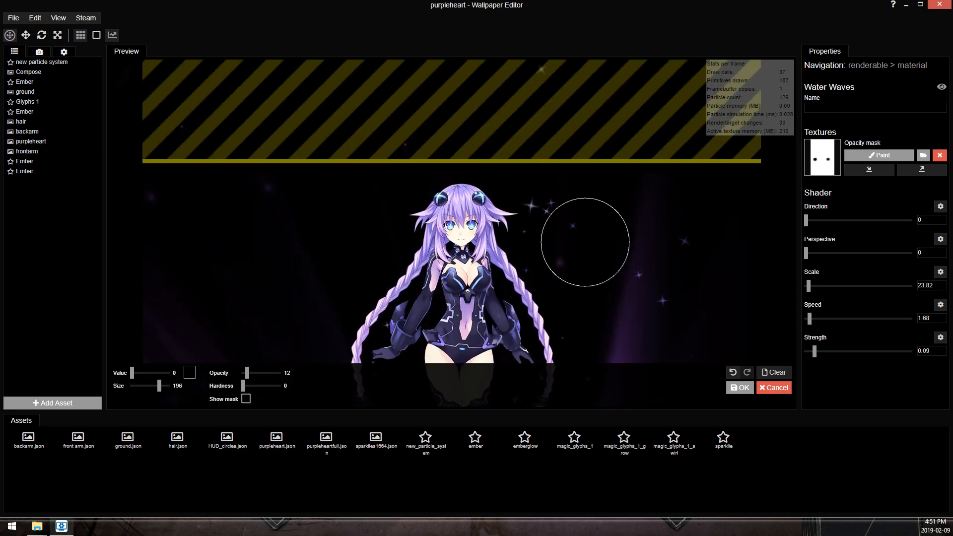
pyautogui.click(742, 388)
# Open the third effect, the new Shake, on the hair layer and set its strength to 0.29.
pyautogui.click(41, 135)
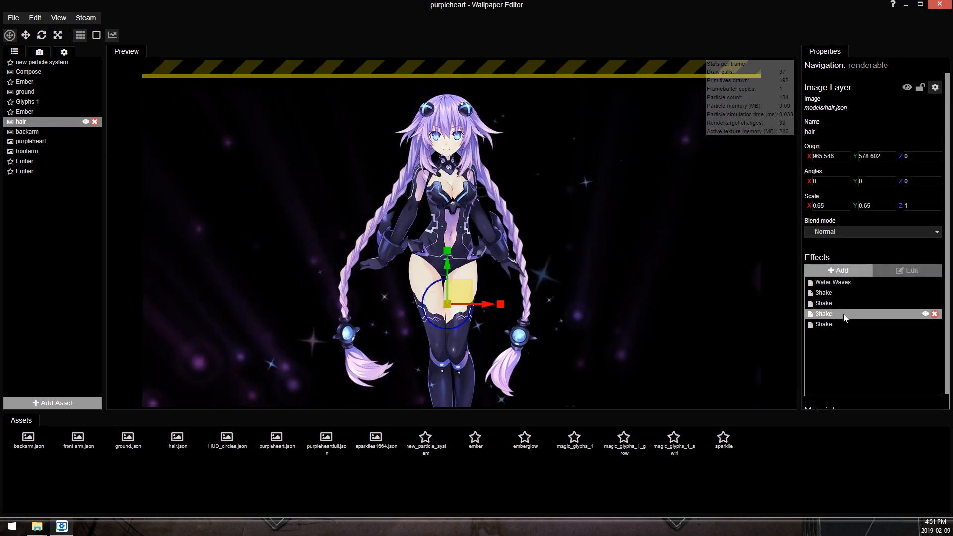
pyautogui.click(853, 299)
pyautogui.scroll(-2, 886, 332)
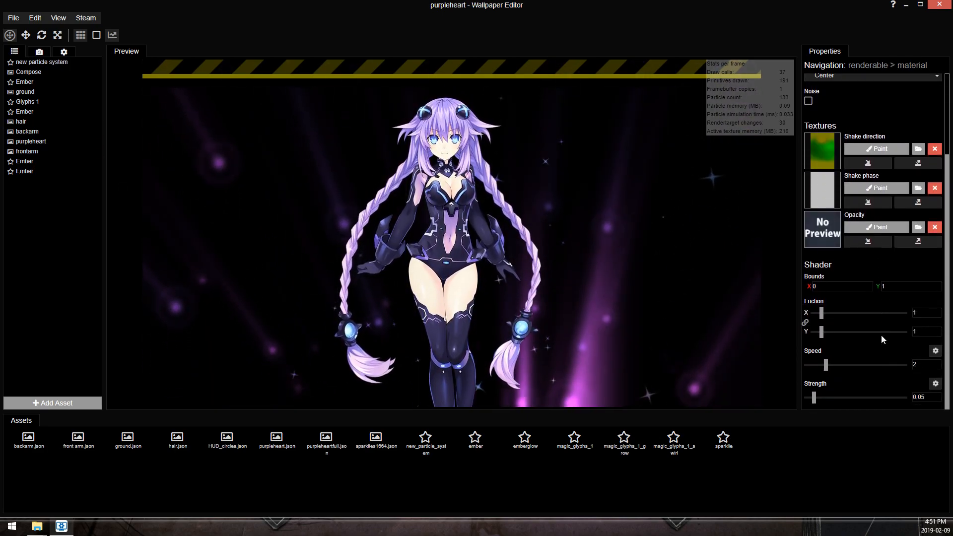
pyautogui.moveTo(814, 400); pyautogui.dragTo(862, 397)
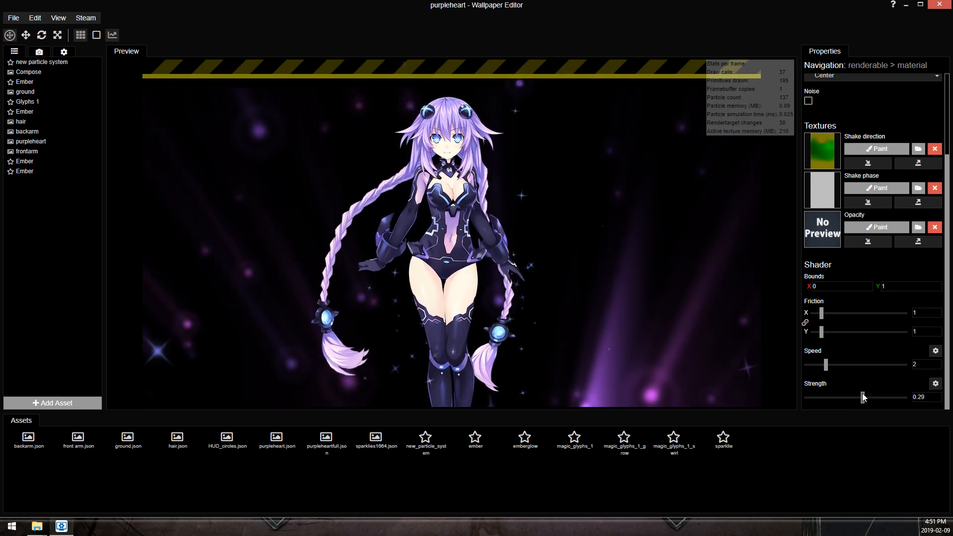
# Soften the Shake effect's direction painting with brush value 0, size 562 and opacity 5, and accept it.
pyautogui.click(876, 149)
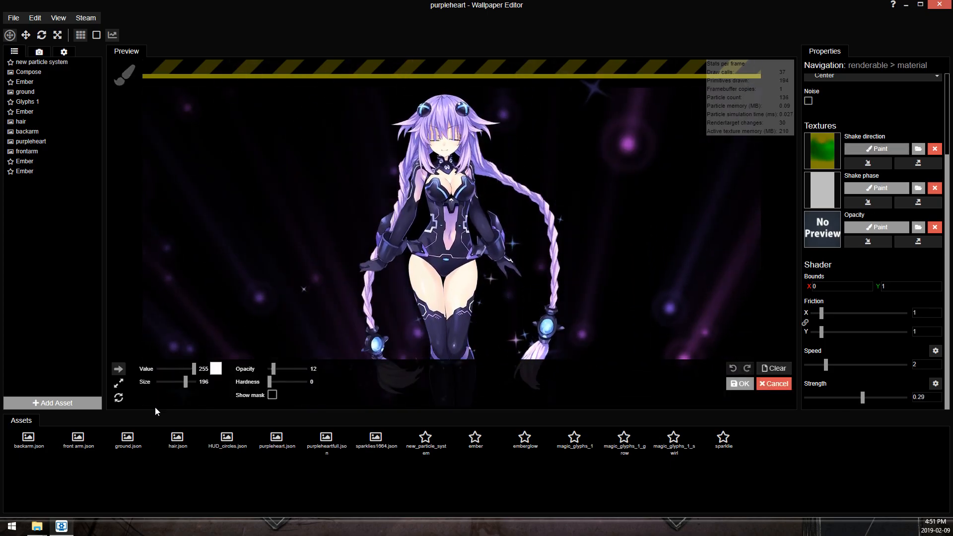
pyautogui.moveTo(185, 382); pyautogui.dragTo(191, 382)
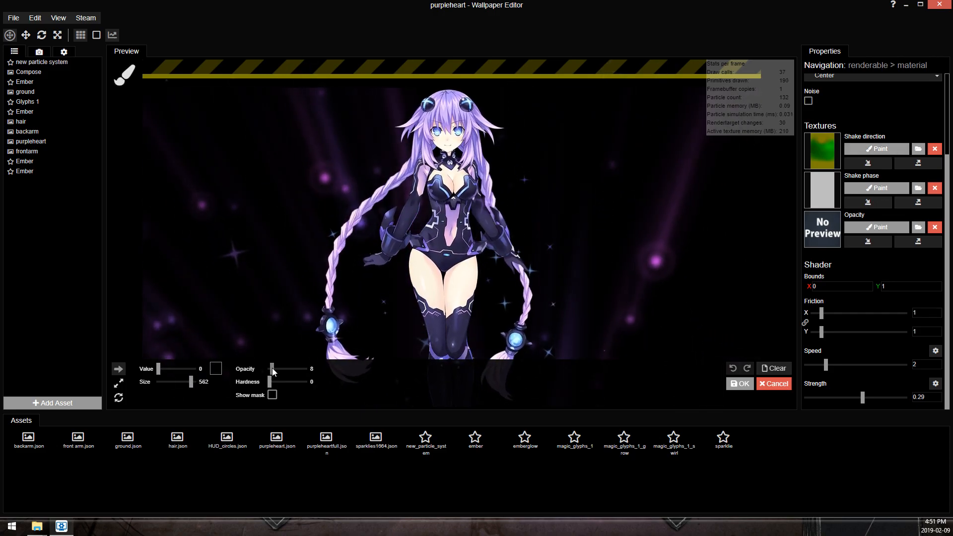
pyautogui.moveTo(274, 369); pyautogui.dragTo(271, 369)
pyautogui.scroll(-3, 469, 158)
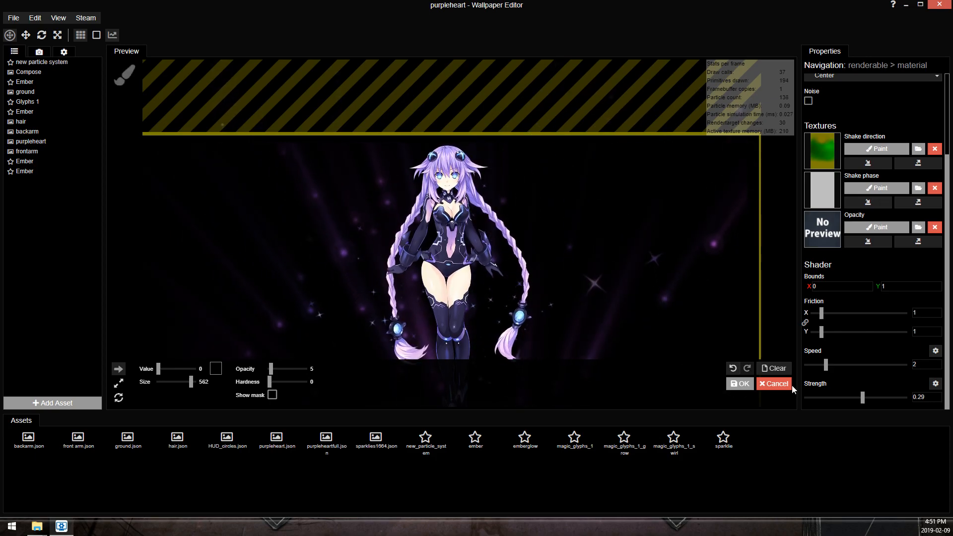
pyautogui.click(741, 384)
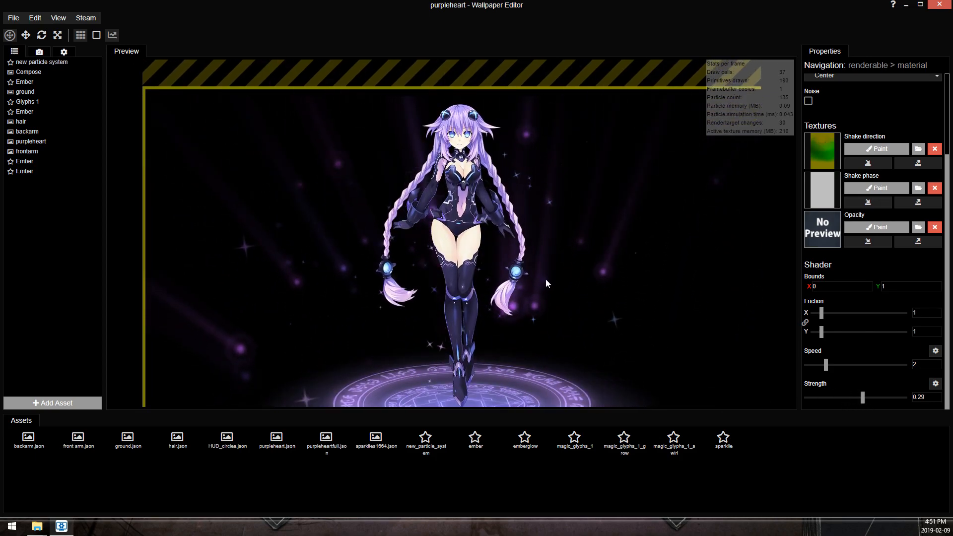
# Reduce the hair Shake effect's strength to 0.16 and its speed to 1, and save the project.
pyautogui.scroll(3, 556, 290)
pyautogui.moveTo(863, 396); pyautogui.dragTo(850, 395)
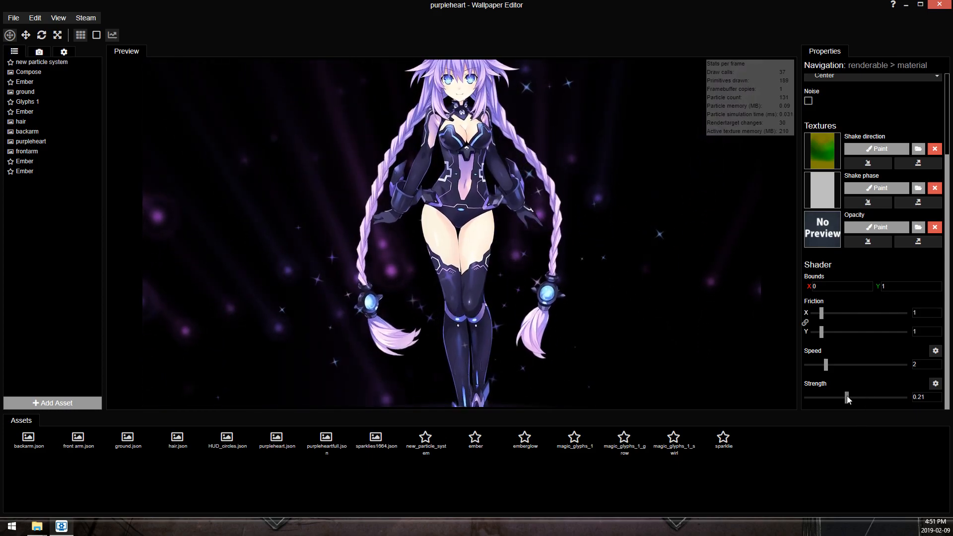
pyautogui.scroll(2, 631, 310)
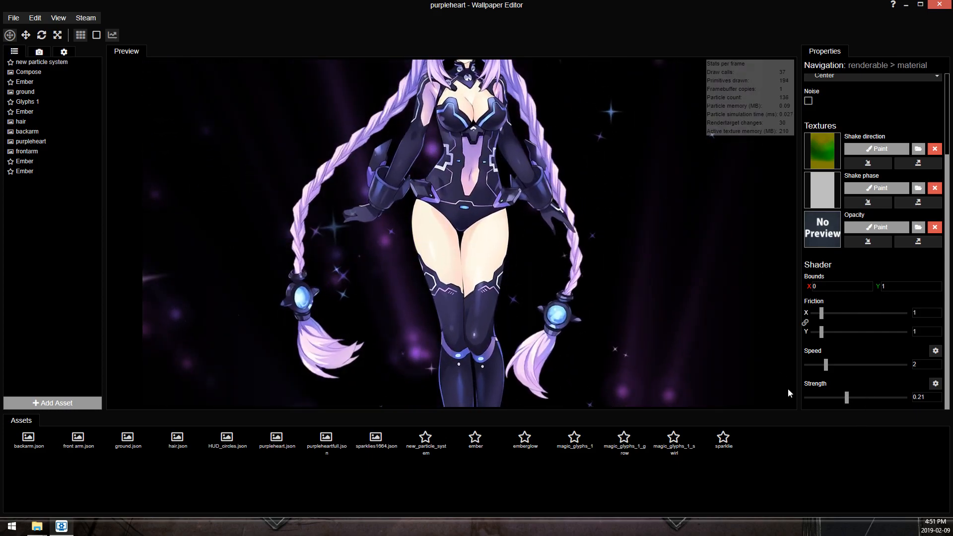
pyautogui.moveTo(847, 398); pyautogui.dragTo(830, 405)
pyautogui.write('1')
pyautogui.scroll(-2, 663, 329)
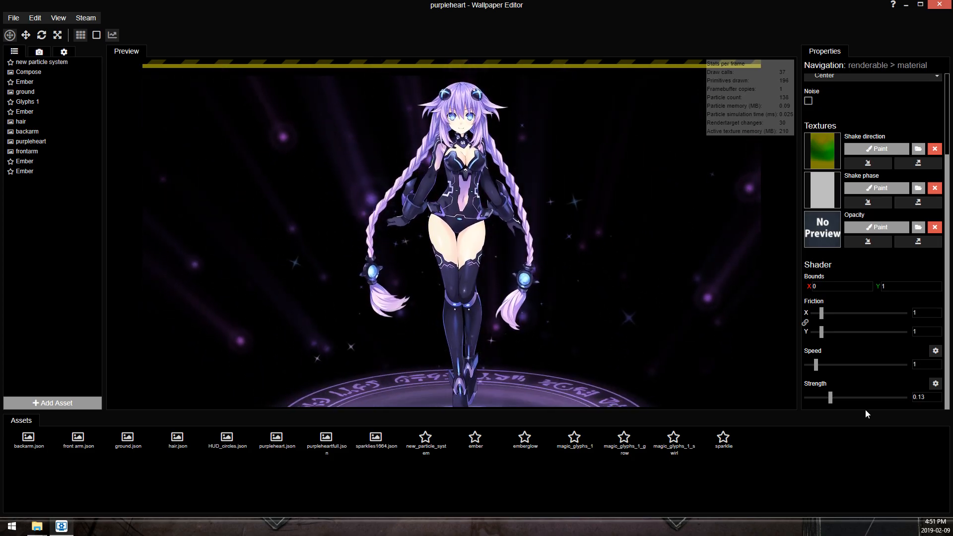
pyautogui.moveTo(827, 401); pyautogui.dragTo(838, 397)
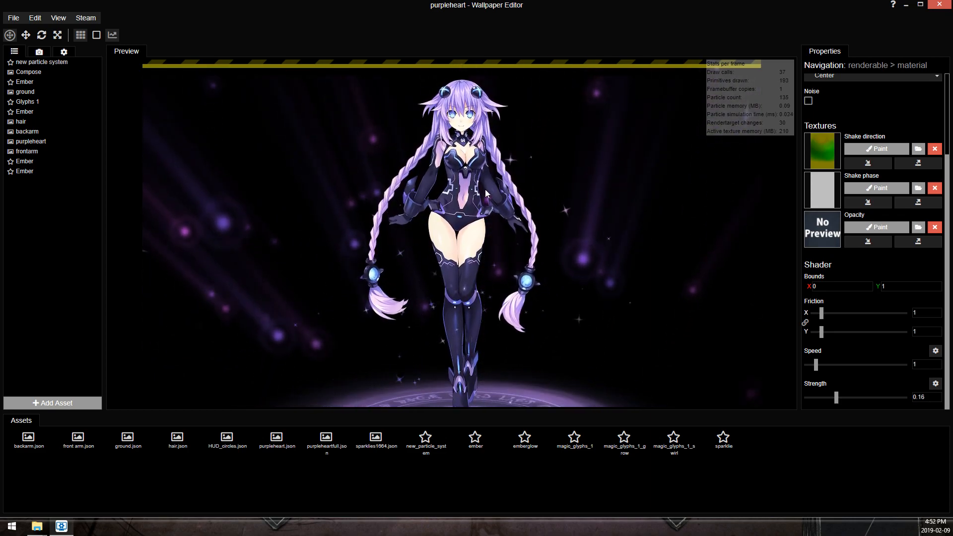
pyautogui.scroll(-2, 505, 180)
pyautogui.scroll(4, 505, 180)
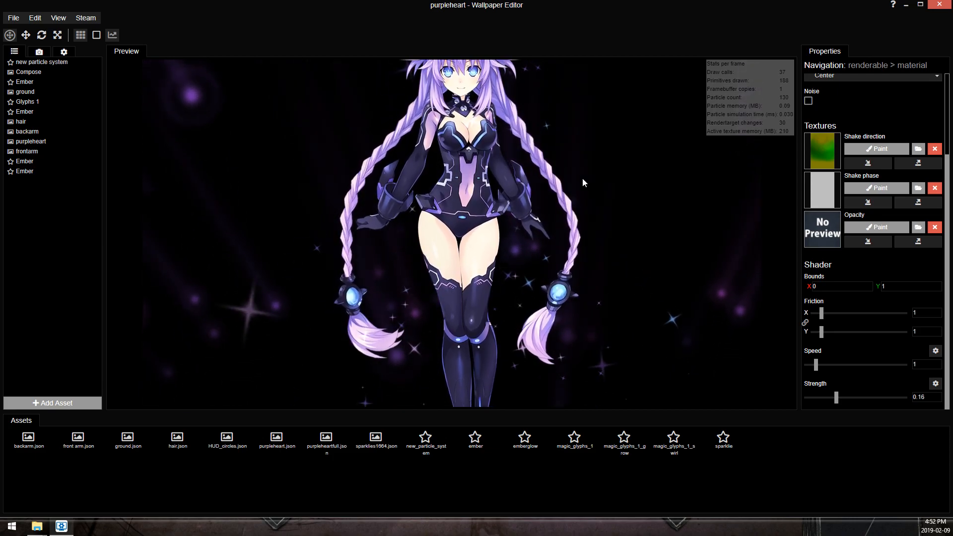
pyautogui.hotkey('ctrl', 's')
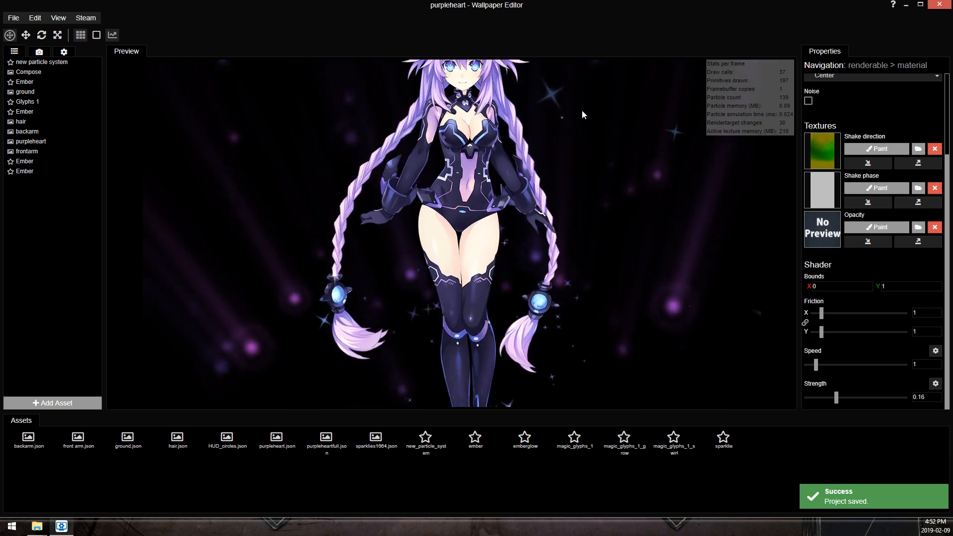
# Add a Fullscreen Layer to the wallpaper and give it the God Rays effect.
pyautogui.scroll(-2, 552, 75)
pyautogui.scroll(2, 547, 201)
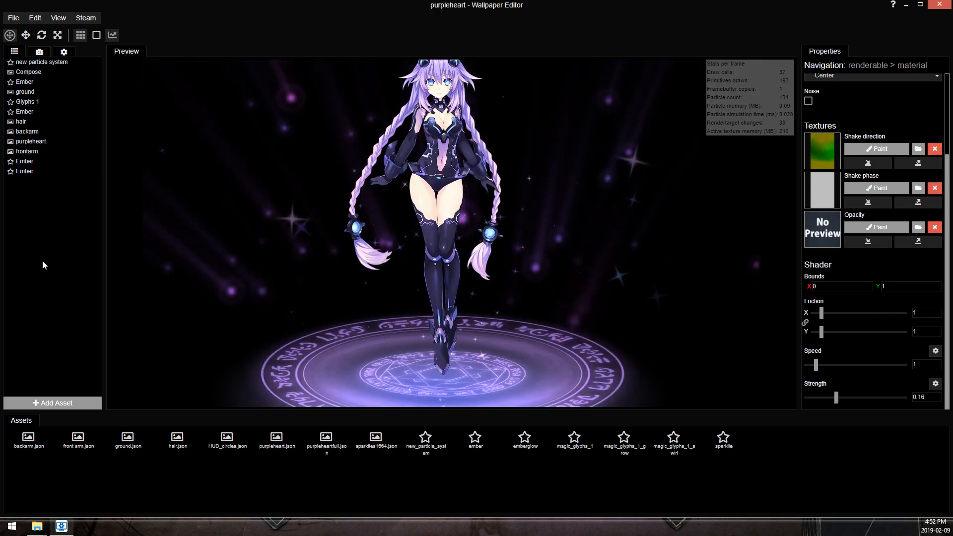
pyautogui.click(68, 403)
pyautogui.scroll(-1, 457, 137)
pyautogui.click(422, 239)
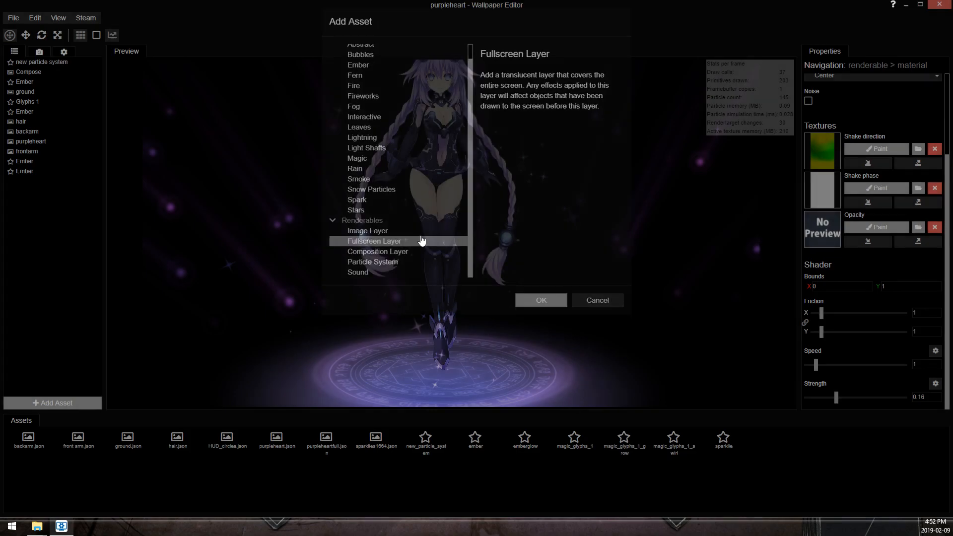
pyautogui.doubleClick(422, 238)
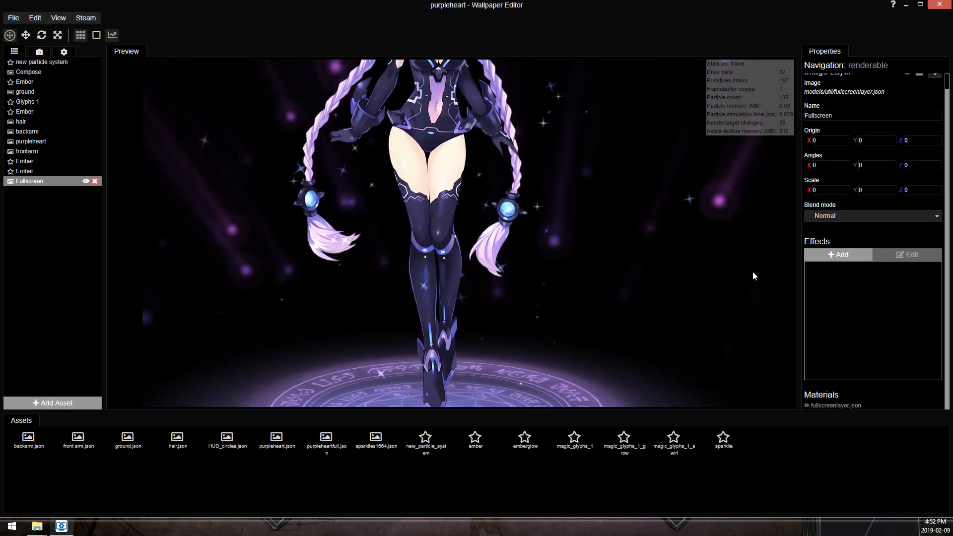
pyautogui.click(846, 255)
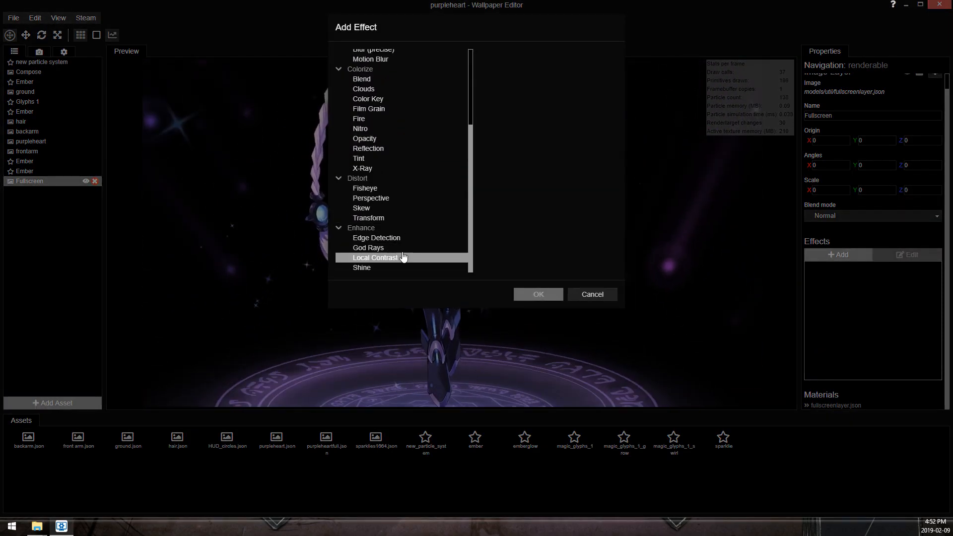
pyautogui.doubleClick(403, 249)
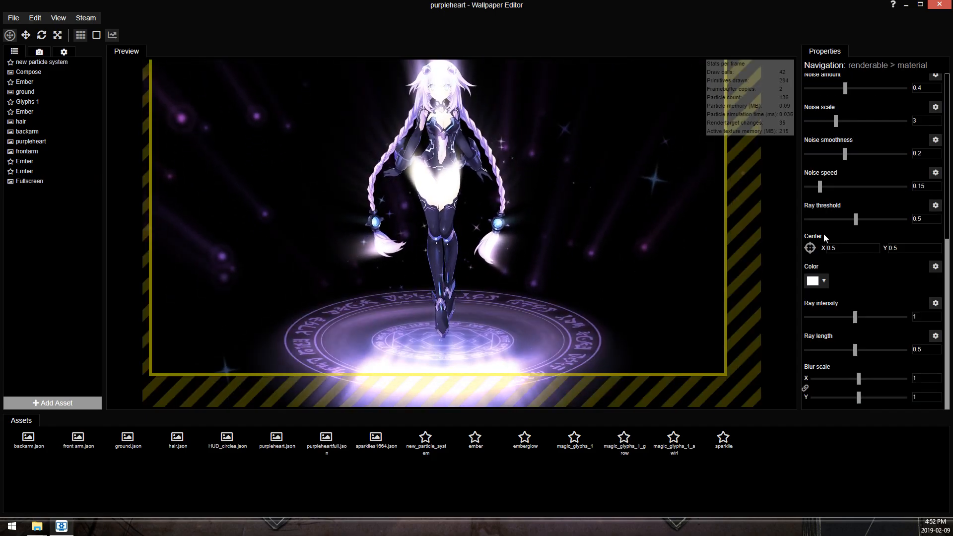
# Try several God Rays center positions around the lower edge of the scene, and delete the Fullscreen layer.
pyautogui.scroll(-3, 478, 337)
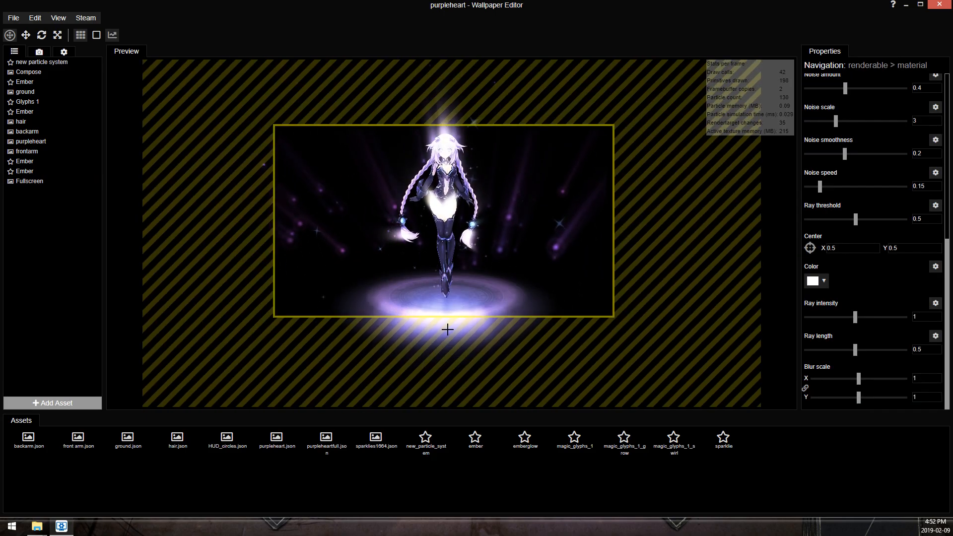
pyautogui.scroll(3, 464, 214)
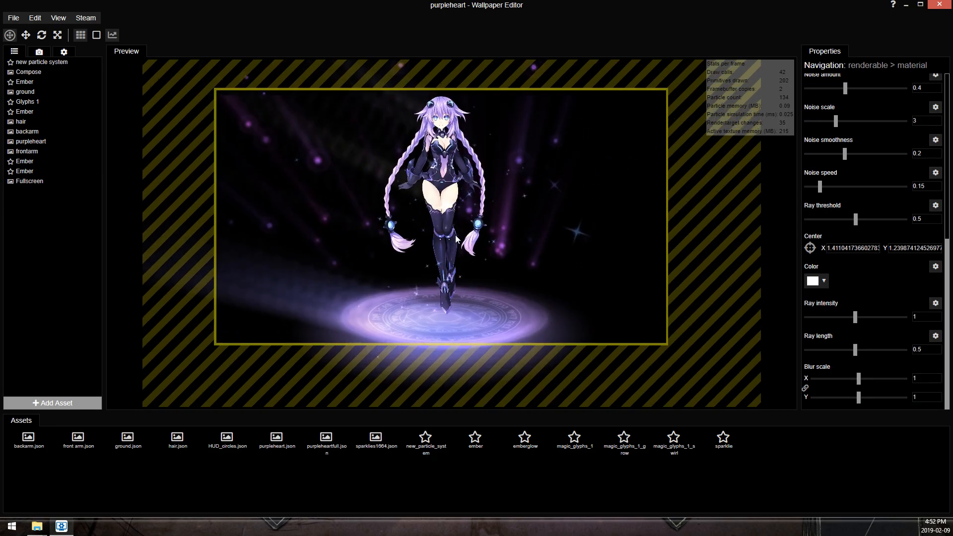
pyautogui.click(808, 250)
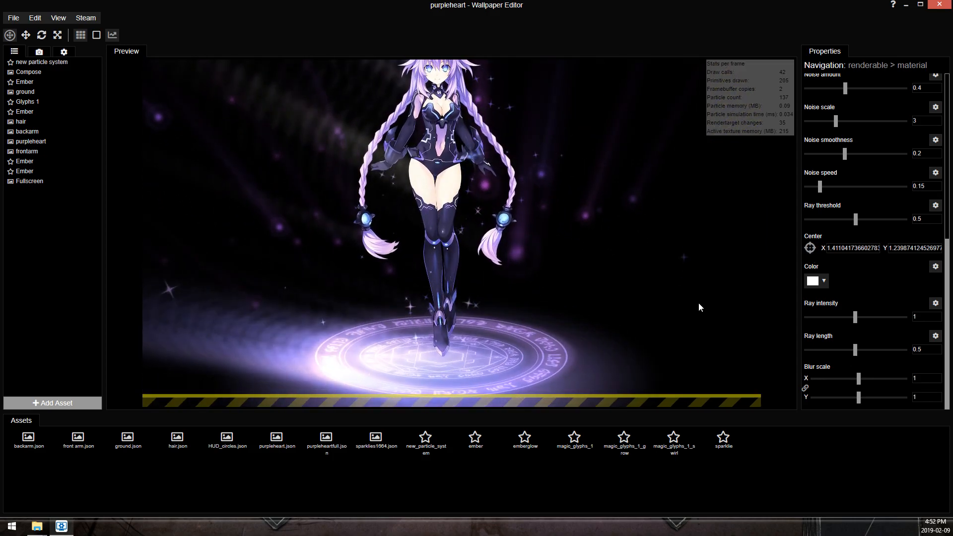
pyautogui.click(429, 400)
pyautogui.click(486, 394)
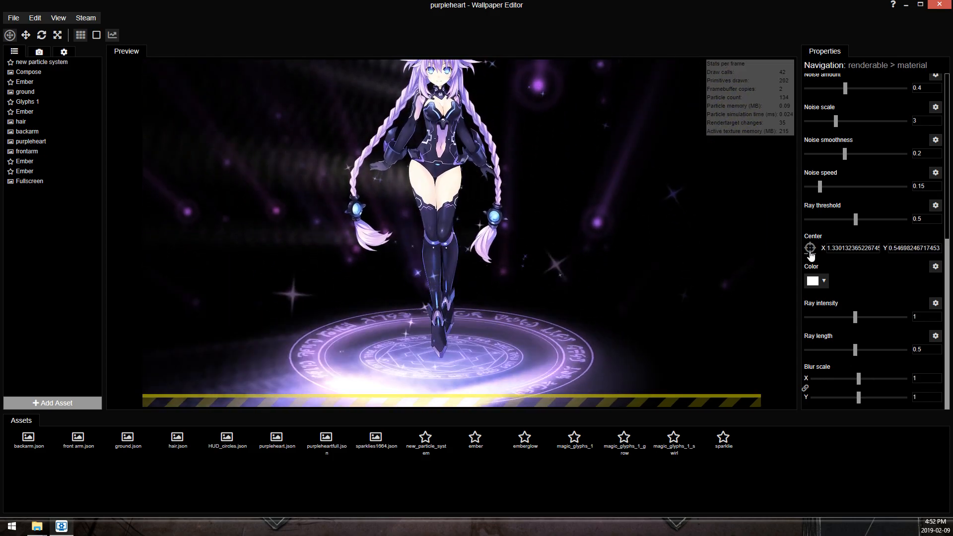
pyautogui.scroll(-2, 534, 297)
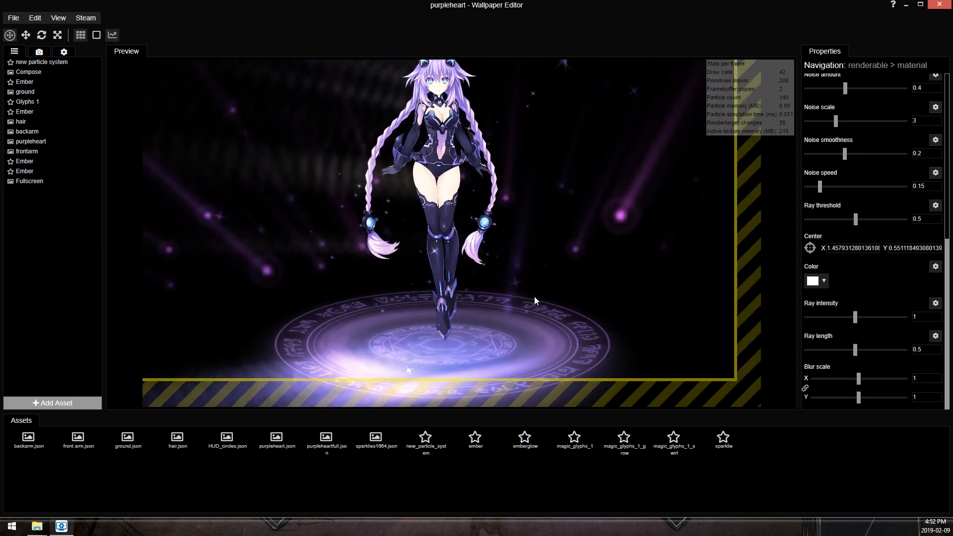
pyautogui.click(440, 399)
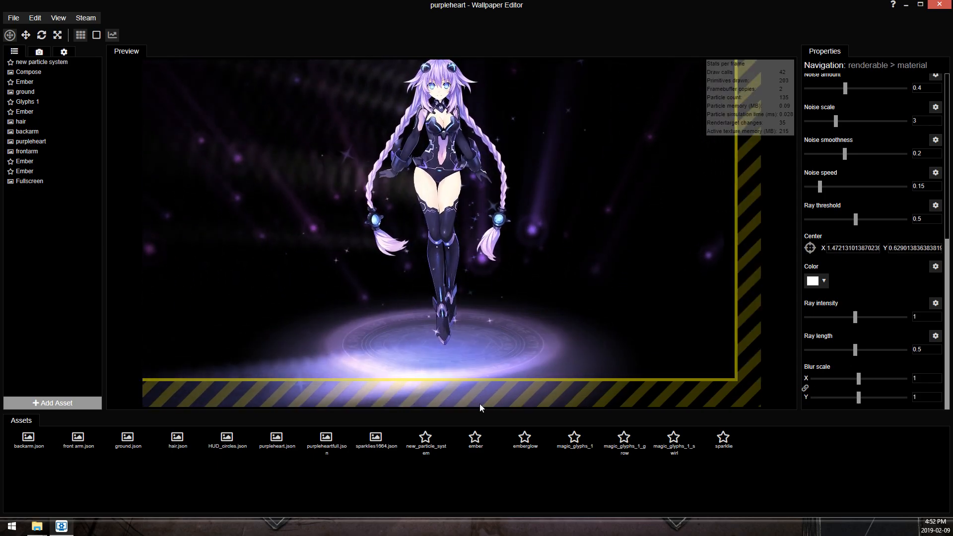
pyautogui.click(95, 181)
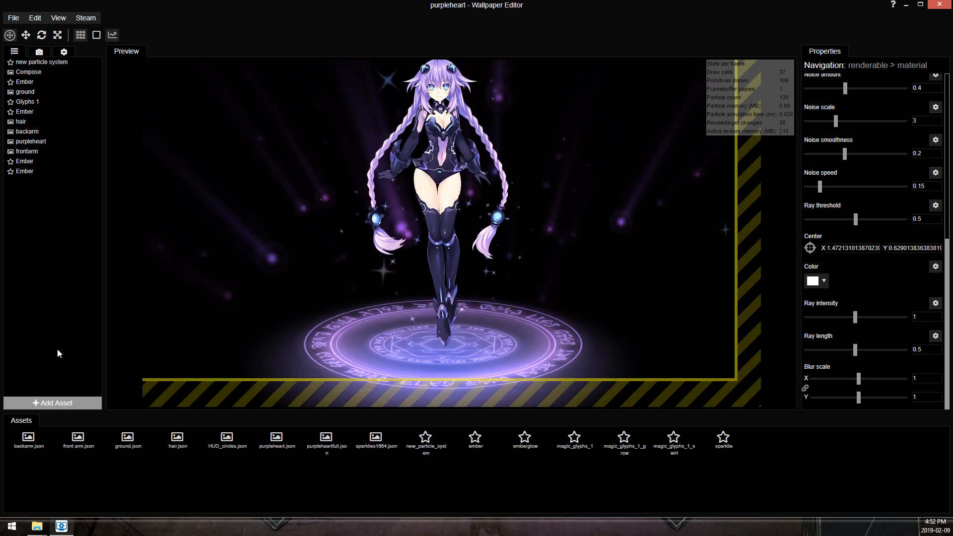
# Add a Composition Layer and set its resolution to 1920 by 1080.
pyautogui.click(56, 403)
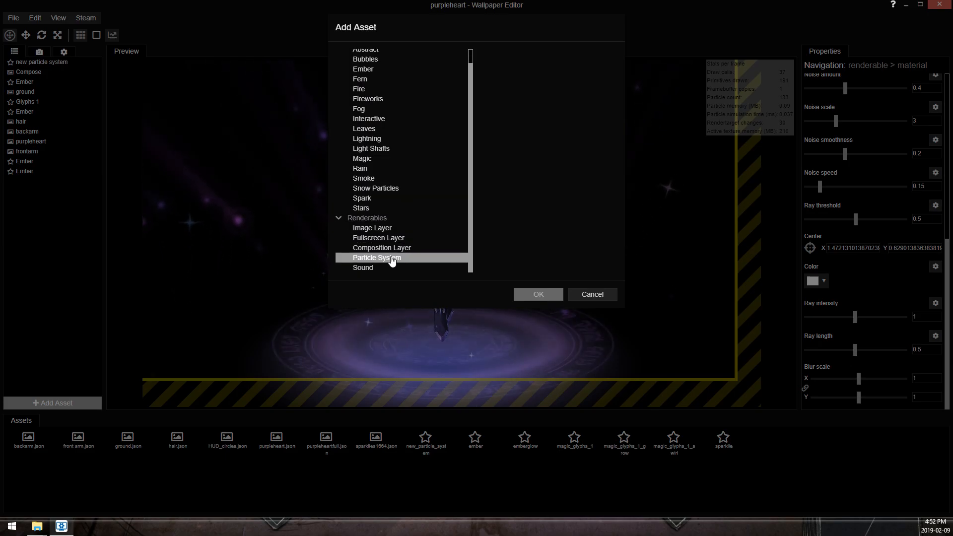
pyautogui.doubleClick(391, 249)
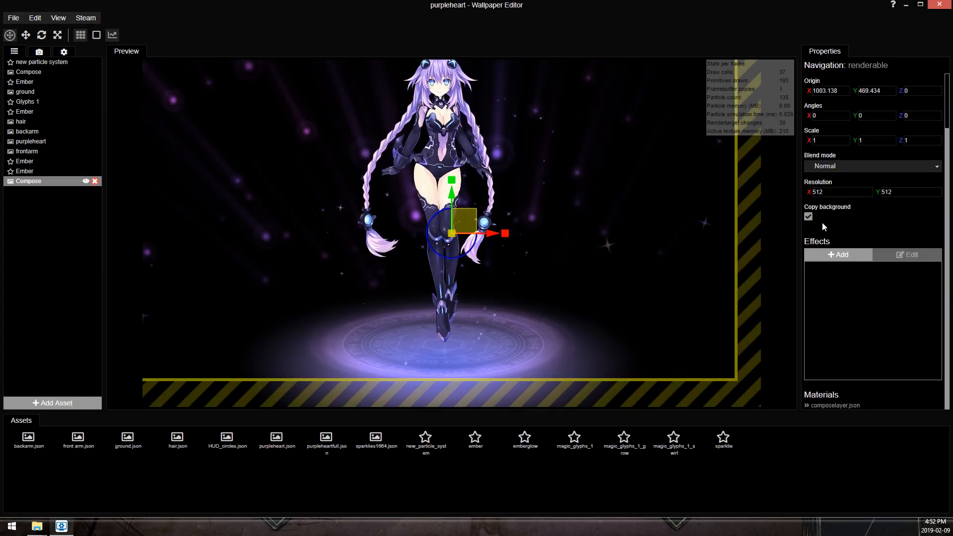
pyautogui.write('20')
pyautogui.press('Tab')
pyautogui.write('1080')
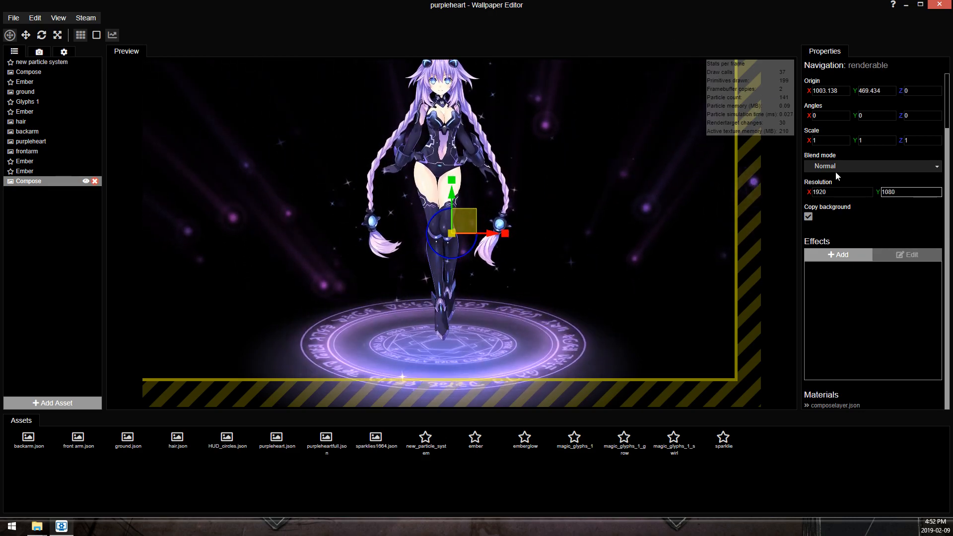
# Add the God Rays effect to the new Compose layer and set its center to X 0.5, Y 1.7.
pyautogui.click(835, 253)
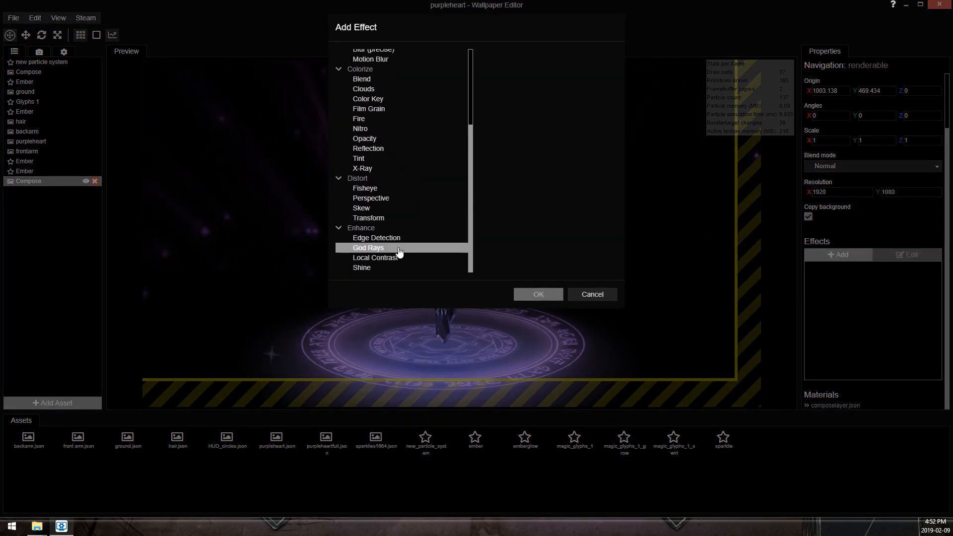
pyautogui.doubleClick(399, 251)
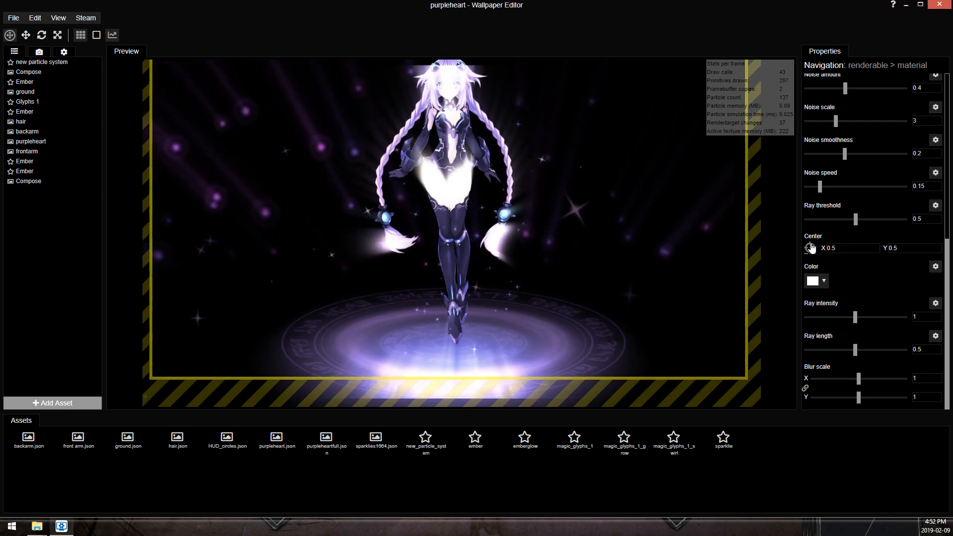
pyautogui.click(810, 247)
pyautogui.click(450, 394)
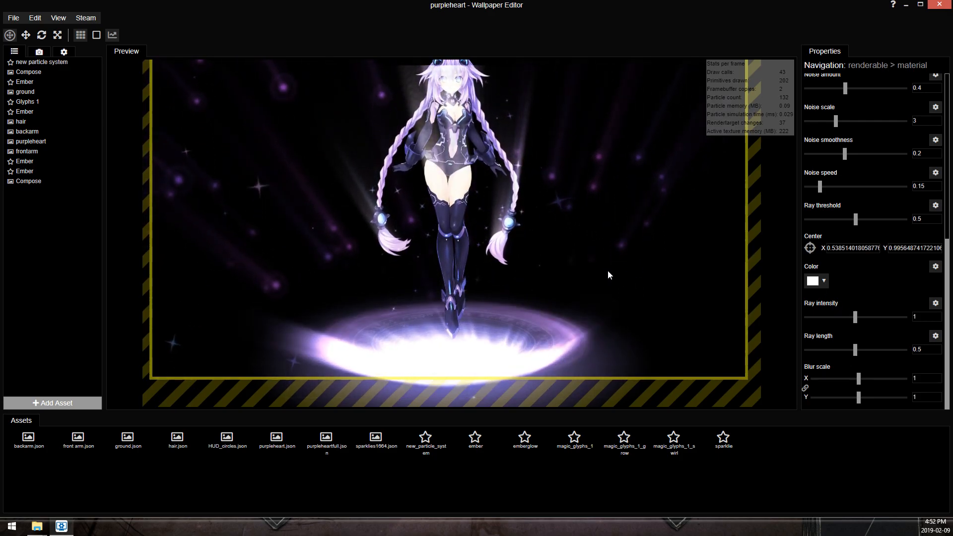
pyautogui.scroll(-3, 606, 272)
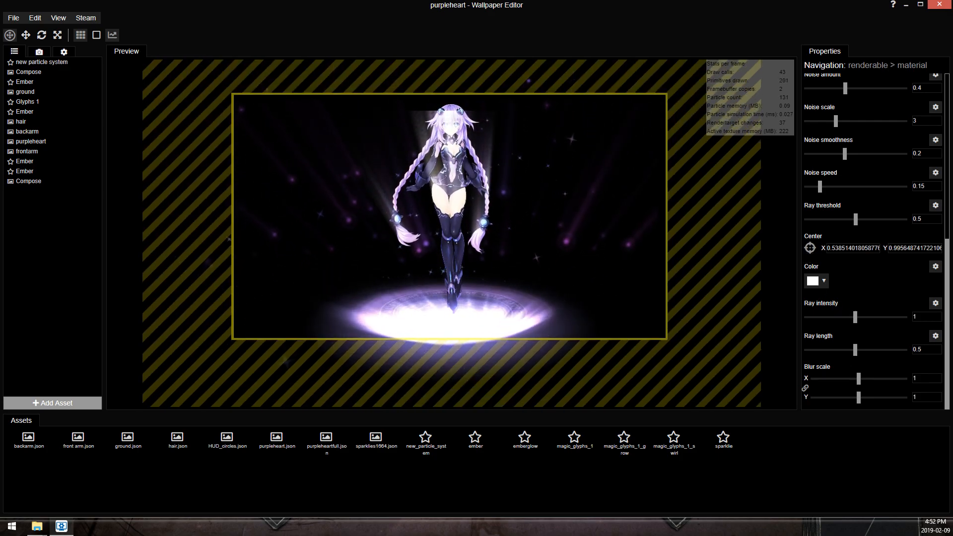
pyautogui.scroll(-2, 486, 320)
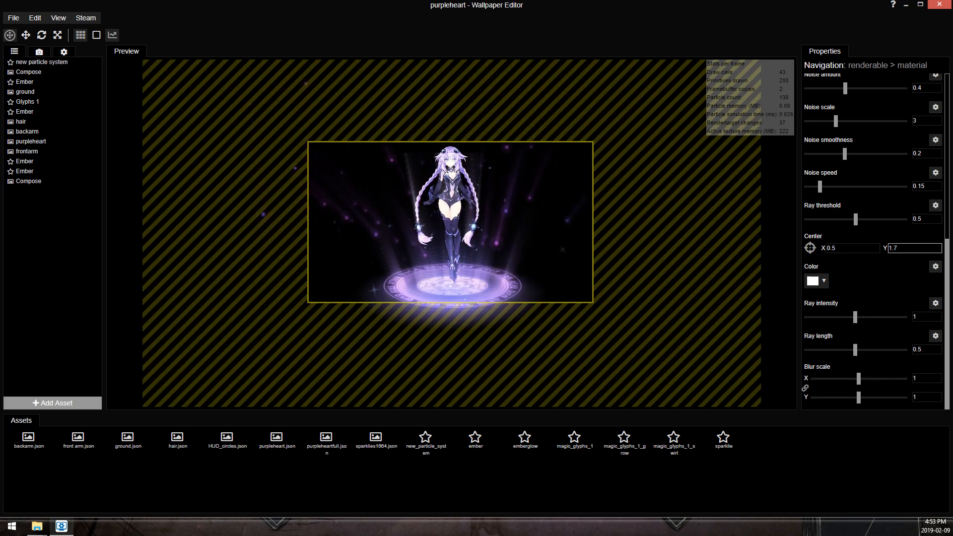
# Set the God Rays blur scale to 2 on both axes, ray intensity to 0.74 and ray length to 0.32.
pyautogui.scroll(5, 531, 219)
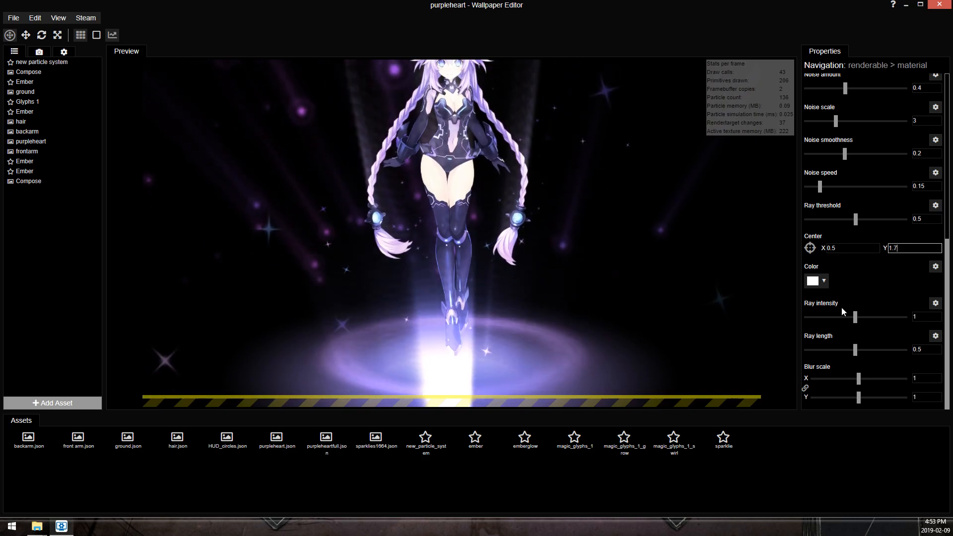
pyautogui.moveTo(858, 378); pyautogui.dragTo(904, 378)
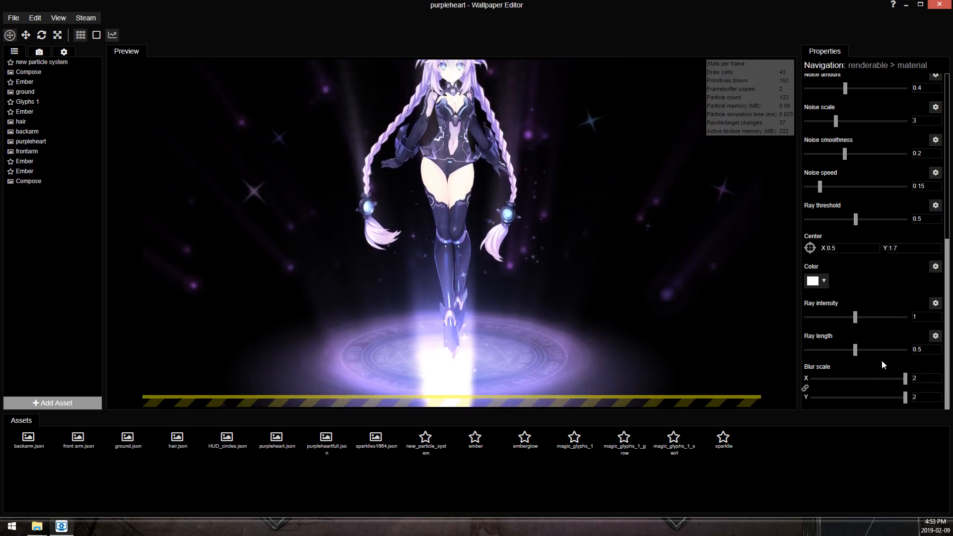
pyautogui.moveTo(859, 315); pyautogui.dragTo(837, 347)
# Try the God Rays center at X 0.5 with Y values of 2.1 and 2.5.
pyautogui.doubleClick(843, 248)
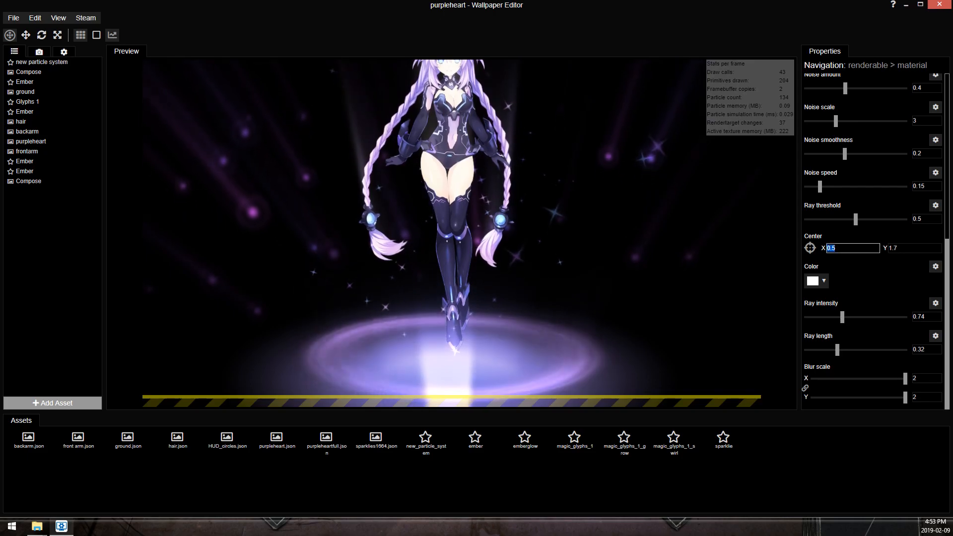
pyautogui.write('0.4')
pyautogui.press('BackSpace')
pyautogui.write('5')
pyautogui.press('Tab')
pyautogui.write('1.6')
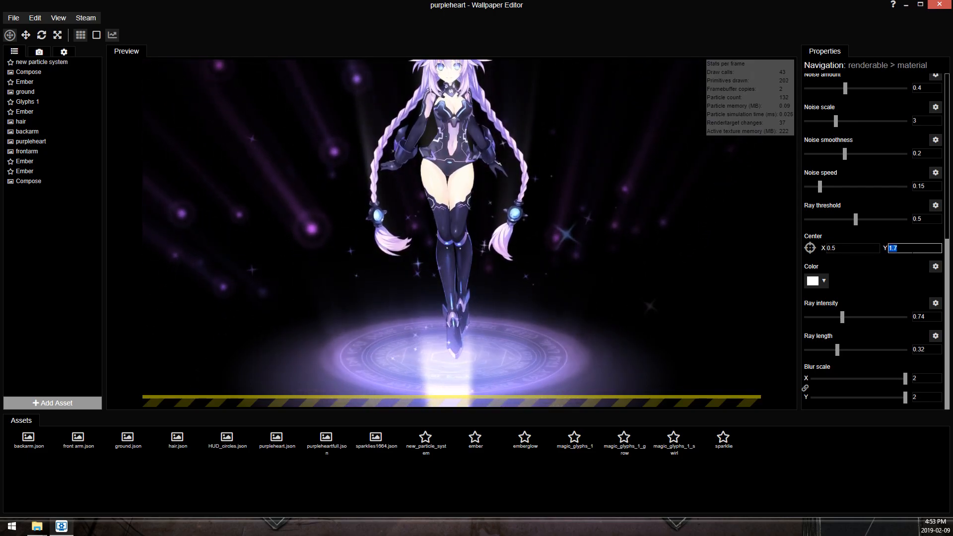
pyautogui.press('BackSpace')
pyautogui.press('BackSpace')
pyautogui.press('BackSpace')
pyautogui.write('2.5')
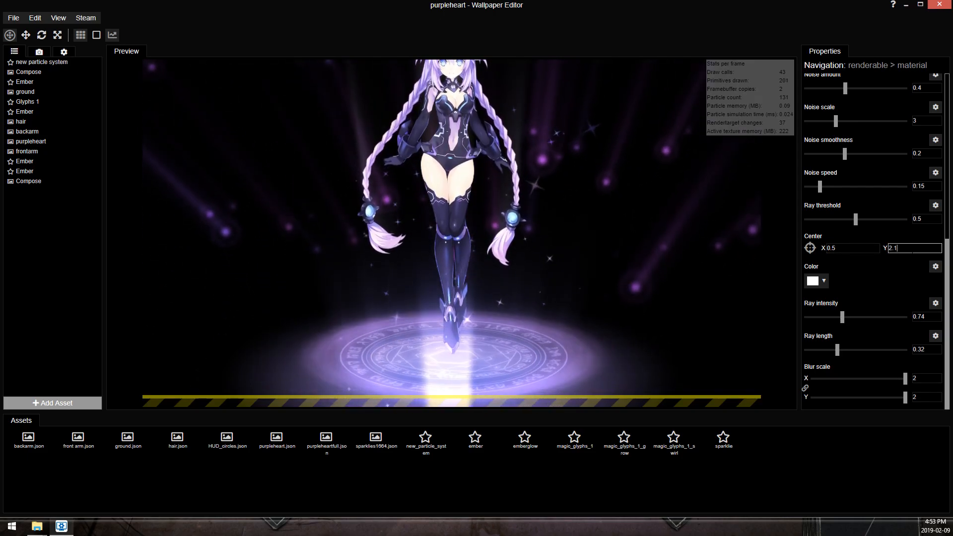
# Try 1.5 for the God Rays center Y, settle on 1.9, and check the rays over the whole scene.
pyautogui.press('BackSpace')
pyautogui.press('BackSpace')
pyautogui.press('BackSpace')
pyautogui.write('1.8')
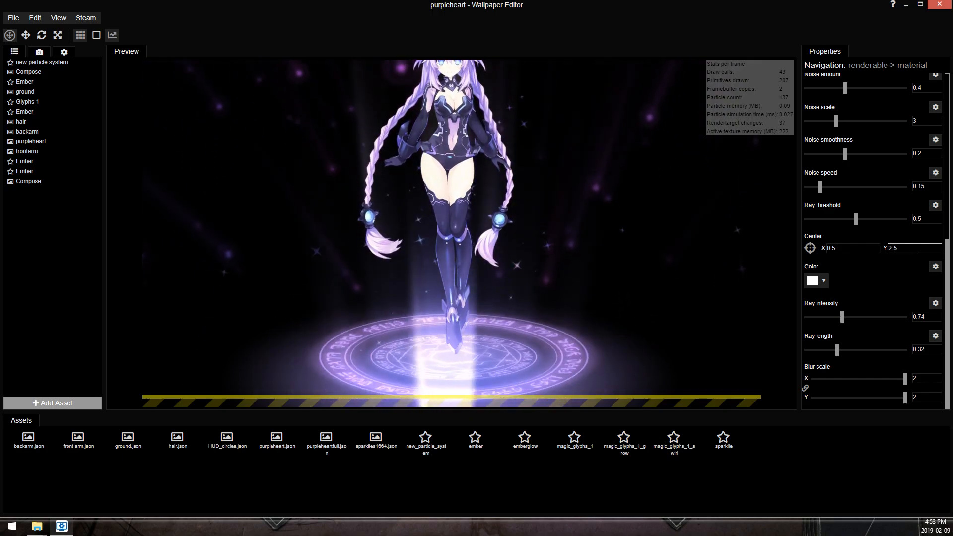
pyautogui.press('BackSpace')
pyautogui.write('9')
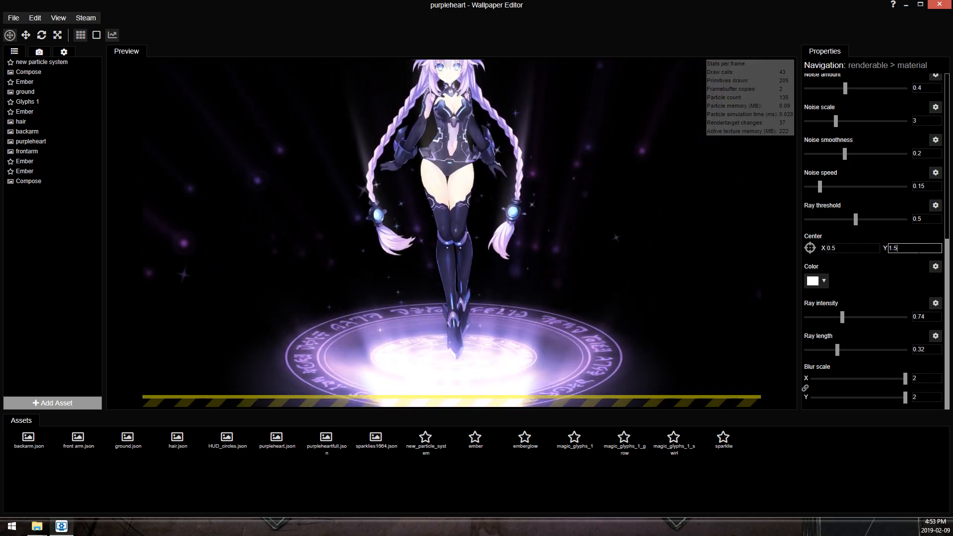
pyautogui.scroll(-5, 542, 237)
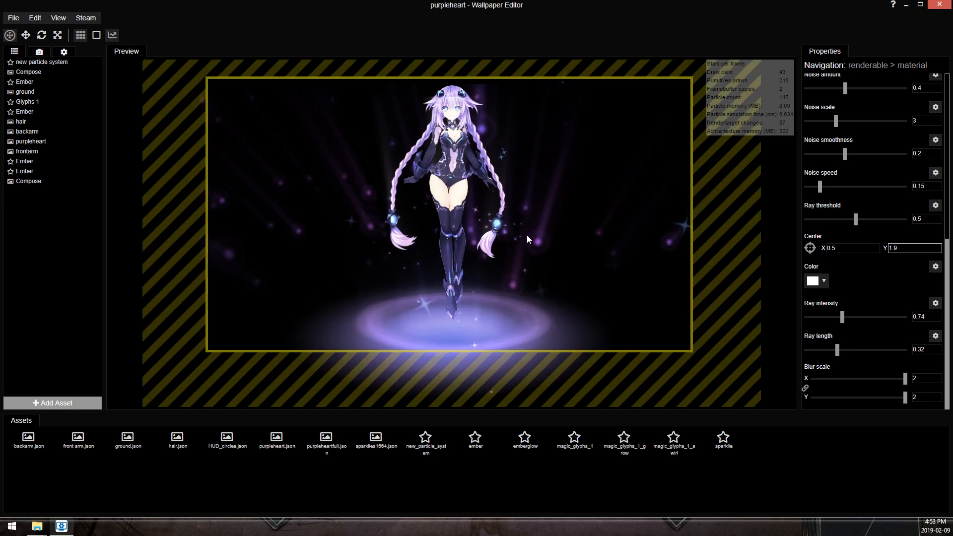
pyautogui.scroll(2, 547, 229)
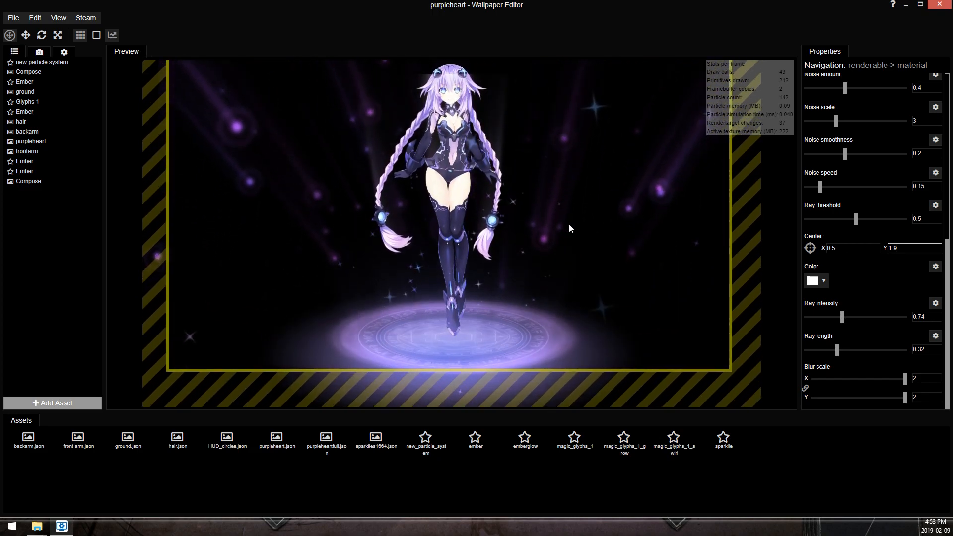
# Check the God Rays close up and over the whole scene, and save the project.
pyautogui.scroll(3, 570, 226)
pyautogui.scroll(-3, 577, 229)
pyautogui.scroll(2, 579, 229)
pyautogui.scroll(-3, 579, 228)
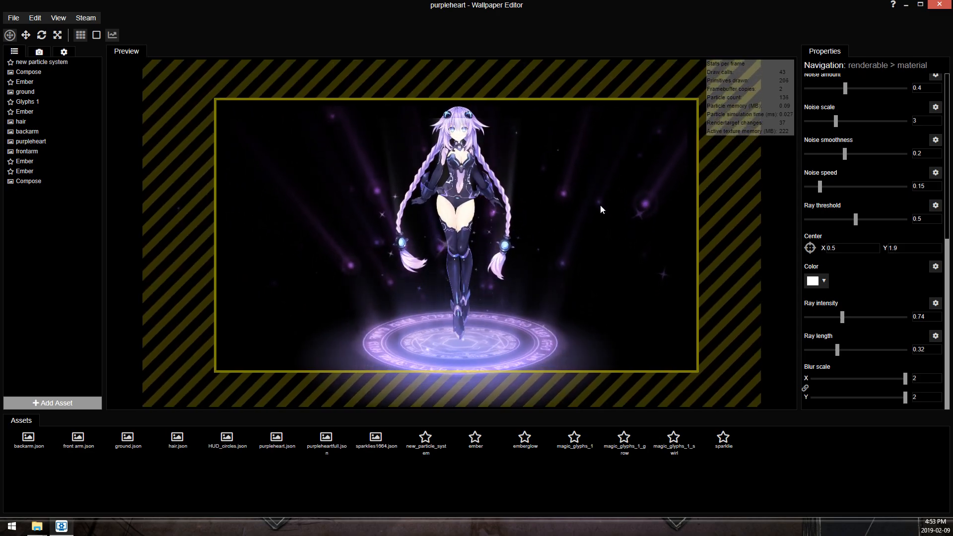
pyautogui.scroll(2, 602, 223)
pyautogui.hotkey('ctrl', 's')
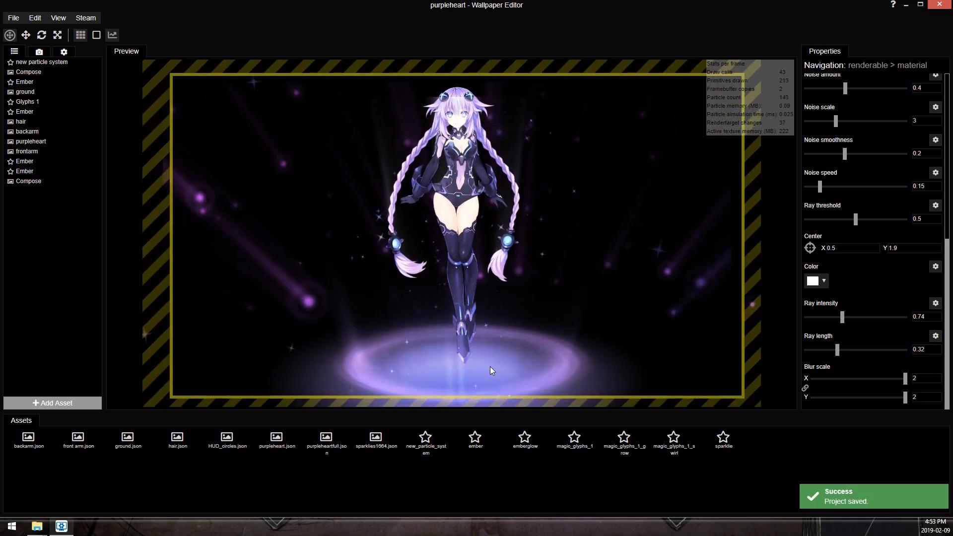
# Hide the scene boundary overlay in the preview and inspect the rays around the ground circle.
pyautogui.click(82, 35)
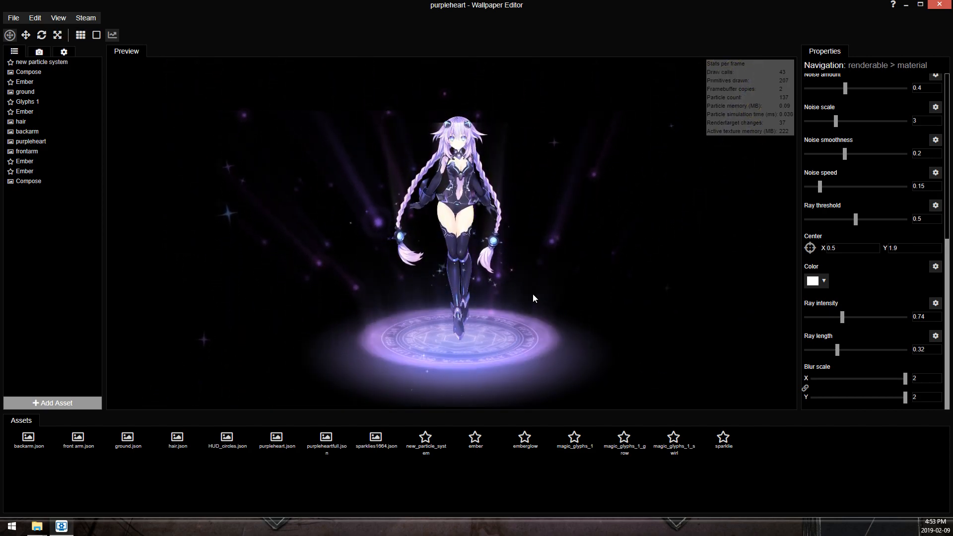
pyautogui.scroll(3, 556, 301)
pyautogui.moveTo(570, 300); pyautogui.dragTo(570, 291)
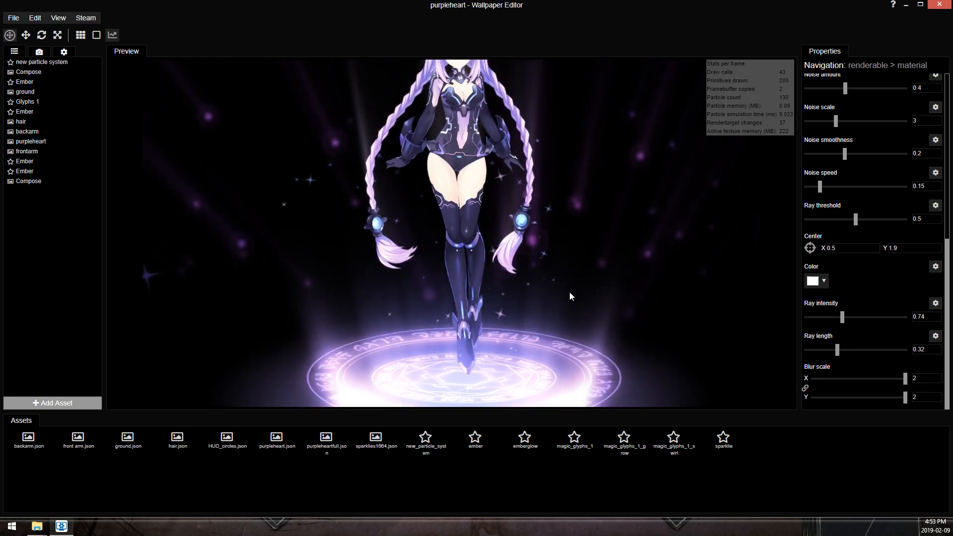
pyautogui.scroll(-3, 569, 291)
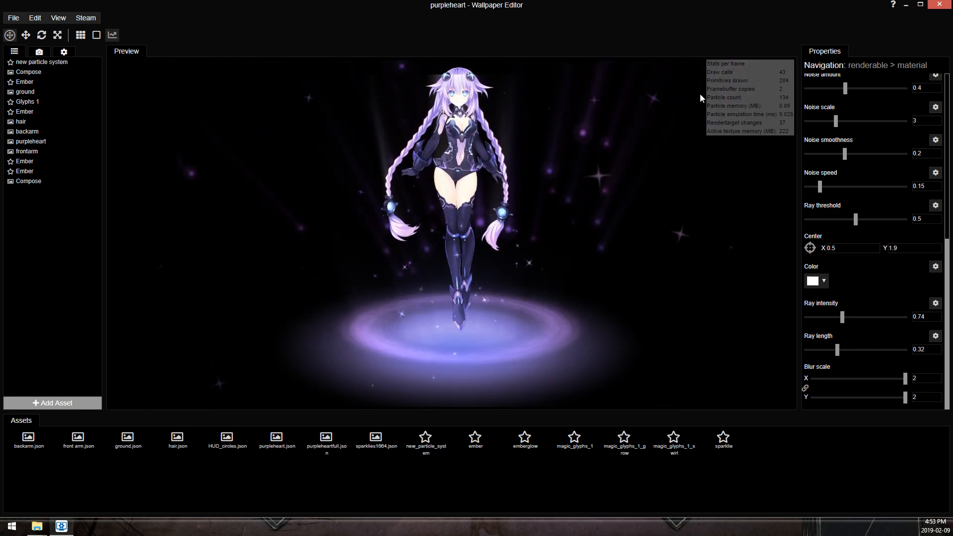
# Apply the project as the desktop wallpaper and close the purpleheart folder windows covering the desktop.
pyautogui.click(14, 18)
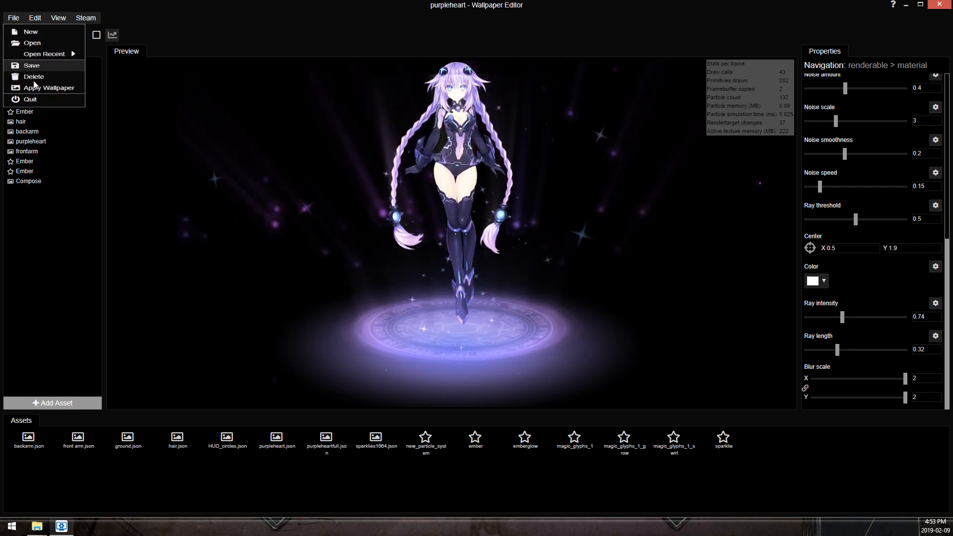
pyautogui.click(25, 71)
pyautogui.click(13, 18)
pyautogui.click(22, 100)
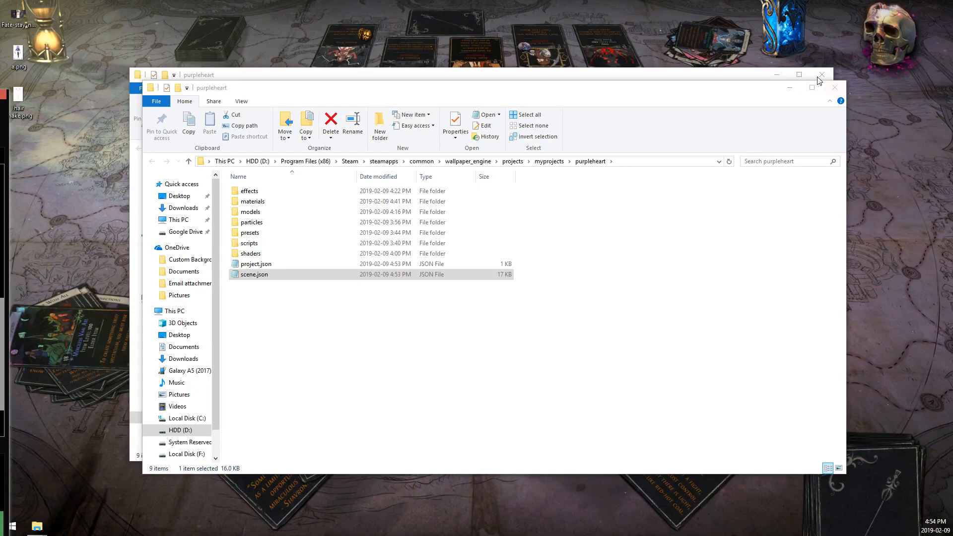
pyautogui.click(820, 75)
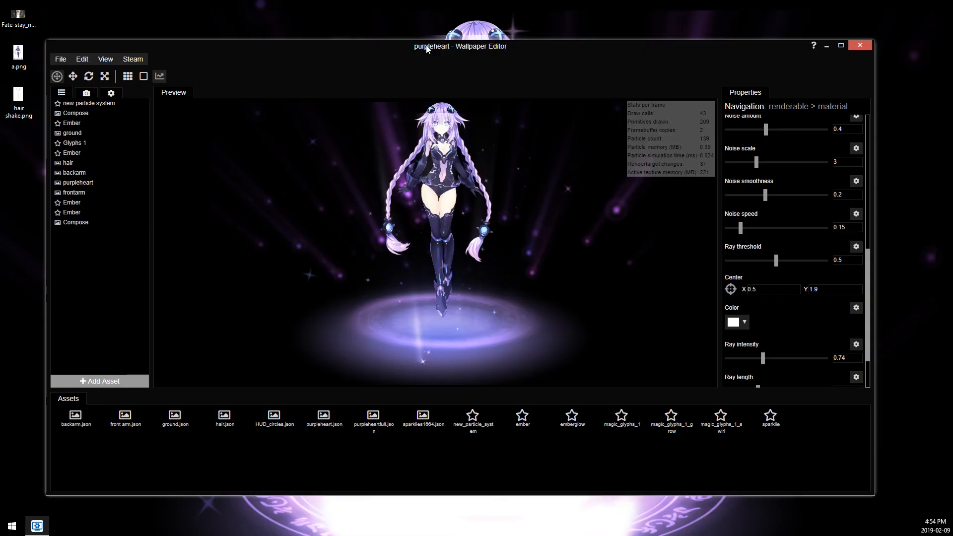
# Set the God Rays Compose layer's origin to X 960, Y 540 and scale it up to about 1.2 on X and Y.
pyautogui.doubleClick(425, 48)
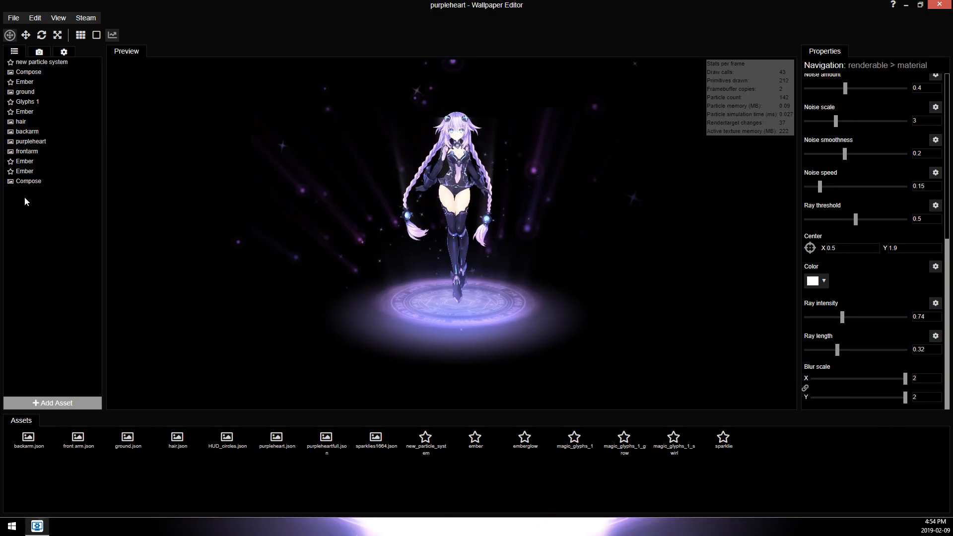
pyautogui.click(27, 180)
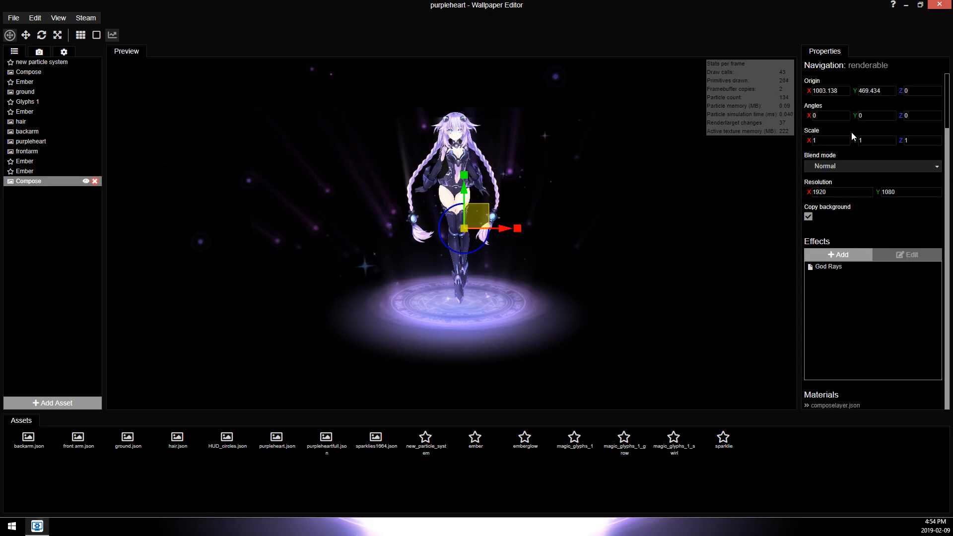
pyautogui.click(829, 91)
pyautogui.write('960')
pyautogui.press('Tab')
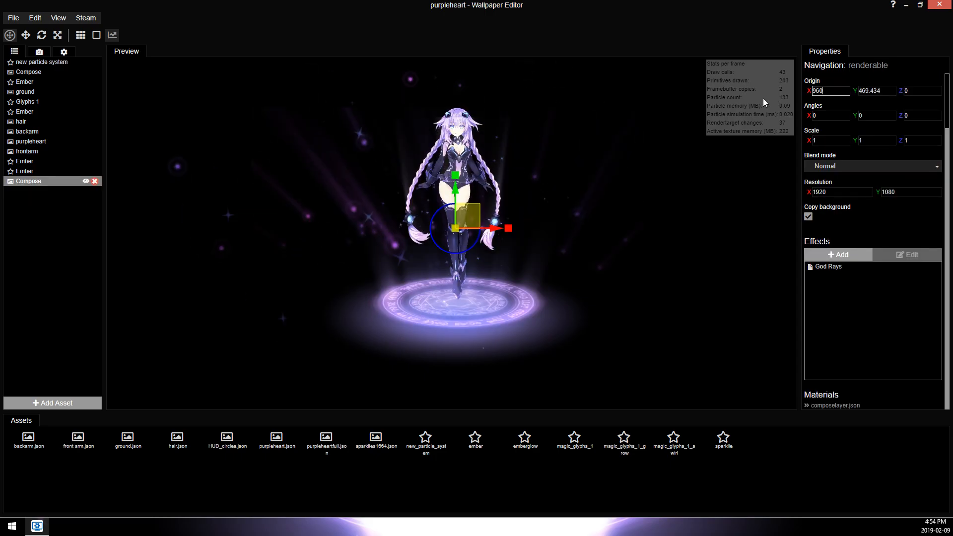
pyautogui.write('540')
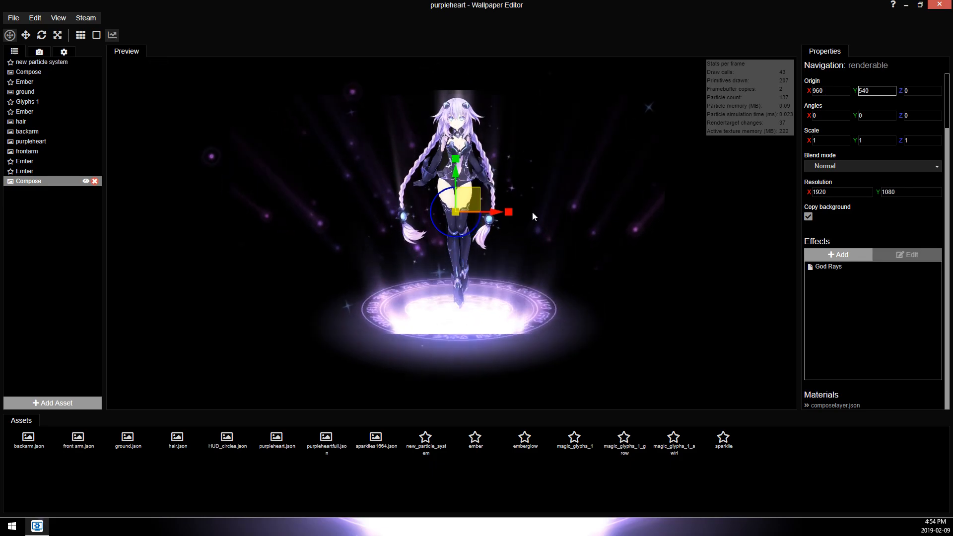
pyautogui.moveTo(462, 202); pyautogui.dragTo(479, 189)
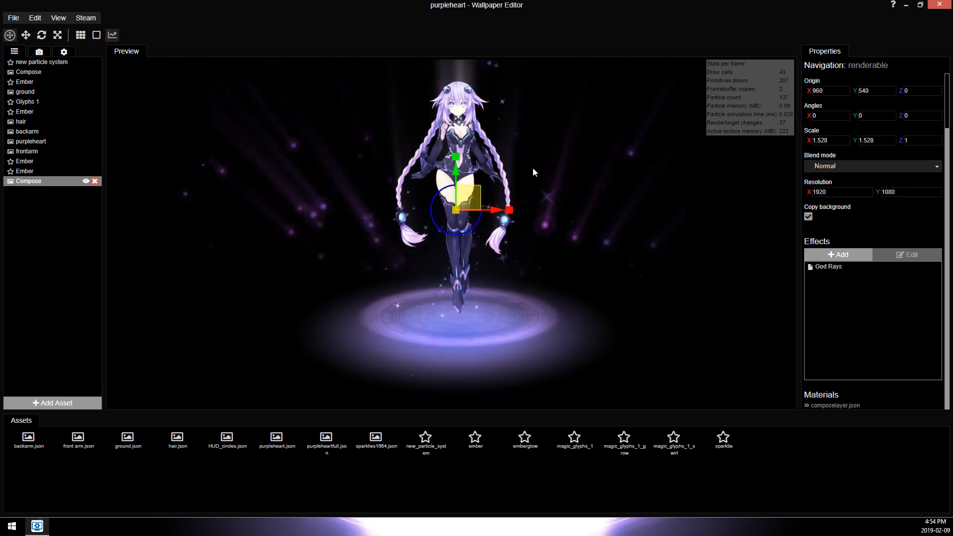
pyautogui.moveTo(472, 204); pyautogui.dragTo(450, 223)
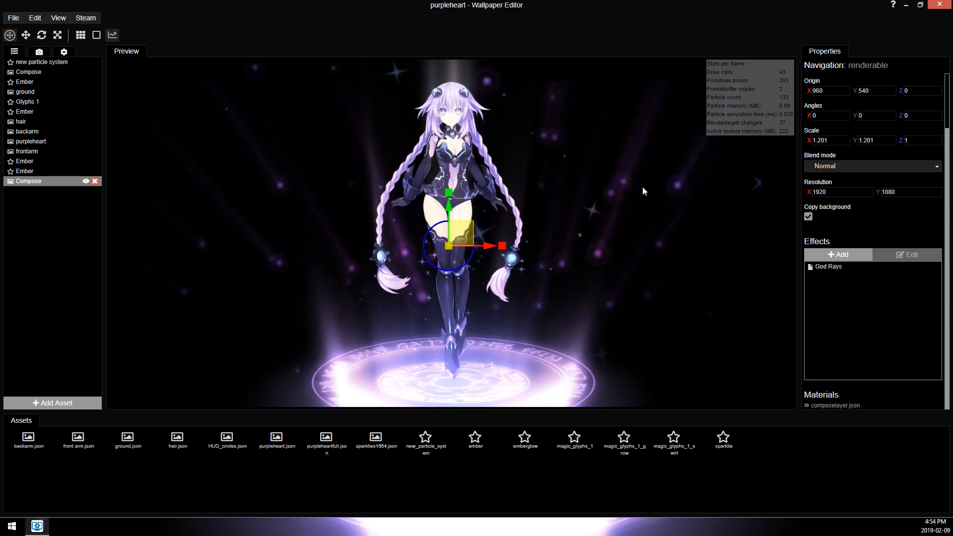
# Try God Rays threshold values of 0.67 and 0.45, and set it back to 0.5.
pyautogui.click(906, 267)
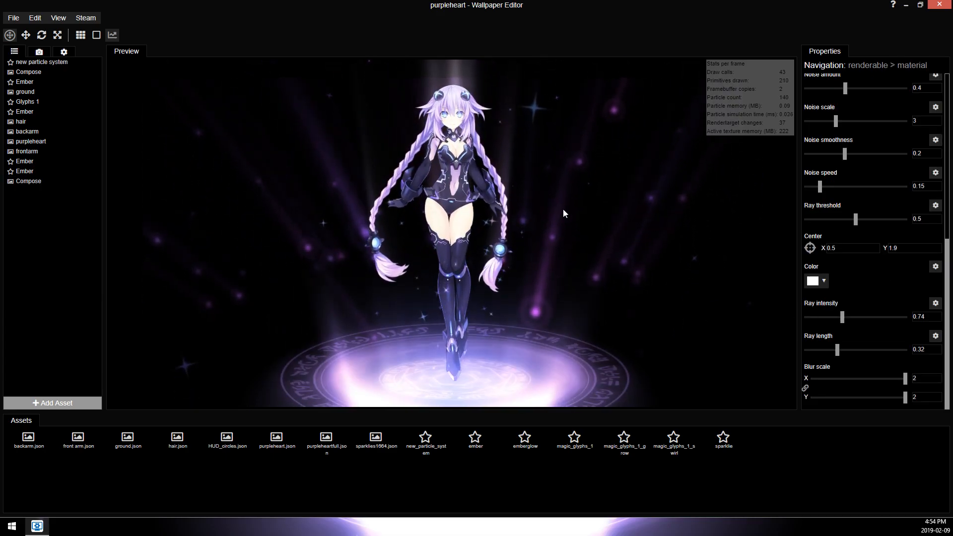
pyautogui.moveTo(856, 220); pyautogui.dragTo(881, 230)
pyautogui.hotkey('ctrl', 'z')
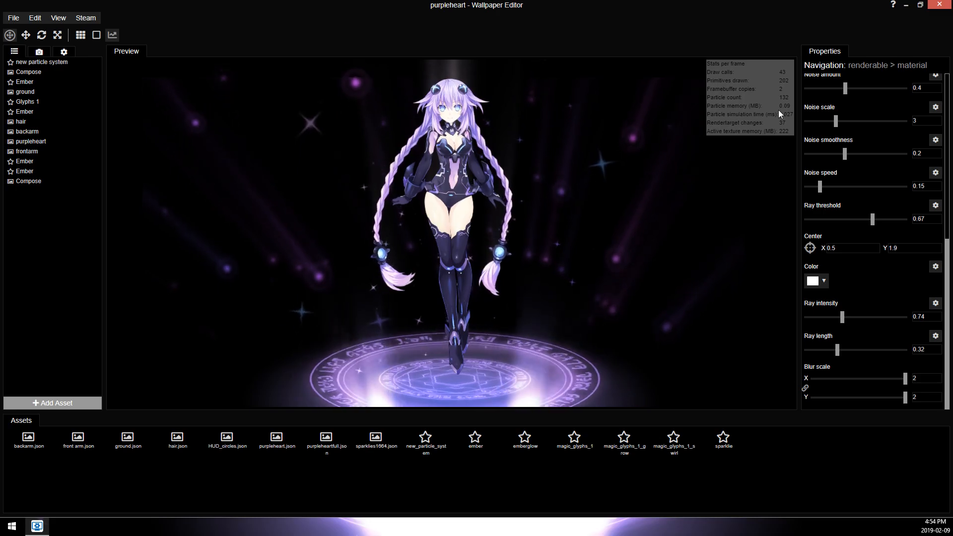
pyautogui.moveTo(871, 217); pyautogui.dragTo(851, 219)
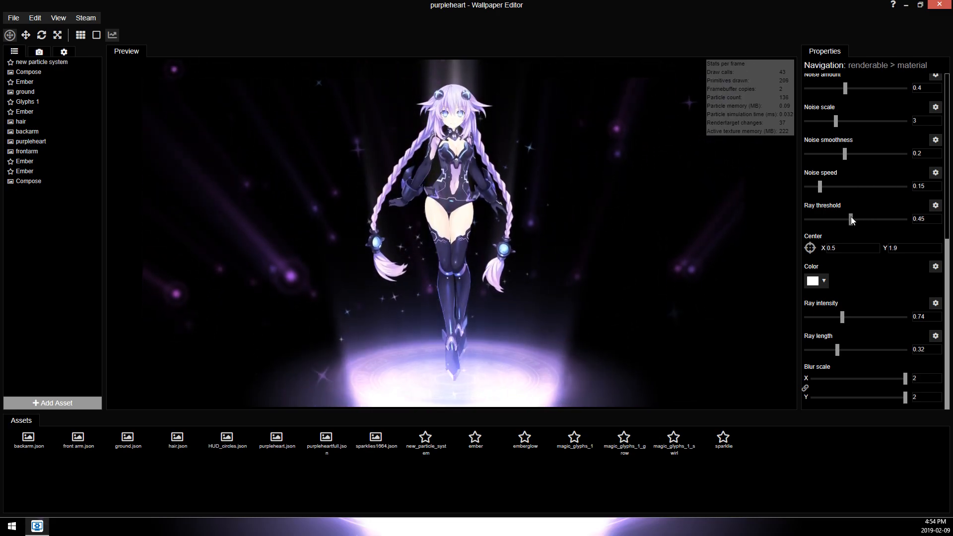
pyautogui.moveTo(851, 219)
pyautogui.mouseDown()
pyautogui.moveTo(817, 224)
pyautogui.moveTo(881, 213)
pyautogui.moveTo(855, 219)
pyautogui.mouseUp()
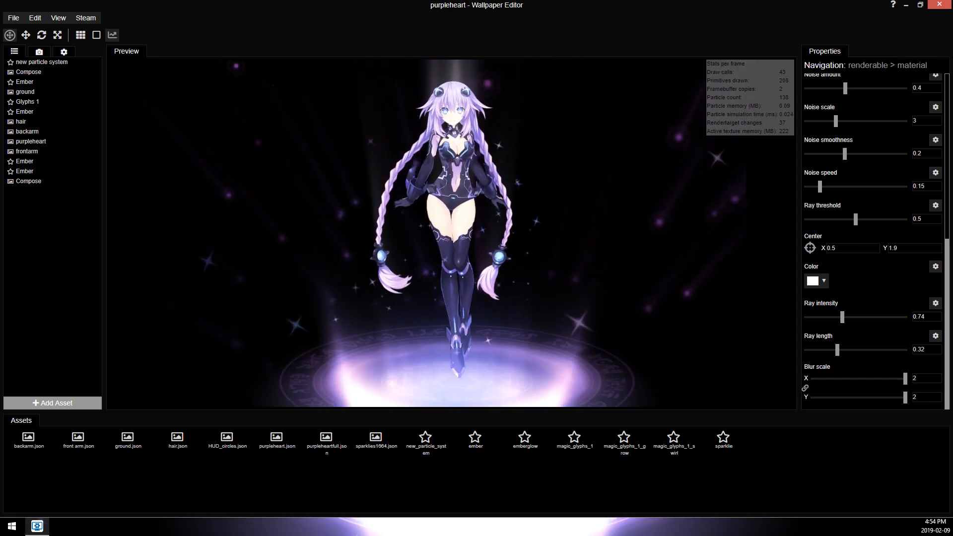
# Set the God Rays ray length to 0.25 and the noise amount to 0.68.
pyautogui.moveTo(838, 348)
pyautogui.mouseDown()
pyautogui.moveTo(871, 341)
pyautogui.moveTo(830, 347)
pyautogui.mouseUp()
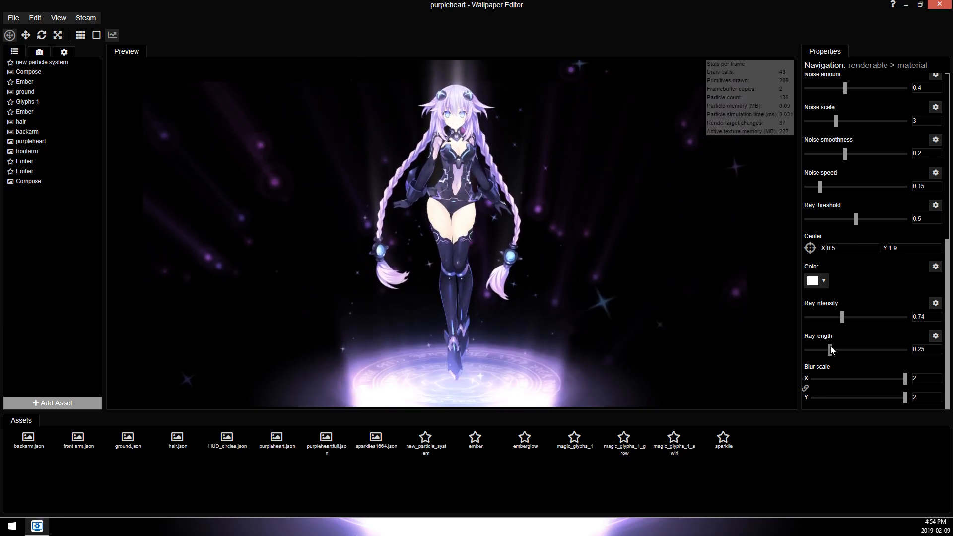
pyautogui.scroll(3, 845, 157)
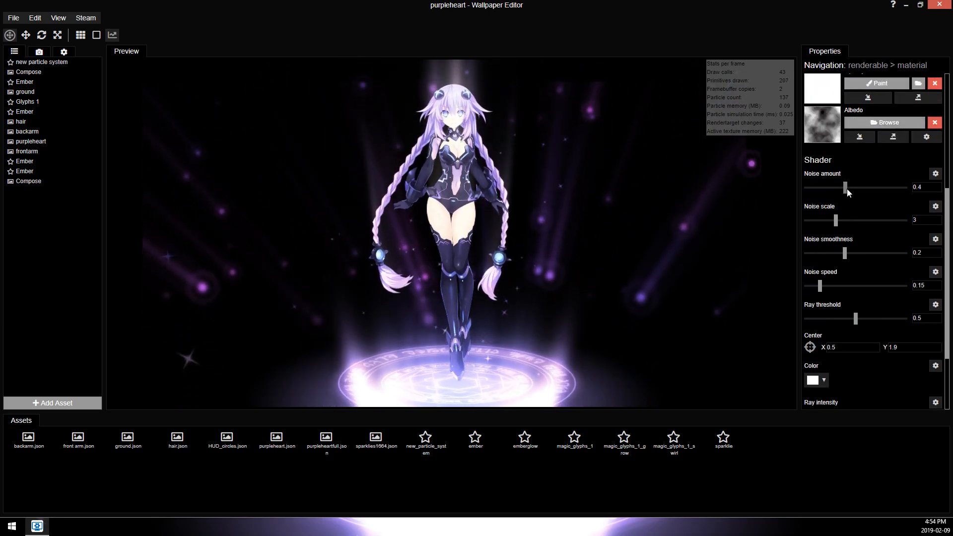
pyautogui.moveTo(846, 189); pyautogui.dragTo(874, 186)
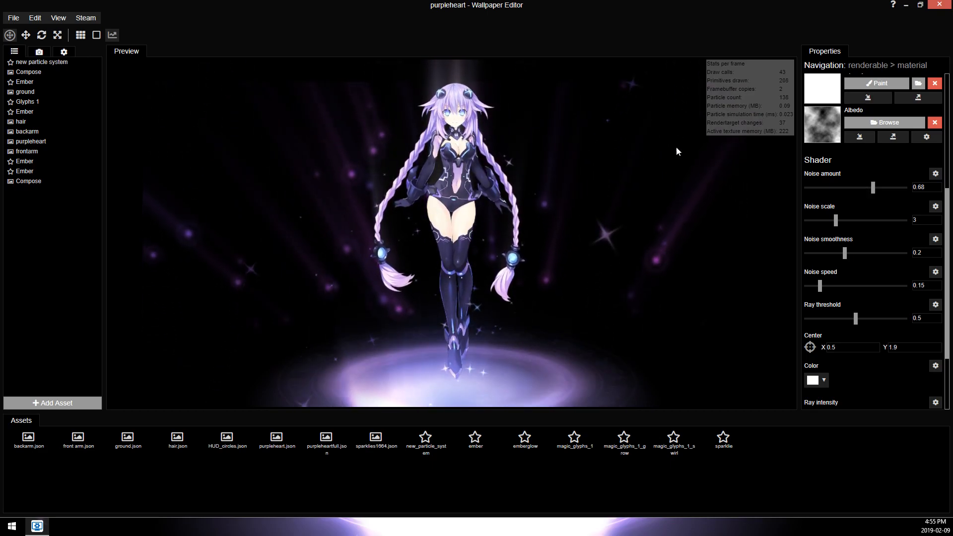
# Paint the God Rays mask around the ground circle with value 255, size 562 and opacity 20, and save the project.
pyautogui.click(868, 85)
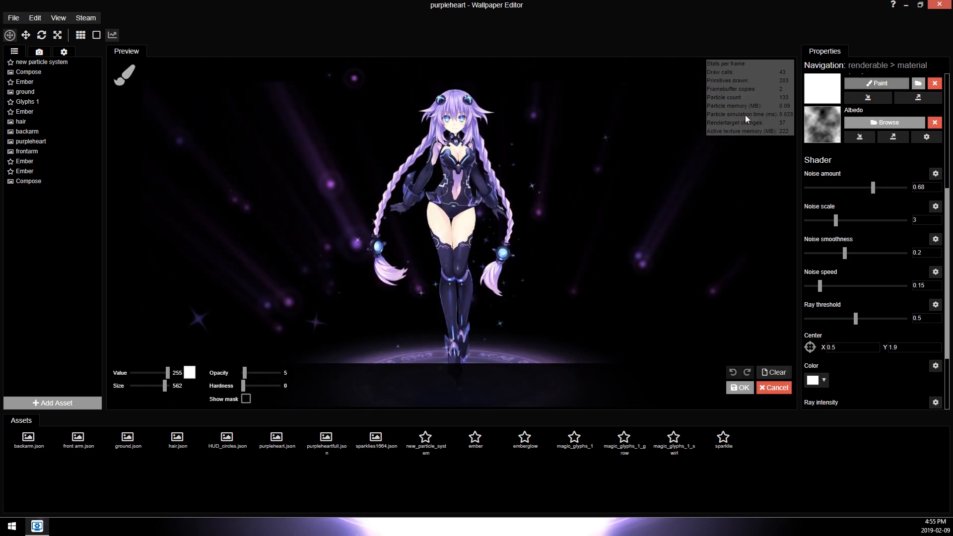
pyautogui.moveTo(169, 378)
pyautogui.mouseDown()
pyautogui.moveTo(133, 374)
pyautogui.moveTo(171, 373)
pyautogui.mouseUp()
pyautogui.moveTo(494, 291); pyautogui.dragTo(504, 144)
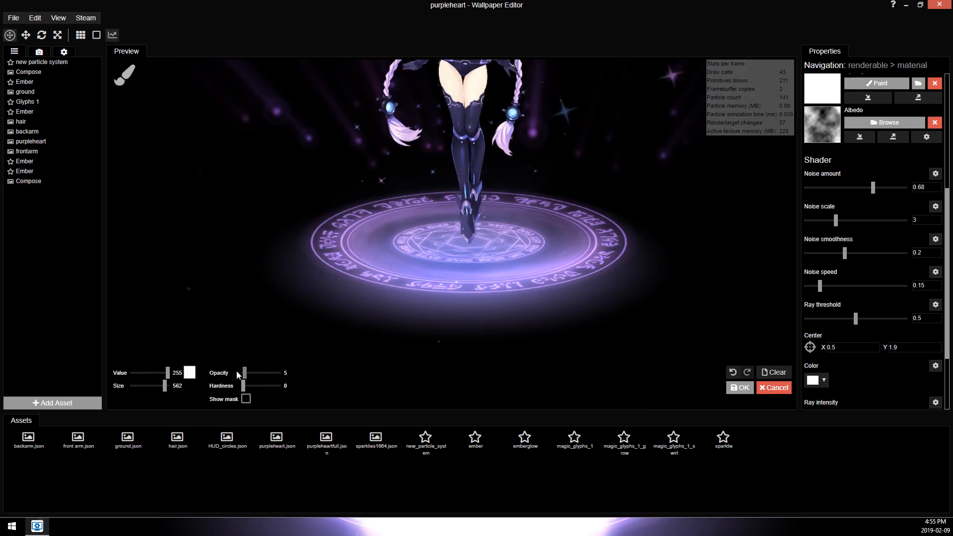
pyautogui.moveTo(246, 373); pyautogui.dragTo(249, 373)
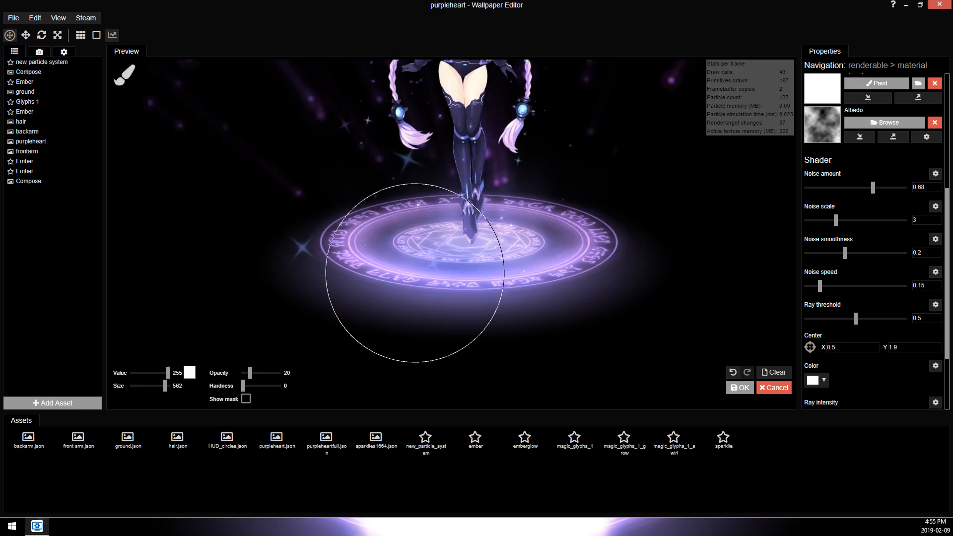
pyautogui.hotkey('ctrl', 's')
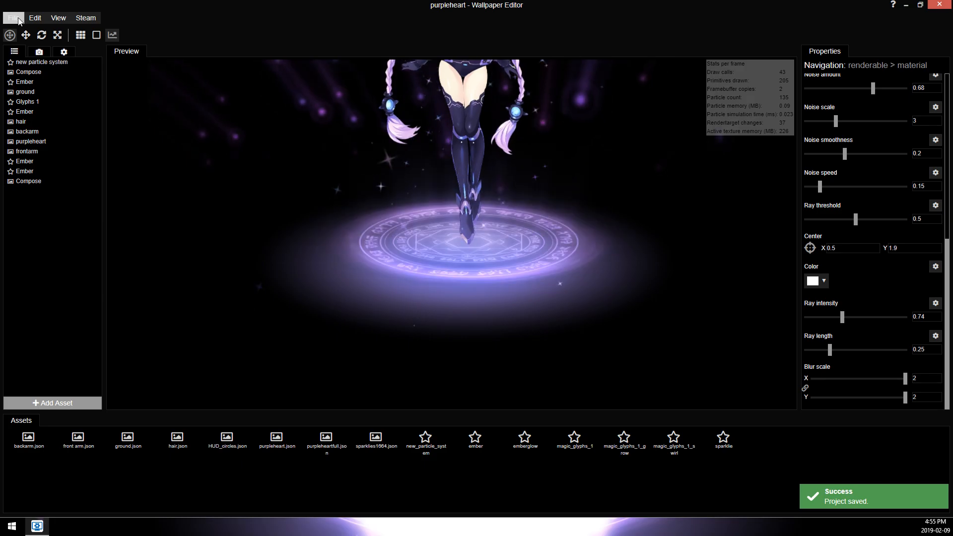
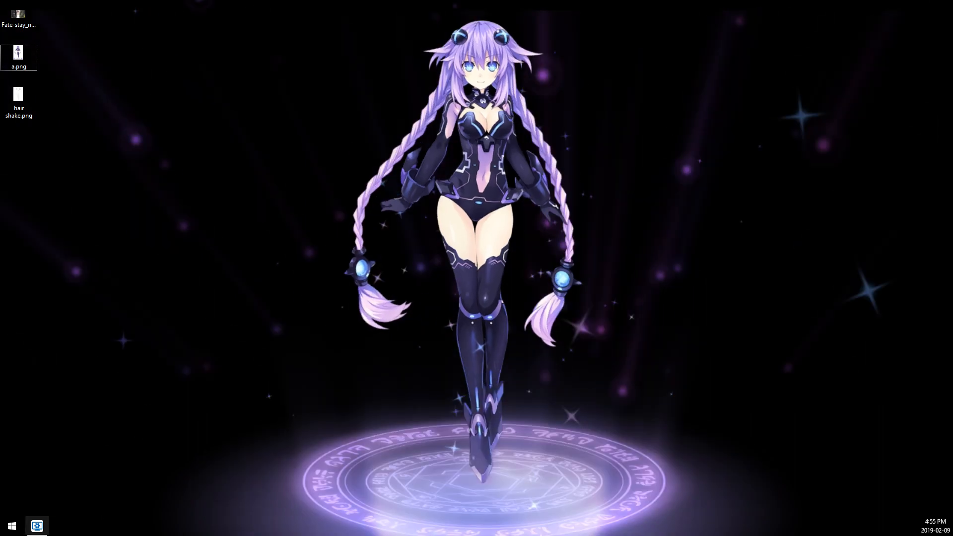
# Return to the Wallpaper Editor, set the God Rays intensity to 0.58 and check the full character.
pyautogui.moveTo(43, 530)
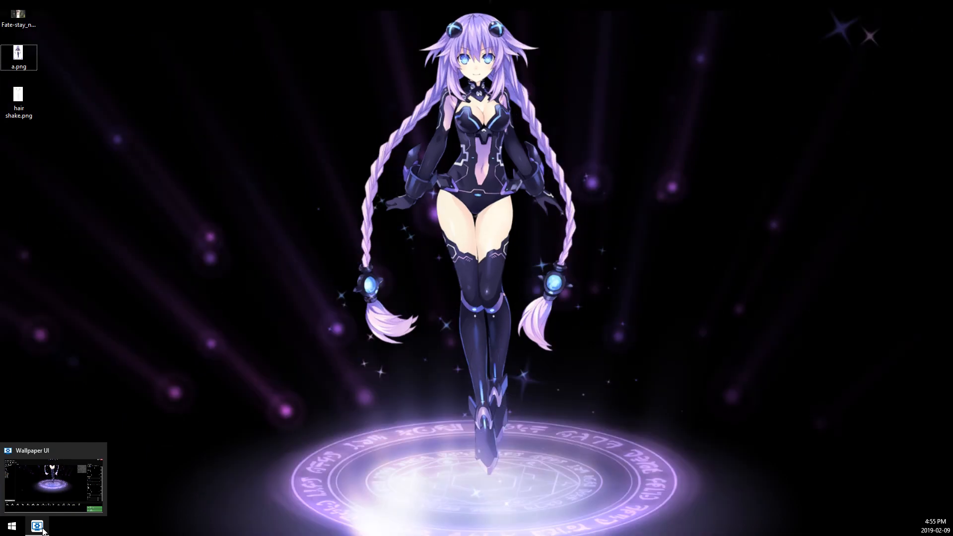
pyautogui.click(43, 530)
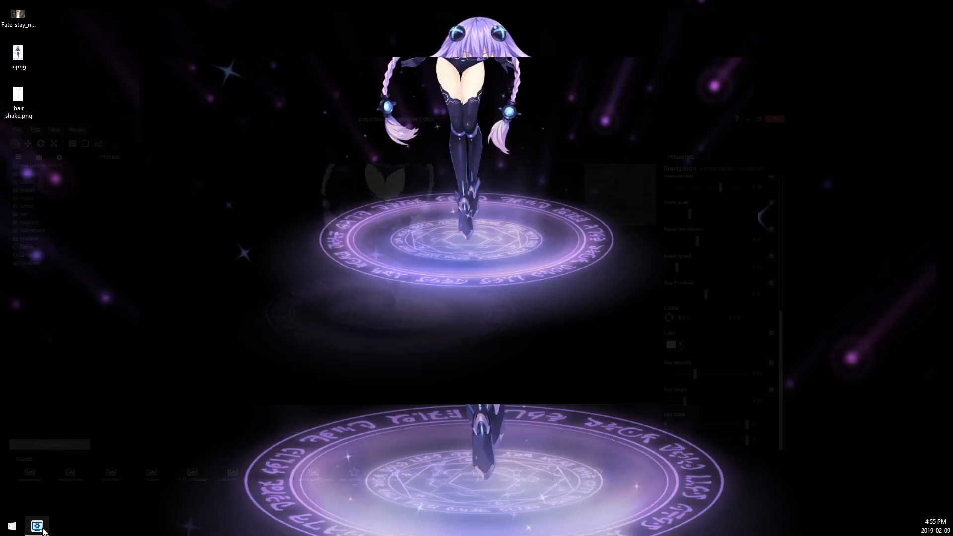
pyautogui.moveTo(842, 316); pyautogui.dragTo(834, 317)
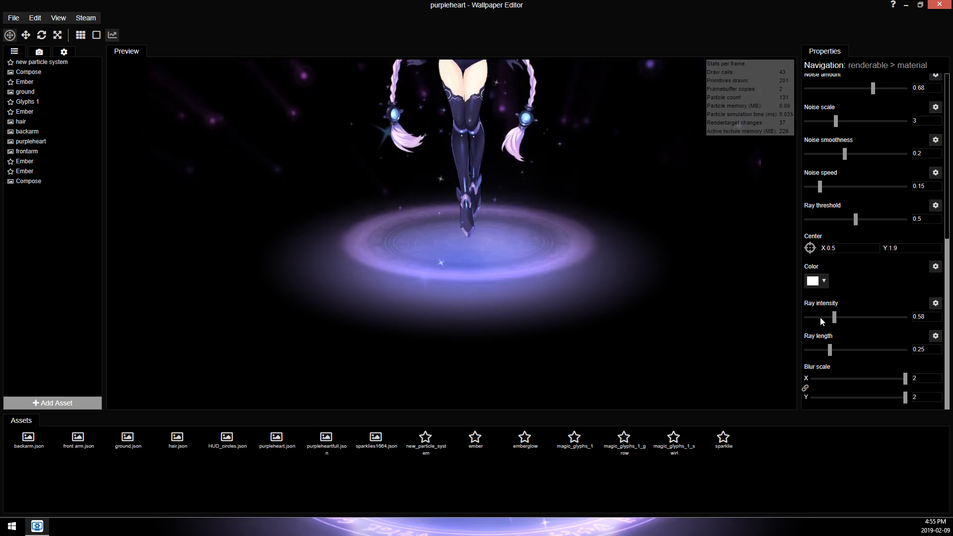
pyautogui.moveTo(477, 180); pyautogui.dragTo(478, 302)
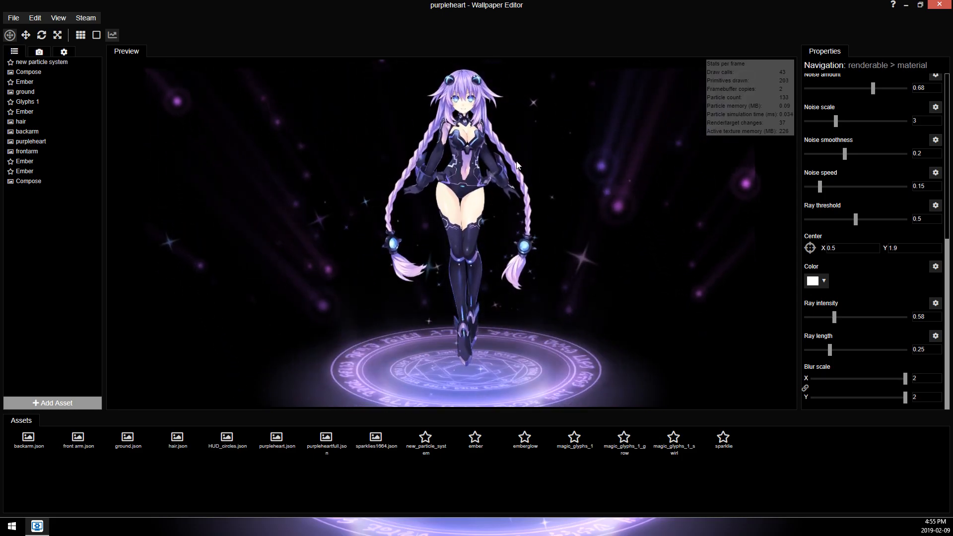
# Save the project and set the new particle system's random size to a minimum of 75 and a maximum of 125.
pyautogui.click(48, 63)
pyautogui.hotkey('ctrl', 's')
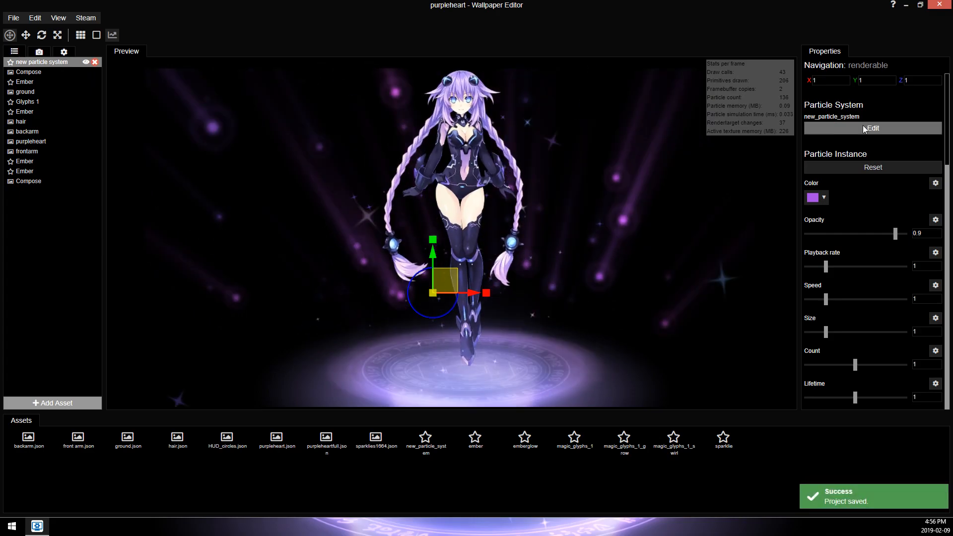
pyautogui.click(881, 128)
pyautogui.click(192, 139)
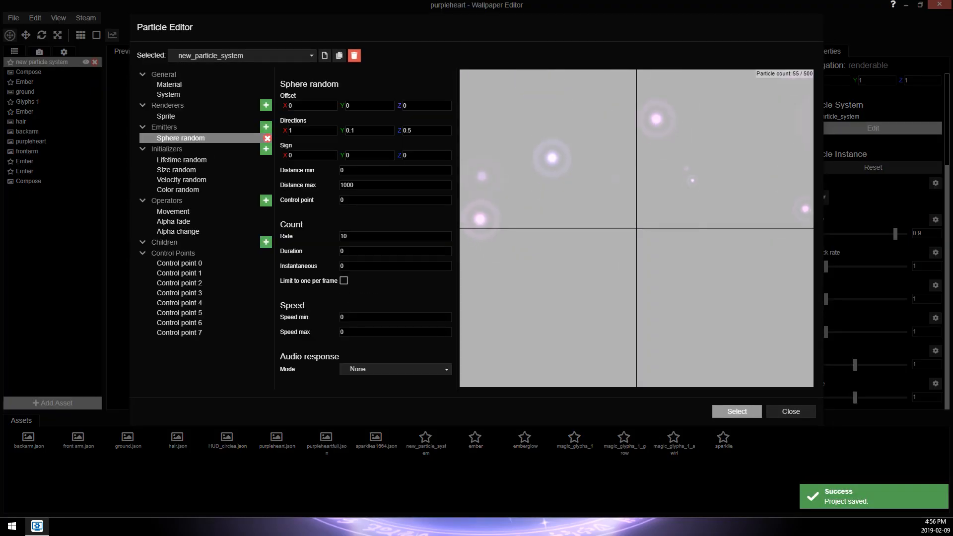
pyautogui.click(196, 172)
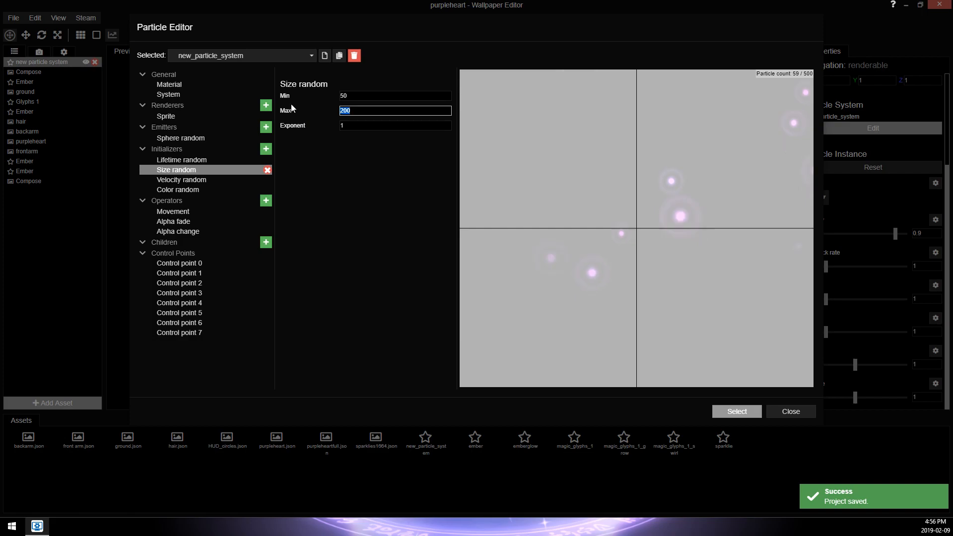
pyautogui.write('1')
pyautogui.write('5')
pyautogui.click(365, 94)
pyautogui.write('75')
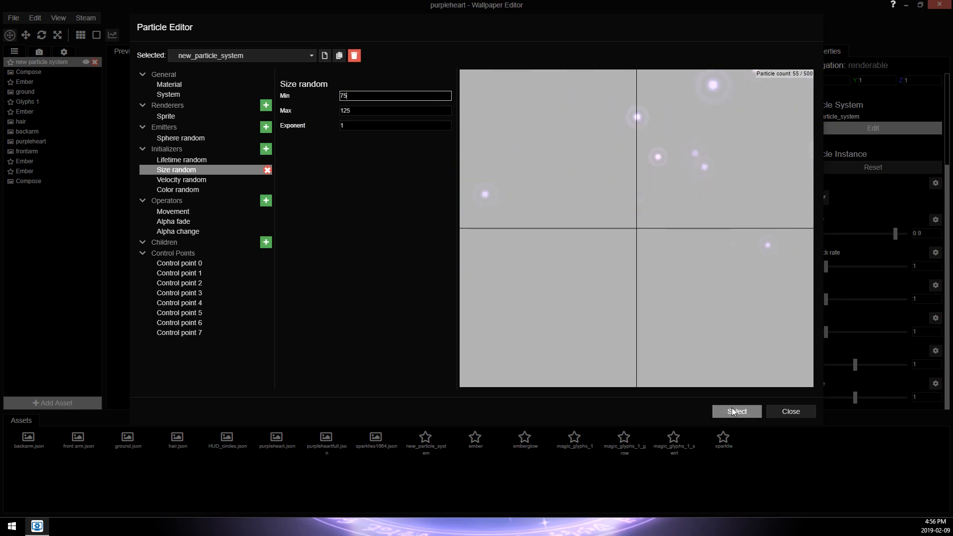
pyautogui.click(752, 411)
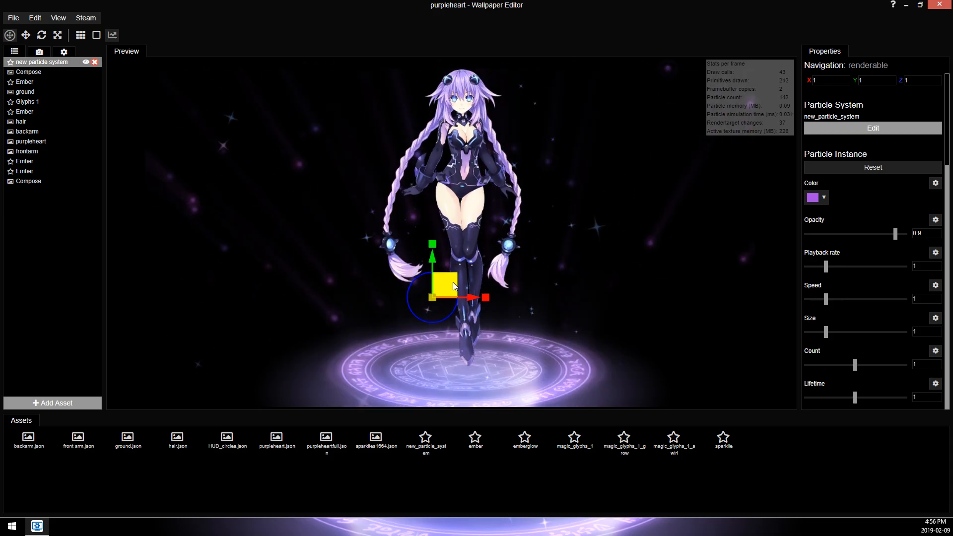
# Set the new particle system's playback rate to 0.8.
pyautogui.moveTo(922, 266); pyautogui.dragTo(862, 270)
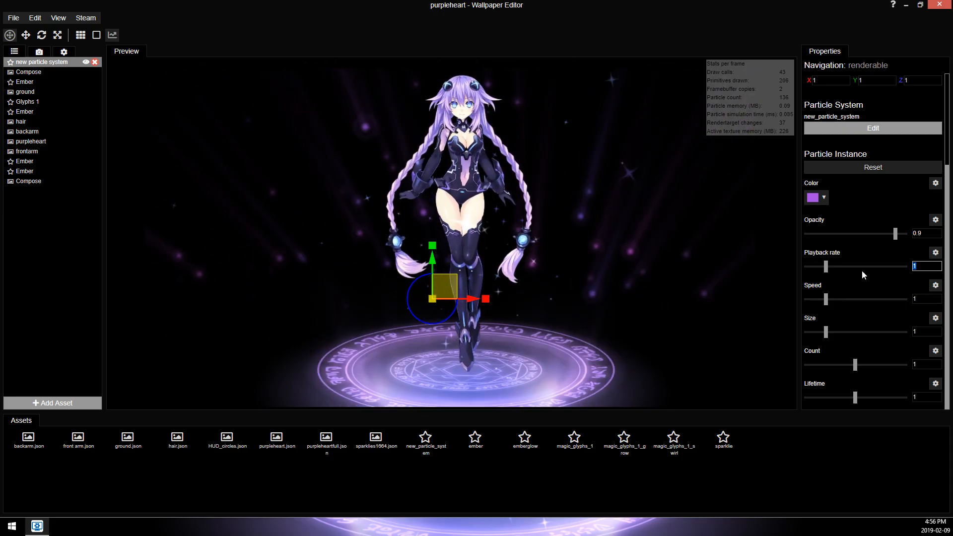
pyautogui.write('.8')
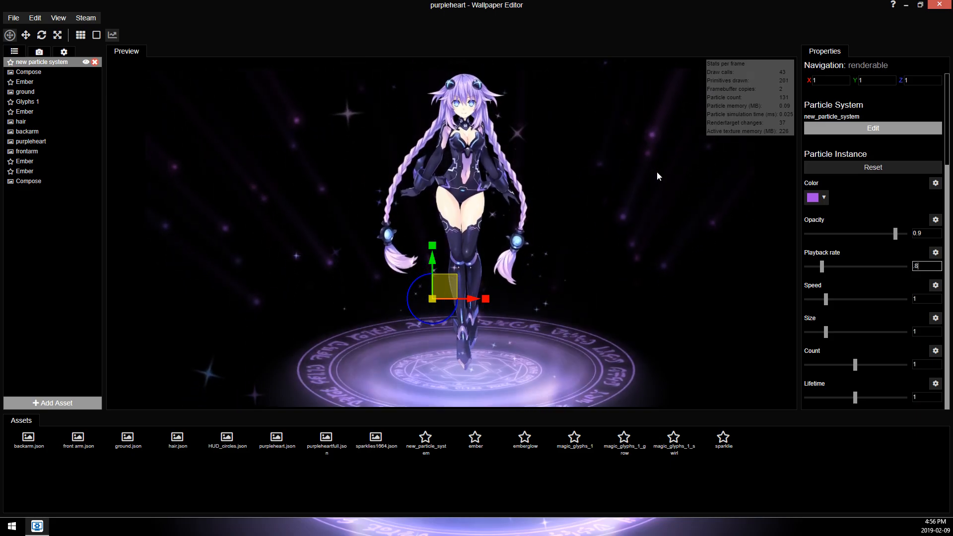
# Set the top Compose layer's God Rays ray intensity to 3 and its blur scale to 2 on both axes.
pyautogui.click(29, 72)
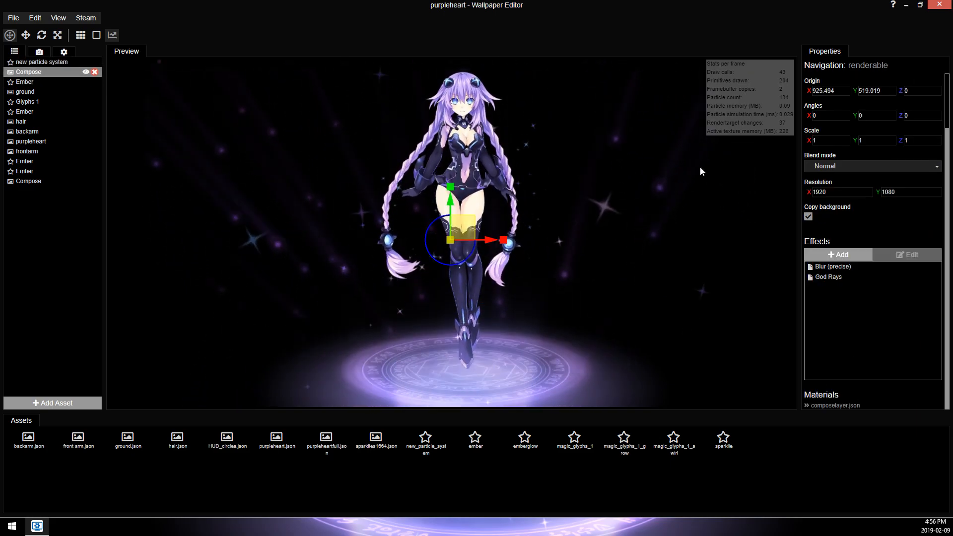
pyautogui.doubleClick(852, 276)
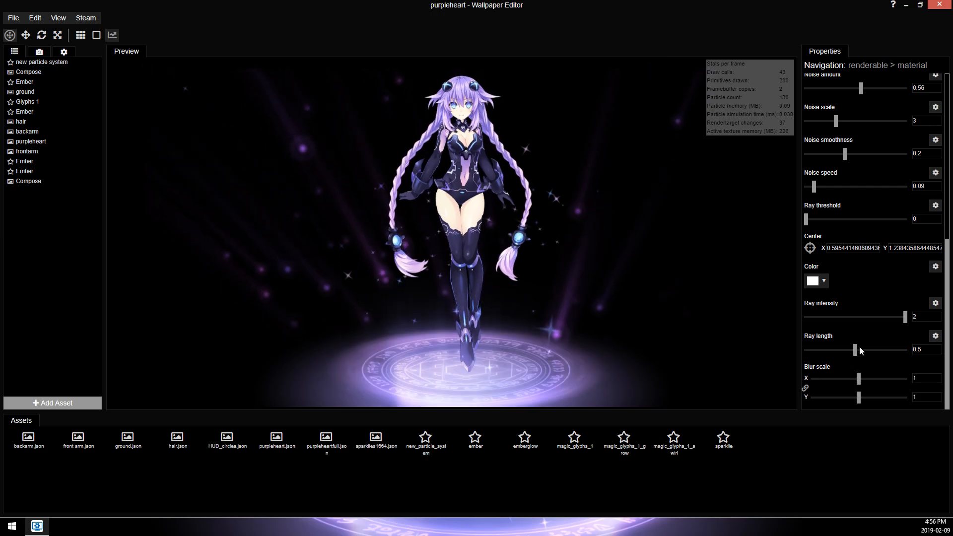
pyautogui.moveTo(921, 317); pyautogui.dragTo(864, 333)
pyautogui.write('3')
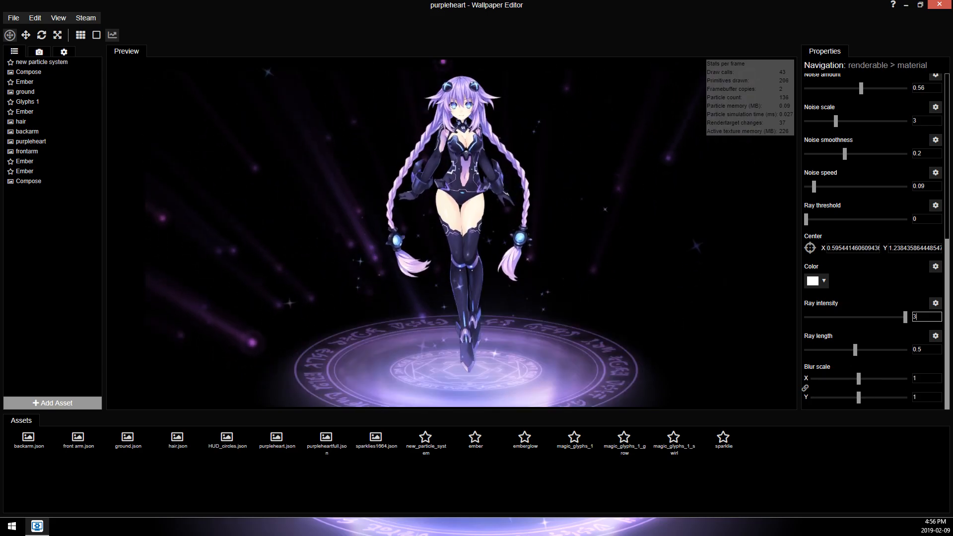
pyautogui.moveTo(921, 379); pyautogui.dragTo(773, 384)
pyautogui.write('2')
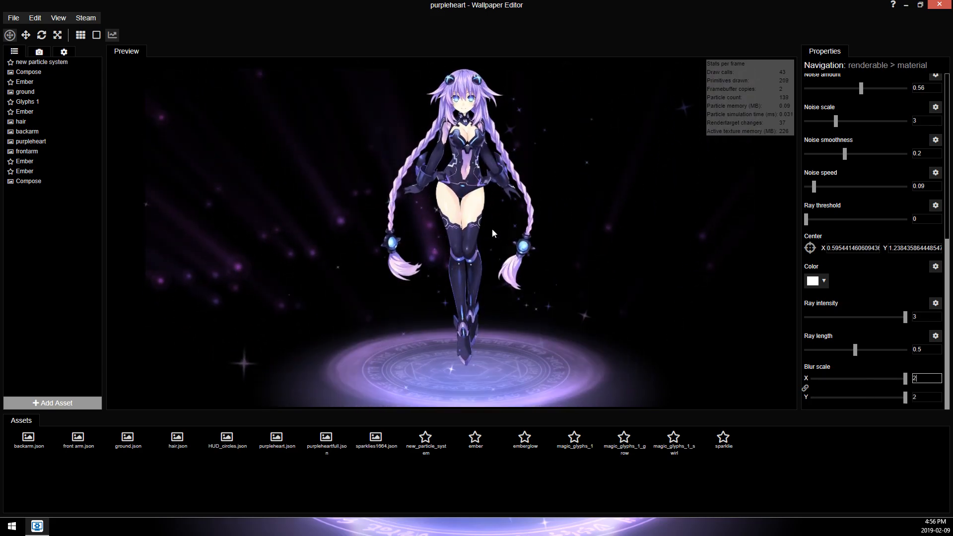
# Set the scale of the top Compose layer's Blur (precise) effect to 1 on both axes.
pyautogui.click(59, 71)
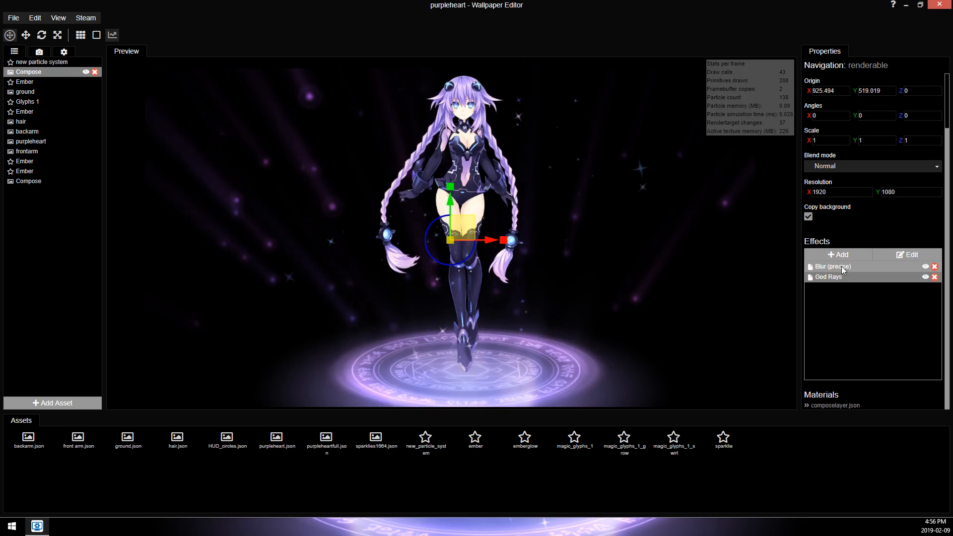
pyautogui.click(926, 267)
pyautogui.click(864, 266)
pyautogui.doubleClick(863, 267)
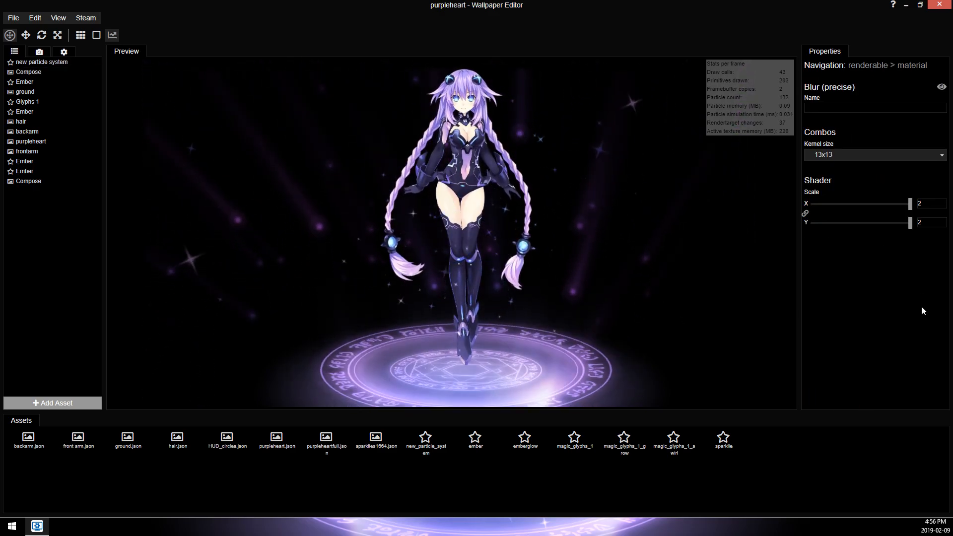
pyautogui.click(927, 222)
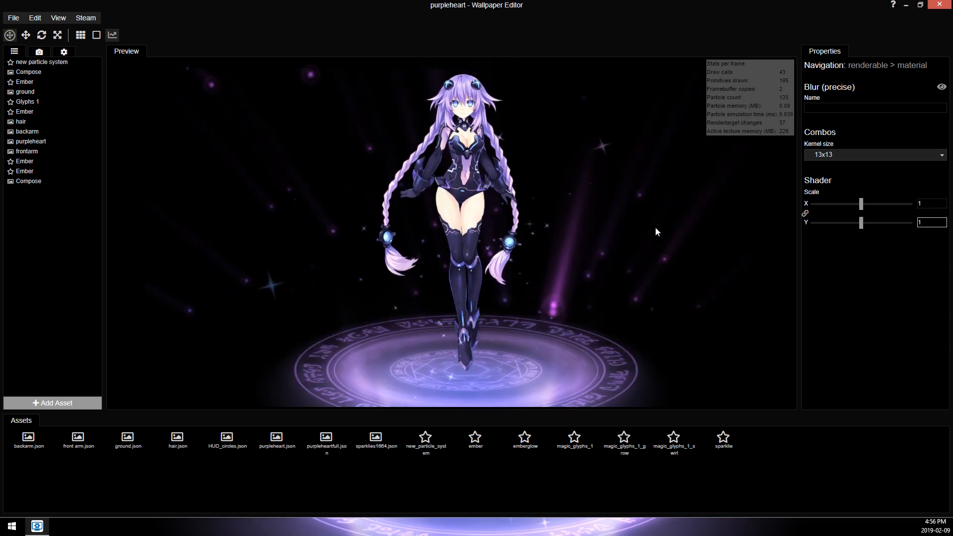
# Set the new particle system's opacity to 0.8.
pyautogui.click(42, 62)
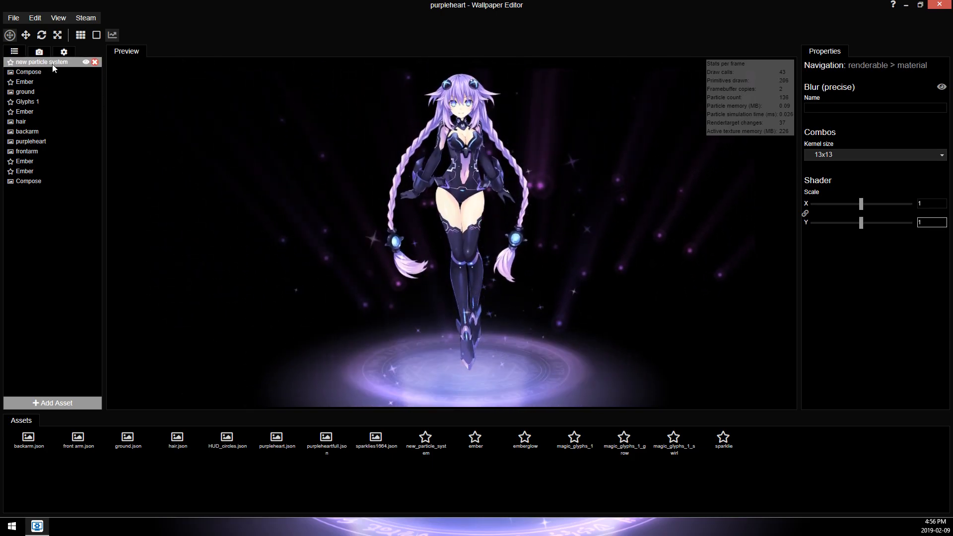
pyautogui.click(926, 358)
pyautogui.write('0.9')
pyautogui.press('BackSpace')
pyautogui.press('BackSpace')
pyautogui.press('BackSpace')
pyautogui.write('.8')
pyautogui.press('Return')
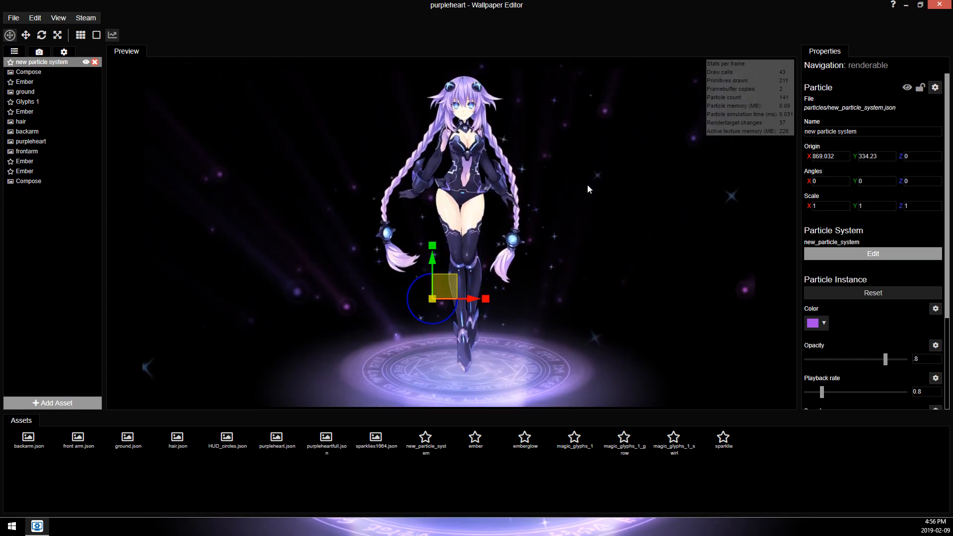
# Save the project and apply the wallpaper to the desktop.
pyautogui.click(13, 18)
pyautogui.click(31, 76)
pyautogui.click(17, 19)
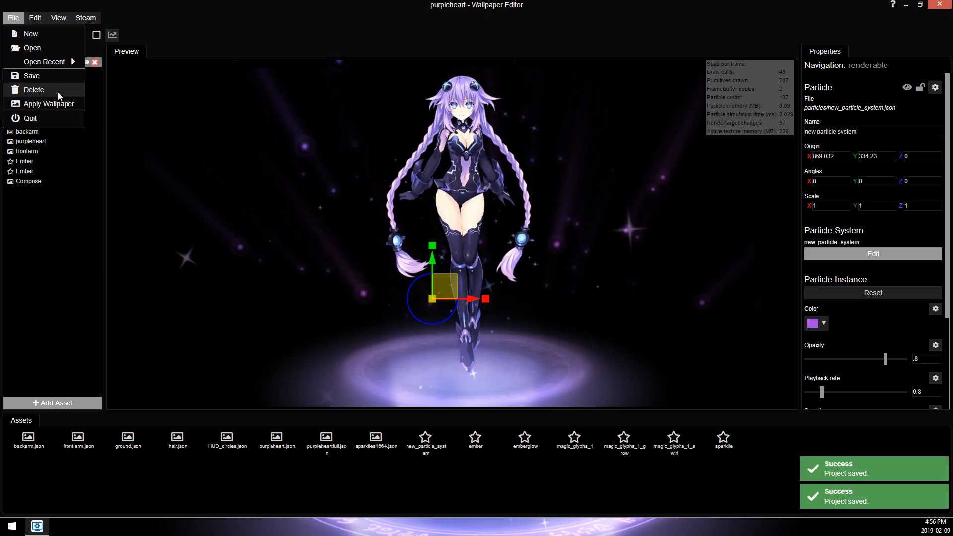
pyautogui.click(50, 103)
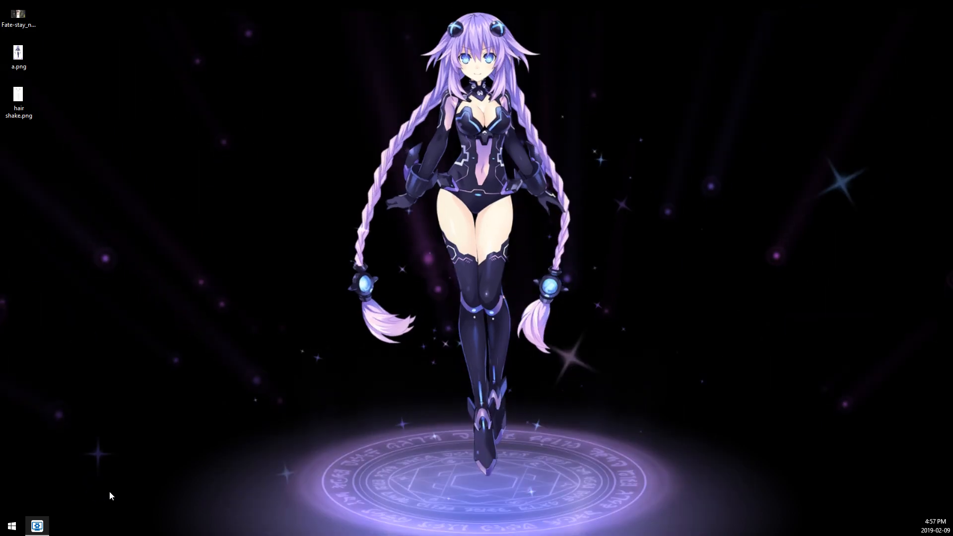
# Return to the Wallpaper Editor, paint the purpleheart layer's first Shake phase mask over the chest with value 244 and size 75, and save.
pyautogui.click(37, 526)
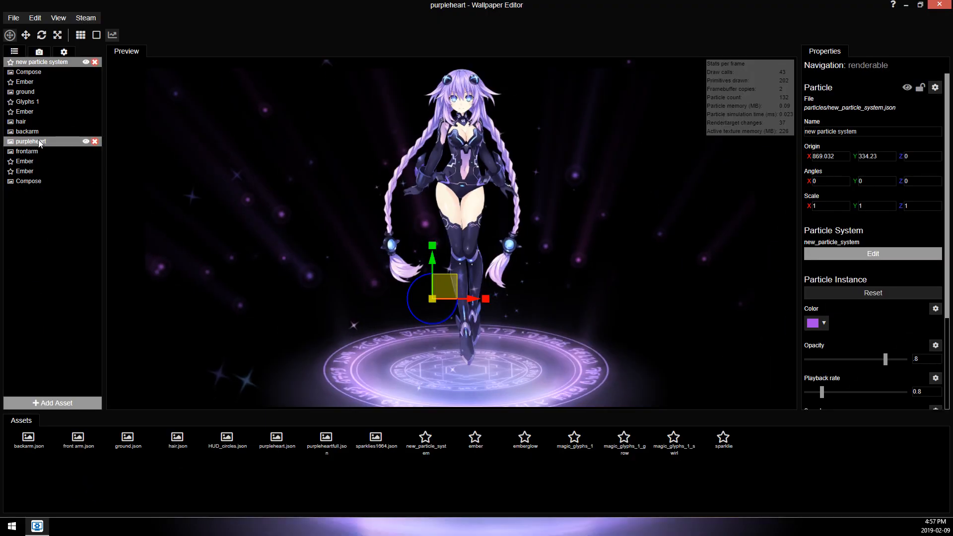
pyautogui.doubleClick(39, 144)
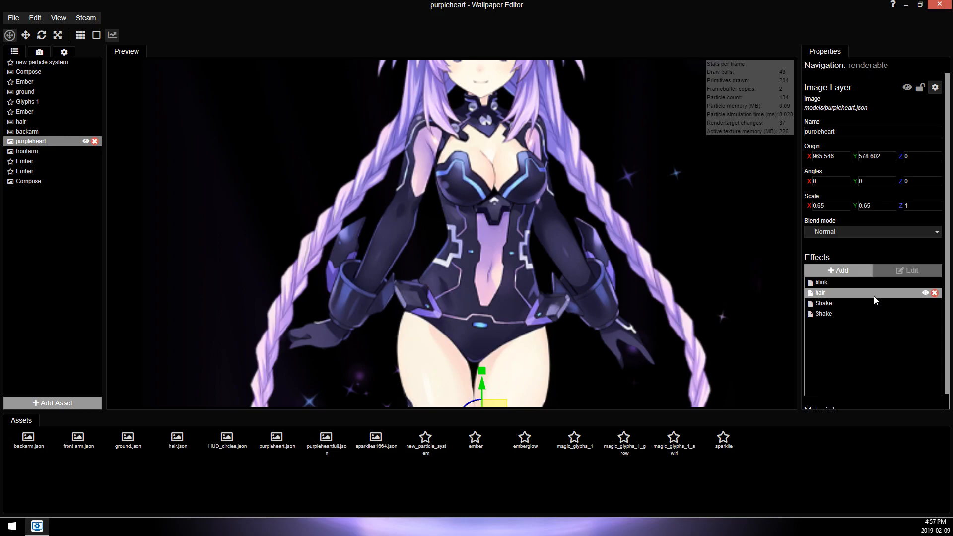
pyautogui.doubleClick(873, 302)
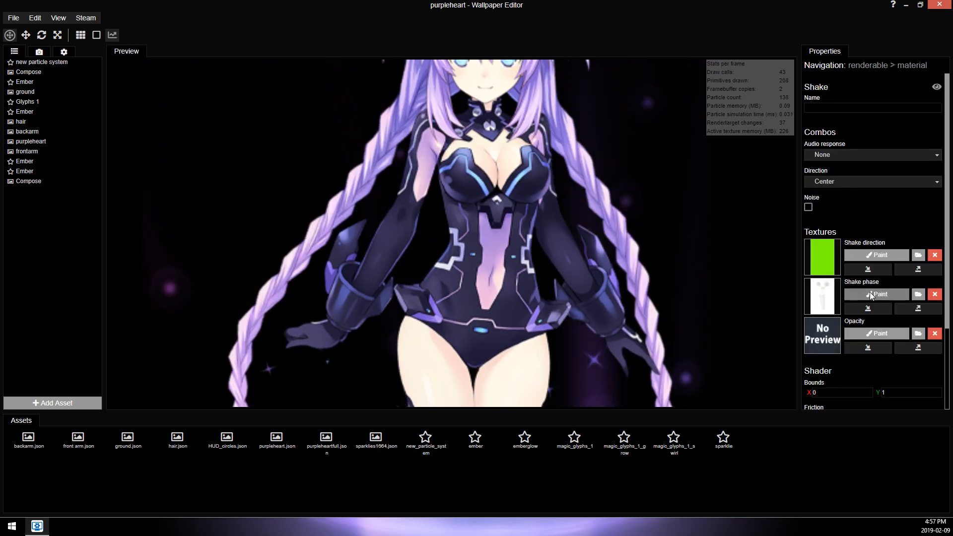
pyautogui.click(871, 294)
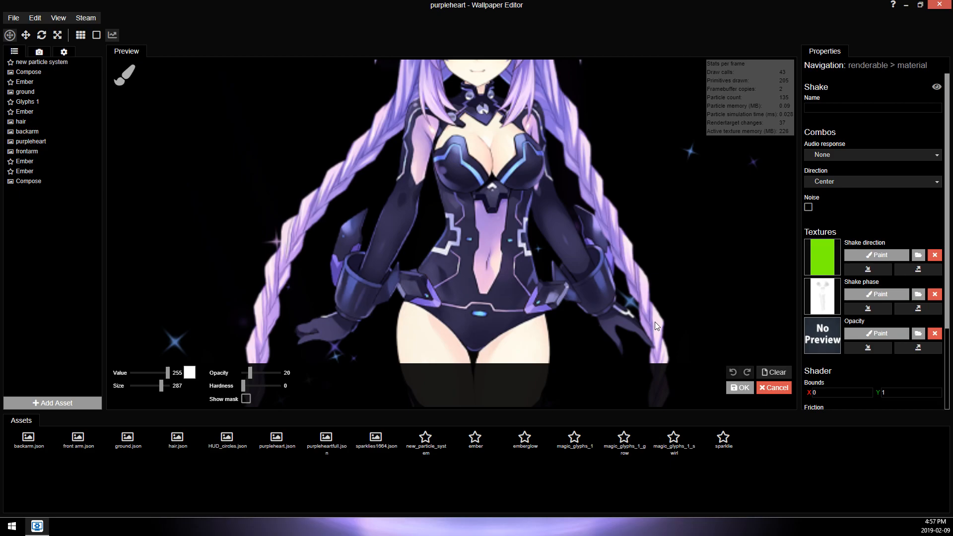
pyautogui.click(167, 374)
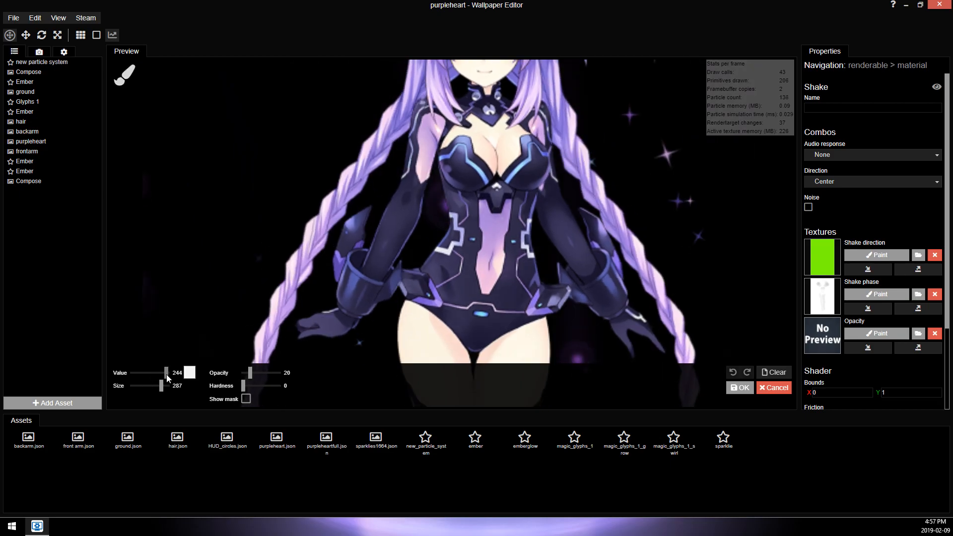
pyautogui.moveTo(162, 386); pyautogui.dragTo(153, 386)
pyautogui.scroll(1, 478, 160)
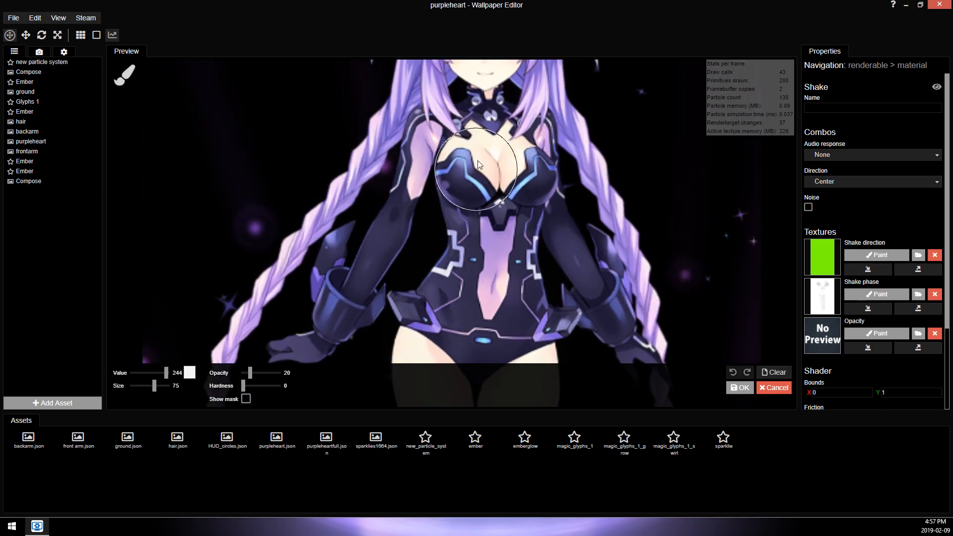
pyautogui.click(484, 157)
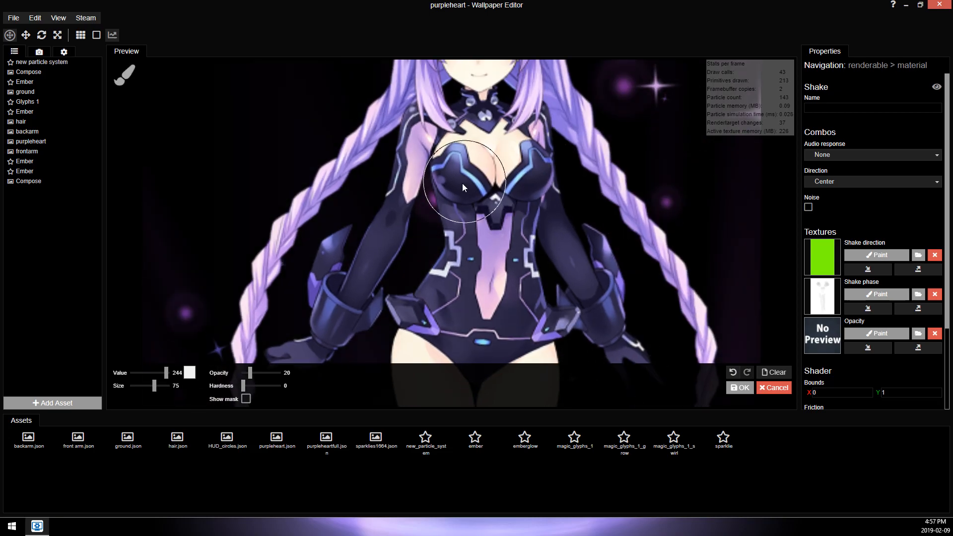
pyautogui.hotkey('ctrl', 's')
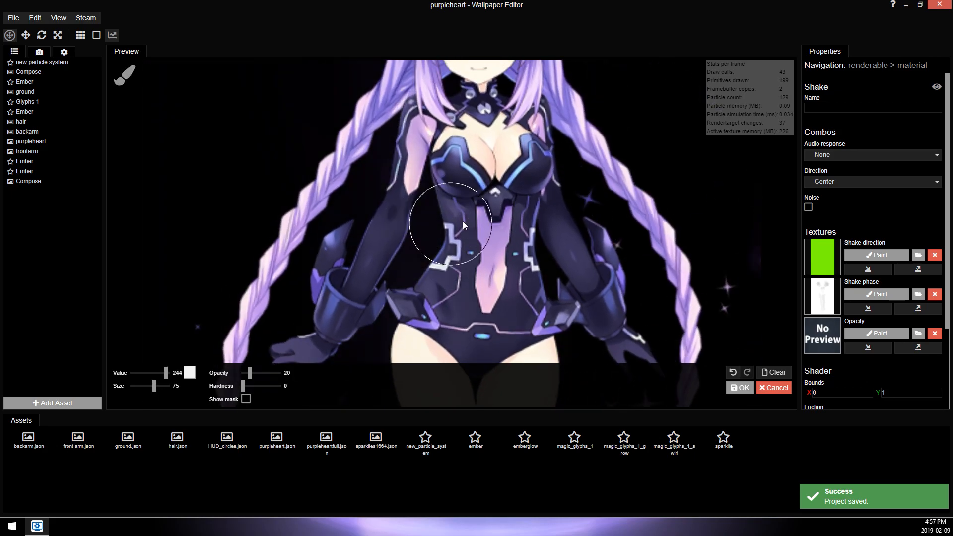
# Refine the Shake phase mask on the chest using values 237, 230 and 223 with brush sizes 46, 42 and 35.
pyautogui.moveTo(166, 372); pyautogui.dragTo(152, 387)
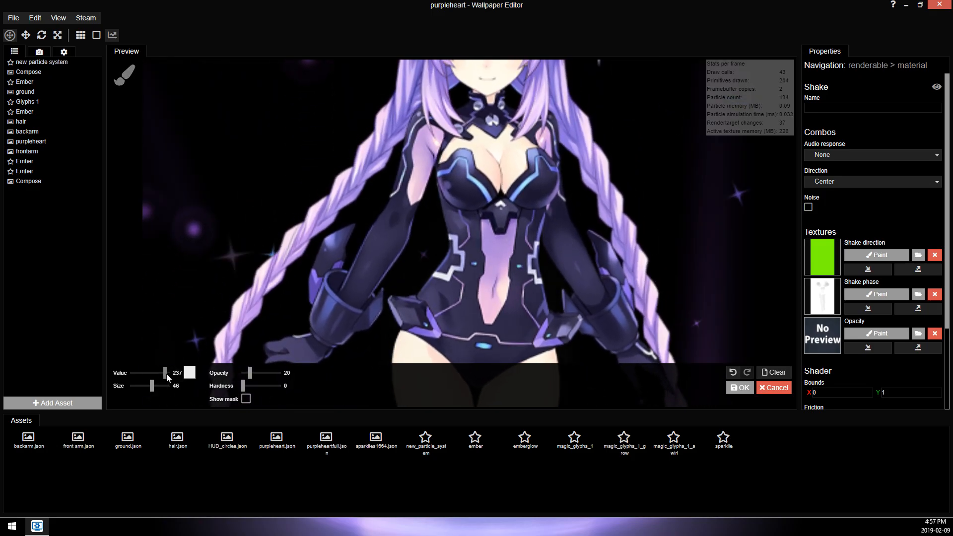
pyautogui.moveTo(166, 374); pyautogui.dragTo(151, 386)
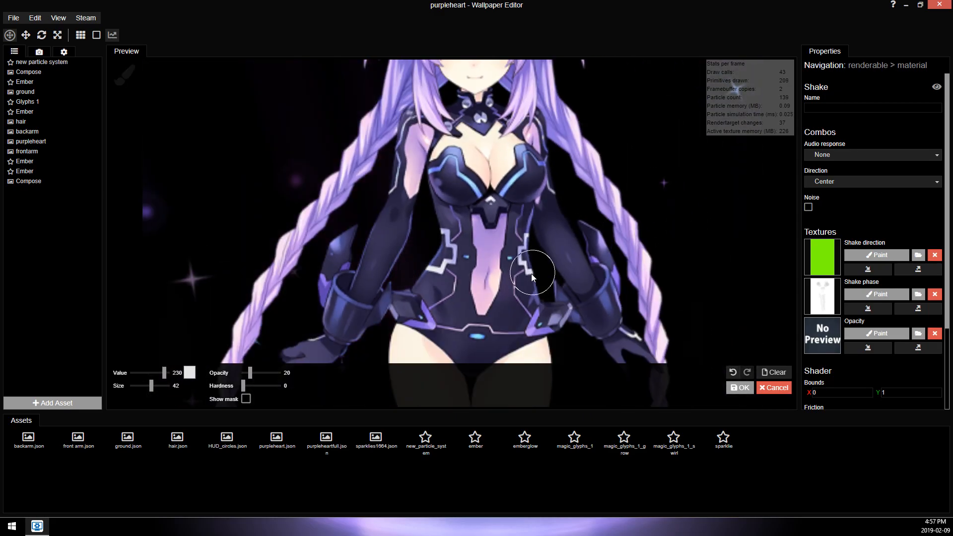
pyautogui.moveTo(163, 374); pyautogui.dragTo(149, 386)
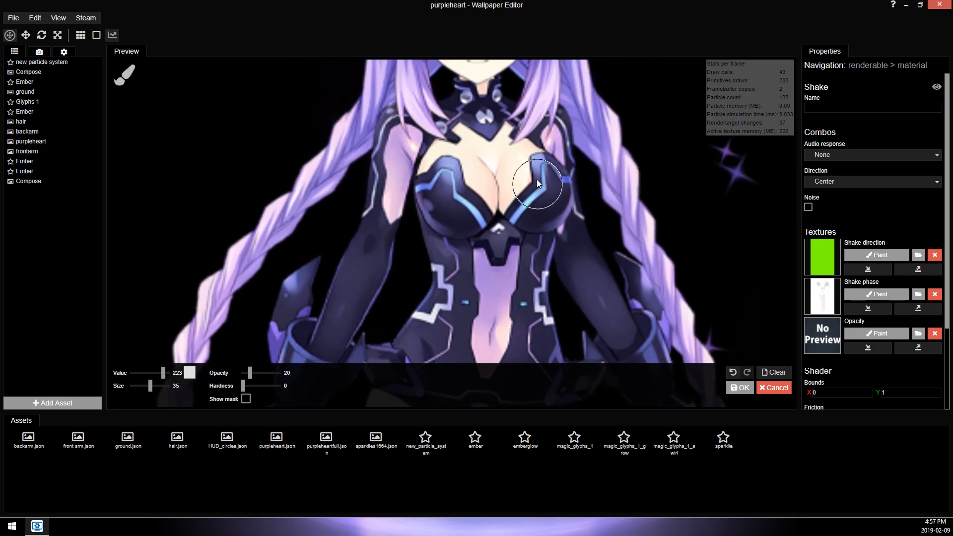
# Check the chest motion, touch up the Shake phase mask with value 230 and size 35, and accept the mask.
pyautogui.scroll(-5, 602, 236)
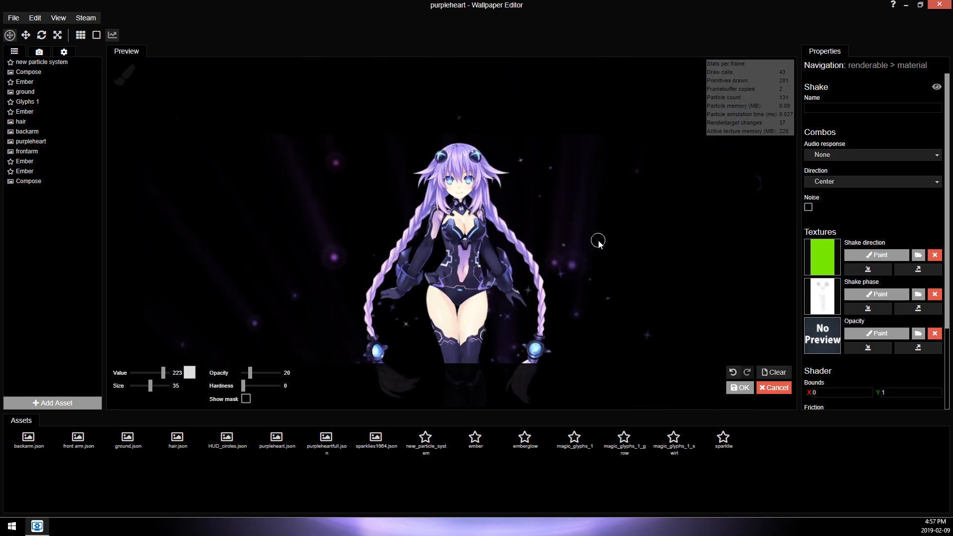
pyautogui.scroll(4, 555, 228)
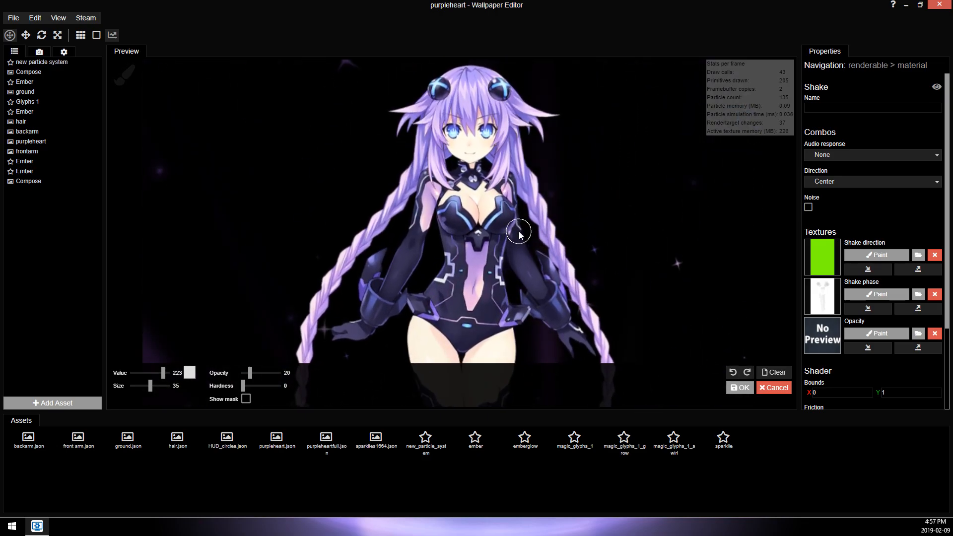
pyautogui.scroll(3, 500, 224)
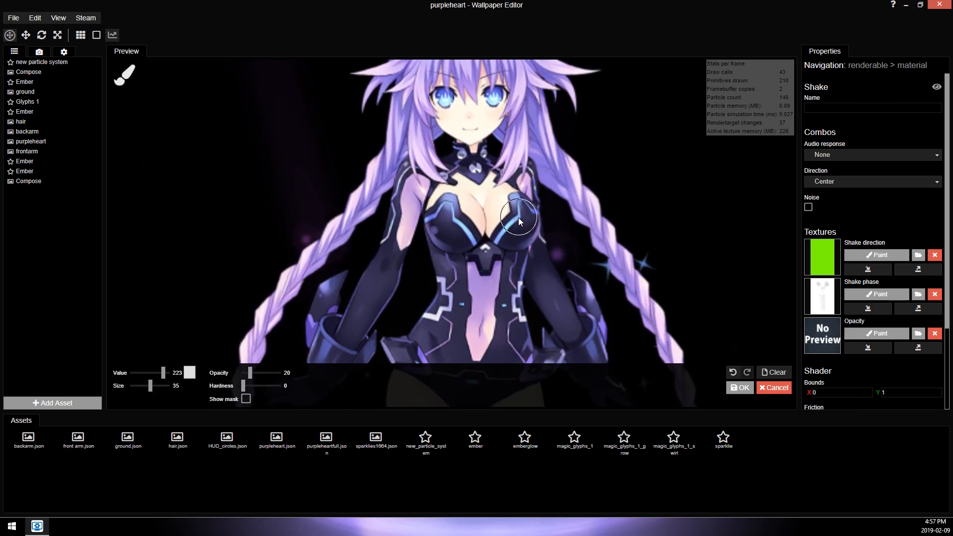
pyautogui.scroll(-4, 635, 229)
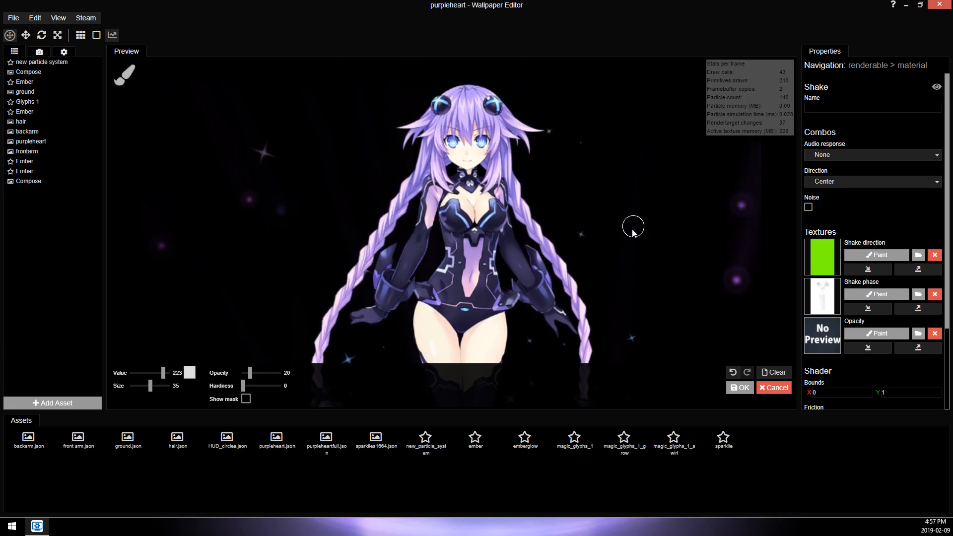
pyautogui.scroll(-2, 618, 224)
pyautogui.scroll(4, 527, 222)
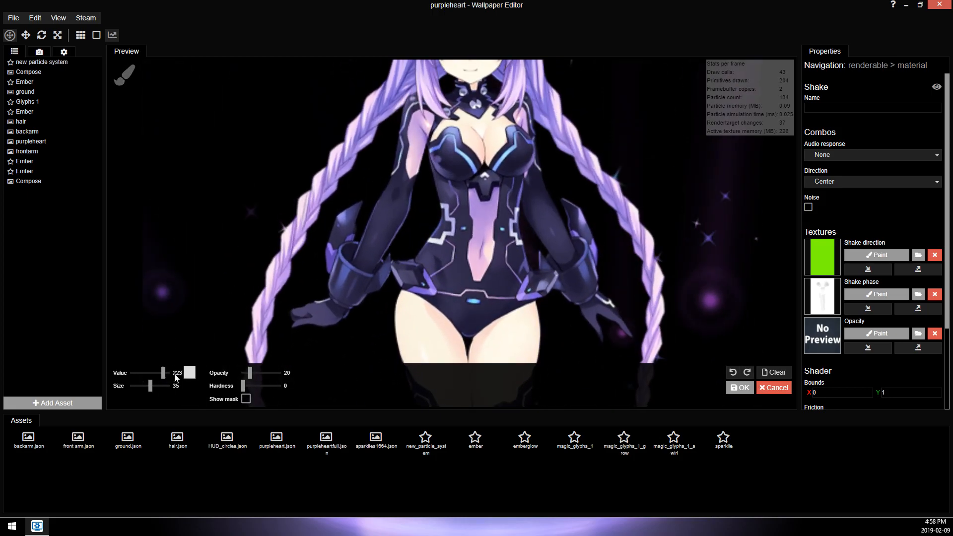
pyautogui.scroll(1, 166, 375)
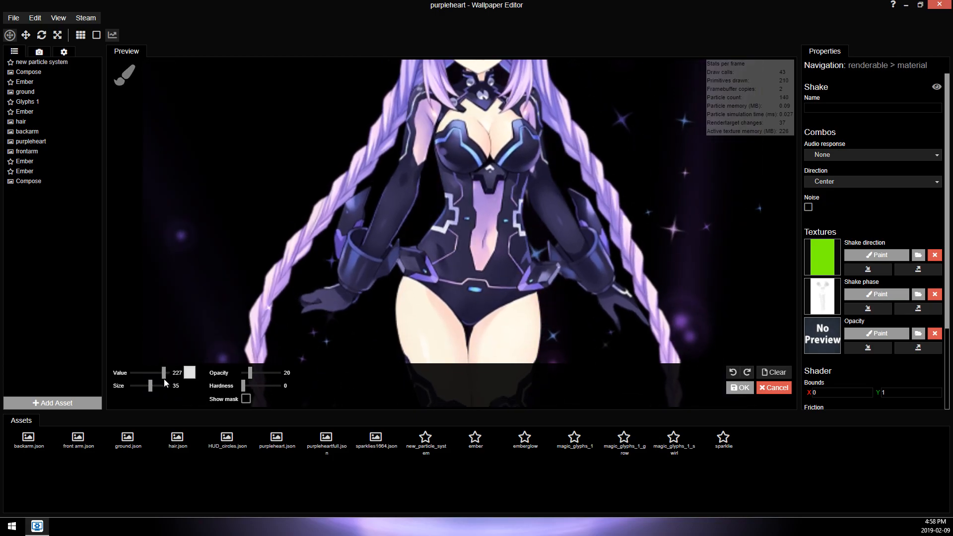
pyautogui.scroll(1, 164, 380)
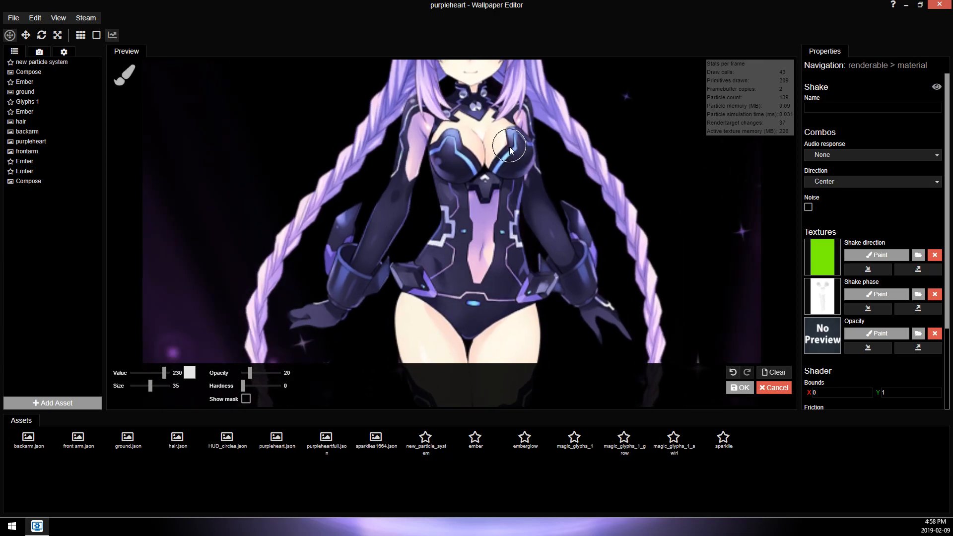
pyautogui.scroll(-3, 571, 160)
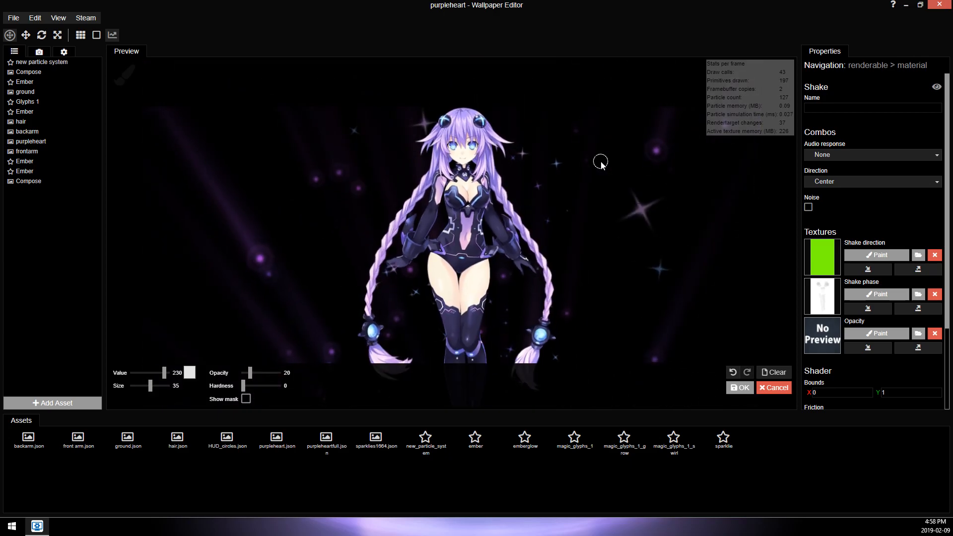
pyautogui.scroll(2, 600, 162)
pyautogui.click(740, 387)
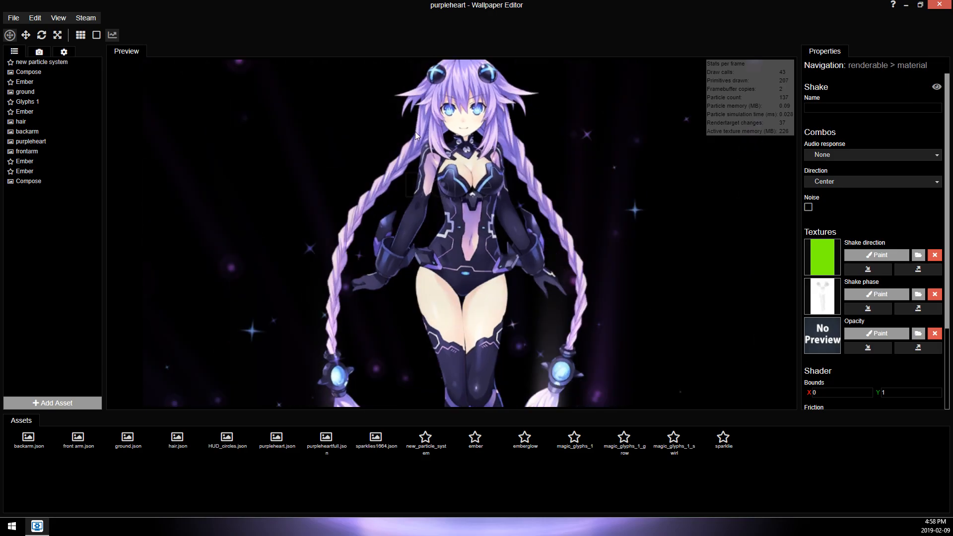
# Save the project and open the Publish to Workshop form.
pyautogui.scroll(-2, 448, 165)
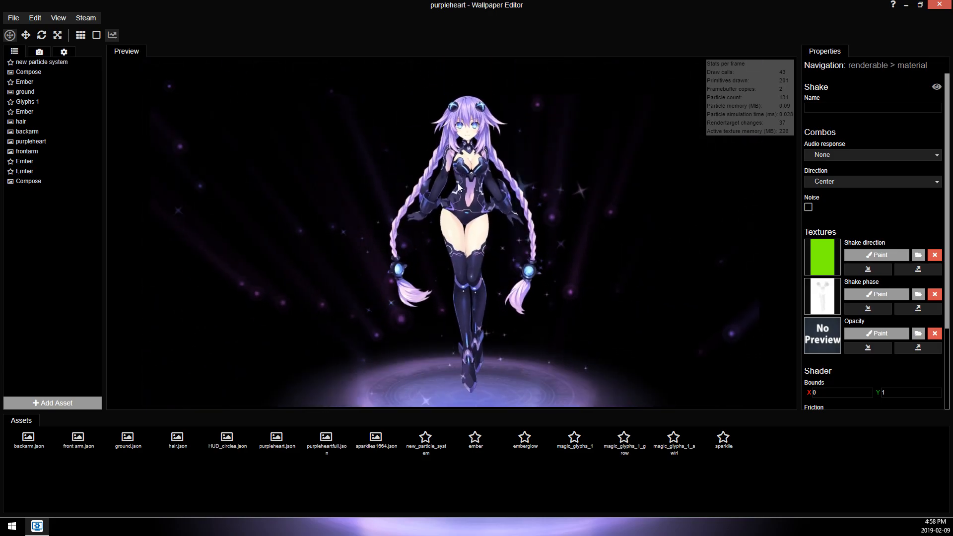
pyautogui.click(14, 18)
pyautogui.click(30, 76)
pyautogui.click(85, 18)
pyautogui.click(119, 61)
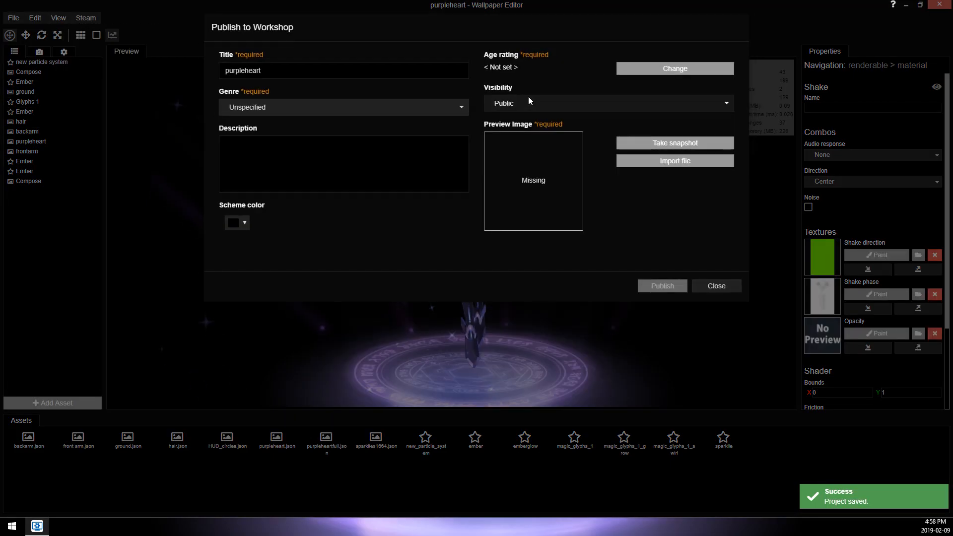
# Take a square snapshot of the wallpaper, framing the whole character and the ground circle, as the Workshop preview image.
pyautogui.click(674, 143)
pyautogui.moveTo(803, 535); pyautogui.dragTo(849, 466)
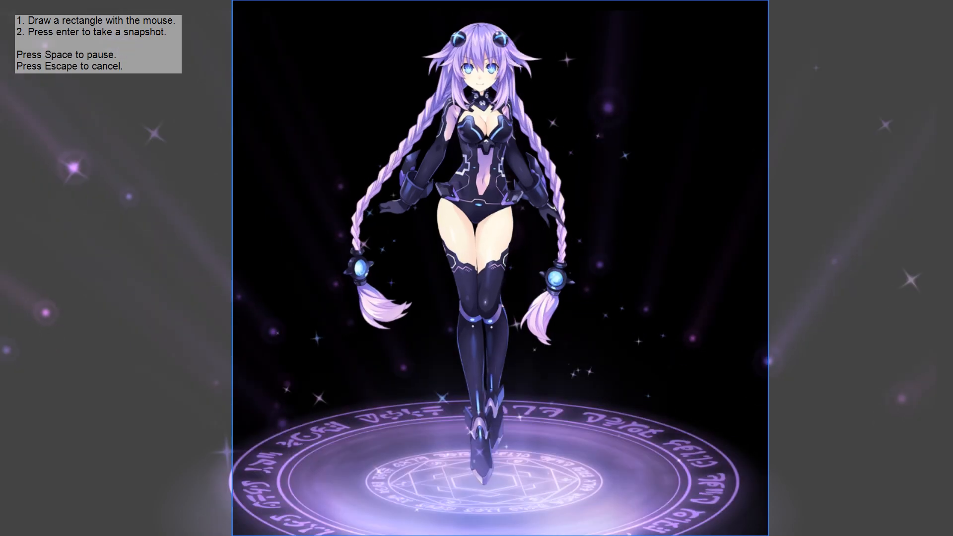
pyautogui.moveTo(402, 1); pyautogui.dragTo(515, 112)
pyautogui.moveTo(415, 1); pyautogui.dragTo(483, 535)
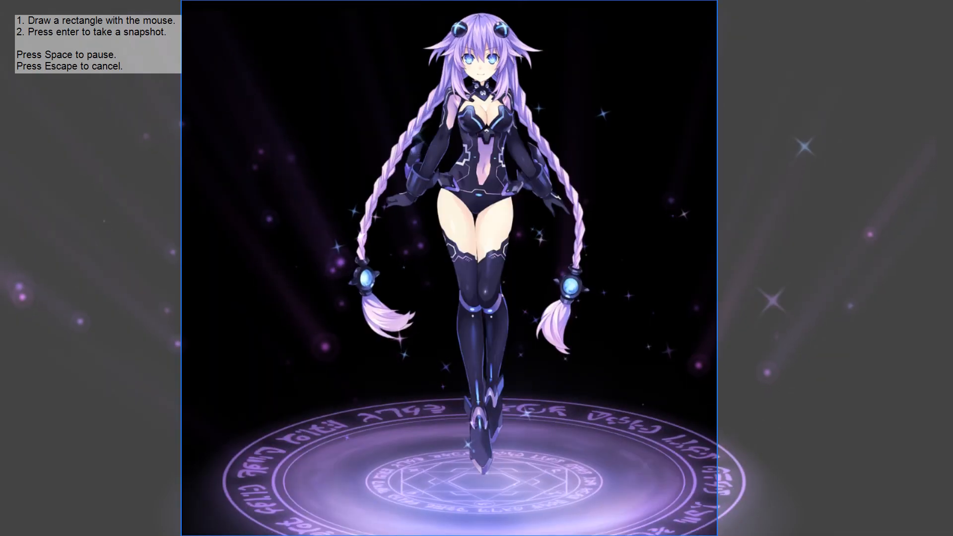
pyautogui.click(278, 2)
pyautogui.moveTo(264, 2); pyautogui.dragTo(897, 533)
pyautogui.click(887, 527)
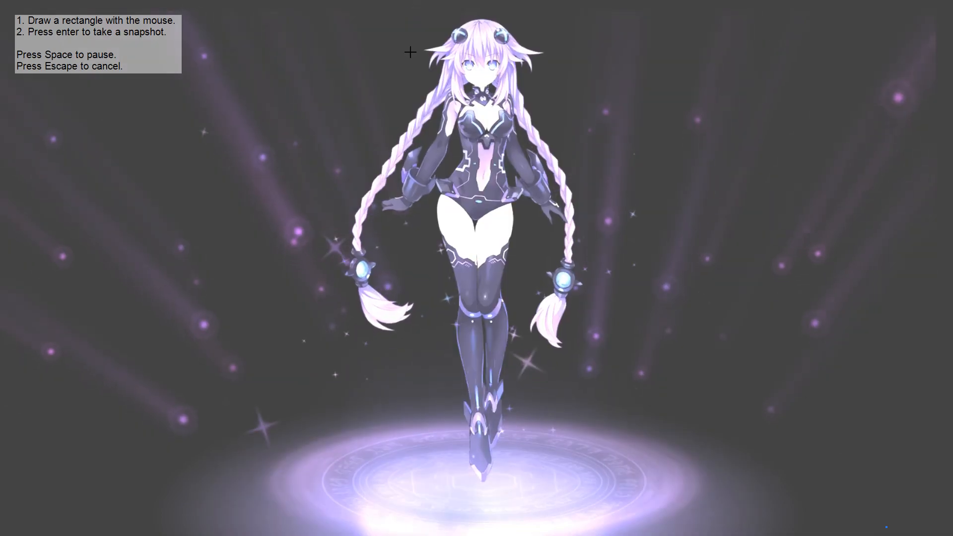
pyautogui.moveTo(278, 2); pyautogui.dragTo(847, 503)
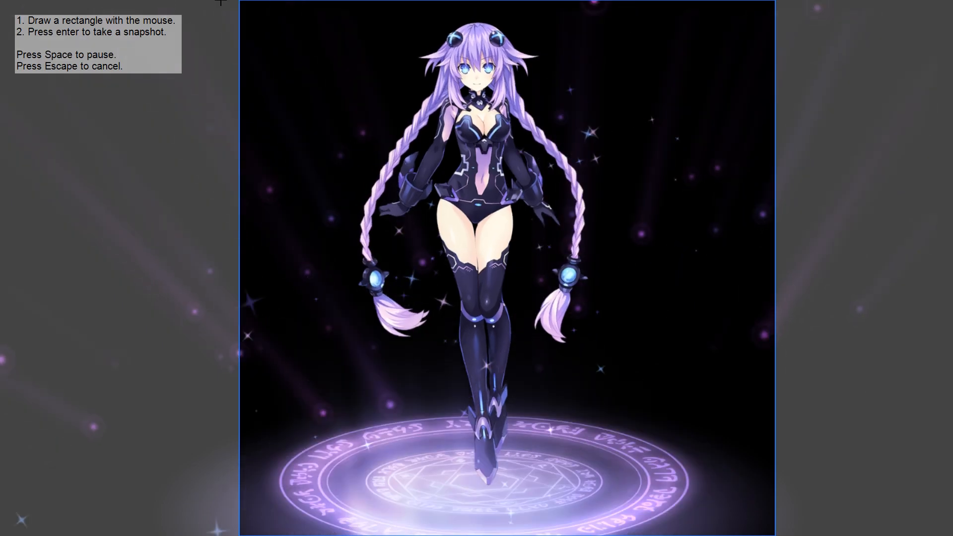
pyautogui.moveTo(221, 1); pyautogui.dragTo(844, 527)
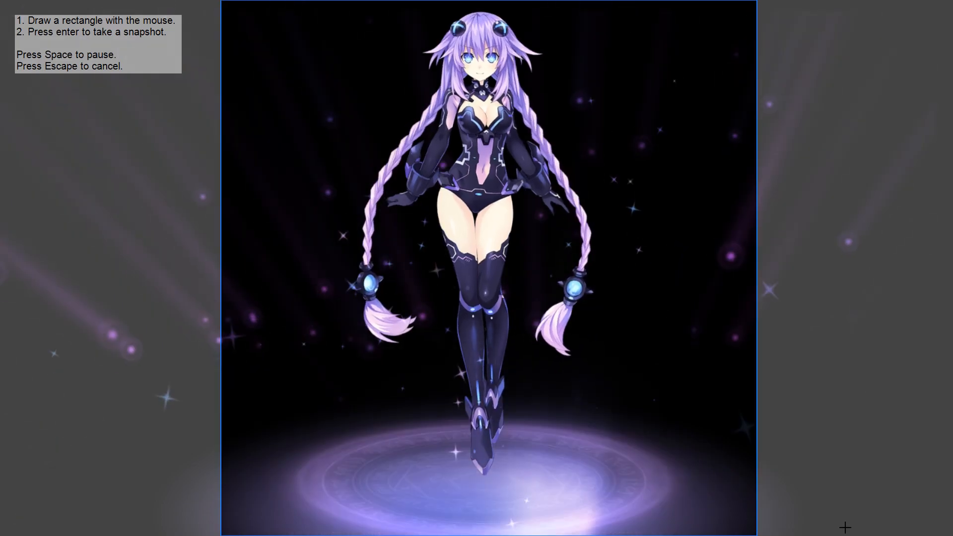
pyautogui.press('Return')
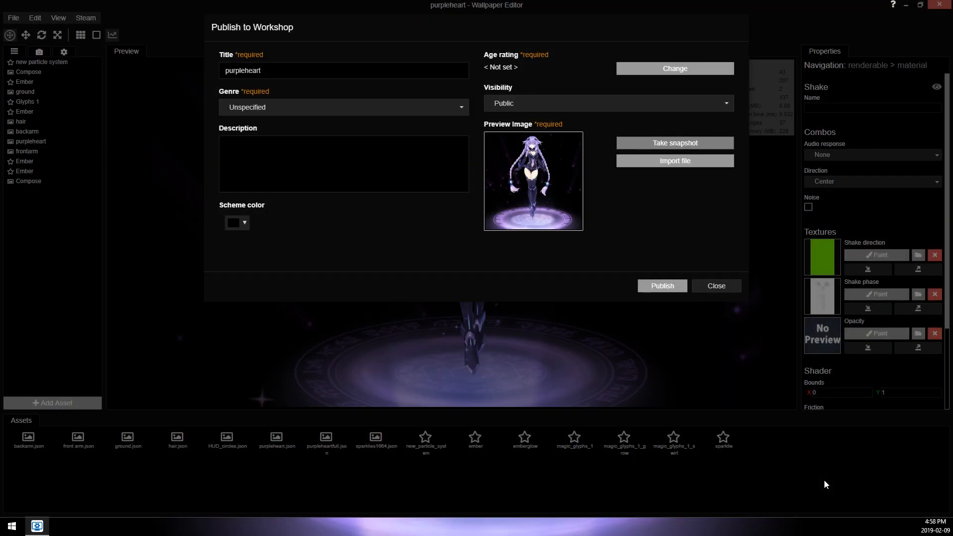
# Set the Workshop item's age rating to Questionable and its genre to Anime.
pyautogui.click(707, 68)
pyautogui.click(405, 286)
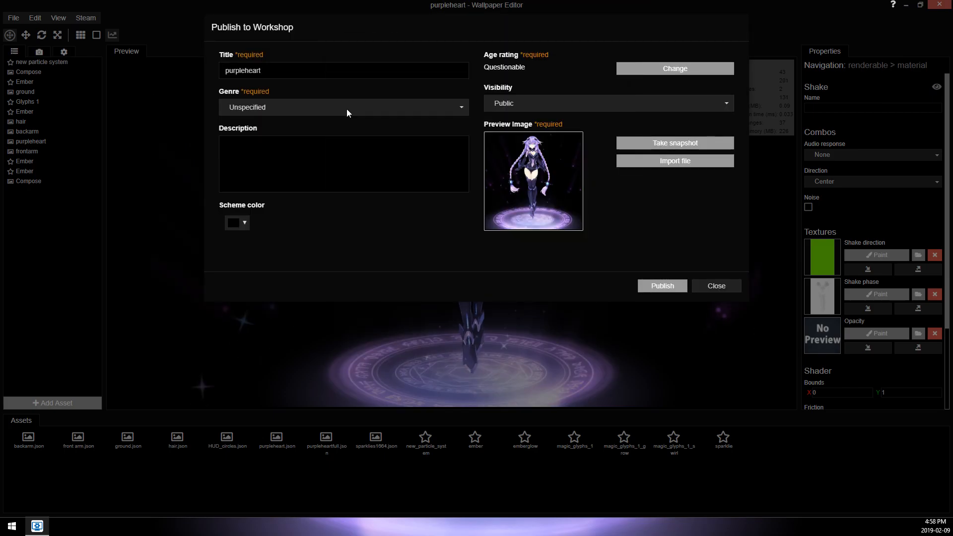
pyautogui.click(346, 109)
pyautogui.click(283, 164)
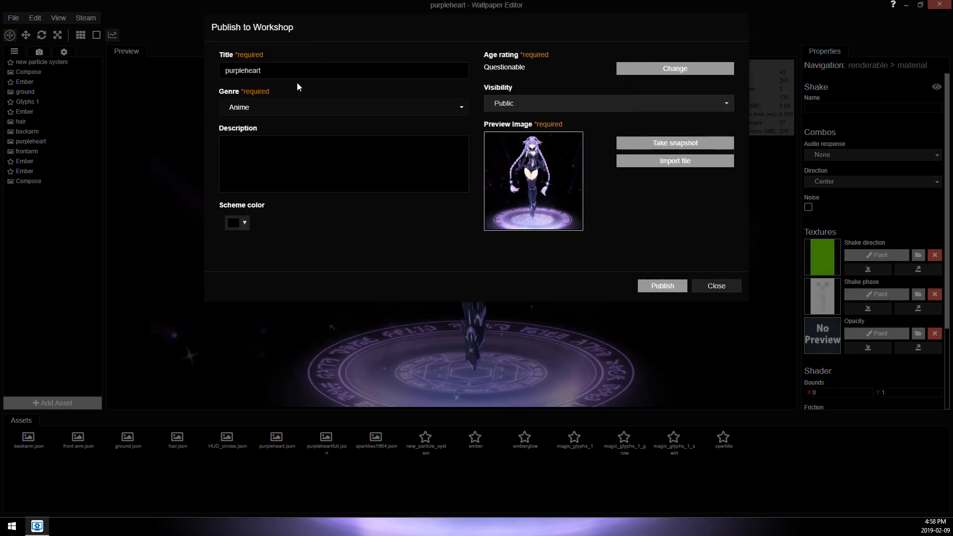
# Title the Workshop item "[Q] Purple heart - Neptunia -" followed by the creator's name in parentheses.
pyautogui.click(262, 71)
pyautogui.press('Home')
pyautogui.write('[]')
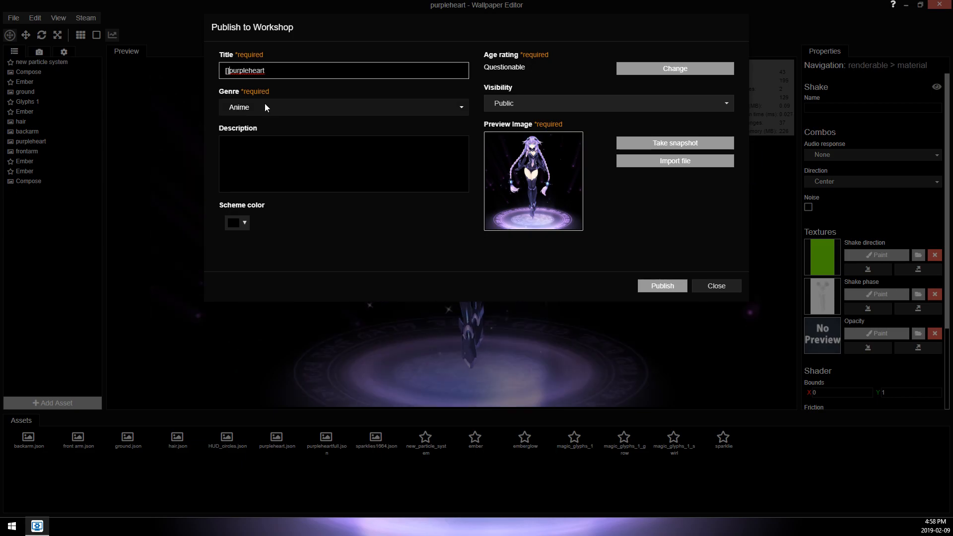
pyautogui.write('Q')
pyautogui.press('Right')
pyautogui.press('Delete')
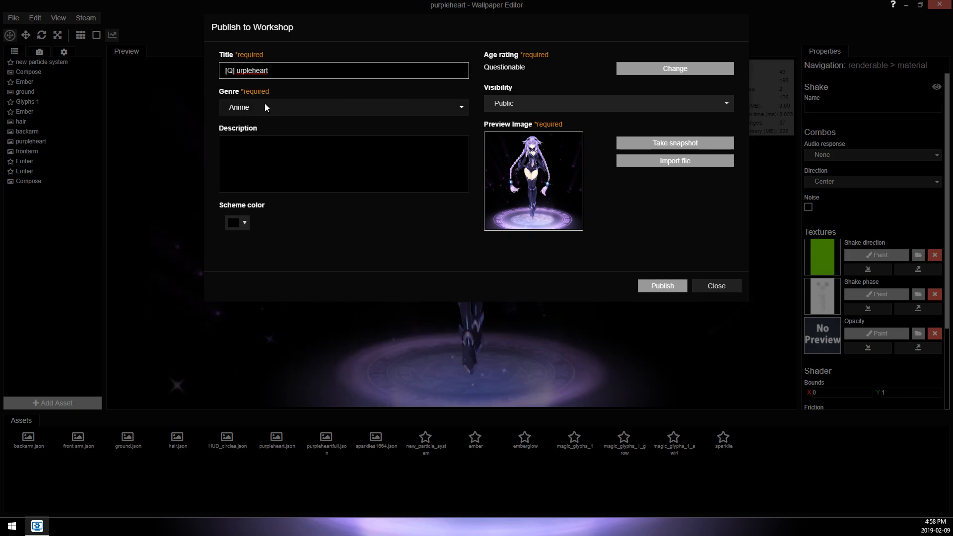
pyautogui.write('P')
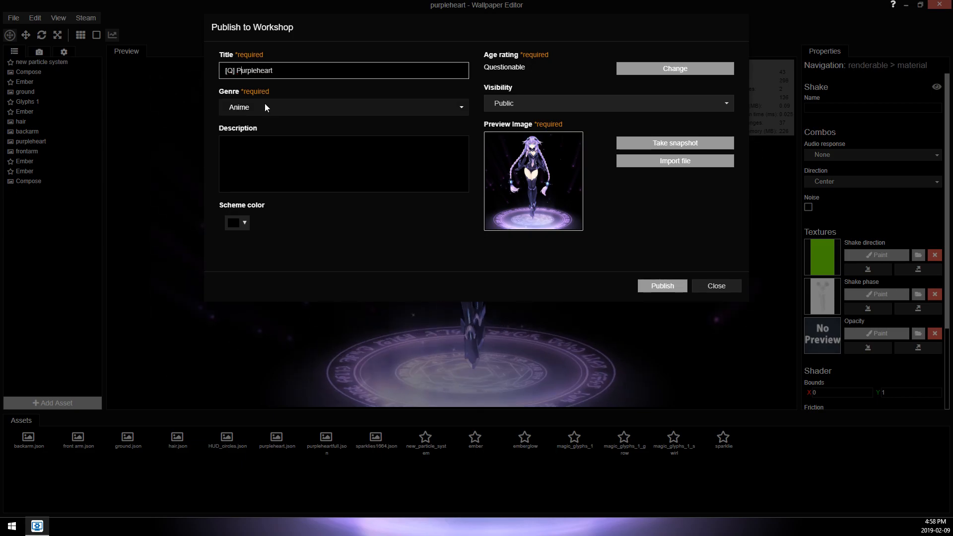
pyautogui.click(266, 108)
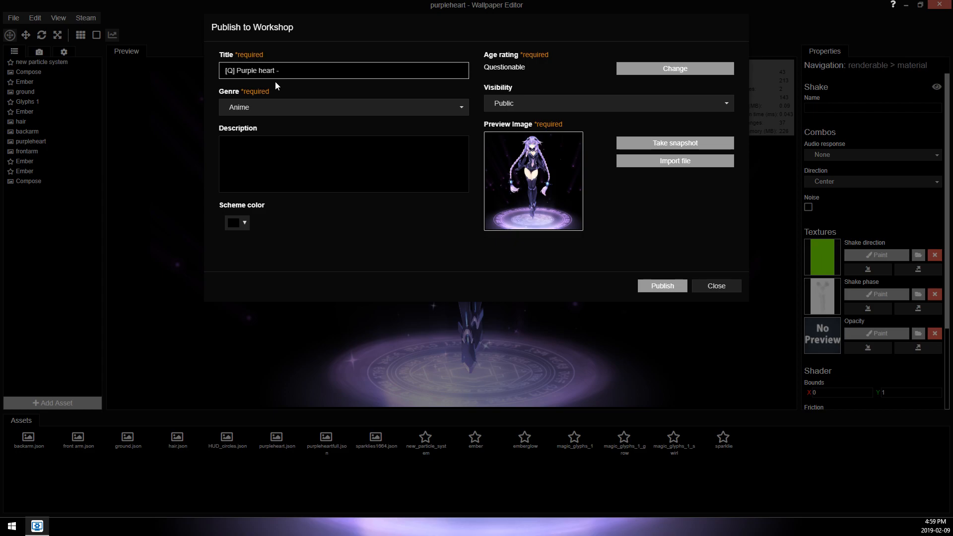
pyautogui.write('Nep')
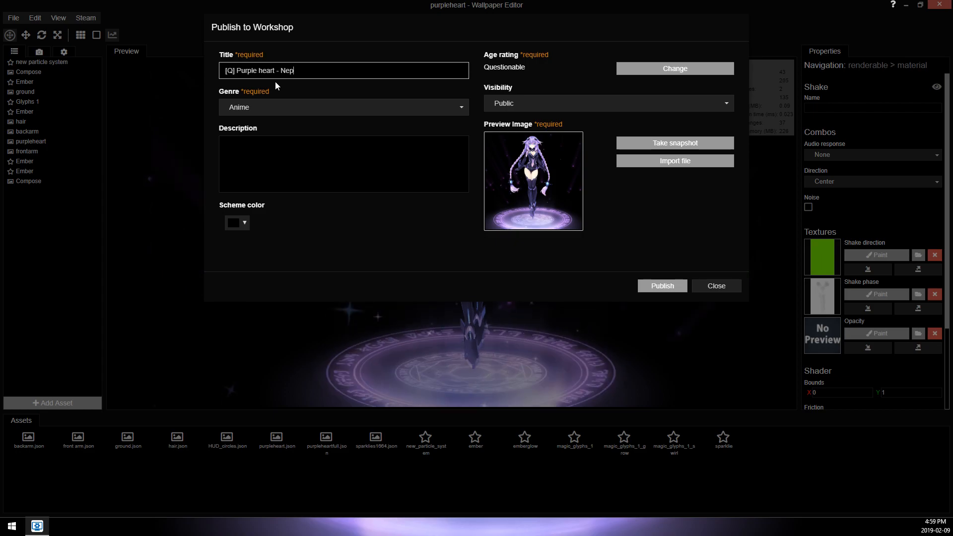
pyautogui.write('tunia -')
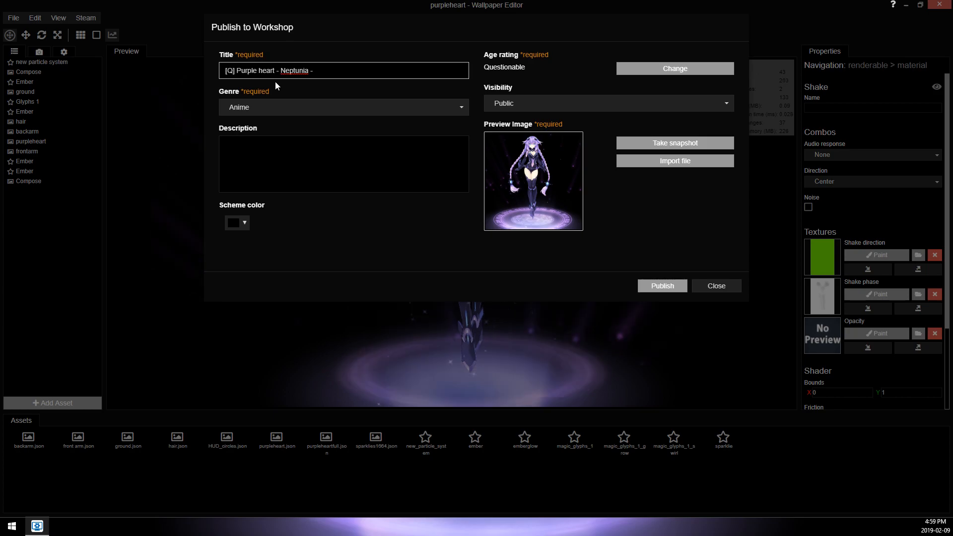
pyautogui.write(' (Vell)')
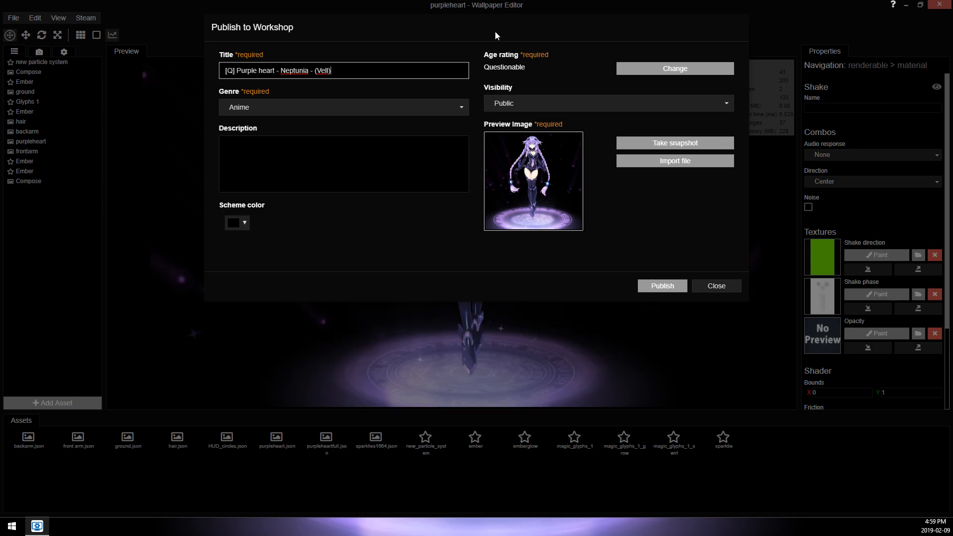
# Close the publishing form without publishing and save the project.
pyautogui.press('Escape')
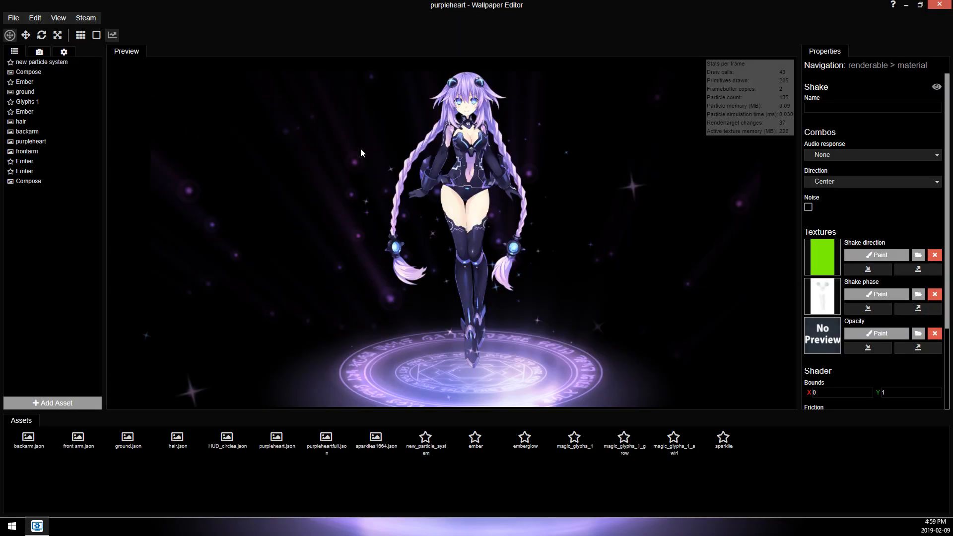
pyautogui.click(13, 18)
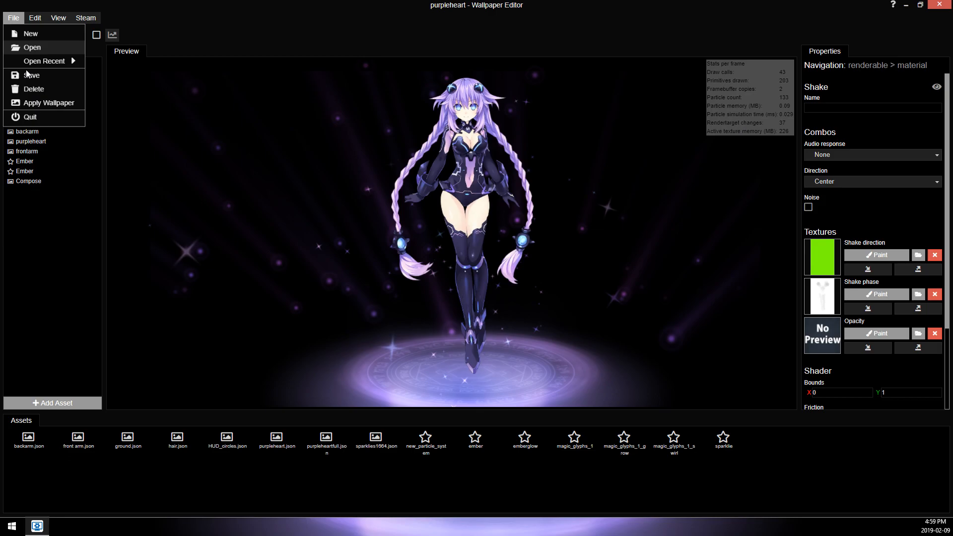
pyautogui.click(28, 75)
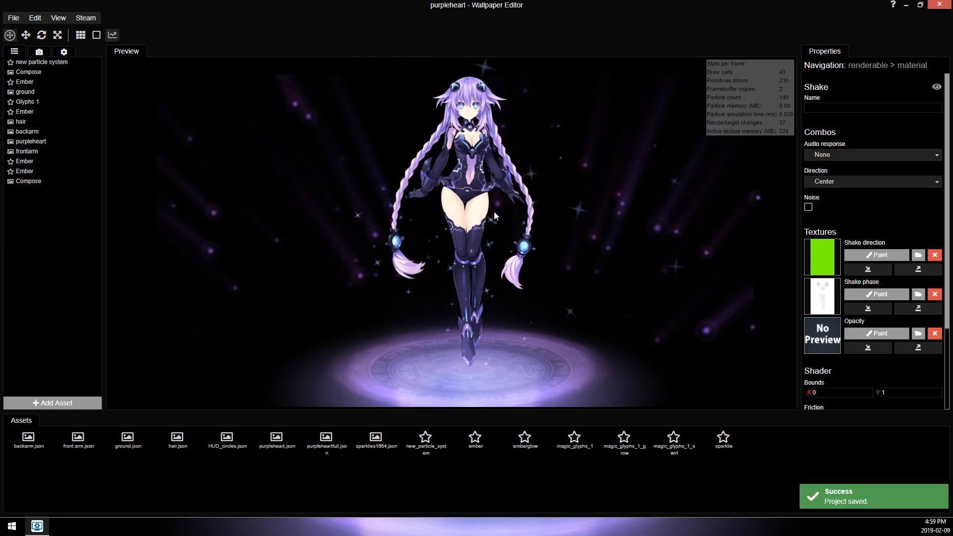
# Hide the hair layer's Water Waves effect and all four of its Shake effects.
pyautogui.scroll(3, 526, 167)
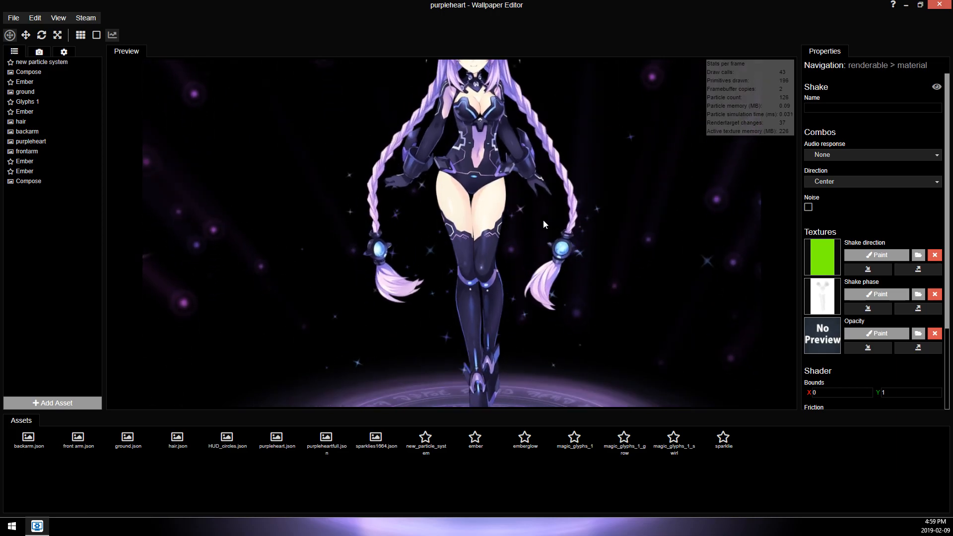
pyautogui.click(52, 121)
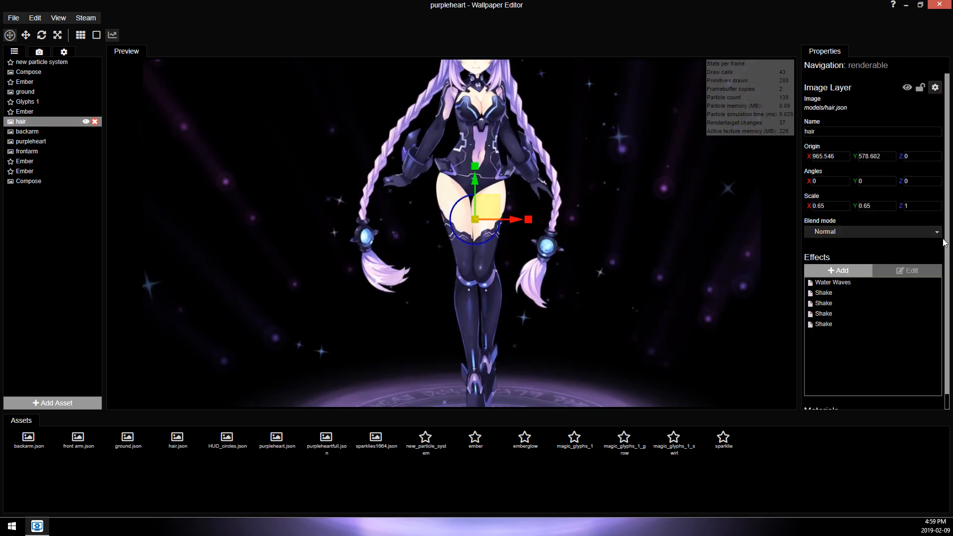
pyautogui.click(925, 324)
pyautogui.click(926, 313)
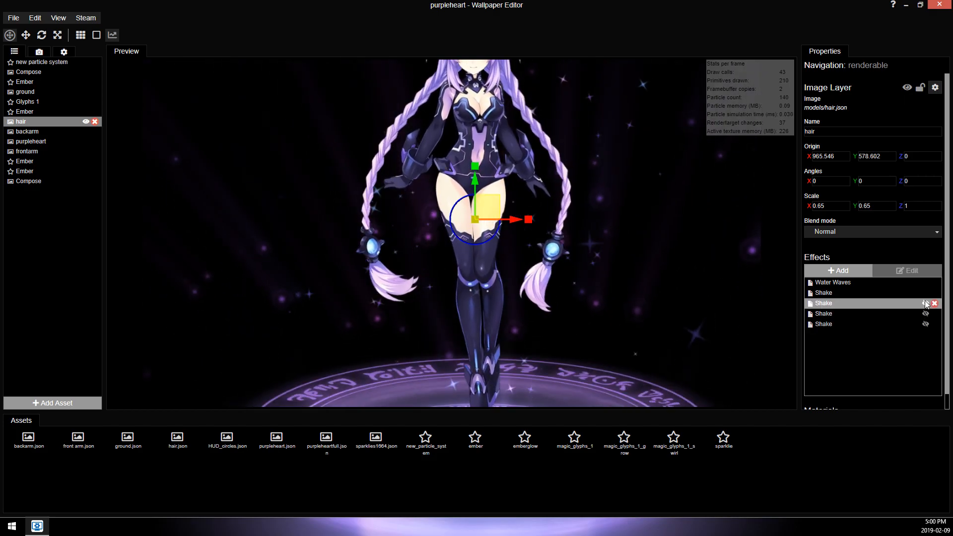
pyautogui.click(926, 303)
pyautogui.click(926, 293)
pyautogui.click(926, 281)
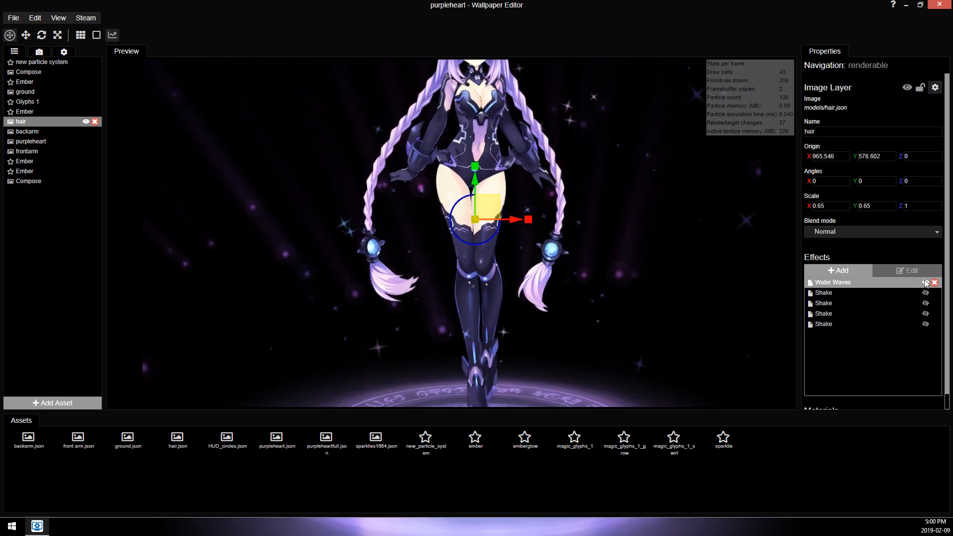
# Add a Pulse effect to the hair layer.
pyautogui.click(847, 270)
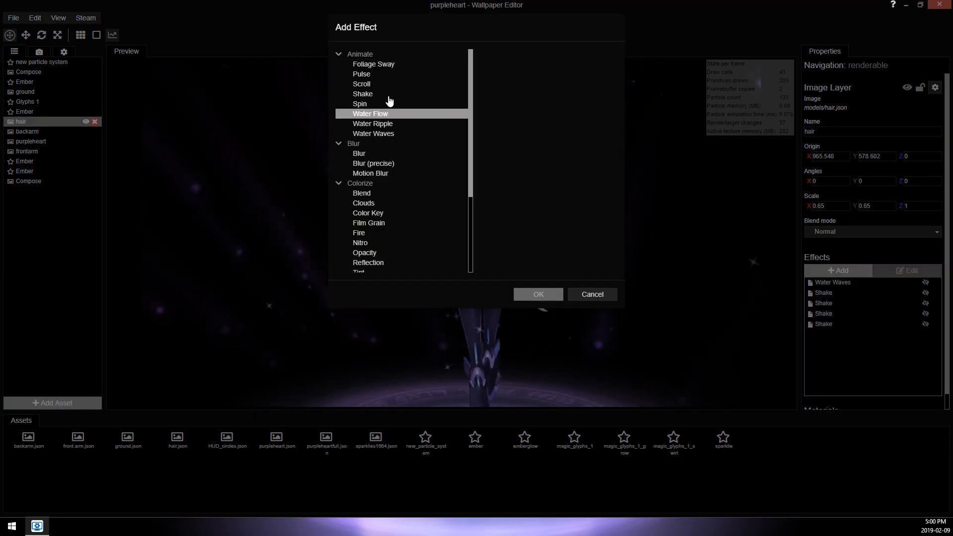
pyautogui.click(406, 163)
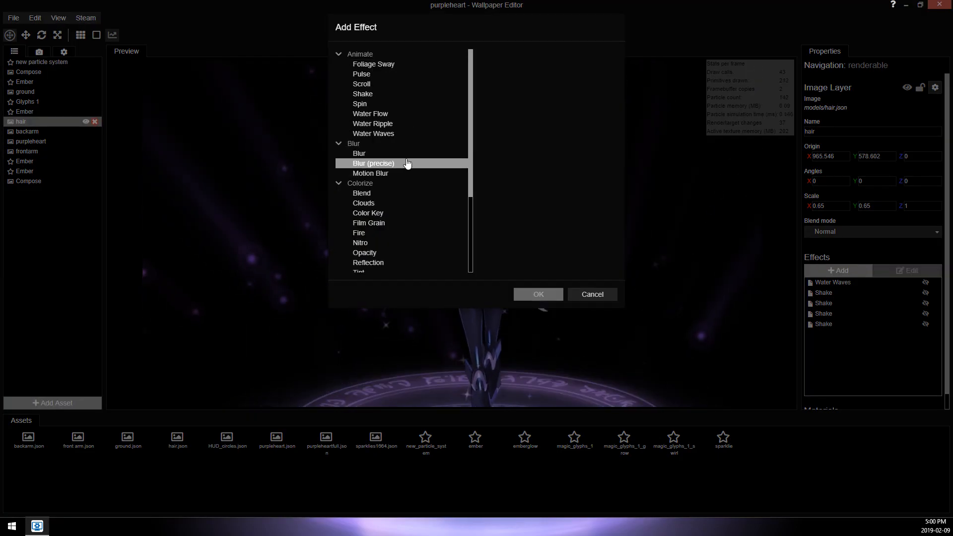
pyautogui.click(426, 154)
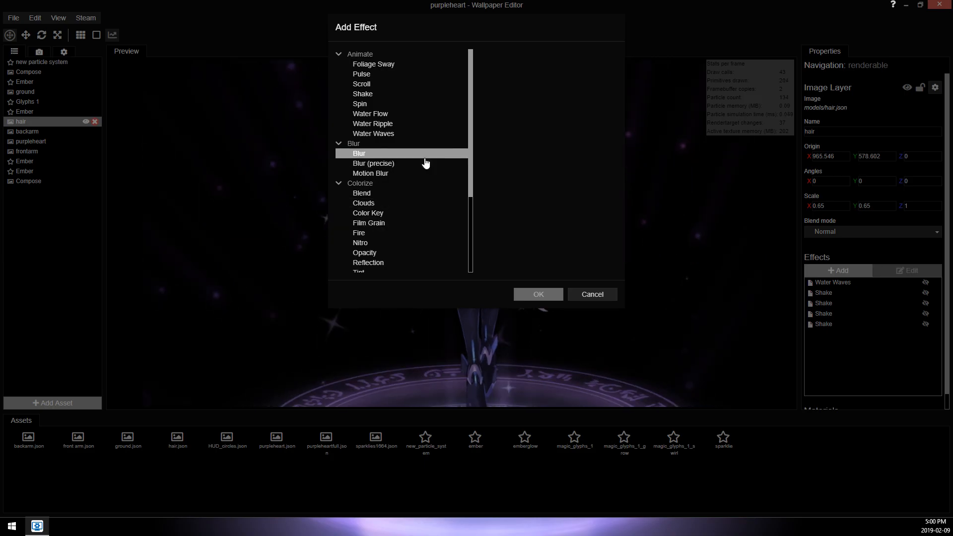
pyautogui.doubleClick(426, 159)
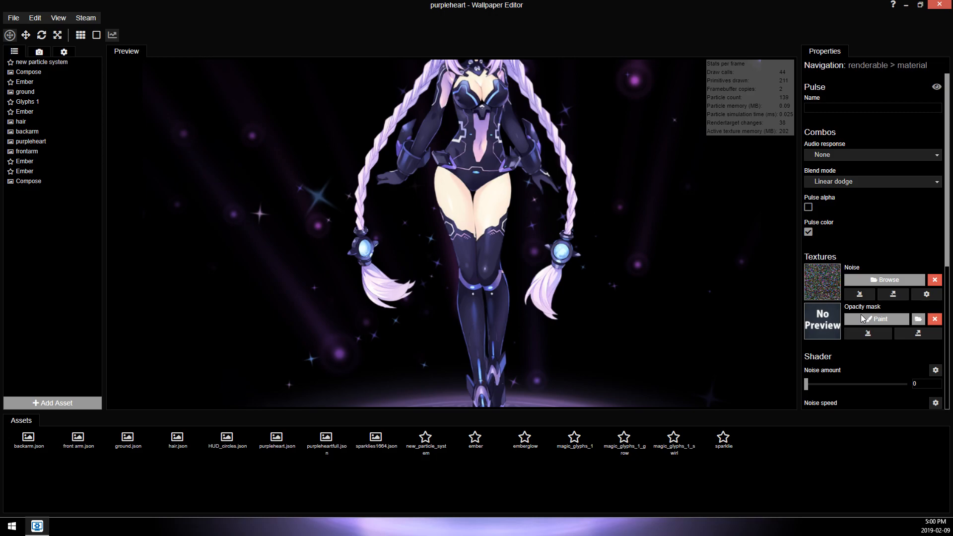
# Paint the Pulse opacity mask over the blue braid gems with value 255, size 22 and opacity 20, accept it and save.
pyautogui.click(861, 316)
pyautogui.scroll(2, 302, 232)
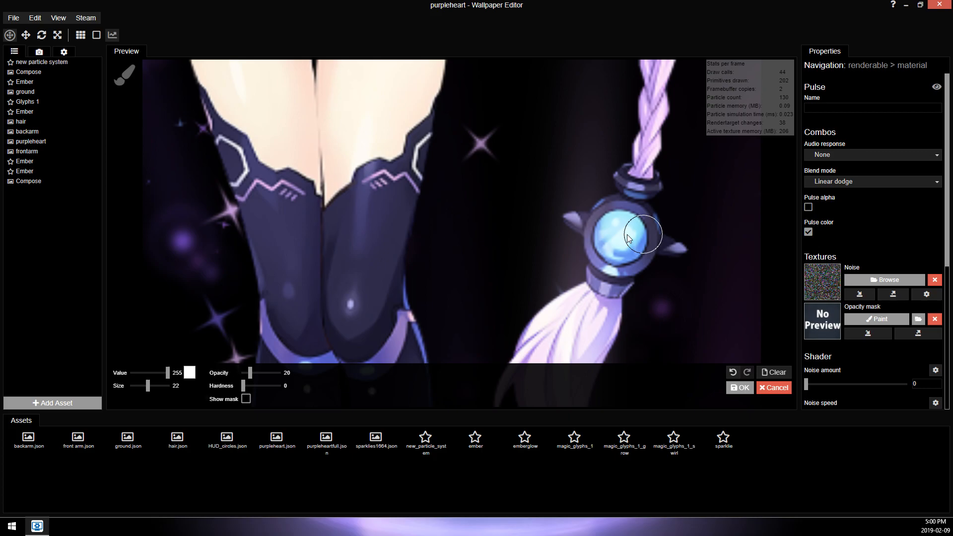
pyautogui.click(740, 388)
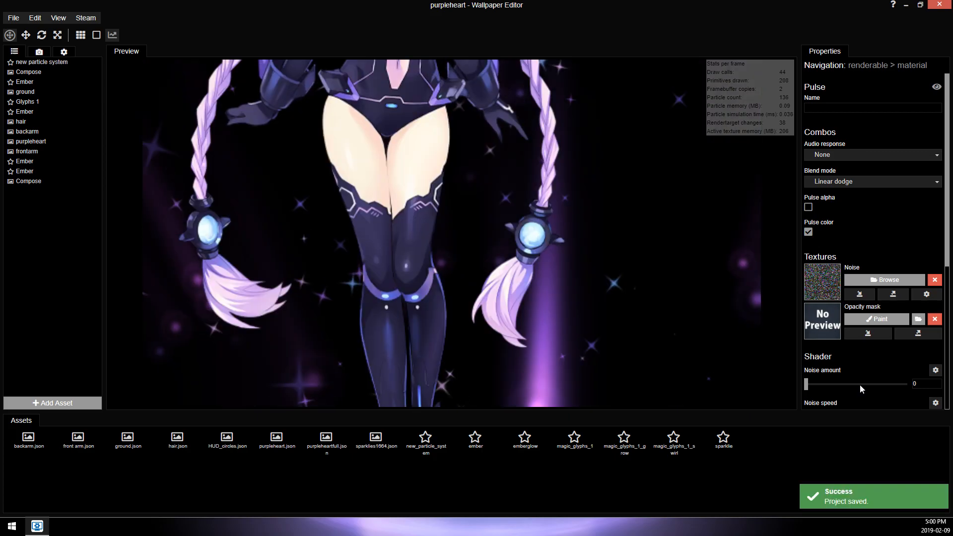
# Set the Pulse effect's noise amount to 0.48 and noise speed to 0.03, and check the glow on the braid gems.
pyautogui.scroll(-5, 860, 384)
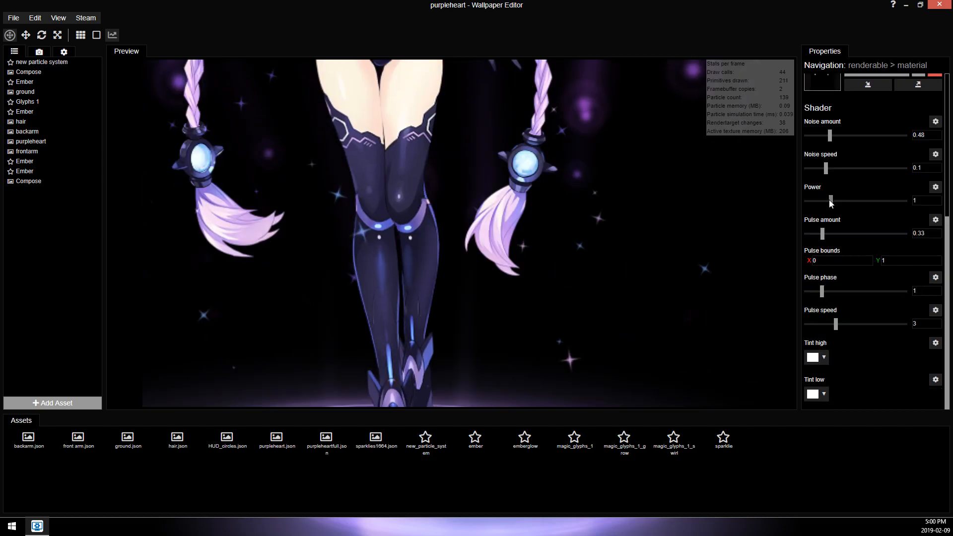
pyautogui.moveTo(826, 168); pyautogui.dragTo(812, 167)
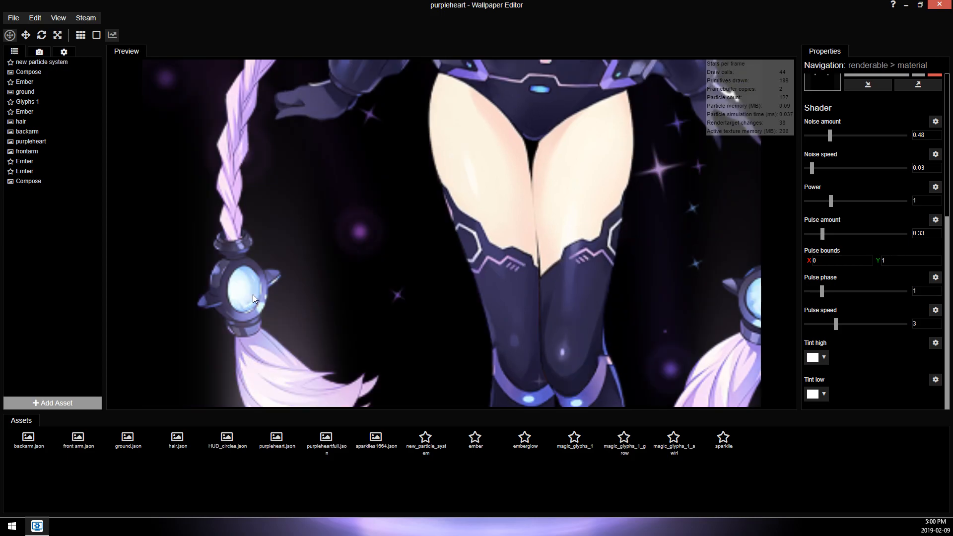
pyautogui.scroll(-5, 508, 245)
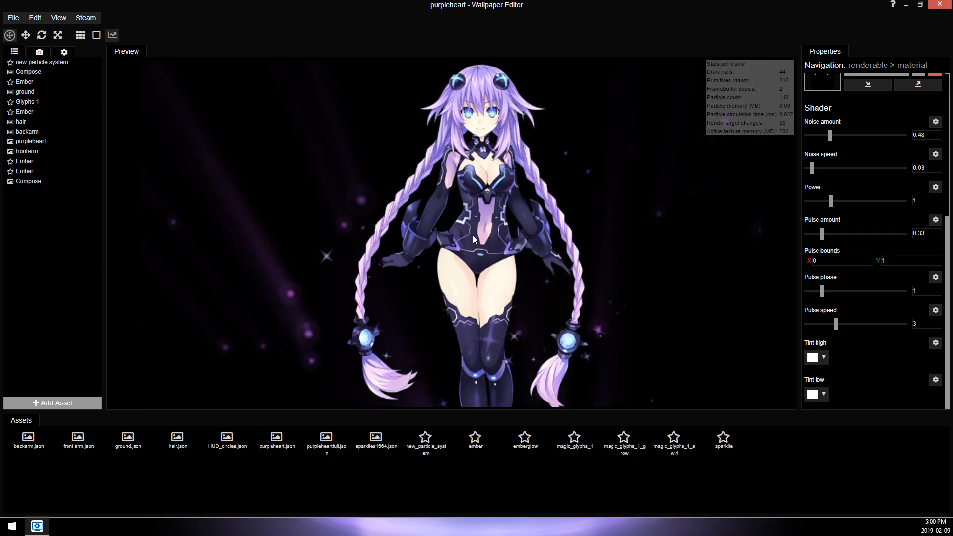
# Show the hair layer's hidden effects again and move Pulse to the first place in its effect list.
pyautogui.click(41, 126)
pyautogui.moveTo(822, 318); pyautogui.dragTo(853, 263)
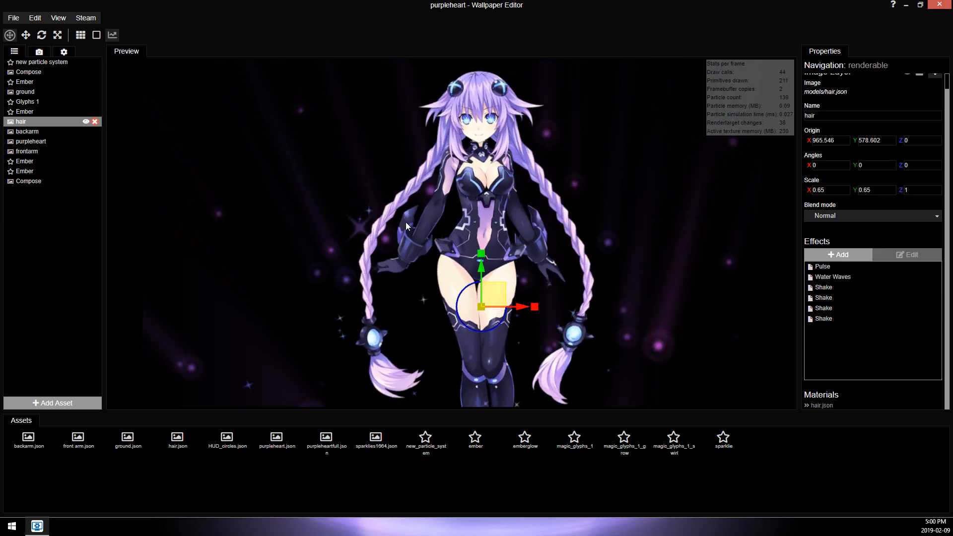
pyautogui.moveTo(406, 222); pyautogui.dragTo(406, 130)
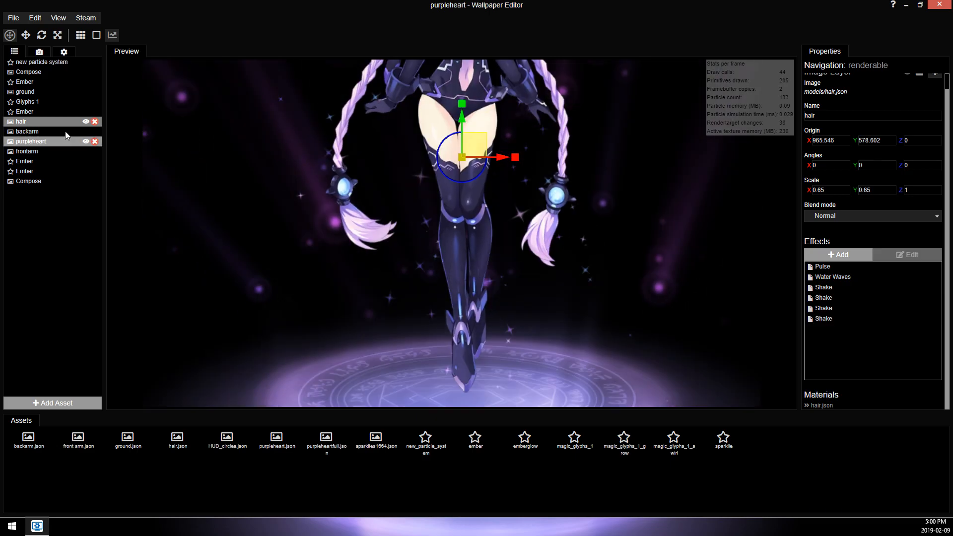
# Hide the purpleheart layer's existing effects and add a Pulse effect to the layer.
pyautogui.click(49, 143)
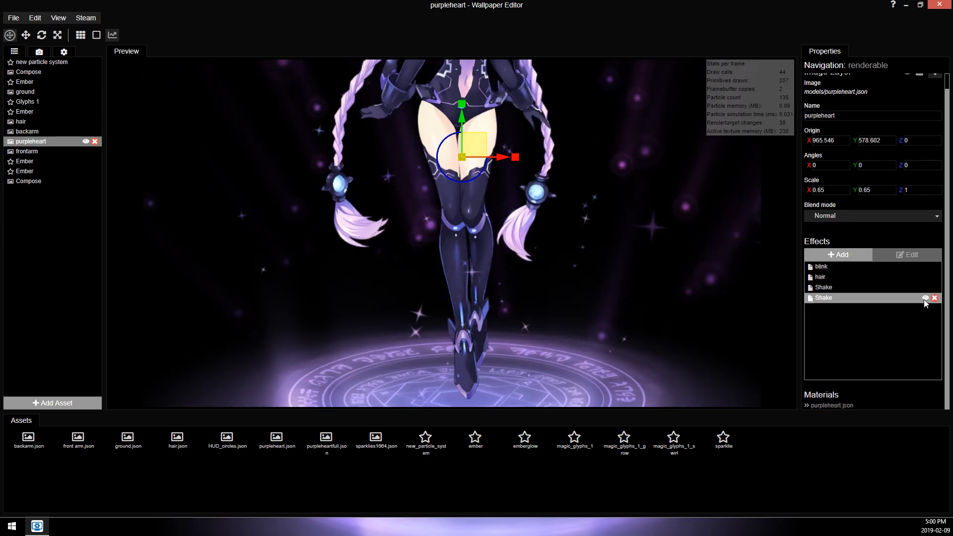
pyautogui.click(852, 254)
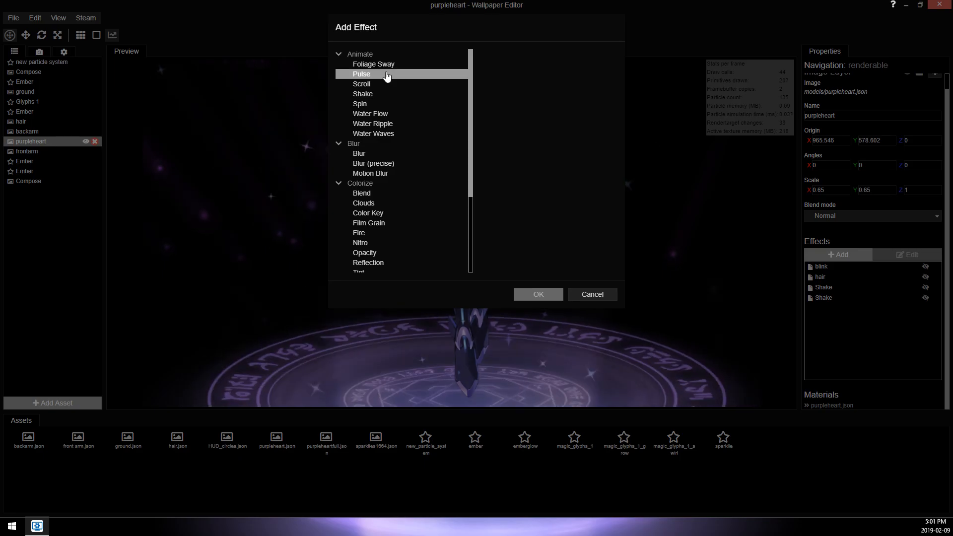
pyautogui.doubleClick(386, 74)
# Paint the Pulse opacity mask over the blue boot lights with value 255, size 8 and opacity 20, and save the project.
pyautogui.scroll(3, 628, 253)
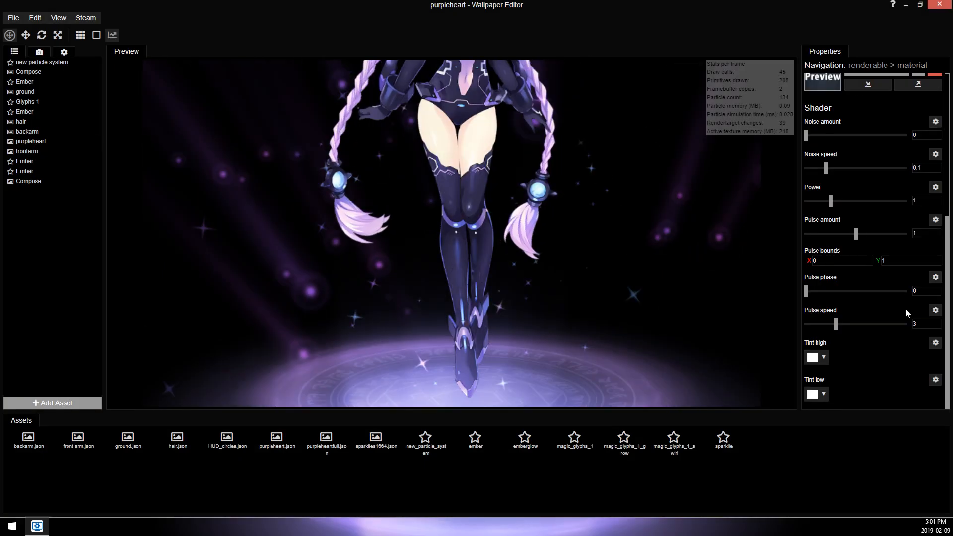
pyautogui.scroll(3, 833, 148)
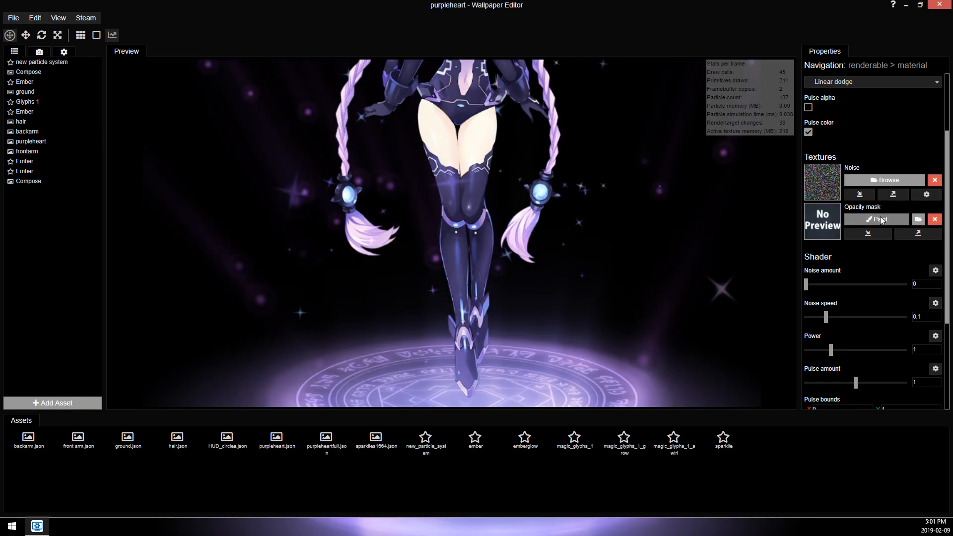
pyautogui.click(877, 219)
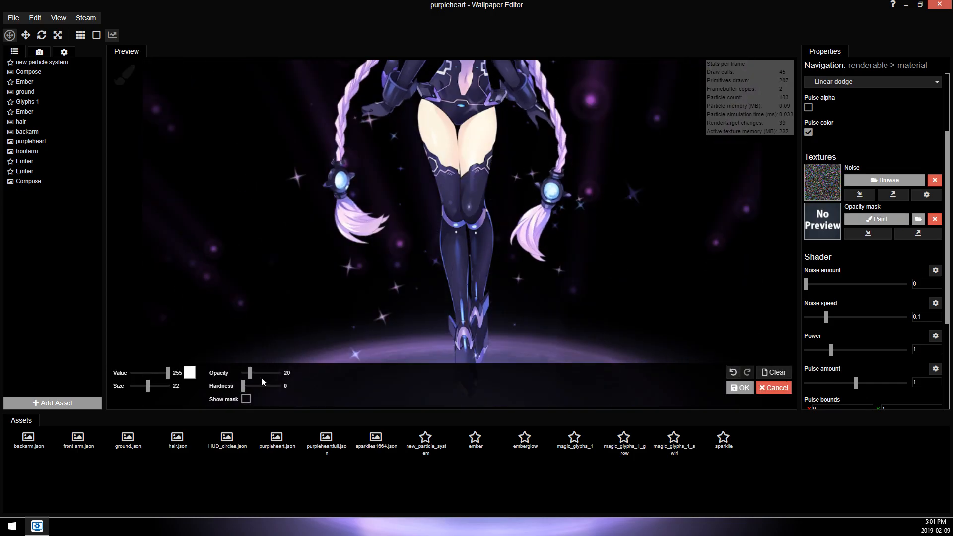
pyautogui.scroll(6, 558, 201)
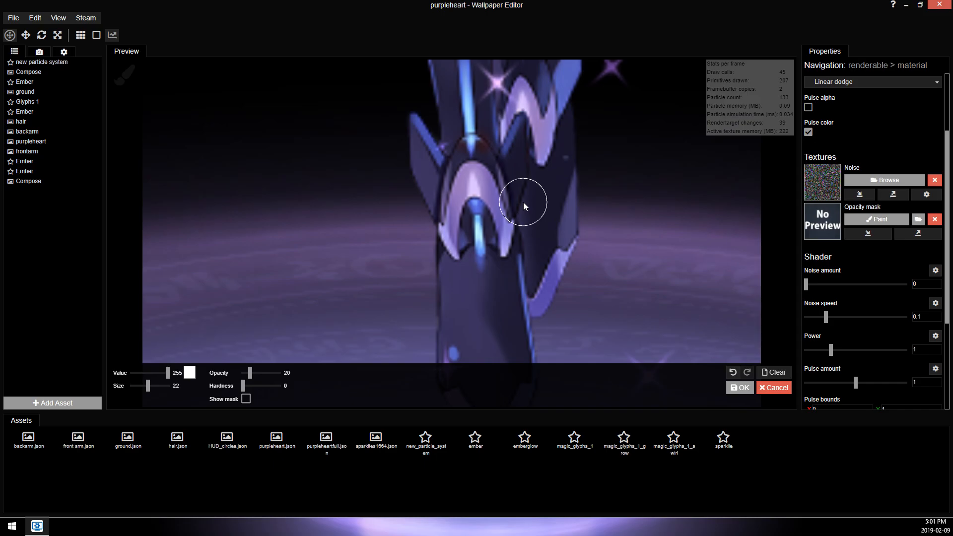
pyautogui.moveTo(148, 385); pyautogui.dragTo(143, 386)
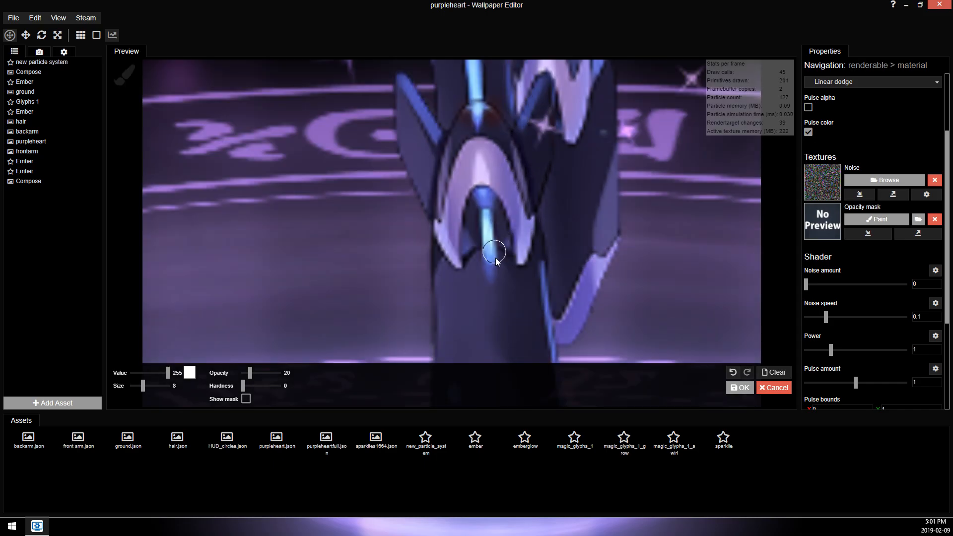
pyautogui.hotkey('ctrl', 's')
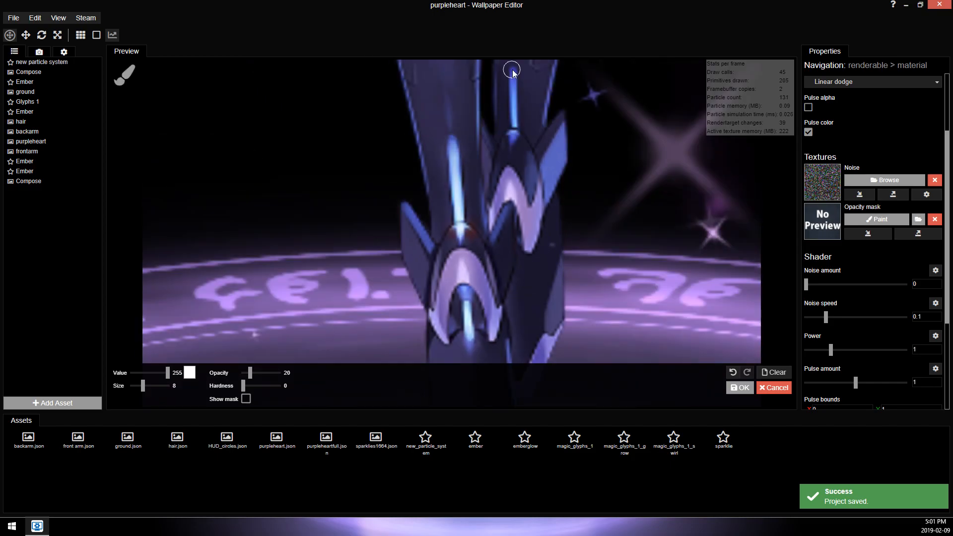
# Clean up the mask around the blue boot lights with value 0 and size 4.
pyautogui.moveTo(167, 373)
pyautogui.mouseDown()
pyautogui.moveTo(132, 373)
pyautogui.moveTo(139, 386)
pyautogui.mouseUp()
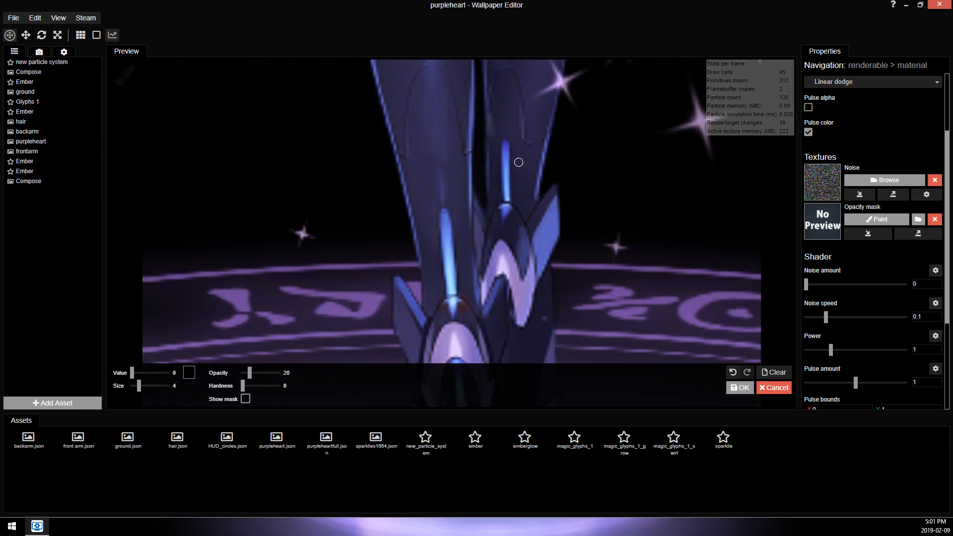
pyautogui.scroll(-3, 518, 162)
pyautogui.moveTo(517, 160); pyautogui.dragTo(511, 303)
pyautogui.moveTo(435, 159)
pyautogui.mouseDown()
pyautogui.moveTo(420, 282)
pyautogui.moveTo(448, 336)
pyautogui.mouseUp()
# Paint the mask over the trim of the stocking on the image's left with value 255 and size 4, and clean its edges with value 0.
pyautogui.scroll(3, 399, 216)
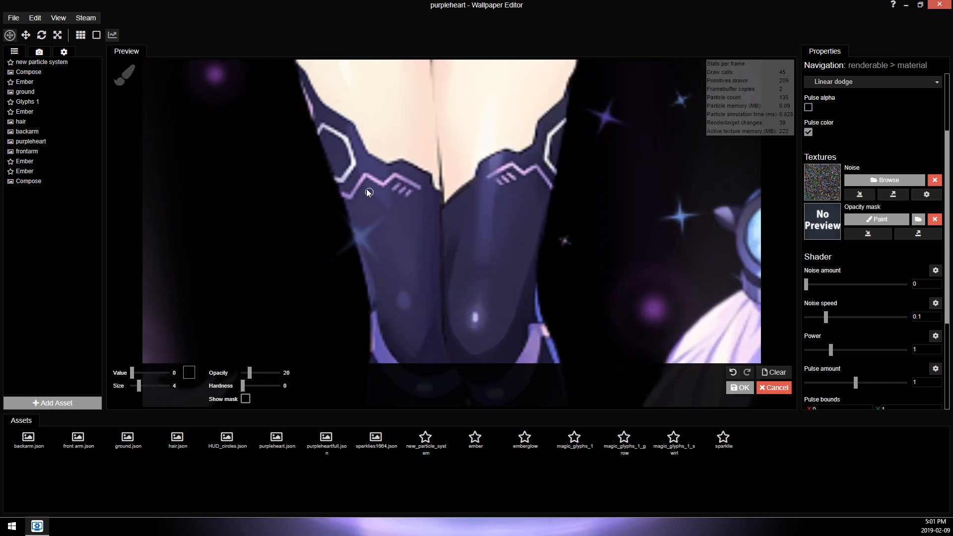
pyautogui.scroll(3, 369, 193)
pyautogui.moveTo(214, 137); pyautogui.dragTo(315, 212)
pyautogui.moveTo(133, 373); pyautogui.dragTo(169, 372)
pyautogui.scroll(3, 353, 130)
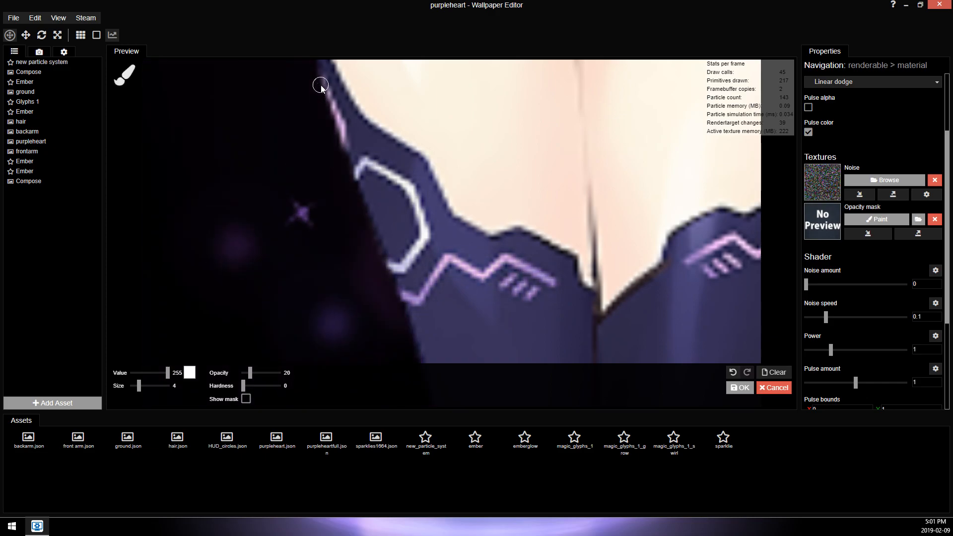
pyautogui.moveTo(167, 373); pyautogui.dragTo(149, 372)
pyautogui.click(132, 373)
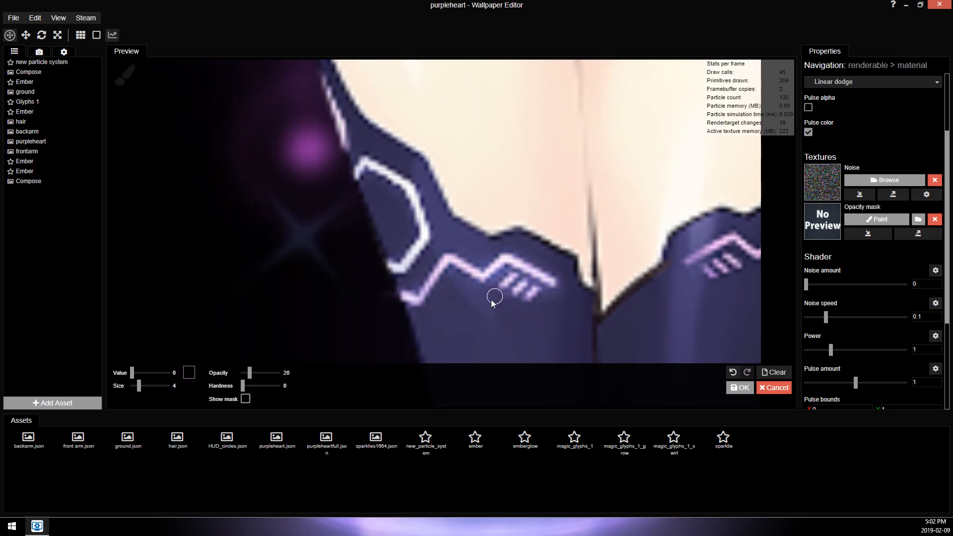
# Set the Pulse effect's noise amount to 0.67, noise speed to 0.04 and pulse amount to 0.22.
pyautogui.scroll(-5, 549, 294)
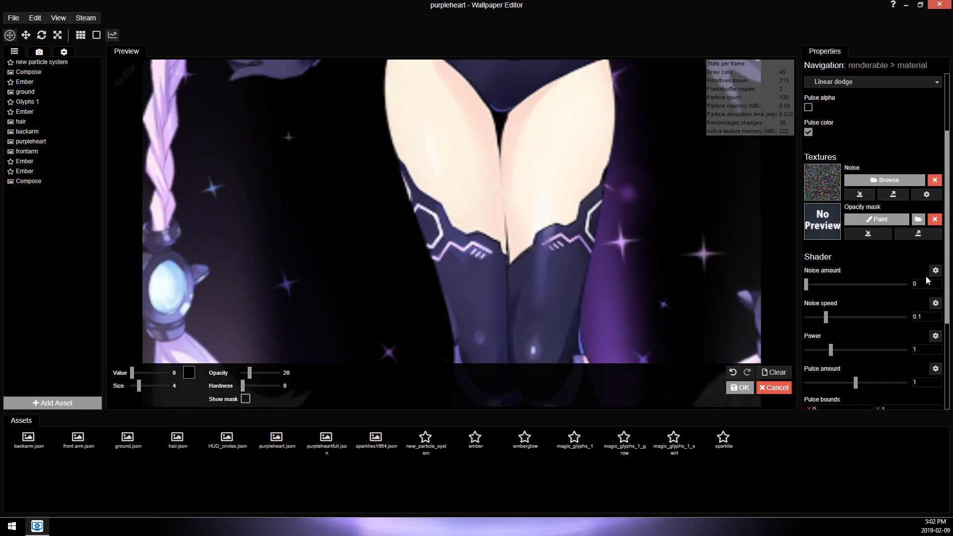
pyautogui.moveTo(809, 285); pyautogui.dragTo(837, 283)
pyautogui.moveTo(825, 316); pyautogui.dragTo(814, 317)
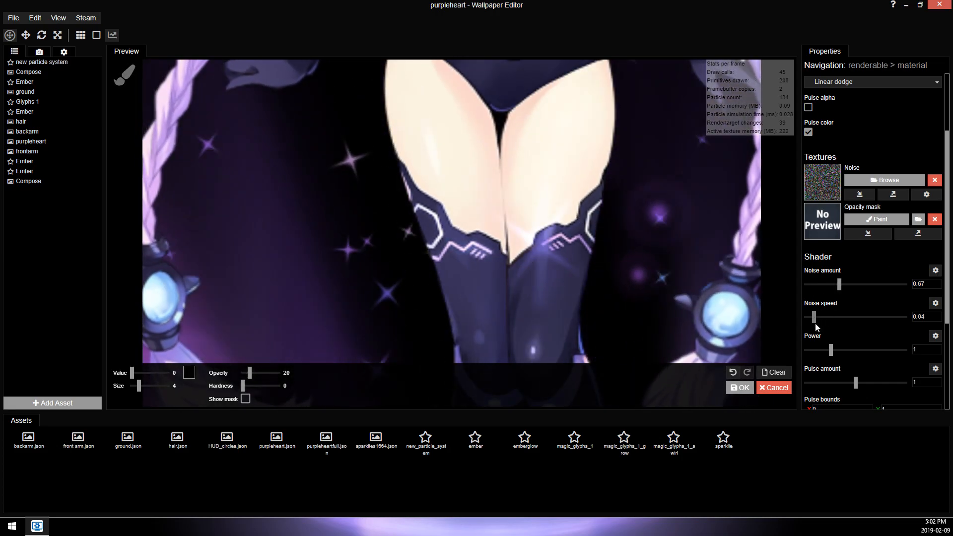
pyautogui.moveTo(825, 383); pyautogui.dragTo(817, 383)
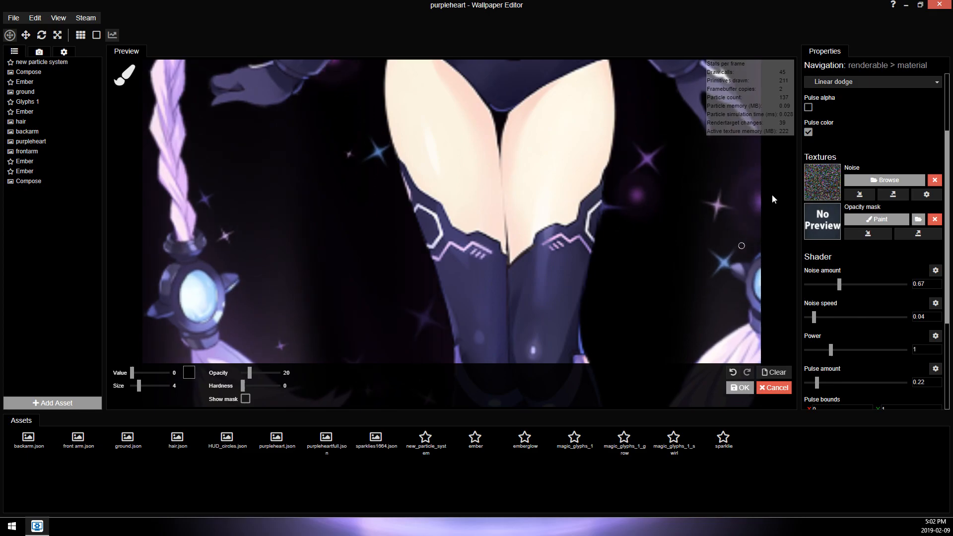
pyautogui.scroll(-3, 556, 186)
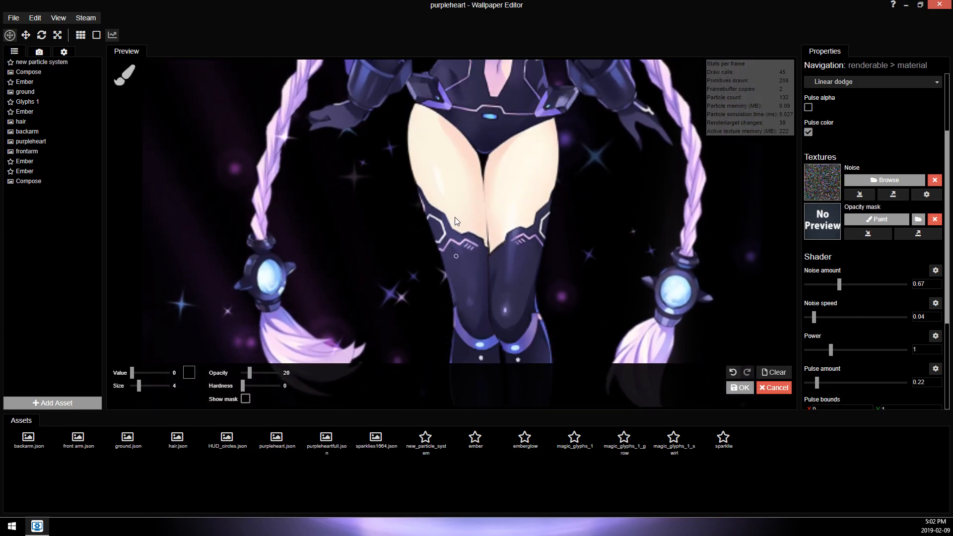
pyautogui.scroll(1, 457, 241)
# Change the Pulse effect's blend mode to Color dodge.
pyautogui.scroll(2, 868, 149)
pyautogui.click(863, 181)
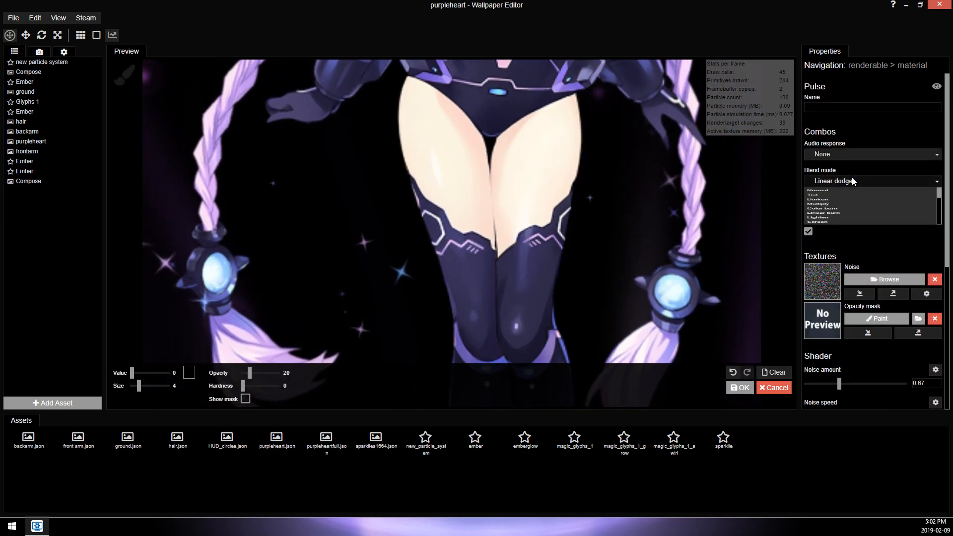
pyautogui.scroll(-5, 859, 230)
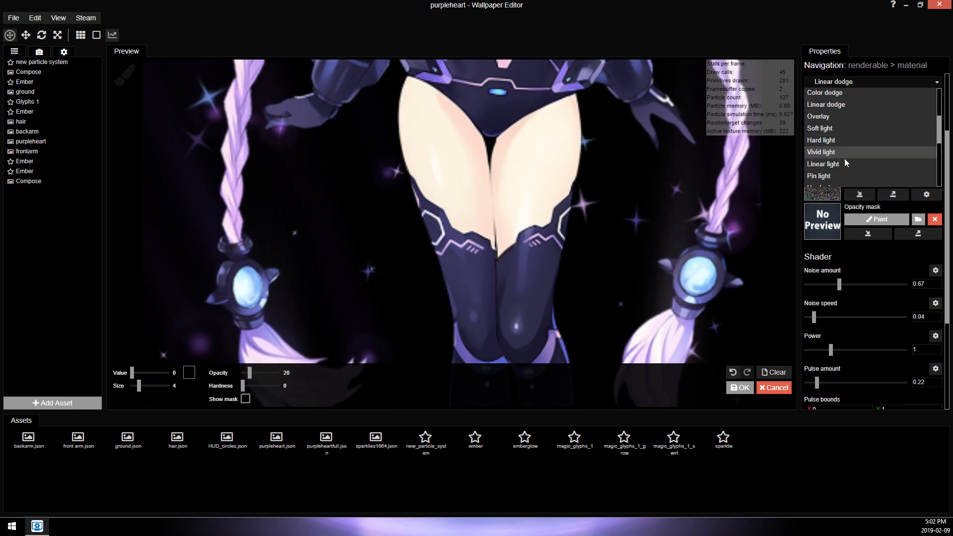
pyautogui.scroll(4, 848, 157)
pyautogui.scroll(-1, 861, 147)
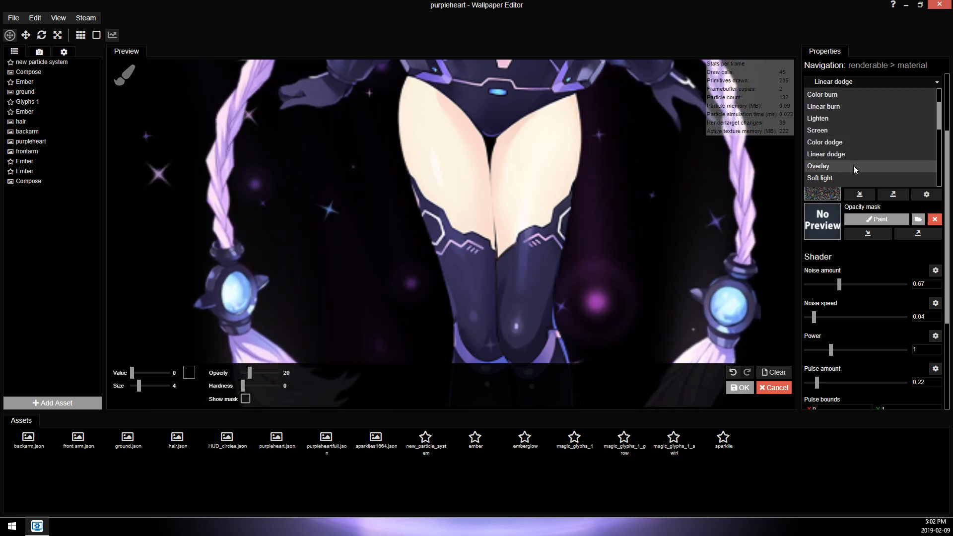
pyautogui.click(850, 142)
pyautogui.scroll(-3, 847, 144)
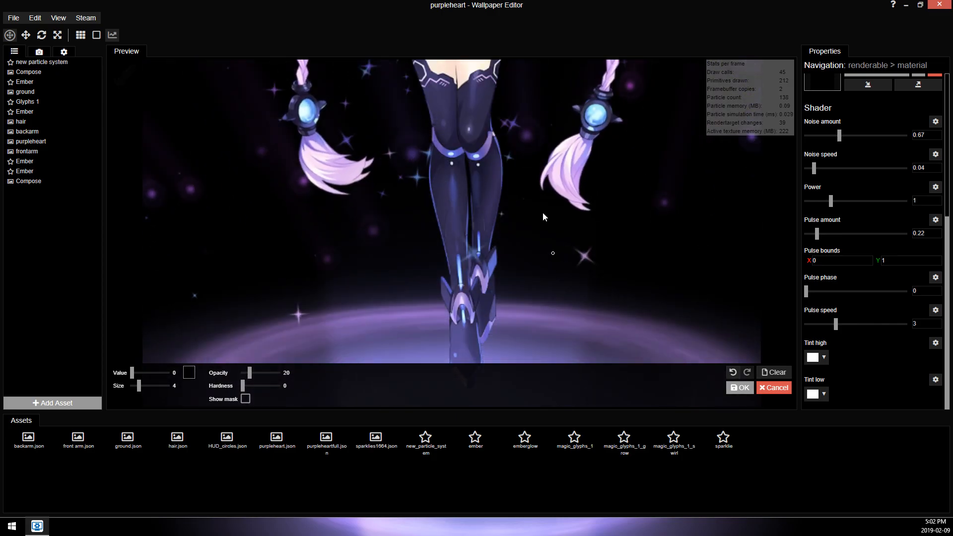
# Paint the mask over the trim of the stocking on the image's right with value 255 and size 2, and save the project.
pyautogui.scroll(4, 499, 215)
pyautogui.scroll(5, 528, 142)
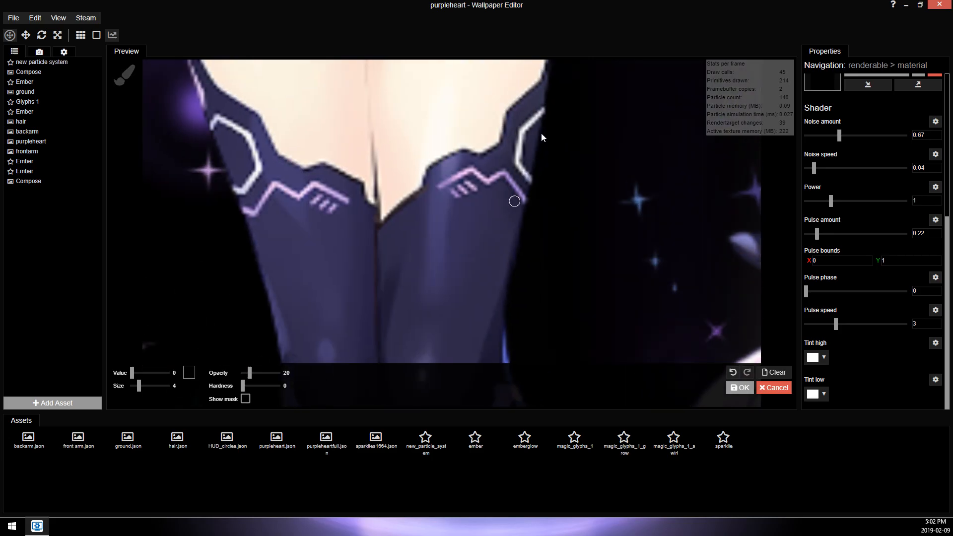
pyautogui.moveTo(153, 376)
pyautogui.mouseDown()
pyautogui.moveTo(171, 374)
pyautogui.moveTo(136, 387)
pyautogui.mouseUp()
pyautogui.hotkey('ctrl', 's')
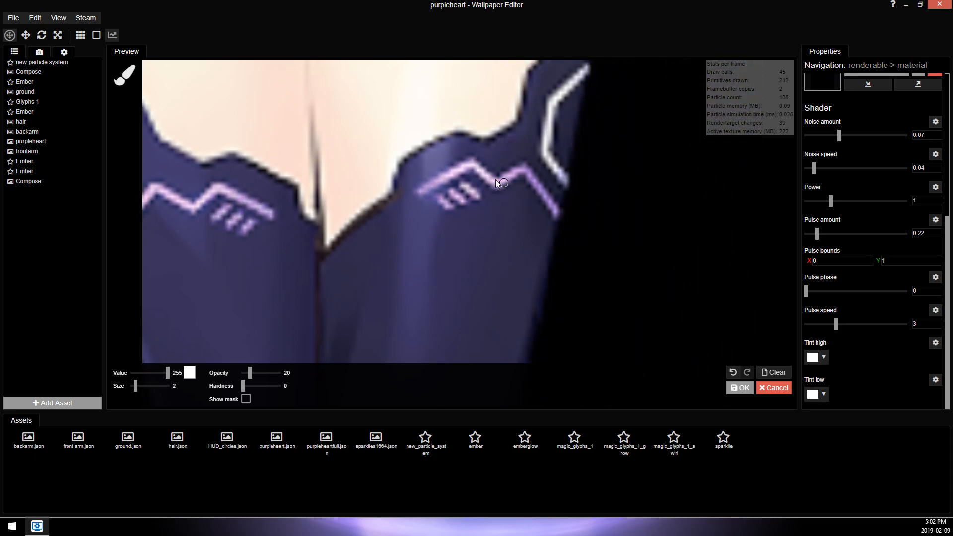
pyautogui.moveTo(615, 99); pyautogui.dragTo(560, 146)
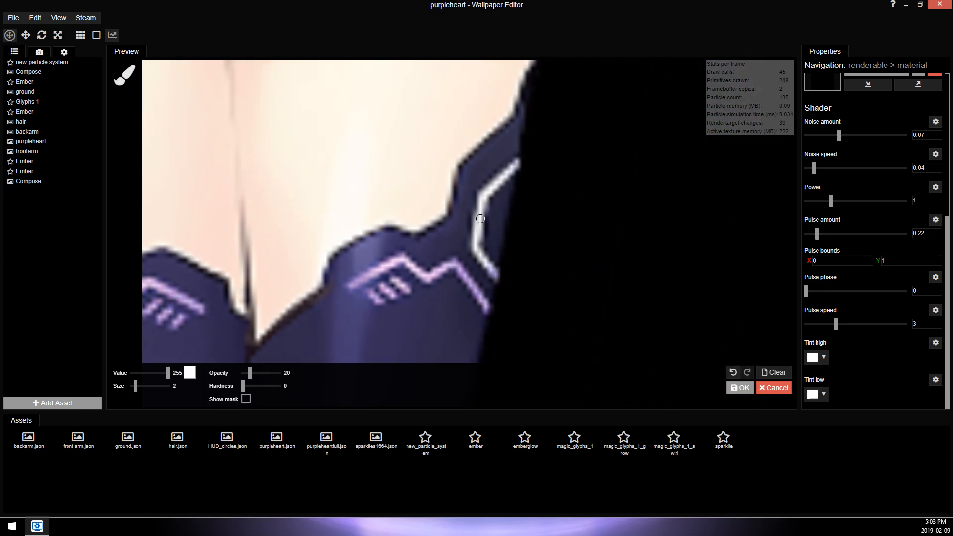
pyautogui.scroll(-8, 492, 271)
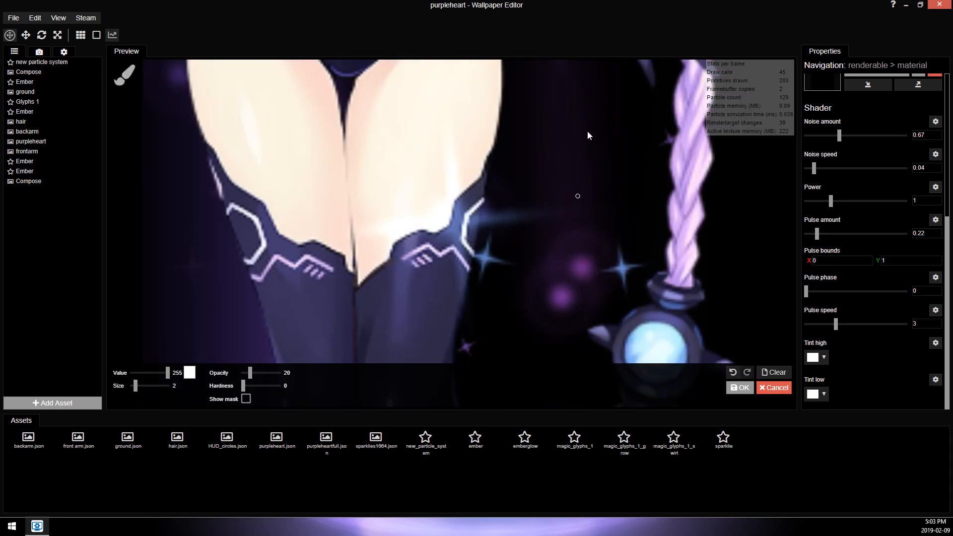
# Paint the mask over the blue gem at the waist with value 255 and size 4.
pyautogui.scroll(3, 403, 203)
pyautogui.scroll(3, 404, 186)
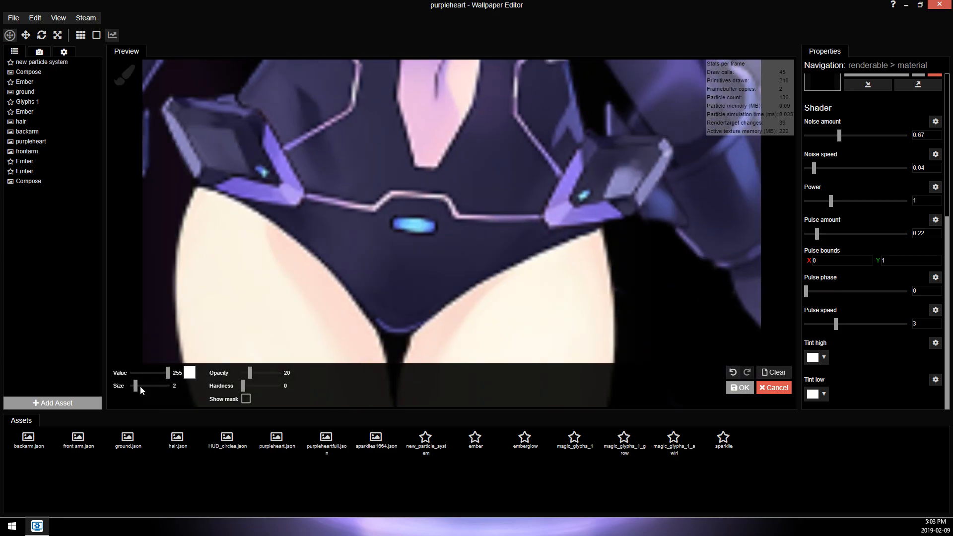
pyautogui.moveTo(136, 386); pyautogui.dragTo(139, 388)
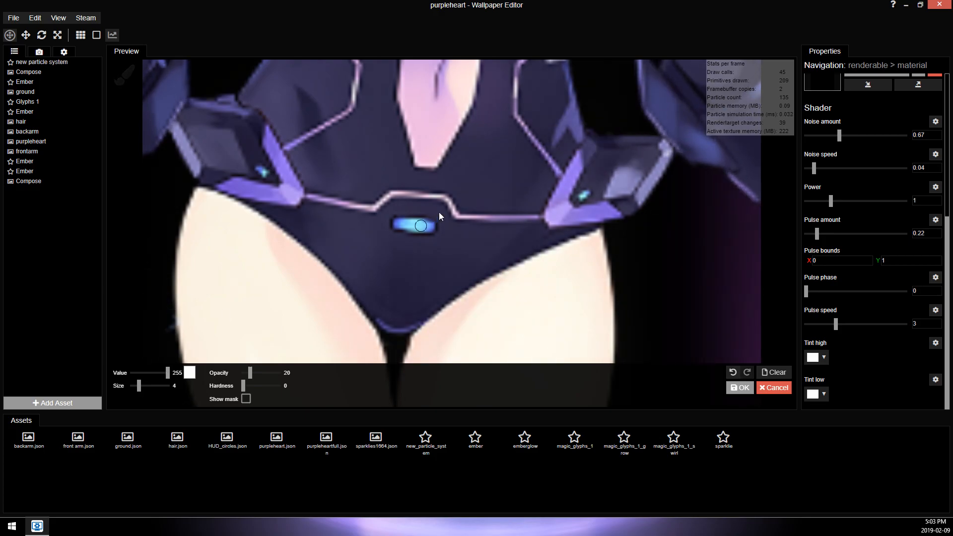
pyautogui.scroll(4, 403, 242)
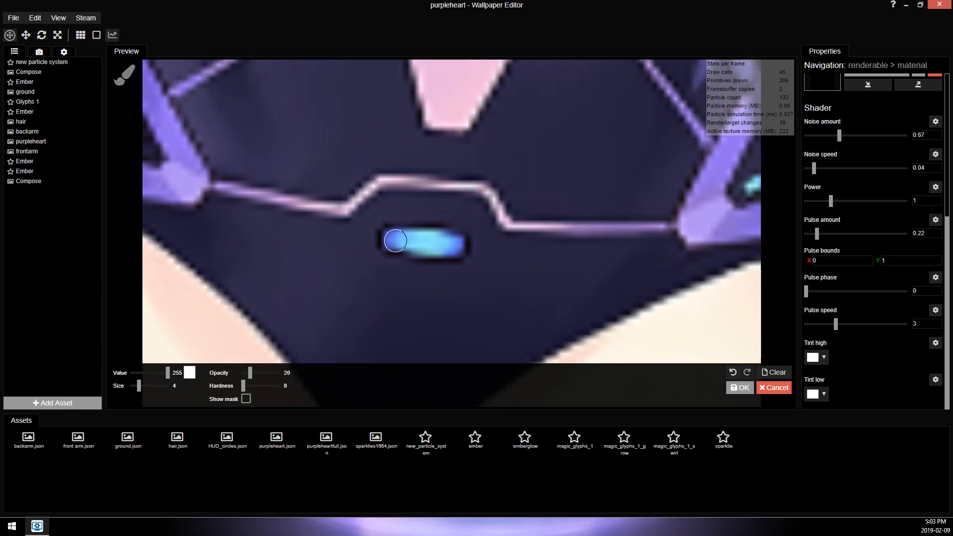
pyautogui.scroll(-6, 445, 162)
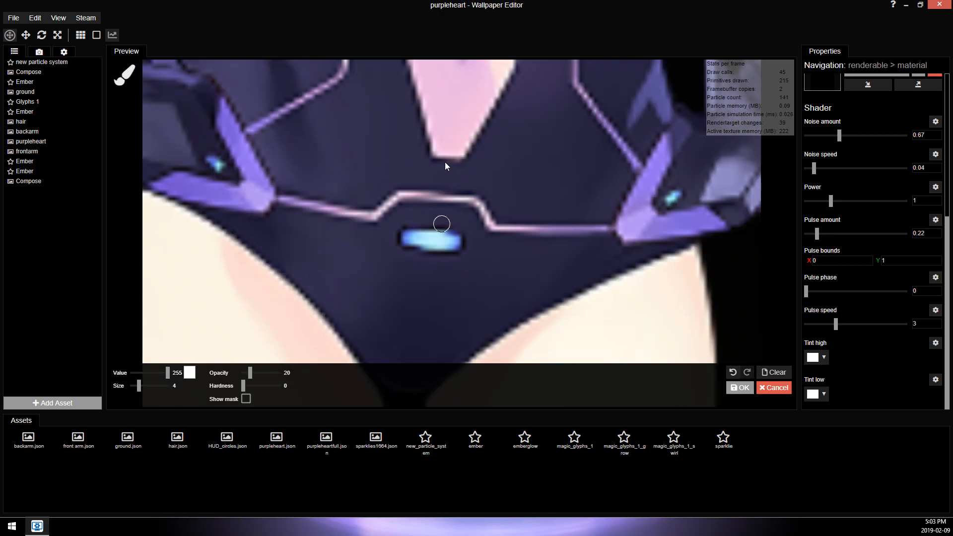
# Paint the mask over the torso's small blue lights and the blue chest armor trim with value 255 and size 4.
pyautogui.scroll(3, 361, 231)
pyautogui.scroll(1, 360, 232)
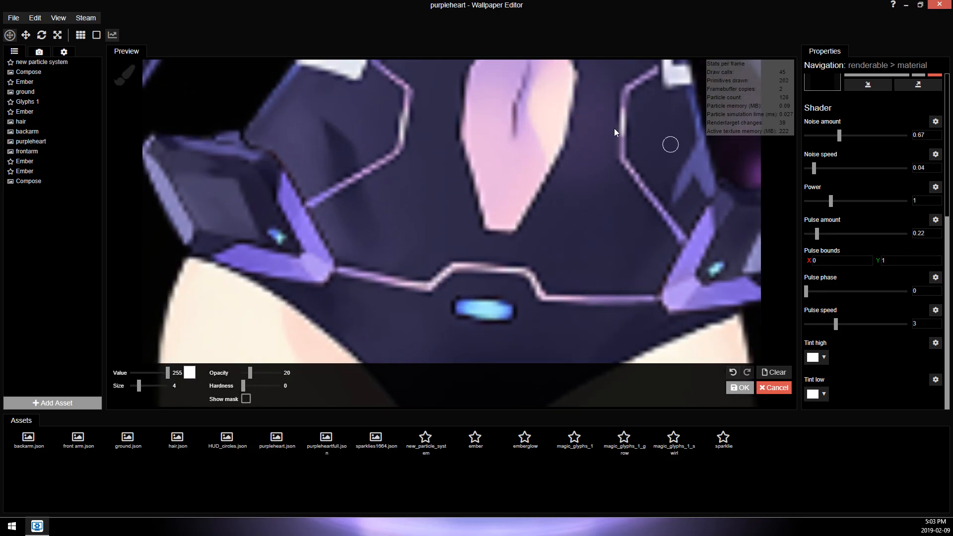
pyautogui.scroll(-4, 522, 181)
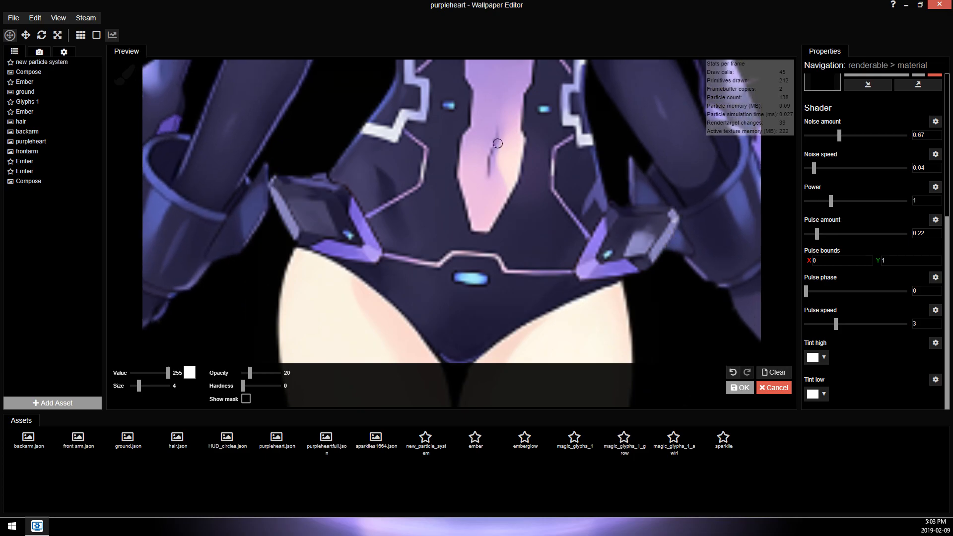
pyautogui.scroll(2, 458, 128)
pyautogui.scroll(1, 459, 169)
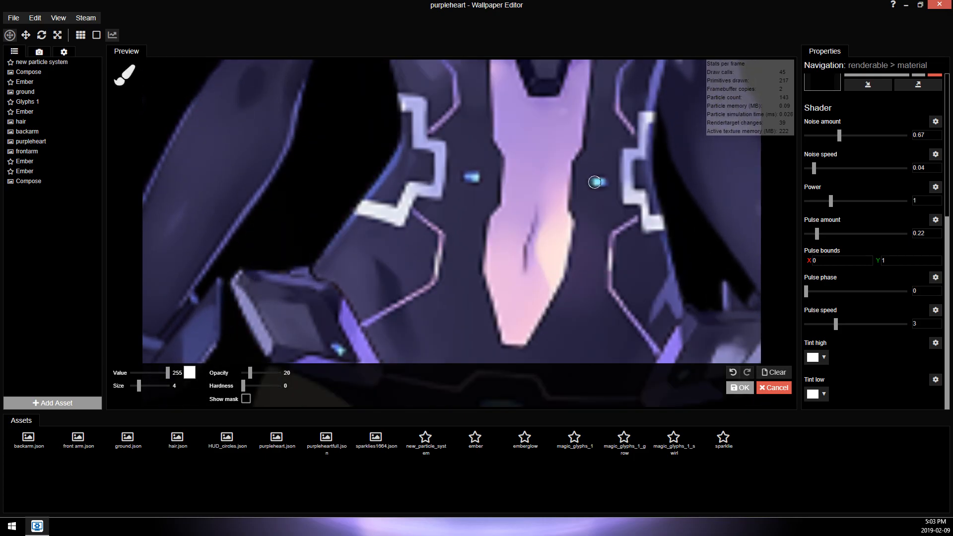
pyautogui.scroll(-2, 586, 144)
pyautogui.scroll(1, 495, 224)
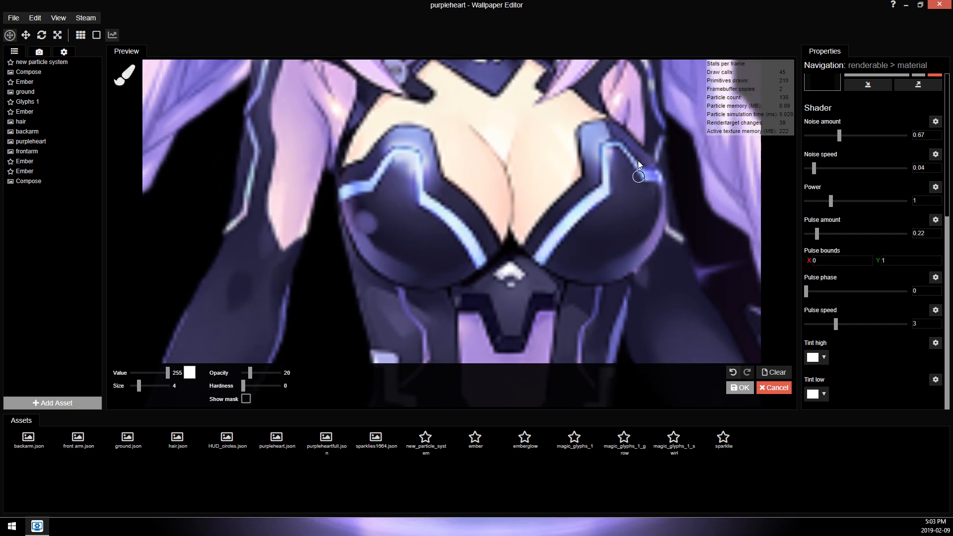
# Clean up the mask around the blue chest armor trim with value 0 and size 4.
pyautogui.moveTo(164, 372); pyautogui.dragTo(130, 373)
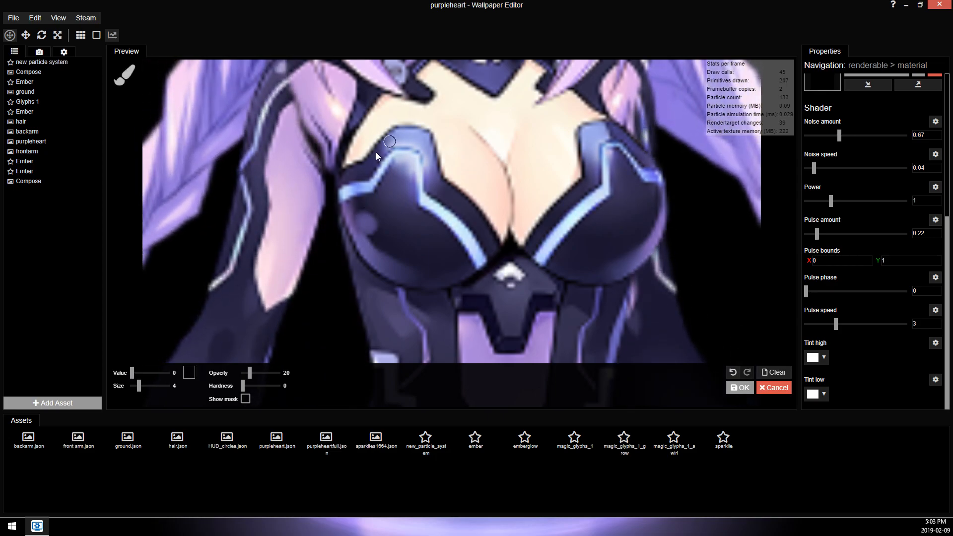
pyautogui.moveTo(404, 162)
pyautogui.mouseDown()
pyautogui.moveTo(389, 143)
pyautogui.moveTo(411, 135)
pyautogui.moveTo(396, 137)
pyautogui.moveTo(436, 169)
pyautogui.moveTo(398, 131)
pyautogui.moveTo(365, 209)
pyautogui.moveTo(402, 184)
pyautogui.moveTo(410, 166)
pyautogui.moveTo(397, 174)
pyautogui.moveTo(408, 210)
pyautogui.moveTo(435, 162)
pyautogui.moveTo(434, 187)
pyautogui.mouseUp()
pyautogui.moveTo(567, 153)
pyautogui.mouseDown()
pyautogui.moveTo(528, 169)
pyautogui.moveTo(550, 173)
pyautogui.moveTo(579, 206)
pyautogui.moveTo(575, 221)
pyautogui.moveTo(559, 191)
pyautogui.moveTo(577, 145)
pyautogui.moveTo(560, 151)
pyautogui.moveTo(603, 163)
pyautogui.moveTo(620, 205)
pyautogui.moveTo(555, 163)
pyautogui.mouseUp()
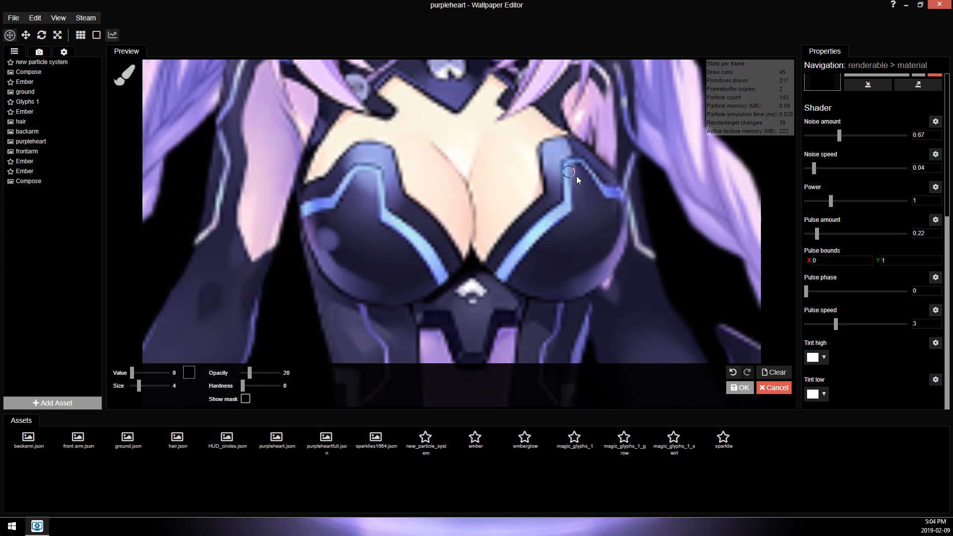
pyautogui.scroll(-3, 555, 174)
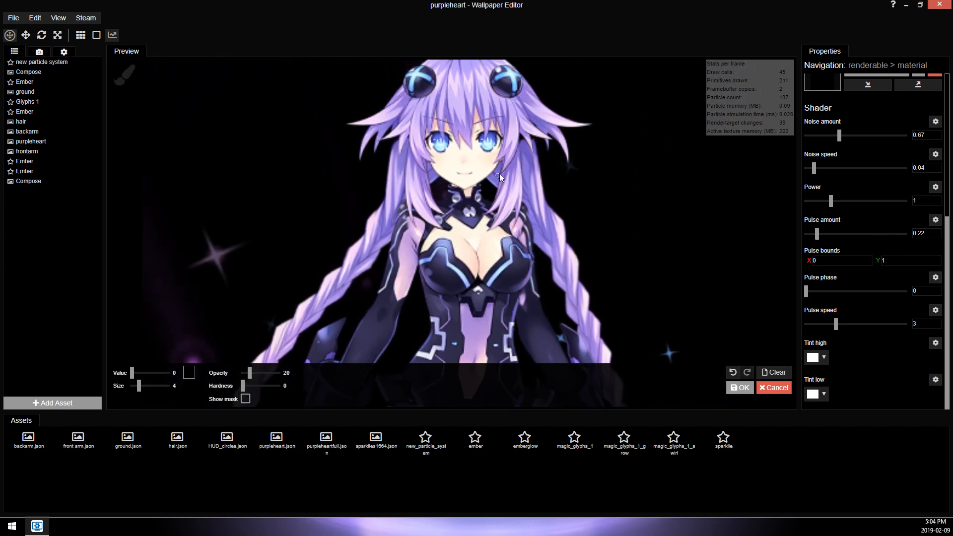
# Paint the mask over the blue crosses on both round hair ornaments with value 255 and size 4.
pyautogui.scroll(3, 472, 168)
pyautogui.scroll(2, 448, 146)
pyautogui.moveTo(132, 373); pyautogui.dragTo(169, 372)
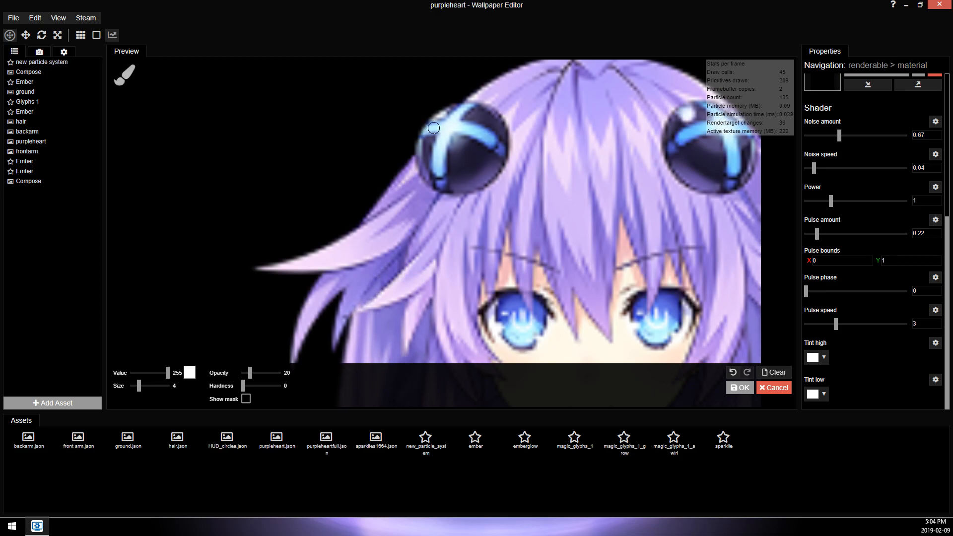
pyautogui.moveTo(547, 144); pyautogui.dragTo(613, 157)
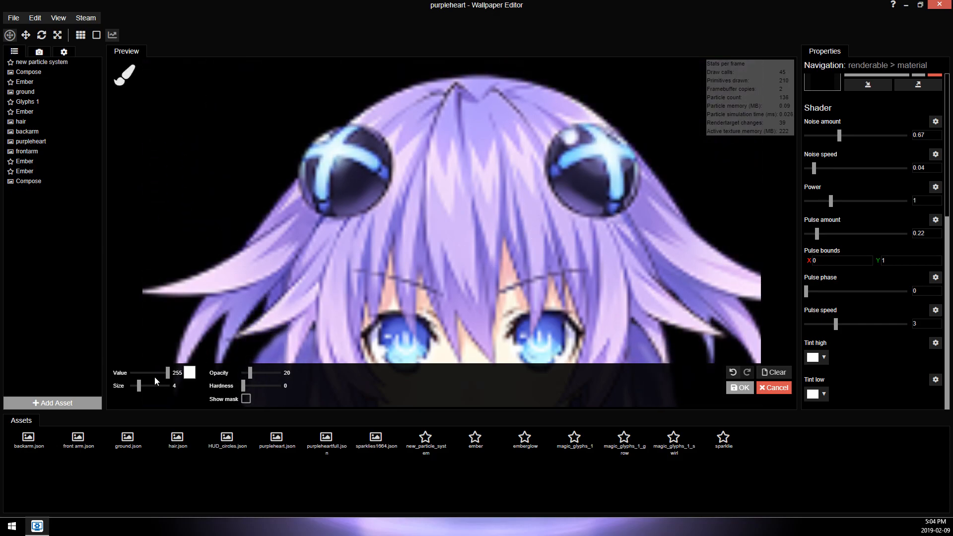
# Clean up the mask around the hair ornaments' blue crosses with value 0 and size 4, and save the mask.
pyautogui.moveTo(167, 373); pyautogui.dragTo(131, 374)
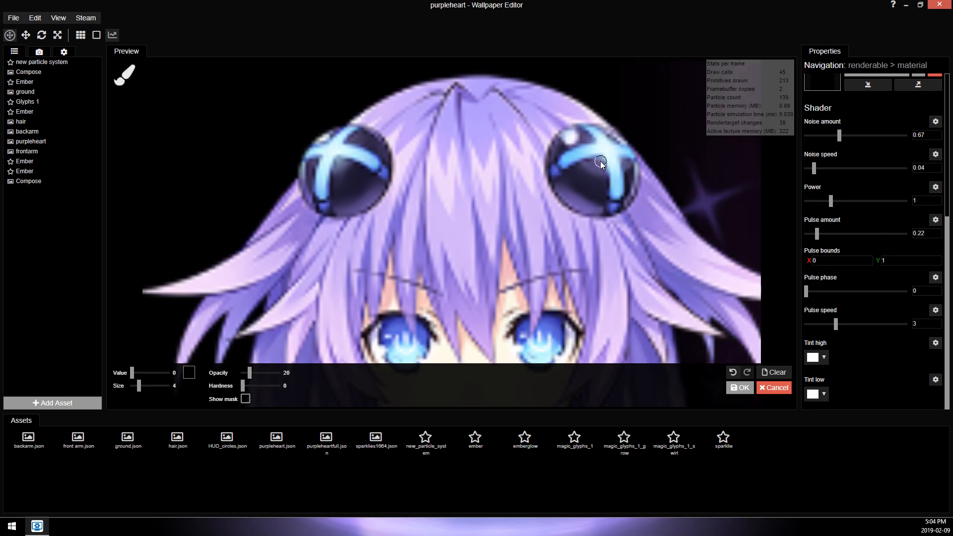
pyautogui.scroll(-2, 550, 197)
pyautogui.scroll(-3, 550, 197)
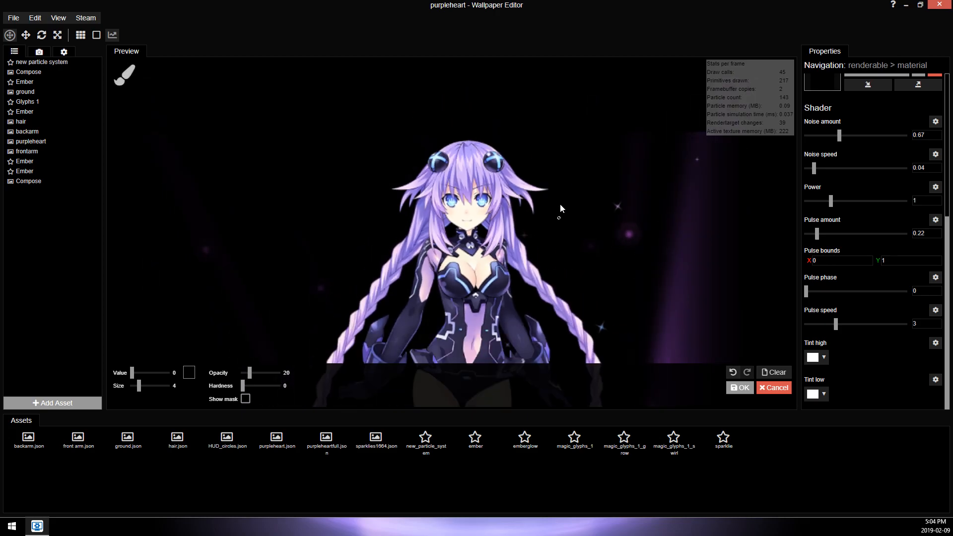
pyautogui.scroll(-2, 532, 237)
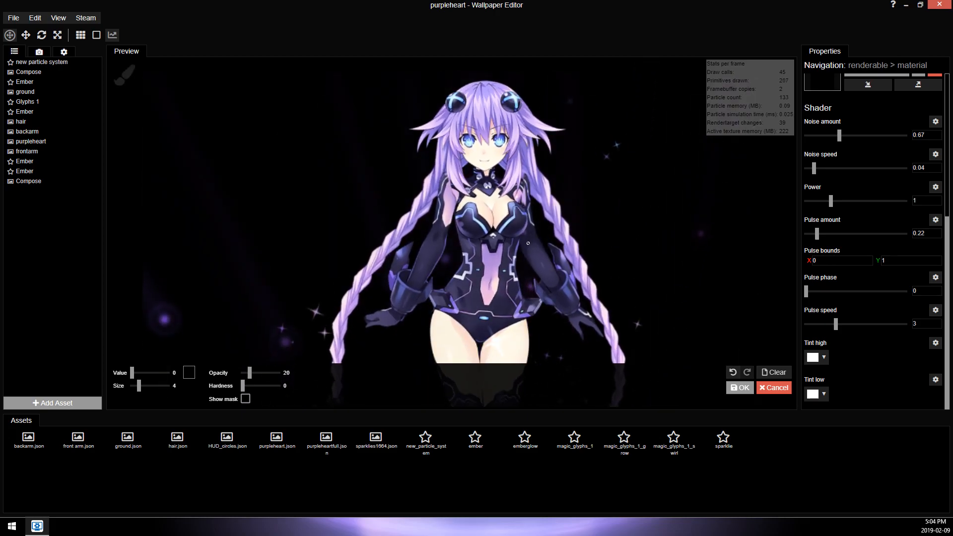
pyautogui.scroll(2, 629, 283)
pyautogui.click(735, 387)
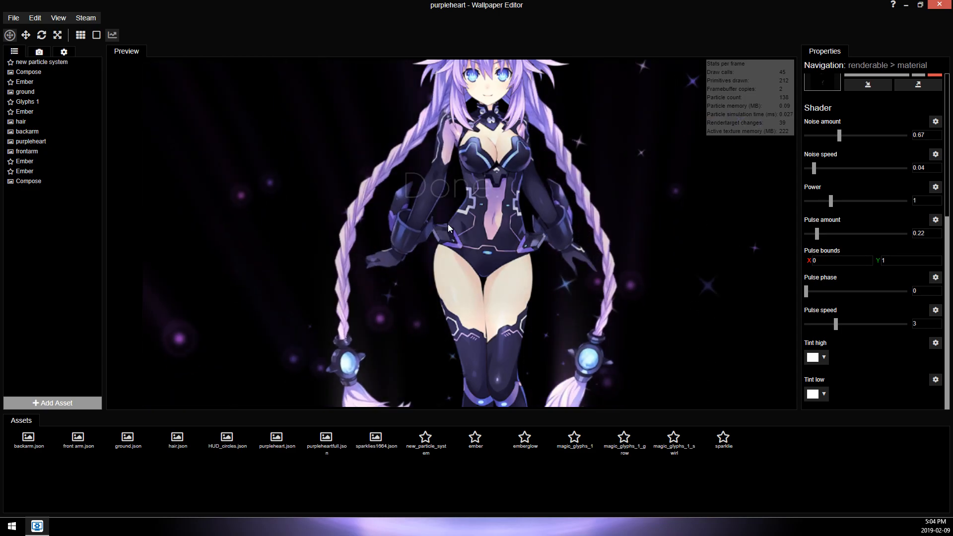
# Try scene bloom at strength 5 and turn it off again.
pyautogui.scroll(-2, 448, 225)
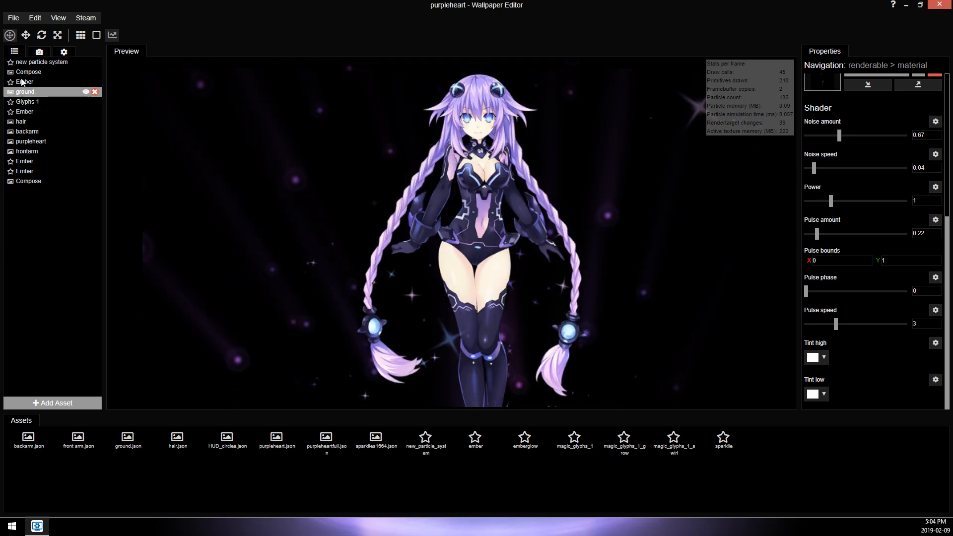
pyautogui.click(63, 52)
pyautogui.click(79, 65)
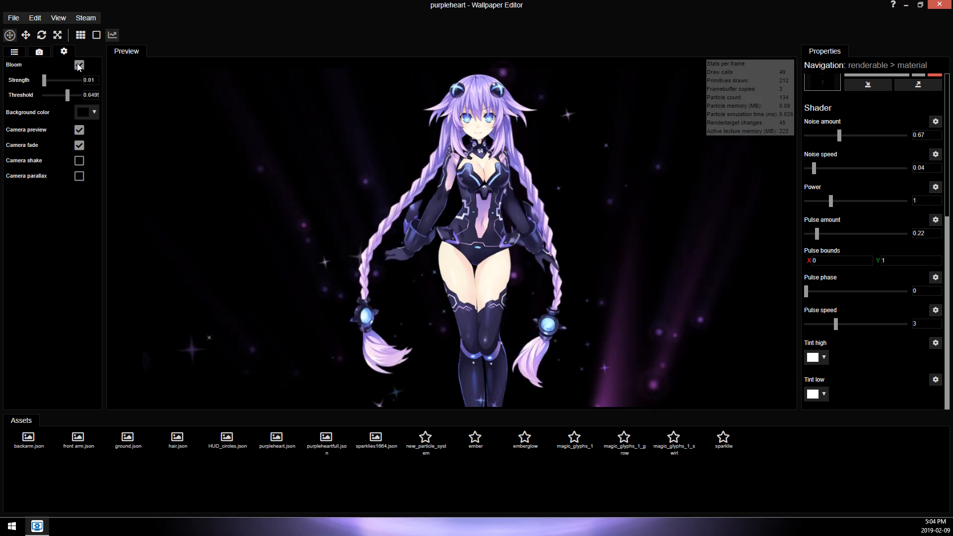
pyautogui.moveTo(70, 80)
pyautogui.mouseDown()
pyautogui.moveTo(43, 77)
pyautogui.moveTo(81, 82)
pyautogui.mouseUp()
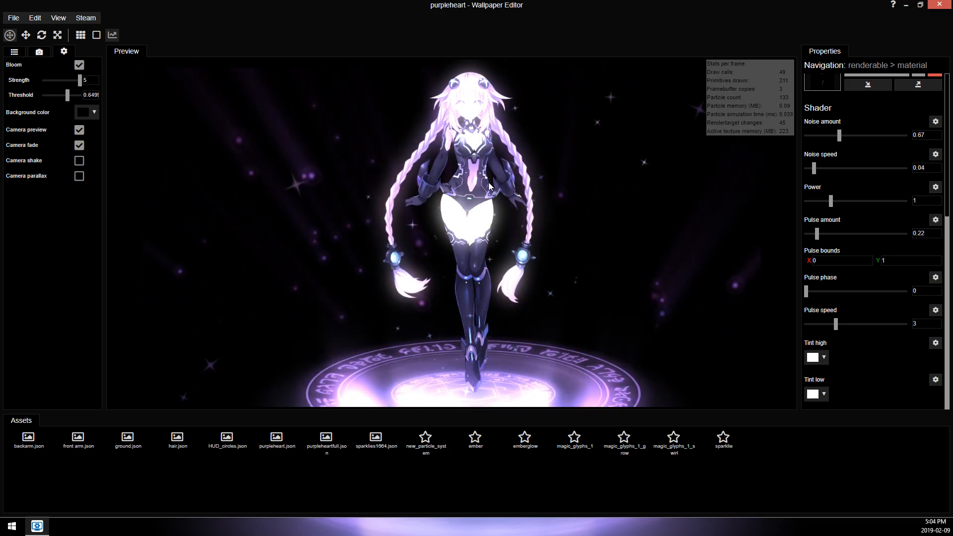
pyautogui.click(79, 65)
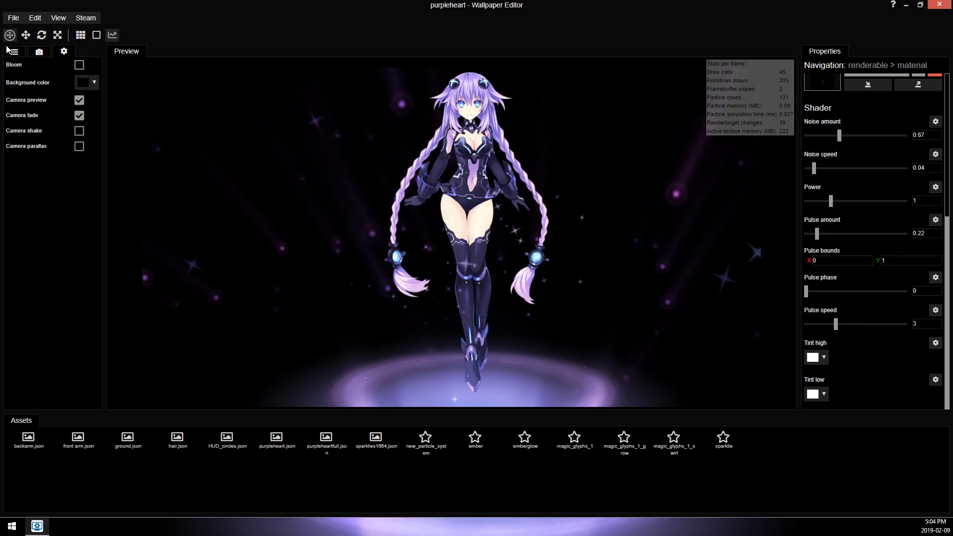
# Move the Pulse effect above blink in the purpleheart layer's effect order.
pyautogui.click(14, 52)
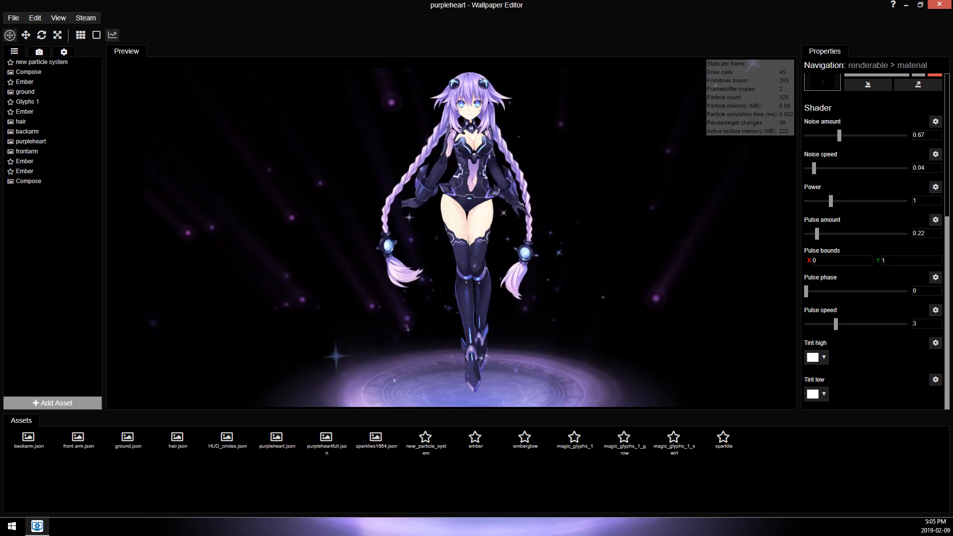
pyautogui.click(31, 141)
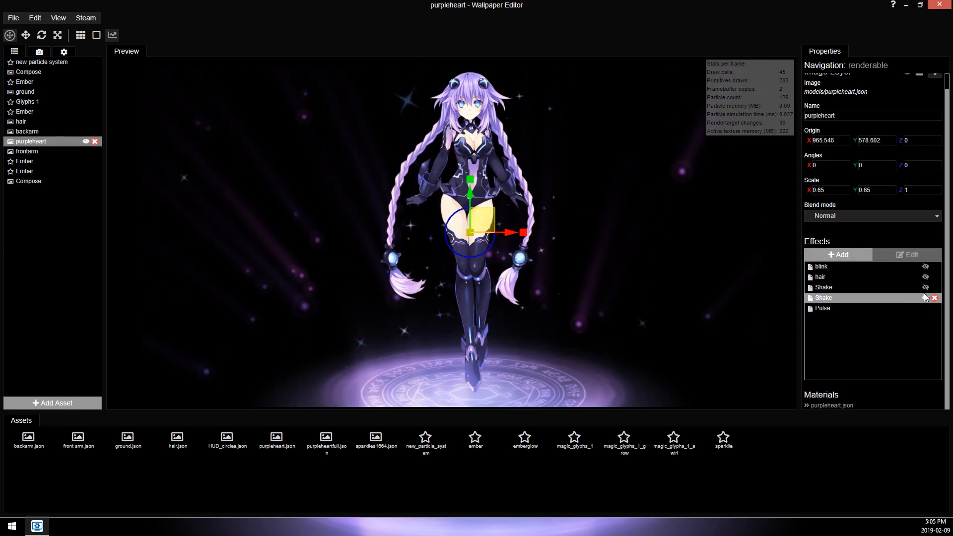
pyautogui.moveTo(877, 308); pyautogui.dragTo(881, 266)
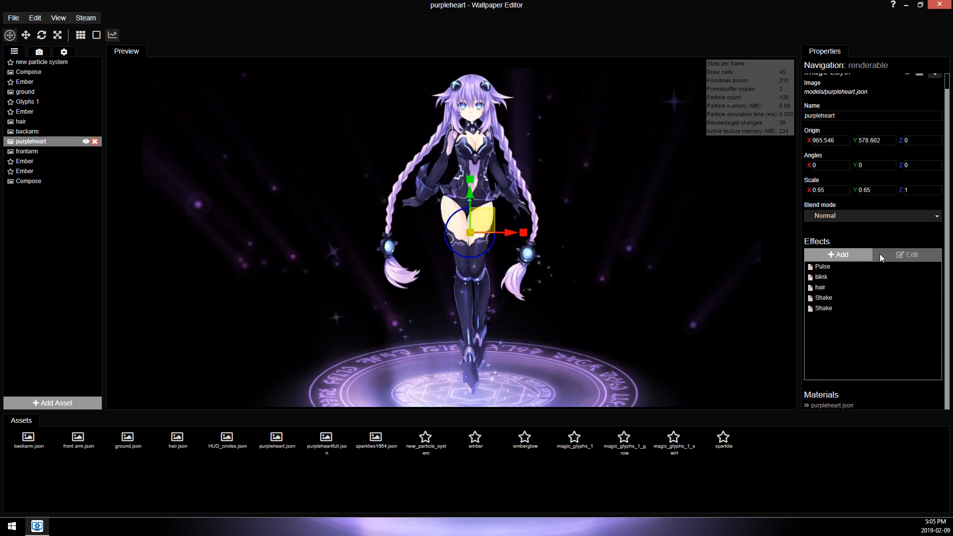
# Enable camera parallax for the scene.
pyautogui.click(30, 182)
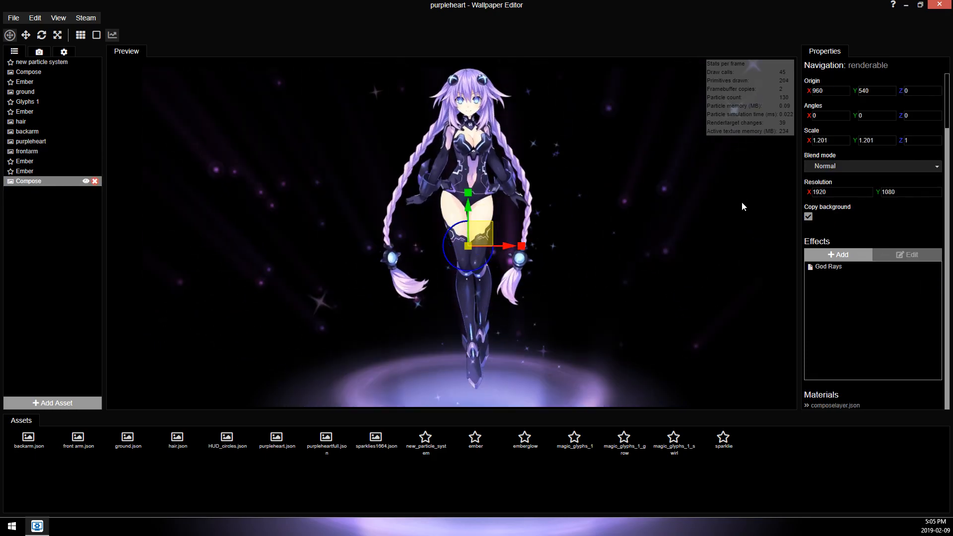
pyautogui.click(64, 52)
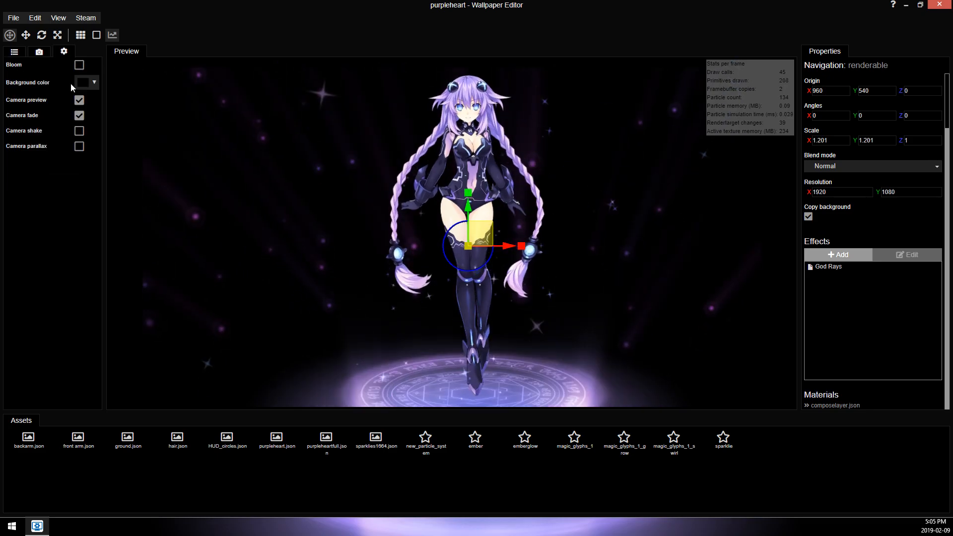
pyautogui.click(79, 148)
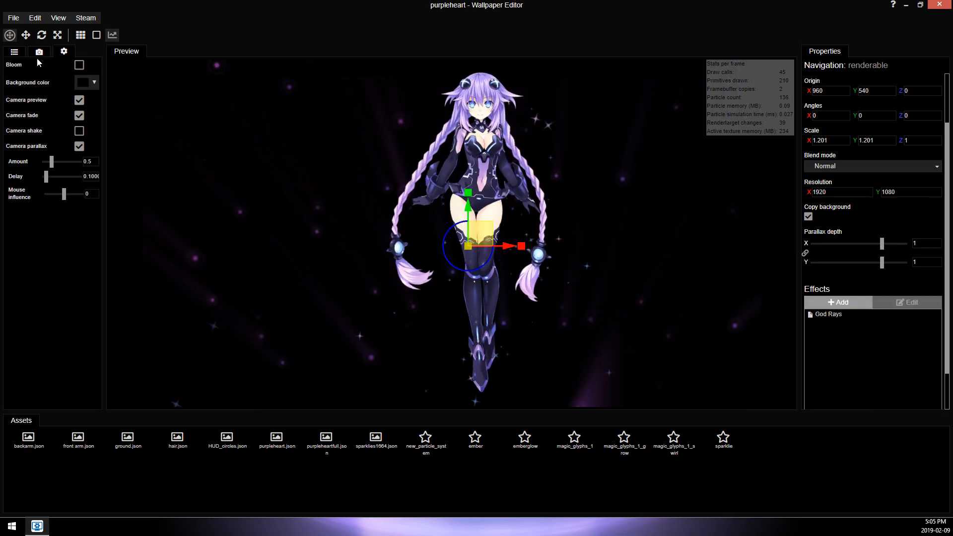
# Set the new particle system's parallax depth to -0.5 on both axes.
pyautogui.click(23, 52)
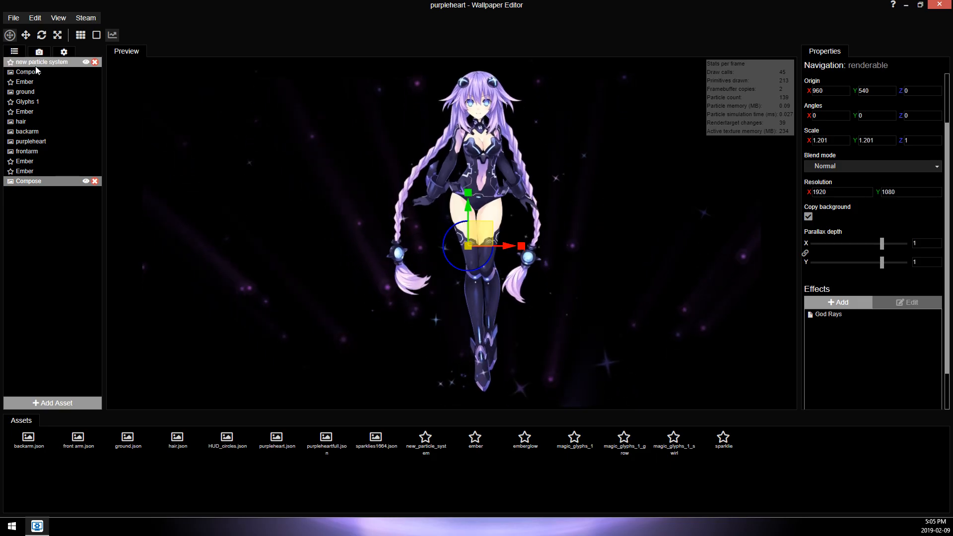
pyautogui.click(37, 66)
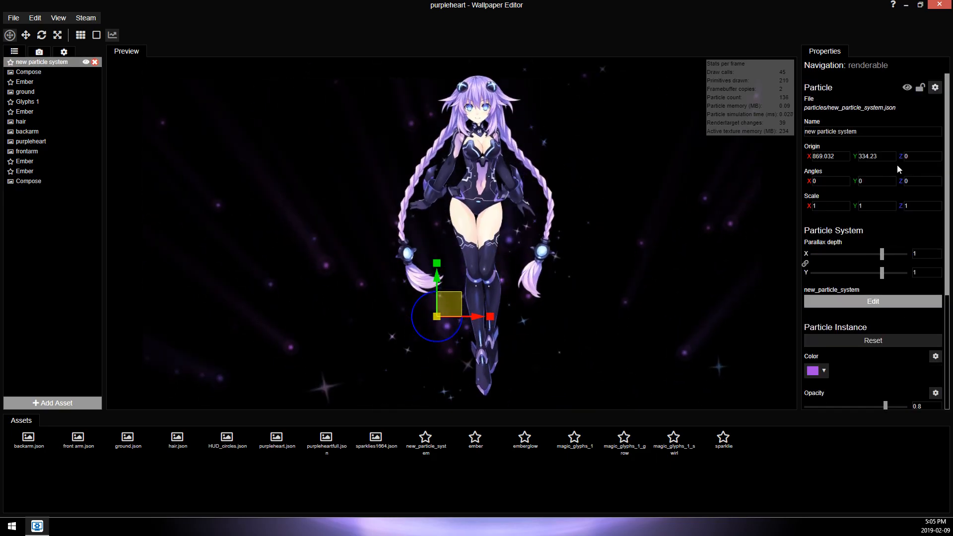
pyautogui.doubleClick(926, 254)
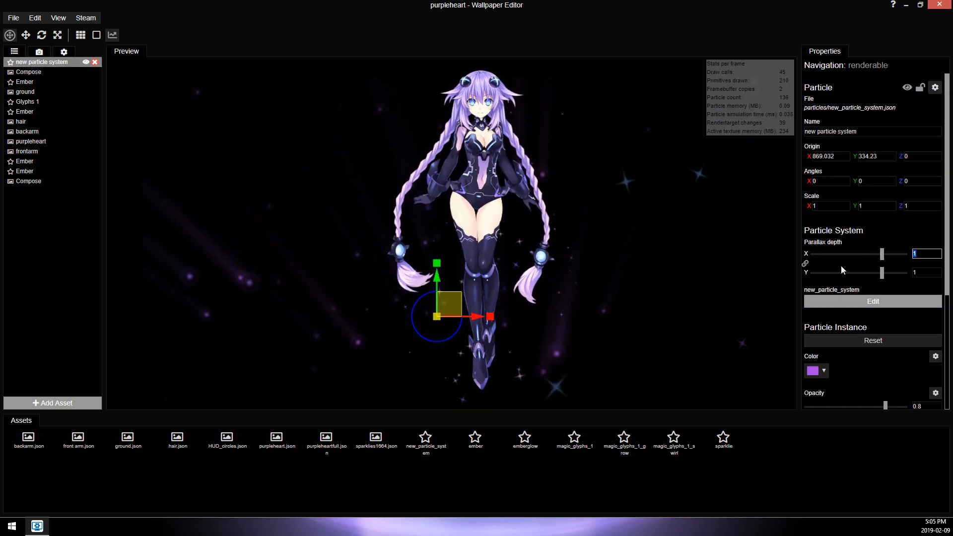
pyautogui.write('0.2')
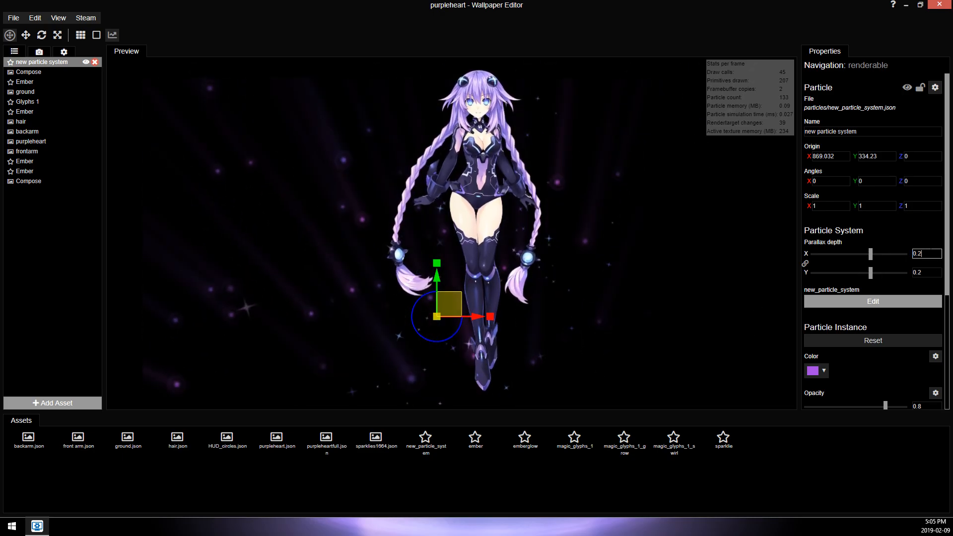
pyautogui.moveTo(870, 253); pyautogui.dragTo(846, 256)
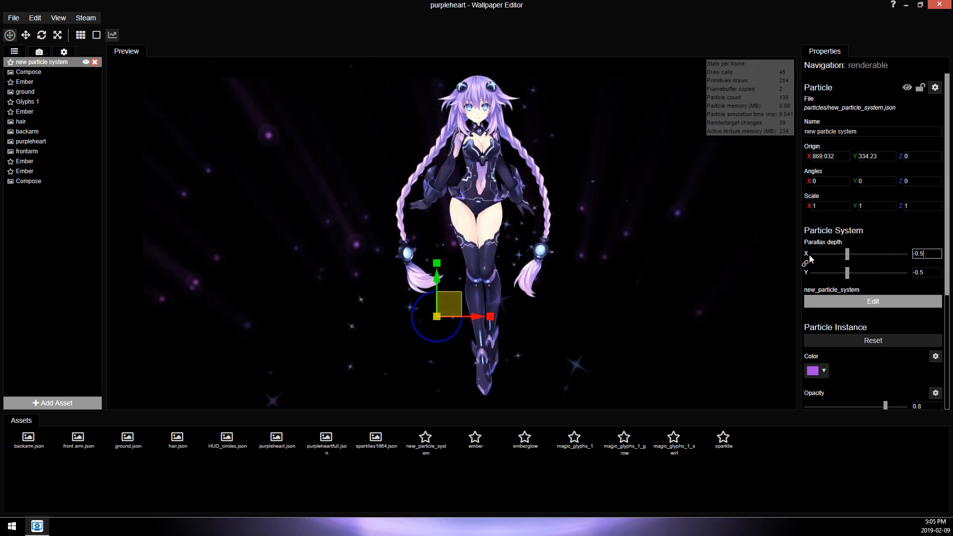
# Set the camera parallax amount to 0.1, delay to 1.4 and mouse influence to -0.22, and save the project.
pyautogui.click(64, 53)
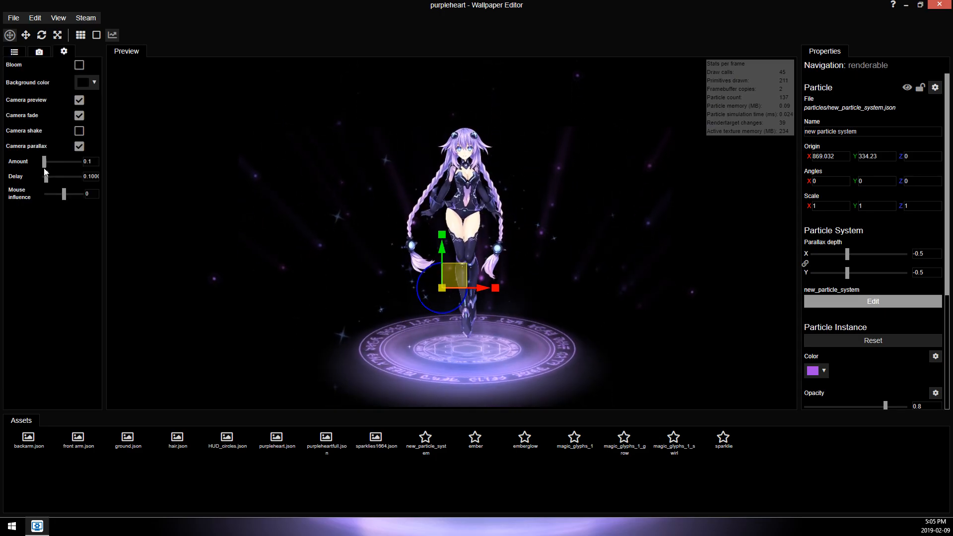
pyautogui.moveTo(45, 176); pyautogui.dragTo(61, 195)
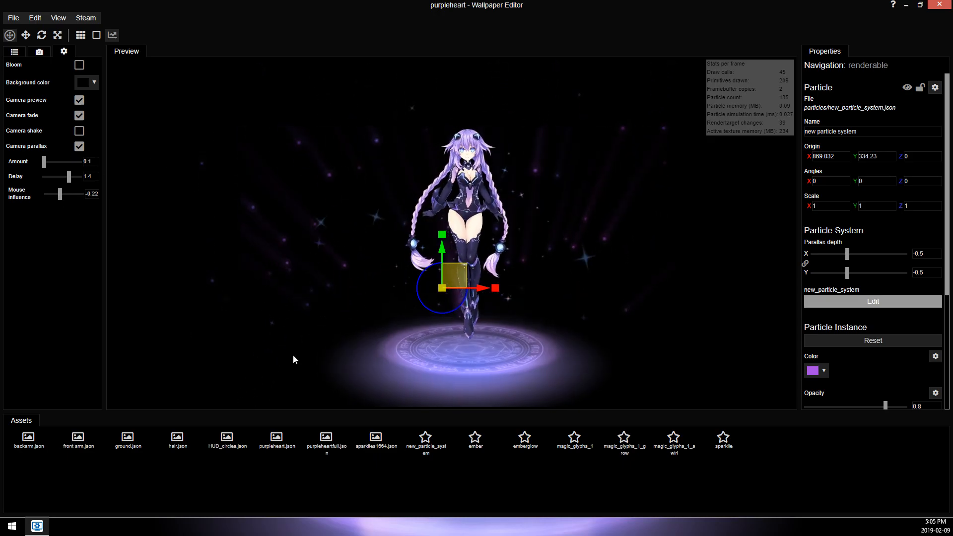
pyautogui.click(15, 52)
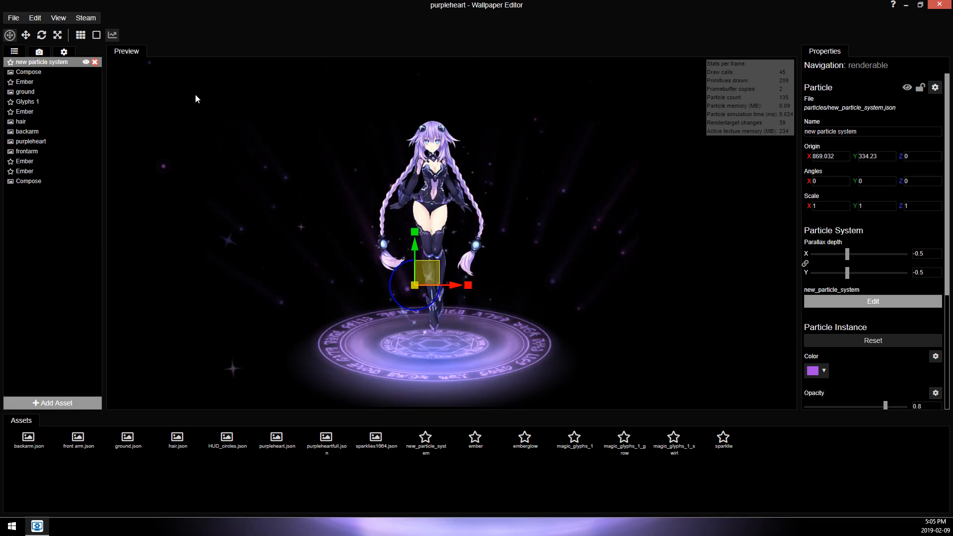
pyautogui.hotkey('ctrl', 's')
# Set the parallax depth of the Ember layer above ground, the ground layer and Glyphs 1 to 0.4.
pyautogui.click(44, 81)
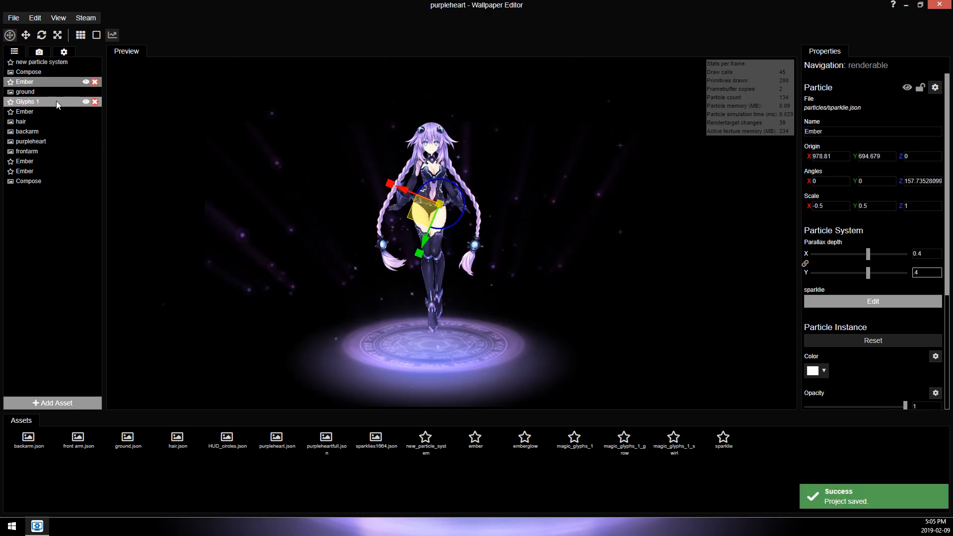
pyautogui.click(30, 92)
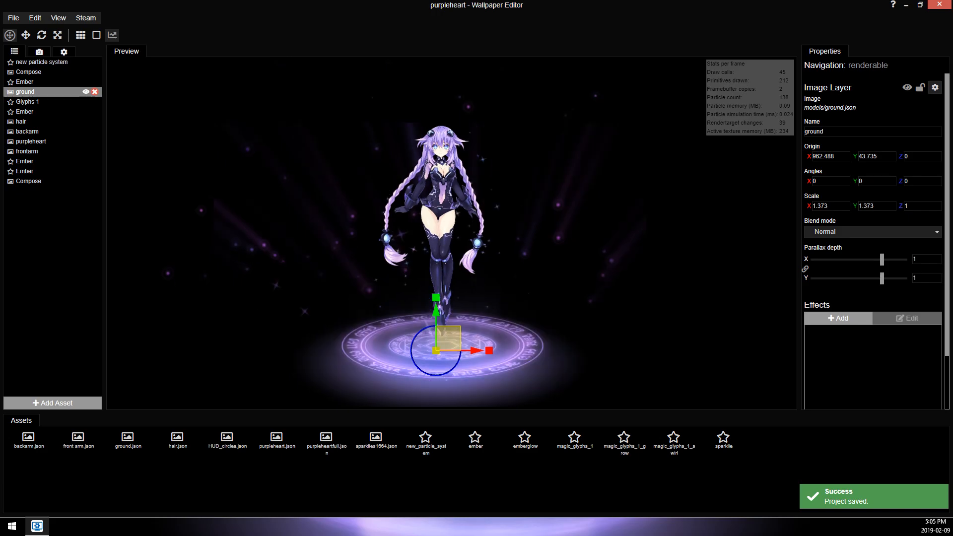
pyautogui.moveTo(931, 278); pyautogui.dragTo(734, 266)
pyautogui.write('.4')
pyautogui.click(30, 102)
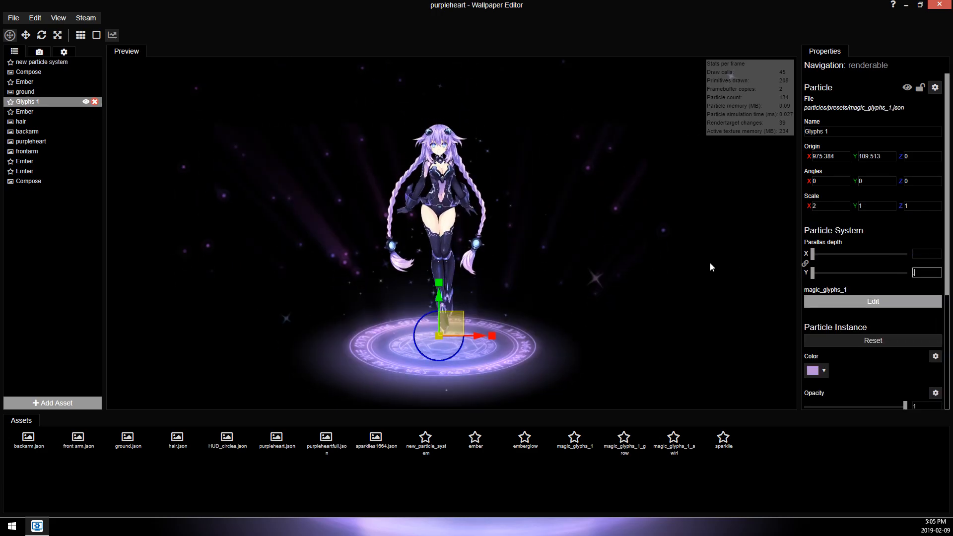
pyautogui.write('.4')
# Set the parallax depth to 0.6 for the Ember layer below Glyphs 1 and 0.7 for hair, saving the project.
pyautogui.scroll(3, 231, 149)
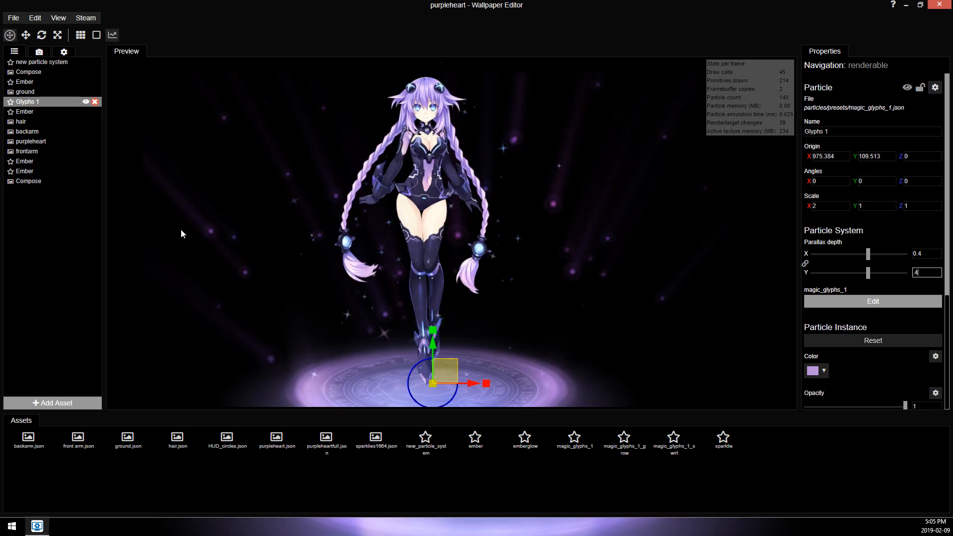
pyautogui.scroll(-3, 181, 233)
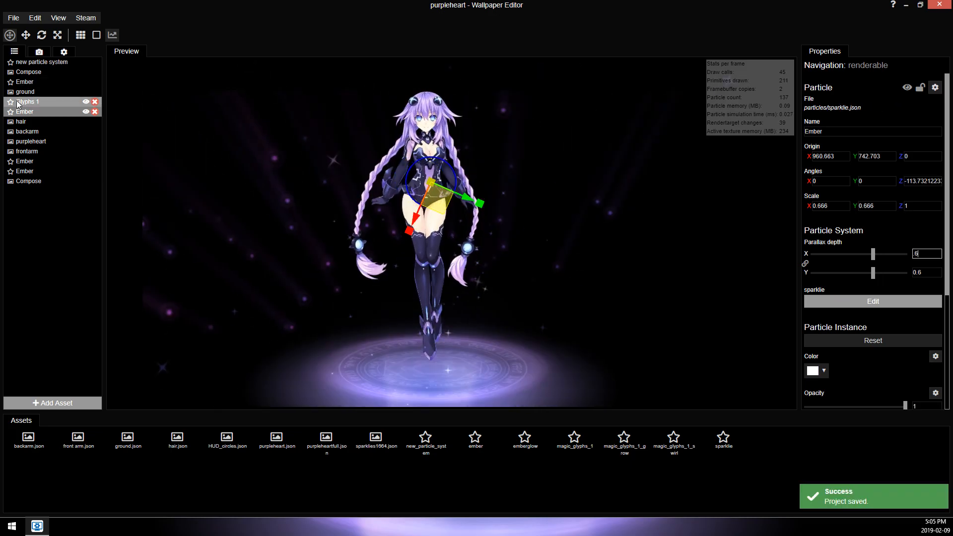
pyautogui.click(21, 121)
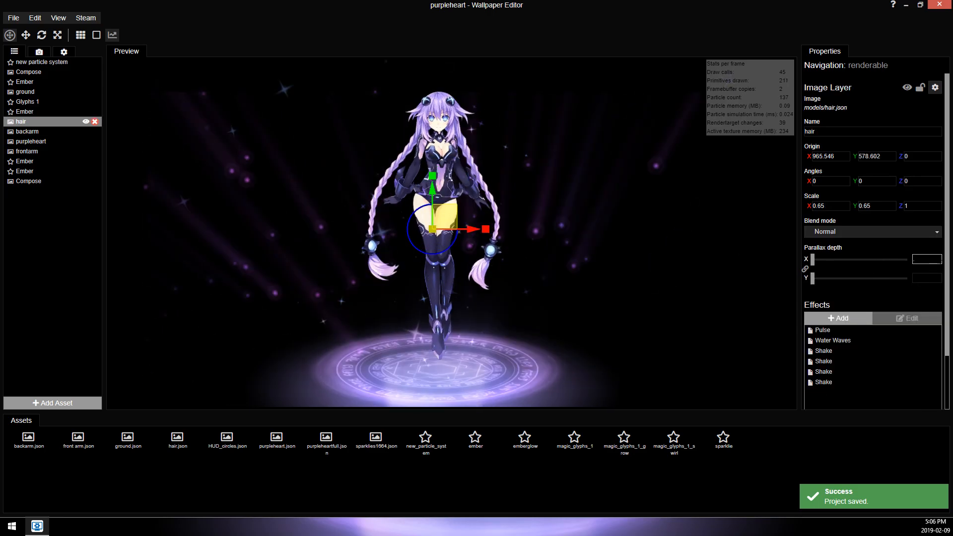
pyautogui.write('.7')
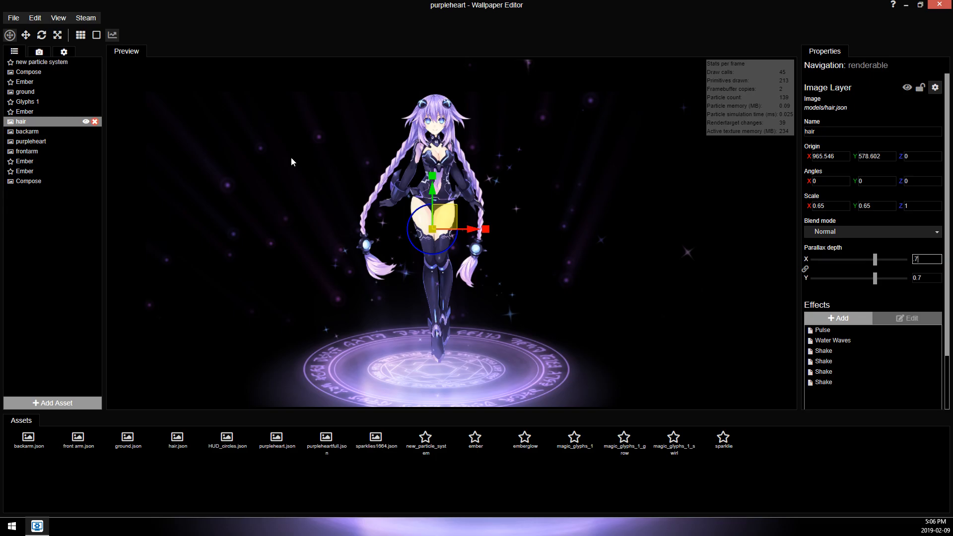
# Go through the backarm, purpleheart and frontarm layers, setting frontarm's parallax depth to 0.8.
pyautogui.click(38, 131)
pyautogui.click(60, 141)
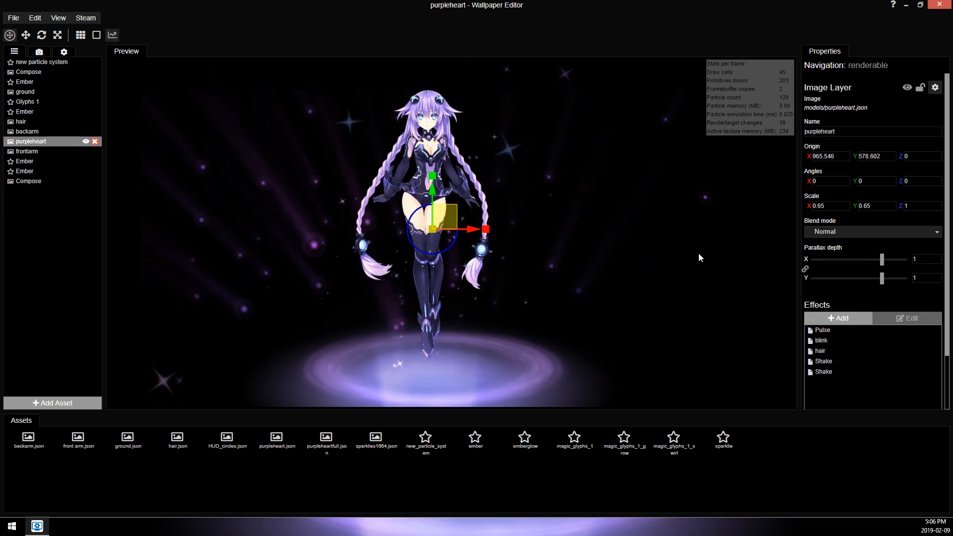
pyautogui.click(59, 151)
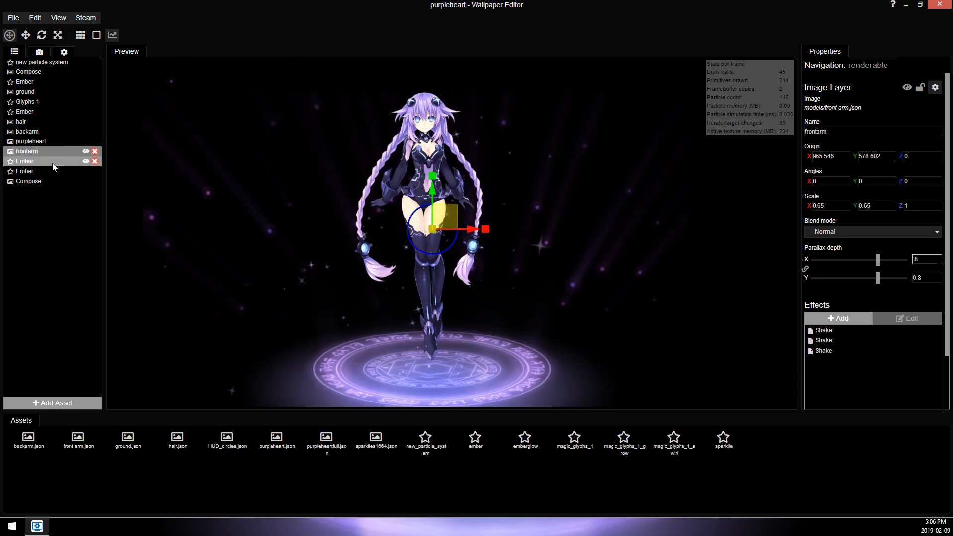
# Check the parallax depth of the Ember layer directly below frontarm and save the project.
pyautogui.click(53, 163)
pyautogui.doubleClick(924, 254)
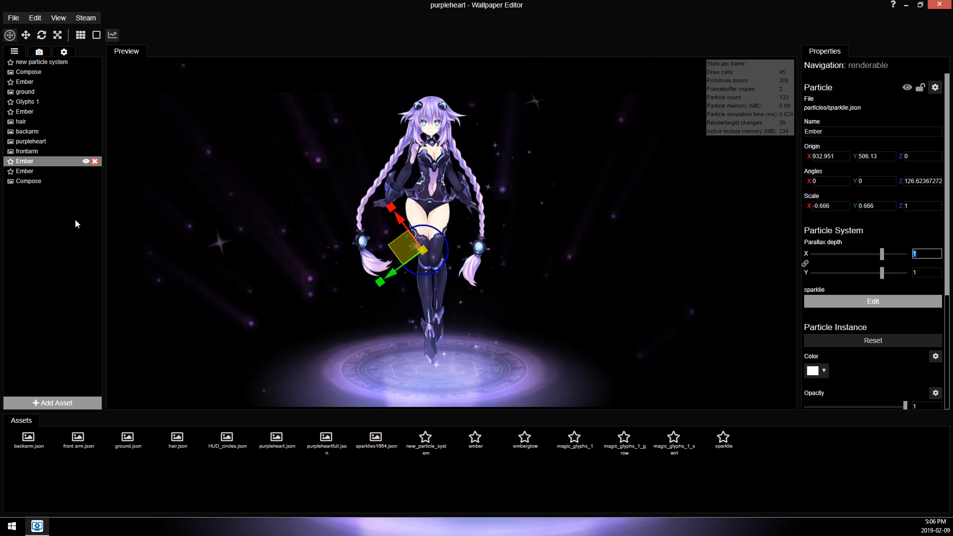
pyautogui.scroll(3, 451, 233)
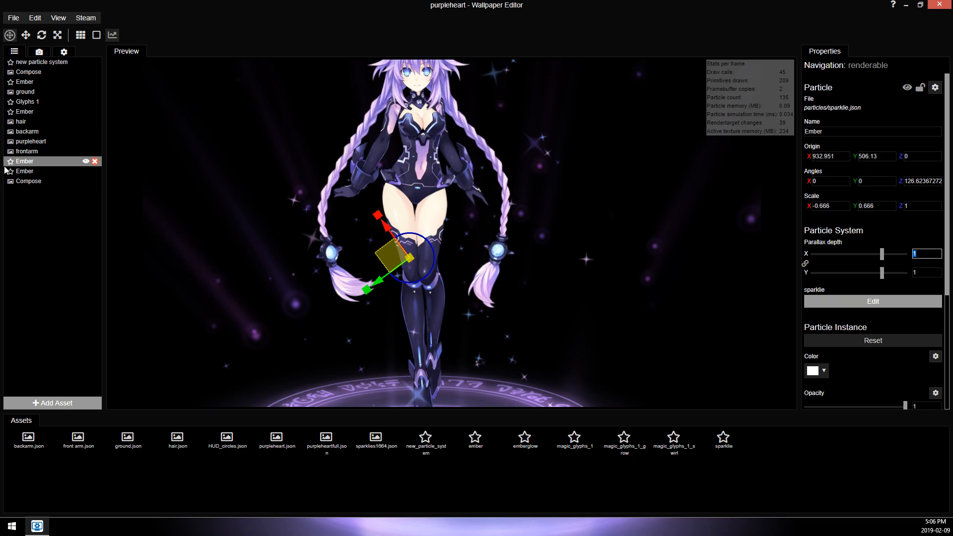
pyautogui.hotkey('ctrl', 's')
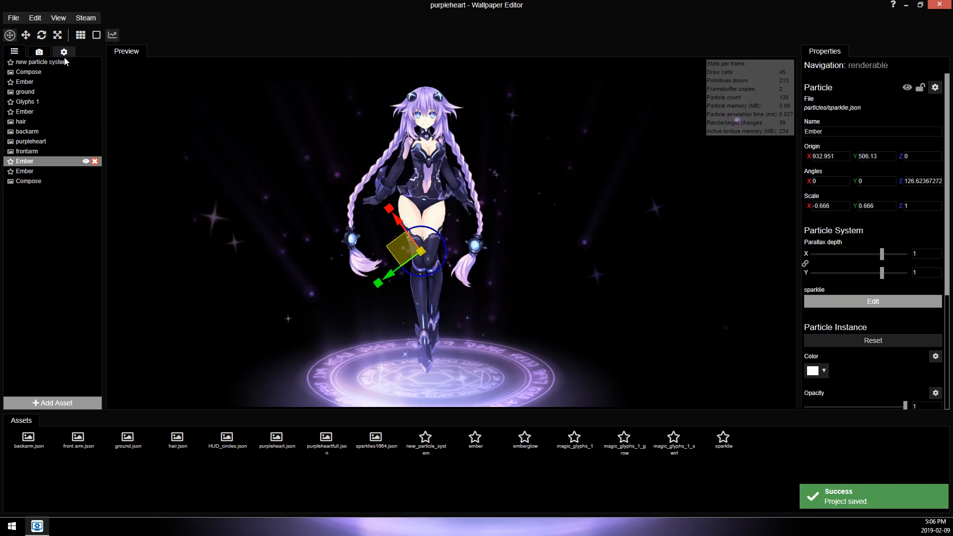
# Try a camera parallax amount of 0.2, return it to 0.1, and save the project.
pyautogui.click(64, 52)
pyautogui.moveTo(42, 167); pyautogui.dragTo(47, 167)
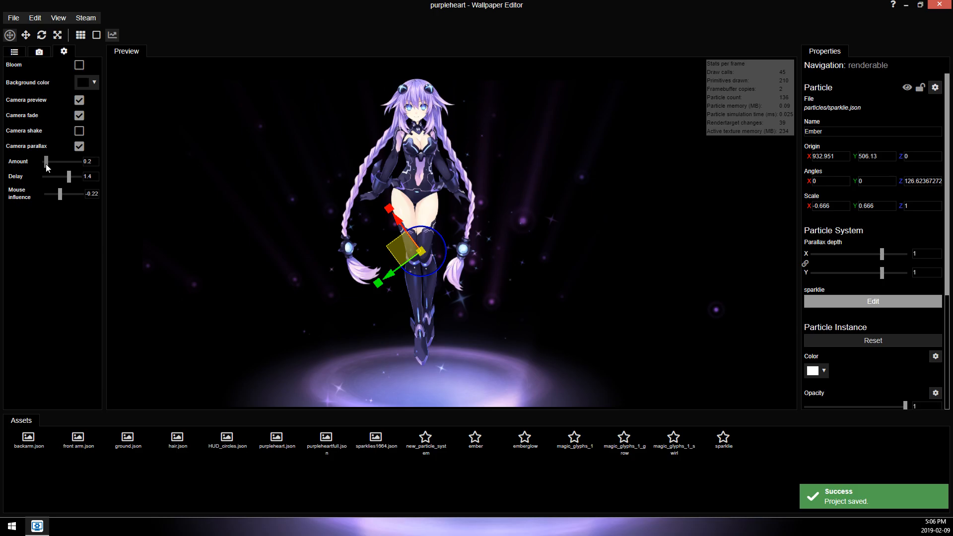
pyautogui.moveTo(47, 168); pyautogui.dragTo(45, 168)
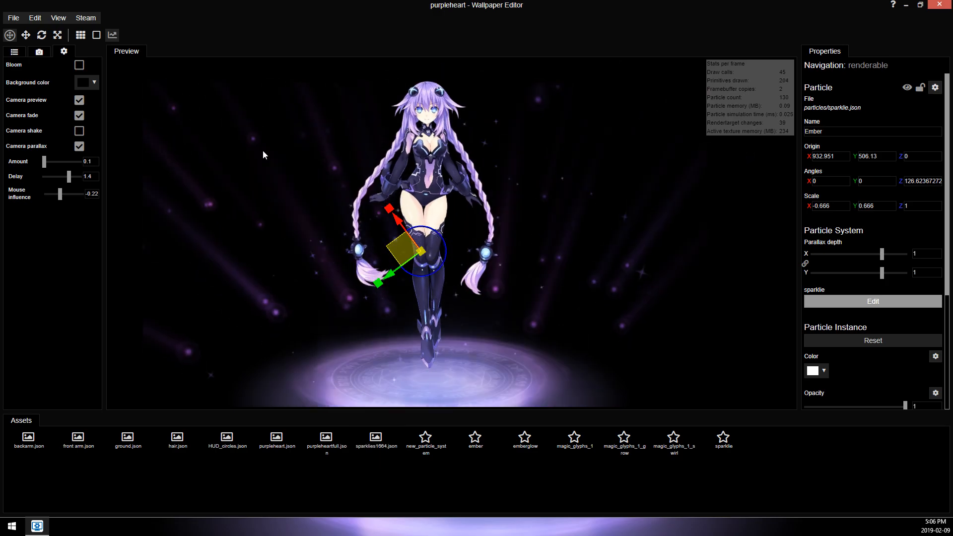
pyautogui.hotkey('ctrl', 's')
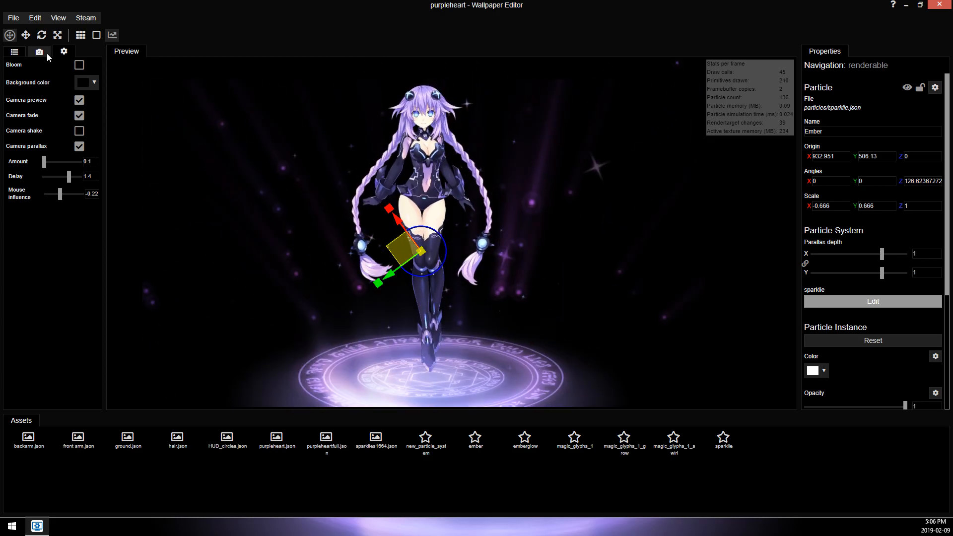
# Raise the new particle system layer to a Y origin of 381.272 and turn on the wallpaper boundary overlay in the preview.
pyautogui.click(14, 52)
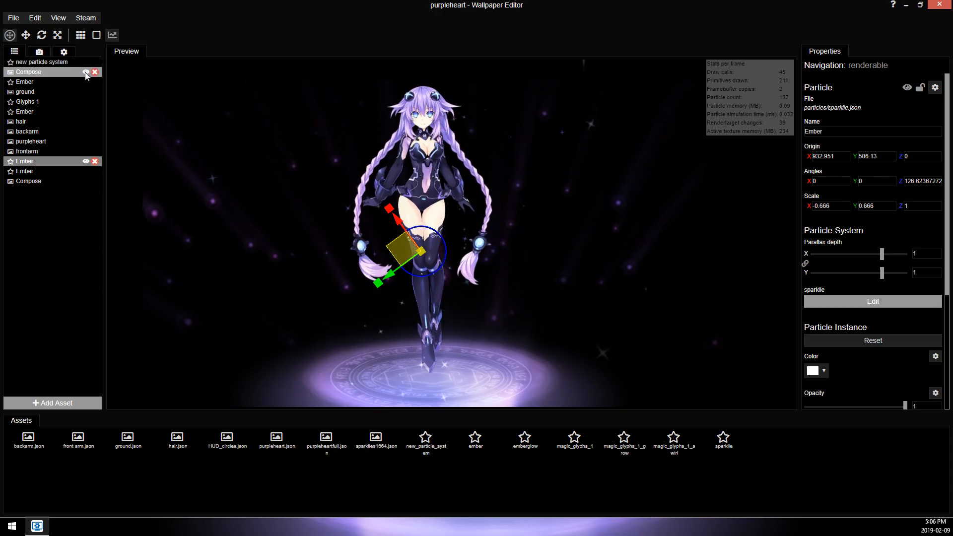
pyautogui.scroll(3, 532, 167)
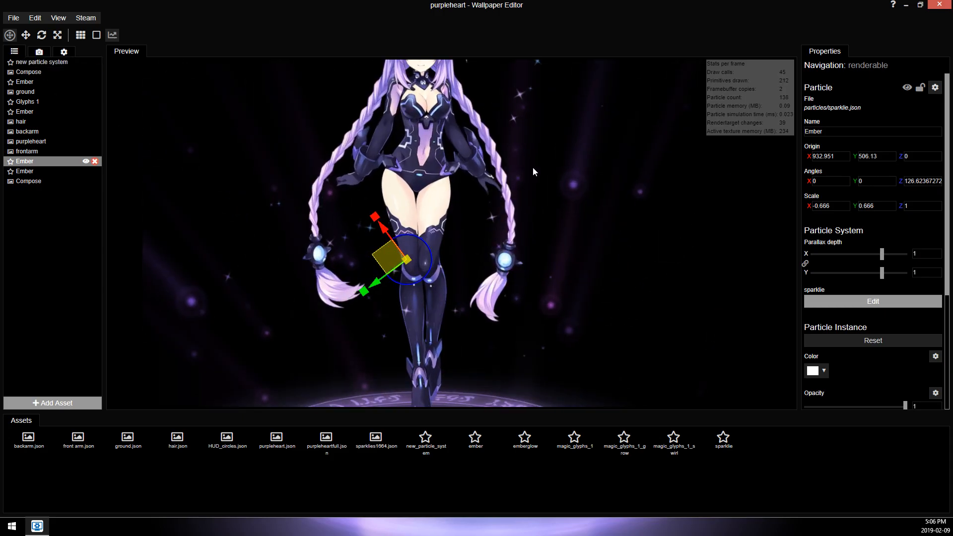
pyautogui.scroll(-3, 355, 285)
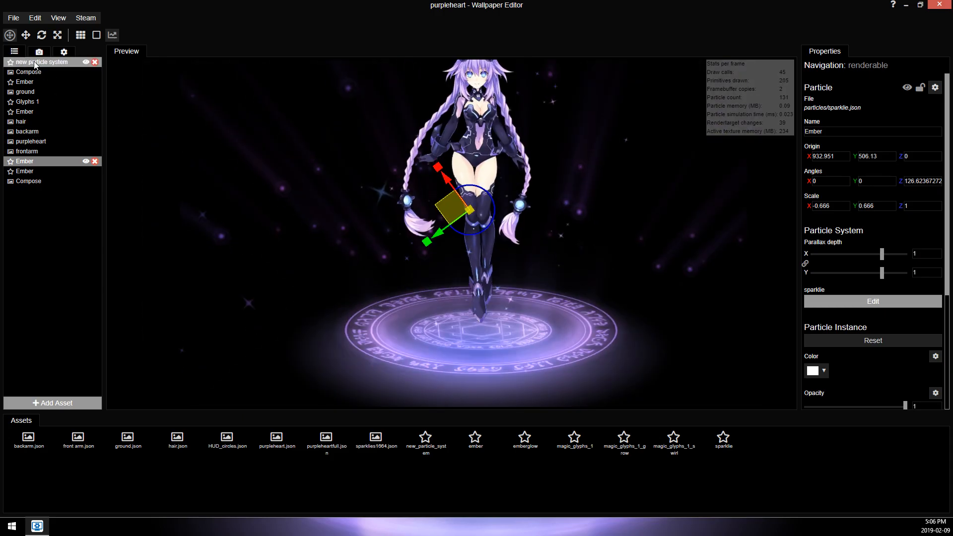
pyautogui.click(35, 62)
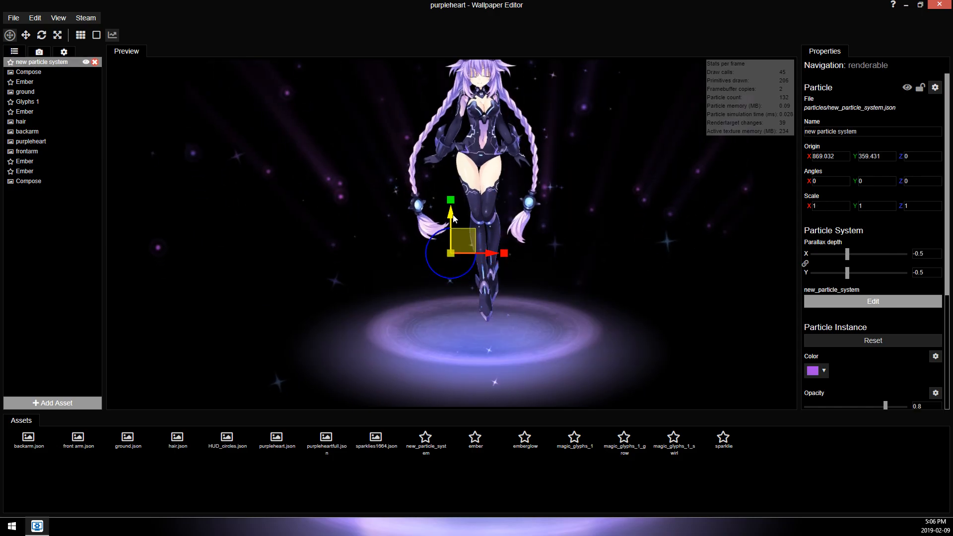
pyautogui.moveTo(454, 217); pyautogui.dragTo(454, 211)
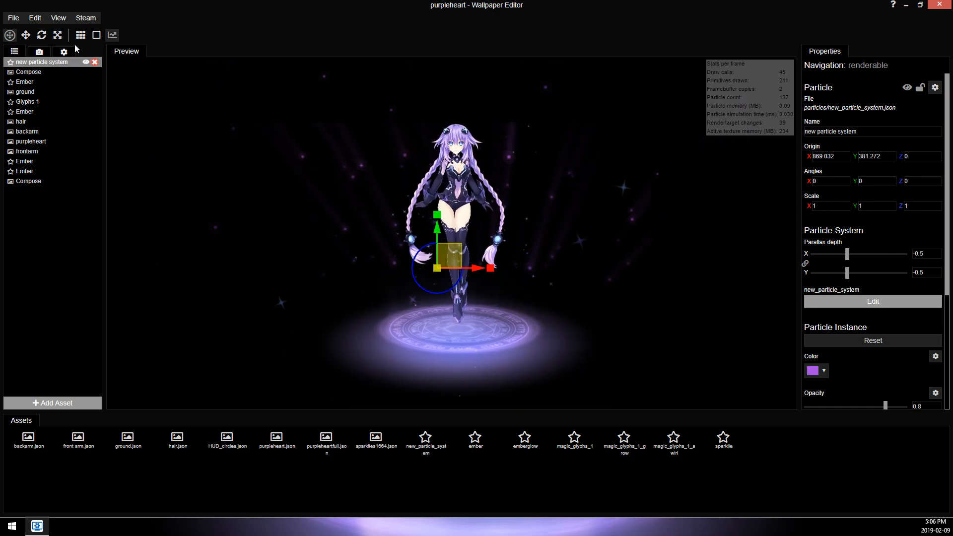
pyautogui.scroll(-2, 392, 109)
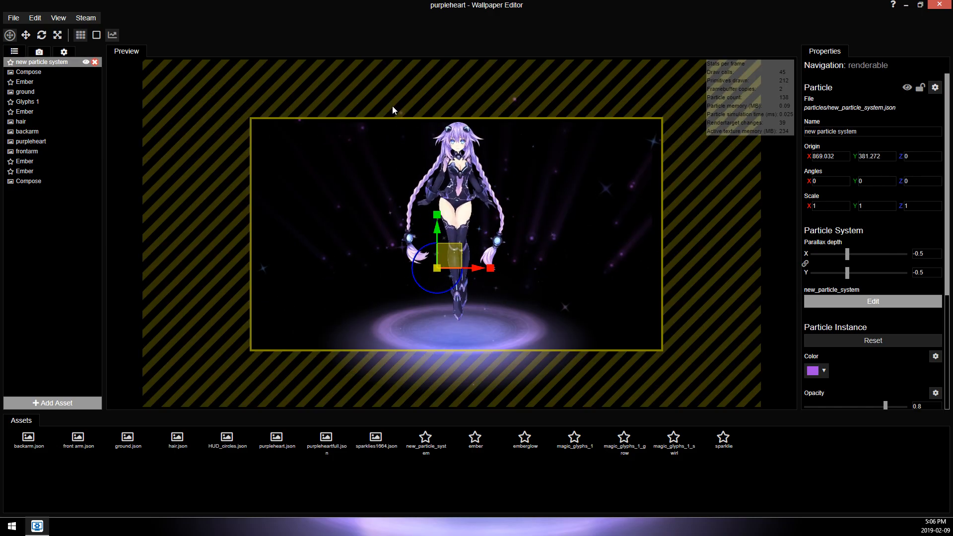
# Save the project and apply it as the desktop wallpaper.
pyautogui.click(14, 18)
pyautogui.click(31, 75)
pyautogui.click(13, 17)
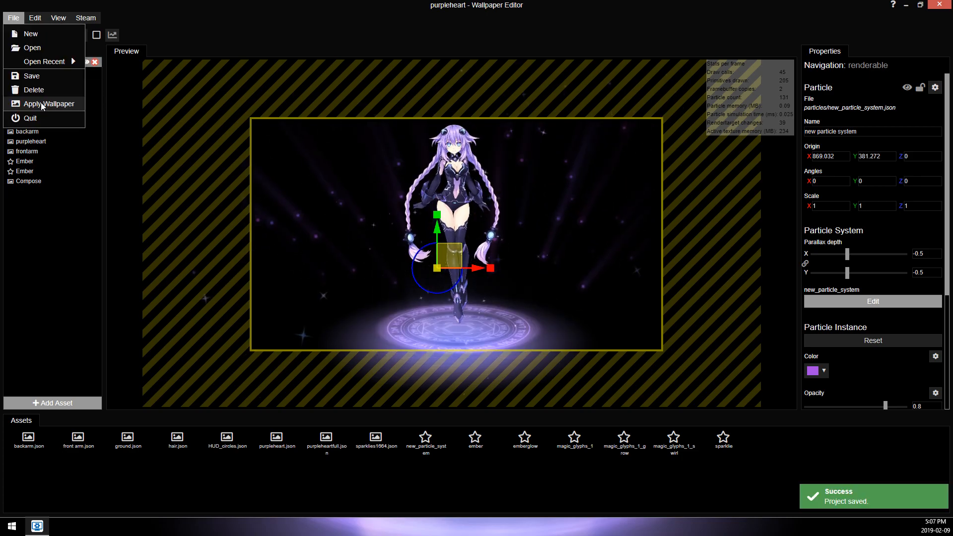
pyautogui.click(43, 104)
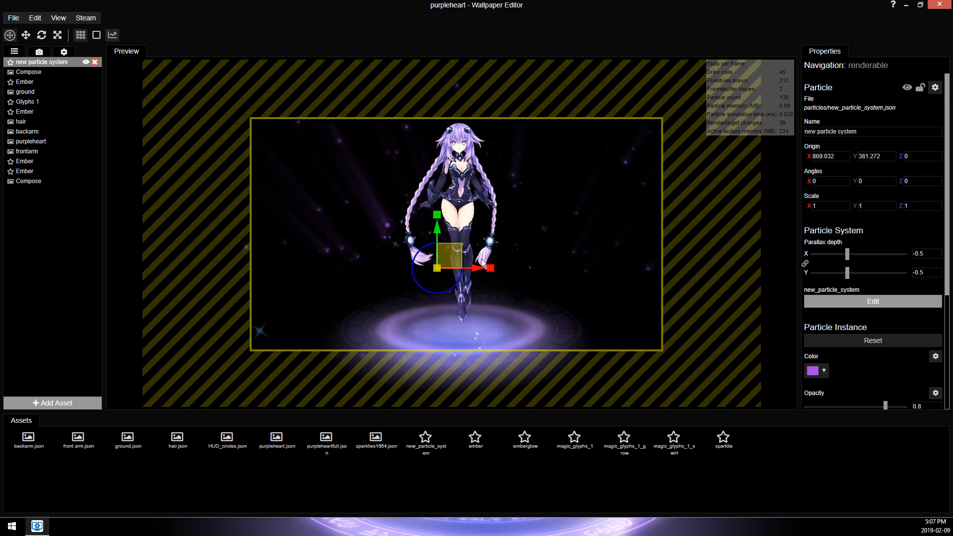
# Inspect the character's body, arms and braids up close in the preview and save the project.
pyautogui.scroll(2, 394, 335)
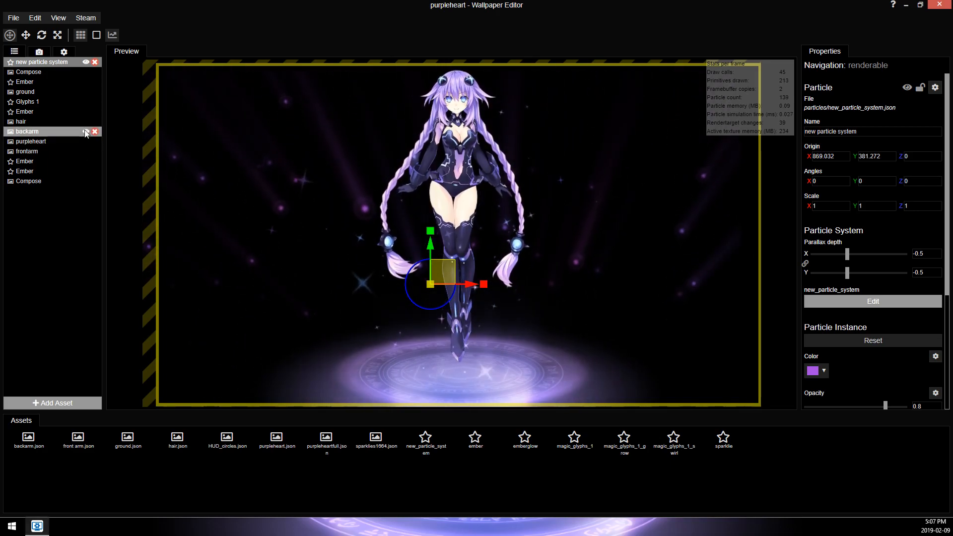
pyautogui.scroll(4, 527, 184)
pyautogui.moveTo(527, 183); pyautogui.dragTo(466, 260)
pyautogui.scroll(4, 490, 199)
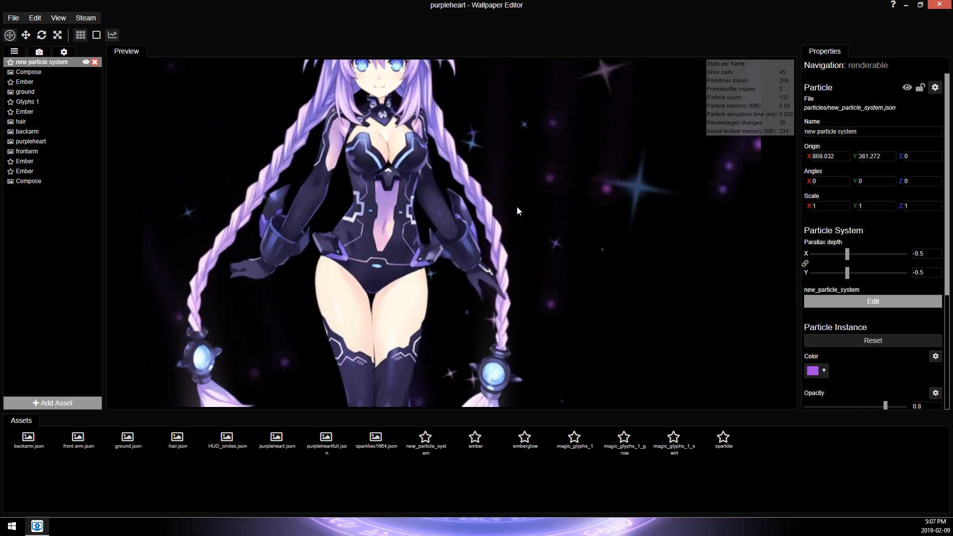
pyautogui.scroll(-3, 516, 211)
pyautogui.hotkey('ctrl', 's')
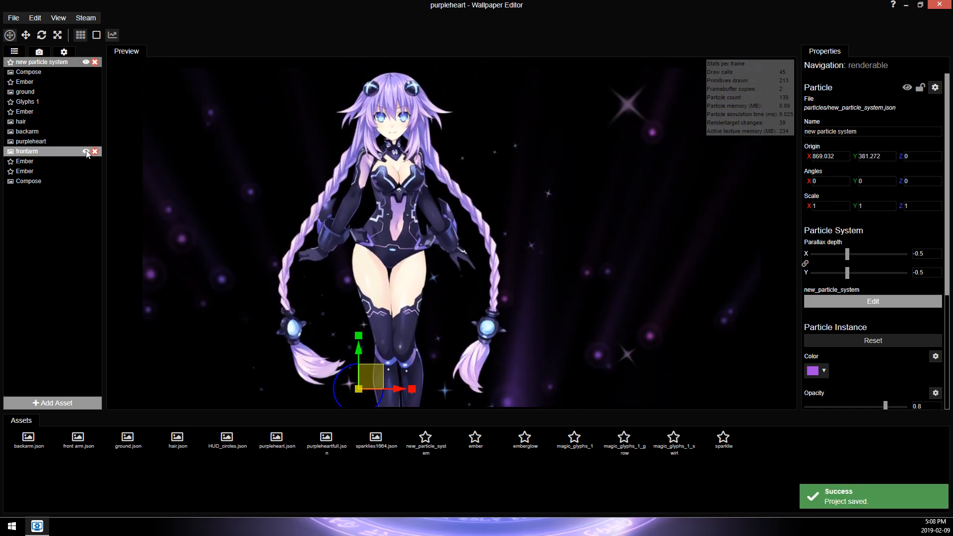
# Hide the frontarm and backarm layers to compare the figure without arms, show both again, and save the project.
pyautogui.click(86, 151)
pyautogui.click(86, 132)
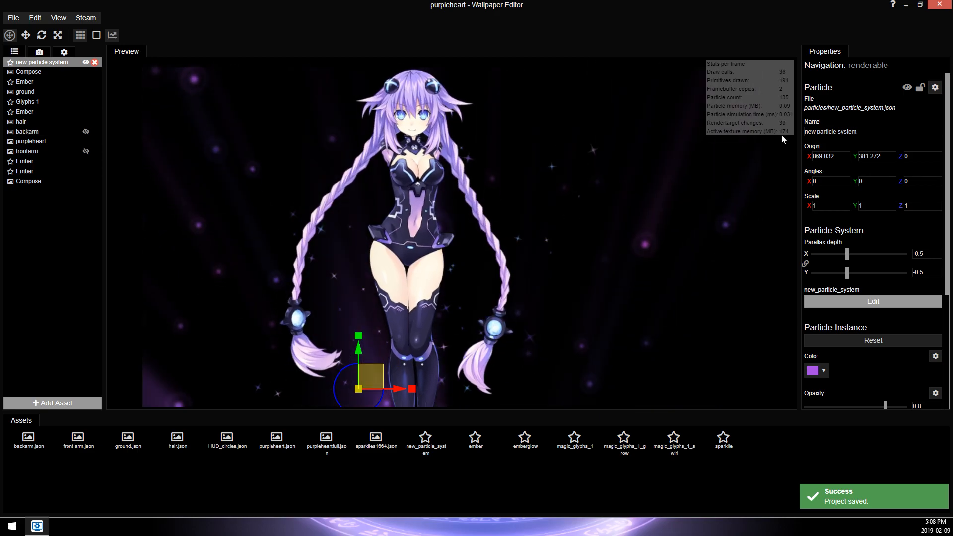
pyautogui.click(86, 152)
pyautogui.click(86, 132)
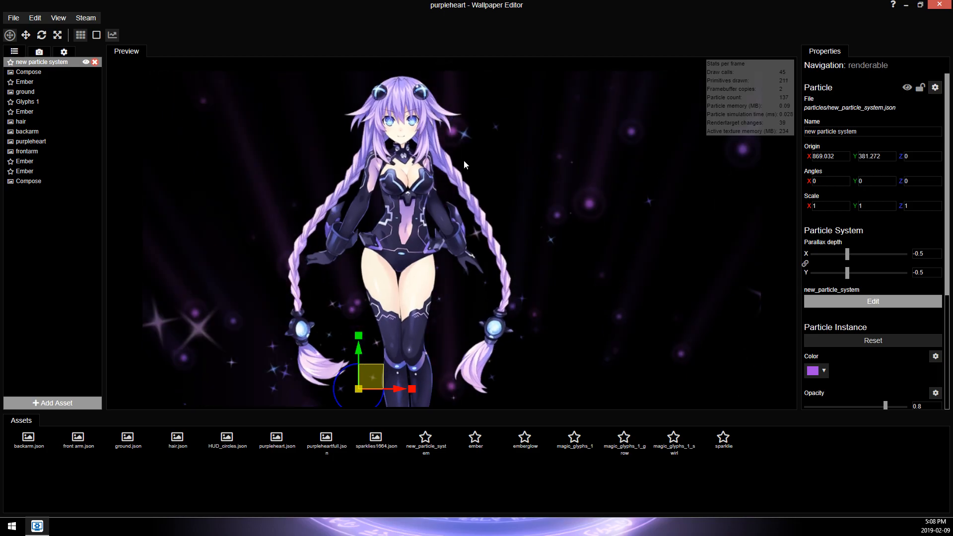
pyautogui.scroll(3, 450, 198)
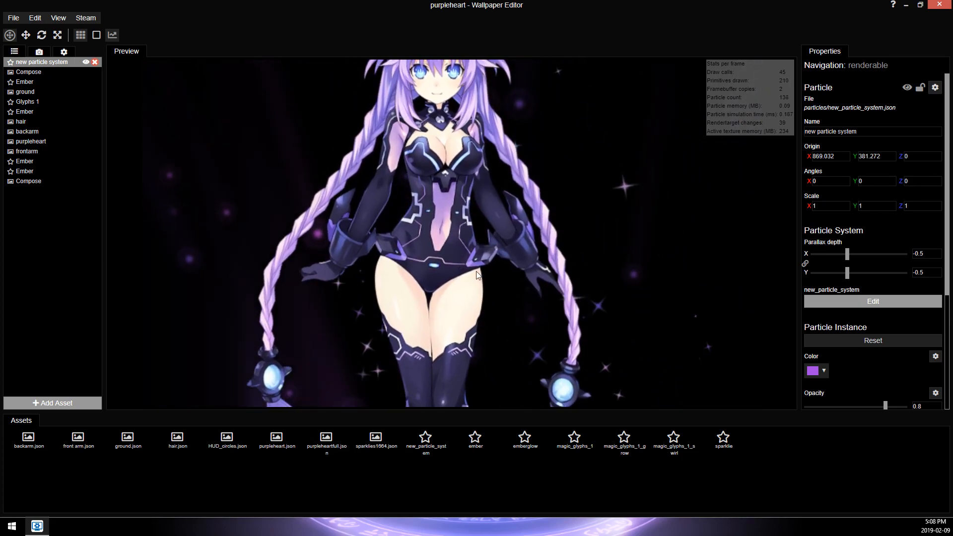
pyautogui.scroll(-2, 480, 267)
pyautogui.hotkey('ctrl', 's')
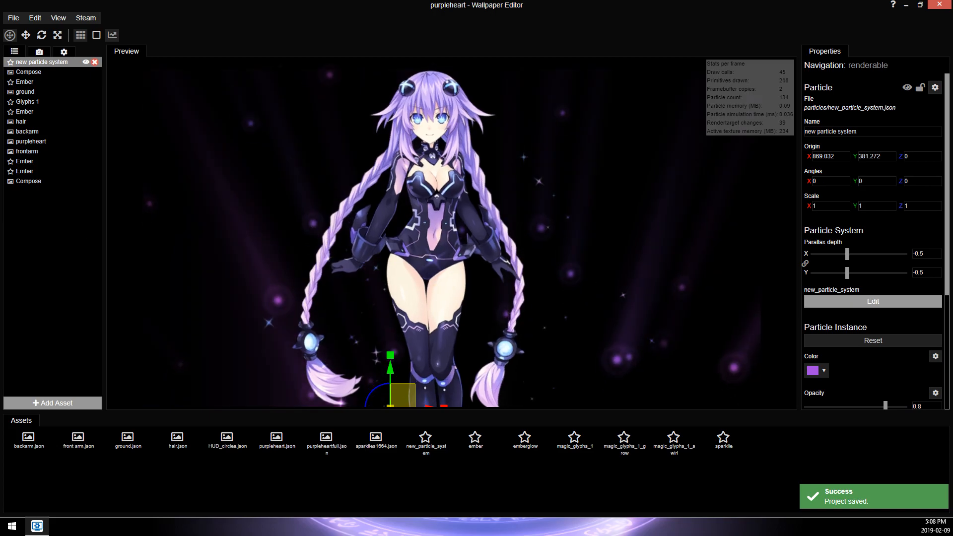